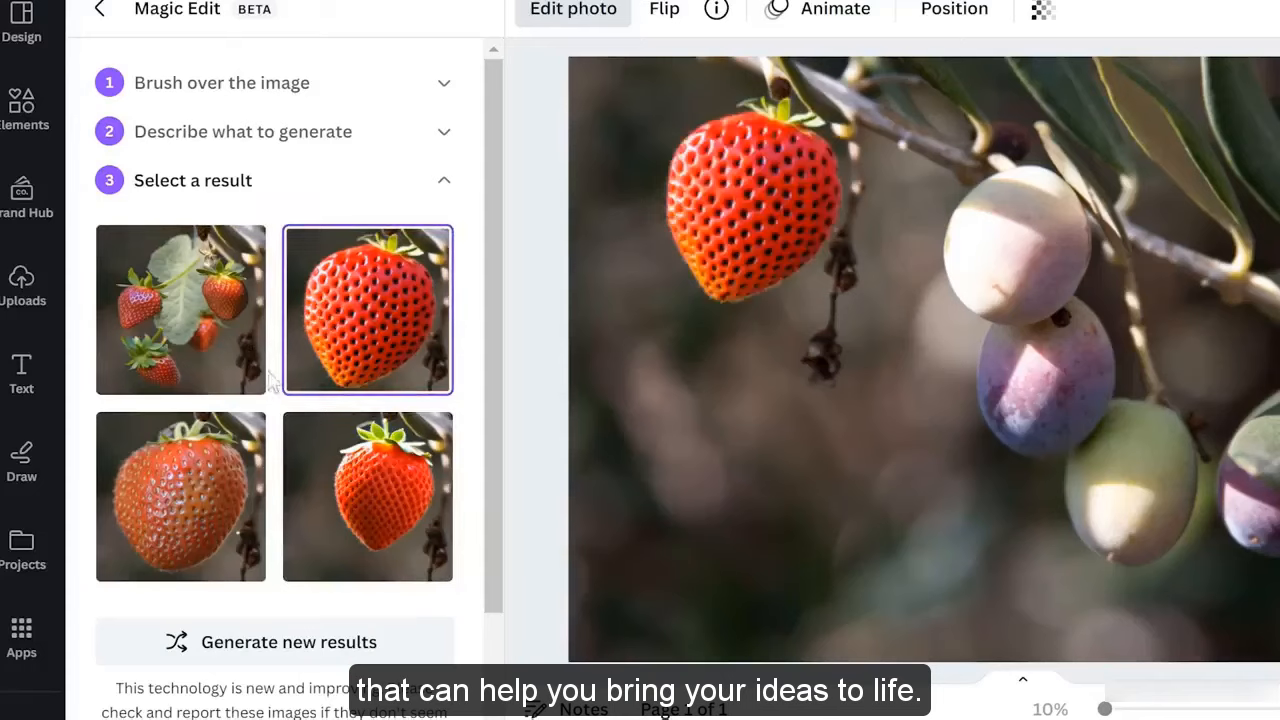
# Try the previews: swap the strawberry photo, translate to Italian, type FARMER'S MARKET, and filter projects by sharing
pyautogui.click(200, 440)
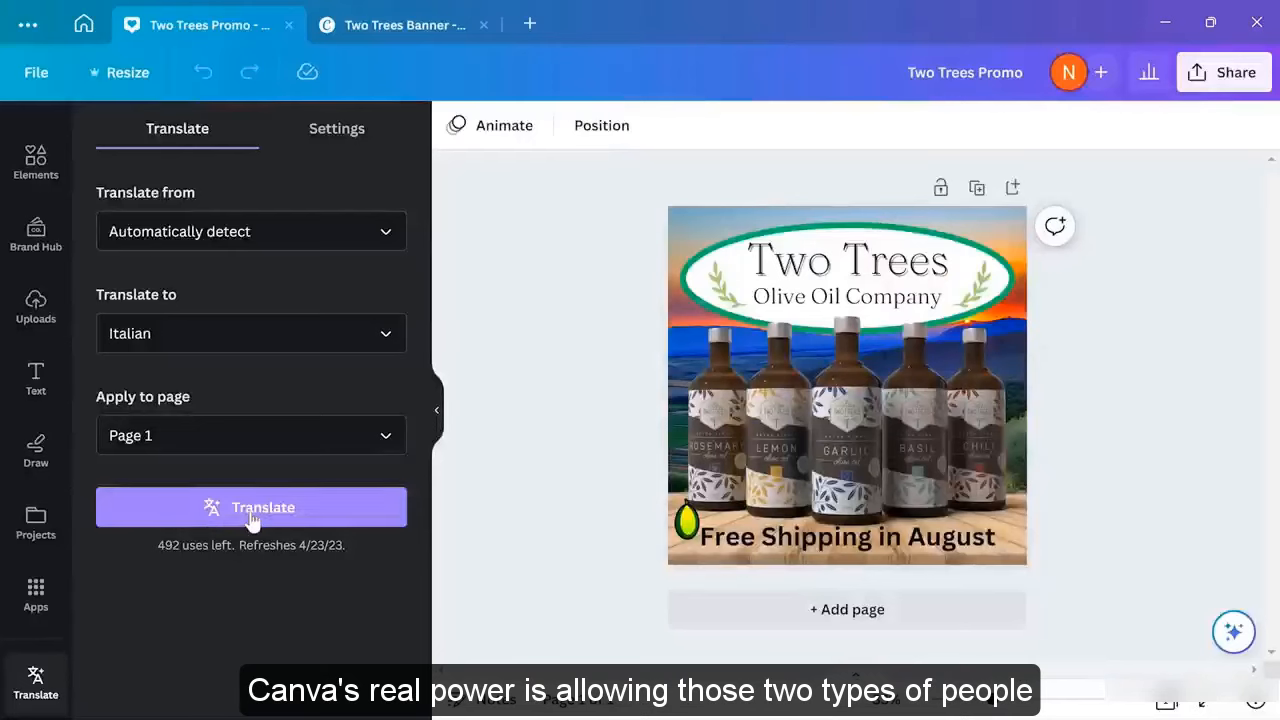
pyautogui.click(250, 508)
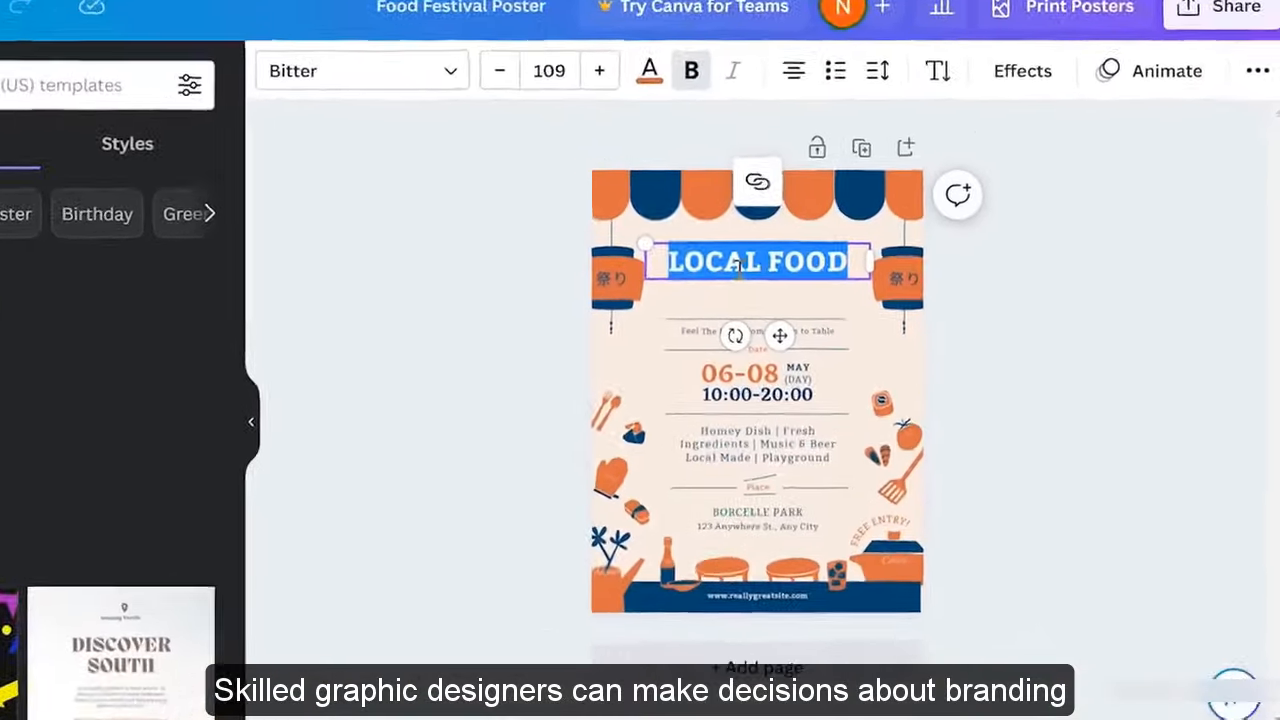
pyautogui.write("FARMER'S MARKET")
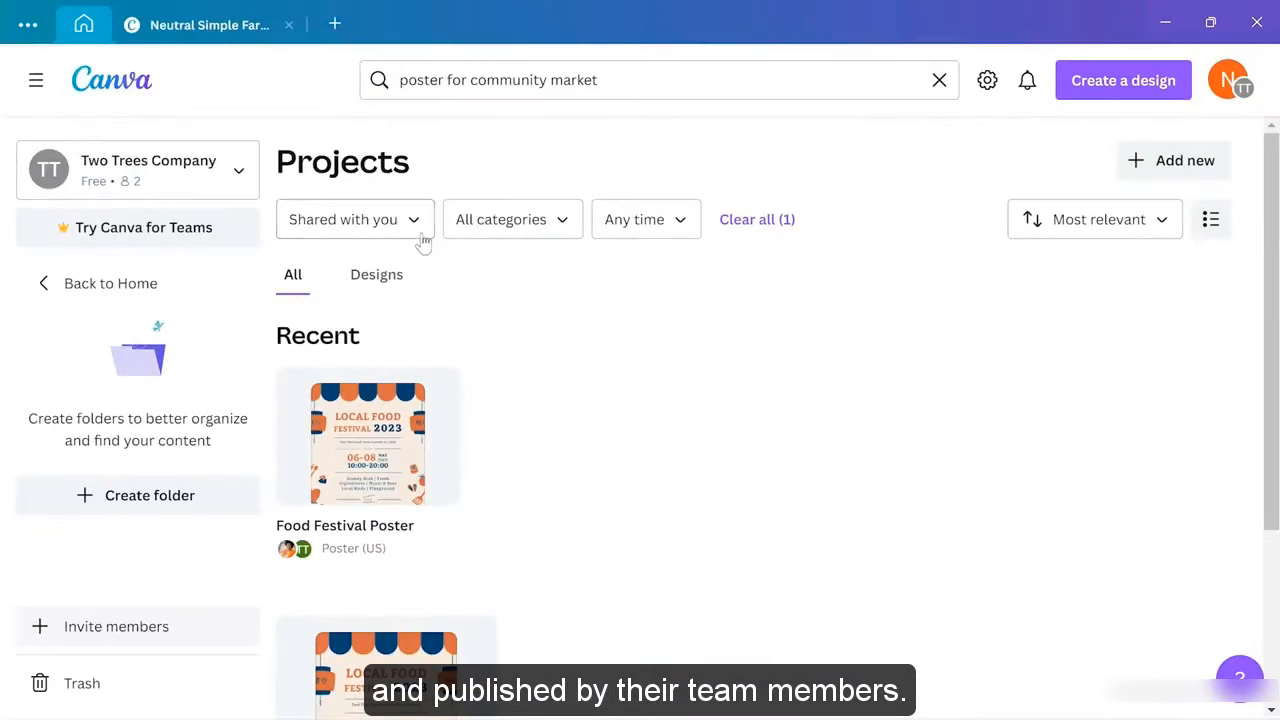
pyautogui.click(414, 219)
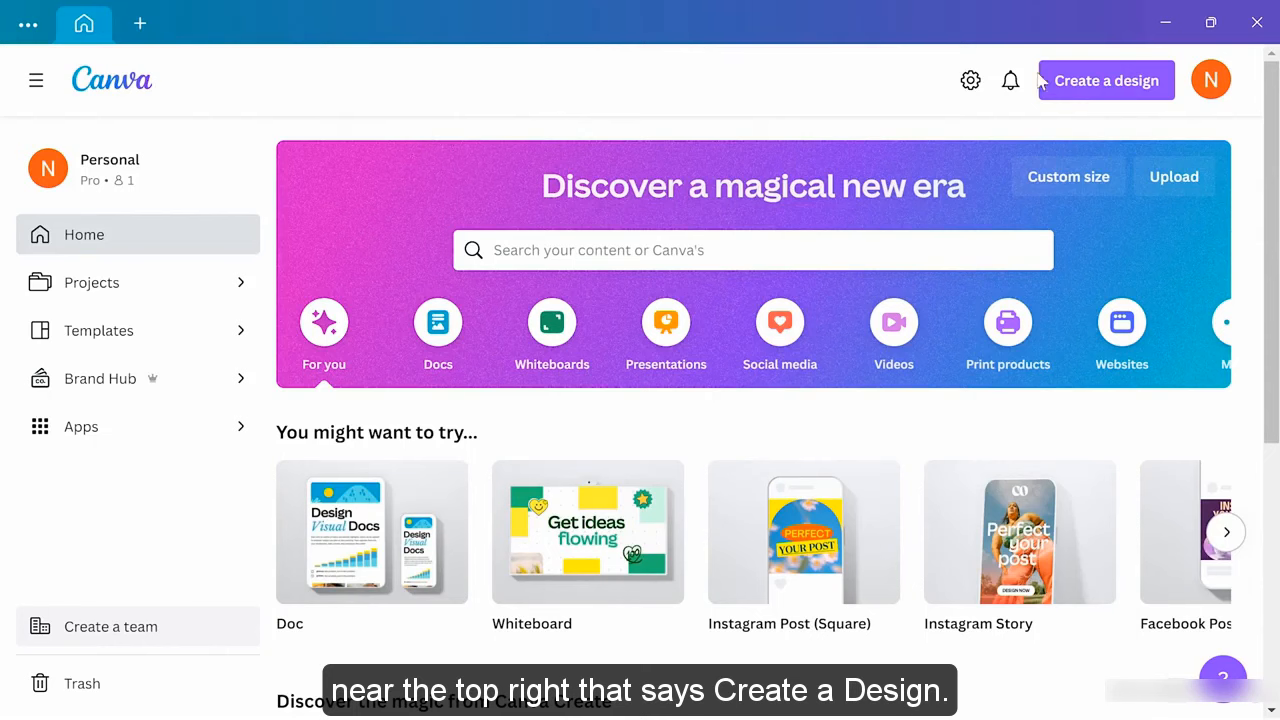
# Open Create a design, scroll through the suggested presets, and search for 'instagram'
pyautogui.click(1090, 86)
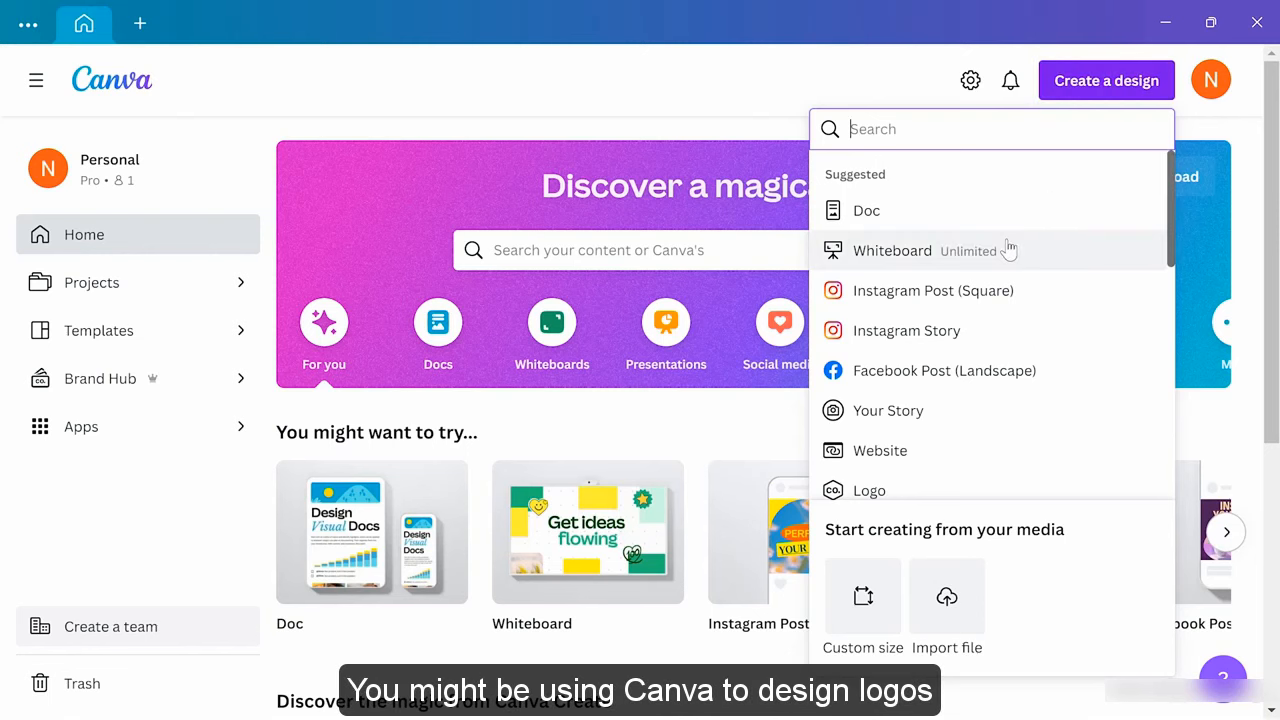
pyautogui.scroll(-2, 1008, 248)
pyautogui.scroll(-2, 1008, 248)
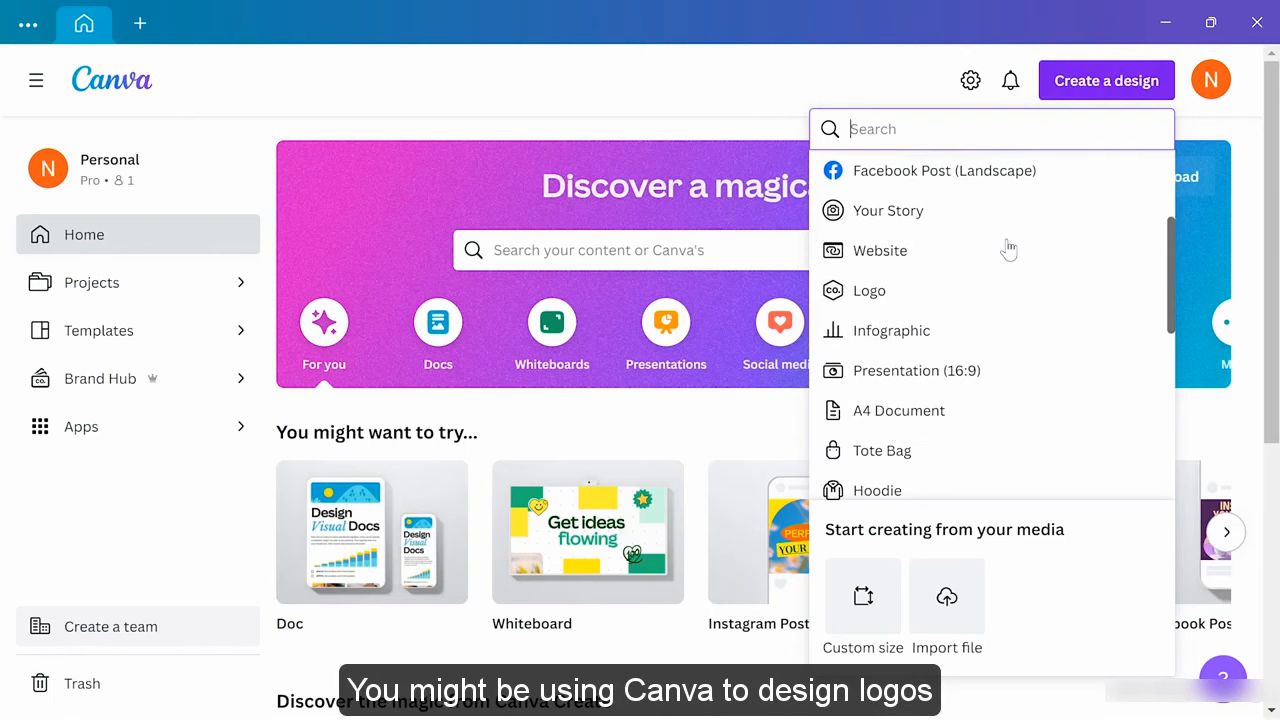
pyautogui.scroll(-2, 1008, 248)
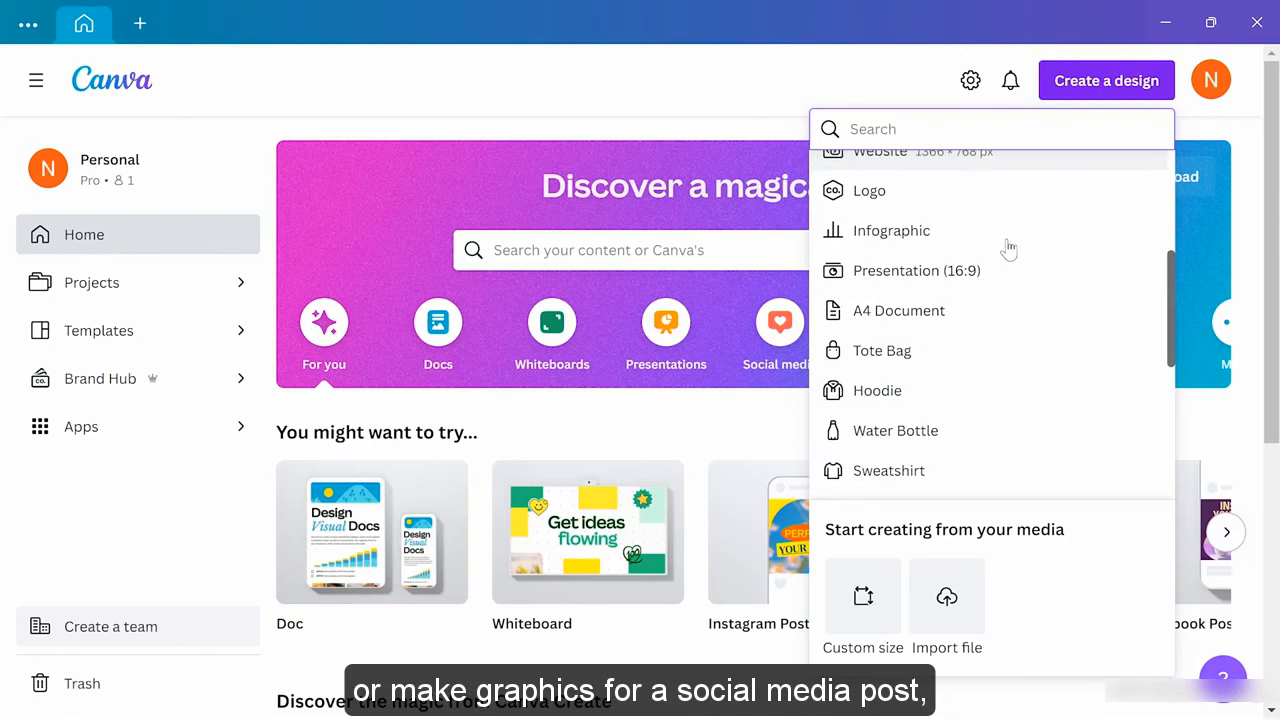
pyautogui.scroll(-2, 1008, 248)
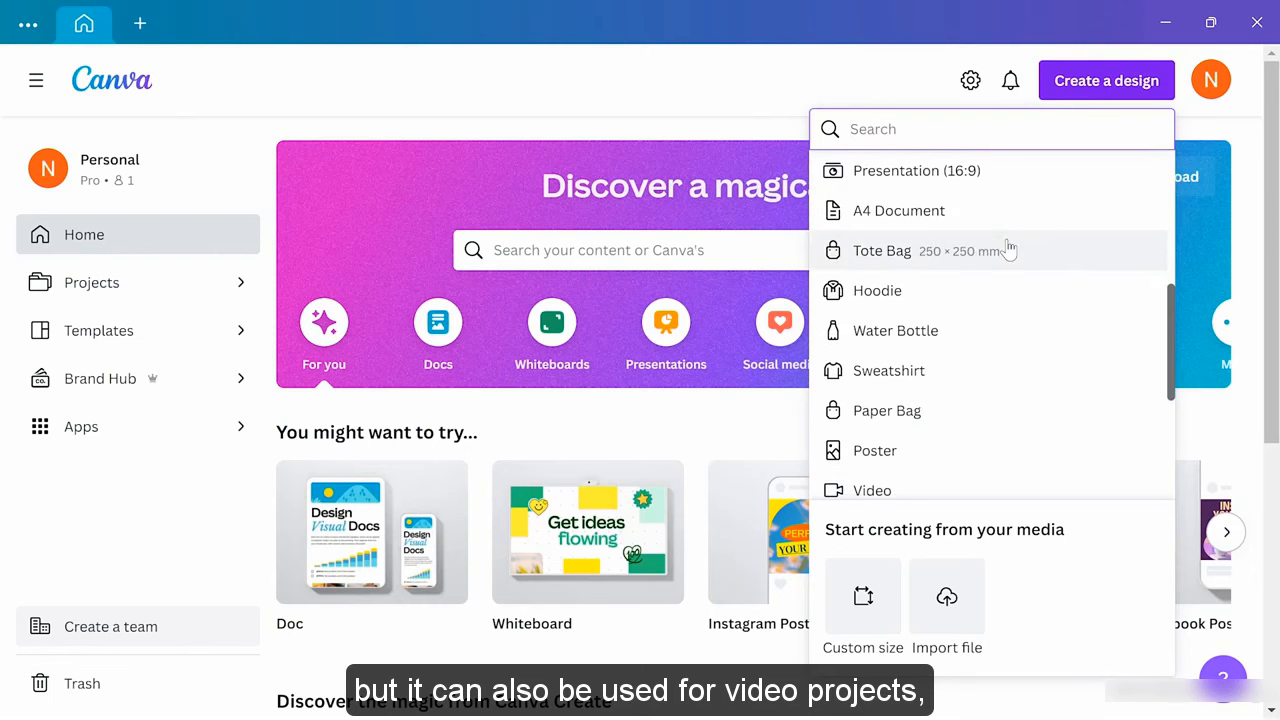
pyautogui.scroll(-2, 1008, 248)
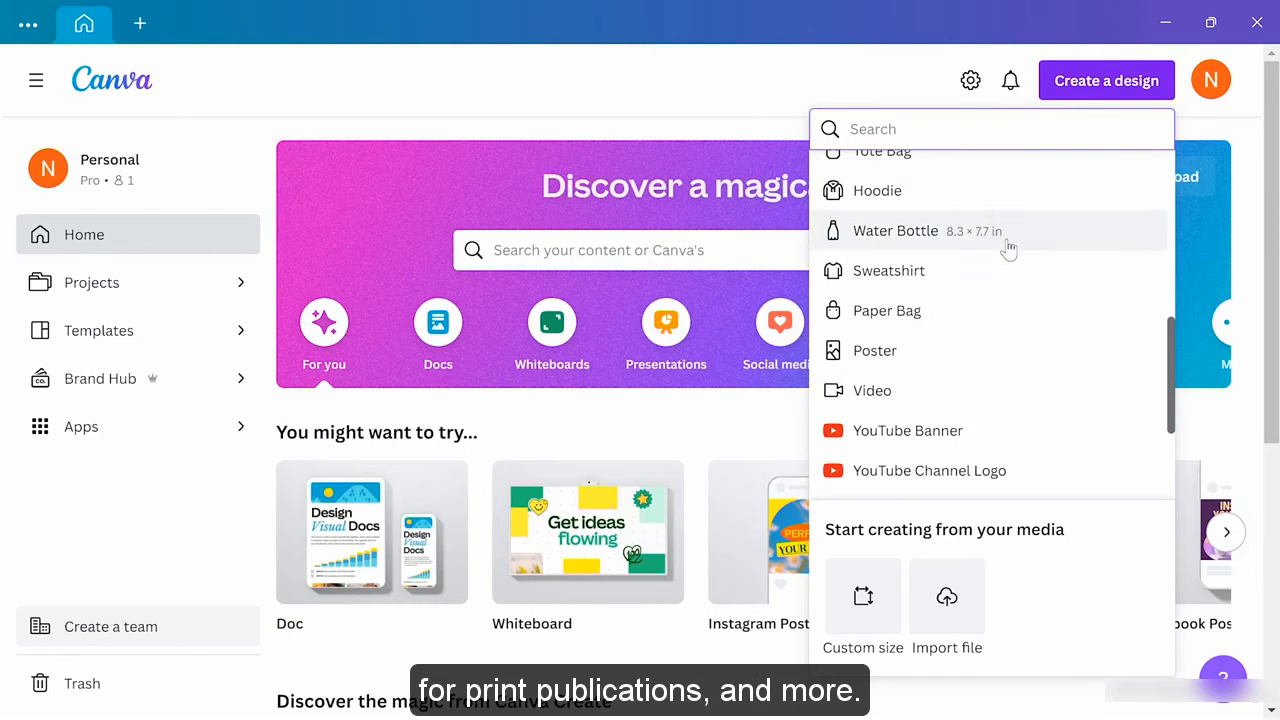
pyautogui.scroll(10, 1008, 248)
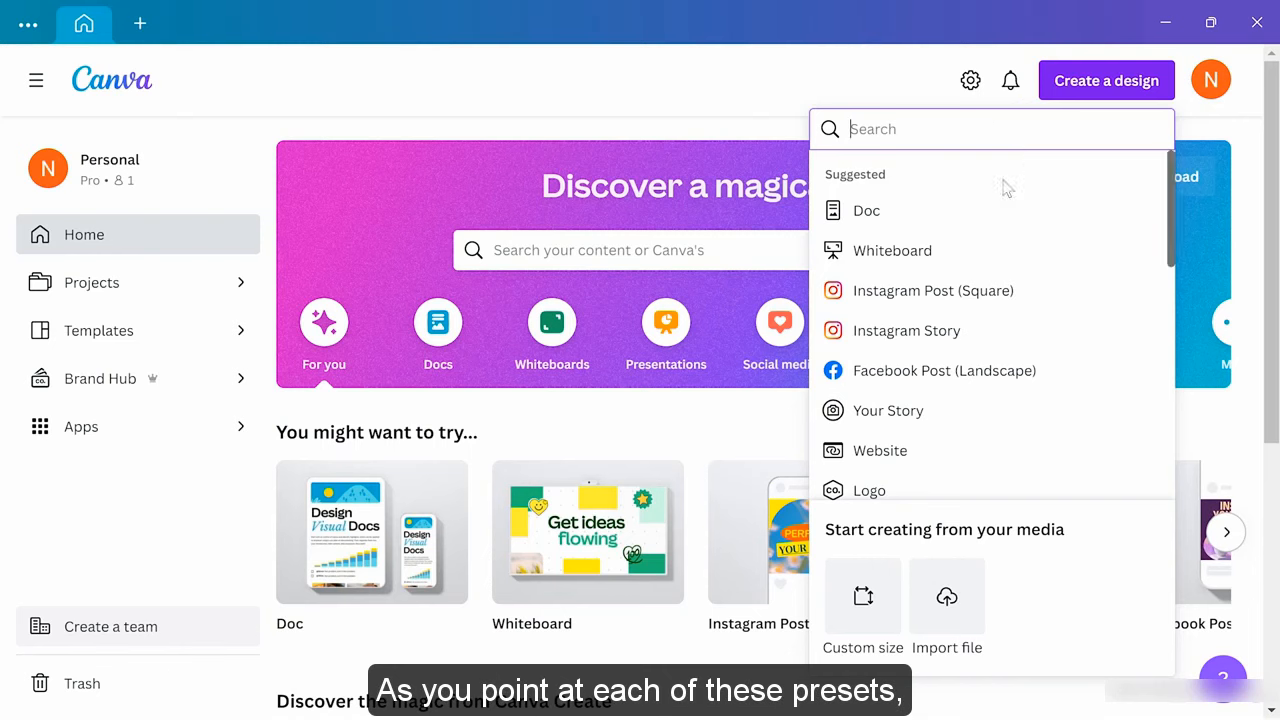
pyautogui.scroll(-3, 991, 349)
pyautogui.scroll(-3, 991, 349)
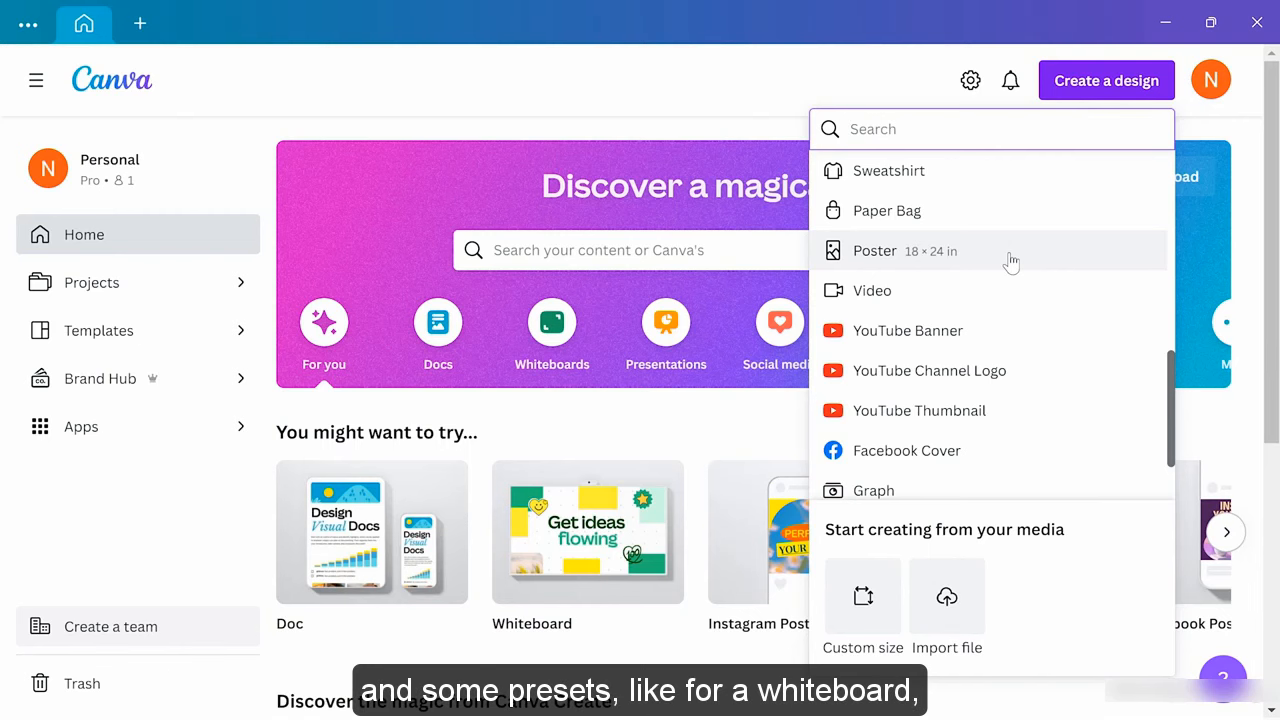
pyautogui.scroll(10, 1010, 260)
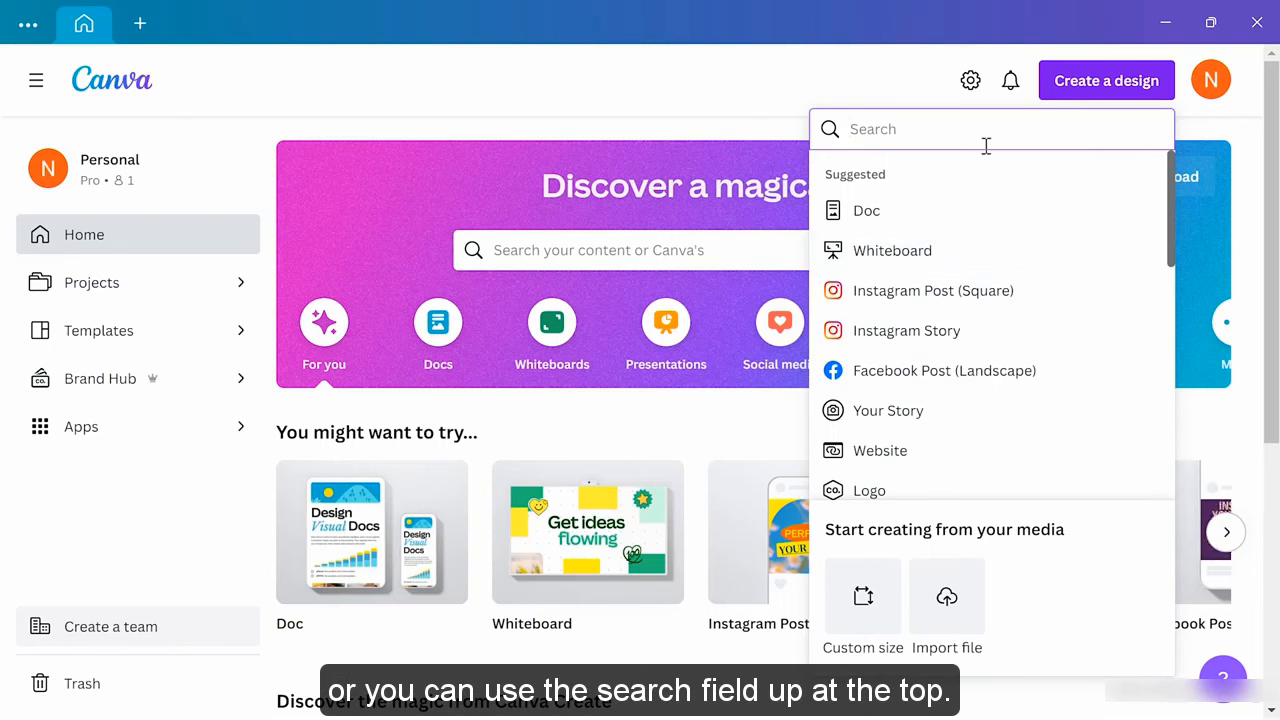
pyautogui.write('i')
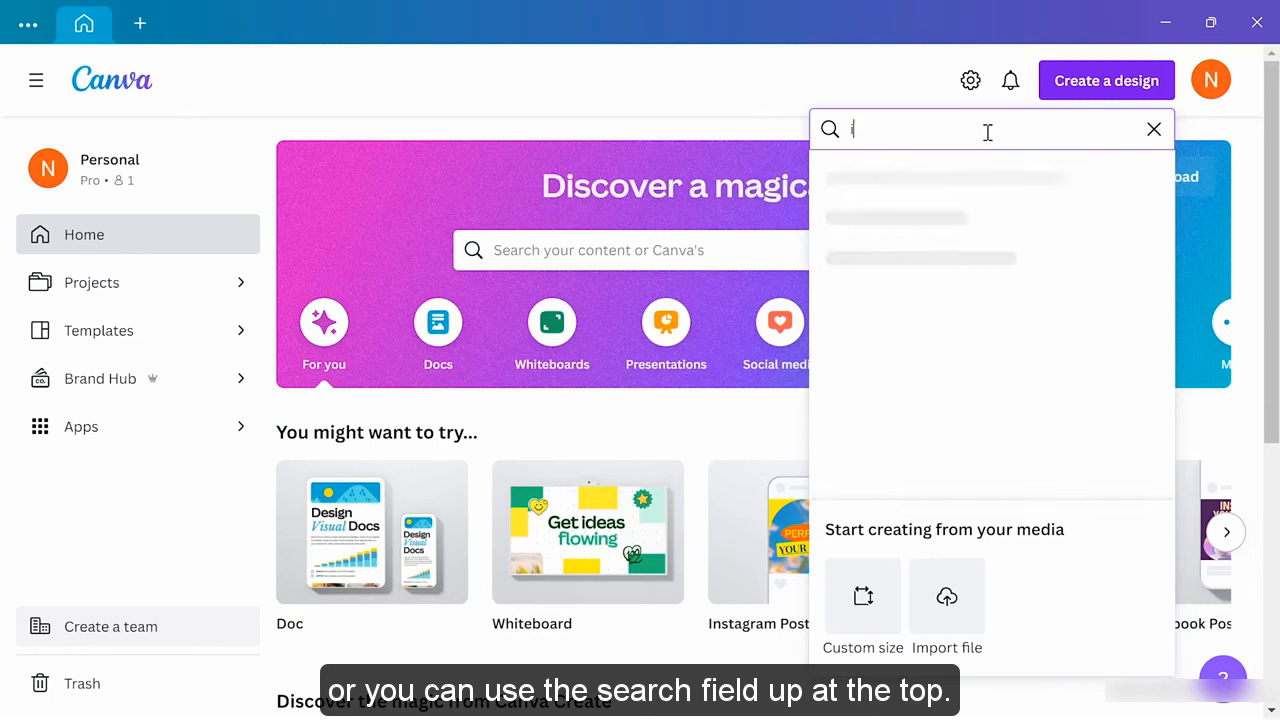
pyautogui.write('nstagram')
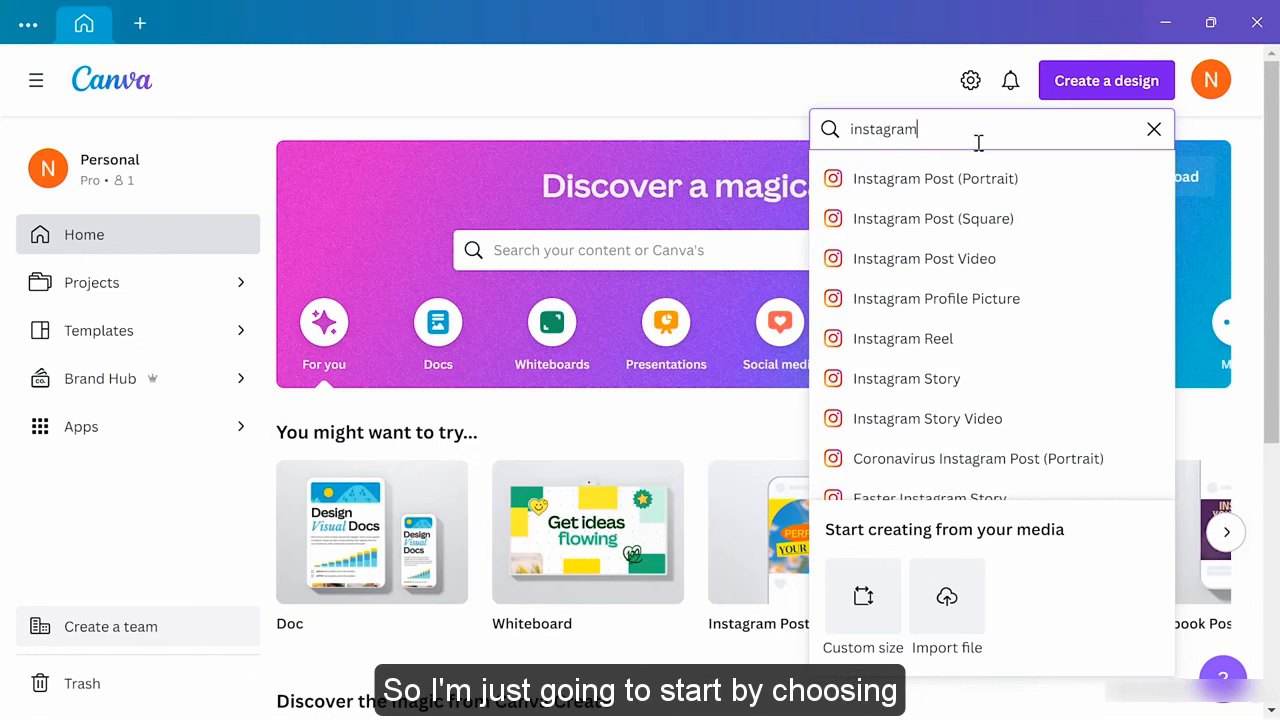
# Create a square Instagram Post design and rename it 'Instagram 1'
pyautogui.click(890, 226)
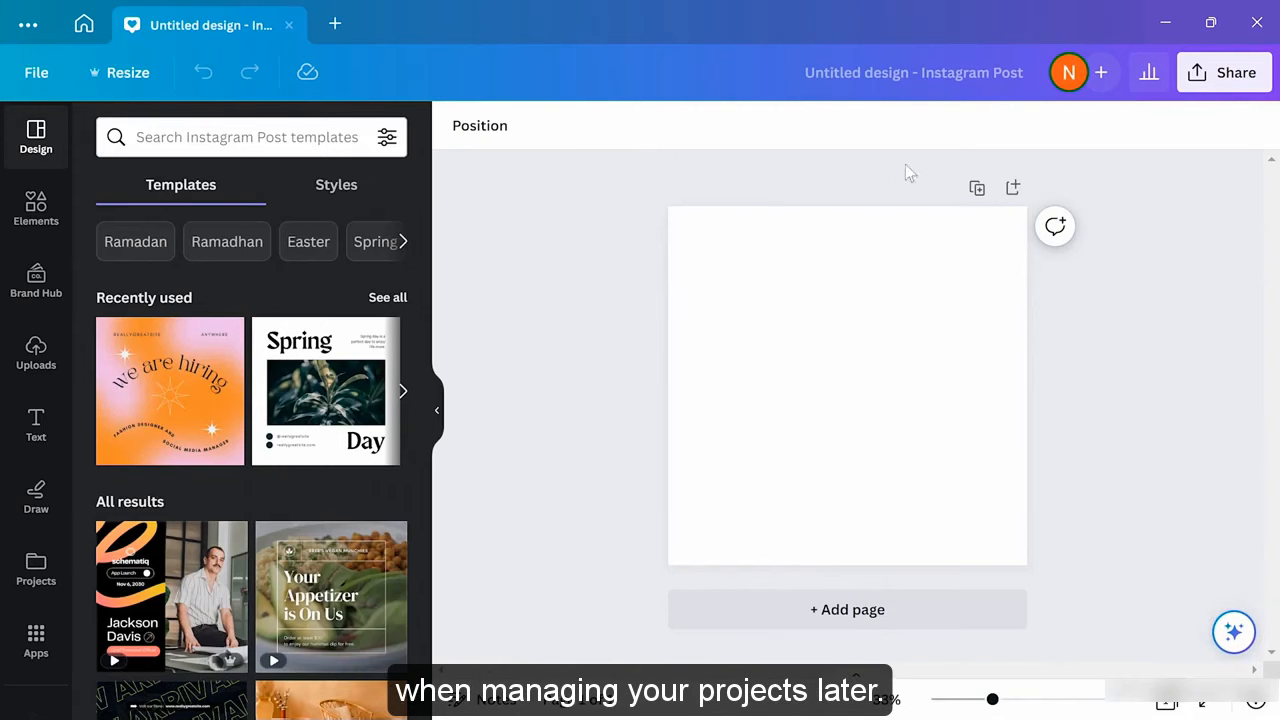
pyautogui.click(968, 76)
pyautogui.press('BackSpace')
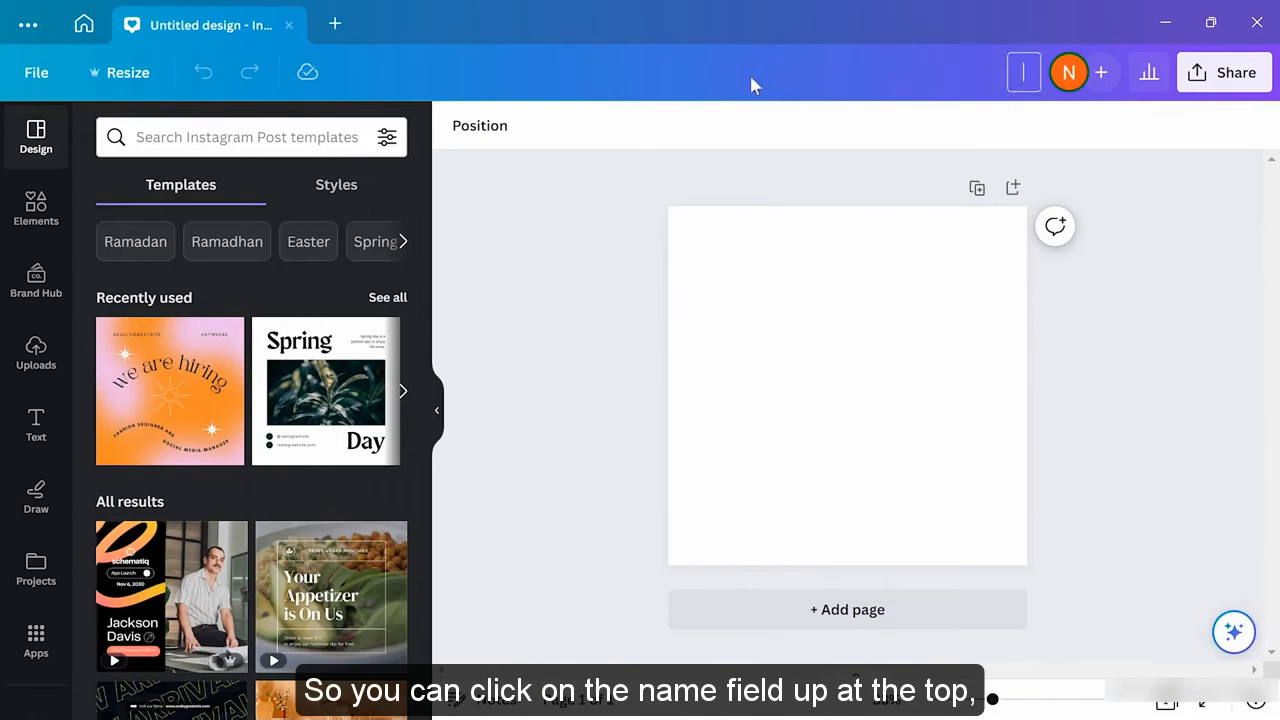
pyautogui.write('Instag')
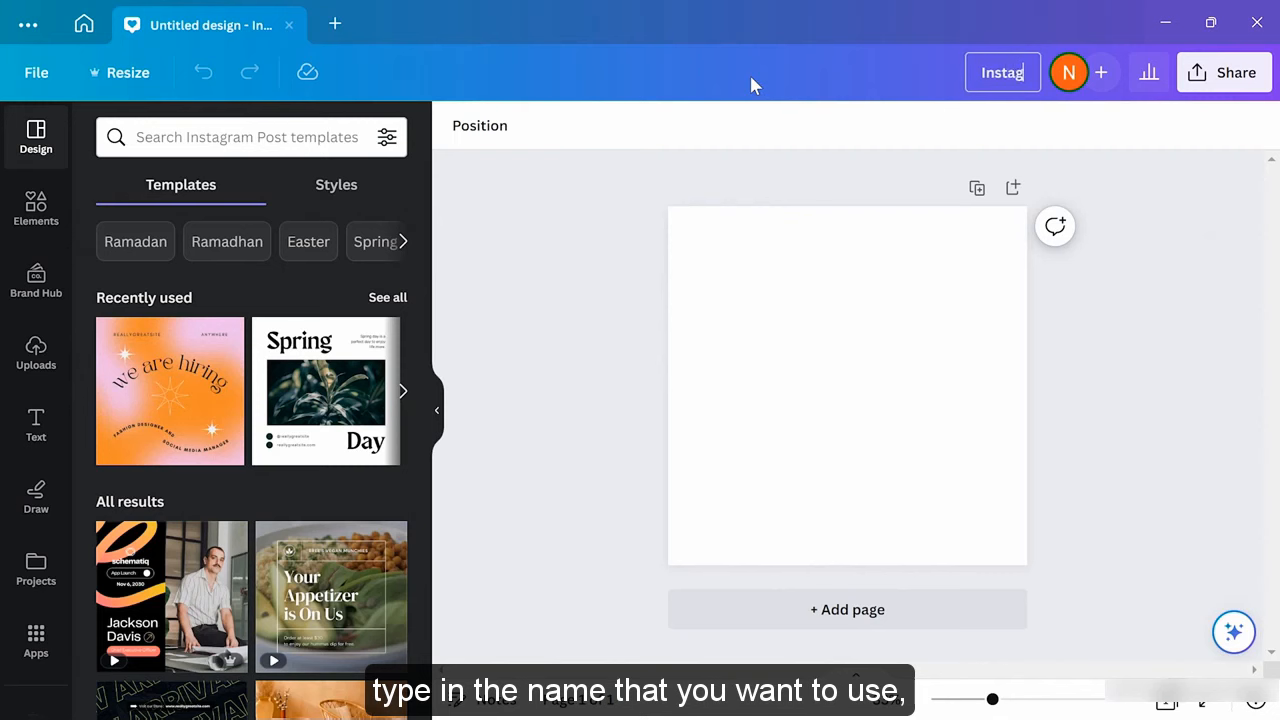
pyautogui.write('ram 1')
pyautogui.press('Return')
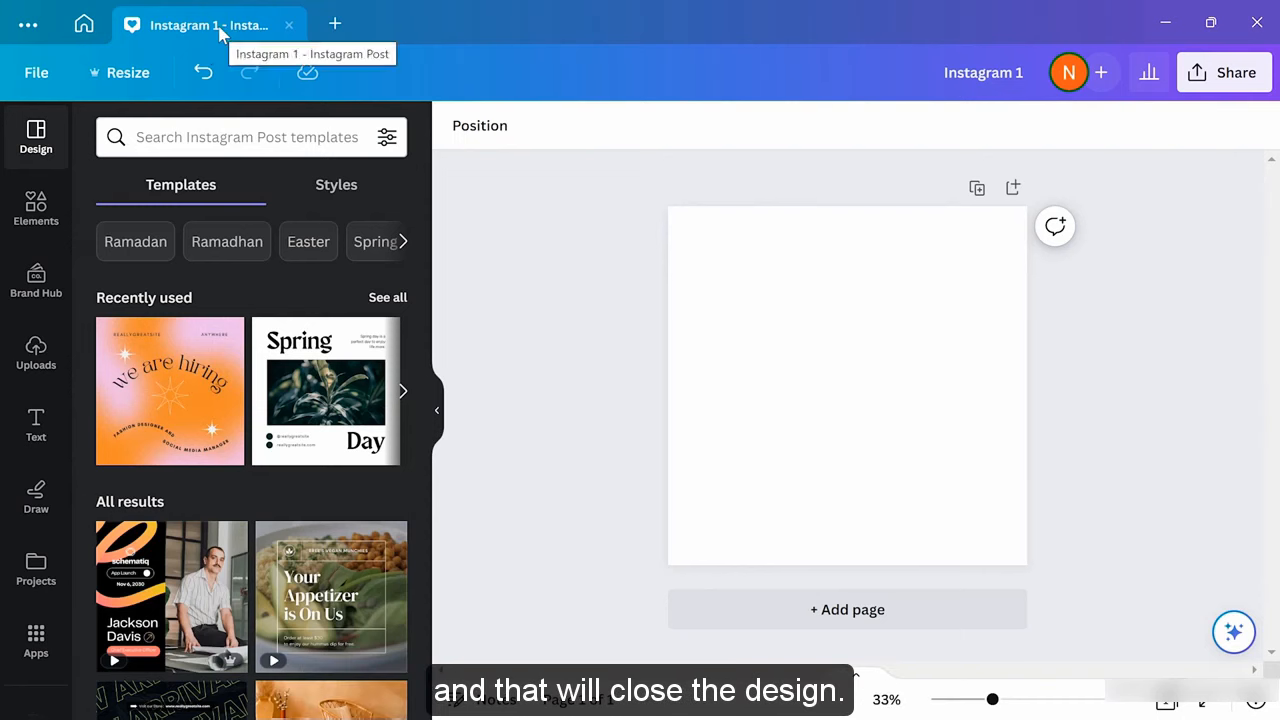
# Back on Home, browse the Social media and For you categories, then create a blank Whiteboard
pyautogui.click(84, 28)
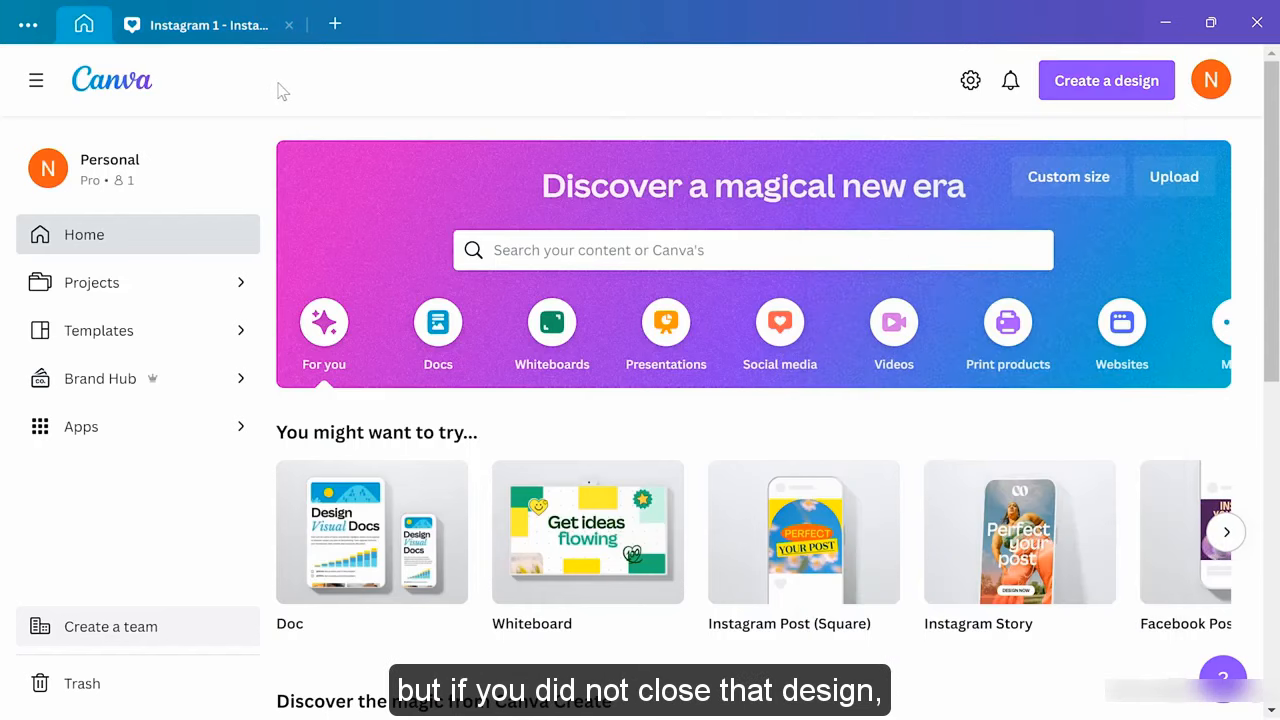
pyautogui.click(195, 32)
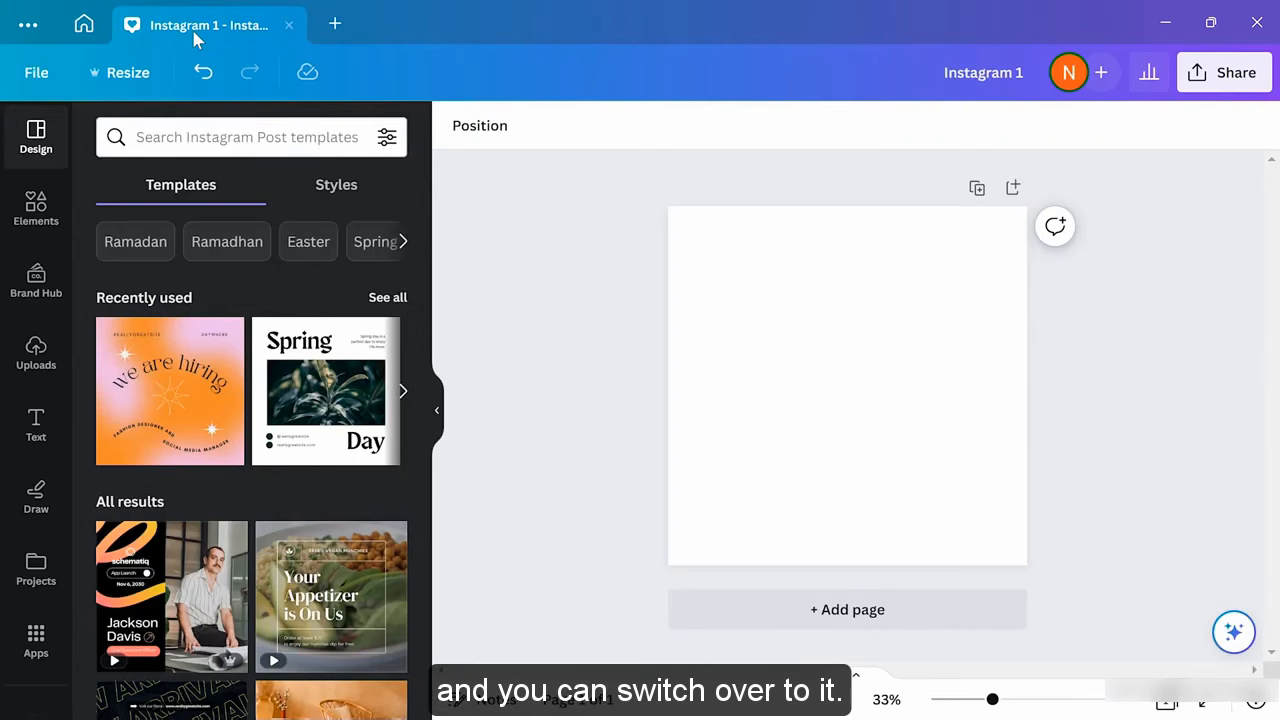
pyautogui.click(84, 25)
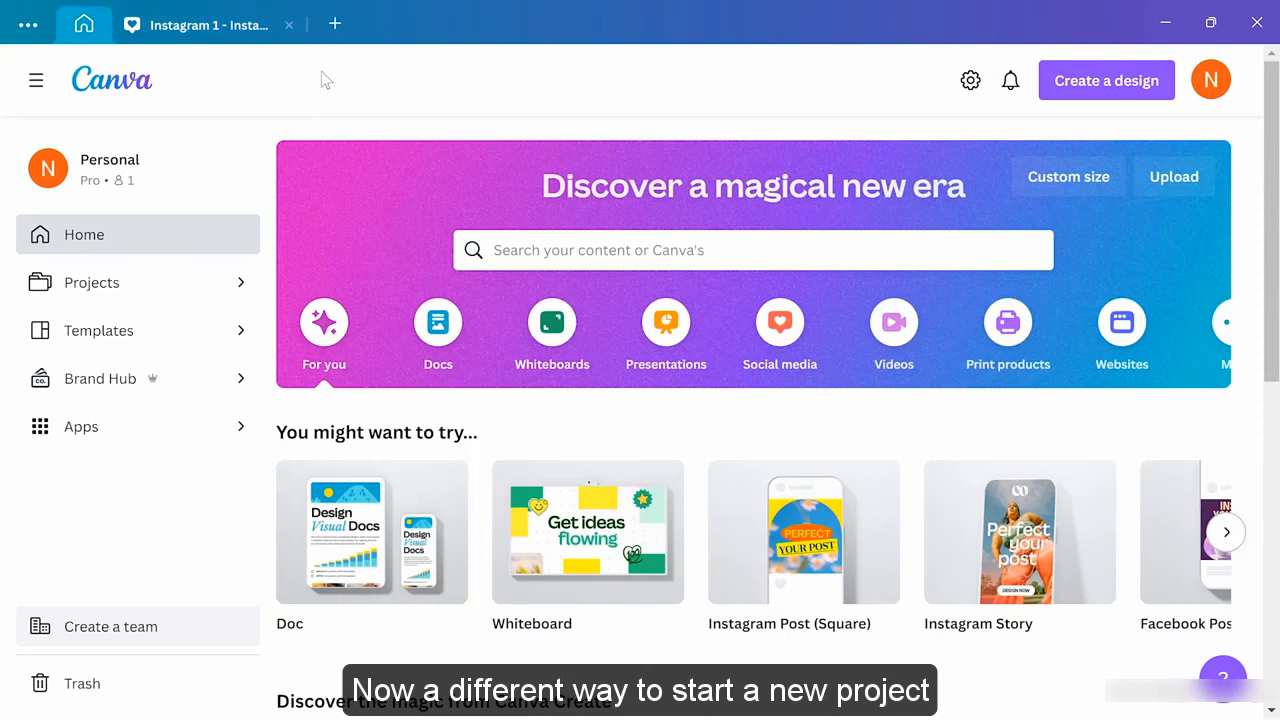
pyautogui.click(795, 333)
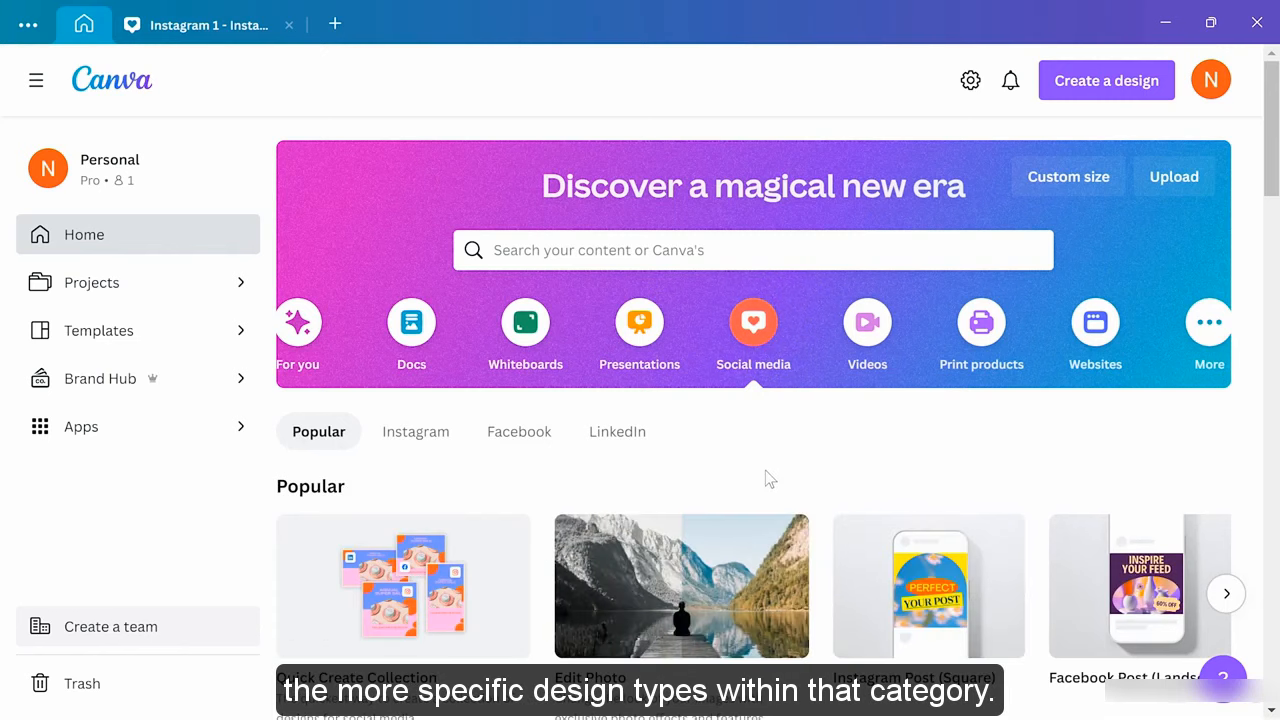
pyautogui.click(301, 340)
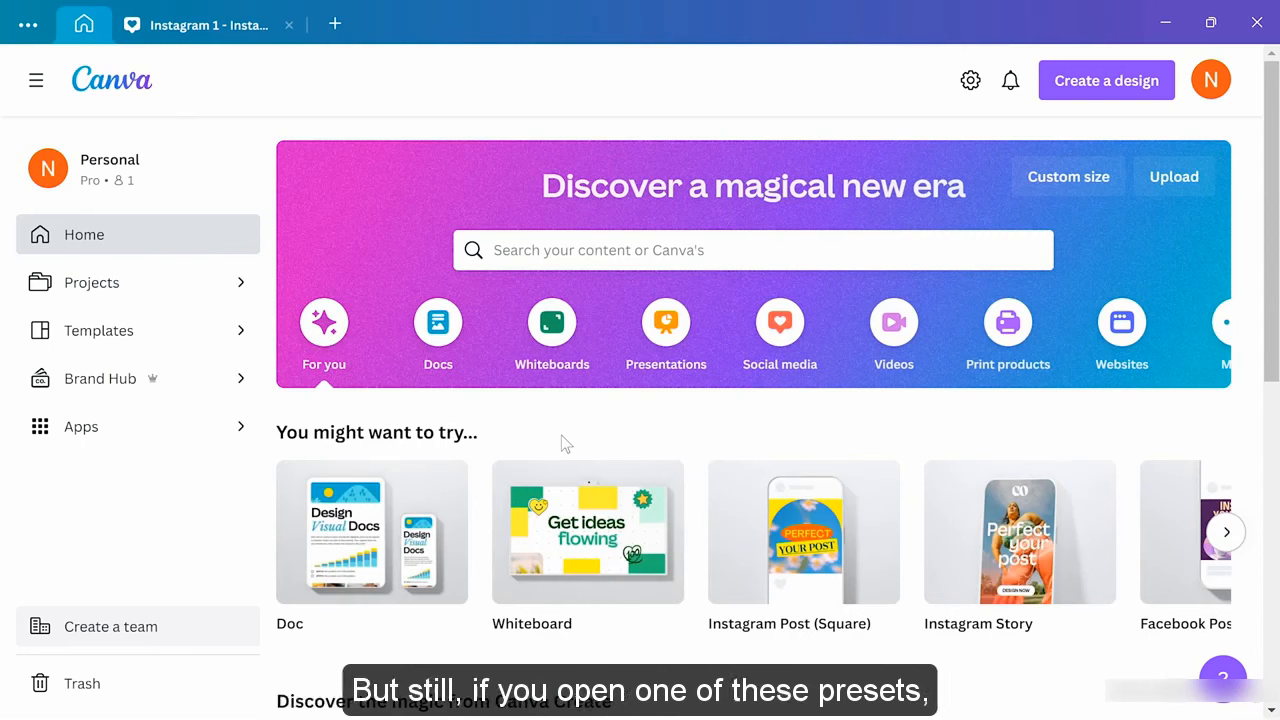
pyautogui.moveTo(568, 540)
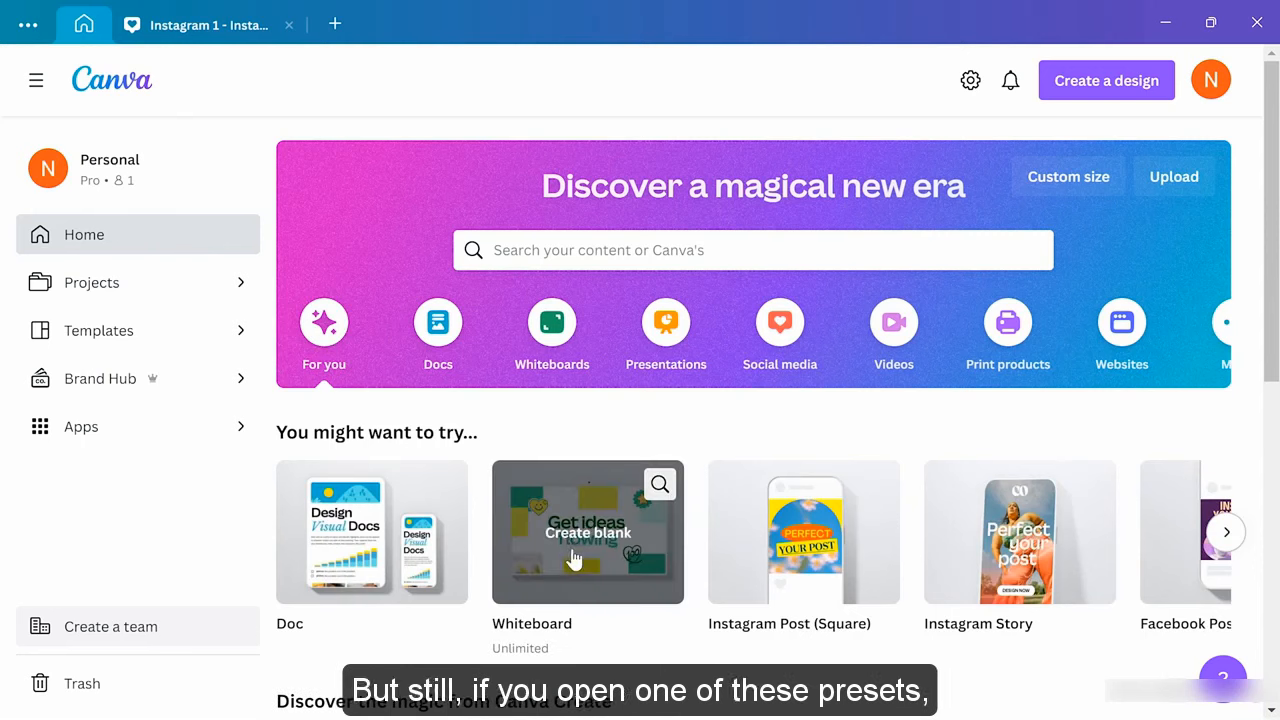
pyautogui.click(568, 540)
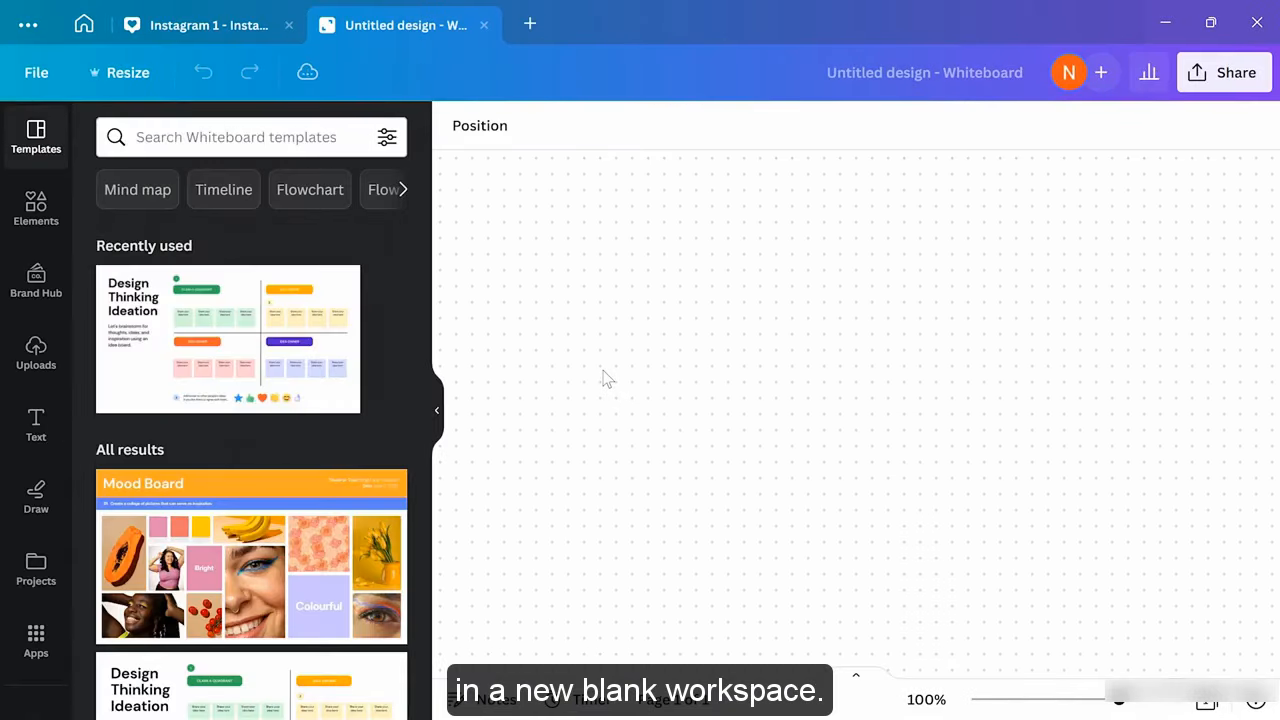
# Rename the untitled whiteboard design to 'Whiteboard 1'
pyautogui.click(900, 74)
pyautogui.write('Whi')
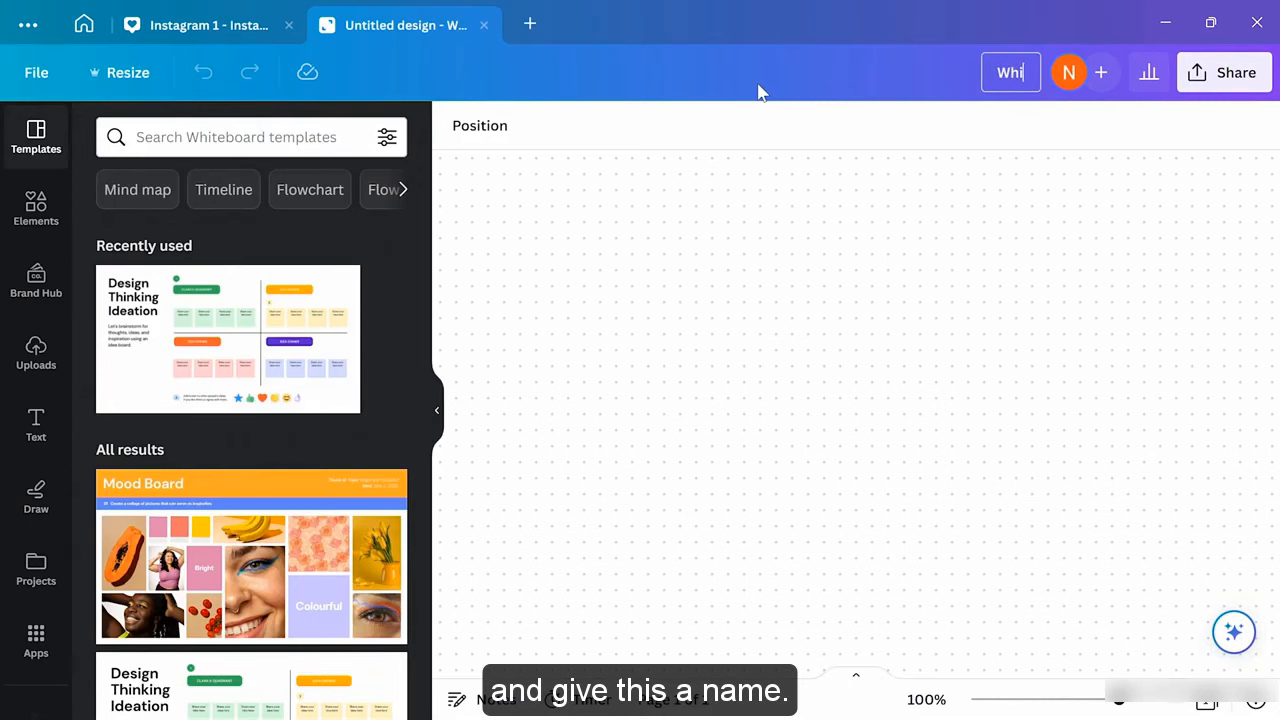
pyautogui.write('teboard 1')
pyautogui.press('Return')
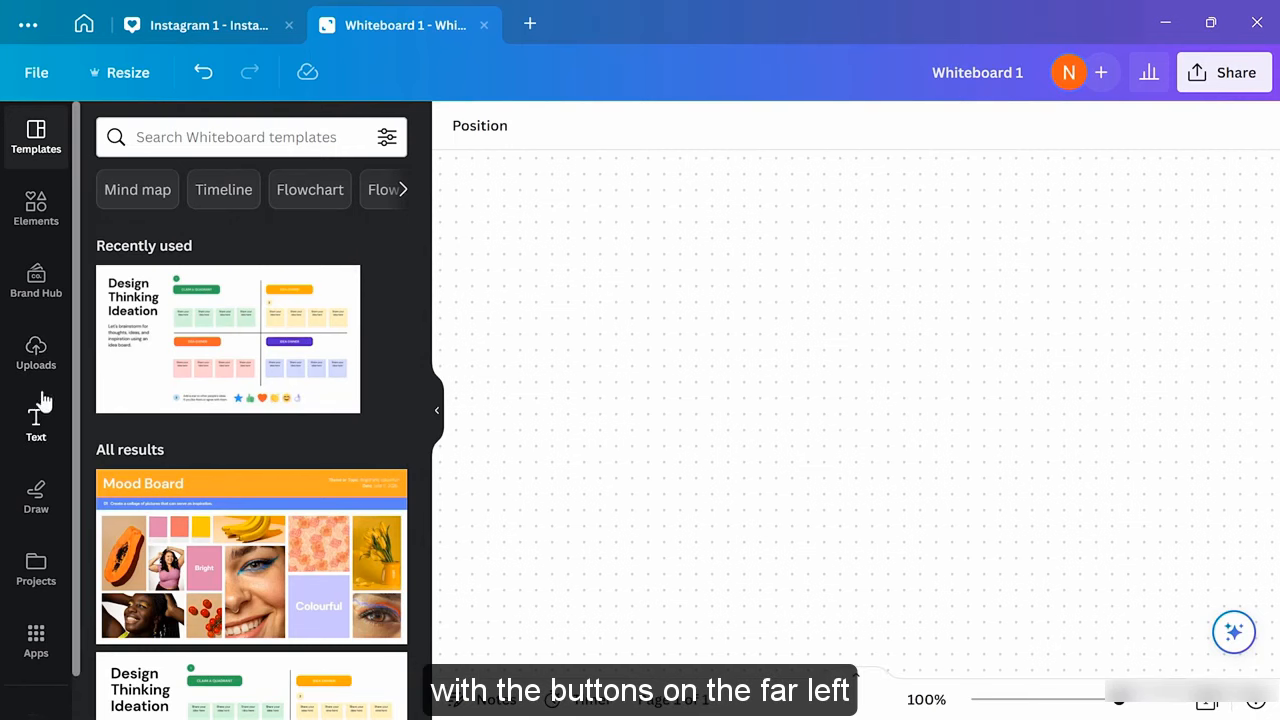
# Look through the Elements, Uploads, Text and Draw panels, then return to Templates
pyautogui.click(437, 414)
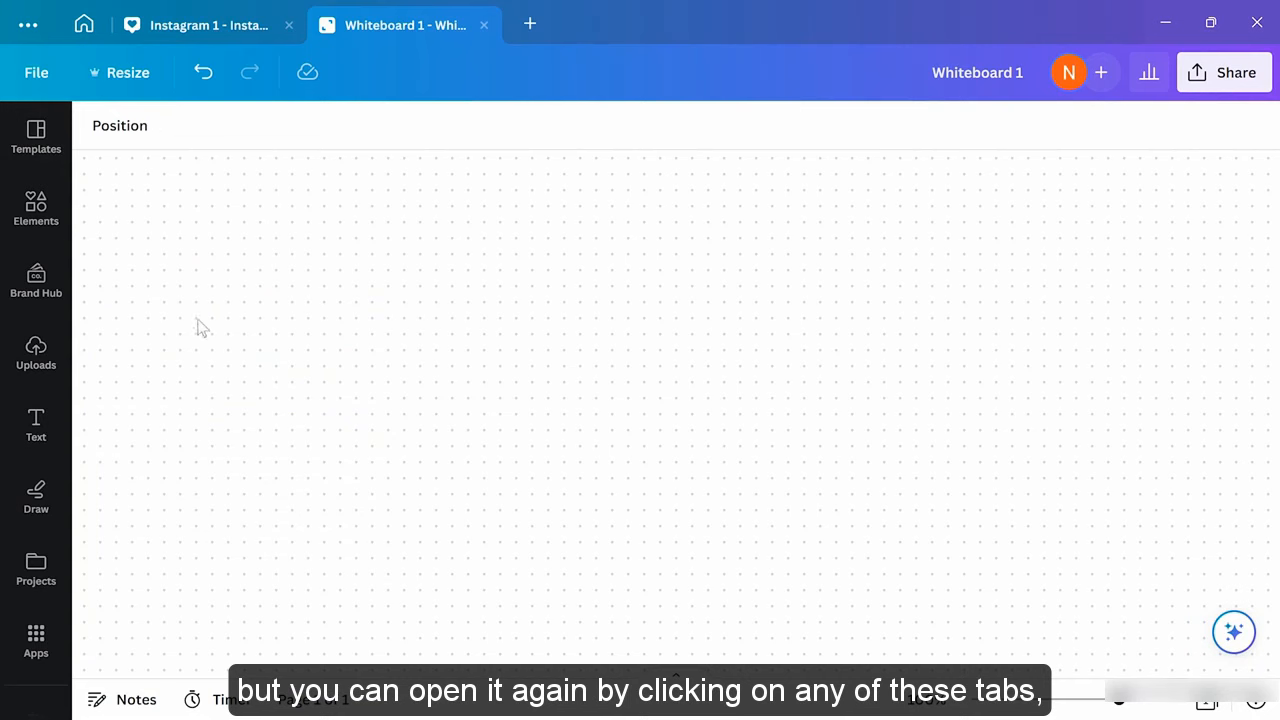
pyautogui.click(30, 222)
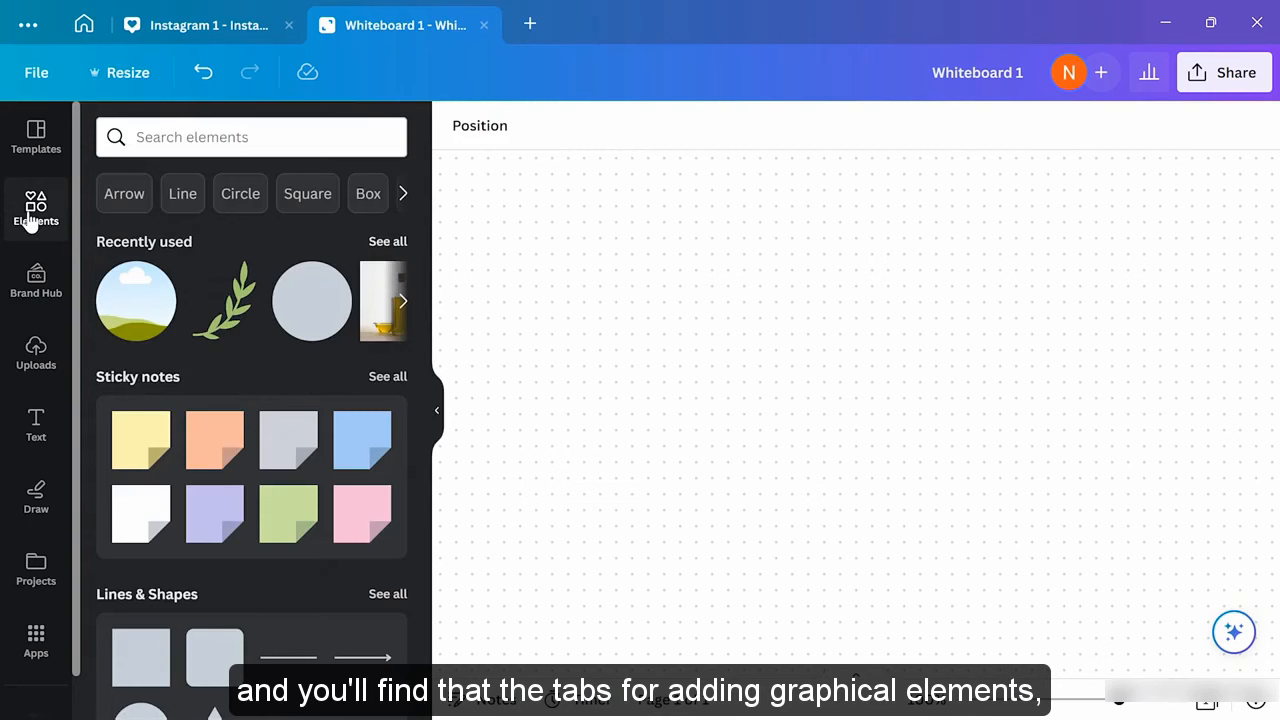
pyautogui.click(40, 350)
pyautogui.click(34, 423)
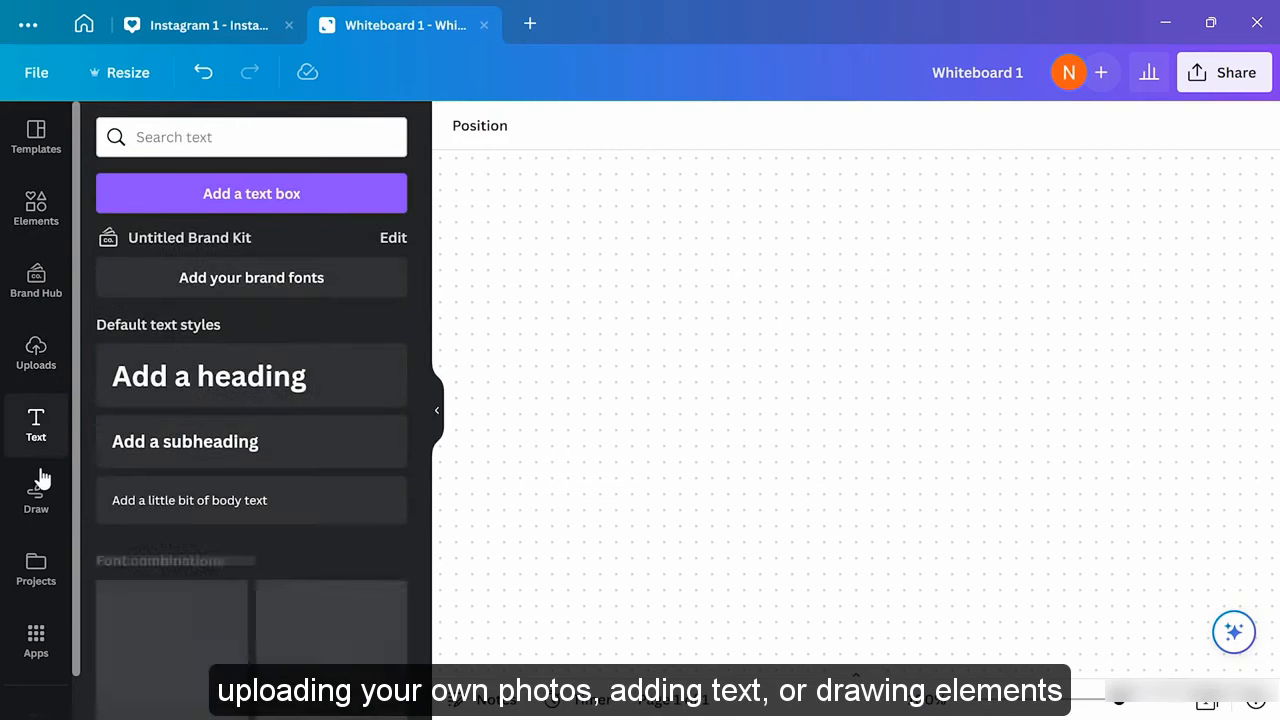
pyautogui.click(36, 498)
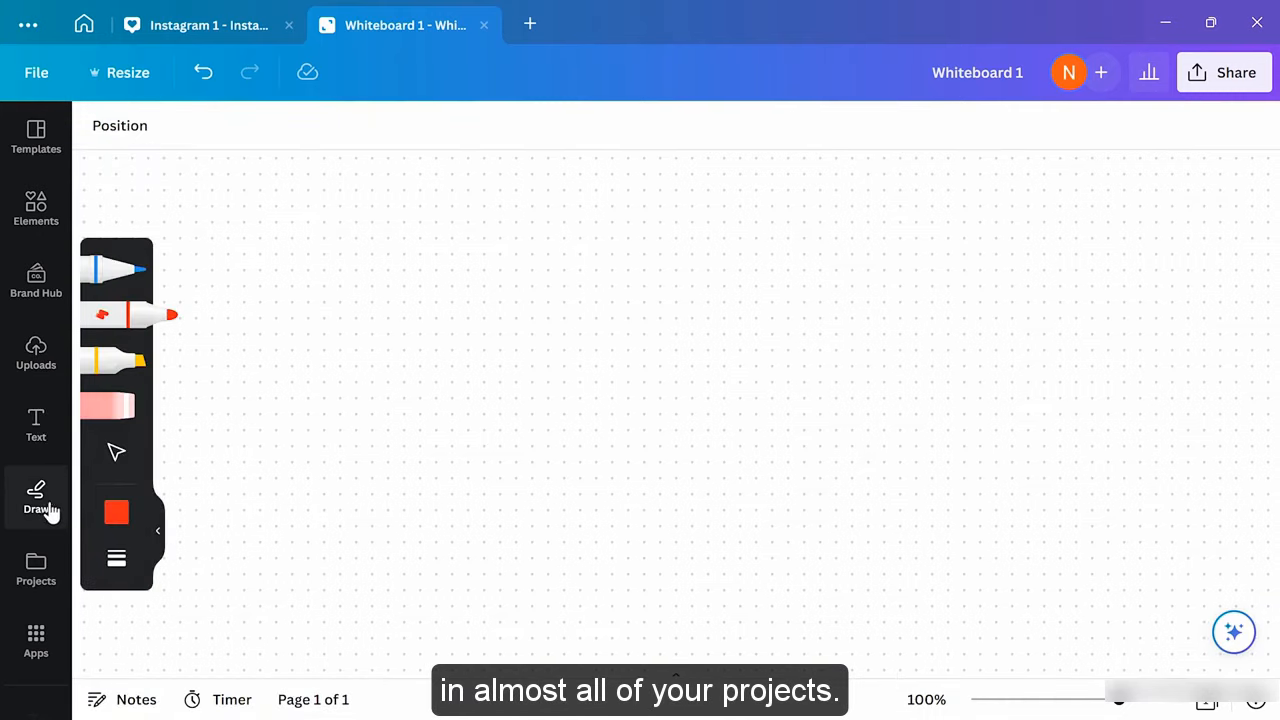
pyautogui.click(24, 158)
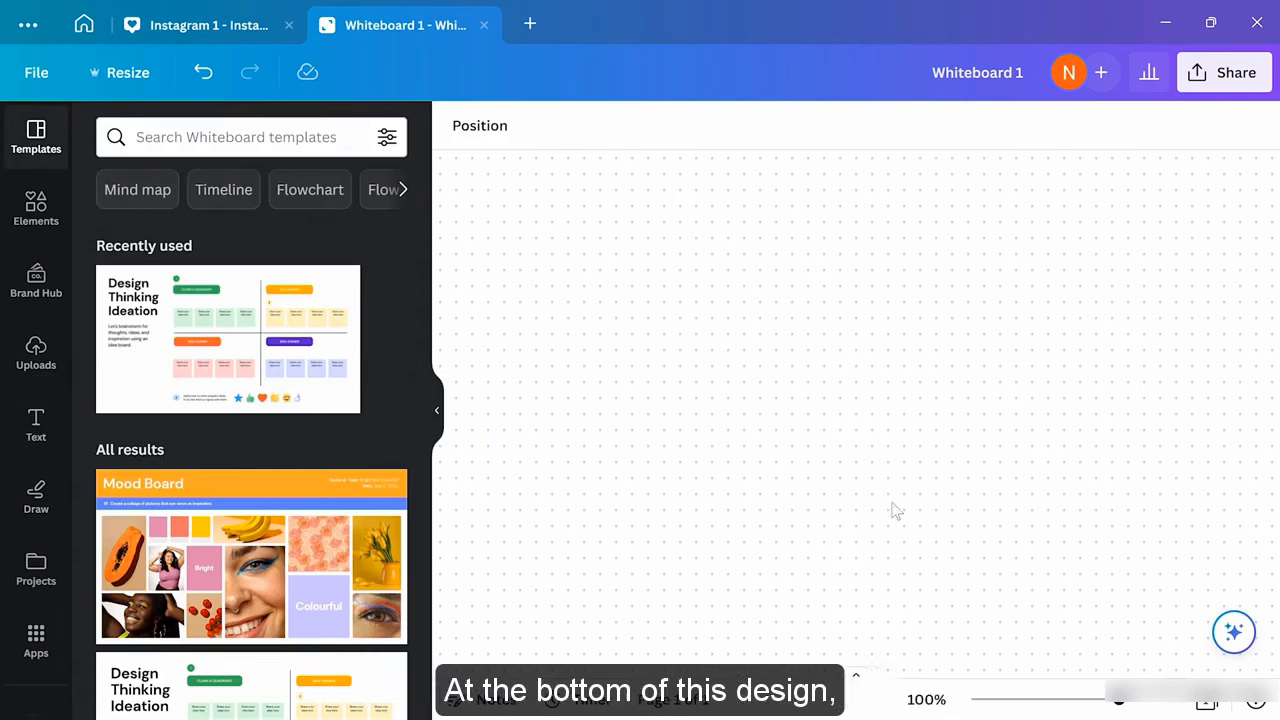
# In grid view, add a second page to Whiteboard 1 and open page 2
pyautogui.click(1205, 704)
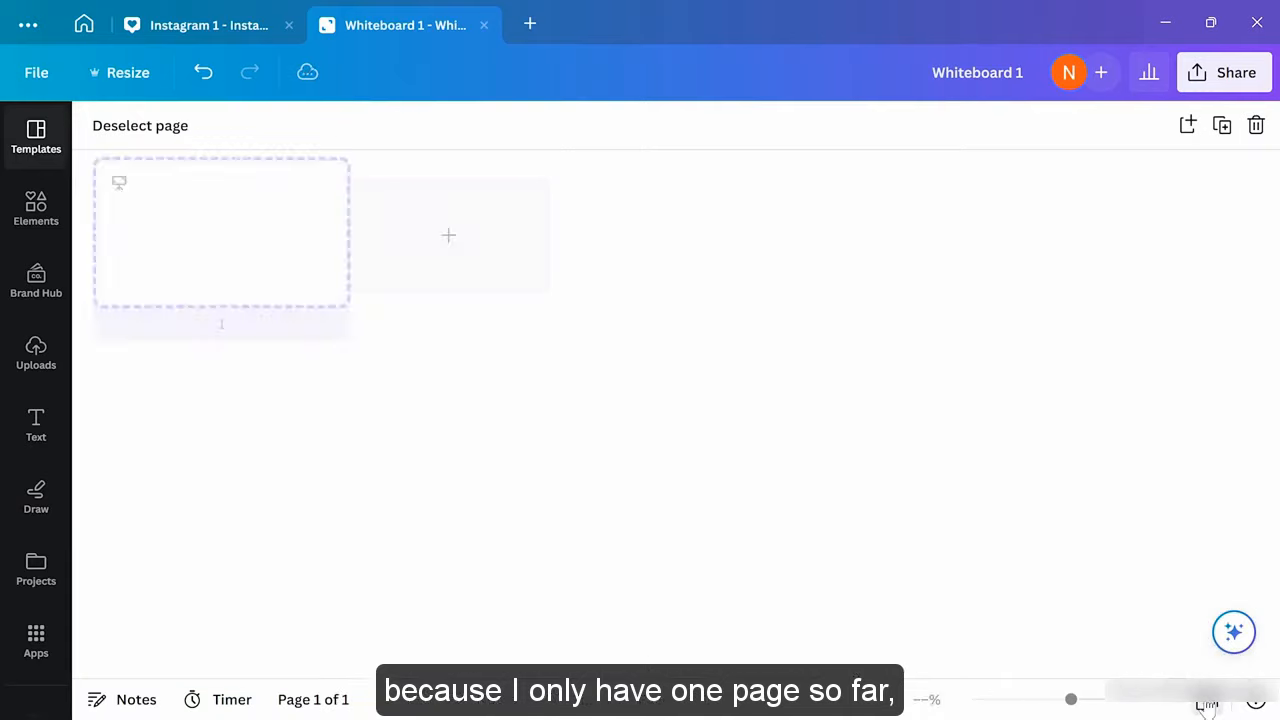
pyautogui.click(459, 243)
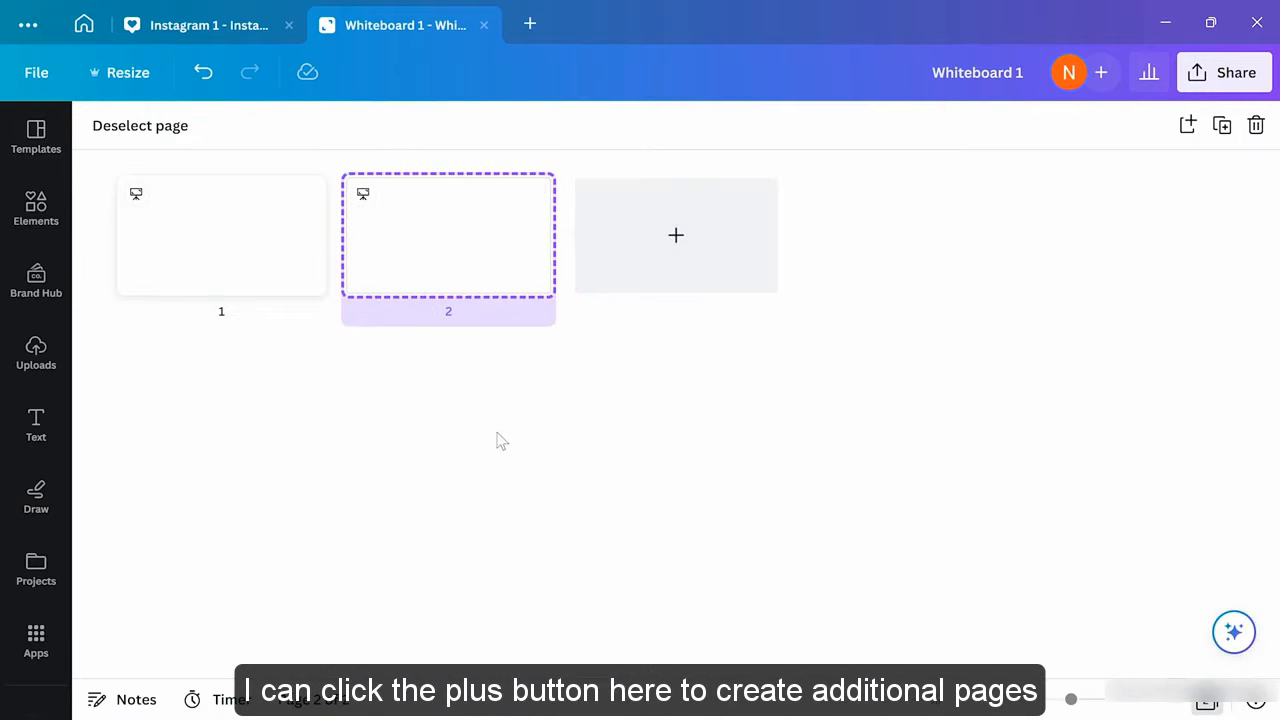
pyautogui.doubleClick(465, 263)
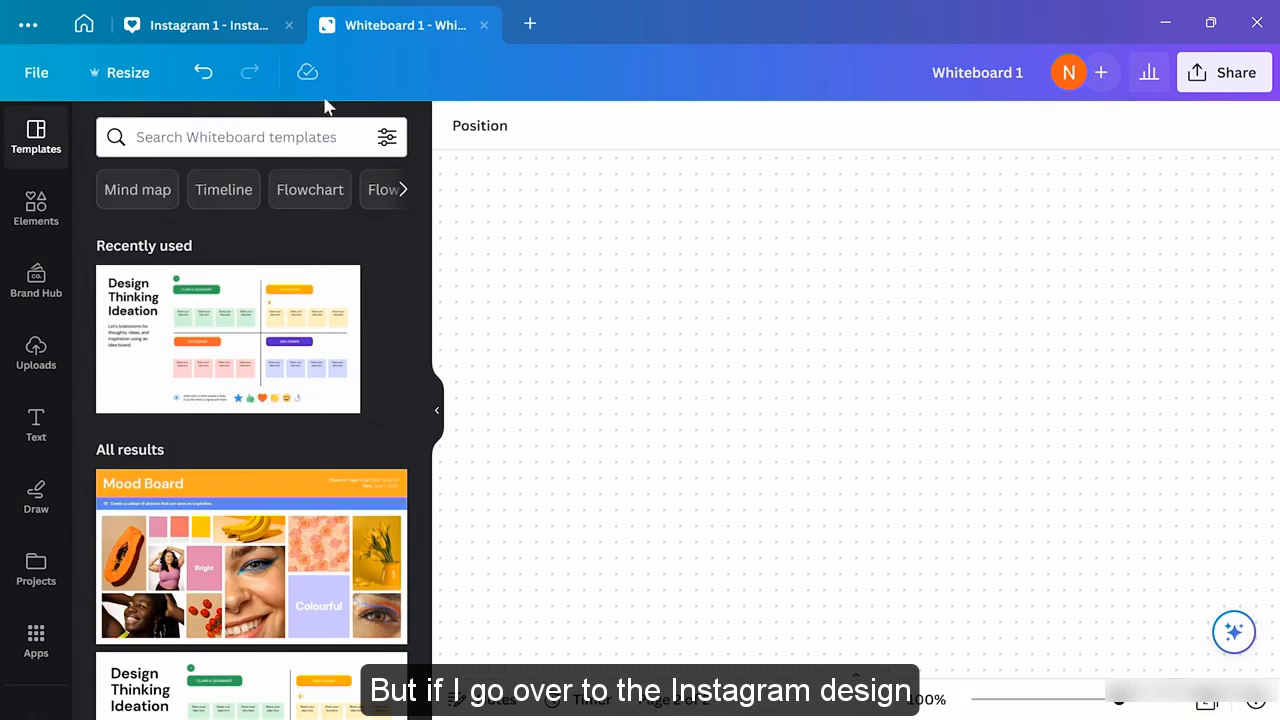
# In Instagram 1, add page 2 from grid view, open it, then add page 3
pyautogui.click(250, 32)
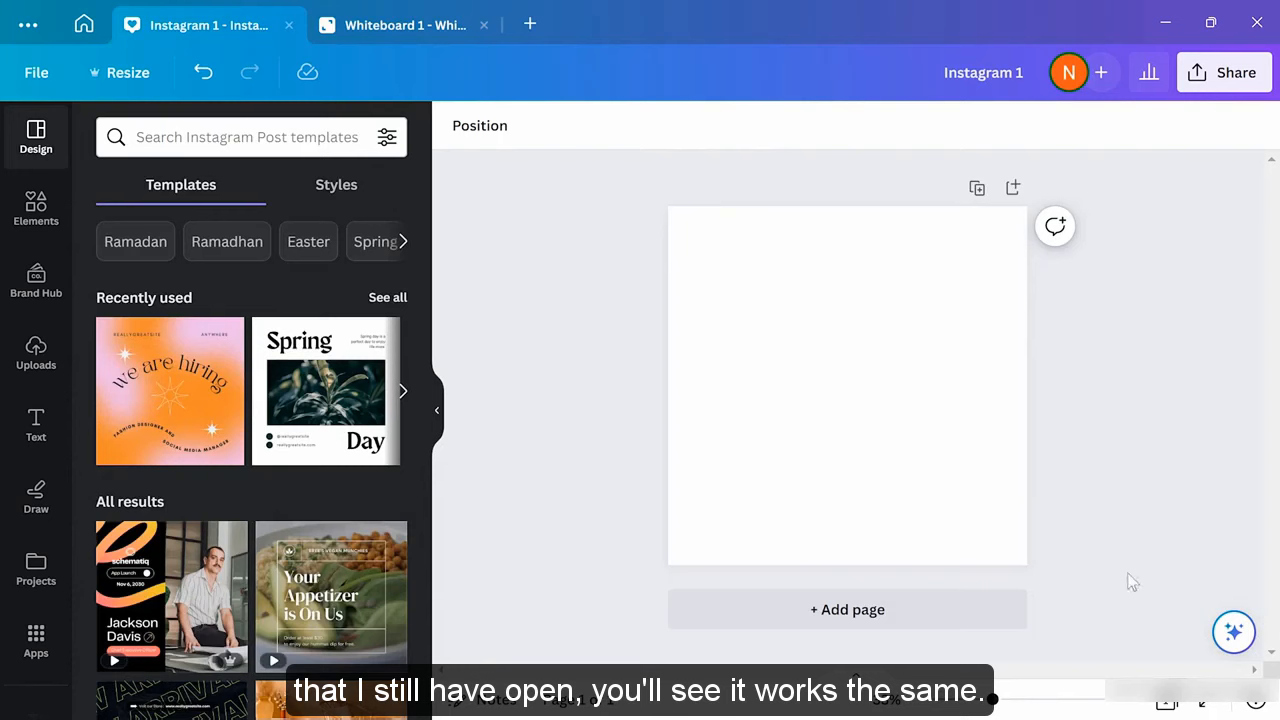
pyautogui.click(1166, 702)
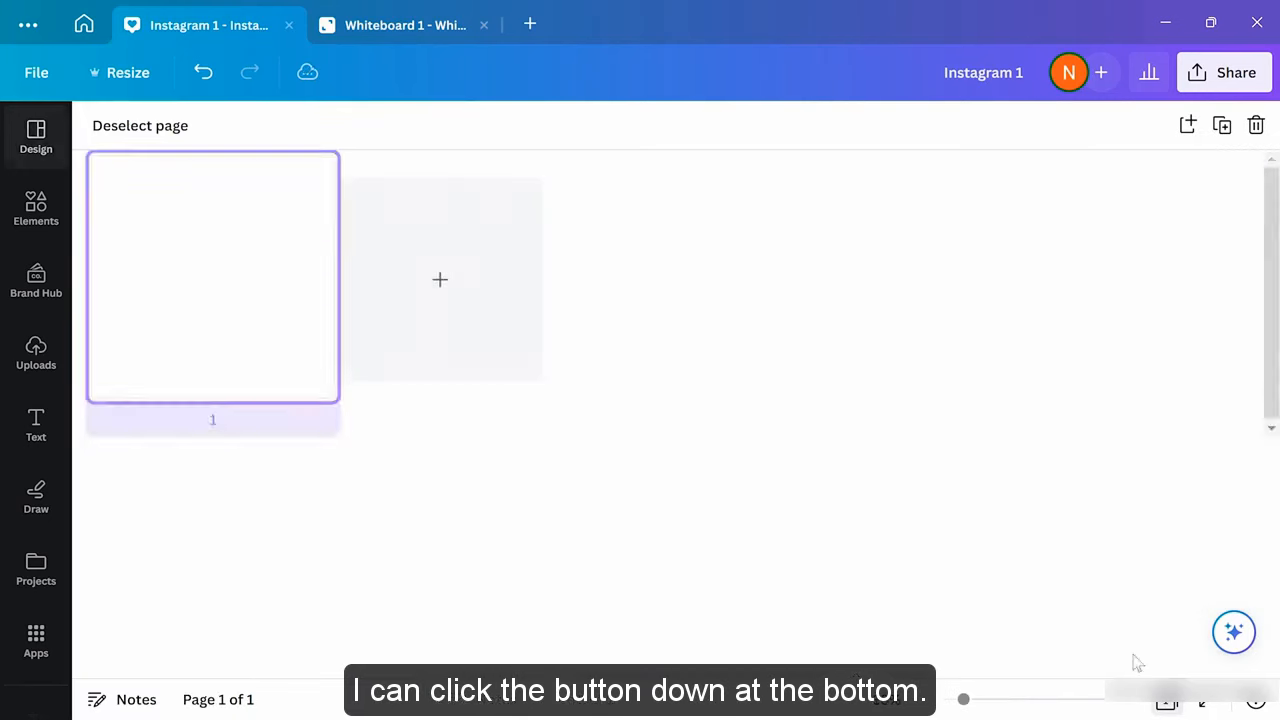
pyautogui.click(458, 290)
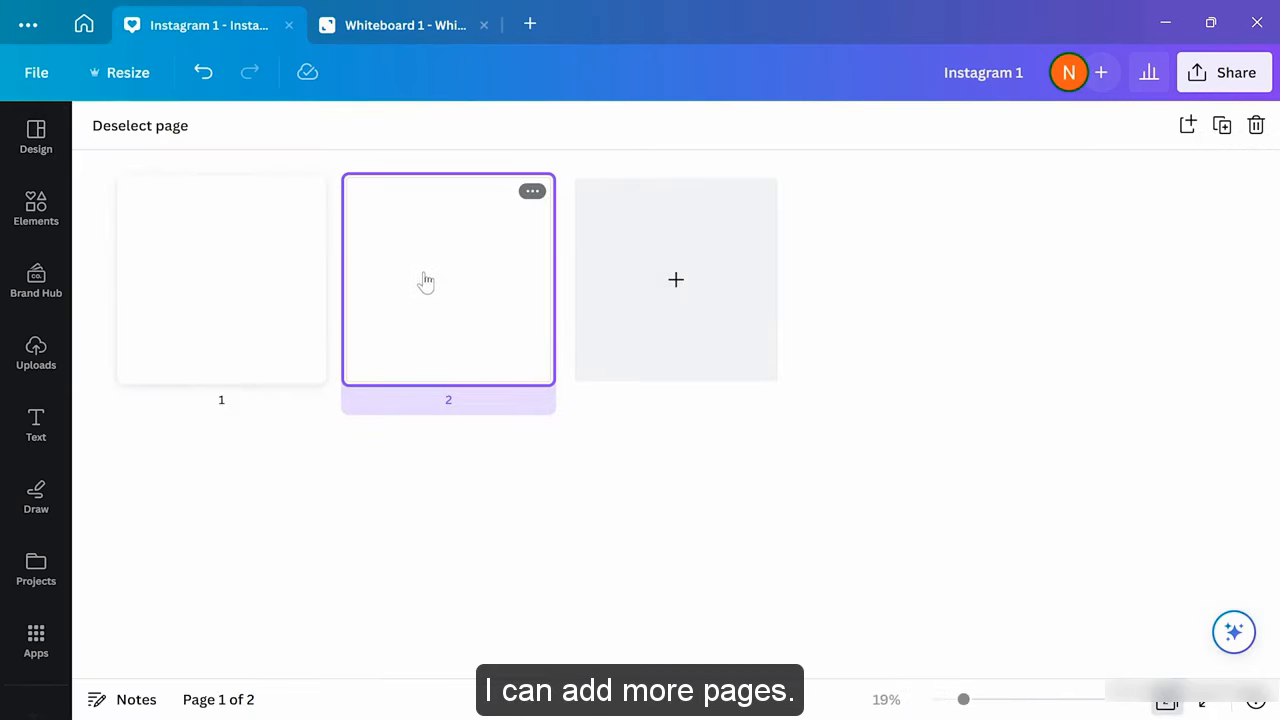
pyautogui.doubleClick(429, 272)
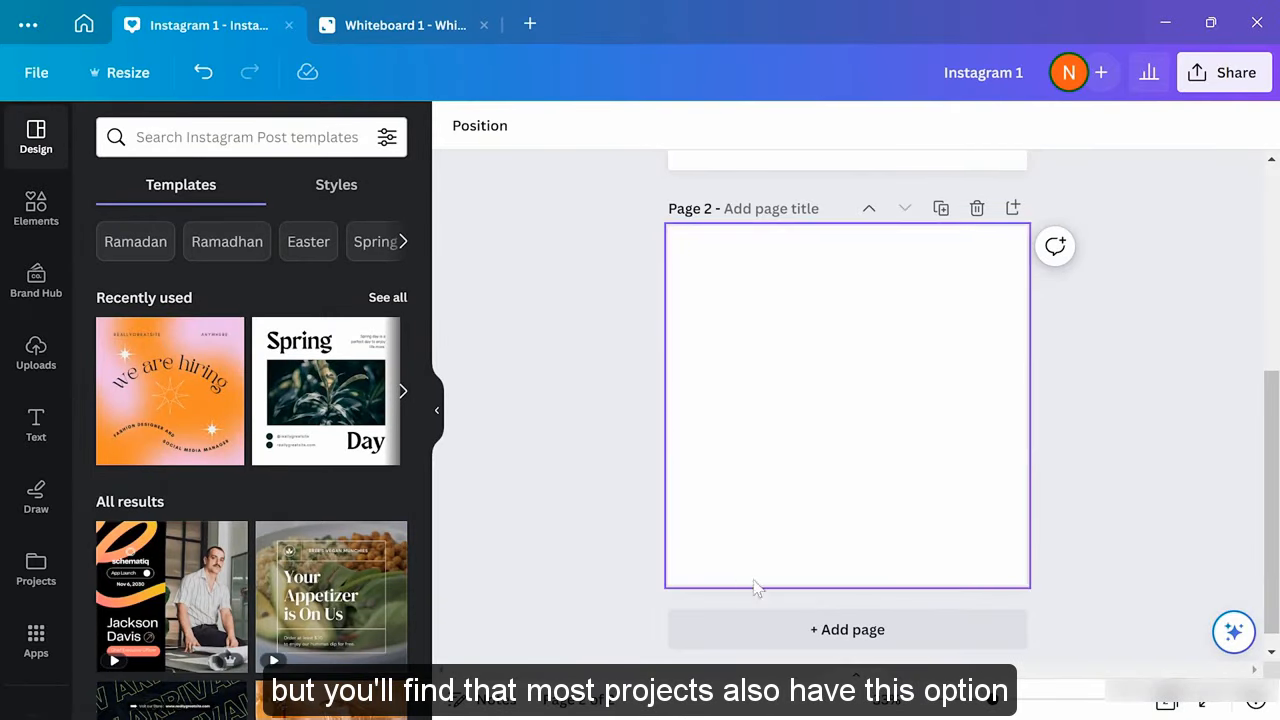
pyautogui.click(857, 637)
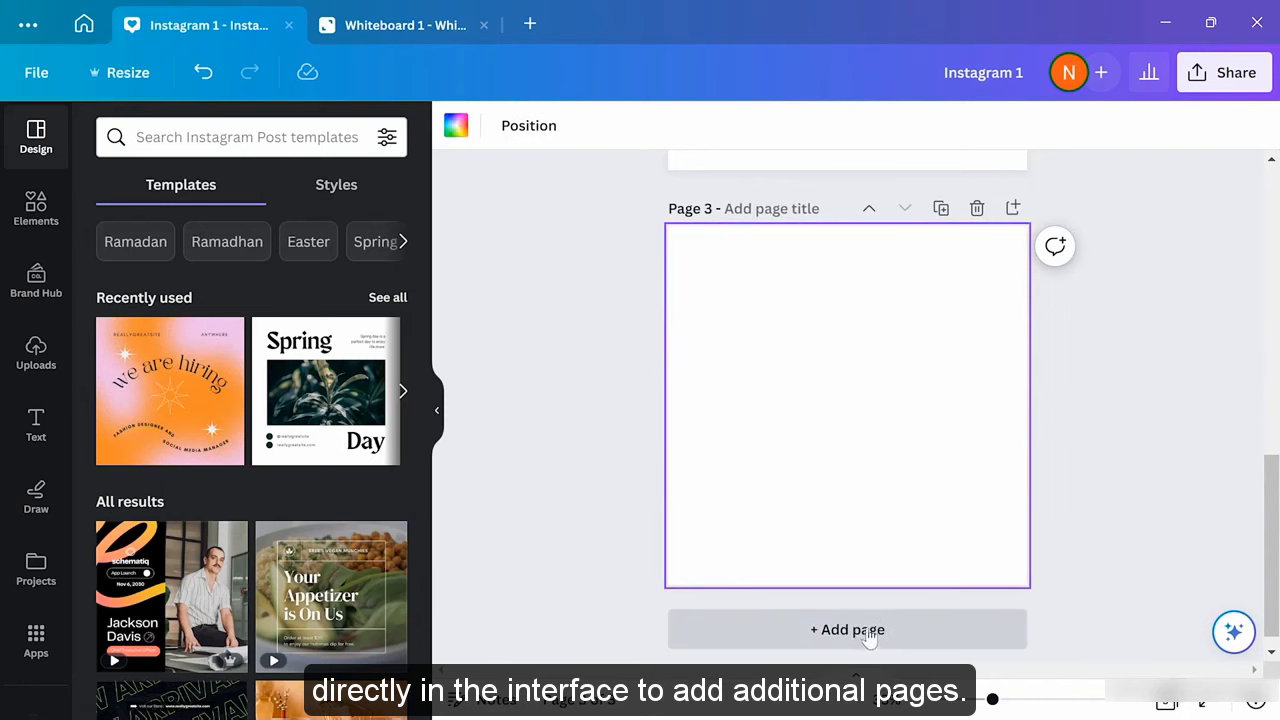
pyautogui.scroll(8, 1018, 492)
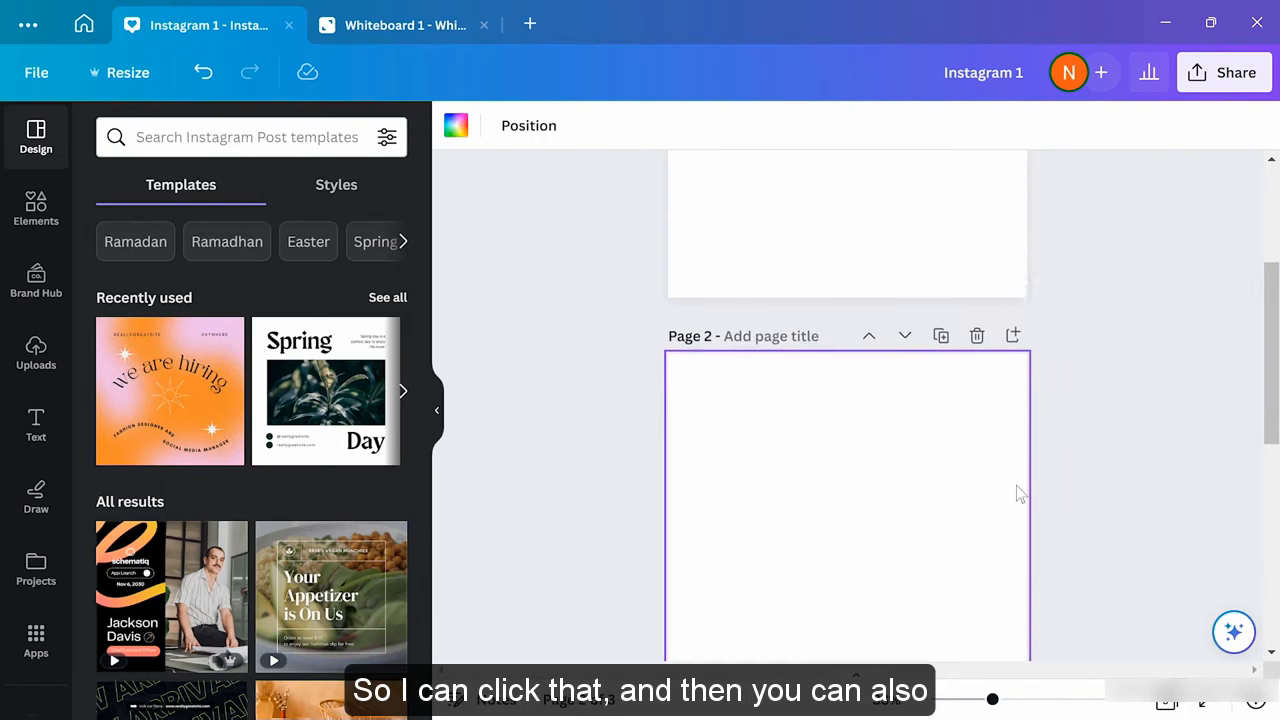
pyautogui.scroll(-5, 1018, 492)
pyautogui.scroll(6, 1016, 485)
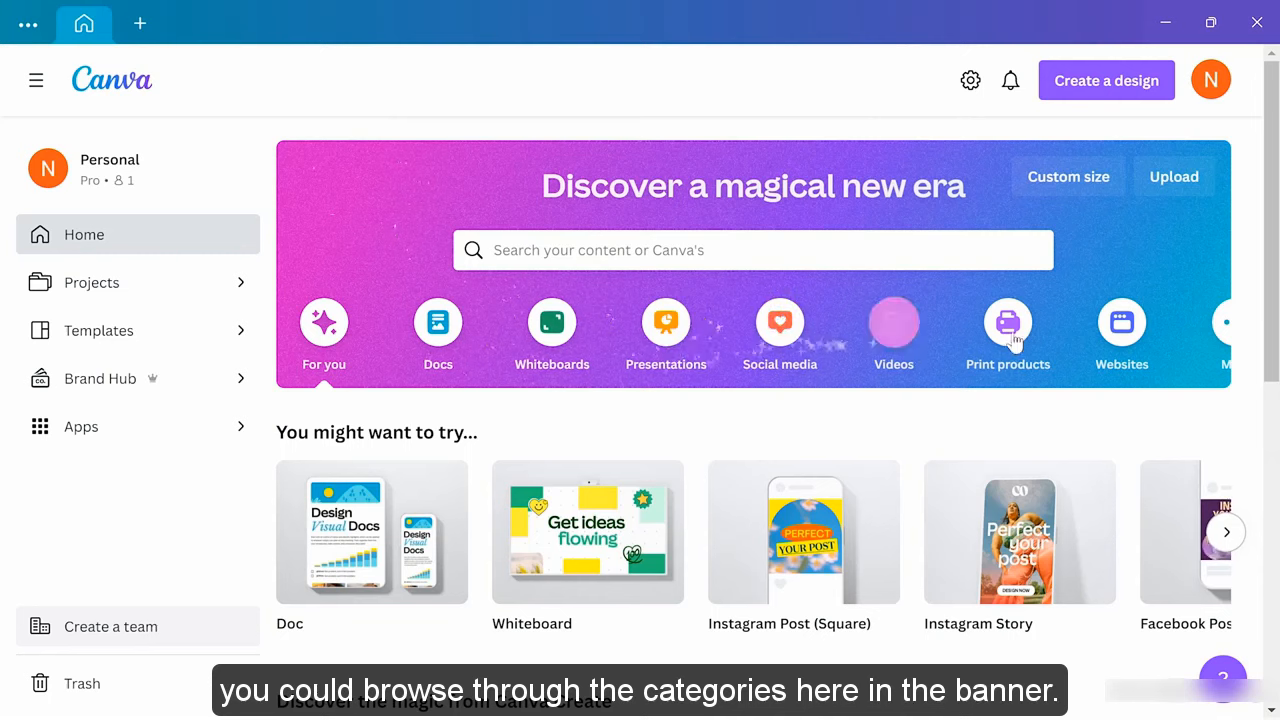
# Show the Social media category and scroll through its Instagram, Facebook and LinkedIn formats
pyautogui.click(781, 325)
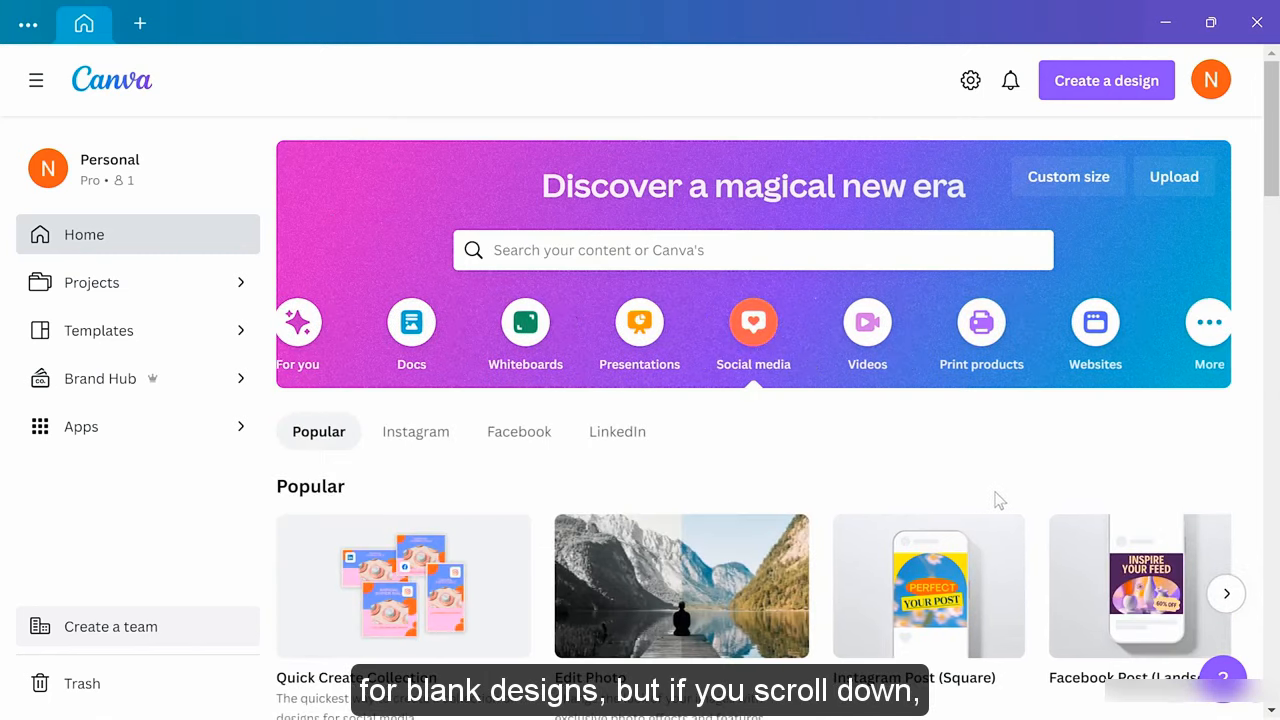
pyautogui.scroll(-10, 1002, 495)
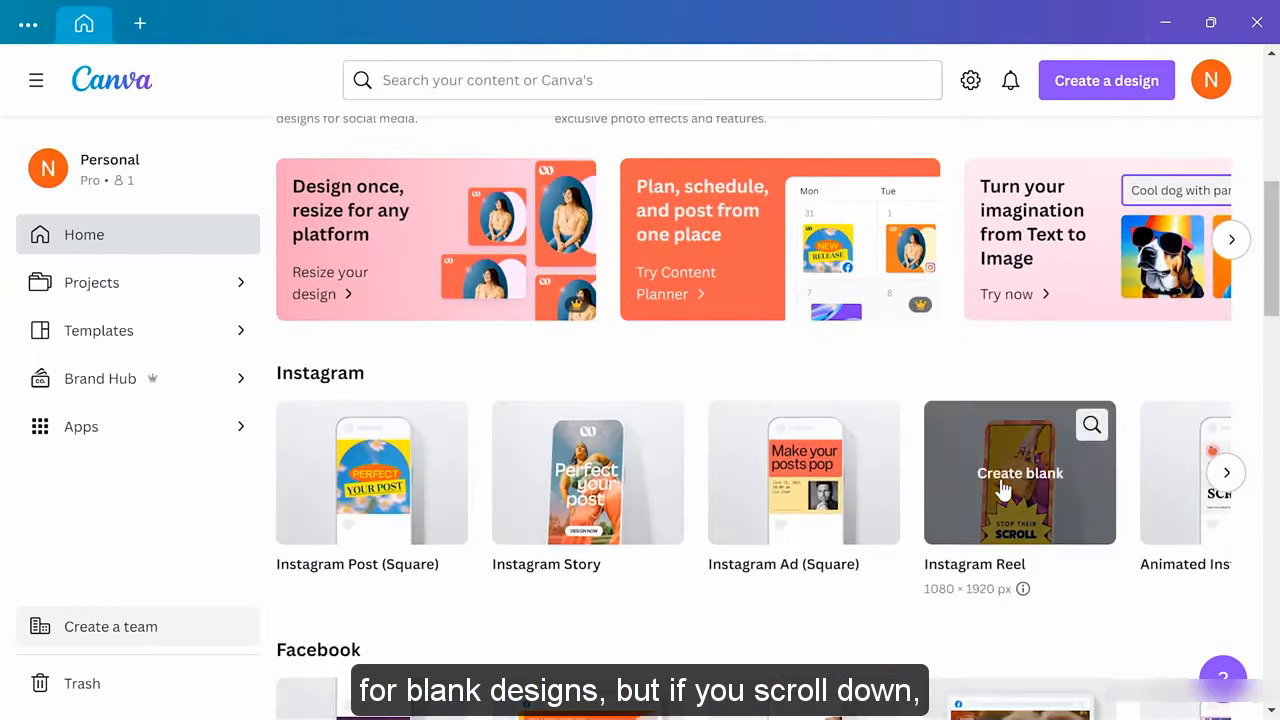
pyautogui.scroll(-6, 1003, 488)
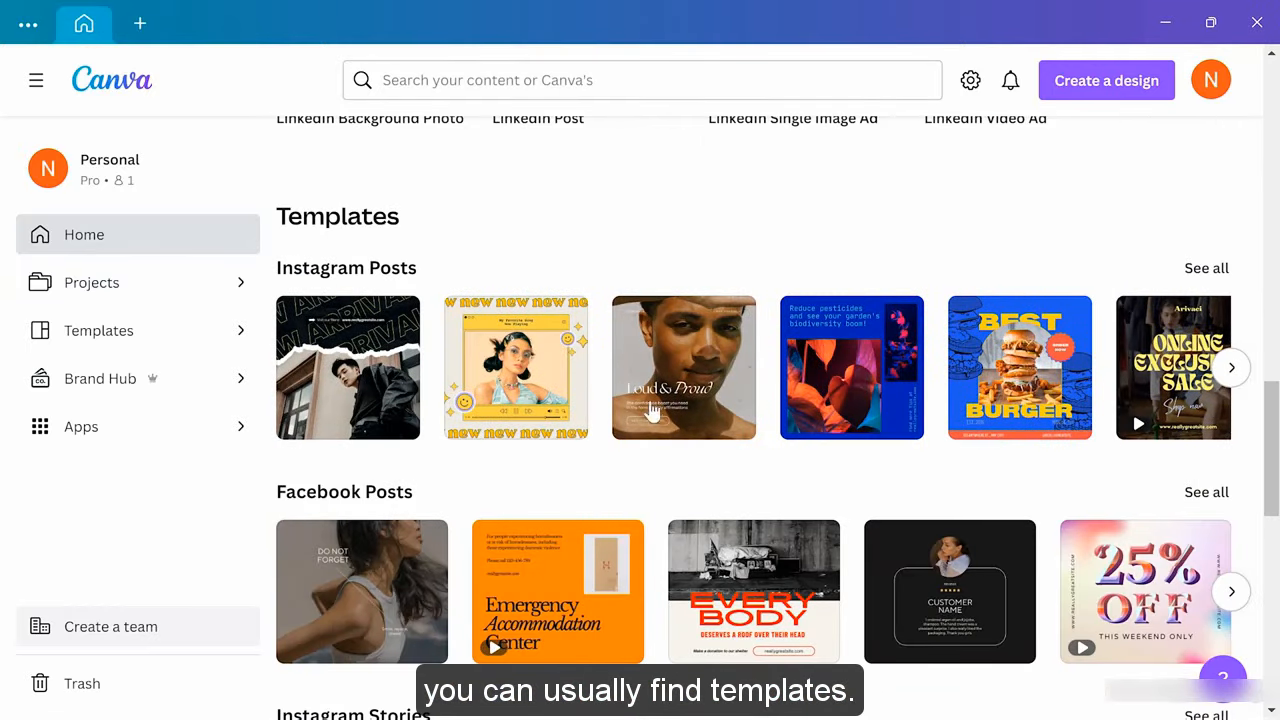
pyautogui.scroll(16, 745, 418)
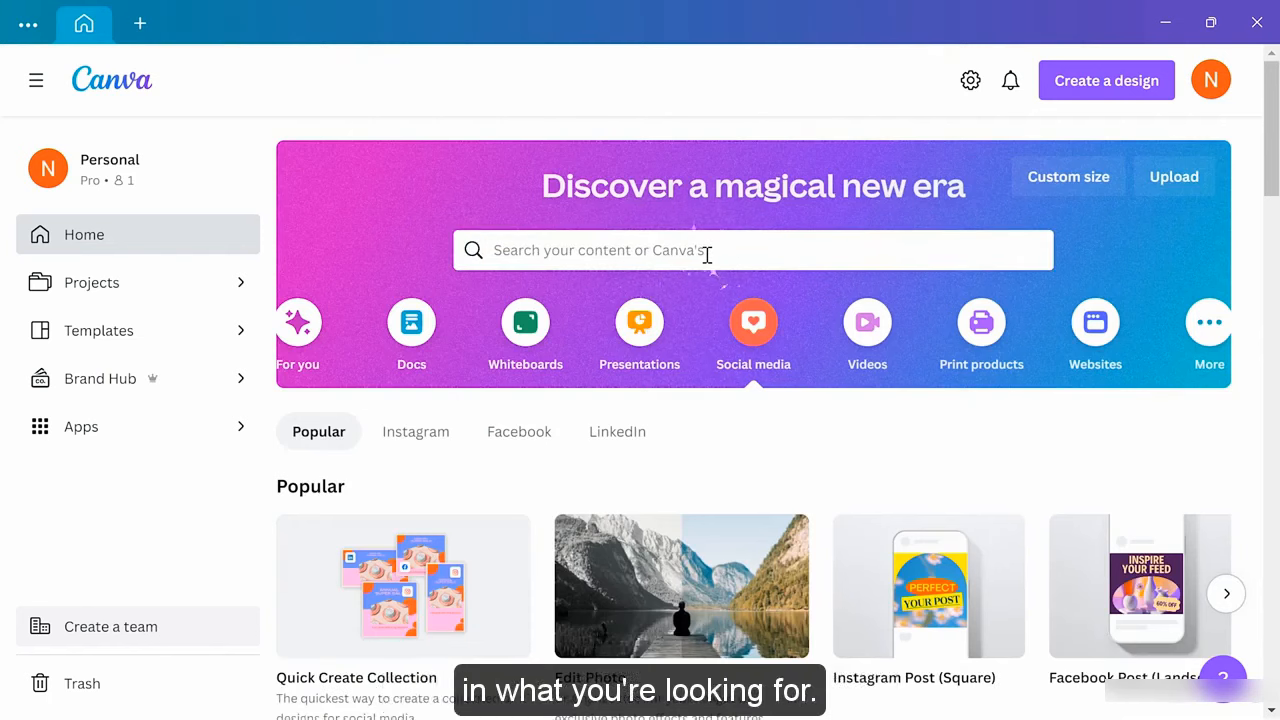
# Search templates for 'poster for a product launch'
pyautogui.click(707, 254)
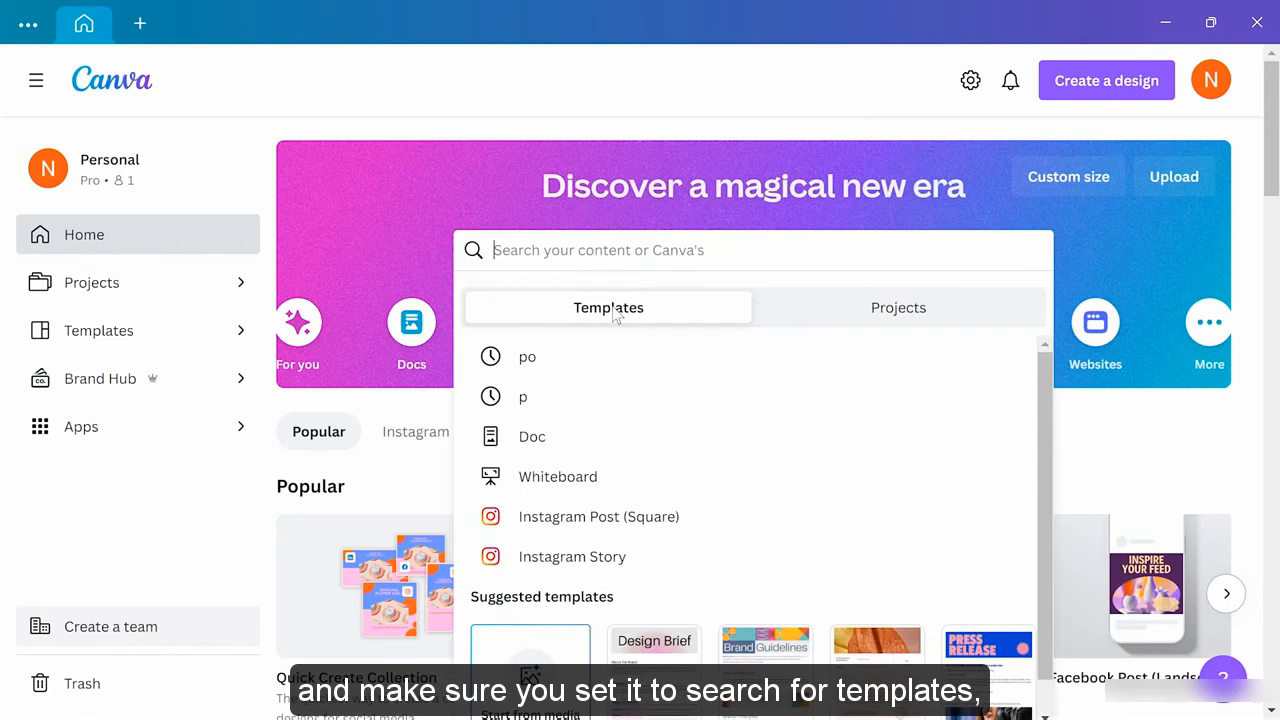
pyautogui.write('po')
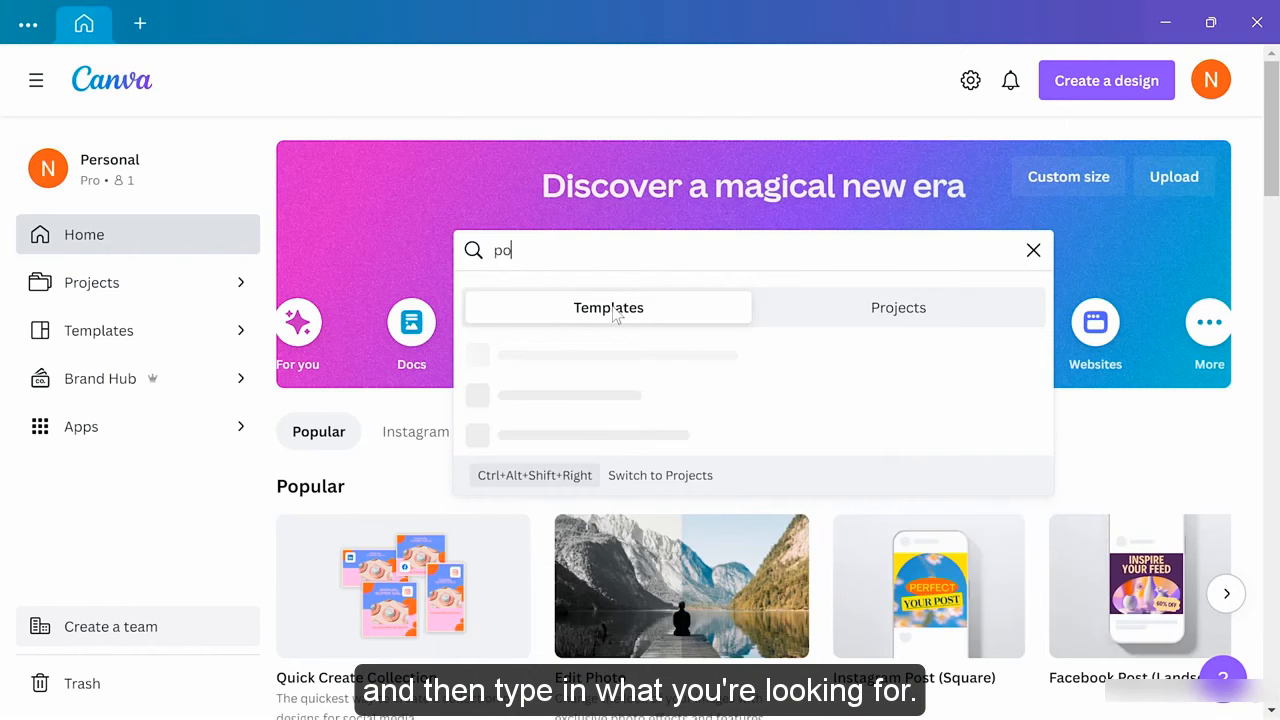
pyautogui.write('ster for a product ')
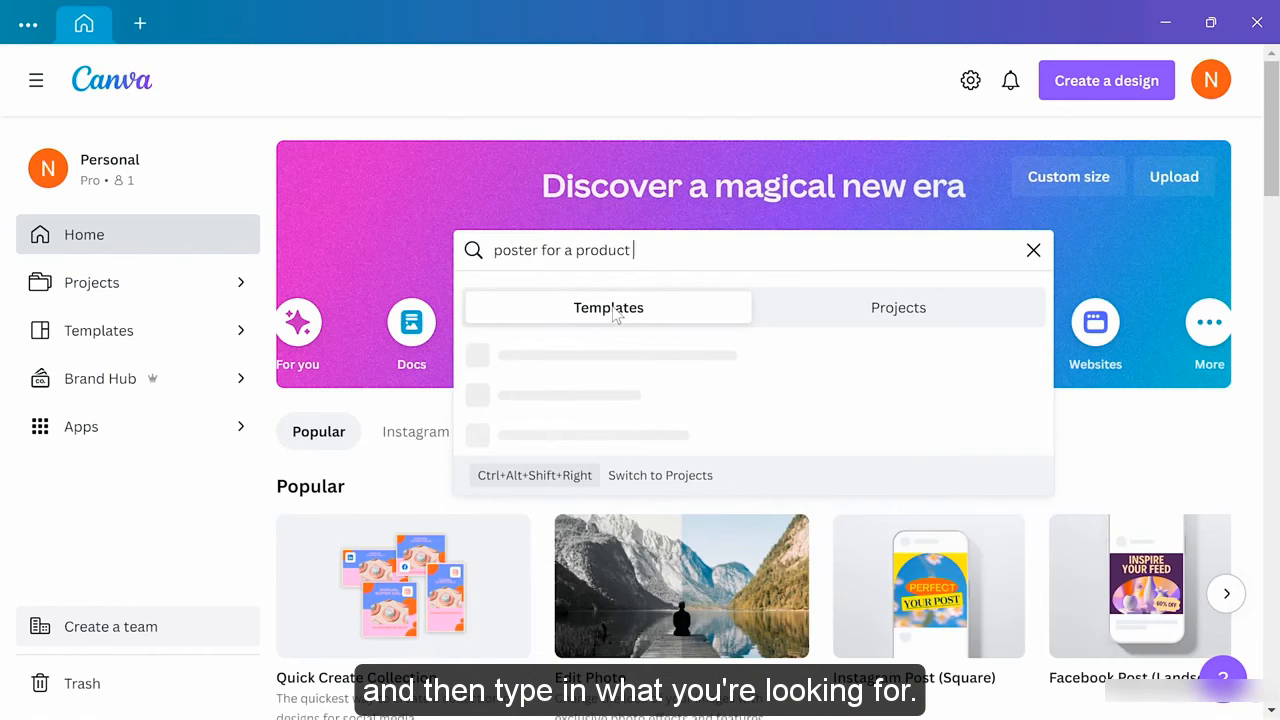
pyautogui.write('launch')
pyautogui.press('Return')
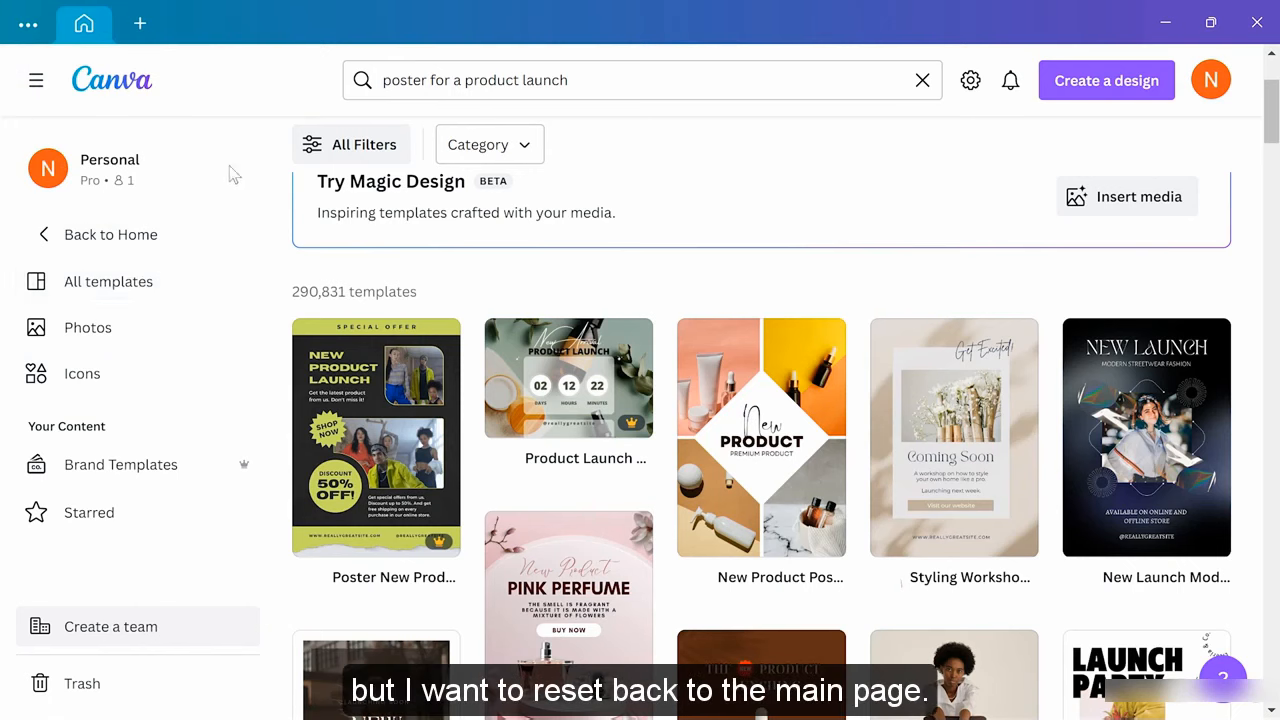
# Go to the Templates library, choose Social media, and open Instagram Posts (Square) templates
pyautogui.click(112, 86)
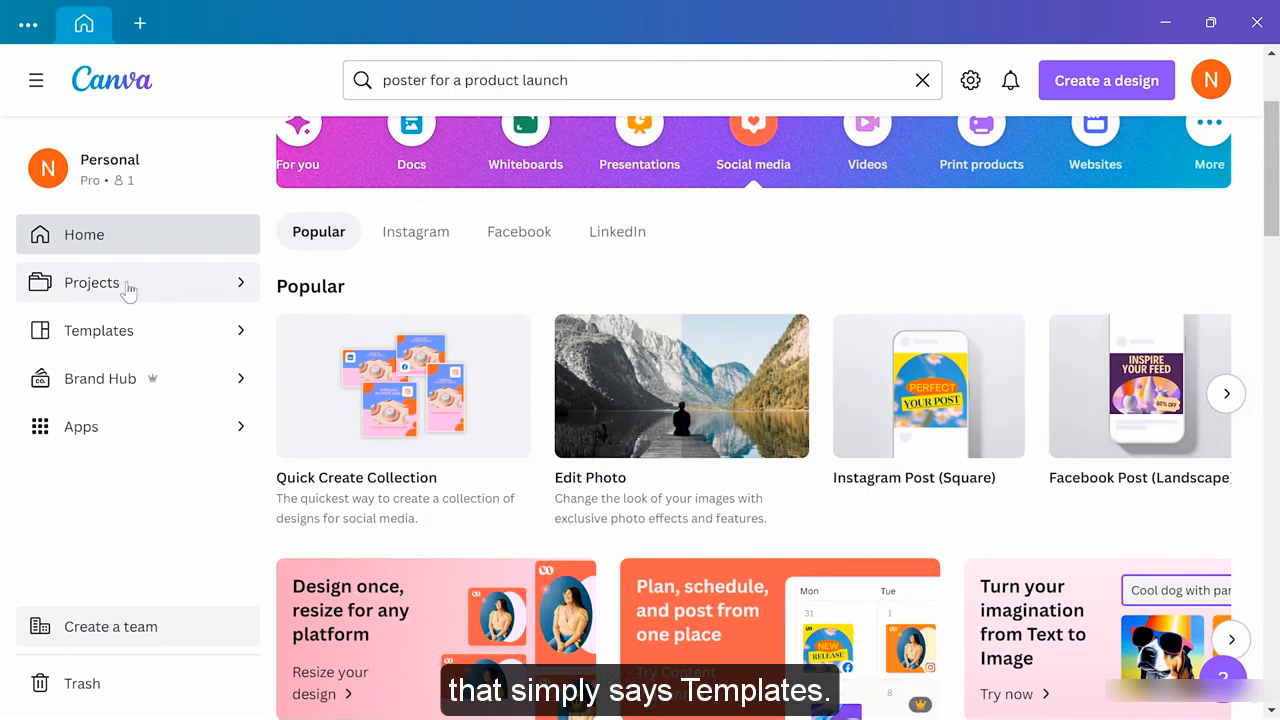
pyautogui.click(141, 331)
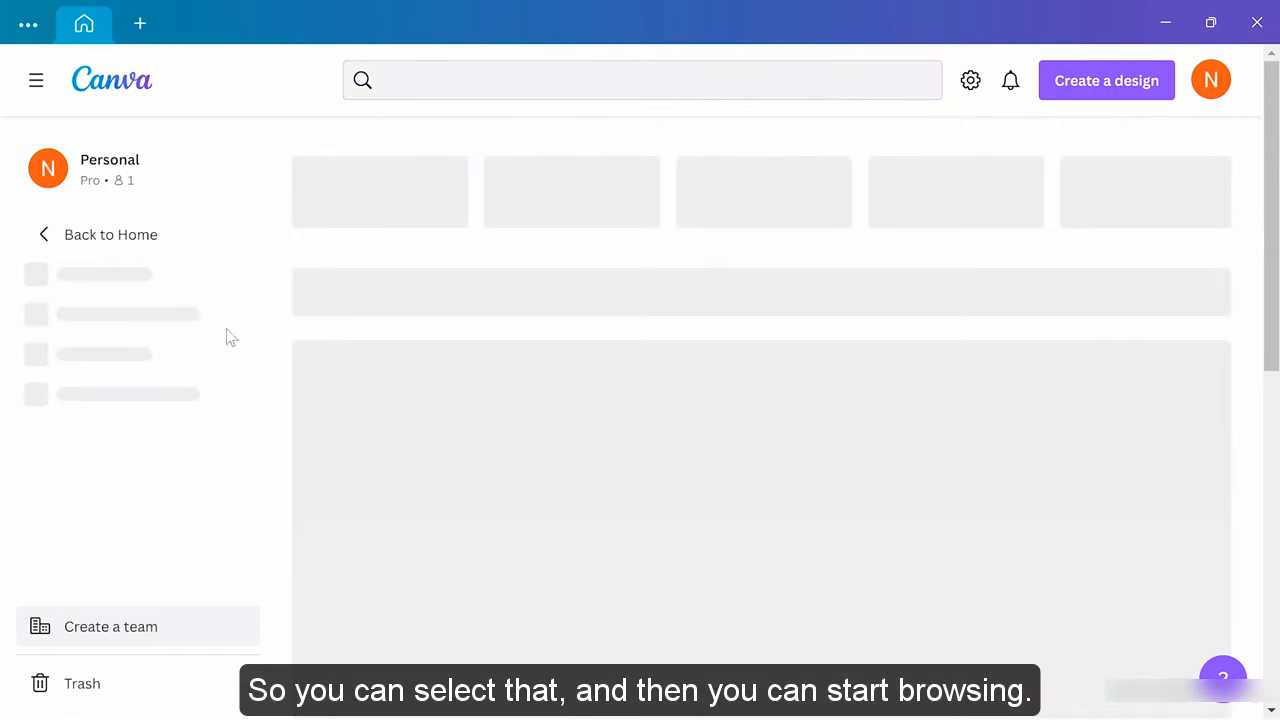
pyautogui.scroll(-2, 636, 418)
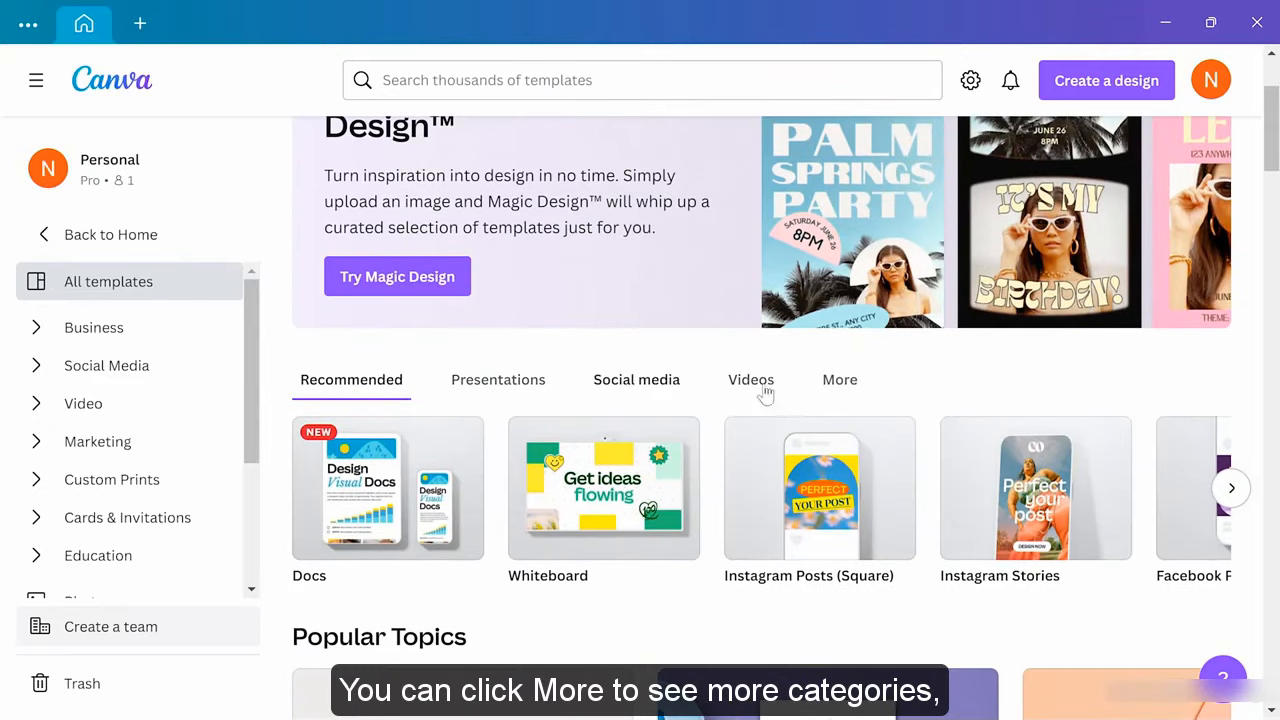
pyautogui.click(640, 382)
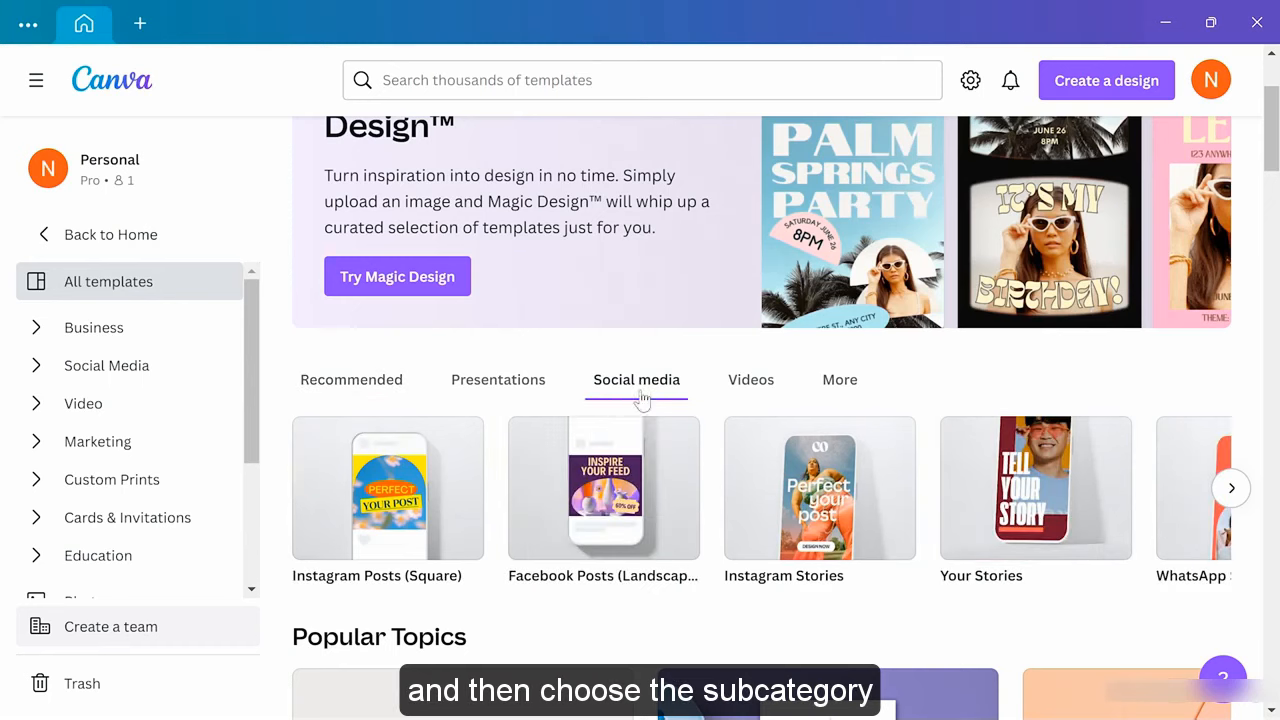
pyautogui.click(418, 522)
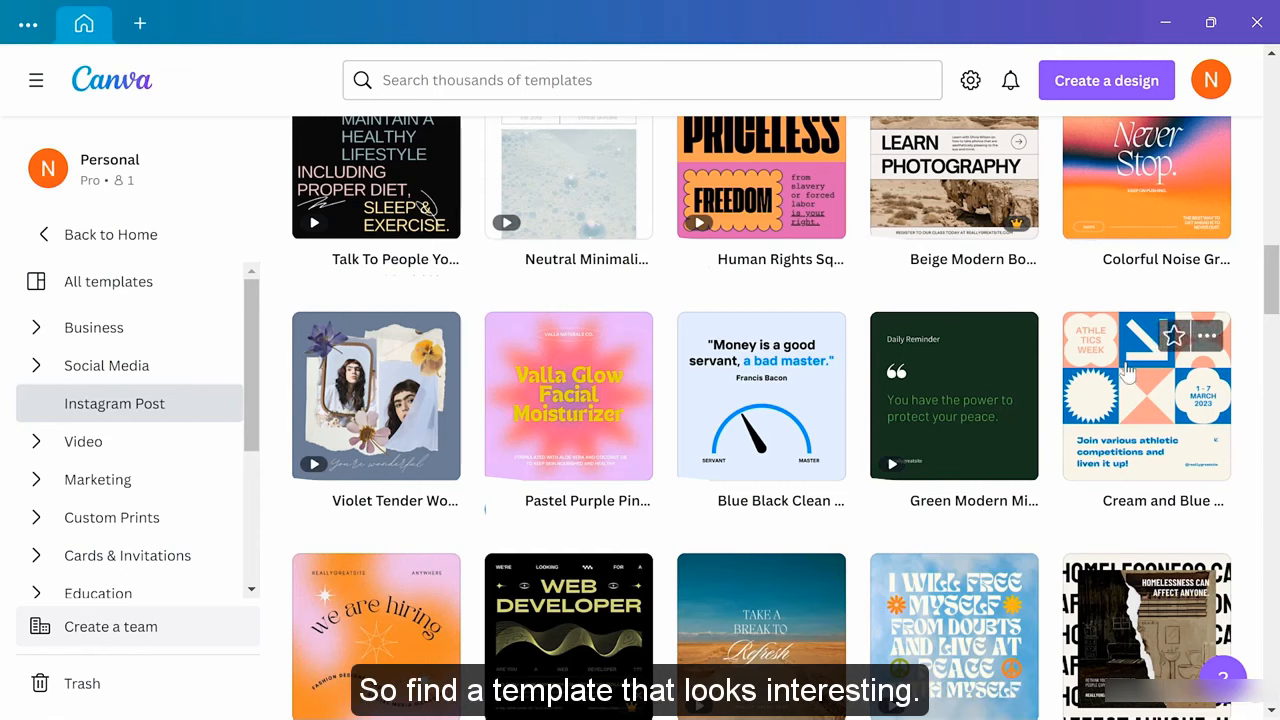
# Preview the Cream and Blue Modern Athletics Event template and customize it as a new design
pyautogui.click(1128, 396)
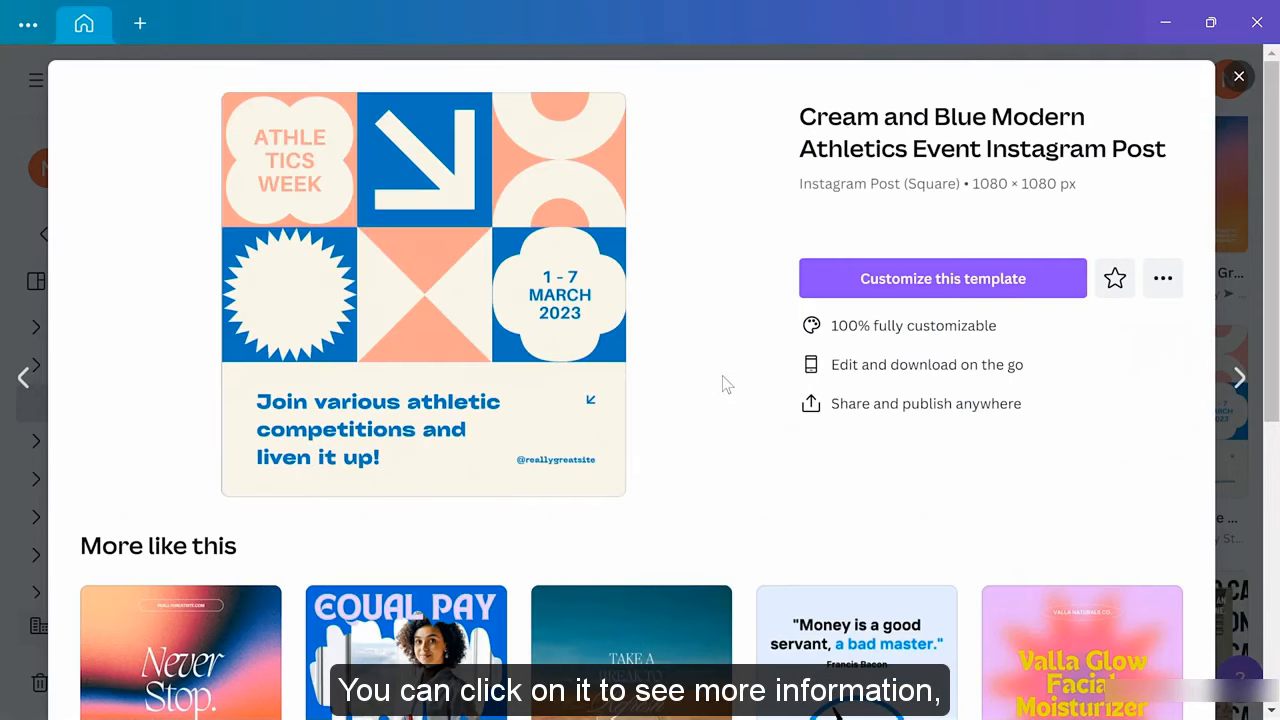
pyautogui.click(917, 287)
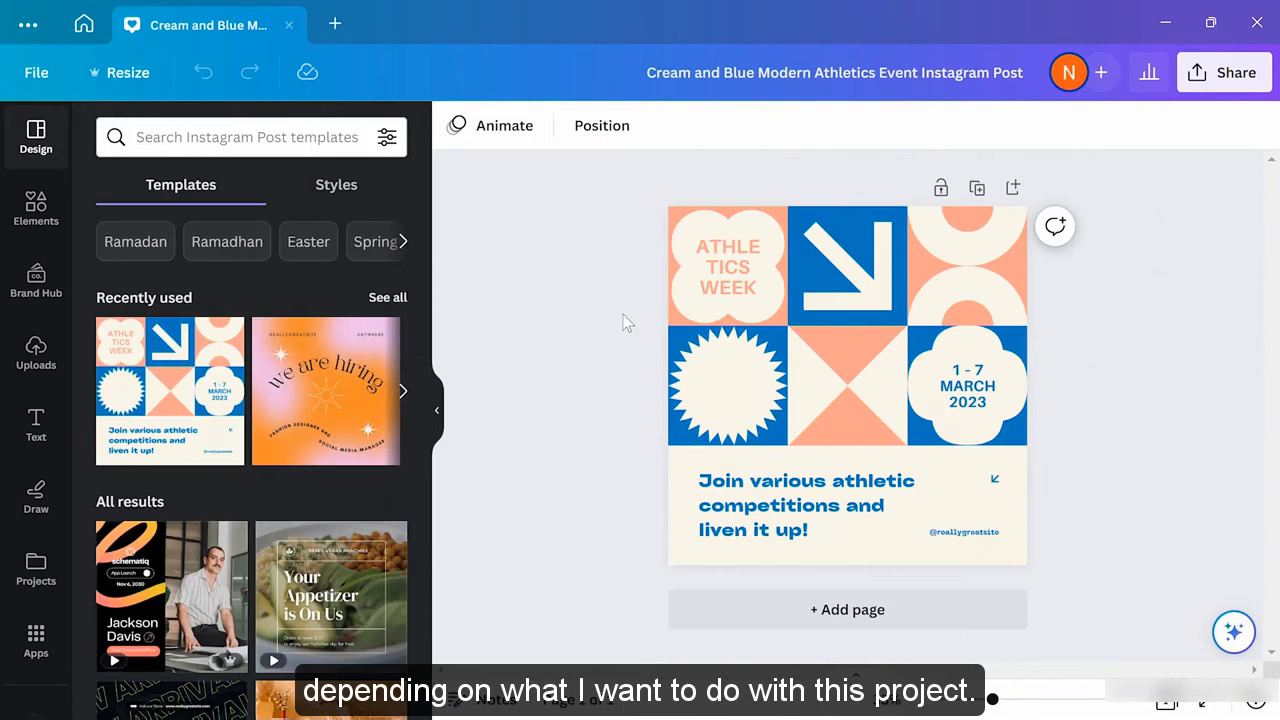
pyautogui.click(883, 300)
pyautogui.moveTo(883, 300)
pyautogui.mouseDown()
pyautogui.moveTo(887, 280)
pyautogui.moveTo(883, 300)
pyautogui.mouseUp()
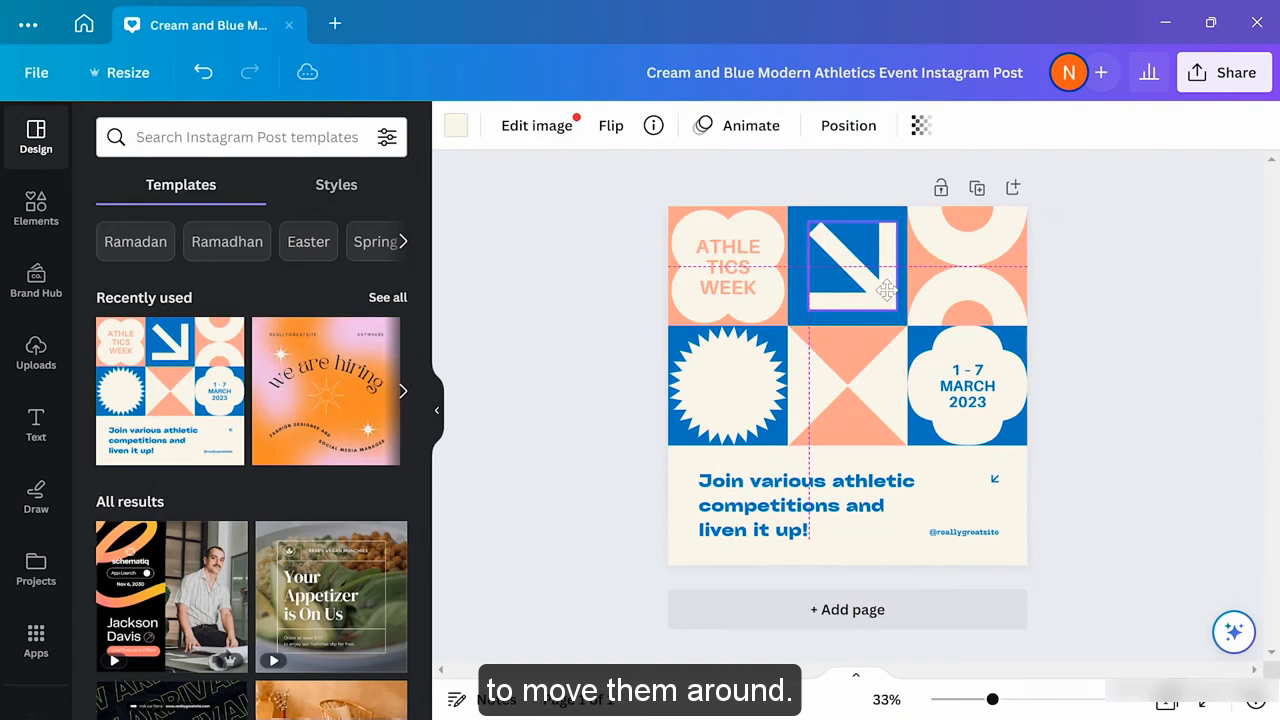
pyautogui.doubleClick(750, 266)
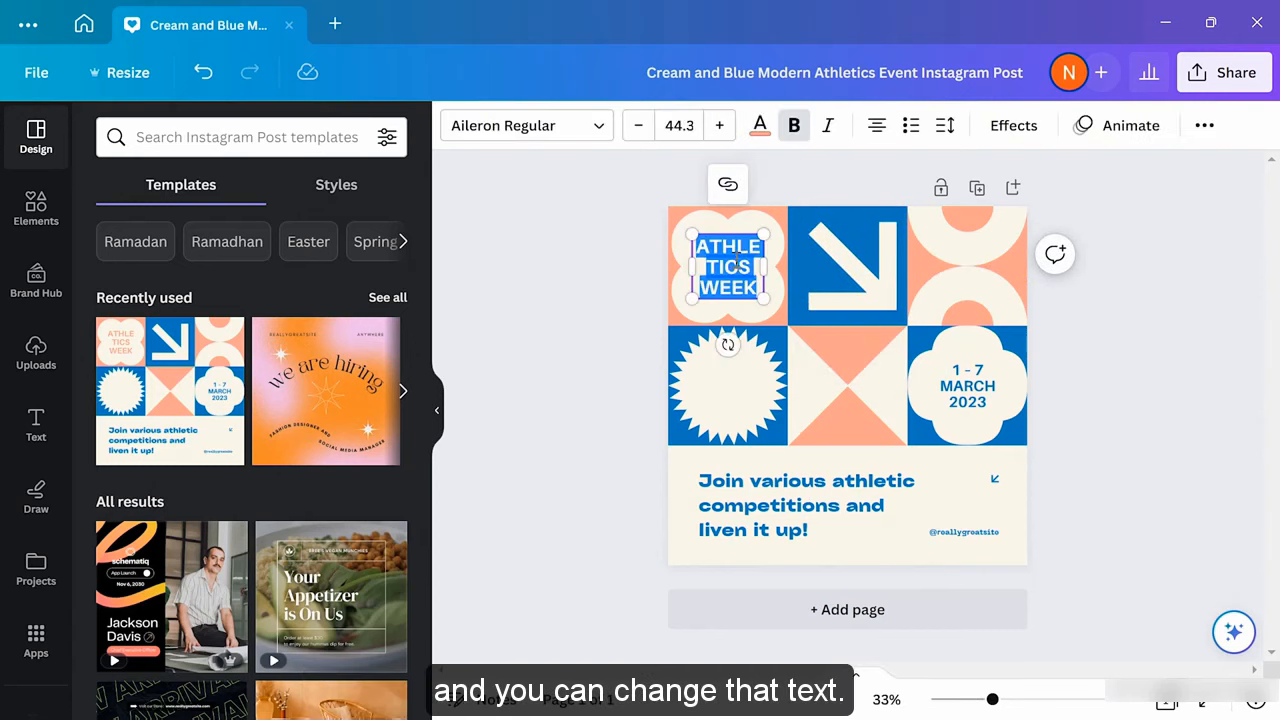
pyautogui.click(605, 303)
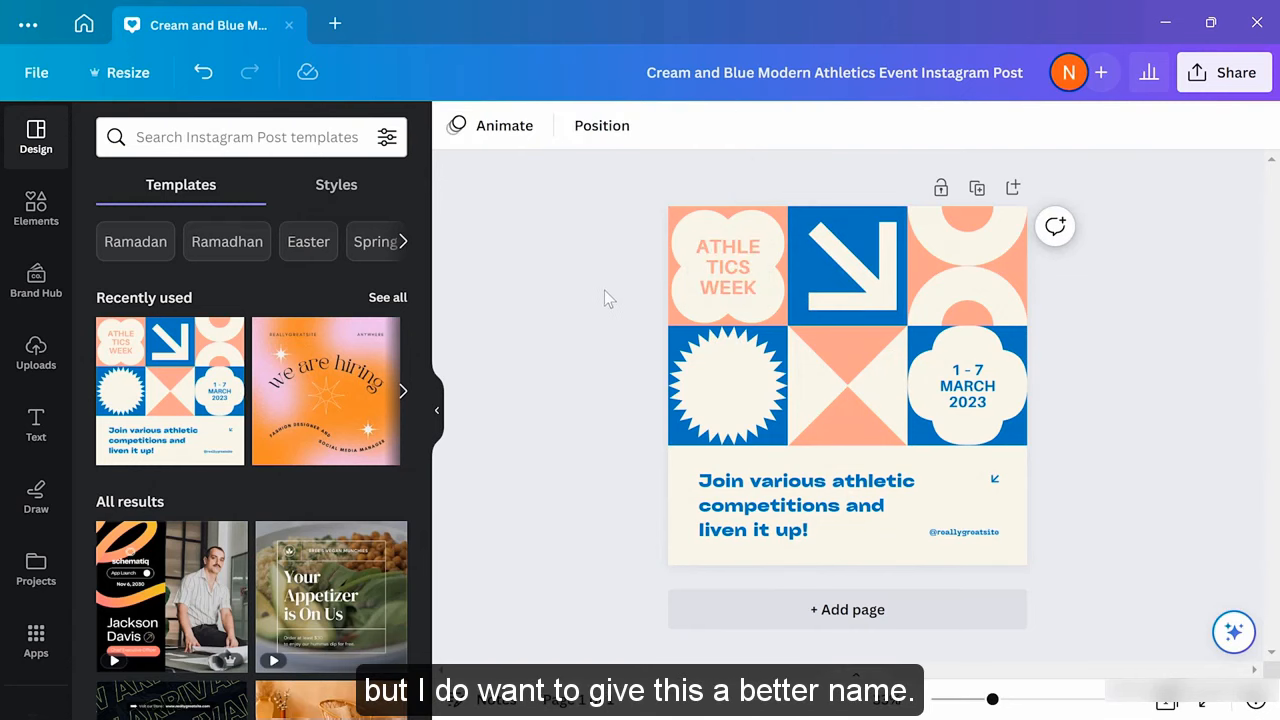
# Replace the athletics design's old title with 'Instagram promo'
pyautogui.click(670, 82)
pyautogui.moveTo(647, 72); pyautogui.dragTo(1035, 75)
pyautogui.press('BackSpace')
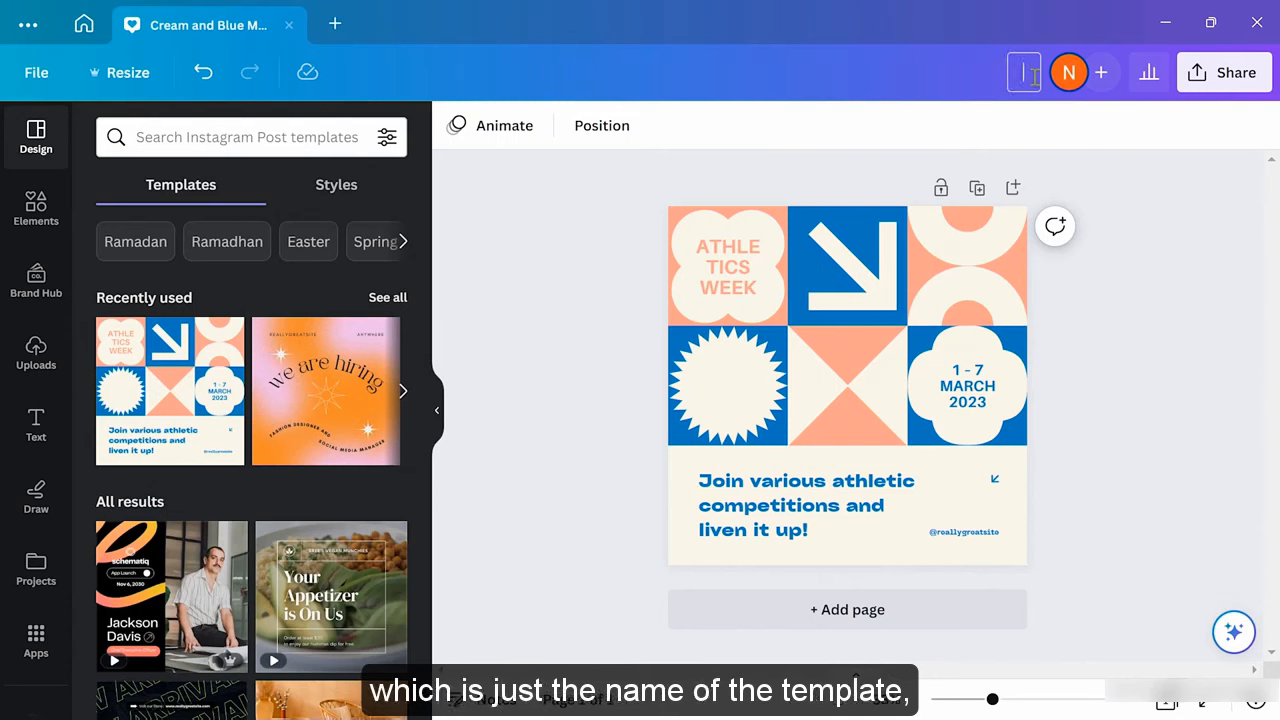
pyautogui.write('Insta')
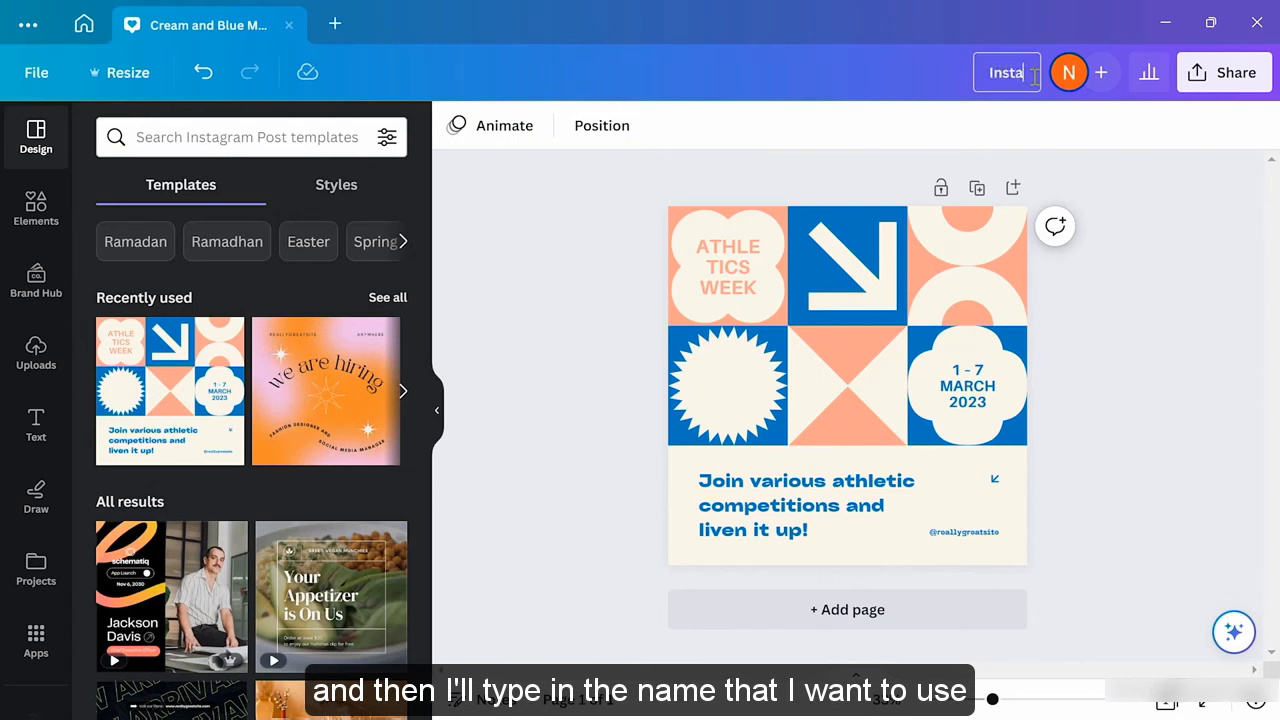
pyautogui.write('gram promo')
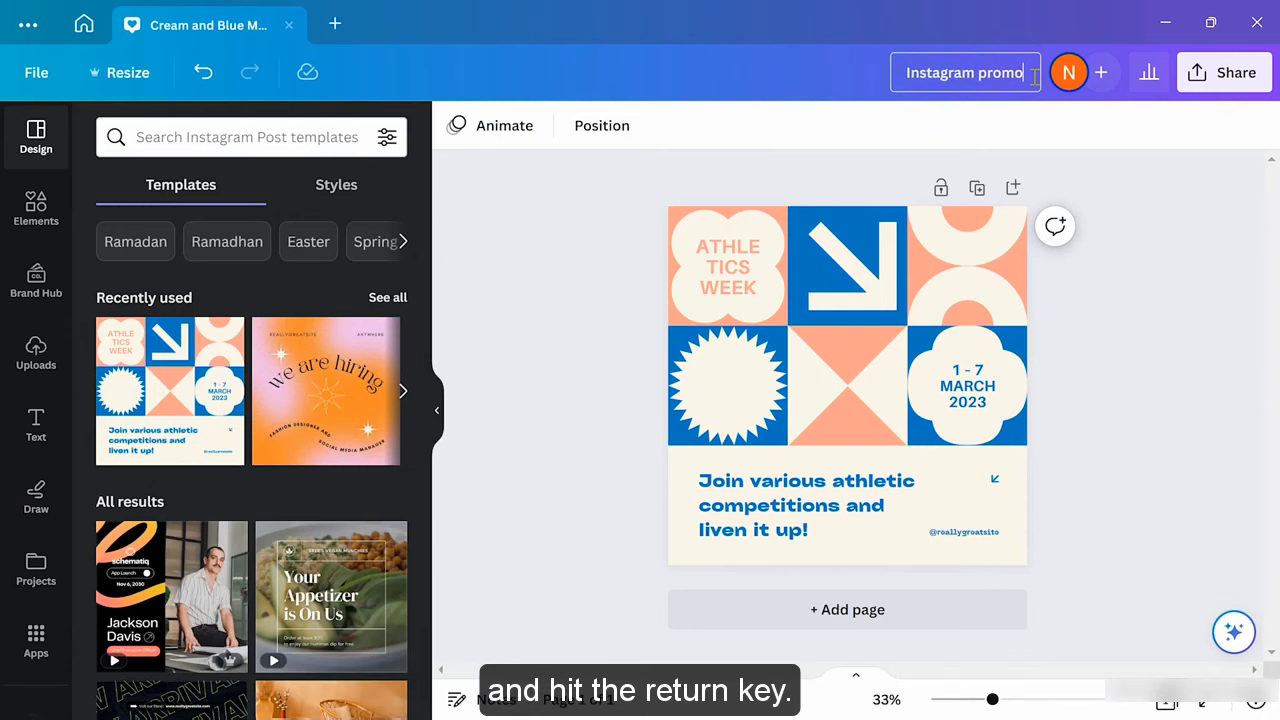
pyautogui.press('Return')
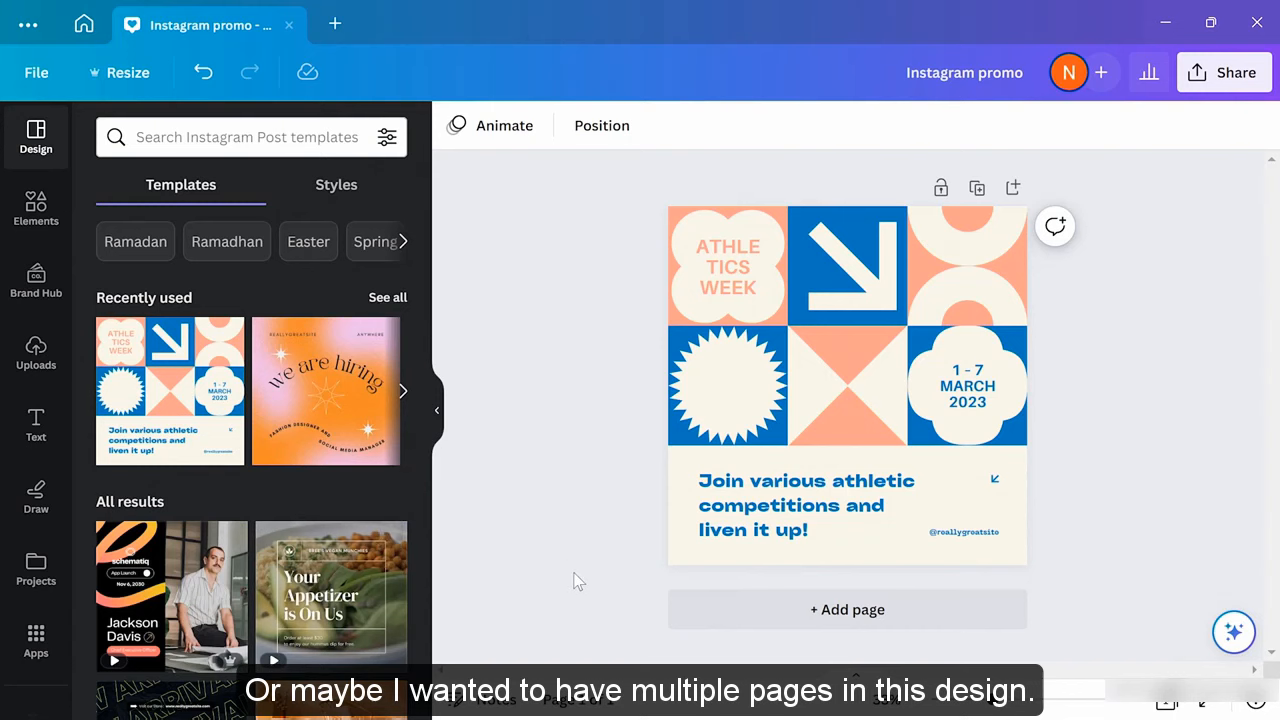
# Add a blank Page 2 and apply the orange 'we are hiring' template from Recently used
pyautogui.click(876, 621)
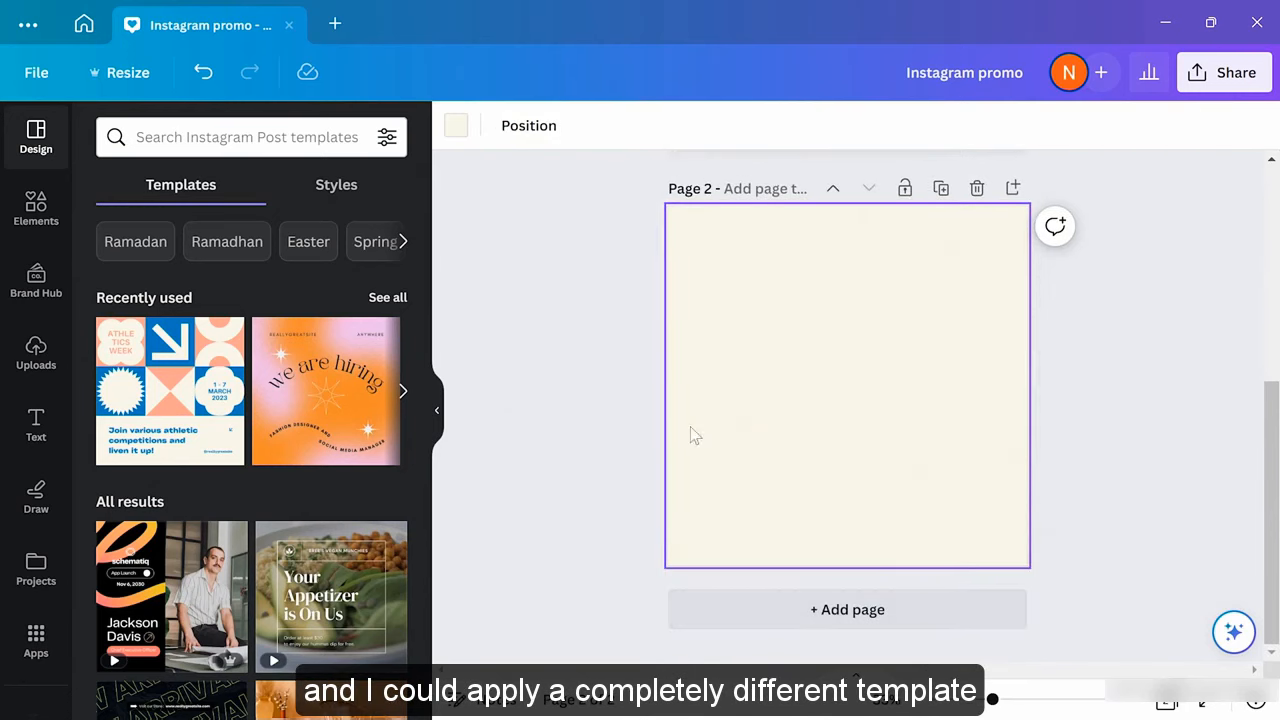
pyautogui.click(364, 393)
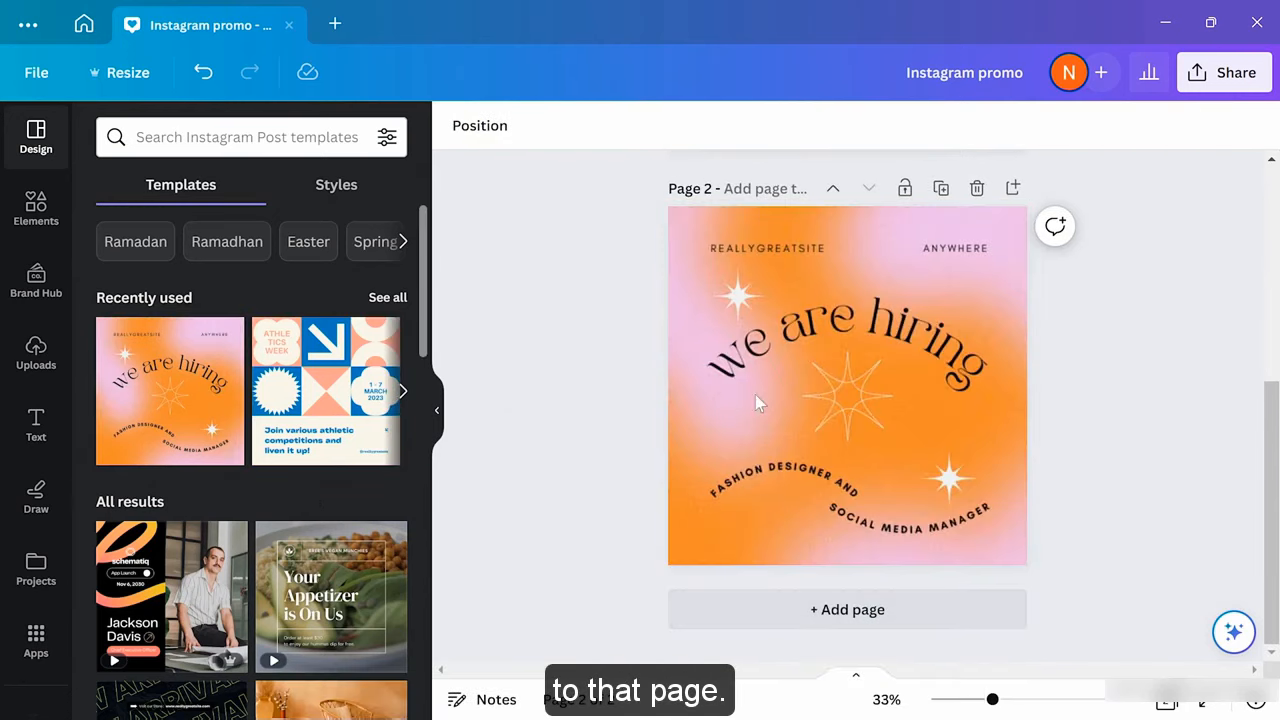
pyautogui.scroll(3, 1082, 411)
pyautogui.scroll(3, 1081, 413)
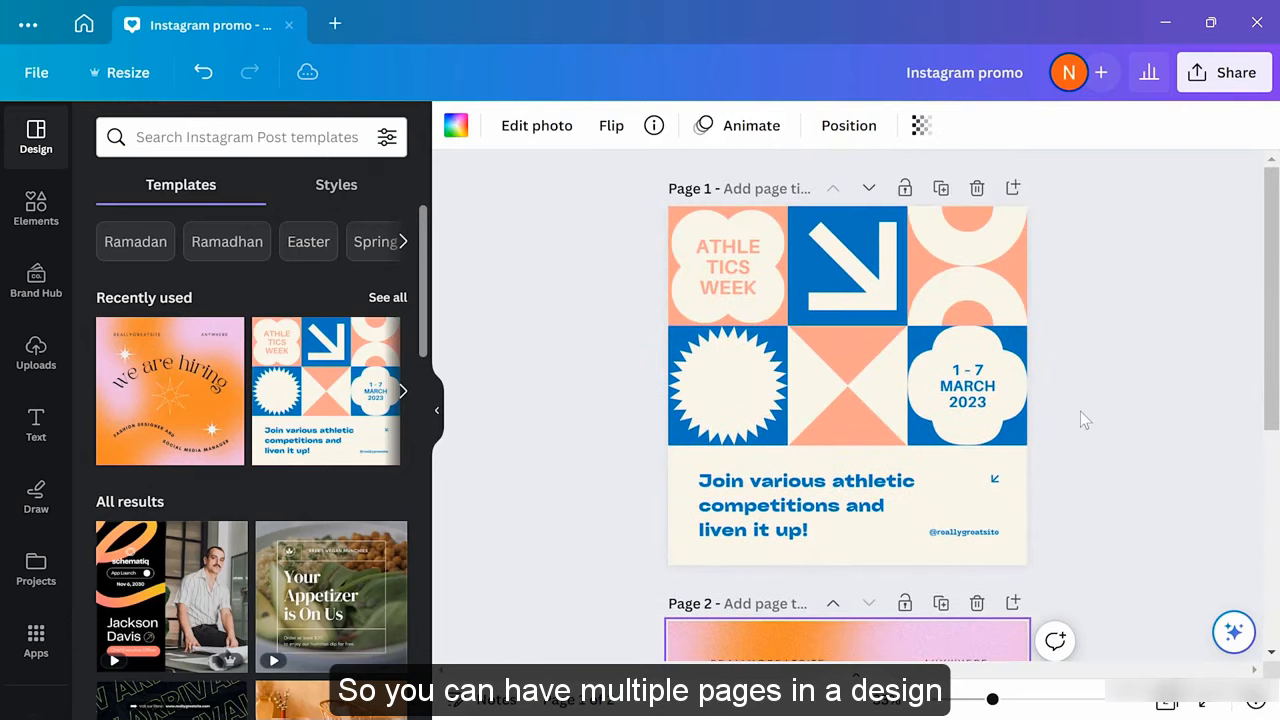
pyautogui.scroll(-5, 1080, 411)
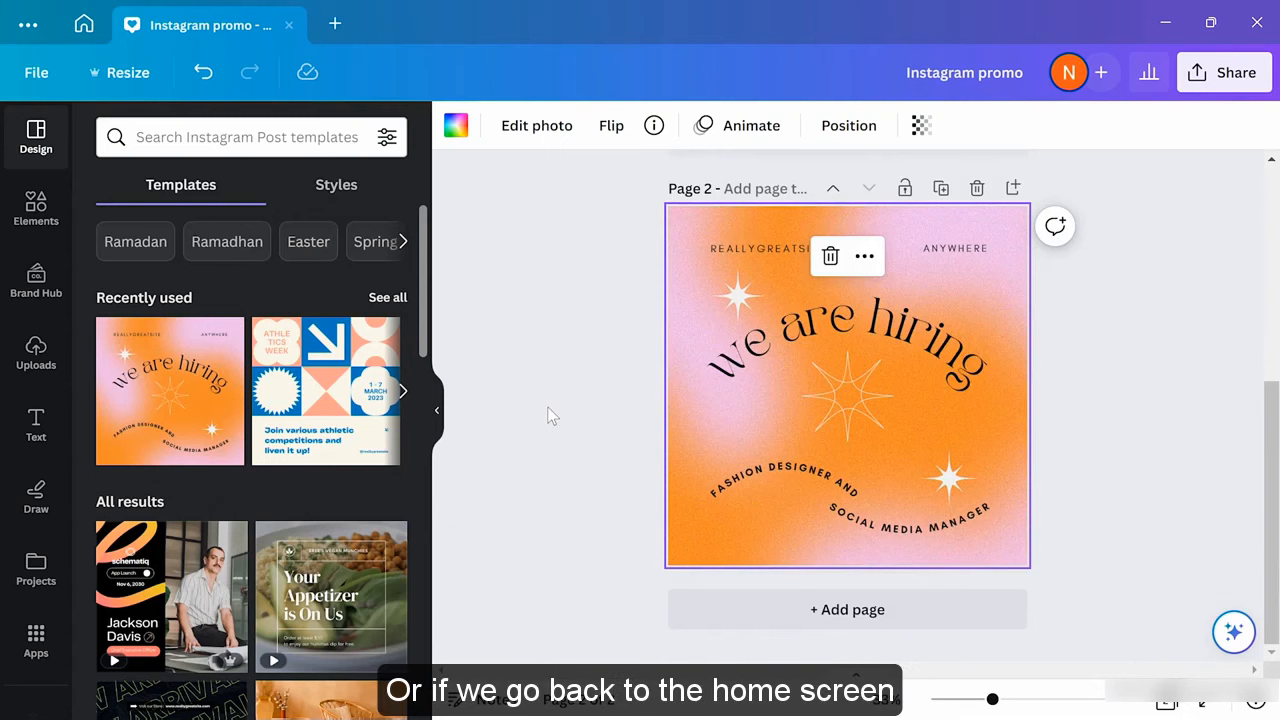
# From the Home page, create a blank Instagram Post (Square) design
pyautogui.click(84, 30)
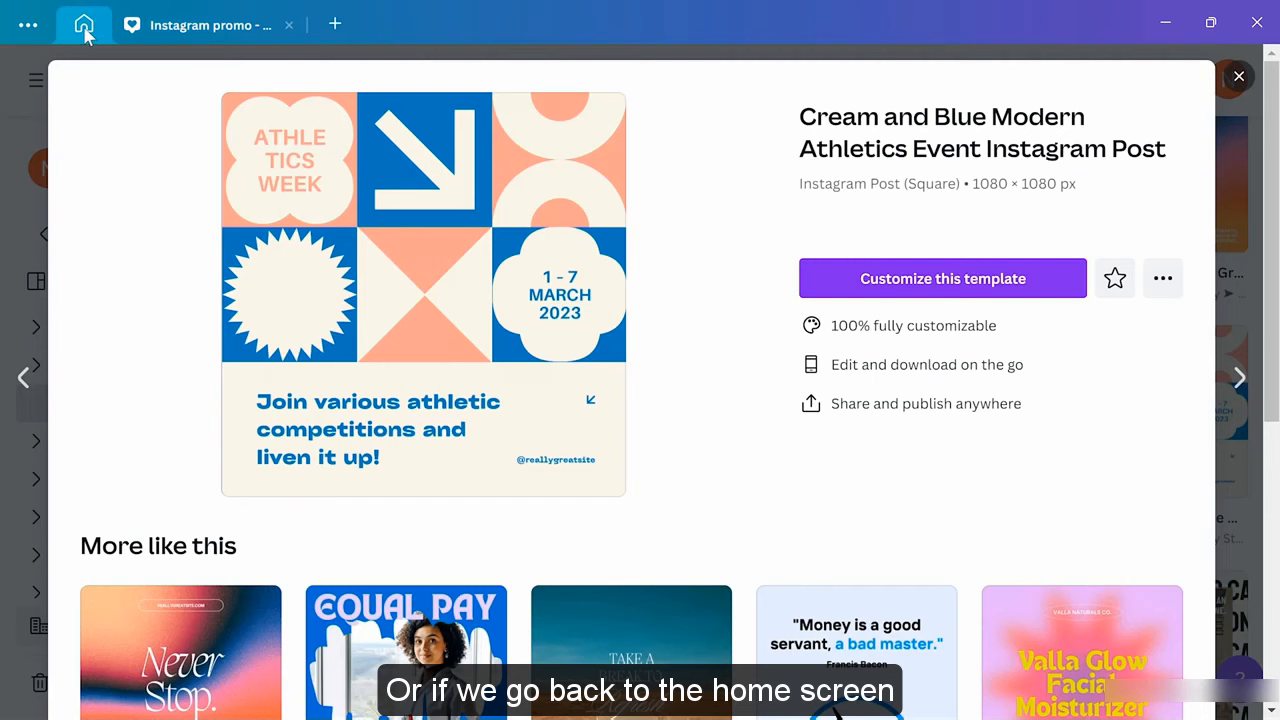
pyautogui.click(1239, 77)
pyautogui.click(92, 88)
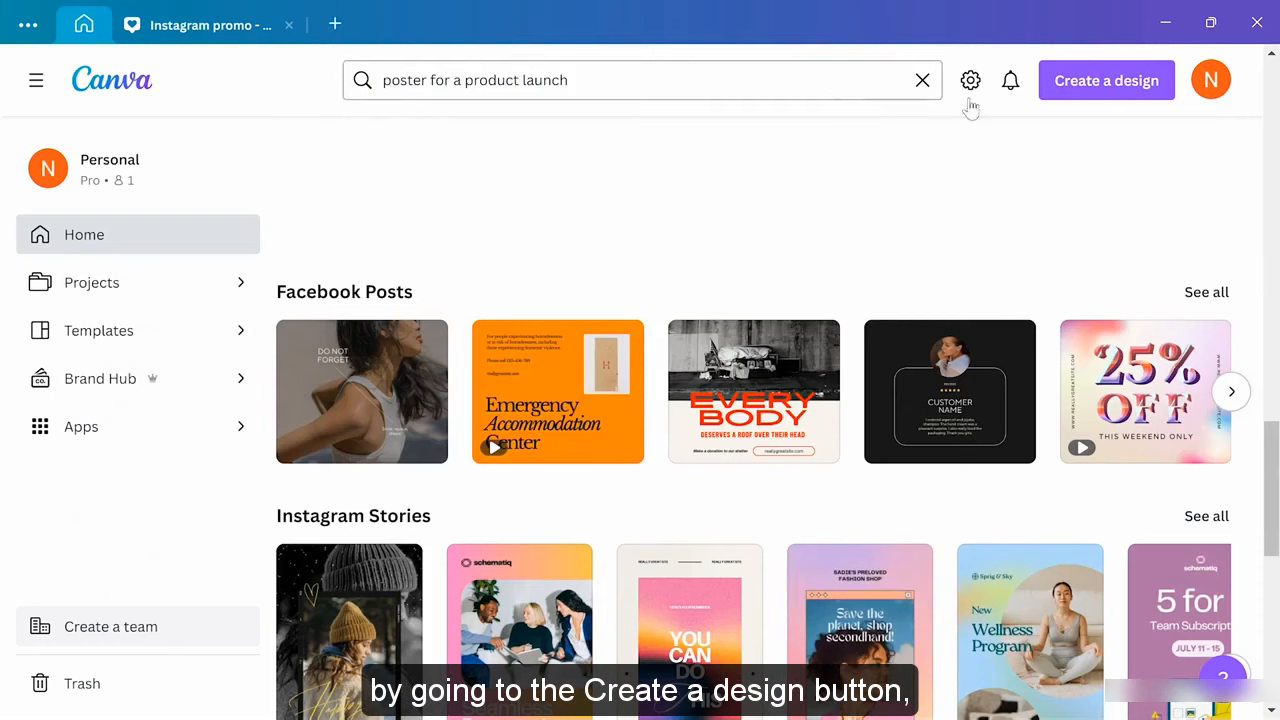
pyautogui.click(1088, 86)
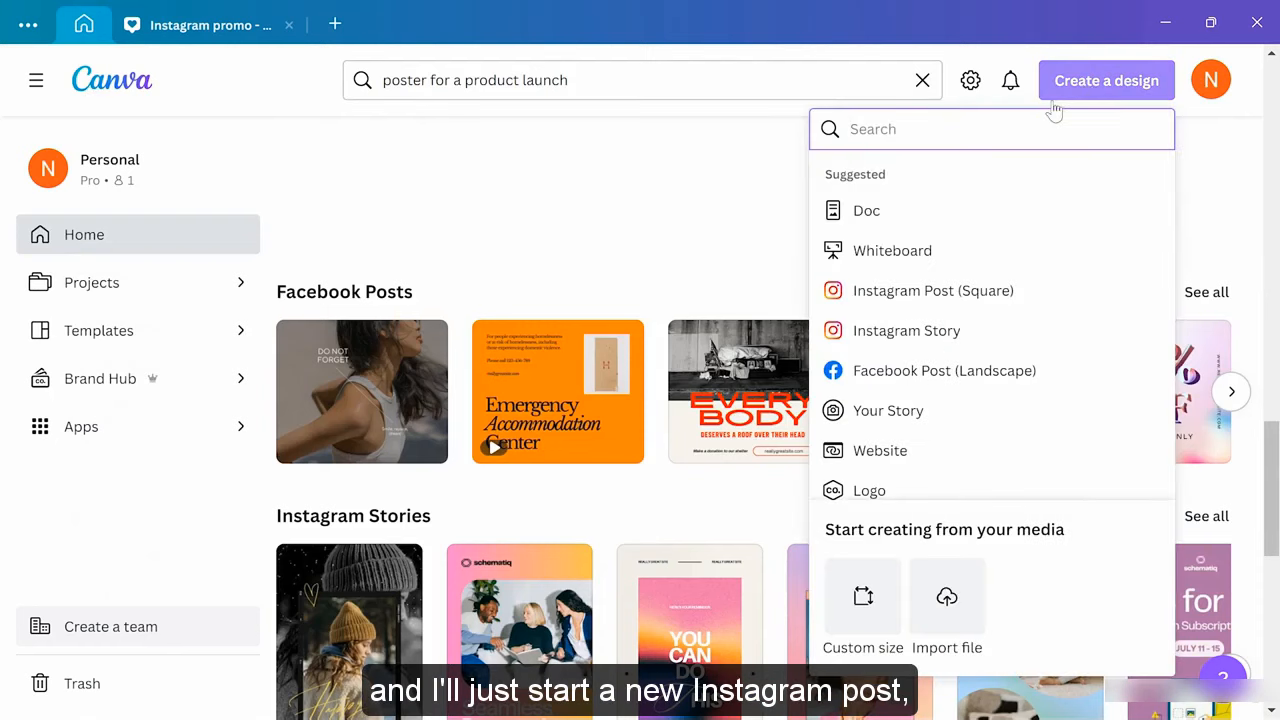
pyautogui.click(886, 298)
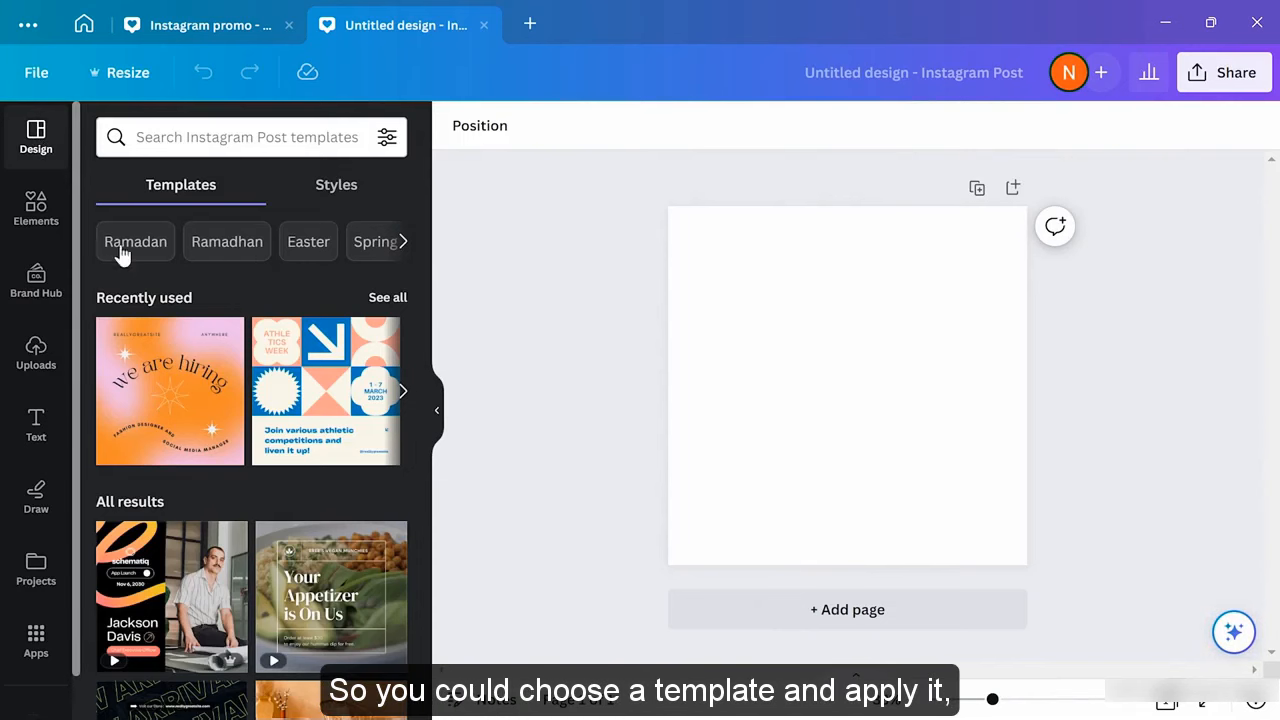
# Apply the 'we are hiring' template from Recently used to the blank post
pyautogui.click(172, 388)
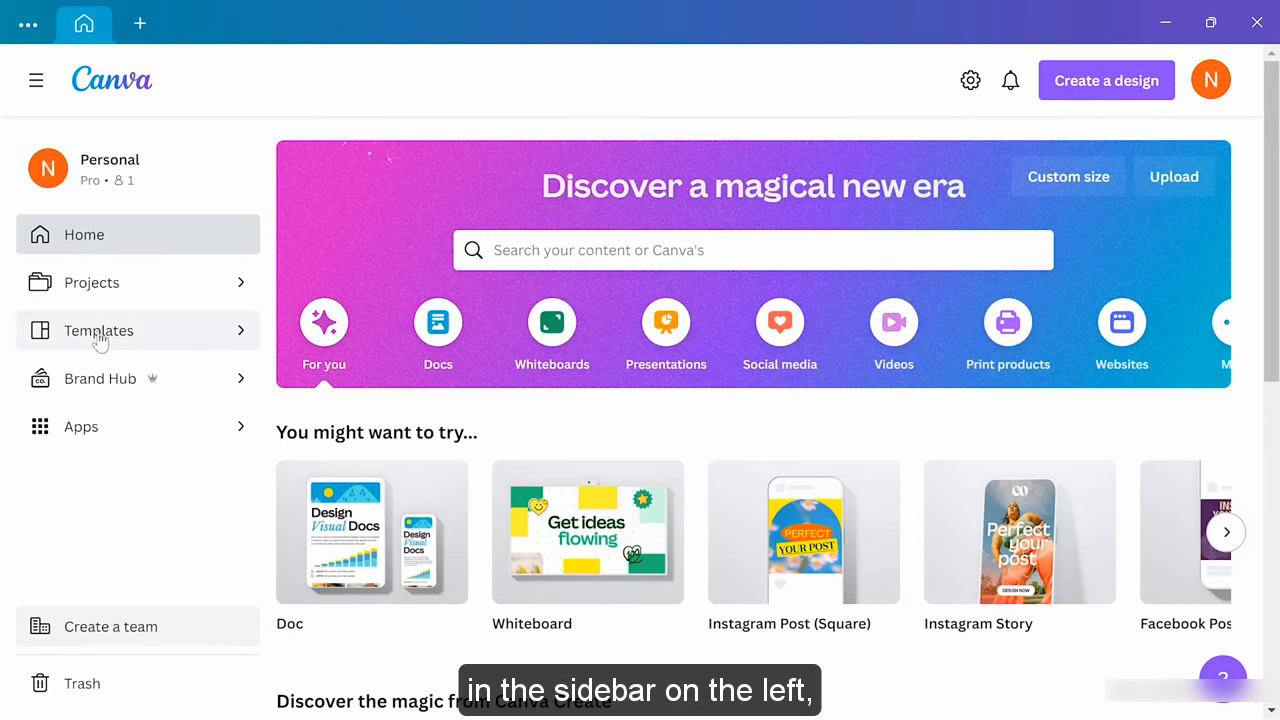
# Import the Olive Oil Varieties photo through Create a design > Import file
pyautogui.click(143, 333)
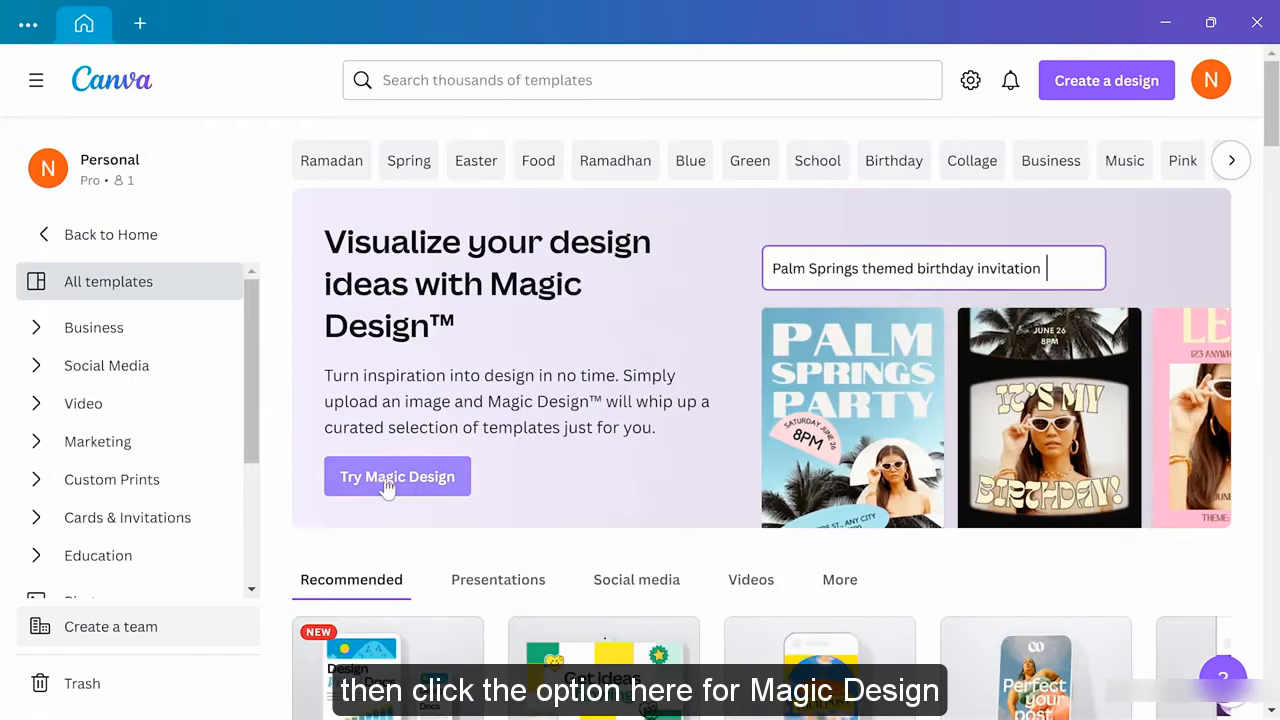
pyautogui.click(405, 482)
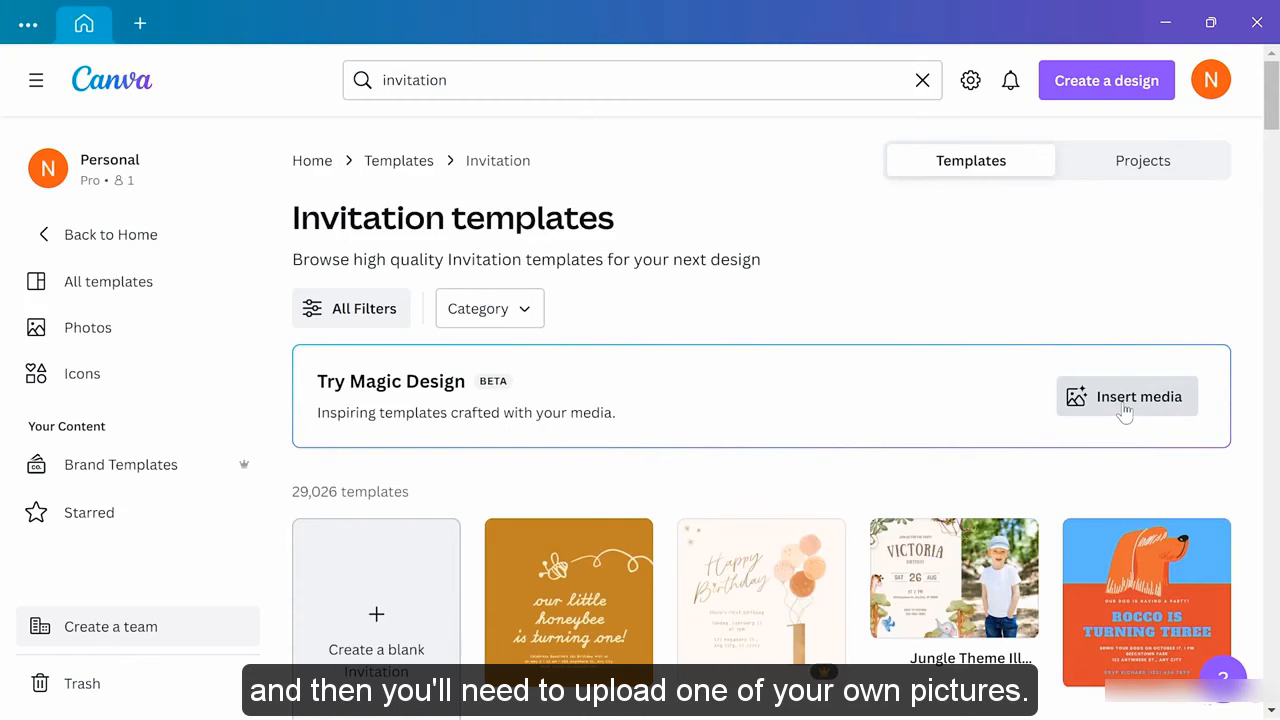
pyautogui.click(1105, 95)
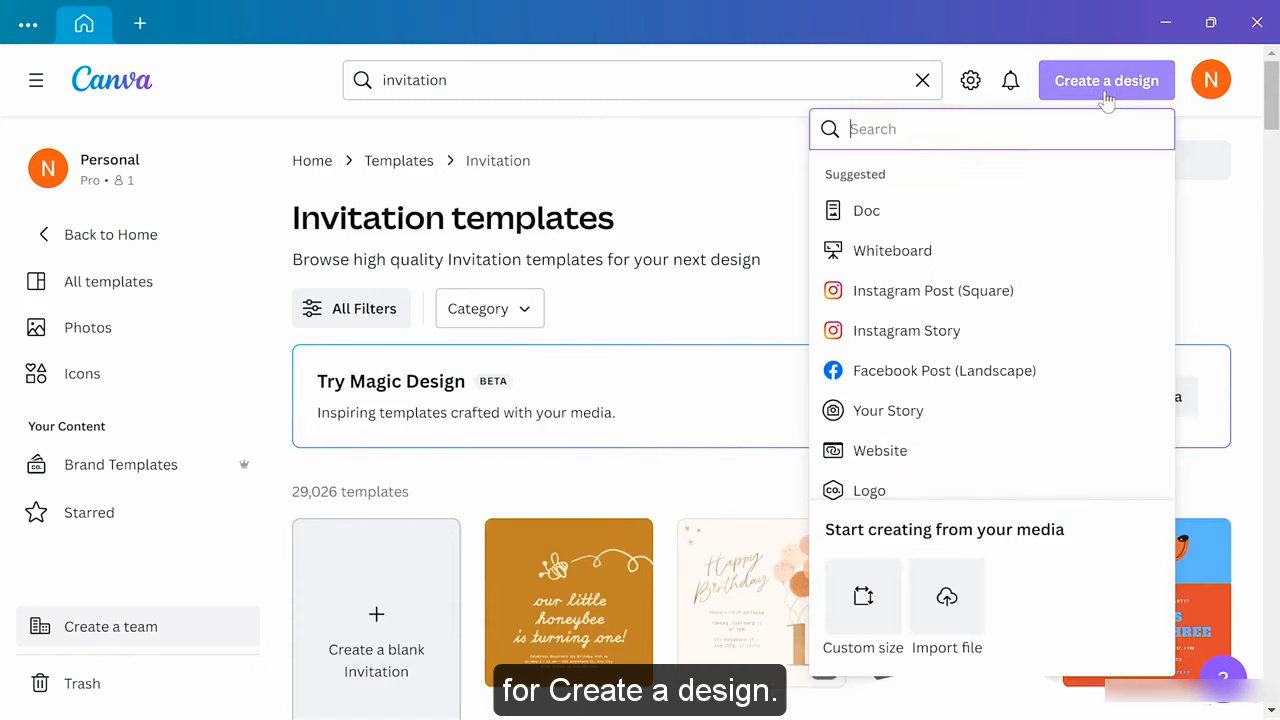
pyautogui.click(947, 598)
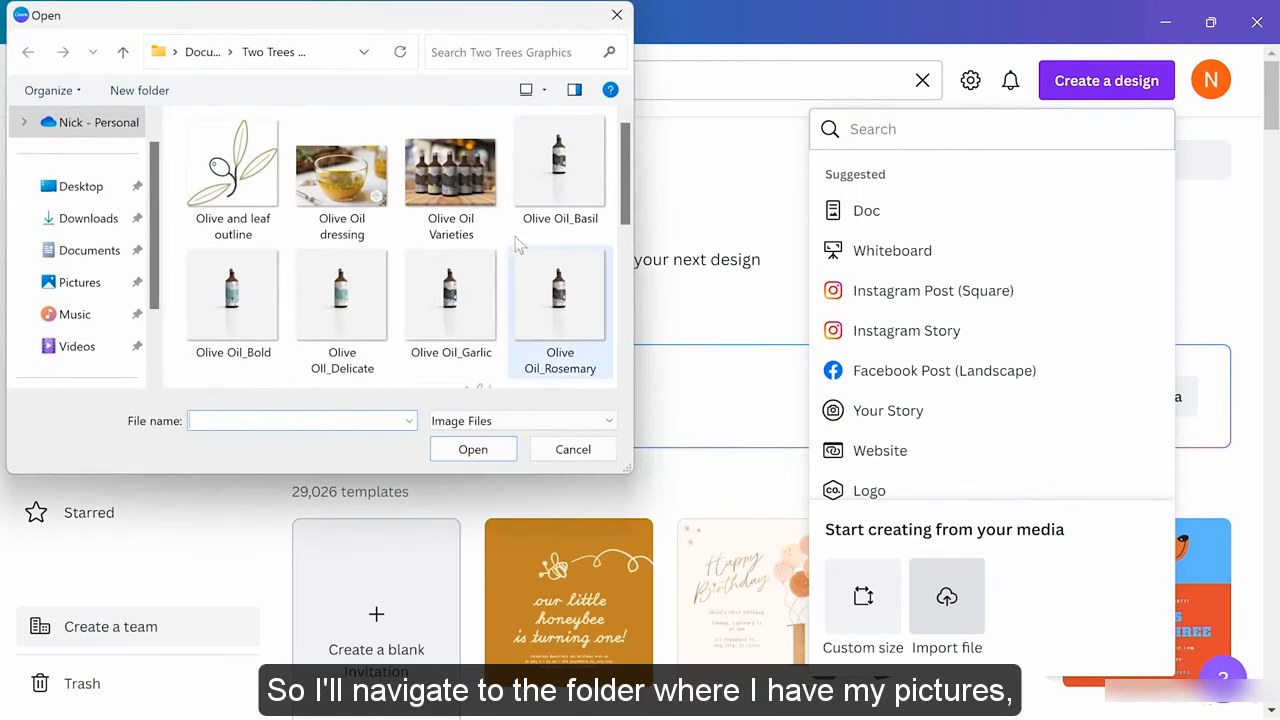
pyautogui.click(455, 178)
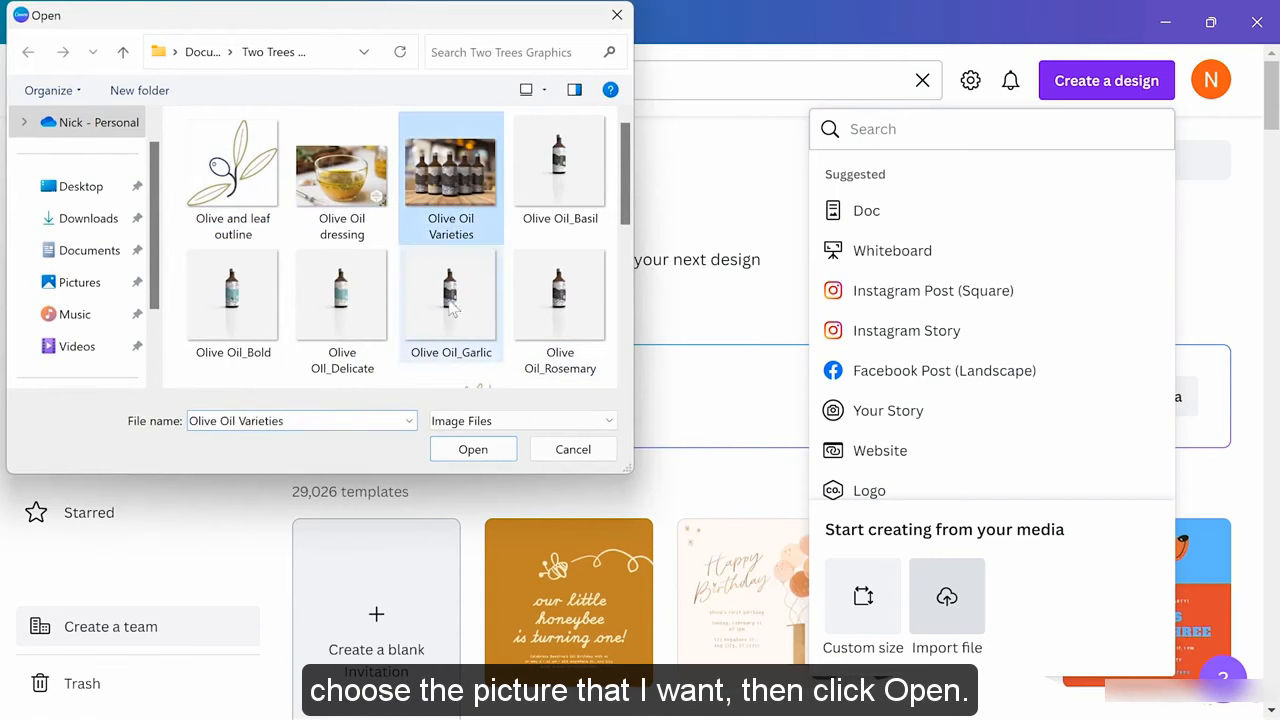
pyautogui.click(474, 450)
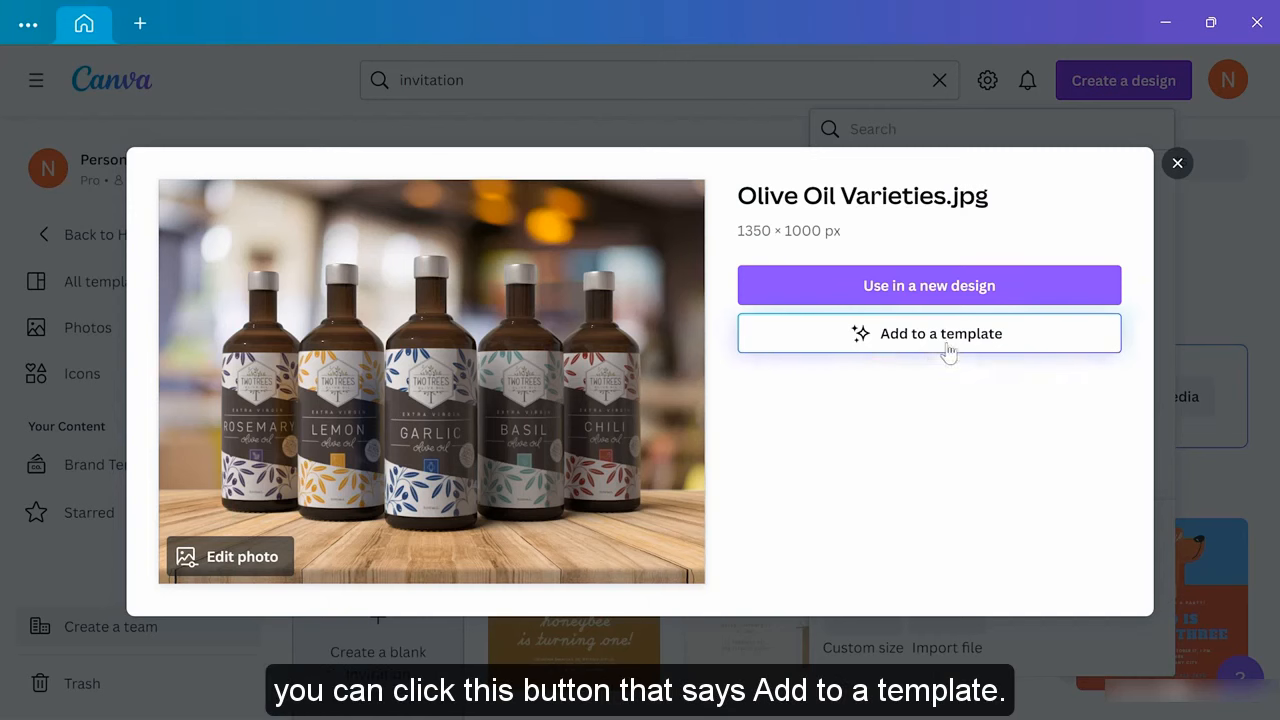
# Add the olive oil bottles photo to a template and browse the Instagram Post Magic Design suggestions
pyautogui.click(910, 347)
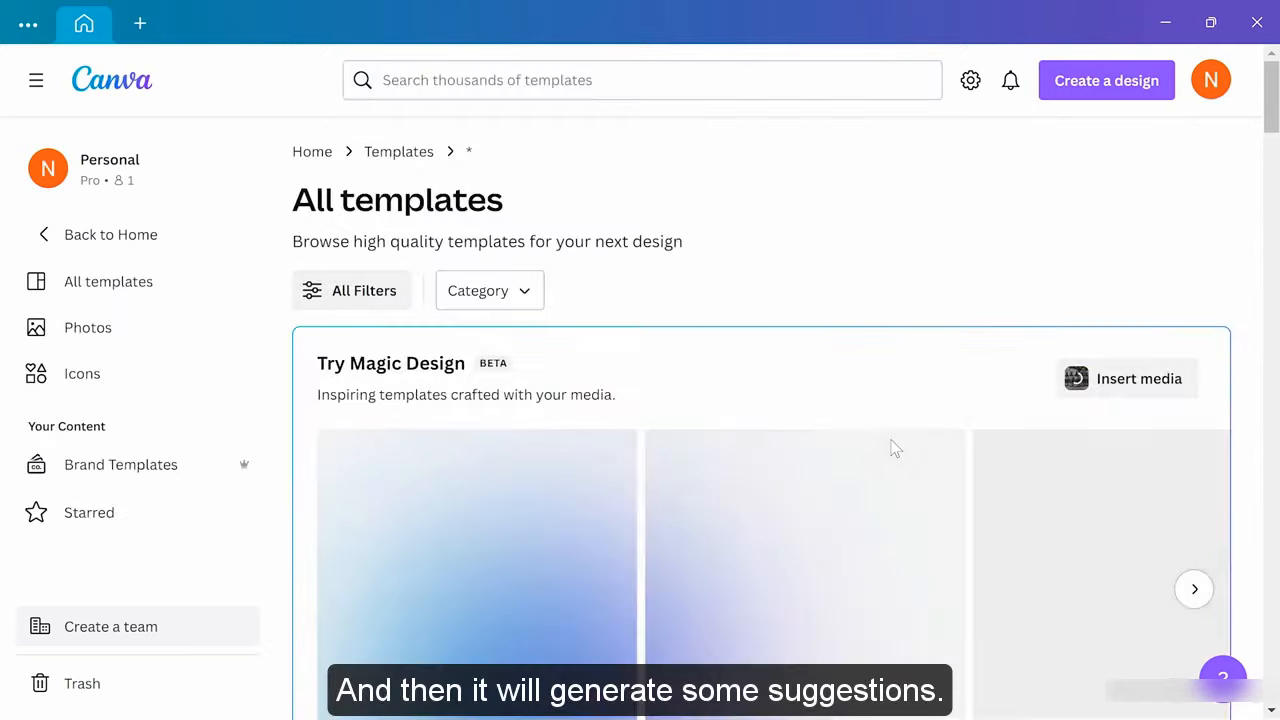
pyautogui.scroll(-1, 895, 449)
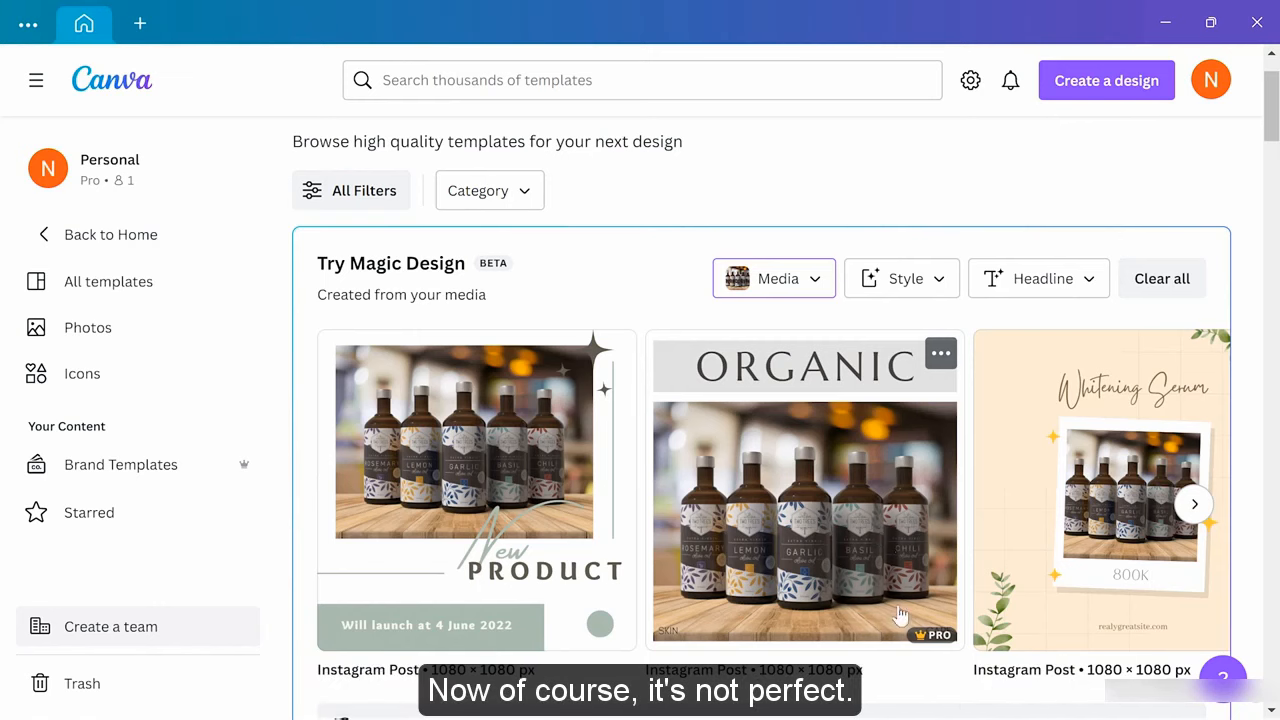
pyautogui.click(1189, 512)
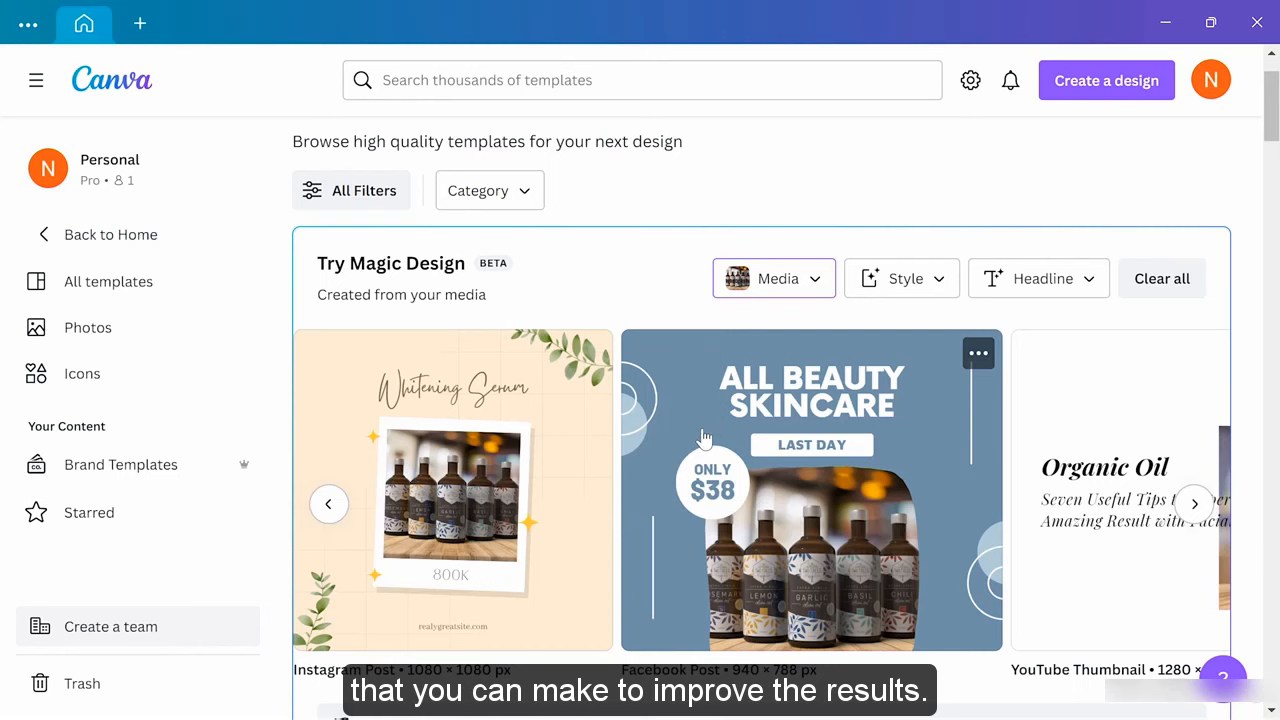
# Set the Magic Design Category filter to Marketing > Poster
pyautogui.click(522, 202)
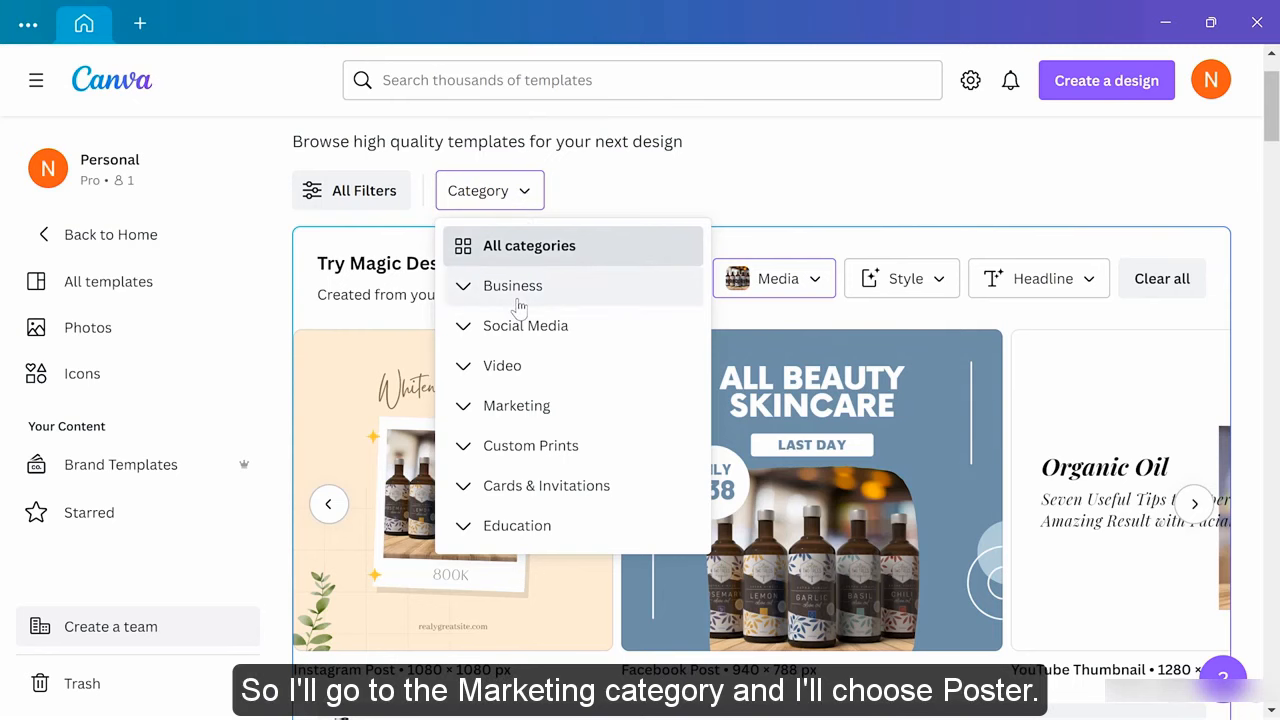
pyautogui.click(495, 410)
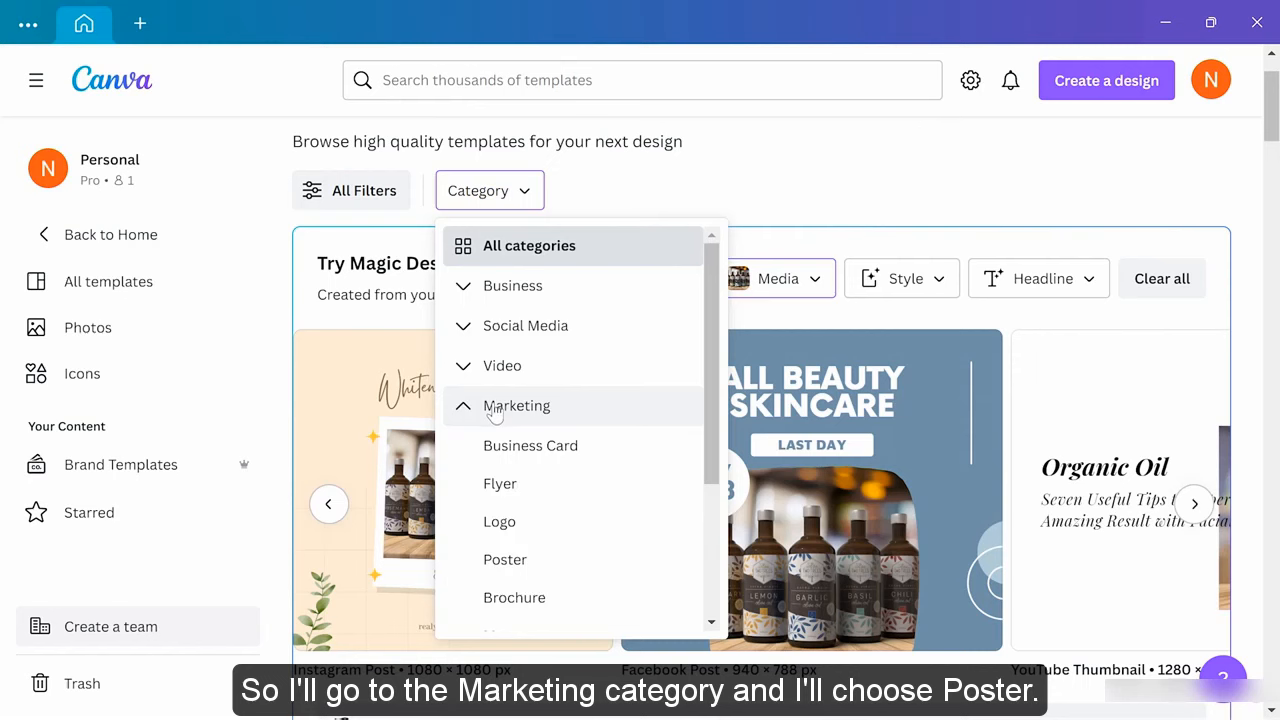
pyautogui.click(512, 562)
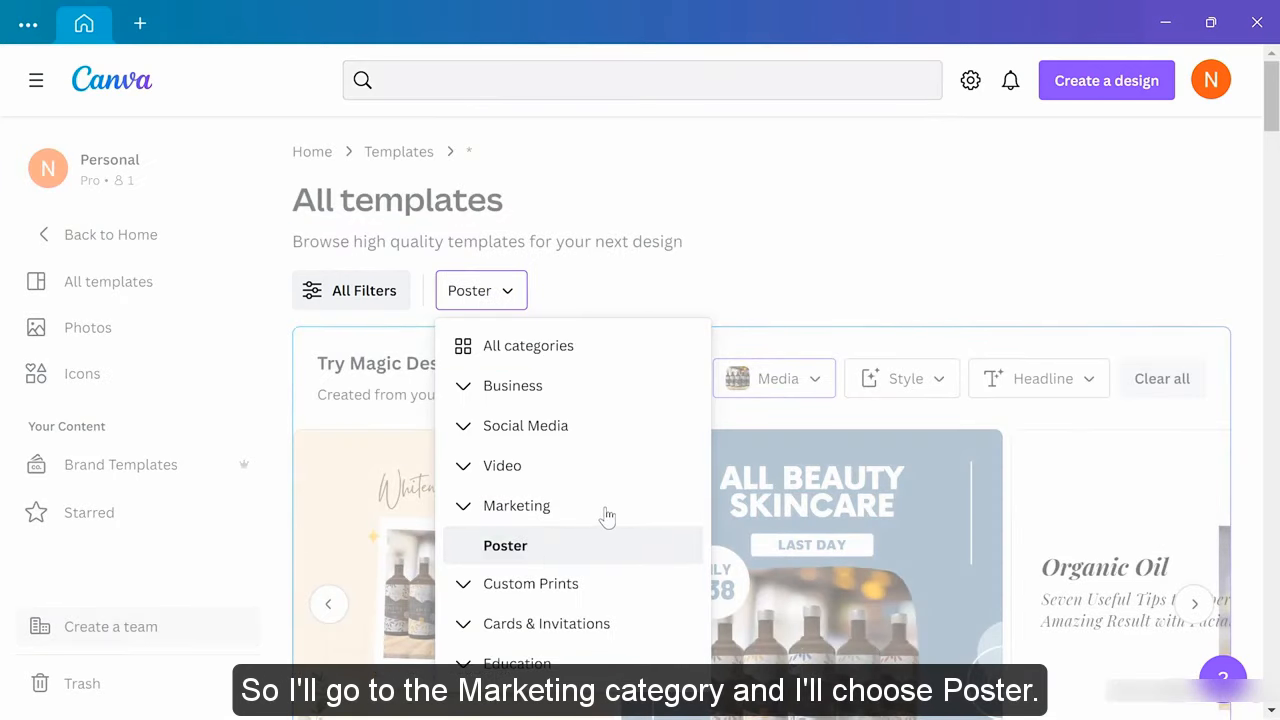
pyautogui.scroll(-2, 605, 510)
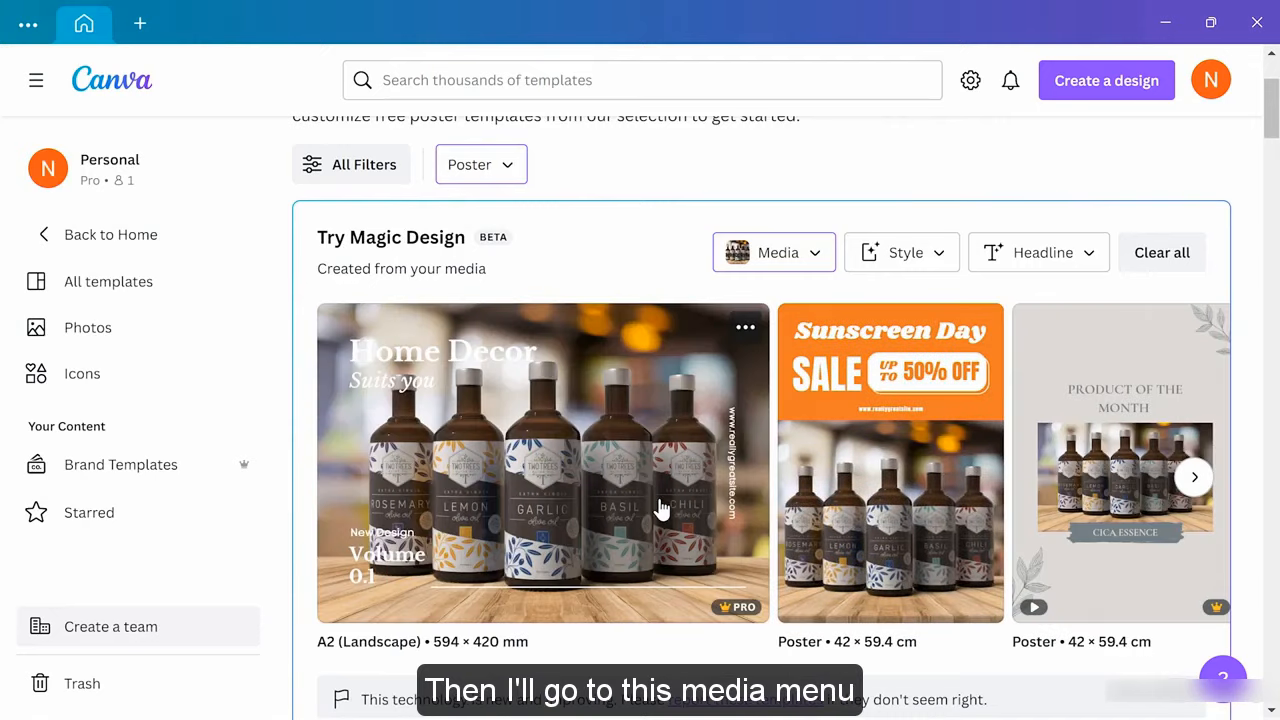
# Upload 'Olives on branch_2' as the Magic Design media in place of the bottles photo
pyautogui.click(815, 254)
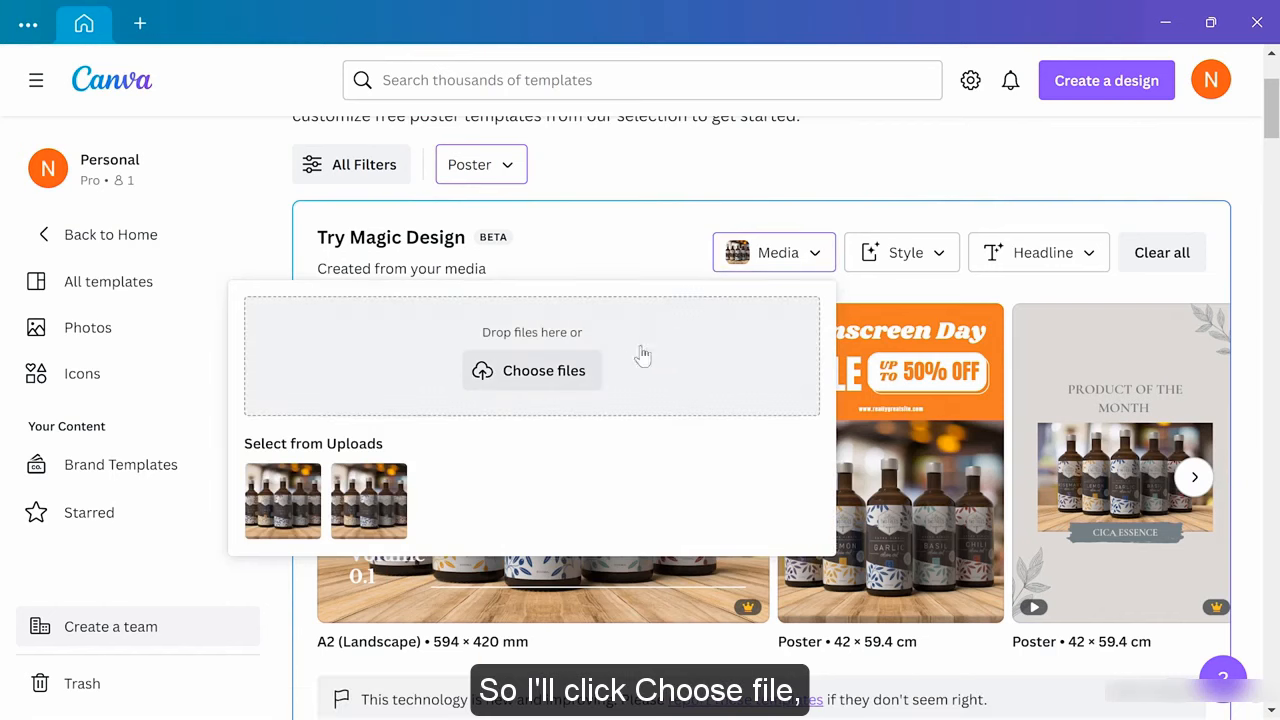
pyautogui.click(565, 376)
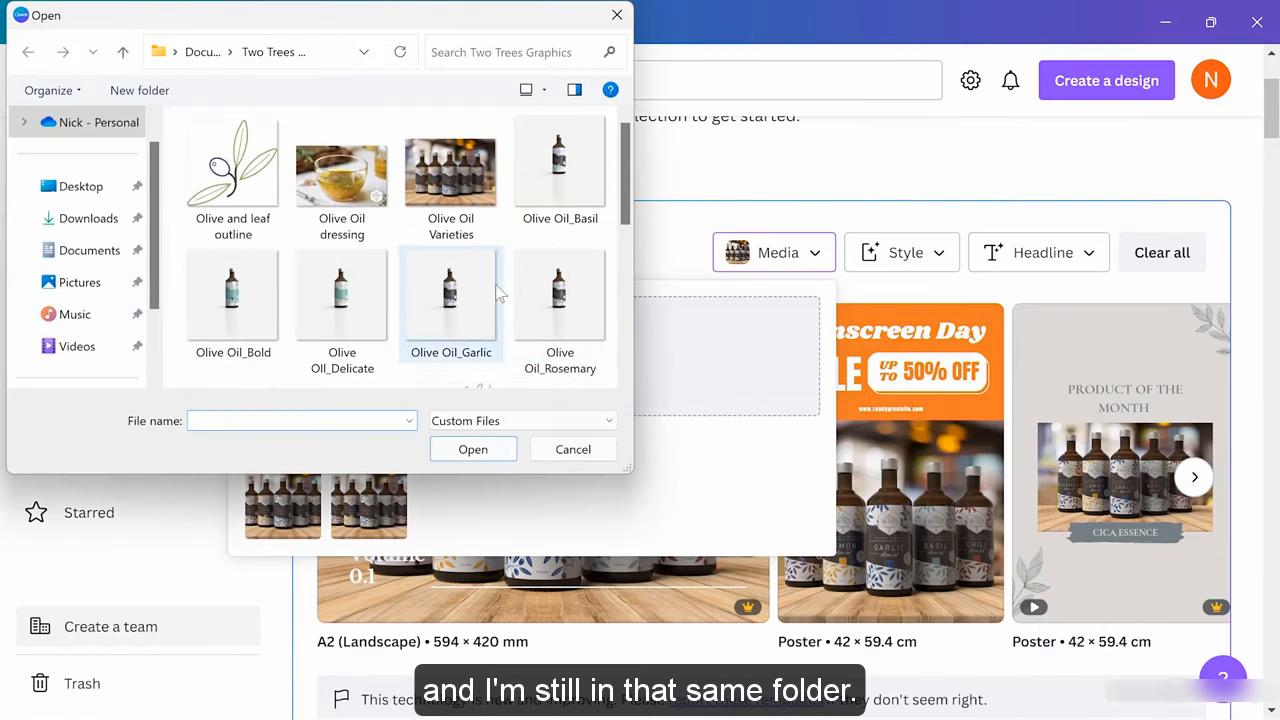
pyautogui.scroll(-3, 500, 292)
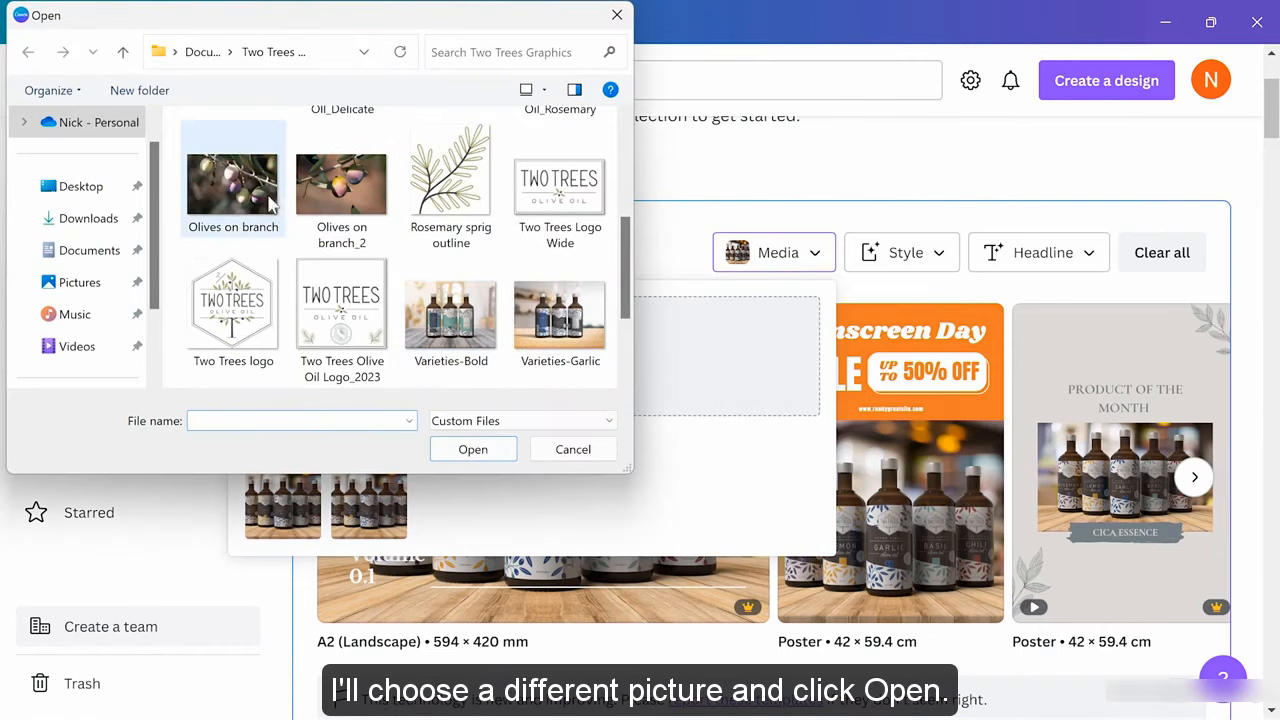
pyautogui.click(325, 190)
pyautogui.click(458, 451)
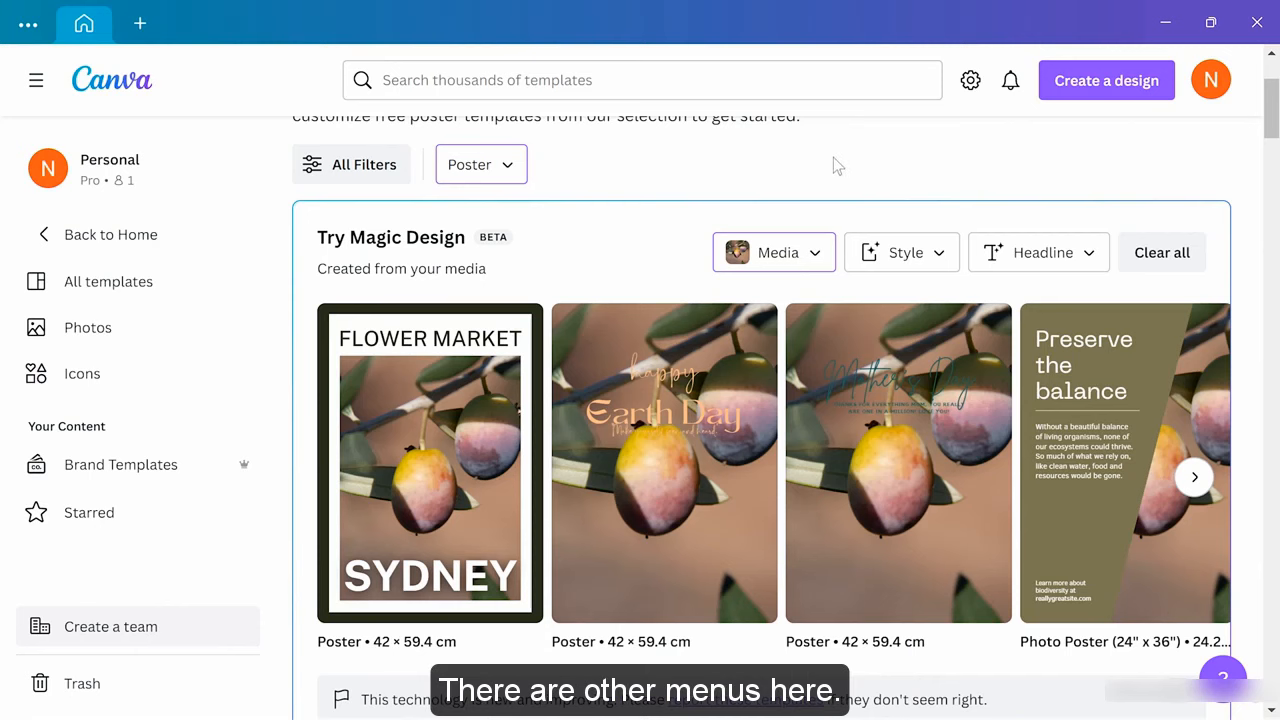
# Give the olive poster suggestions the custom headline 'Central Coast Olive Festival'
pyautogui.click(920, 262)
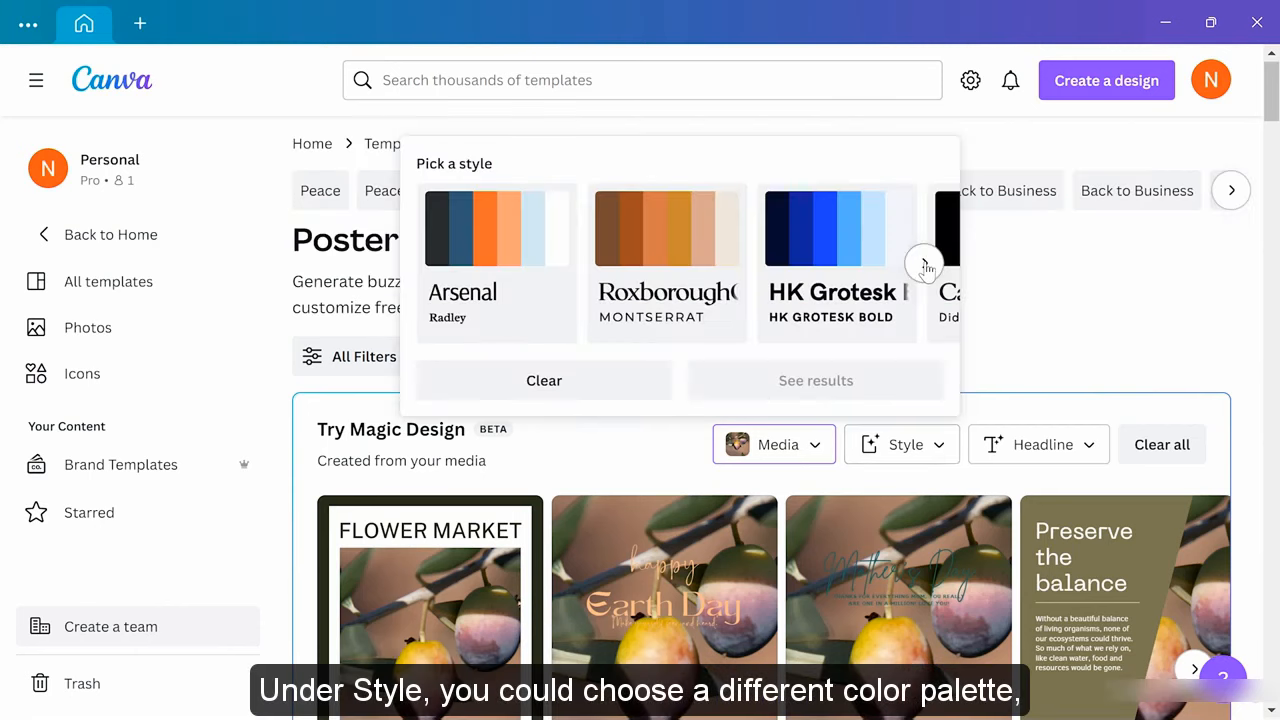
pyautogui.click(1052, 266)
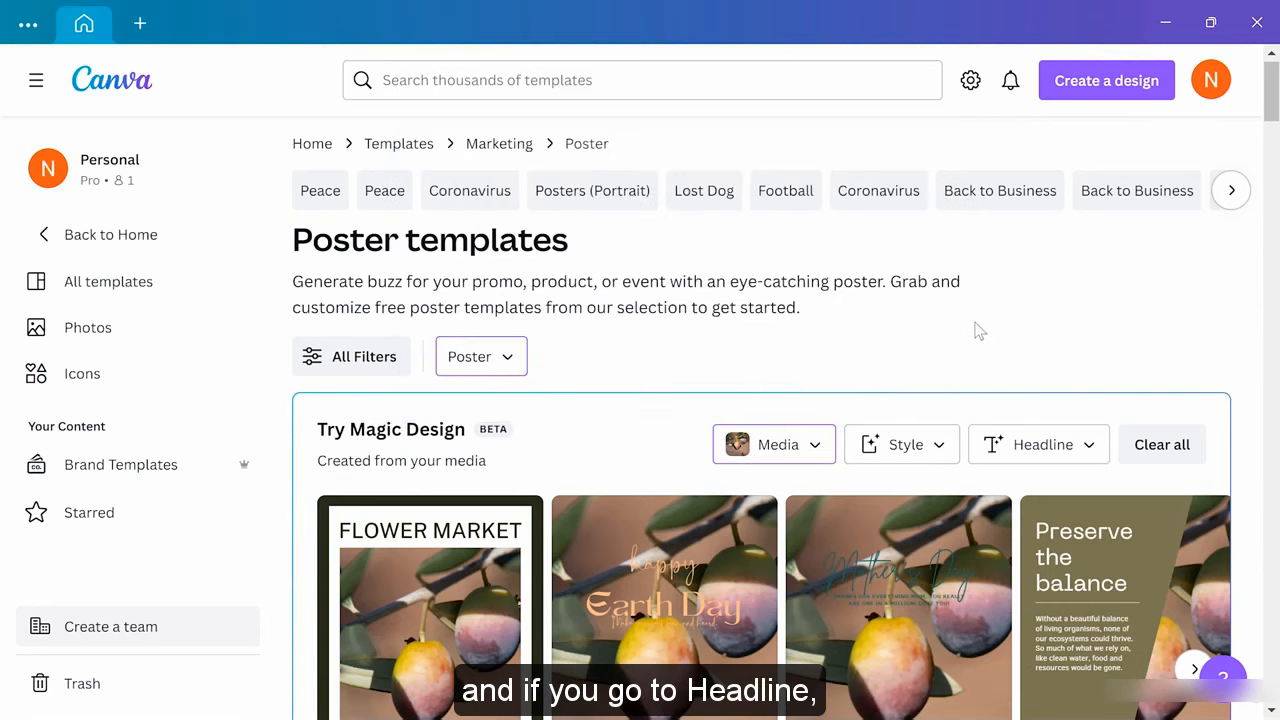
pyautogui.scroll(-3, 979, 331)
pyautogui.click(1036, 250)
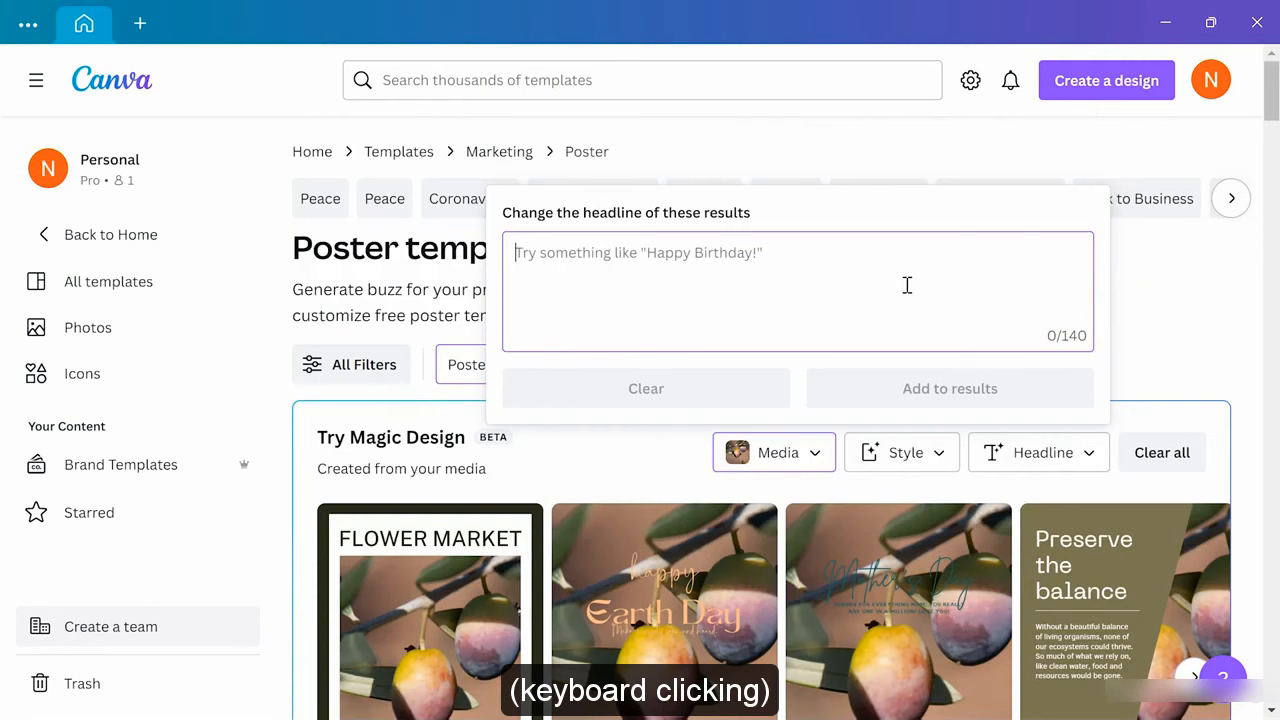
pyautogui.write('Central Coas')
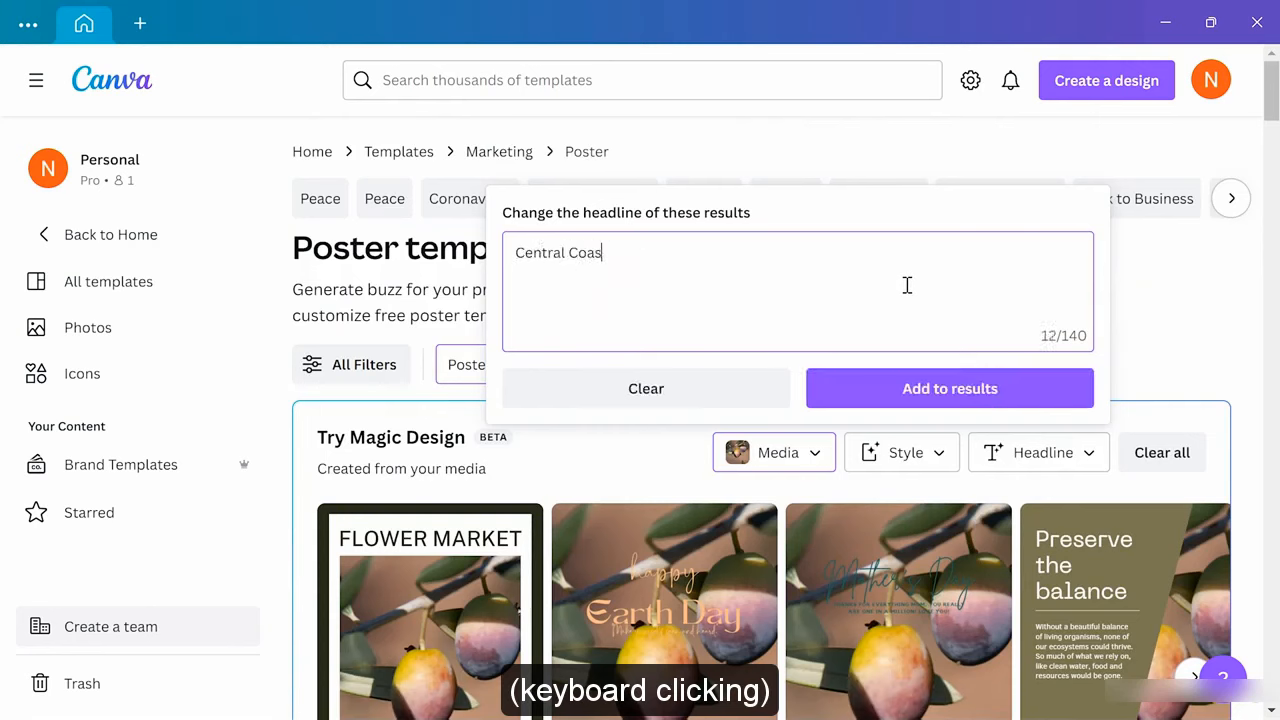
pyautogui.write('t Olive Fest')
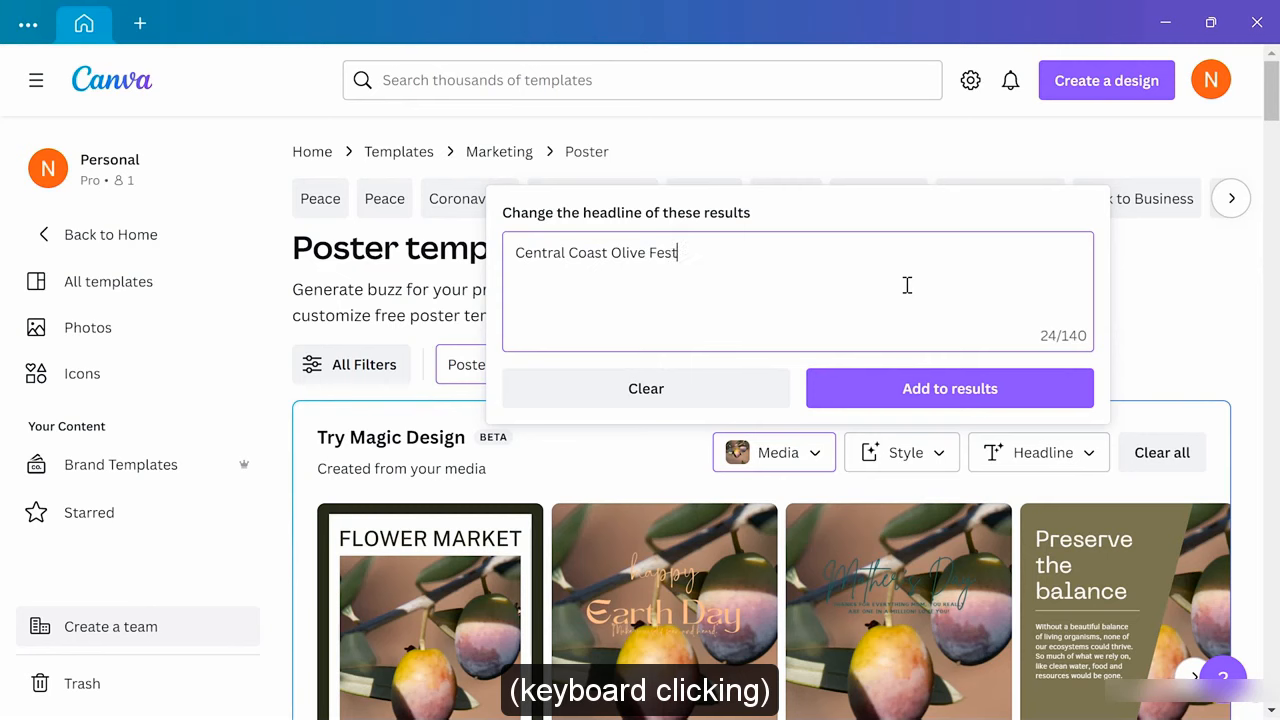
pyautogui.write('ival')
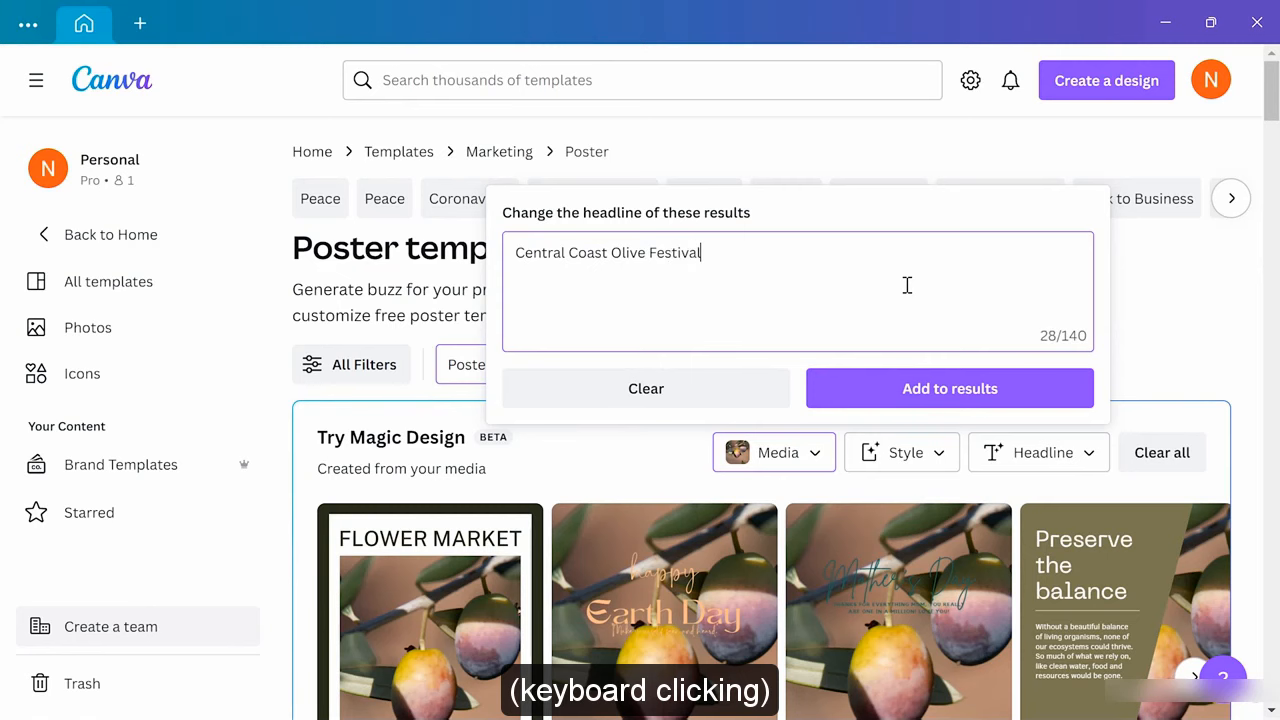
pyautogui.click(905, 396)
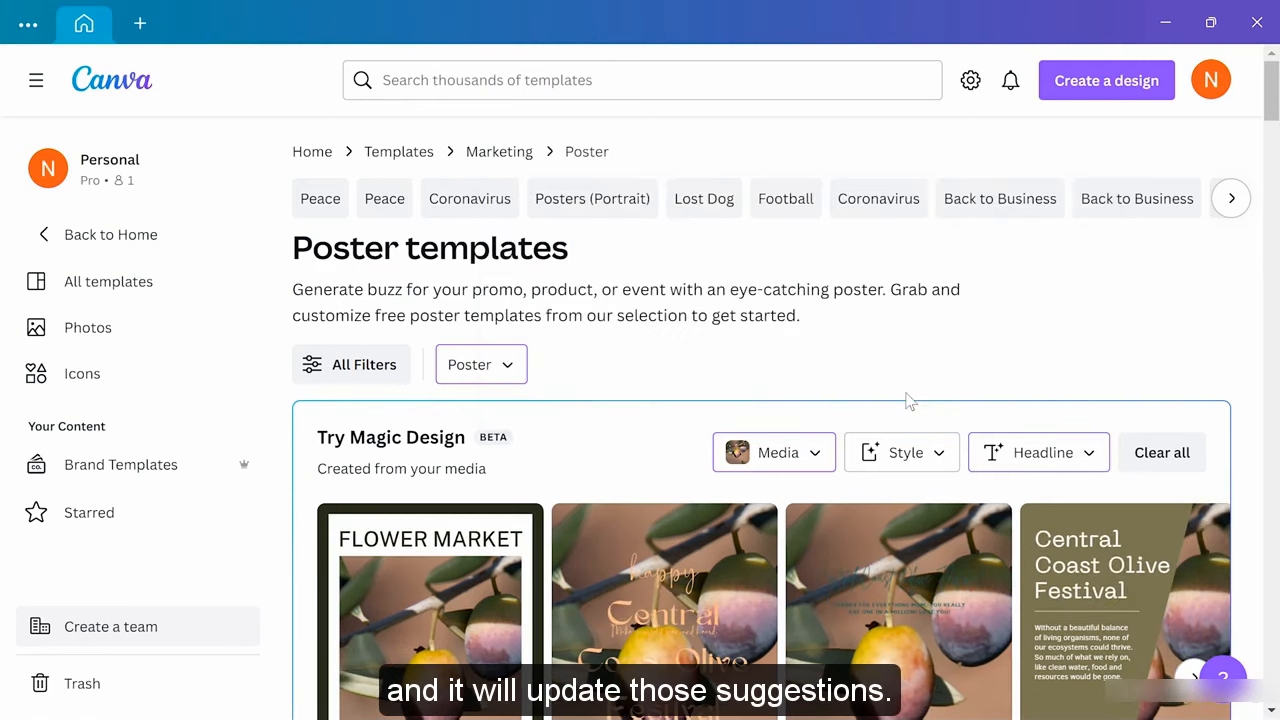
pyautogui.scroll(-1, 905, 396)
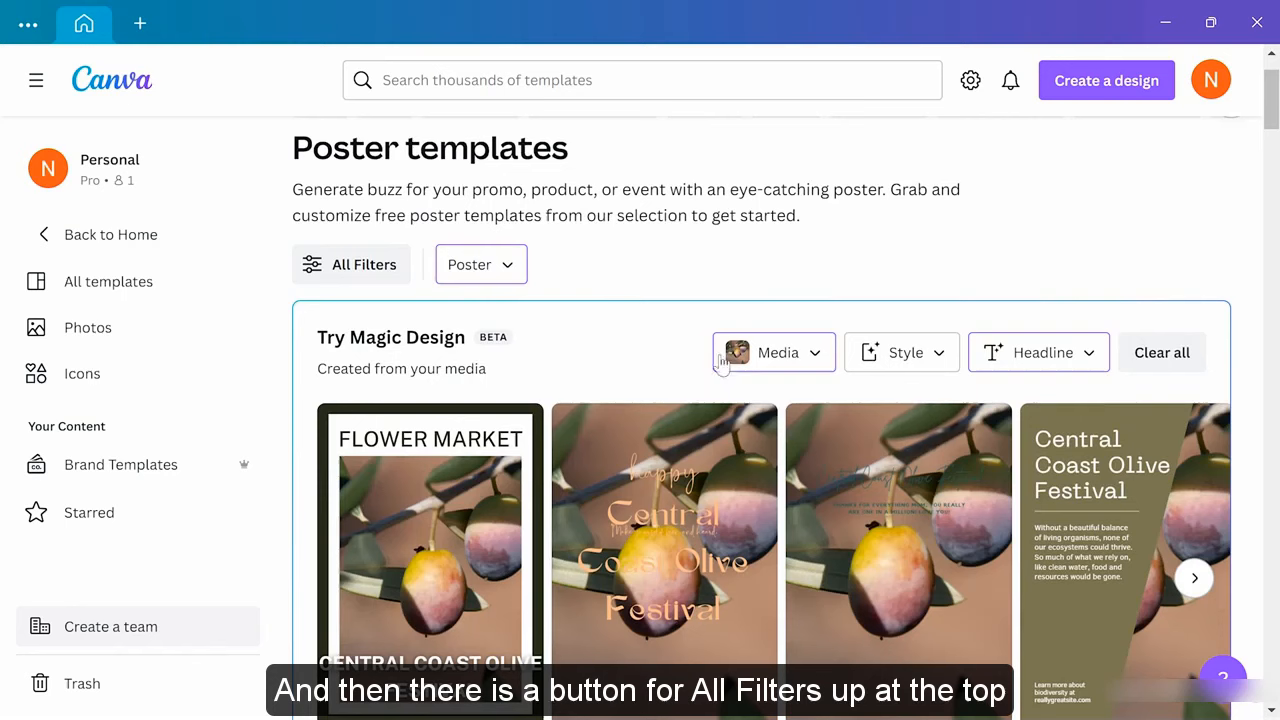
# Start a new design from the Central Coast Olive Festival Photo Poster (24" × 36") template
pyautogui.click(352, 268)
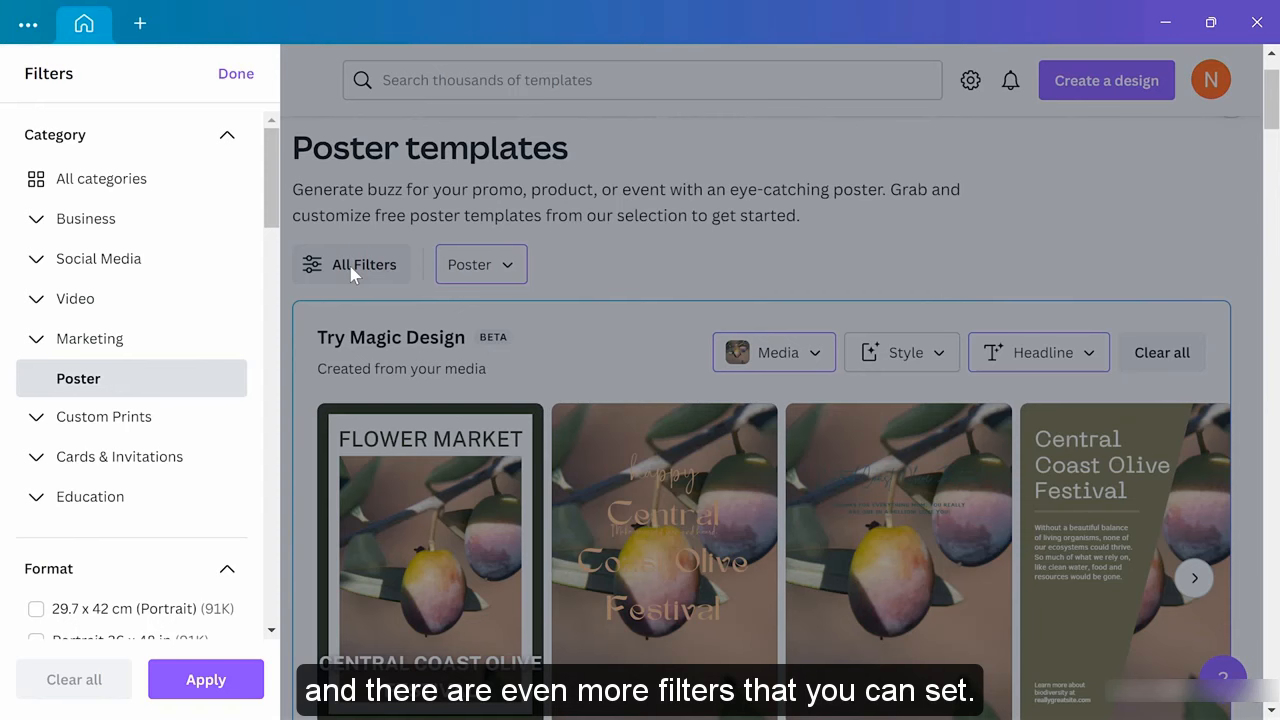
pyautogui.click(236, 76)
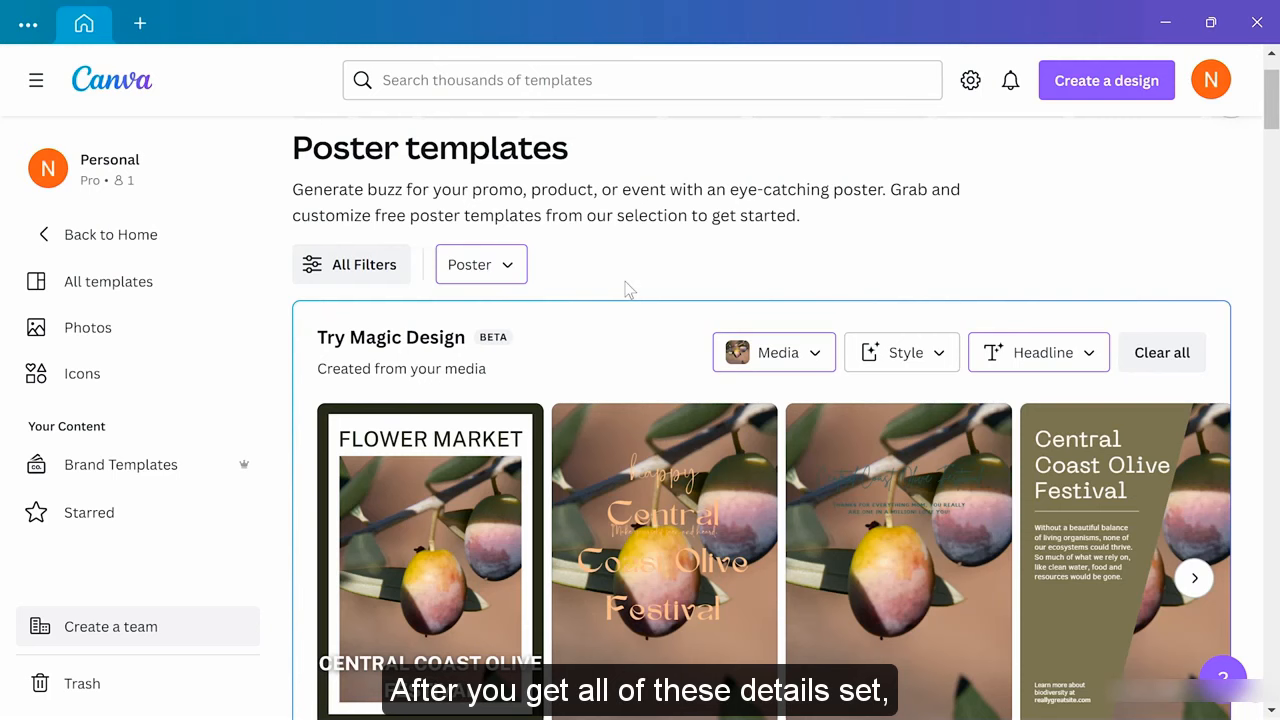
pyautogui.scroll(-2, 628, 289)
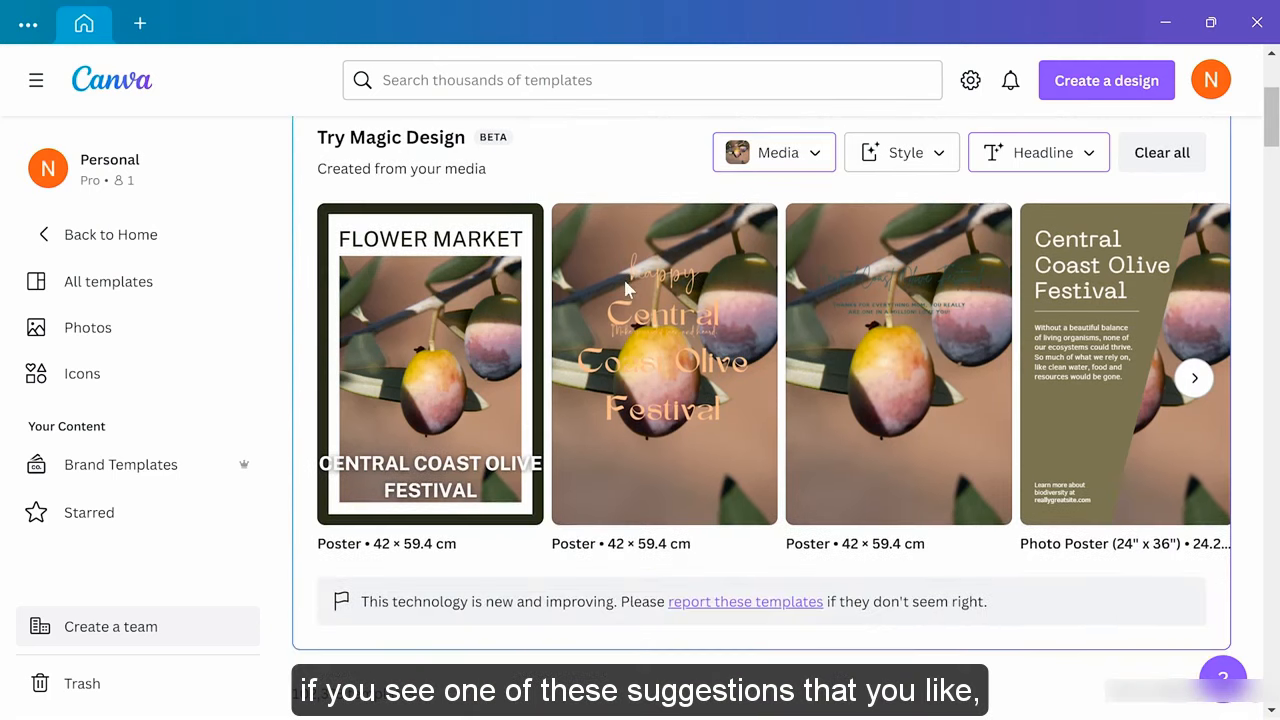
pyautogui.scroll(1, 628, 289)
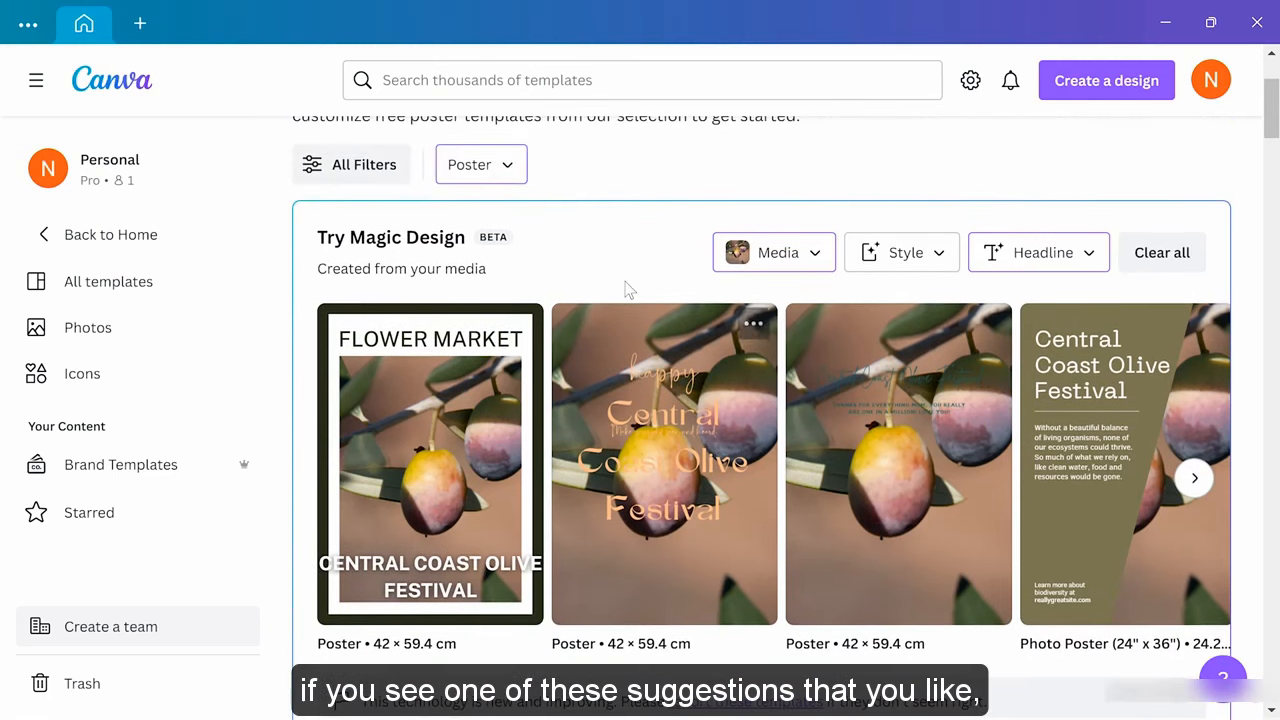
pyautogui.click(1138, 493)
pyautogui.click(1030, 370)
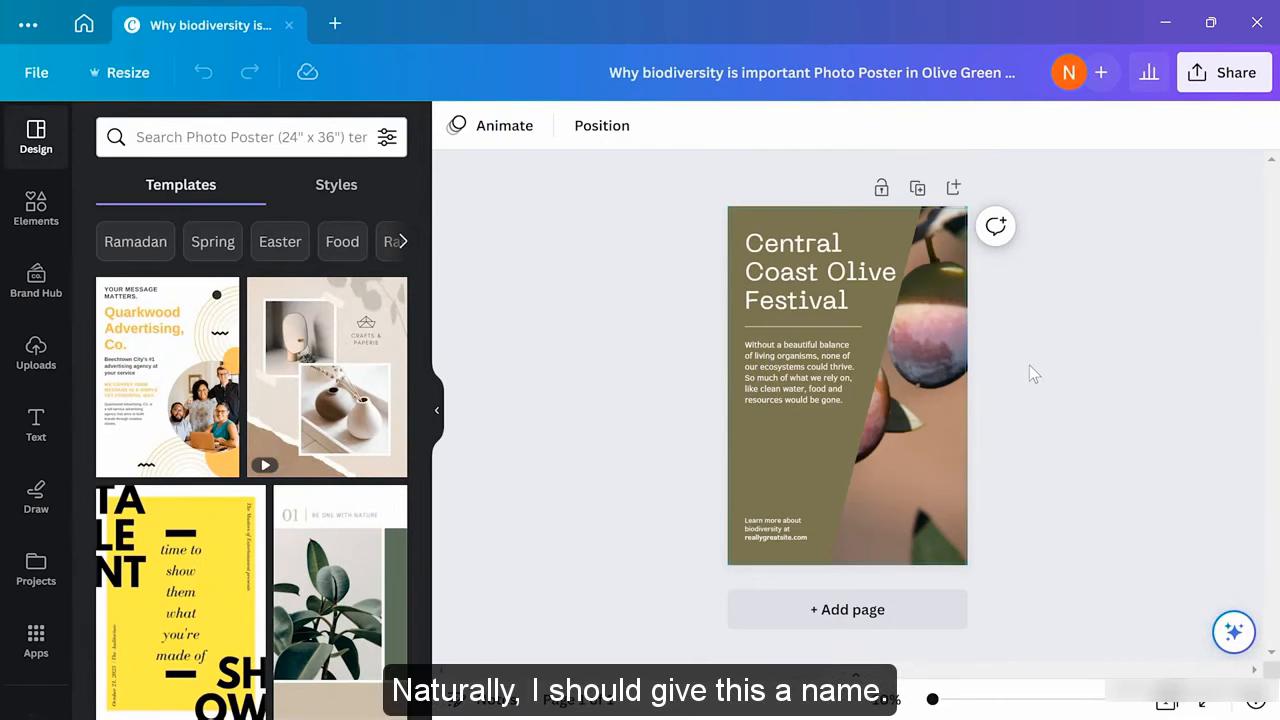
# Replace the design's title with 'Olive Festival Poster'
pyautogui.click(613, 72)
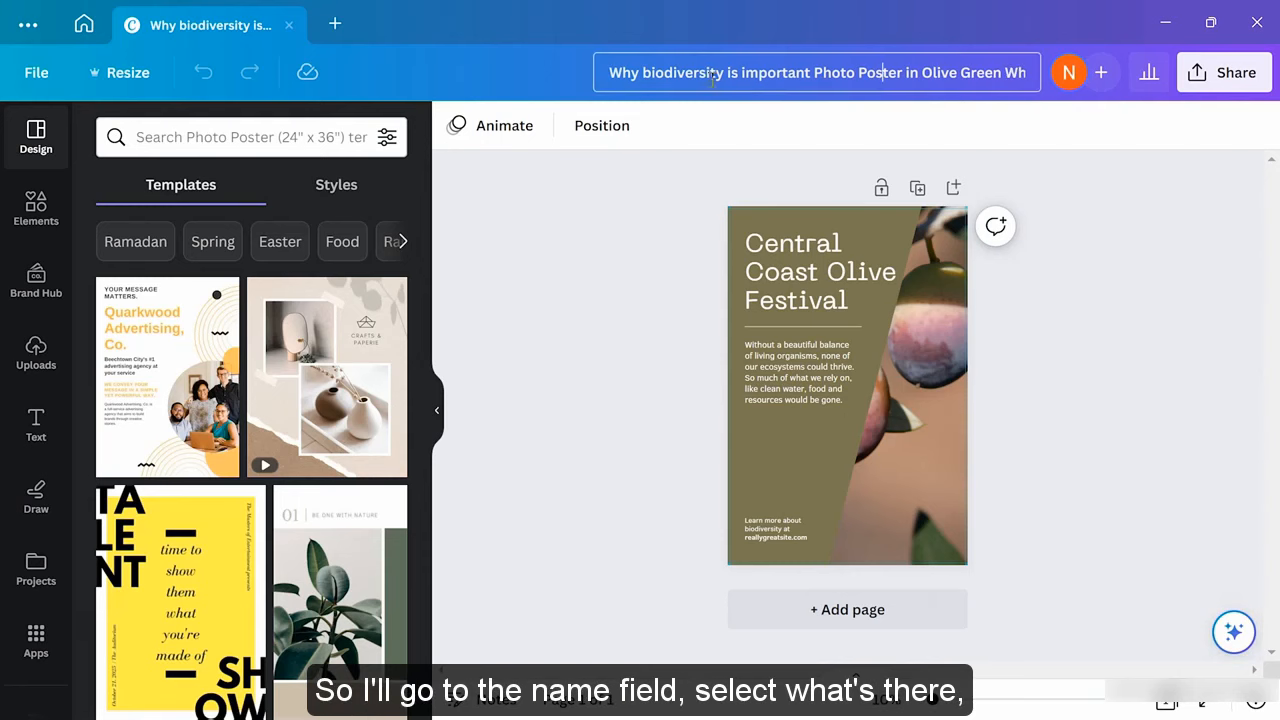
pyautogui.moveTo(613, 72); pyautogui.dragTo(1035, 76)
pyautogui.press('BackSpace')
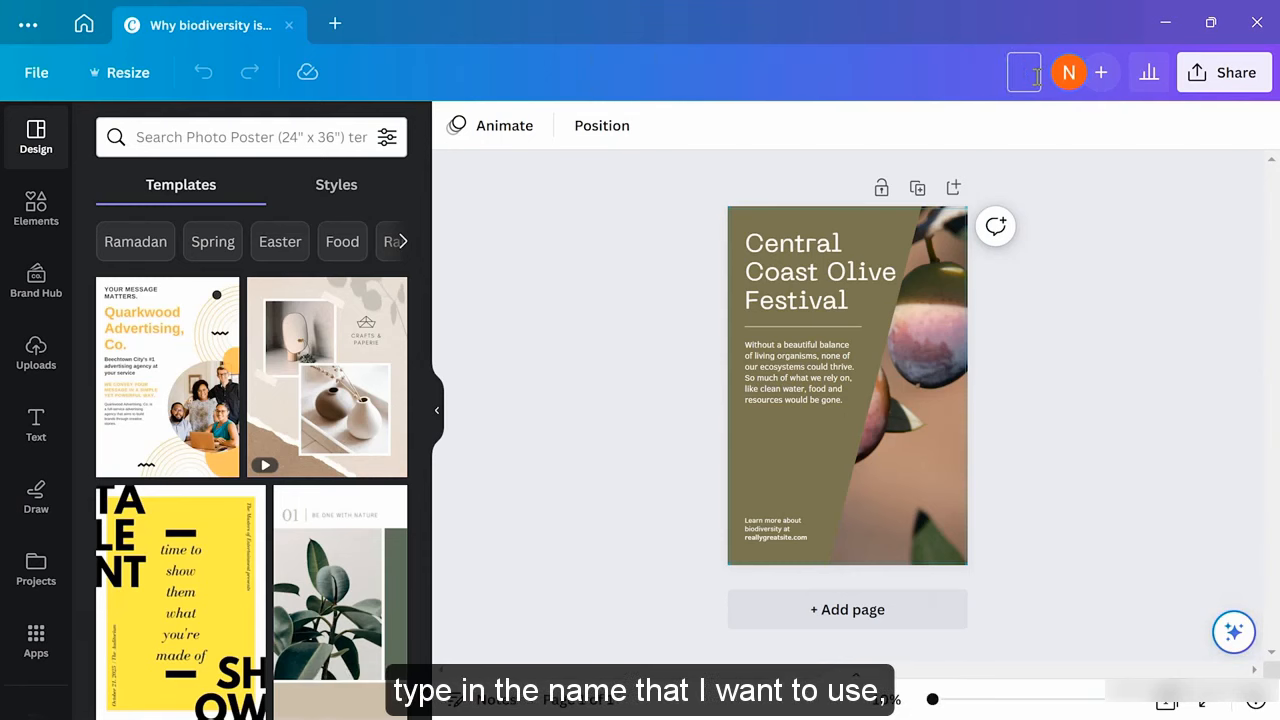
pyautogui.write('olive Festival Poster')
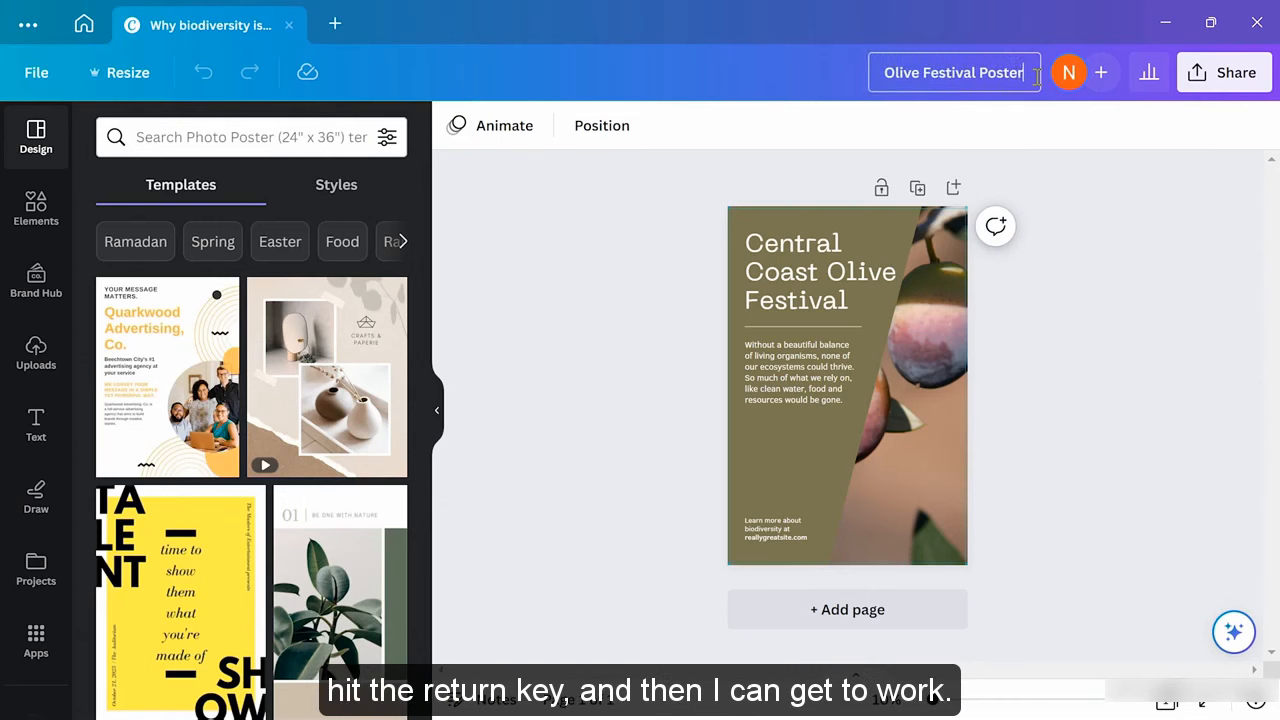
pyautogui.press('Return')
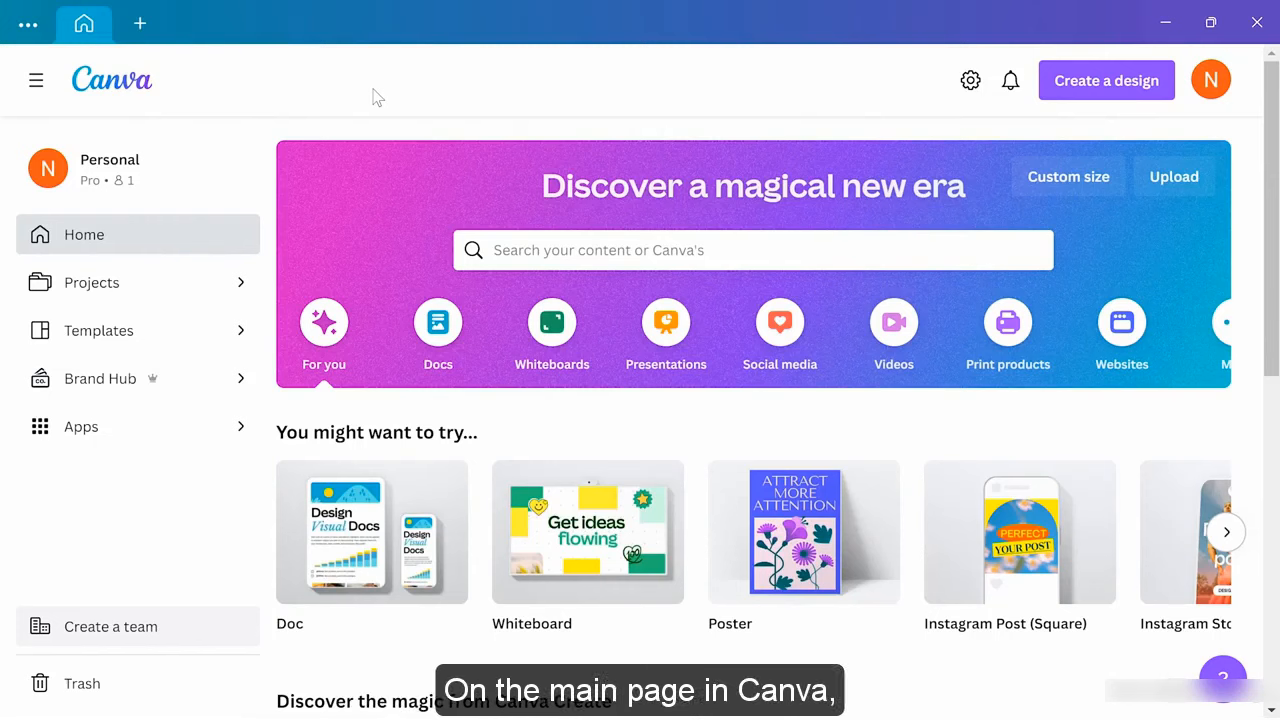
# Open Projects and browse its Recent, Folders, Designs and Images sections
pyautogui.click(139, 288)
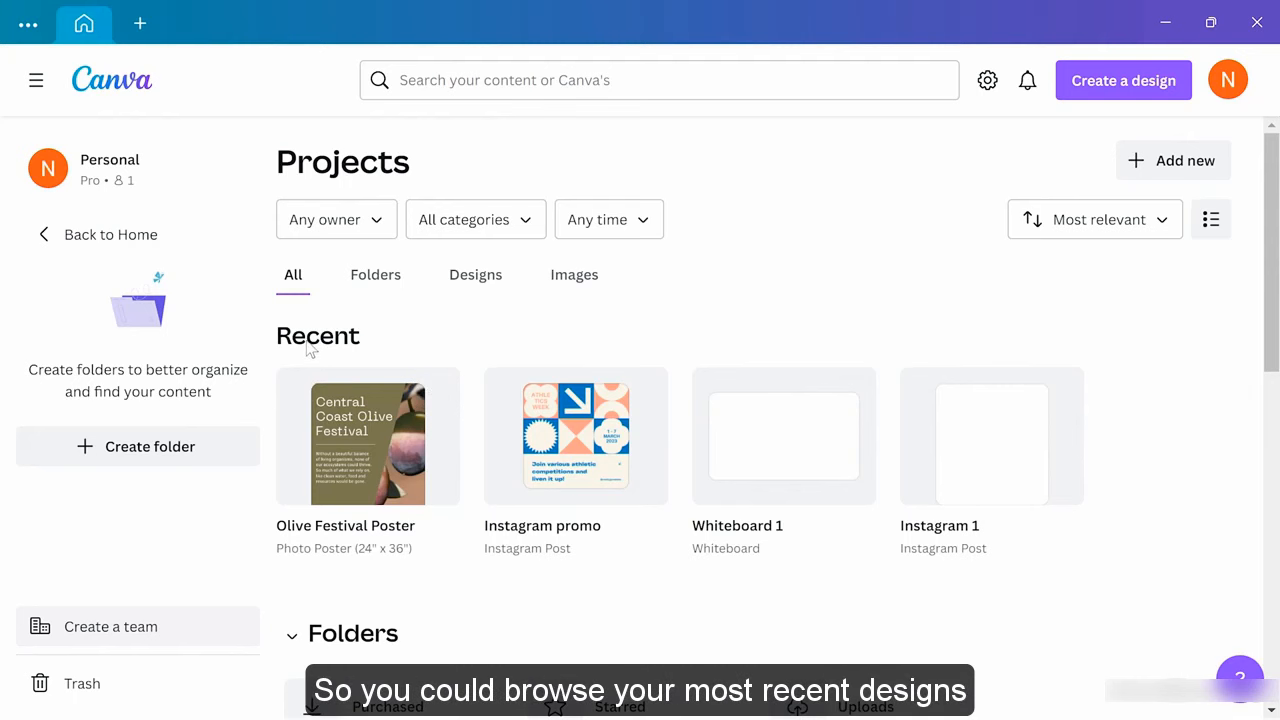
pyautogui.scroll(-3, 465, 345)
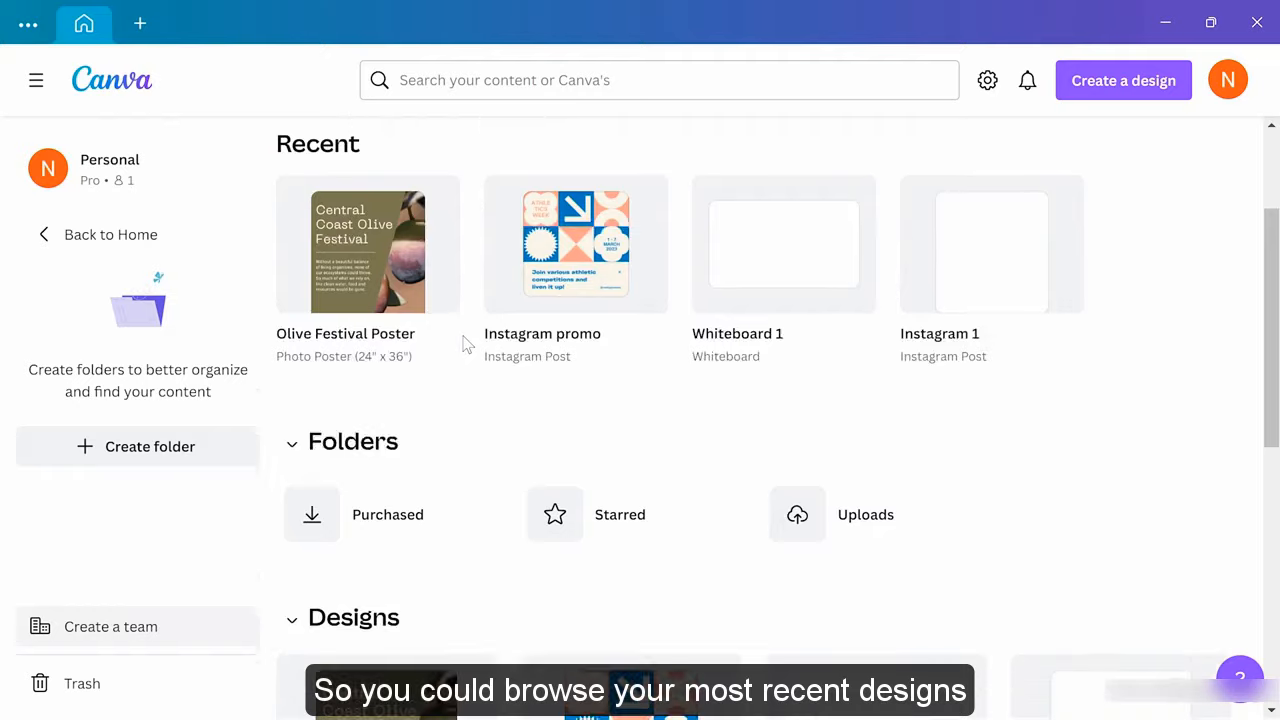
pyautogui.scroll(-4, 465, 342)
pyautogui.scroll(1, 480, 290)
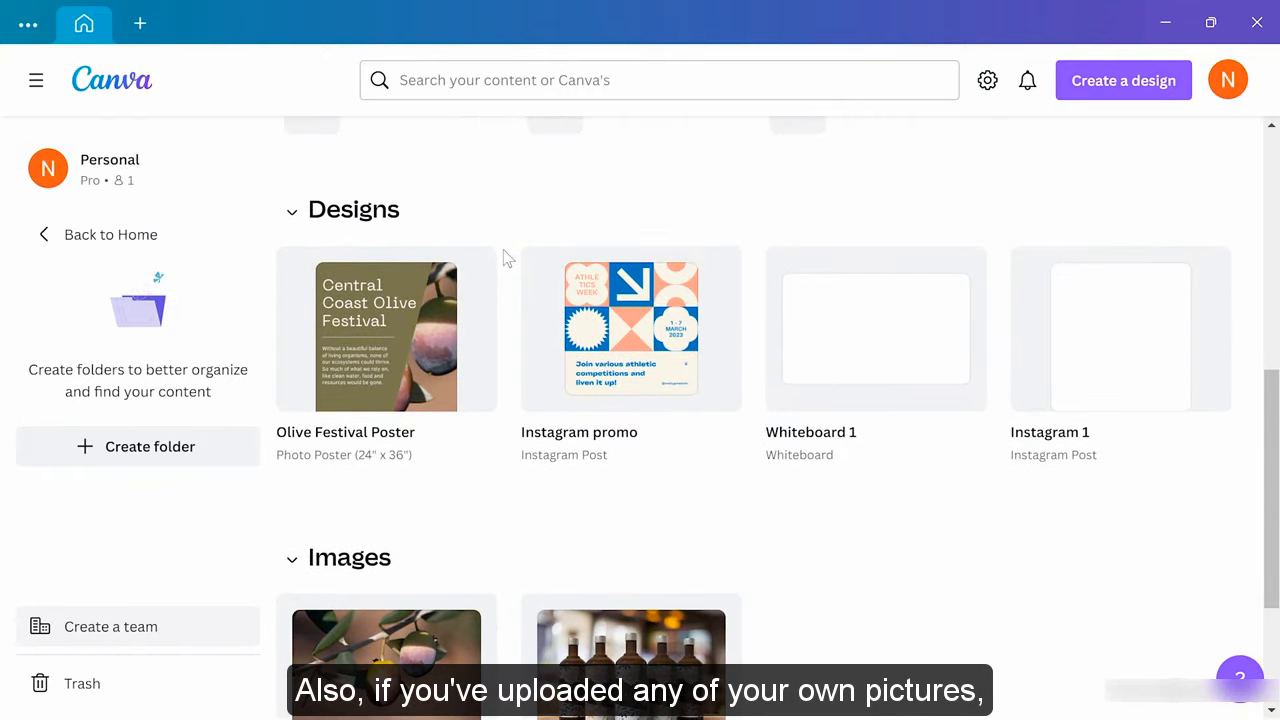
pyautogui.scroll(-2, 507, 258)
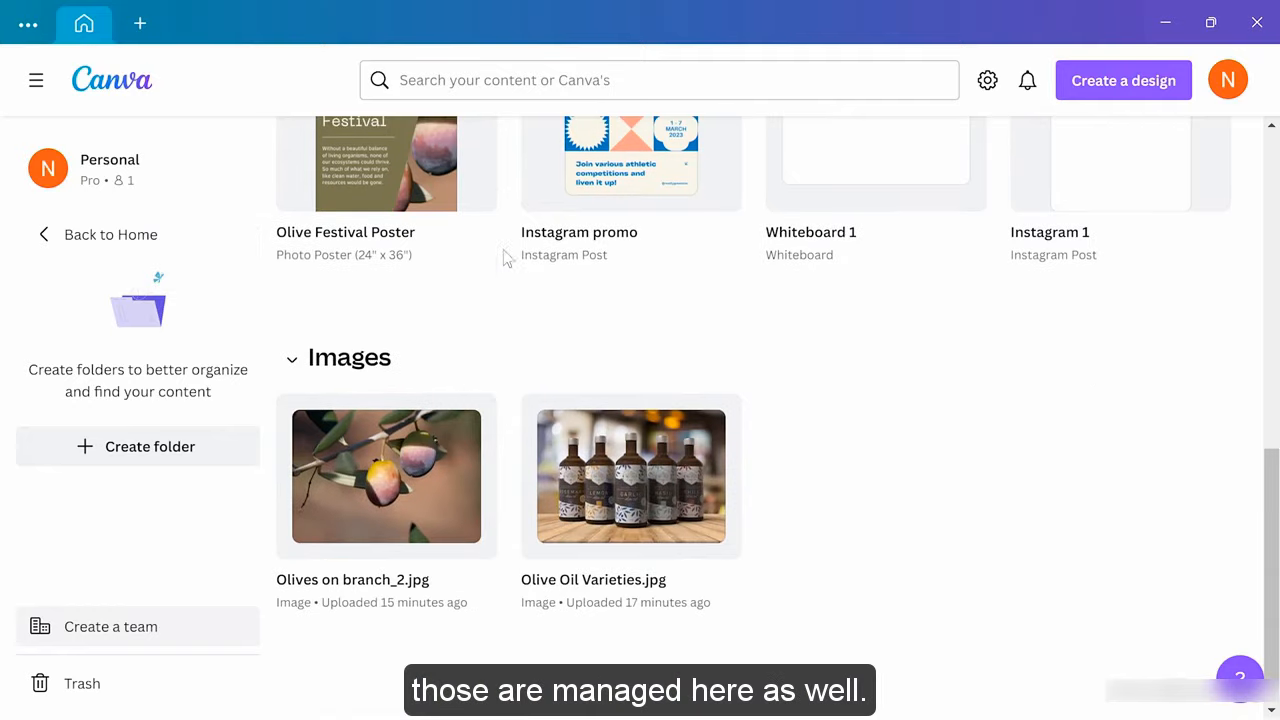
pyautogui.scroll(6, 507, 258)
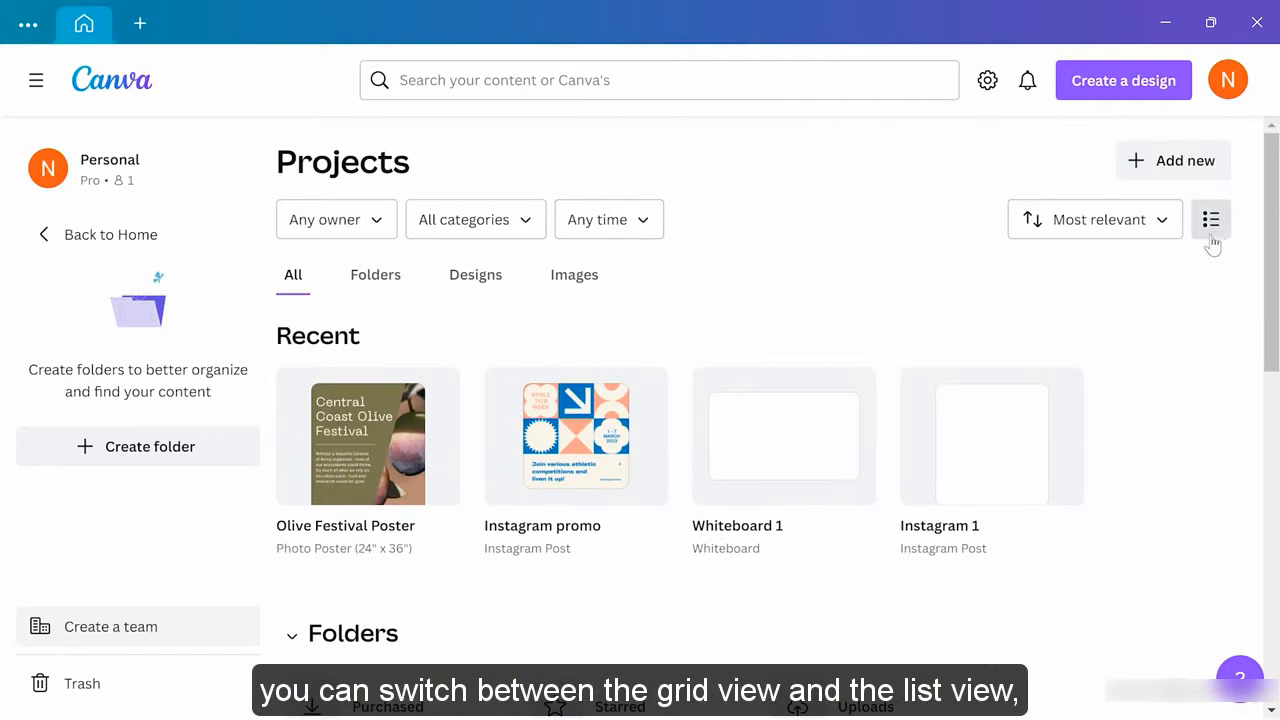
pyautogui.click(1211, 219)
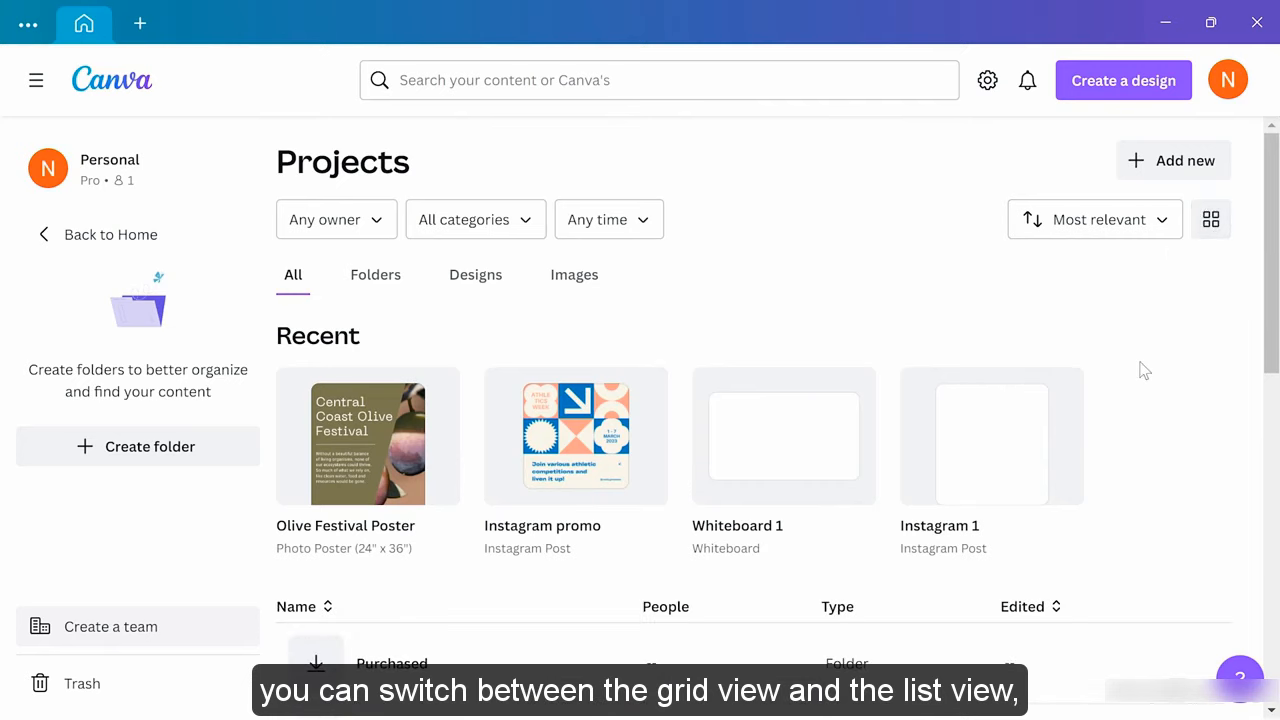
pyautogui.scroll(-3, 1140, 371)
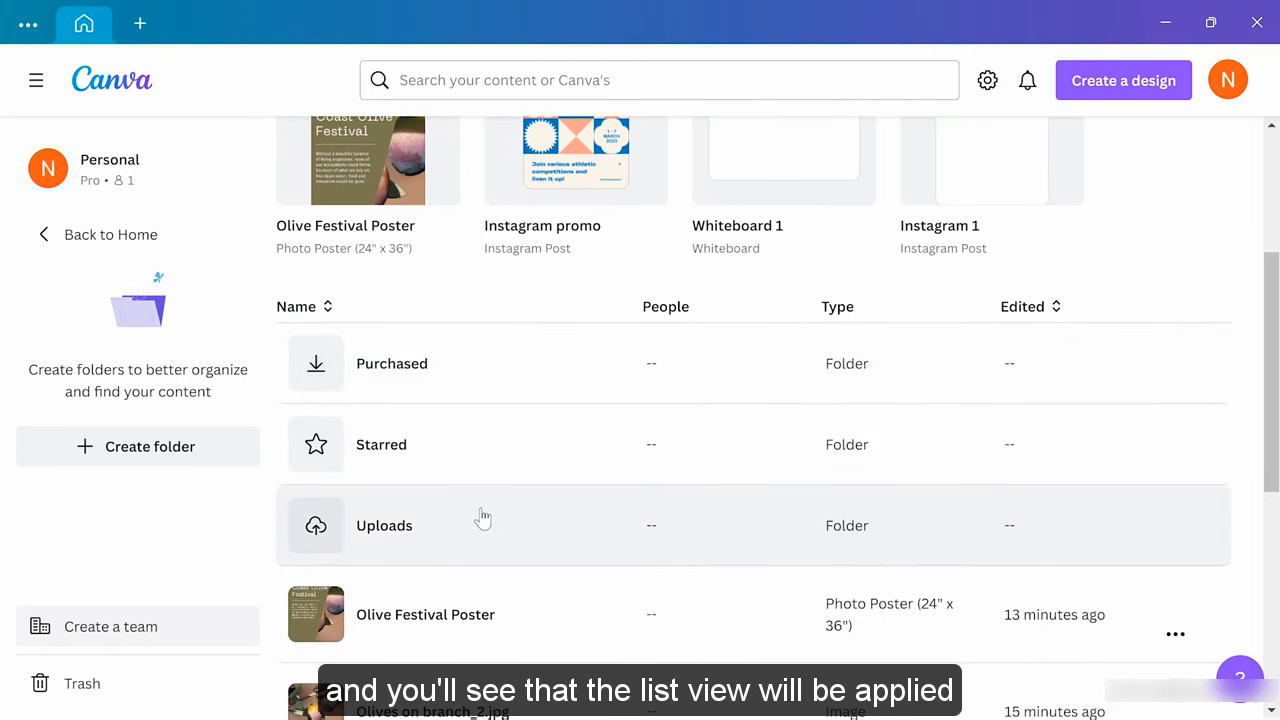
pyautogui.scroll(-3, 485, 516)
pyautogui.scroll(-1, 484, 515)
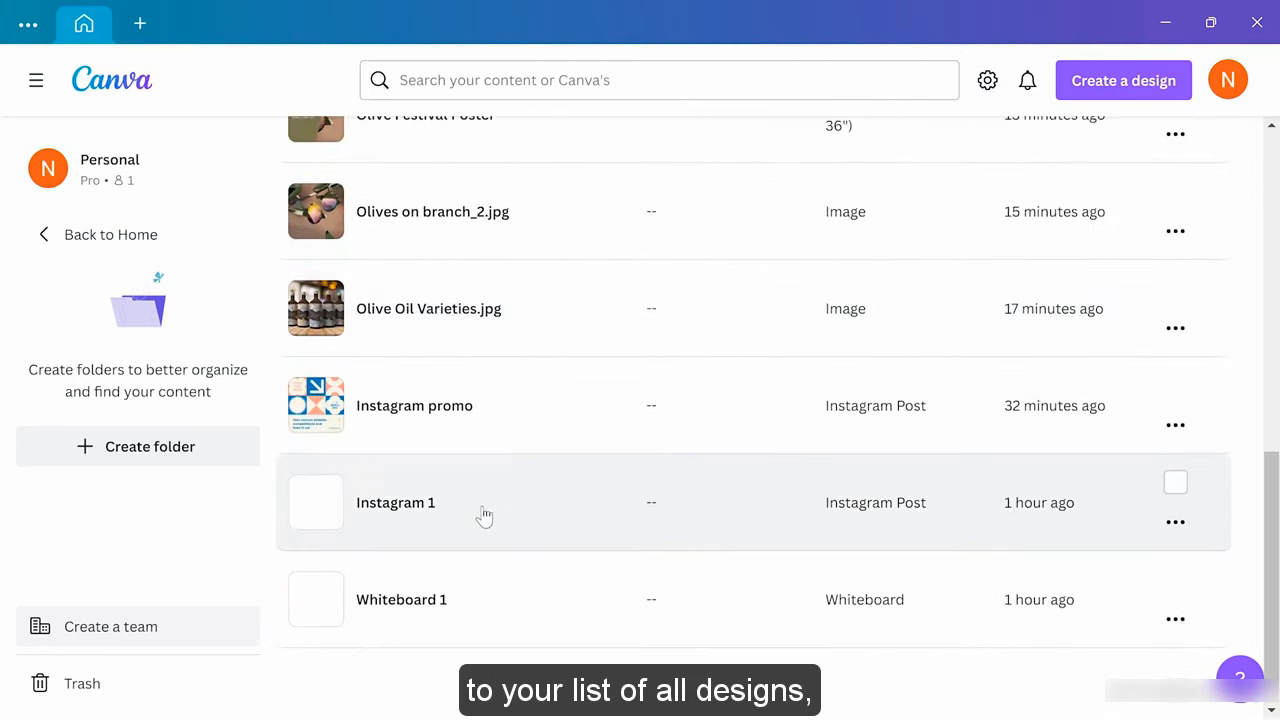
pyautogui.scroll(8, 481, 516)
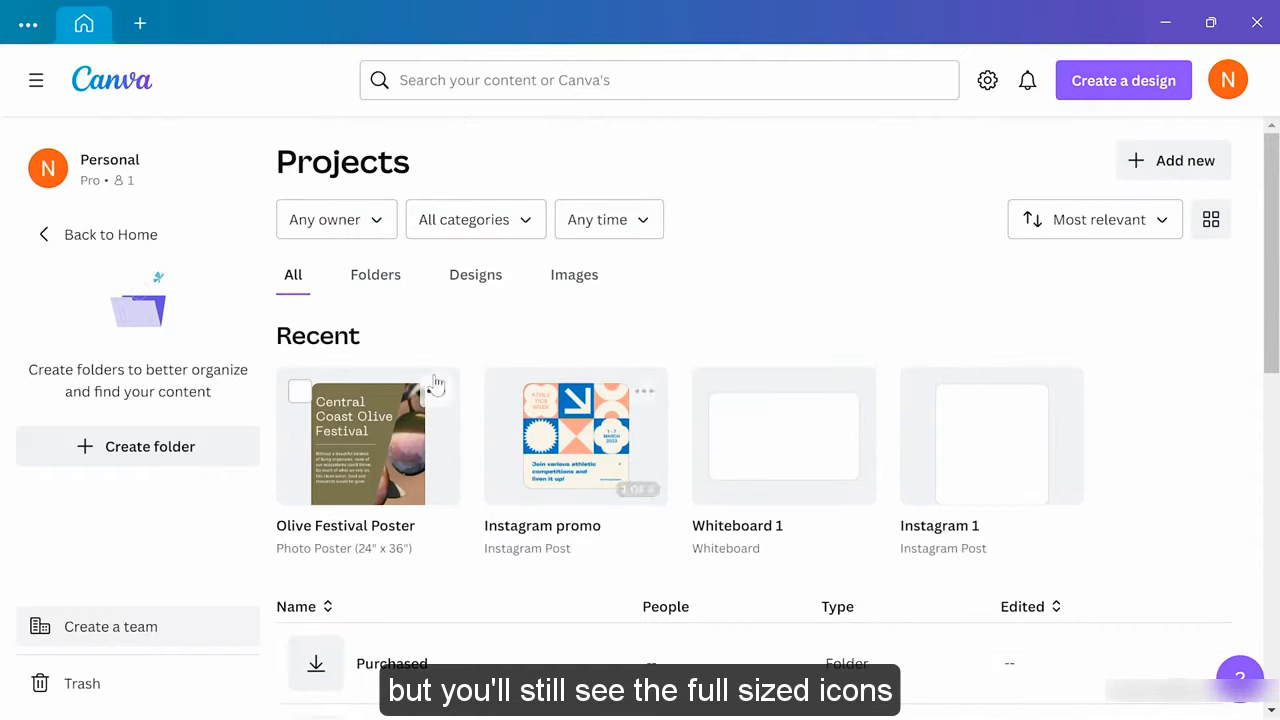
pyautogui.click(1210, 219)
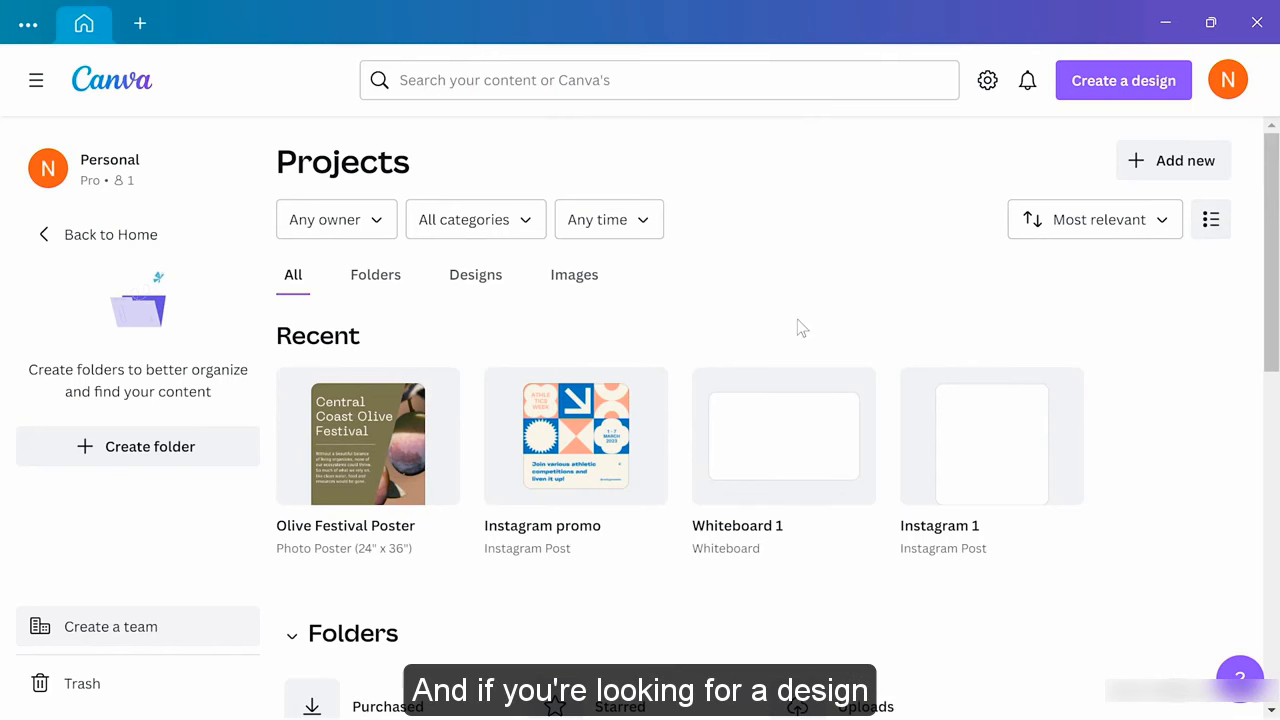
pyautogui.click(643, 226)
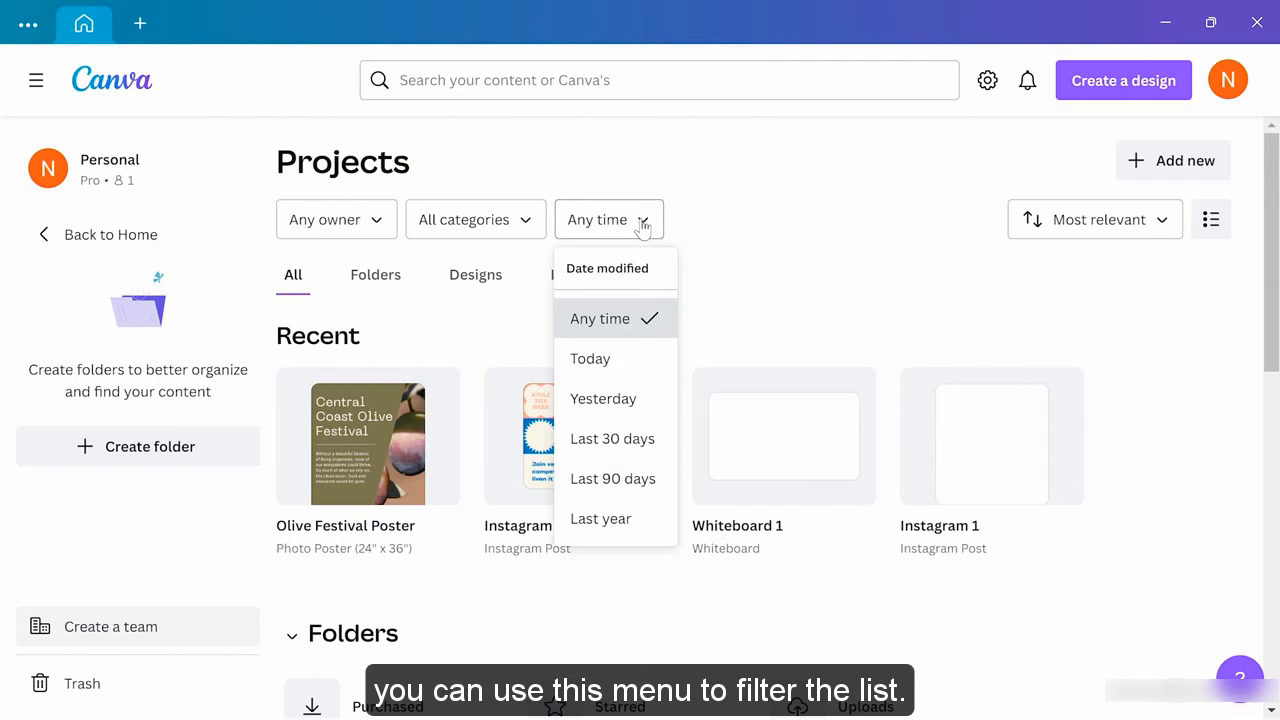
pyautogui.click(865, 229)
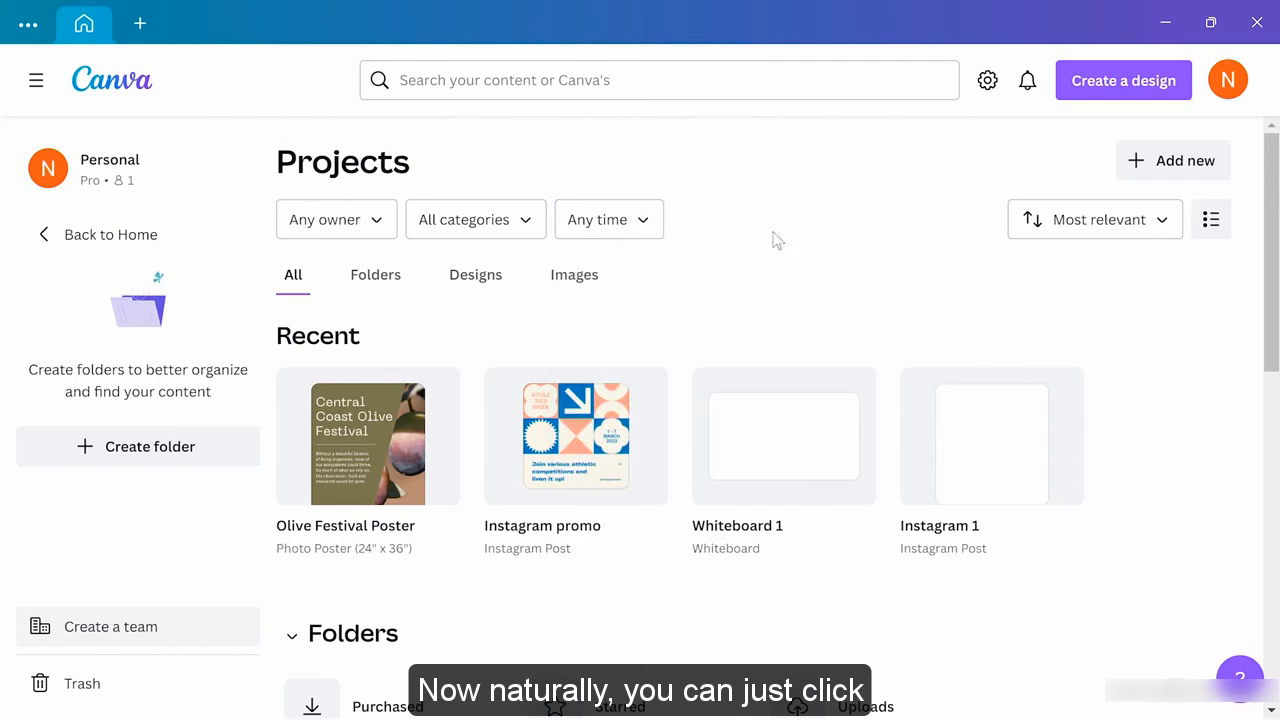
pyautogui.click(376, 433)
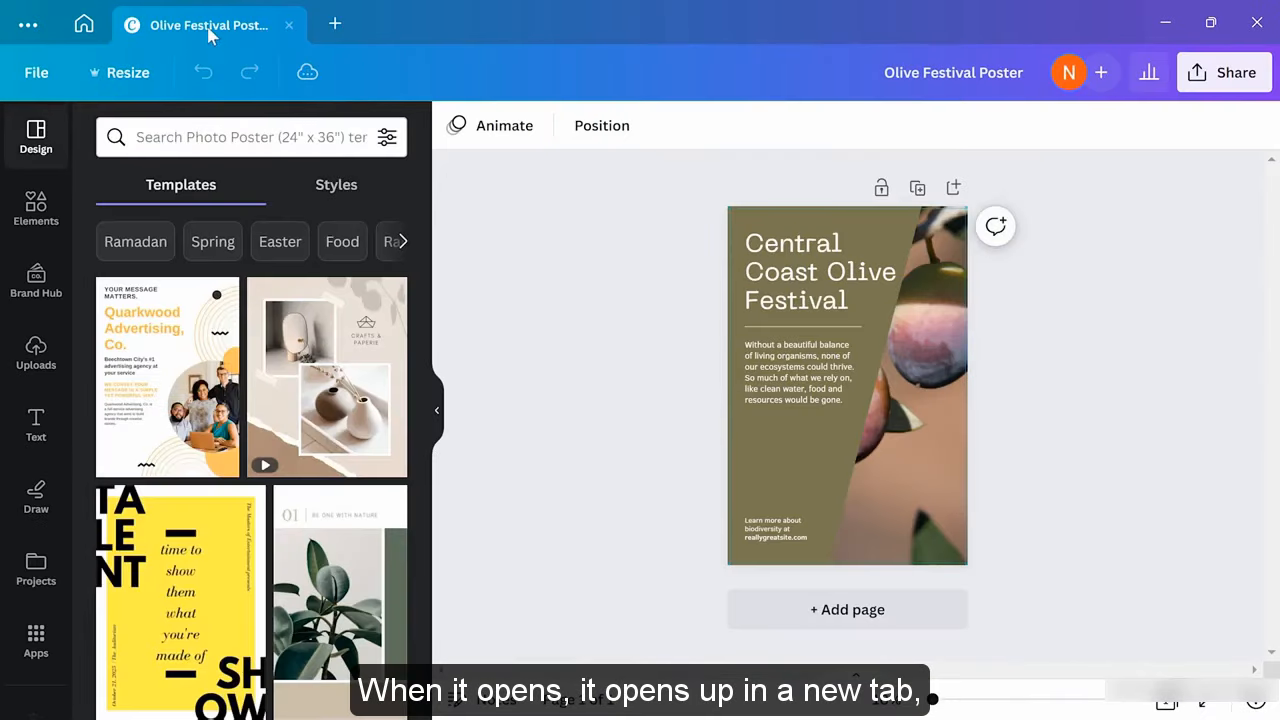
pyautogui.click(289, 25)
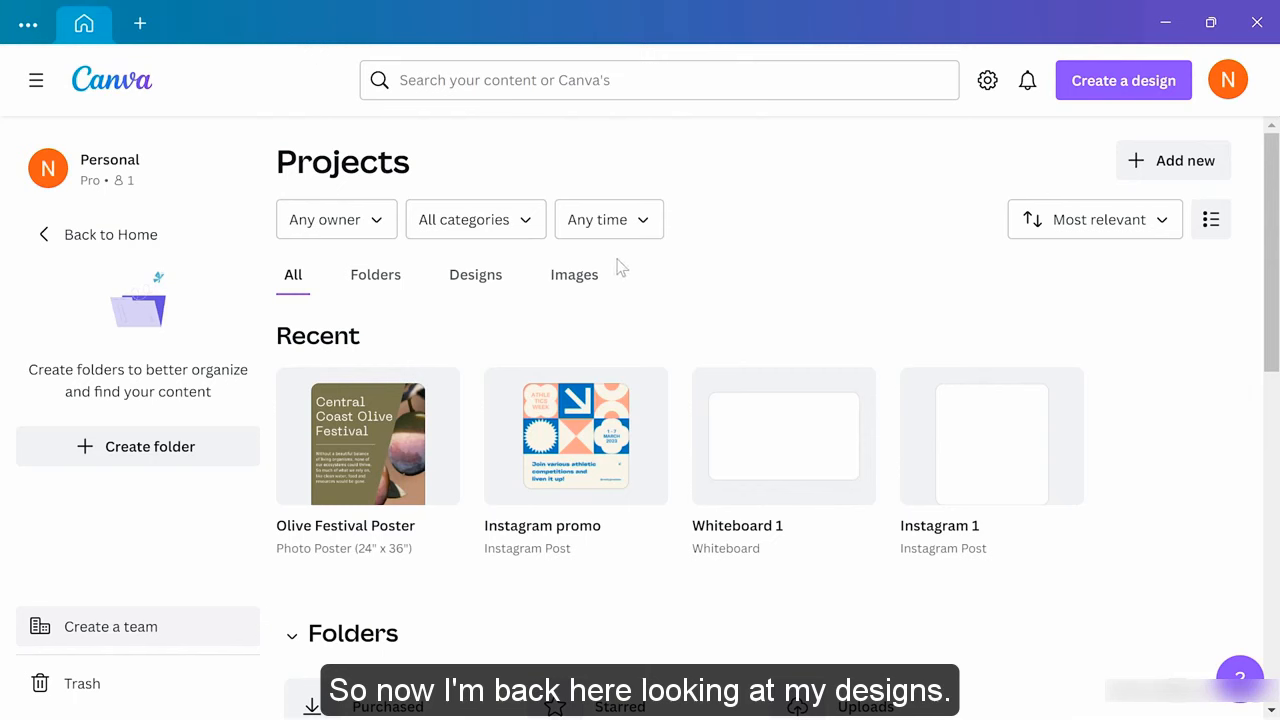
# Send the Instagram 1 design to the trash from its options menu
pyautogui.moveTo(958, 436)
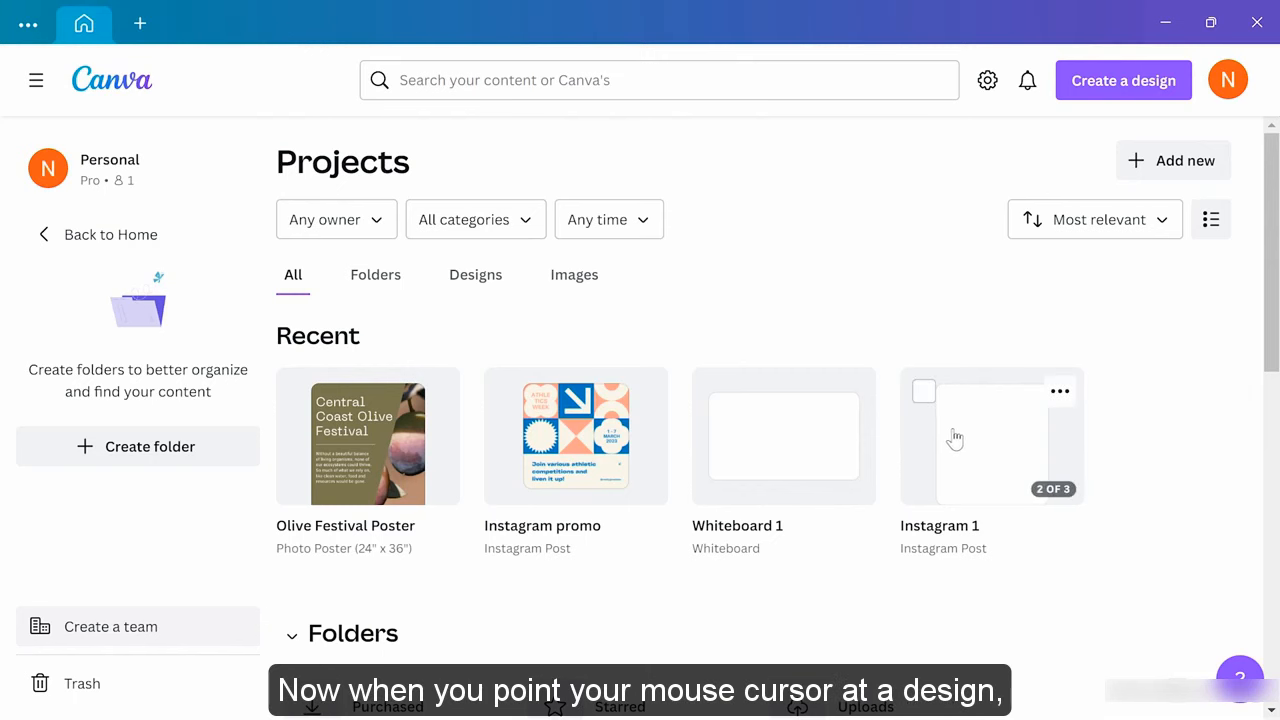
pyautogui.click(1059, 393)
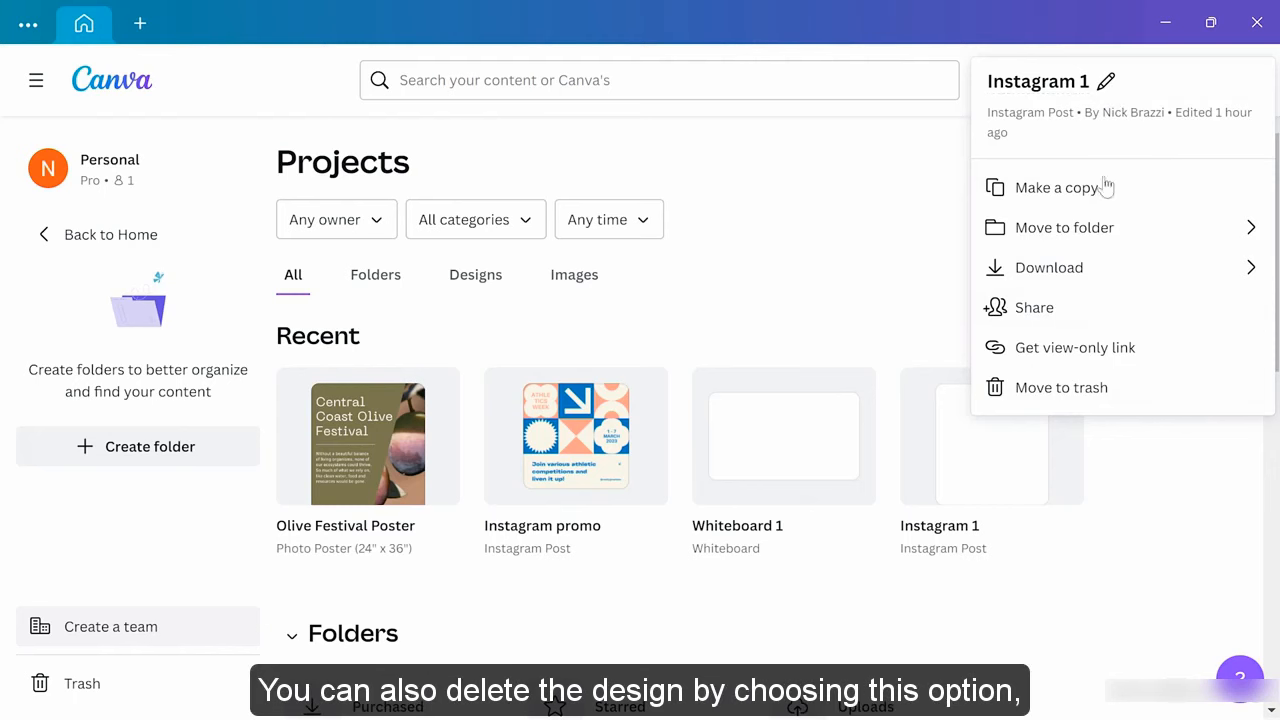
pyautogui.click(1100, 400)
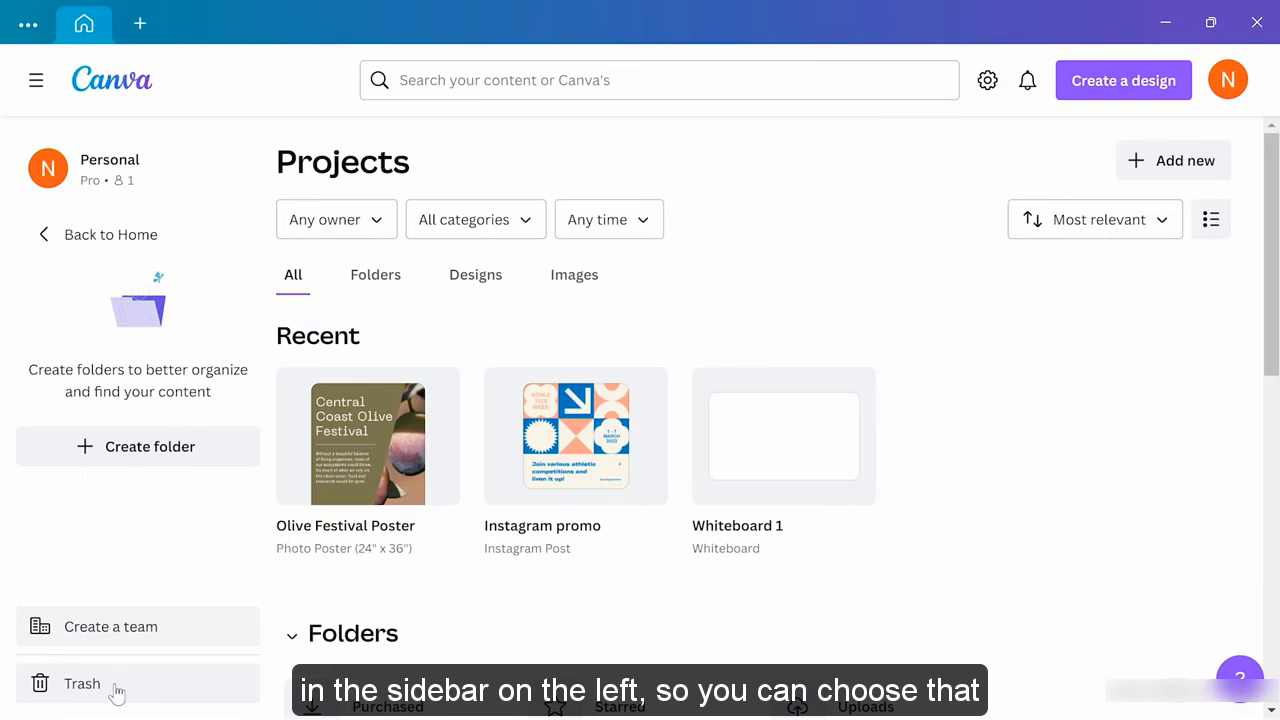
# Permanently delete Instagram 1 from Trash, confirming the deletion
pyautogui.click(112, 688)
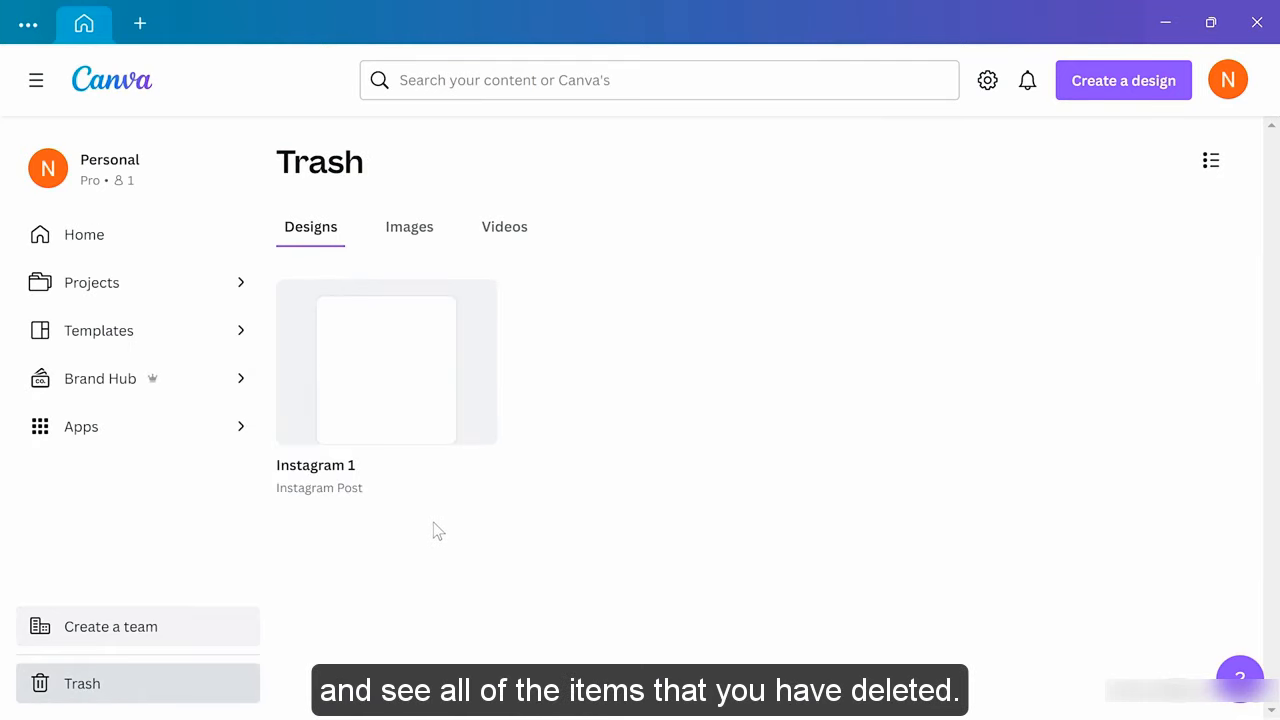
pyautogui.moveTo(409, 360)
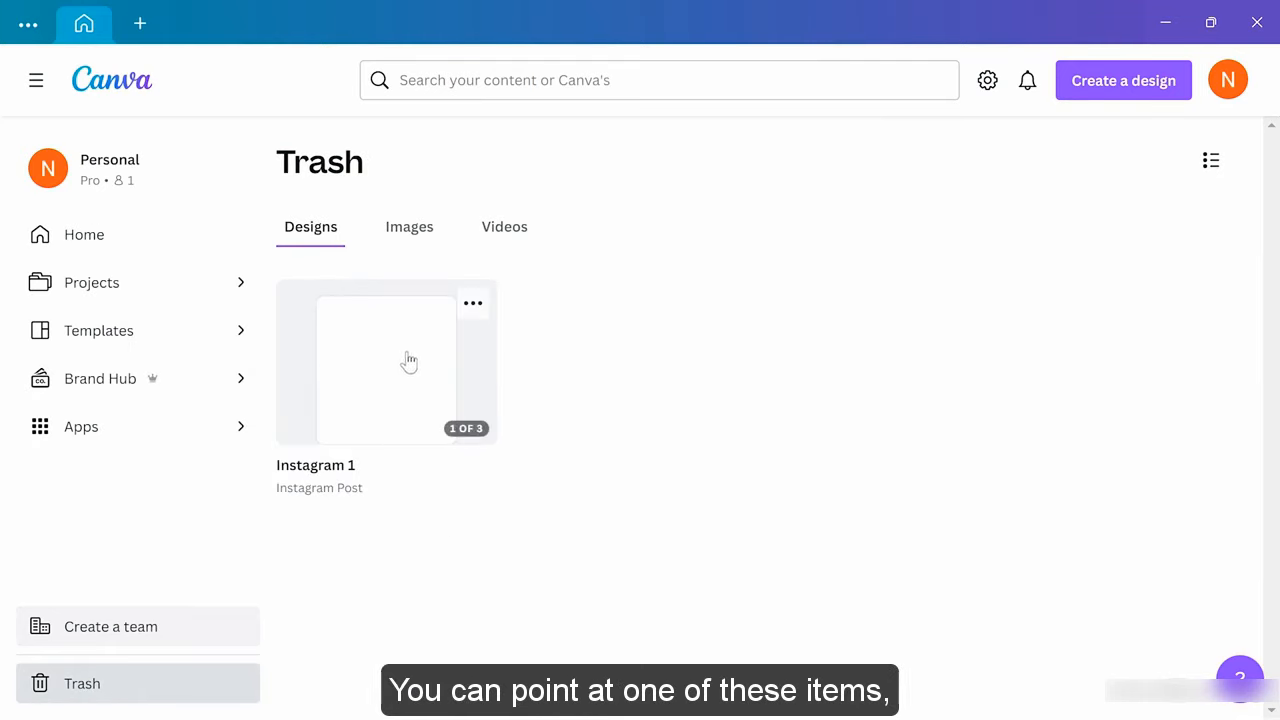
pyautogui.click(473, 305)
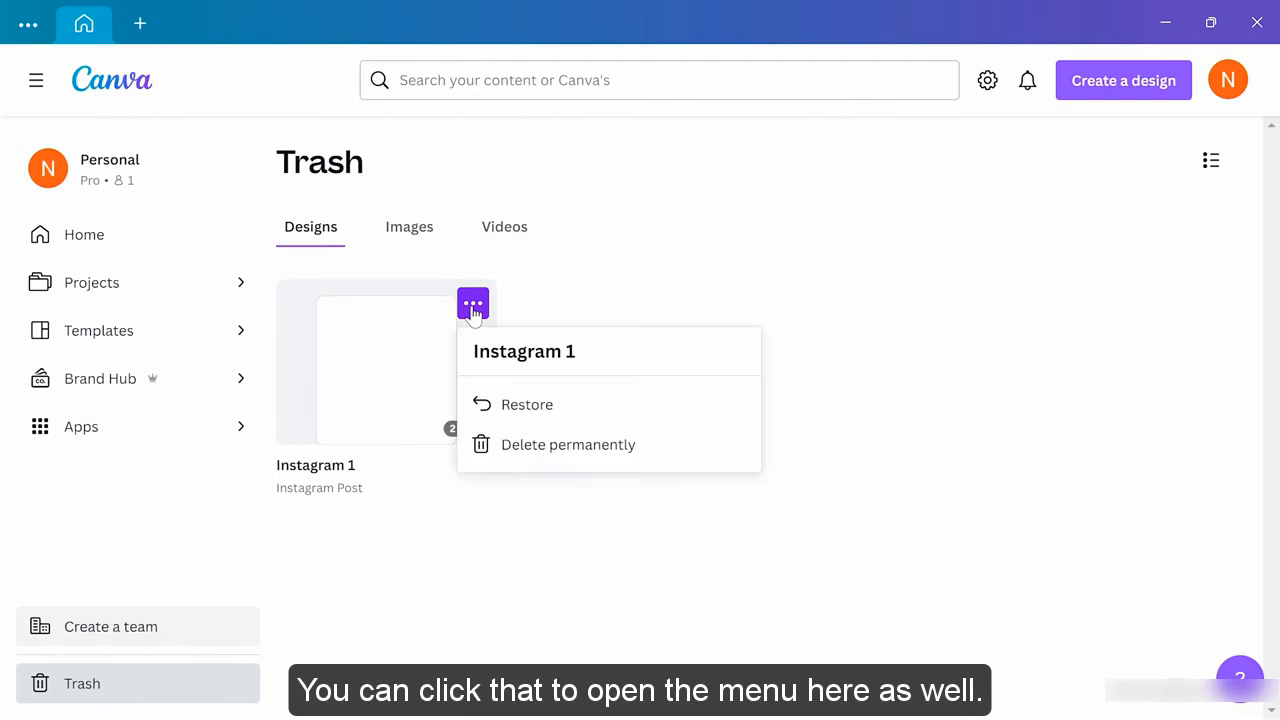
pyautogui.click(612, 452)
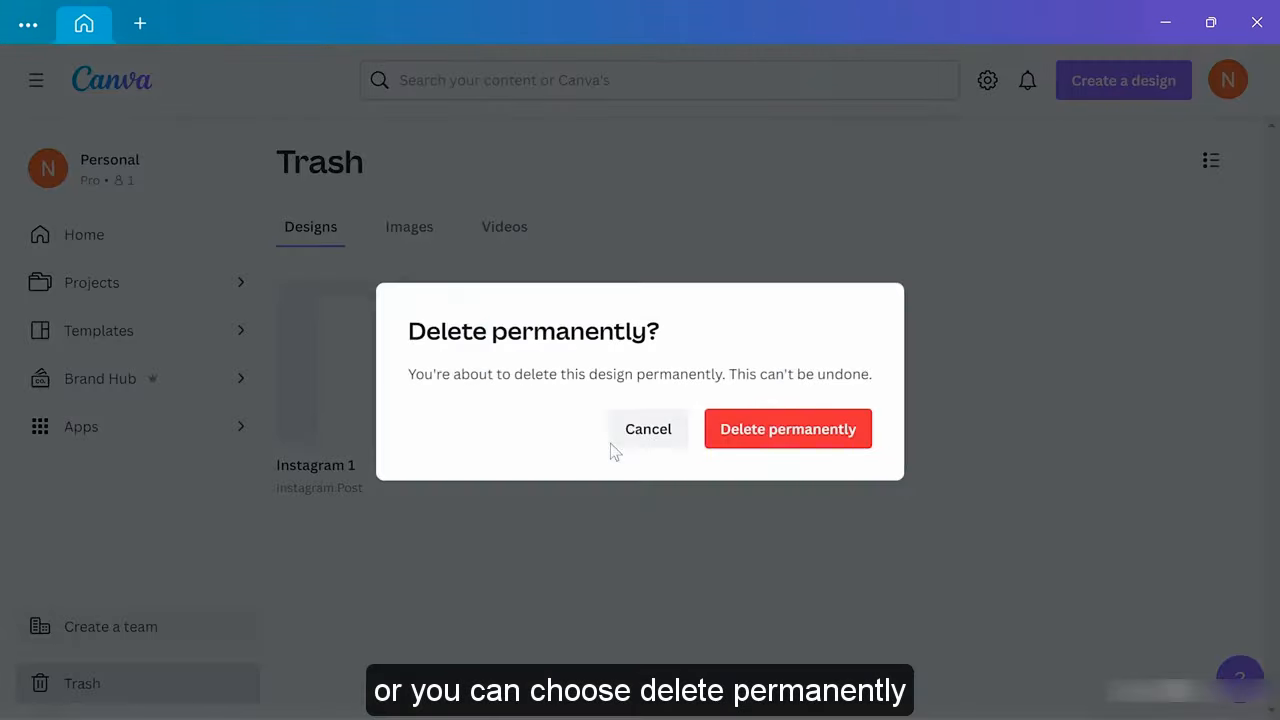
pyautogui.click(763, 451)
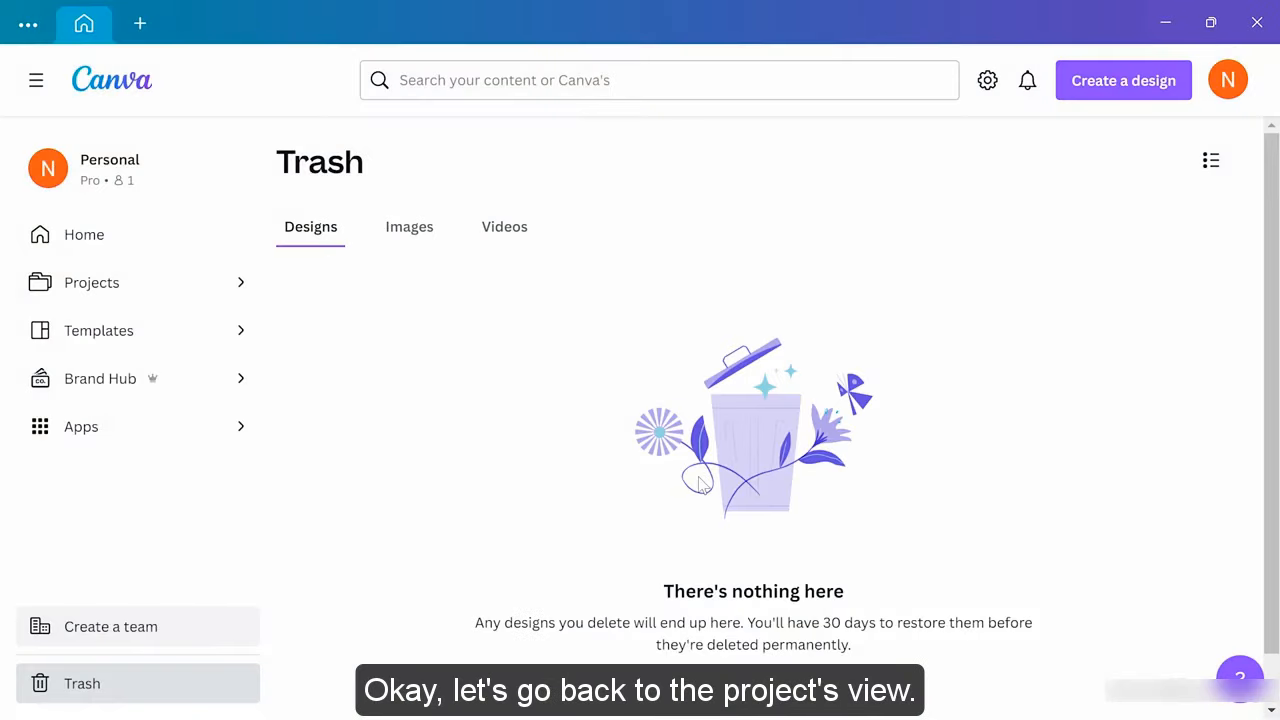
# Move the Instagram promo design into a newly created 'Social projects' folder
pyautogui.click(135, 284)
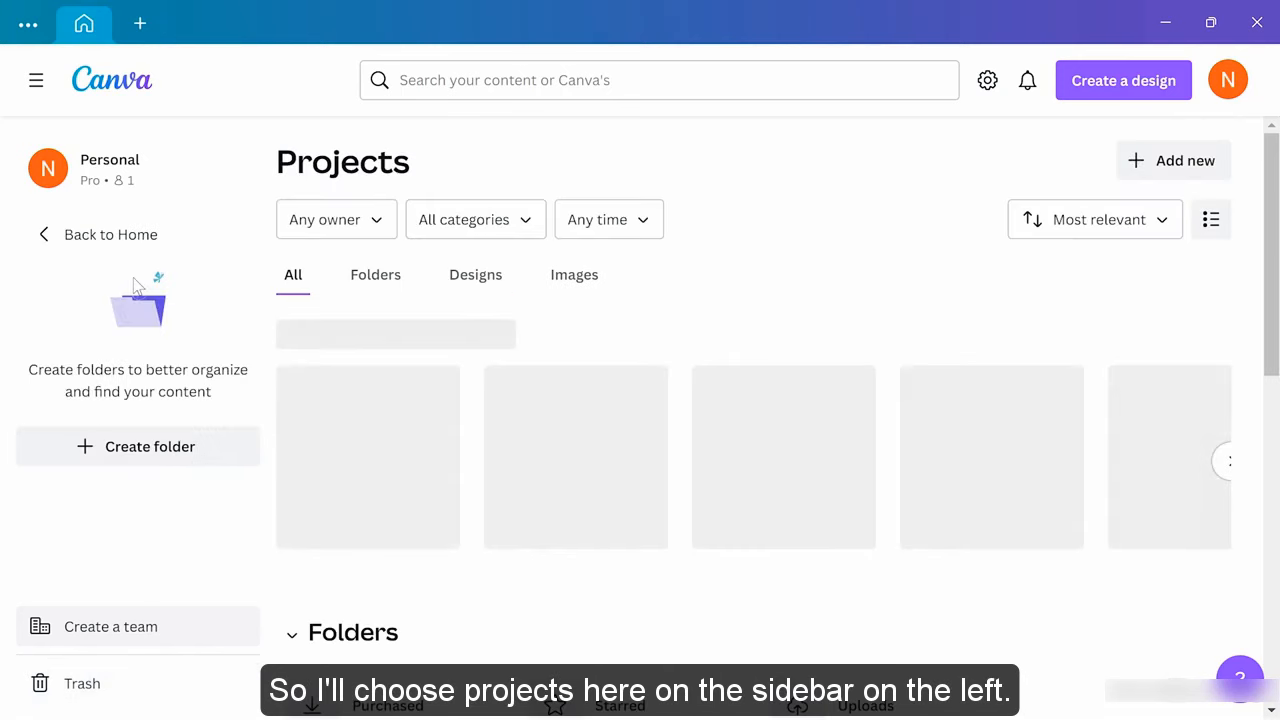
pyautogui.moveTo(410, 400)
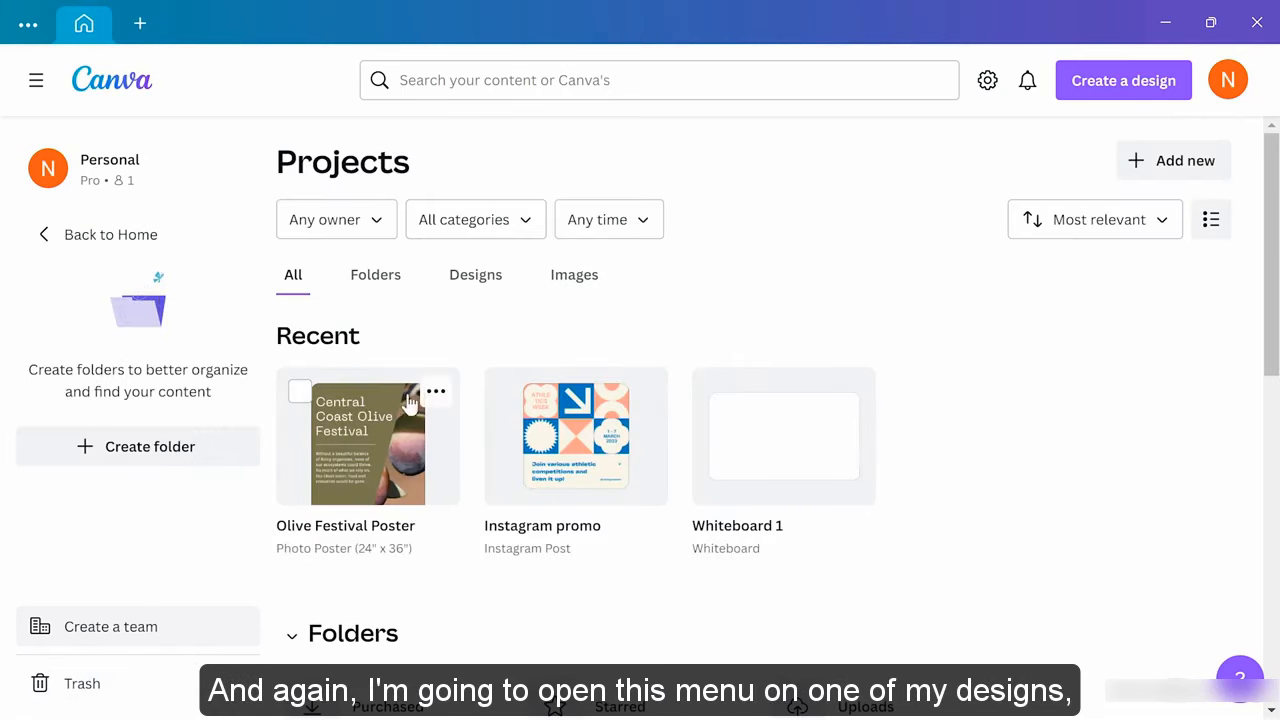
pyautogui.click(645, 395)
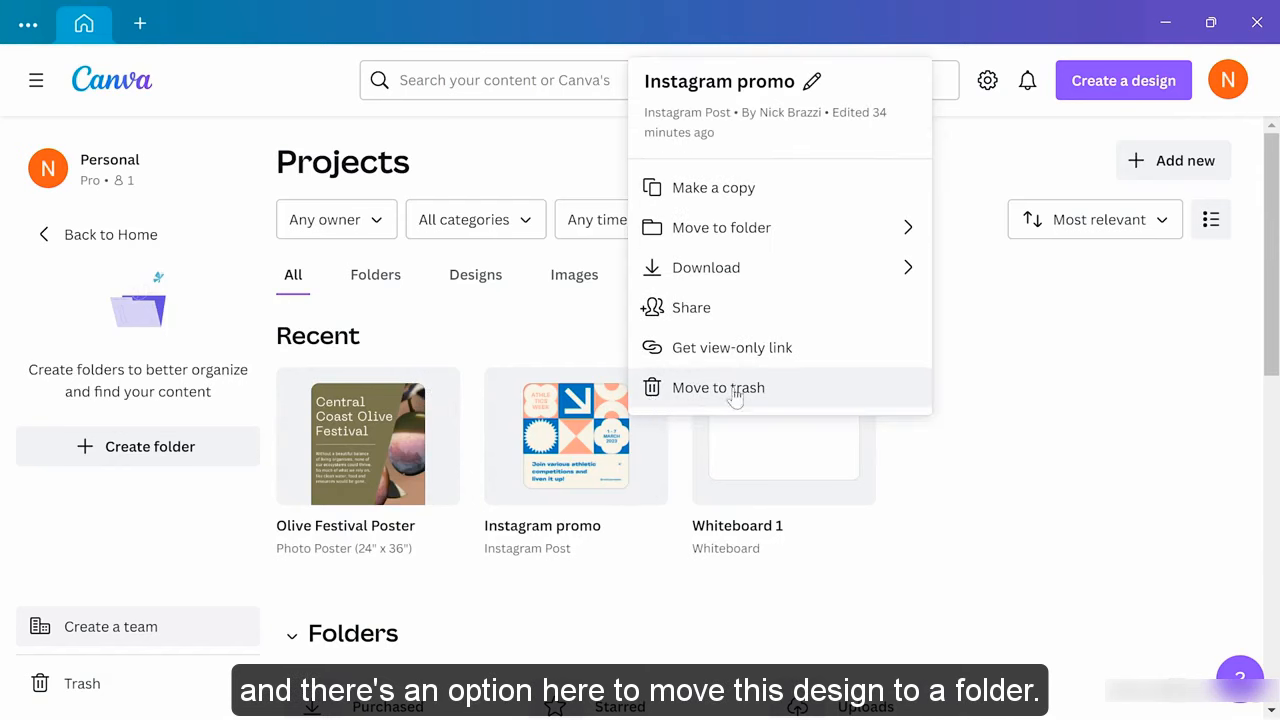
pyautogui.click(820, 230)
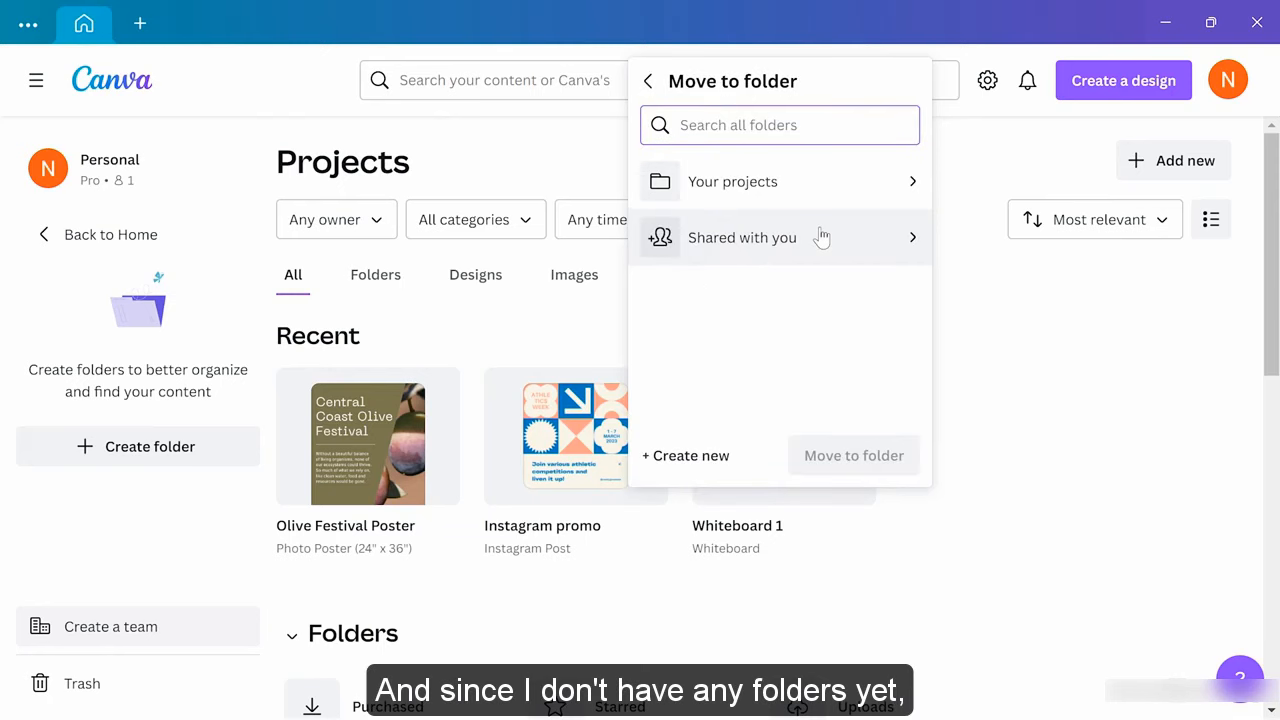
pyautogui.click(680, 456)
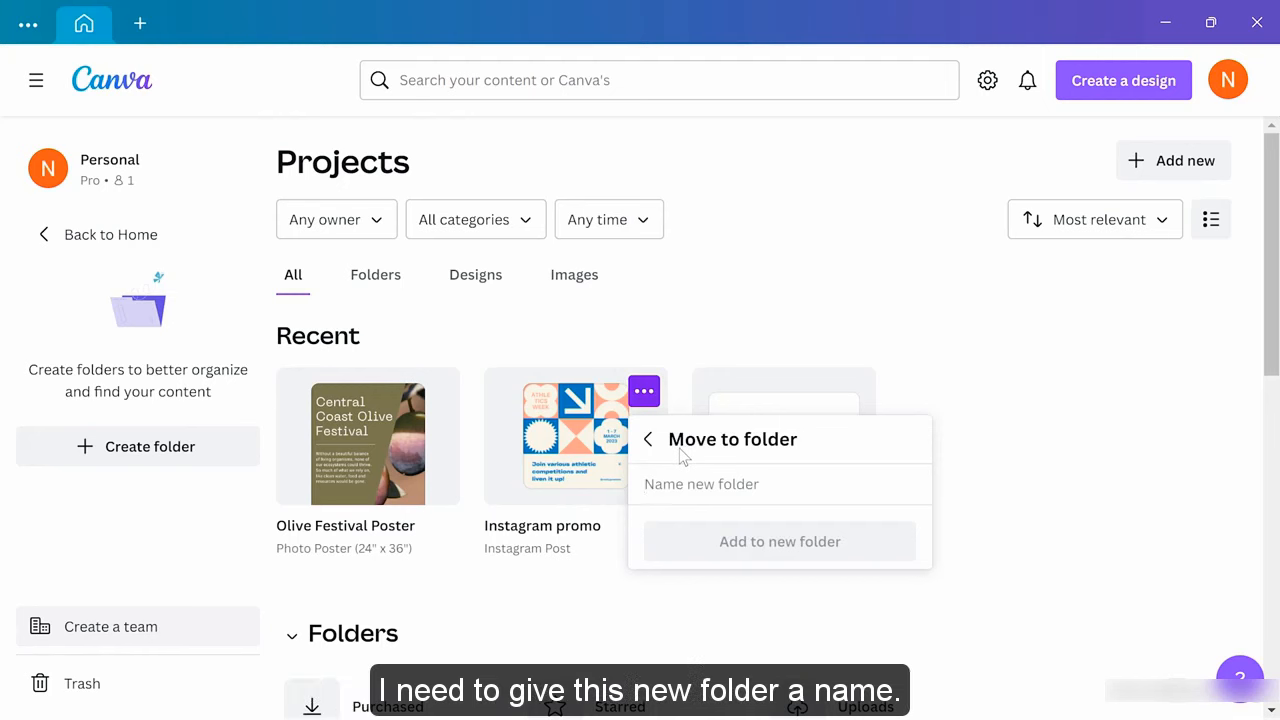
pyautogui.write('So')
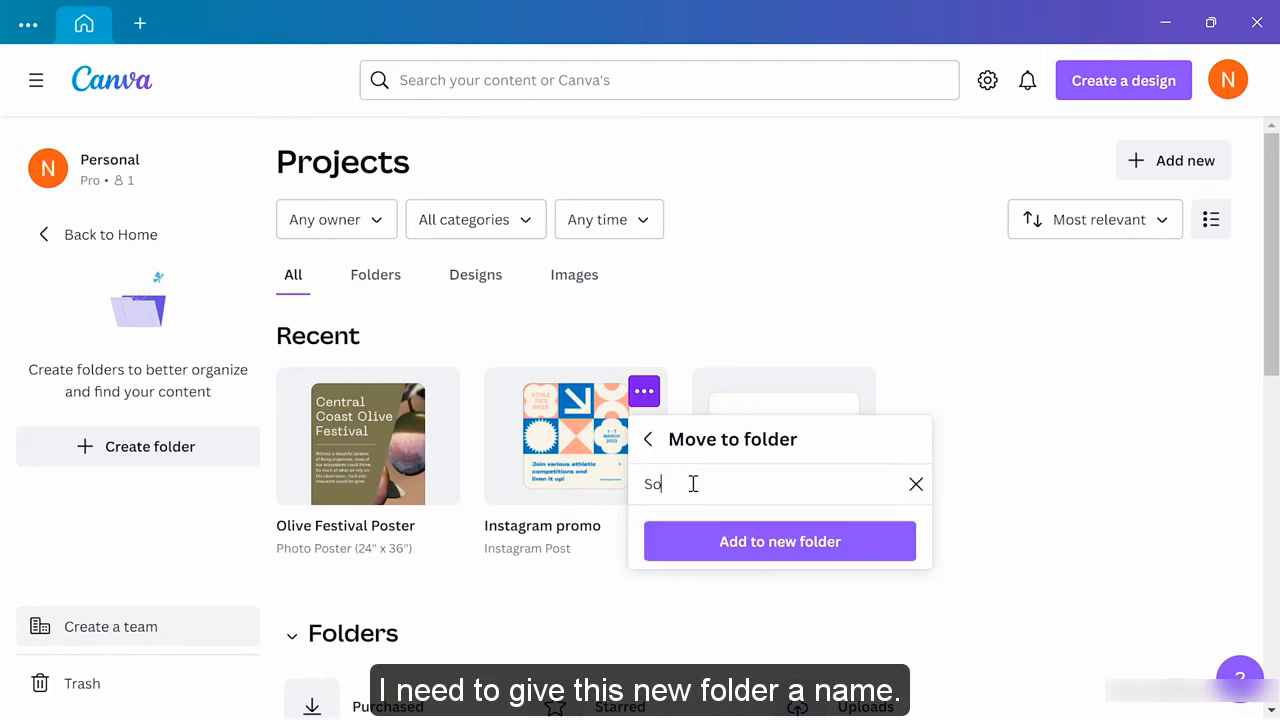
pyautogui.write('cial projects')
pyautogui.click(731, 540)
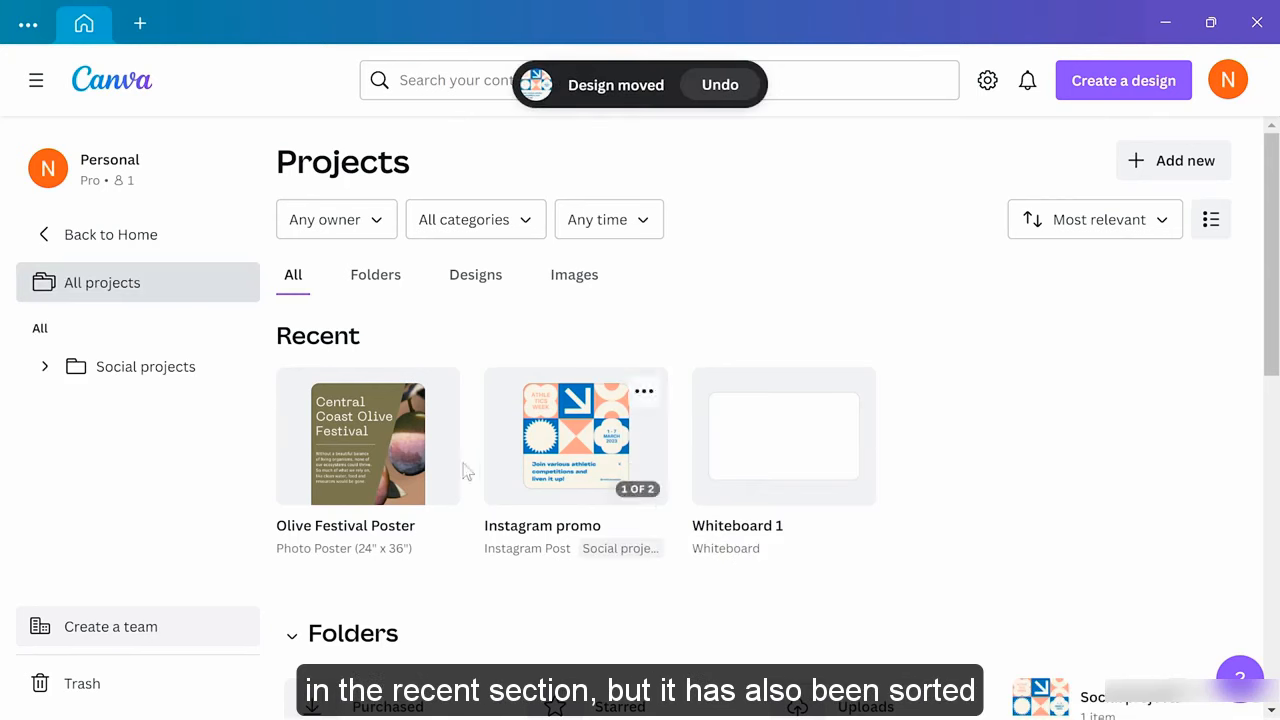
pyautogui.scroll(-2, 727, 487)
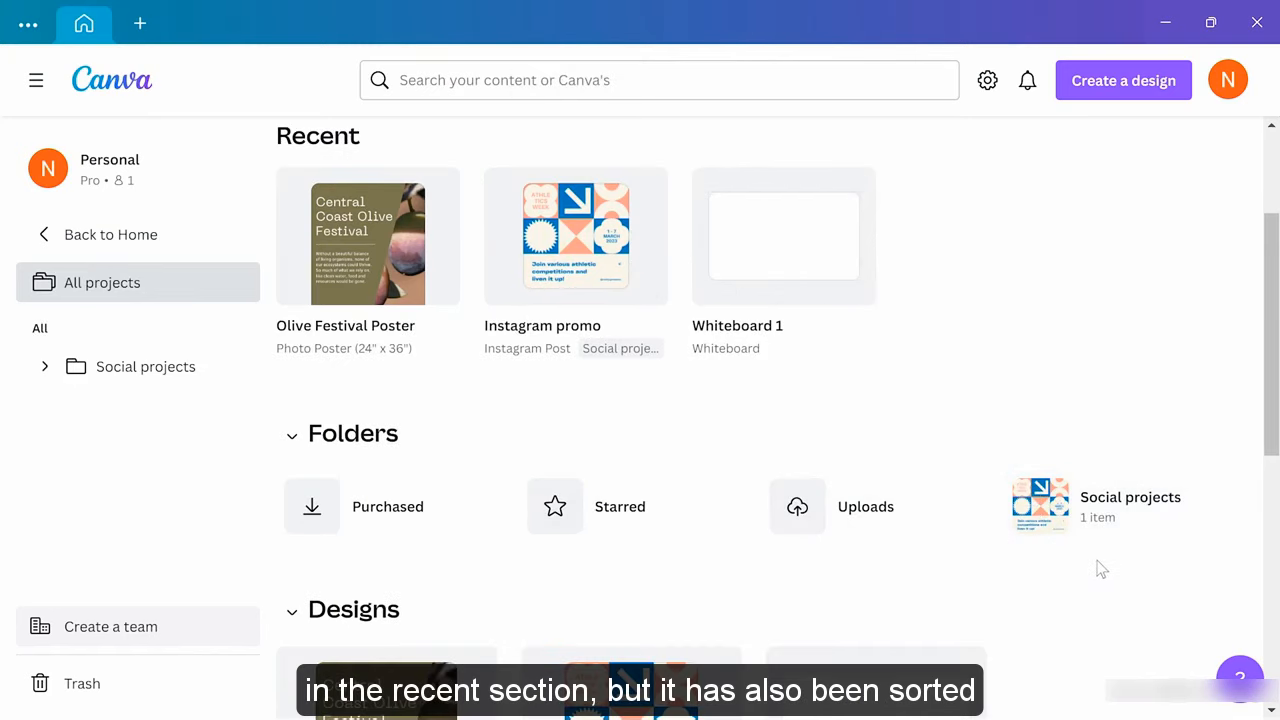
pyautogui.scroll(2, 1060, 450)
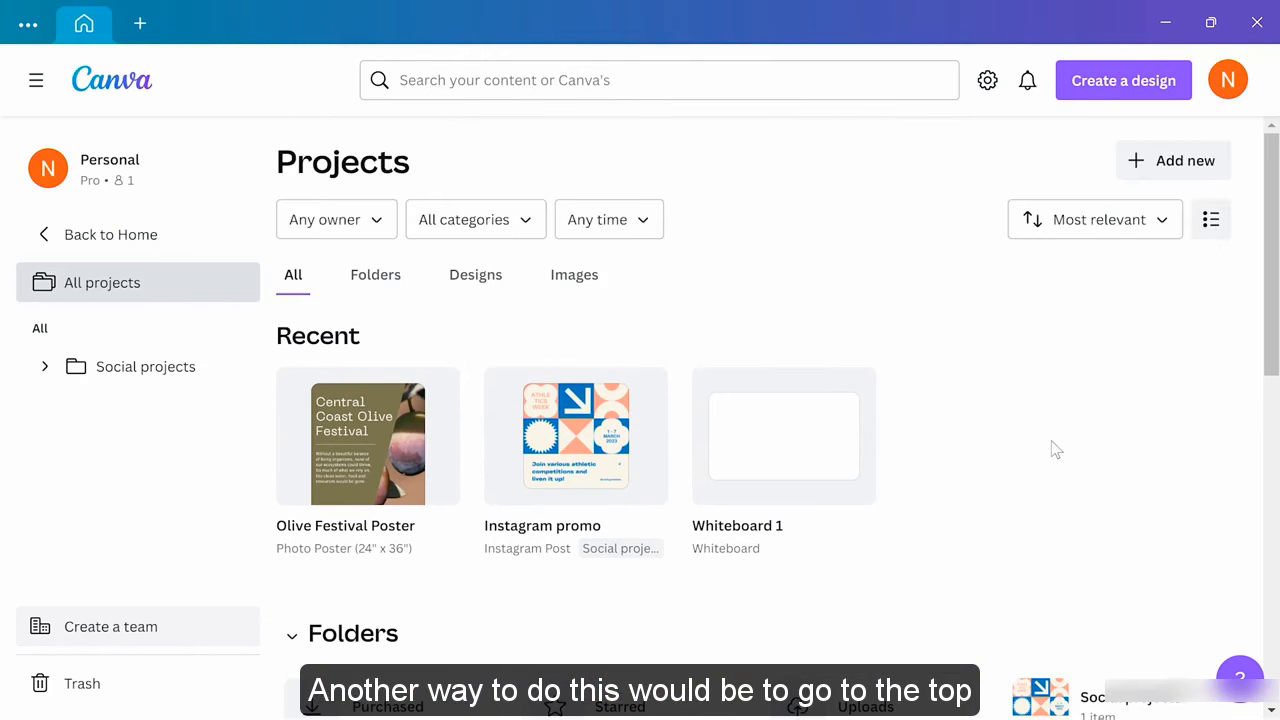
# Add a new empty folder named 'Marketing' via Add new > Folder
pyautogui.click(1160, 172)
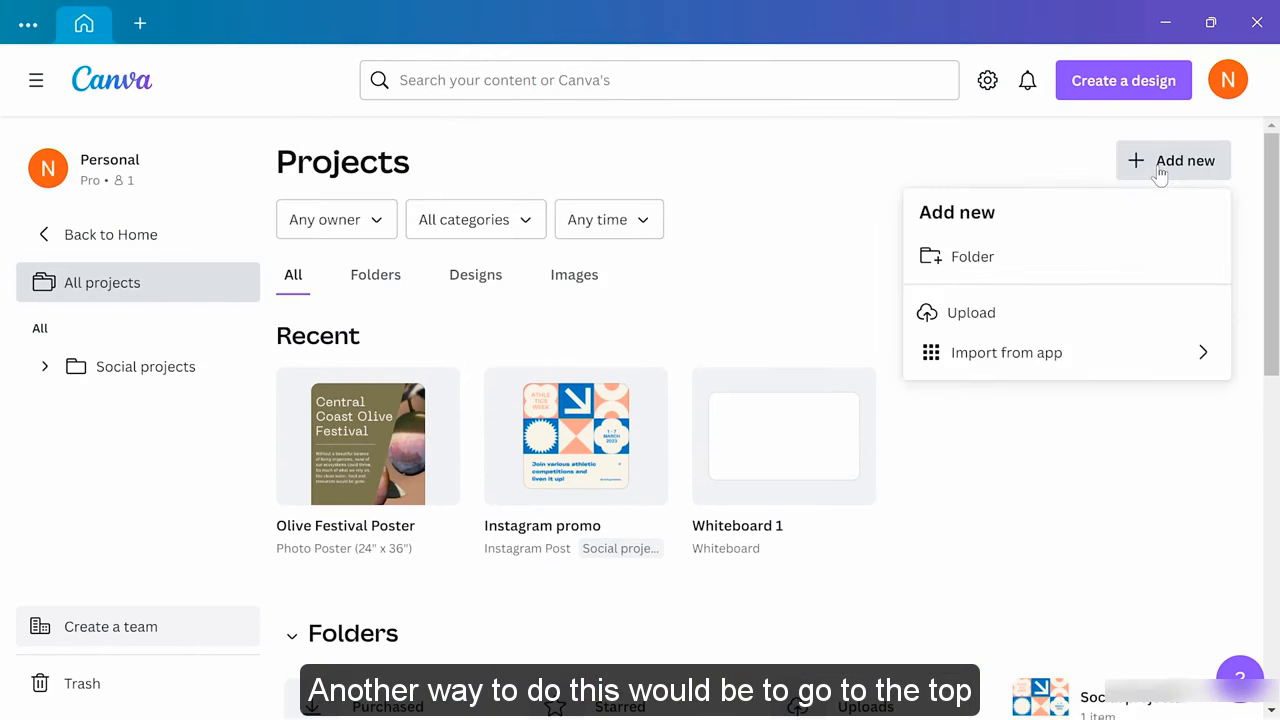
pyautogui.click(1032, 259)
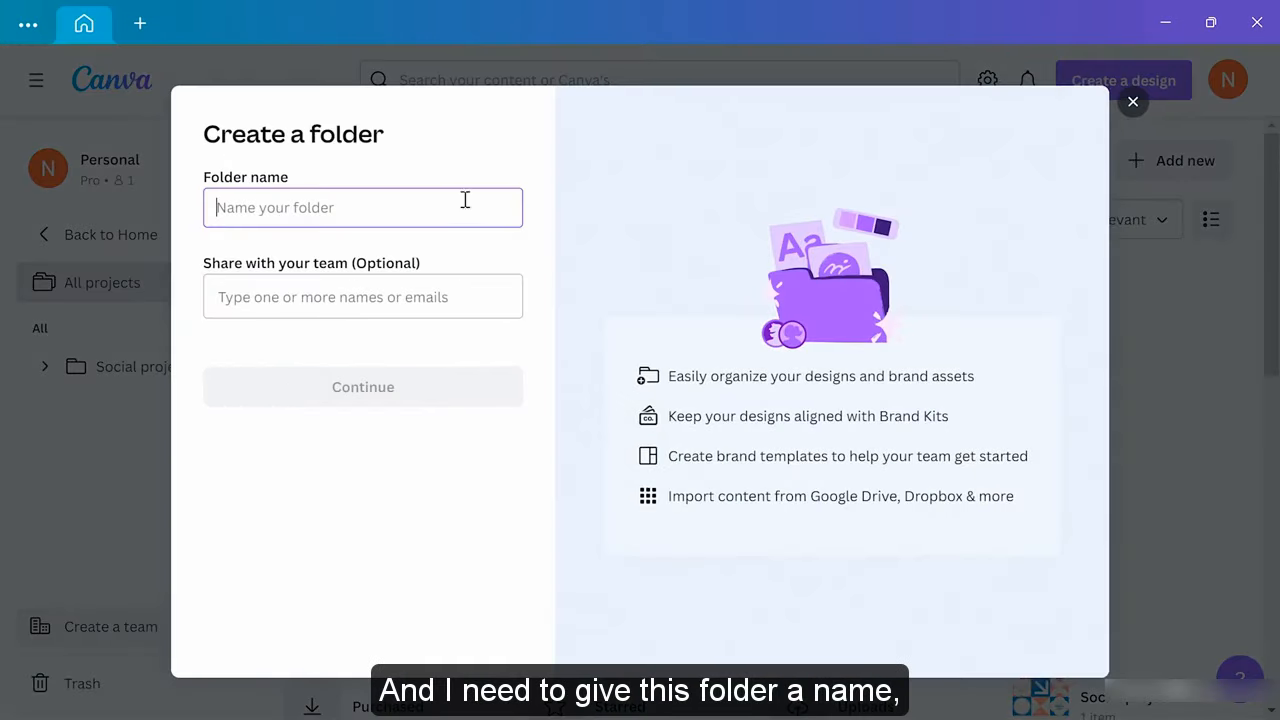
pyautogui.write('Marketing')
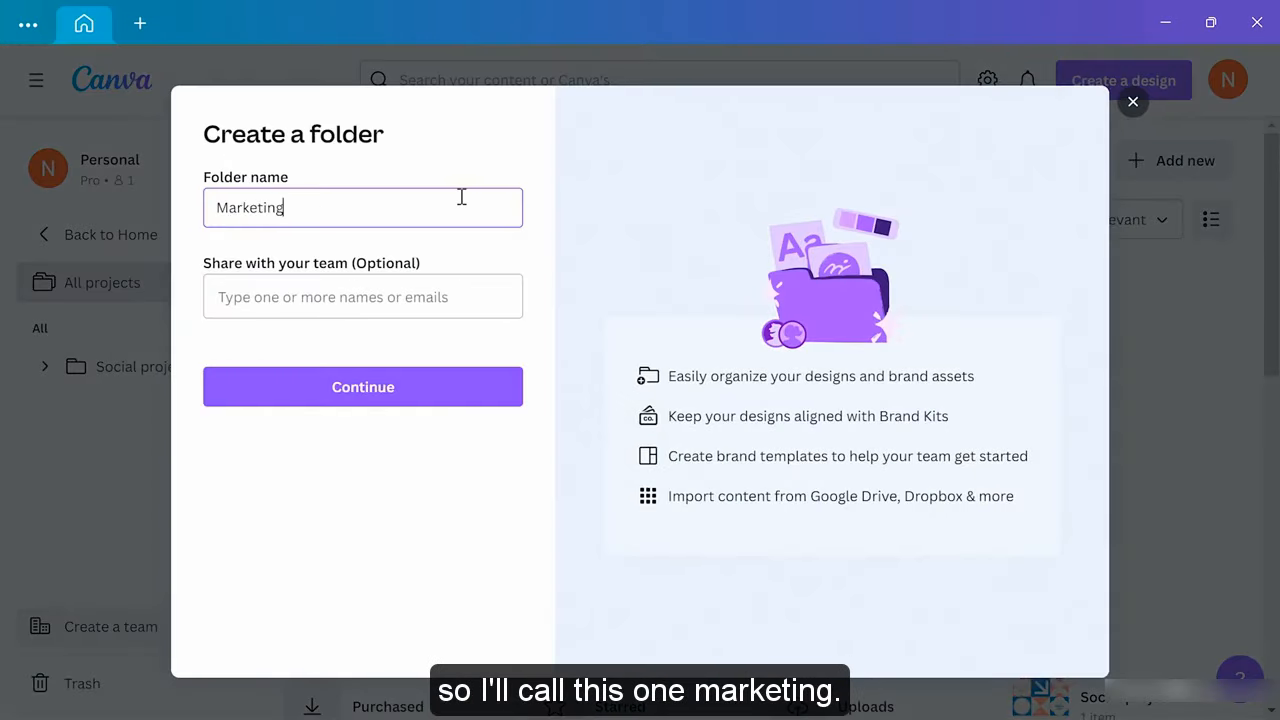
pyautogui.click(391, 397)
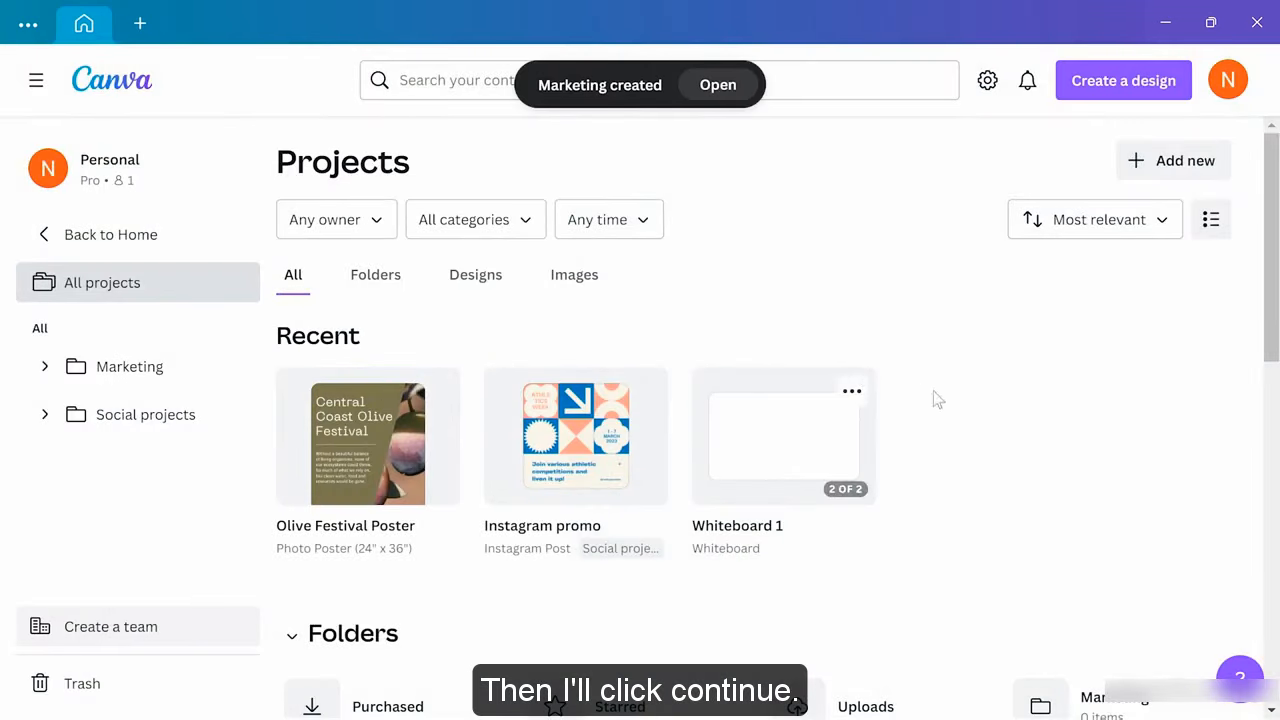
pyautogui.scroll(-3, 985, 400)
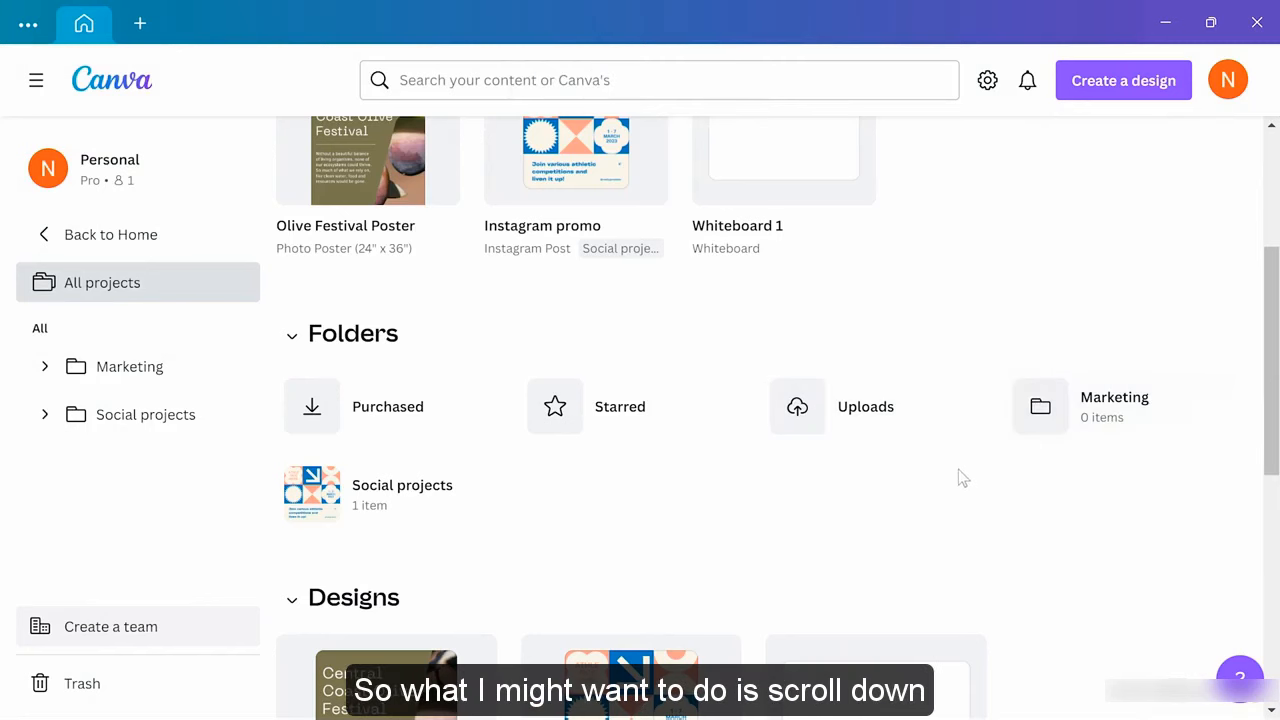
pyautogui.scroll(-1, 952, 480)
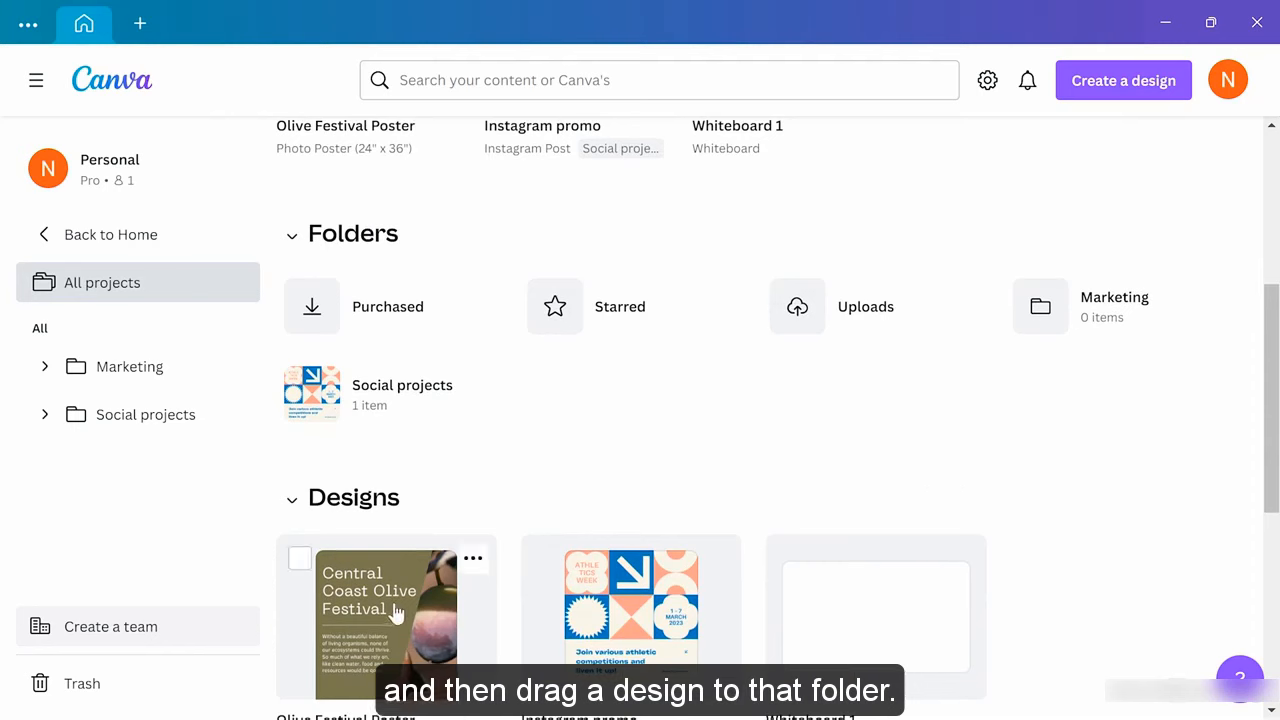
# Drag the Olive Festival Poster onto the Marketing folder, then open that folder
pyautogui.moveTo(390, 612); pyautogui.dragTo(1063, 333)
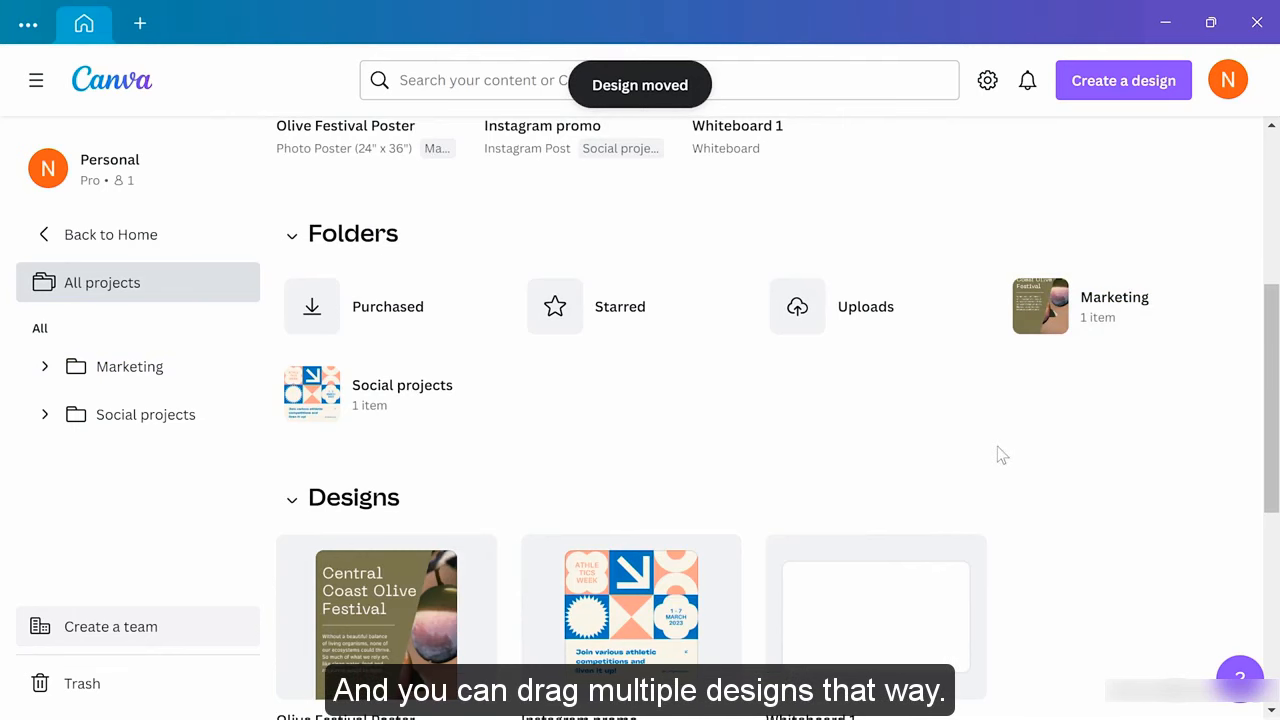
pyautogui.click(1088, 291)
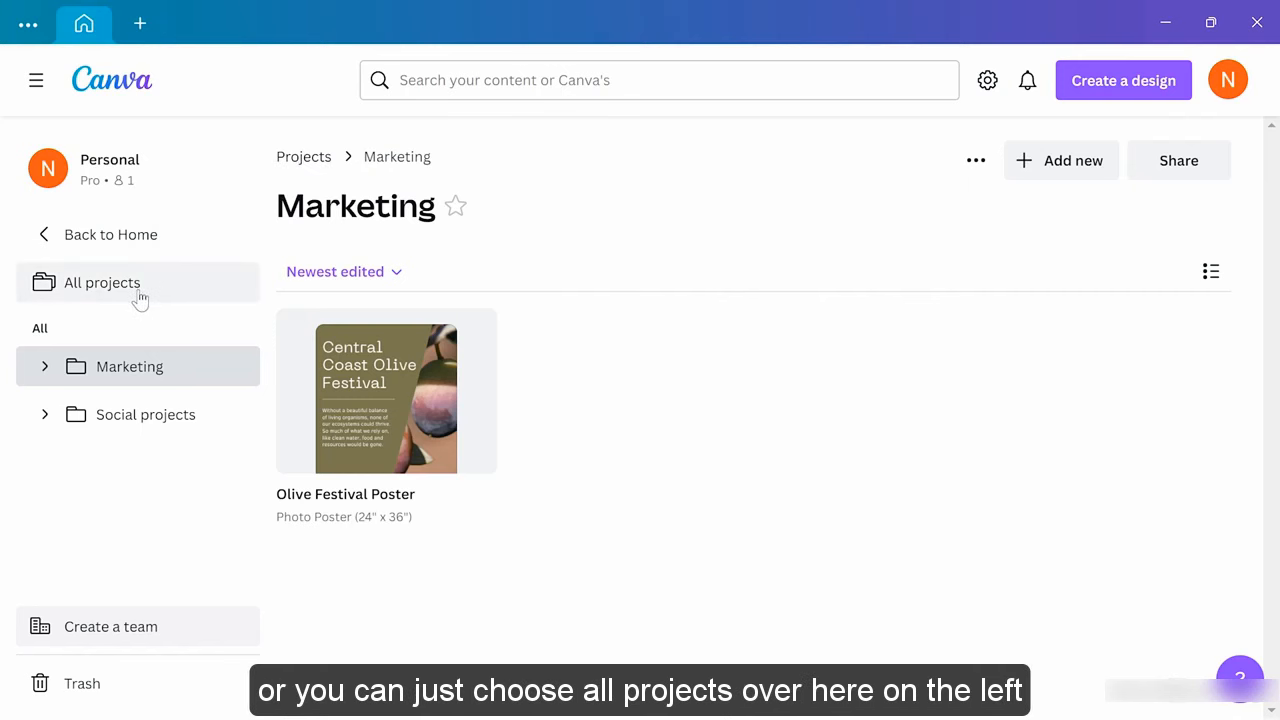
# Go back to All projects to reopen the Olive Festival Poster
pyautogui.click(99, 290)
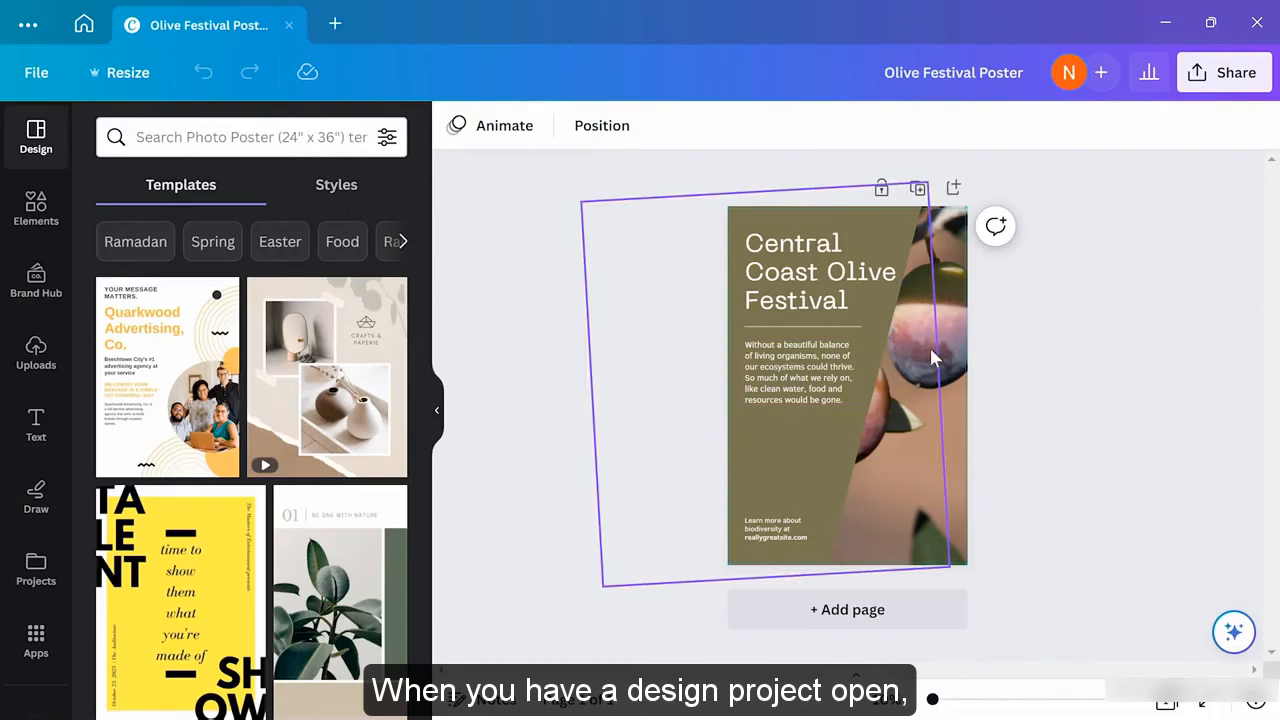
# Review the poster's Download settings with PNG kept as file type, then return to Share
pyautogui.click(1219, 80)
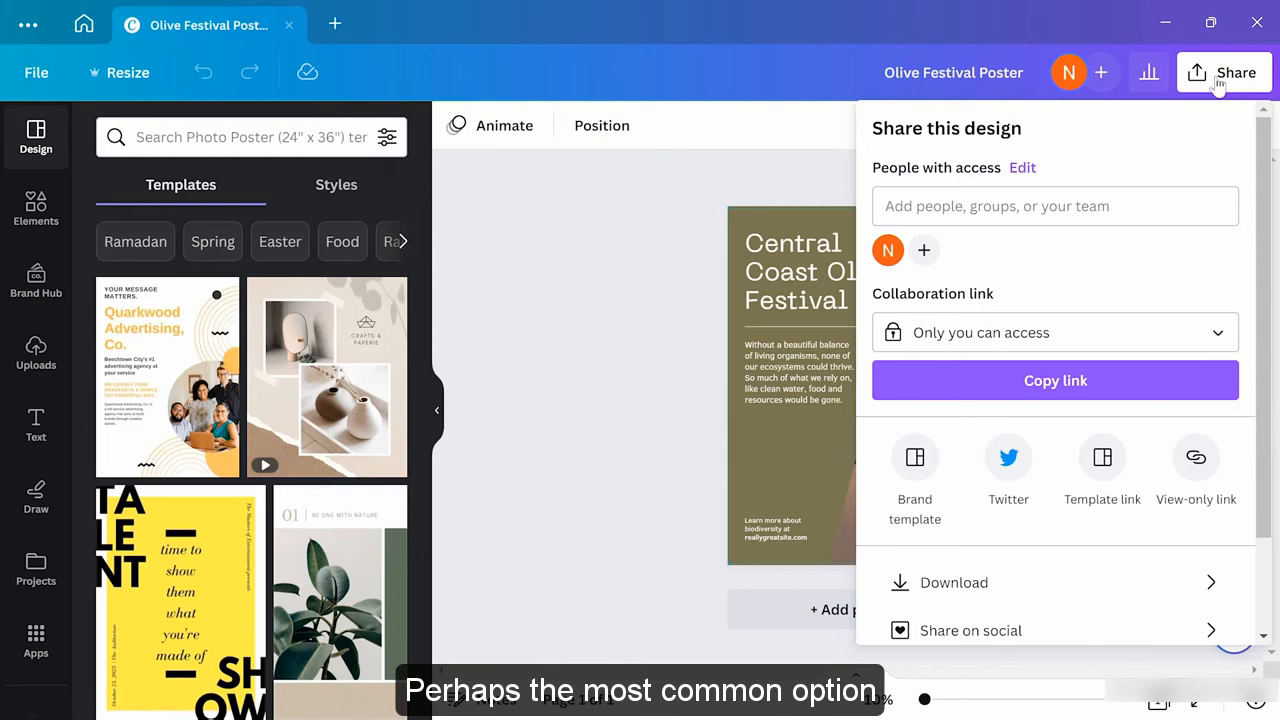
pyautogui.scroll(-2, 1080, 390)
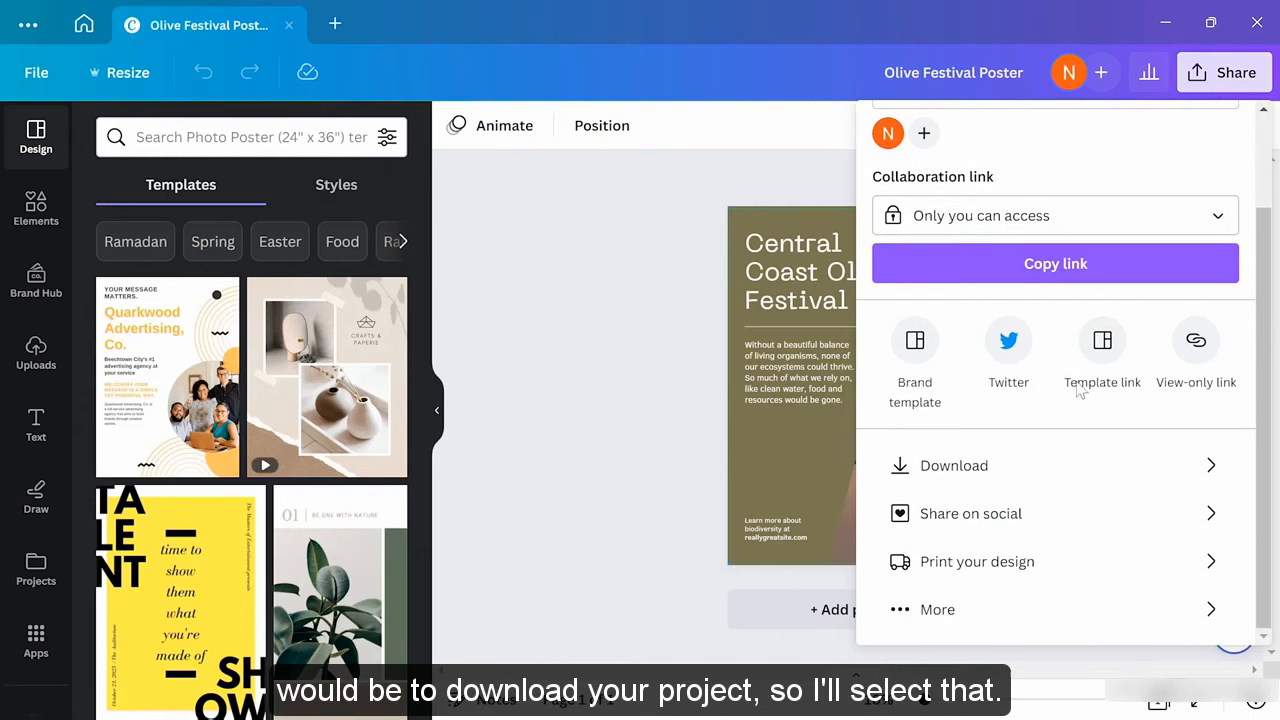
pyautogui.click(1045, 468)
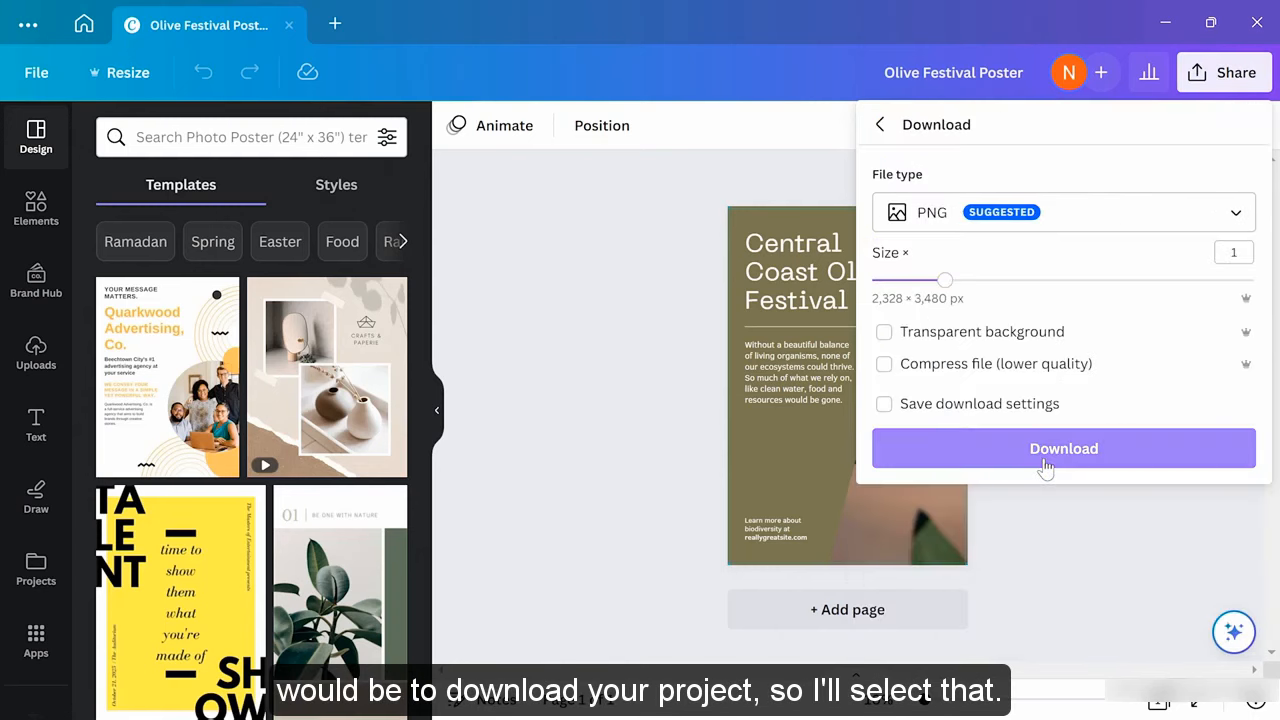
pyautogui.click(1097, 228)
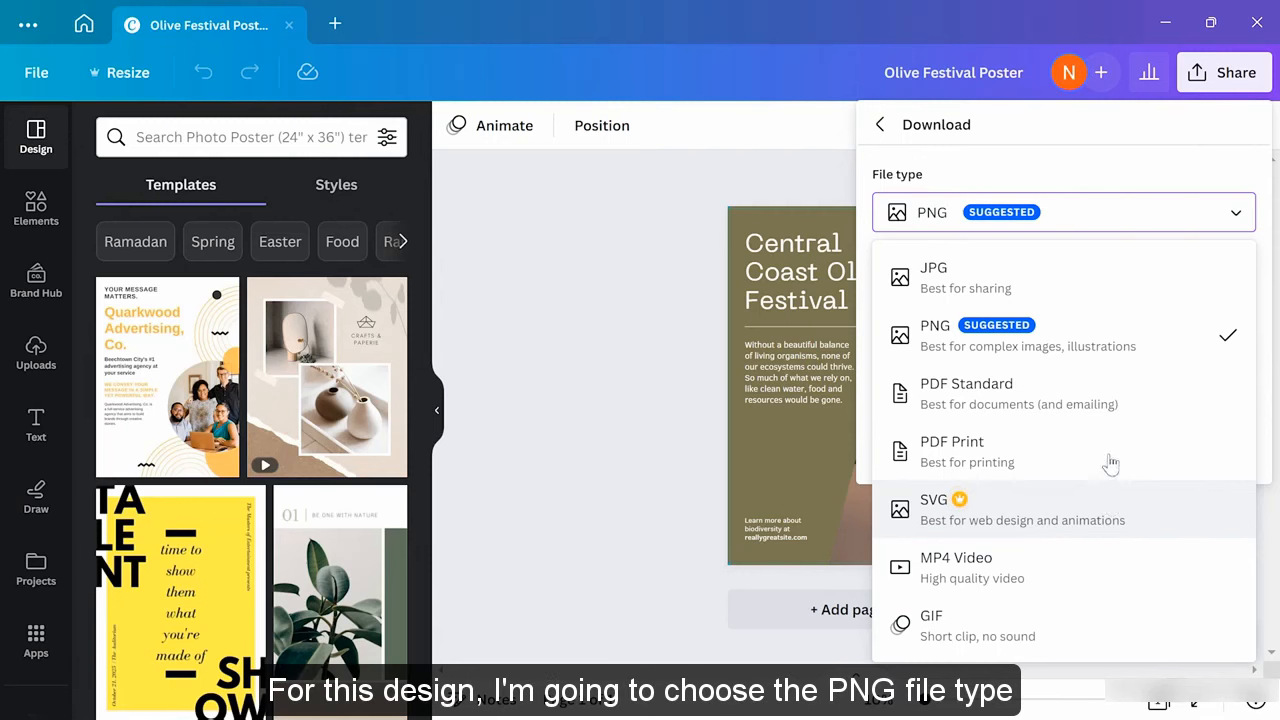
pyautogui.click(1088, 341)
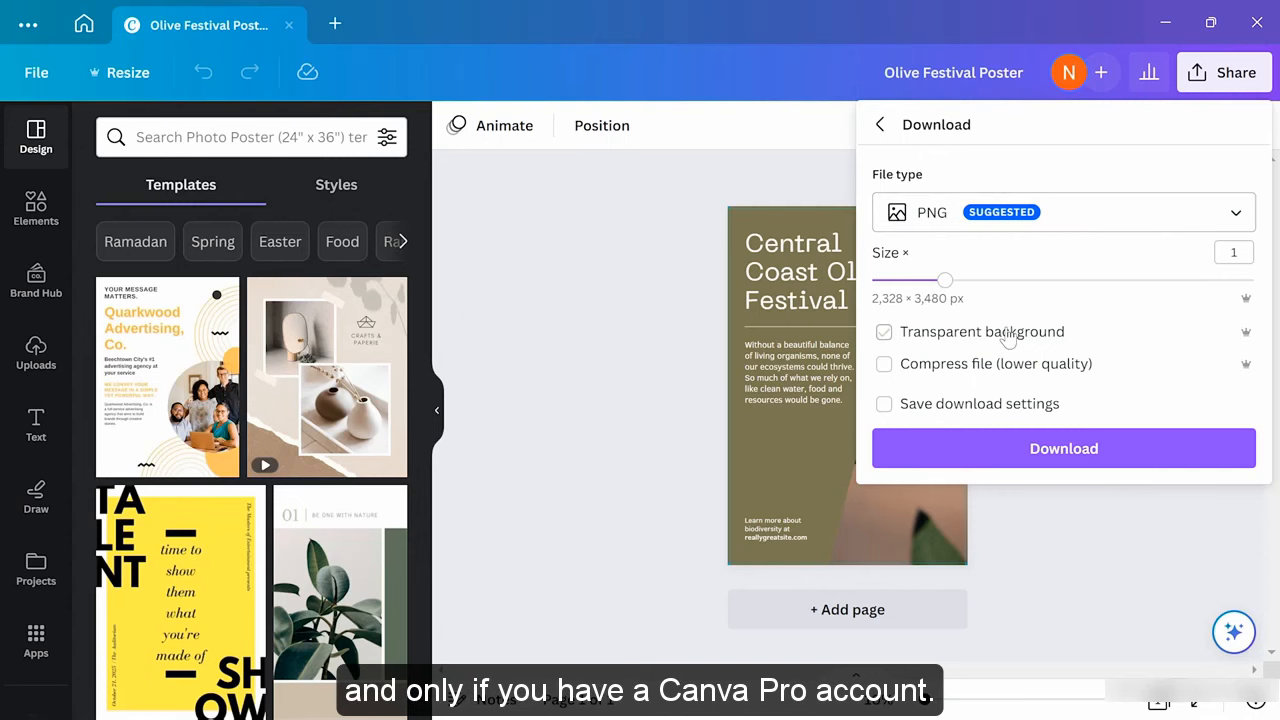
pyautogui.click(1043, 455)
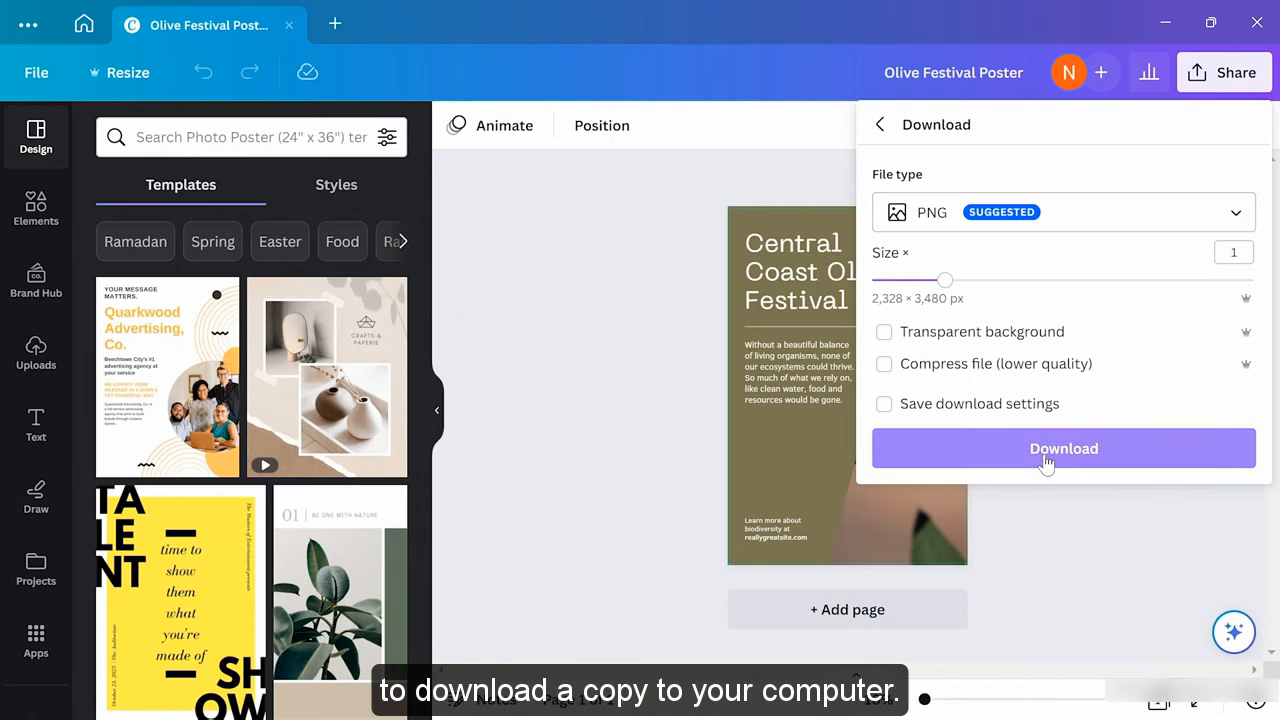
pyautogui.click(886, 126)
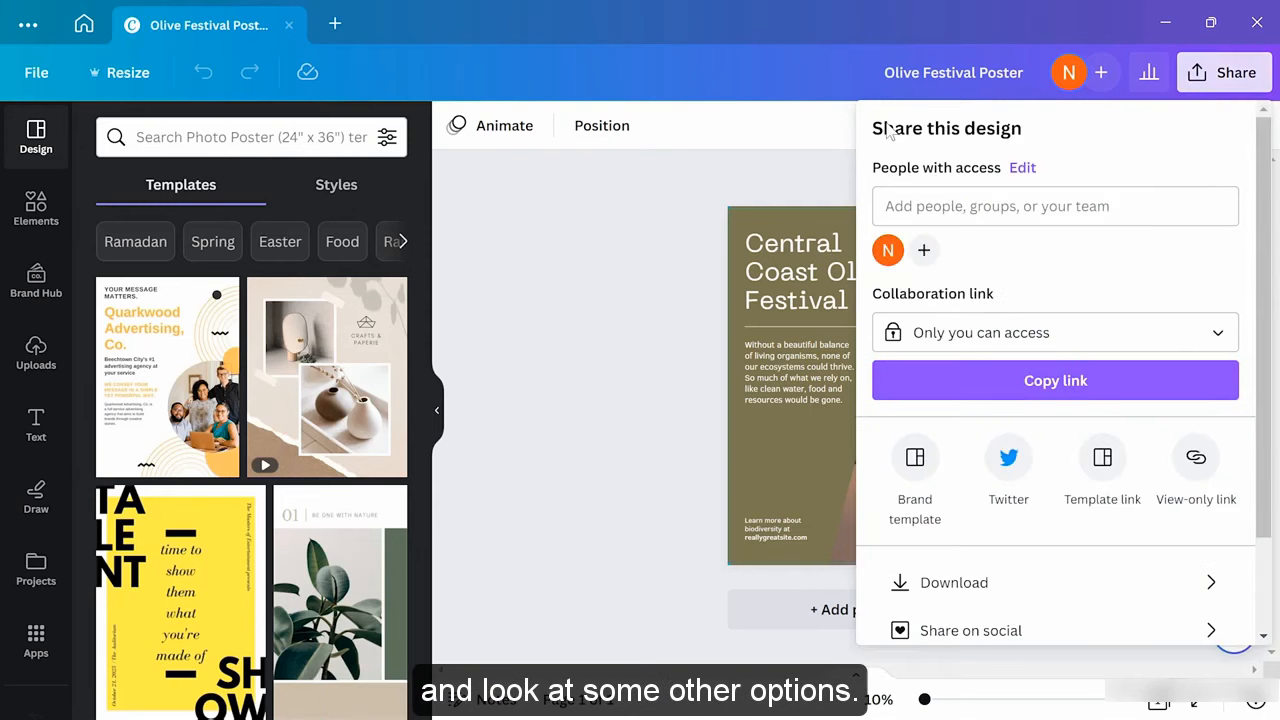
pyautogui.scroll(-3, 1006, 354)
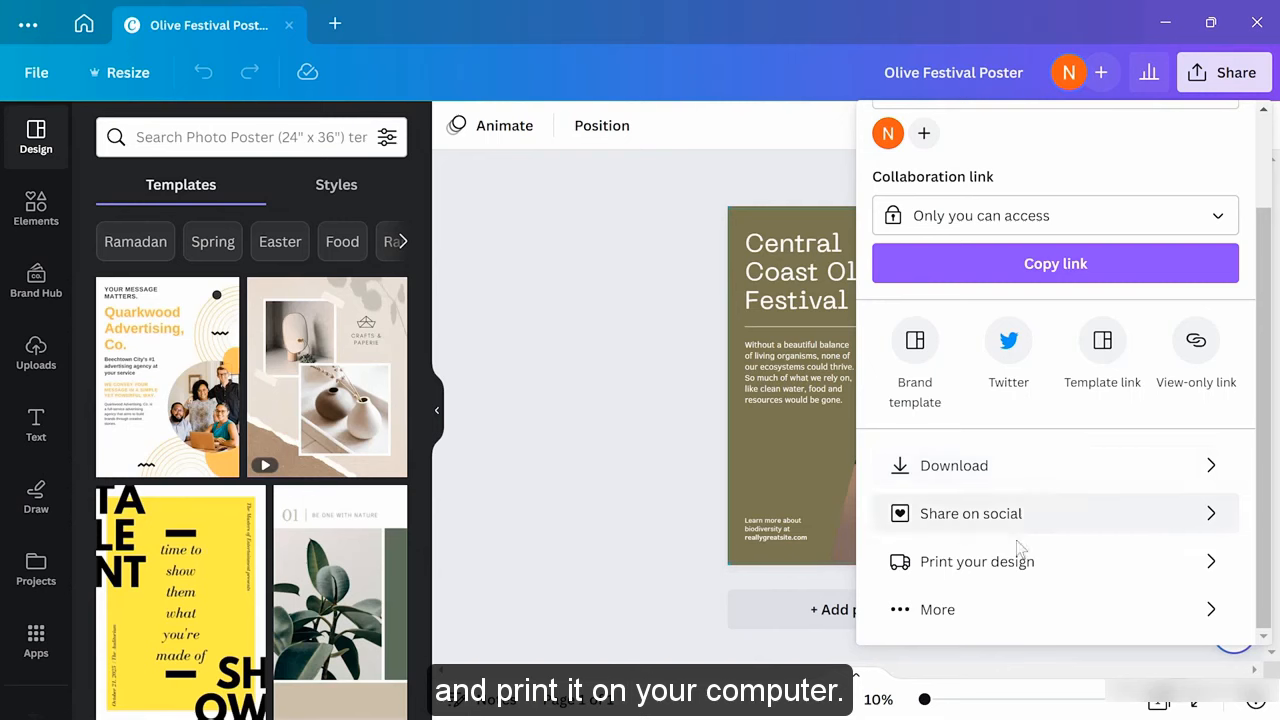
pyautogui.click(1051, 577)
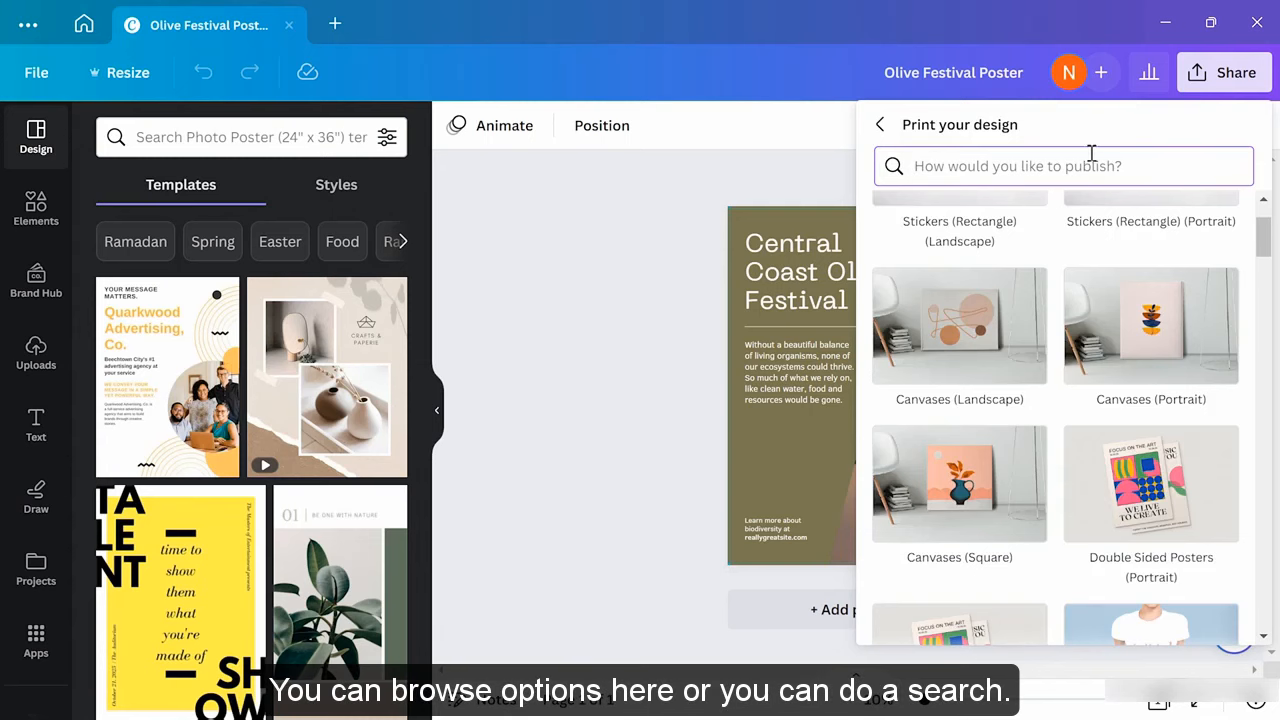
pyautogui.write('poster')
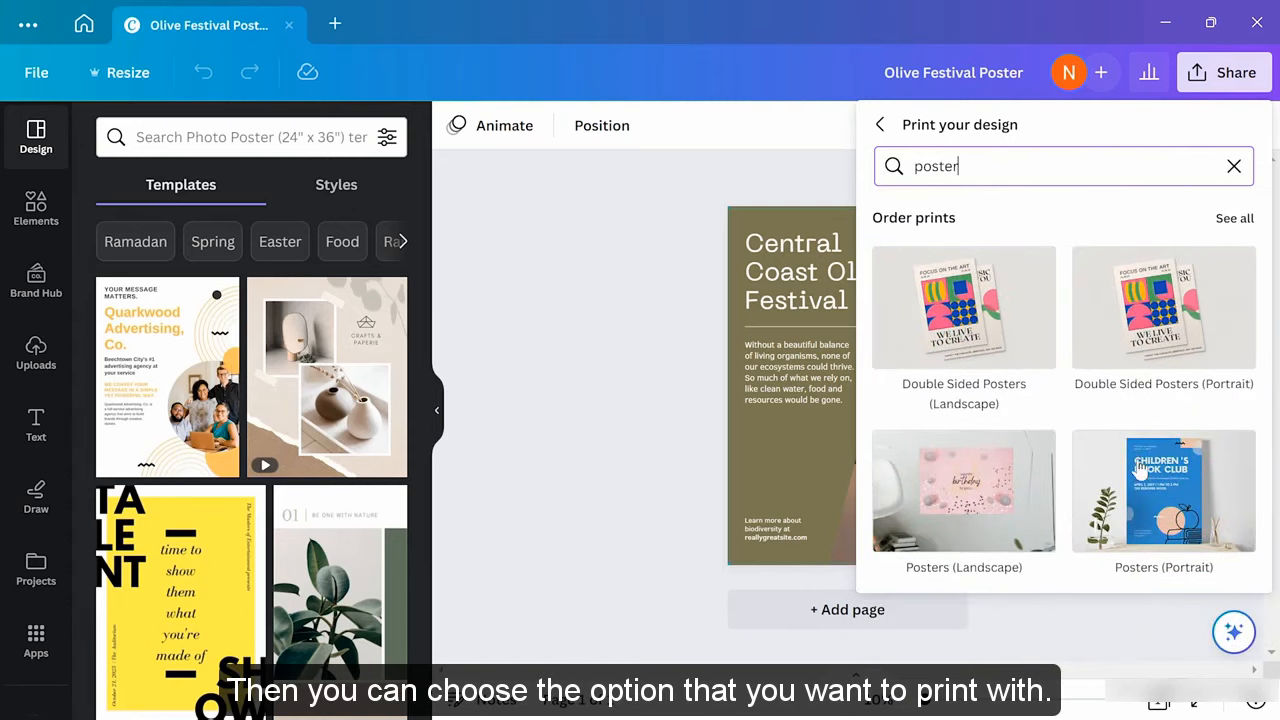
pyautogui.click(1141, 472)
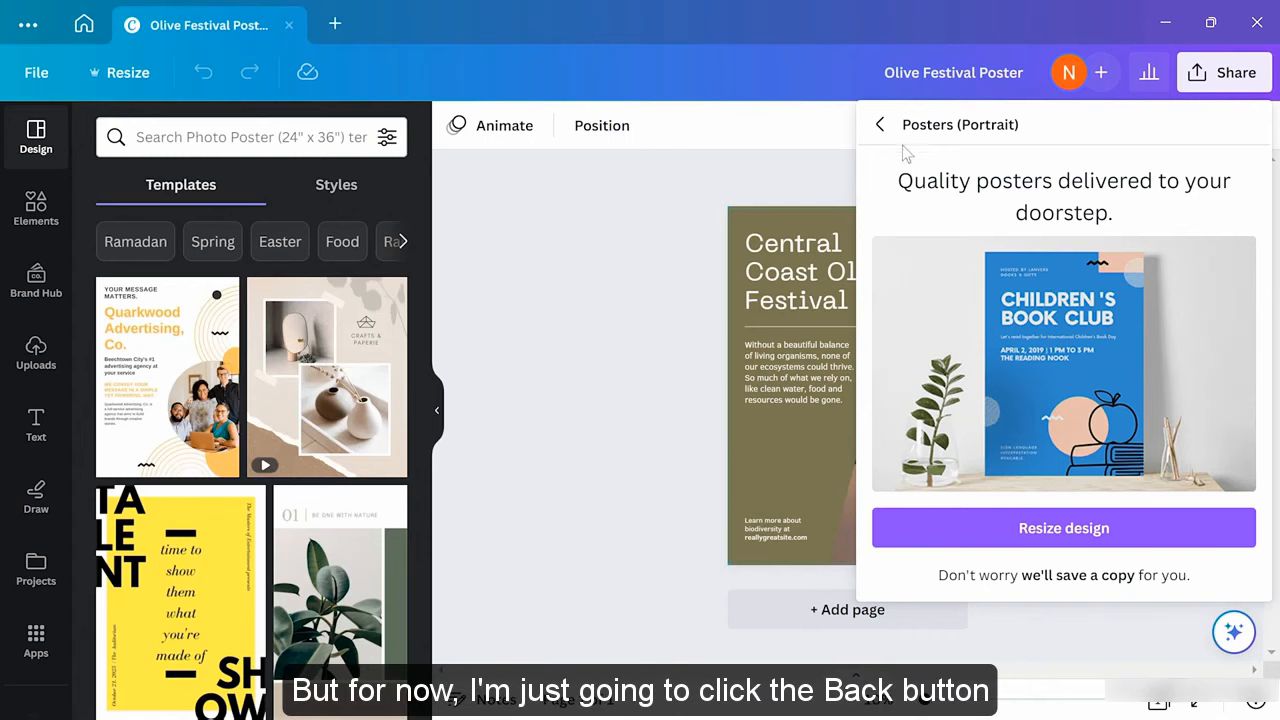
pyautogui.click(881, 125)
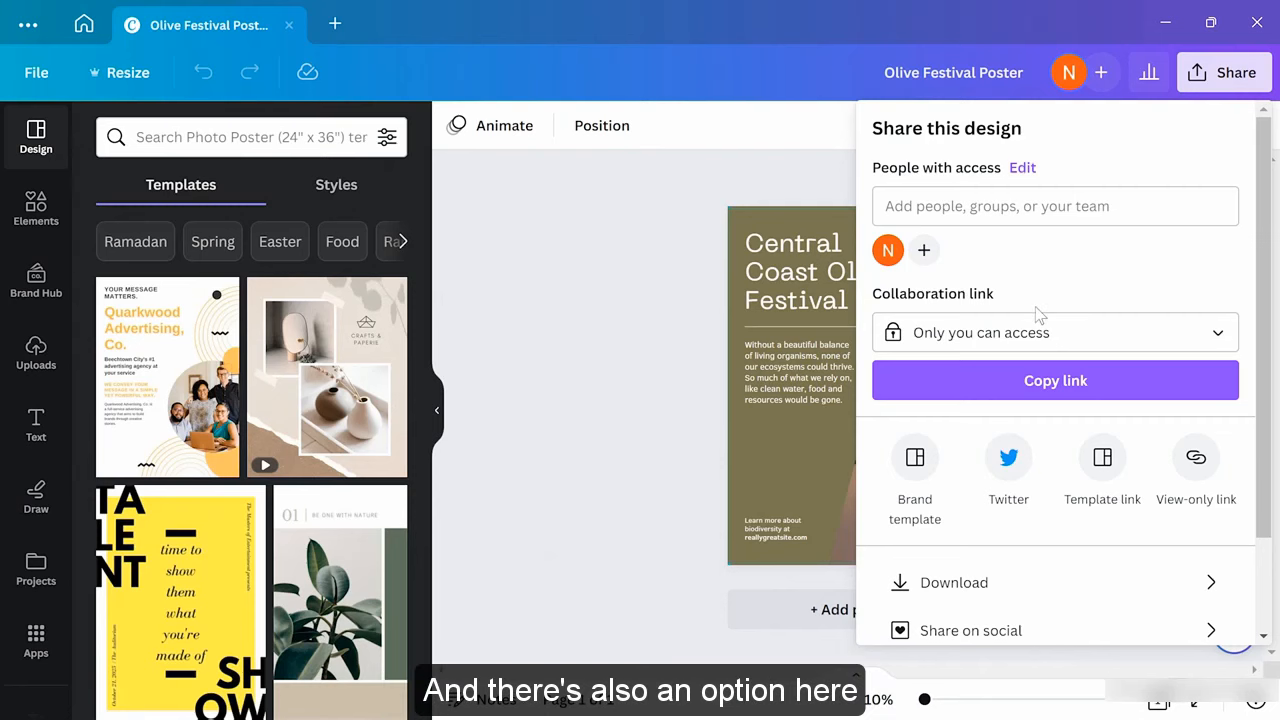
# Back out of the Olive Festival Poster's Share on social options to the main Share panel
pyautogui.scroll(-2, 1036, 308)
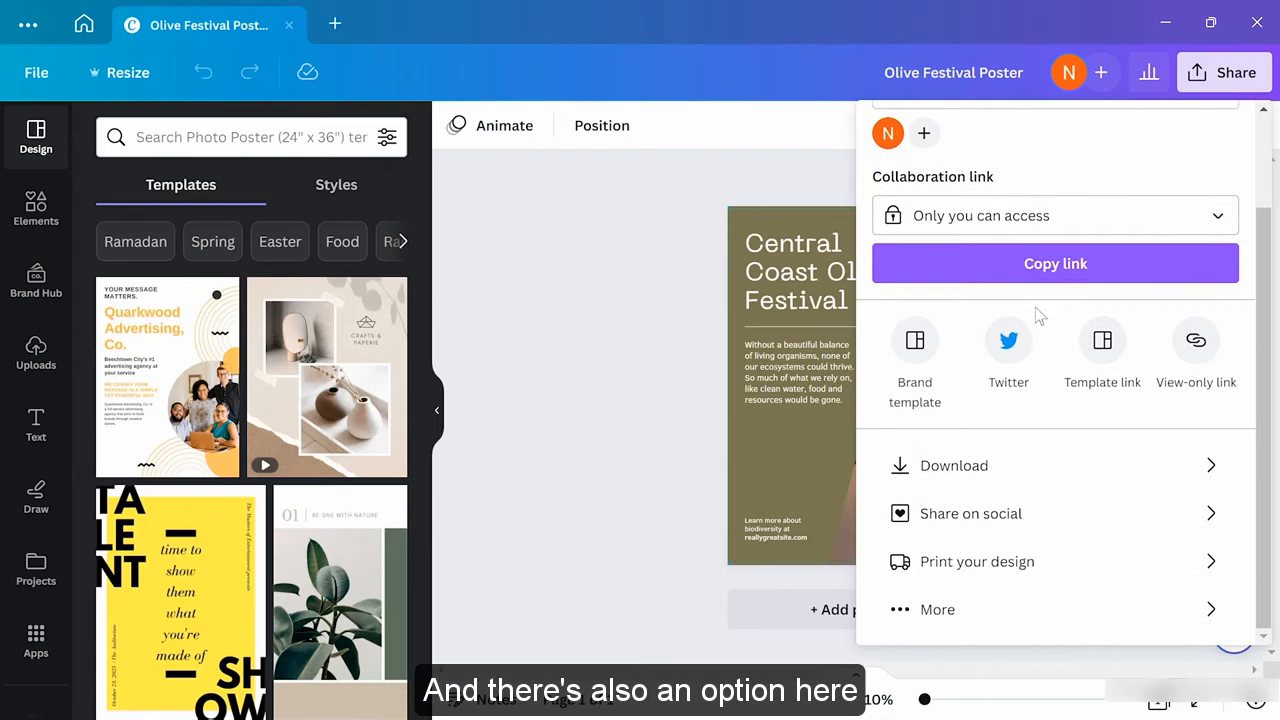
pyautogui.click(1024, 525)
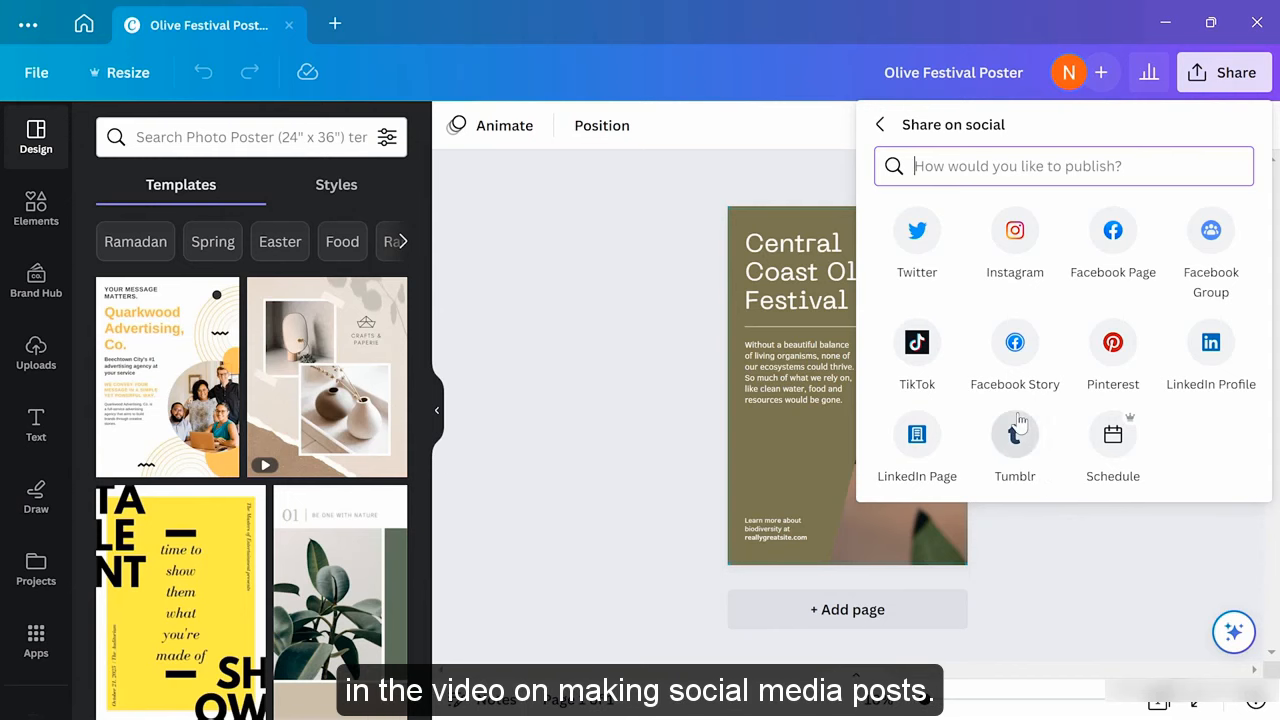
pyautogui.click(880, 124)
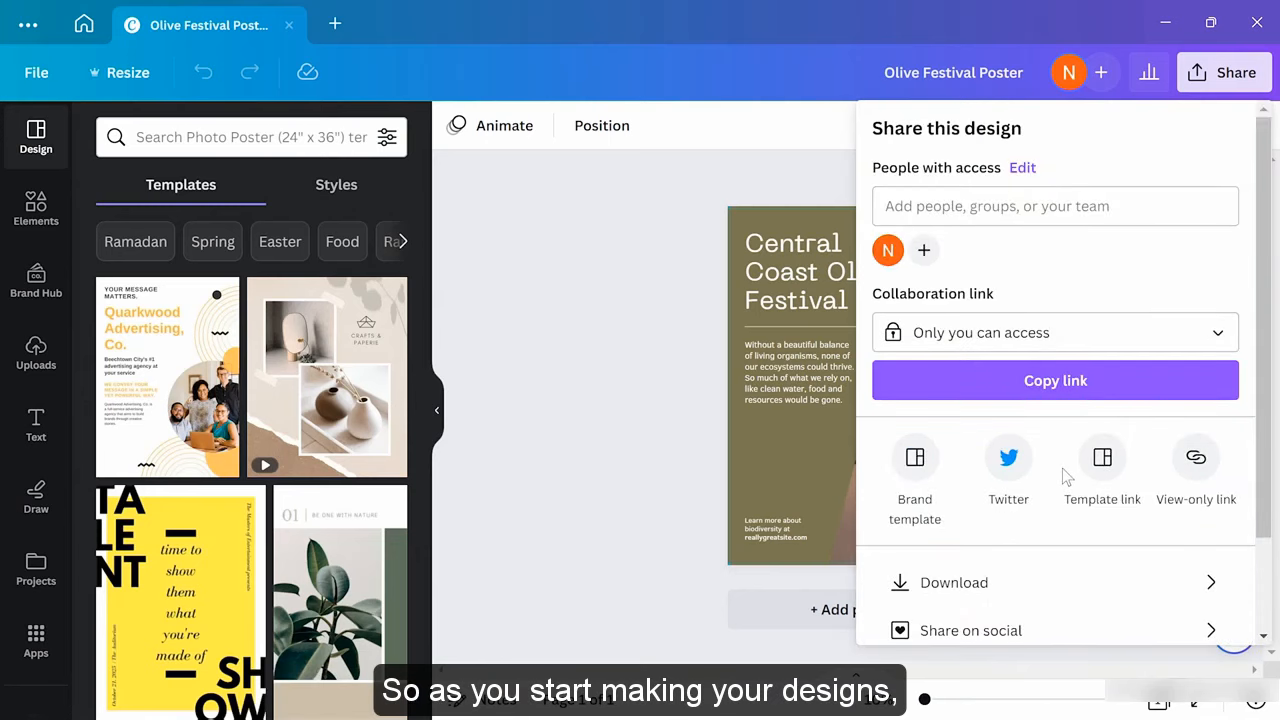
pyautogui.scroll(-2, 1062, 468)
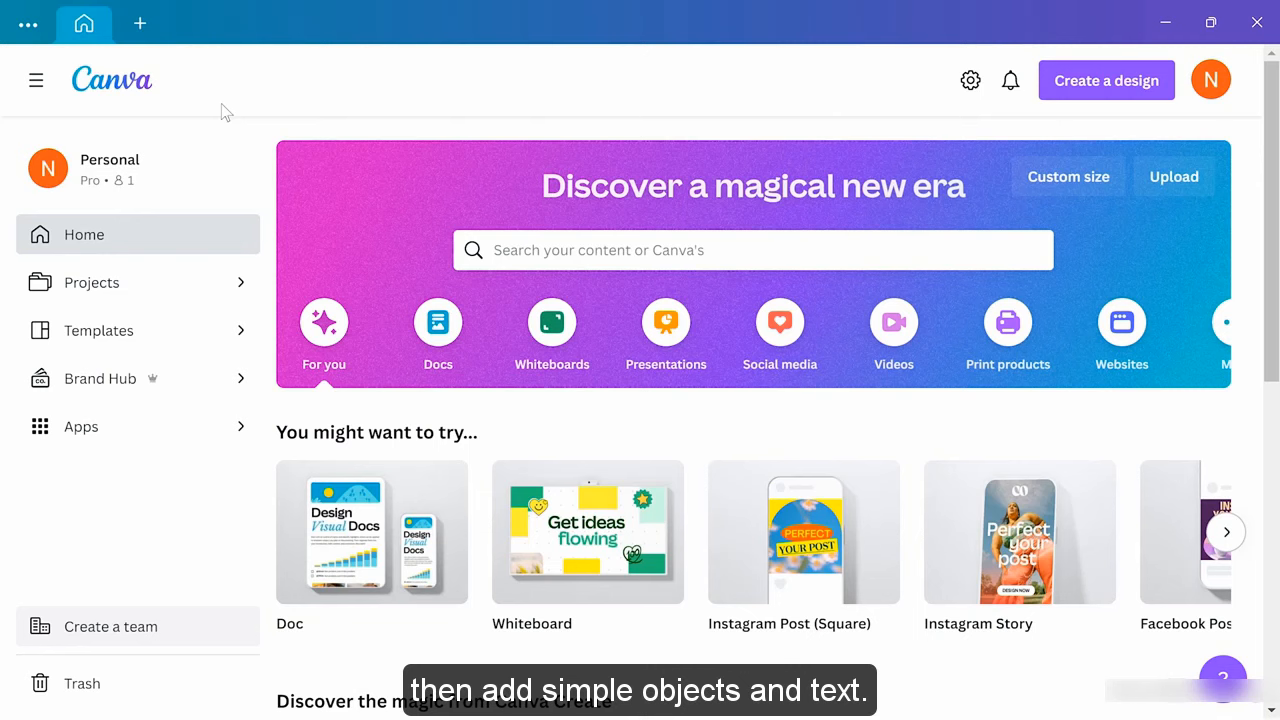
# Create a square Instagram Post design titled 'Two Trees Promo'
pyautogui.click(1112, 94)
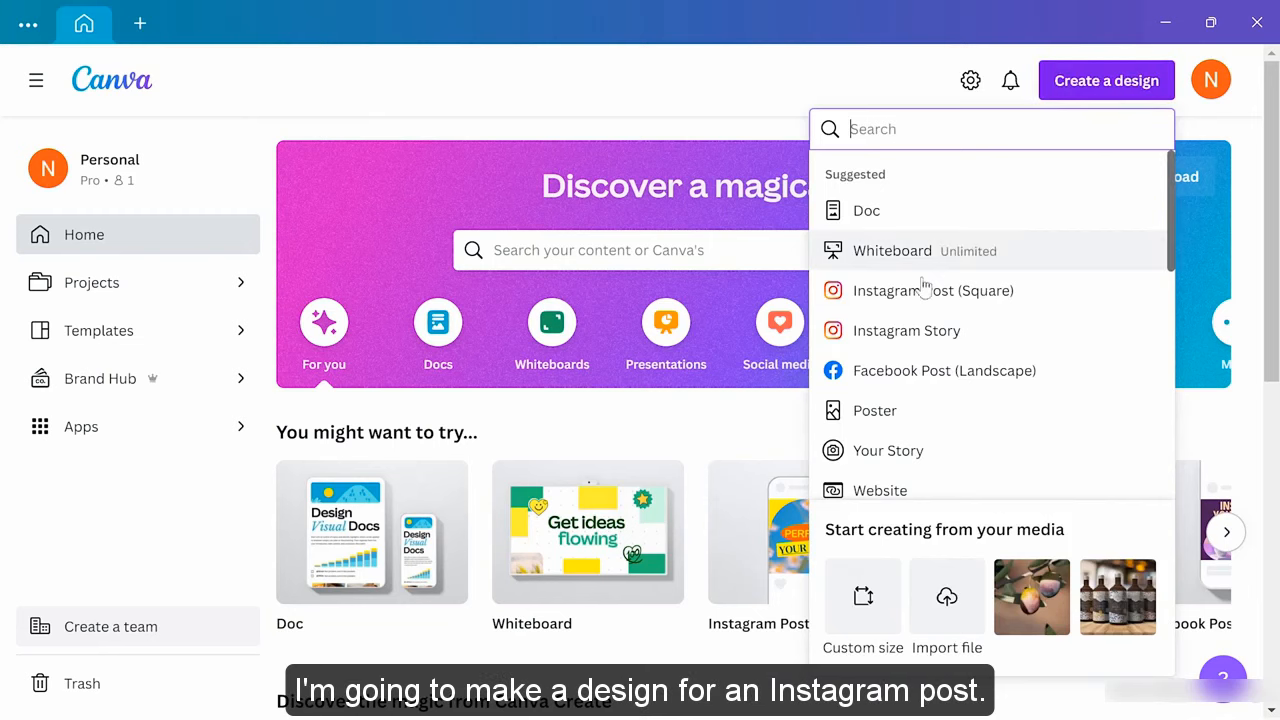
pyautogui.click(905, 305)
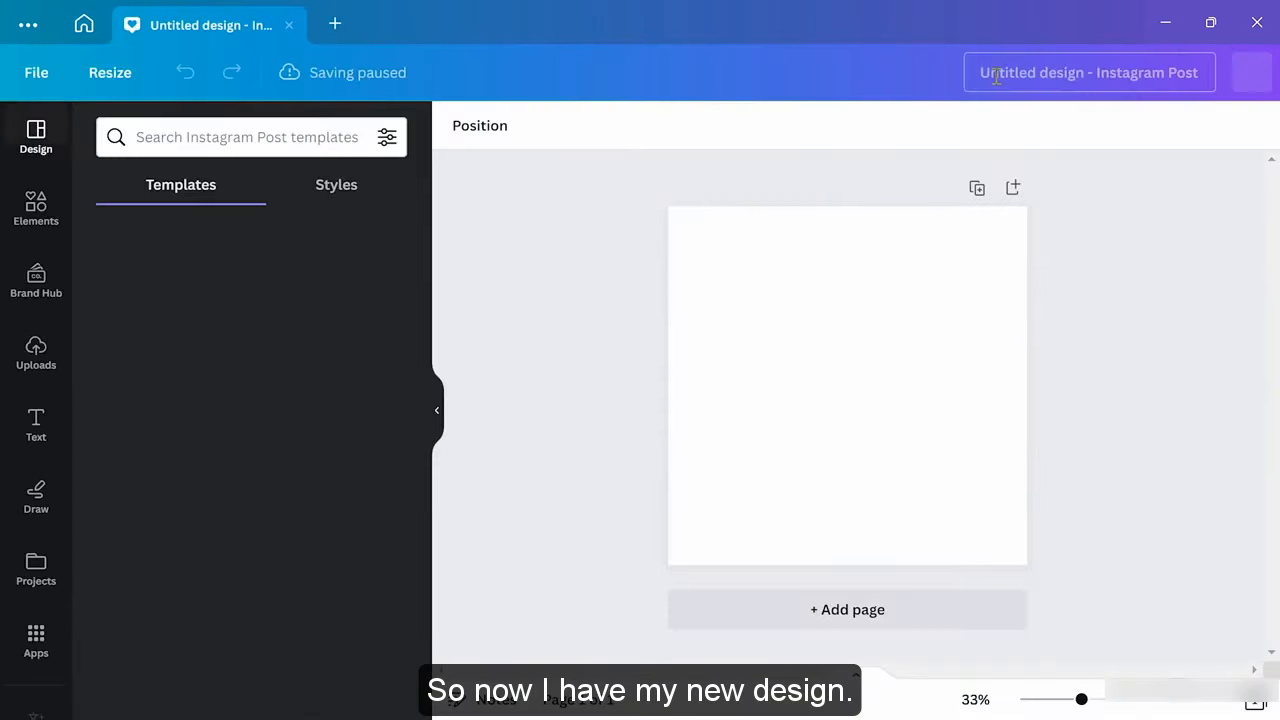
pyautogui.write('wo')
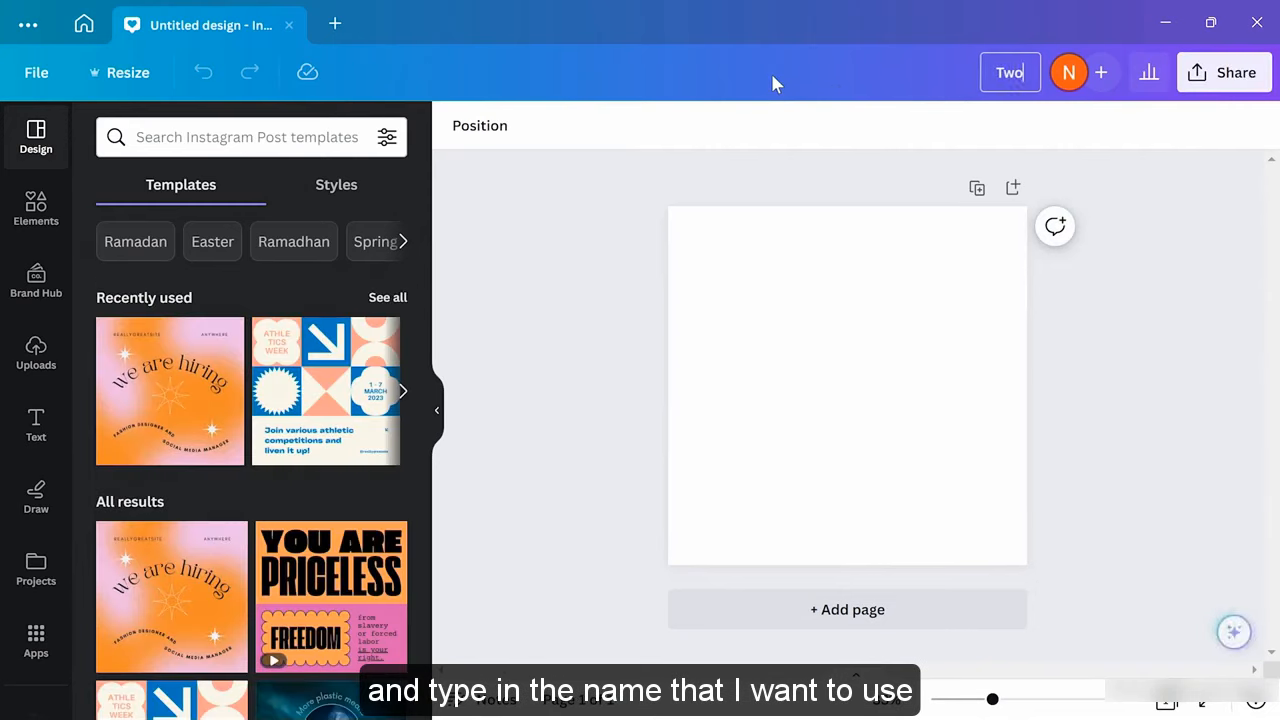
pyautogui.write(' Trees Promo')
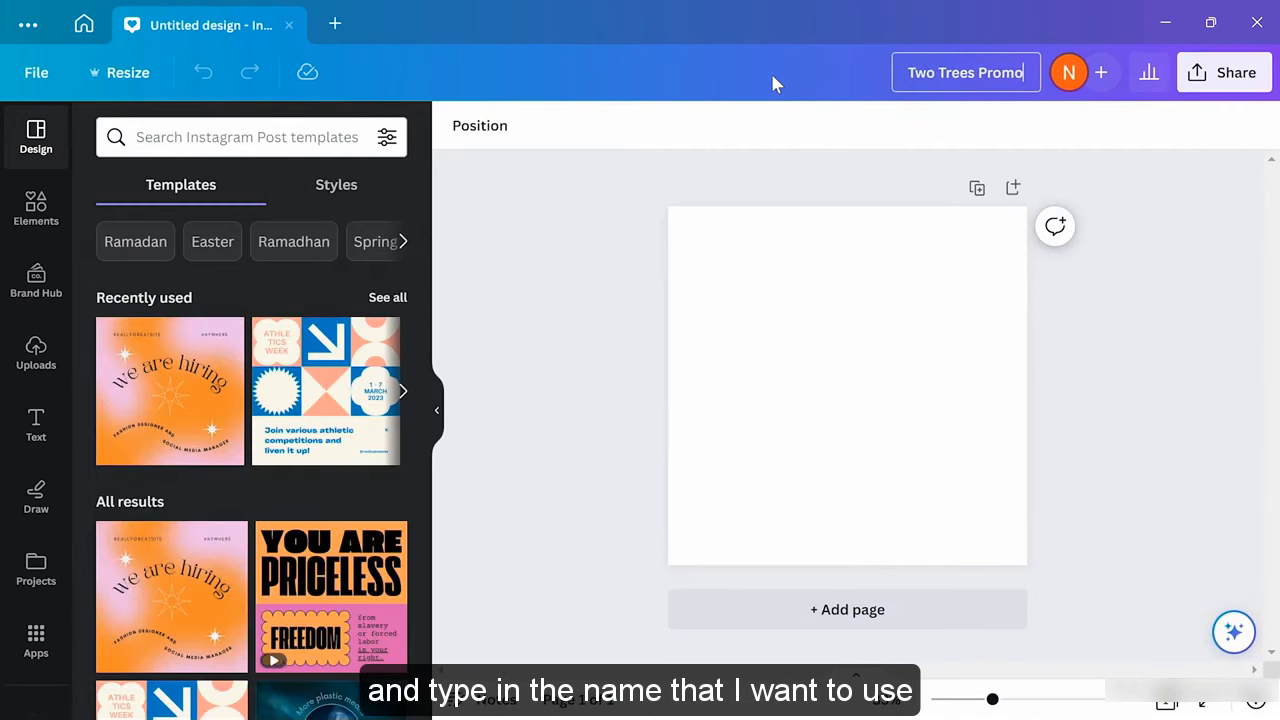
pyautogui.press('Return')
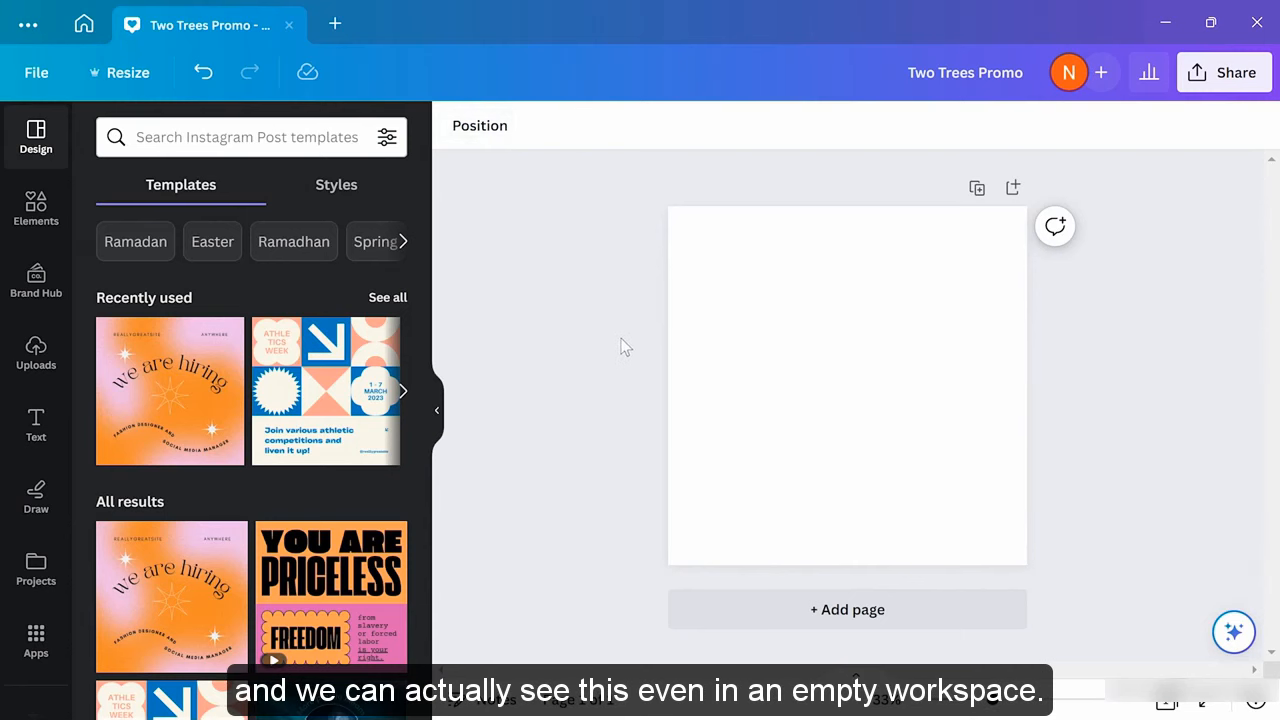
# Fill the Two Trees Promo page background with the light turquoise swatch
pyautogui.click(784, 376)
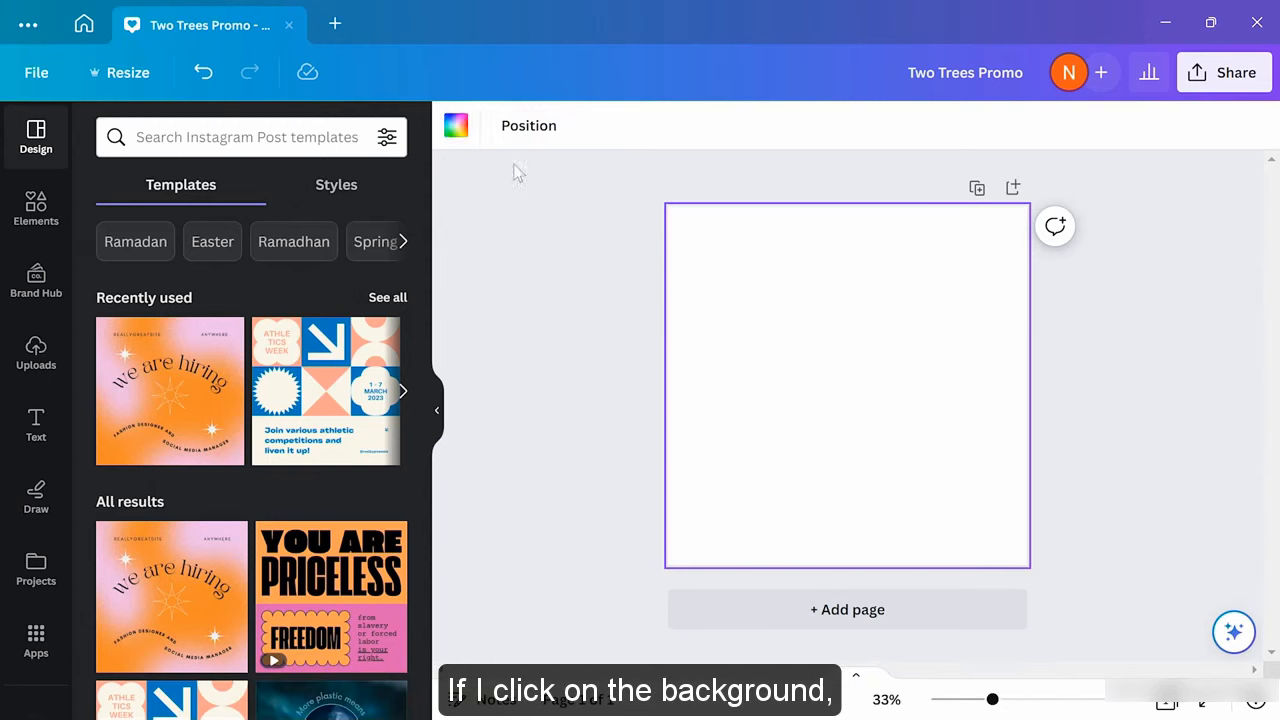
pyautogui.click(456, 126)
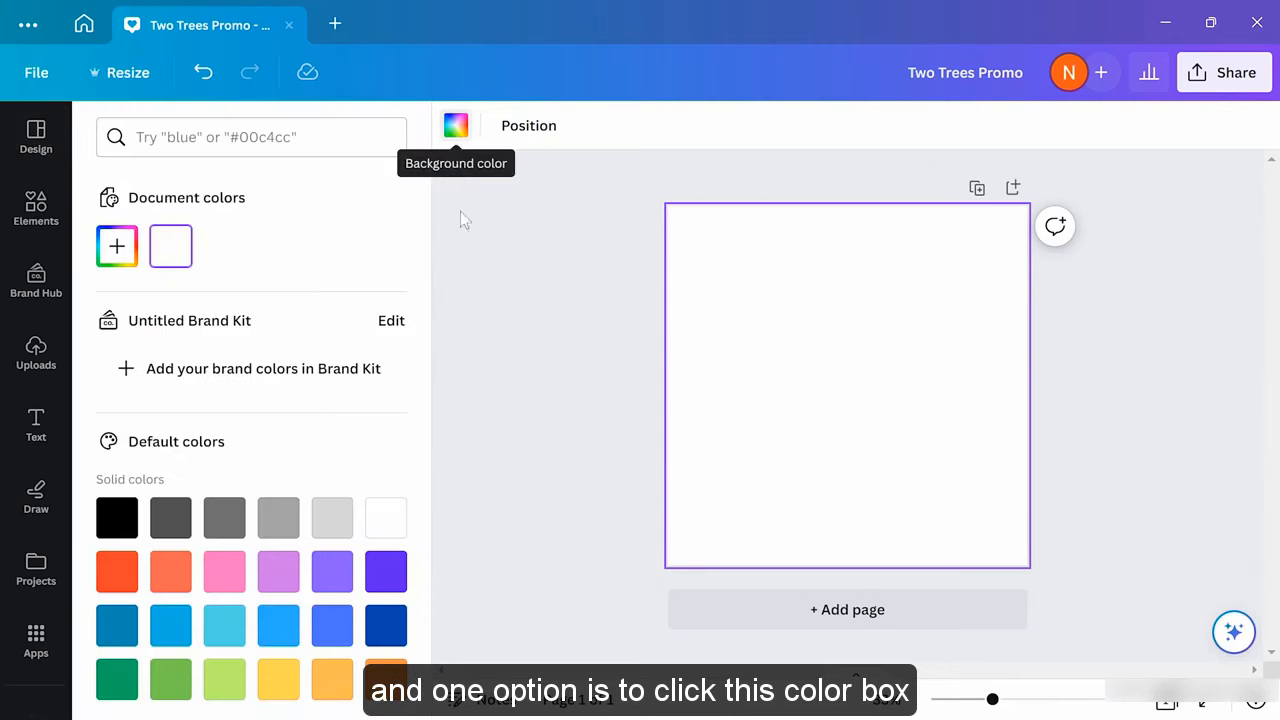
pyautogui.click(224, 626)
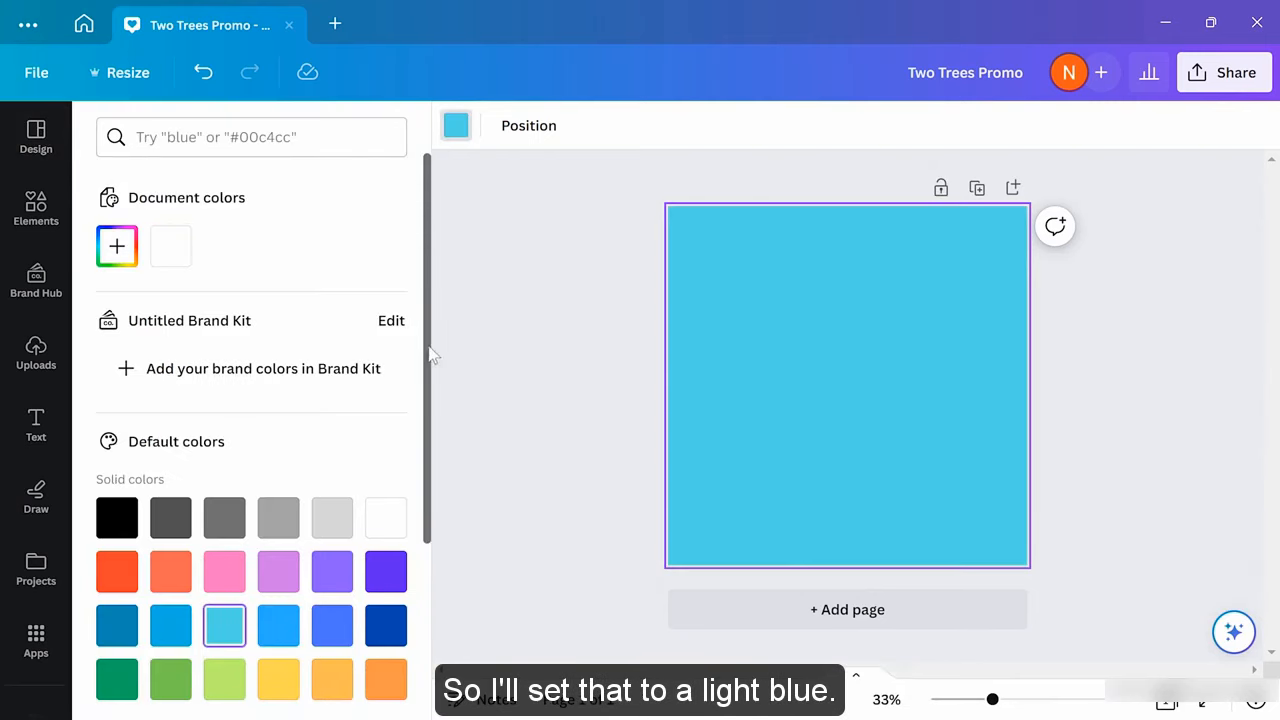
pyautogui.click(499, 310)
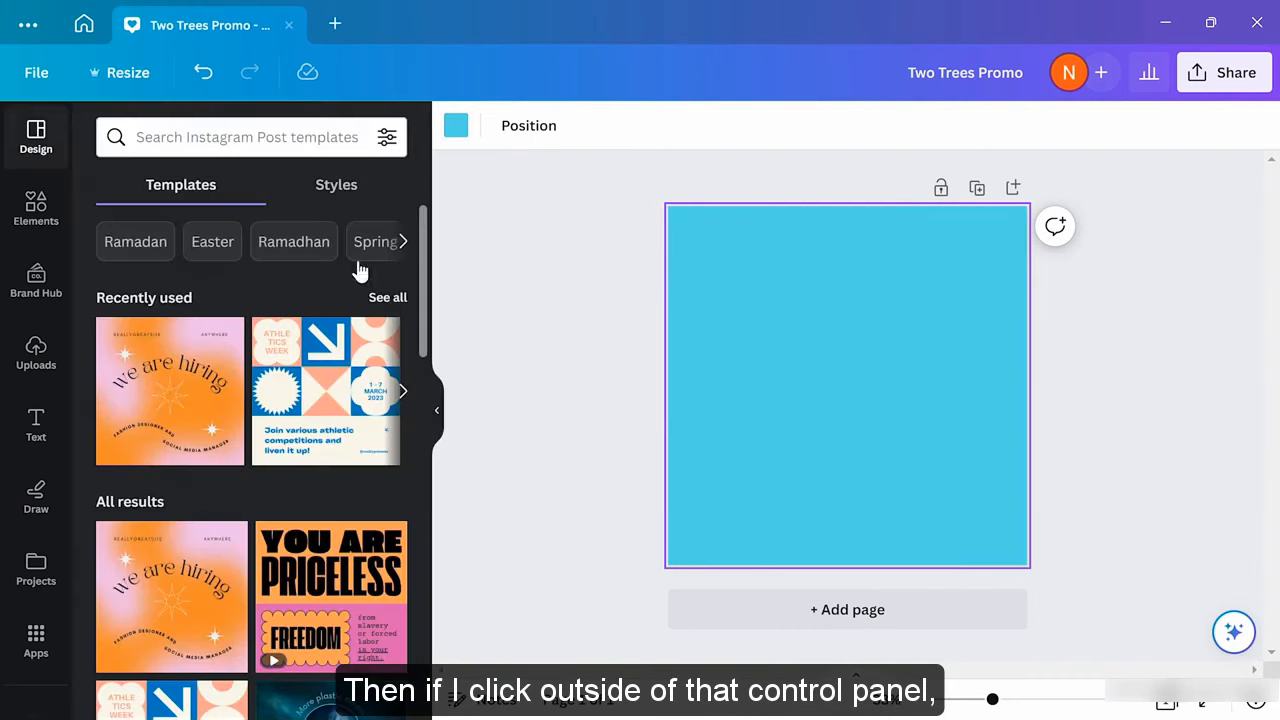
pyautogui.click(595, 338)
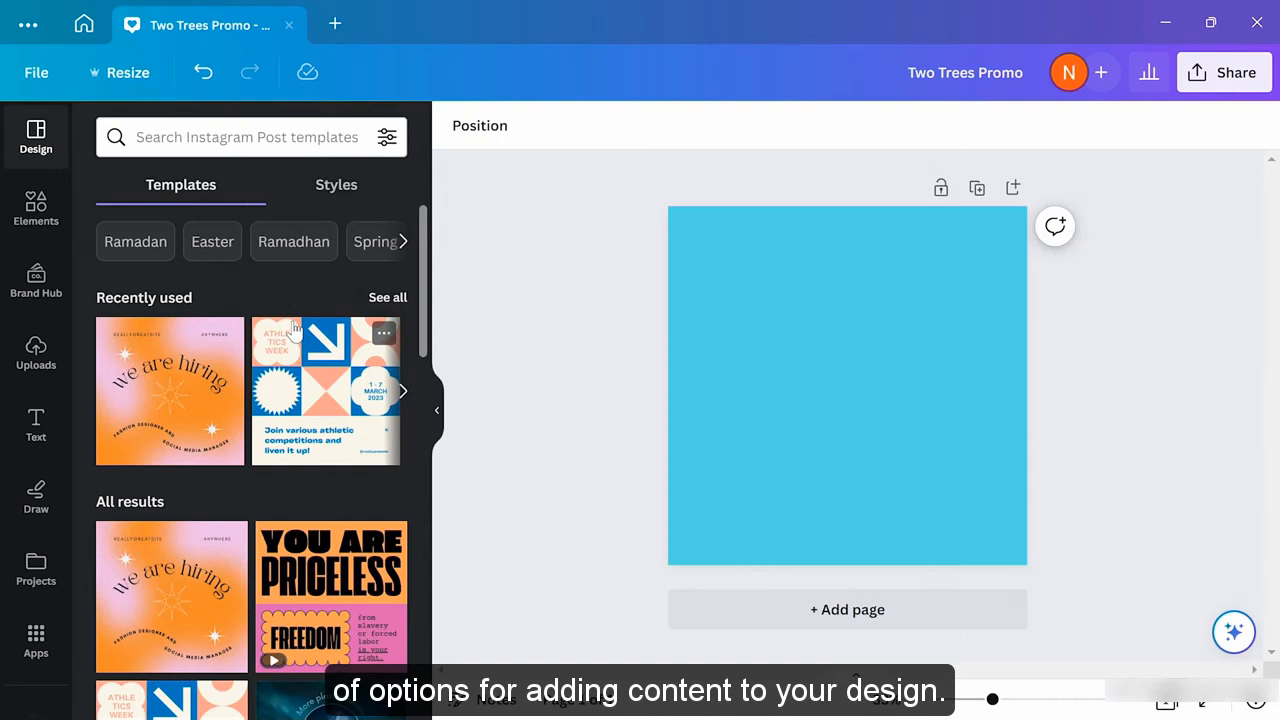
# Open the Elements panel and browse its shapes, graphics, stickers and photos
pyautogui.click(36, 208)
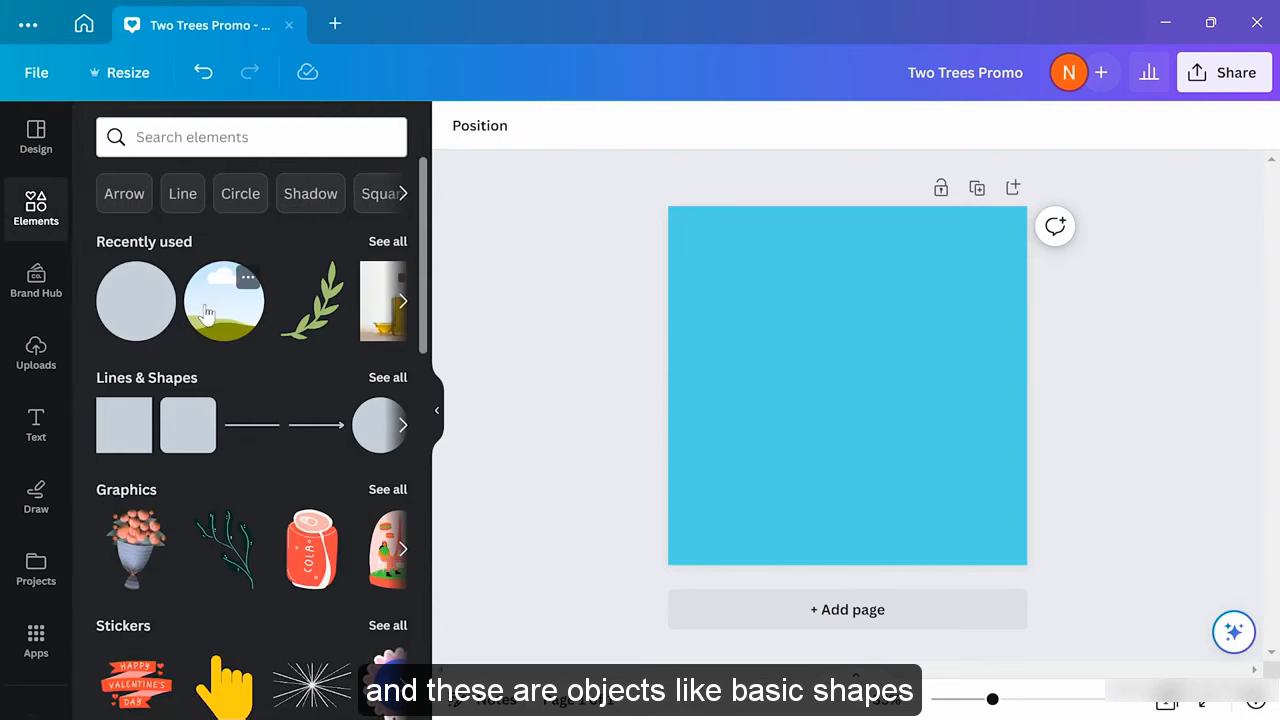
pyautogui.scroll(-3, 204, 300)
pyautogui.scroll(-4, 203, 300)
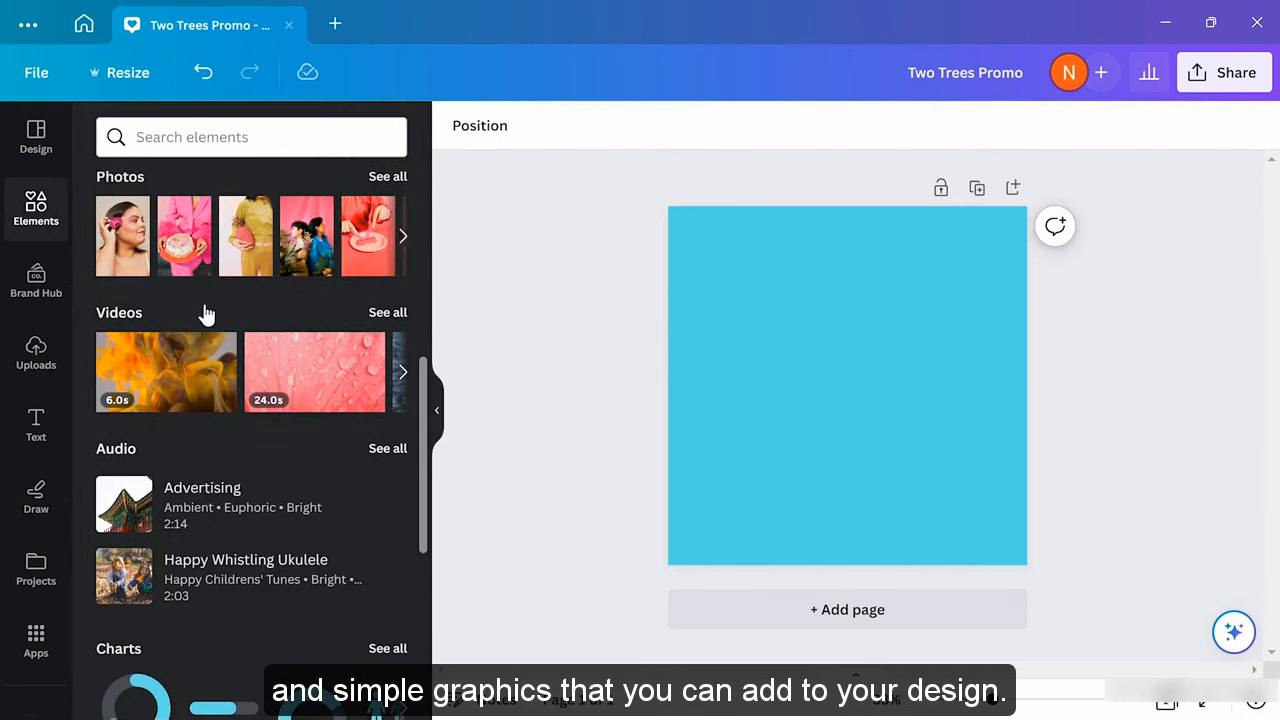
pyautogui.scroll(4, 203, 300)
pyautogui.scroll(3, 203, 300)
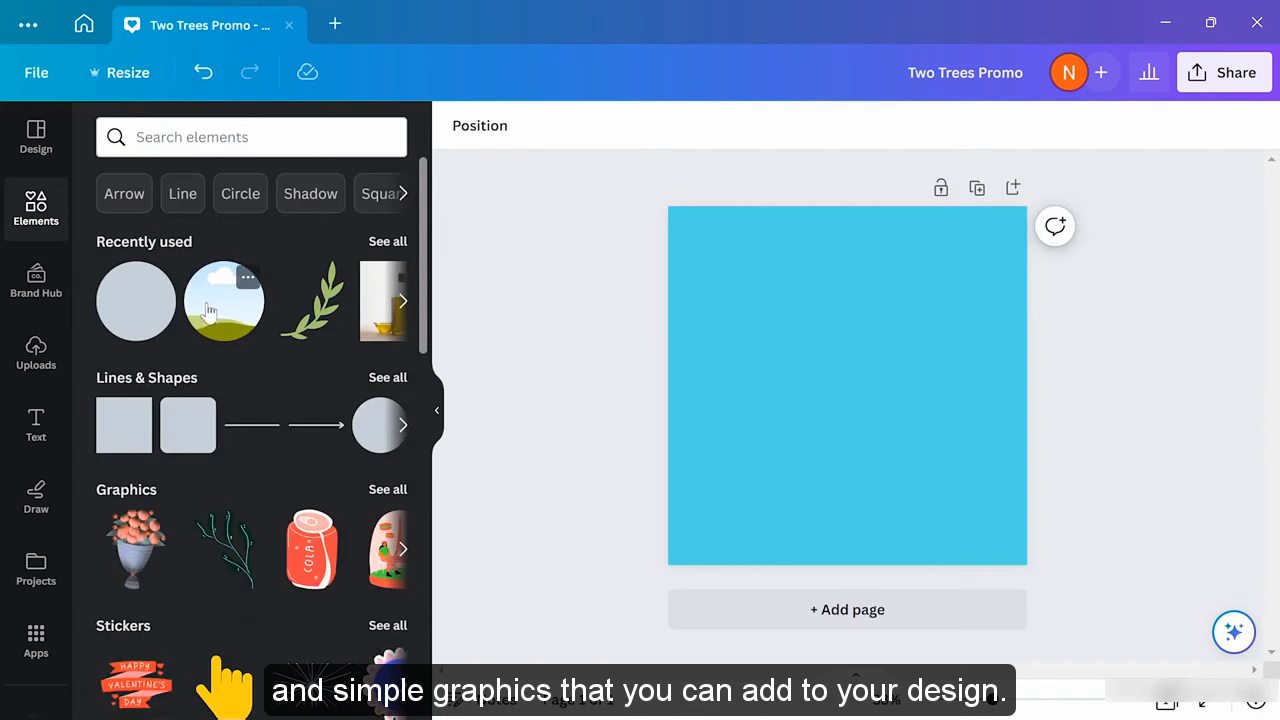
# Add a dark teal circle from the full Lines & Shapes set to the page centre
pyautogui.click(403, 426)
pyautogui.click(404, 428)
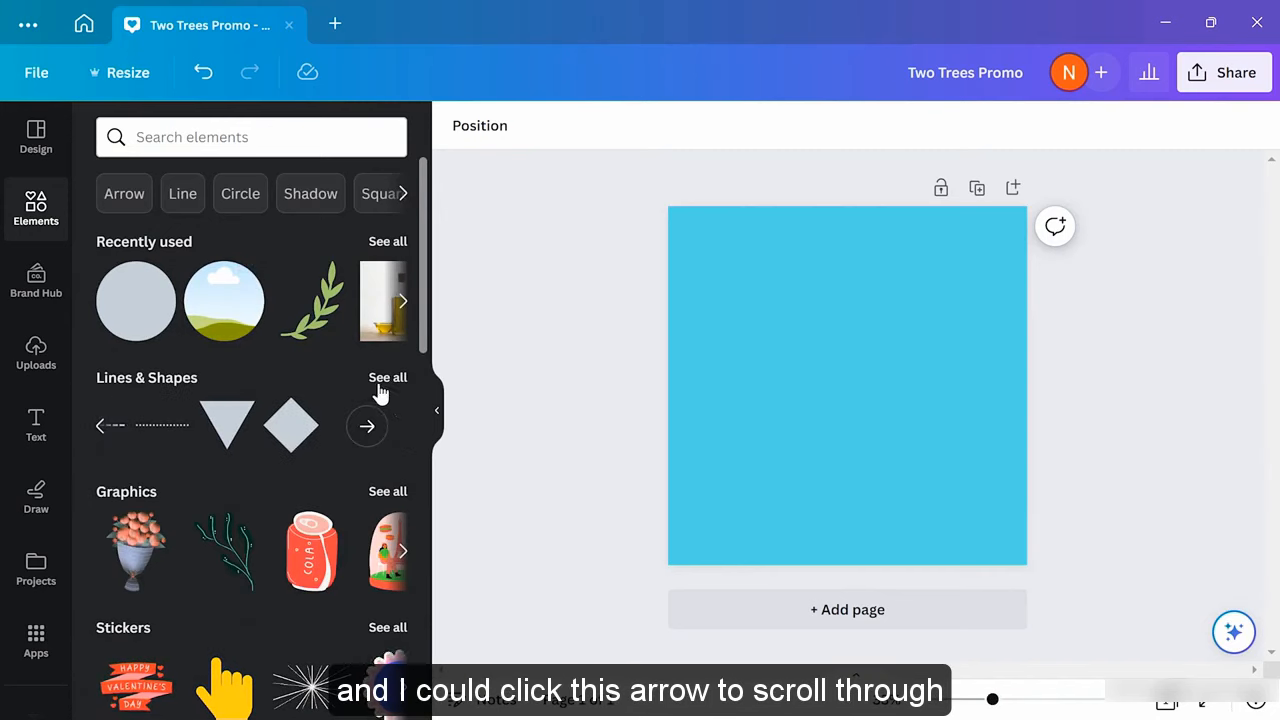
pyautogui.click(385, 380)
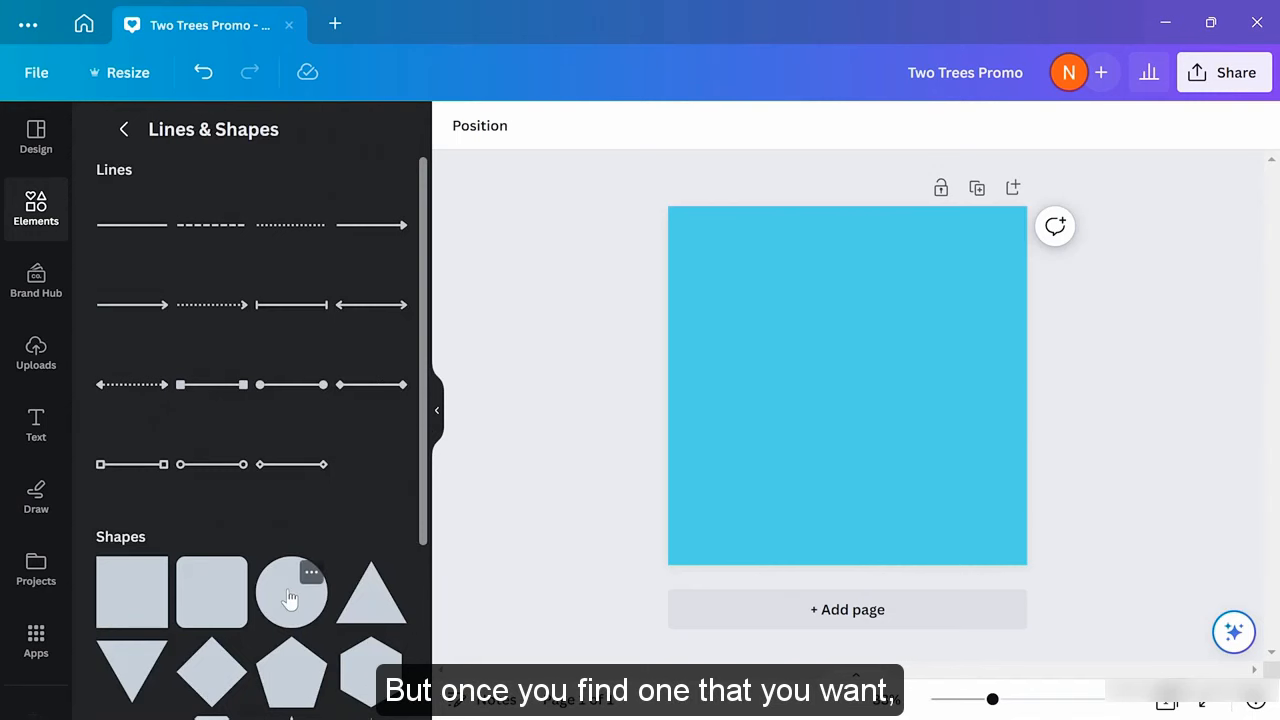
pyautogui.moveTo(291, 598); pyautogui.dragTo(837, 357)
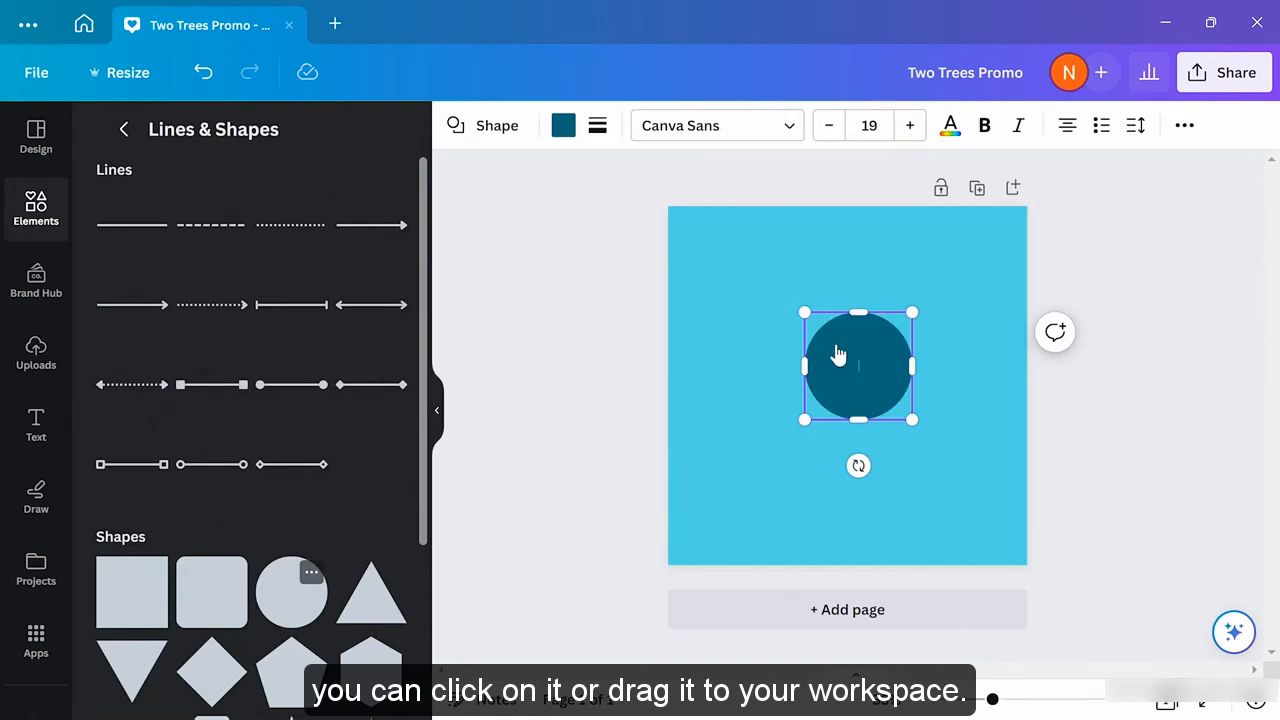
pyautogui.click(751, 470)
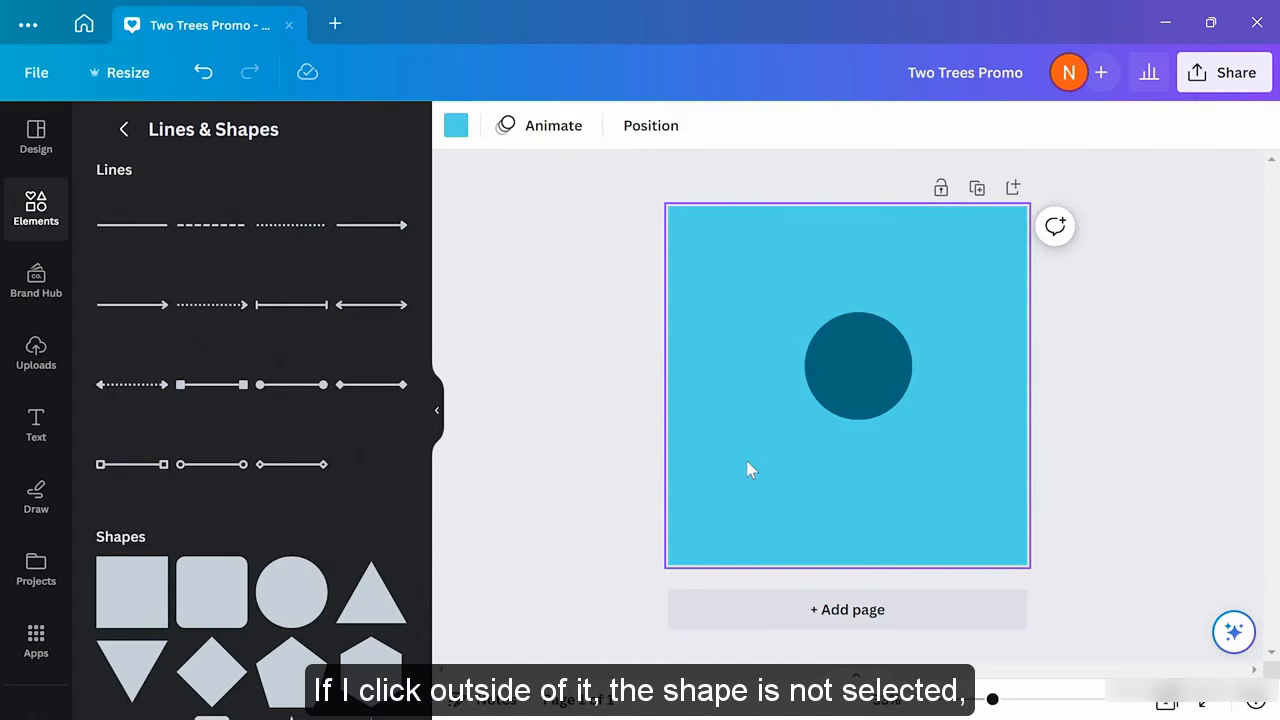
pyautogui.click(869, 377)
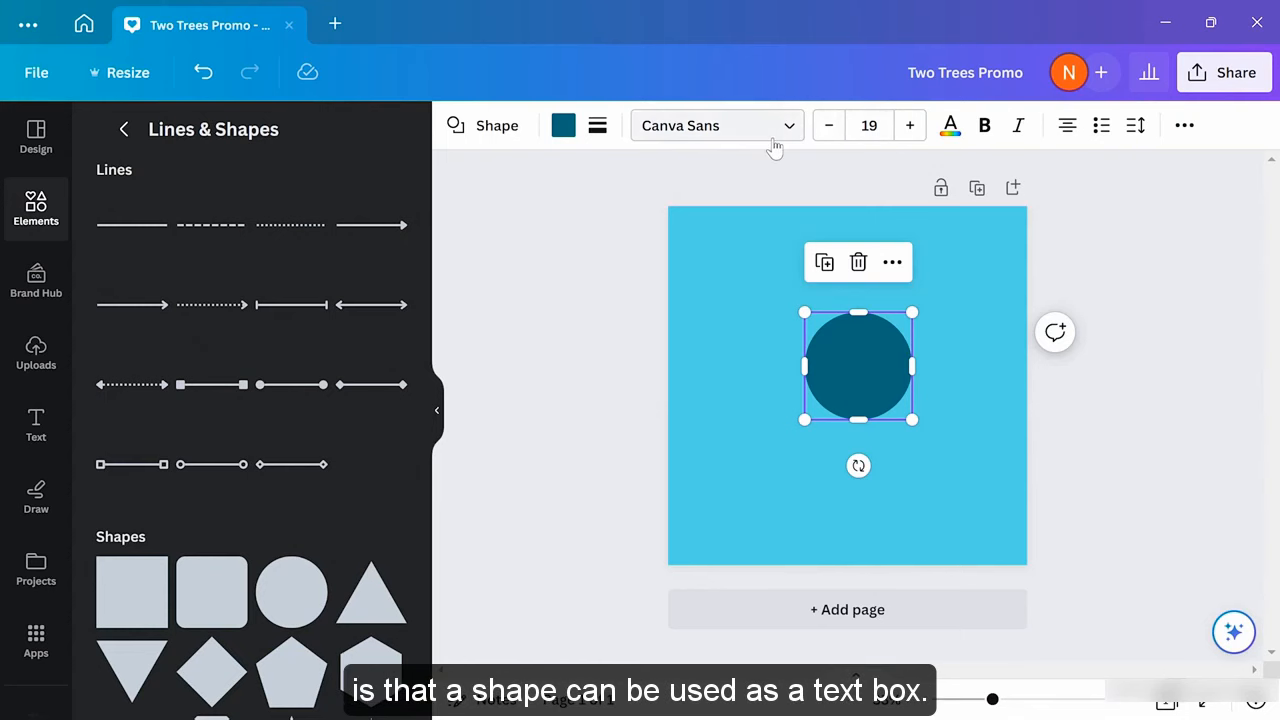
# Type test text in the circle, delete it, and reselect the empty circle
pyautogui.doubleClick(840, 356)
pyautogui.write('tex')
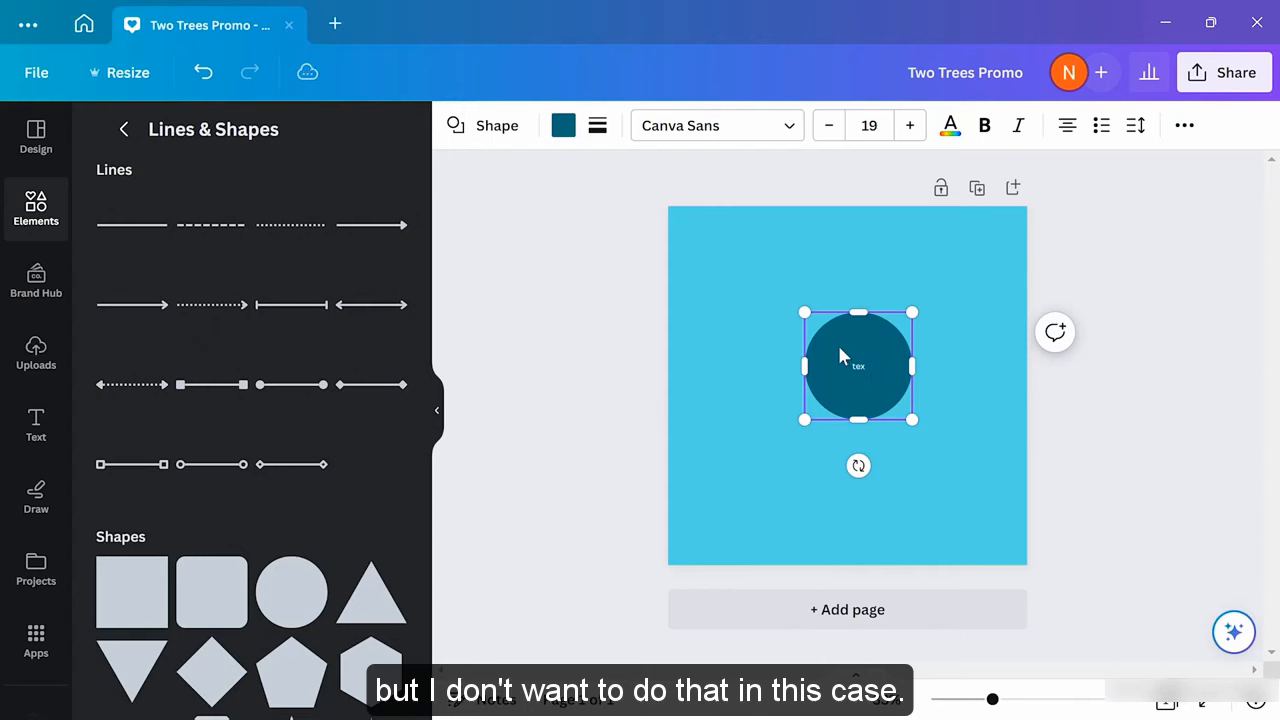
pyautogui.press('BackSpace')
pyautogui.press('BackSpace')
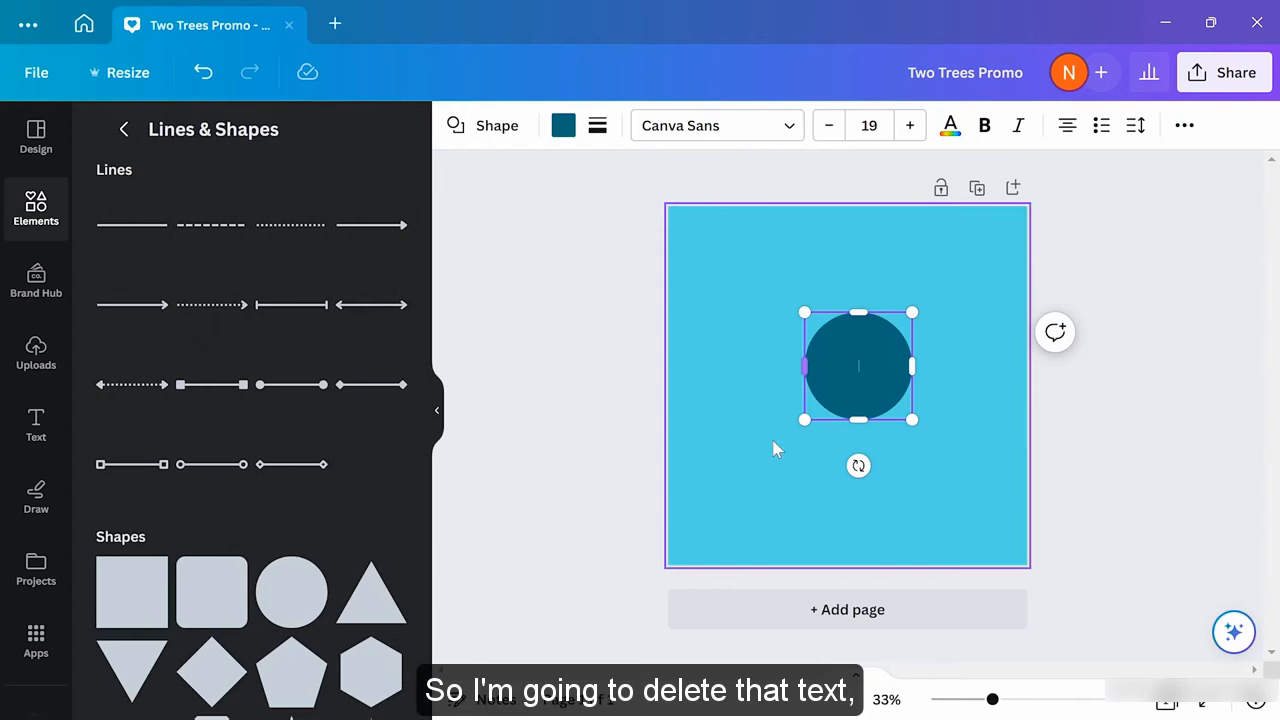
pyautogui.click(764, 452)
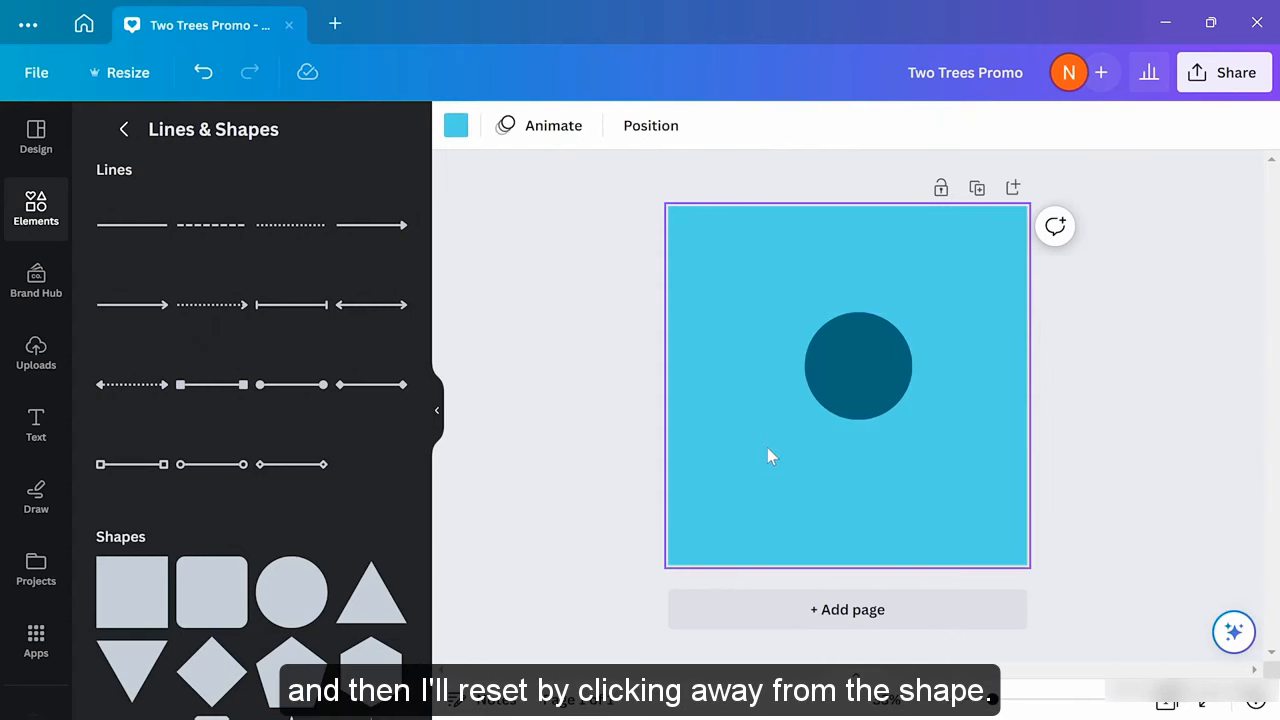
pyautogui.click(856, 378)
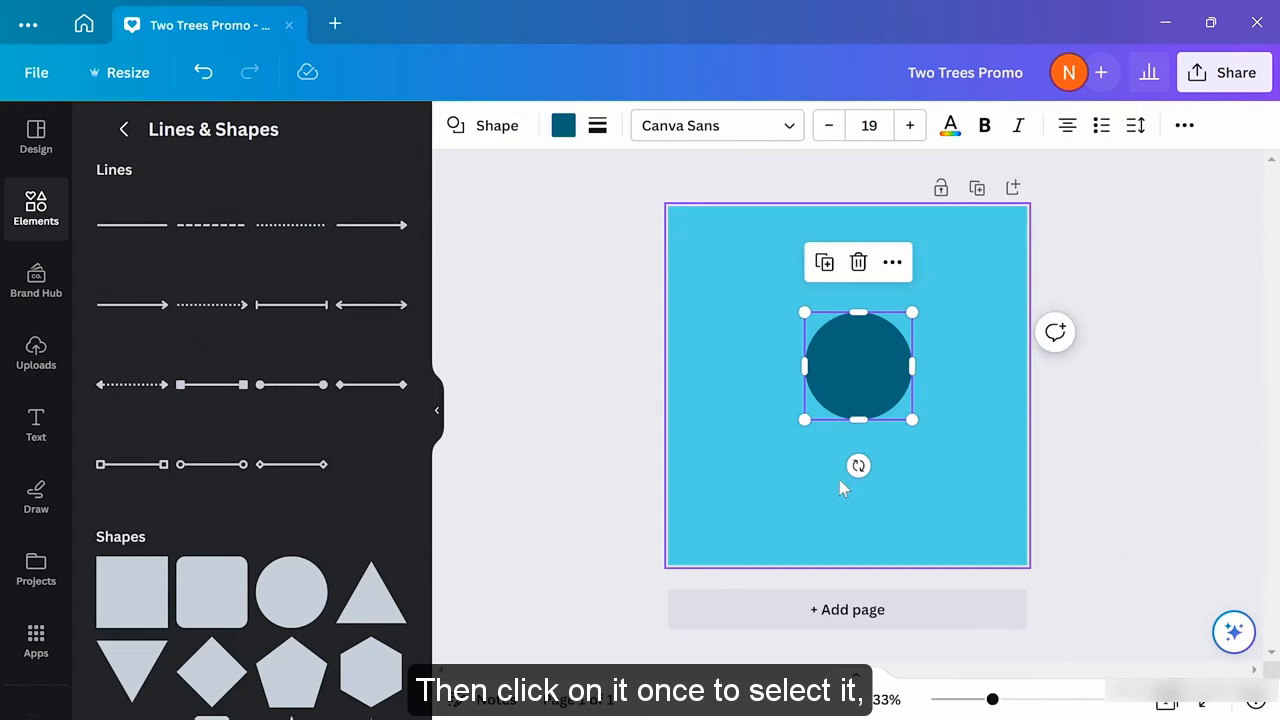
# Give the circle a solid dark green border of weight 18 and a white fill
pyautogui.click(597, 127)
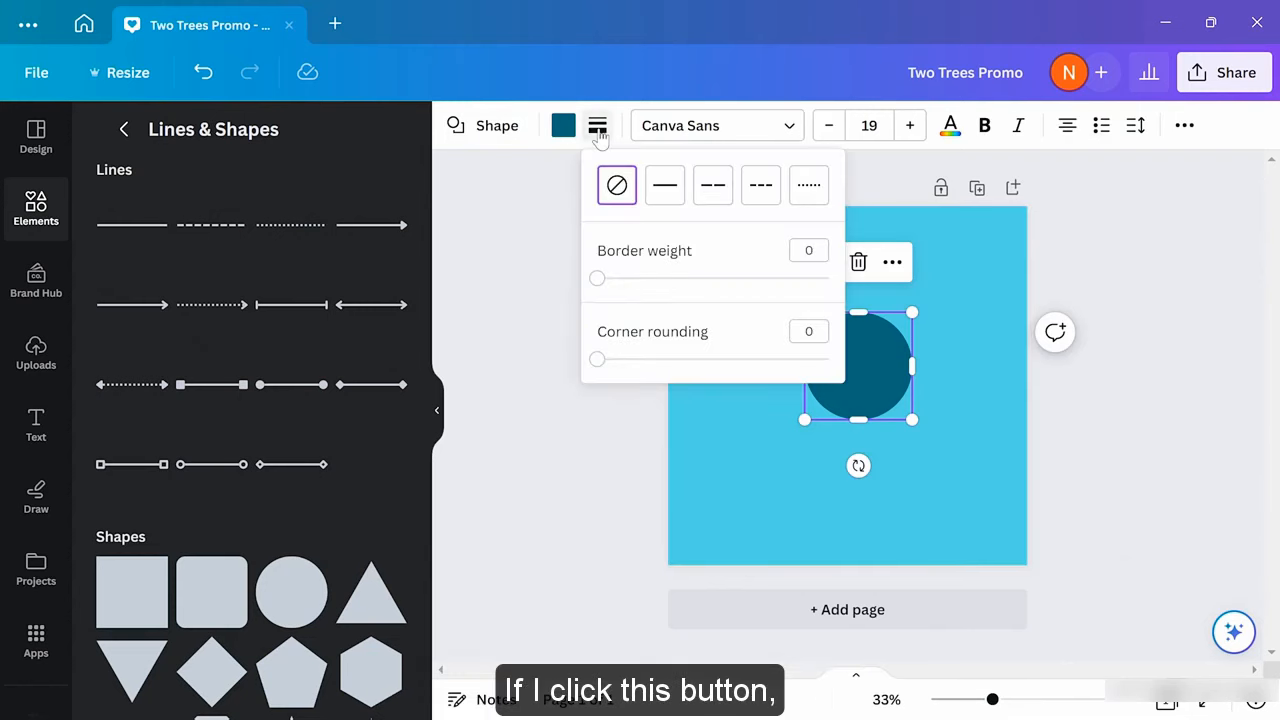
pyautogui.click(667, 190)
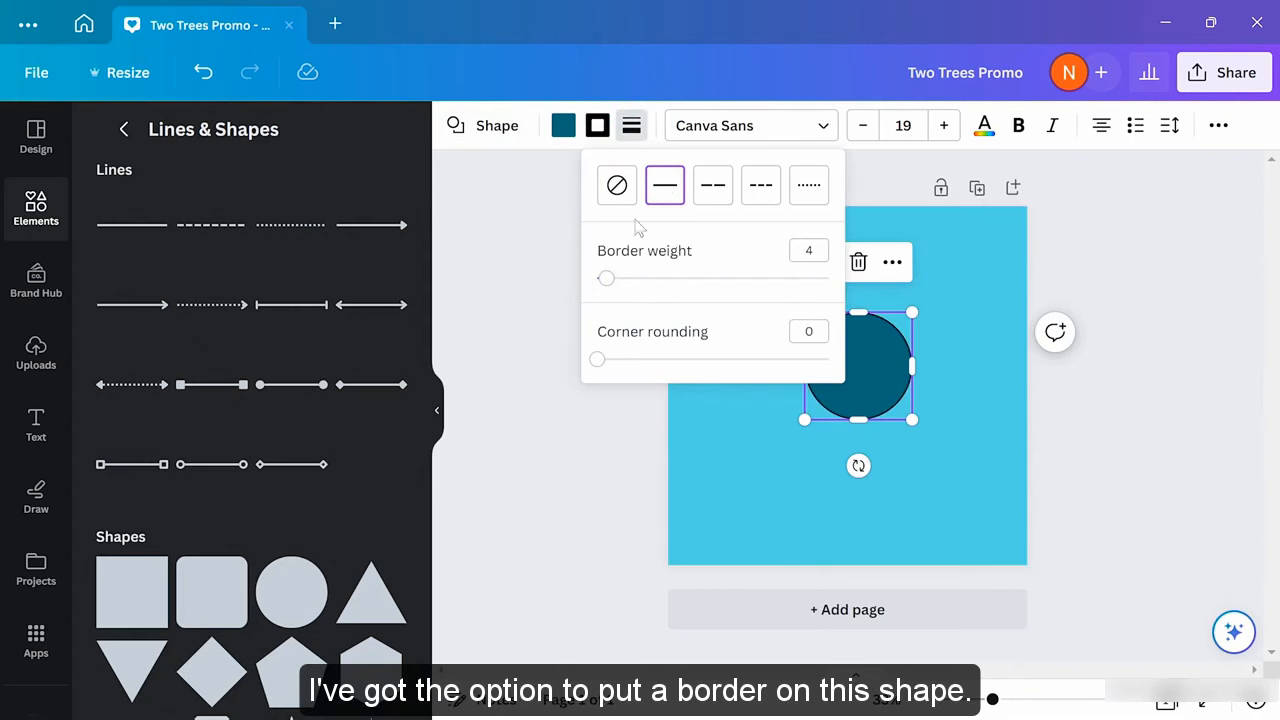
pyautogui.moveTo(606, 279); pyautogui.dragTo(640, 285)
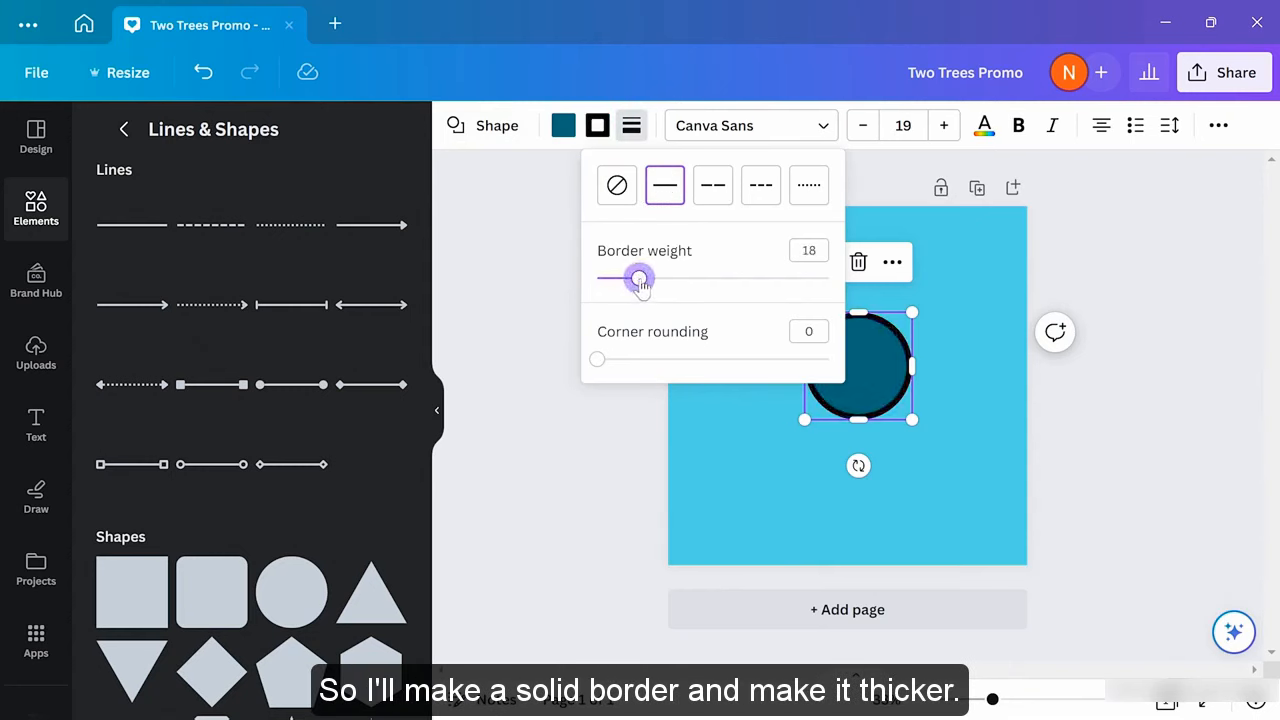
pyautogui.click(598, 130)
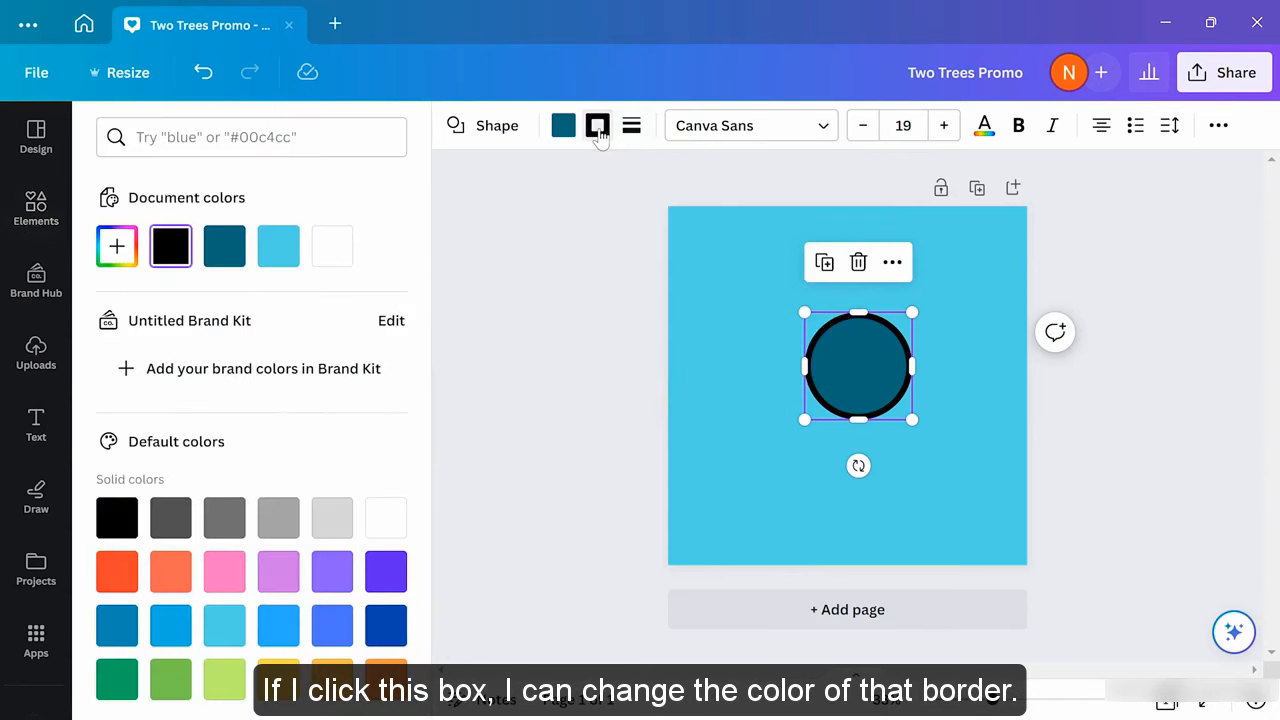
pyautogui.click(116, 679)
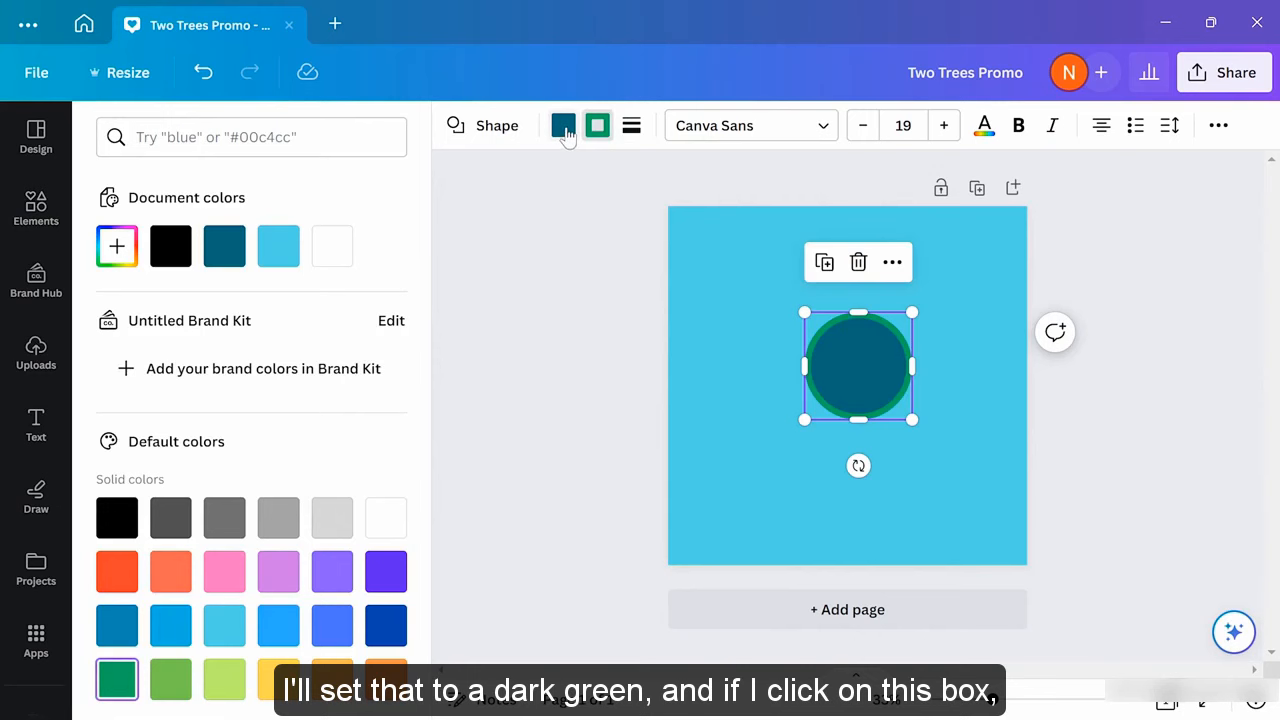
pyautogui.click(564, 127)
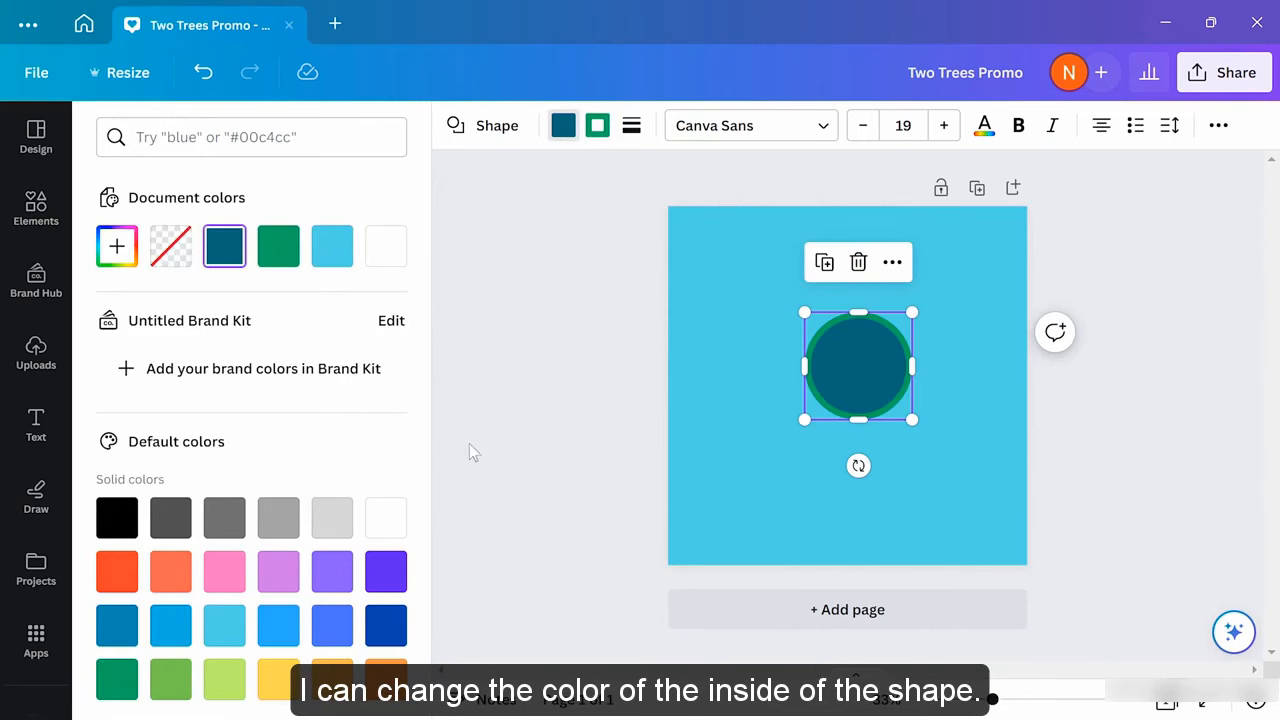
pyautogui.click(385, 517)
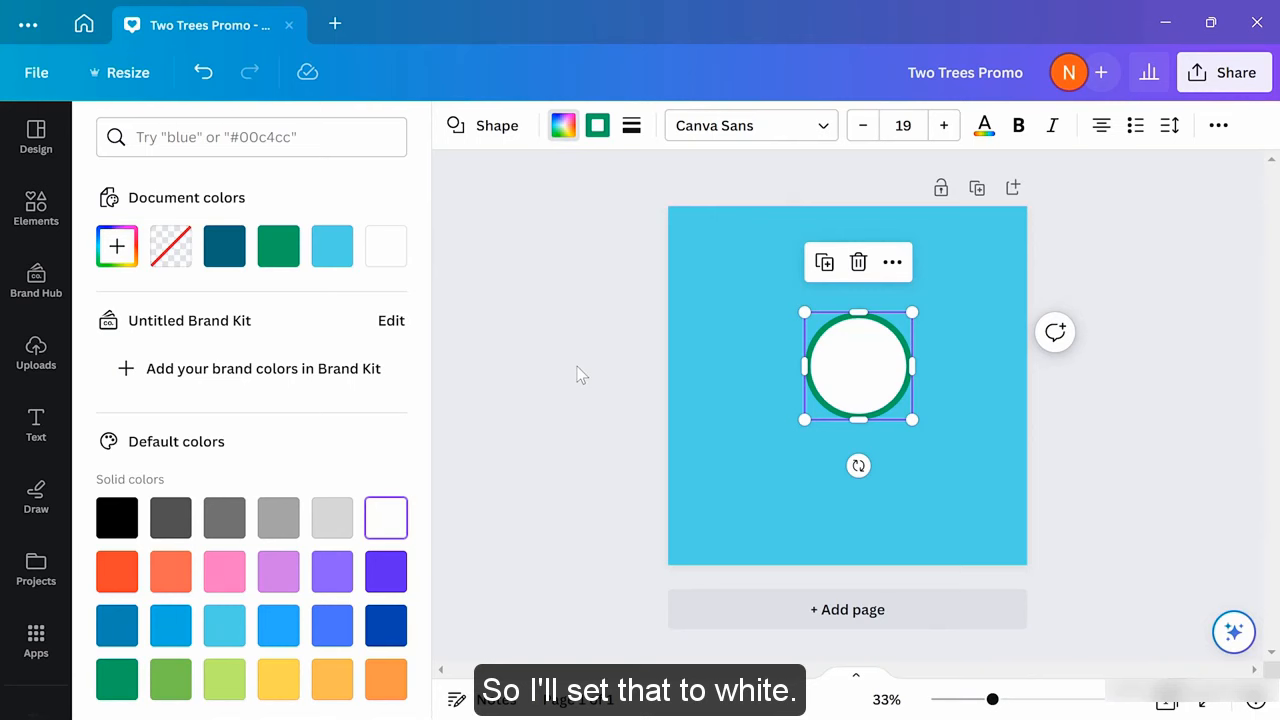
pyautogui.click(500, 287)
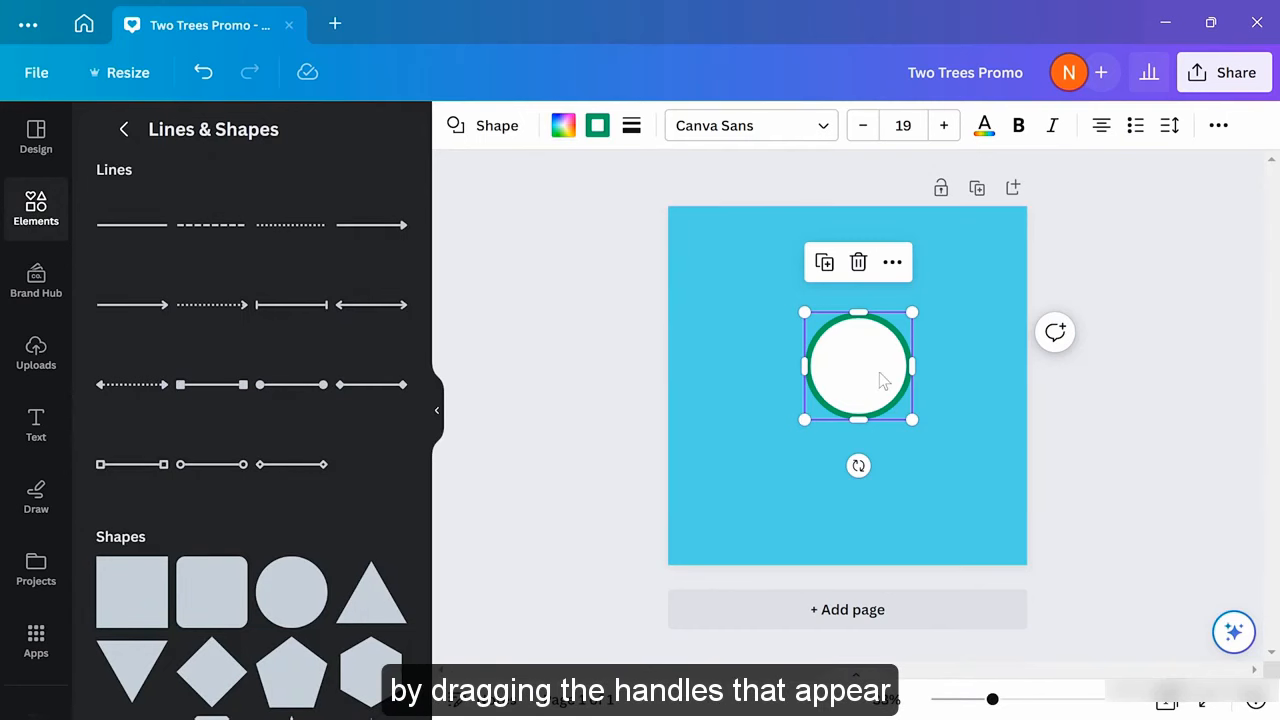
# Stretch the circle into a wide ellipse, undo a trial rotation, and move it to the top
pyautogui.moveTo(915, 421); pyautogui.dragTo(976, 449)
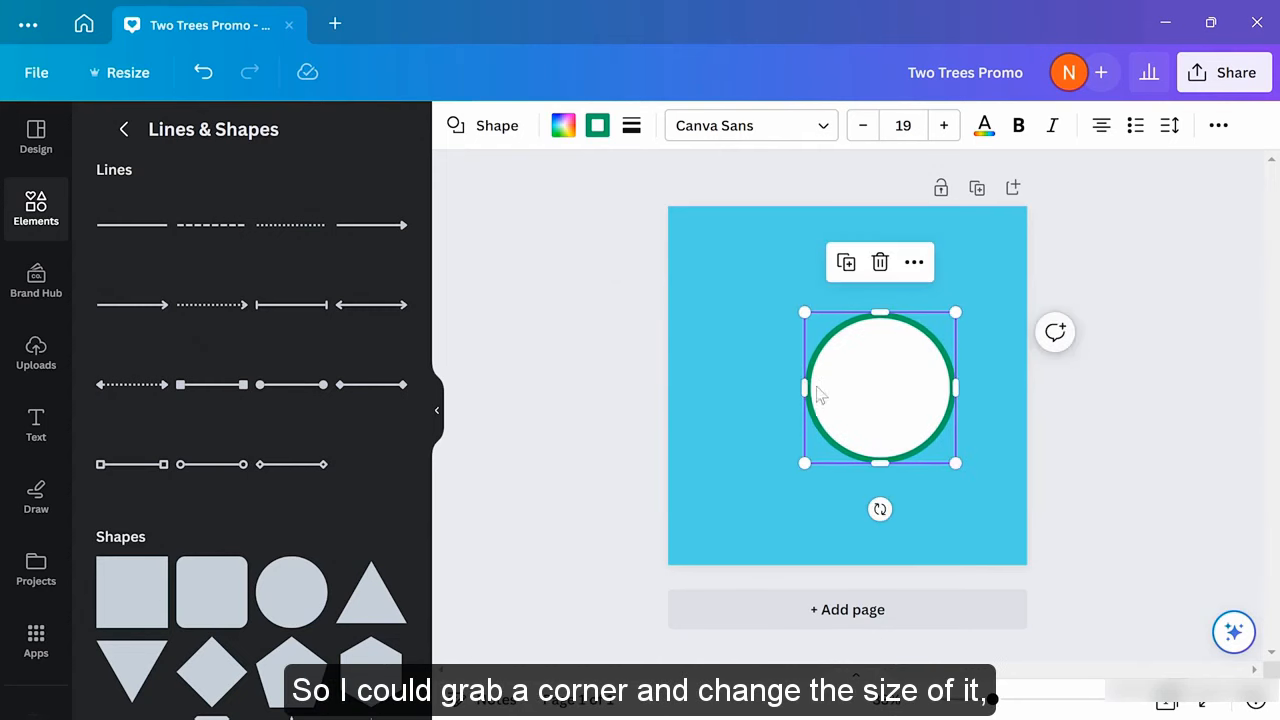
pyautogui.moveTo(805, 388); pyautogui.dragTo(681, 399)
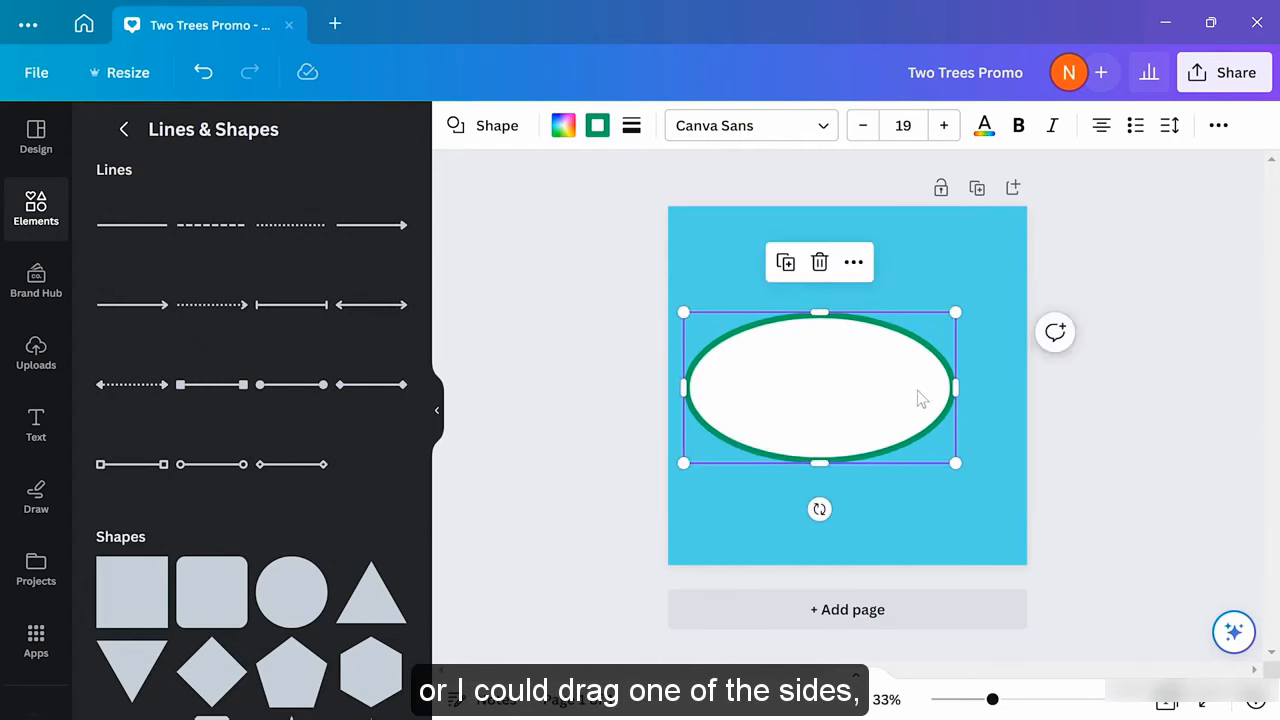
pyautogui.moveTo(951, 388); pyautogui.dragTo(1015, 388)
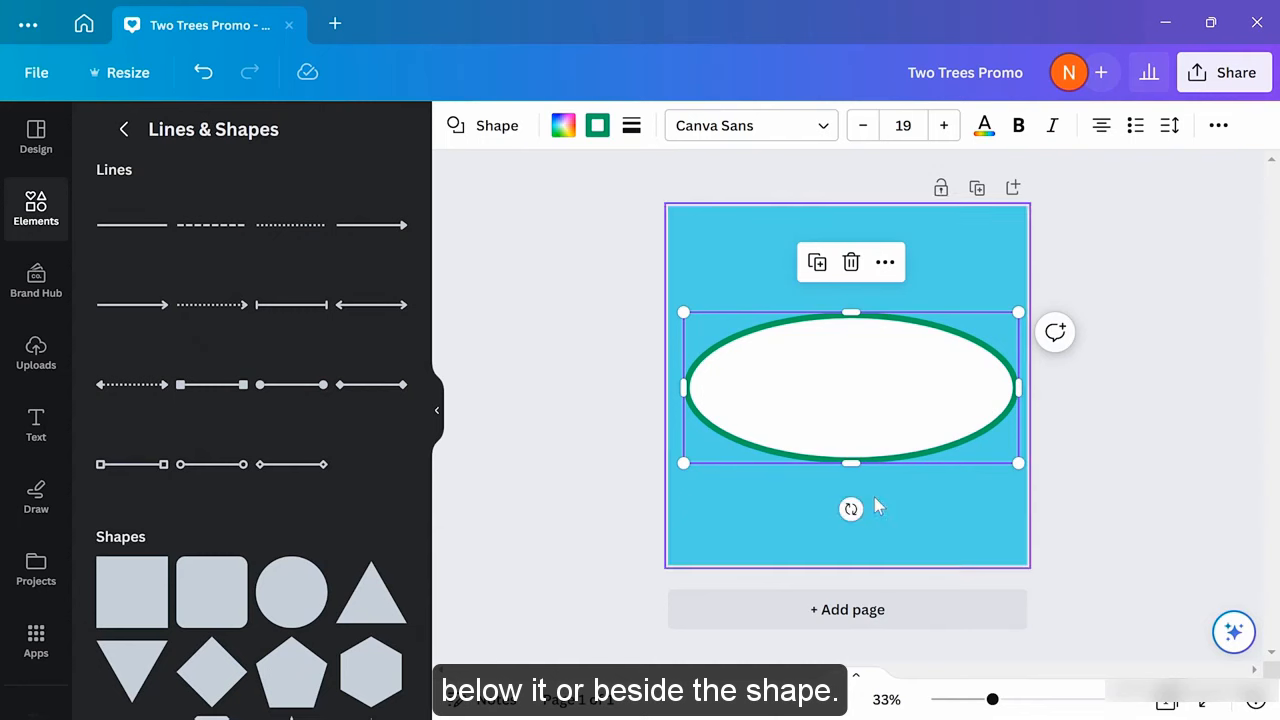
pyautogui.moveTo(851, 509); pyautogui.dragTo(901, 497)
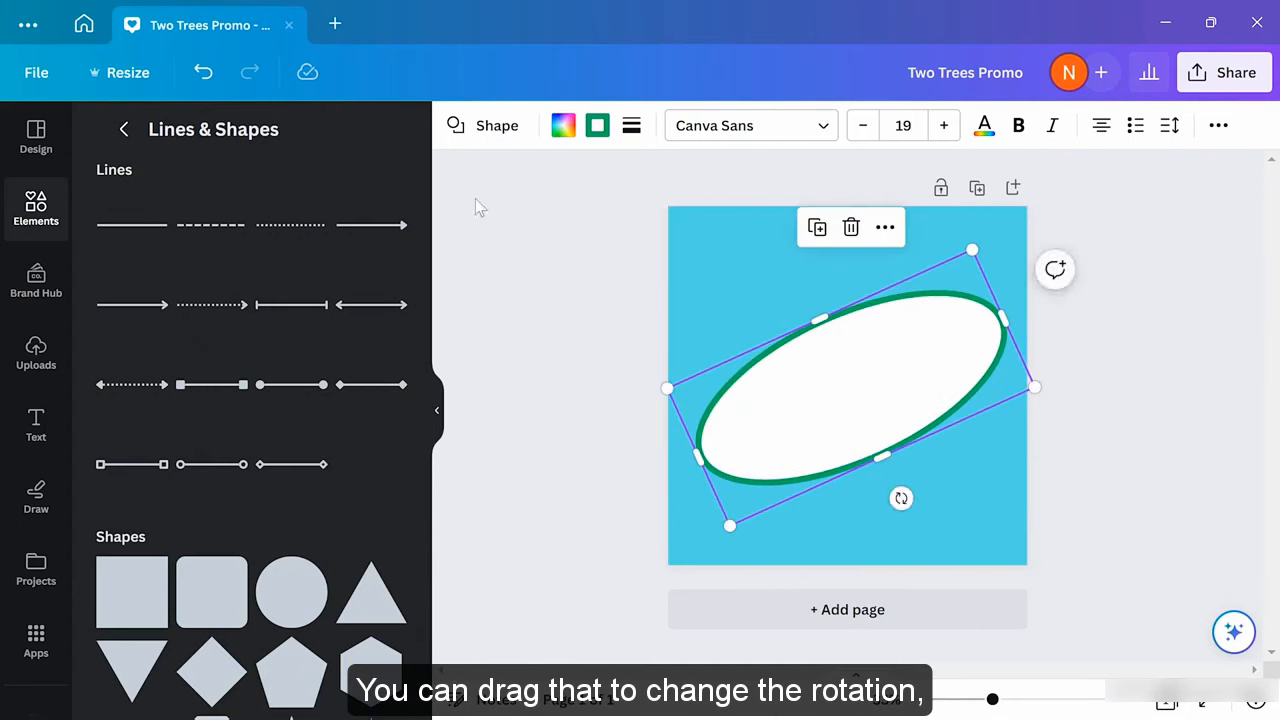
pyautogui.click(204, 73)
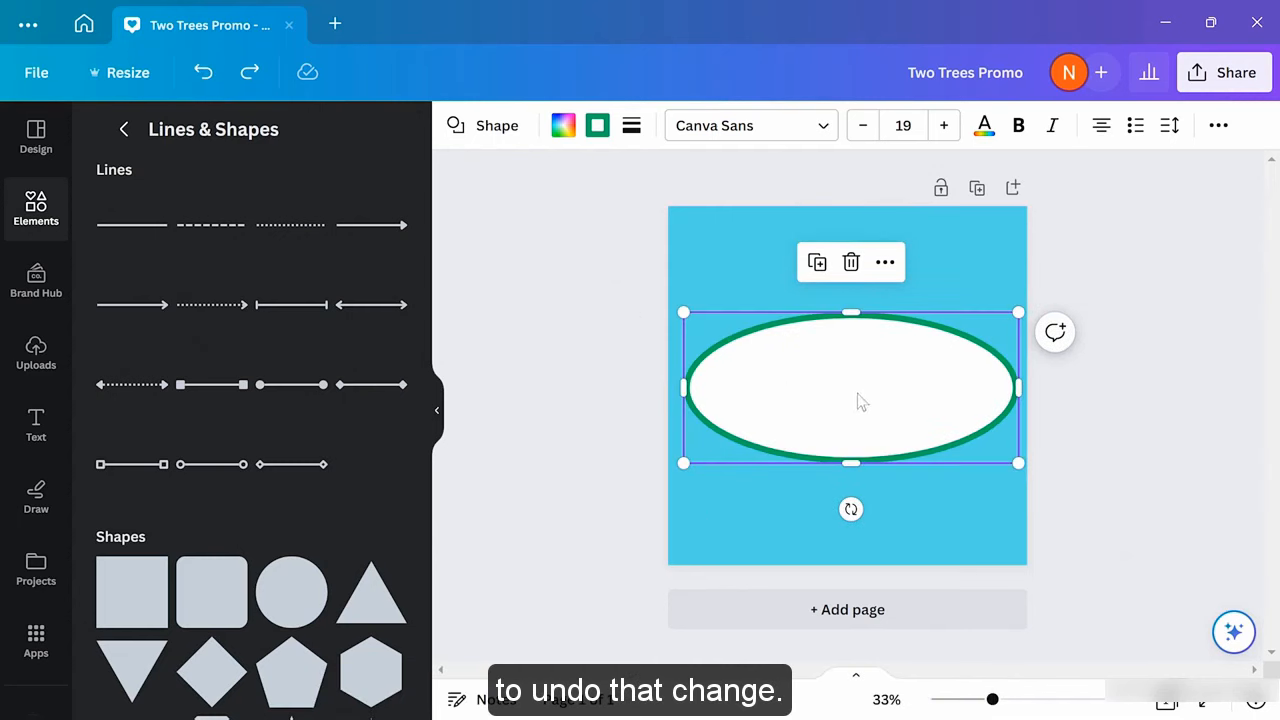
pyautogui.moveTo(857, 393); pyautogui.dragTo(854, 304)
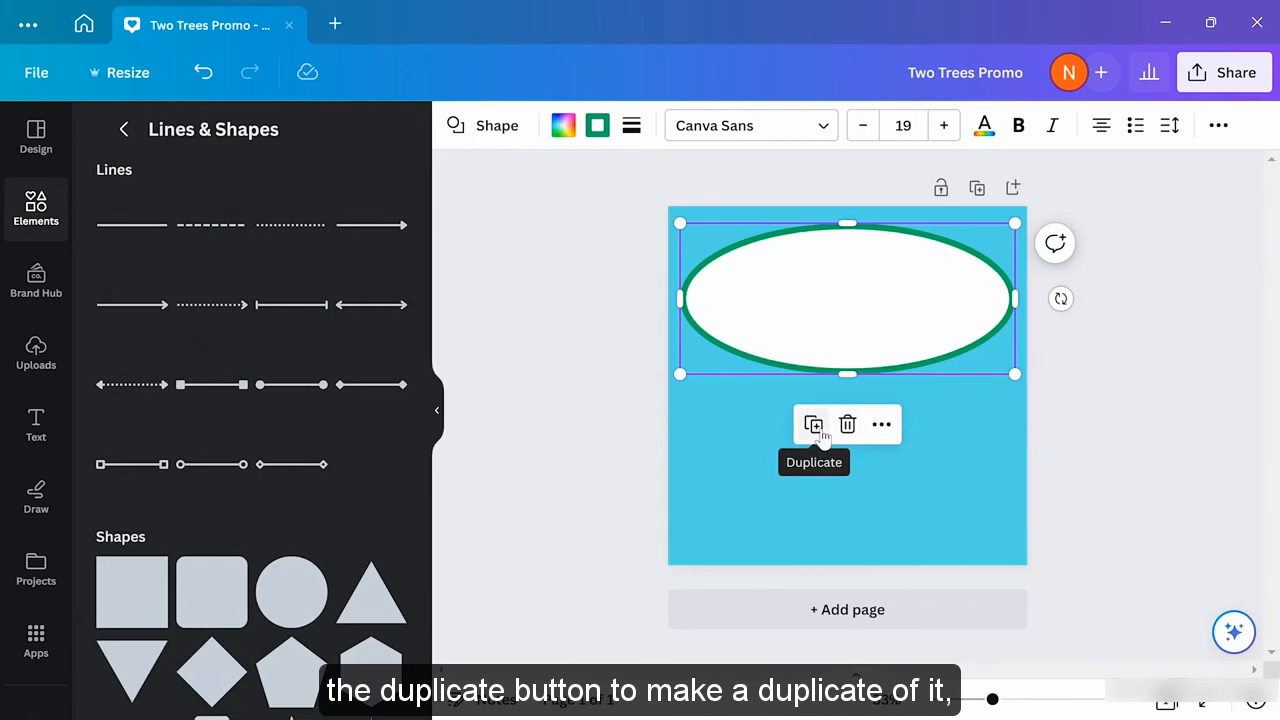
pyautogui.click(880, 428)
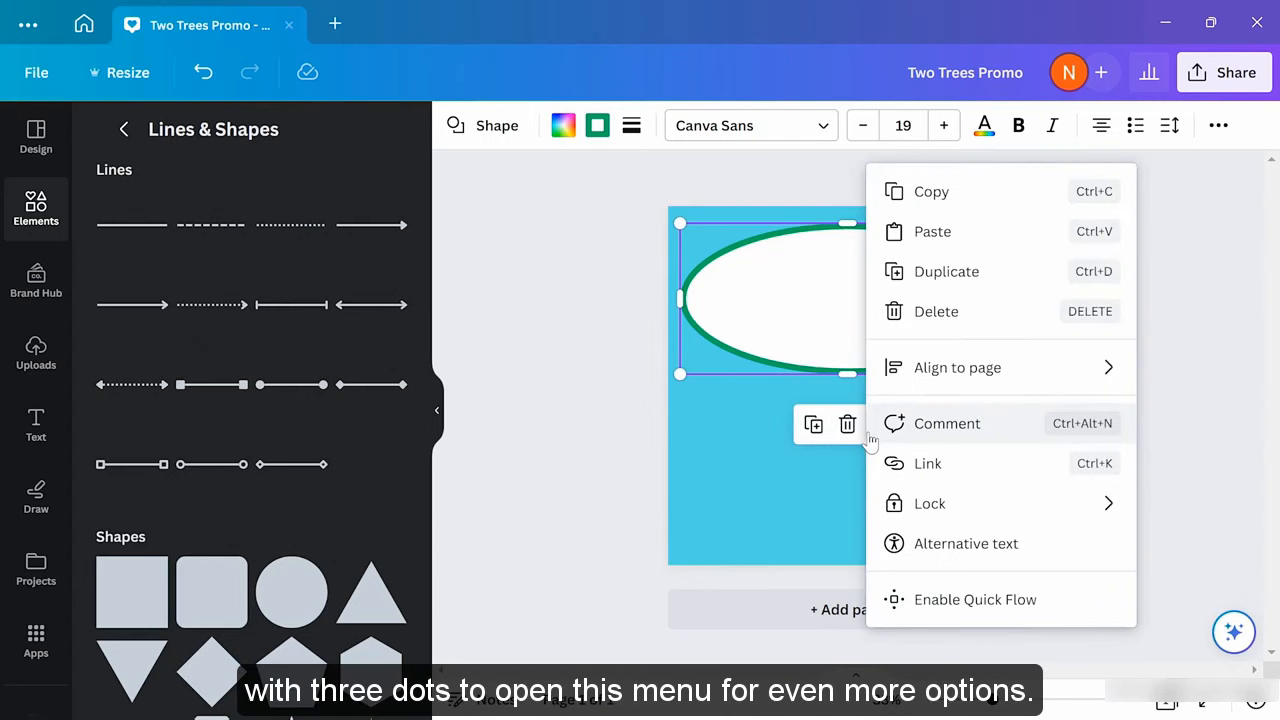
pyautogui.click(780, 470)
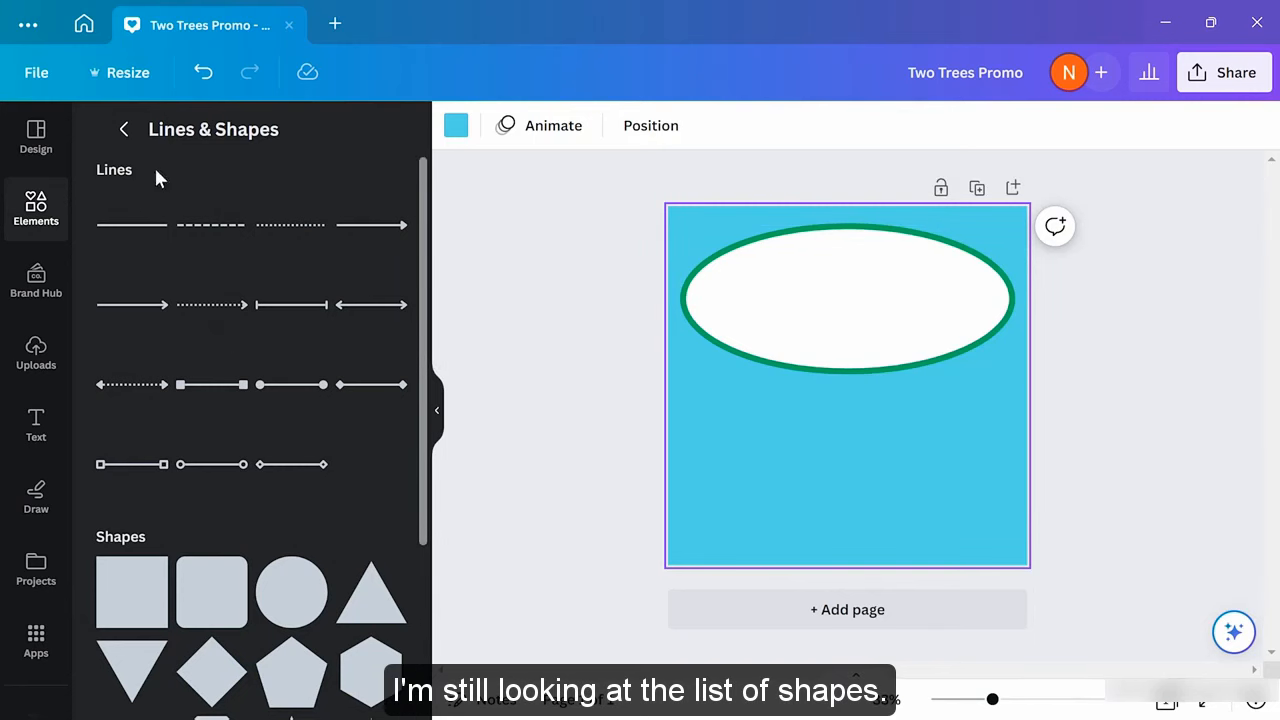
# Drag an 'Add a heading' text box from the Text panel onto the page below the ellipse
pyautogui.click(127, 137)
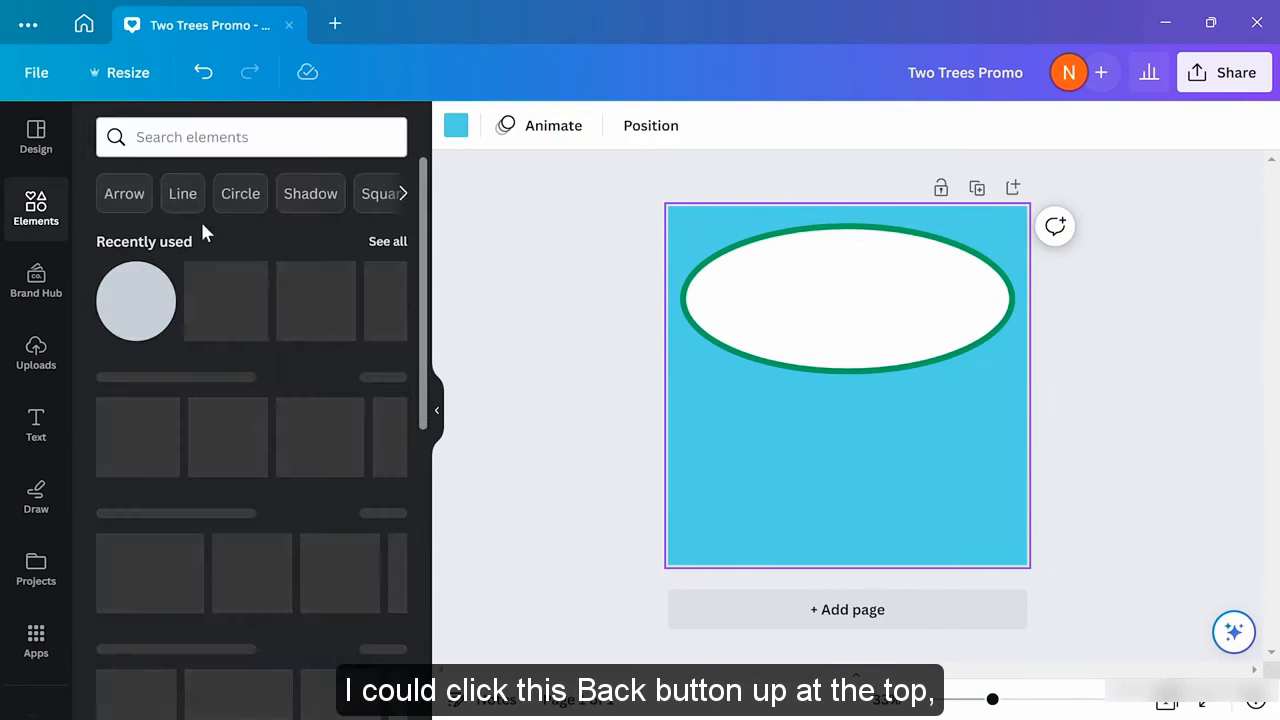
pyautogui.scroll(-1, 317, 362)
pyautogui.scroll(-4, 317, 362)
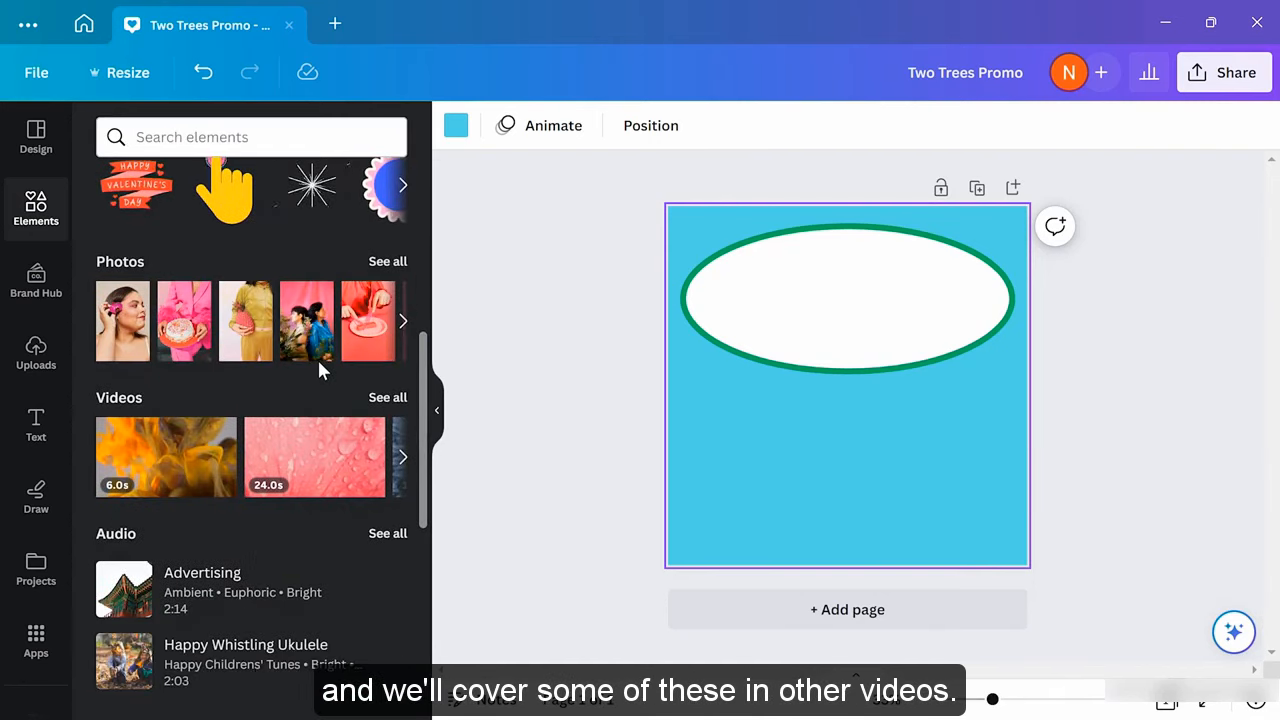
pyautogui.scroll(-1, 317, 357)
pyautogui.scroll(6, 317, 357)
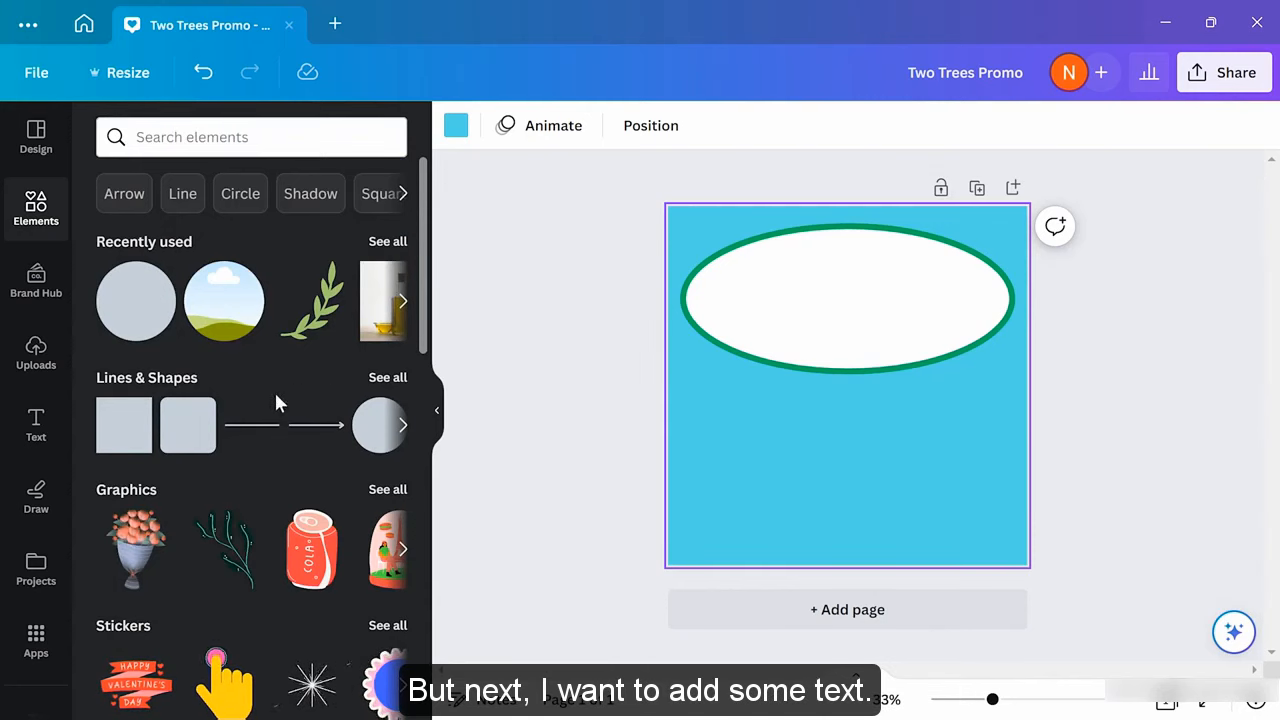
pyautogui.click(37, 418)
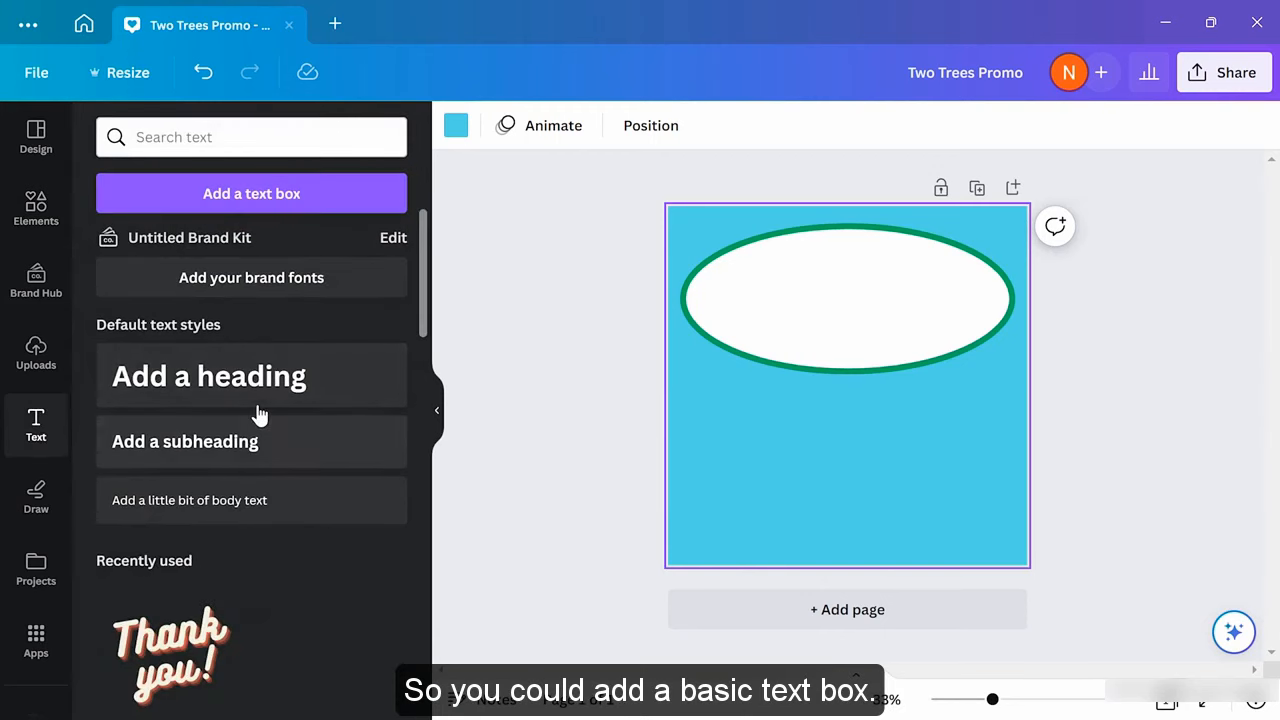
pyautogui.scroll(-5, 265, 596)
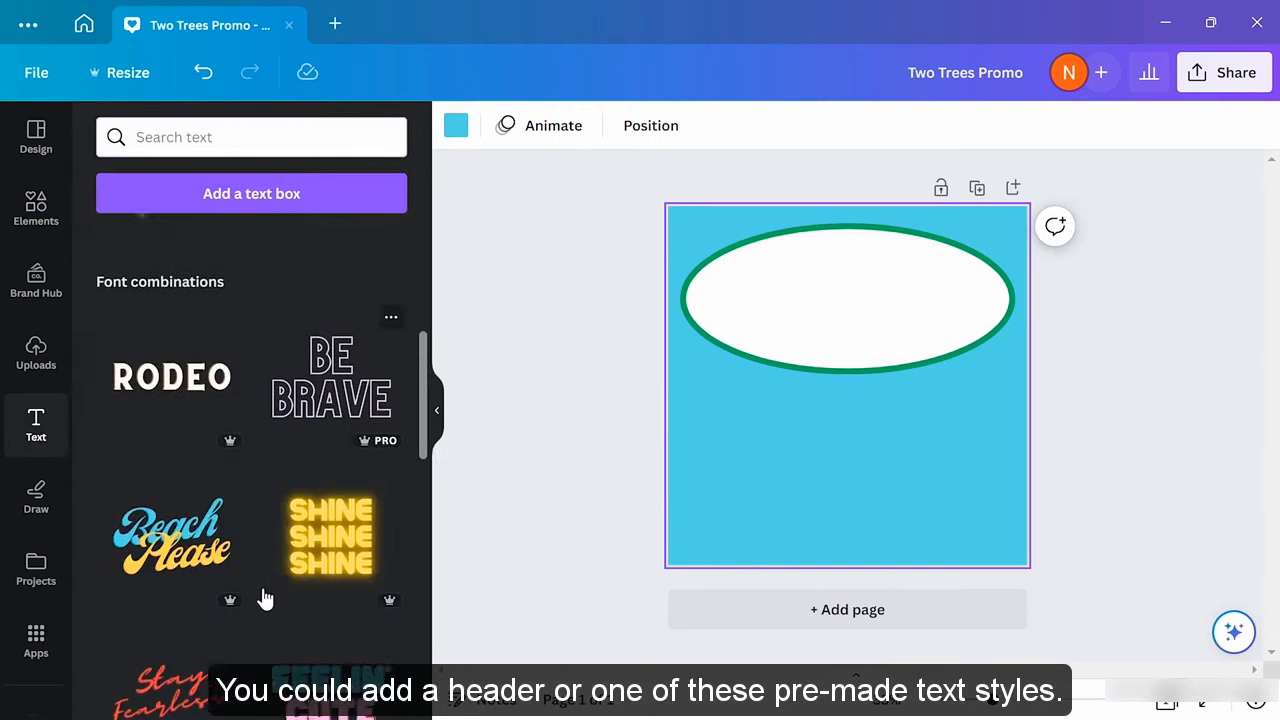
pyautogui.scroll(5, 263, 597)
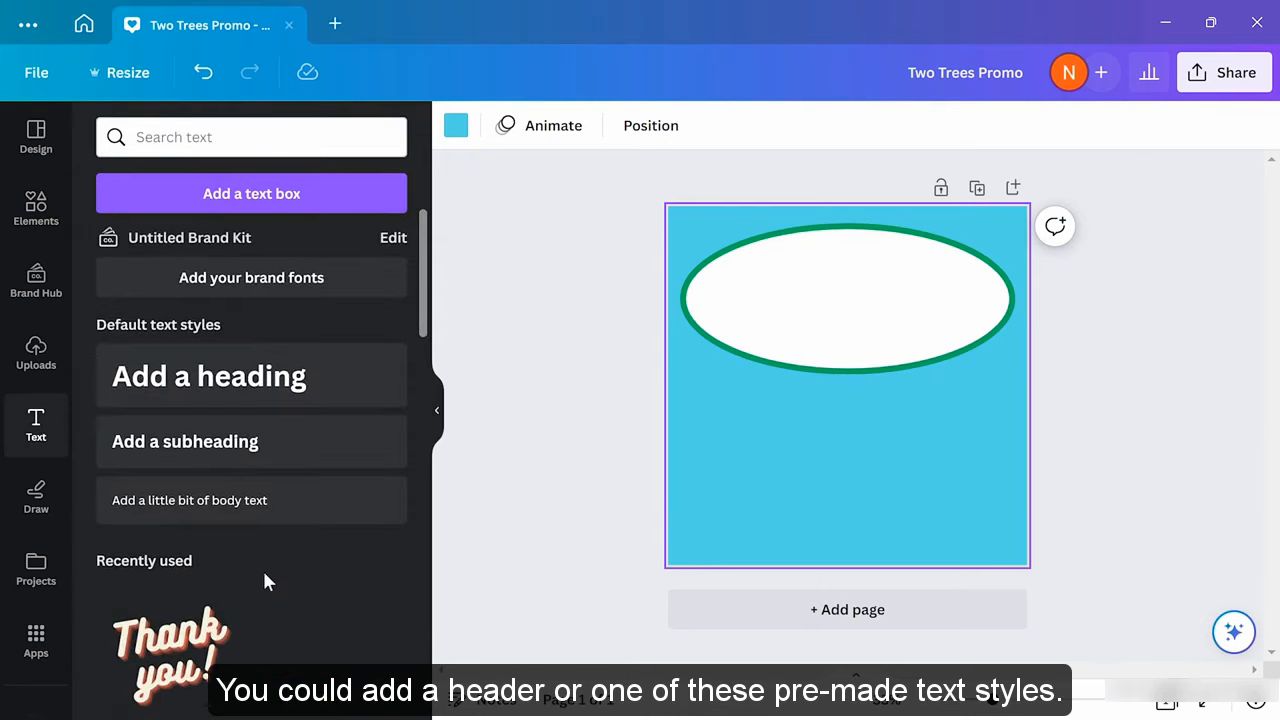
pyautogui.moveTo(203, 387); pyautogui.dragTo(802, 448)
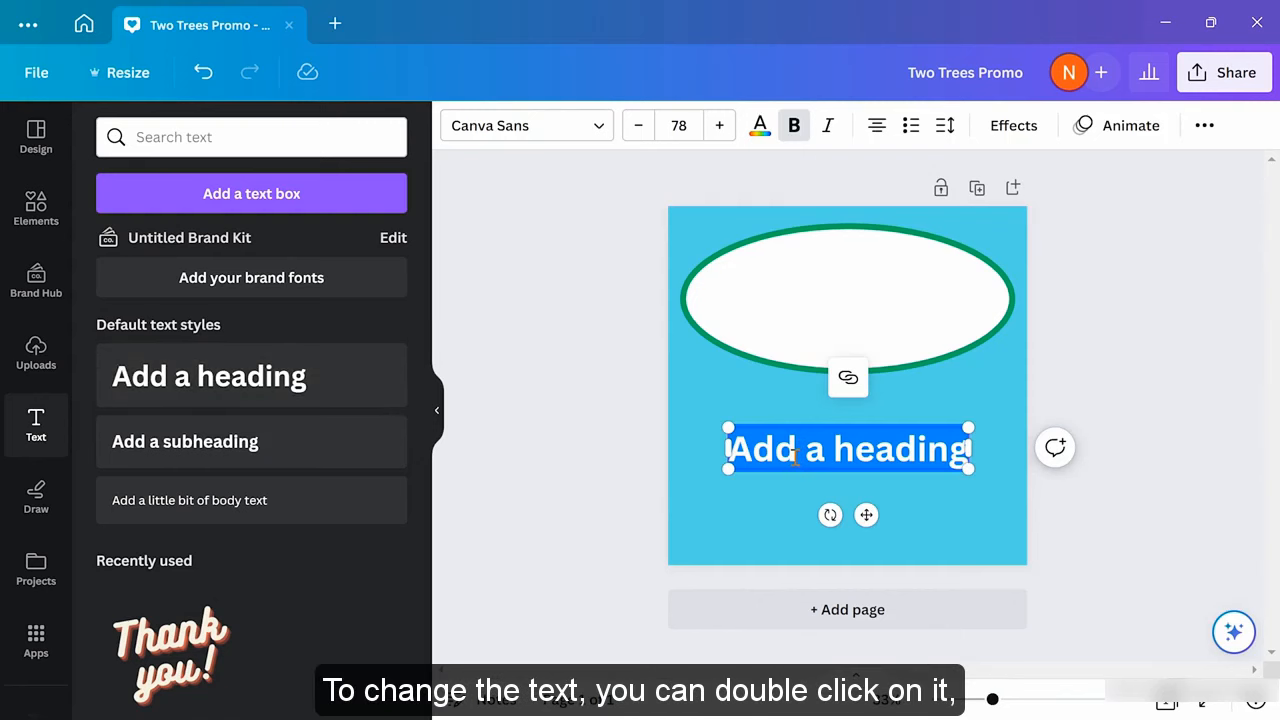
# Replace the heading's placeholder text with 'Two Trees'
pyautogui.click(797, 456)
pyautogui.moveTo(729, 450); pyautogui.dragTo(965, 457)
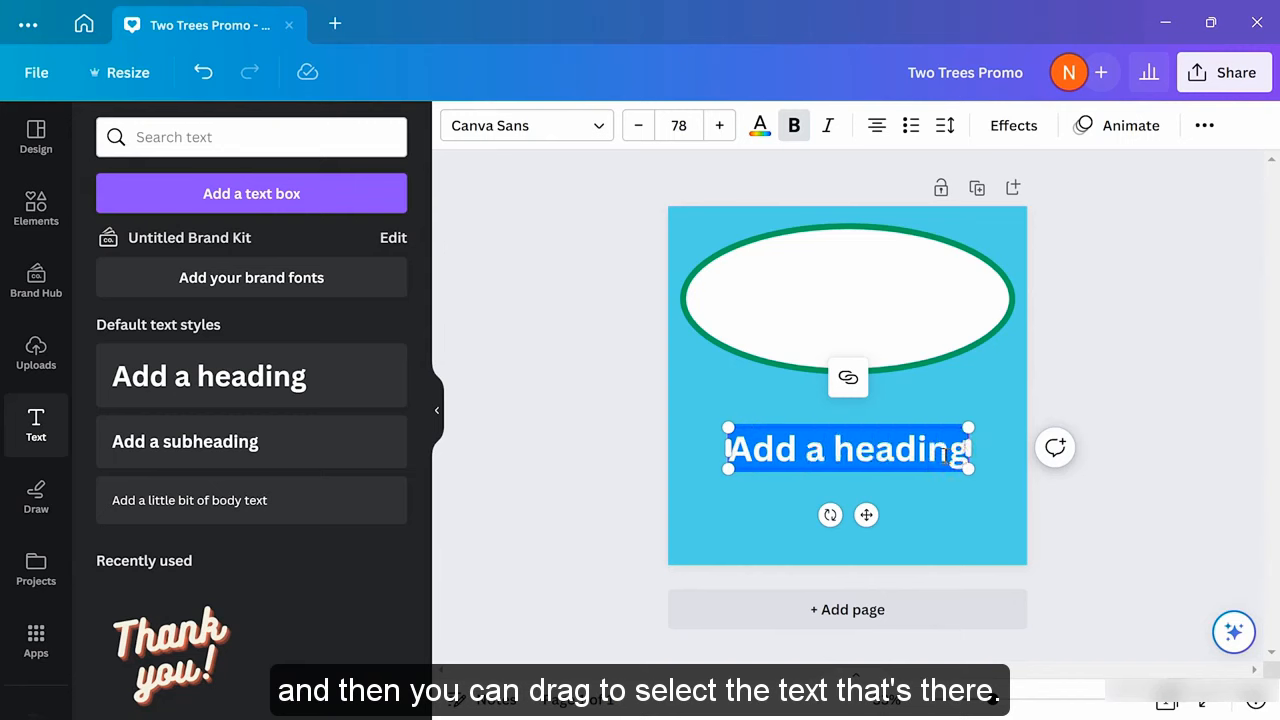
pyautogui.press('BackSpace')
pyautogui.hotkey('ctrl', 'b')
pyautogui.write('T')
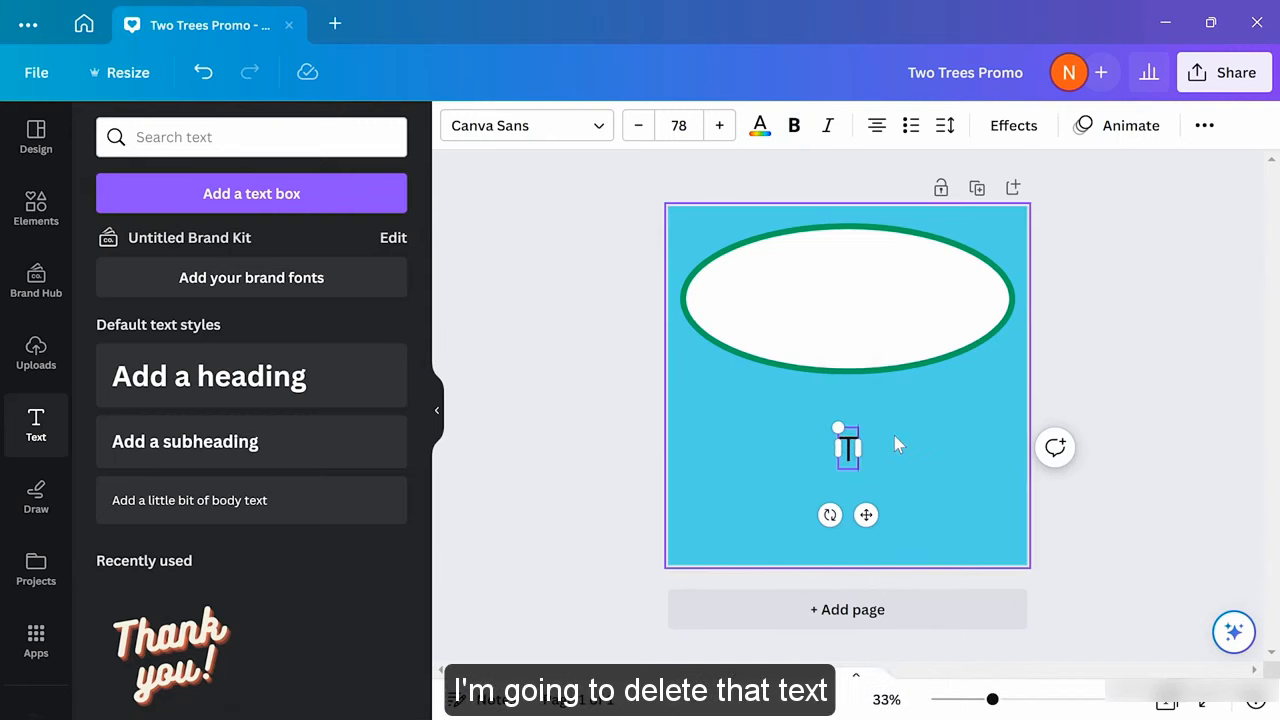
pyautogui.write('wo Trees')
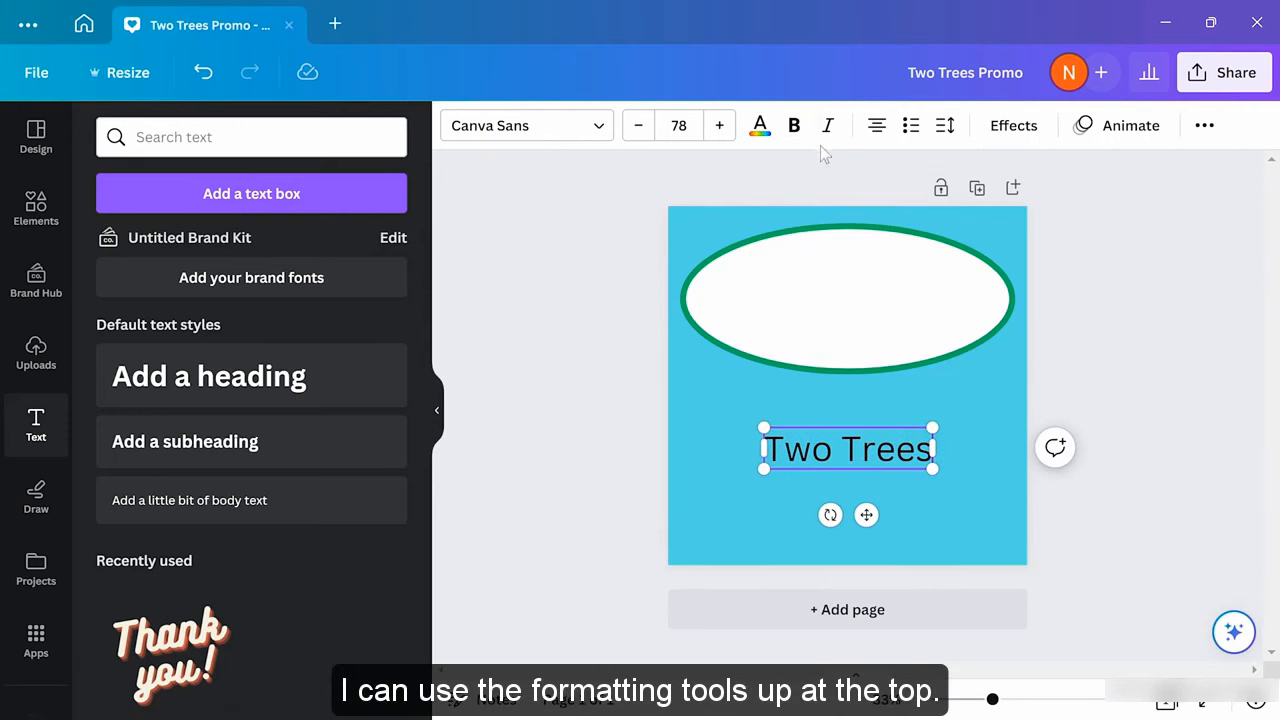
# Set 'Two Trees' in Fraunces Thin at font size 98
pyautogui.click(595, 132)
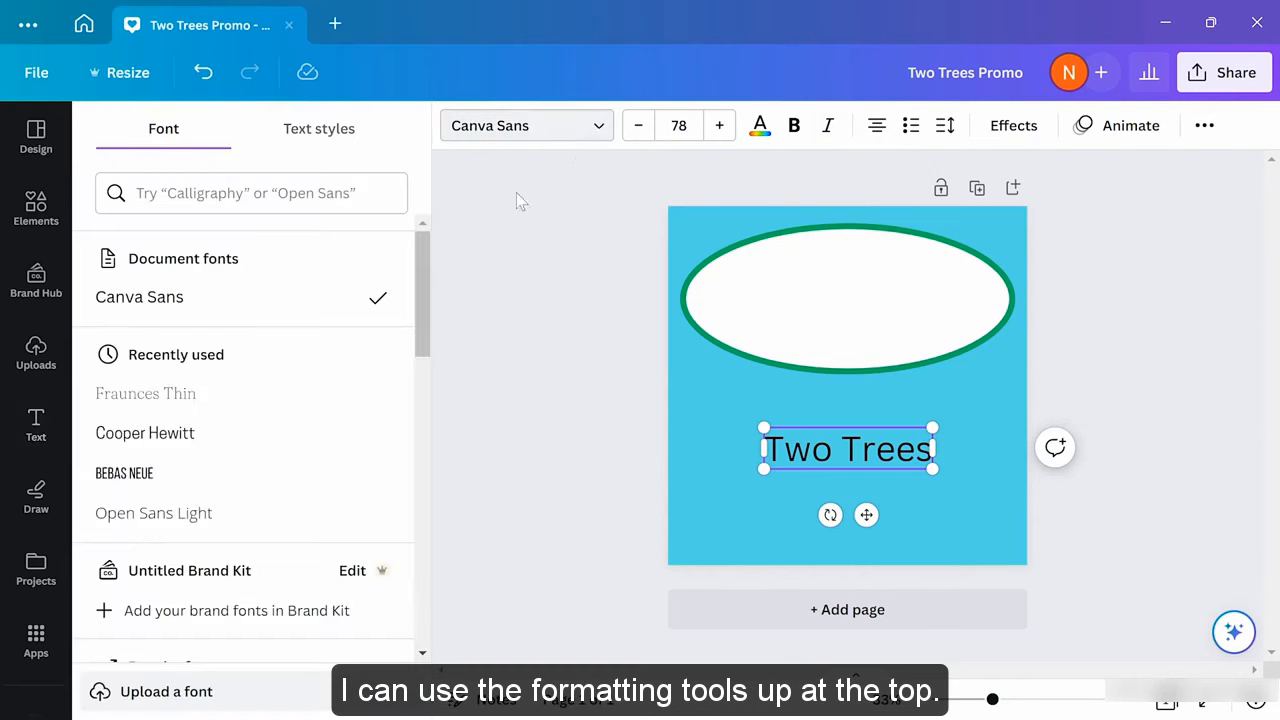
pyautogui.click(249, 515)
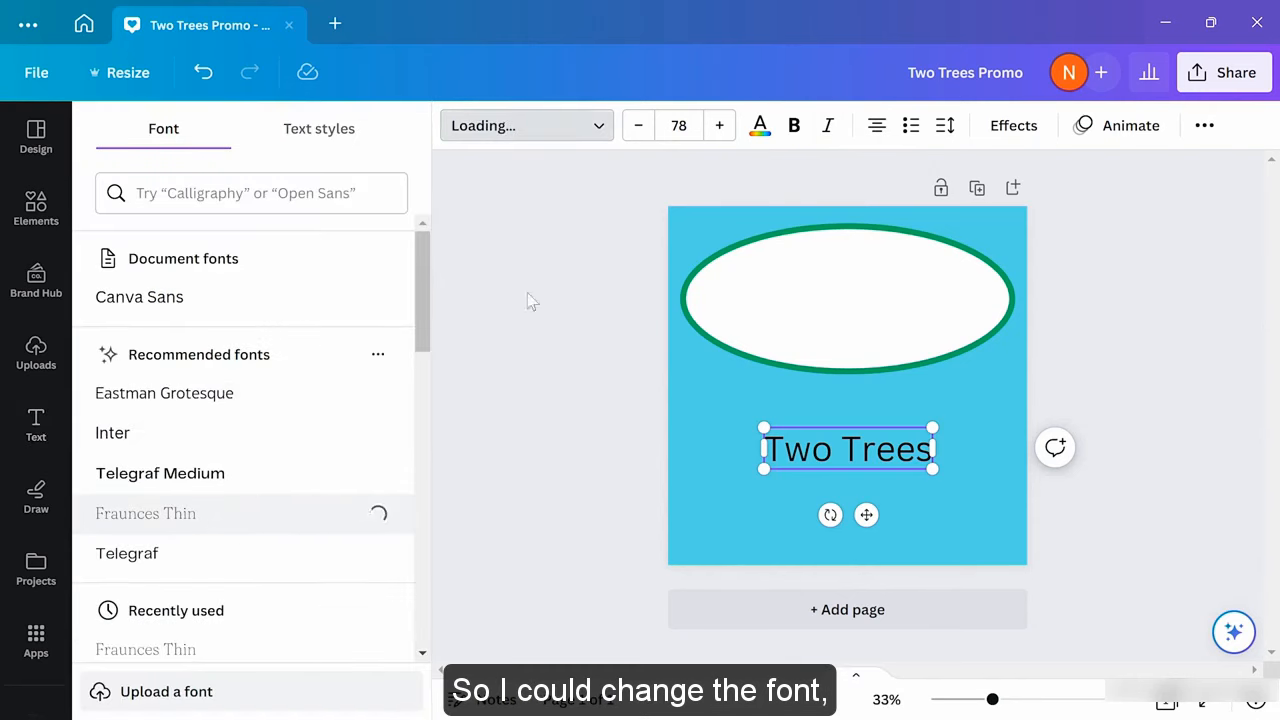
pyautogui.click(717, 128)
pyautogui.click(717, 128)
pyautogui.click(717, 128)
pyautogui.click(717, 128)
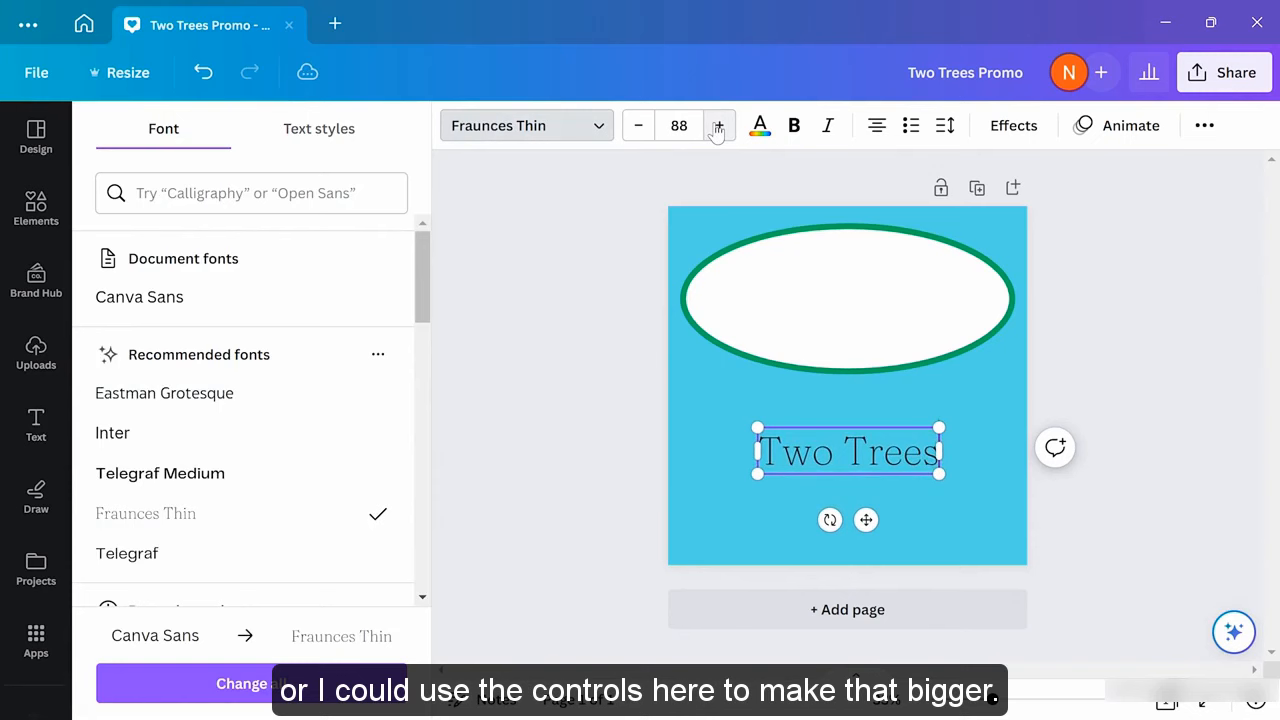
pyautogui.click(717, 128)
pyautogui.click(717, 128)
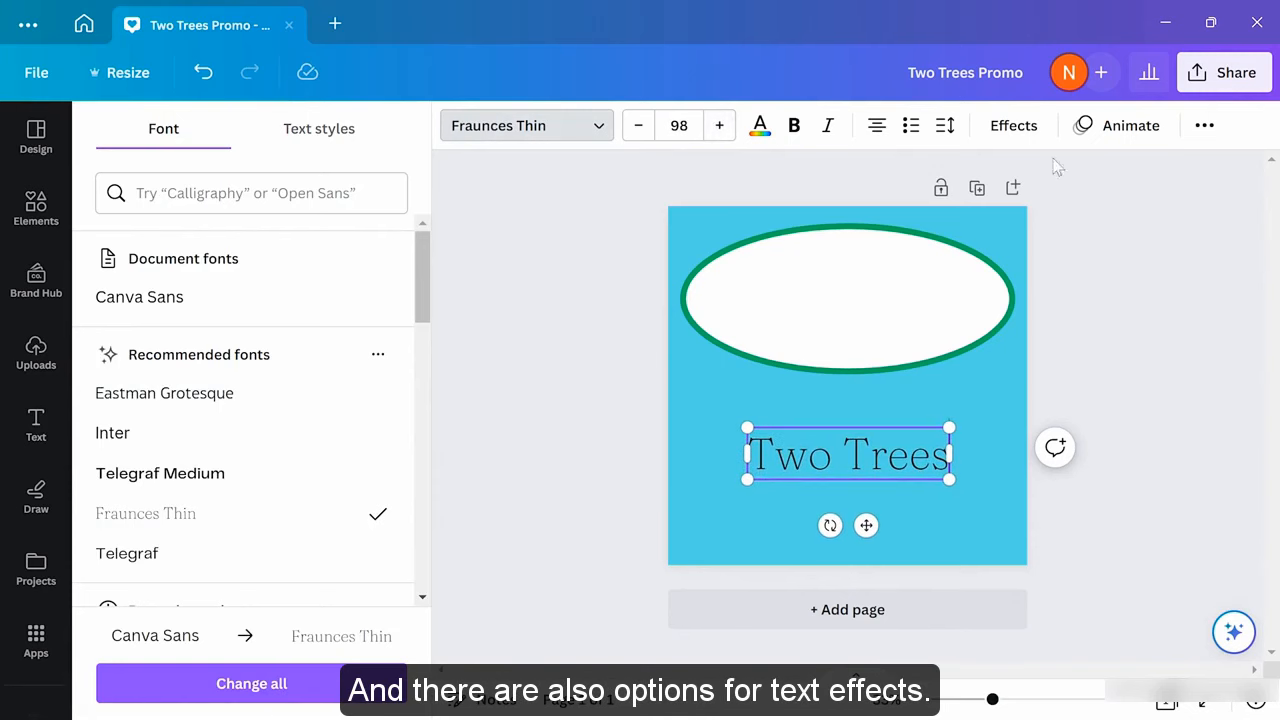
pyautogui.click(1010, 130)
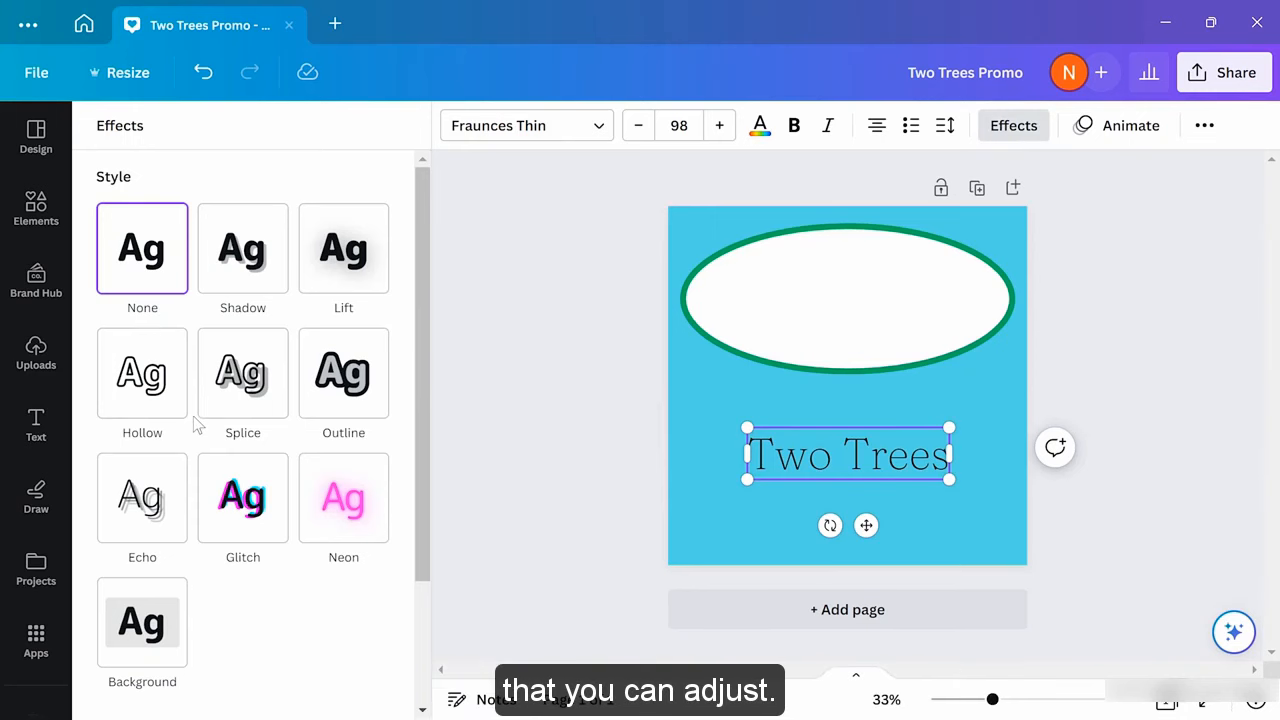
# Add a shadow with offset 42 to 'Two Trees' and move it into the ellipse's top
pyautogui.click(236, 280)
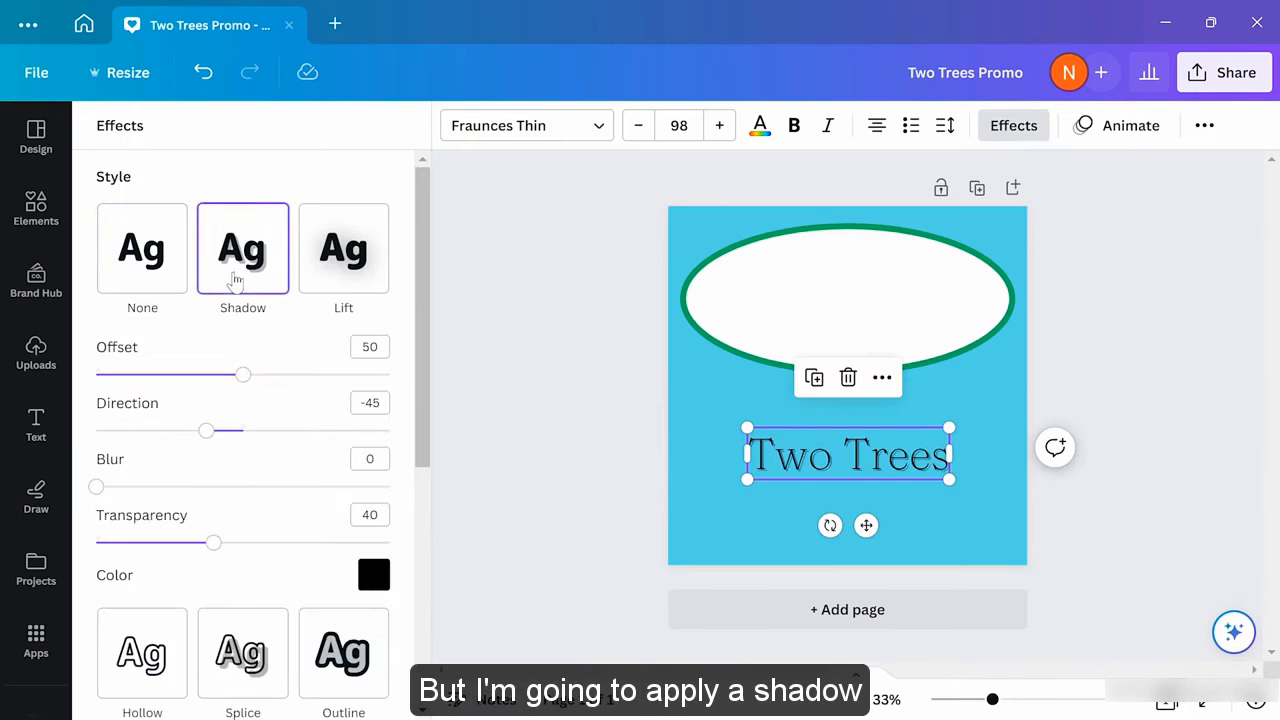
pyautogui.moveTo(247, 381); pyautogui.dragTo(221, 381)
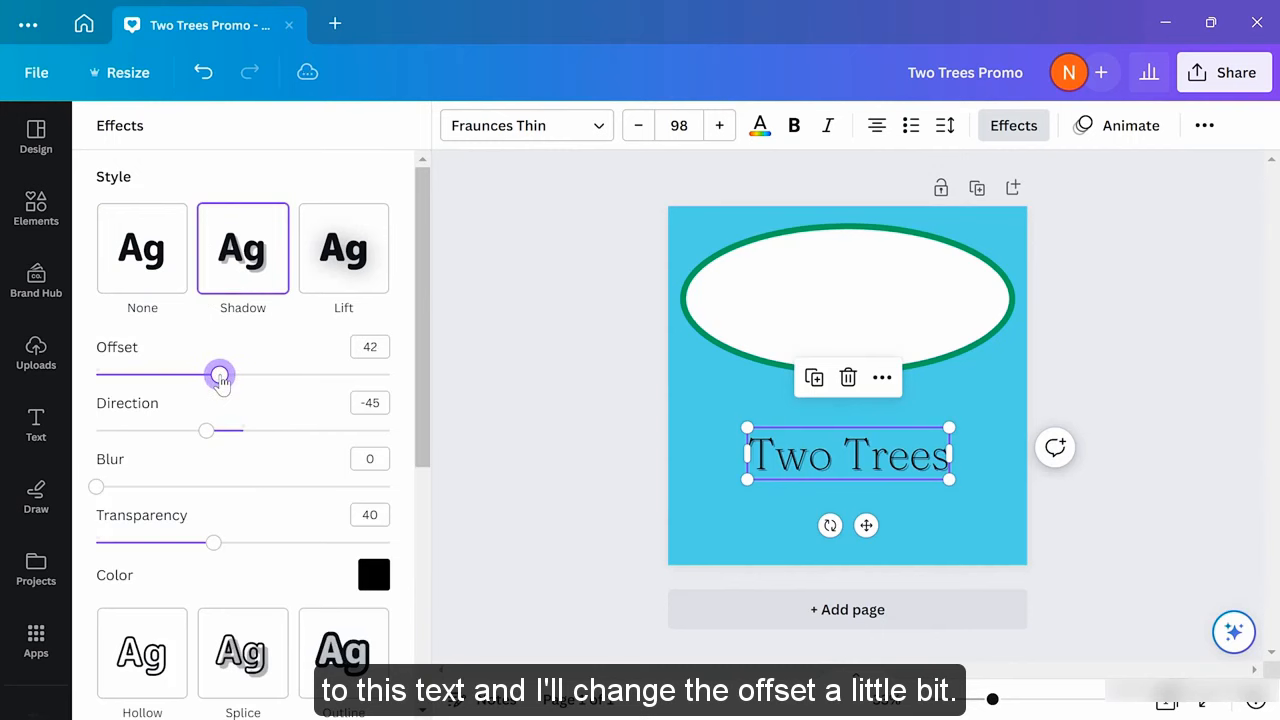
pyautogui.click(520, 365)
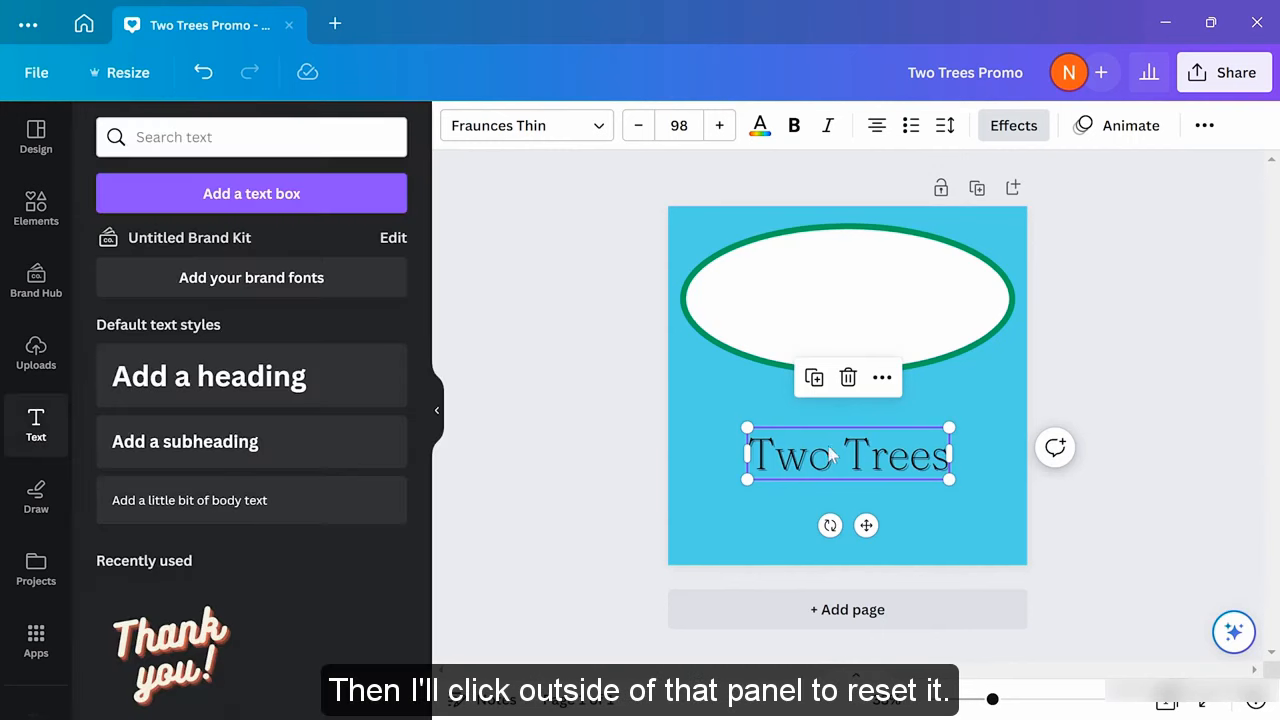
pyautogui.moveTo(829, 451); pyautogui.dragTo(823, 256)
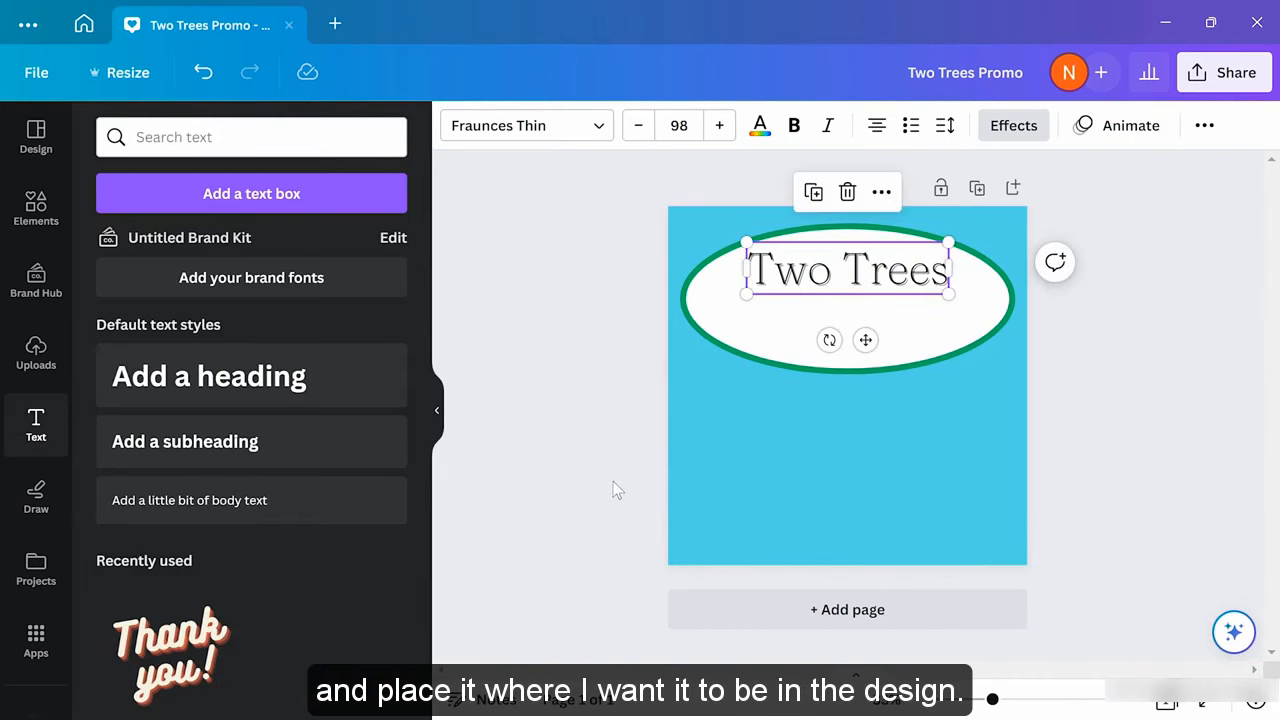
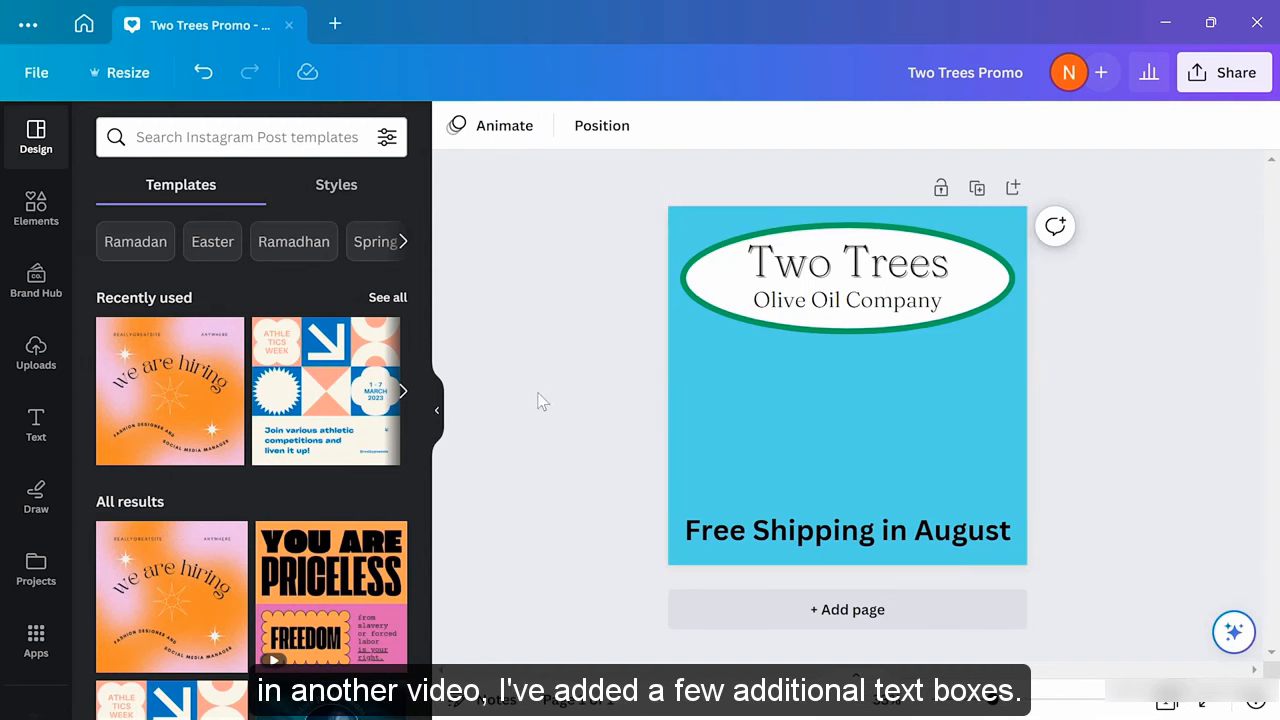
# Open the Elements library and browse its full Graphics collection
pyautogui.click(40, 208)
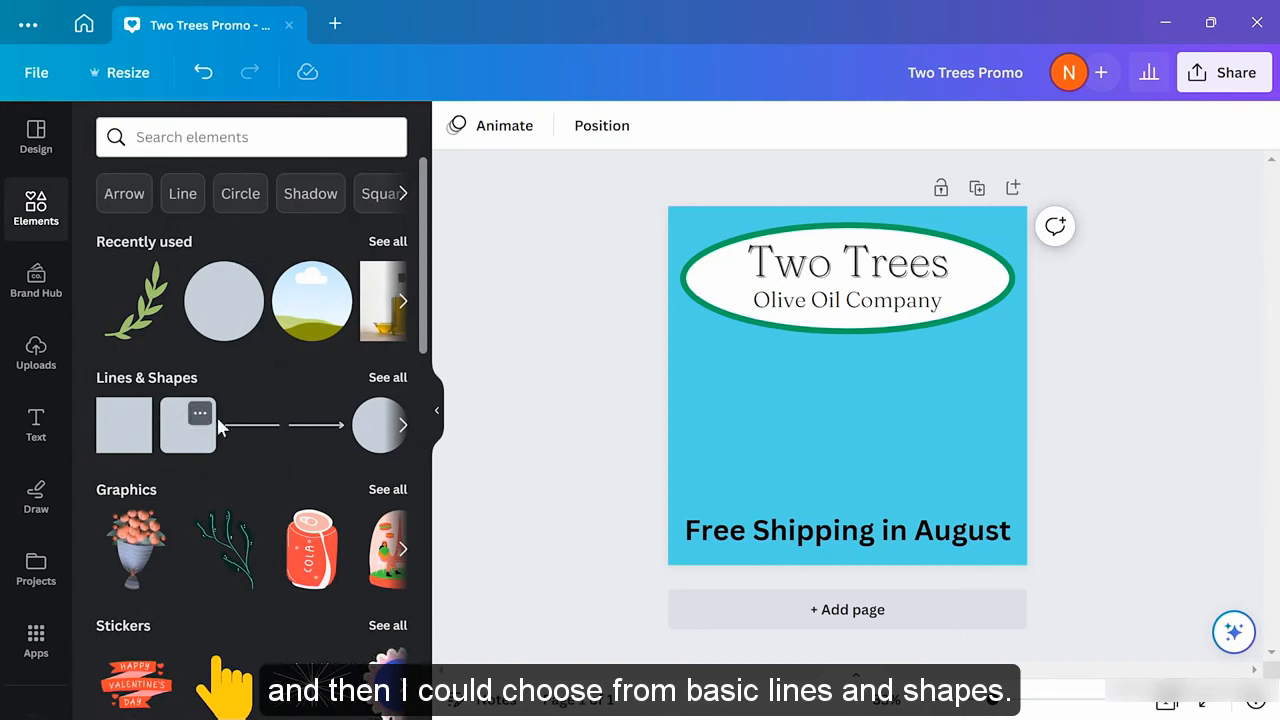
pyautogui.scroll(-2, 220, 420)
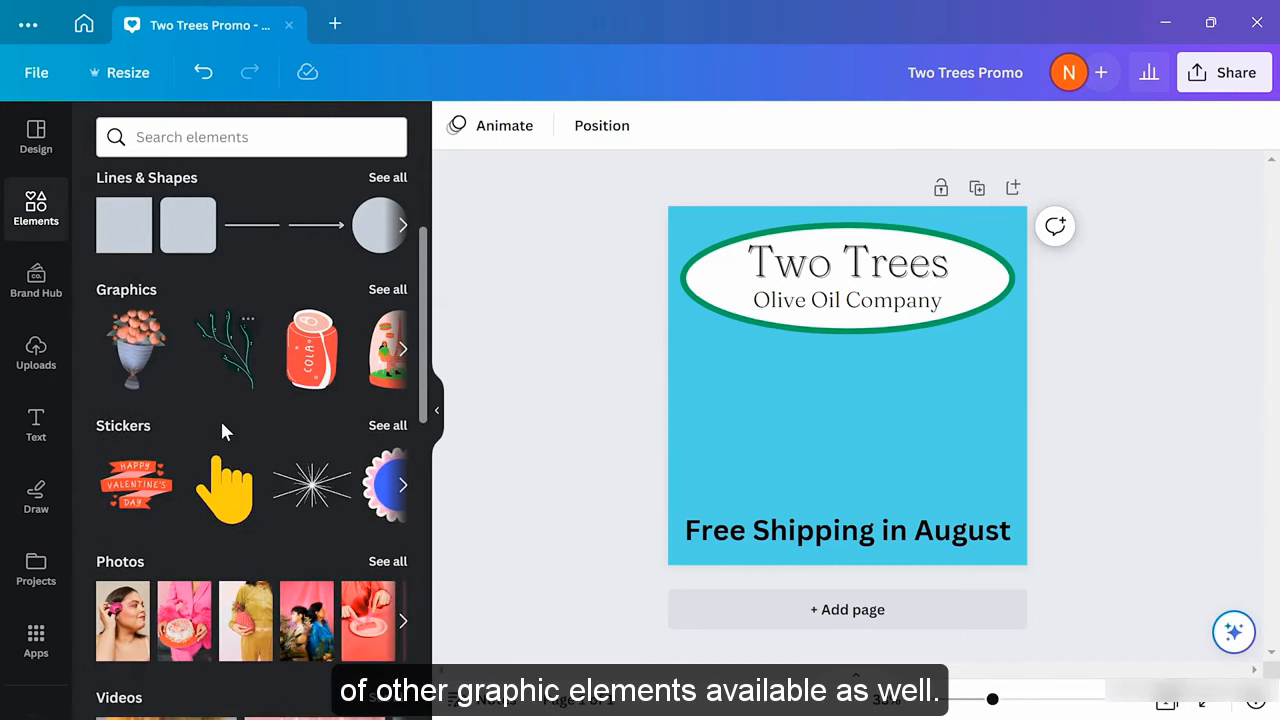
pyautogui.scroll(-1, 222, 430)
pyautogui.scroll(-2, 222, 430)
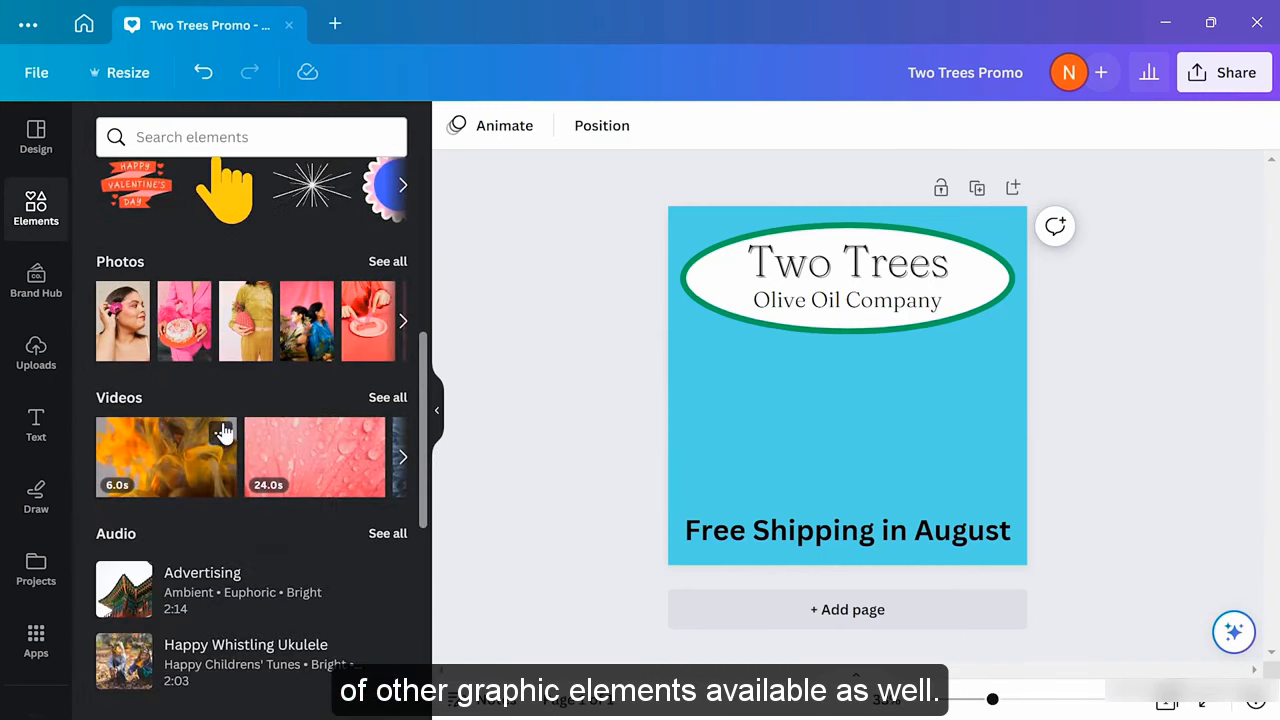
pyautogui.scroll(2, 222, 432)
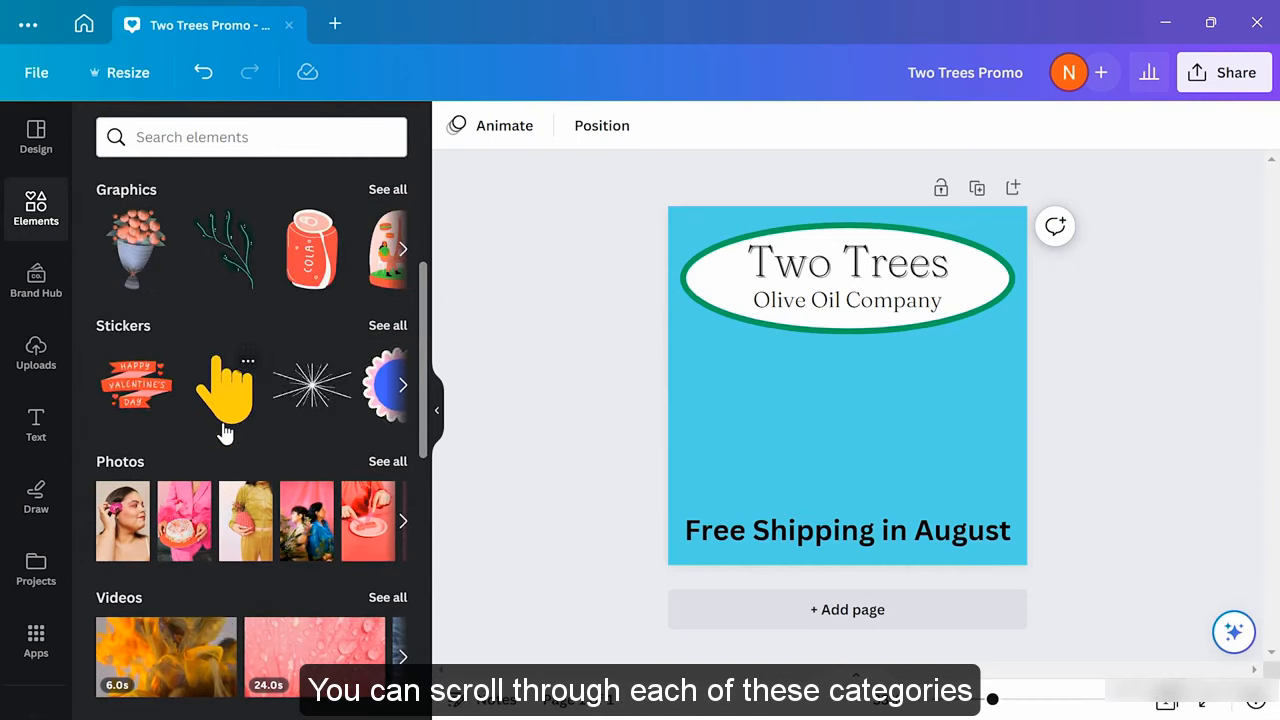
pyautogui.scroll(2, 372, 400)
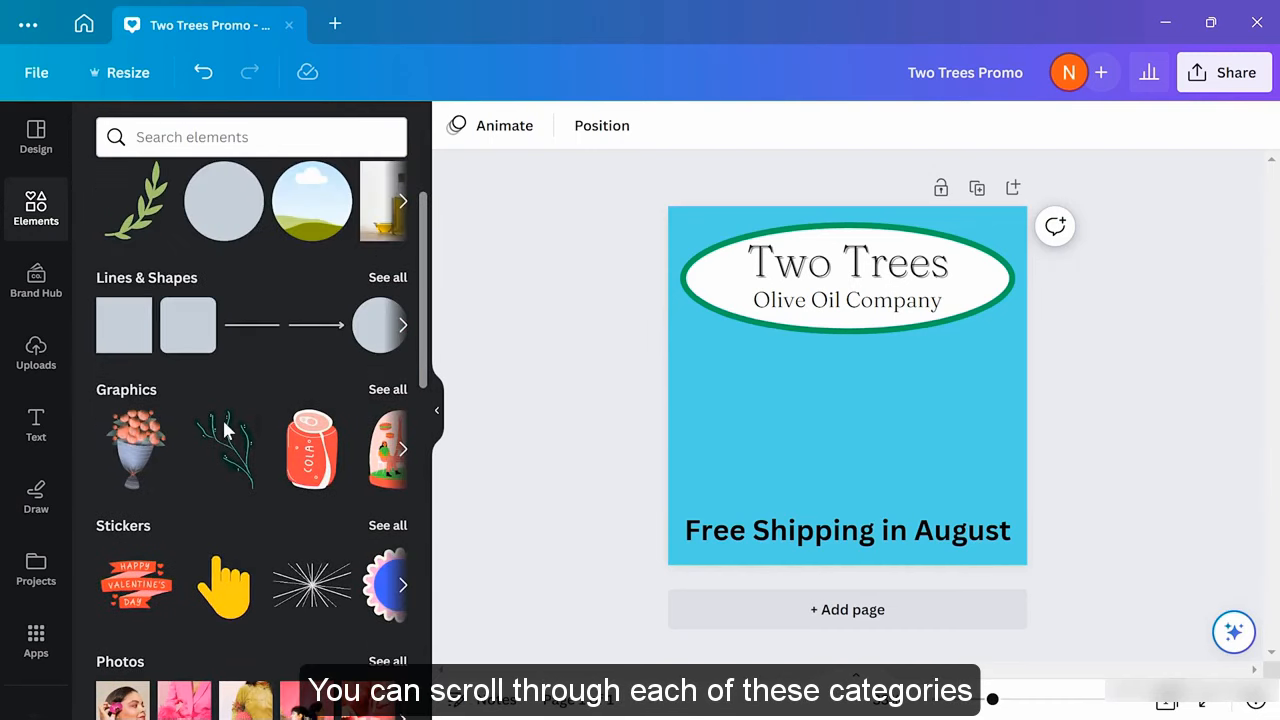
pyautogui.click(384, 392)
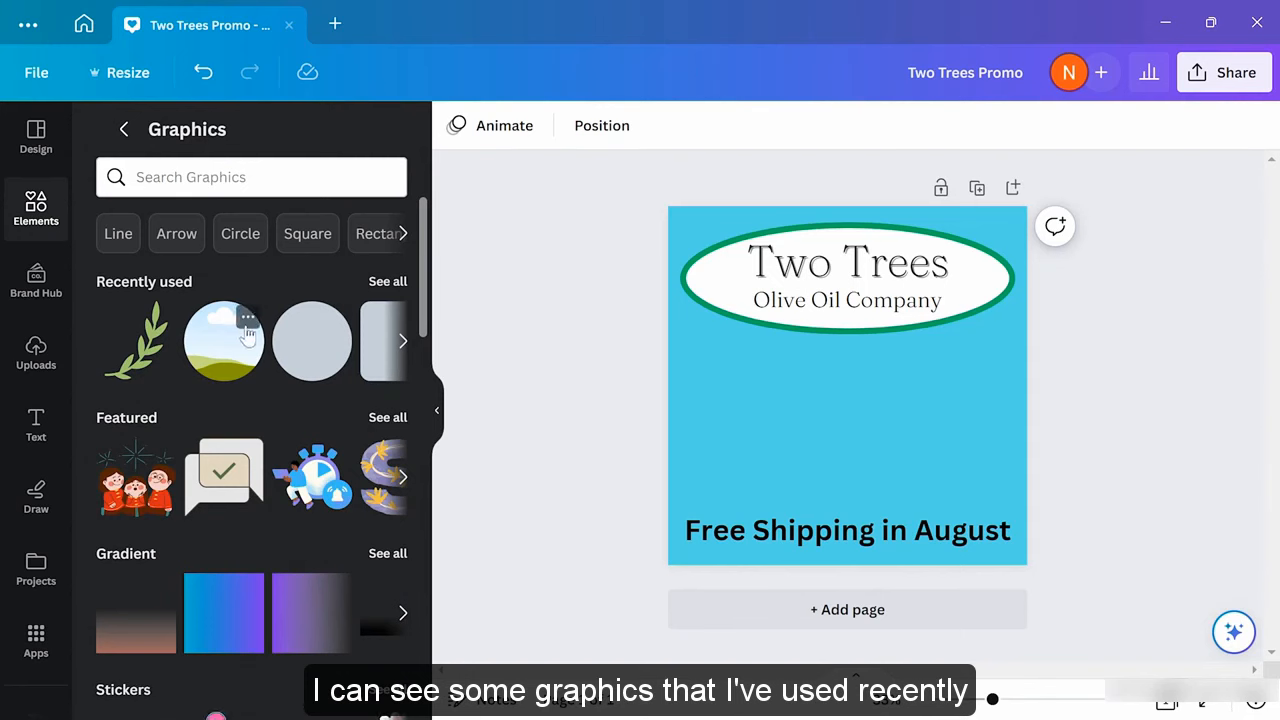
pyautogui.scroll(-1, 309, 455)
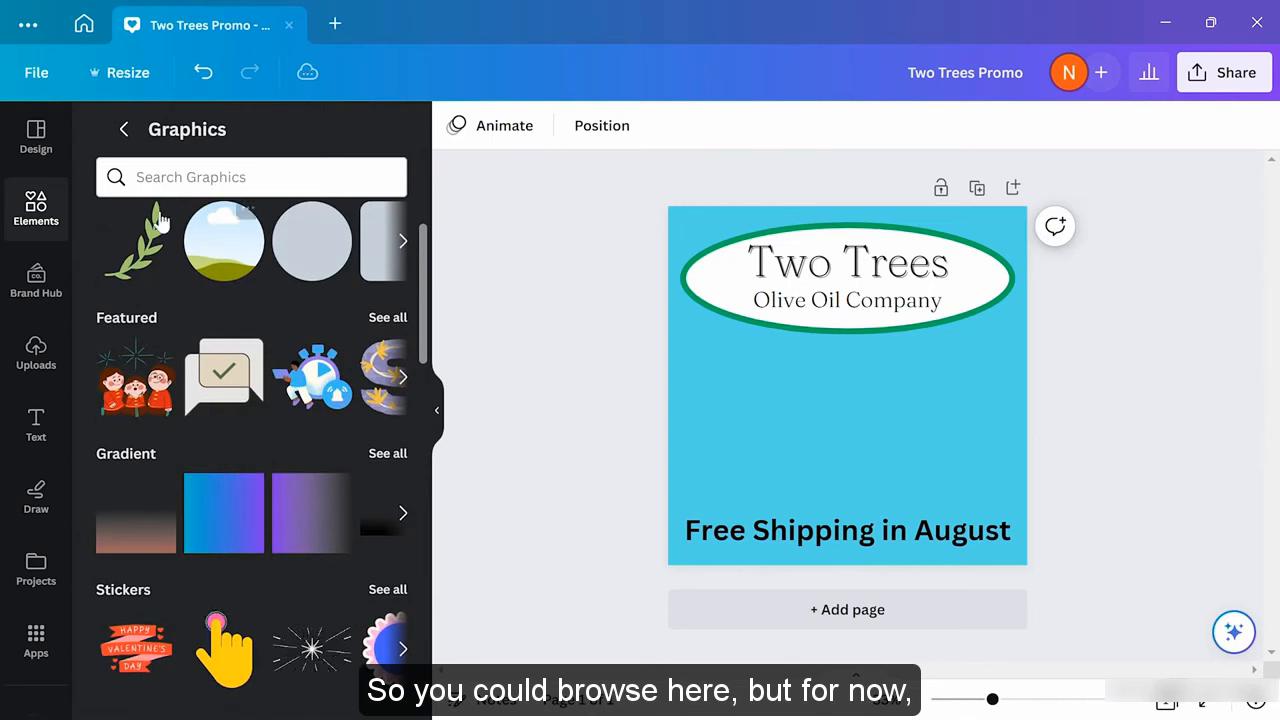
pyautogui.click(123, 129)
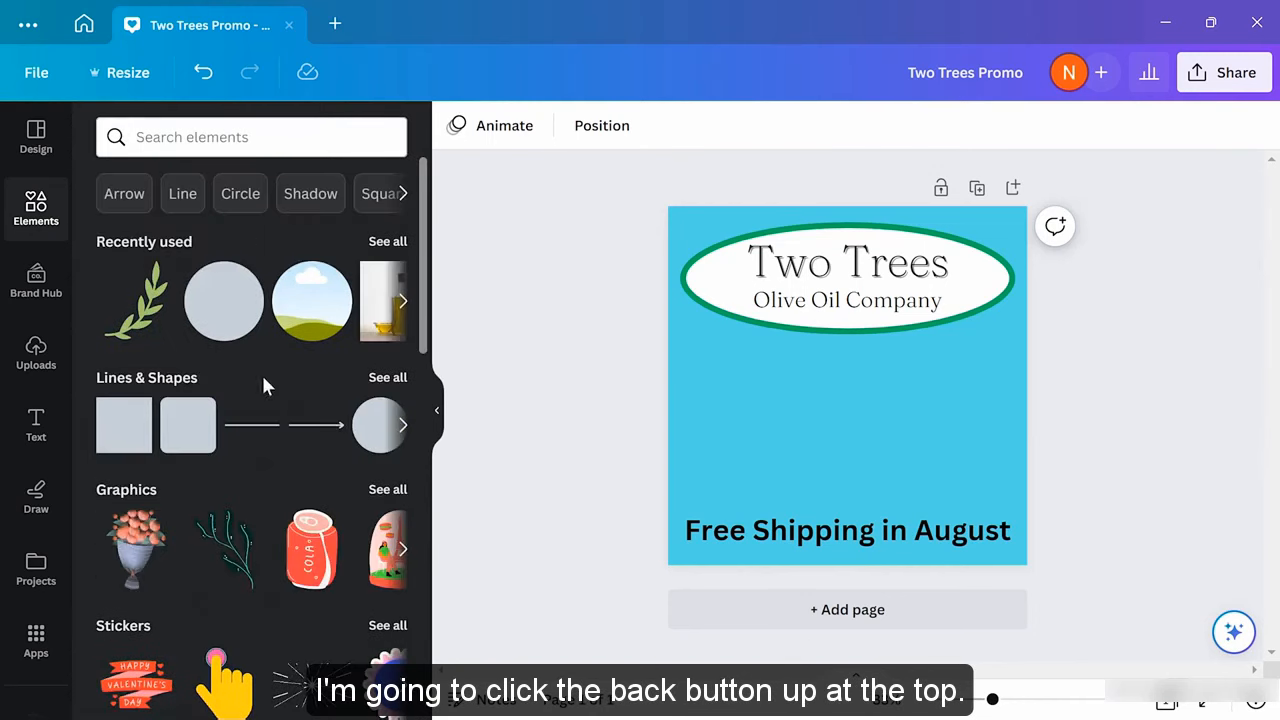
# Browse the full stock Photos collection, then return to the Elements overview
pyautogui.scroll(-2, 283, 392)
pyautogui.scroll(-2, 285, 398)
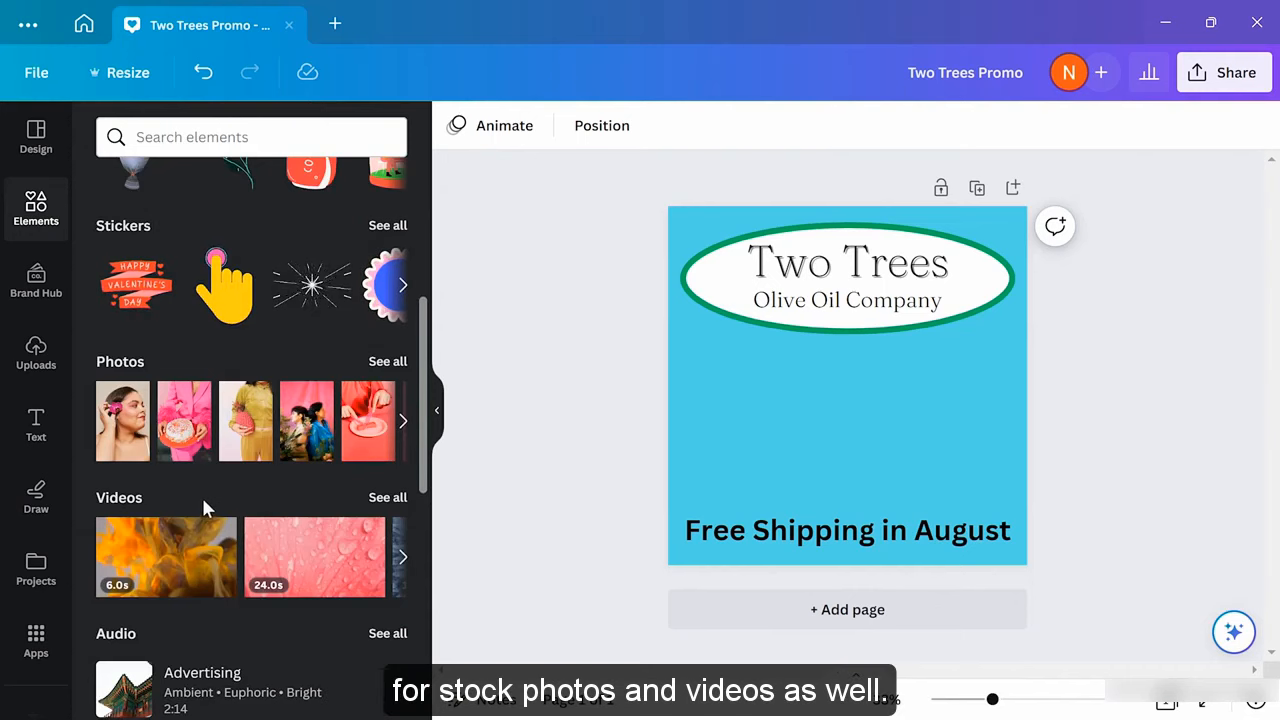
pyautogui.click(387, 362)
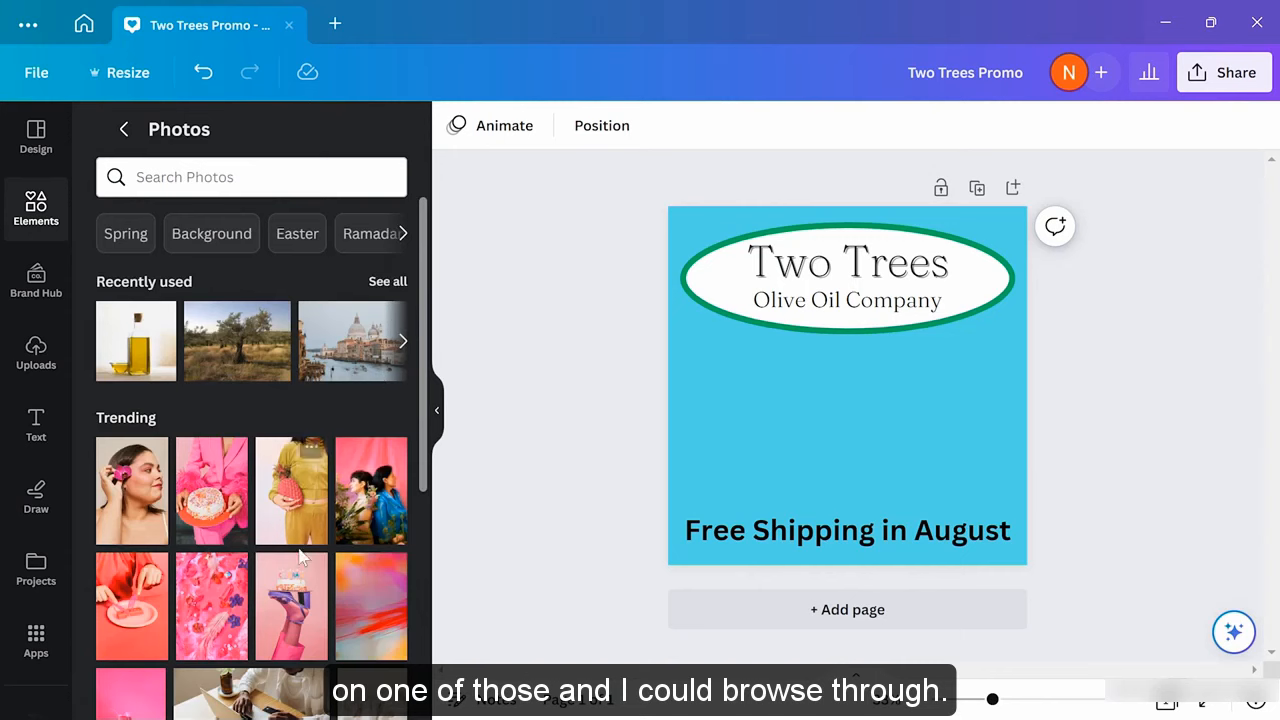
pyautogui.click(125, 130)
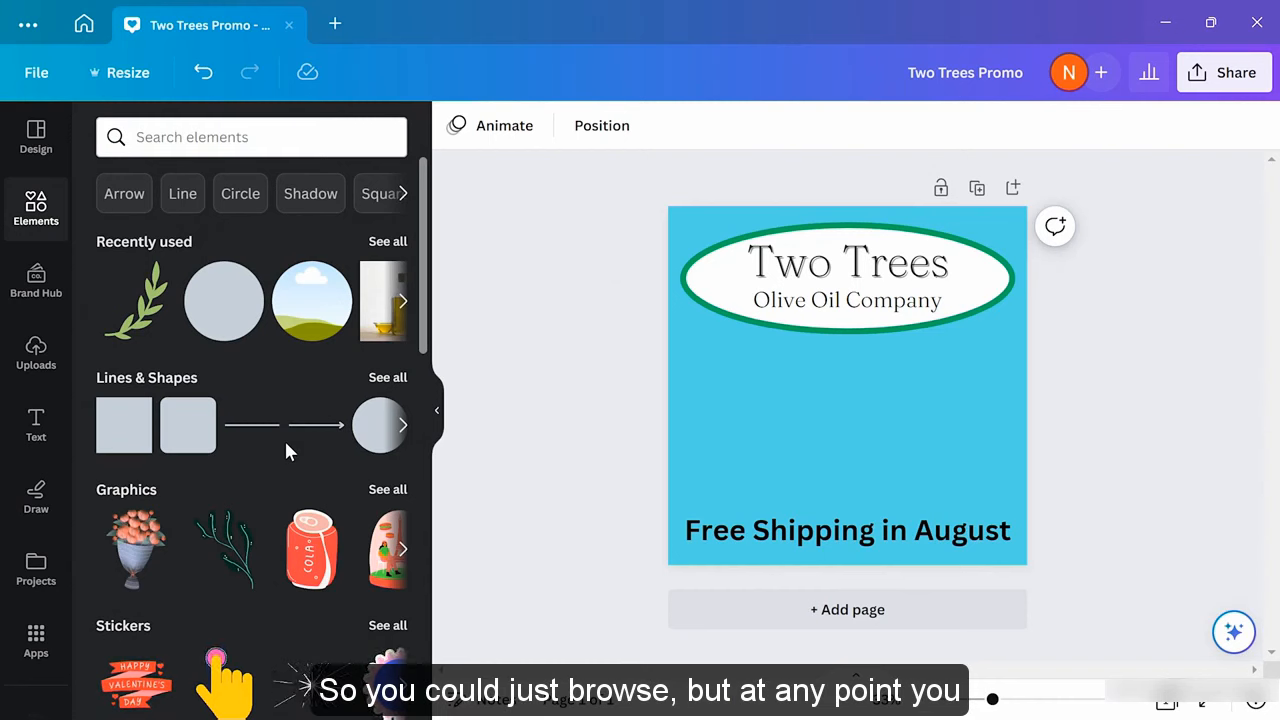
# Search elements for 'olive branch' and show all matching graphics
pyautogui.click(240, 136)
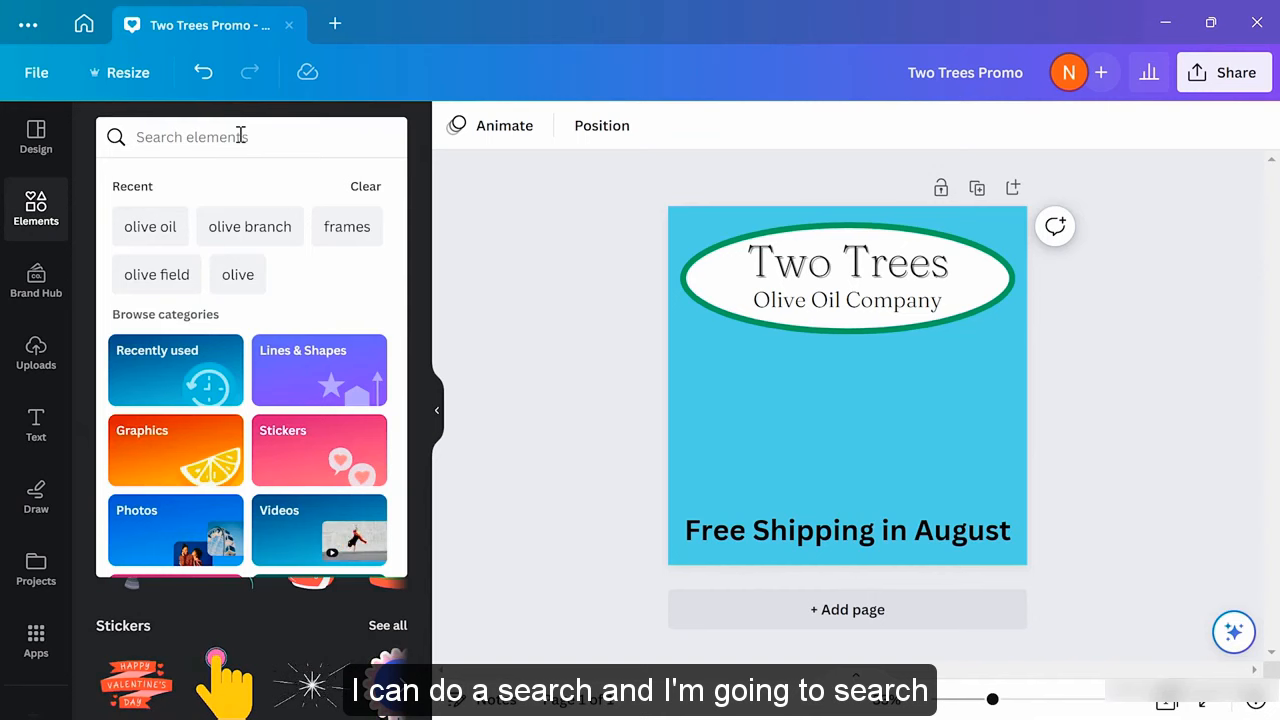
pyautogui.write('olive branch')
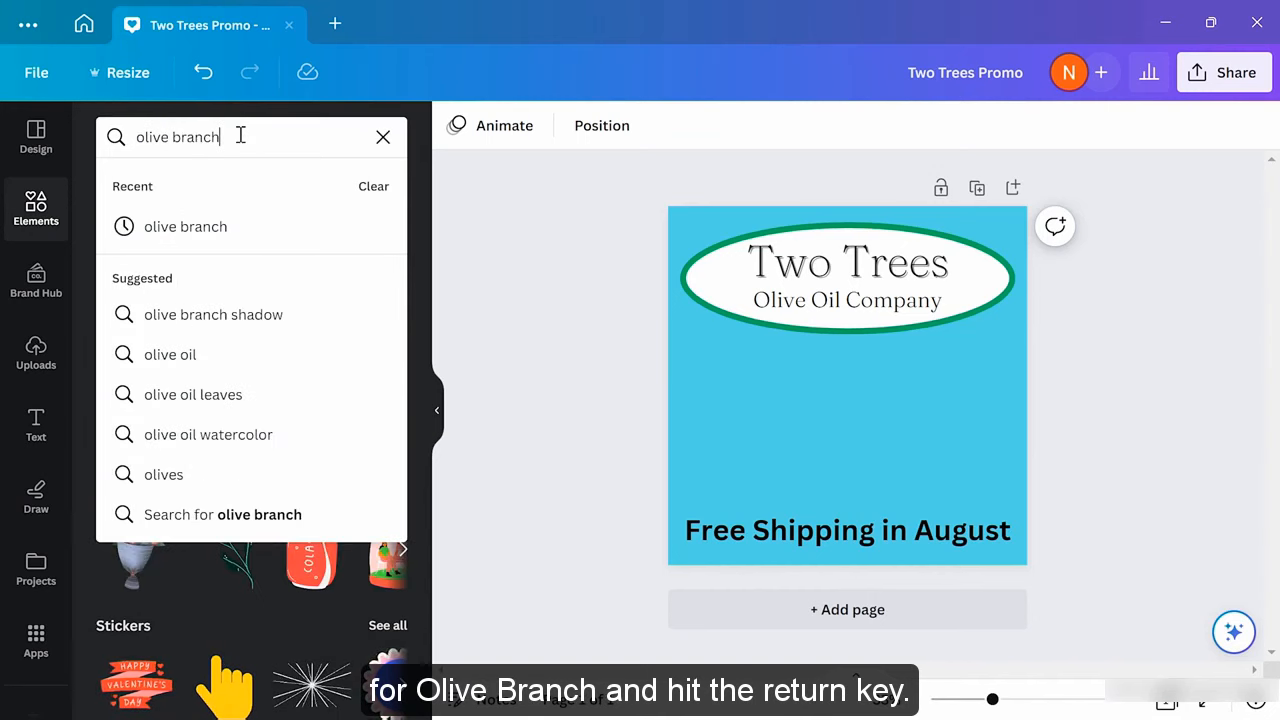
pyautogui.press('Return')
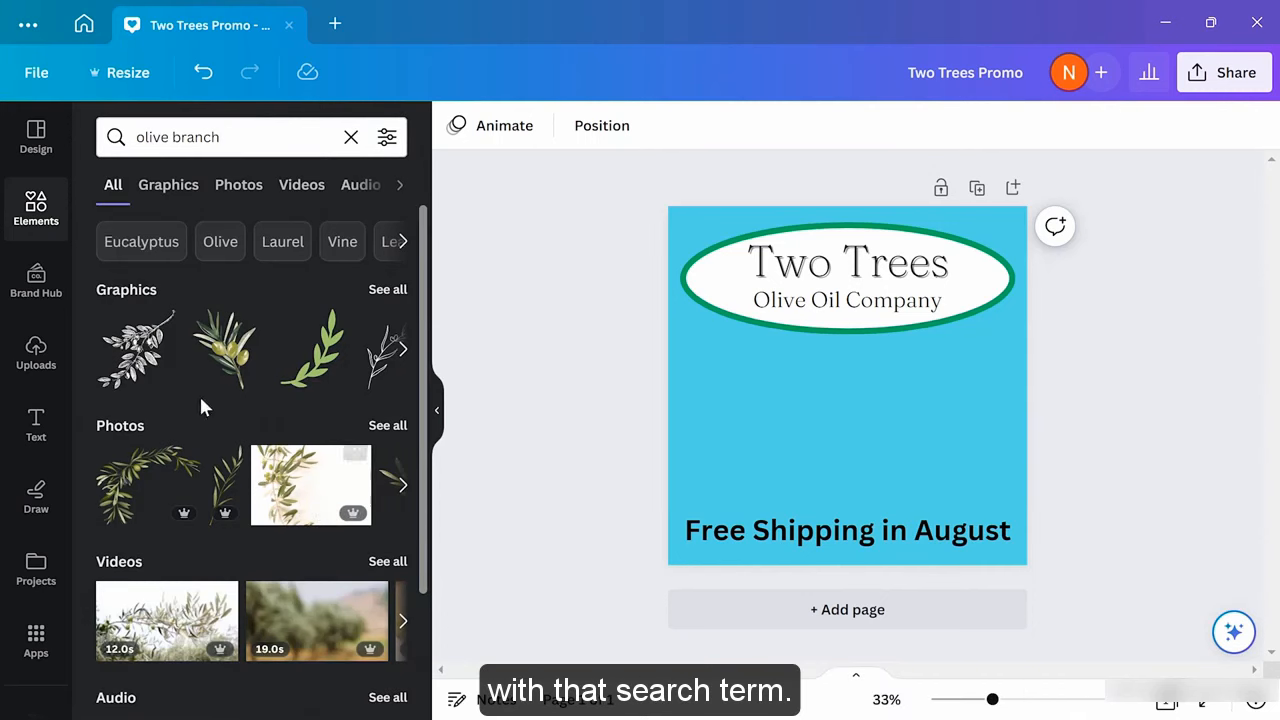
pyautogui.click(386, 290)
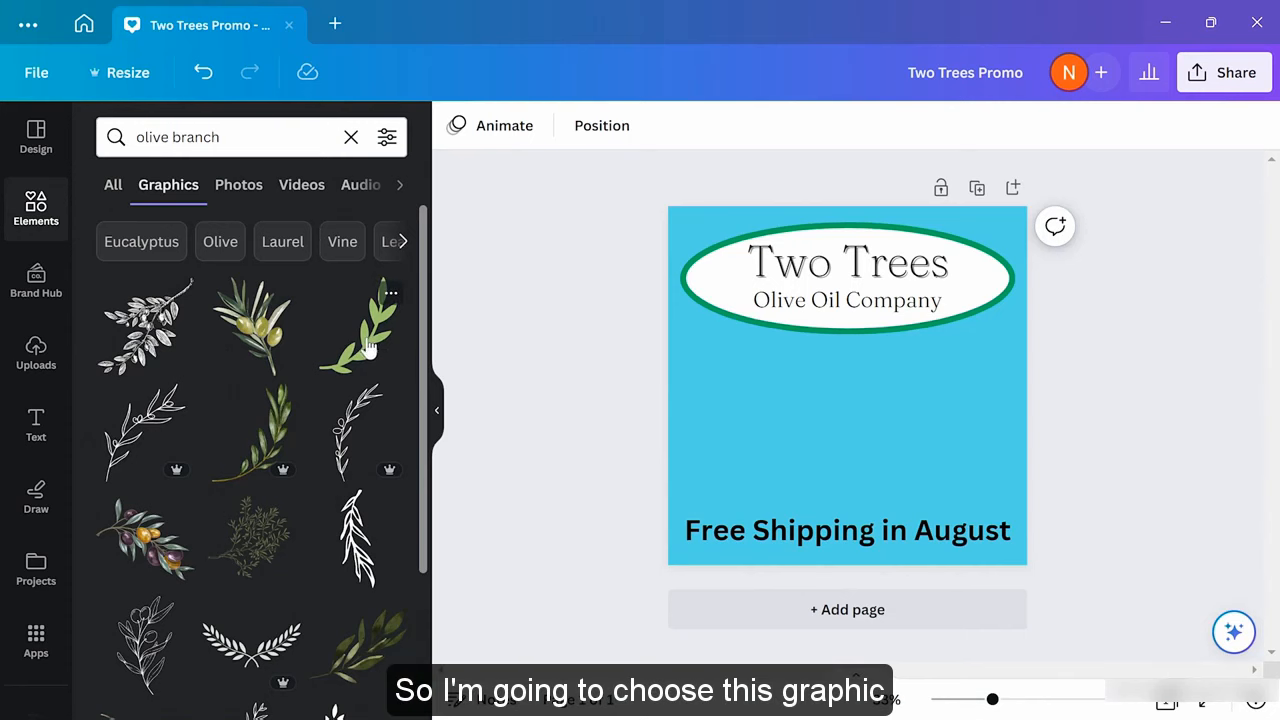
# Add the green olive branch inside the ellipse, shrink it, and duplicate it
pyautogui.moveTo(365, 348); pyautogui.dragTo(852, 414)
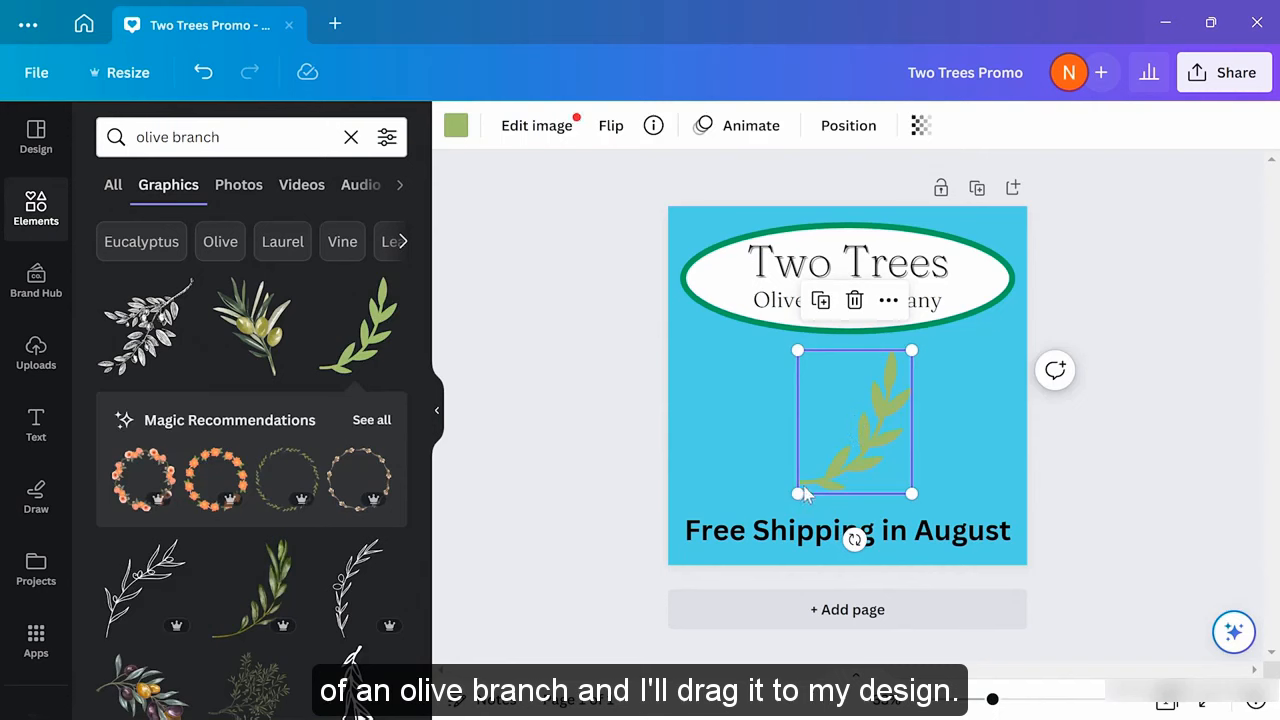
pyautogui.moveTo(805, 488); pyautogui.dragTo(986, 279)
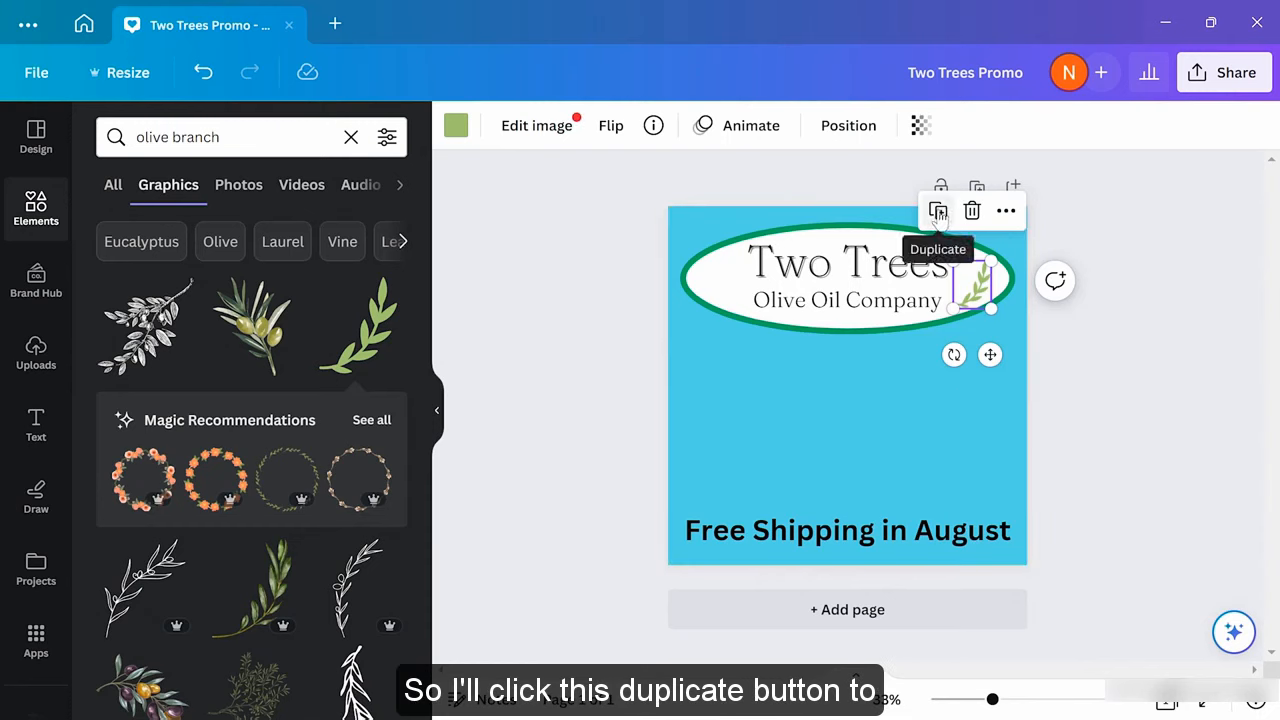
pyautogui.click(938, 213)
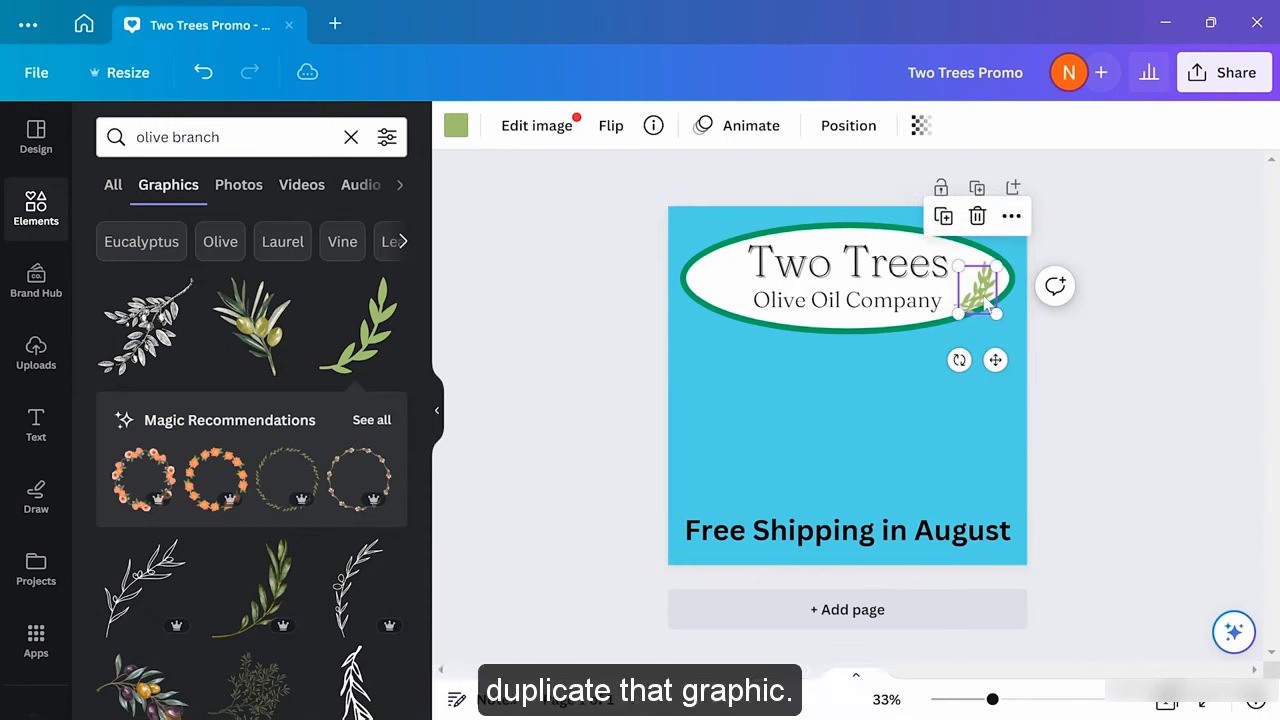
pyautogui.moveTo(986, 290); pyautogui.dragTo(781, 408)
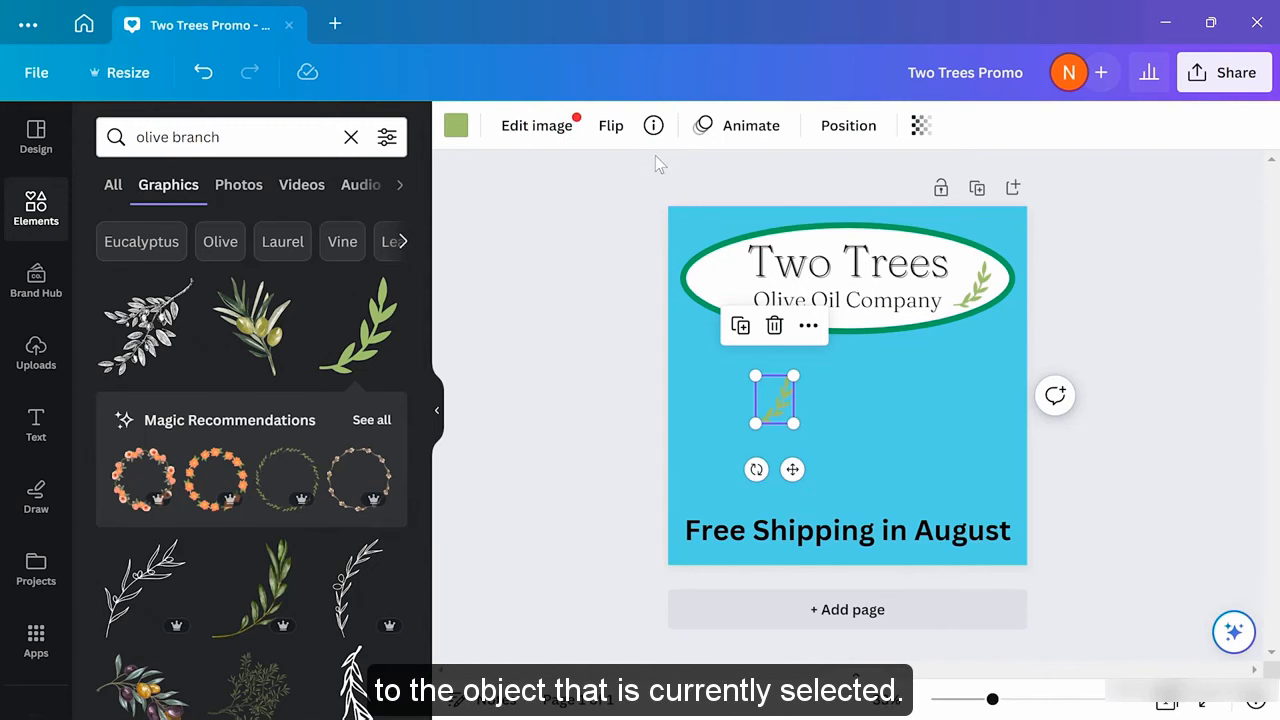
# Flip the copied branch horizontally and place it on the ellipse's left side
pyautogui.click(611, 131)
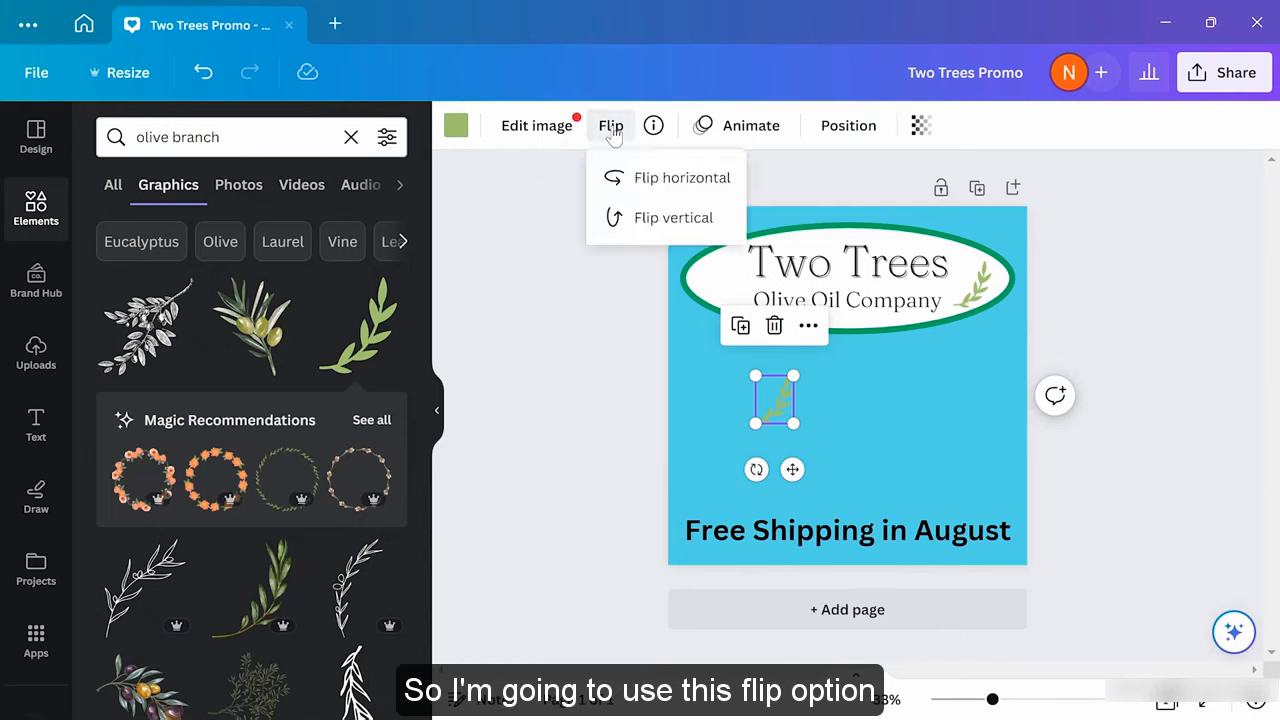
pyautogui.click(659, 178)
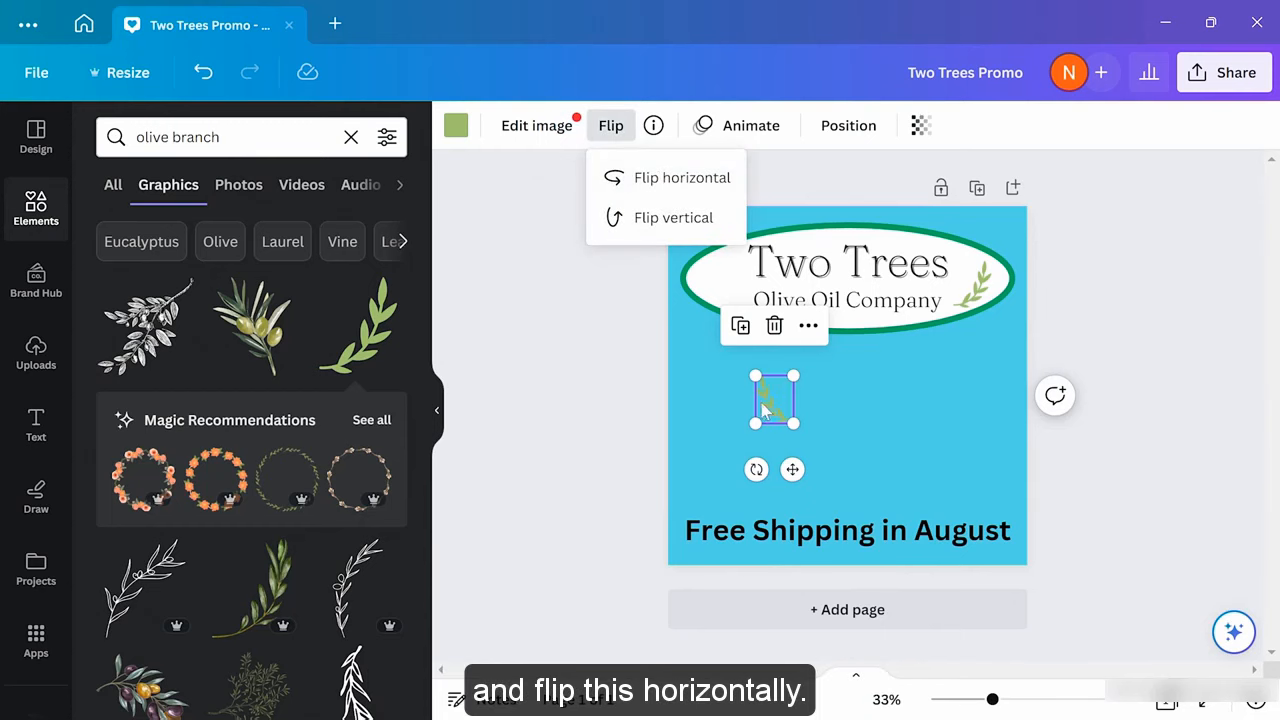
pyautogui.moveTo(773, 401); pyautogui.dragTo(718, 287)
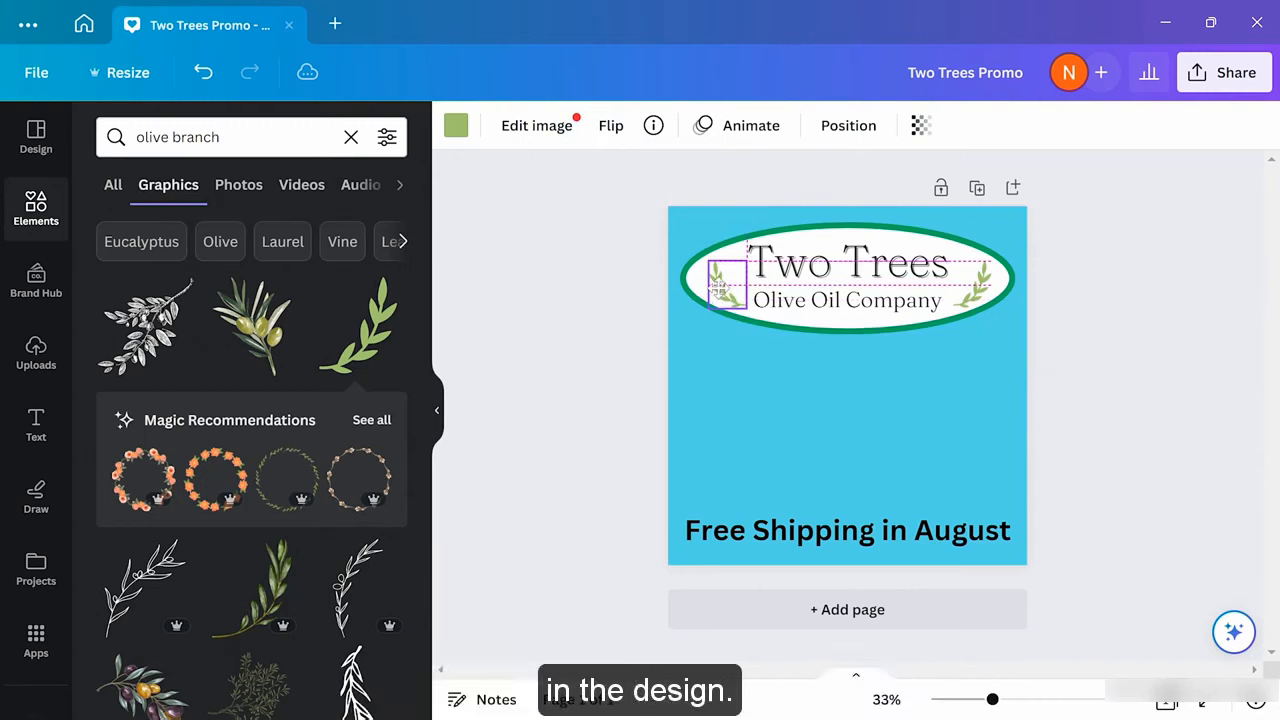
pyautogui.click(762, 401)
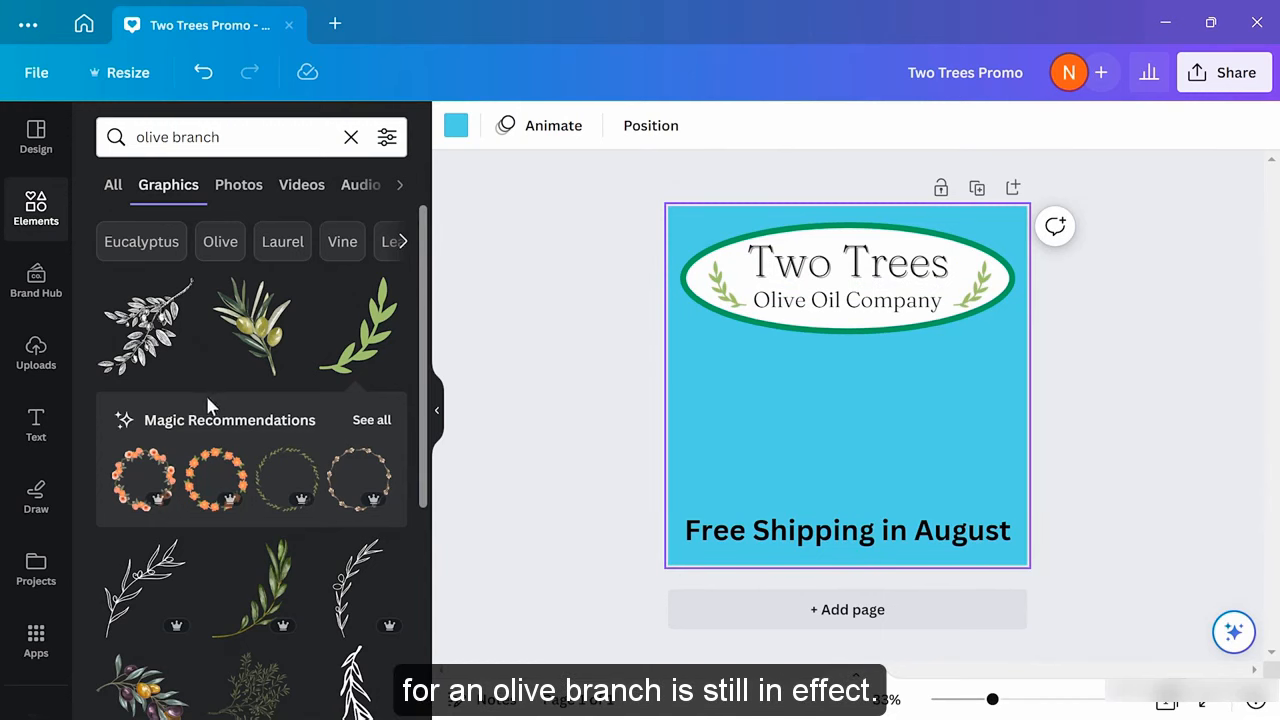
# Search elements for 'olive oil' and show all matching photos
pyautogui.click(350, 138)
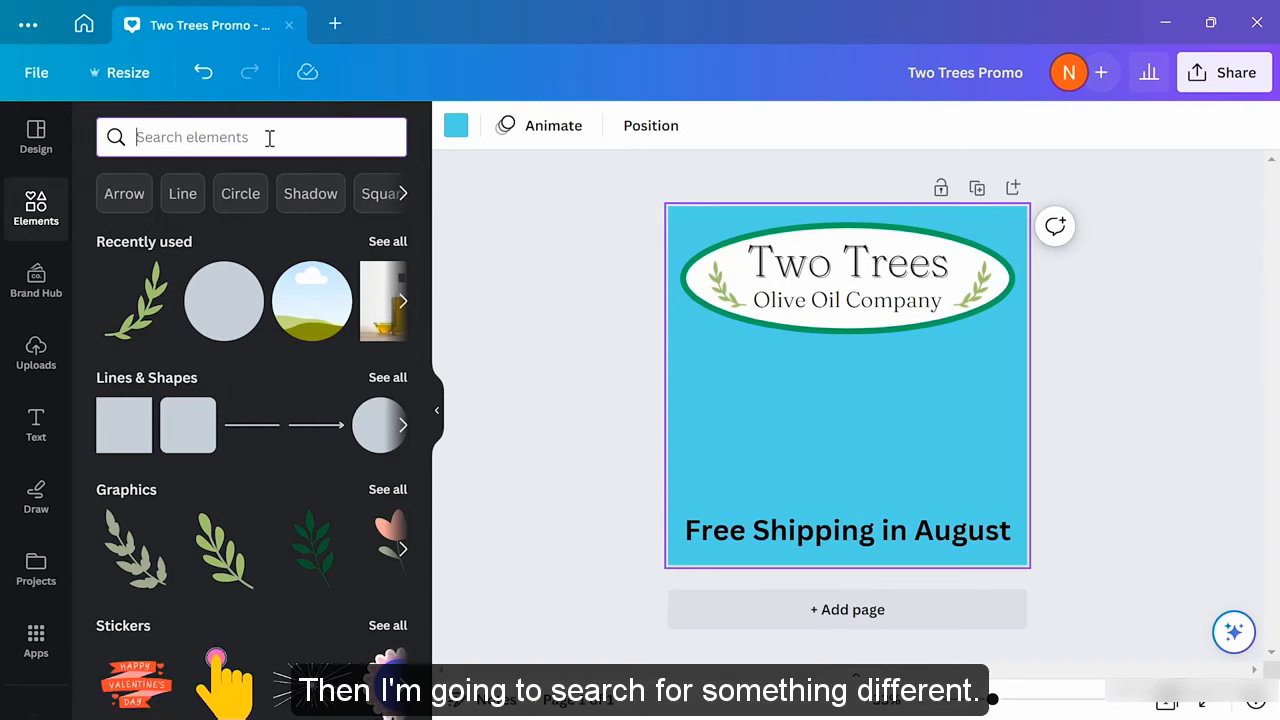
pyautogui.write('olive oil')
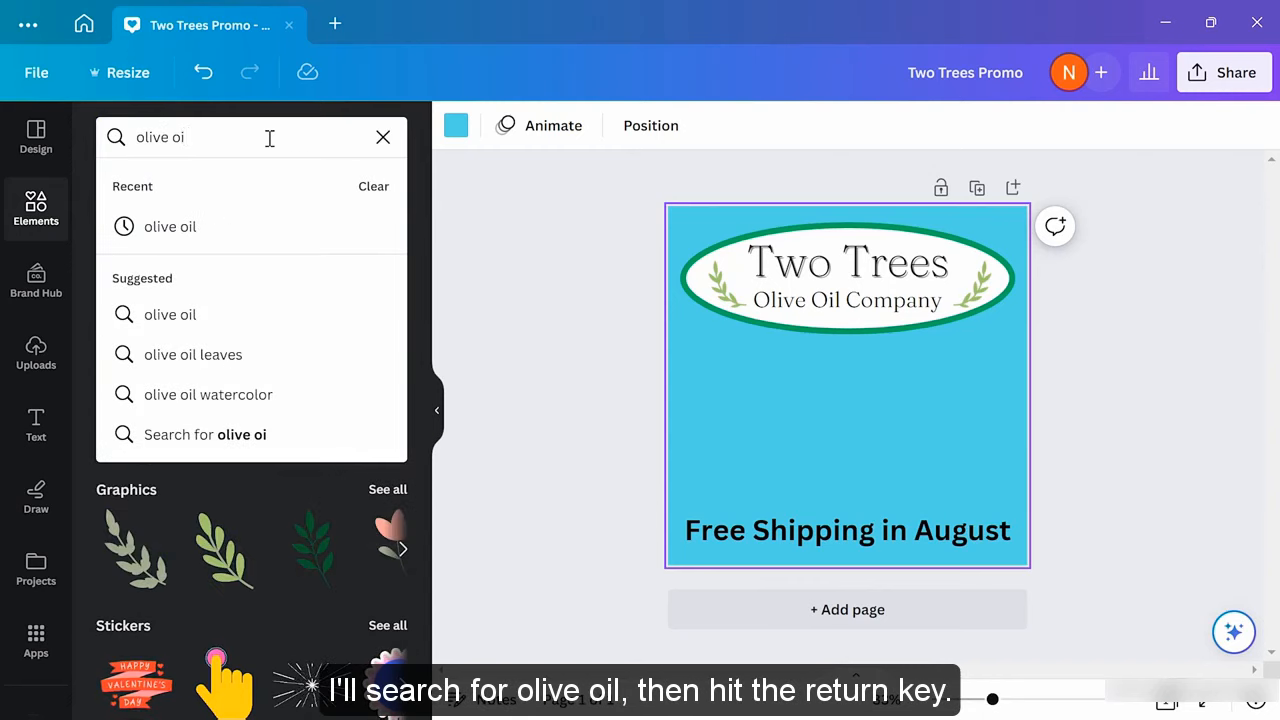
pyautogui.press('Return')
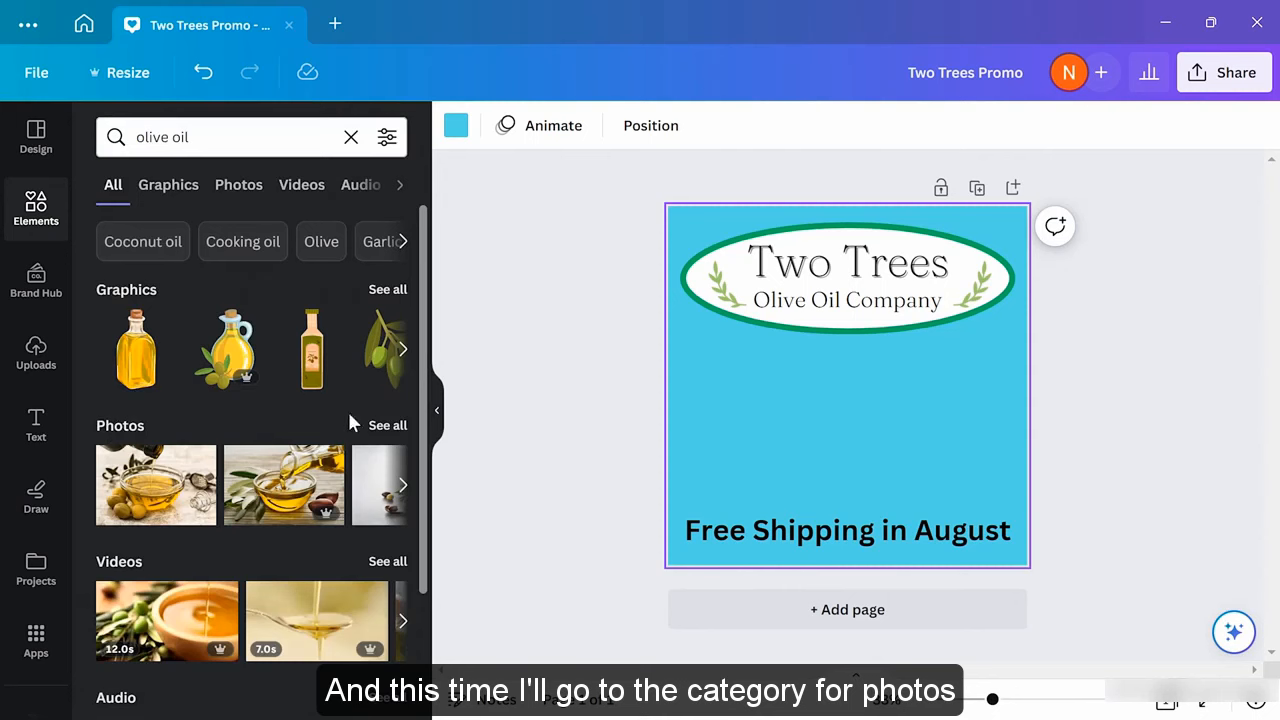
pyautogui.click(388, 426)
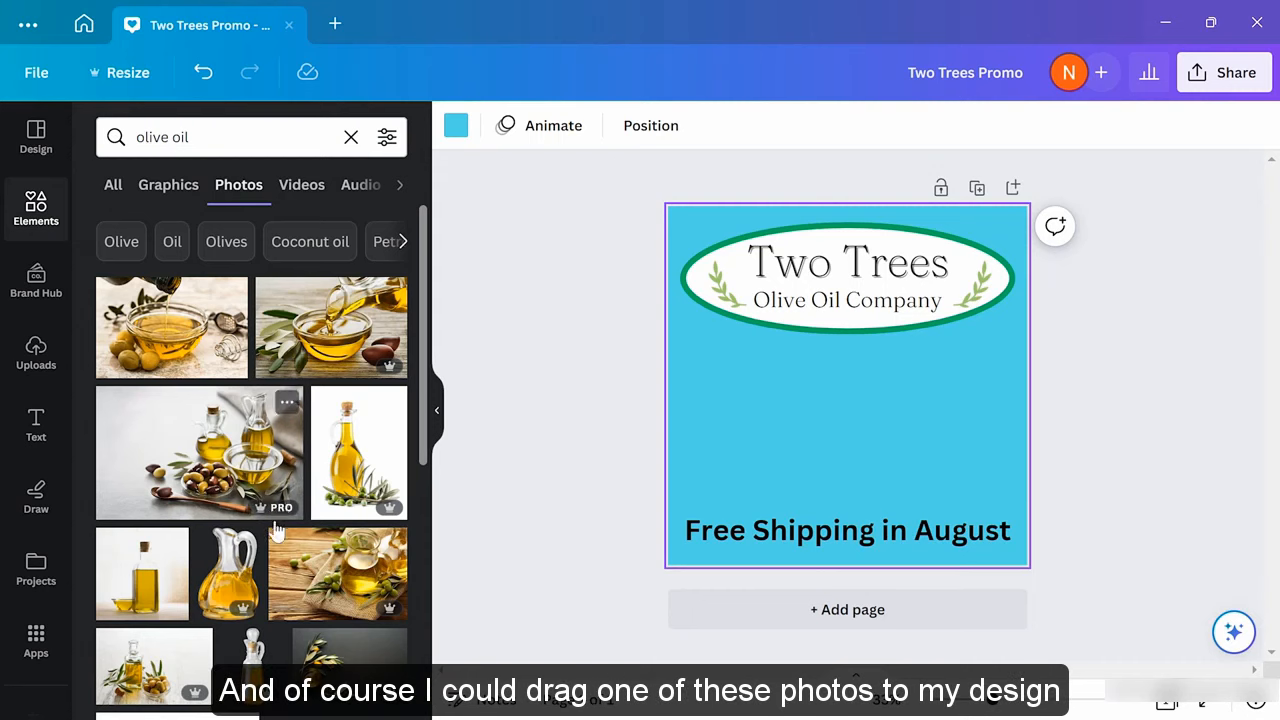
# Place the olive oil bottle photo between the logo and the 'Free Shipping in August' text
pyautogui.moveTo(146, 575); pyautogui.dragTo(700, 360)
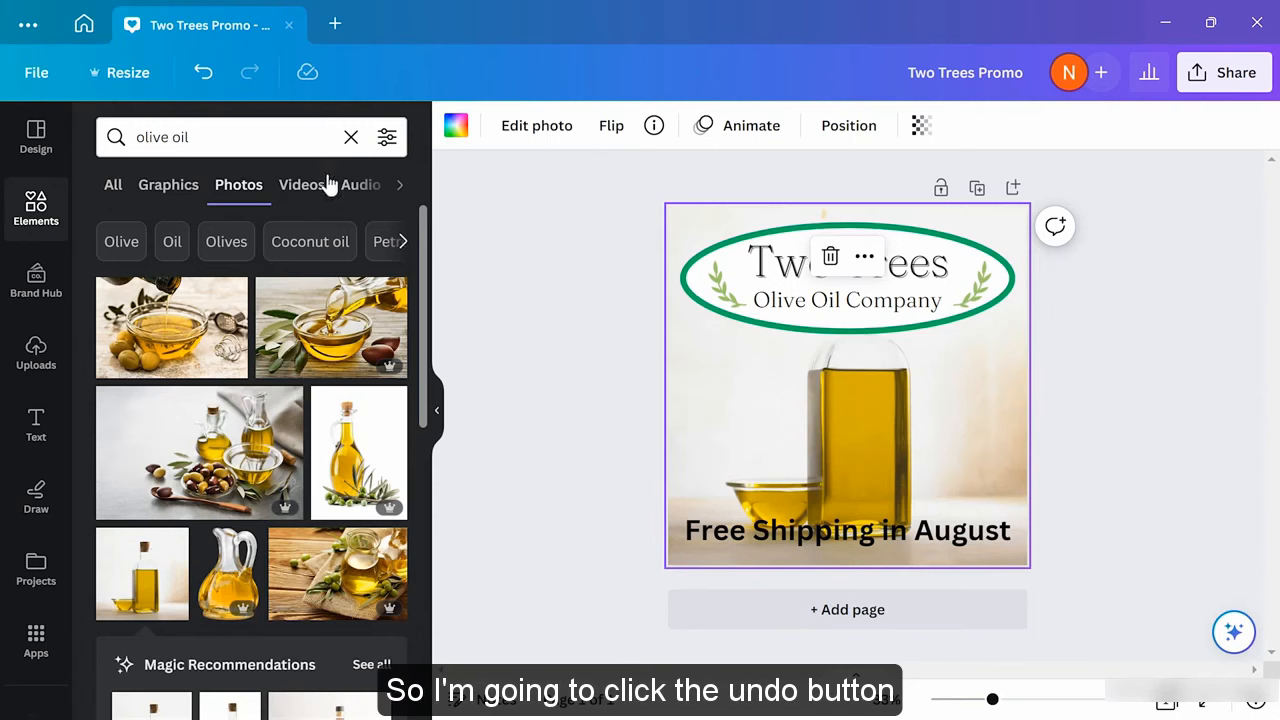
pyautogui.click(201, 79)
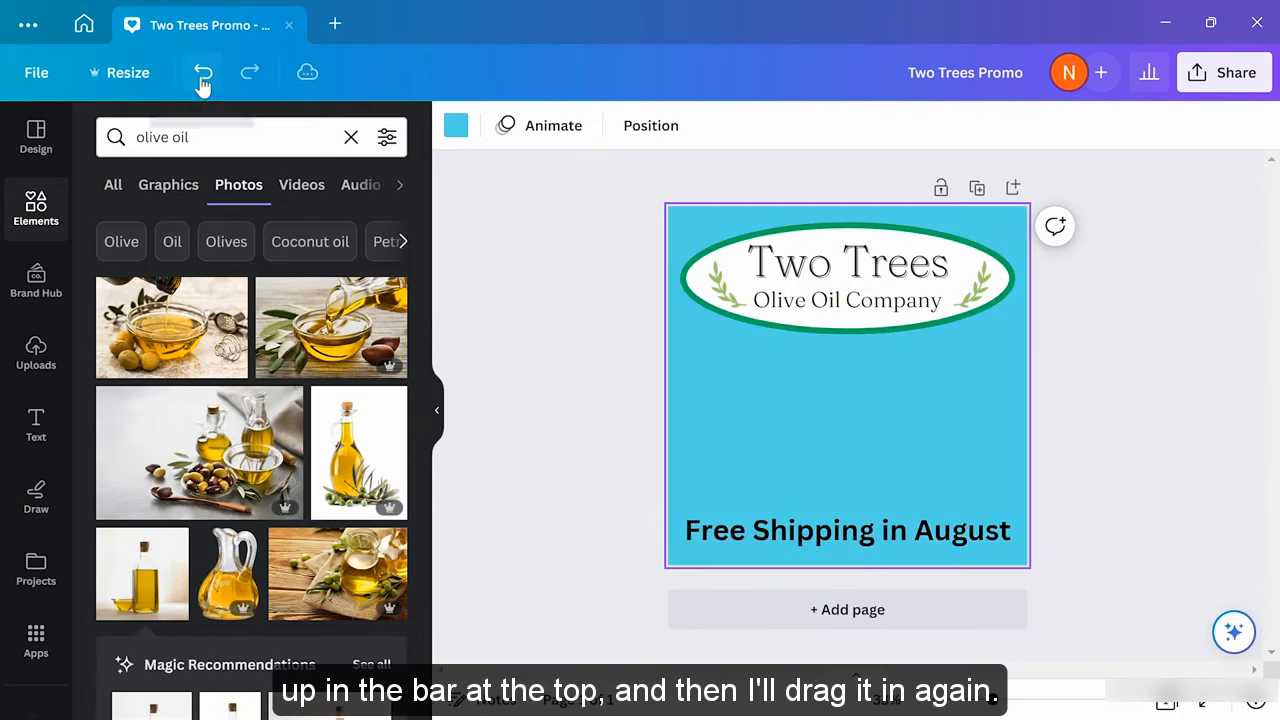
pyautogui.moveTo(142, 574); pyautogui.dragTo(858, 432)
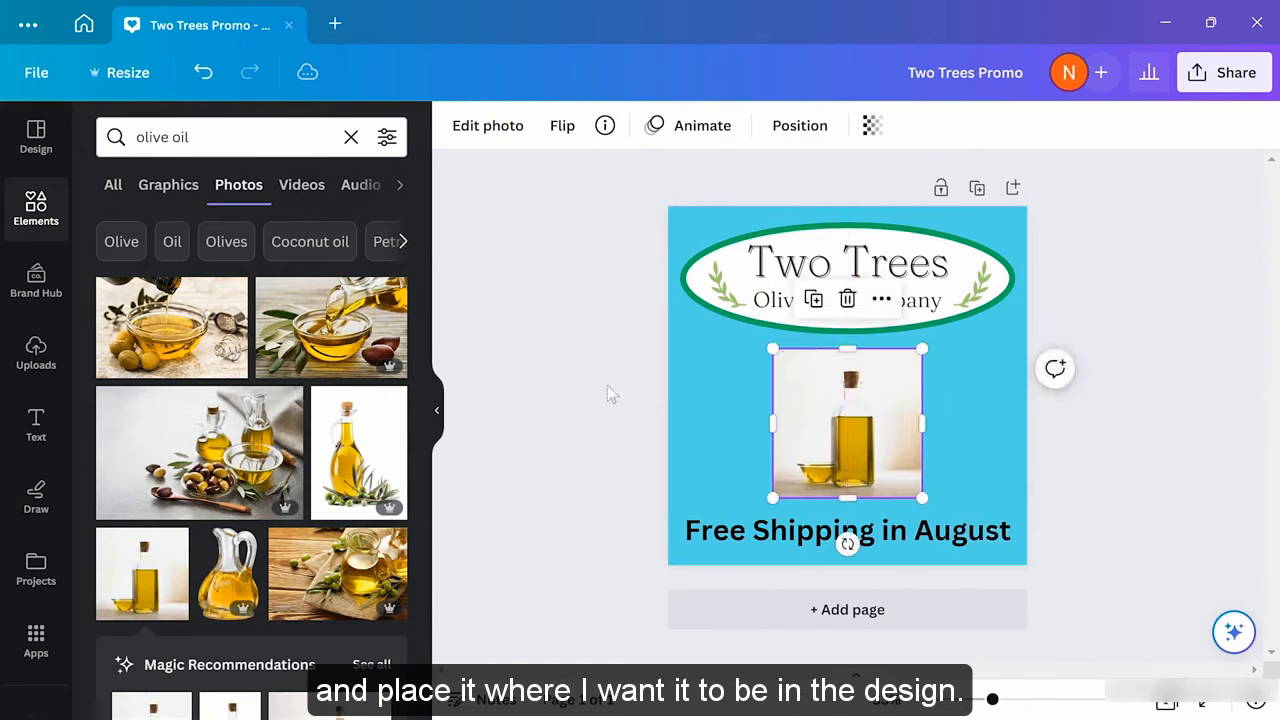
pyautogui.click(607, 385)
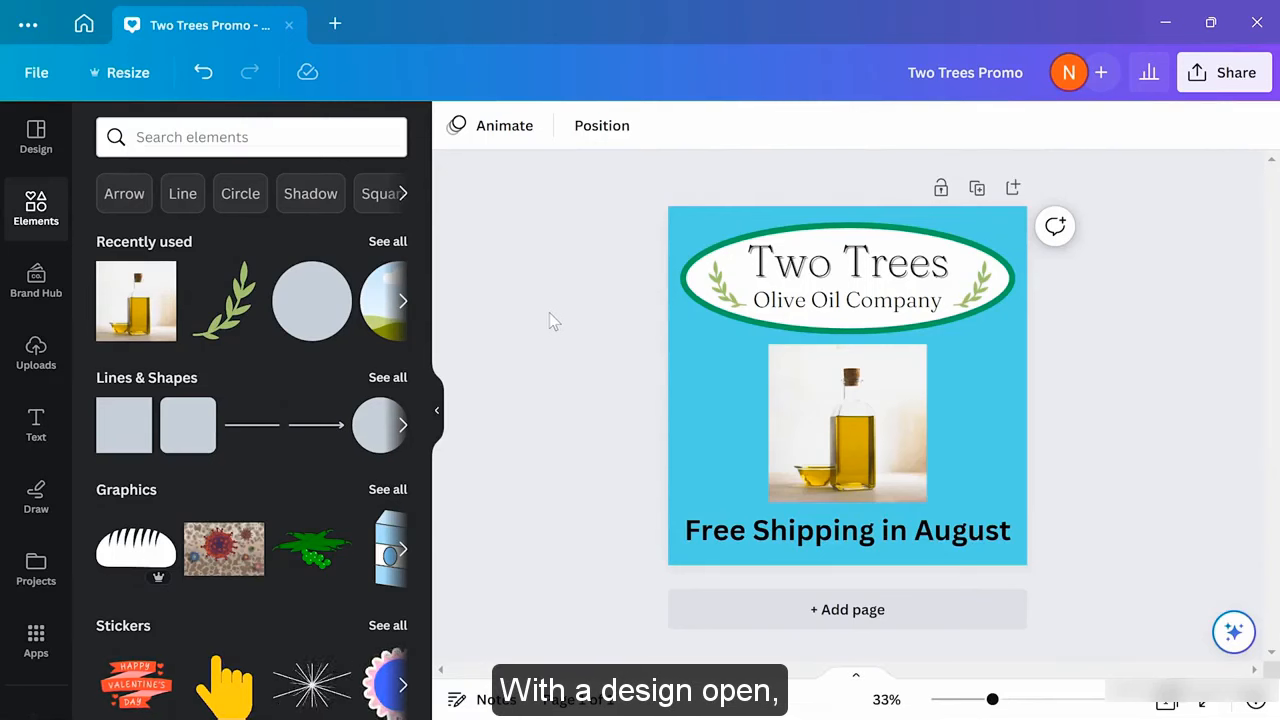
# Upload the 'Olive Oil dressing' image from the Two Trees Graphics folder
pyautogui.click(36, 346)
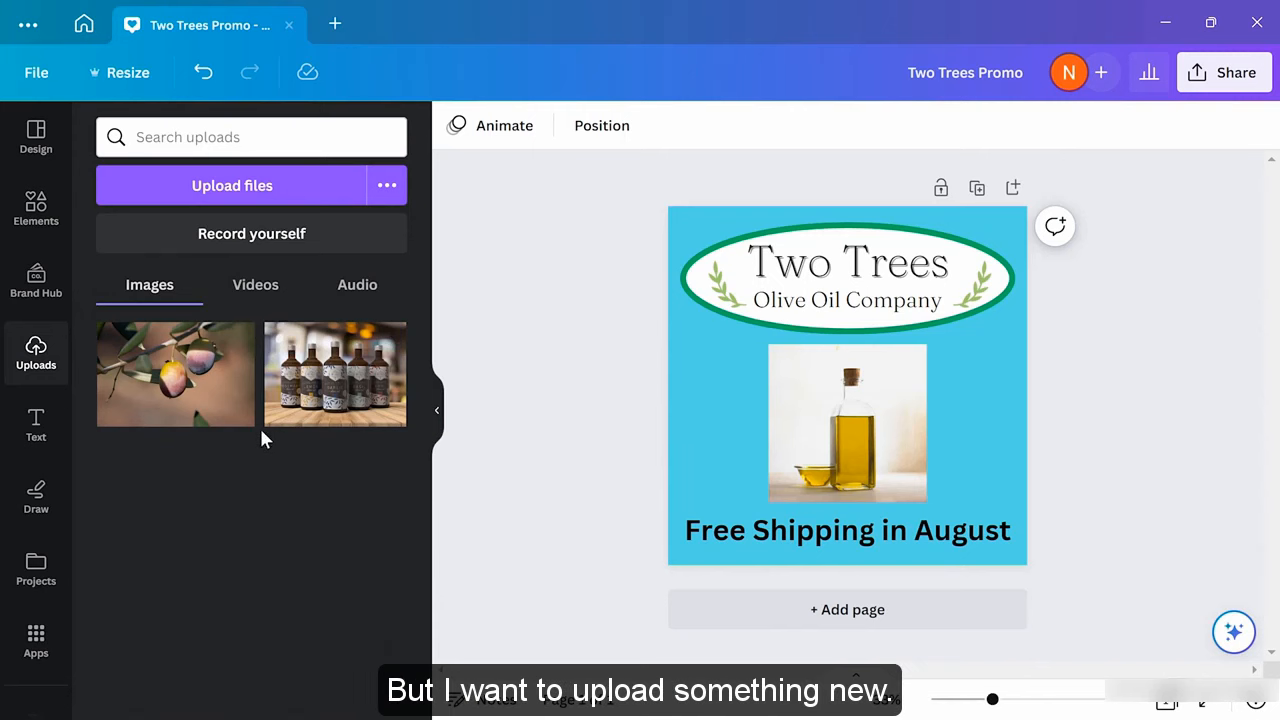
pyautogui.click(277, 200)
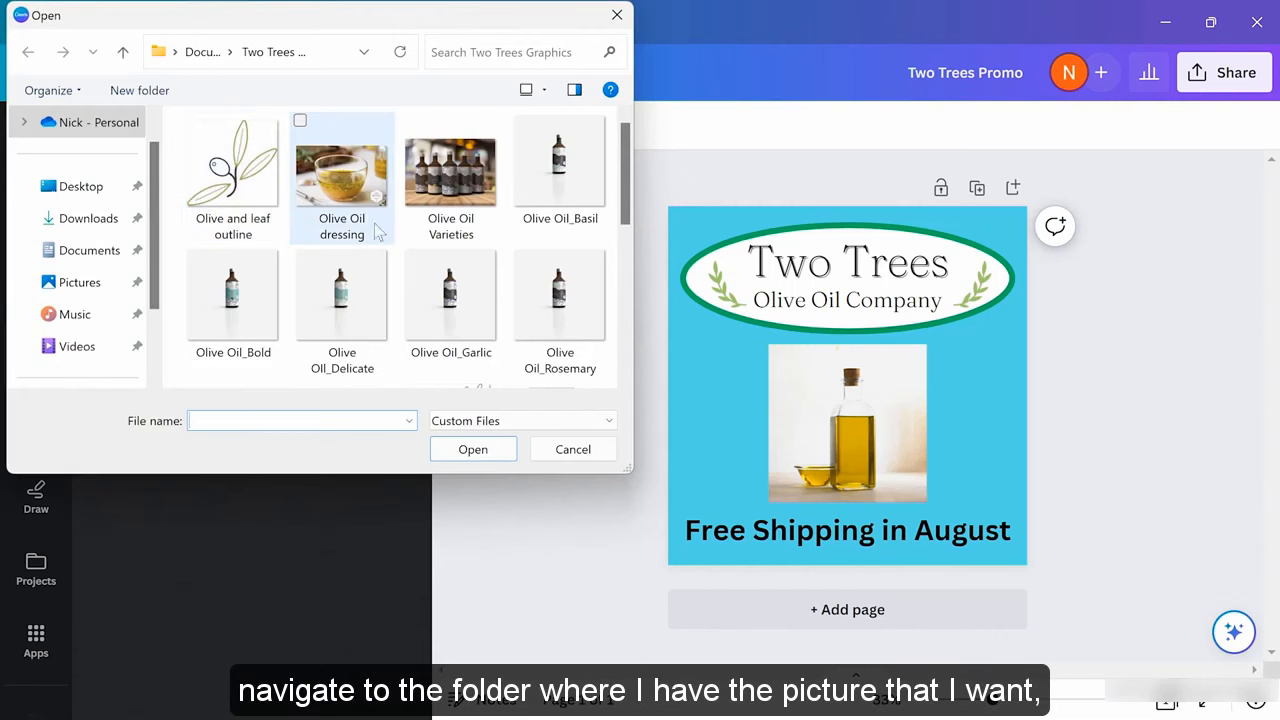
pyautogui.click(361, 177)
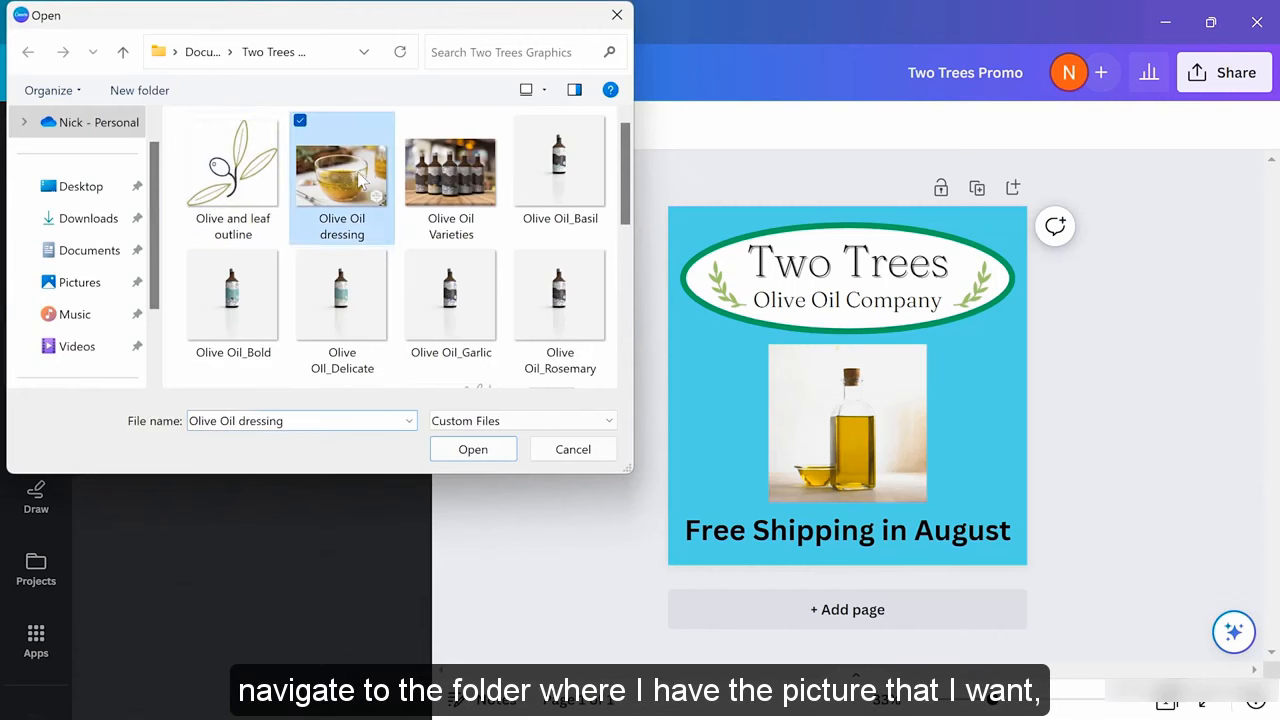
pyautogui.click(478, 449)
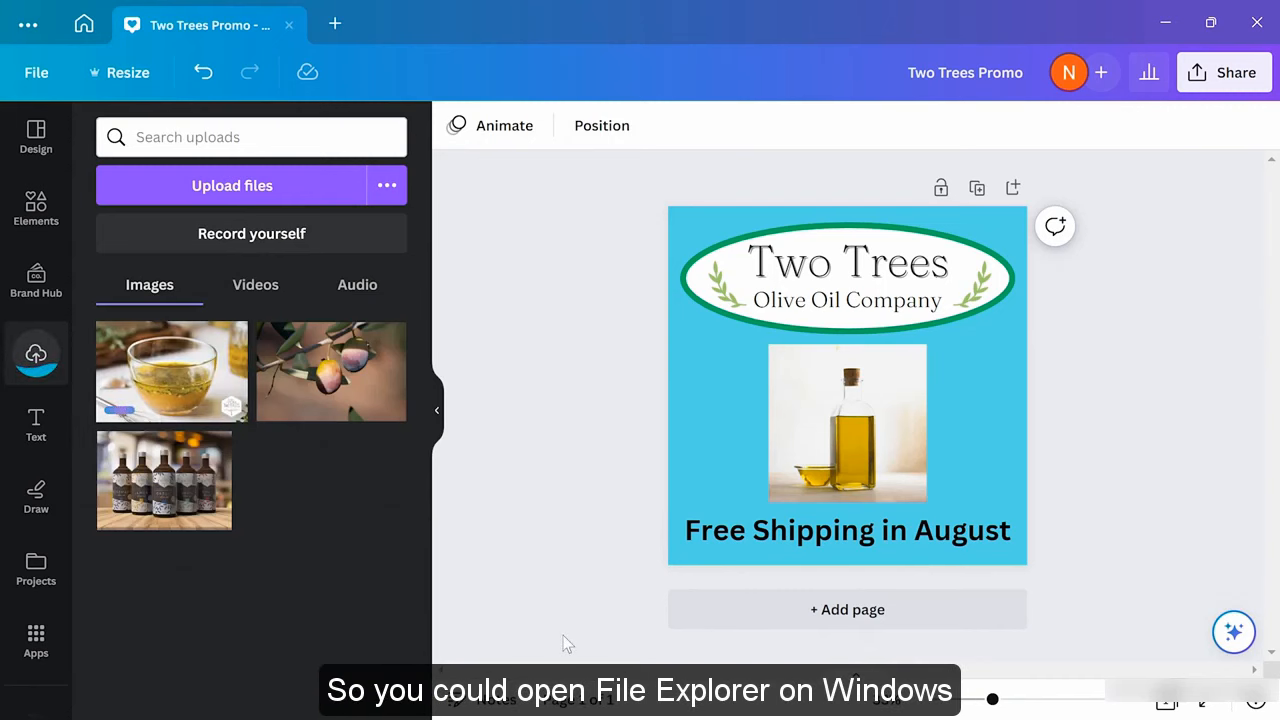
# Drag the Varieties-Rosemary photo from File Explorer into Canva's uploads
pyautogui.hotkey('alt', 'Tab')
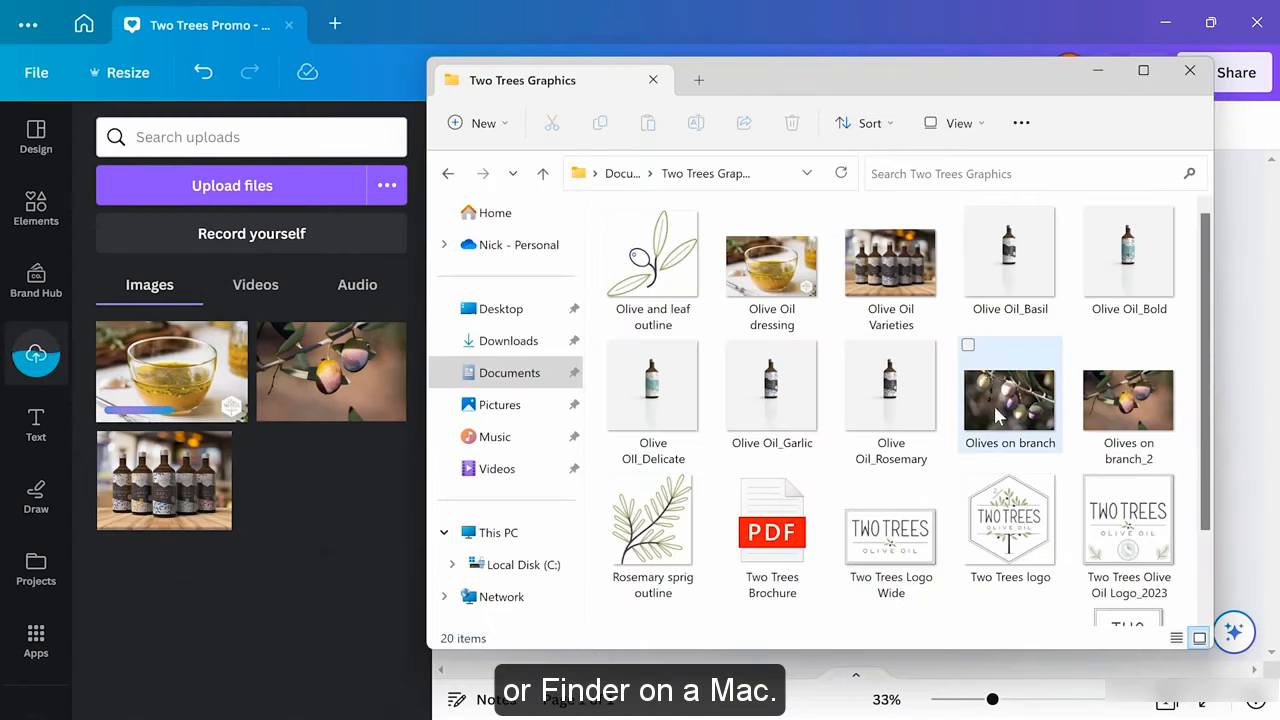
pyautogui.scroll(-1, 977, 489)
pyautogui.moveTo(890, 555); pyautogui.dragTo(314, 535)
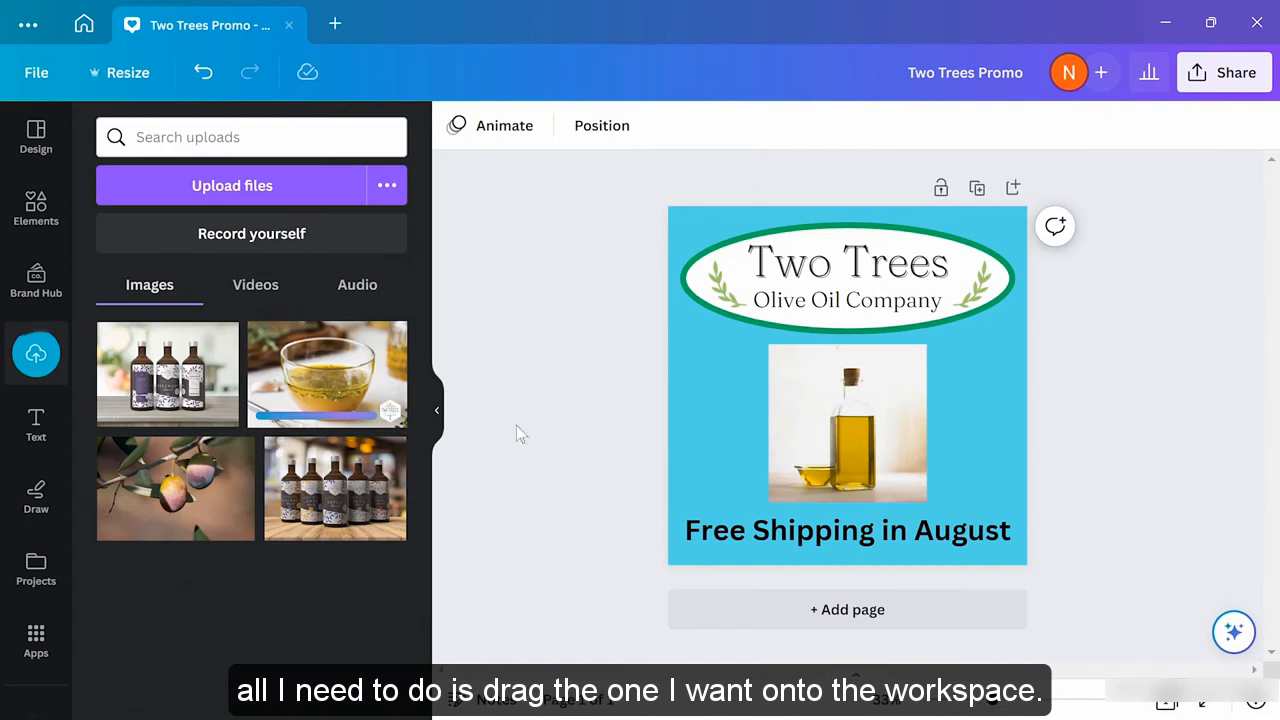
# Replace the single bottle photo with the Varieties-Rosemary photo, resized and centred under the logo
pyautogui.click(843, 435)
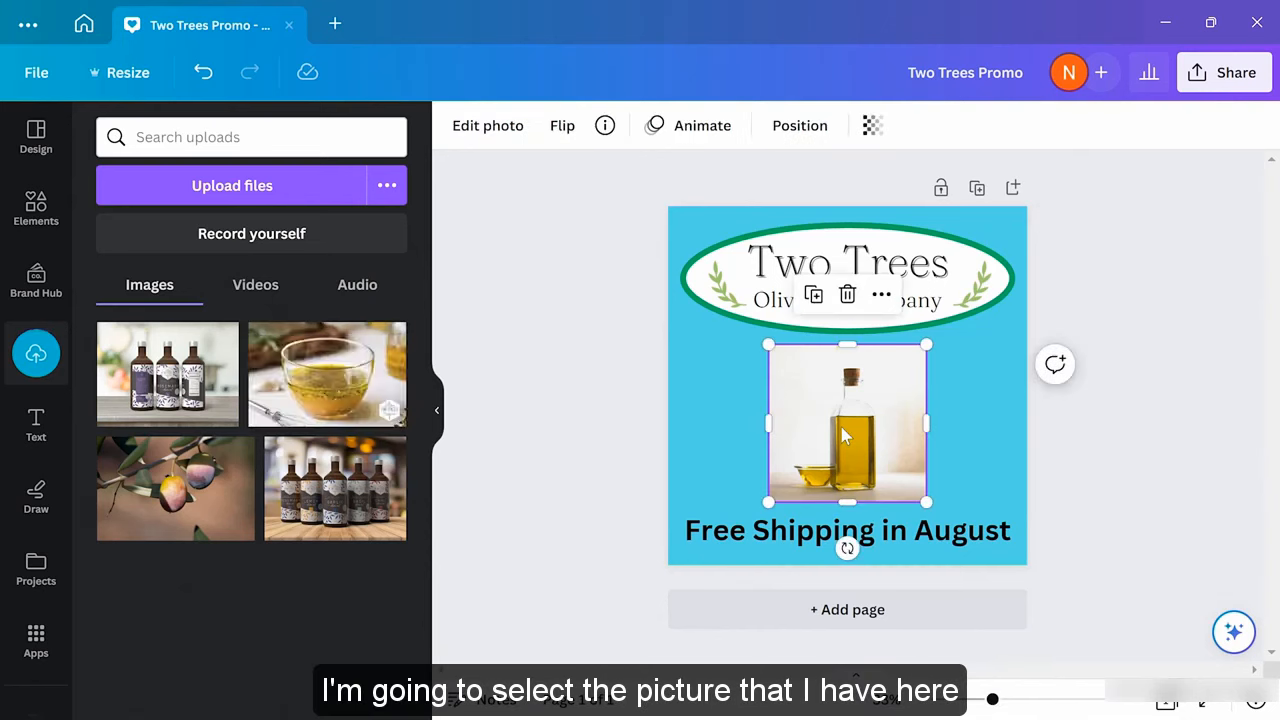
pyautogui.press('Delete')
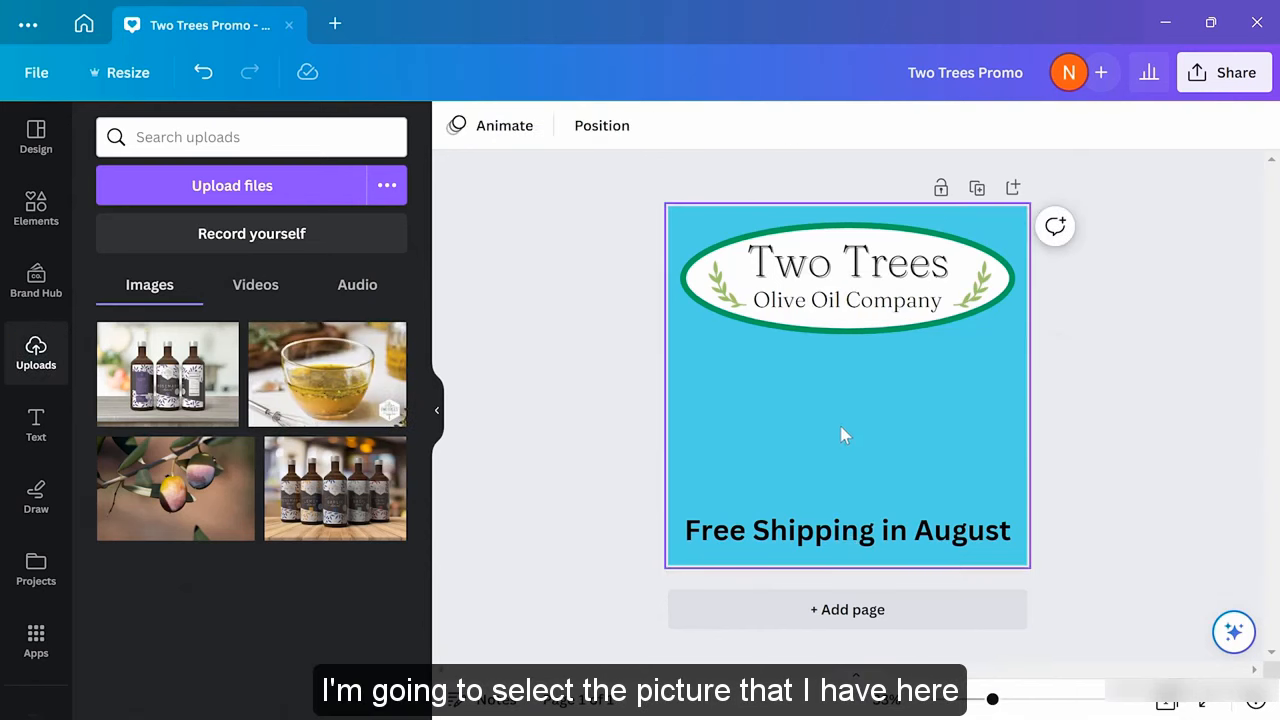
pyautogui.moveTo(337, 494); pyautogui.dragTo(815, 404)
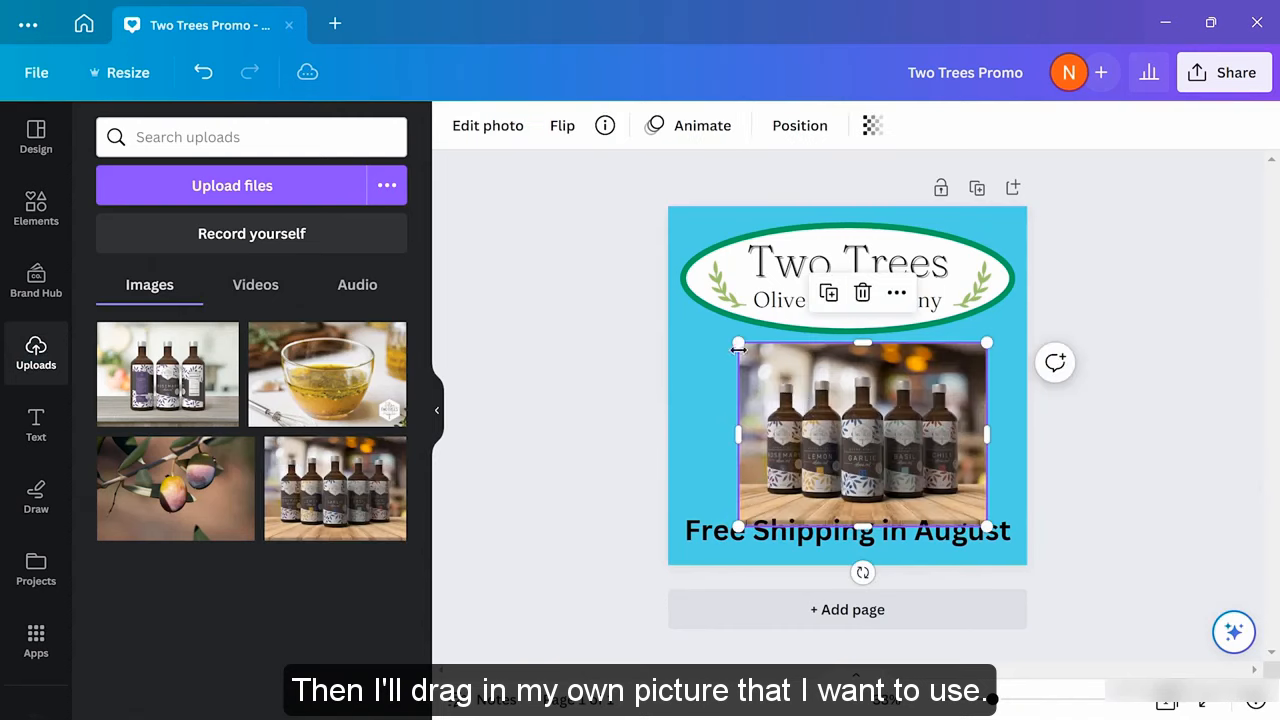
pyautogui.moveTo(737, 343); pyautogui.dragTo(771, 366)
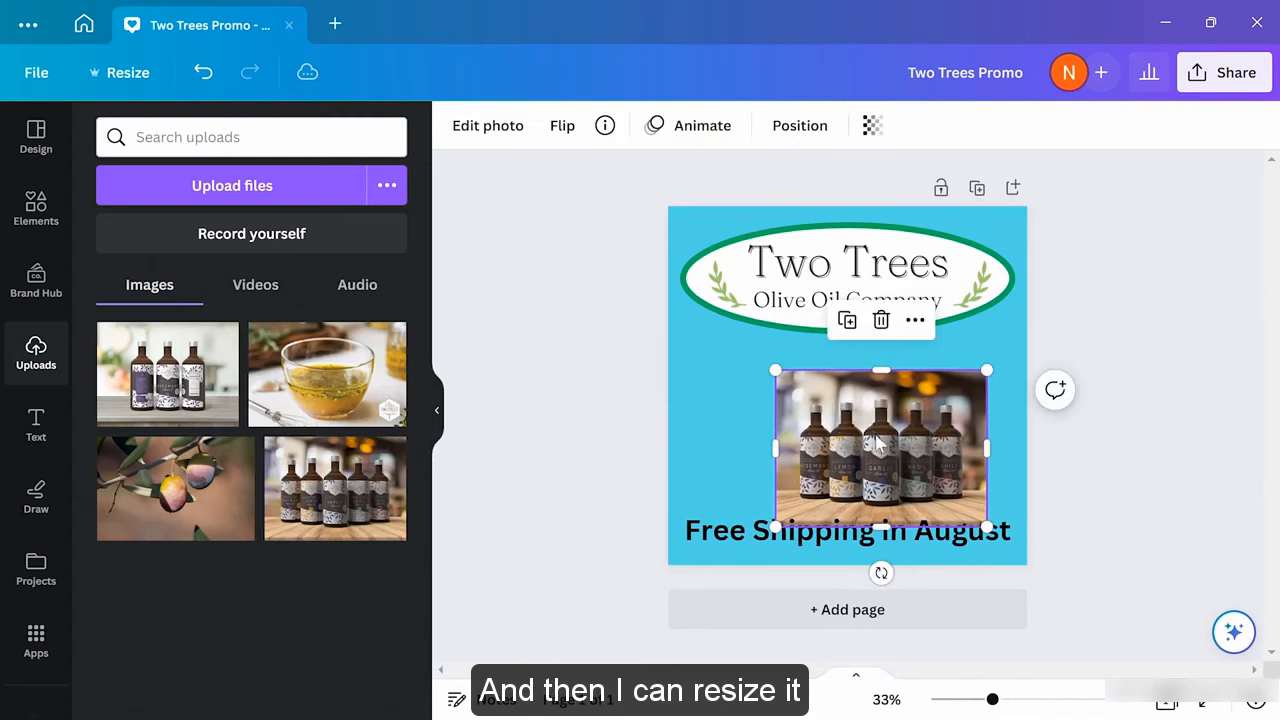
pyautogui.moveTo(875, 432); pyautogui.dragTo(843, 416)
pyautogui.click(592, 402)
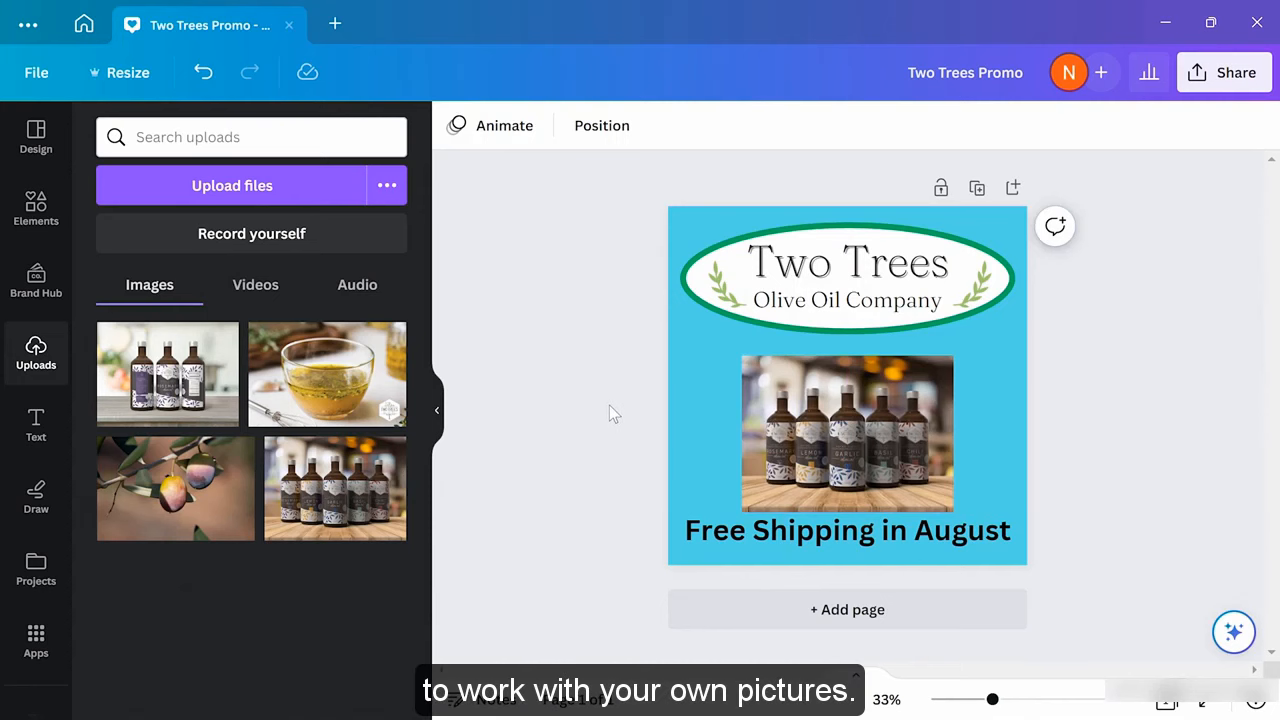
# From the Canva home page, import 'Olives on branch' through Create a design's Import file
pyautogui.click(82, 26)
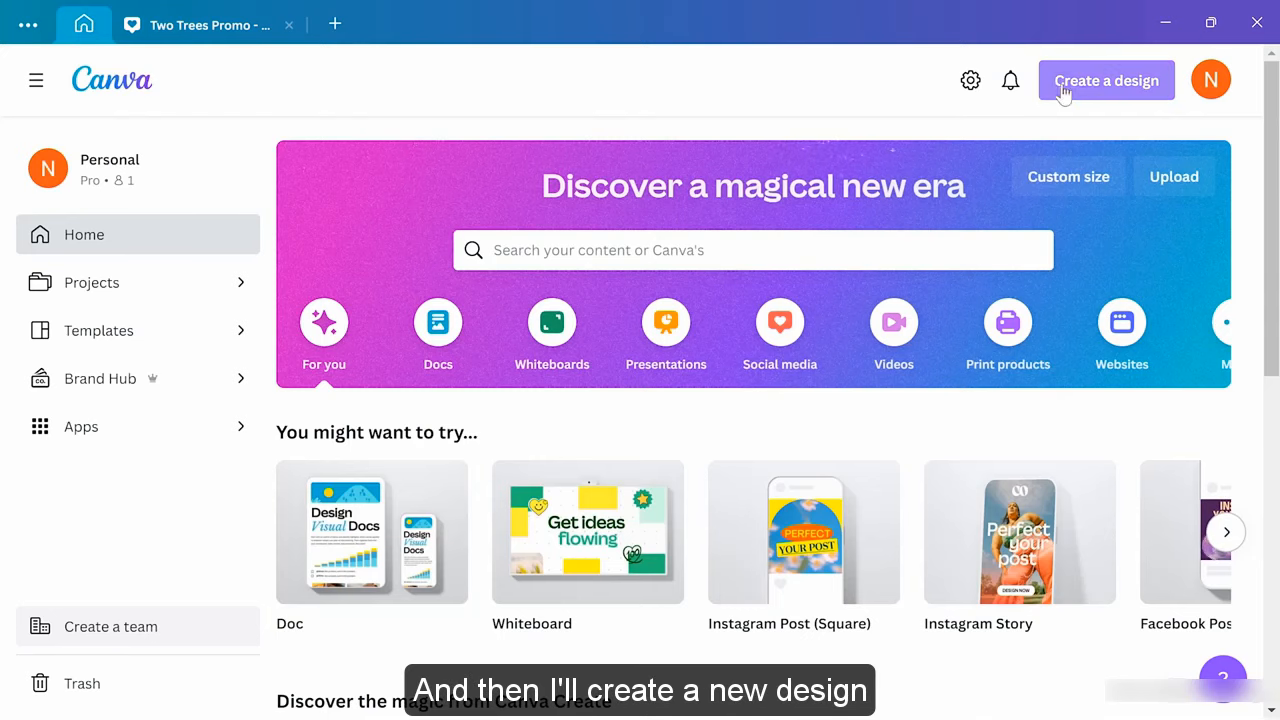
pyautogui.click(1096, 91)
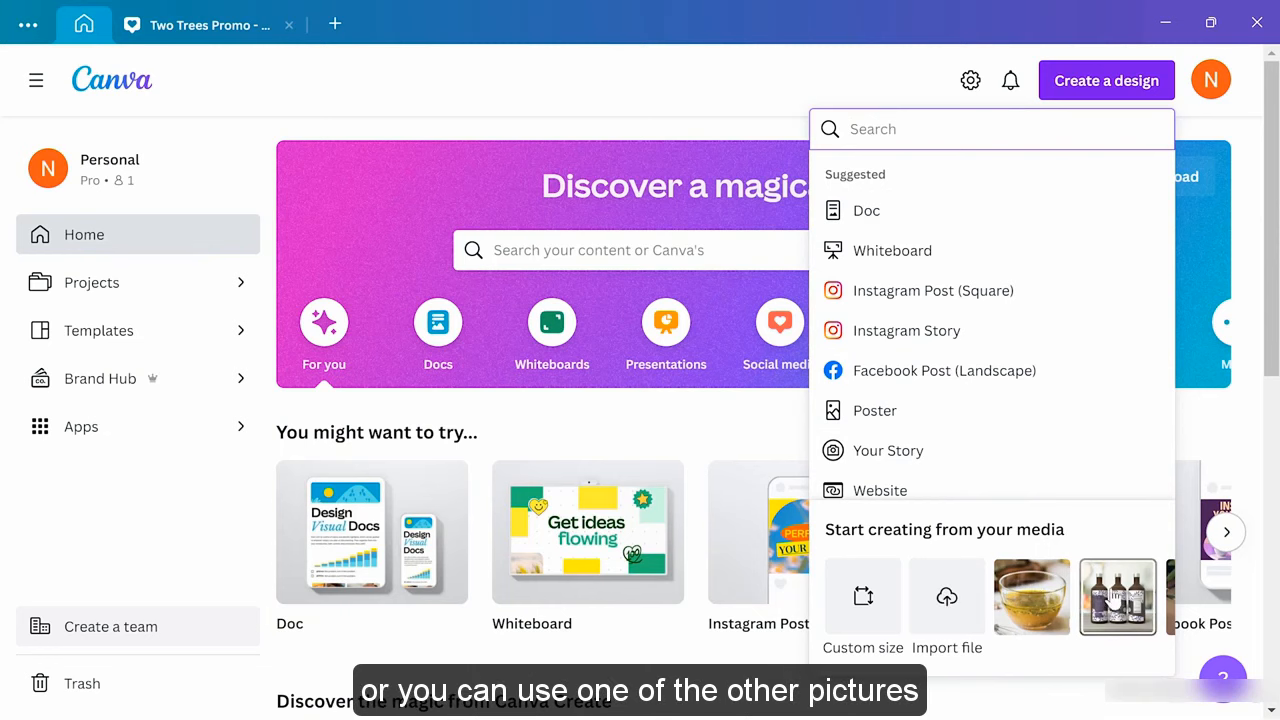
pyautogui.click(946, 598)
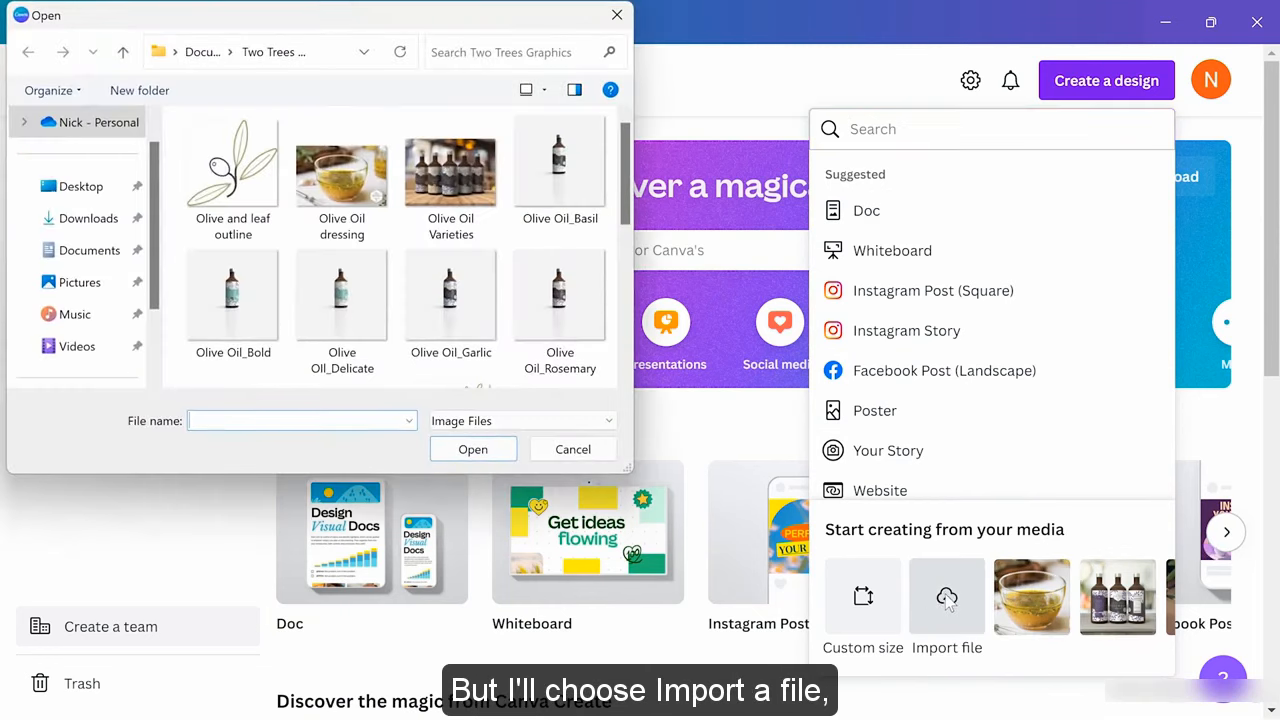
pyautogui.scroll(-5, 338, 262)
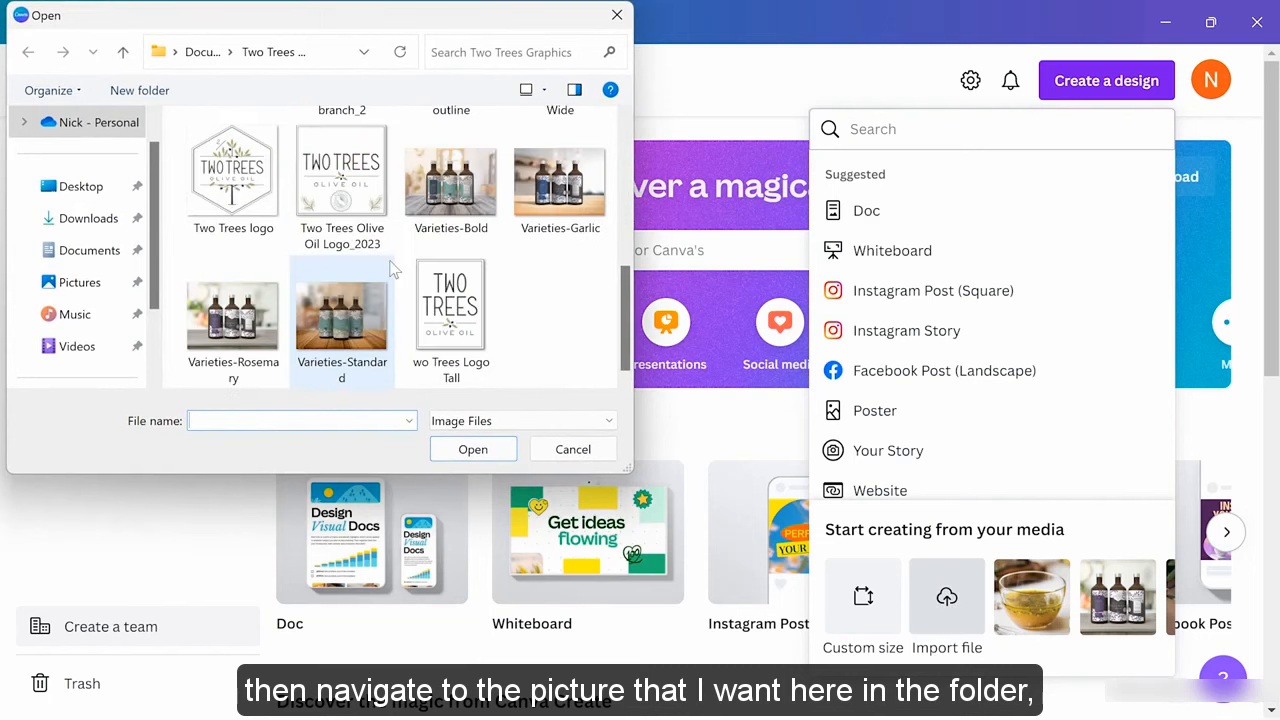
pyautogui.scroll(3, 501, 251)
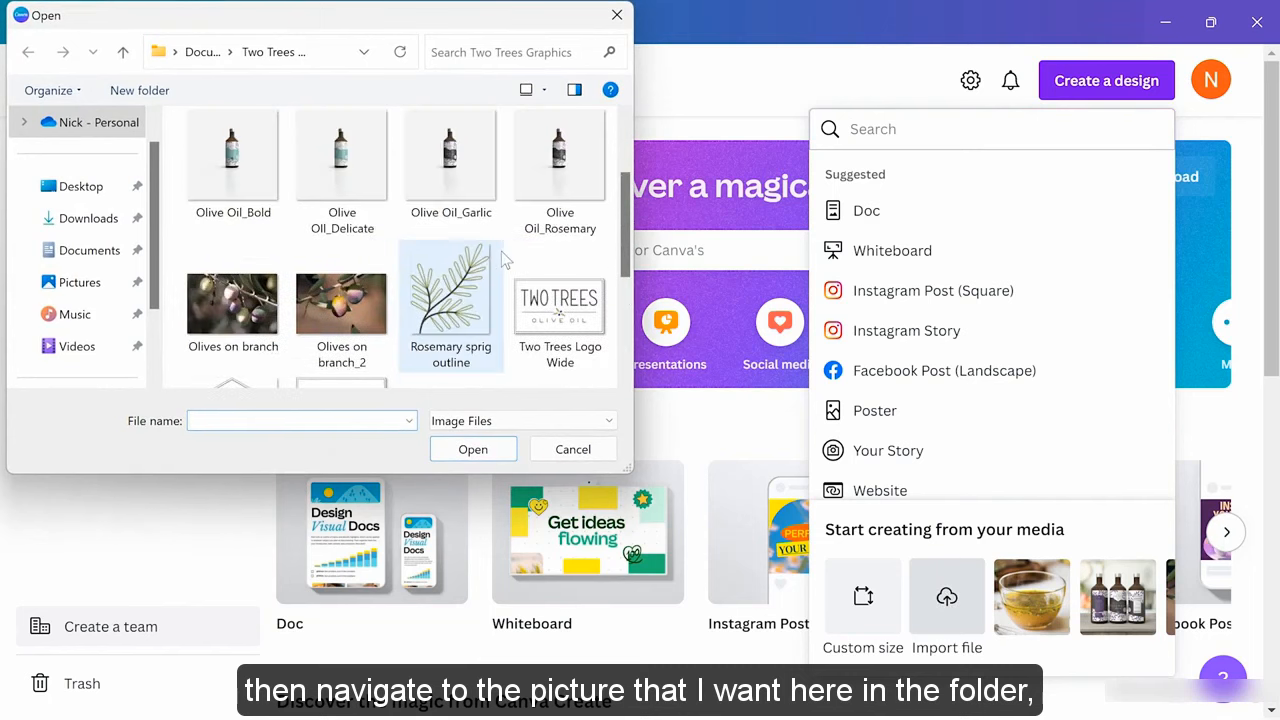
pyautogui.click(232, 305)
pyautogui.click(459, 452)
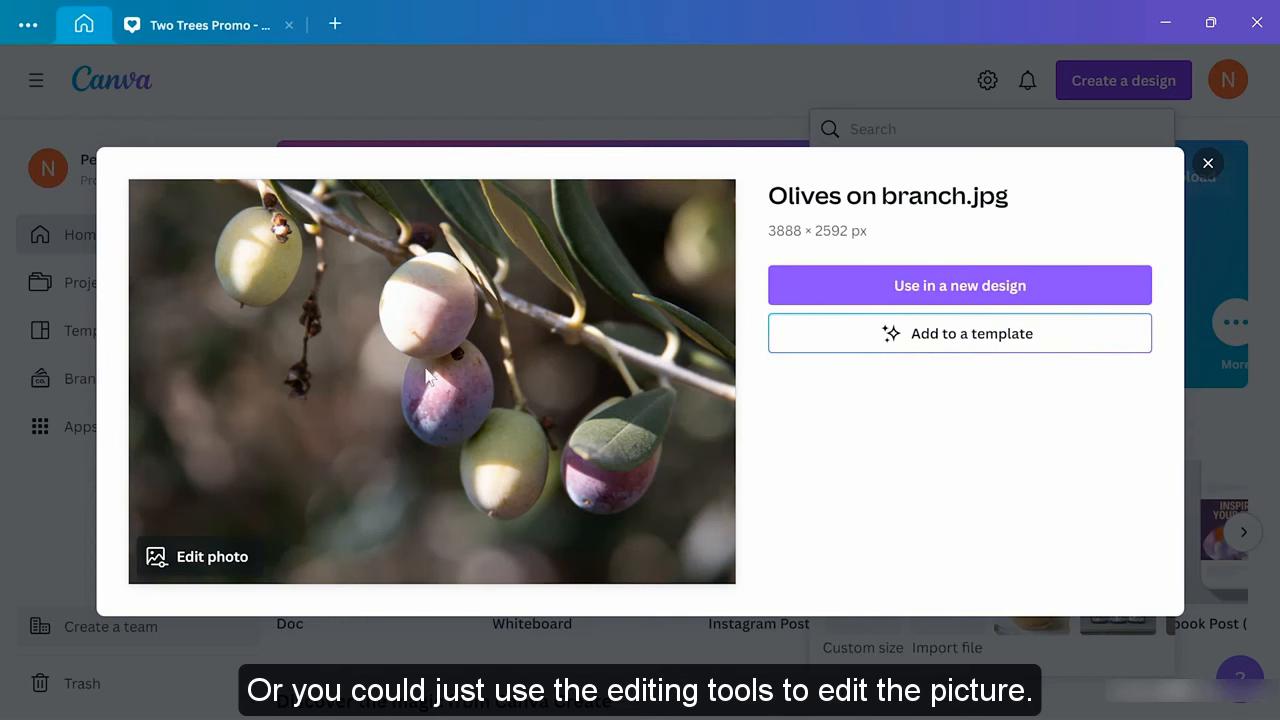
# Give 'Olives on branch' the Belvedere filter and drop its saturation to -67
pyautogui.click(212, 556)
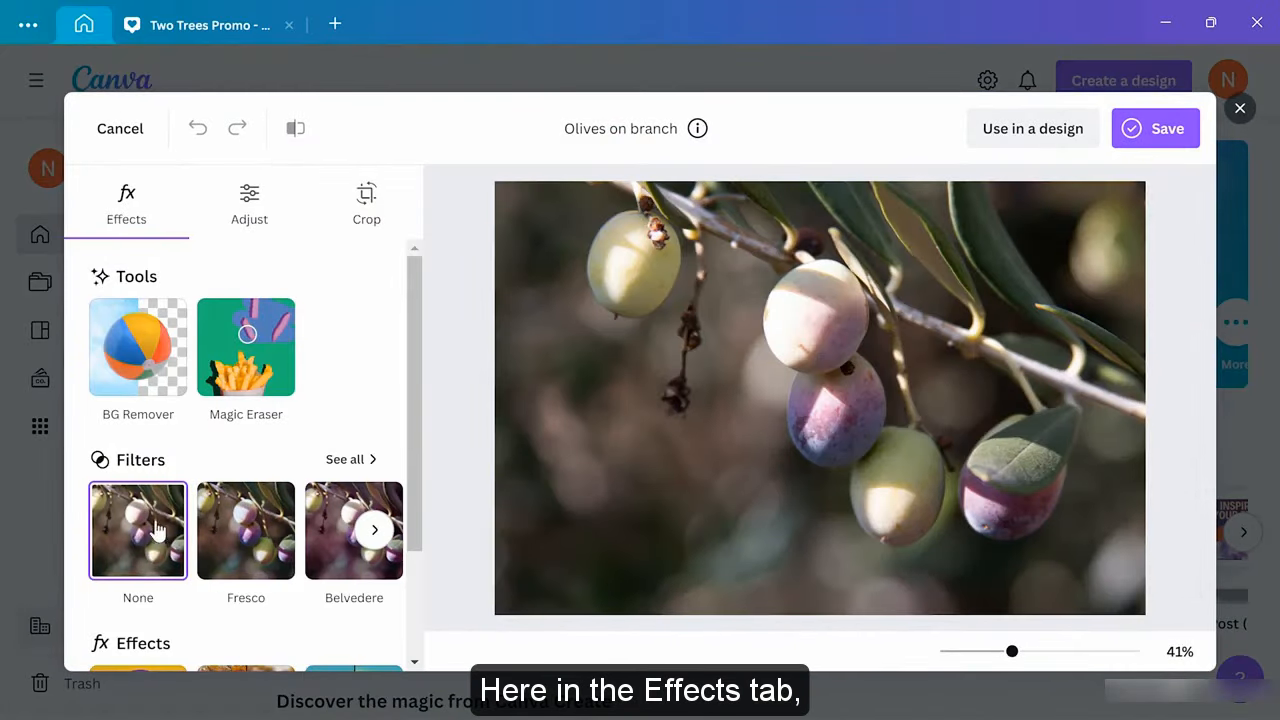
pyautogui.click(320, 535)
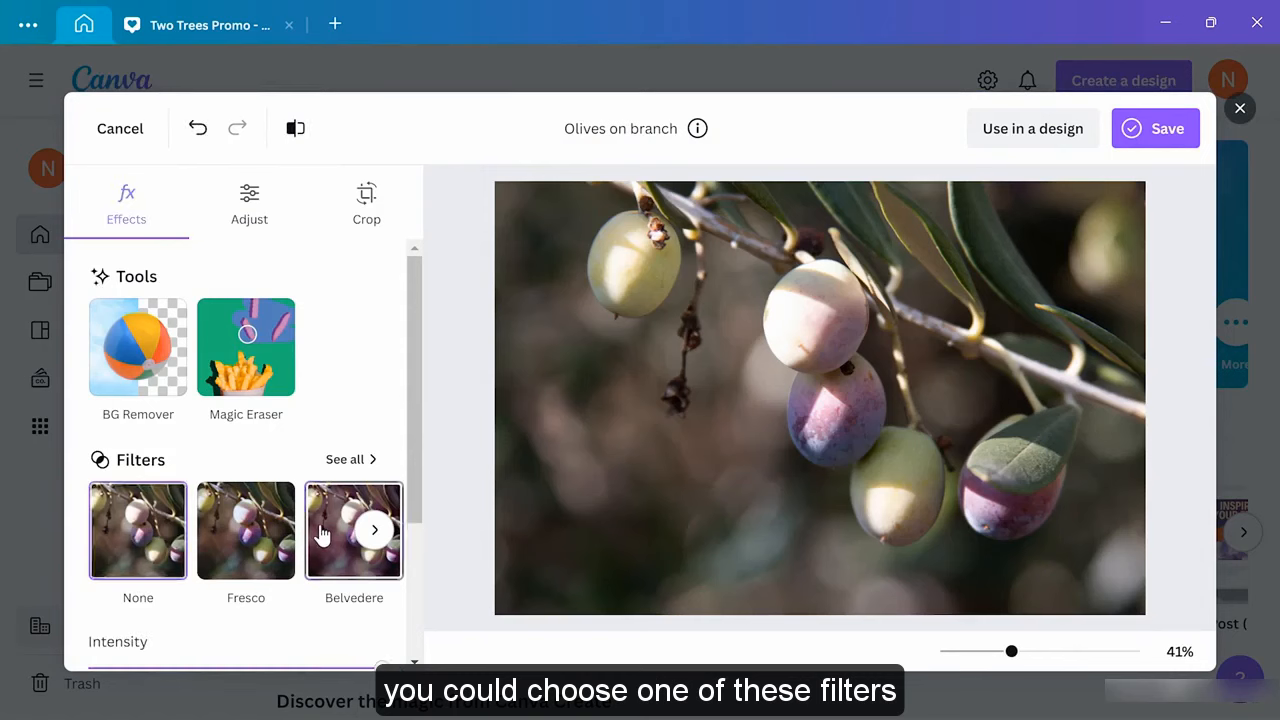
pyautogui.click(256, 203)
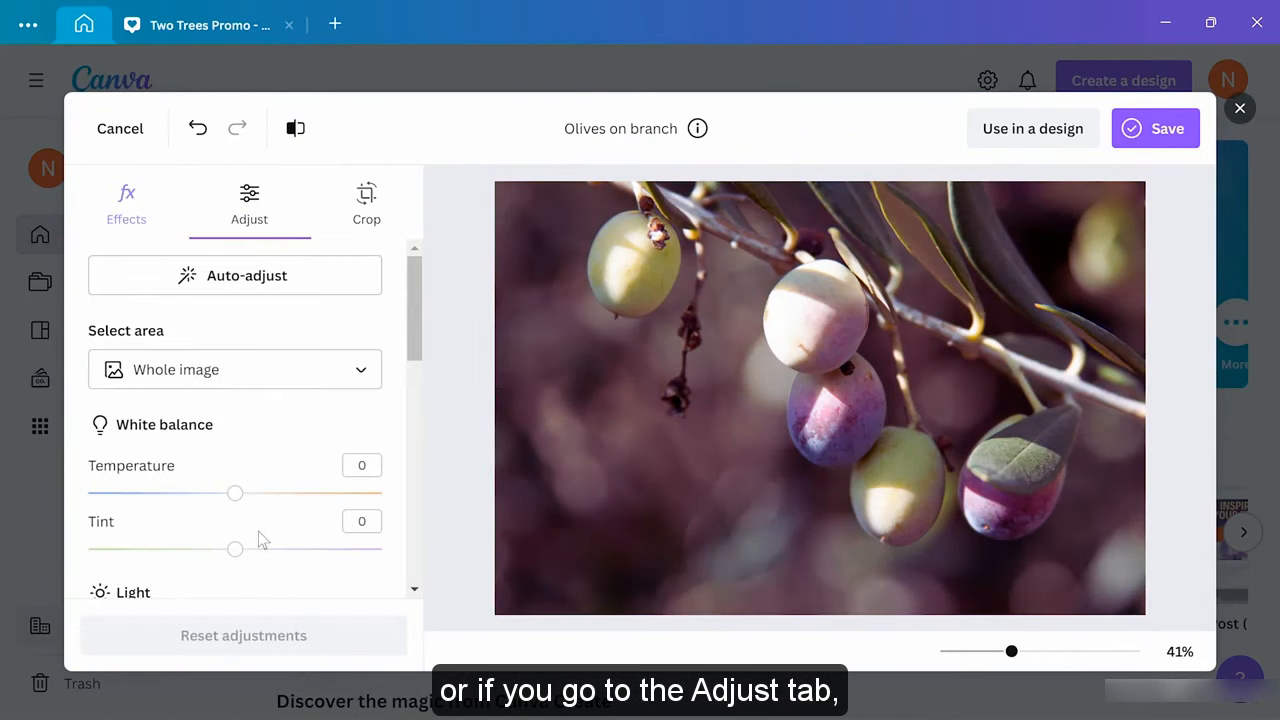
pyautogui.scroll(-4, 258, 531)
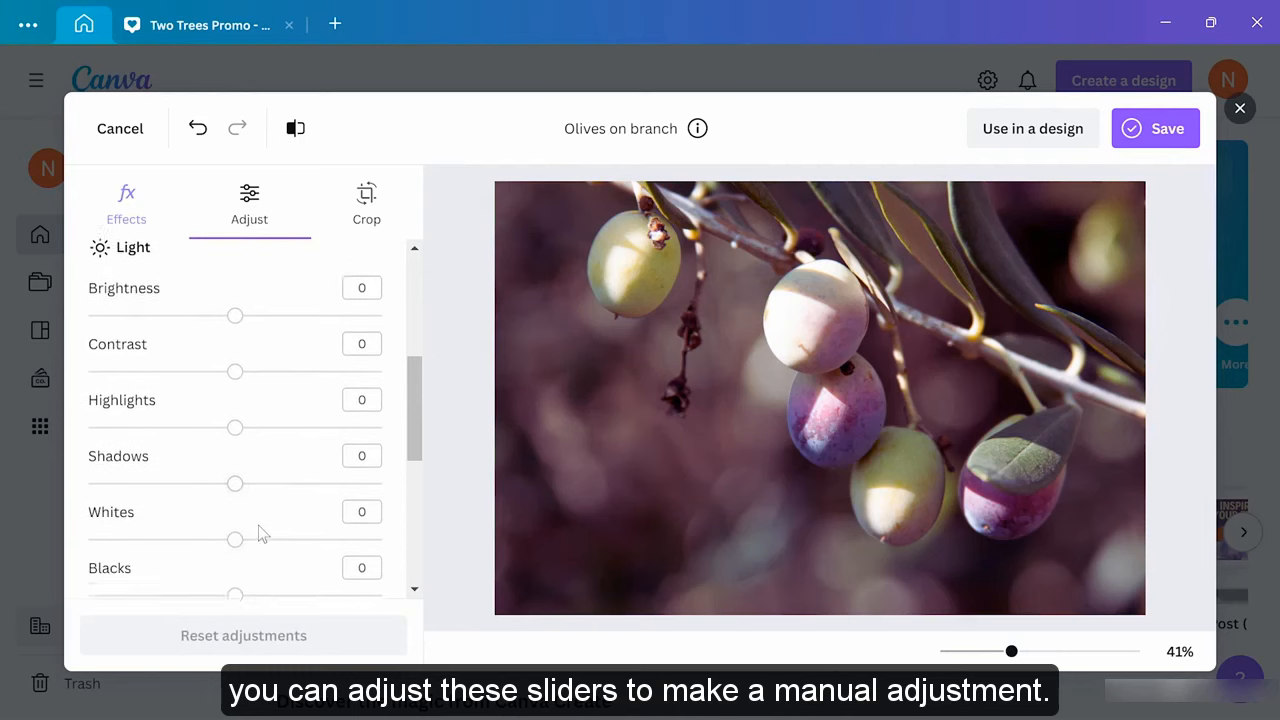
pyautogui.scroll(-2, 262, 533)
pyautogui.scroll(-2, 255, 502)
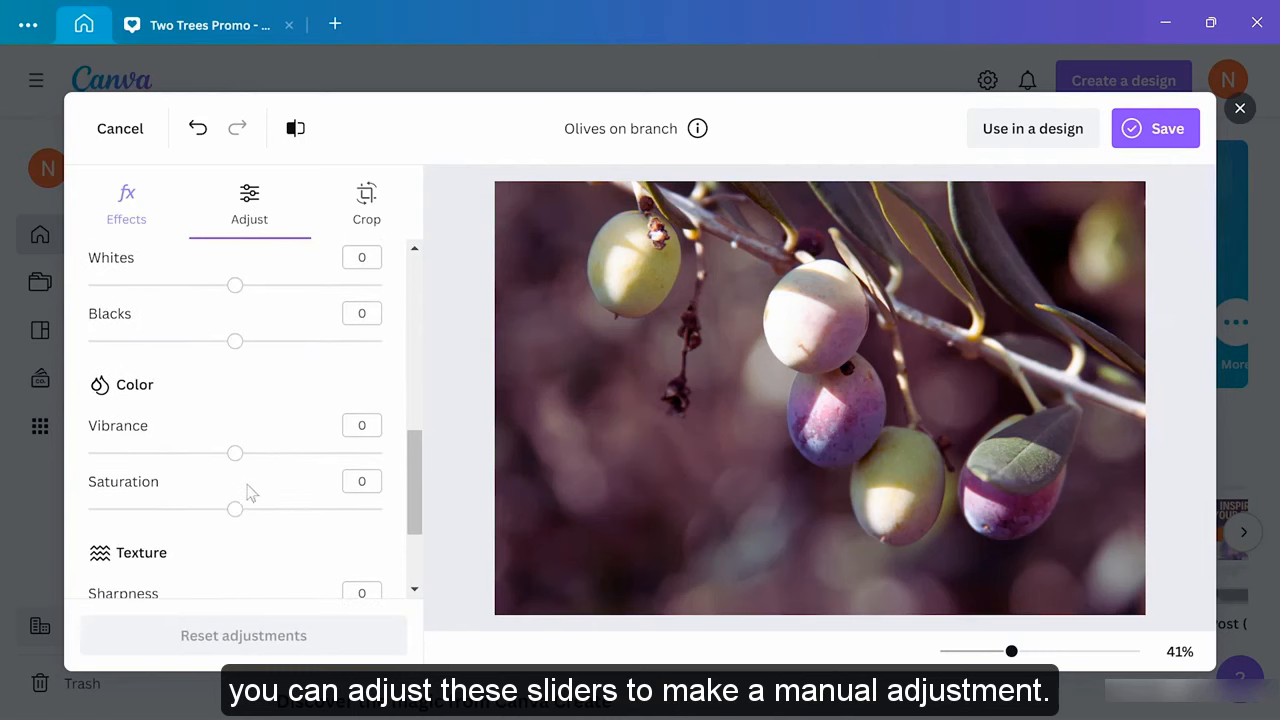
pyautogui.moveTo(222, 514); pyautogui.dragTo(142, 512)
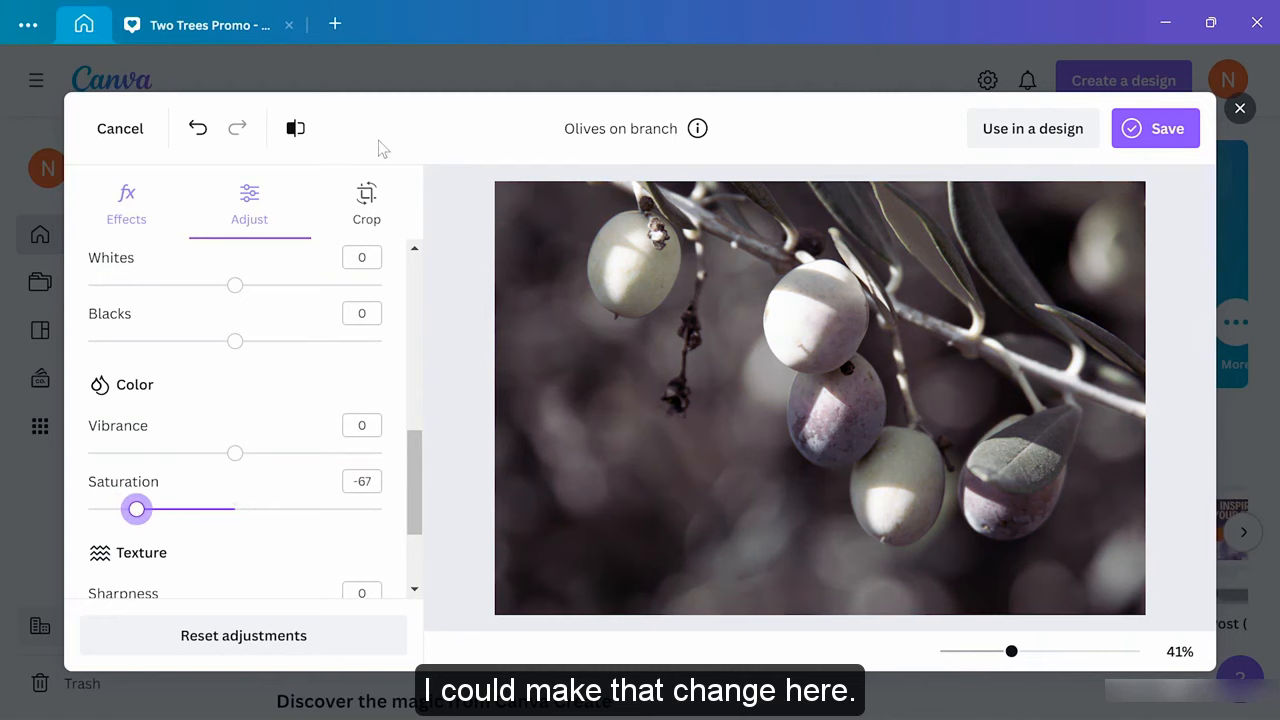
pyautogui.click(367, 200)
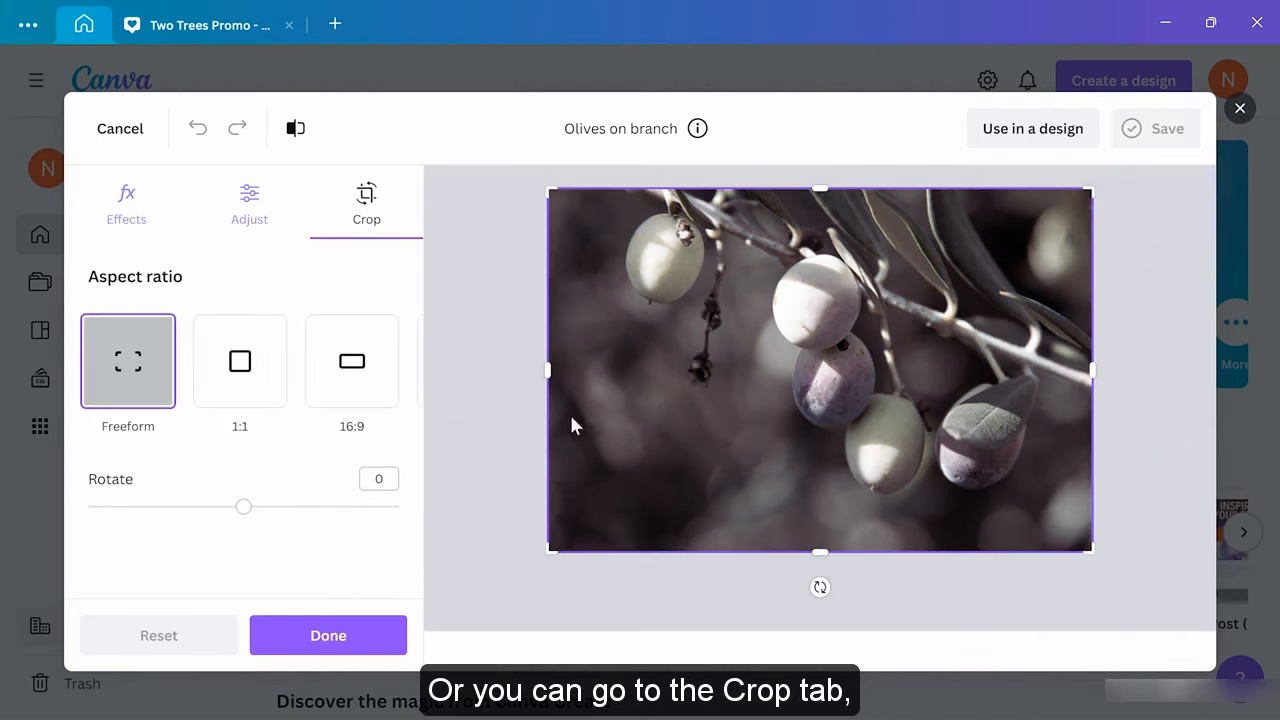
# Crop the olives photo in from the bottom-left and top-right corners, then bring up the save options
pyautogui.moveTo(560, 547); pyautogui.dragTo(580, 528)
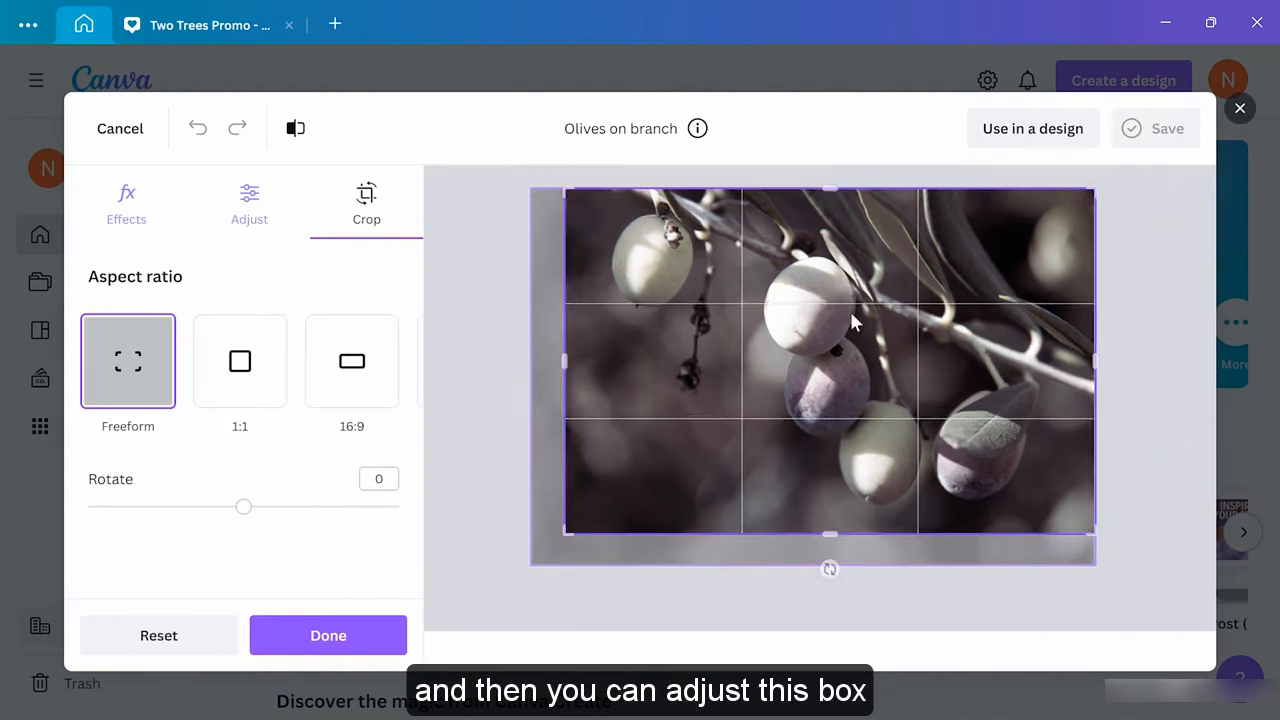
pyautogui.moveTo(1104, 183); pyautogui.dragTo(1086, 207)
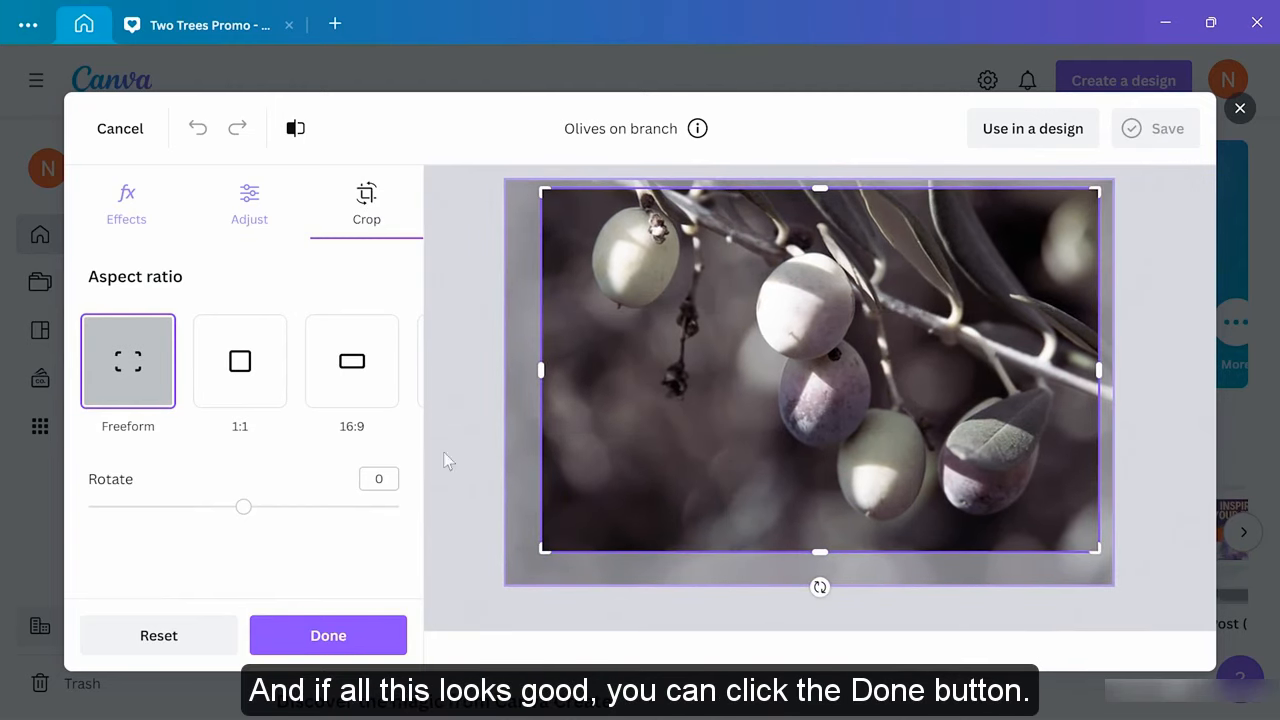
pyautogui.click(371, 634)
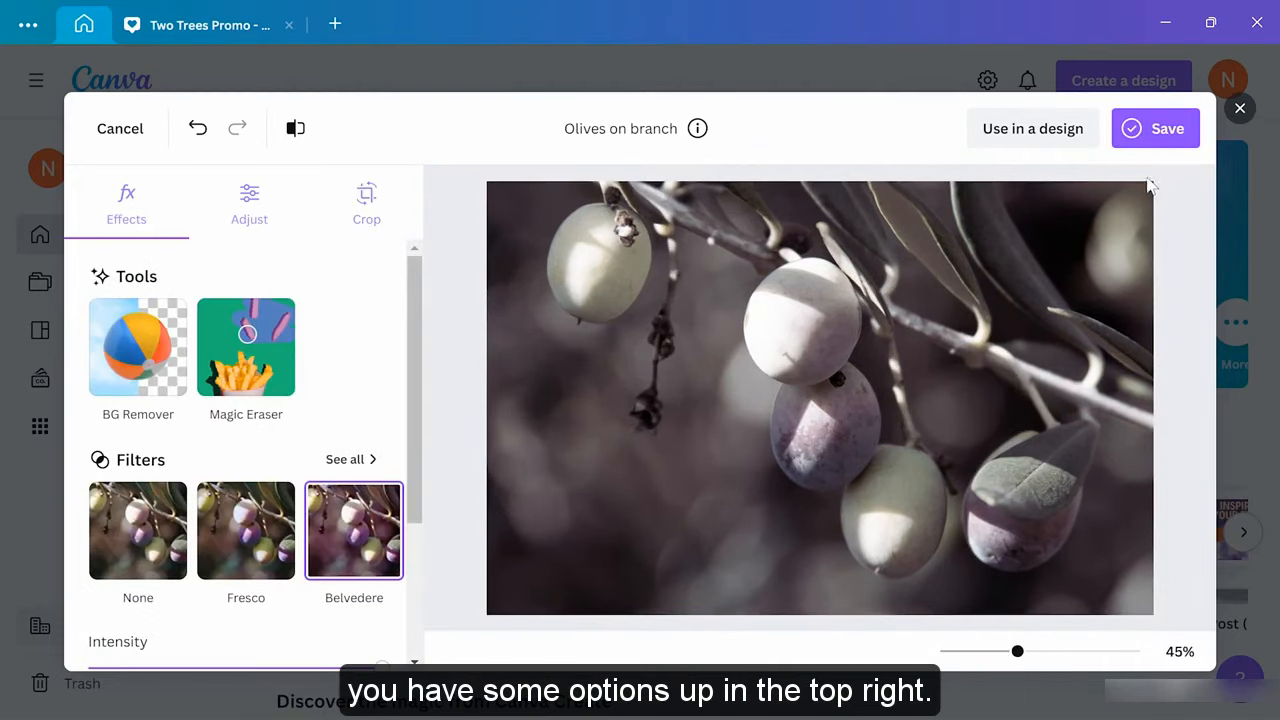
pyautogui.click(1158, 138)
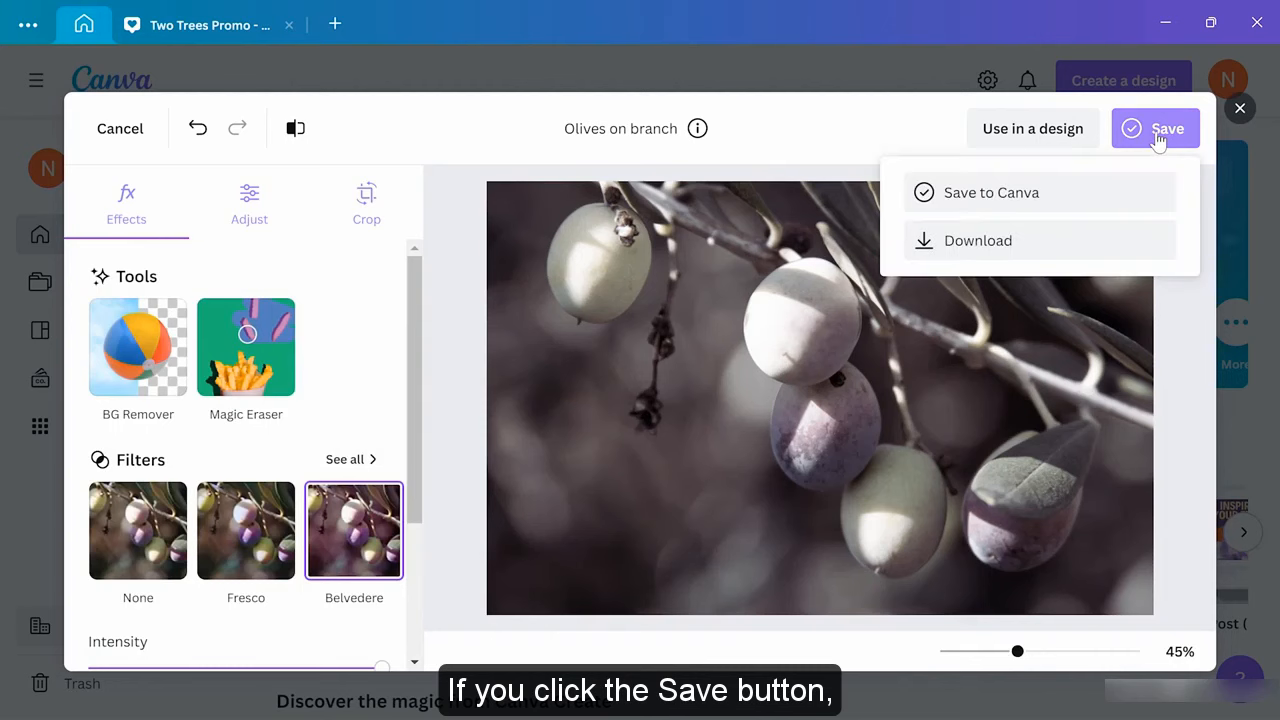
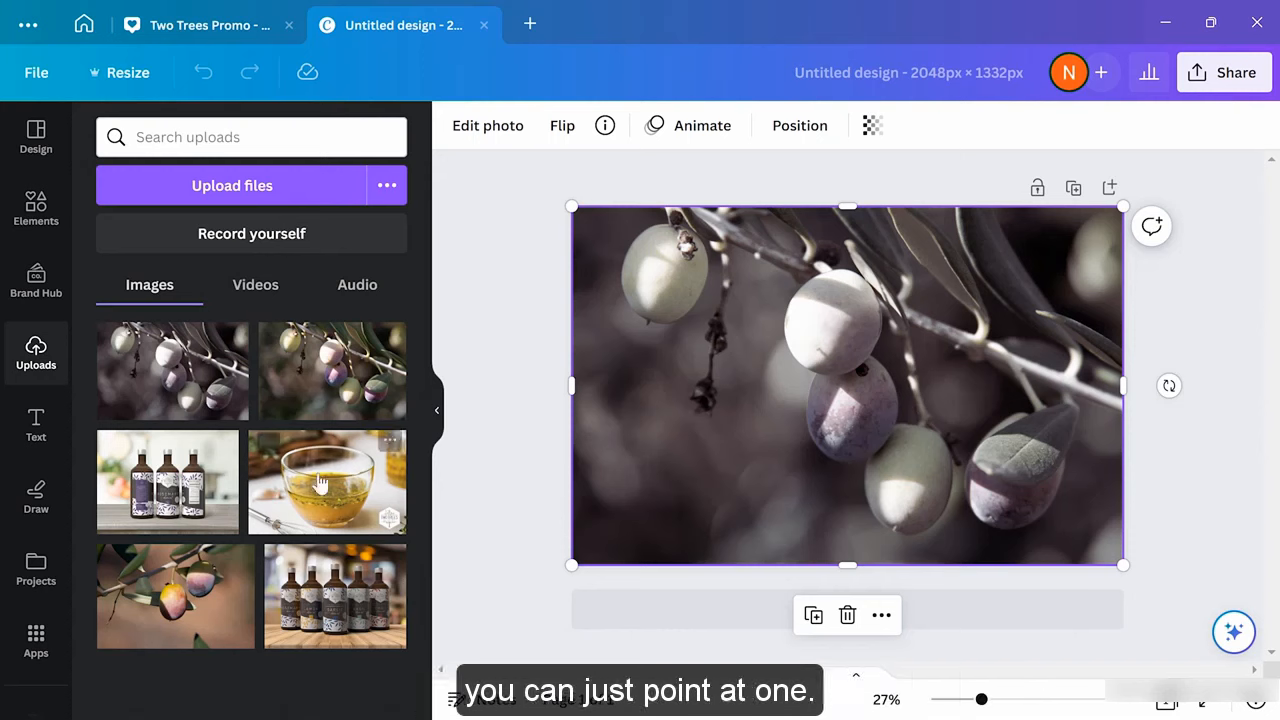
# Show and then dismiss the options menu for the Olive Oil dressing upload
pyautogui.moveTo(338, 490)
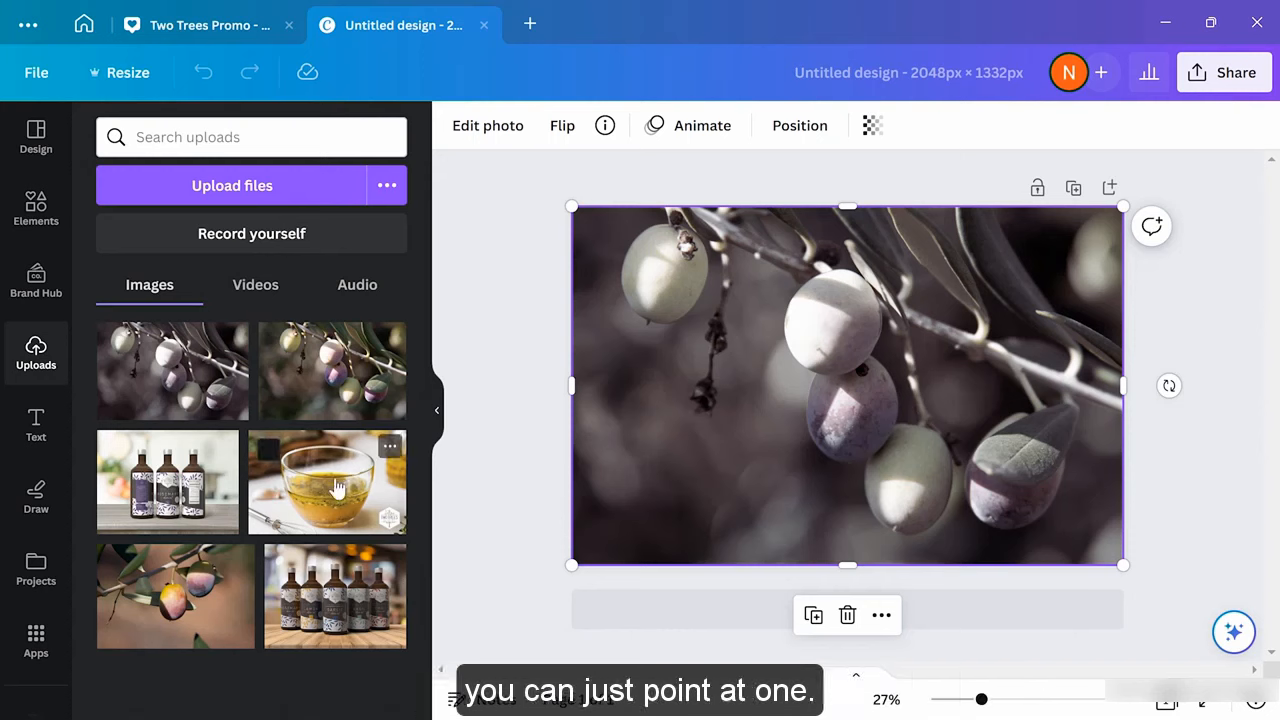
pyautogui.click(389, 452)
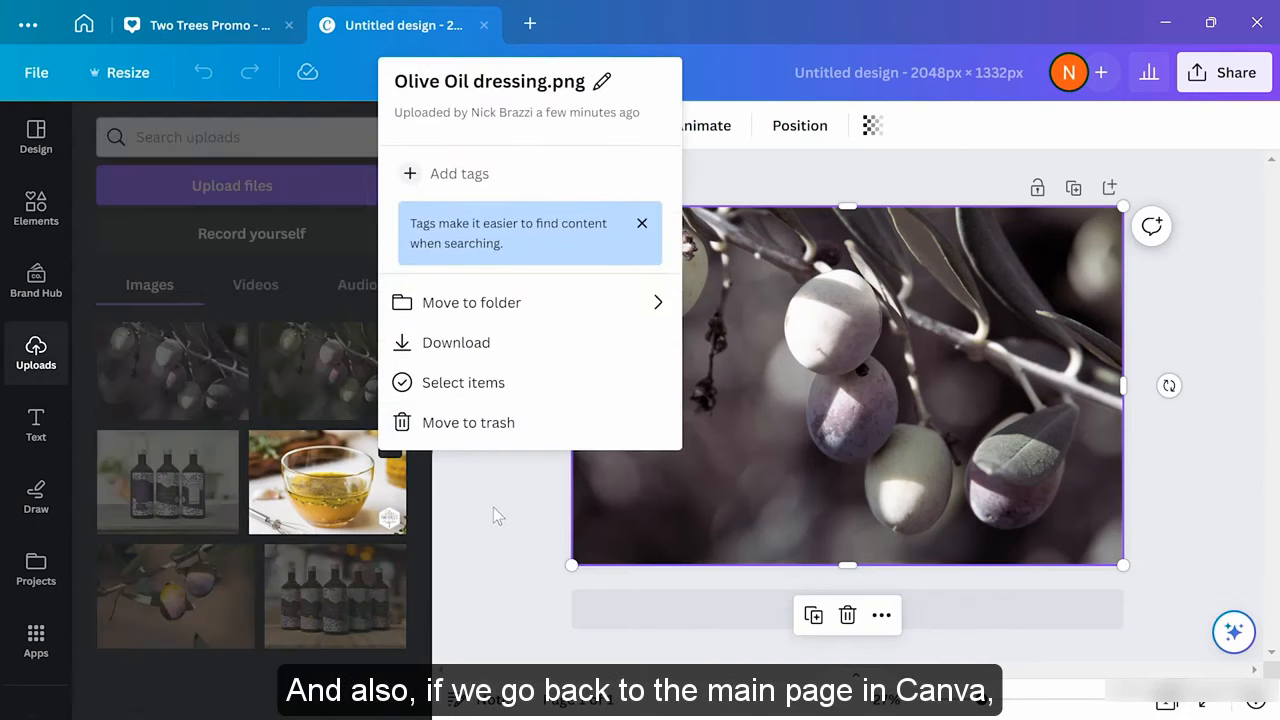
pyautogui.click(488, 470)
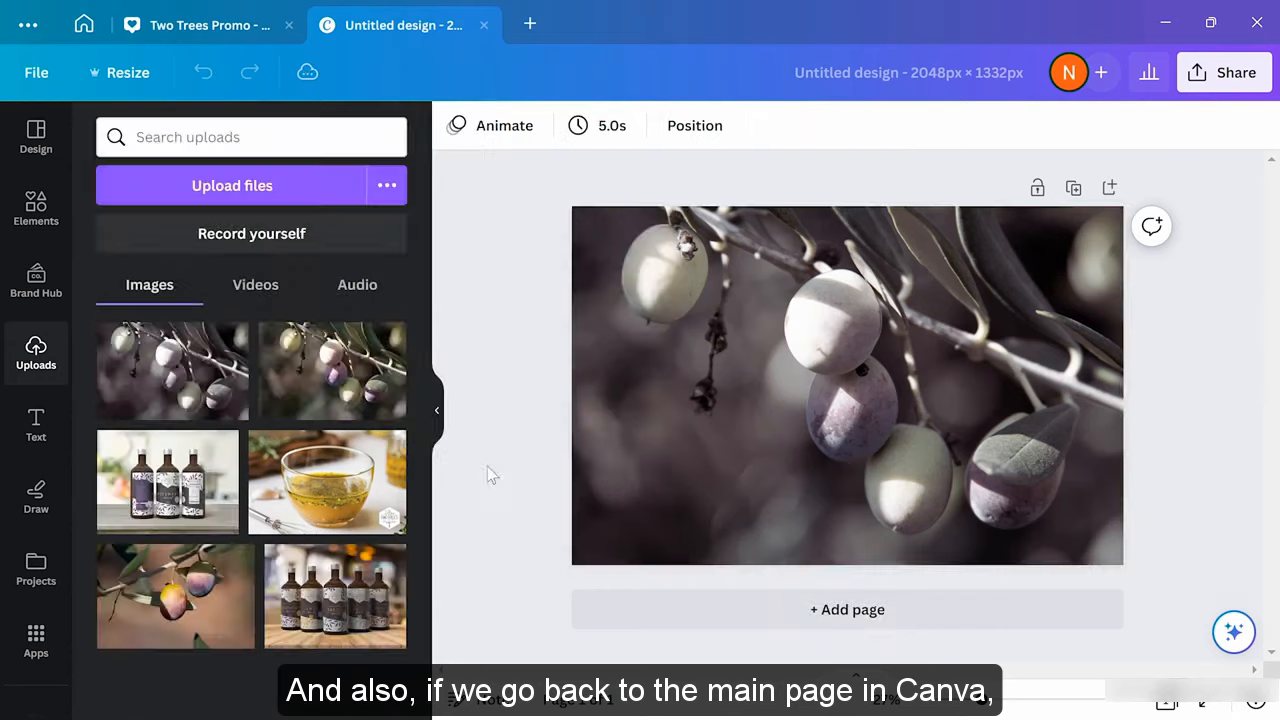
# Return to the Canva home page, closing the image editor and discarding the unsaved photo edits
pyautogui.click(85, 30)
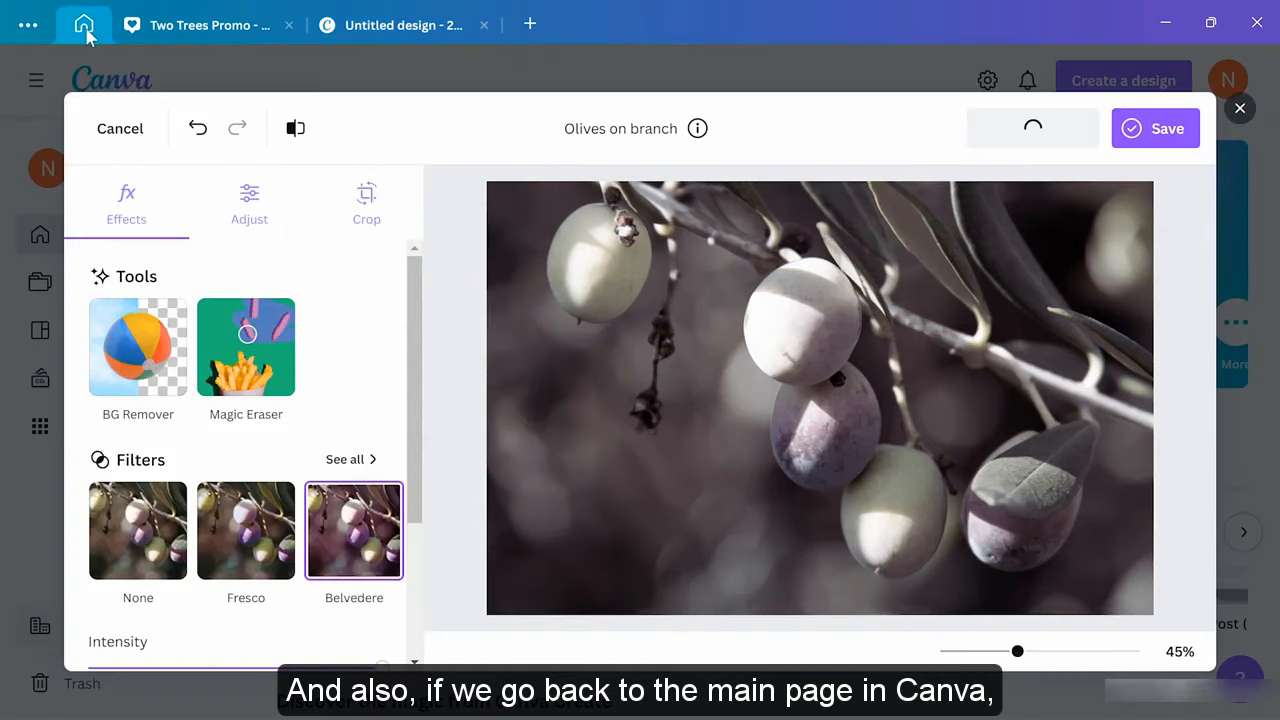
pyautogui.click(1240, 109)
pyautogui.click(784, 428)
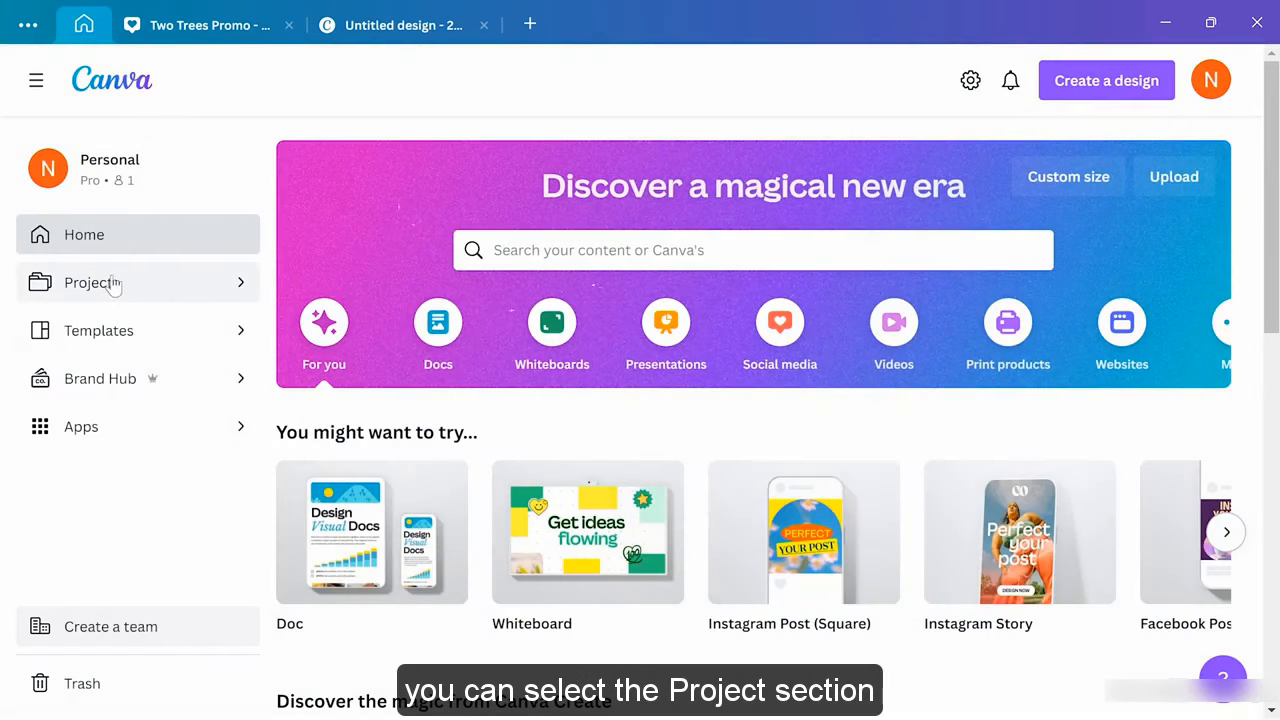
# Open Projects and scroll down to the Images section
pyautogui.click(143, 290)
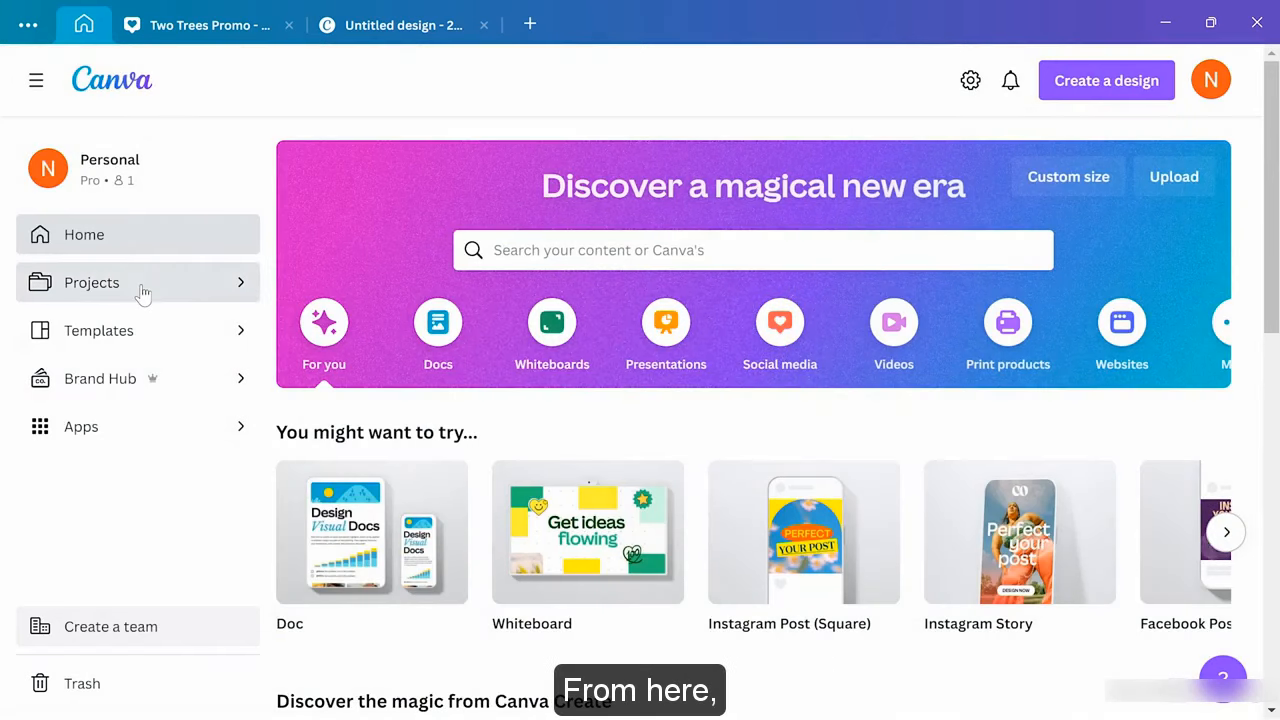
pyautogui.scroll(-8, 690, 421)
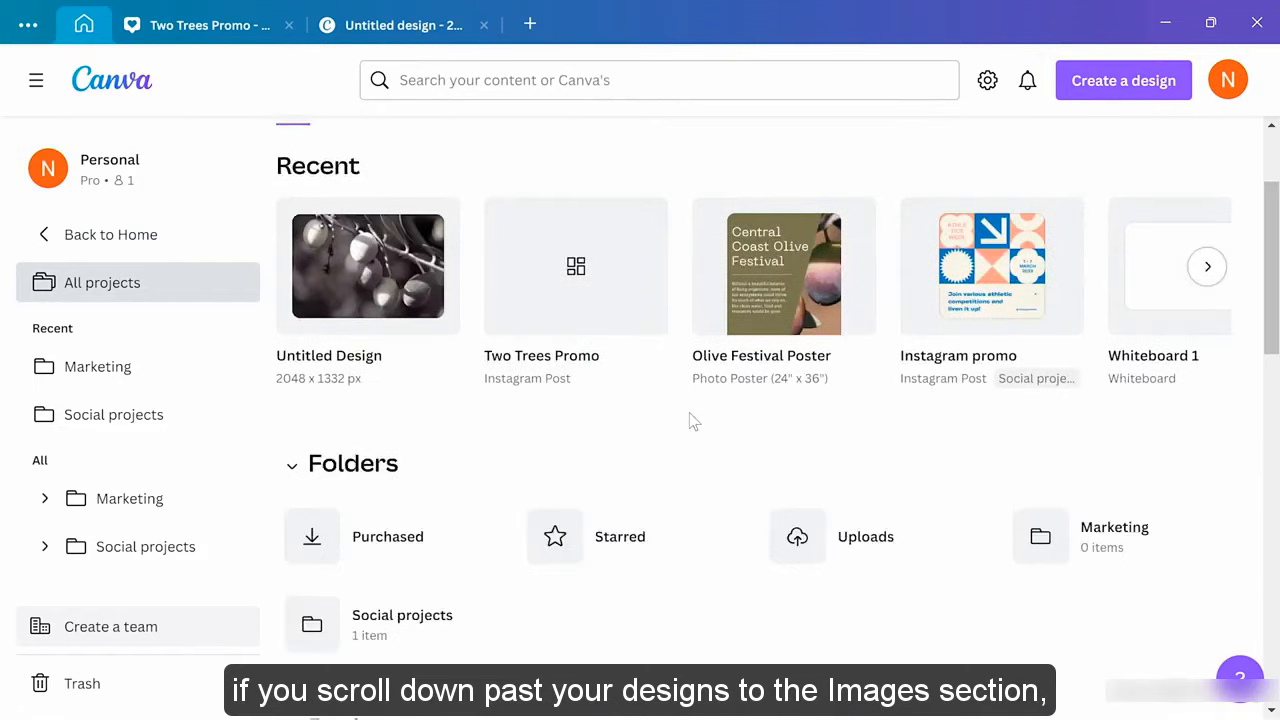
pyautogui.scroll(-4, 690, 421)
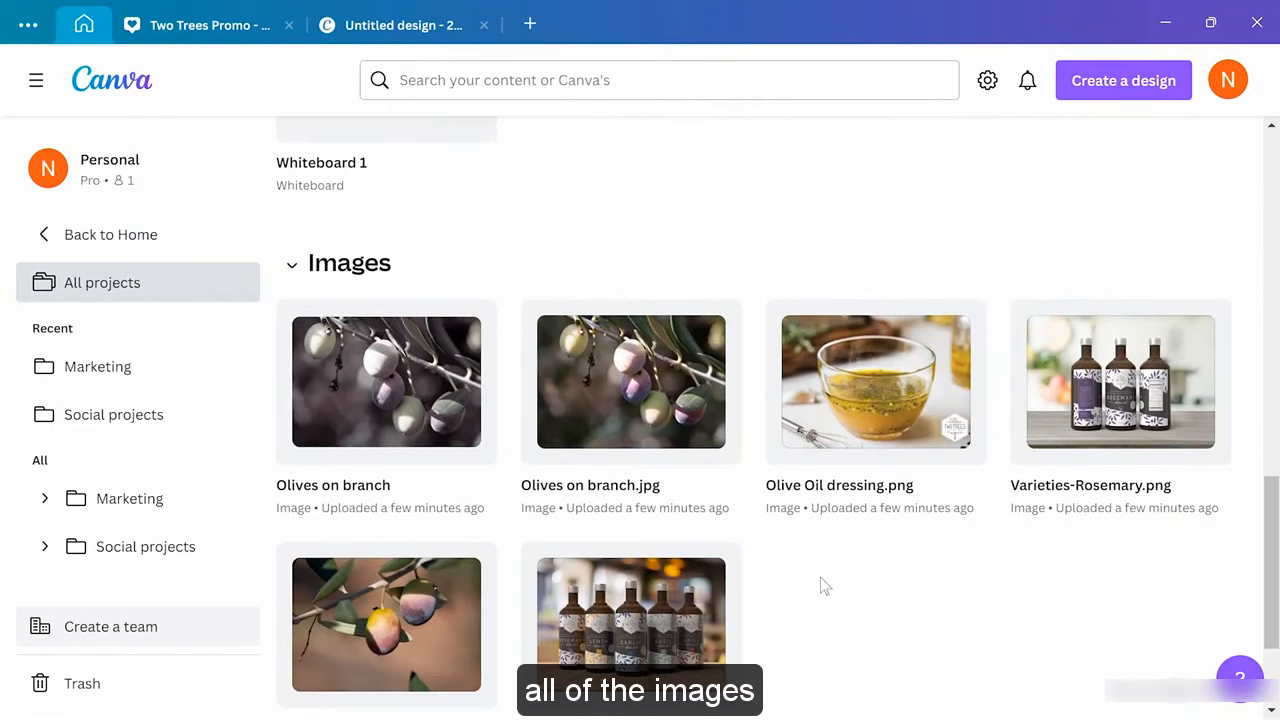
pyautogui.scroll(-2, 822, 585)
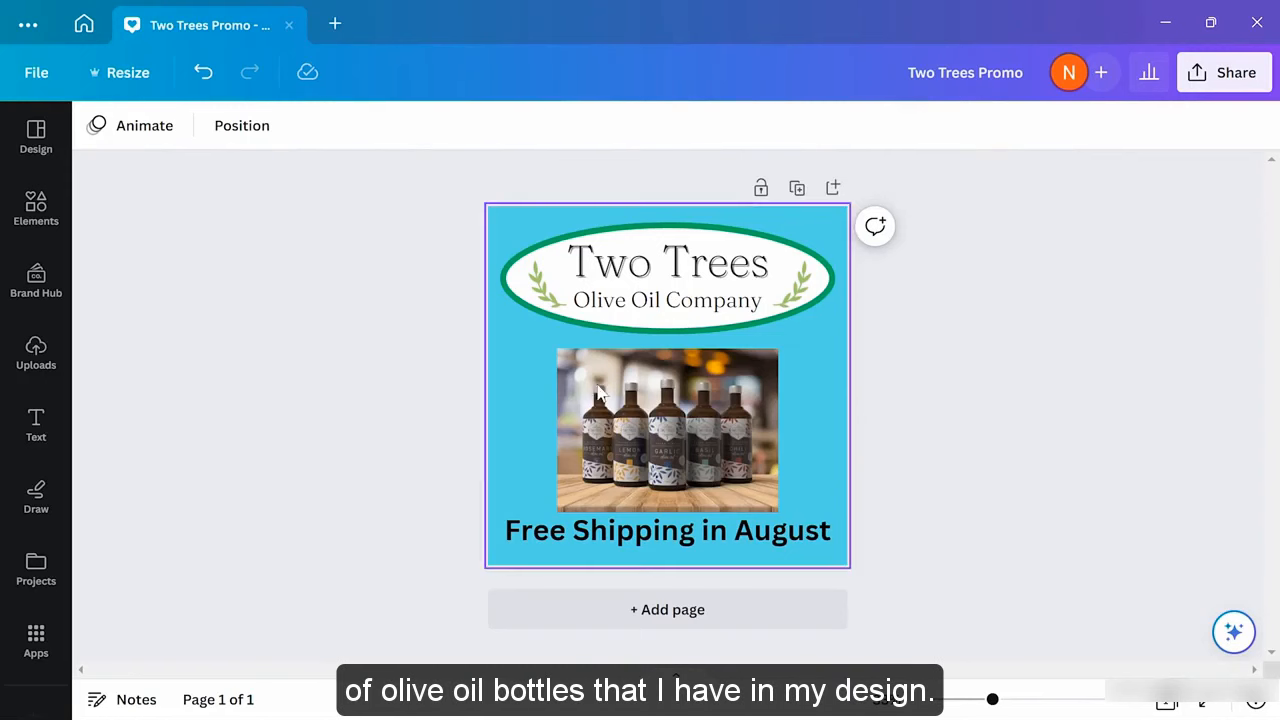
# Select the olive oil bottles photo and bring up its Edit photo options
pyautogui.click(678, 435)
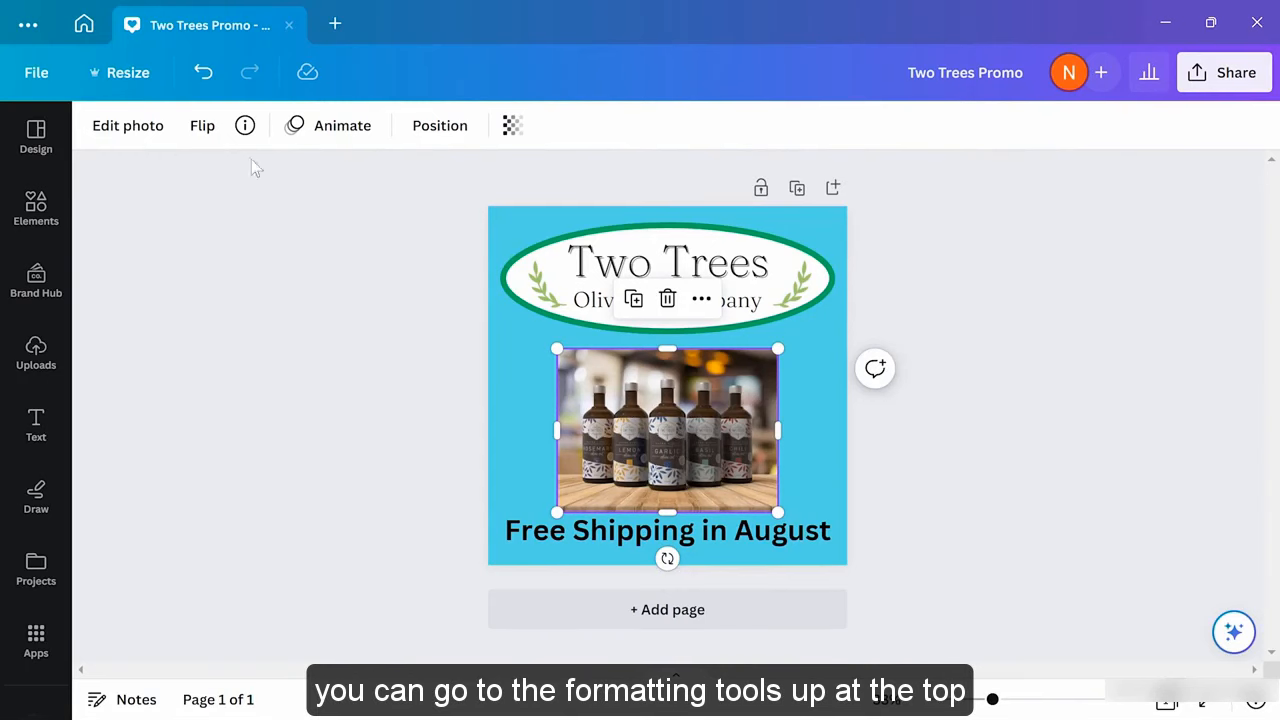
pyautogui.click(117, 135)
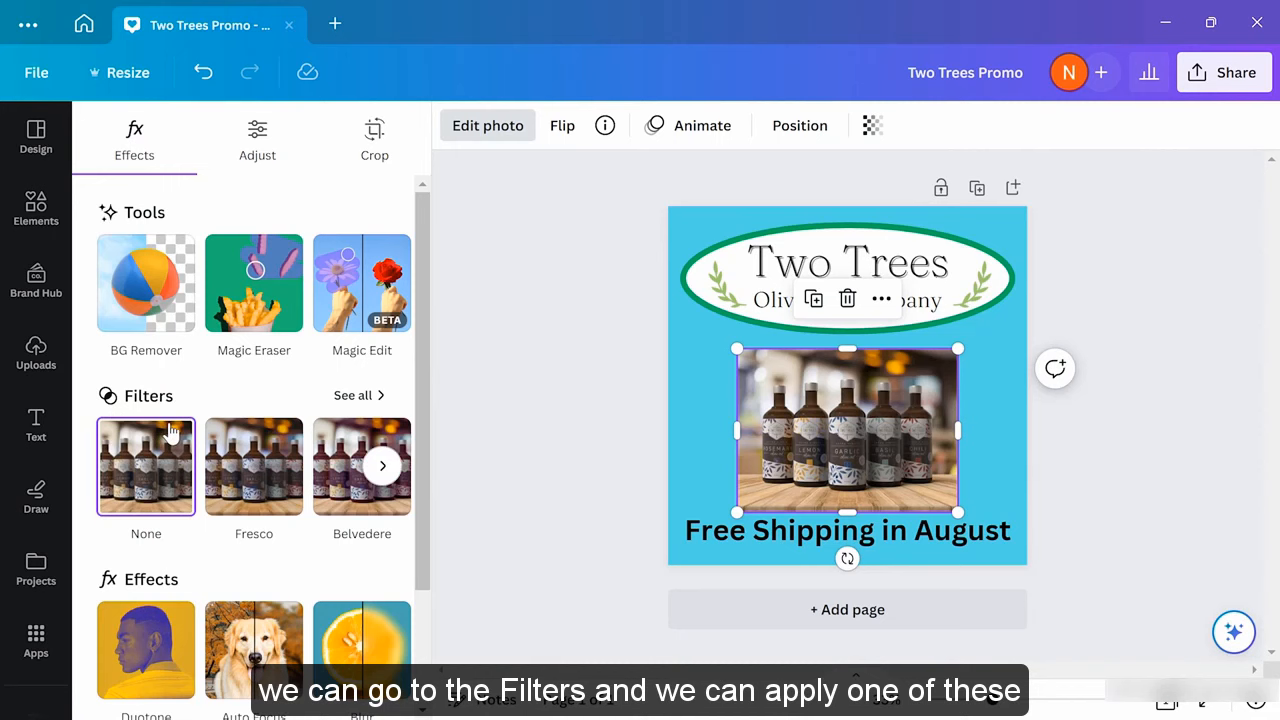
# Apply the Latte filter to the bottles photo at reduced intensity
pyautogui.click(362, 397)
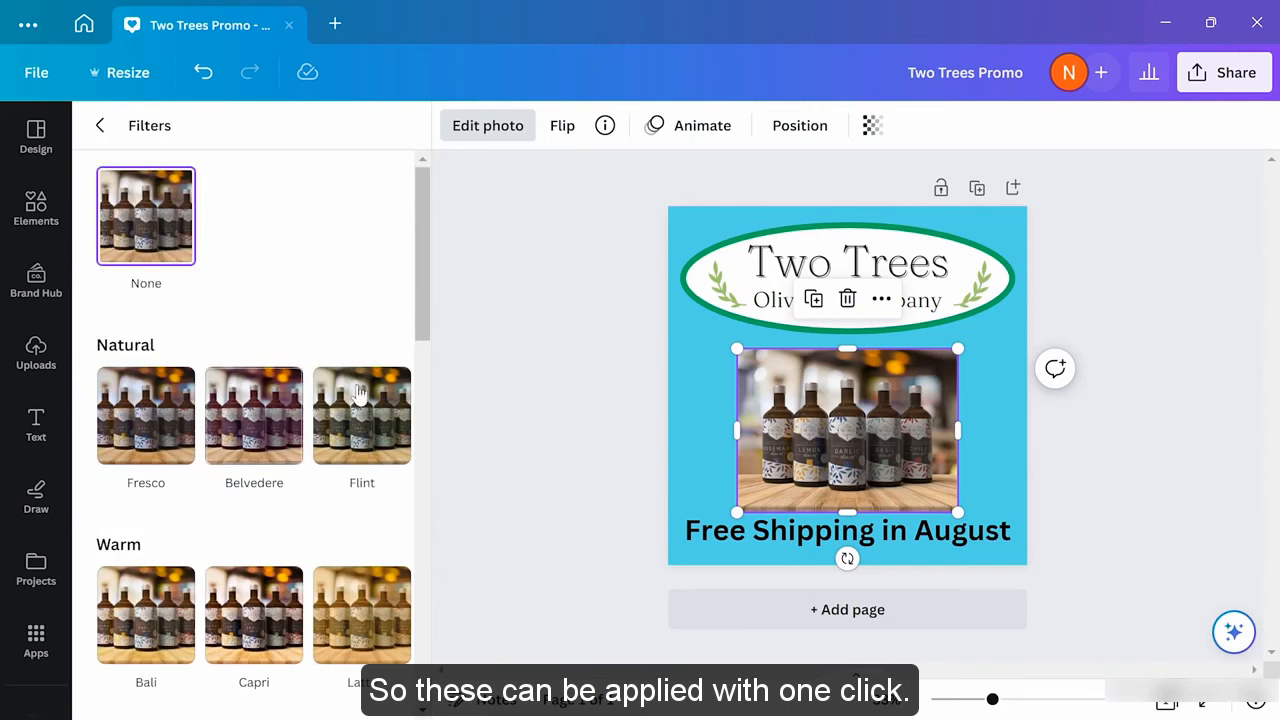
pyautogui.scroll(-1, 275, 432)
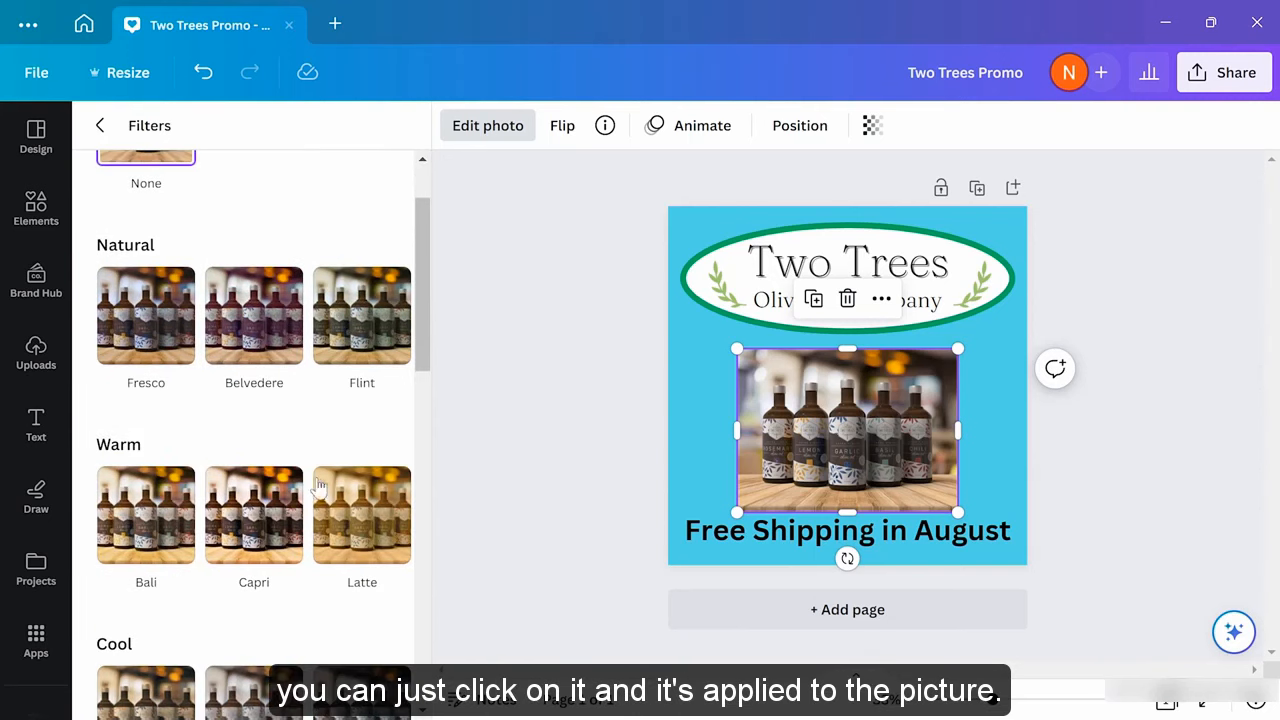
pyautogui.click(355, 520)
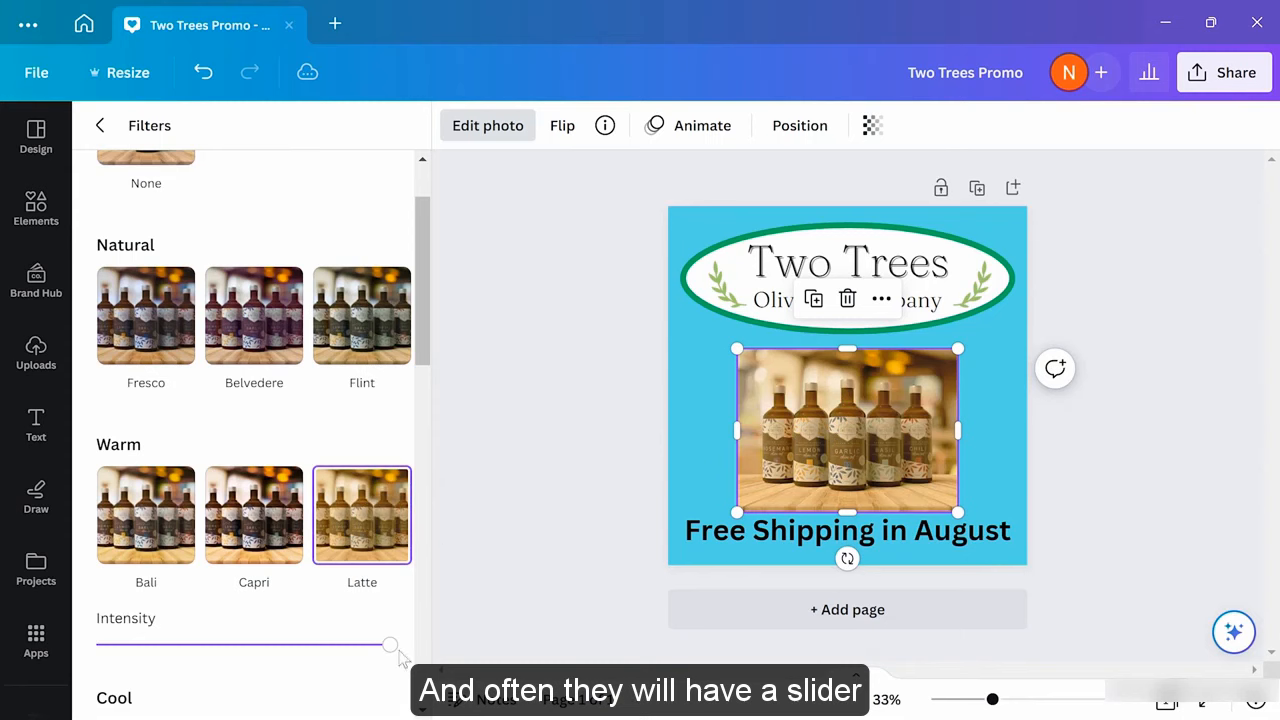
pyautogui.moveTo(389, 648)
pyautogui.mouseDown()
pyautogui.moveTo(217, 643)
pyautogui.moveTo(372, 643)
pyautogui.mouseUp()
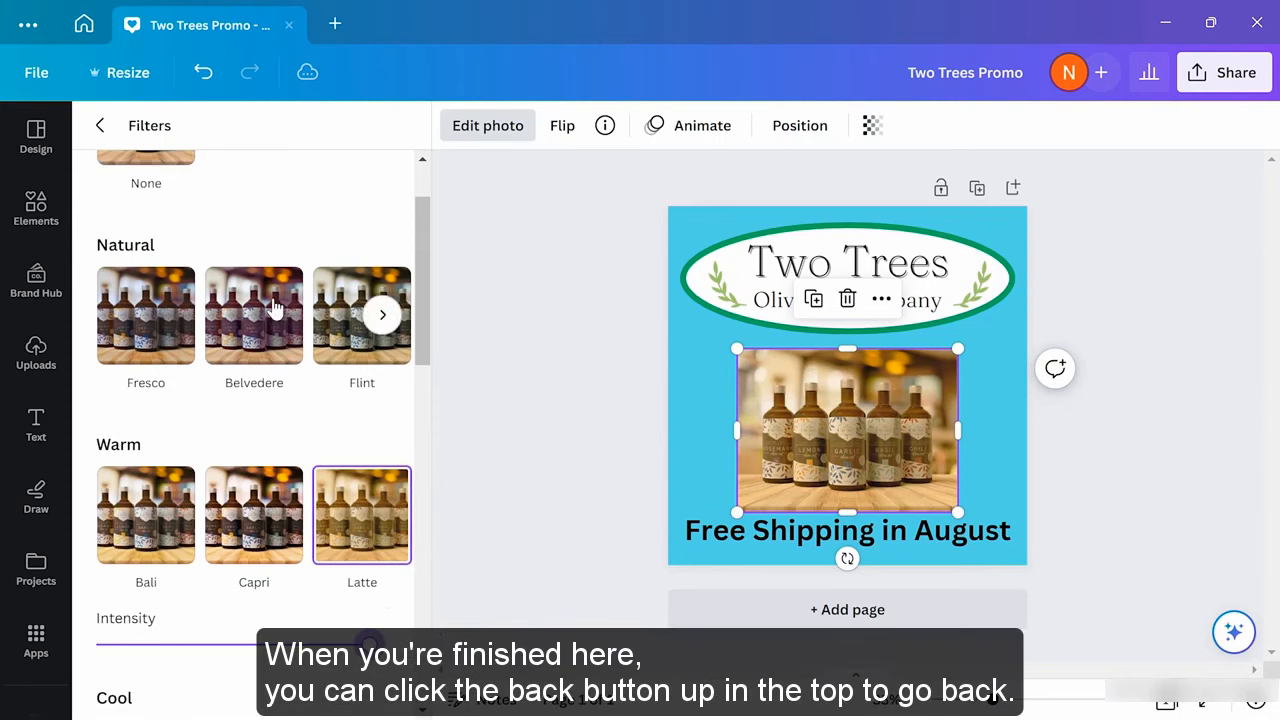
# Raise the bottles photo's brightness to 69 in the Adjust settings
pyautogui.click(100, 126)
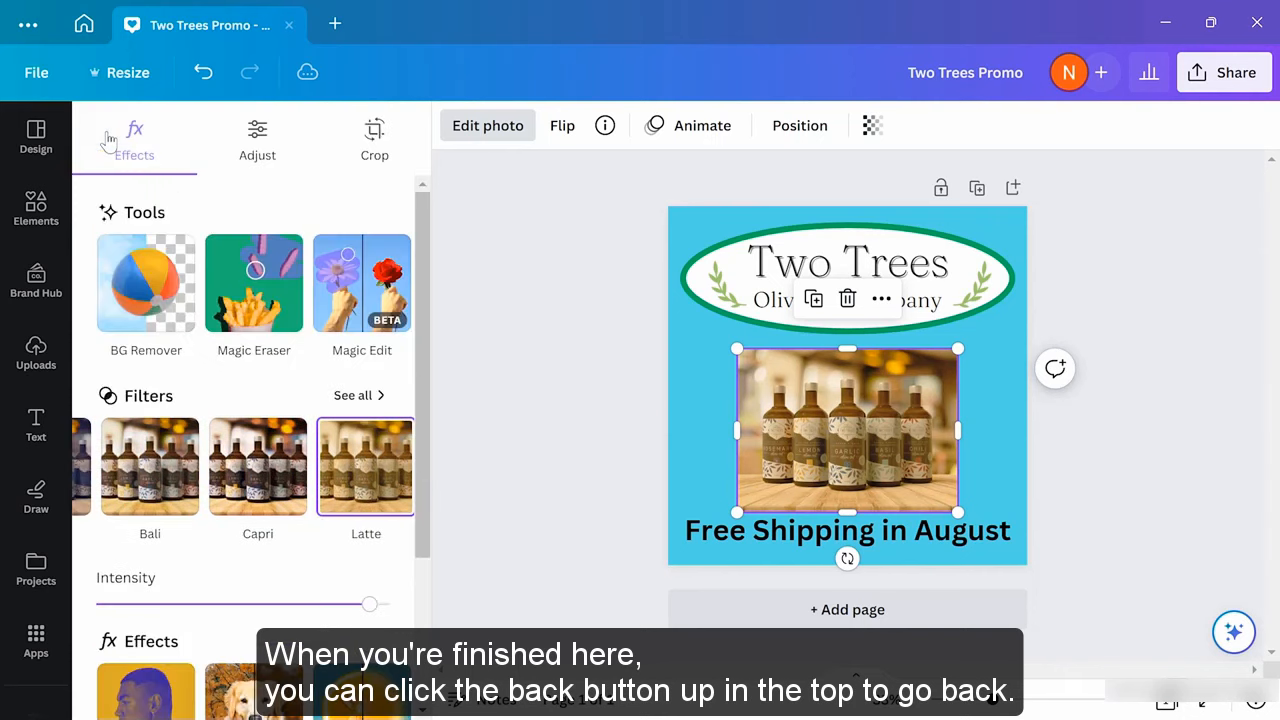
pyautogui.click(257, 147)
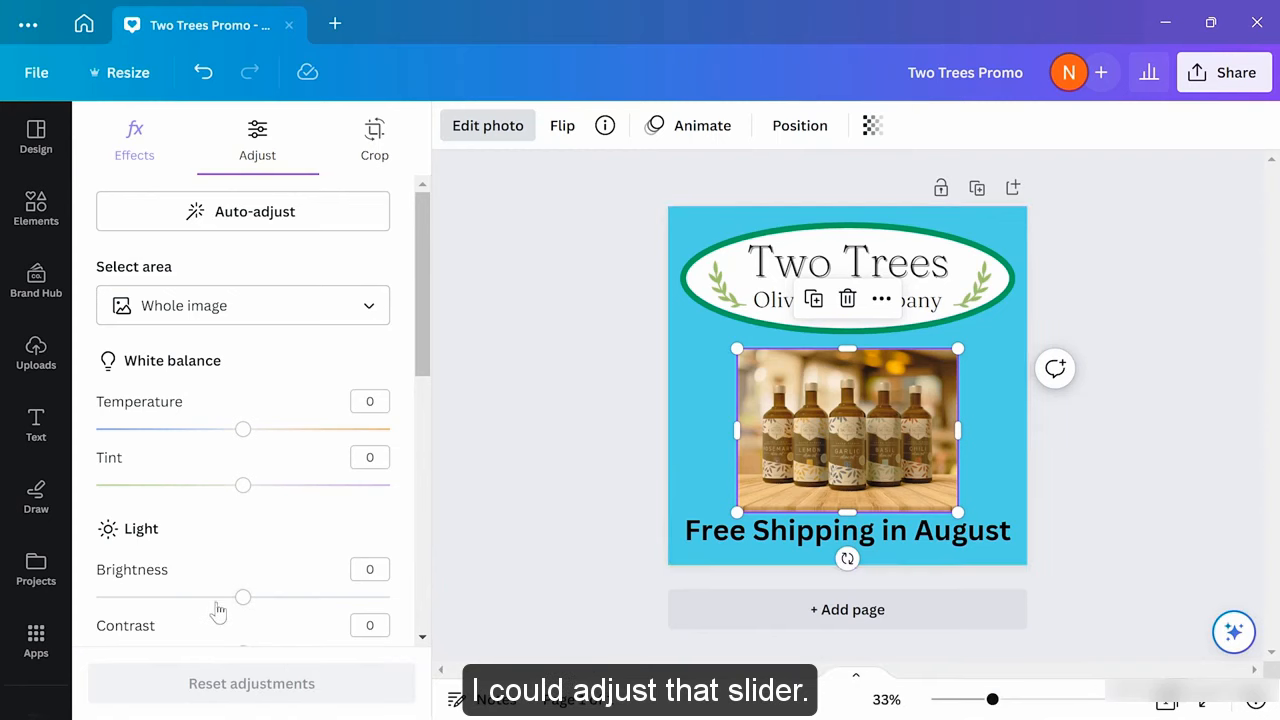
pyautogui.moveTo(243, 600); pyautogui.dragTo(345, 599)
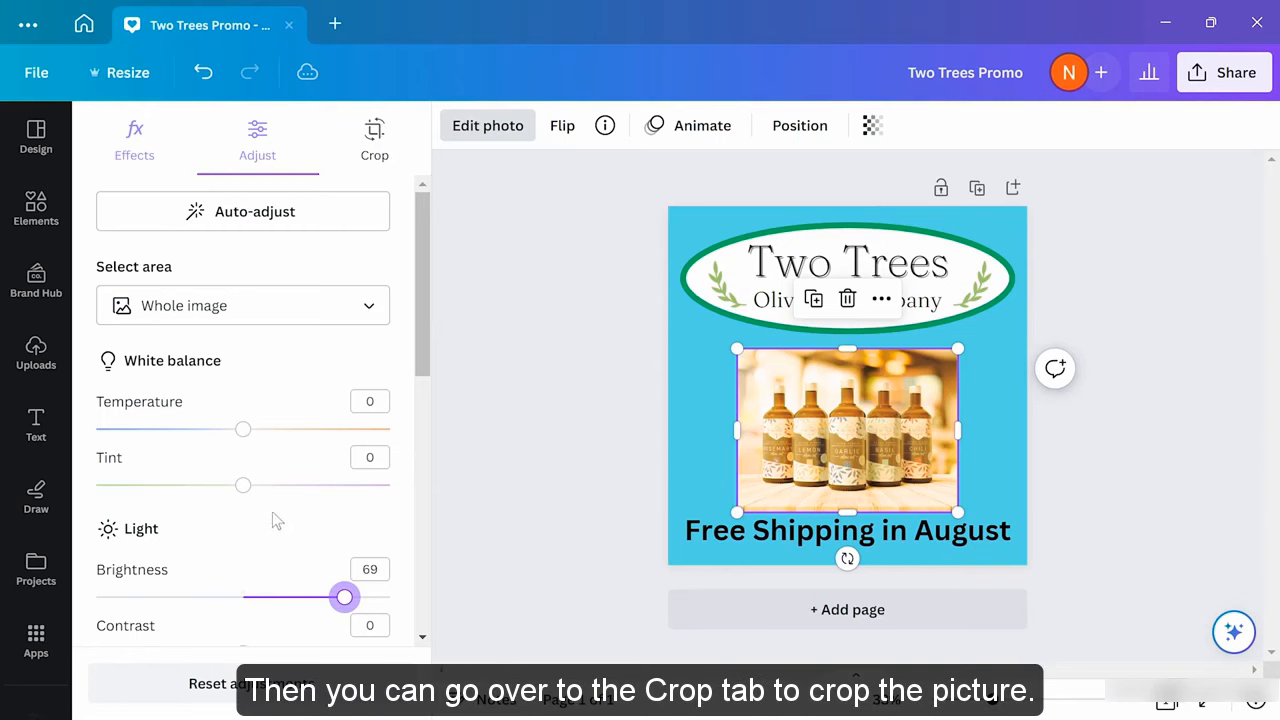
# Crop the bottles photo in from the bottom-left and top-right corners, then close Edit photo
pyautogui.click(375, 145)
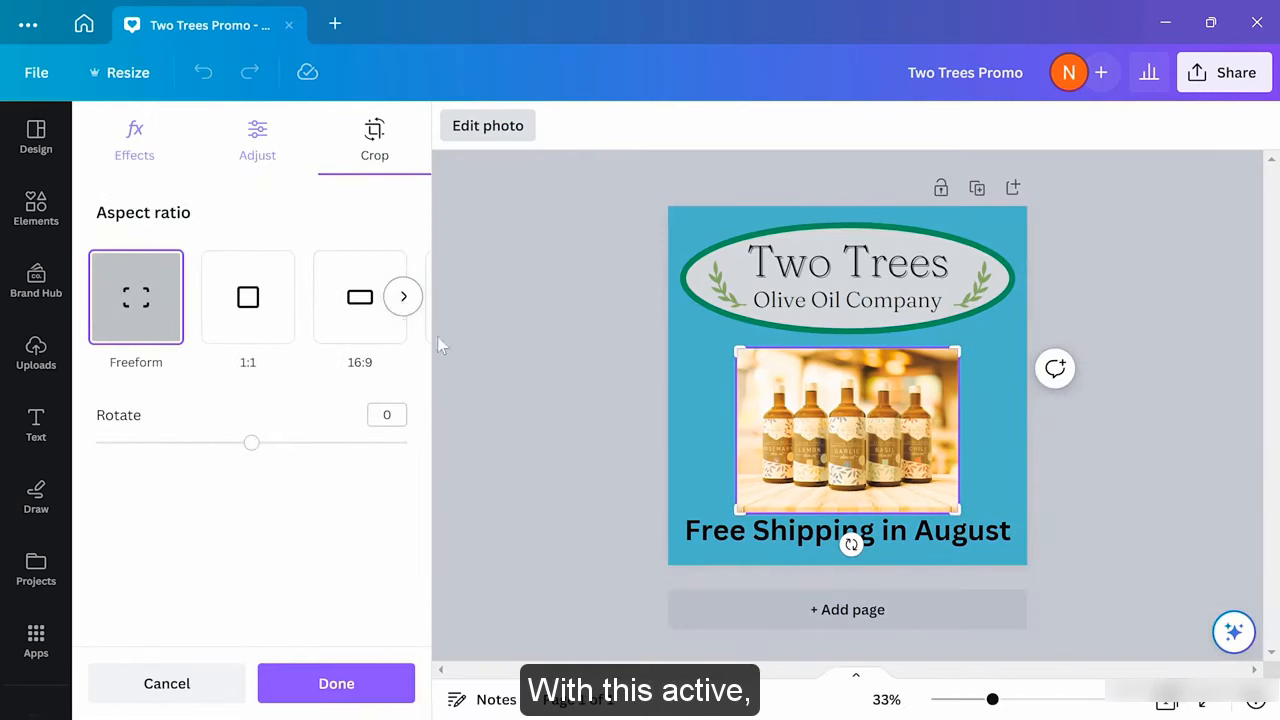
pyautogui.moveTo(740, 510); pyautogui.dragTo(752, 494)
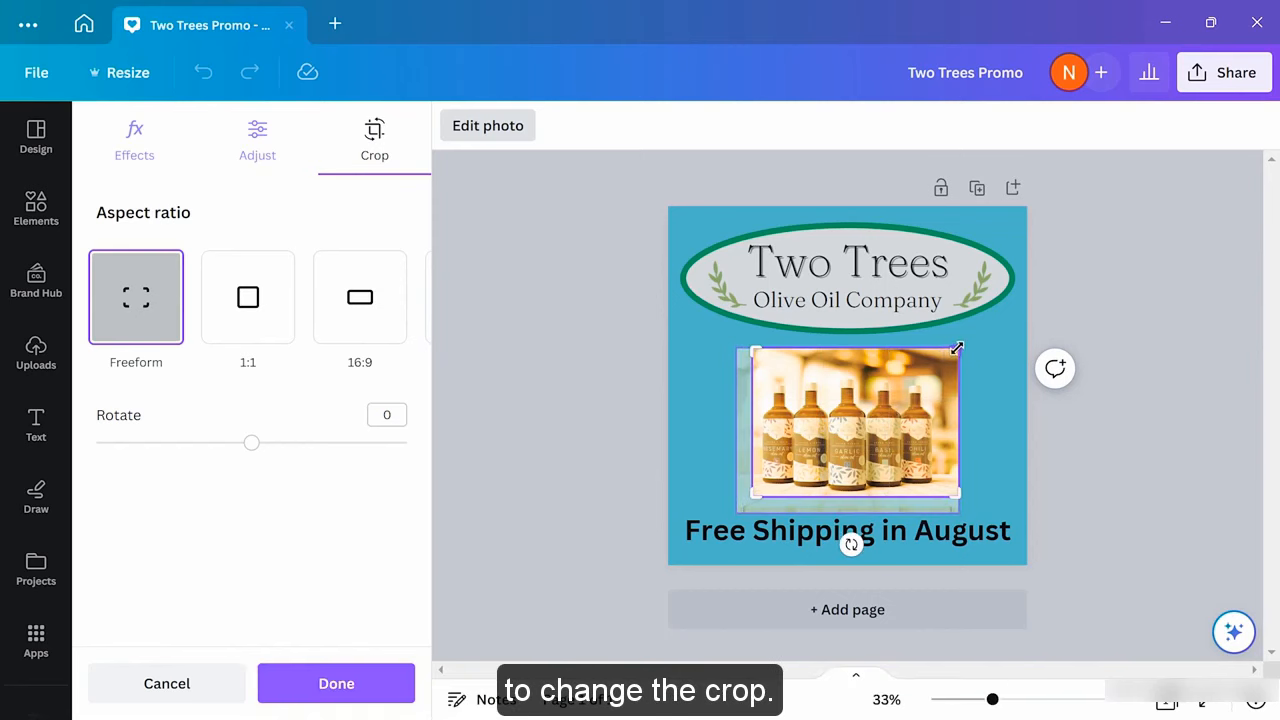
pyautogui.moveTo(944, 351); pyautogui.dragTo(932, 369)
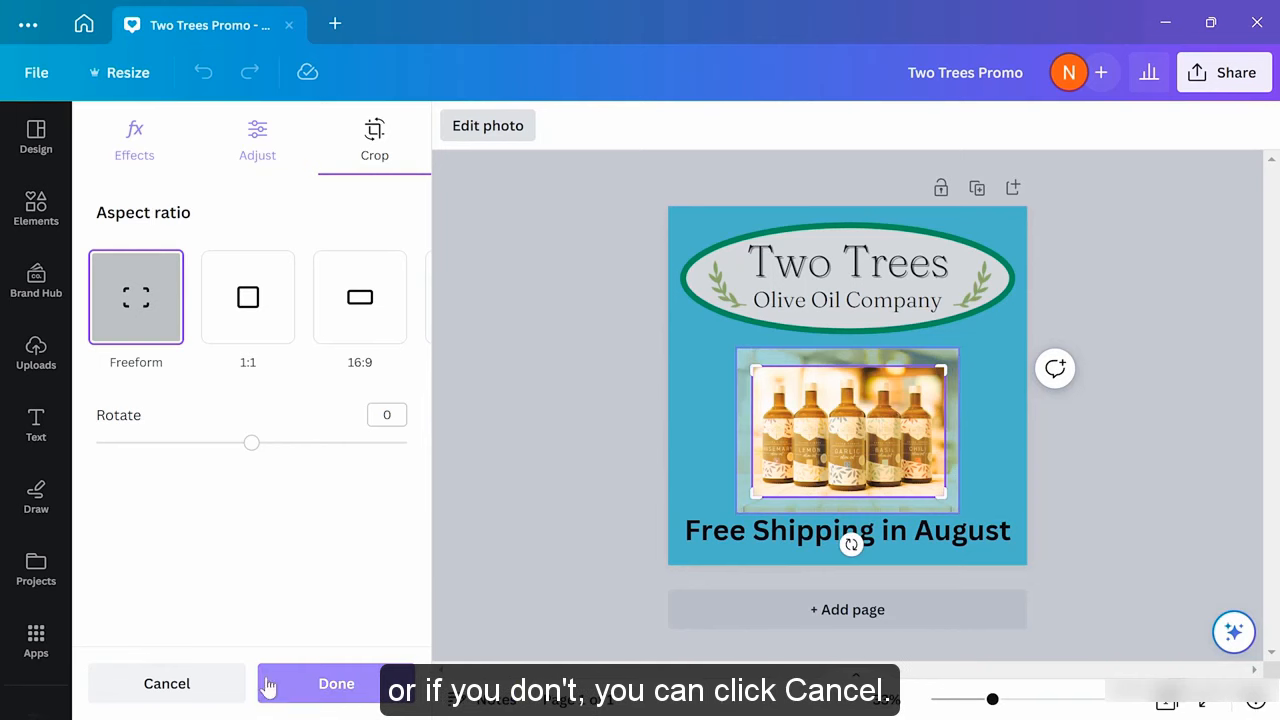
pyautogui.click(300, 685)
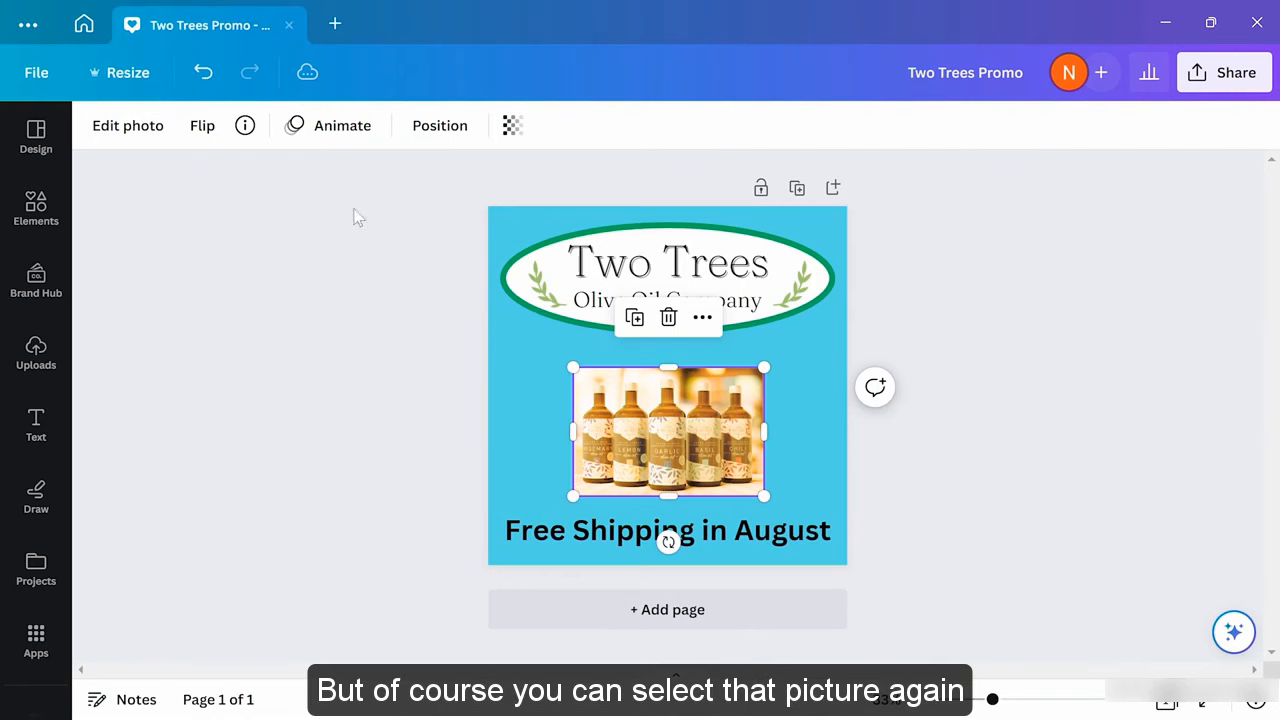
pyautogui.click(141, 133)
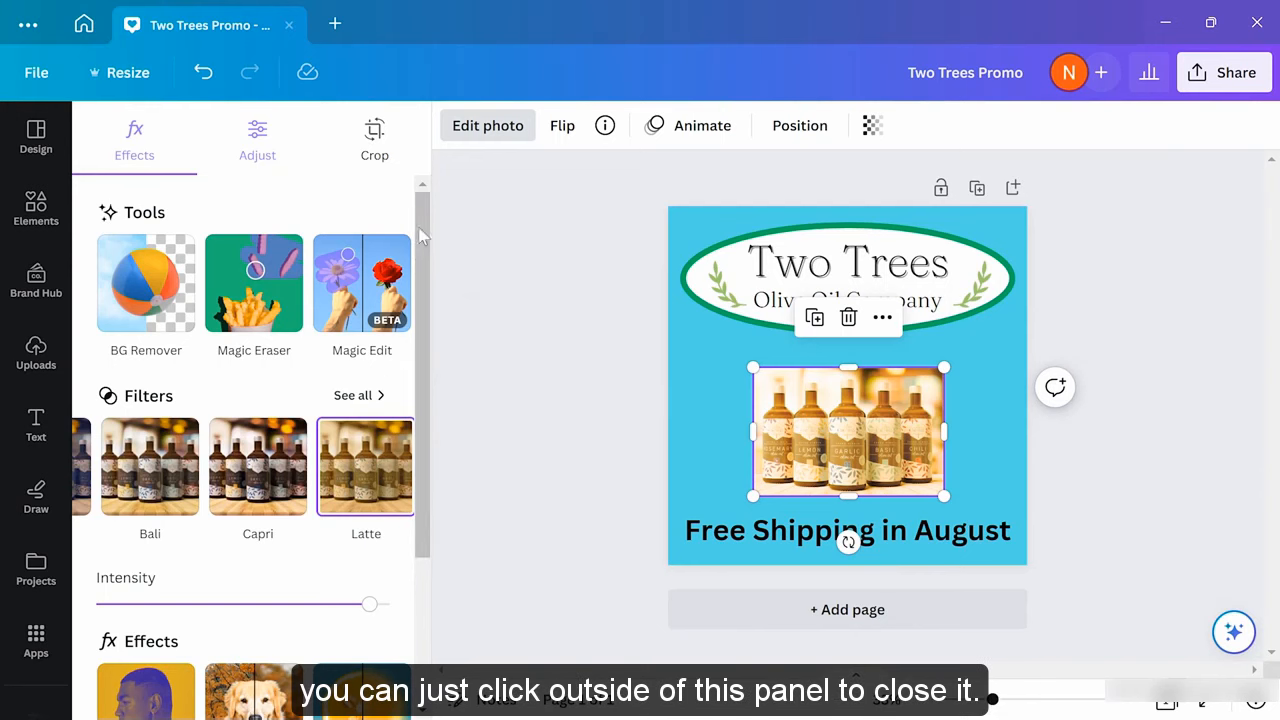
pyautogui.click(557, 334)
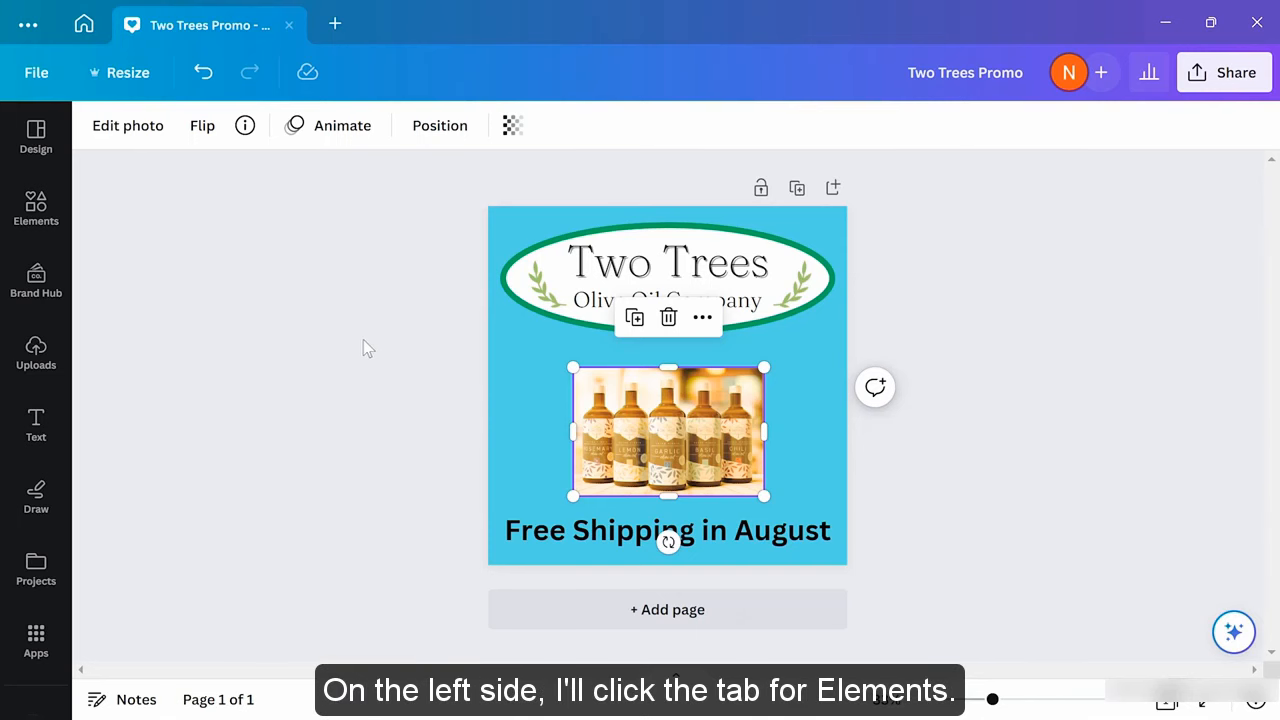
# Search the Elements library for 'frames' and browse the results
pyautogui.click(36, 205)
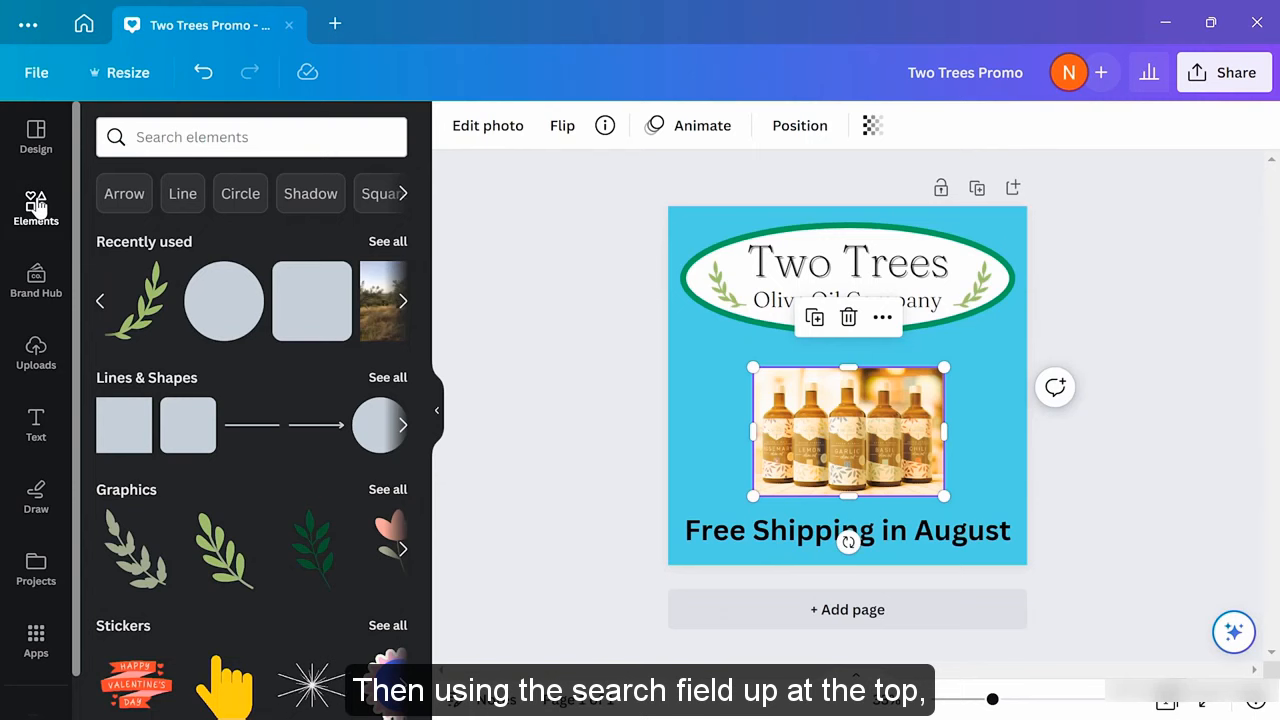
pyautogui.click(209, 133)
pyautogui.write('frames')
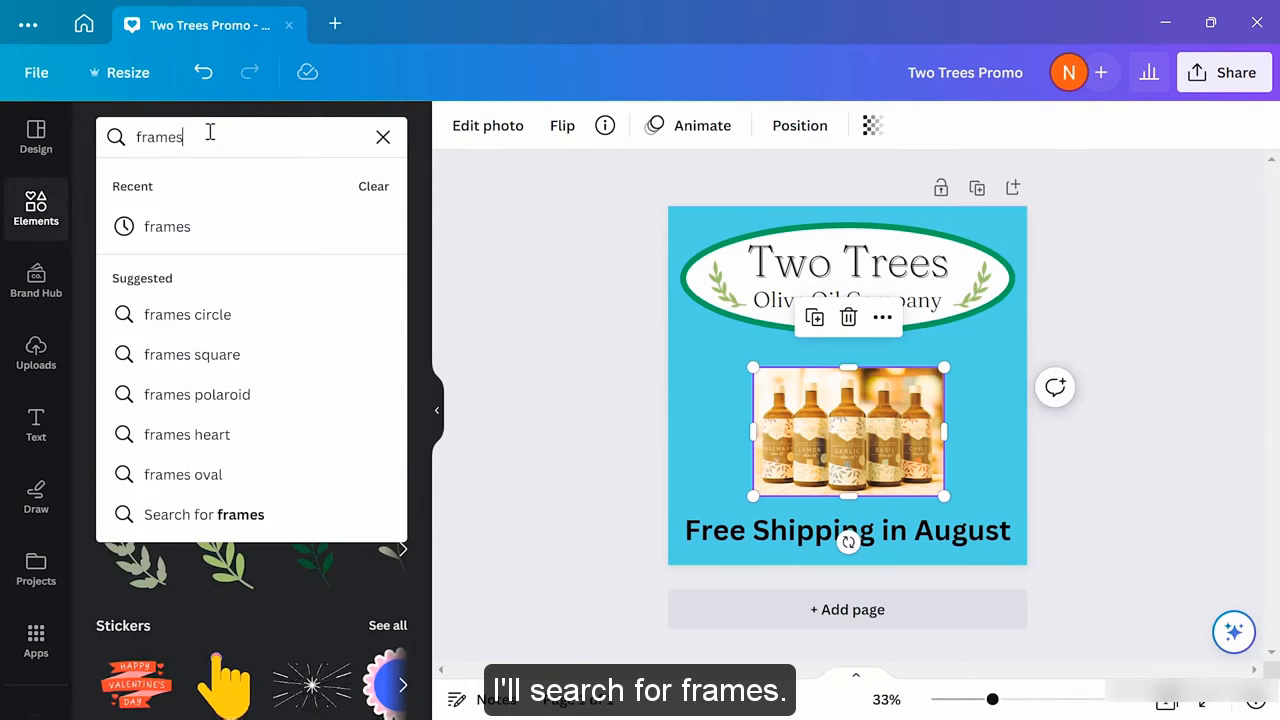
pyautogui.press('Return')
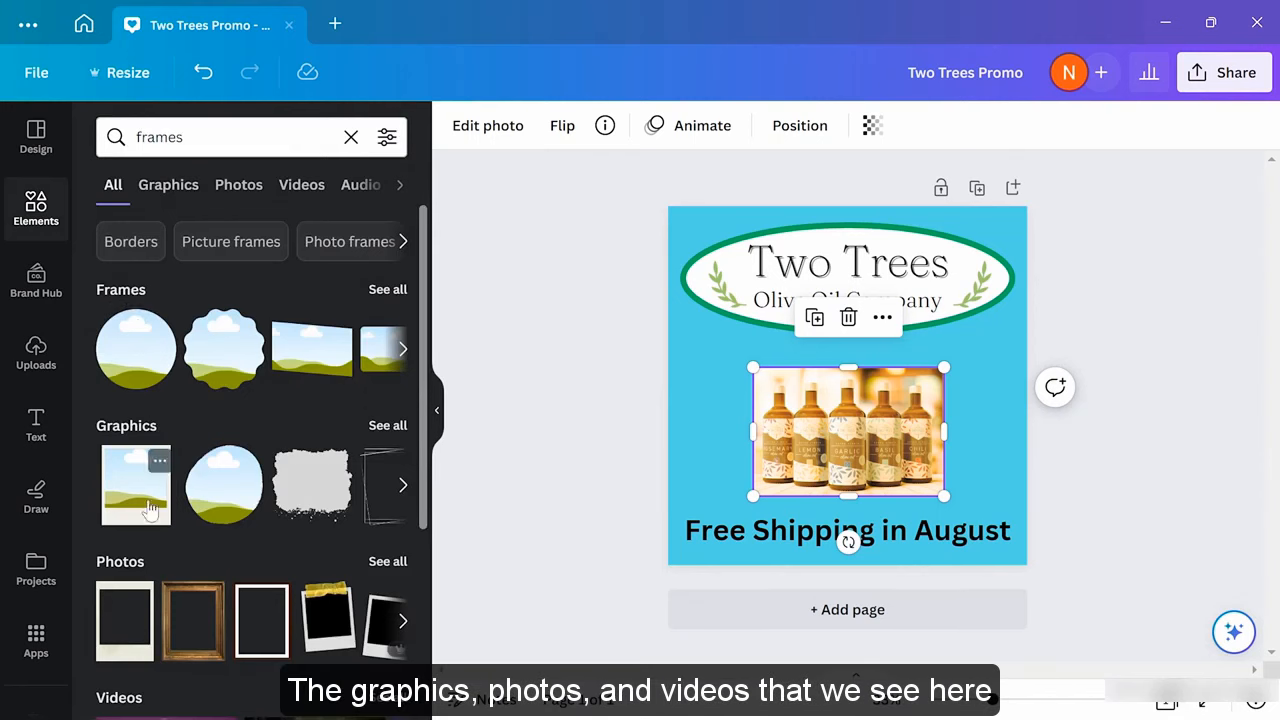
pyautogui.scroll(-2, 168, 560)
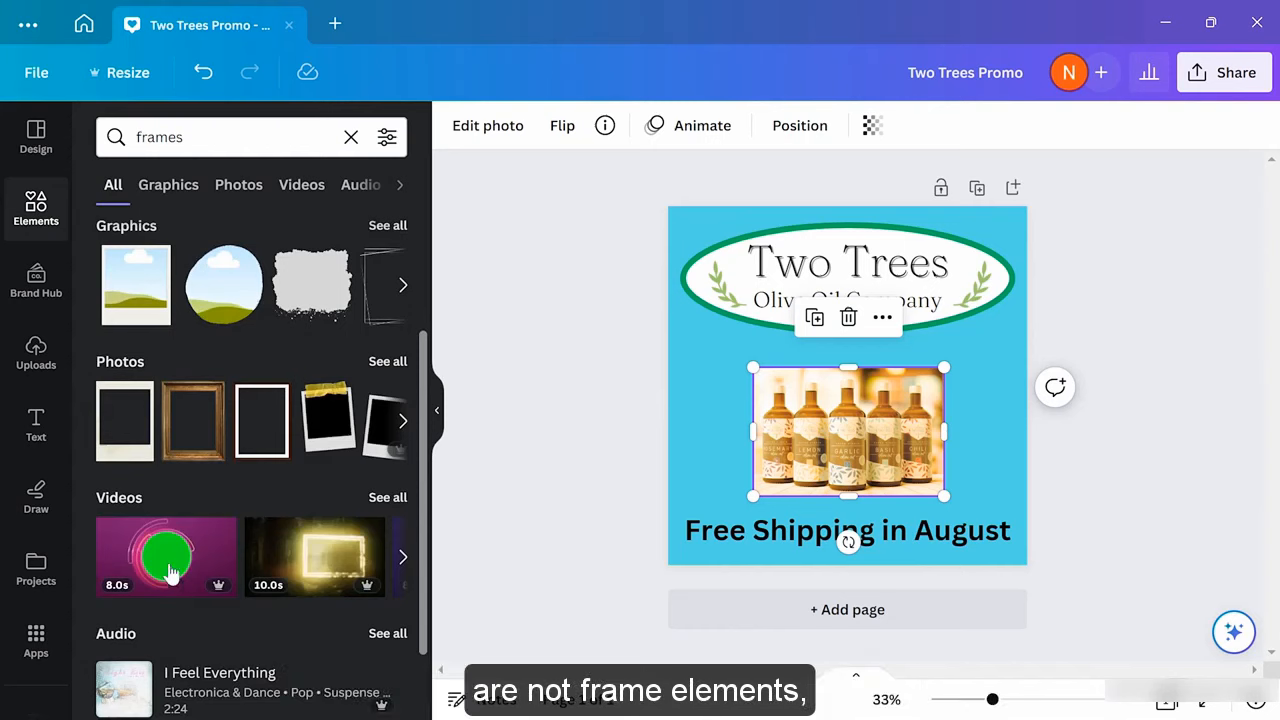
pyautogui.scroll(1, 170, 570)
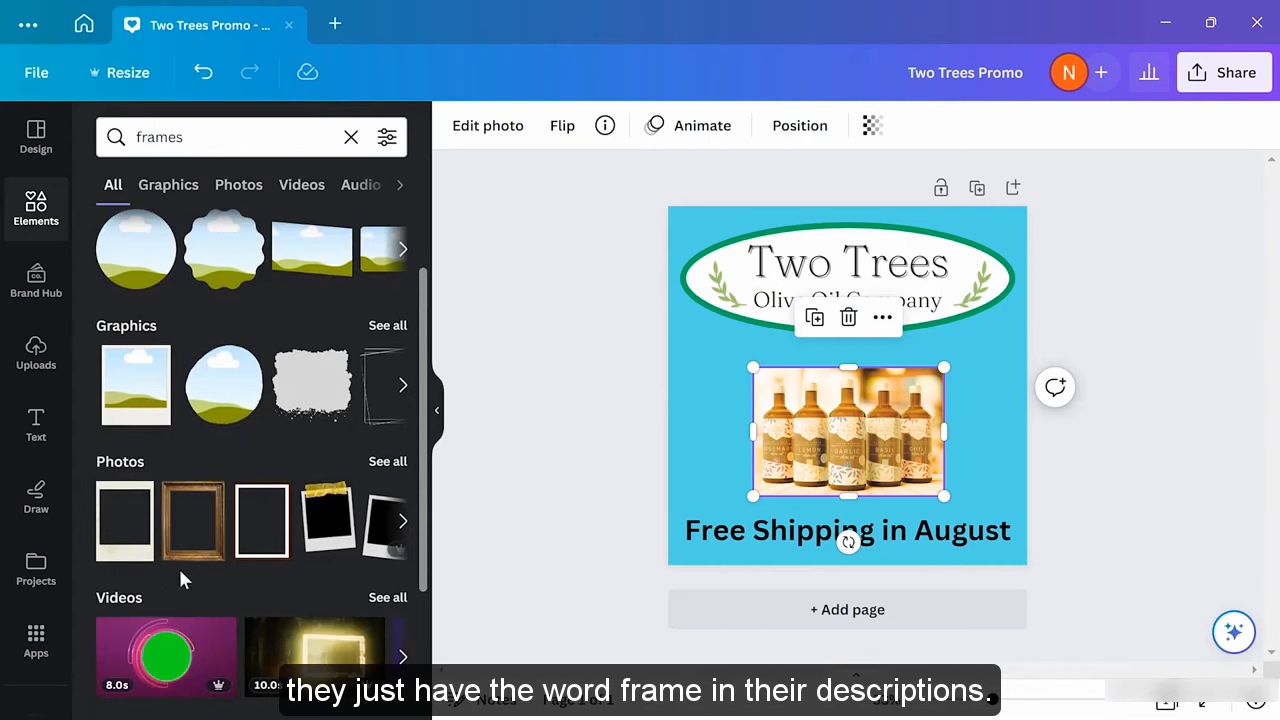
pyautogui.scroll(1, 178, 566)
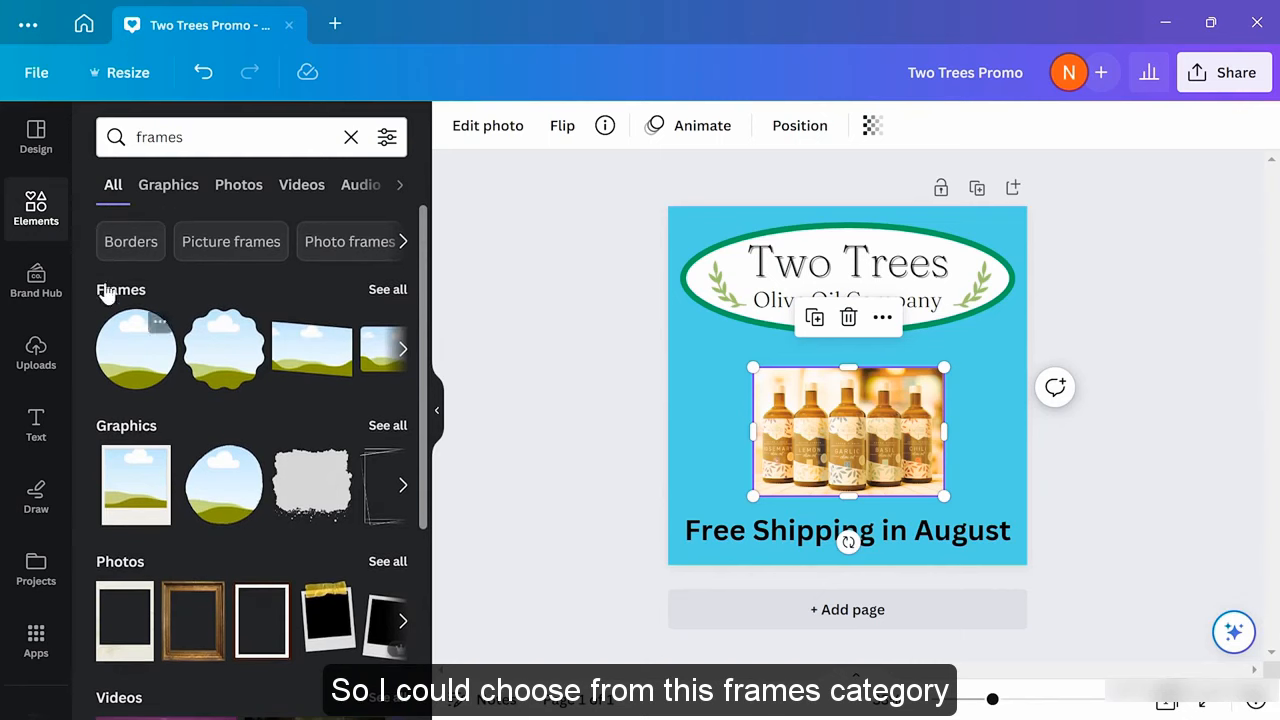
# Add a circle frame to the page and place the bottles photo inside it
pyautogui.click(375, 295)
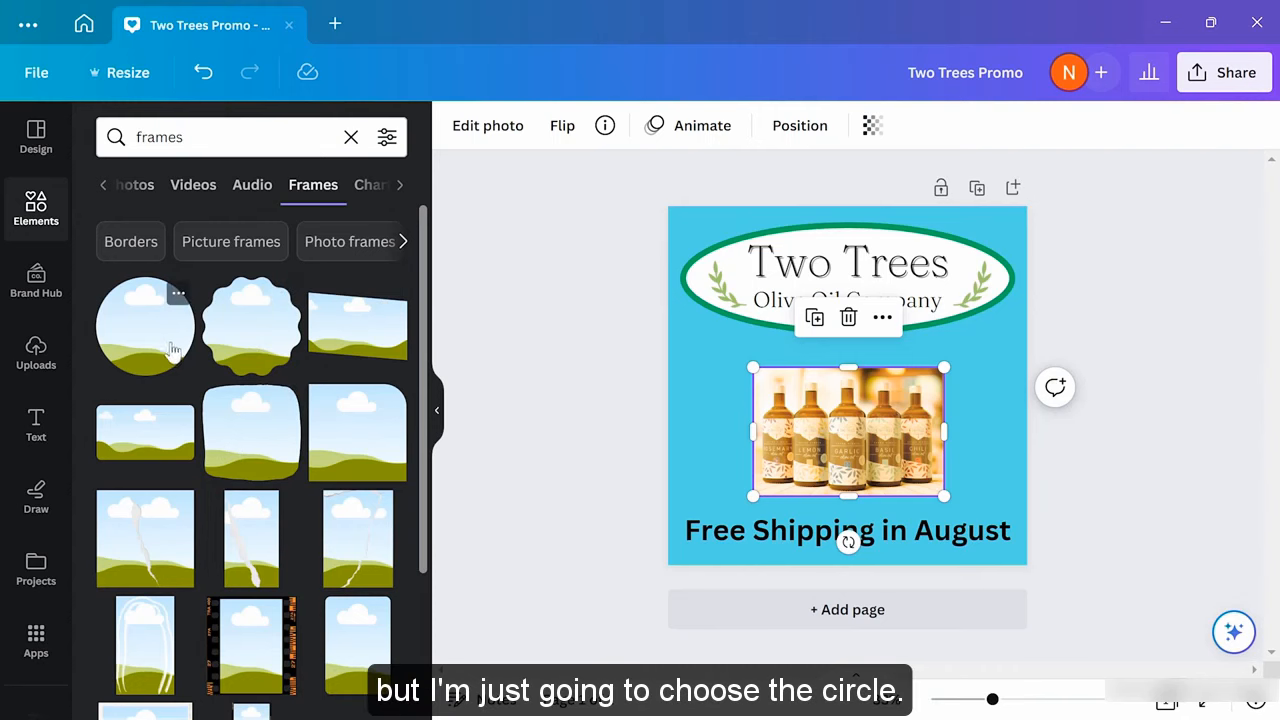
pyautogui.moveTo(135, 330); pyautogui.dragTo(711, 409)
pyautogui.moveTo(923, 442); pyautogui.dragTo(775, 430)
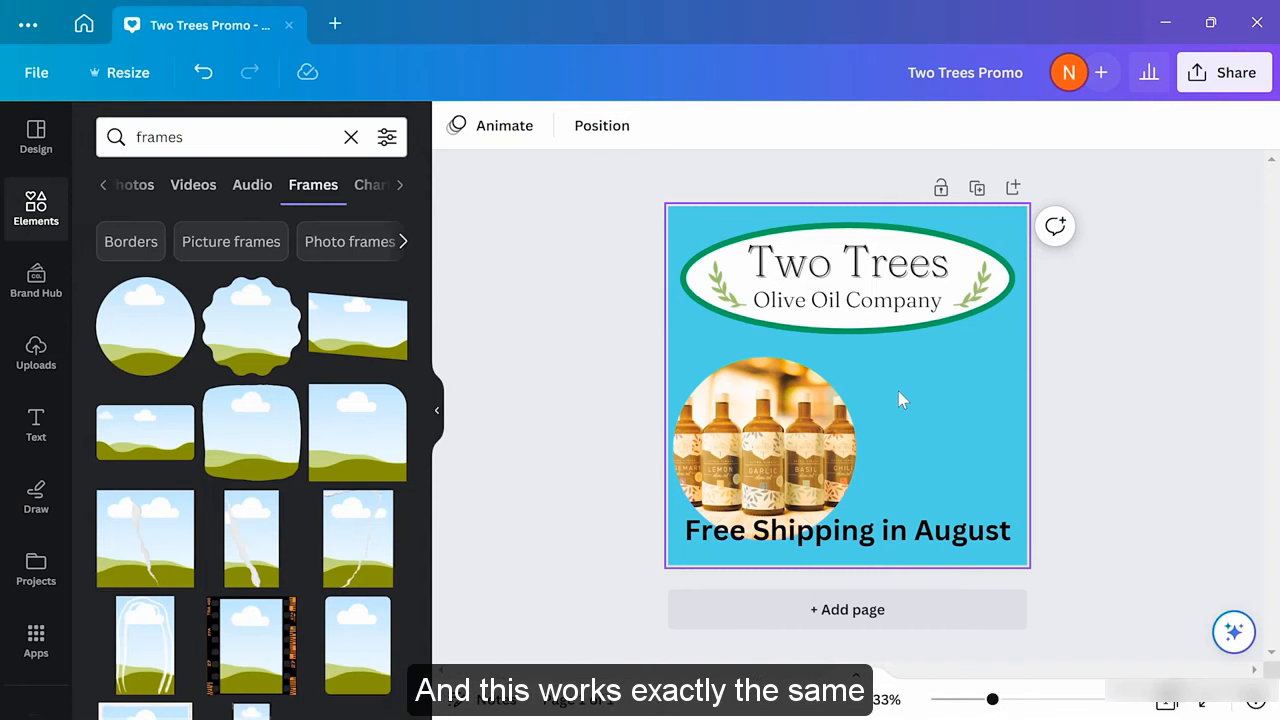
# Shrink the circular bottles photo and centre it between the logo and shipping text
pyautogui.scroll(-1, 240, 445)
pyautogui.scroll(-3, 240, 445)
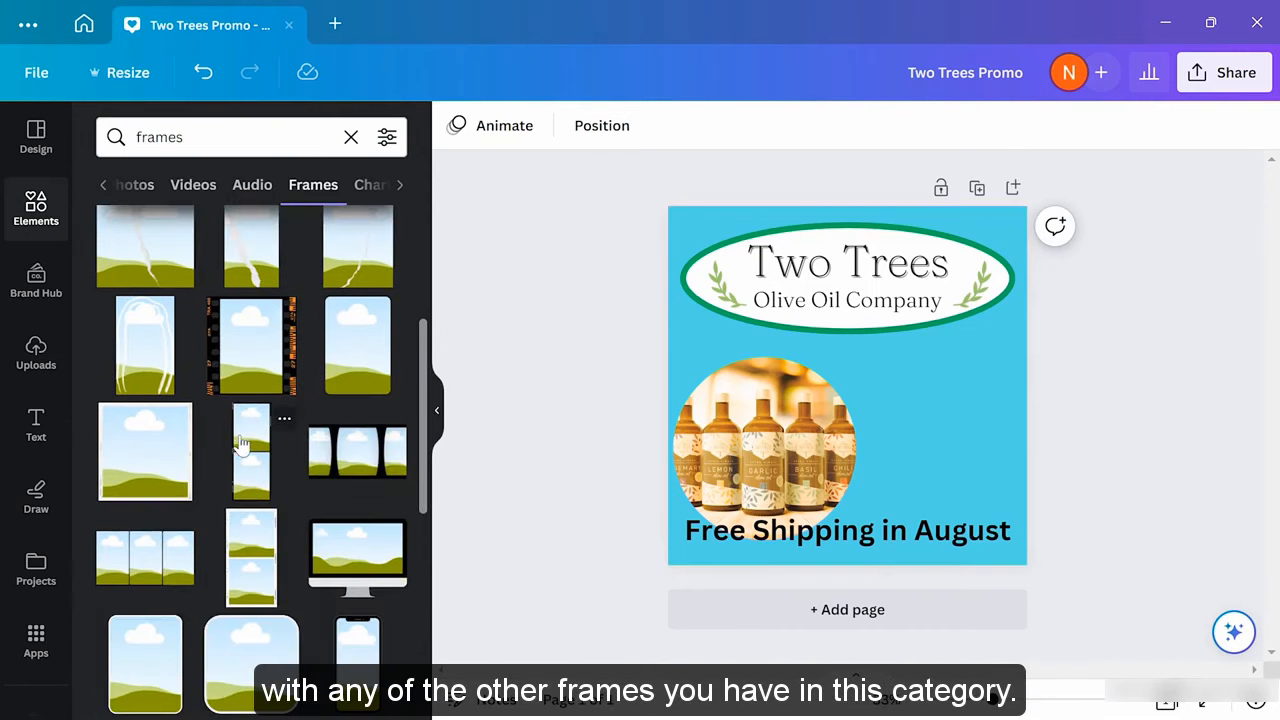
pyautogui.scroll(5, 243, 443)
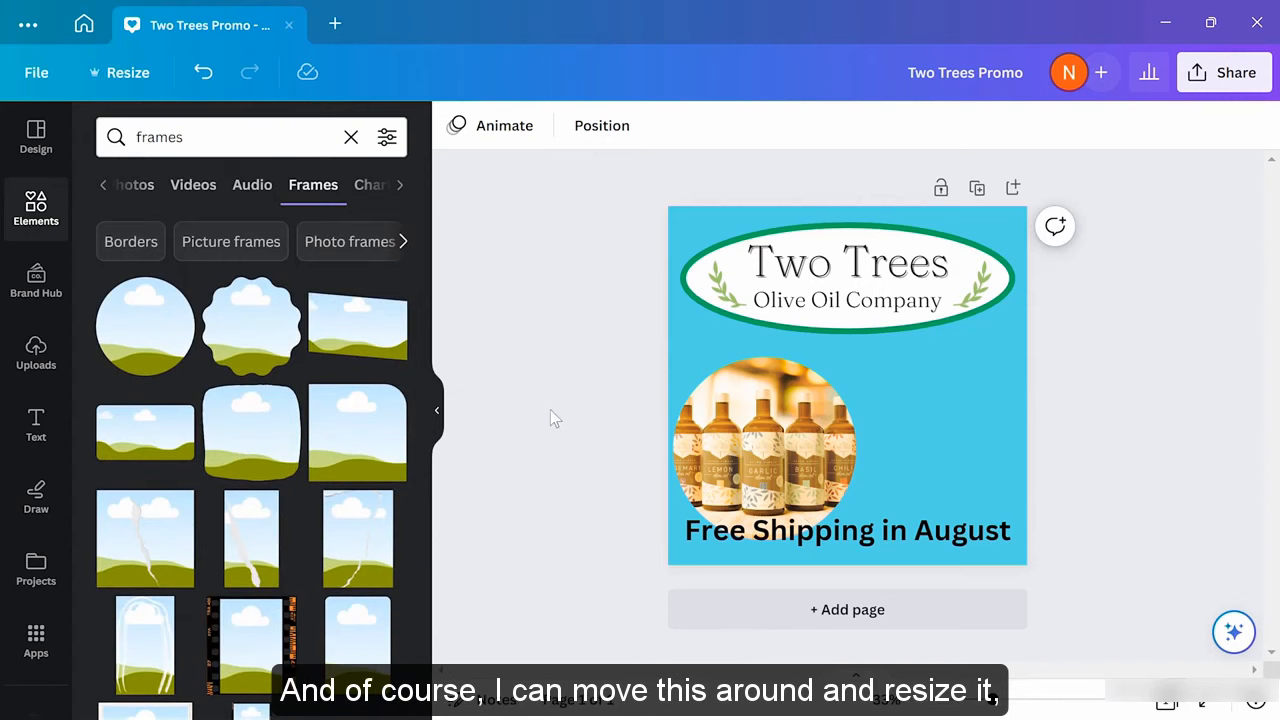
pyautogui.moveTo(782, 432); pyautogui.dragTo(828, 412)
pyautogui.click(845, 415)
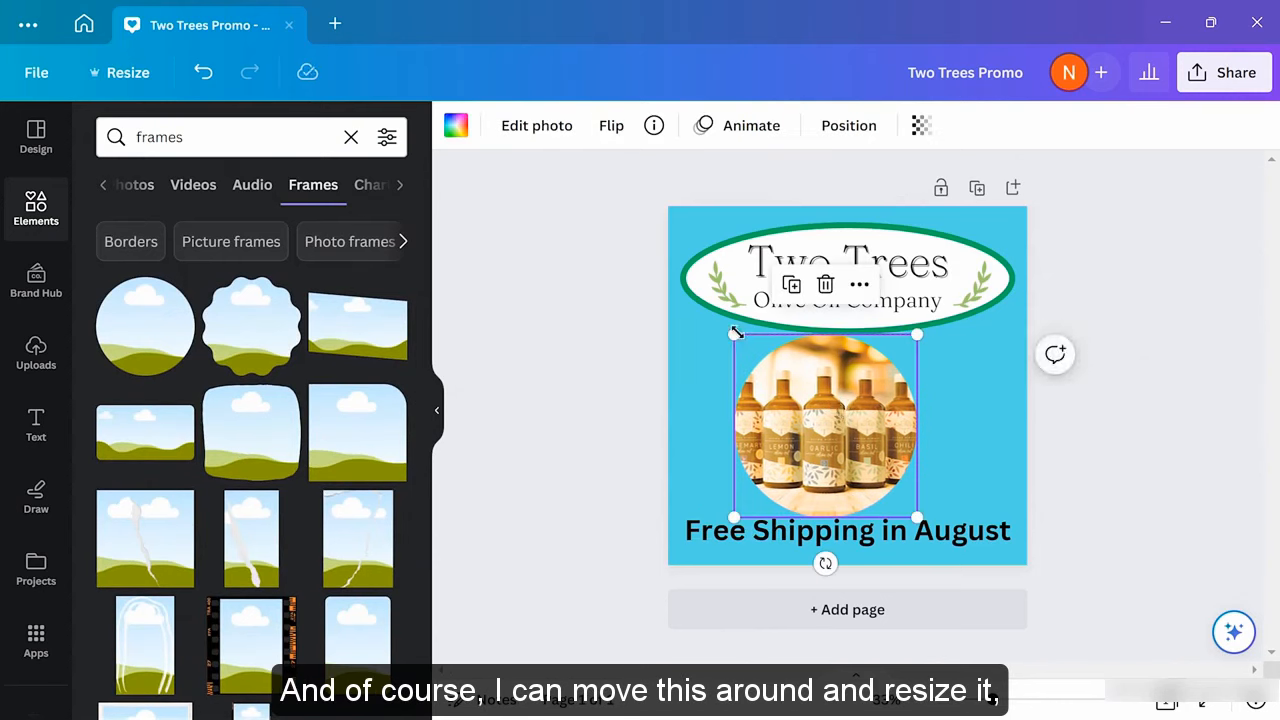
pyautogui.moveTo(734, 334); pyautogui.dragTo(746, 347)
pyautogui.moveTo(815, 425); pyautogui.dragTo(831, 416)
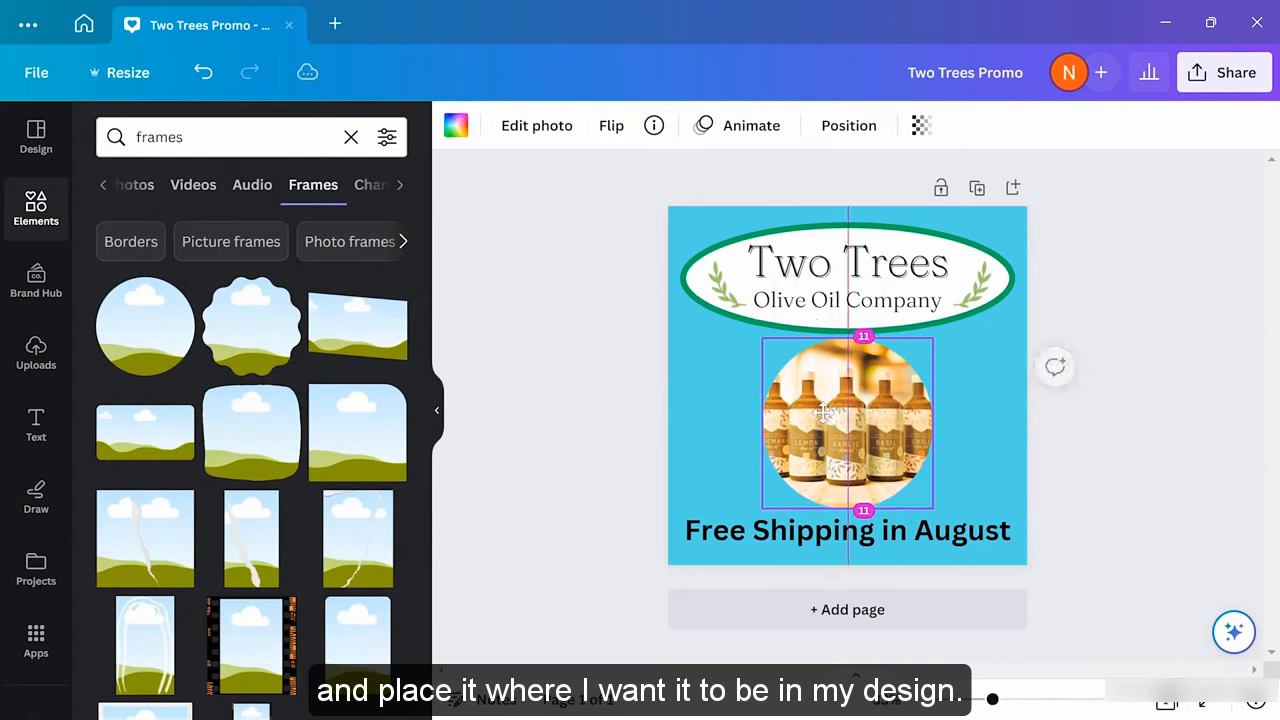
pyautogui.click(590, 402)
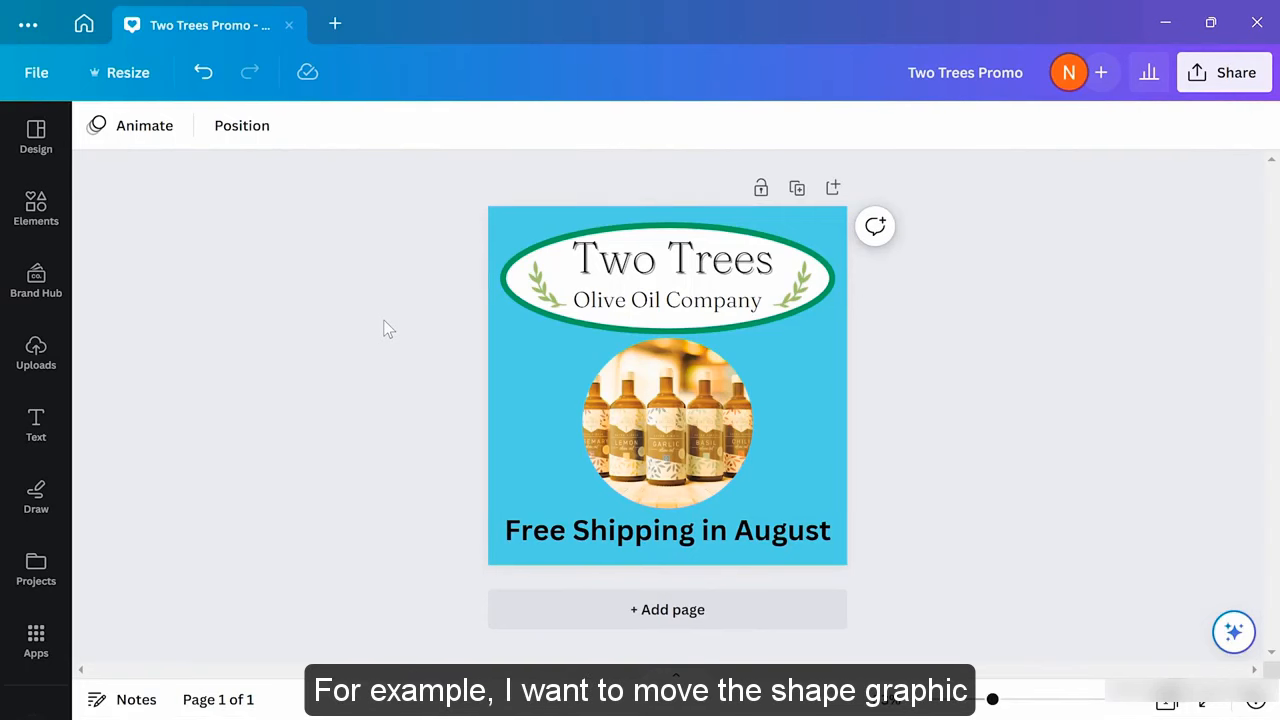
pyautogui.click(668, 268)
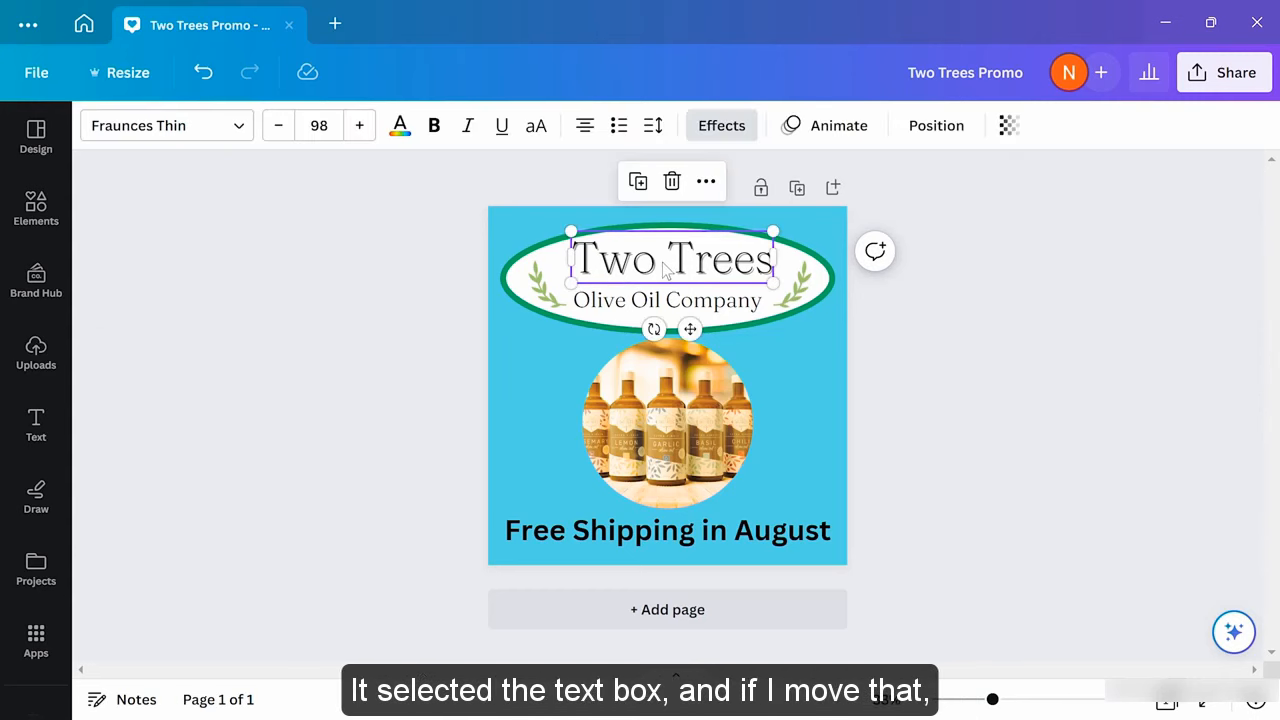
pyautogui.moveTo(664, 268)
pyautogui.mouseDown()
pyautogui.moveTo(652, 266)
pyautogui.moveTo(684, 270)
pyautogui.moveTo(648, 262)
pyautogui.moveTo(668, 262)
pyautogui.moveTo(642, 242)
pyautogui.moveTo(666, 264)
pyautogui.mouseUp()
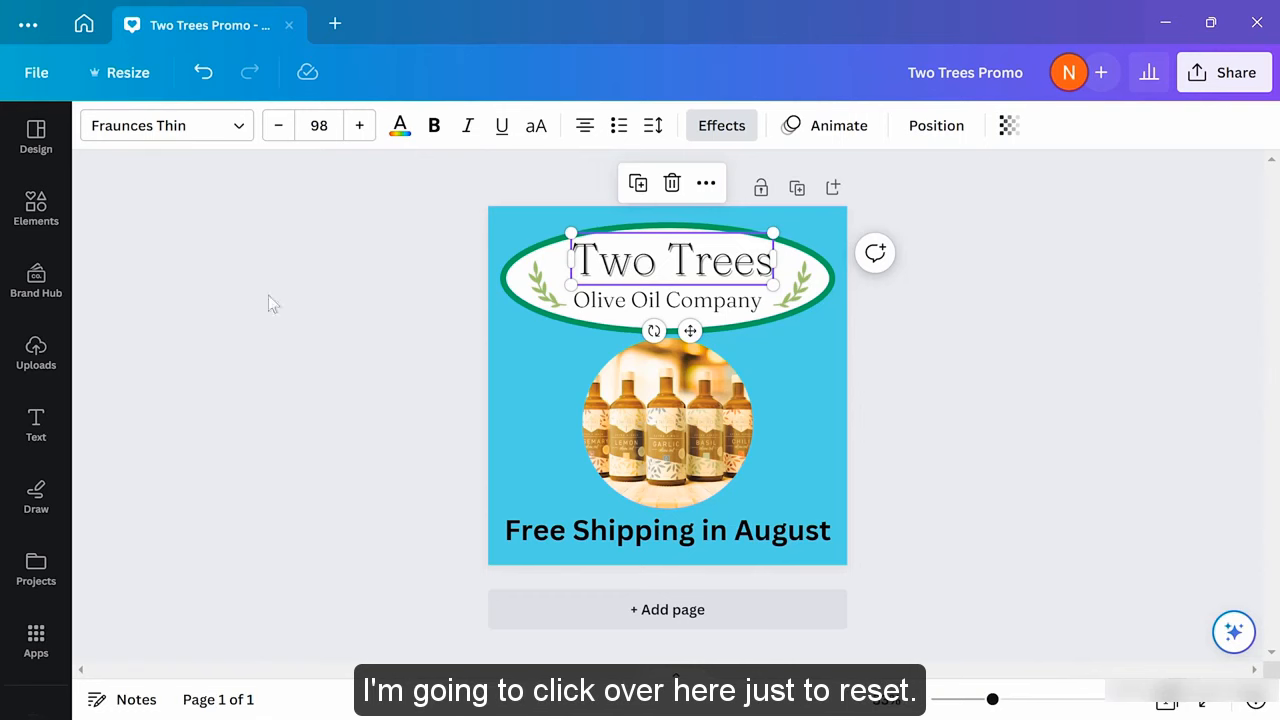
pyautogui.click(277, 358)
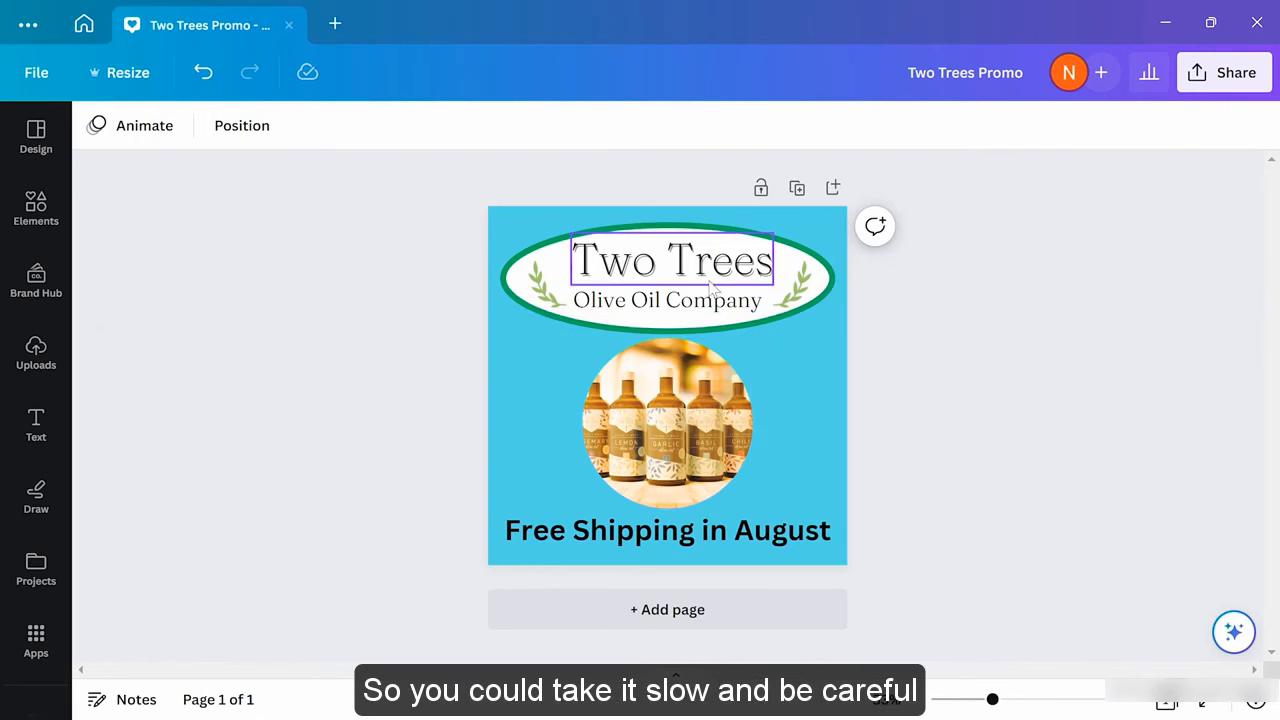
pyautogui.click(789, 256)
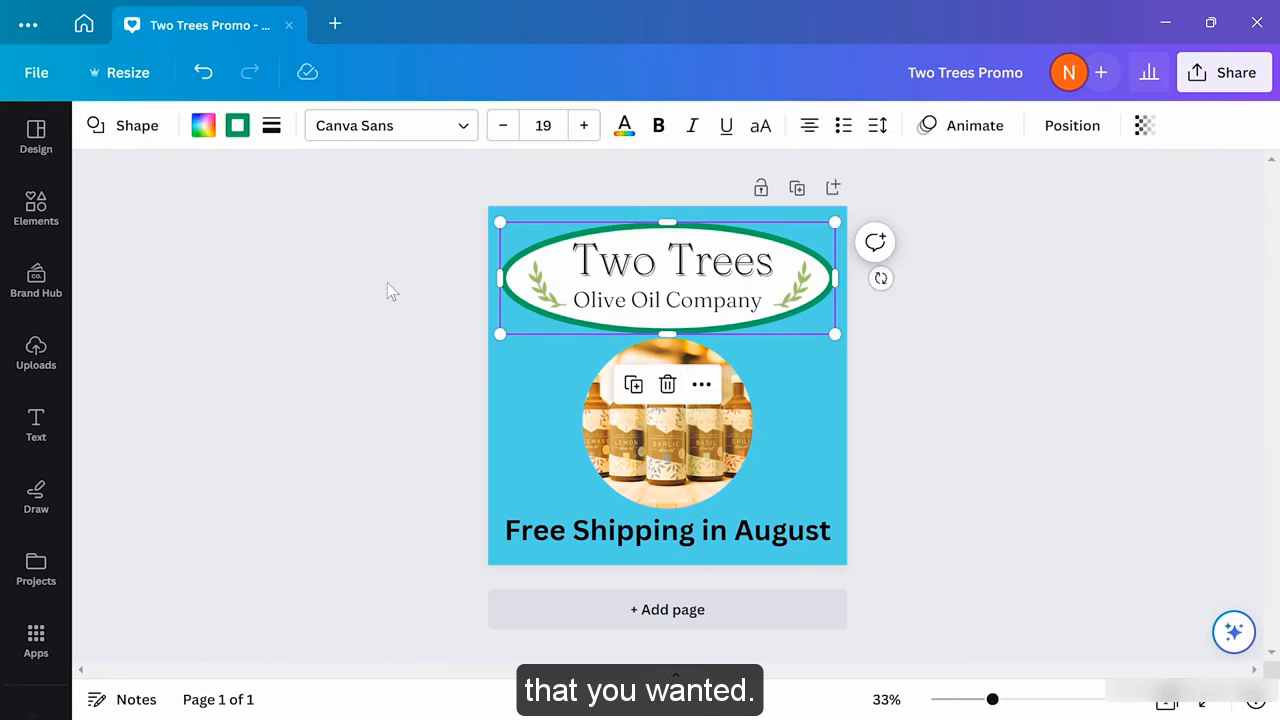
pyautogui.click(348, 333)
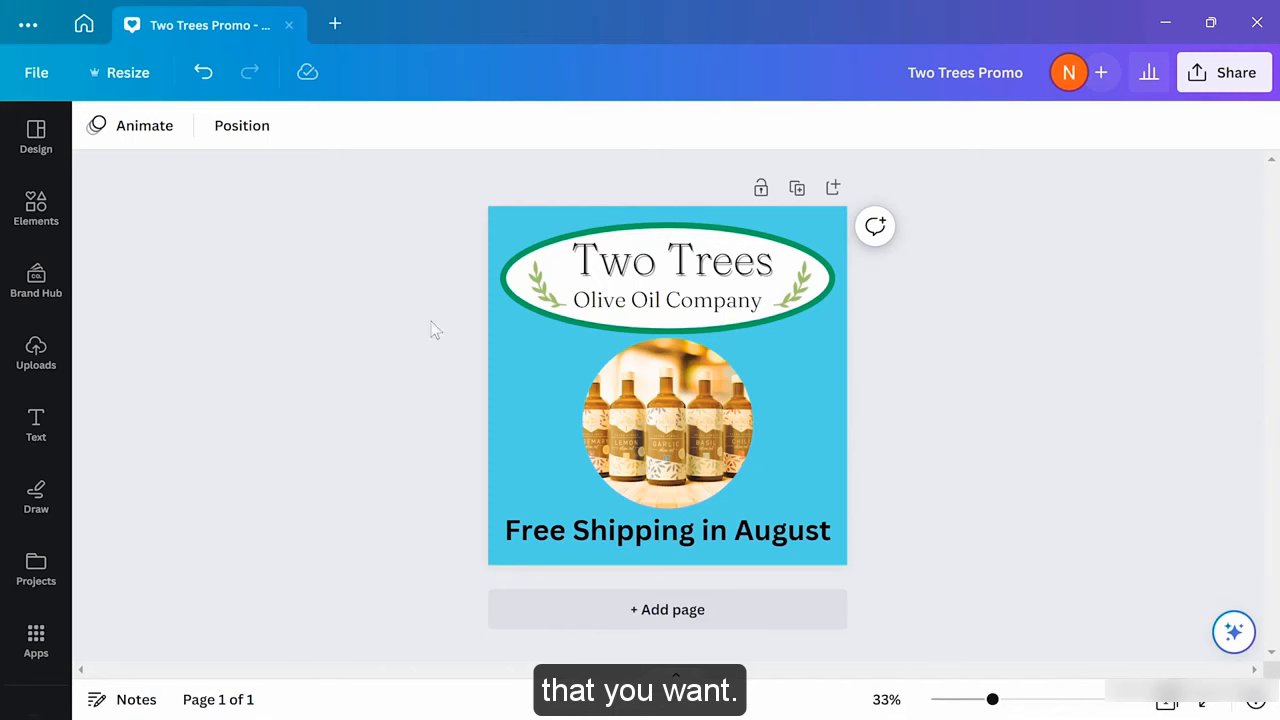
pyautogui.click(666, 268)
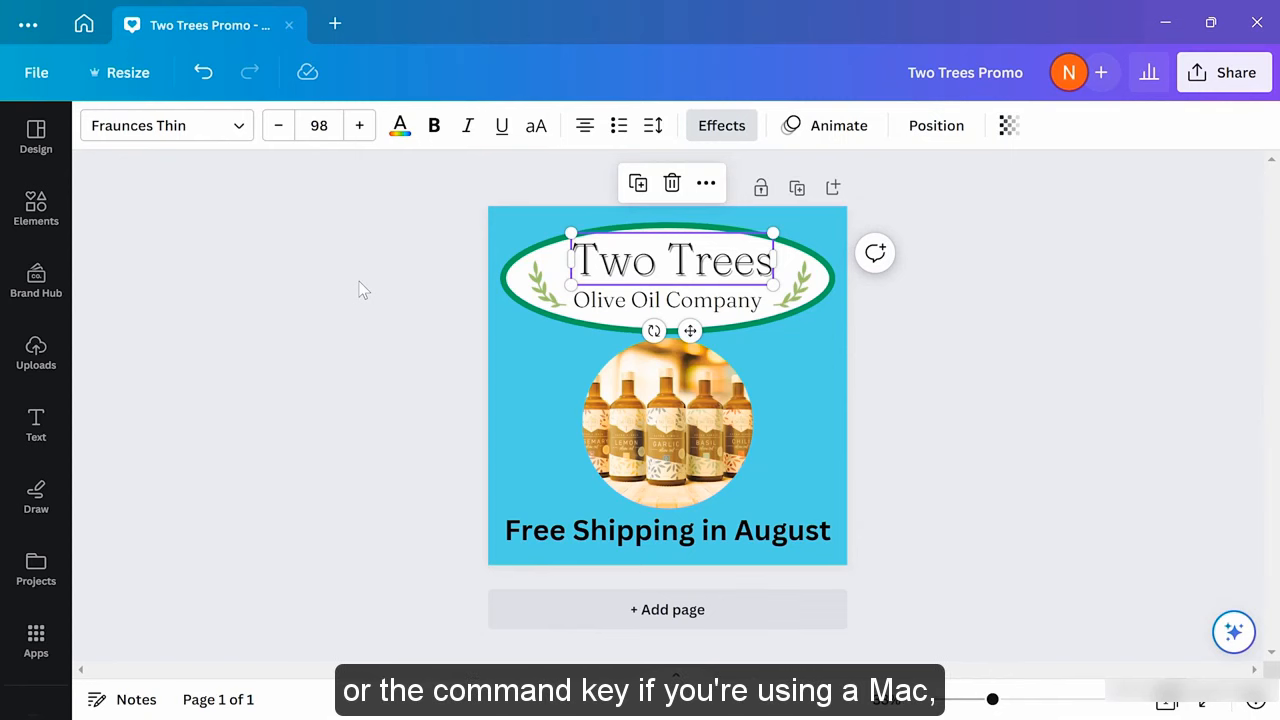
pyautogui.click(665, 254)
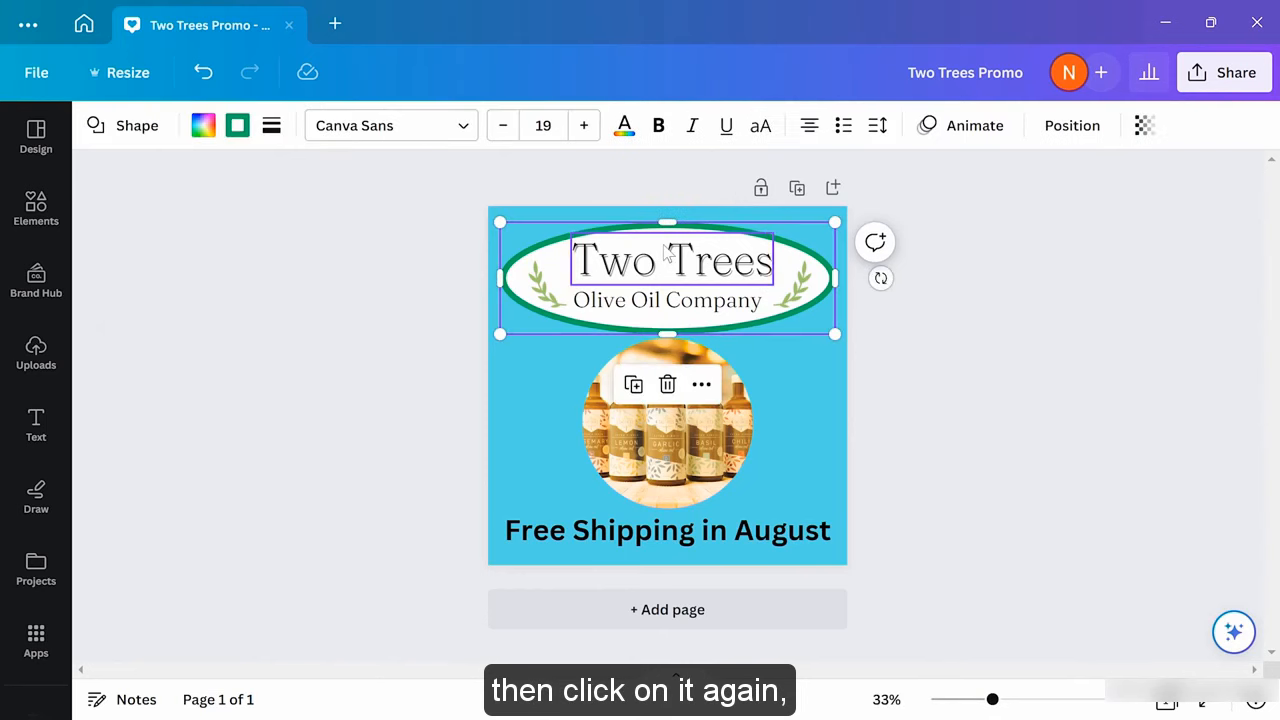
pyautogui.click(287, 296)
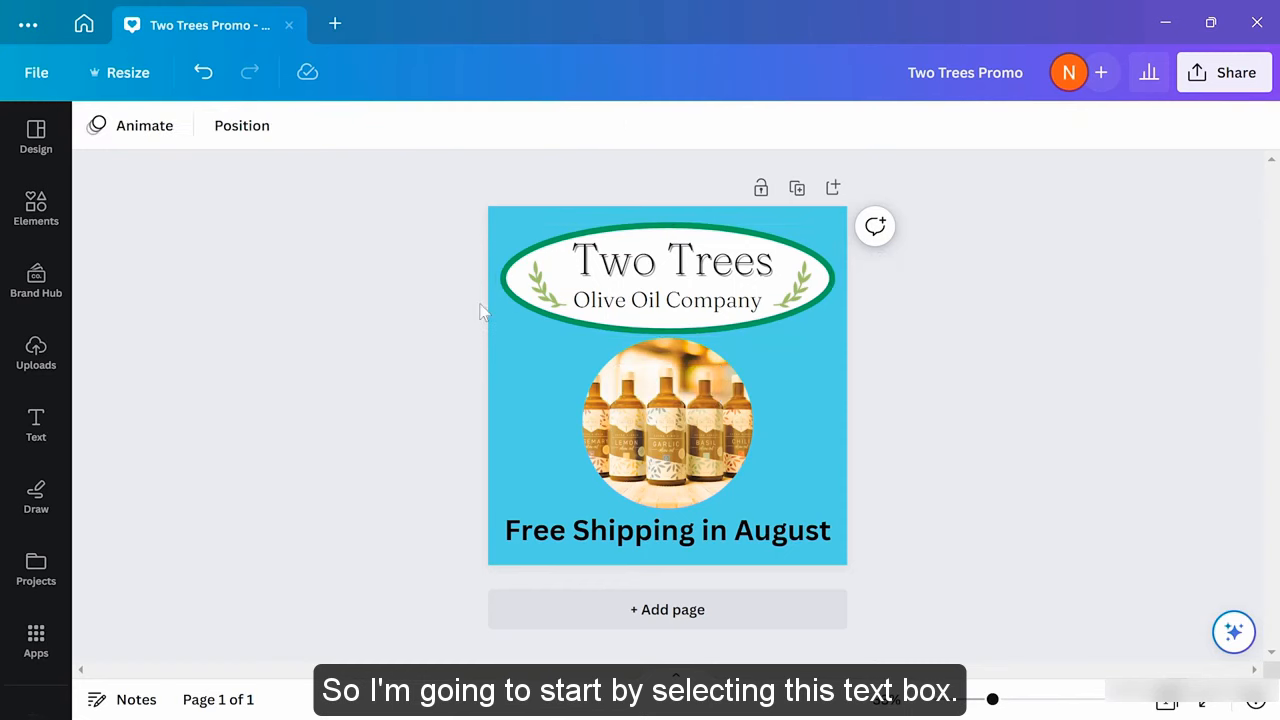
# Send the Olive Oil Company text back two layers behind the ellipse, then forward one again
pyautogui.click(655, 305)
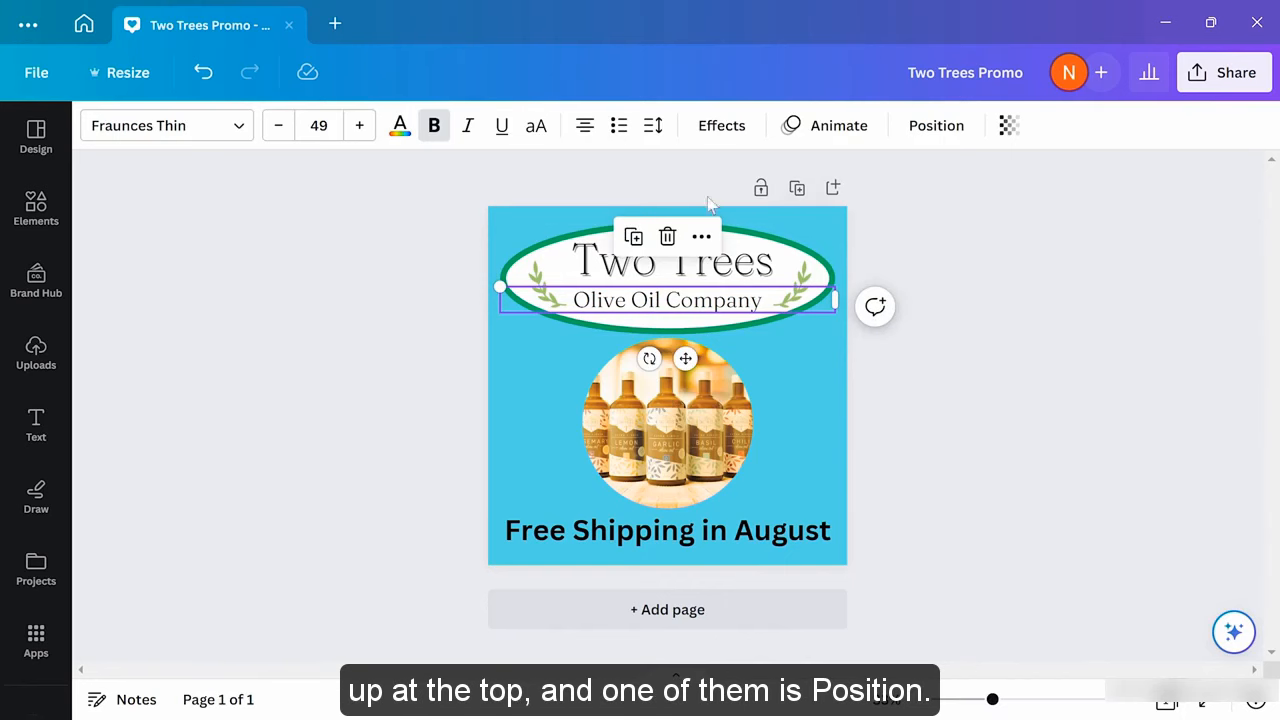
pyautogui.click(931, 137)
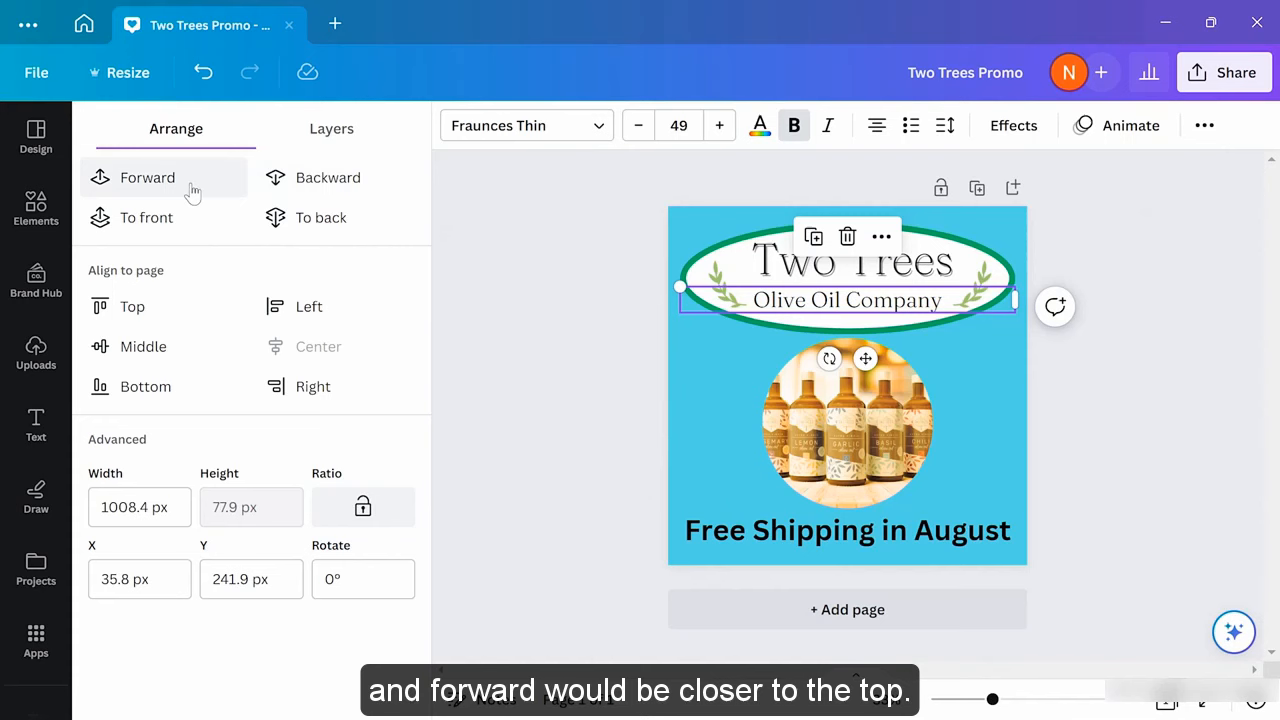
pyautogui.click(358, 192)
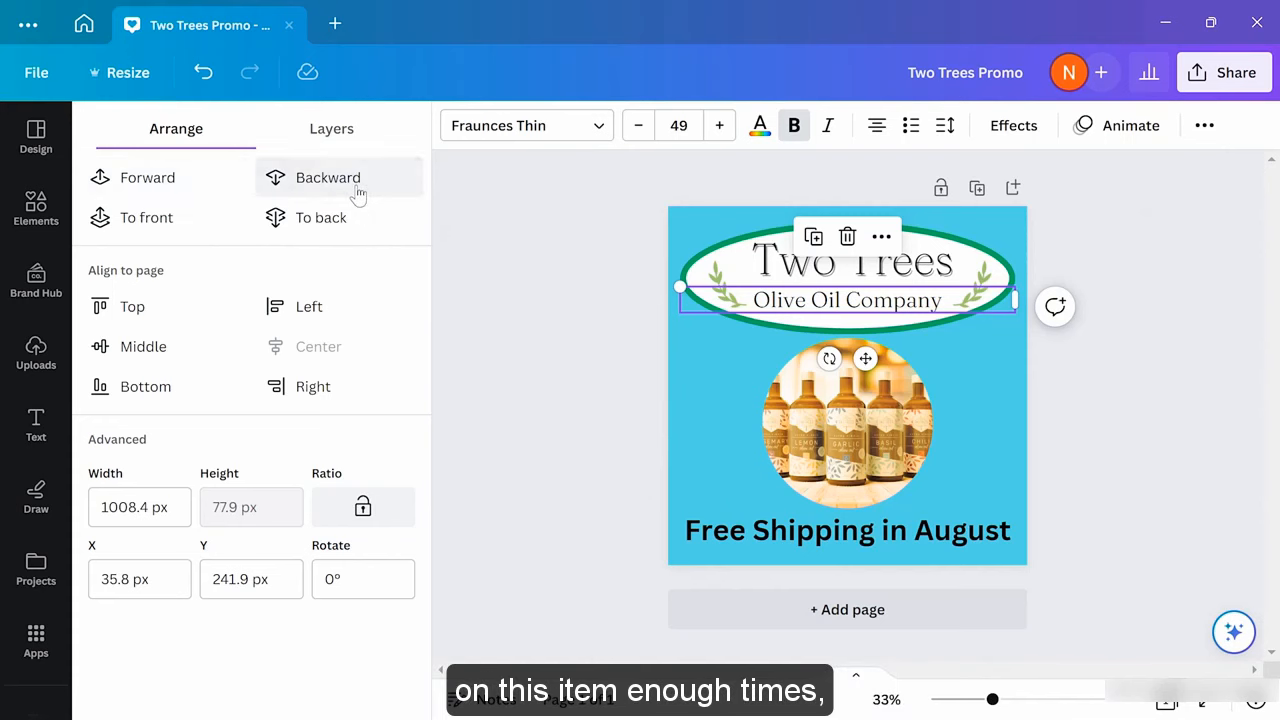
pyautogui.click(357, 188)
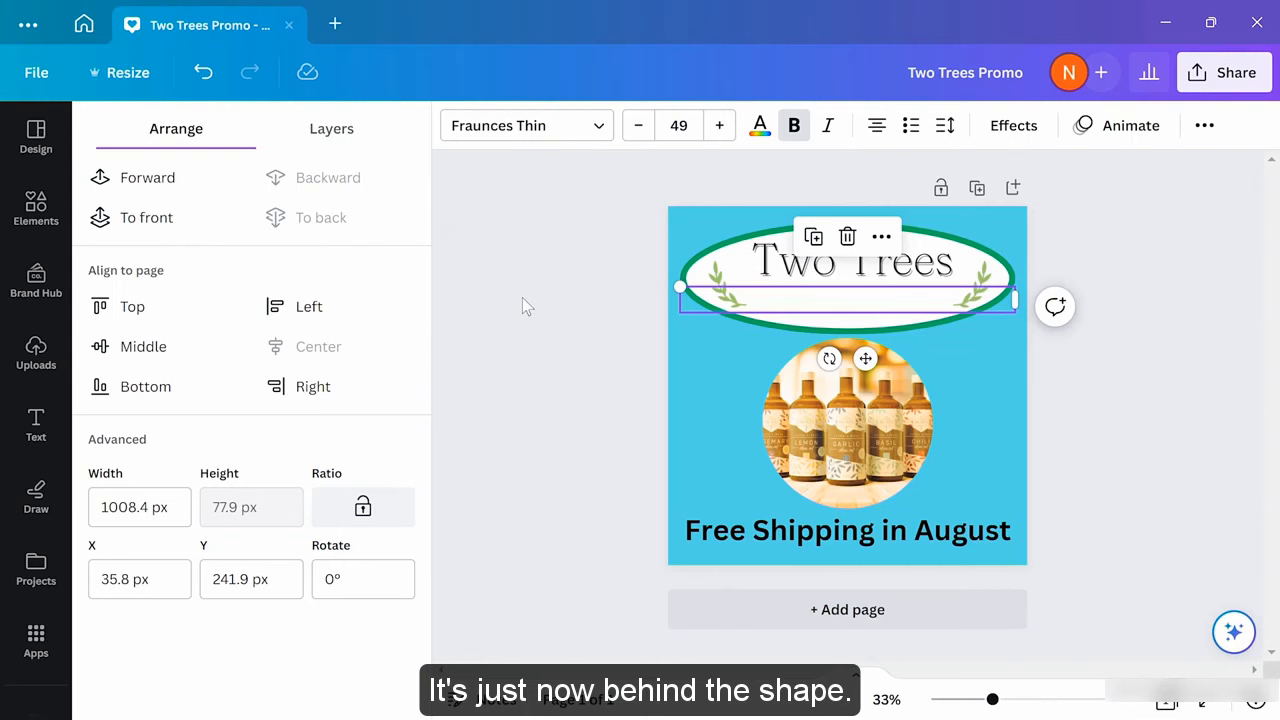
pyautogui.click(119, 185)
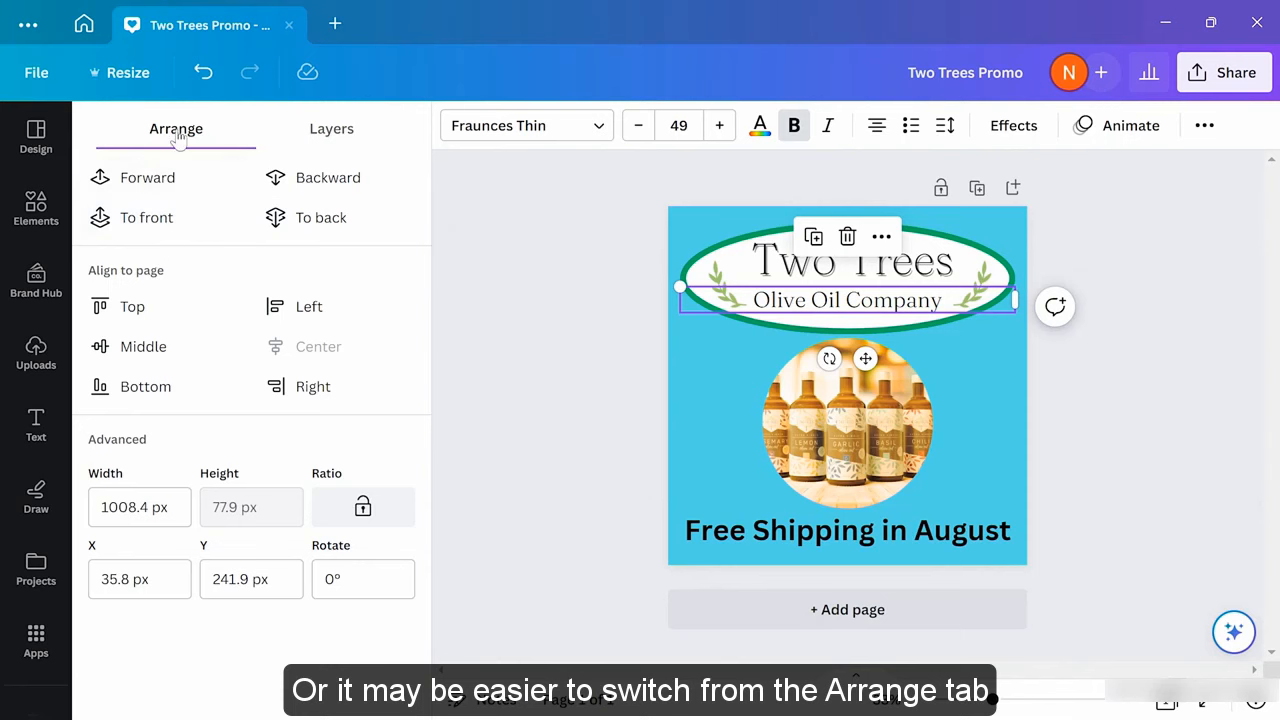
# In the Layers list, move the ellipse above the Two Trees text, then back beneath it
pyautogui.click(326, 138)
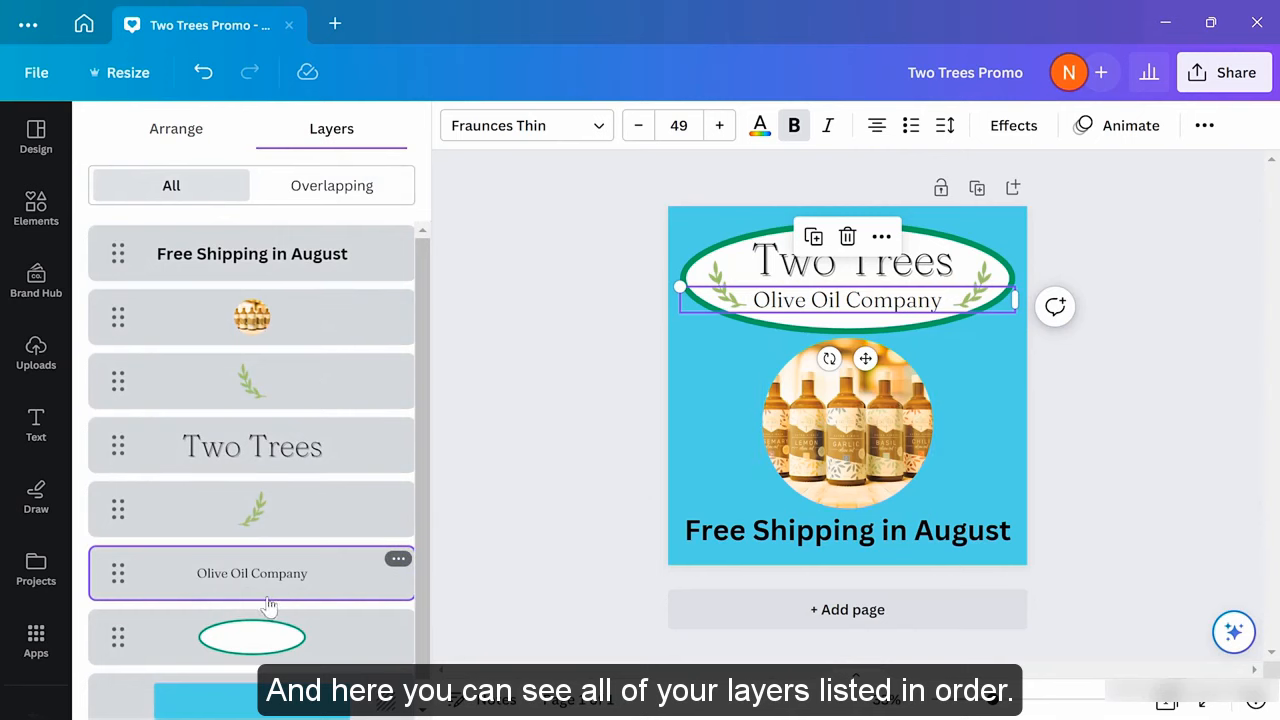
pyautogui.click(357, 441)
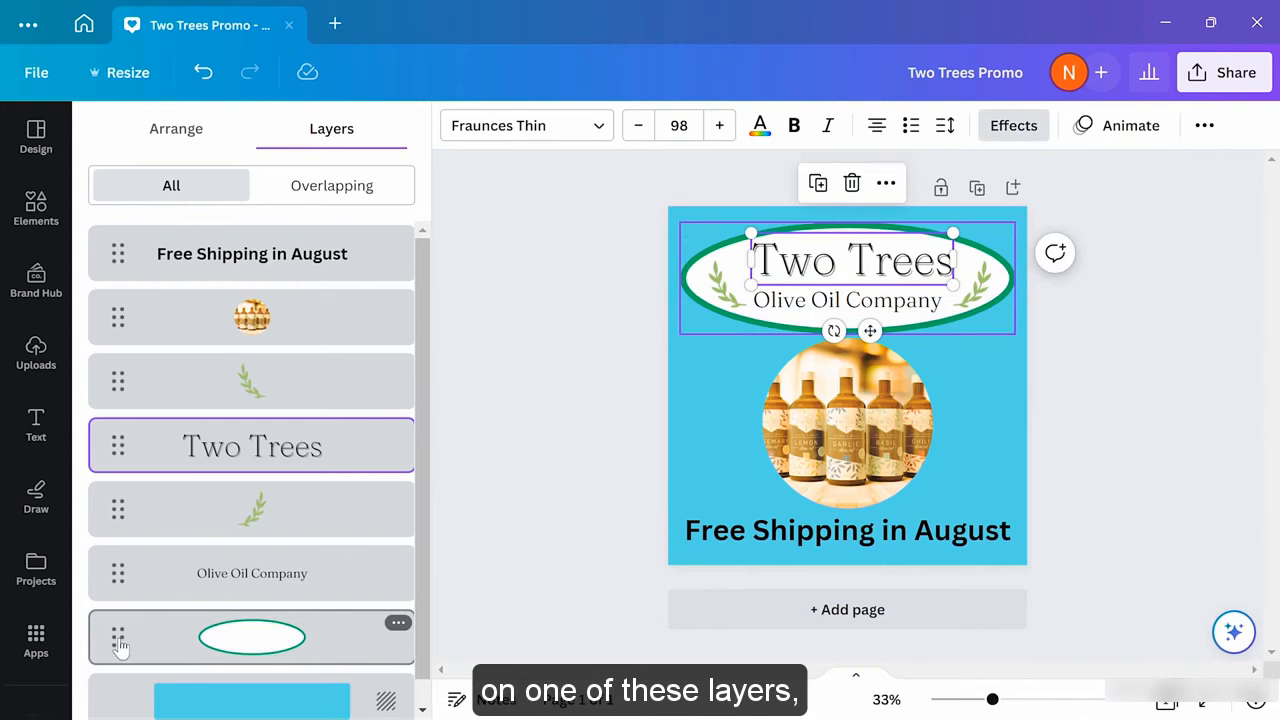
pyautogui.moveTo(117, 648); pyautogui.dragTo(131, 358)
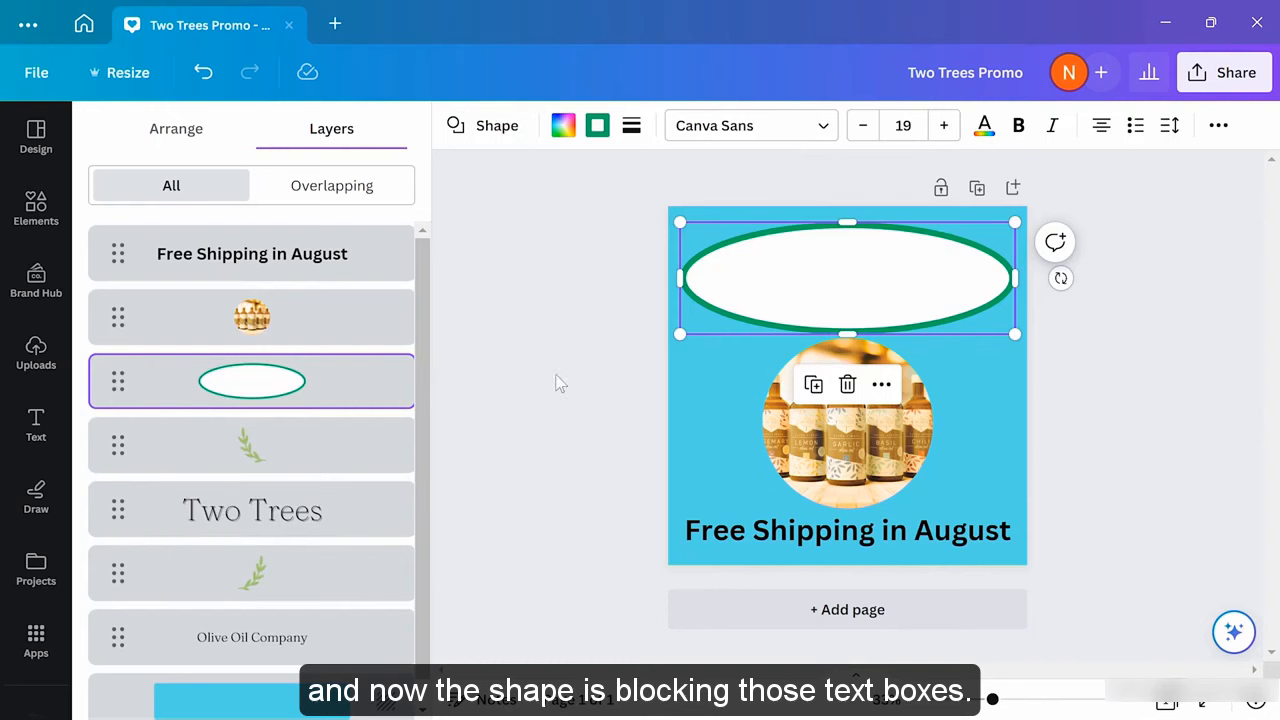
pyautogui.moveTo(118, 385); pyautogui.dragTo(122, 640)
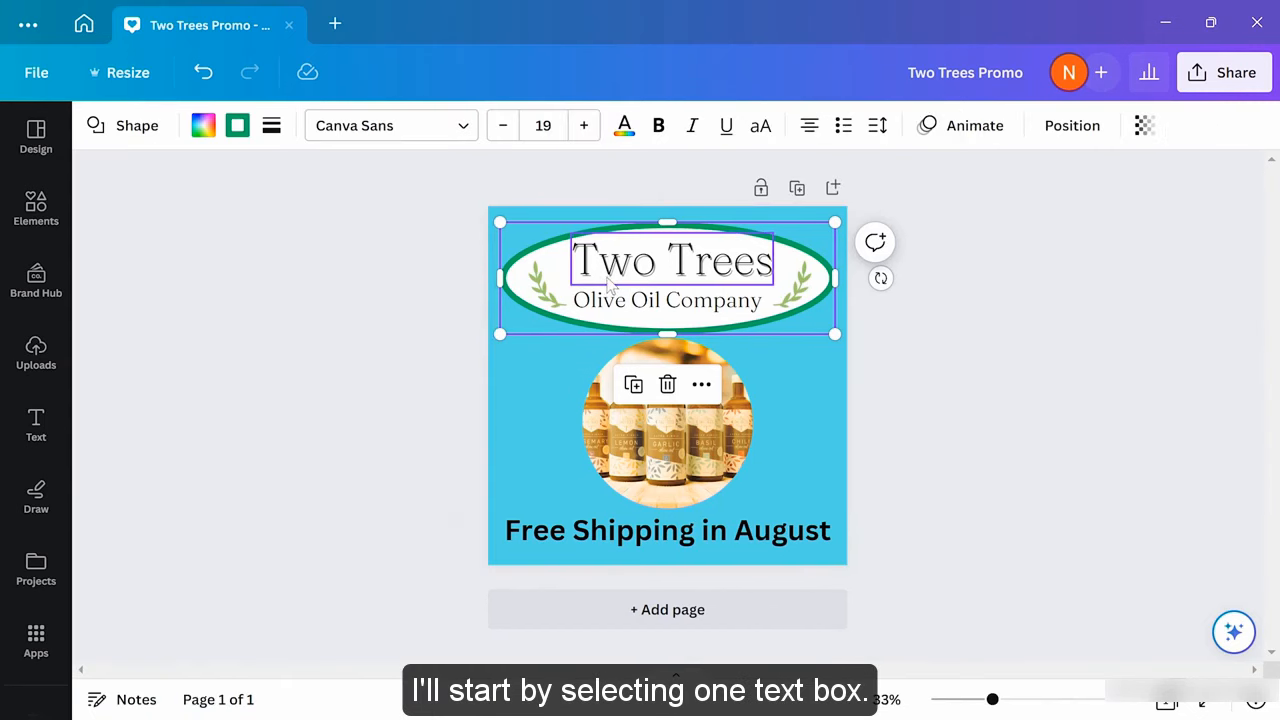
# Group the Two Trees and Olive Oil Company texts, nudge them, then ungroup them
pyautogui.click(615, 280)
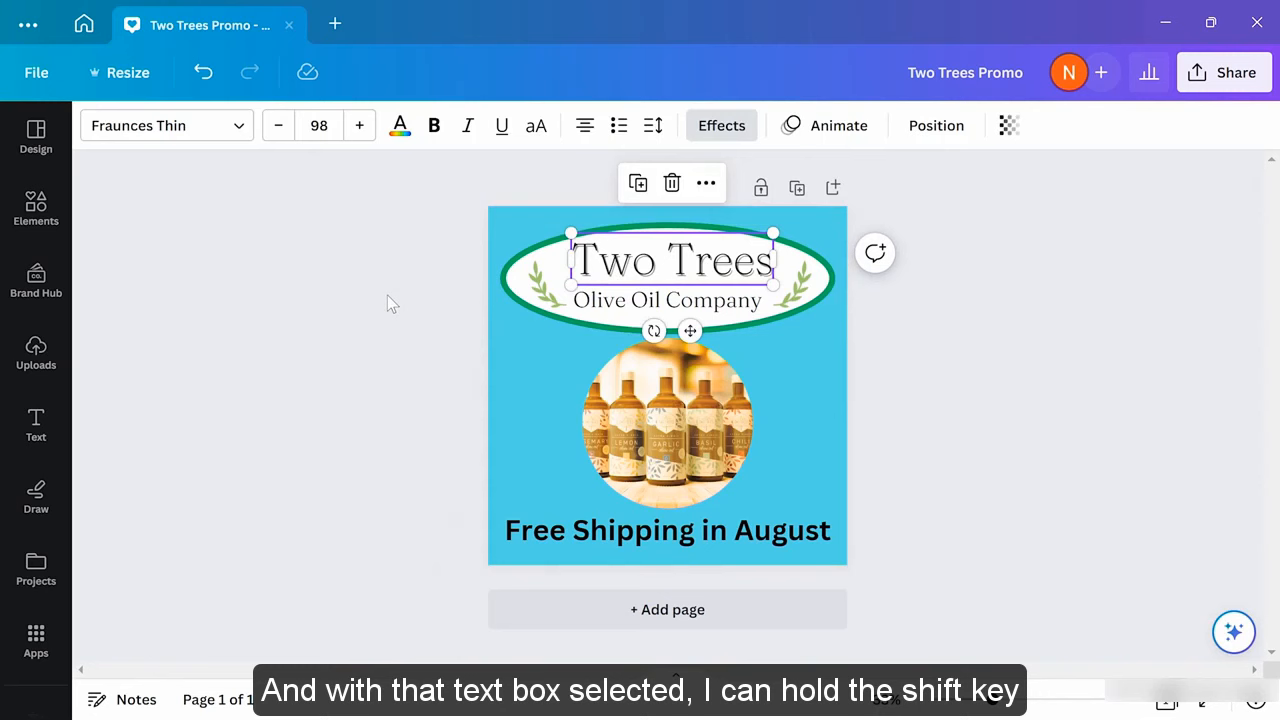
pyautogui.keyDown('shift'); pyautogui.click(636, 305); pyautogui.keyUp('shift')
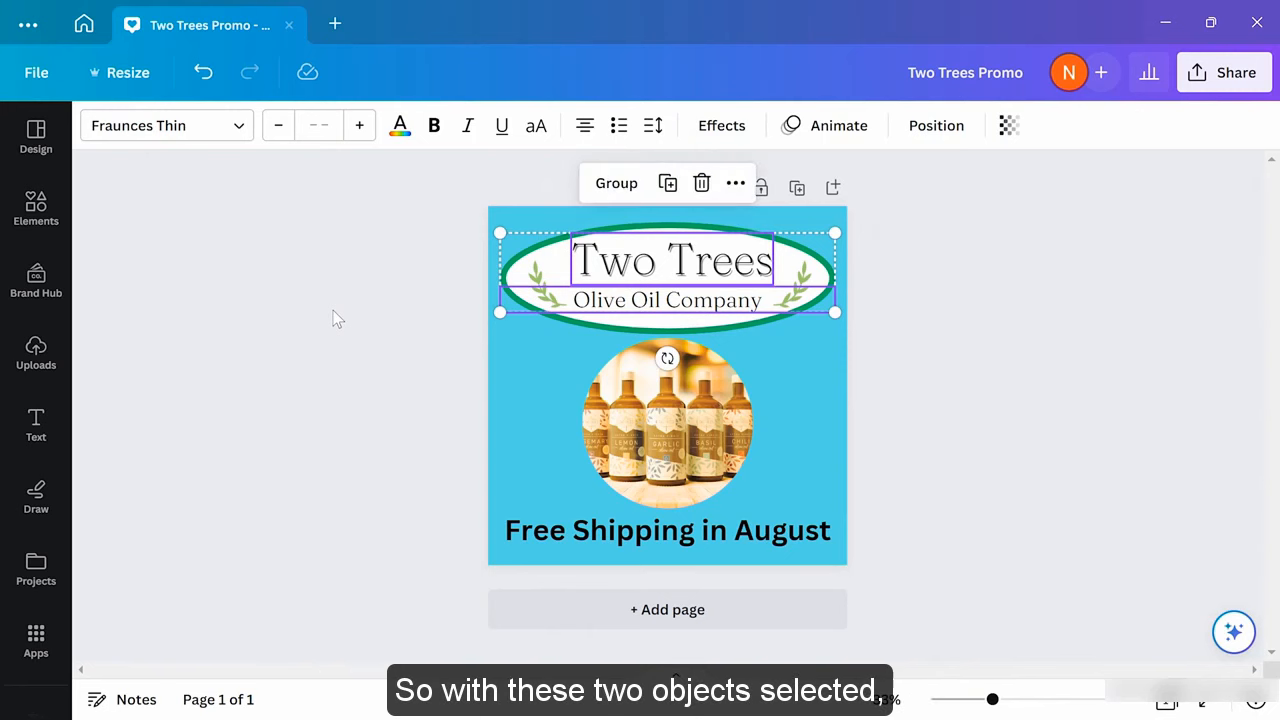
pyautogui.click(606, 190)
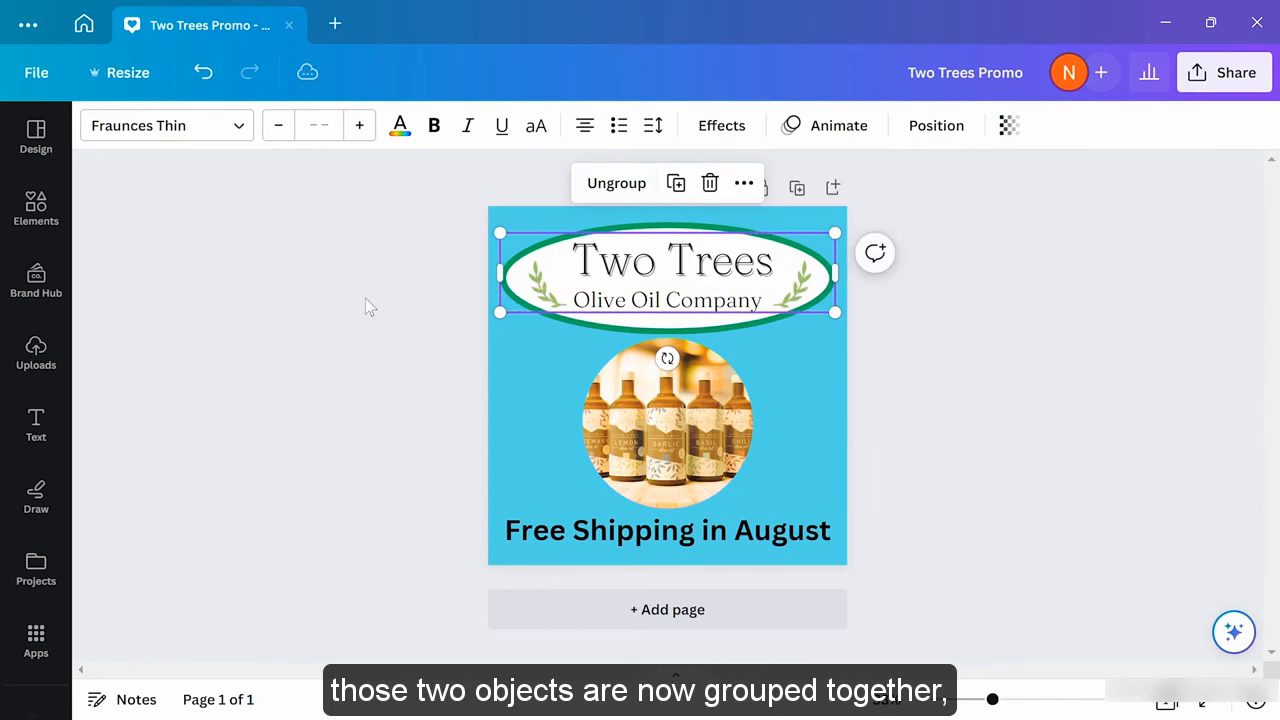
pyautogui.moveTo(628, 280)
pyautogui.mouseDown()
pyautogui.moveTo(600, 262)
pyautogui.moveTo(621, 305)
pyautogui.moveTo(650, 279)
pyautogui.moveTo(628, 282)
pyautogui.mouseUp()
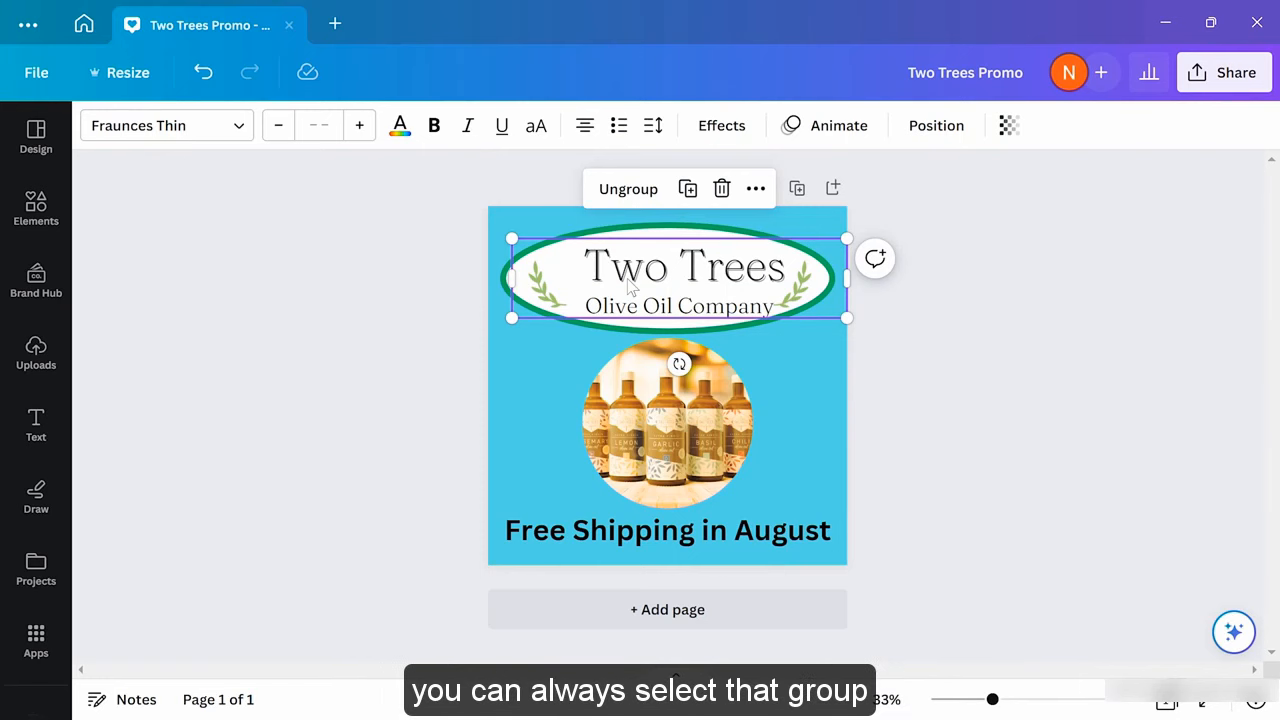
pyautogui.click(620, 193)
# Select each logo text line individually to confirm they are separate, then deselect
pyautogui.click(480, 283)
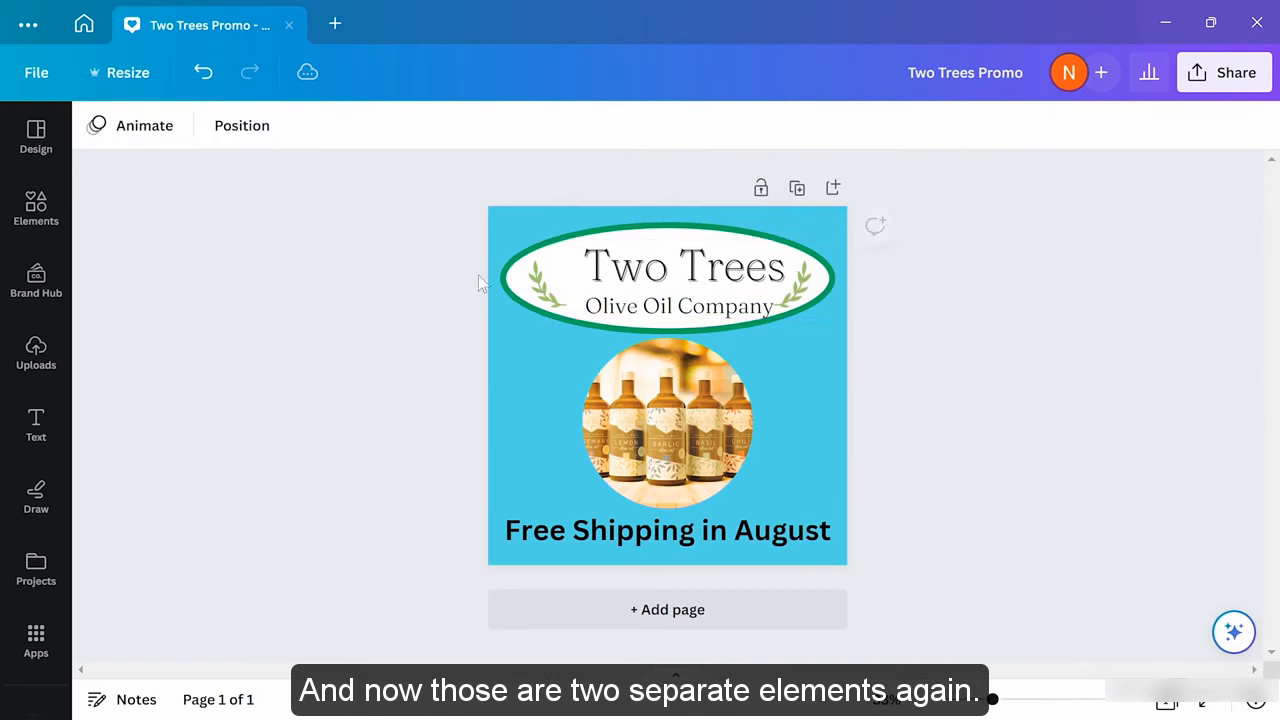
pyautogui.click(684, 266)
pyautogui.click(679, 306)
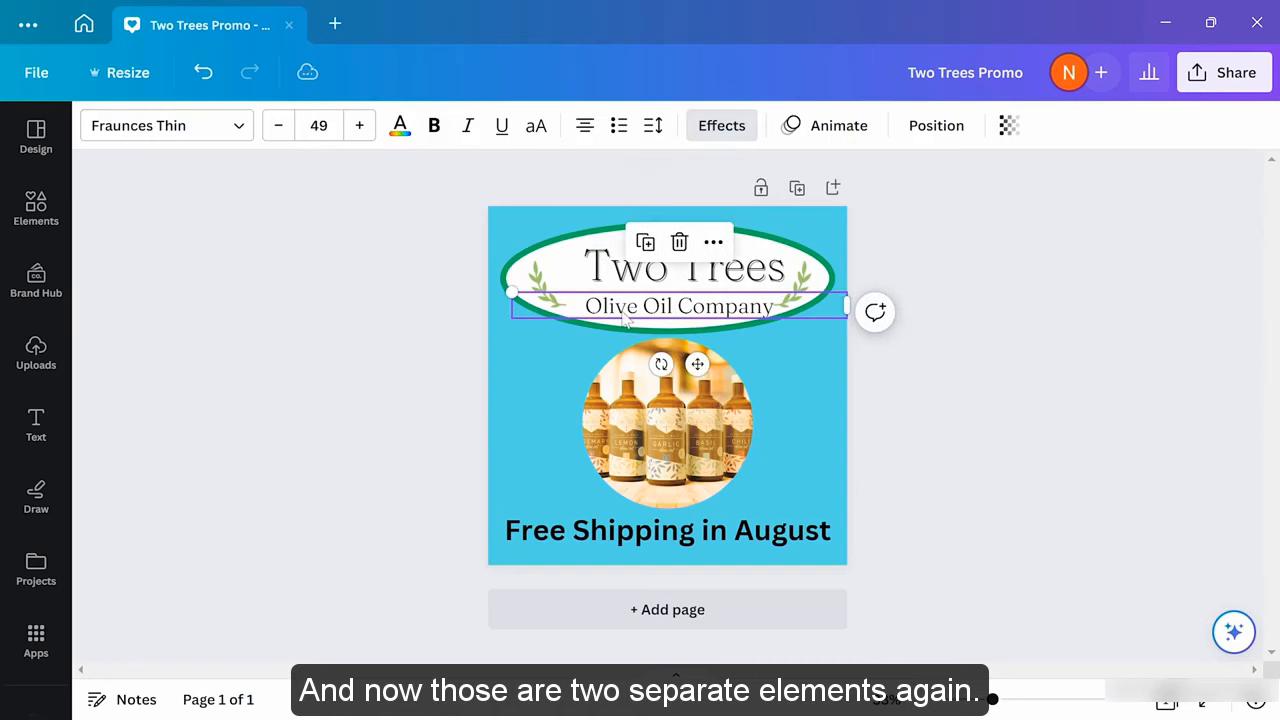
pyautogui.click(278, 336)
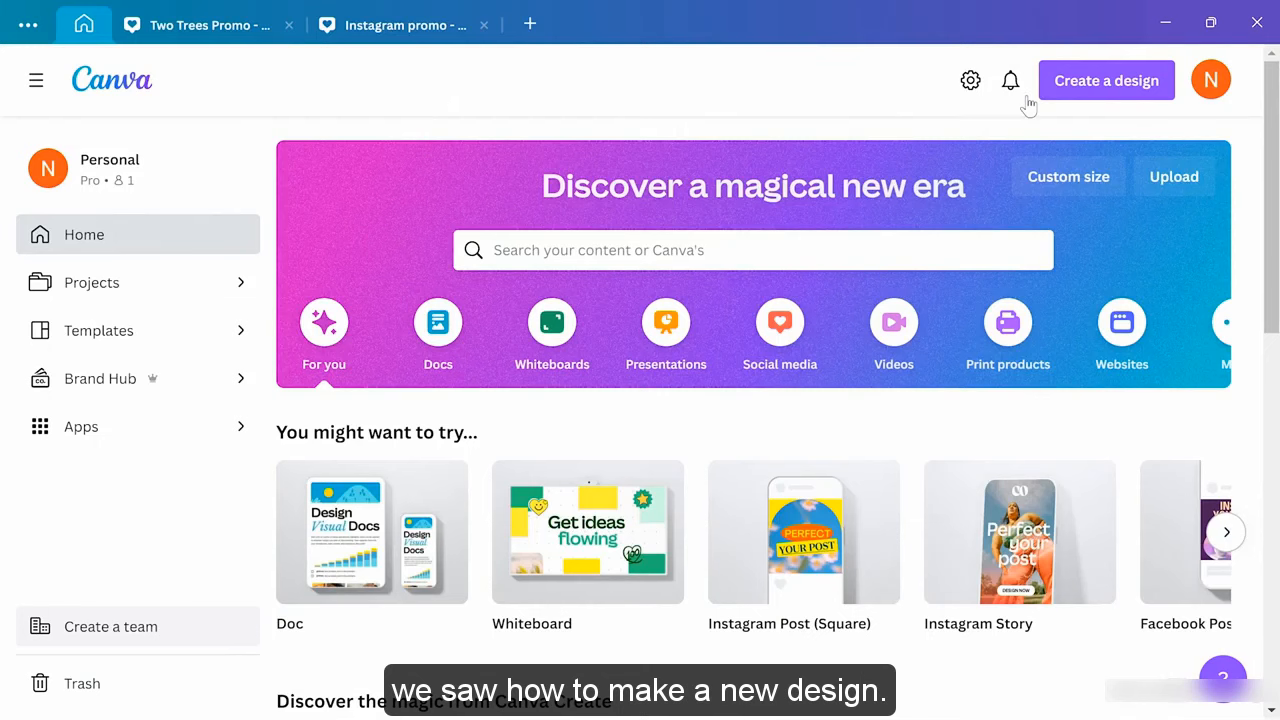
# Create a custom-size blank design of 1280 × 720 px
pyautogui.click(1090, 88)
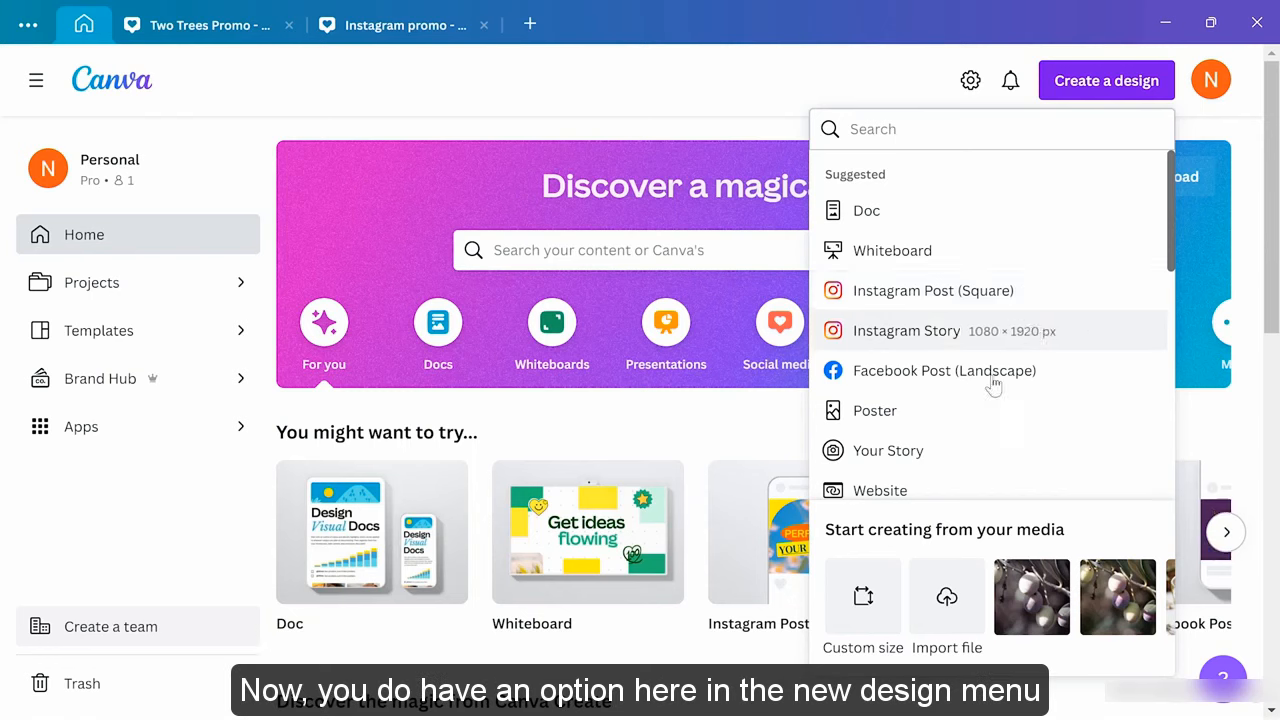
pyautogui.click(866, 606)
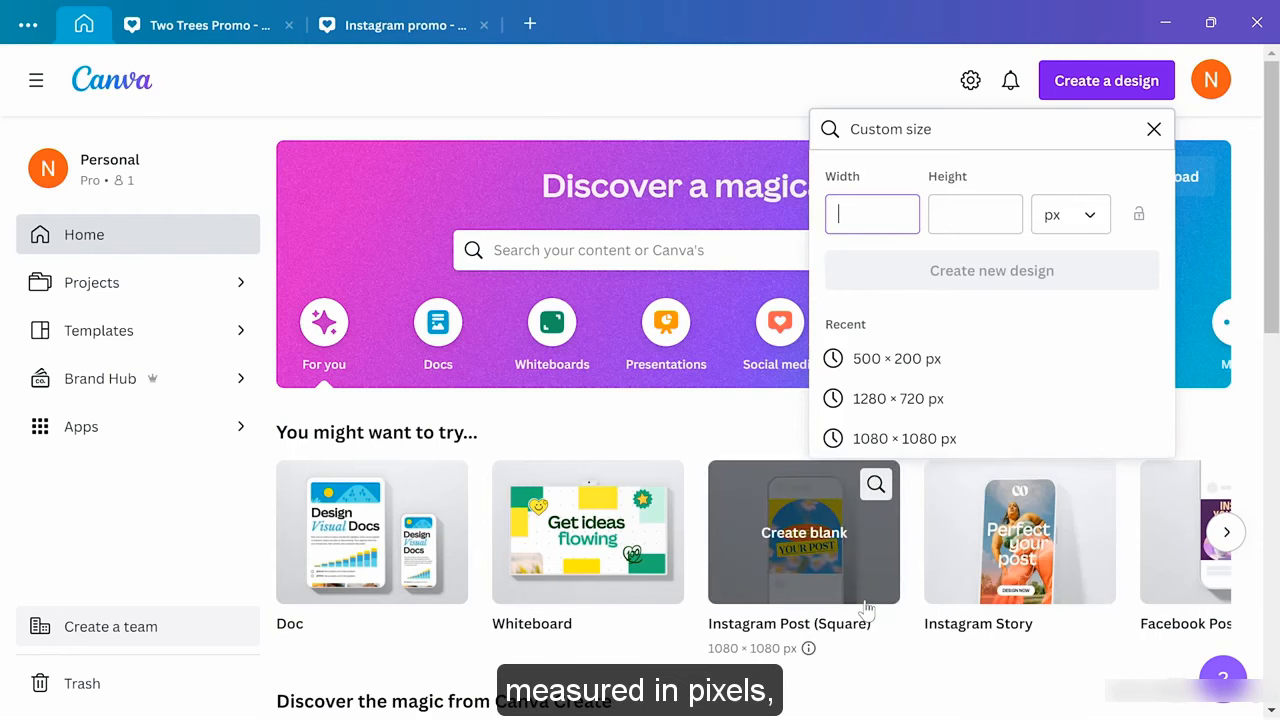
pyautogui.click(1098, 222)
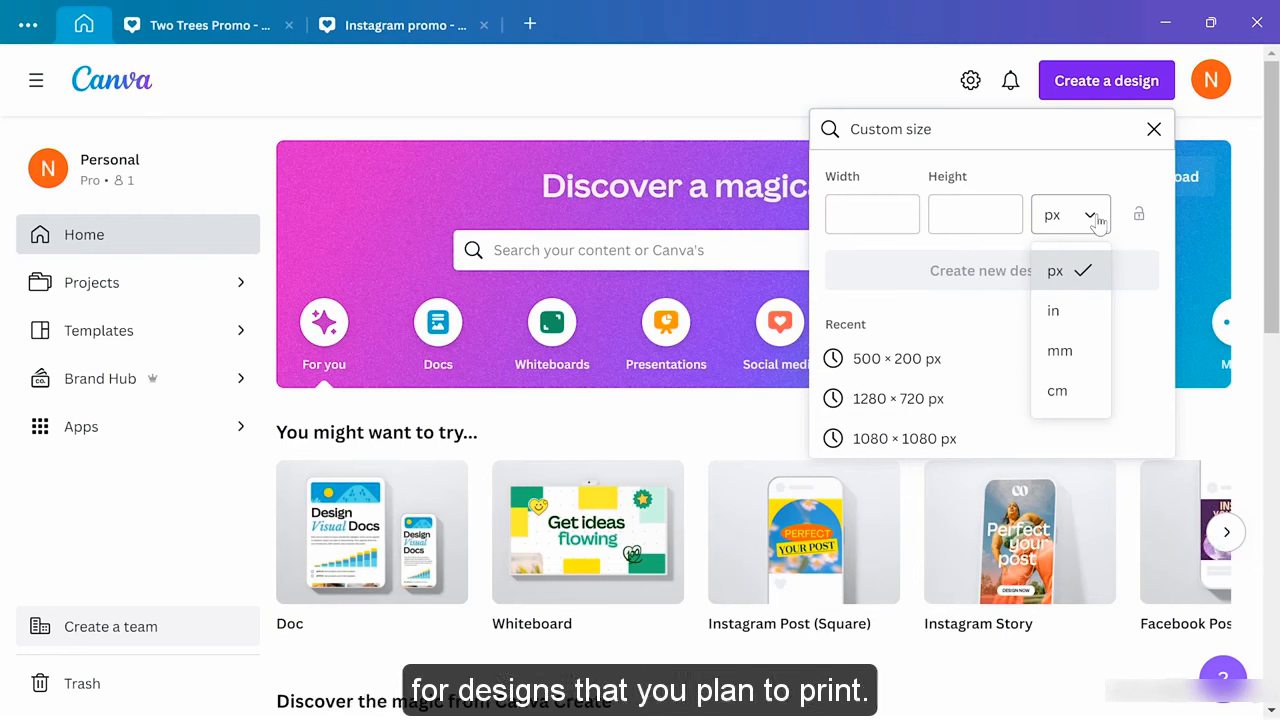
pyautogui.click(880, 218)
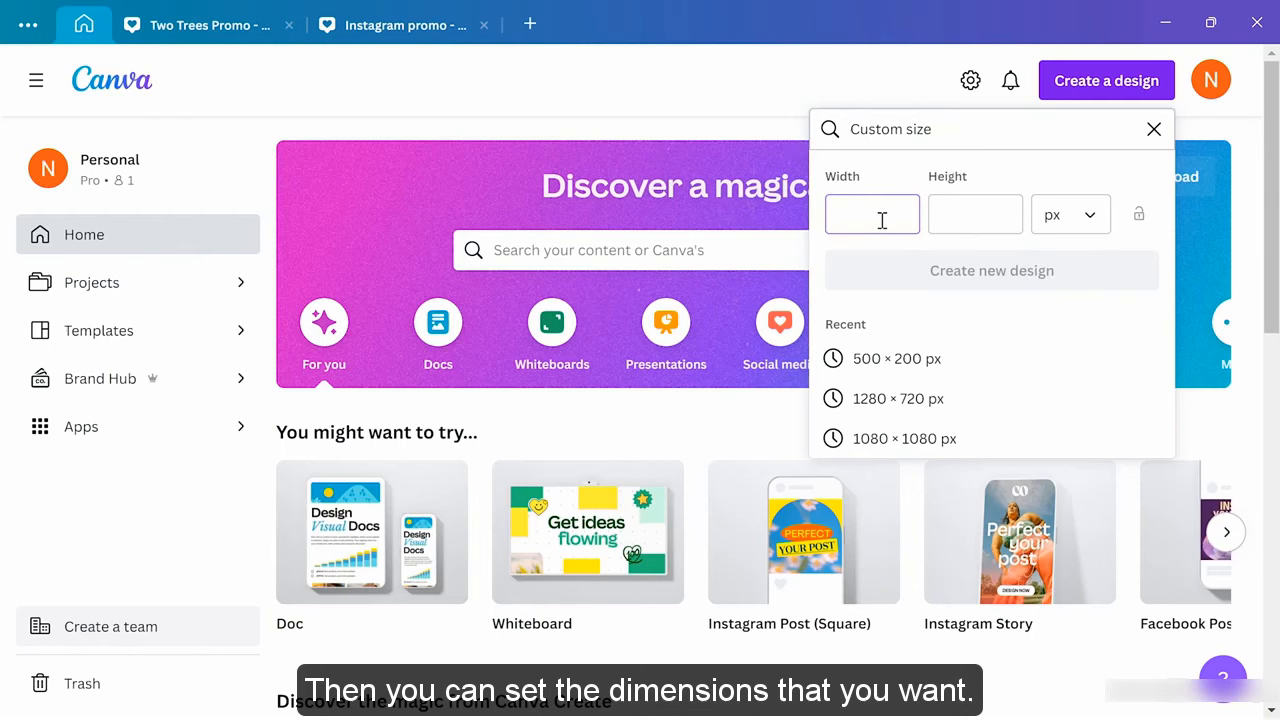
pyautogui.write('1280')
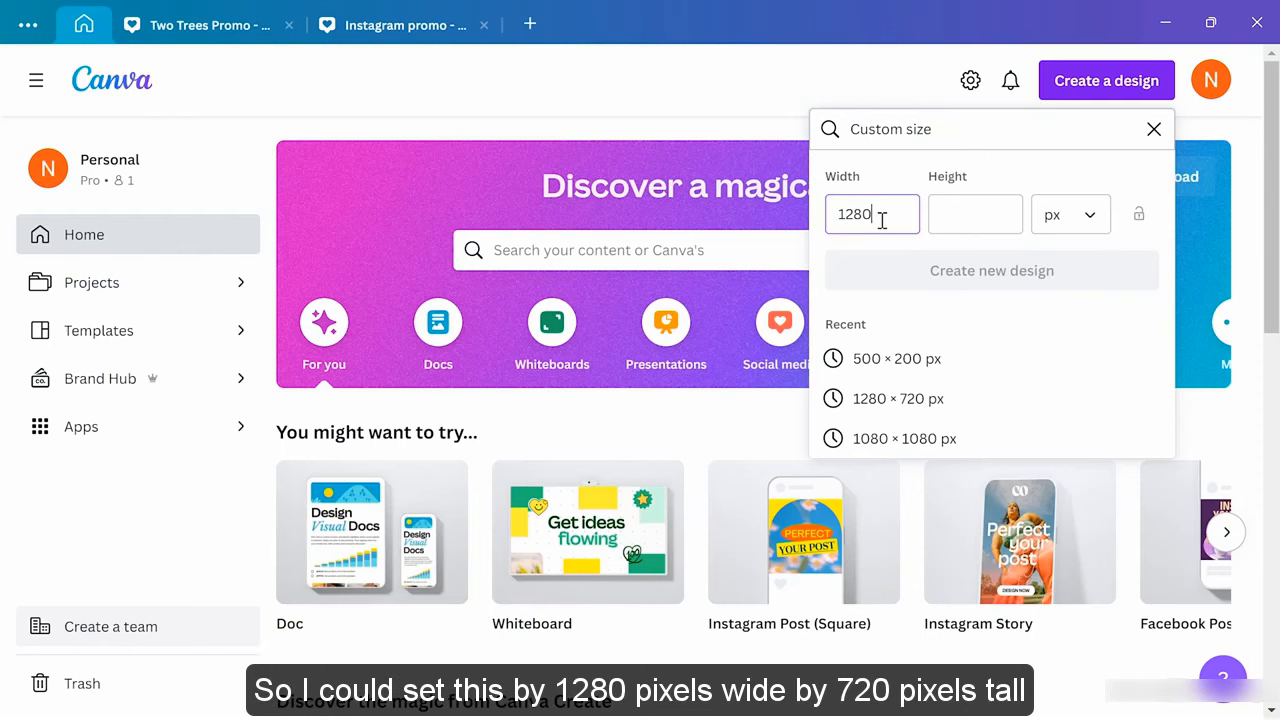
pyautogui.click(987, 218)
pyautogui.write('720')
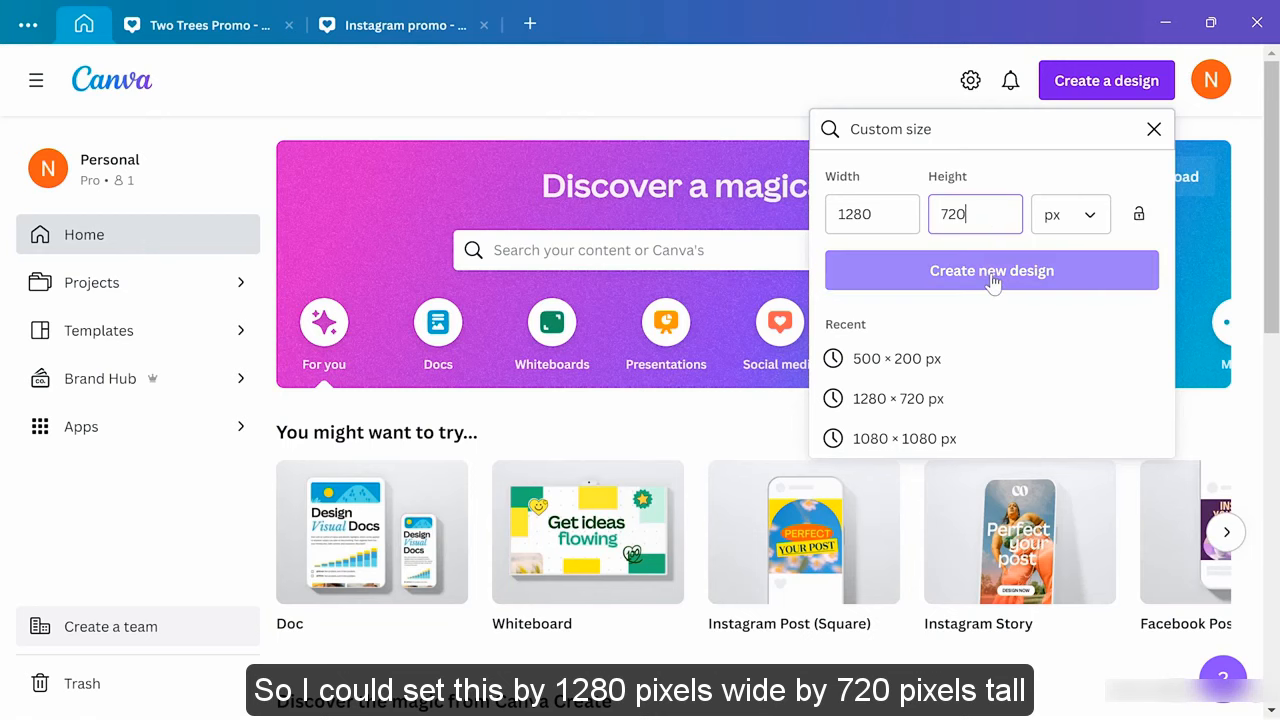
pyautogui.click(992, 280)
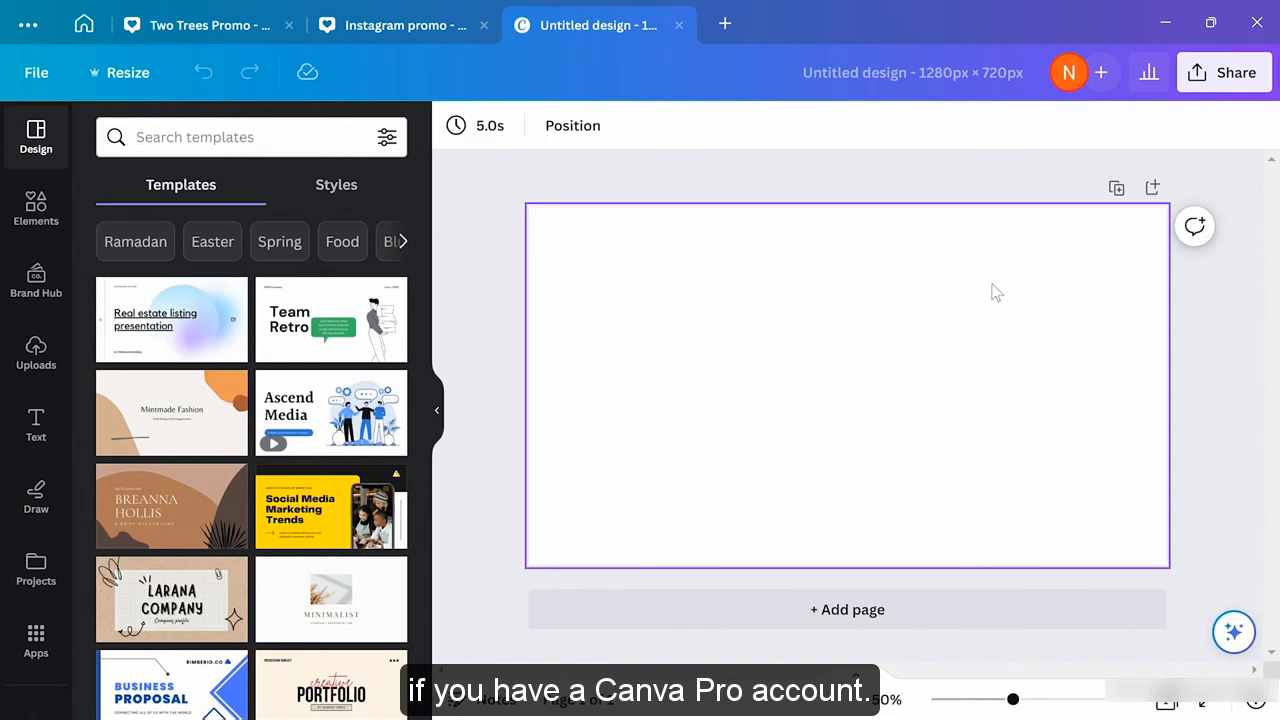
# Switch back to the Instagram promo and scroll through its athletics and hiring pages
pyautogui.click(397, 28)
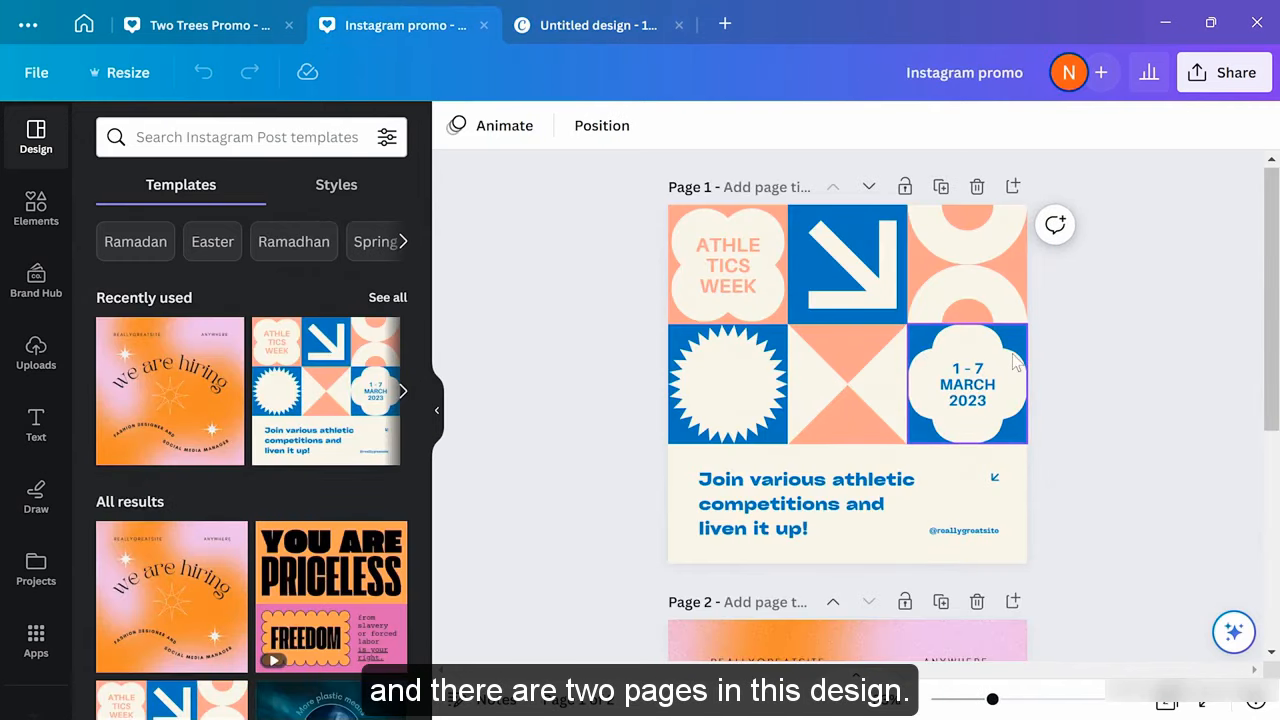
pyautogui.scroll(-5, 1012, 355)
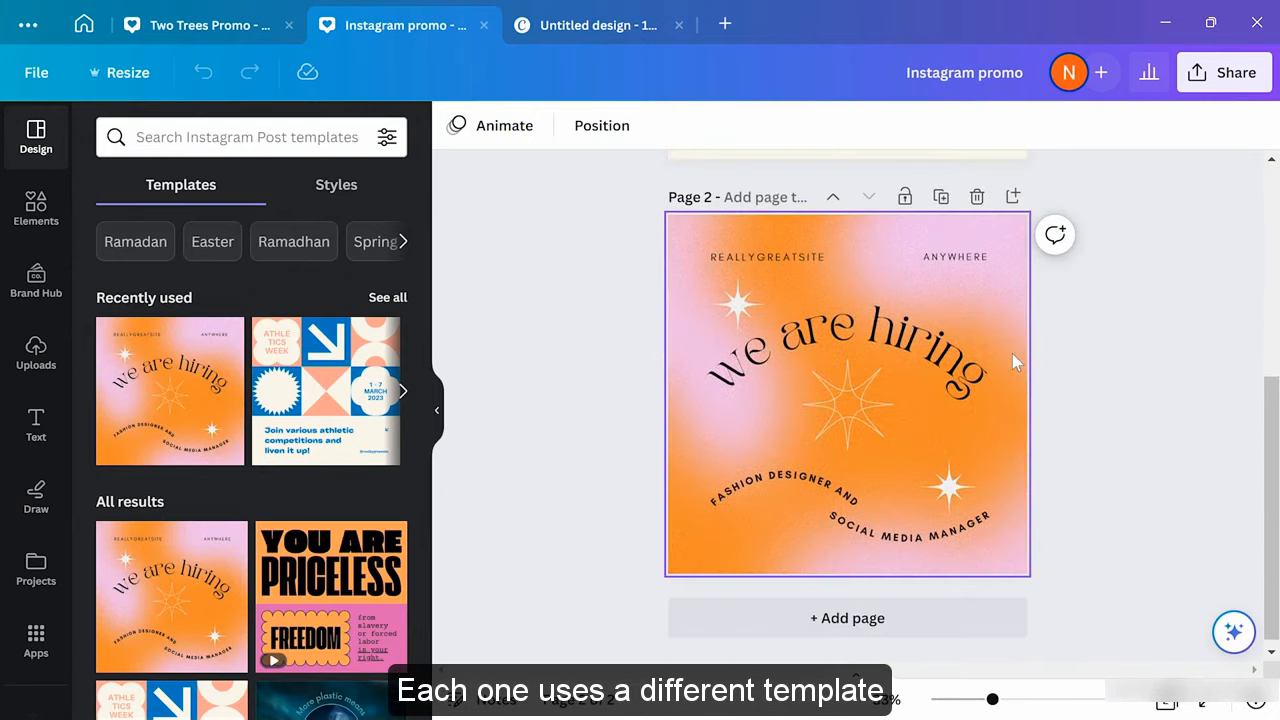
pyautogui.scroll(5, 1012, 355)
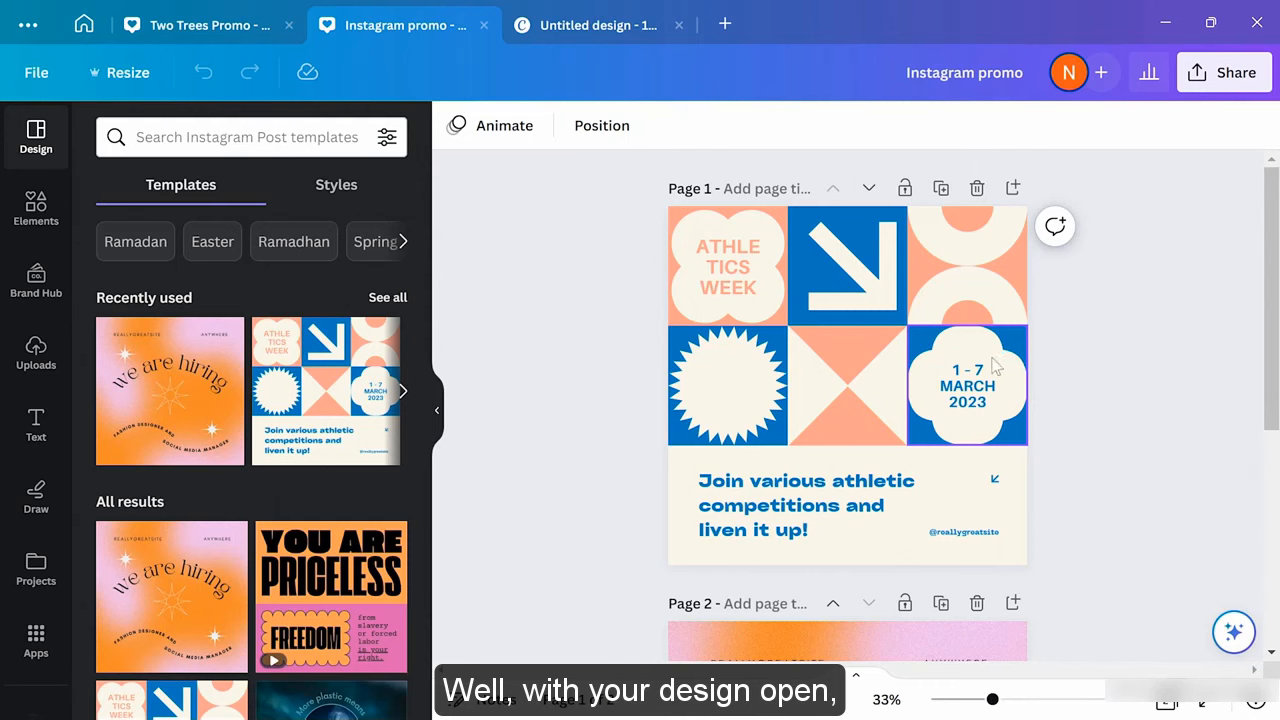
# Create resized copies of the Instagram promo as Facebook Post (Landscape) and Poster (Portrait)
pyautogui.click(131, 80)
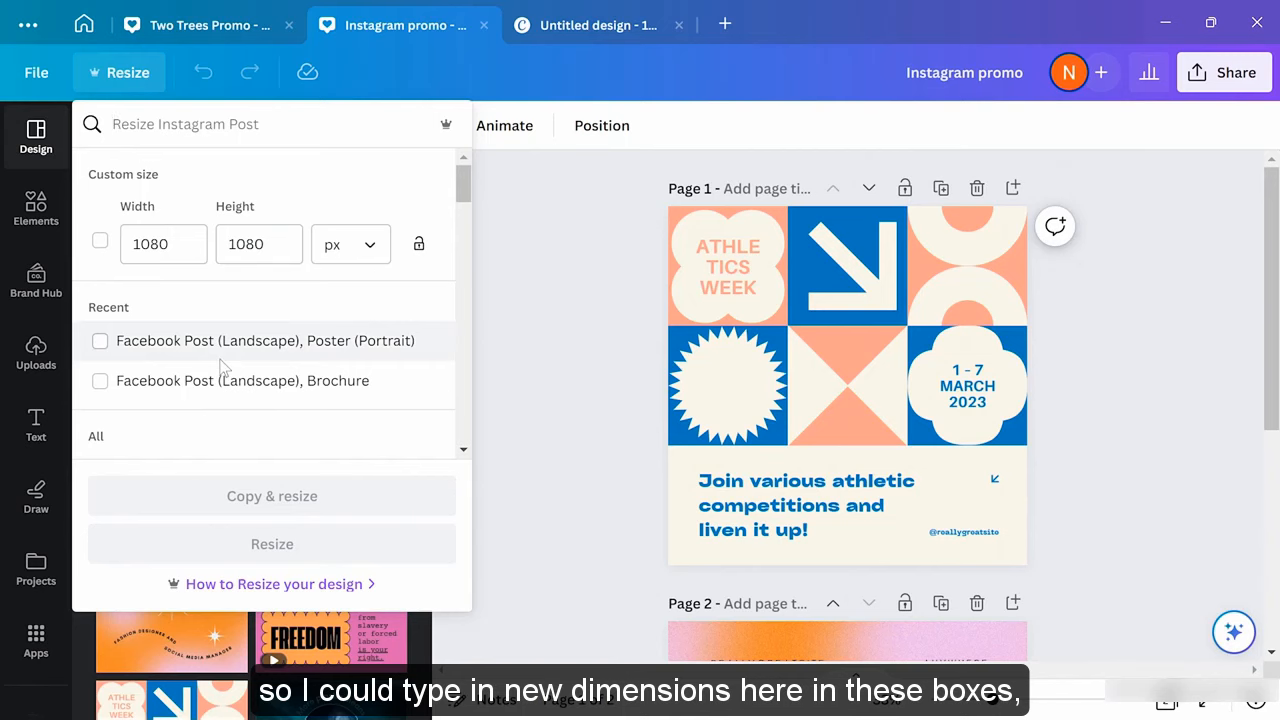
pyautogui.scroll(-2, 220, 370)
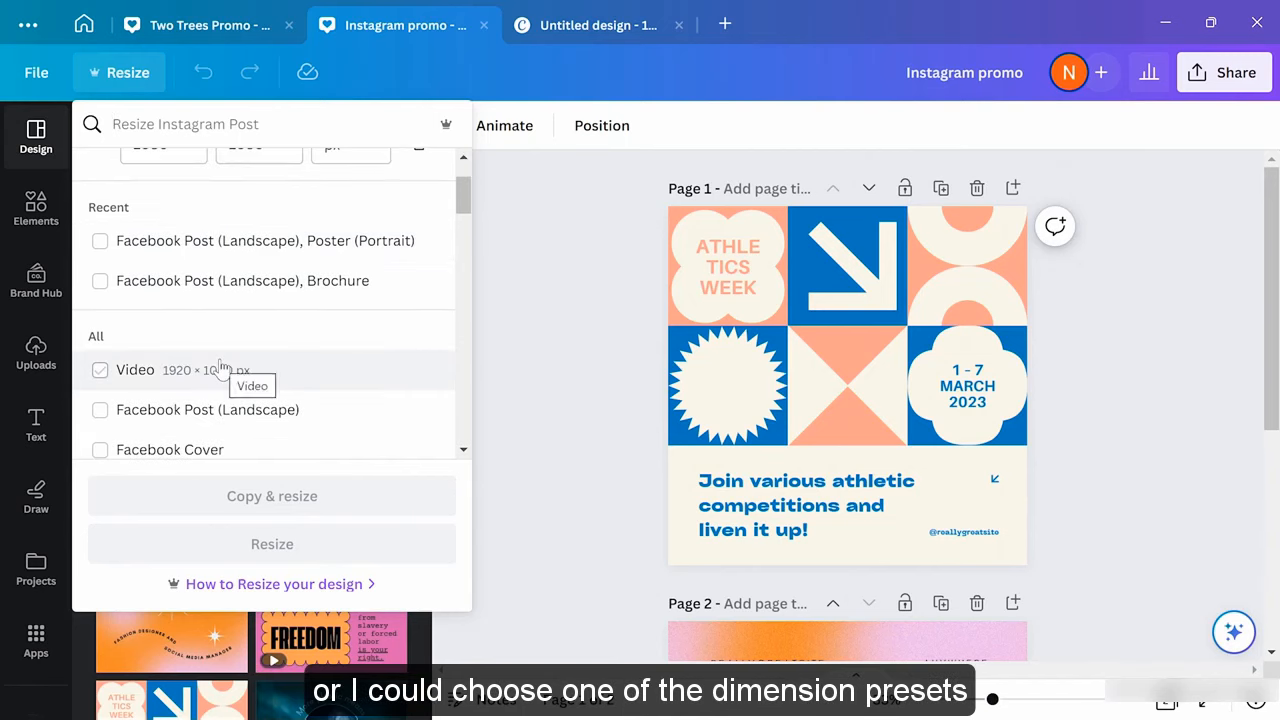
pyautogui.scroll(-4, 220, 366)
pyautogui.scroll(4, 220, 368)
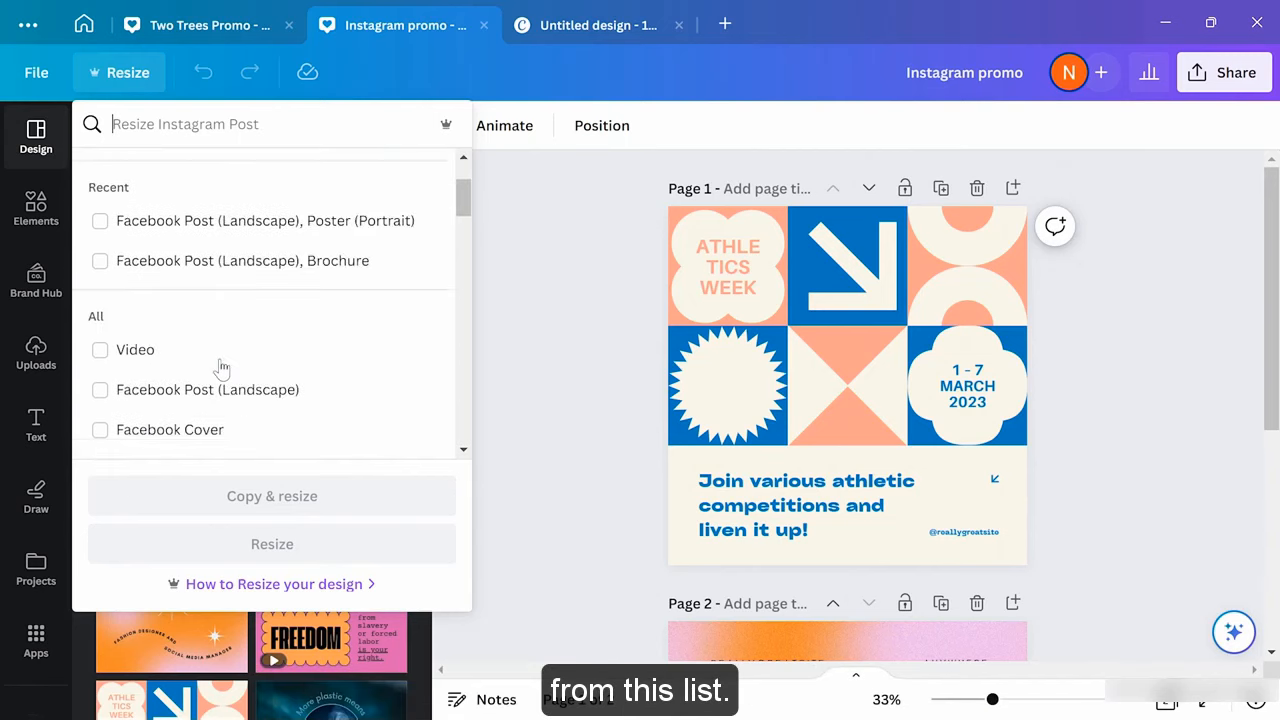
pyautogui.scroll(2, 222, 369)
pyautogui.scroll(-4, 222, 369)
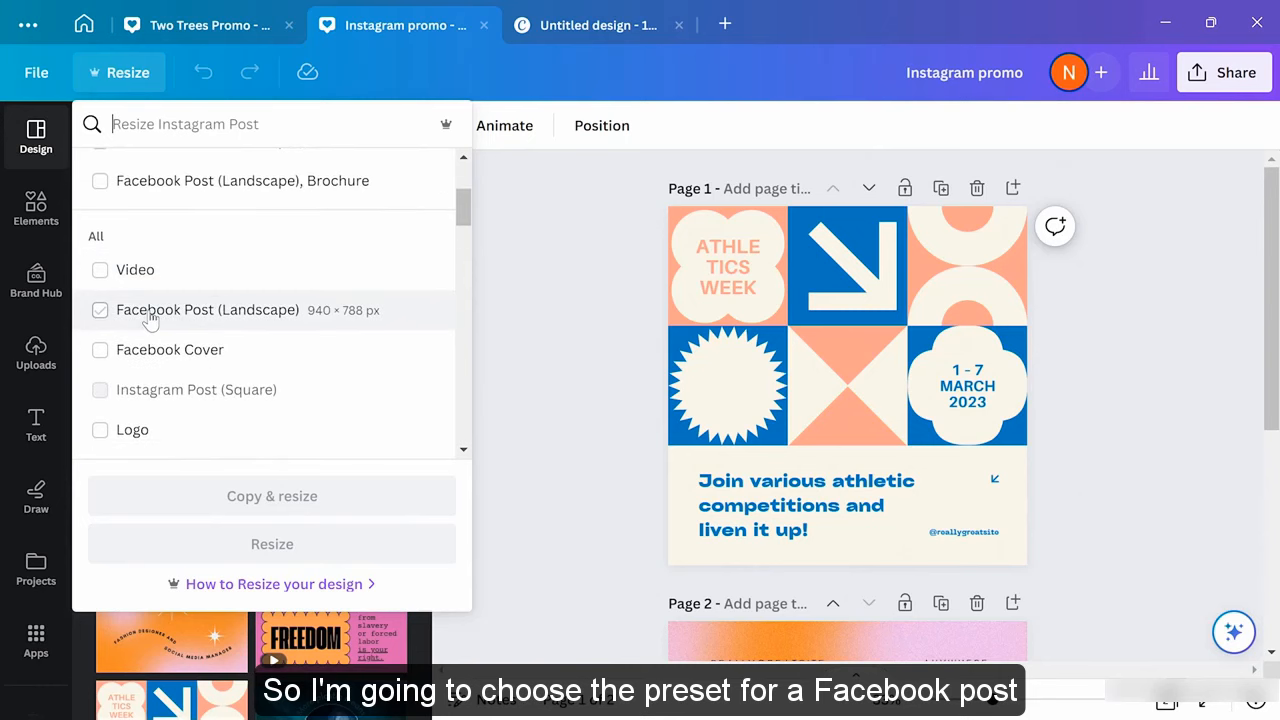
pyautogui.click(100, 311)
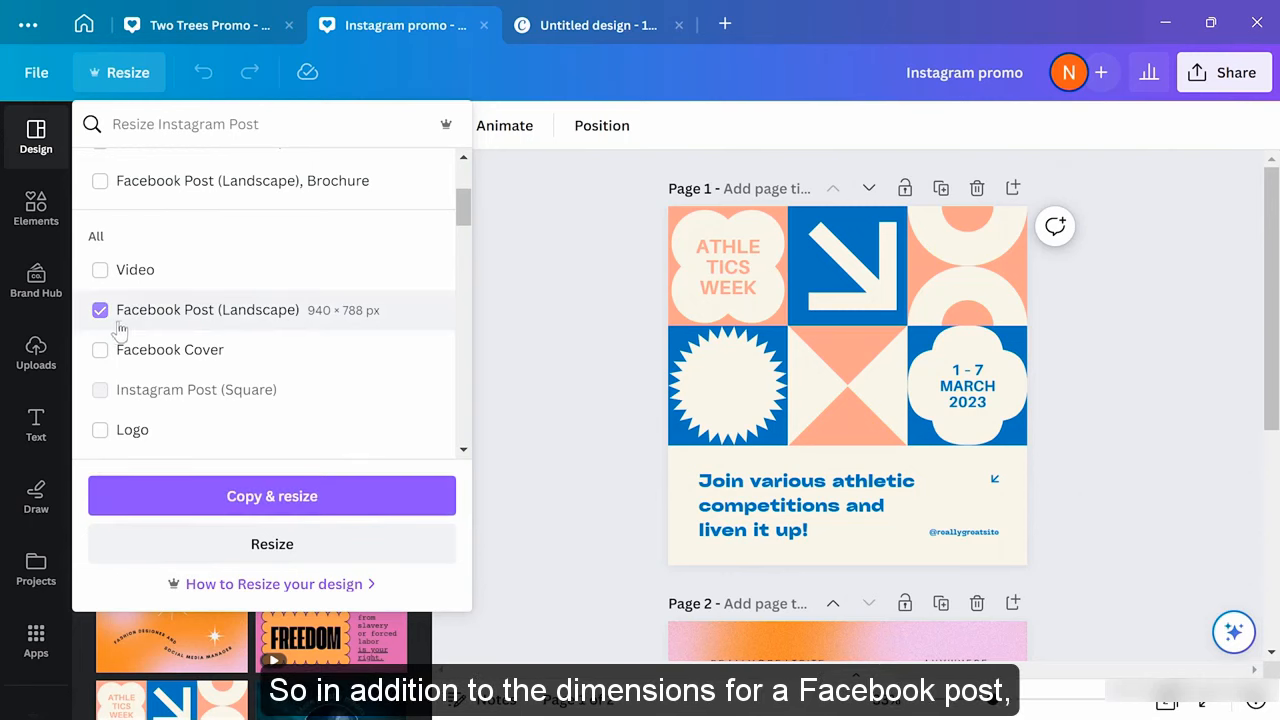
pyautogui.scroll(-10, 178, 345)
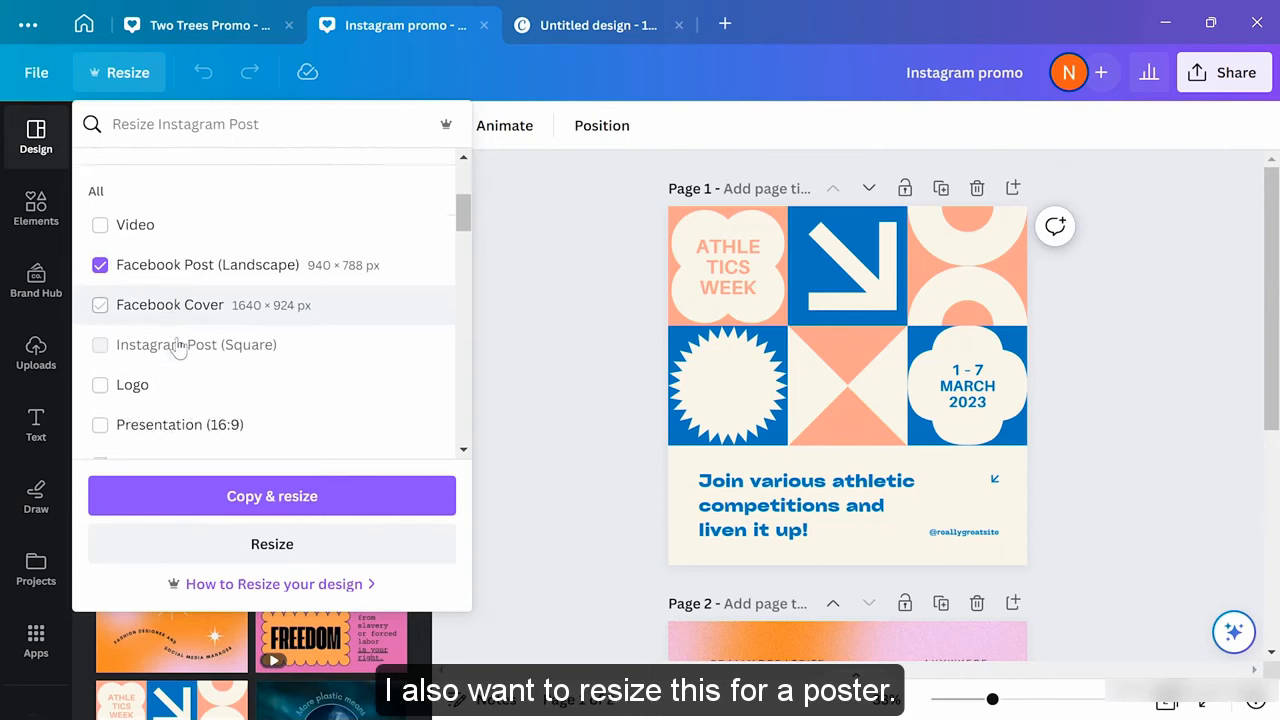
pyautogui.scroll(-15, 178, 345)
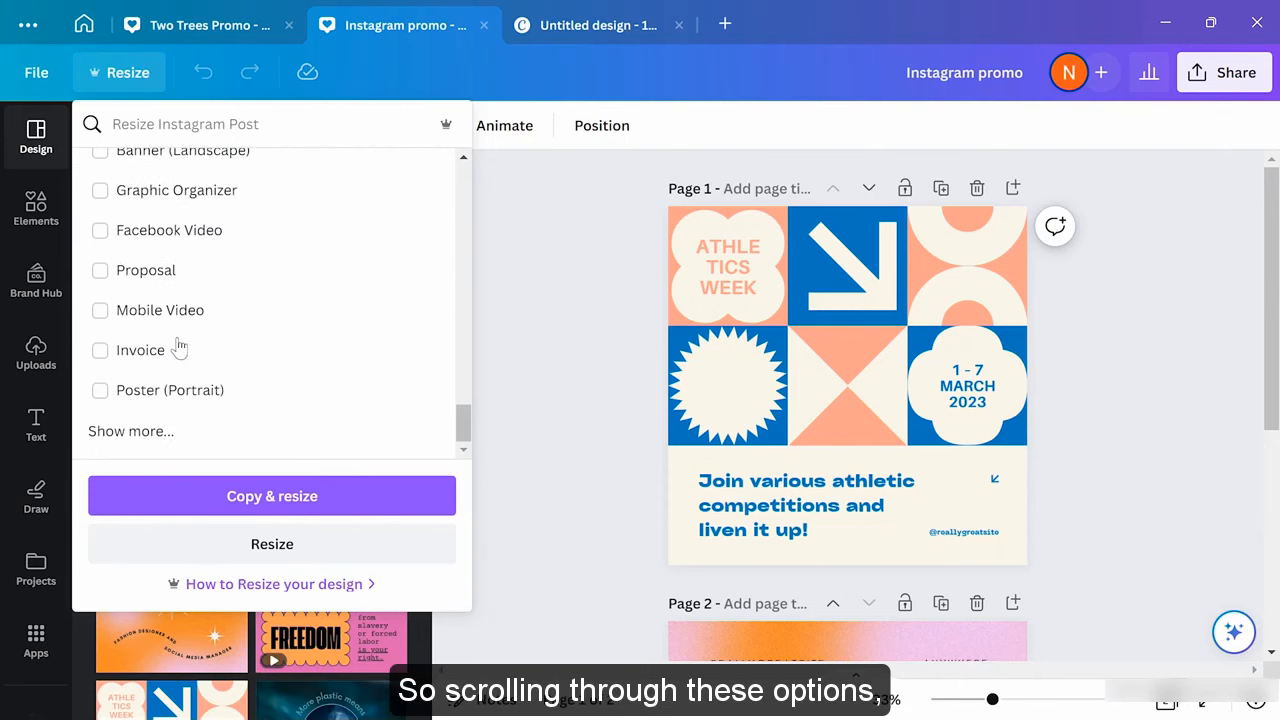
pyautogui.click(100, 391)
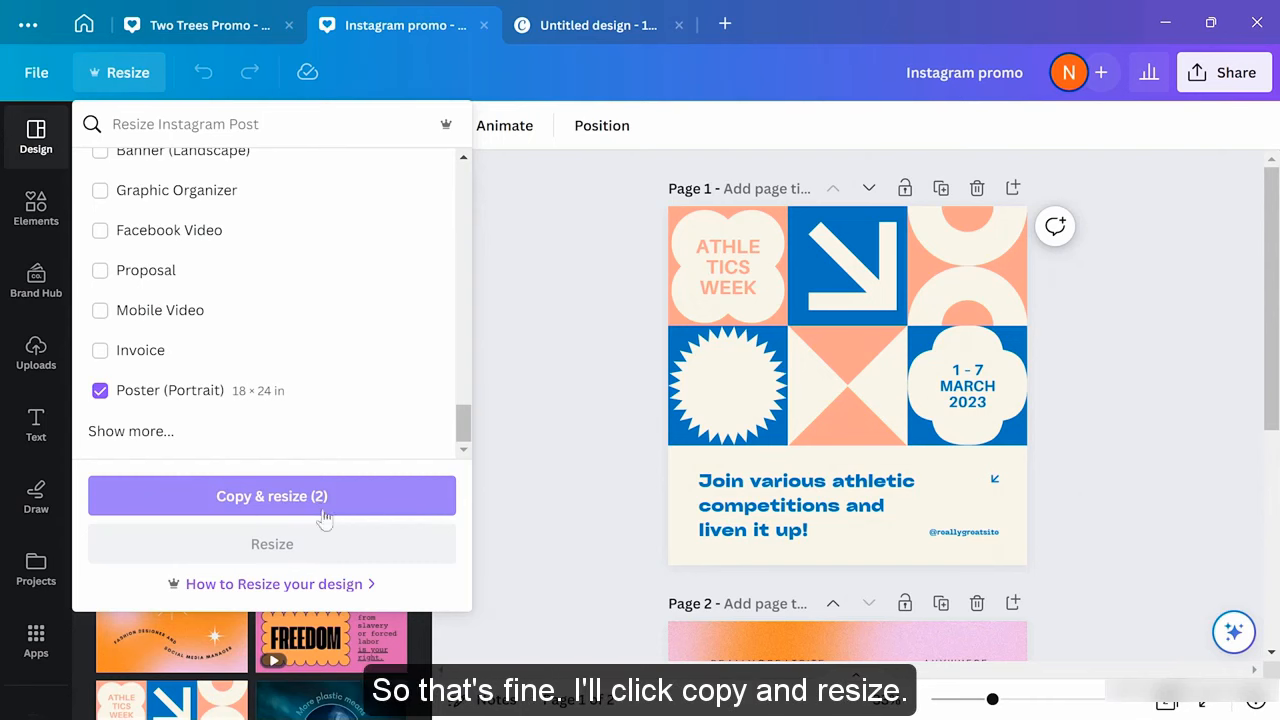
pyautogui.click(343, 510)
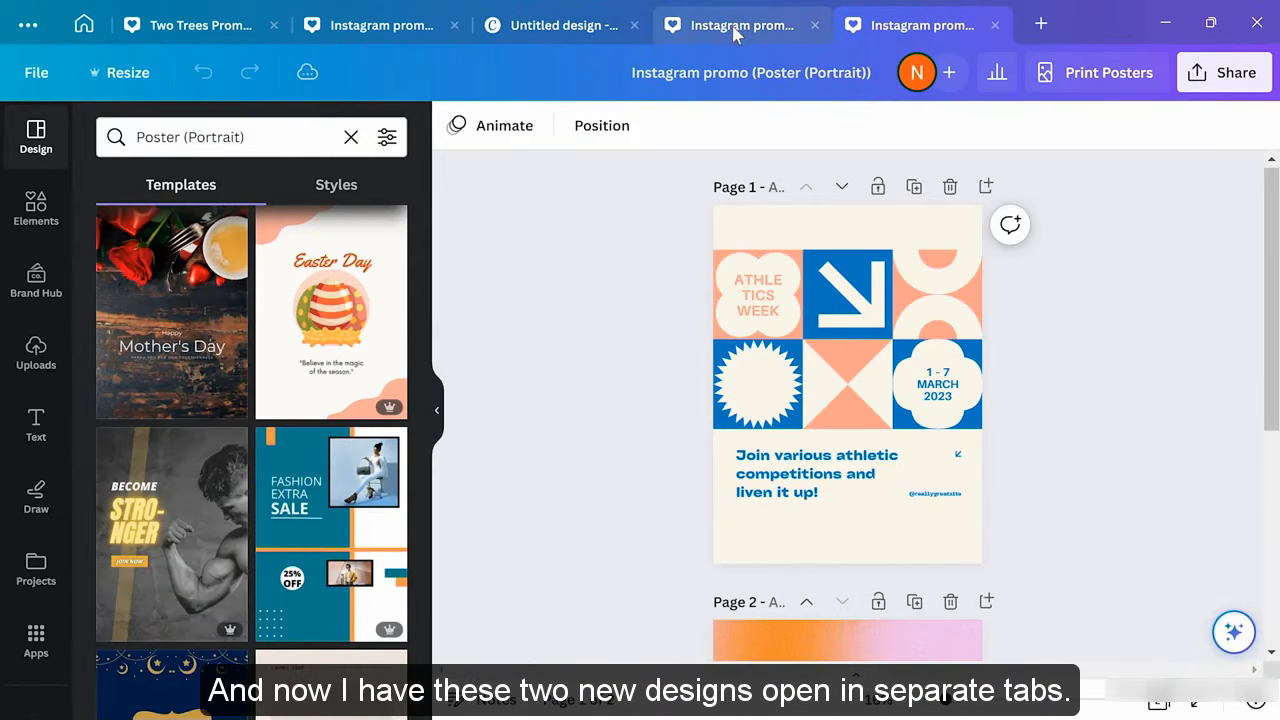
# Compare the original, Facebook landscape and portrait poster versions of the Instagram promo
pyautogui.click(350, 27)
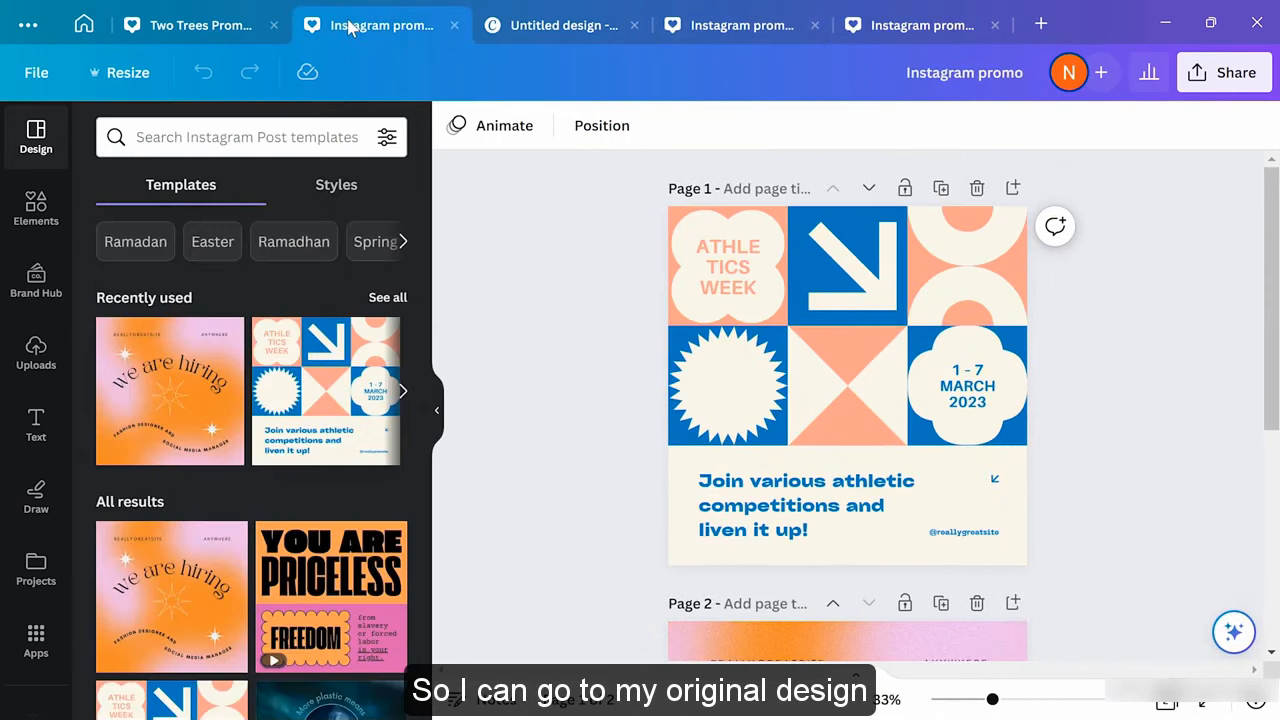
pyautogui.click(734, 36)
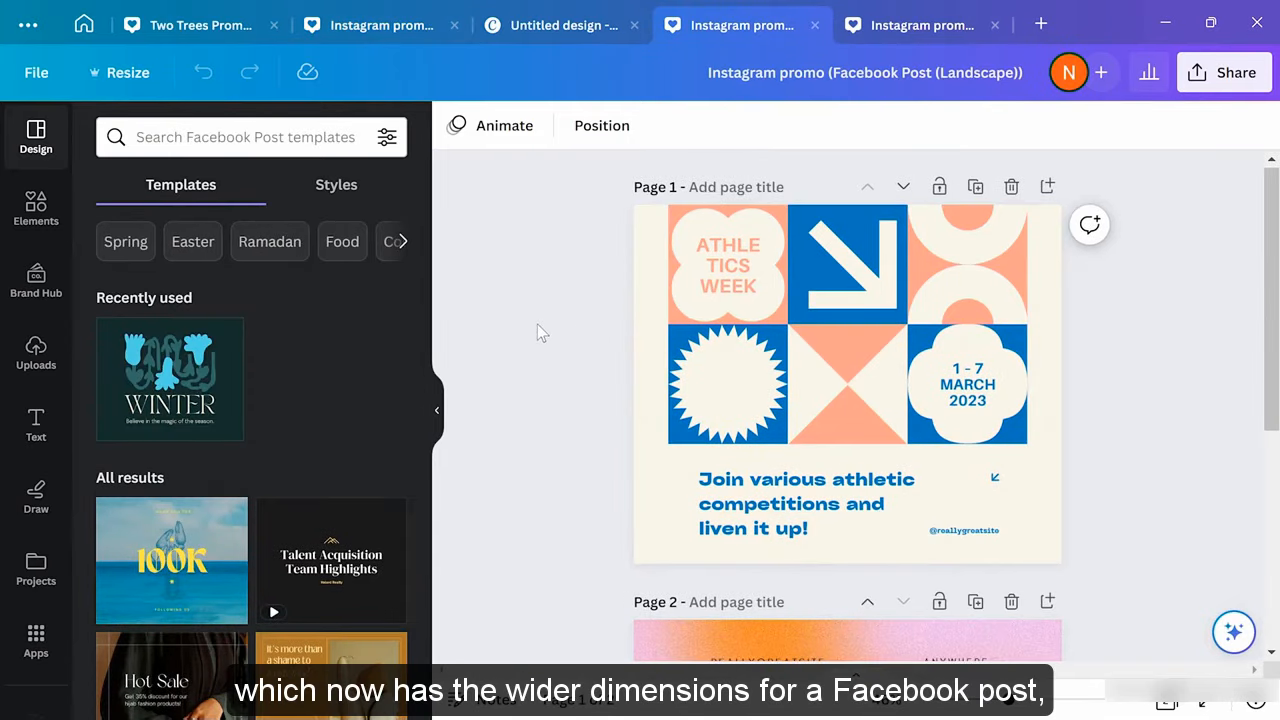
pyautogui.click(898, 35)
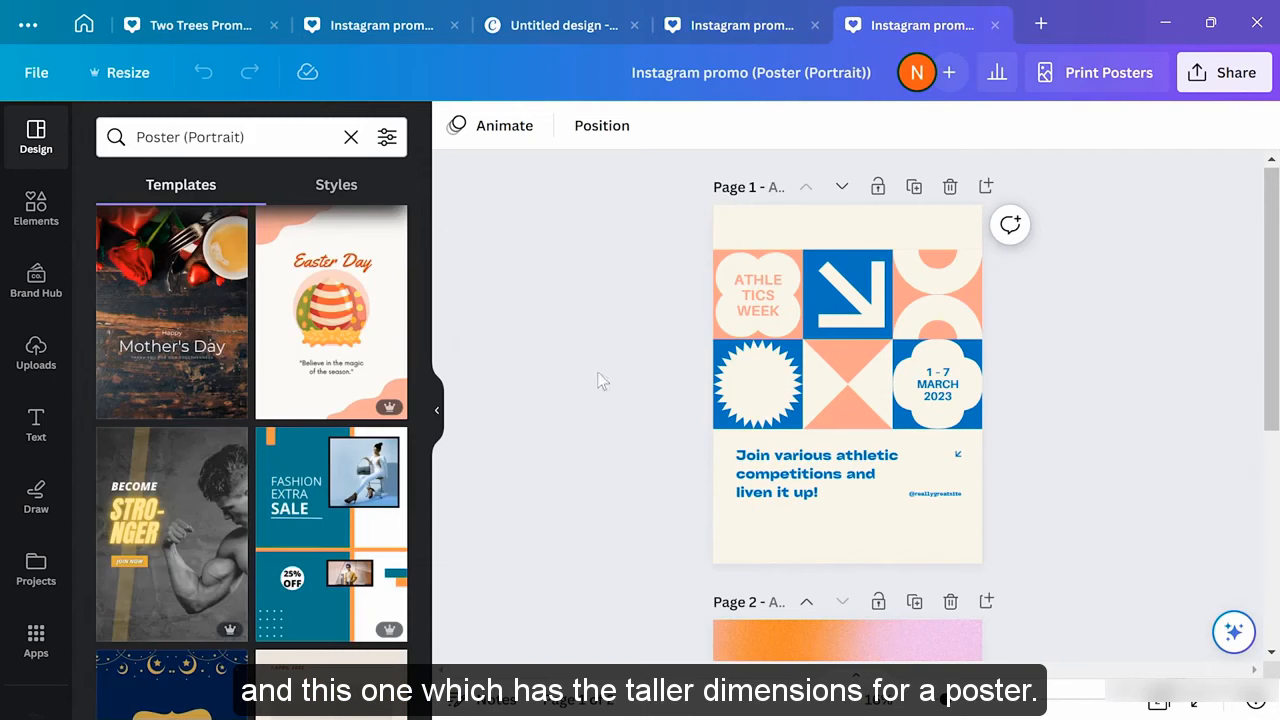
pyautogui.scroll(-5, 608, 388)
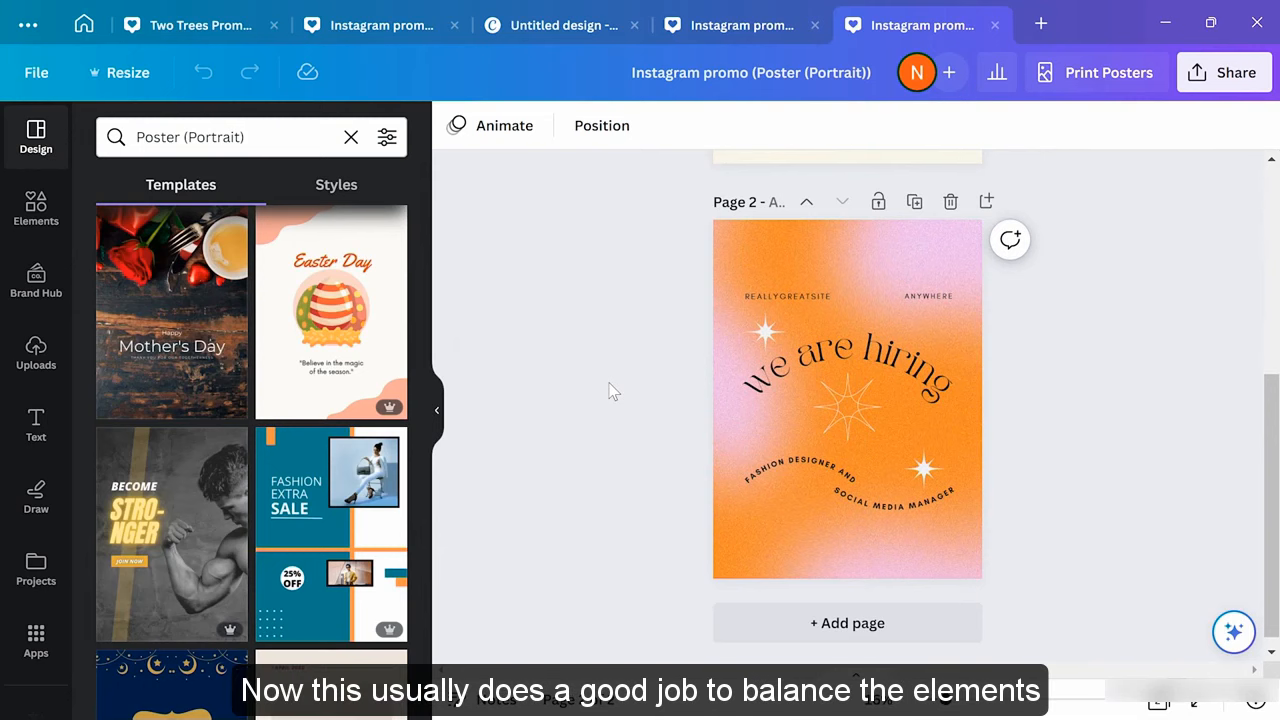
pyautogui.scroll(4, 612, 385)
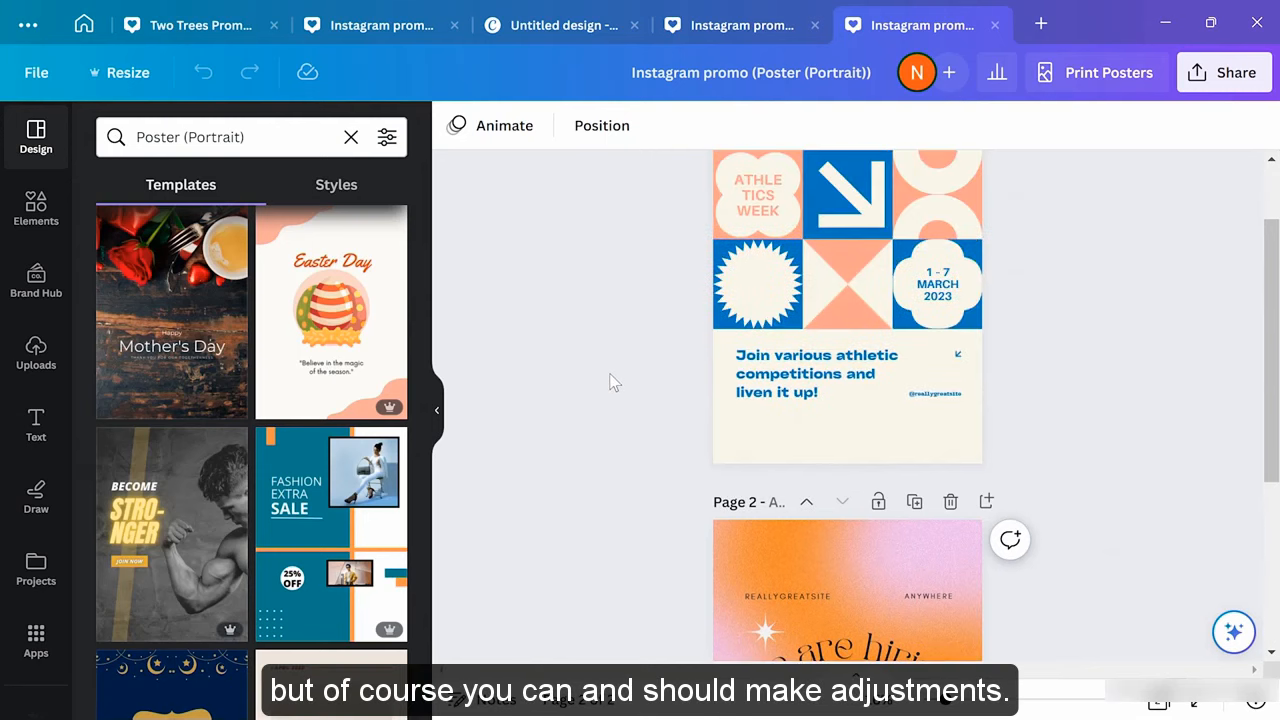
pyautogui.scroll(1, 612, 383)
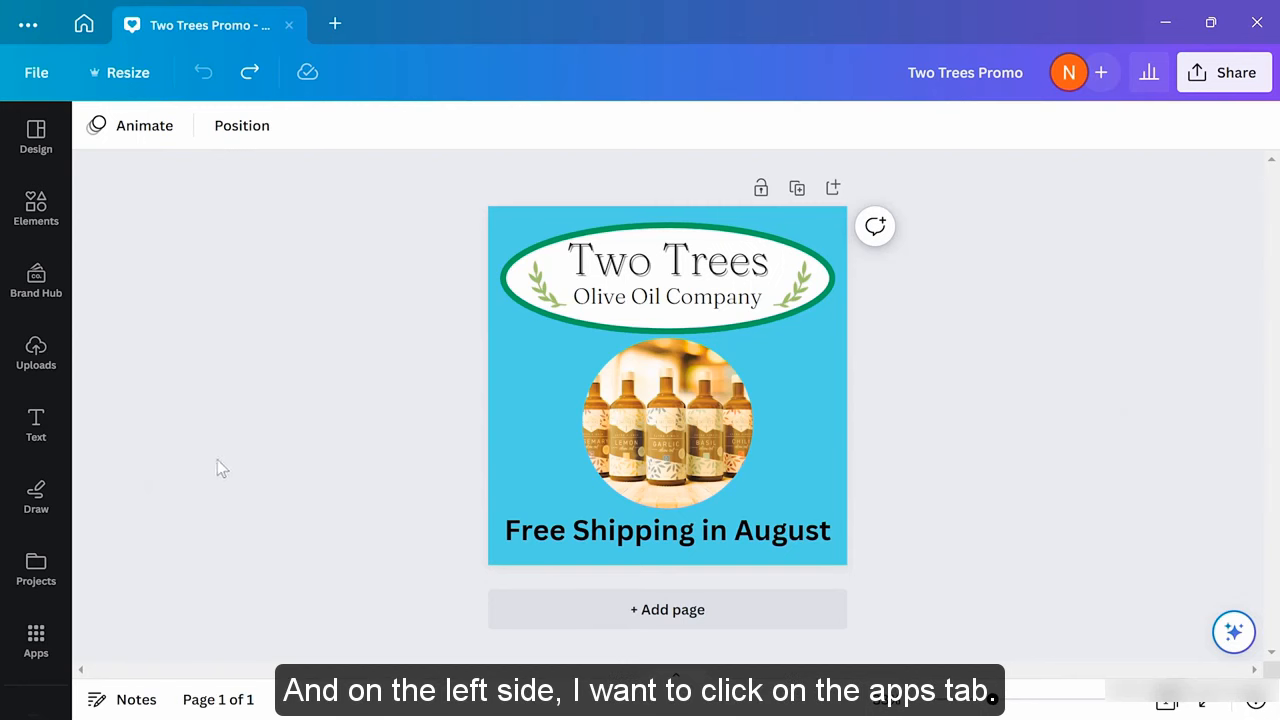
# Open the Text to Image app from the Apps panel beside Two Trees Promo
pyautogui.click(35, 638)
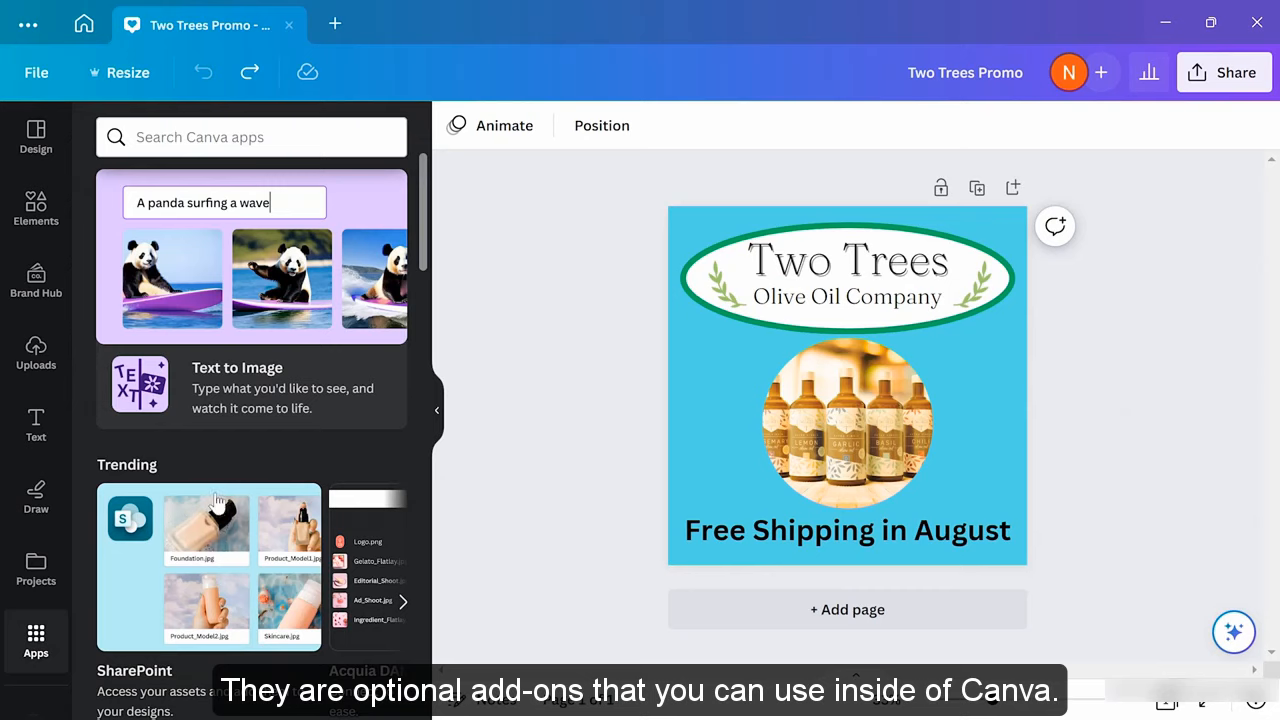
pyautogui.scroll(-6, 214, 500)
pyautogui.scroll(-2, 214, 500)
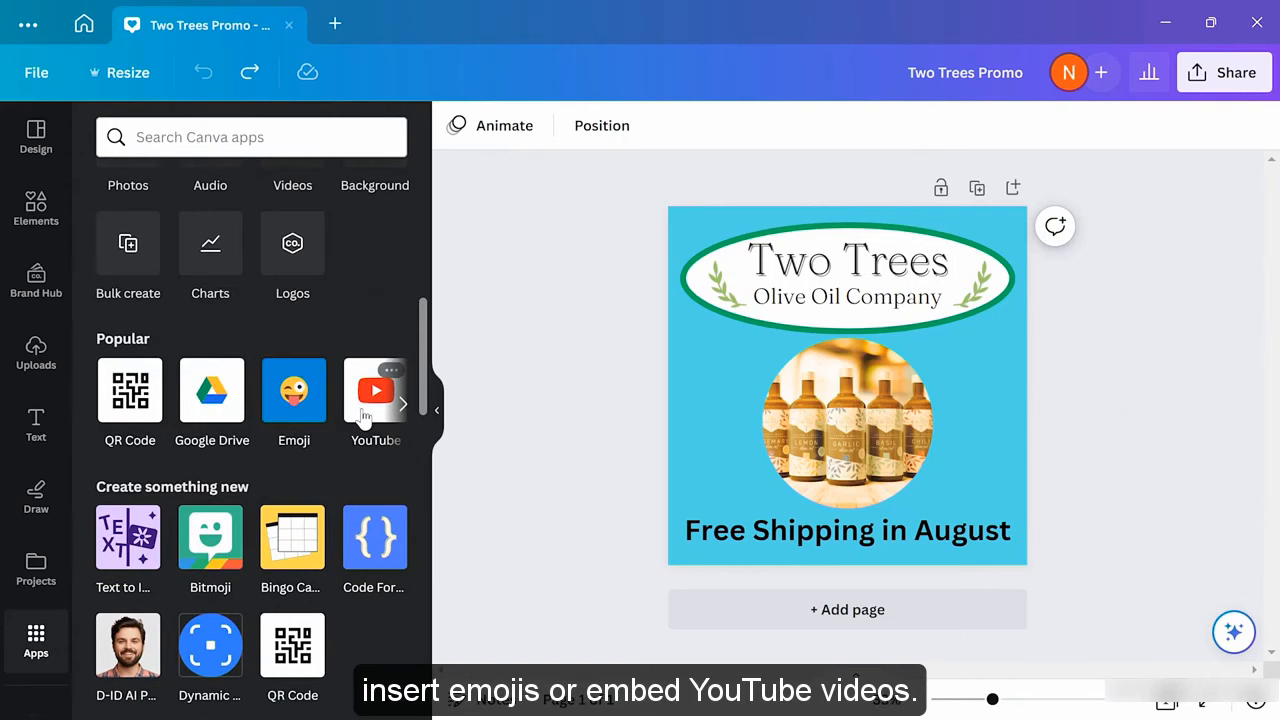
pyautogui.scroll(5, 360, 418)
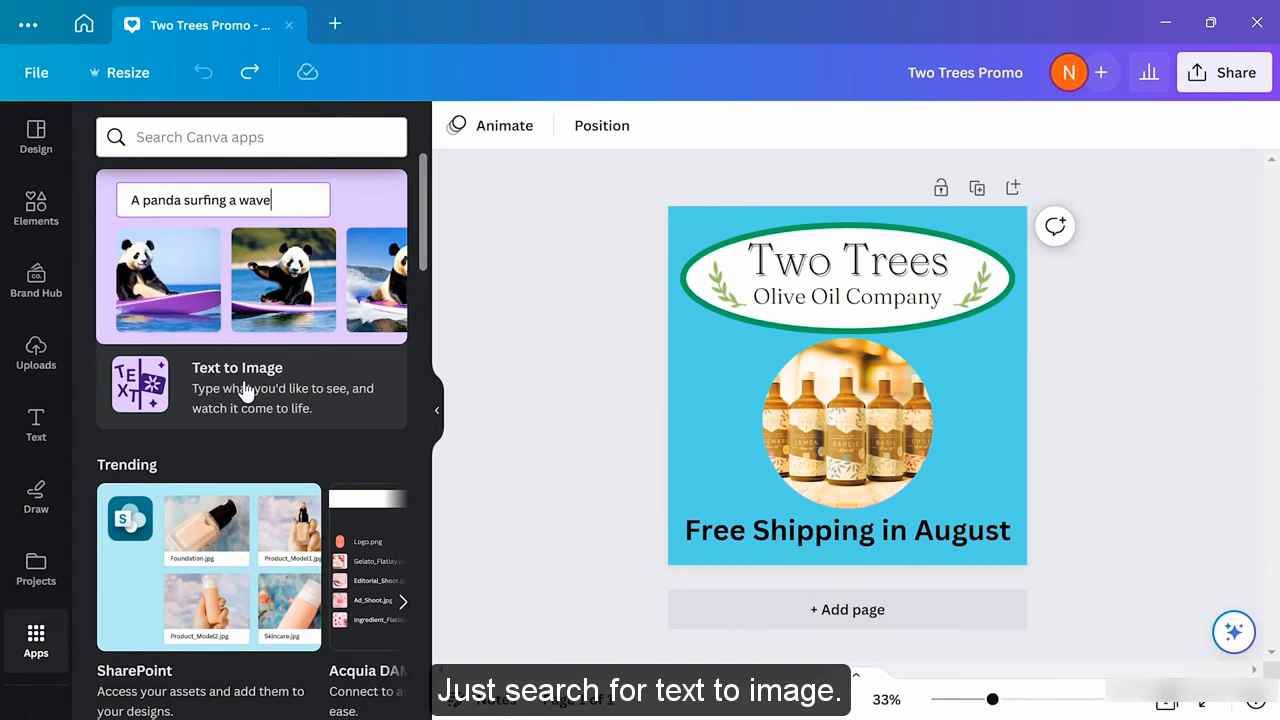
pyautogui.click(247, 300)
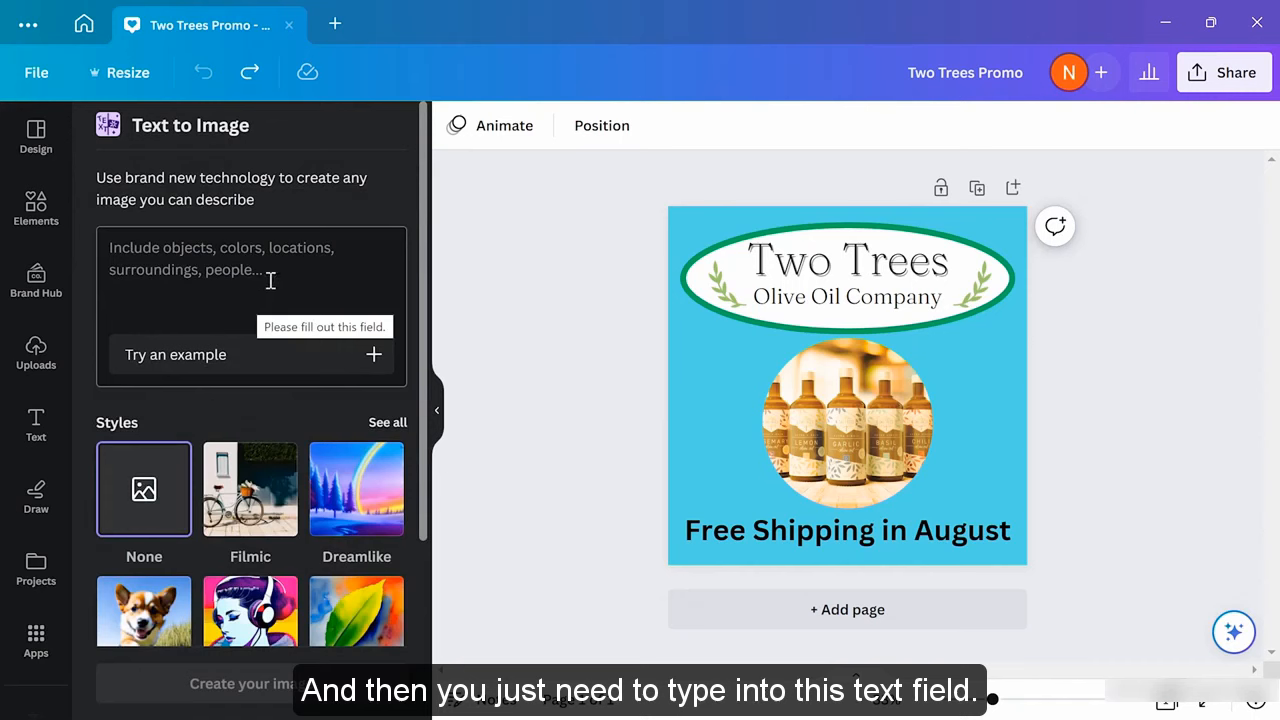
# Generate 'Sunset over olive fields' images and set one as the page background
pyautogui.click(270, 281)
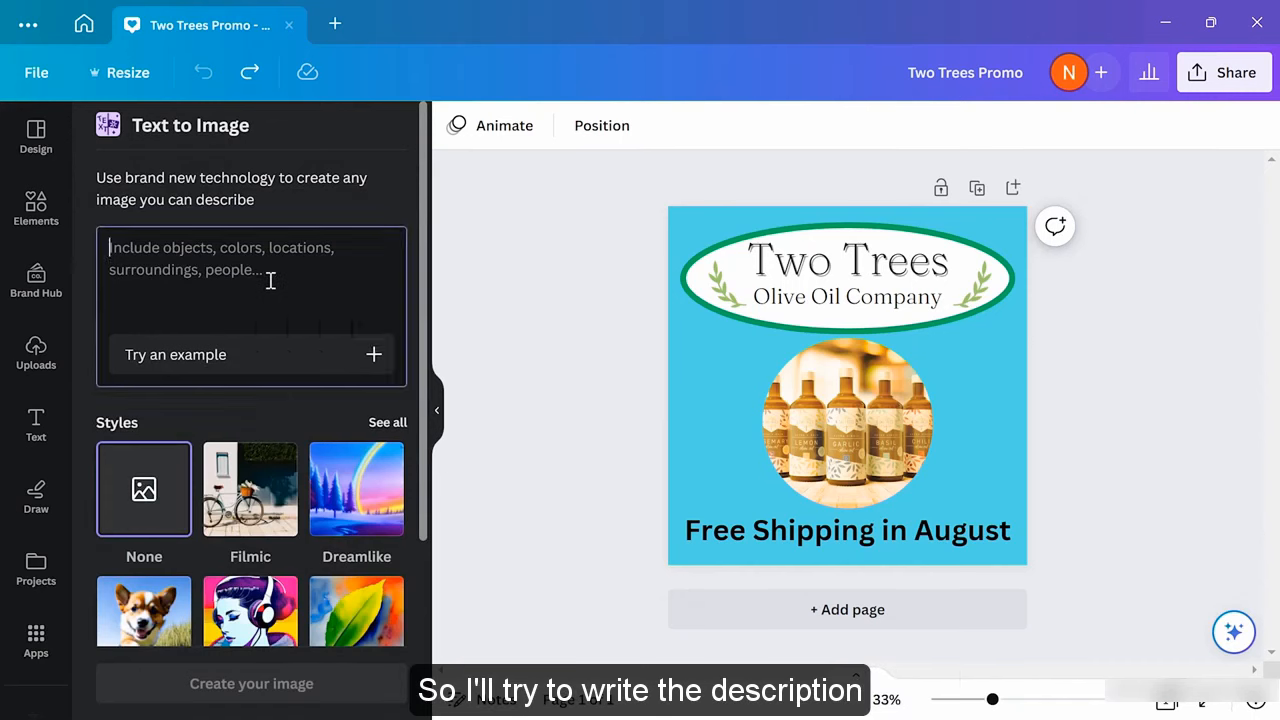
pyautogui.write('Sunset ove')
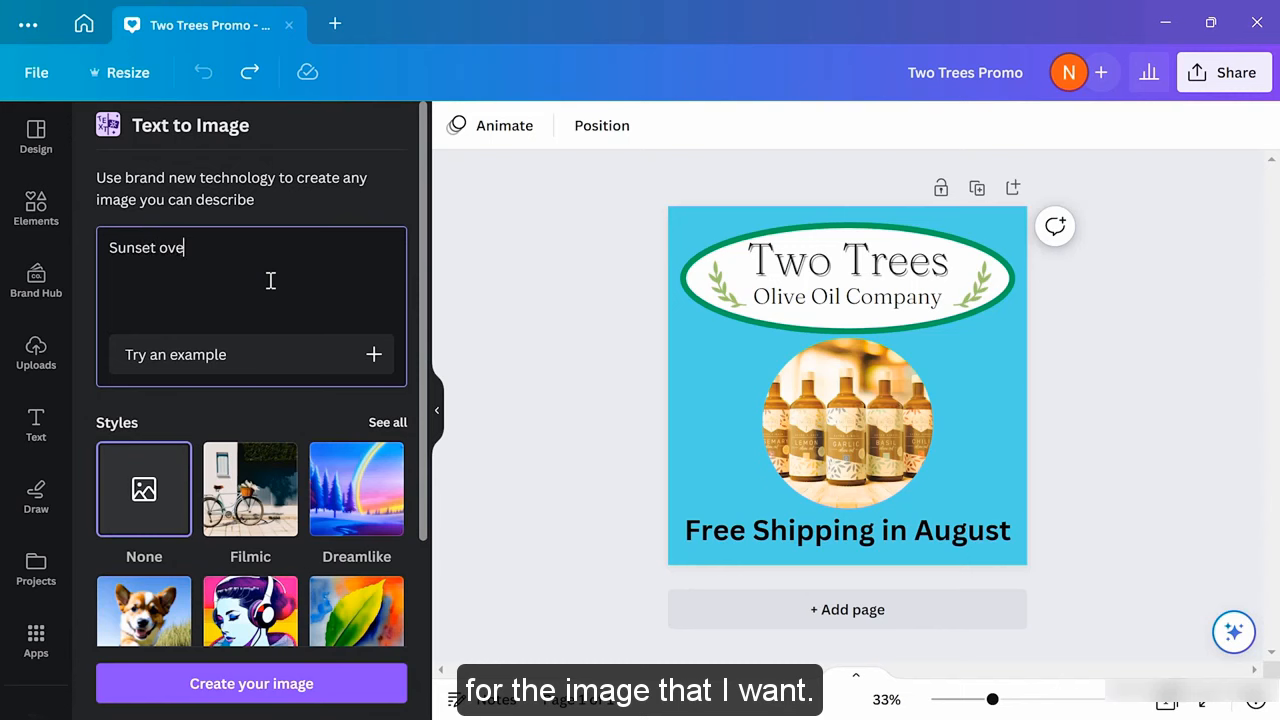
pyautogui.write('r olive fields')
pyautogui.press('Return')
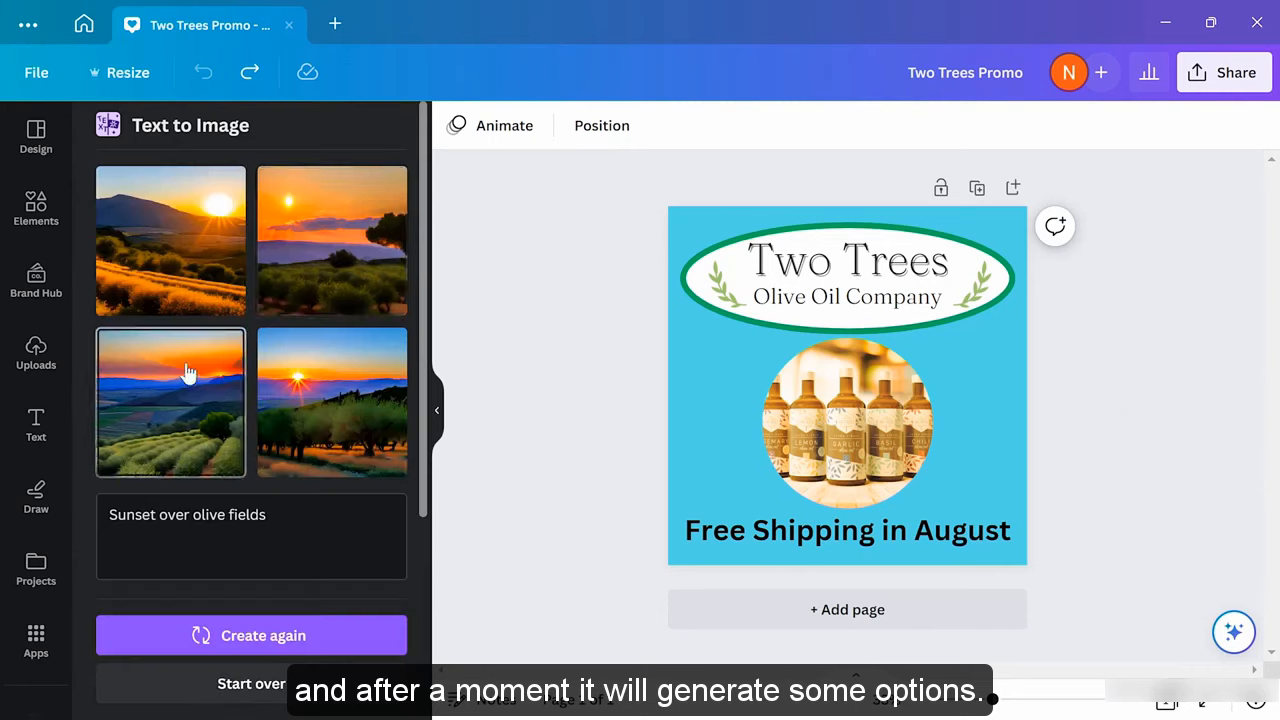
pyautogui.moveTo(190, 400); pyautogui.dragTo(689, 343)
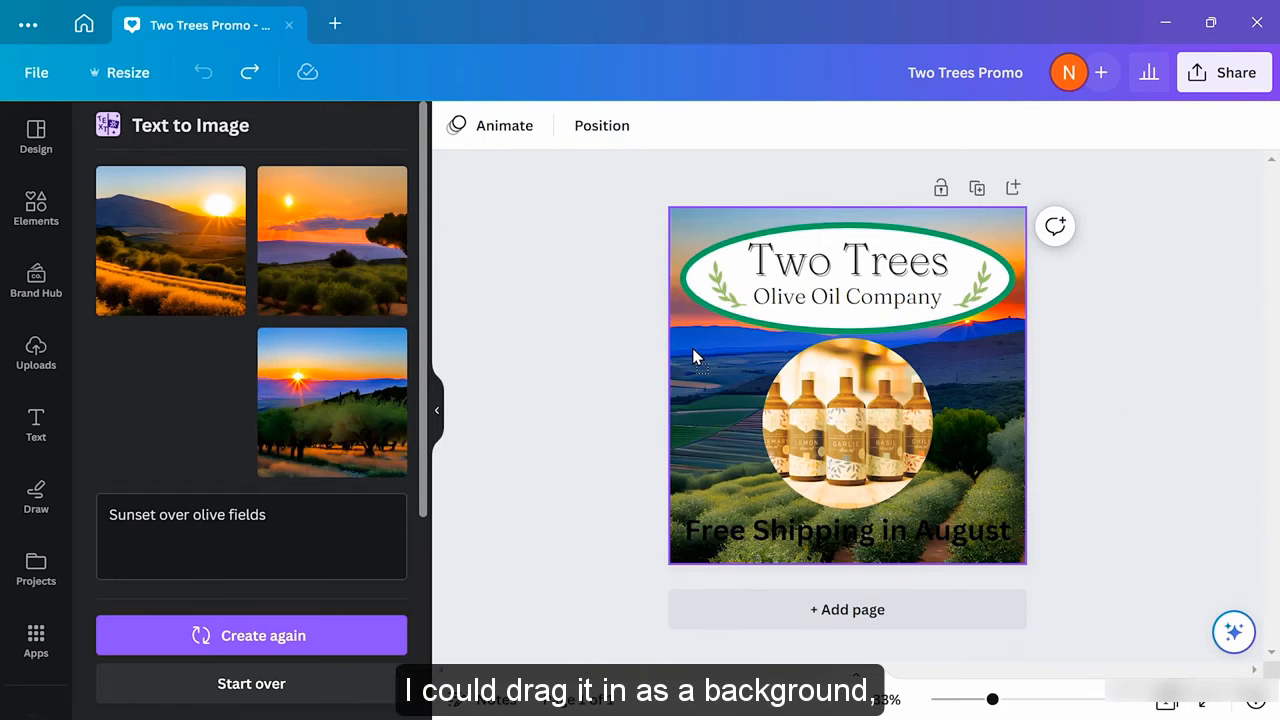
pyautogui.moveTo(692, 348); pyautogui.dragTo(692, 348)
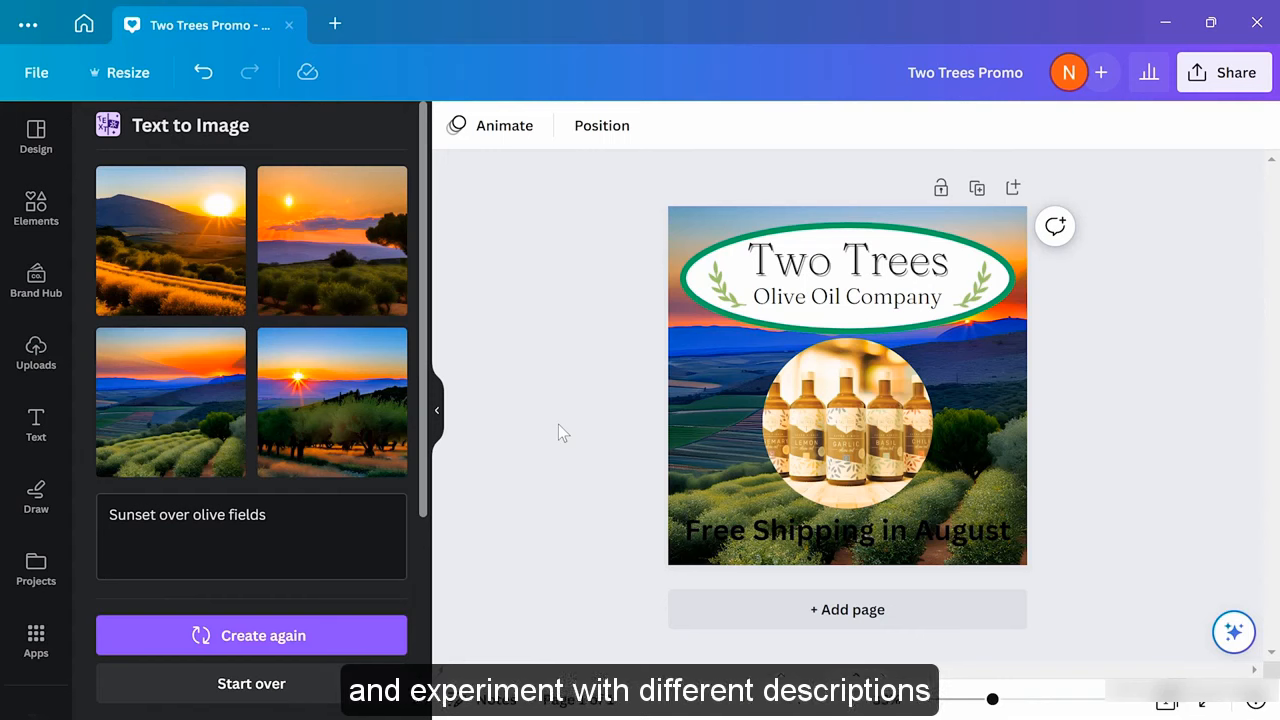
pyautogui.moveTo(286, 518); pyautogui.dragTo(105, 514)
# Generate 'A cartoon olive' images and place a small orange-square olive left of the bottles
pyautogui.press('BackSpace')
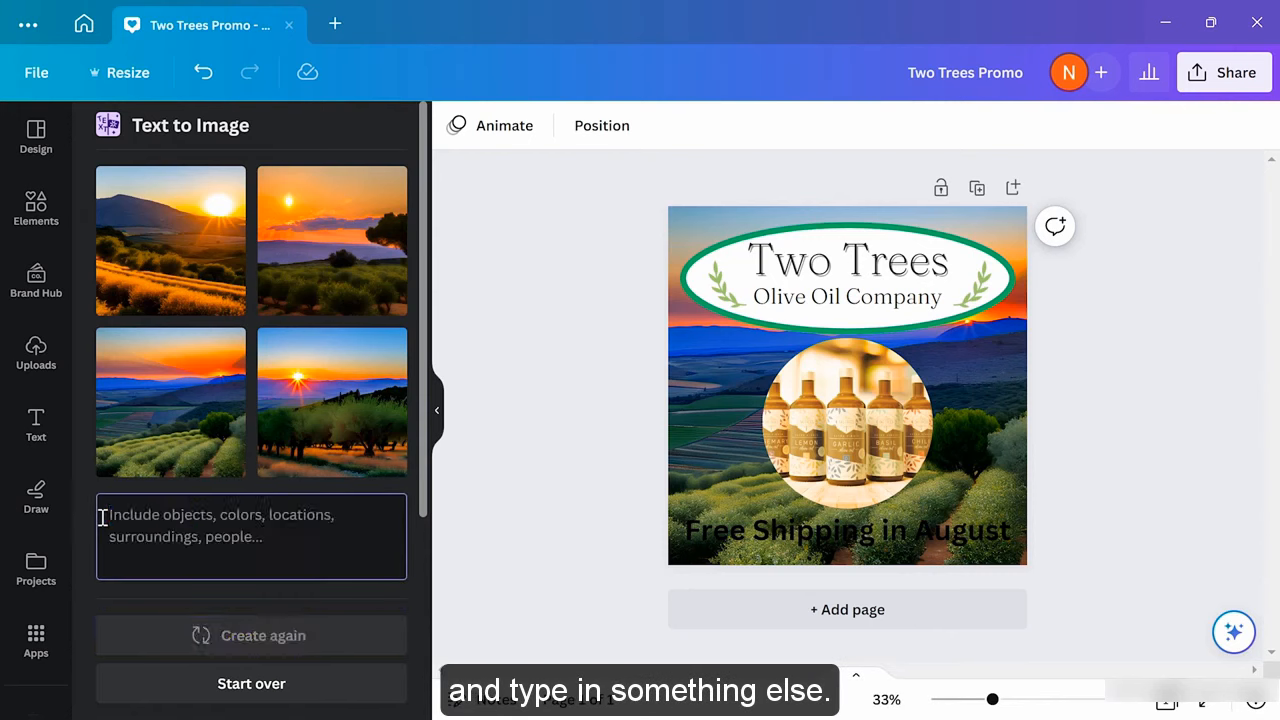
pyautogui.write('A ca')
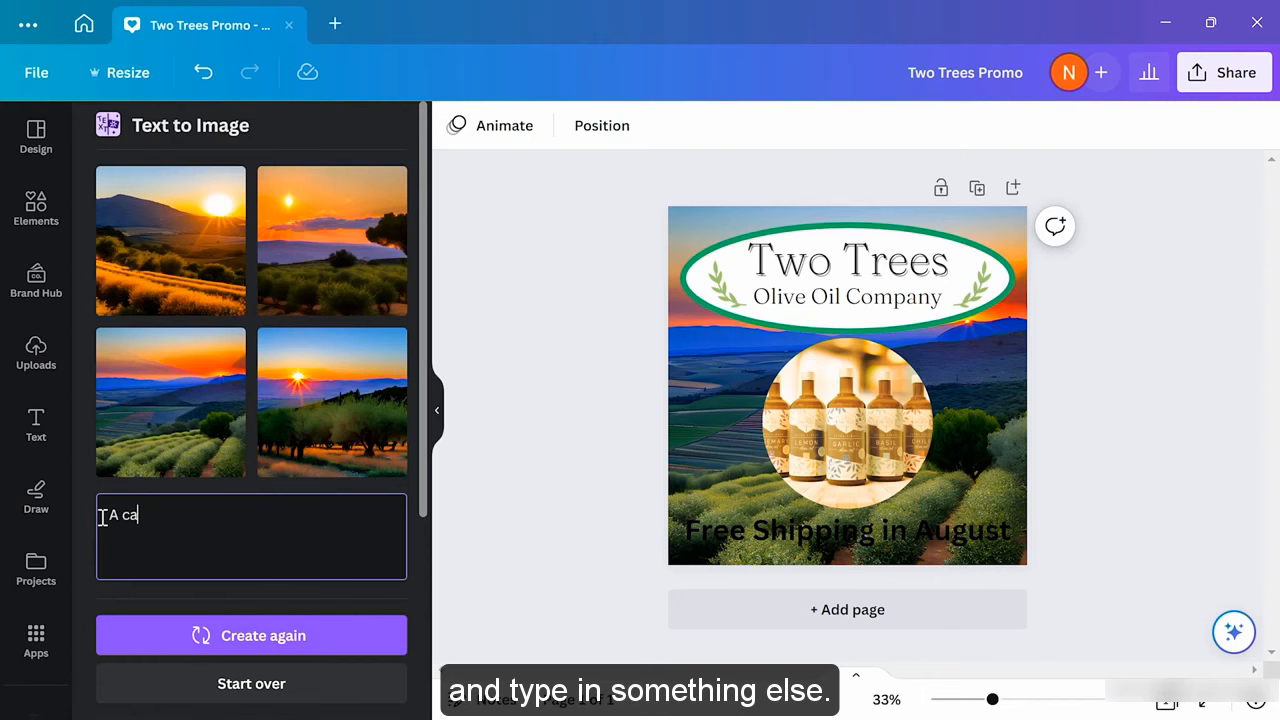
pyautogui.write('rtoon olive')
pyautogui.click(258, 633)
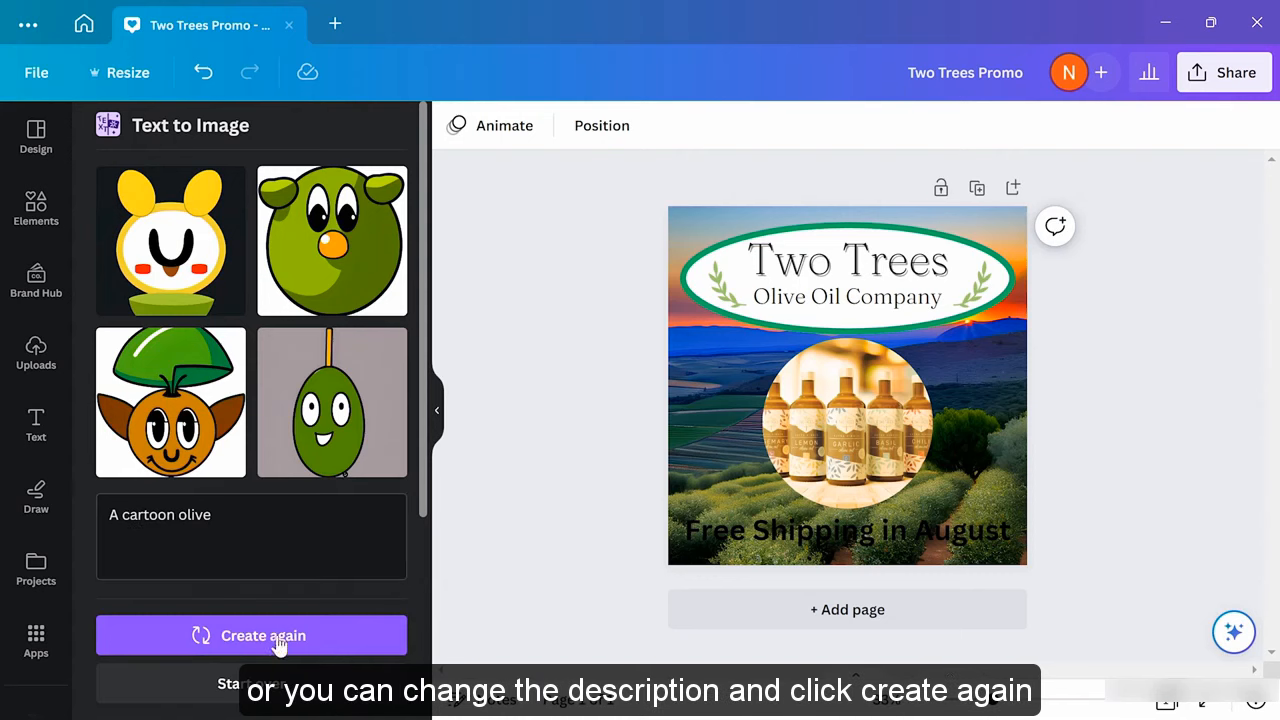
pyautogui.click(289, 640)
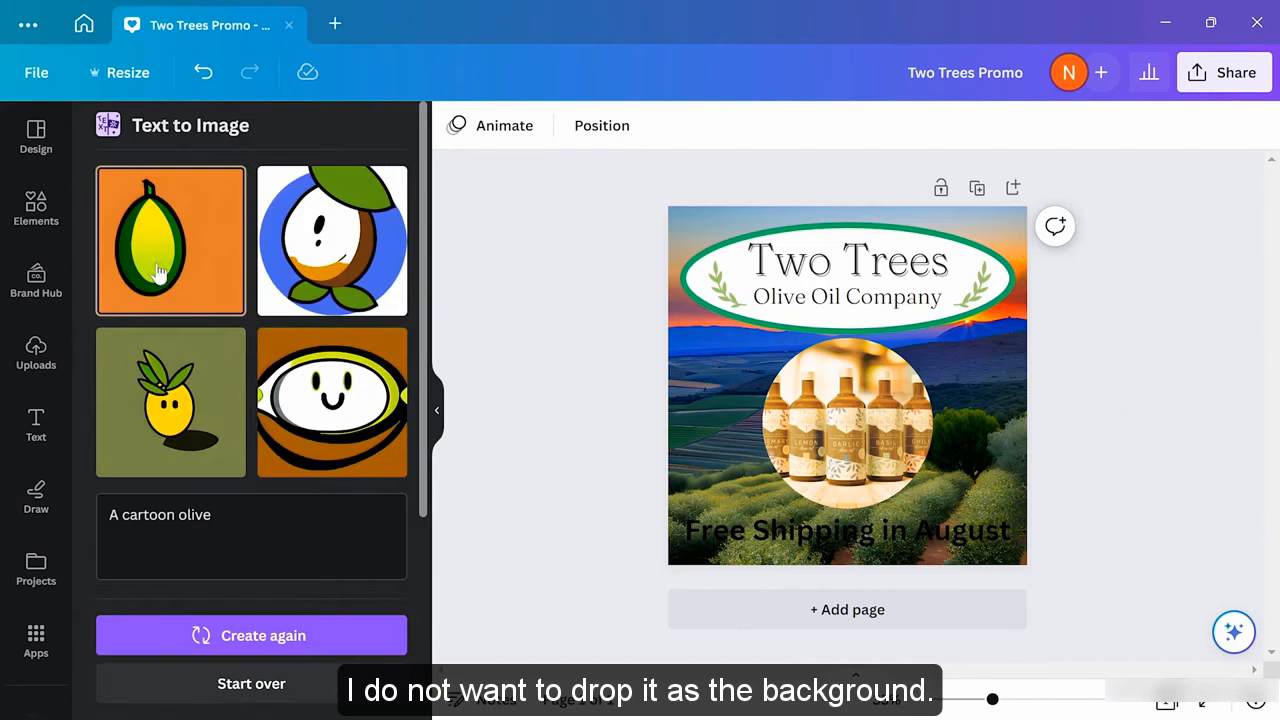
pyautogui.moveTo(159, 236); pyautogui.dragTo(735, 396)
pyautogui.moveTo(676, 330); pyautogui.dragTo(693, 470)
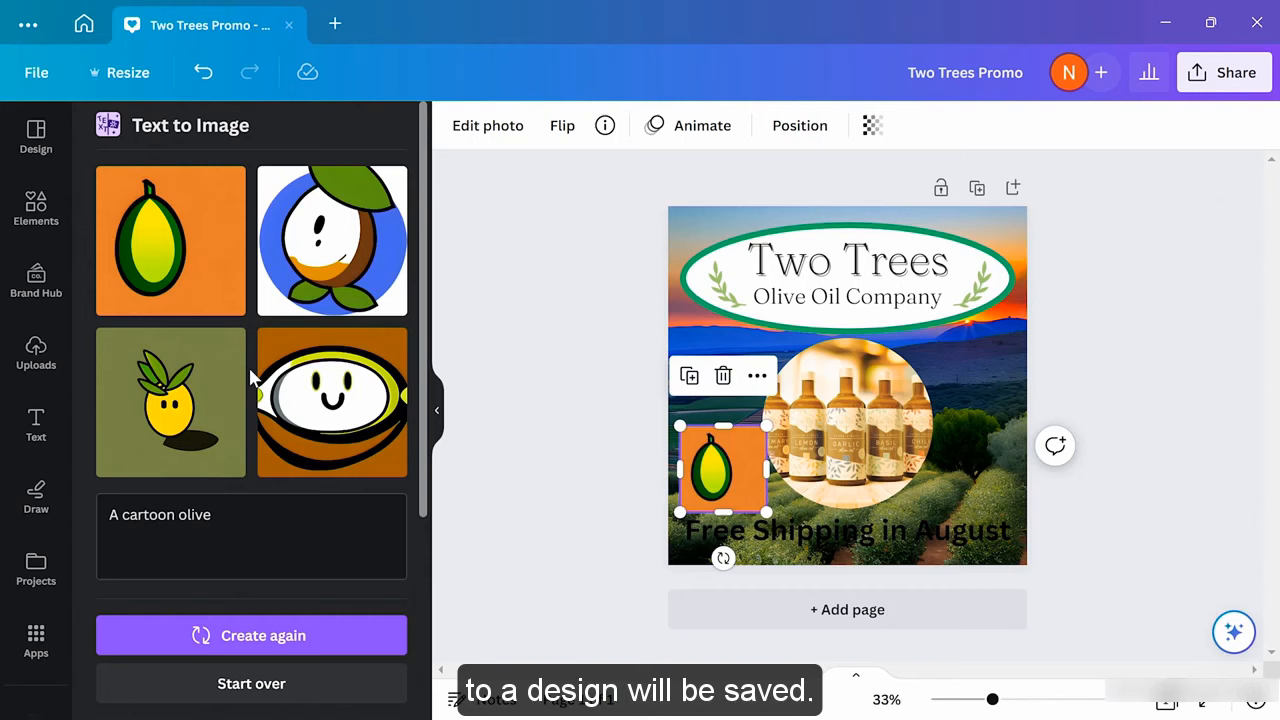
# Switch the side panel to Uploads and select the cartoon olive on the page
pyautogui.click(42, 350)
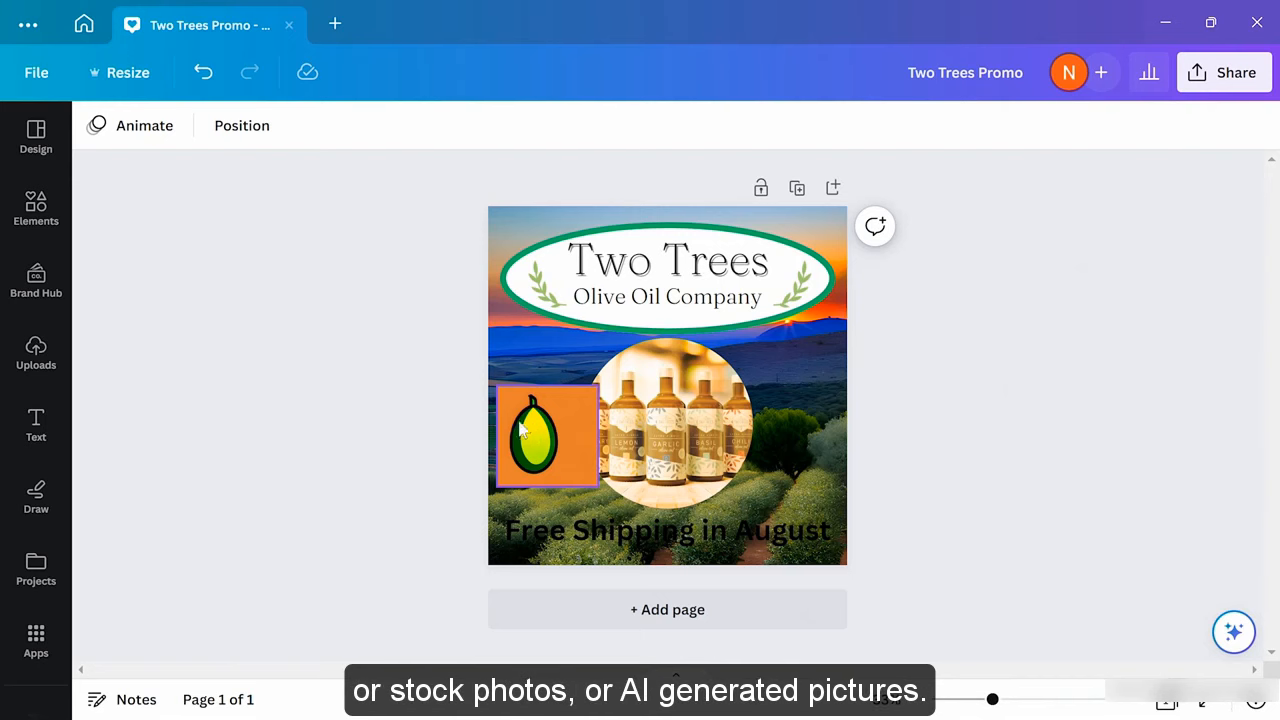
pyautogui.click(560, 438)
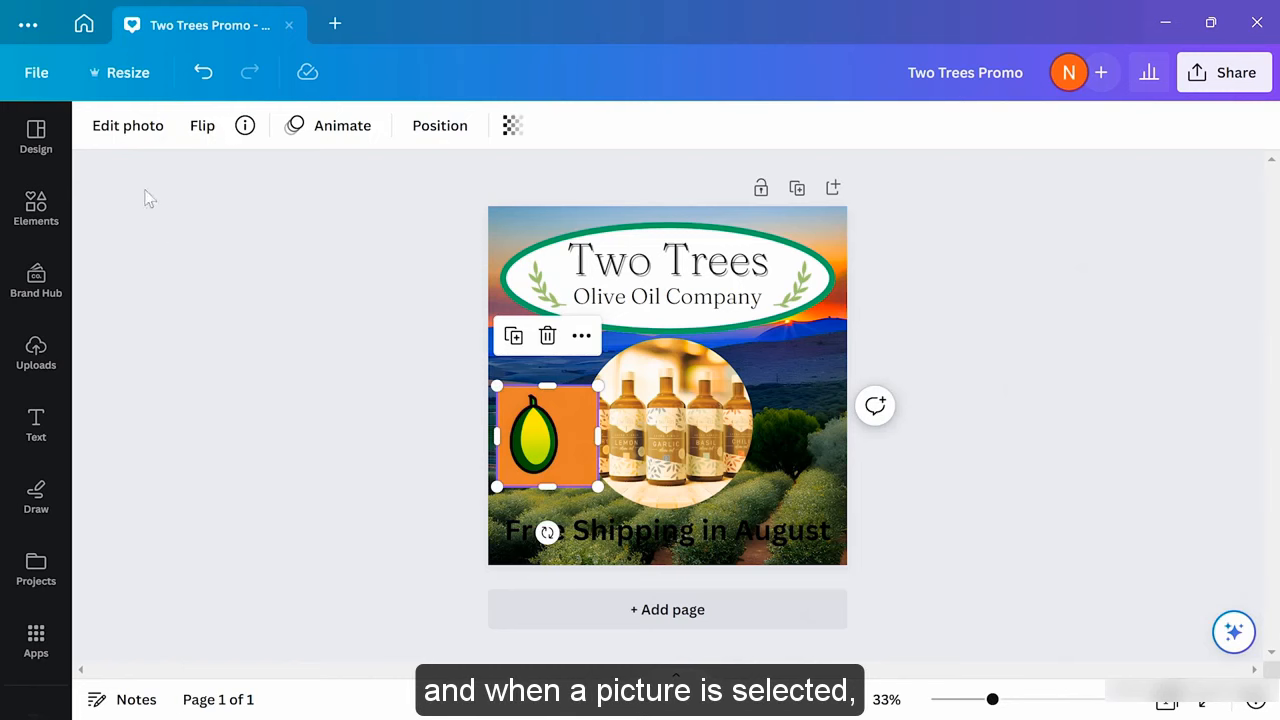
# Remove the cartoon olive's orange background with BG Remover
pyautogui.click(113, 130)
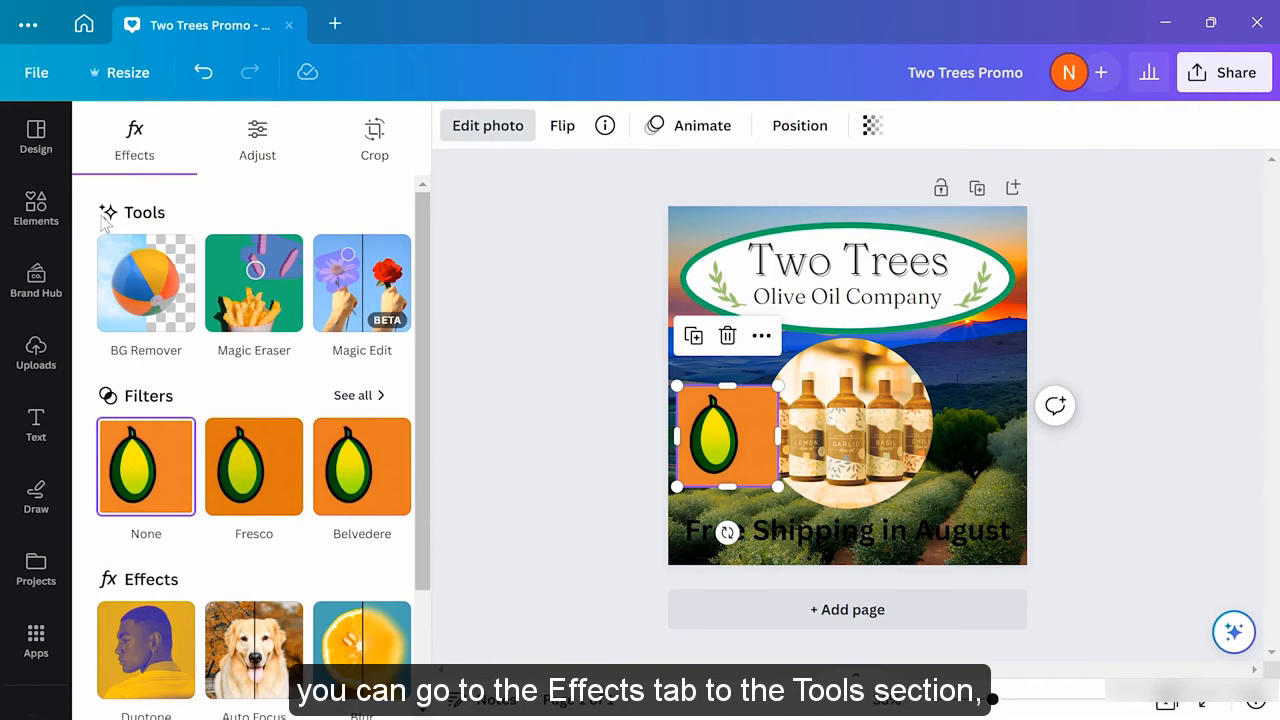
pyautogui.click(155, 290)
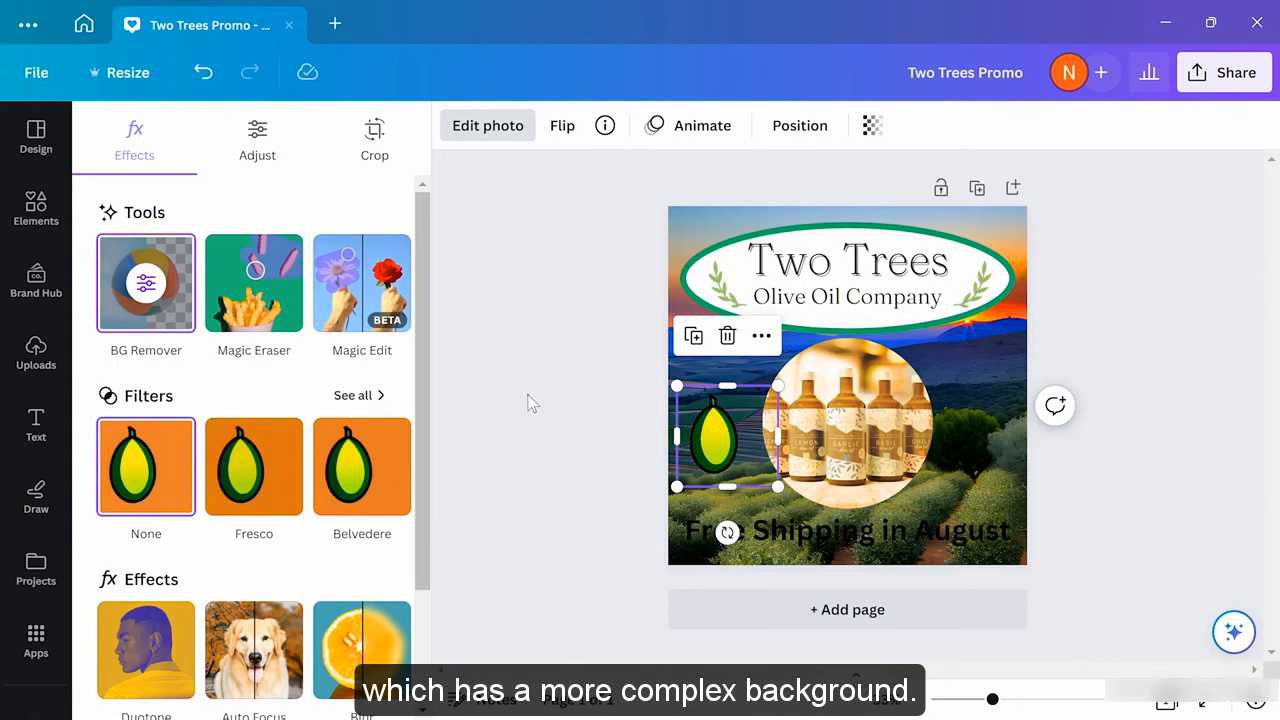
pyautogui.press('Escape')
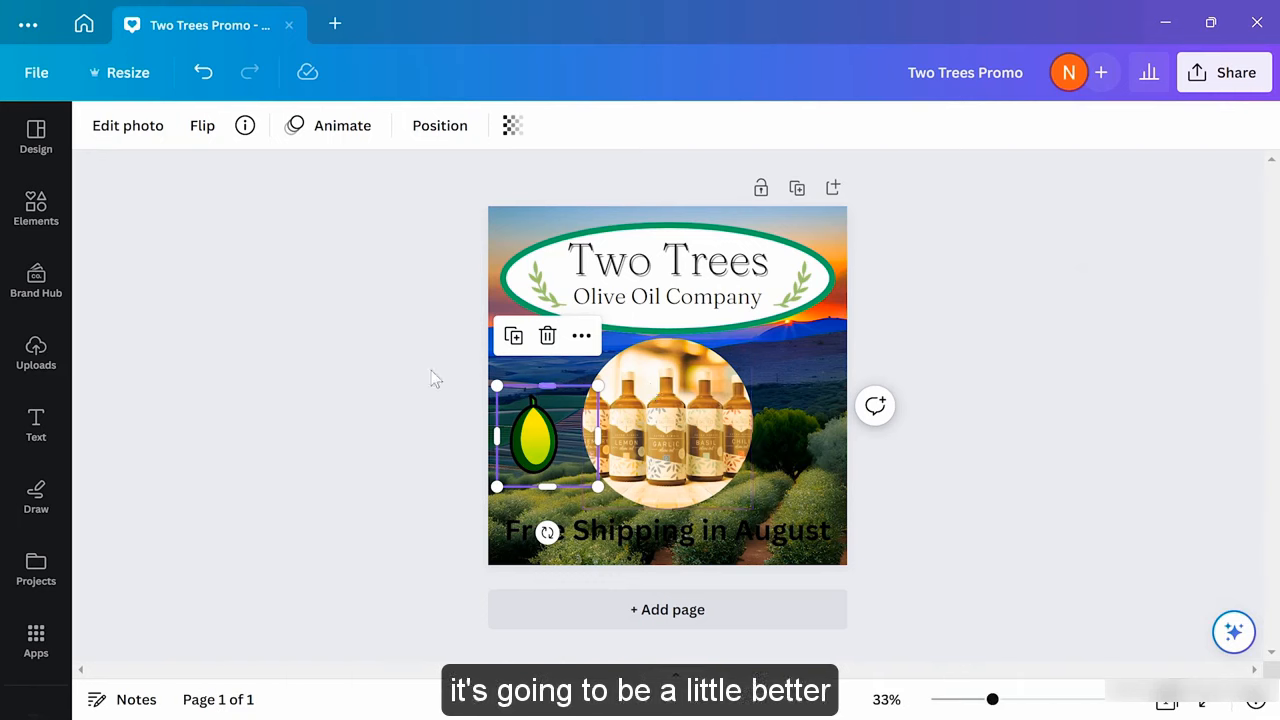
# Delete the bottles photo and then its empty circular frame from the page
pyautogui.click(415, 424)
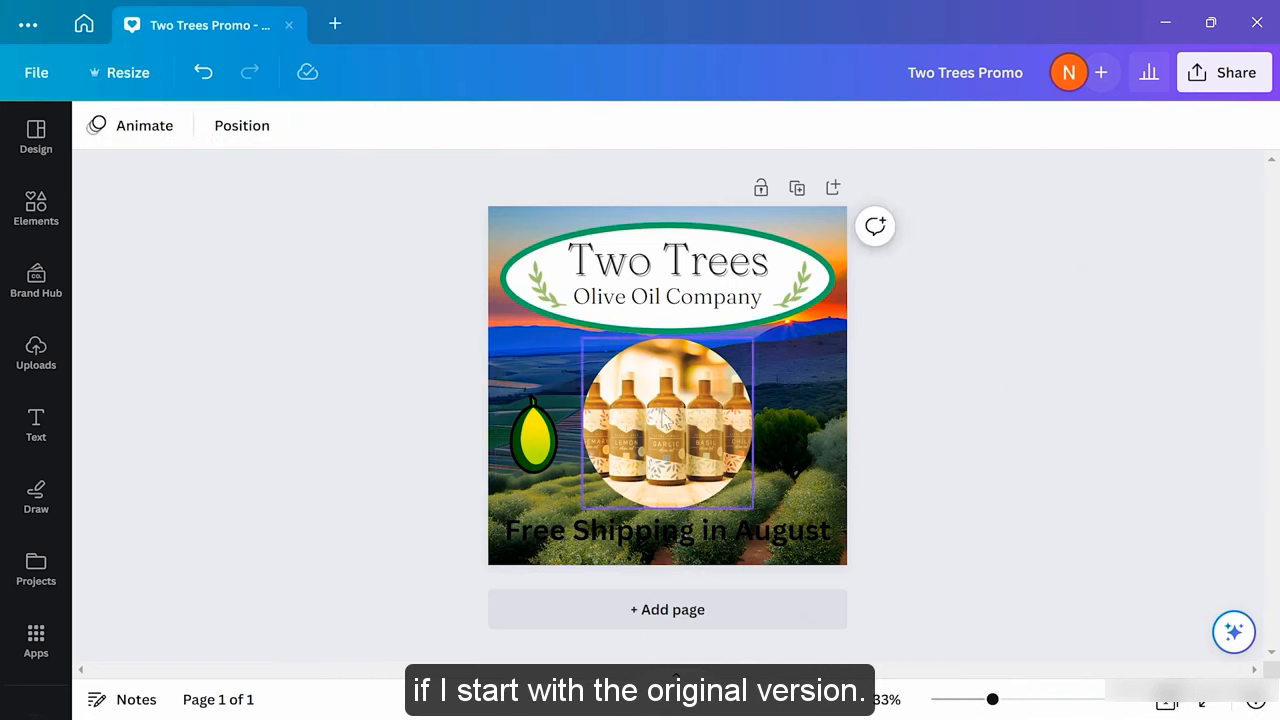
pyautogui.click(666, 420)
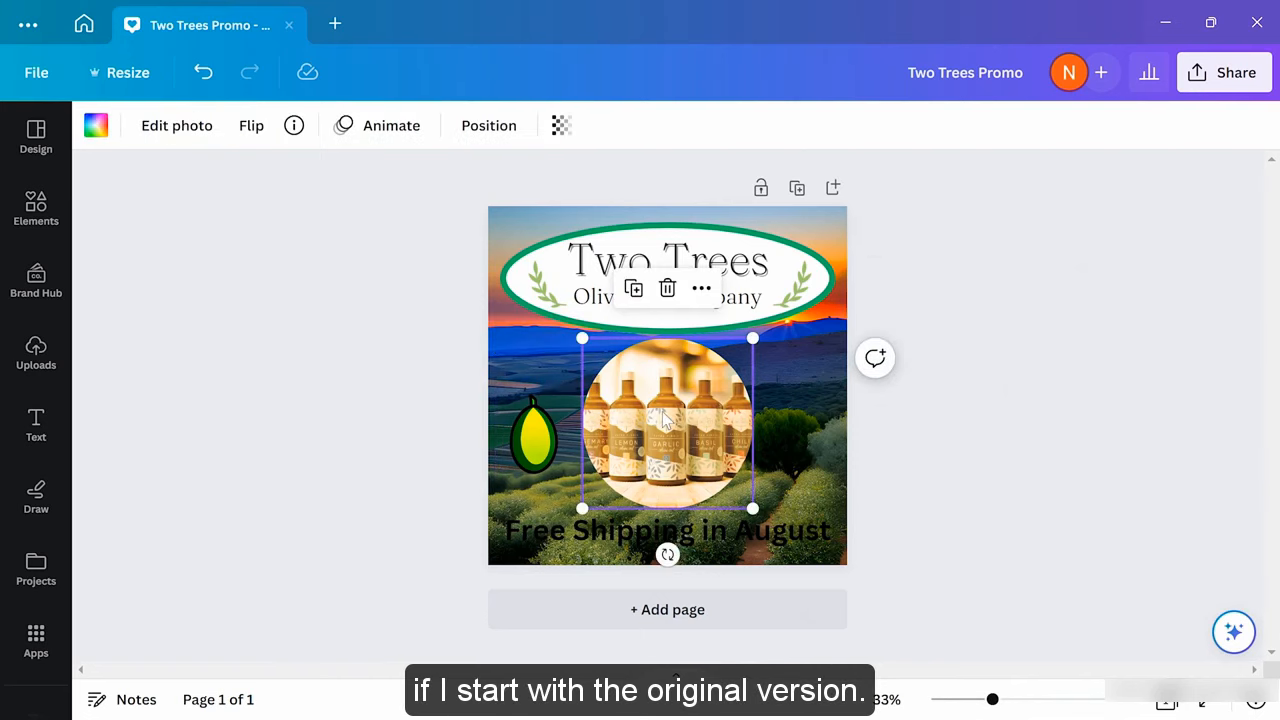
pyautogui.click(667, 289)
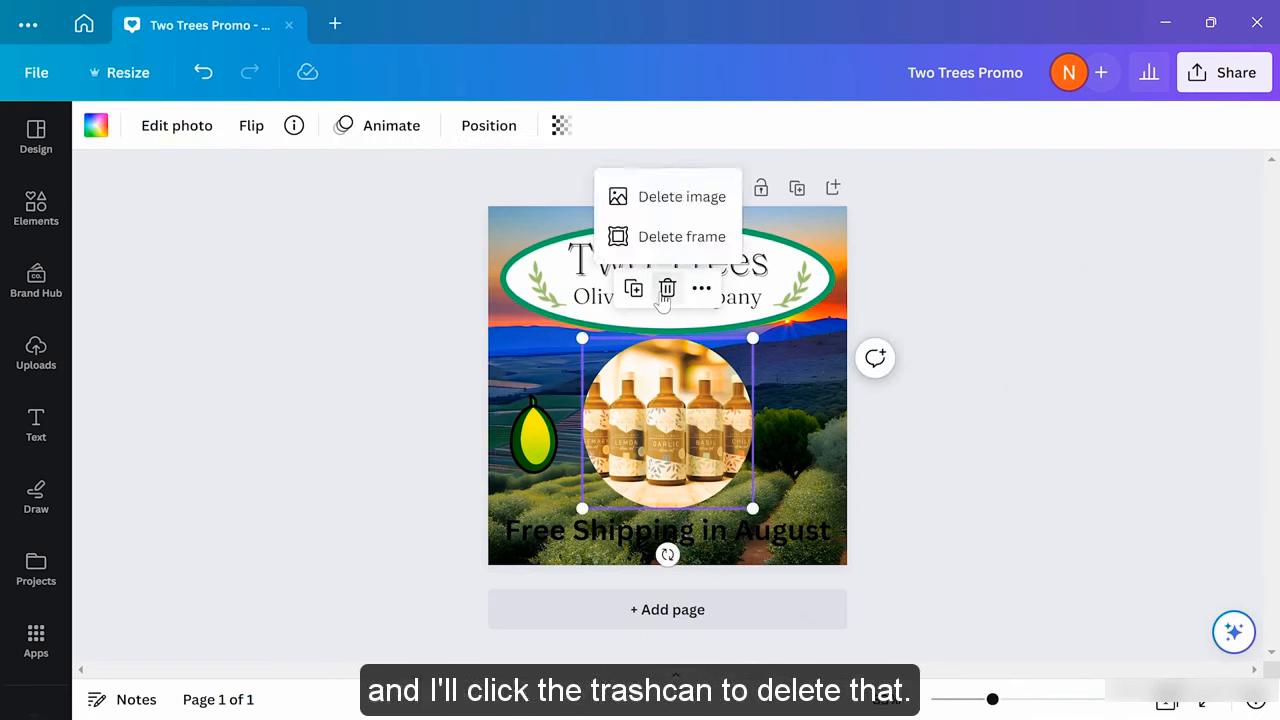
pyautogui.click(680, 196)
pyautogui.click(667, 289)
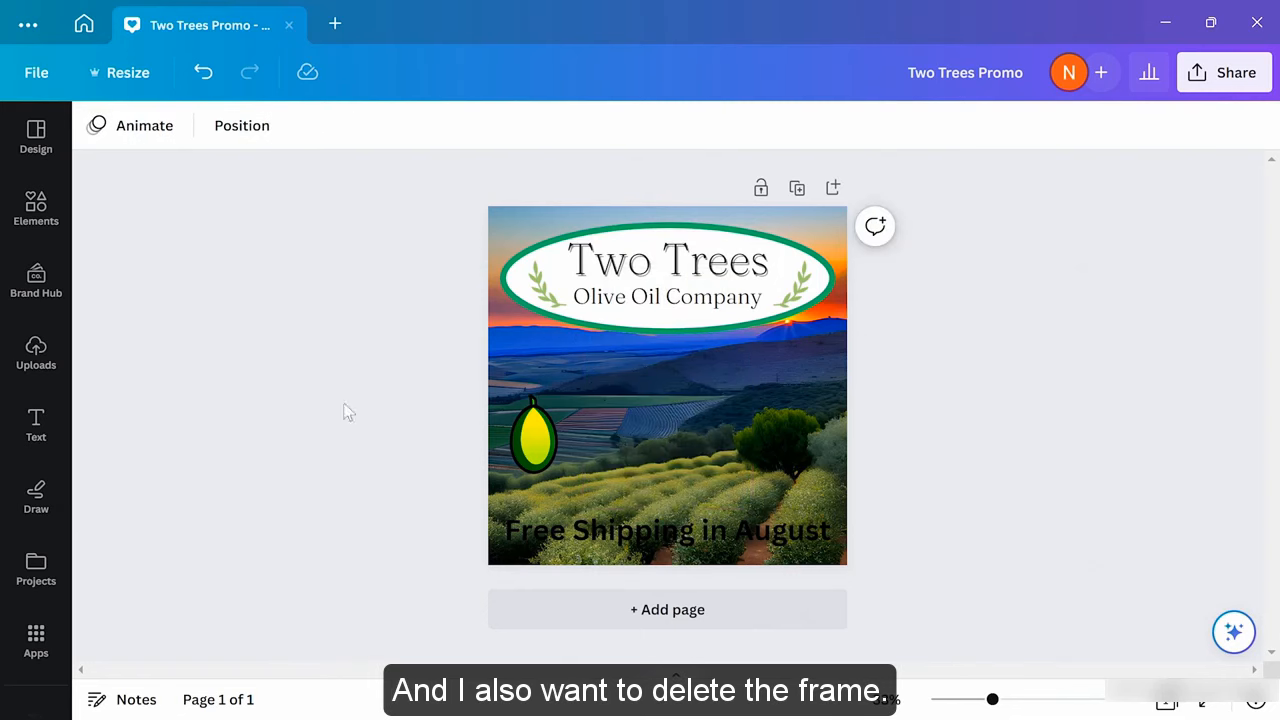
# Add the original bottles photo from Uploads and strip its background with BG Remover
pyautogui.click(47, 346)
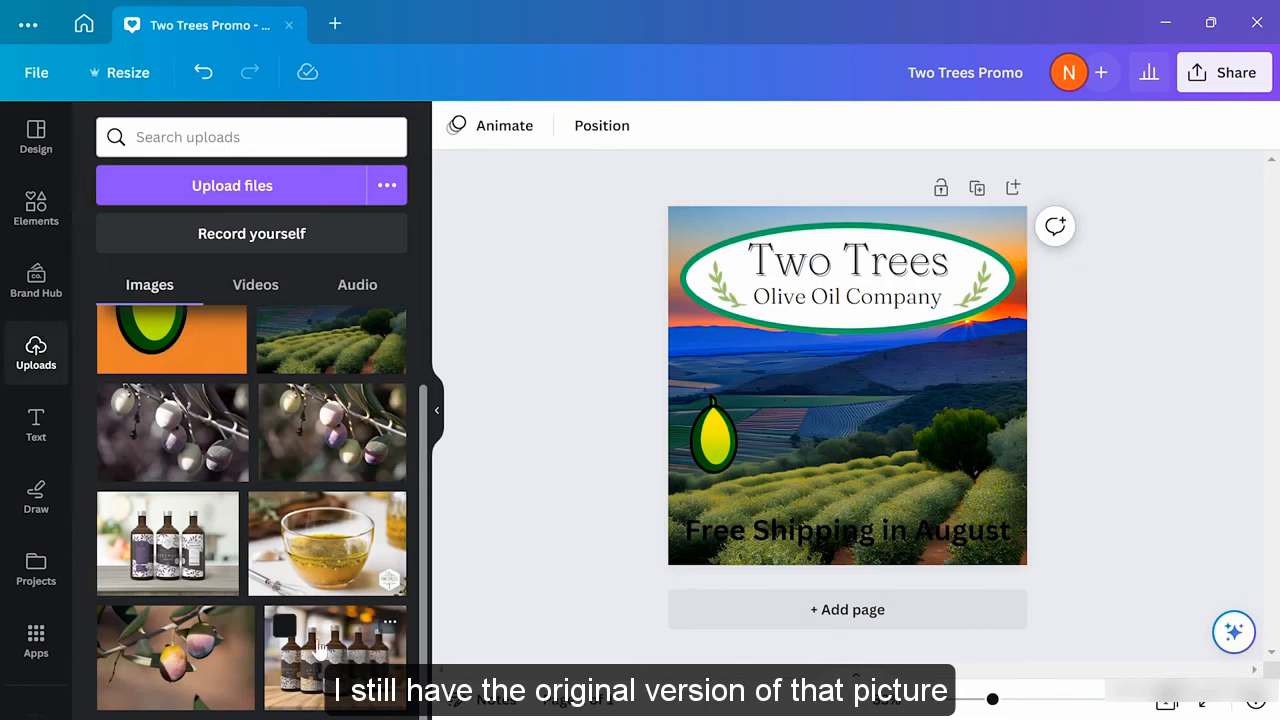
pyautogui.moveTo(355, 655); pyautogui.dragTo(800, 398)
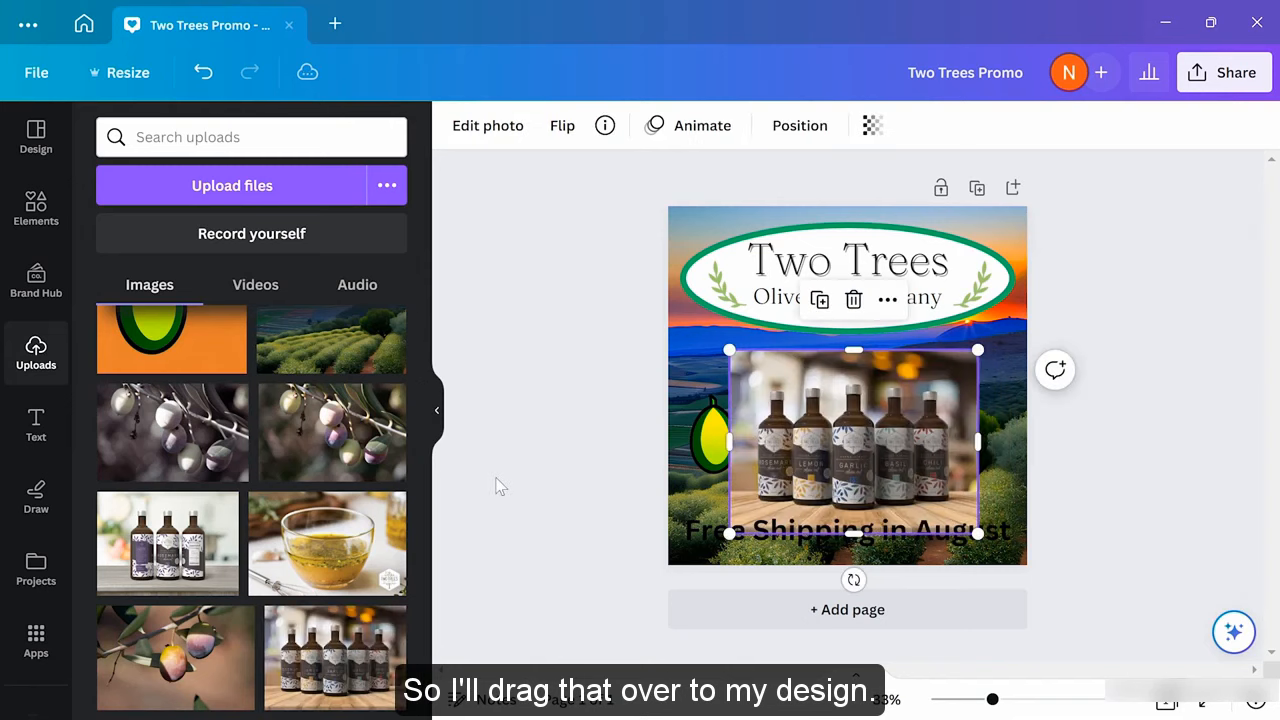
pyautogui.click(500, 485)
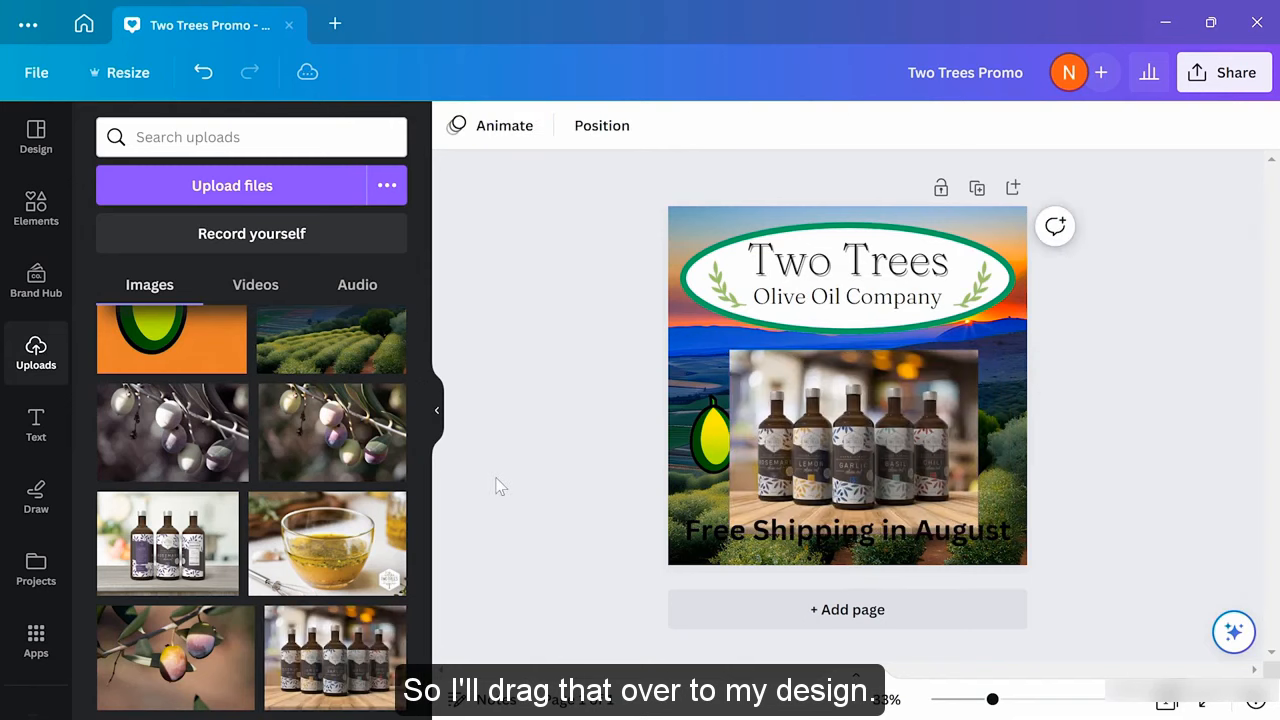
pyautogui.click(845, 425)
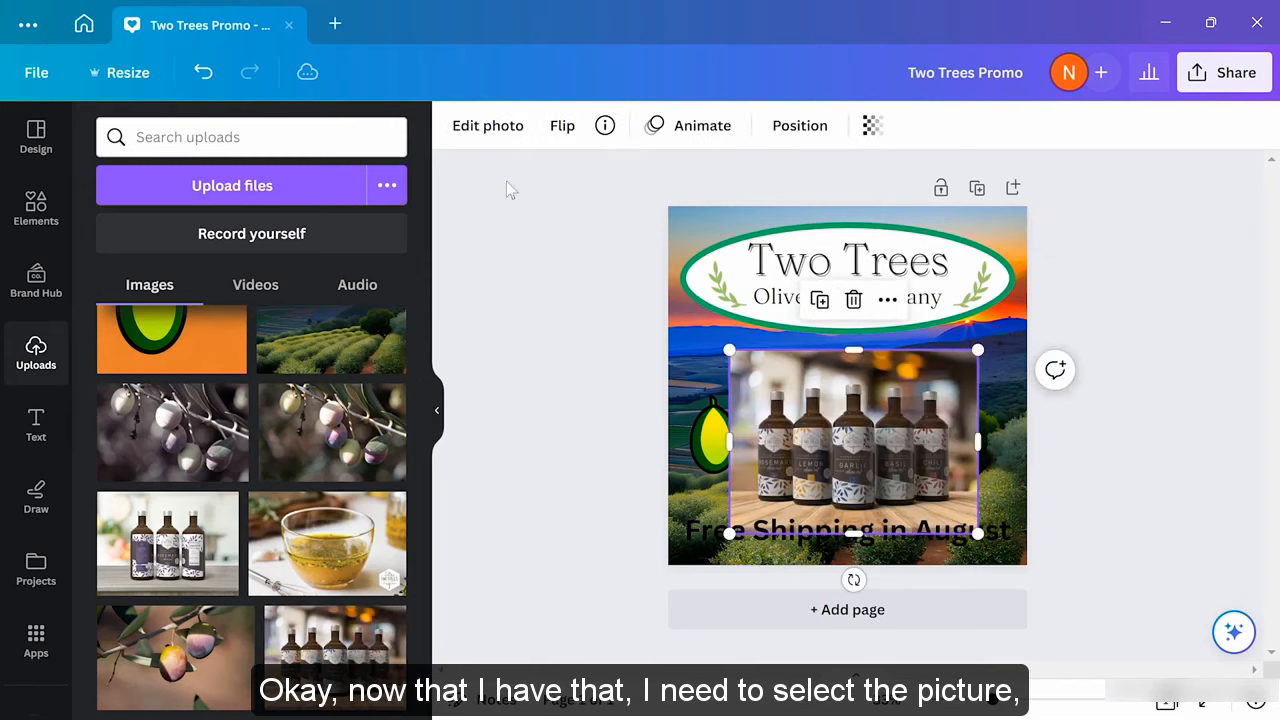
pyautogui.click(472, 140)
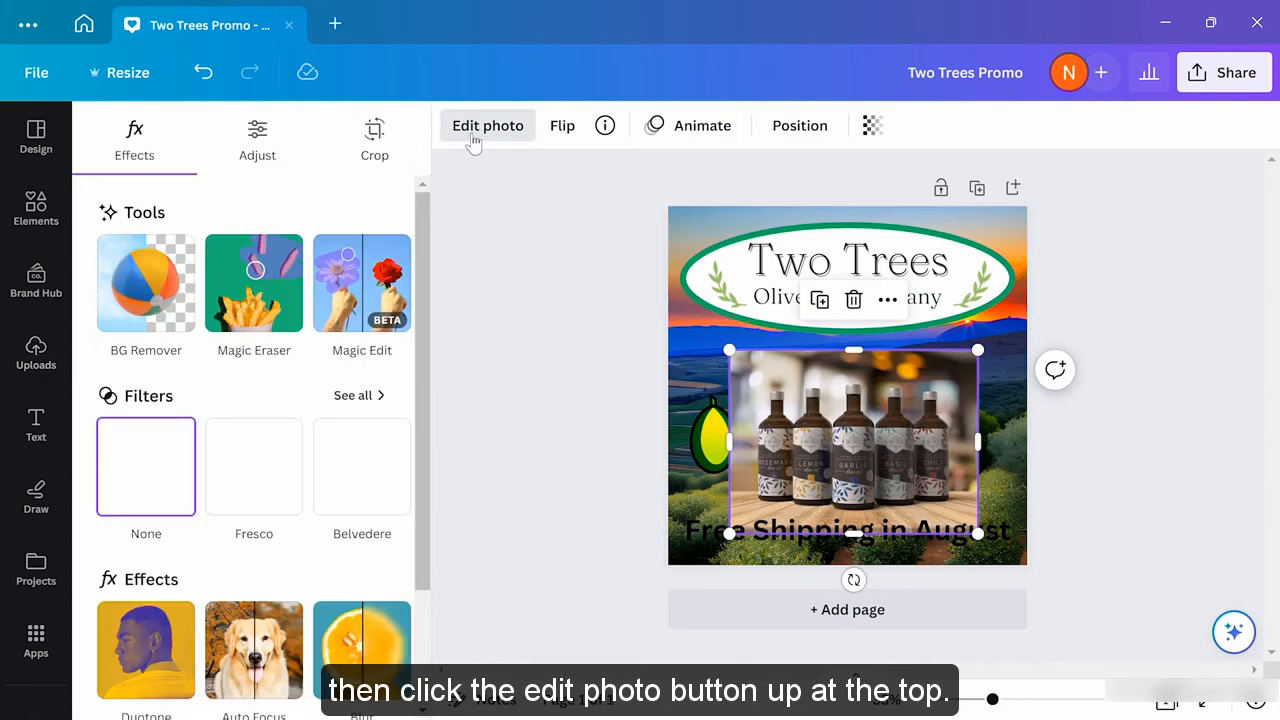
pyautogui.click(145, 290)
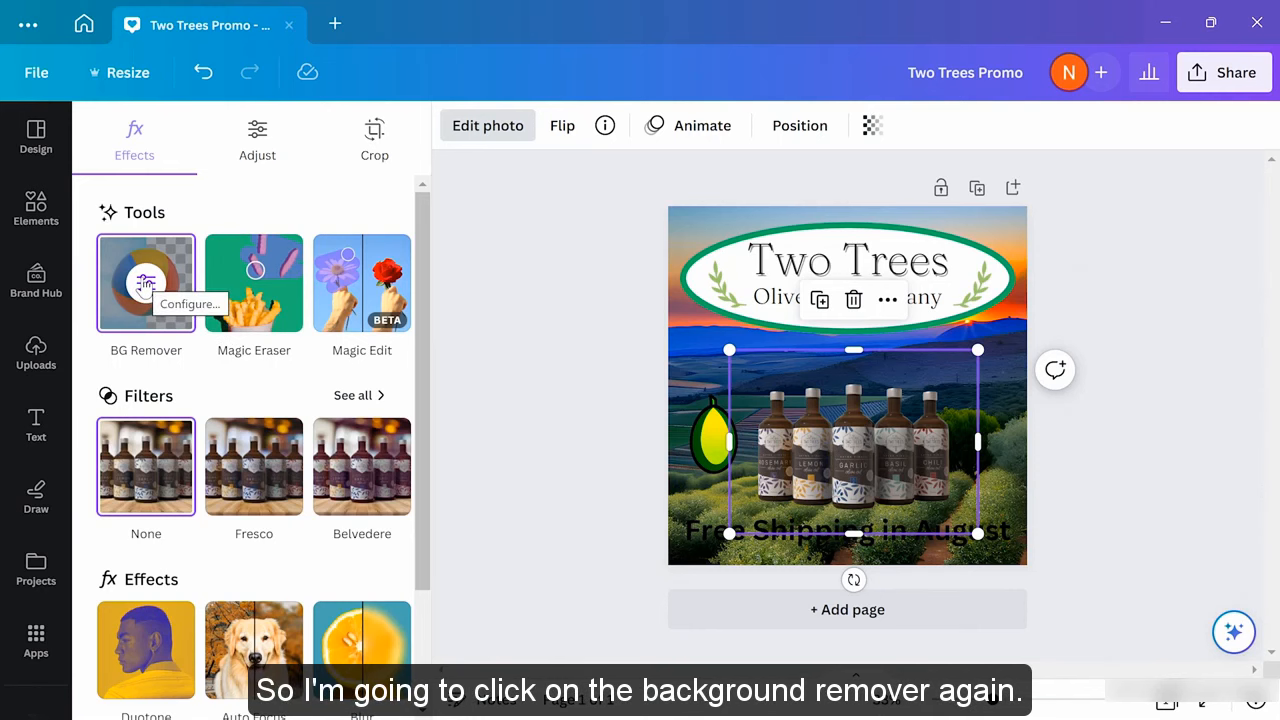
# Reopen the BG Remover brushes and erase the lower edge of the Rosemary and Lemon bottles at brush size 20
pyautogui.click(145, 284)
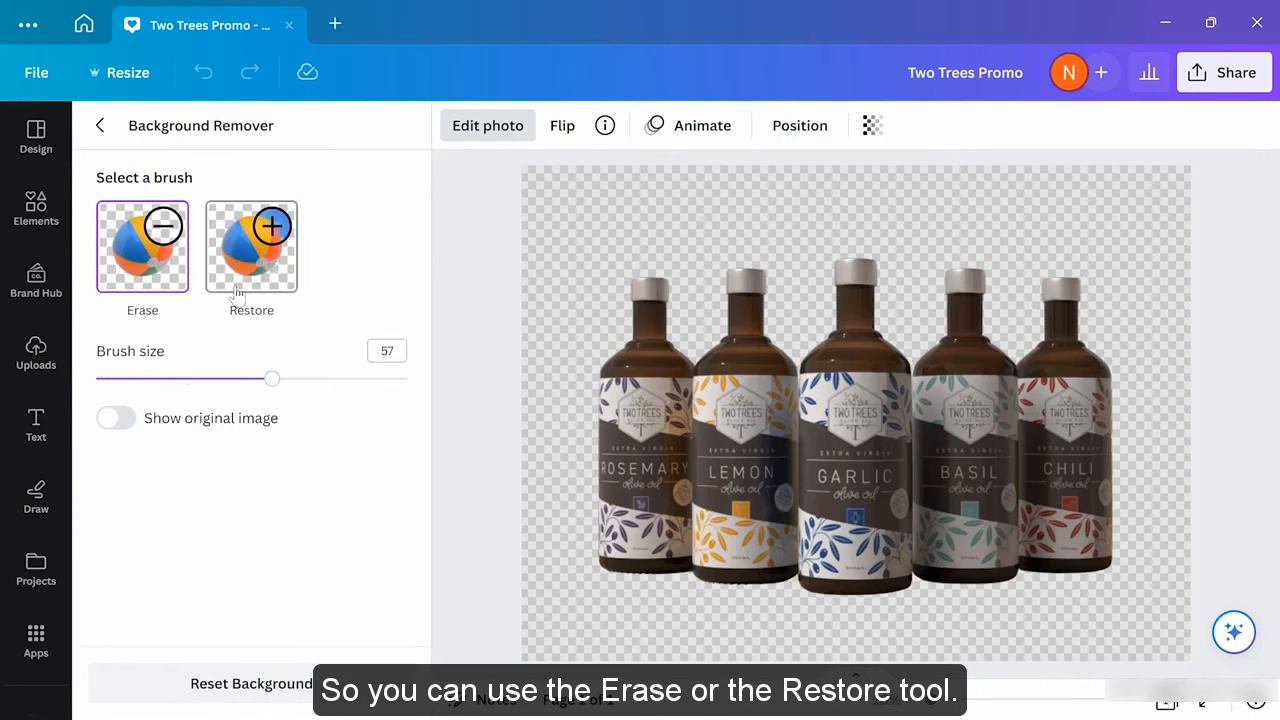
pyautogui.moveTo(275, 386); pyautogui.dragTo(155, 378)
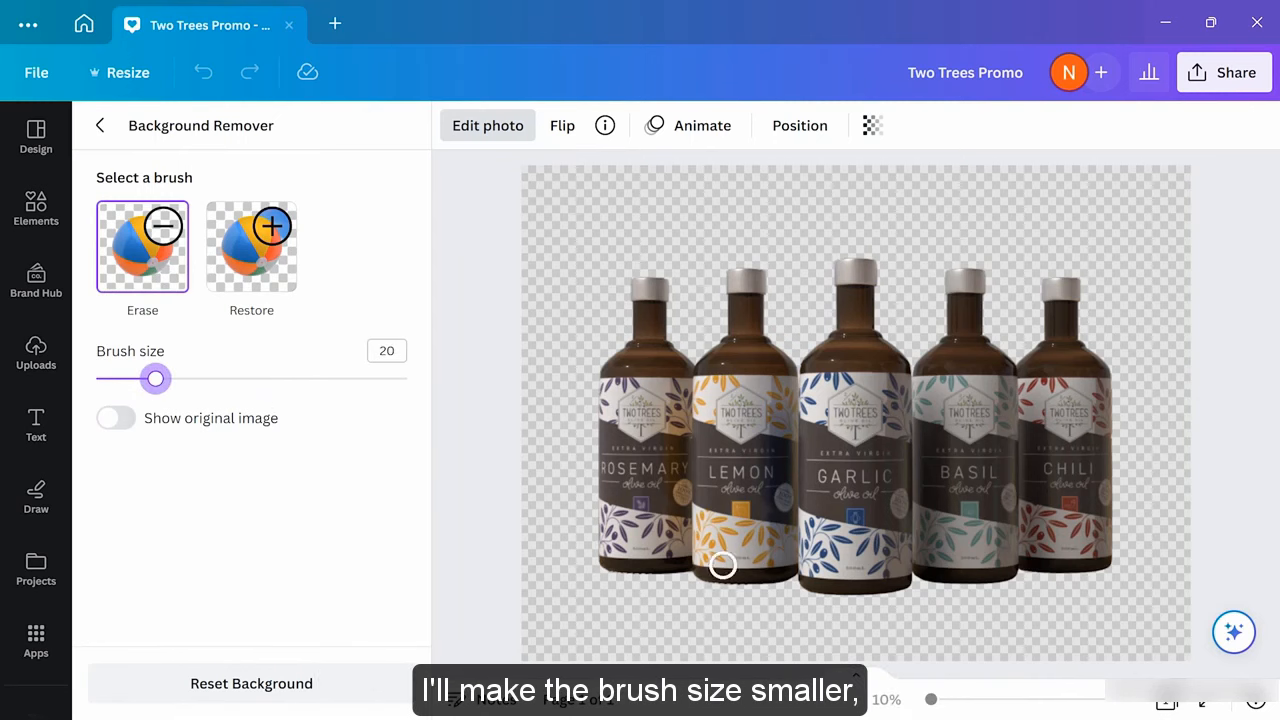
pyautogui.moveTo(720, 560)
pyautogui.mouseDown()
pyautogui.moveTo(738, 595)
pyautogui.moveTo(717, 561)
pyautogui.moveTo(775, 563)
pyautogui.moveTo(759, 588)
pyautogui.moveTo(748, 568)
pyautogui.moveTo(767, 578)
pyautogui.moveTo(745, 570)
pyautogui.moveTo(787, 578)
pyautogui.mouseUp()
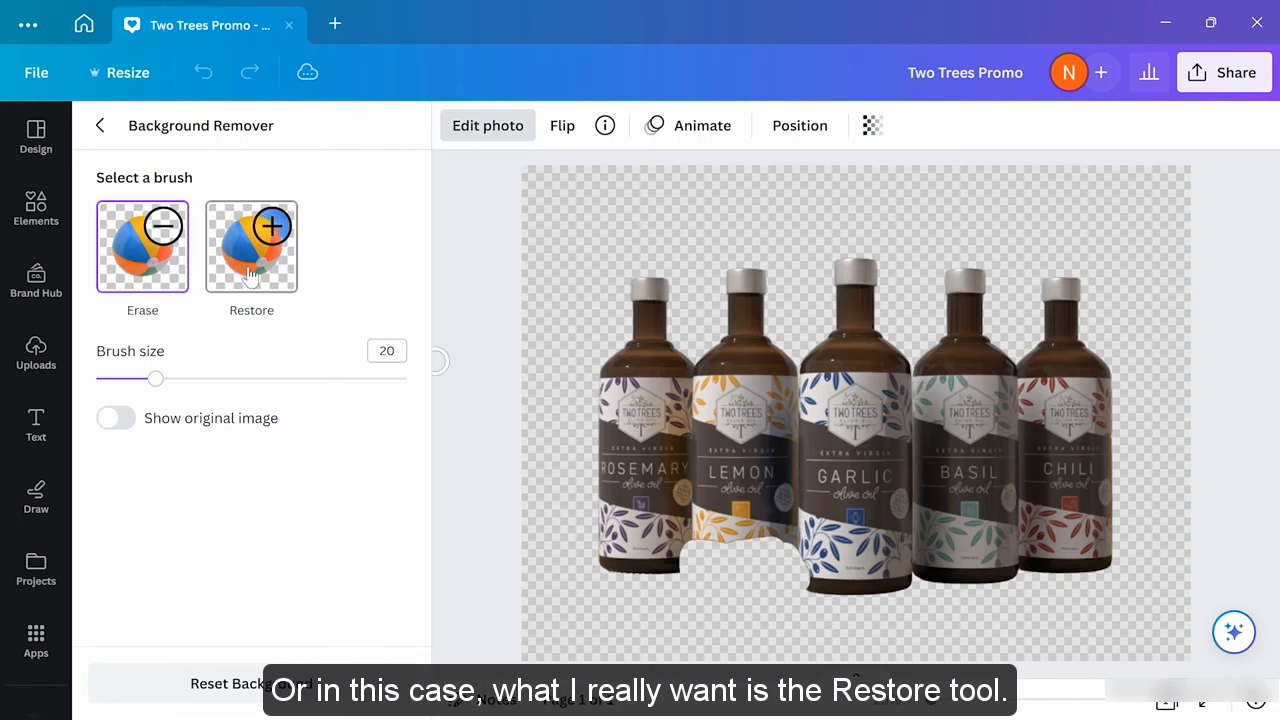
# With the Restore brush at size 54, paint back the wooden table below the bottles
pyautogui.click(258, 270)
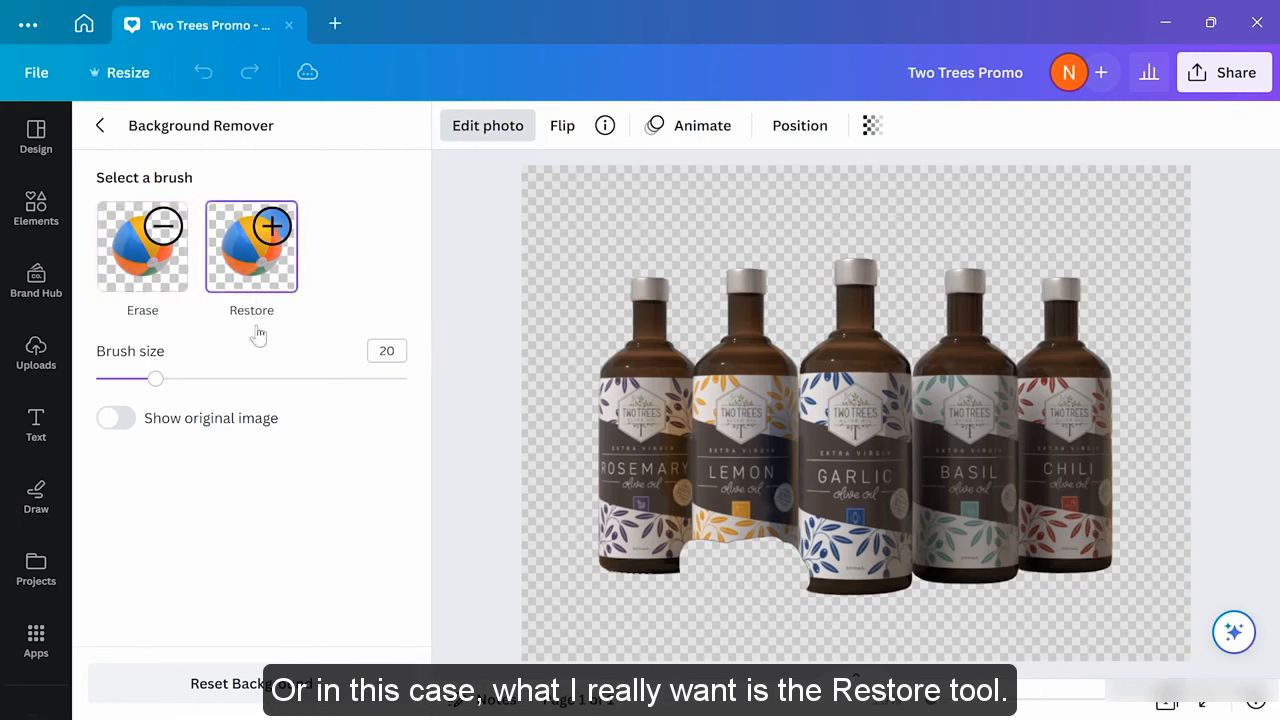
pyautogui.moveTo(156, 378); pyautogui.dragTo(263, 378)
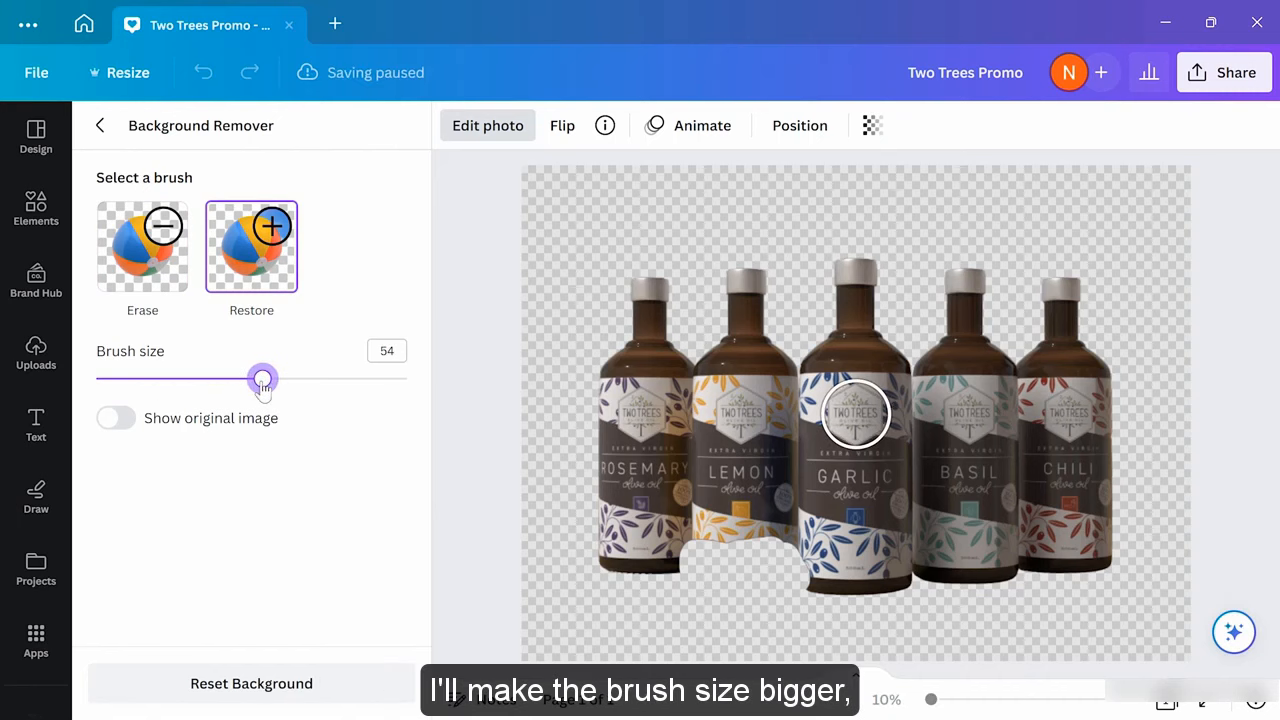
pyautogui.moveTo(780, 614)
pyautogui.mouseDown()
pyautogui.moveTo(745, 559)
pyautogui.moveTo(795, 566)
pyautogui.moveTo(792, 583)
pyautogui.moveTo(677, 544)
pyautogui.moveTo(687, 559)
pyautogui.moveTo(748, 561)
pyautogui.moveTo(640, 595)
pyautogui.moveTo(580, 586)
pyautogui.moveTo(512, 606)
pyautogui.moveTo(587, 630)
pyautogui.moveTo(698, 638)
pyautogui.moveTo(662, 633)
pyautogui.moveTo(680, 600)
pyautogui.moveTo(811, 562)
pyautogui.moveTo(759, 561)
pyautogui.moveTo(769, 609)
pyautogui.moveTo(893, 603)
pyautogui.moveTo(725, 644)
pyautogui.moveTo(902, 656)
pyautogui.moveTo(942, 629)
pyautogui.moveTo(946, 615)
pyautogui.moveTo(923, 602)
pyautogui.moveTo(1020, 600)
pyautogui.moveTo(1019, 630)
pyautogui.moveTo(1112, 575)
pyautogui.moveTo(1194, 571)
pyautogui.moveTo(1199, 586)
pyautogui.moveTo(1194, 620)
pyautogui.moveTo(1171, 637)
pyautogui.moveTo(990, 634)
pyautogui.moveTo(993, 601)
pyautogui.moveTo(1028, 588)
pyautogui.moveTo(1062, 597)
pyautogui.moveTo(1030, 626)
pyautogui.moveTo(942, 643)
pyautogui.moveTo(773, 568)
pyautogui.moveTo(665, 590)
pyautogui.moveTo(613, 581)
pyautogui.moveTo(774, 566)
pyautogui.moveTo(665, 590)
pyautogui.moveTo(546, 574)
pyautogui.moveTo(491, 582)
pyautogui.mouseUp()
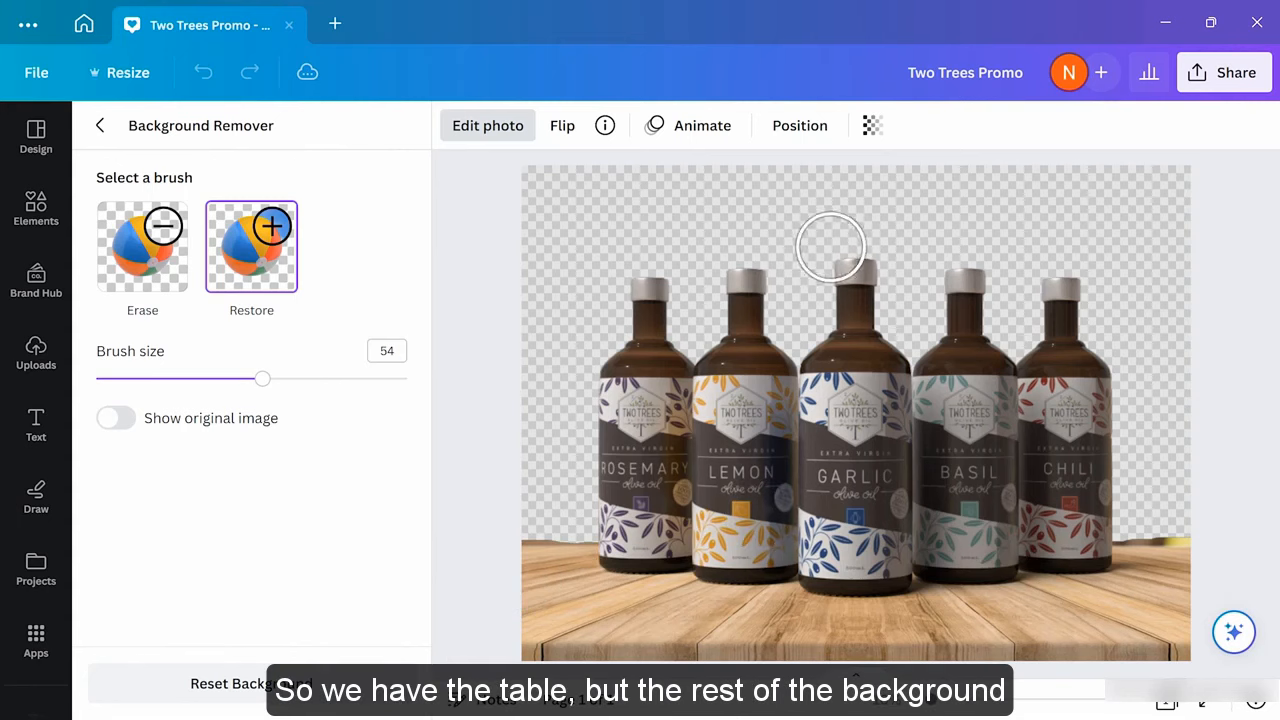
pyautogui.click(100, 128)
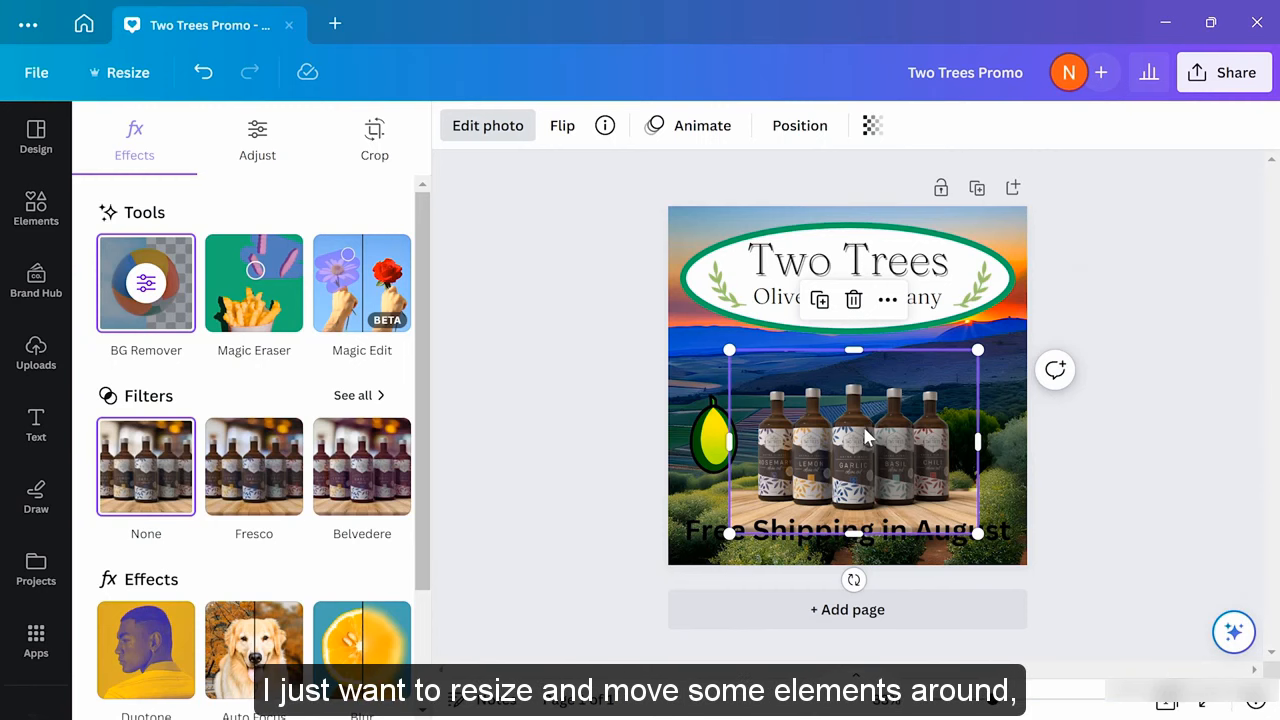
# Move the olive to the logo's left end, then enlarge the bottles photo to the page width and centre it
pyautogui.moveTo(720, 425); pyautogui.dragTo(705, 258)
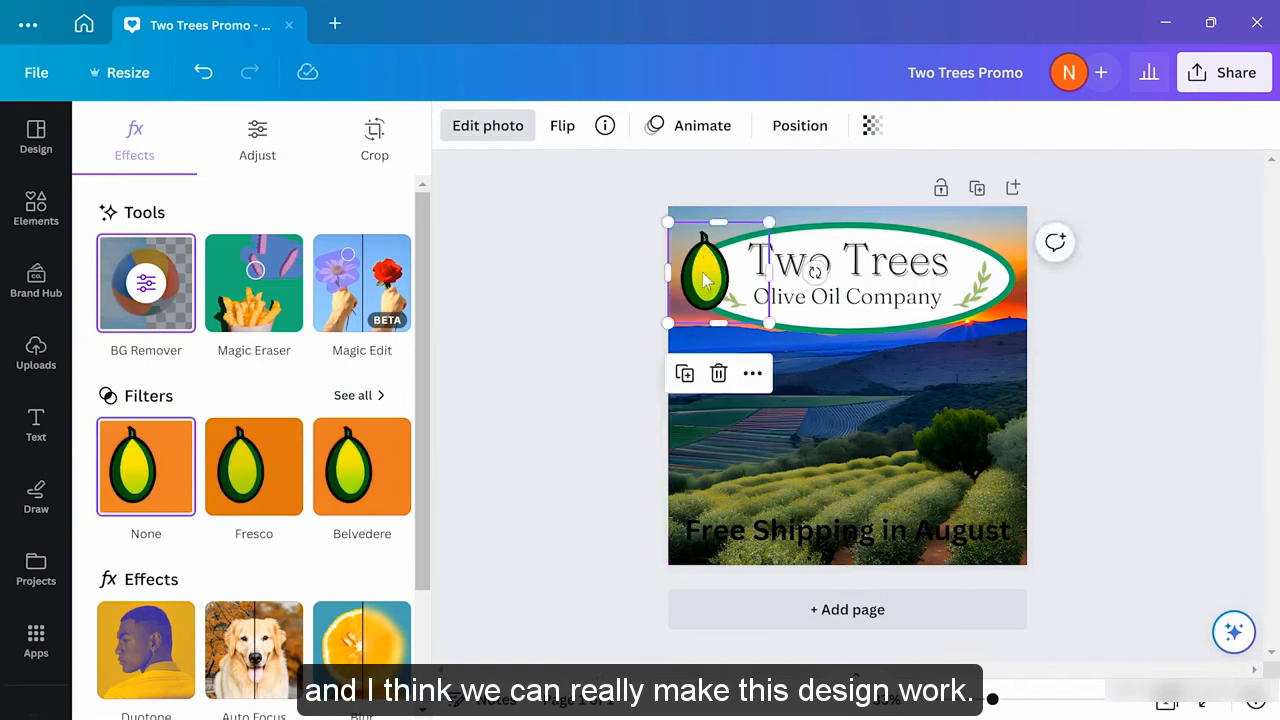
pyautogui.click(819, 479)
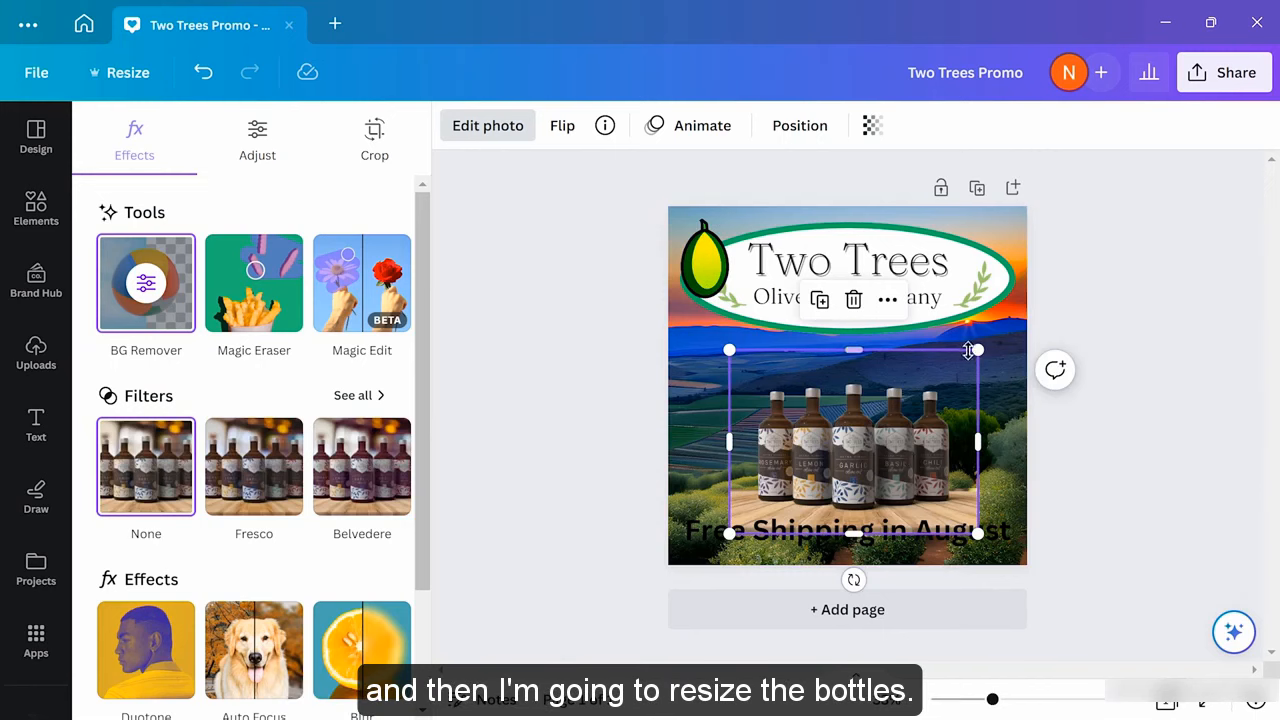
pyautogui.moveTo(977, 350); pyautogui.dragTo(1119, 210)
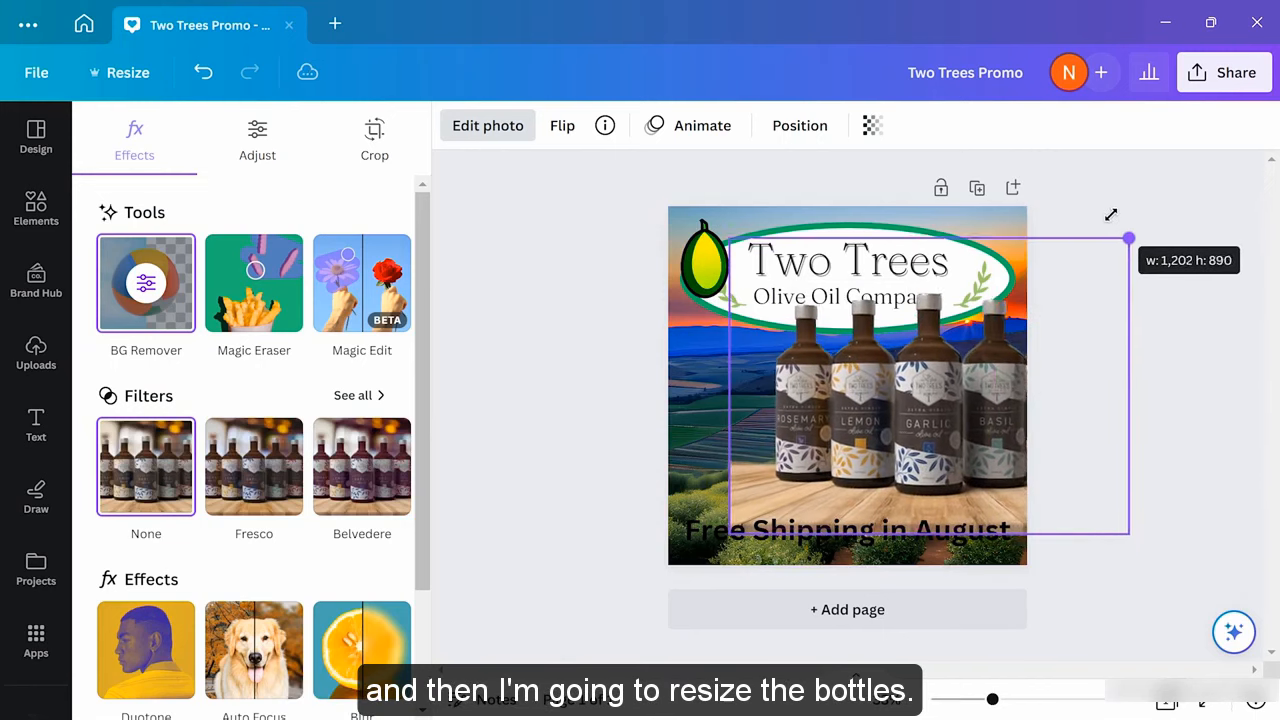
pyautogui.moveTo(899, 530); pyautogui.dragTo(821, 560)
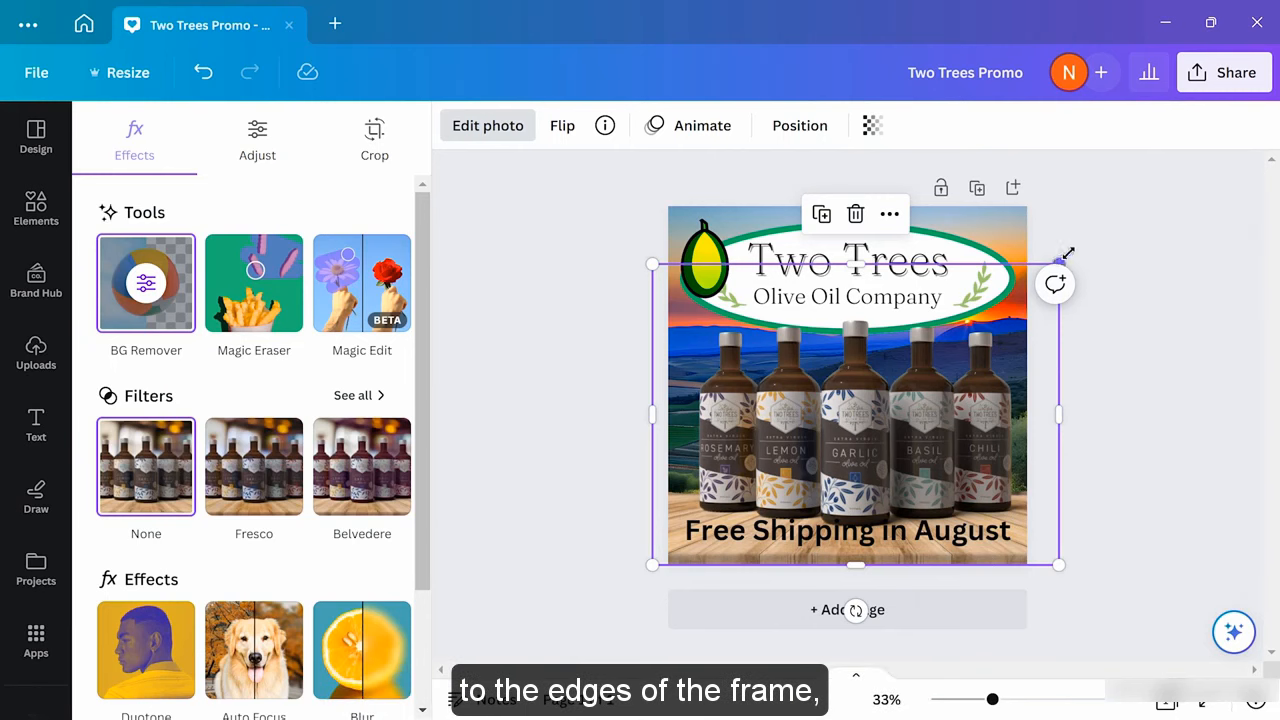
pyautogui.moveTo(1063, 251); pyautogui.dragTo(1080, 246)
pyautogui.moveTo(940, 412); pyautogui.dragTo(924, 410)
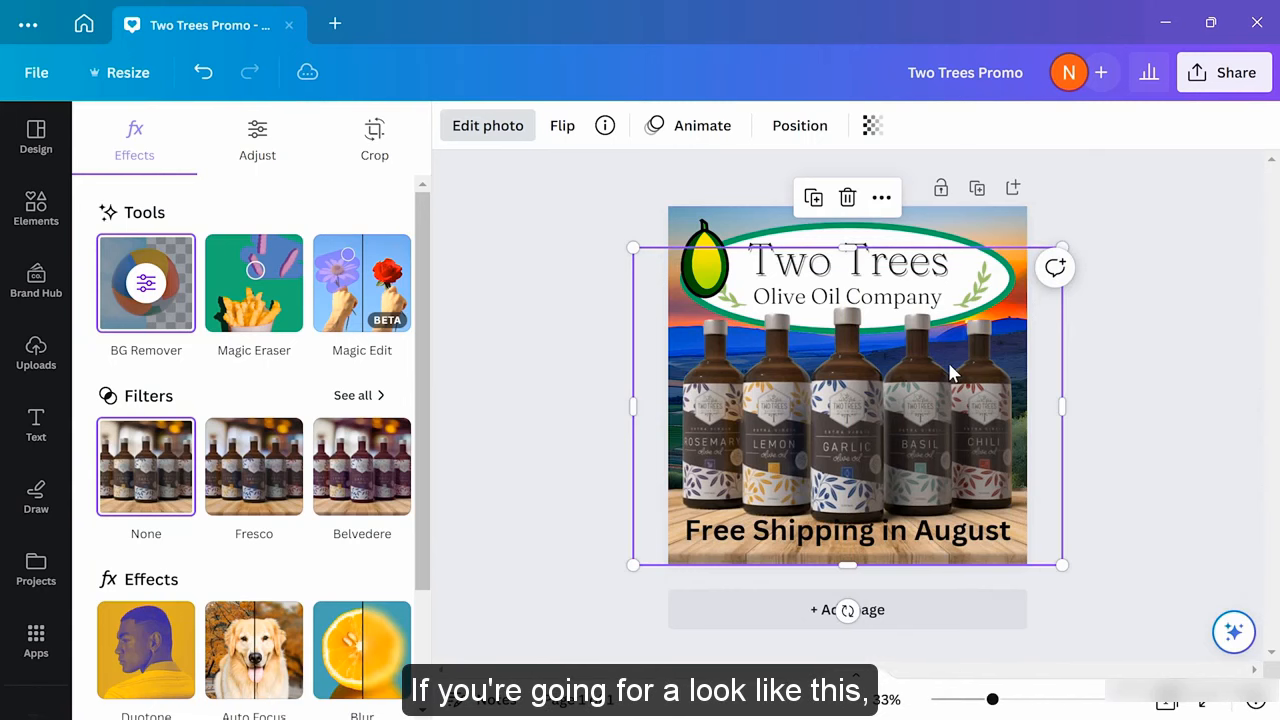
# Nudge the Free Shipping in August text lower and shrink the olive logo to 122 × 122
pyautogui.click(897, 535)
pyautogui.moveTo(897, 540); pyautogui.dragTo(897, 548)
pyautogui.click(1111, 486)
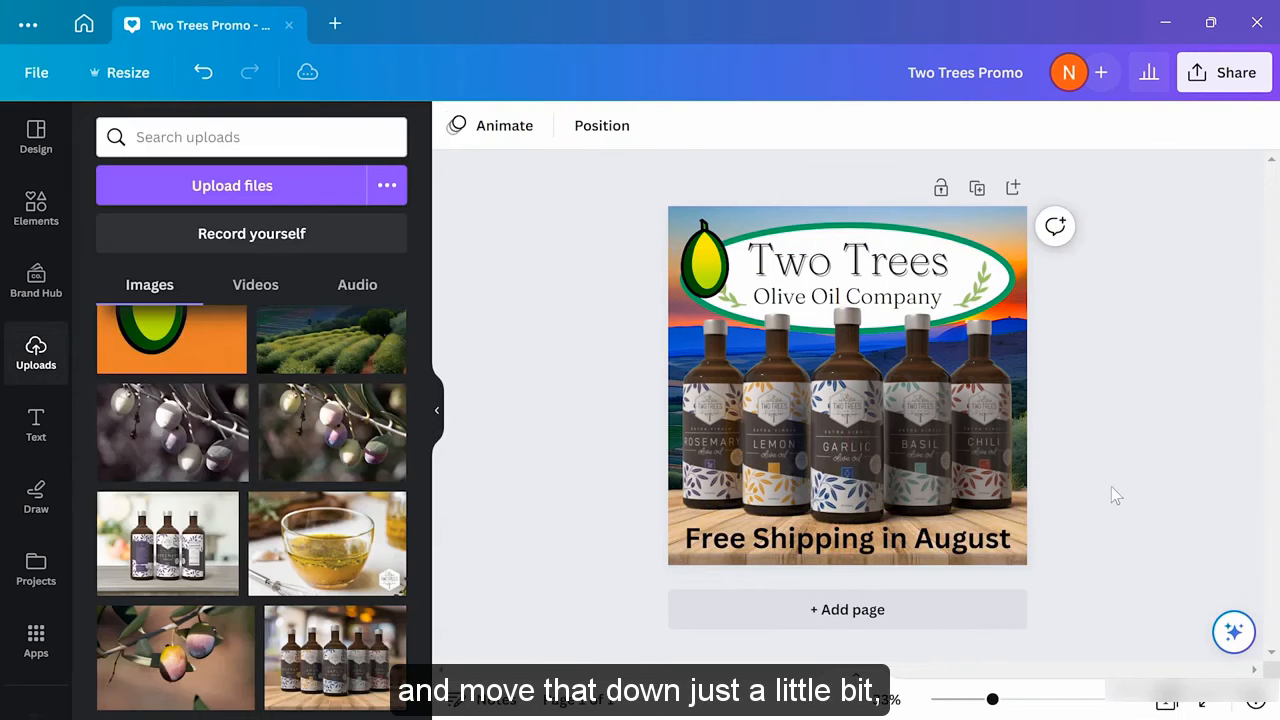
pyautogui.click(710, 237)
pyautogui.moveTo(767, 209); pyautogui.dragTo(688, 362)
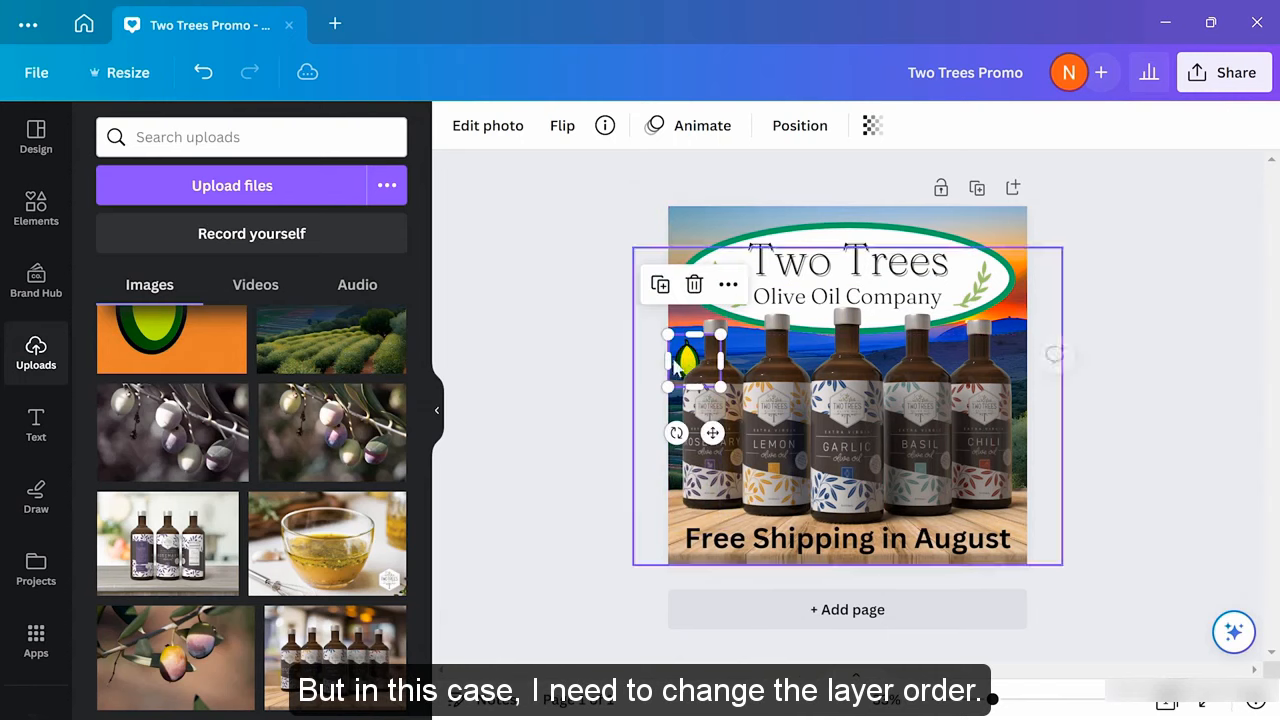
# Layer the olive logo in front of the bottles and place it lower left, above the shipping text
pyautogui.click(797, 132)
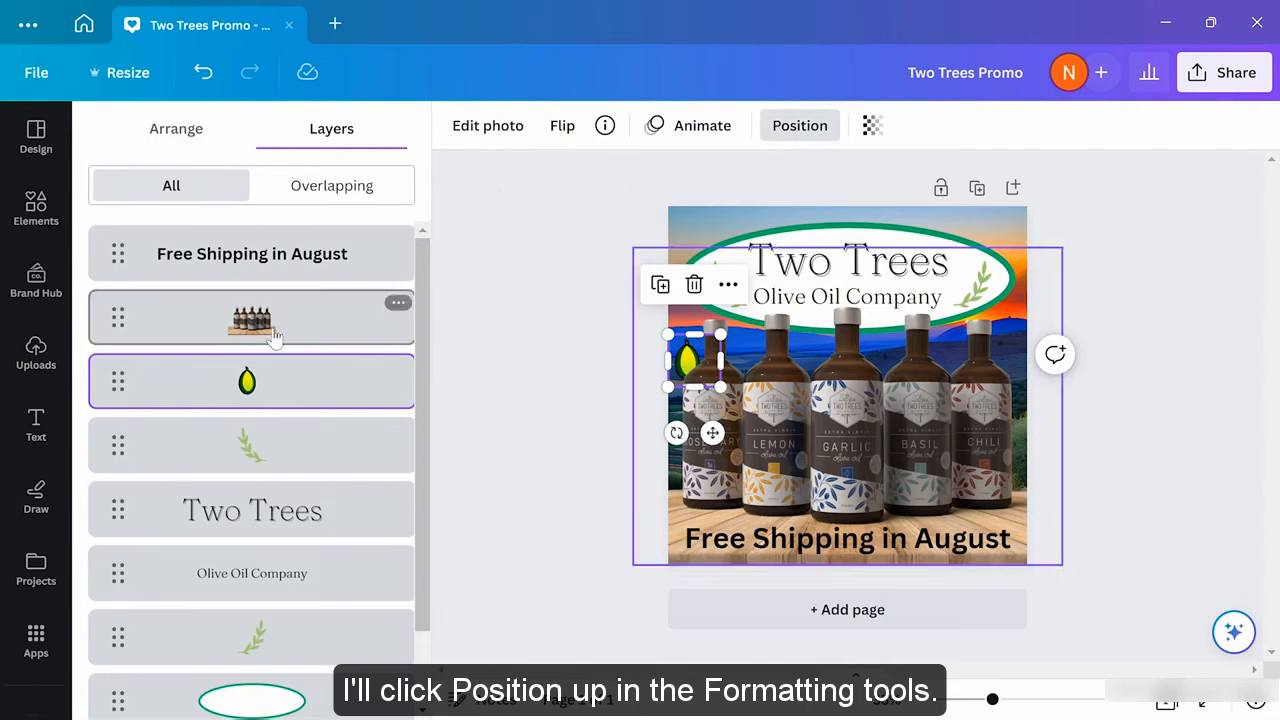
pyautogui.moveTo(279, 356); pyautogui.dragTo(291, 297)
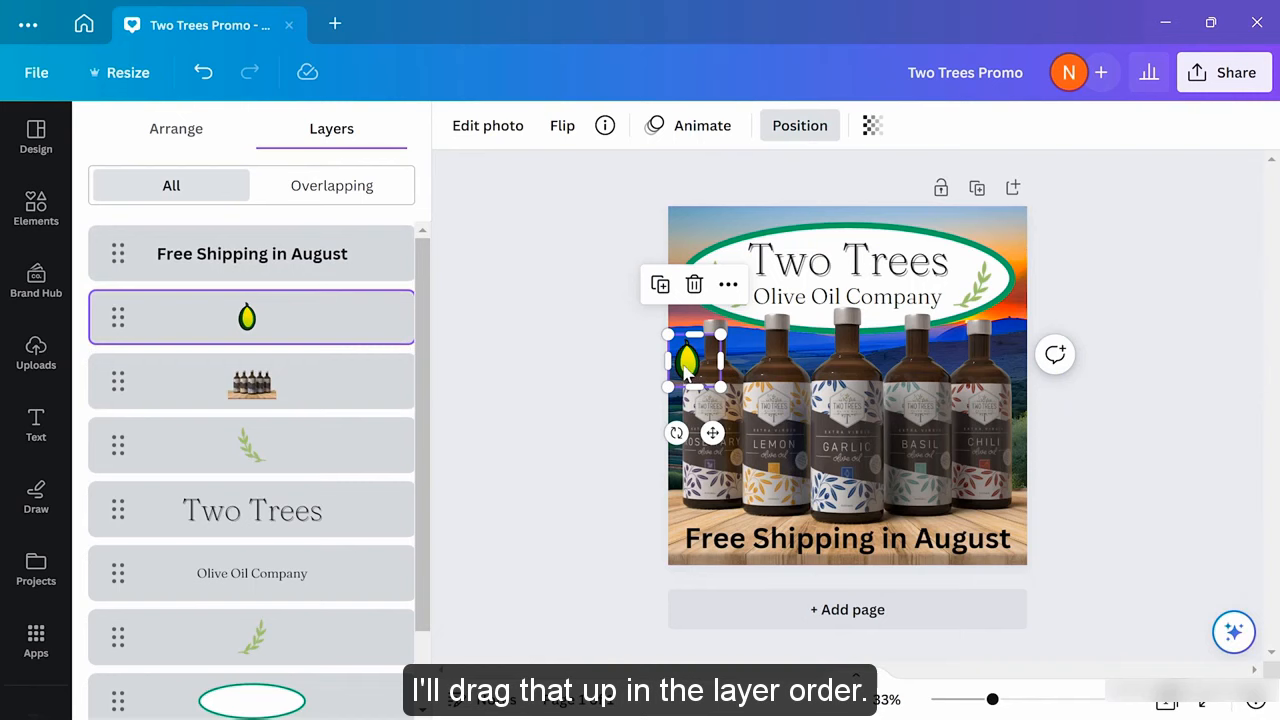
pyautogui.moveTo(686, 370); pyautogui.dragTo(688, 514)
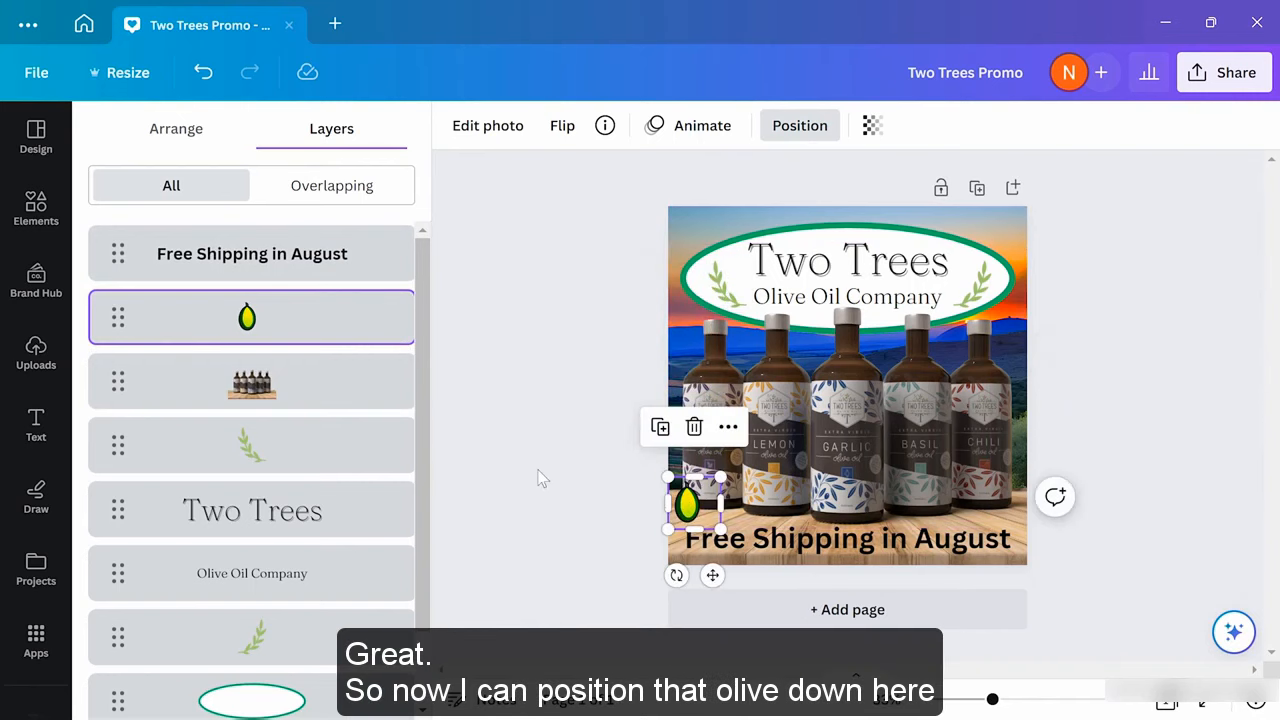
pyautogui.press('Escape')
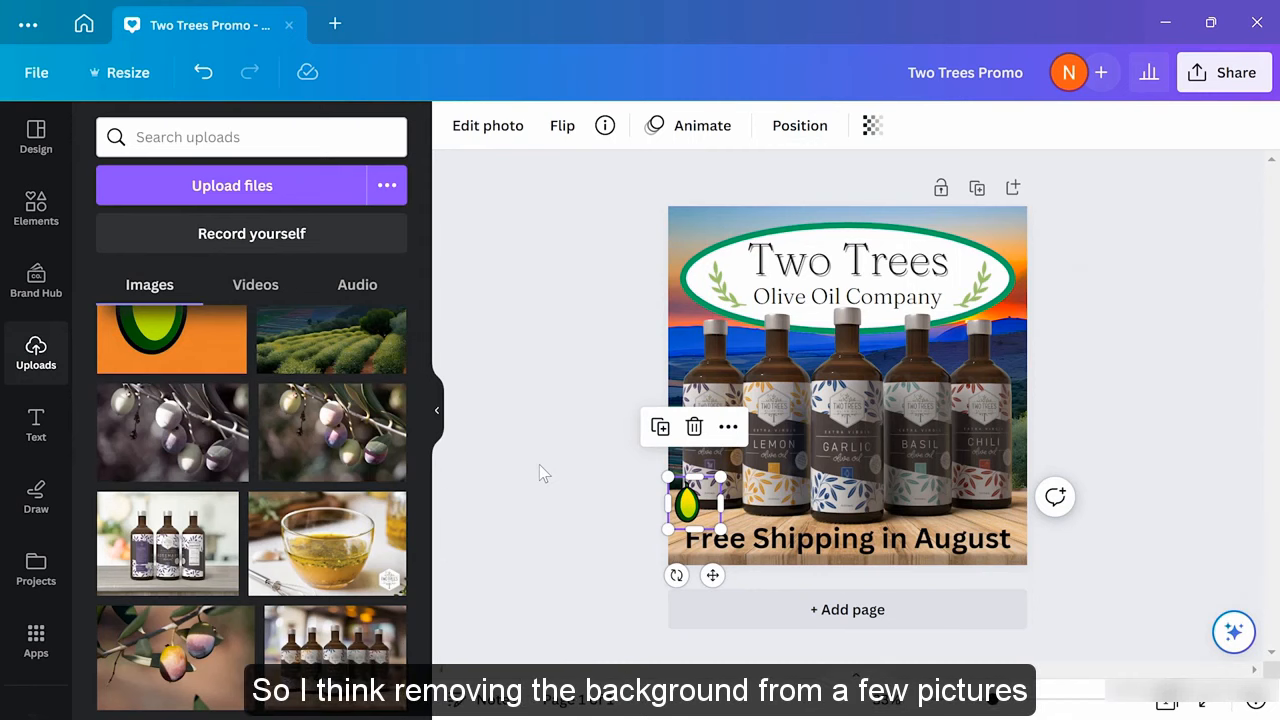
# Select the Farmer's Market olive-branch photo and bring up its photo editing effects
pyautogui.click(539, 464)
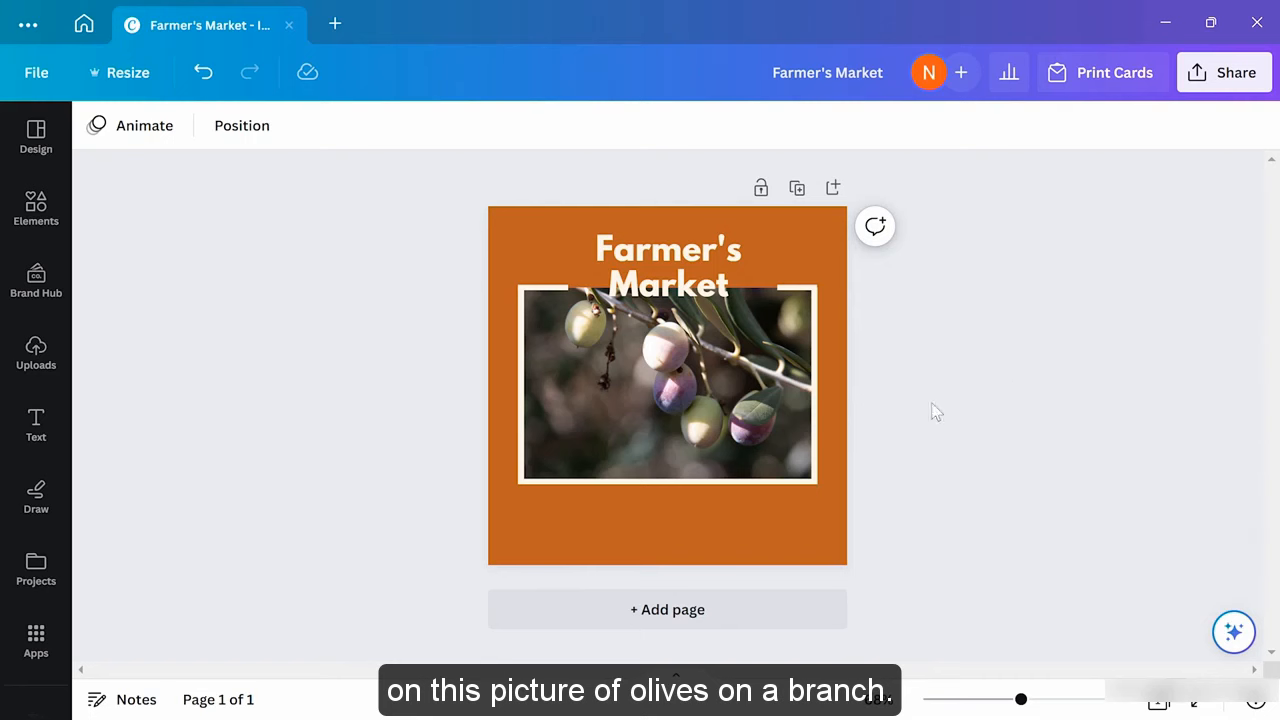
pyautogui.click(640, 400)
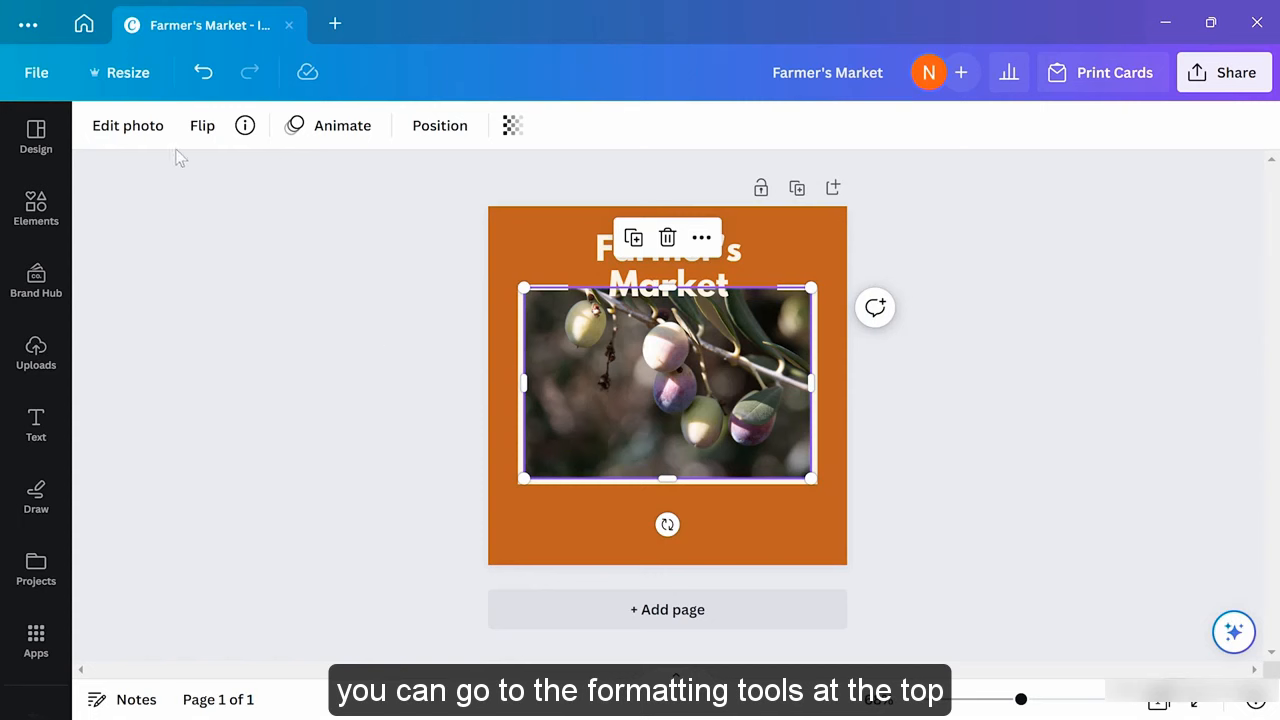
pyautogui.click(120, 128)
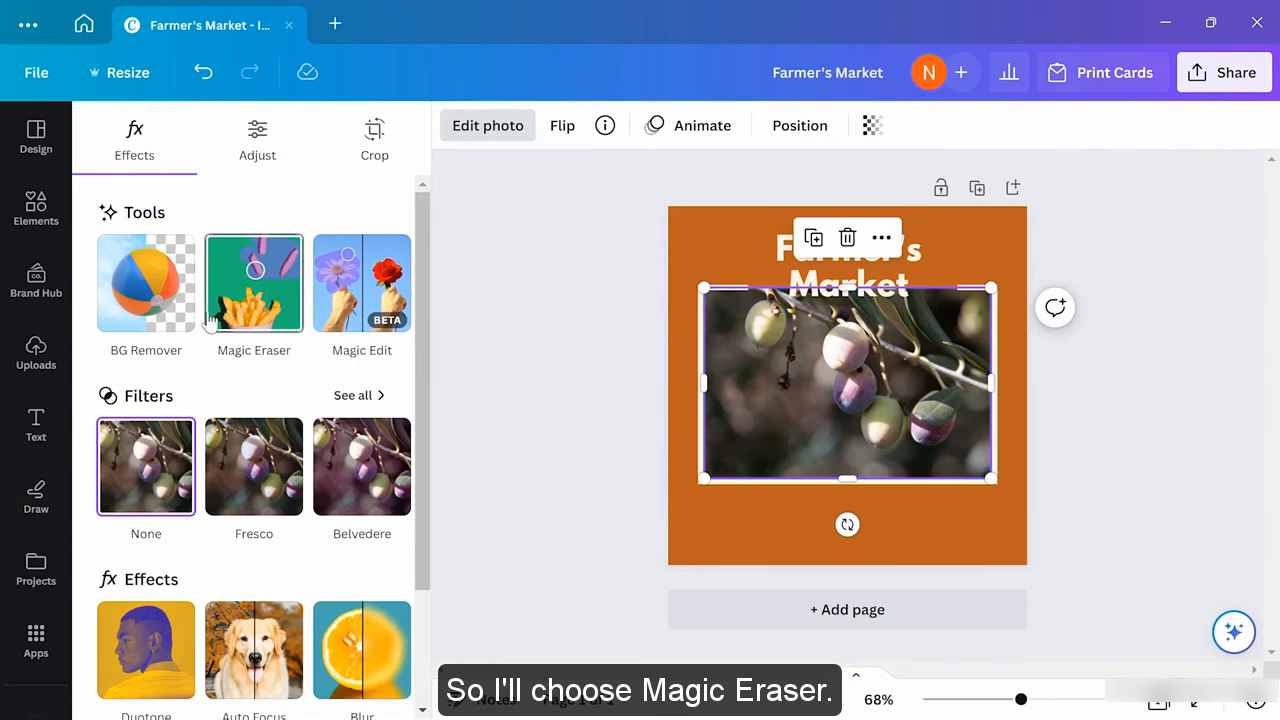
# Erase the top-left olive using Magic Eraser with an enlarged brush
pyautogui.click(240, 318)
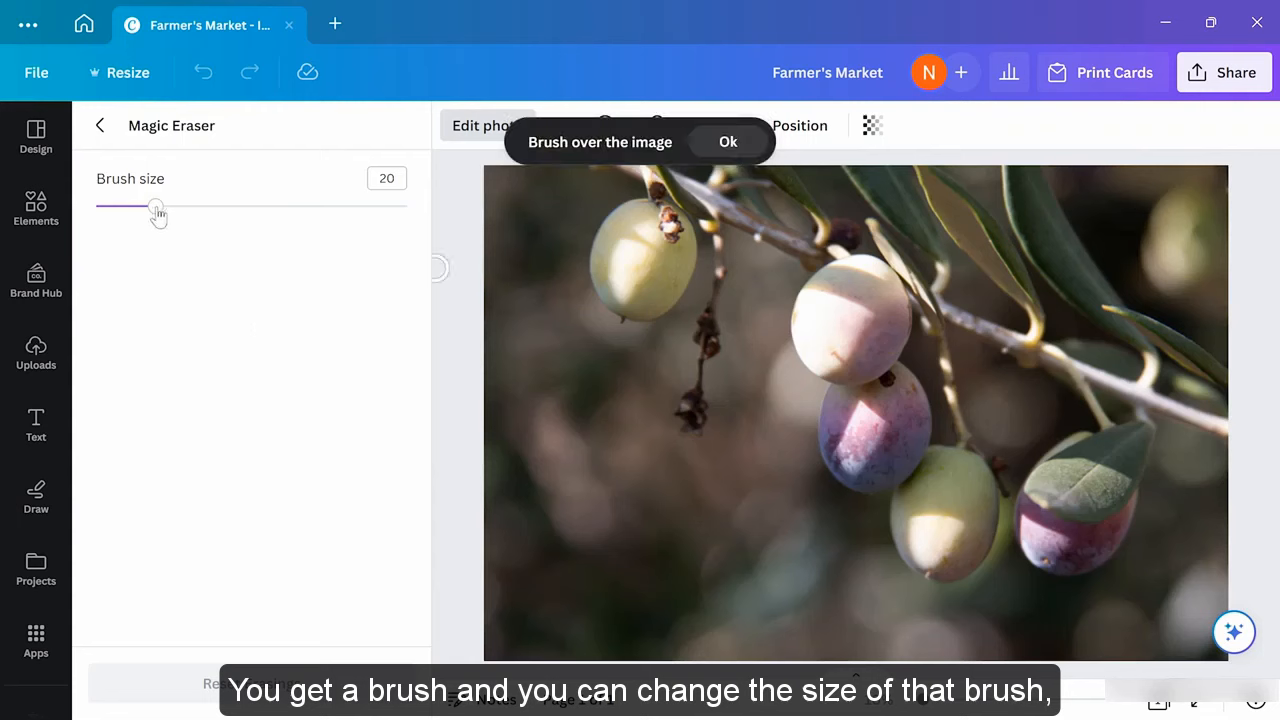
pyautogui.moveTo(156, 207); pyautogui.dragTo(219, 214)
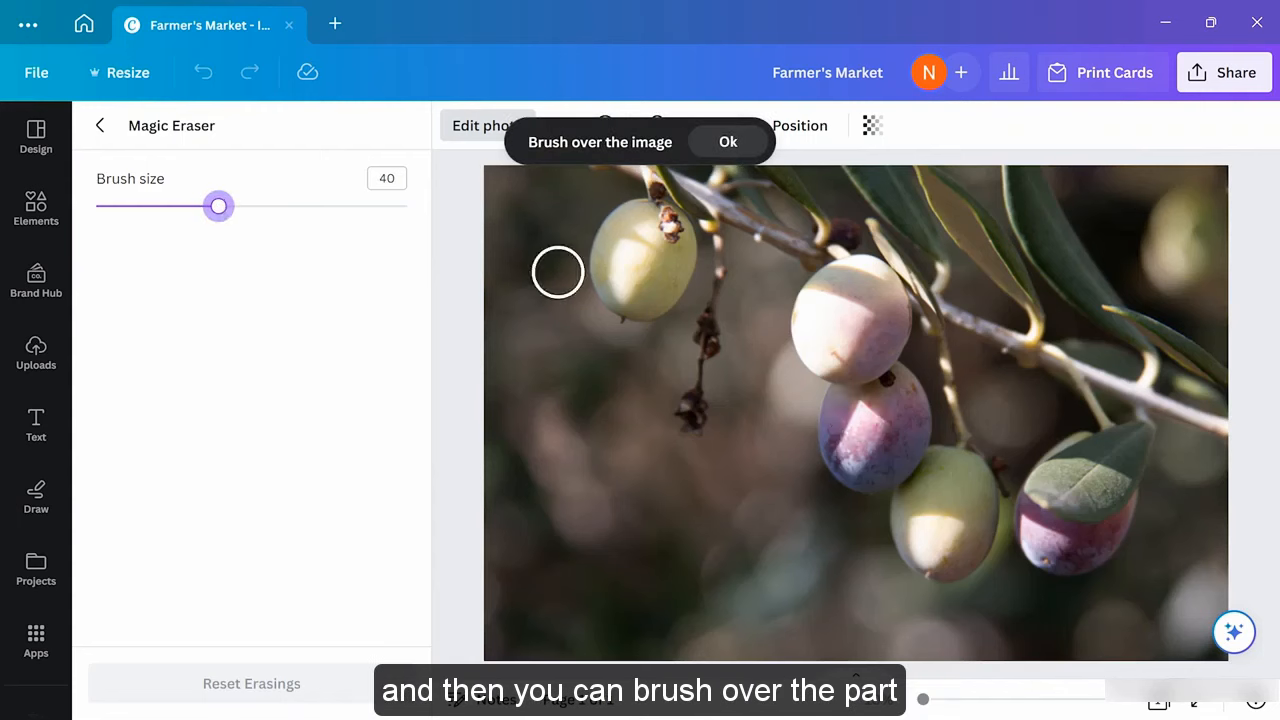
pyautogui.moveTo(611, 251)
pyautogui.mouseDown()
pyautogui.moveTo(640, 217)
pyautogui.moveTo(671, 229)
pyautogui.moveTo(656, 299)
pyautogui.moveTo(626, 303)
pyautogui.moveTo(609, 277)
pyautogui.moveTo(634, 254)
pyautogui.moveTo(628, 300)
pyautogui.mouseUp()
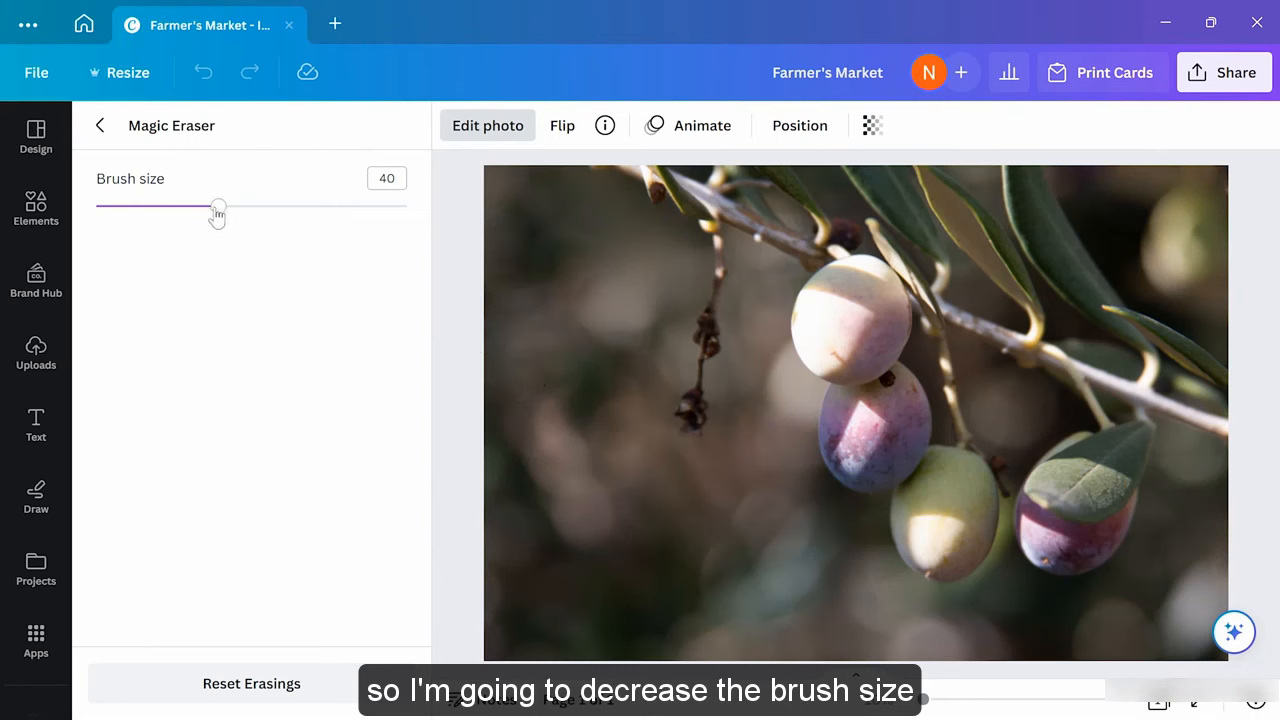
# Erase the pinkish middle olive with a smaller brush, then undo all erasing and return to effects
pyautogui.moveTo(218, 210)
pyautogui.mouseDown()
pyautogui.moveTo(174, 214)
pyautogui.moveTo(150, 240)
pyautogui.mouseUp()
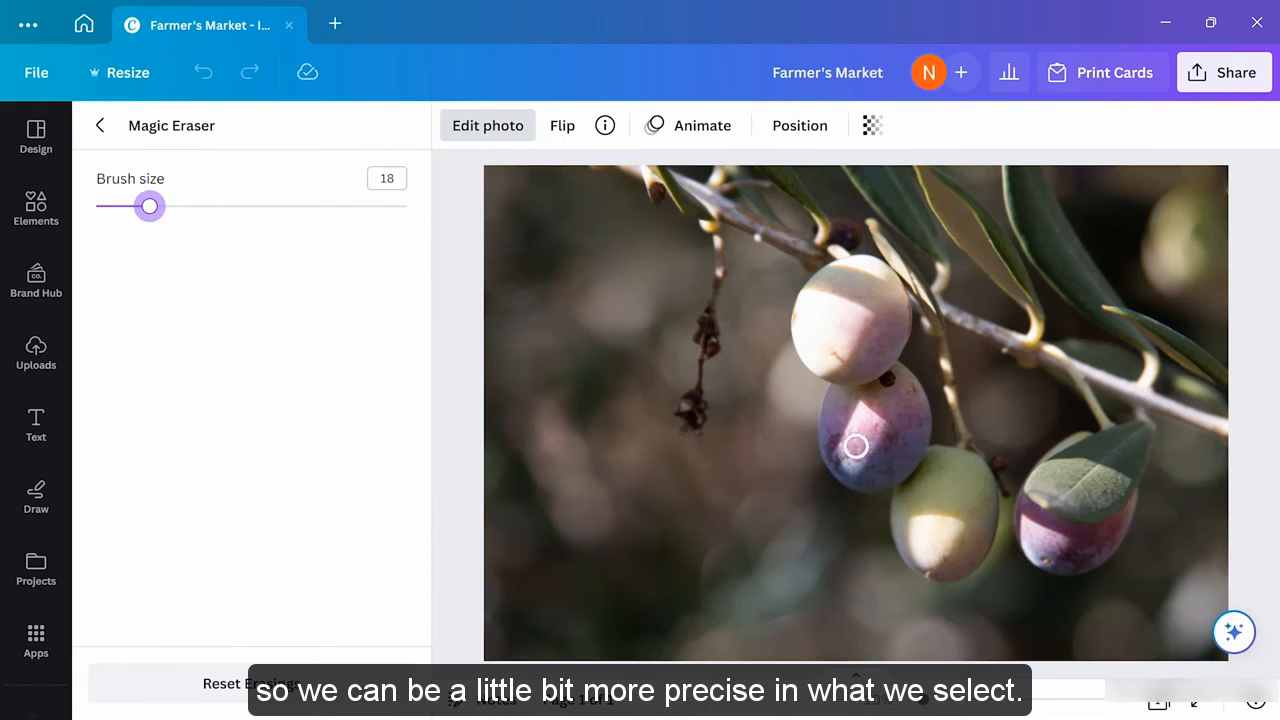
pyautogui.moveTo(832, 395)
pyautogui.mouseDown()
pyautogui.moveTo(898, 374)
pyautogui.moveTo(924, 422)
pyautogui.moveTo(890, 478)
pyautogui.moveTo(865, 486)
pyautogui.moveTo(835, 471)
pyautogui.moveTo(824, 429)
pyautogui.moveTo(834, 409)
pyautogui.moveTo(910, 405)
pyautogui.moveTo(902, 443)
pyautogui.moveTo(867, 464)
pyautogui.moveTo(840, 429)
pyautogui.moveTo(895, 419)
pyautogui.moveTo(857, 447)
pyautogui.mouseUp()
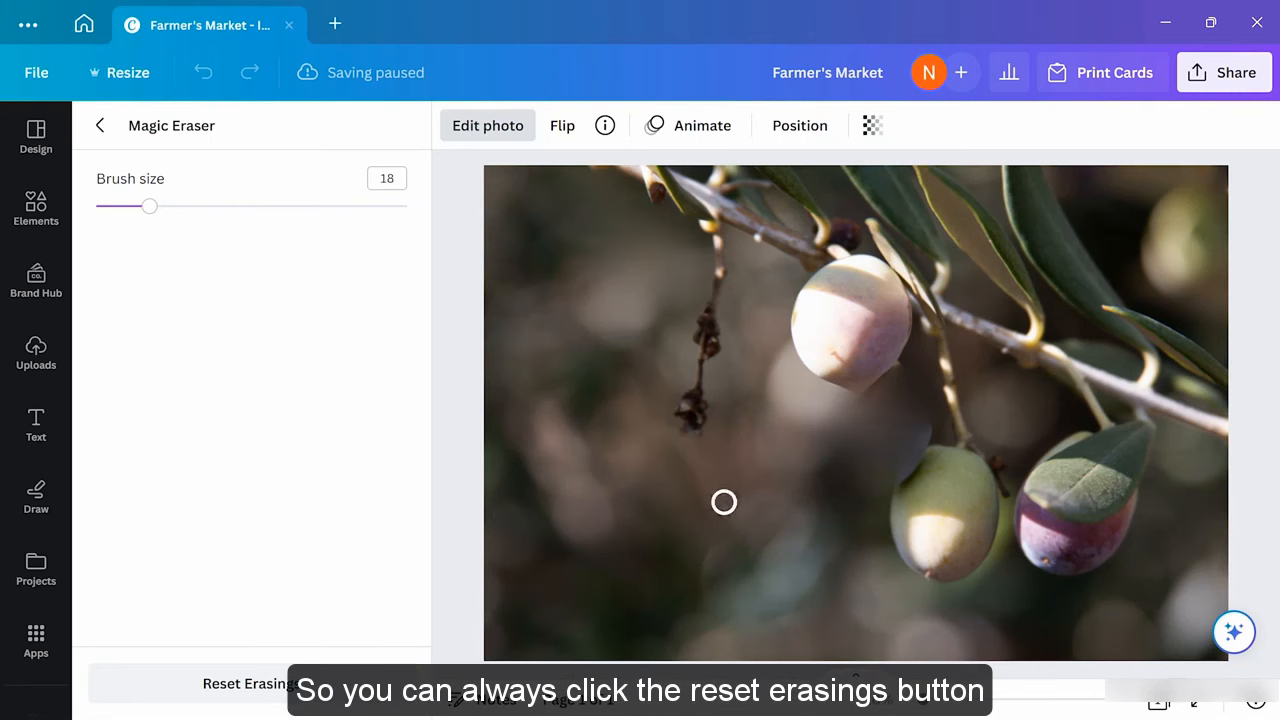
pyautogui.click(322, 688)
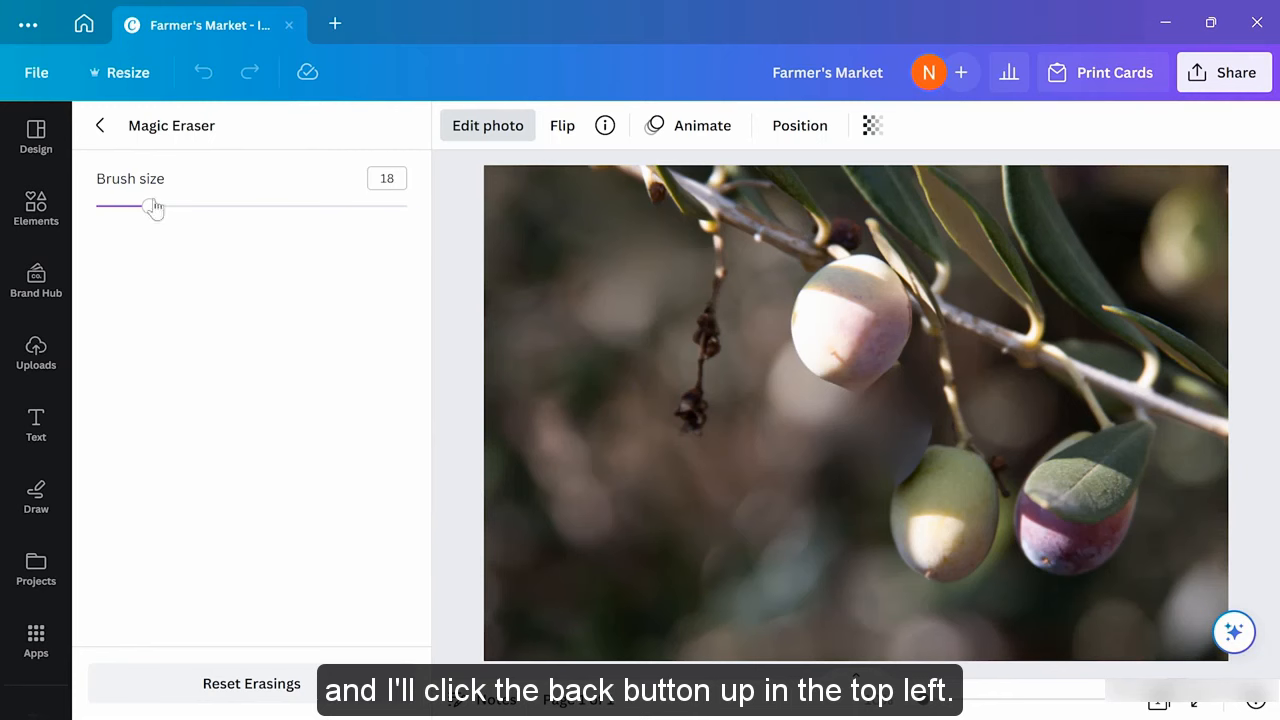
pyautogui.click(100, 126)
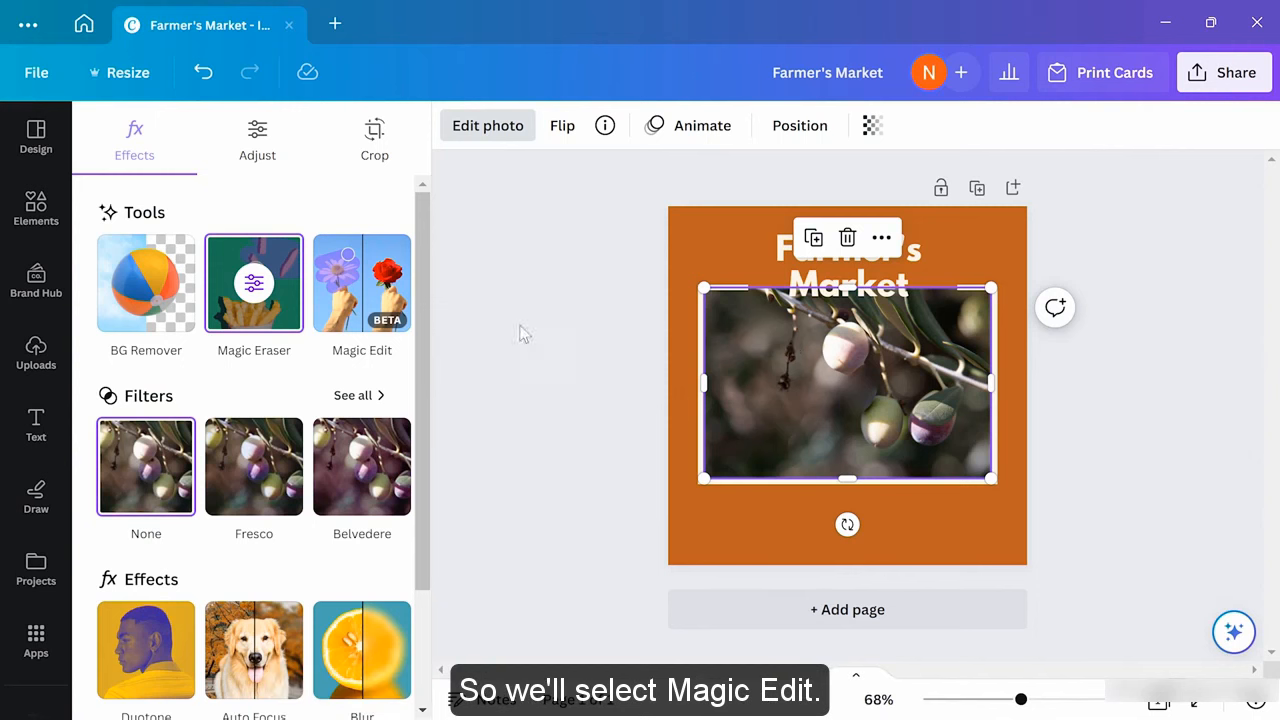
# Switch to Magic Edit, confirming the reset of the Magic Eraser changes
pyautogui.click(352, 300)
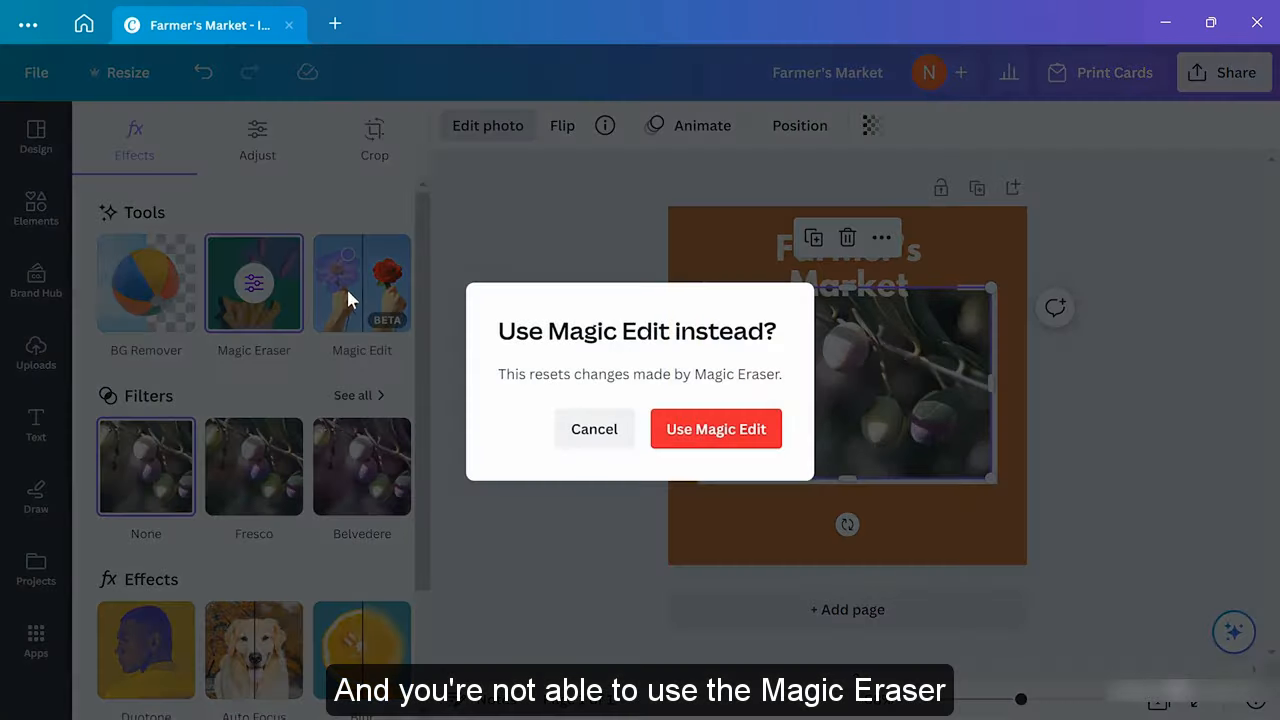
pyautogui.click(681, 440)
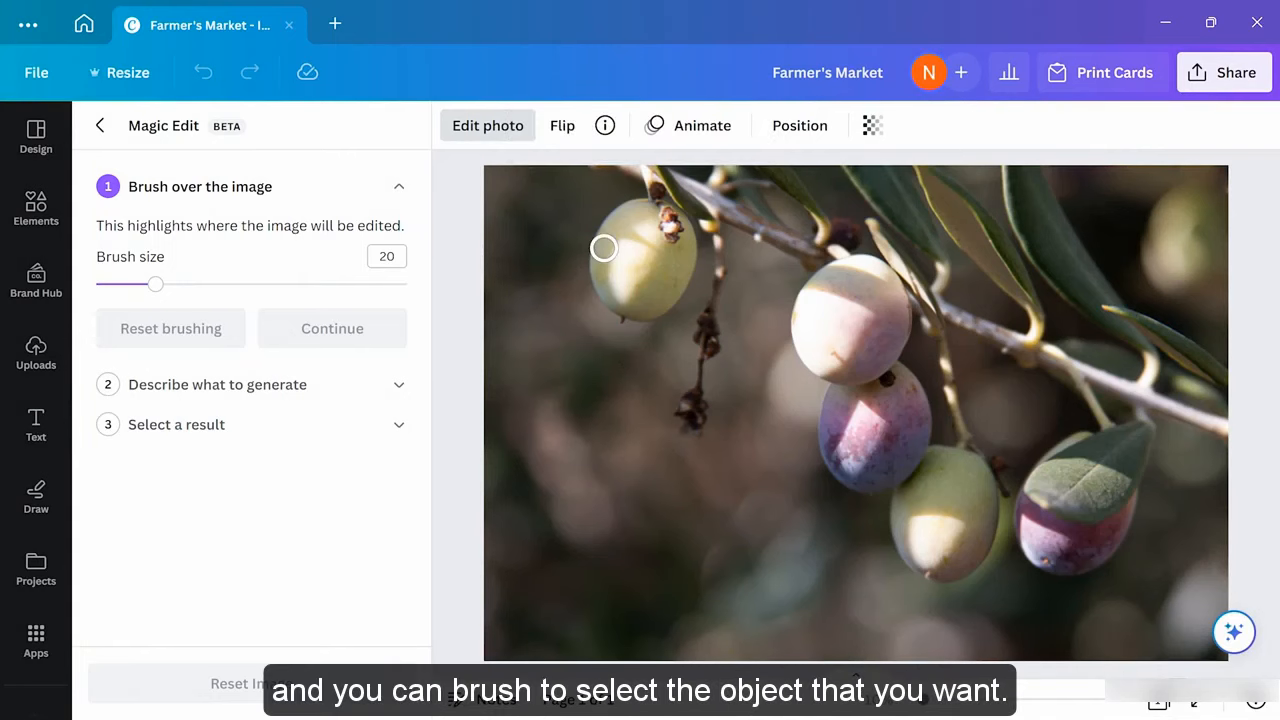
# Brush over the top-left olive and generate replacements described as 'A strawberry'
pyautogui.moveTo(604, 246)
pyautogui.mouseDown()
pyautogui.moveTo(647, 209)
pyautogui.moveTo(684, 224)
pyautogui.moveTo(682, 279)
pyautogui.moveTo(646, 315)
pyautogui.moveTo(603, 308)
pyautogui.moveTo(611, 246)
pyautogui.moveTo(610, 268)
pyautogui.moveTo(610, 247)
pyautogui.moveTo(649, 235)
pyautogui.moveTo(667, 265)
pyautogui.moveTo(635, 291)
pyautogui.moveTo(613, 281)
pyautogui.moveTo(622, 259)
pyautogui.moveTo(645, 257)
pyautogui.moveTo(648, 277)
pyautogui.moveTo(620, 269)
pyautogui.moveTo(645, 278)
pyautogui.moveTo(625, 305)
pyautogui.moveTo(599, 302)
pyautogui.moveTo(596, 266)
pyautogui.moveTo(621, 217)
pyautogui.moveTo(654, 225)
pyautogui.moveTo(689, 264)
pyautogui.moveTo(693, 297)
pyautogui.moveTo(682, 320)
pyautogui.moveTo(611, 342)
pyautogui.moveTo(588, 309)
pyautogui.moveTo(586, 239)
pyautogui.moveTo(627, 236)
pyautogui.moveTo(678, 286)
pyautogui.moveTo(692, 243)
pyautogui.moveTo(697, 290)
pyautogui.moveTo(637, 328)
pyautogui.moveTo(608, 317)
pyautogui.moveTo(589, 343)
pyautogui.moveTo(571, 256)
pyautogui.moveTo(578, 324)
pyautogui.moveTo(595, 348)
pyautogui.moveTo(656, 338)
pyautogui.mouseUp()
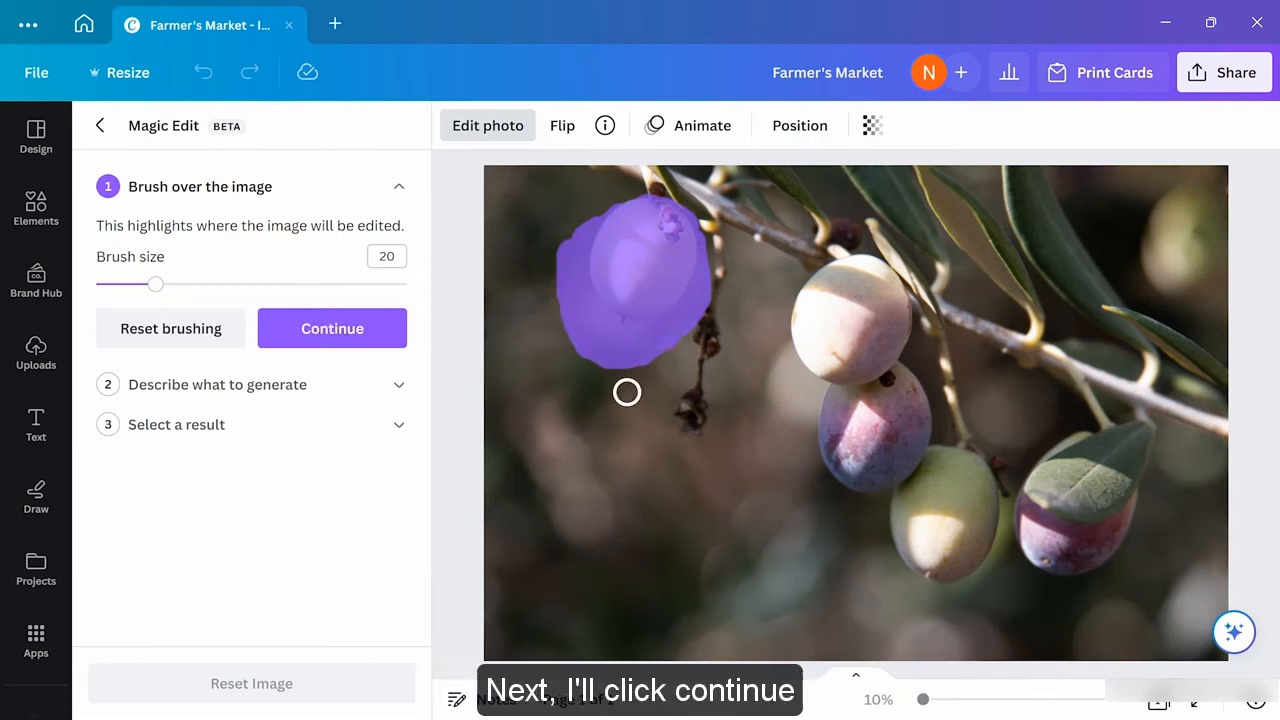
pyautogui.click(335, 340)
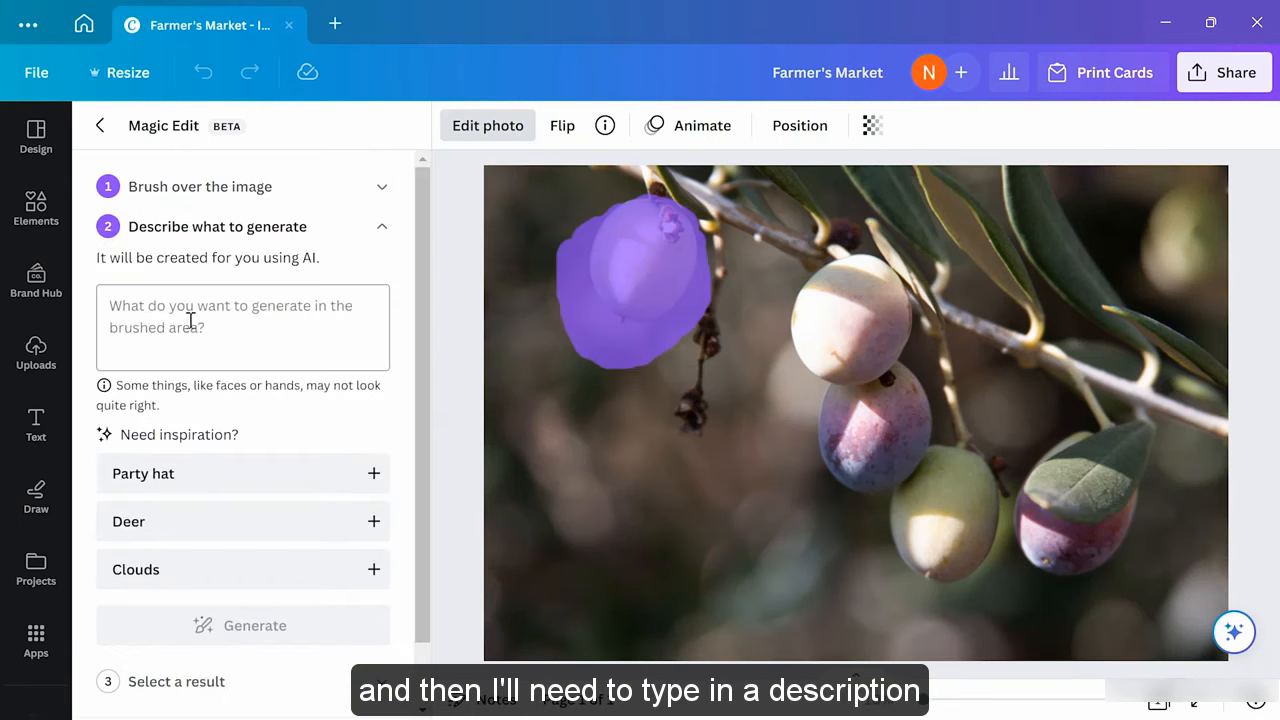
pyautogui.click(190, 320)
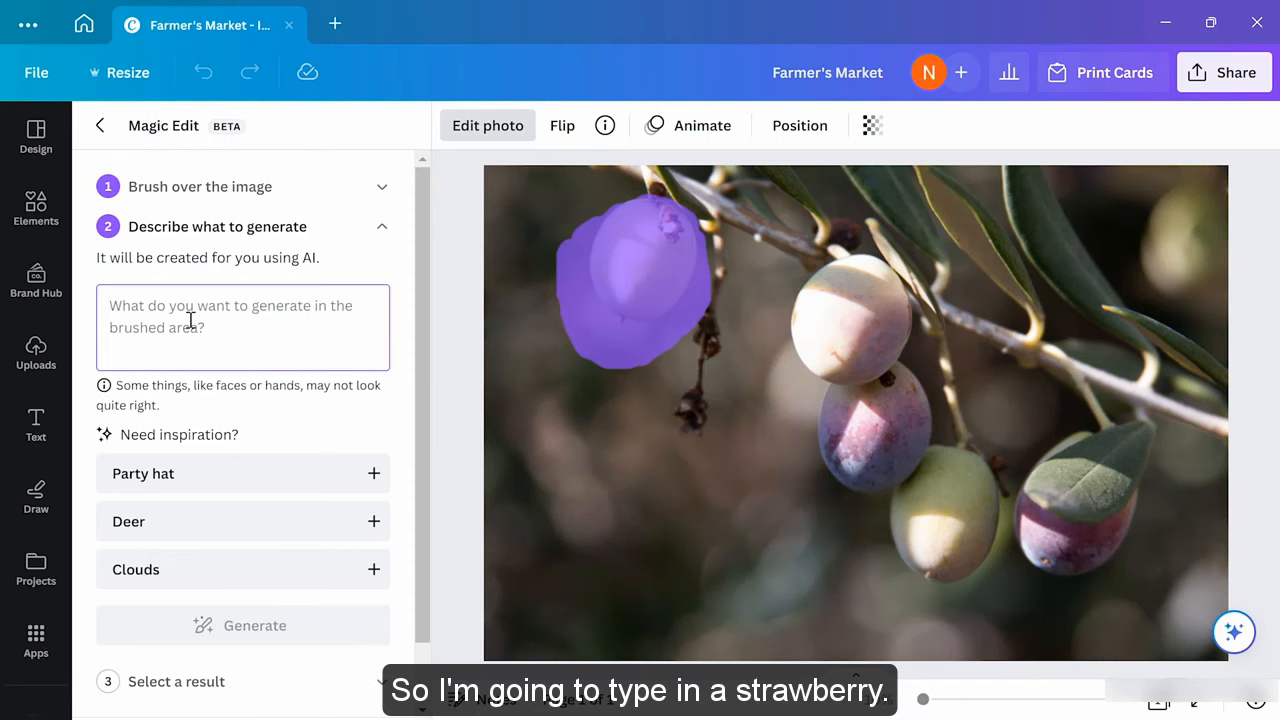
pyautogui.write('A stra')
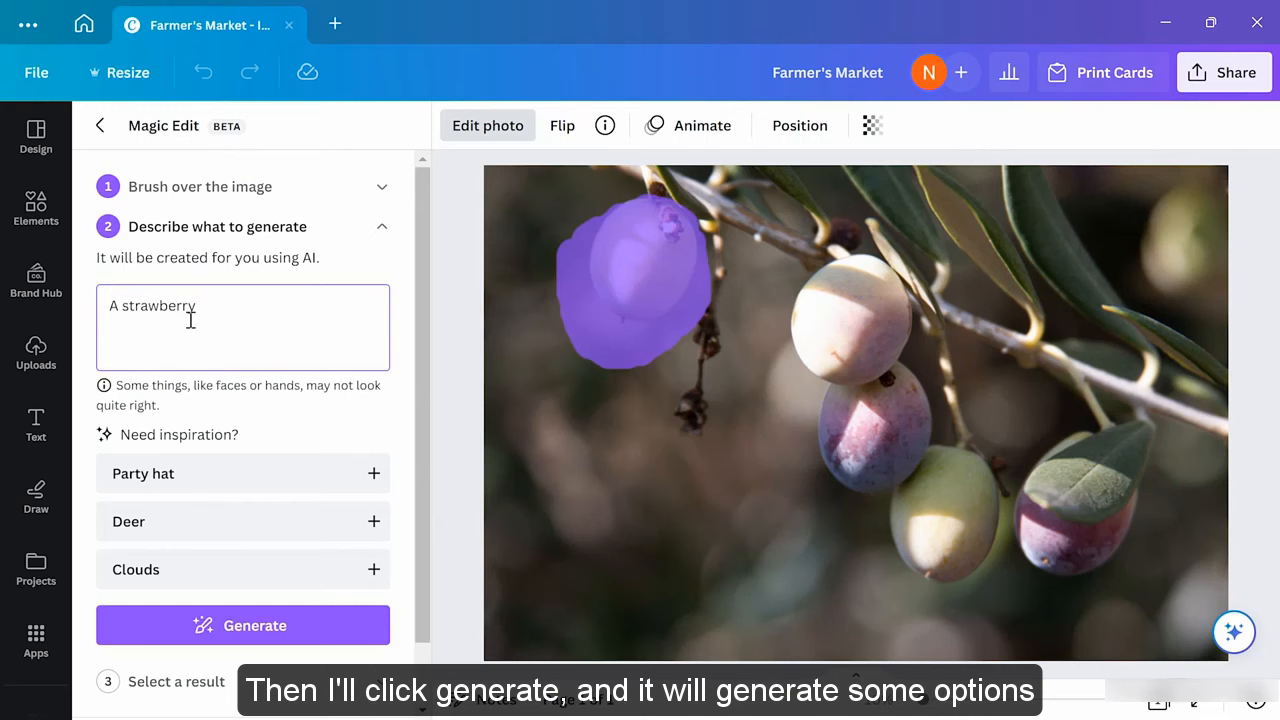
pyautogui.write('wberry')
pyautogui.click(311, 622)
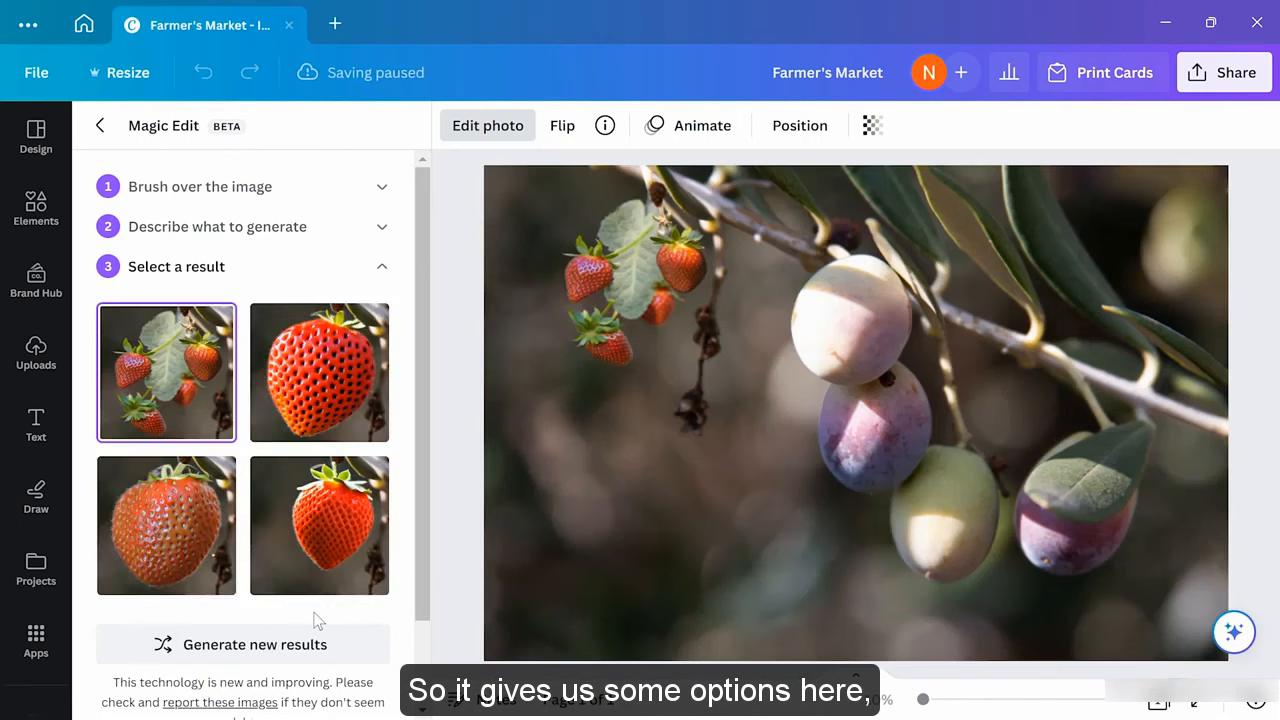
# Preview the strawberry results, choose the fourth one and apply it to the photo
pyautogui.click(318, 370)
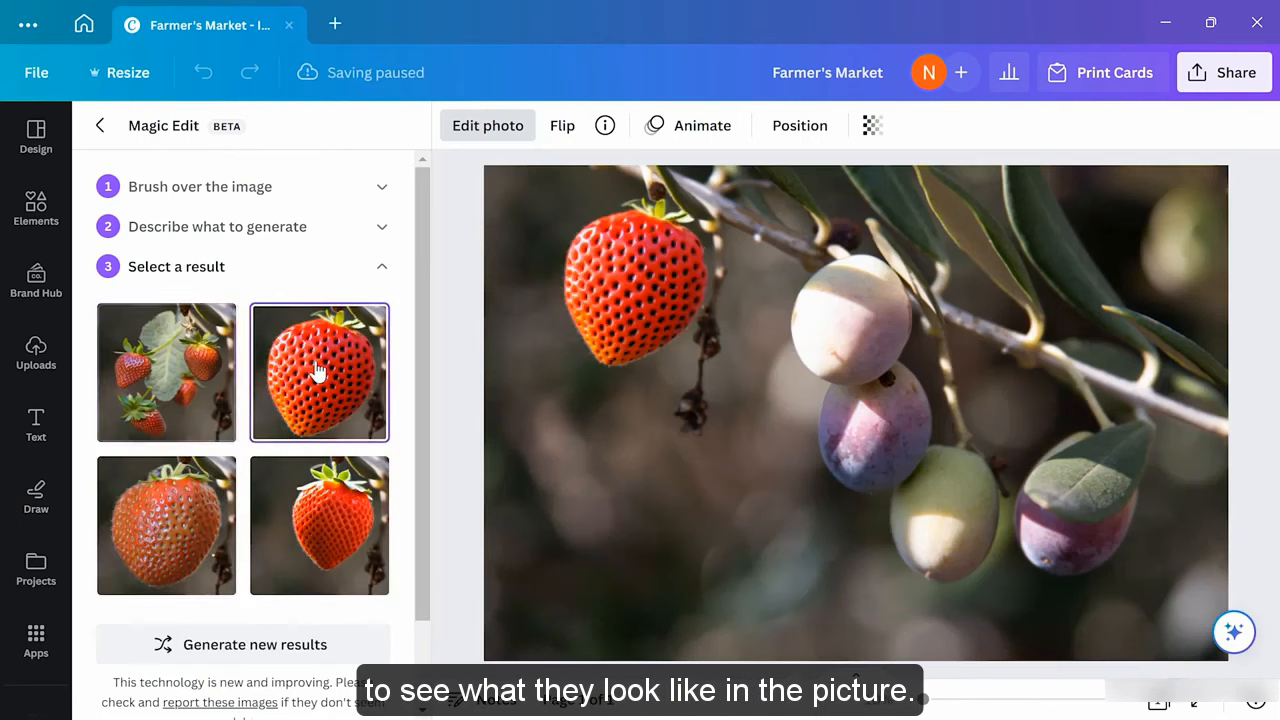
pyautogui.click(184, 504)
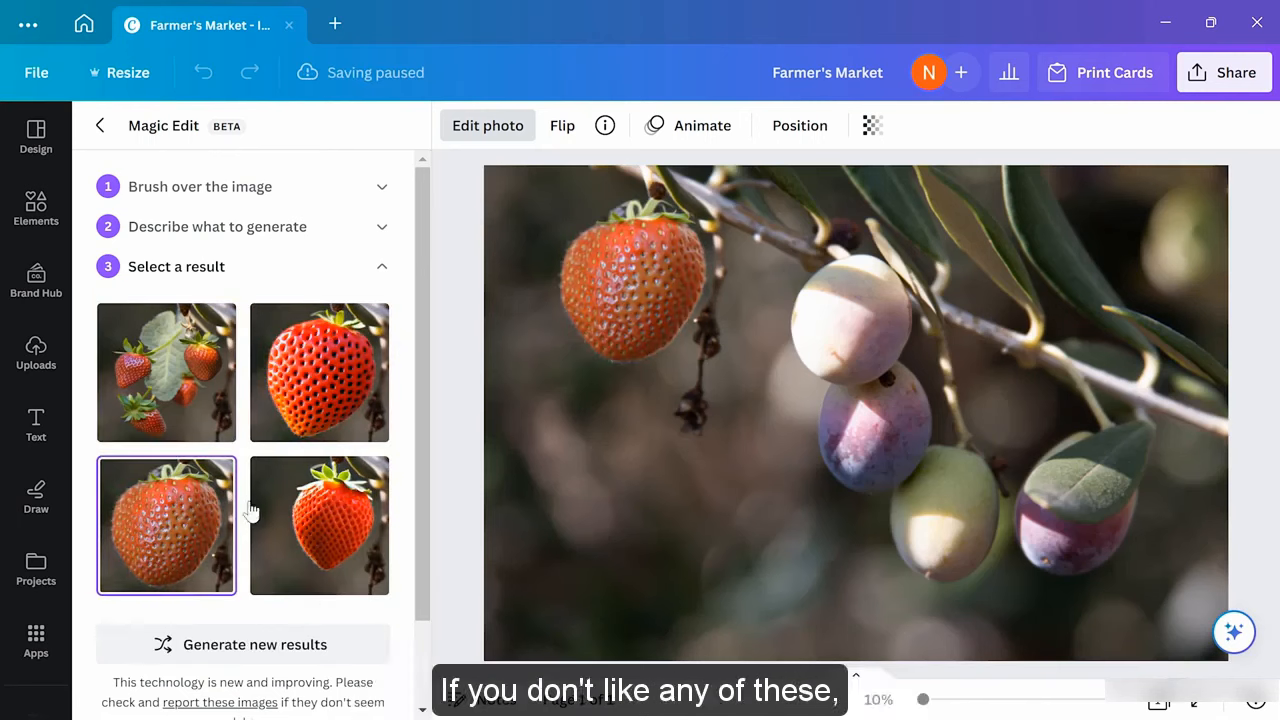
pyautogui.click(293, 535)
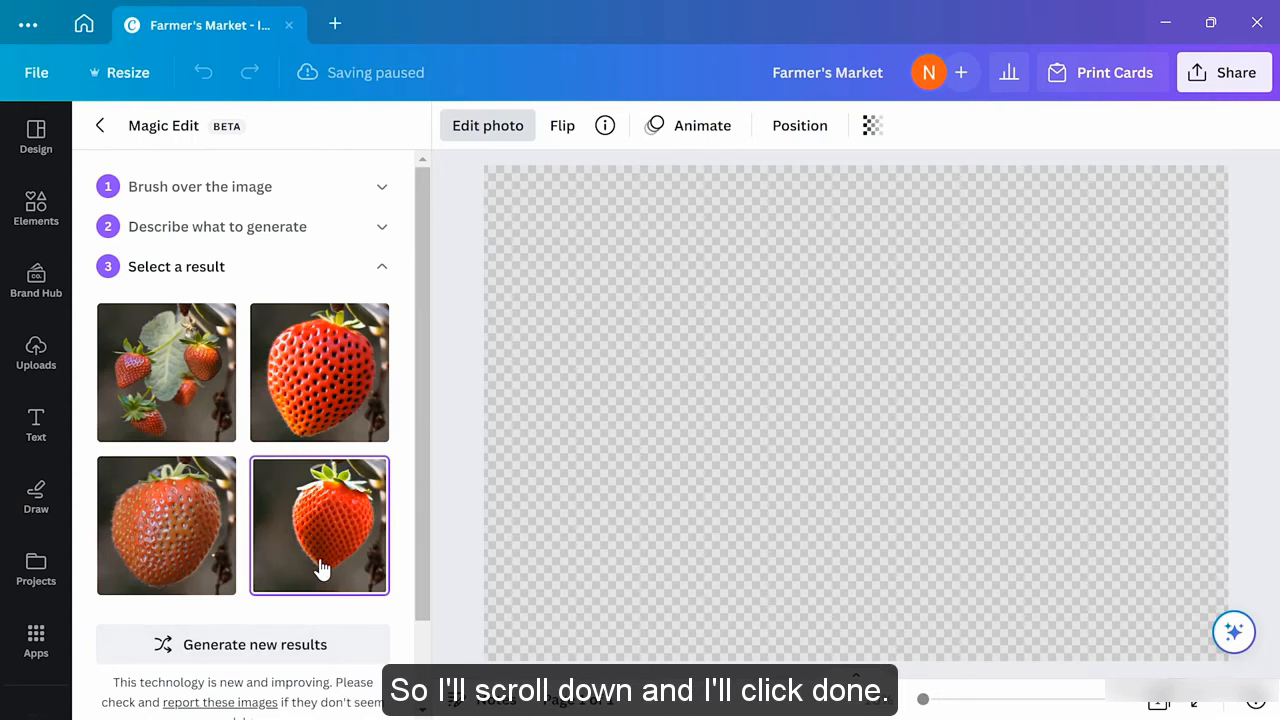
pyautogui.scroll(-2, 286, 562)
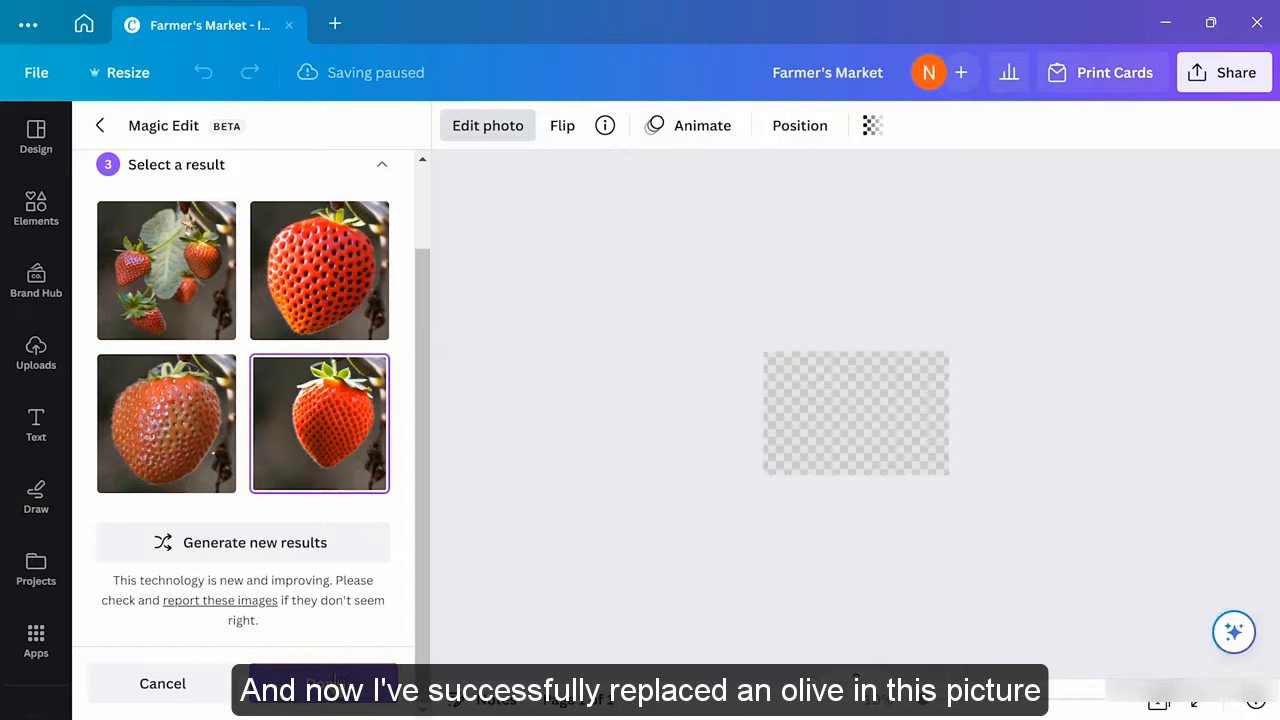
pyautogui.click(323, 683)
pyautogui.click(552, 487)
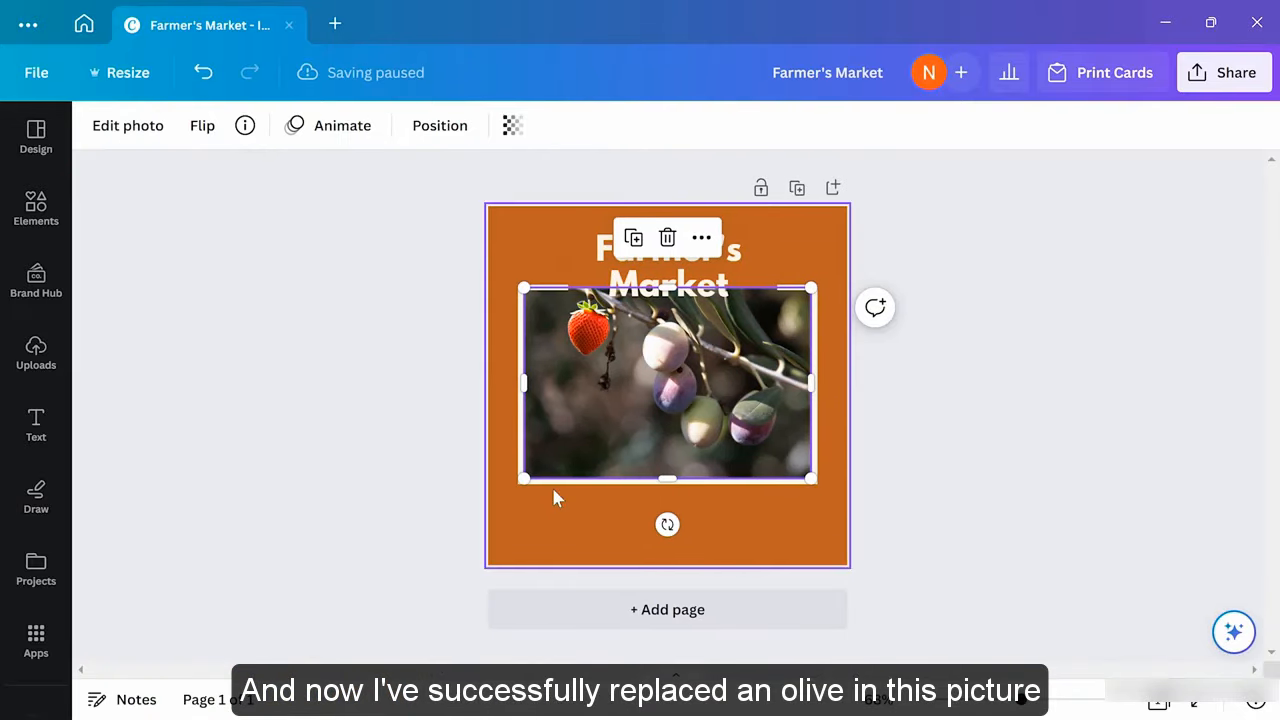
# Deselect the edited olive photo on the Farmer's Market card
pyautogui.click(362, 433)
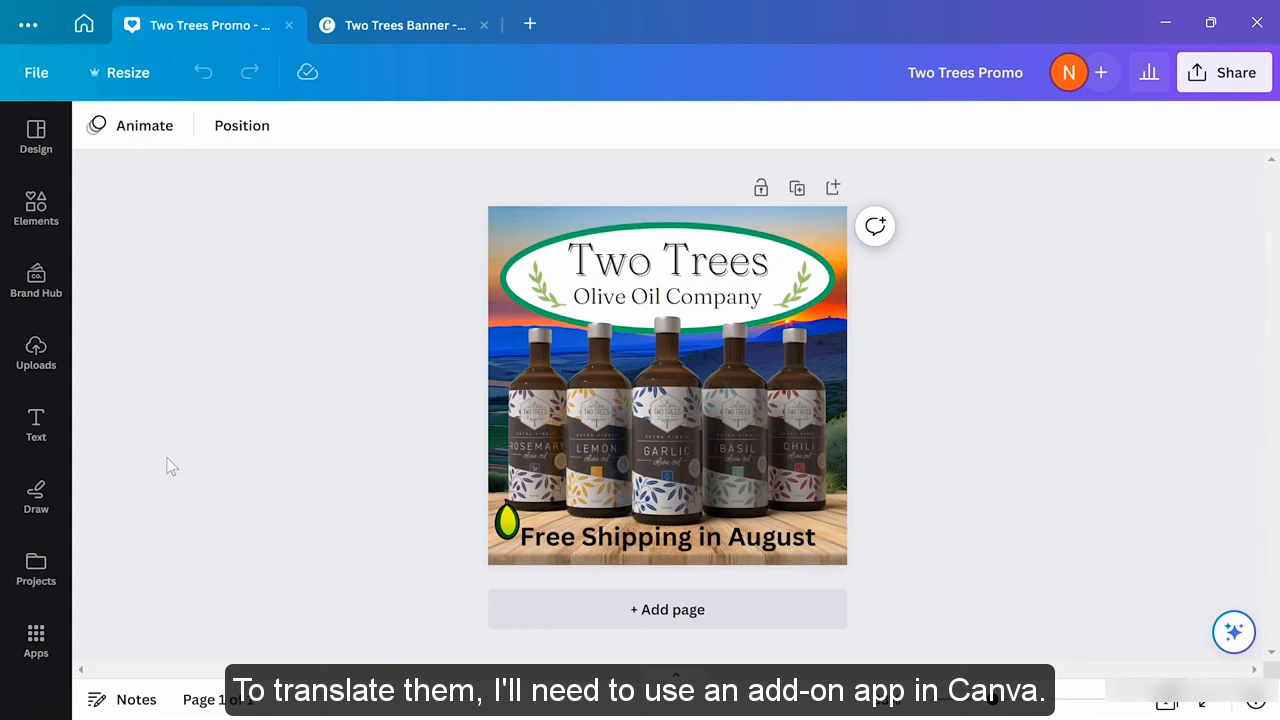
# Search the Apps panel for 'translate' and launch the Translate app
pyautogui.click(36, 640)
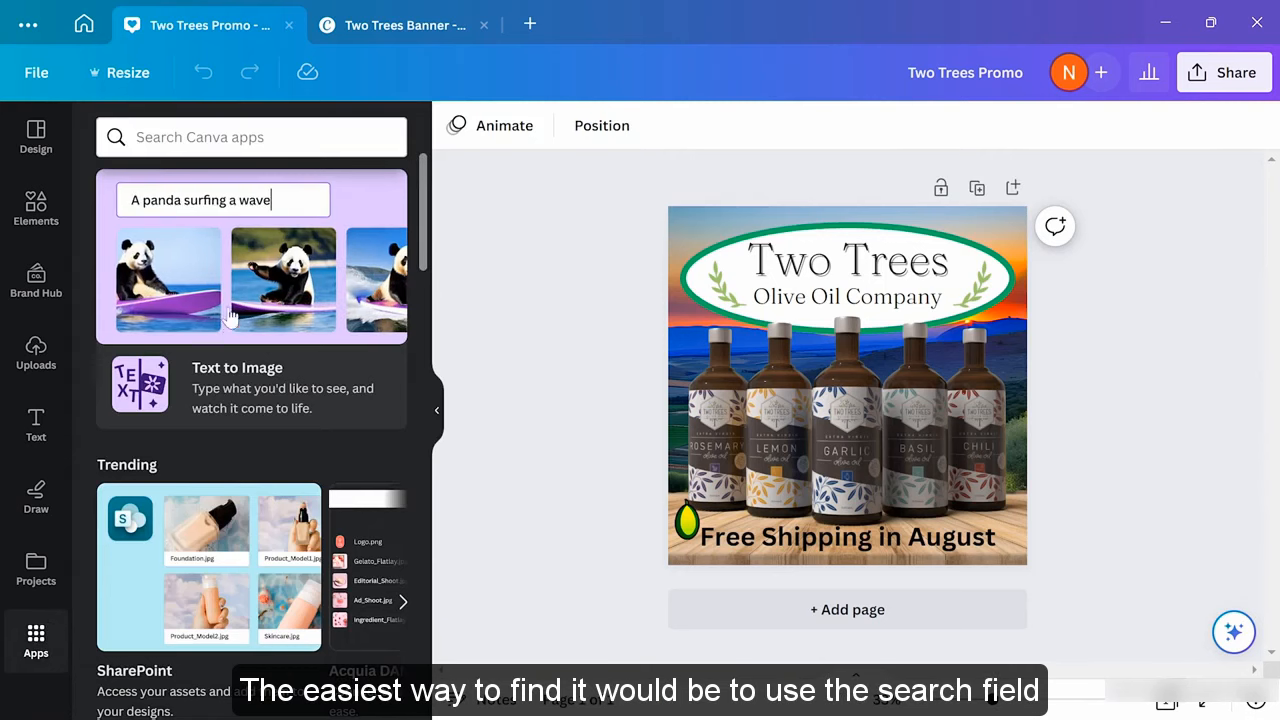
pyautogui.click(234, 137)
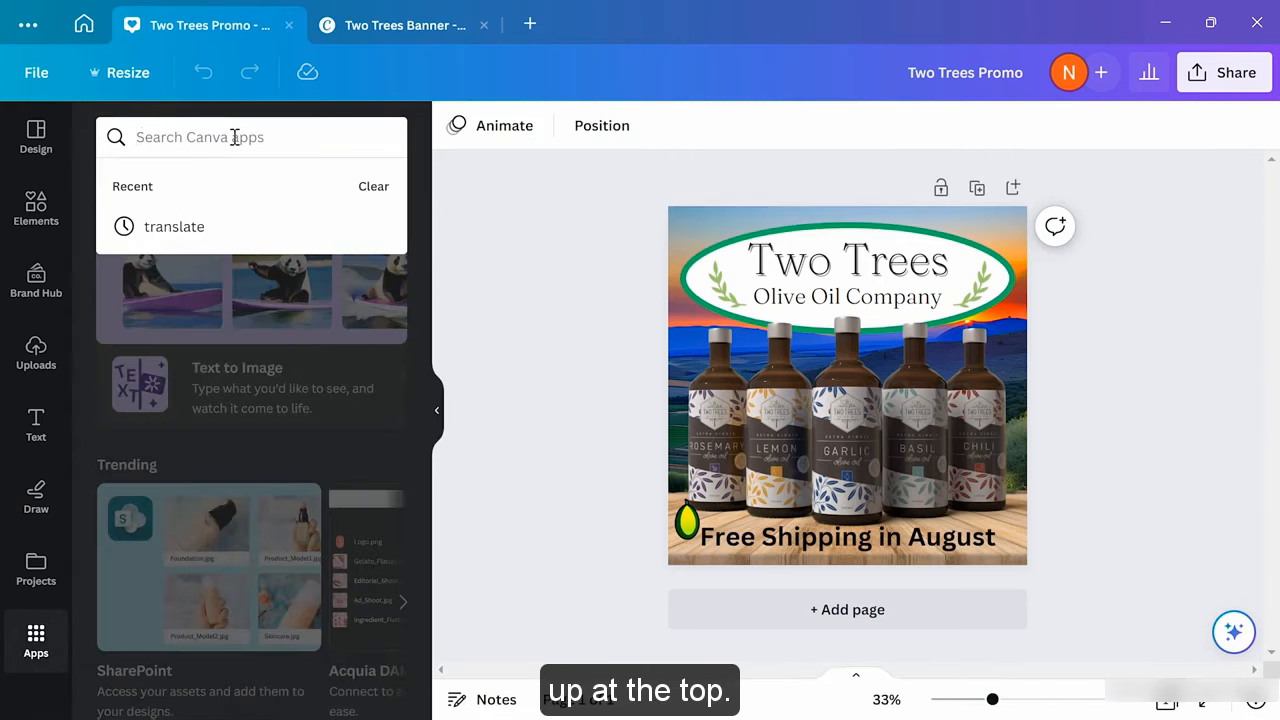
pyautogui.write('translat')
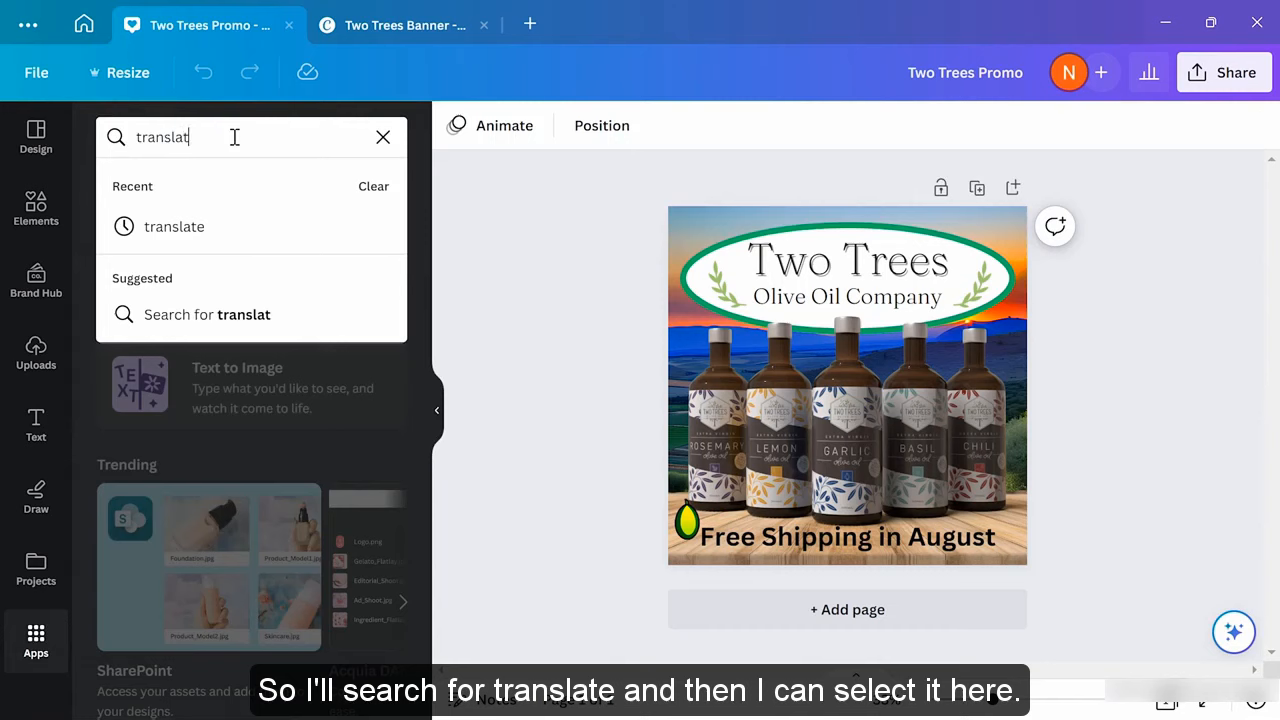
pyautogui.write('e')
pyautogui.press('Return')
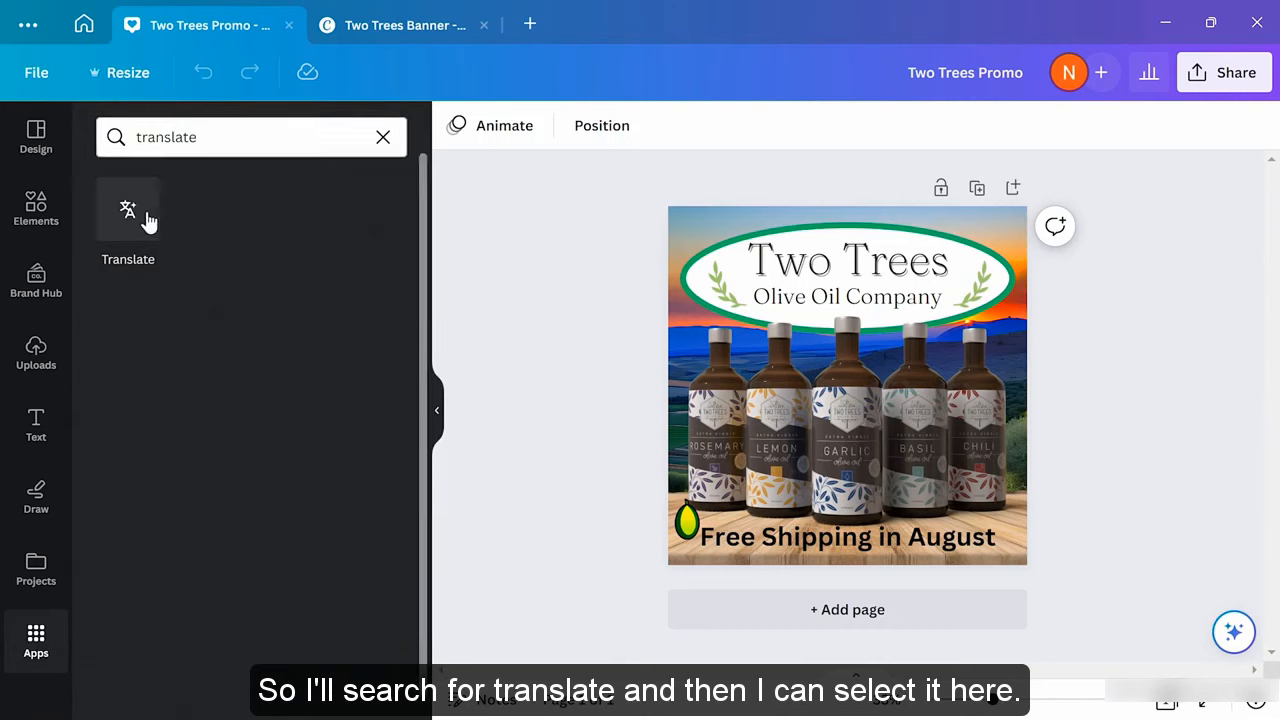
pyautogui.click(128, 215)
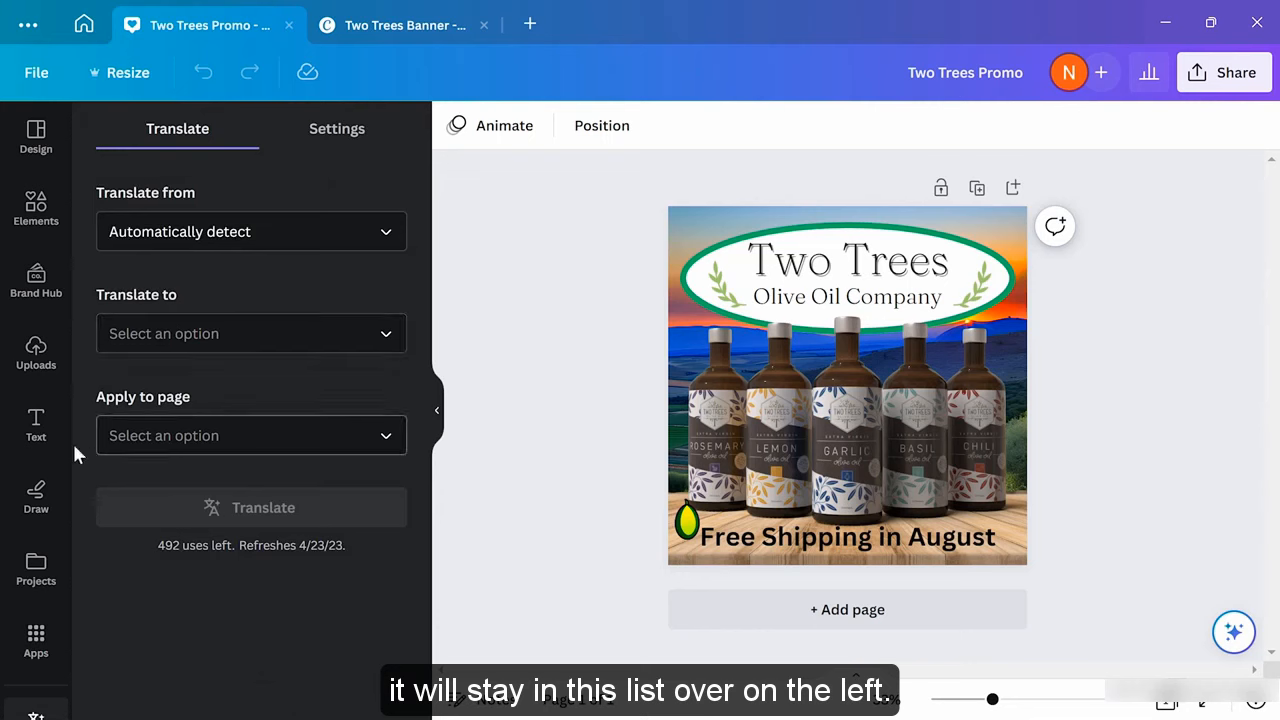
pyautogui.scroll(-1, 38, 466)
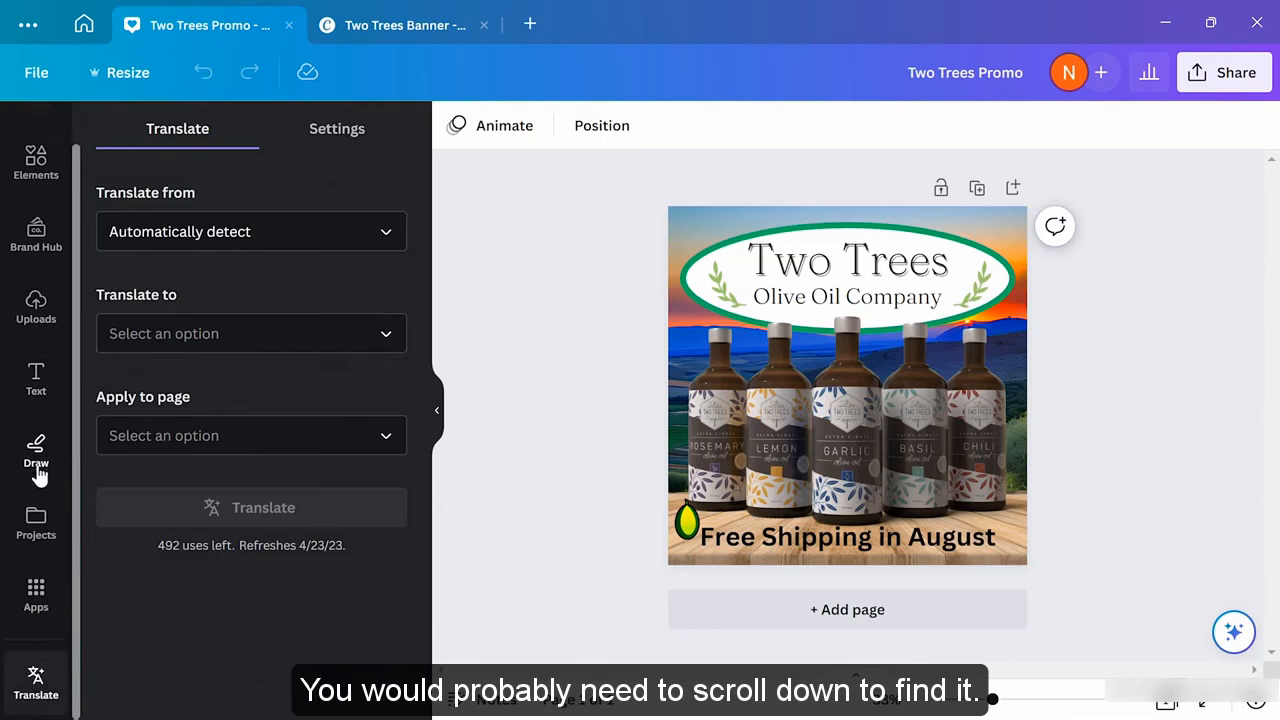
pyautogui.moveTo(35, 678)
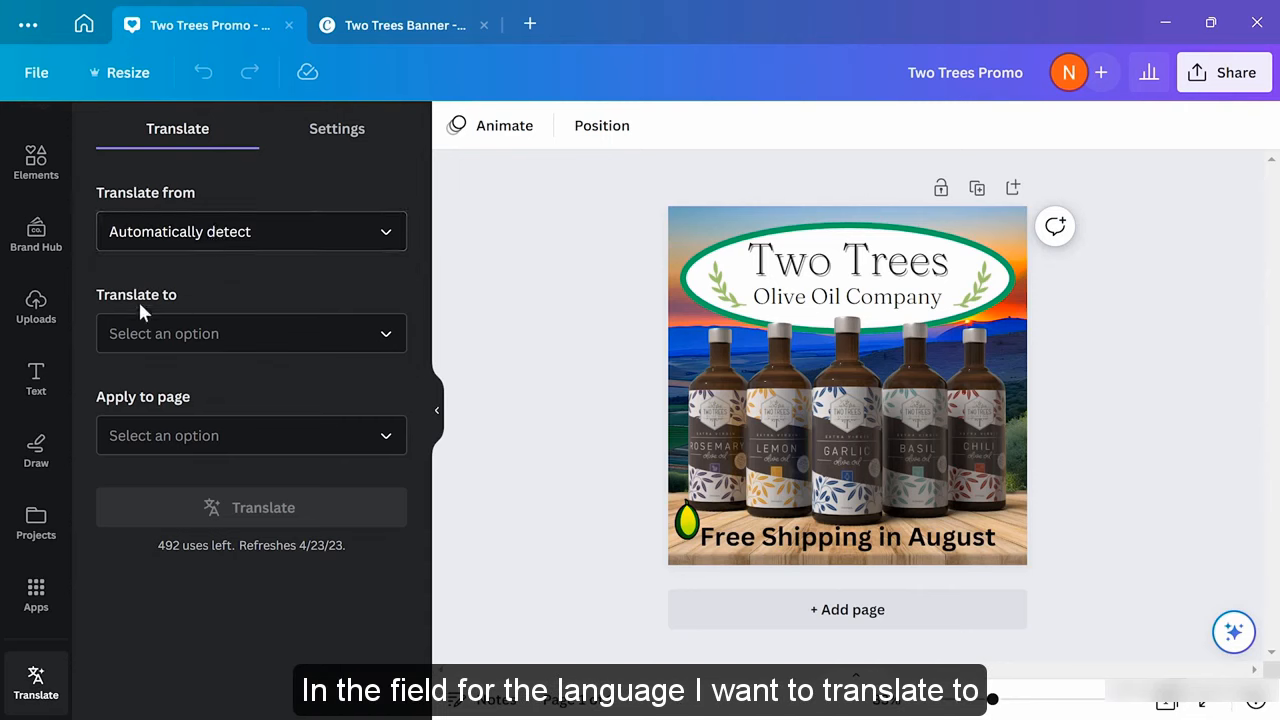
# Choose Italian as the target language and Page 1 as the page to translate, then view Settings
pyautogui.click(184, 345)
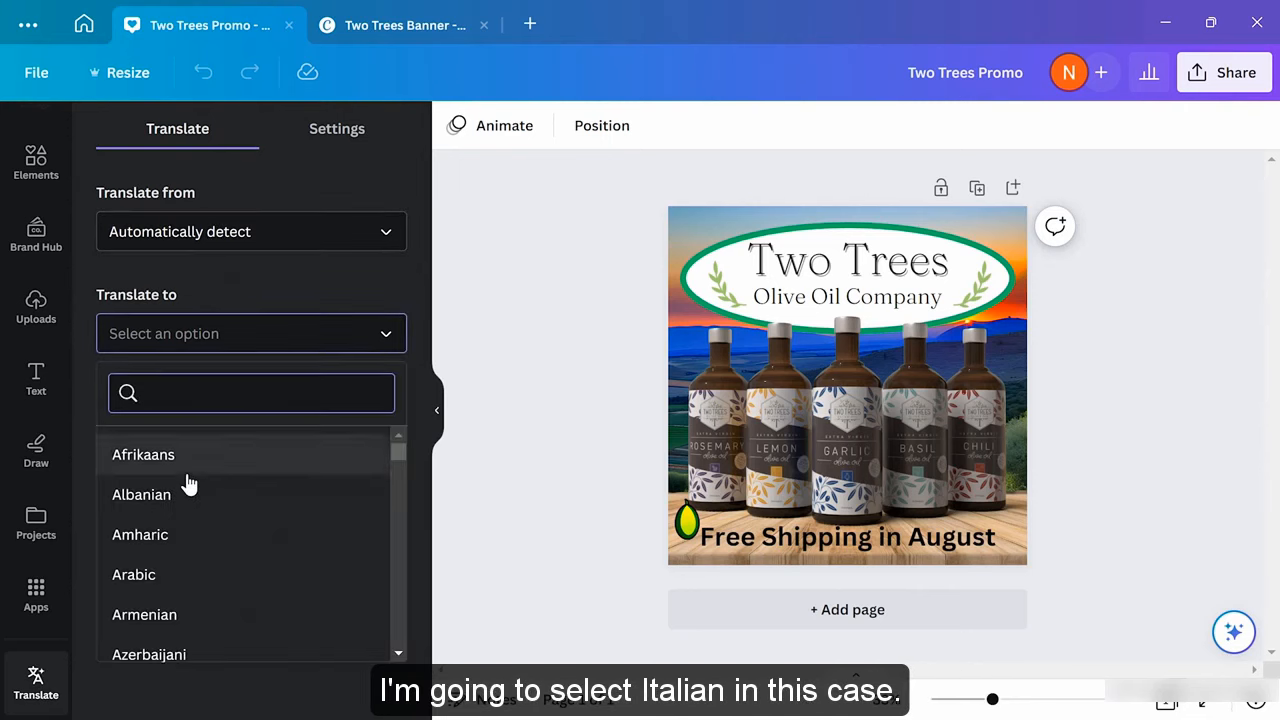
pyautogui.scroll(-3, 190, 483)
pyautogui.scroll(-8, 189, 483)
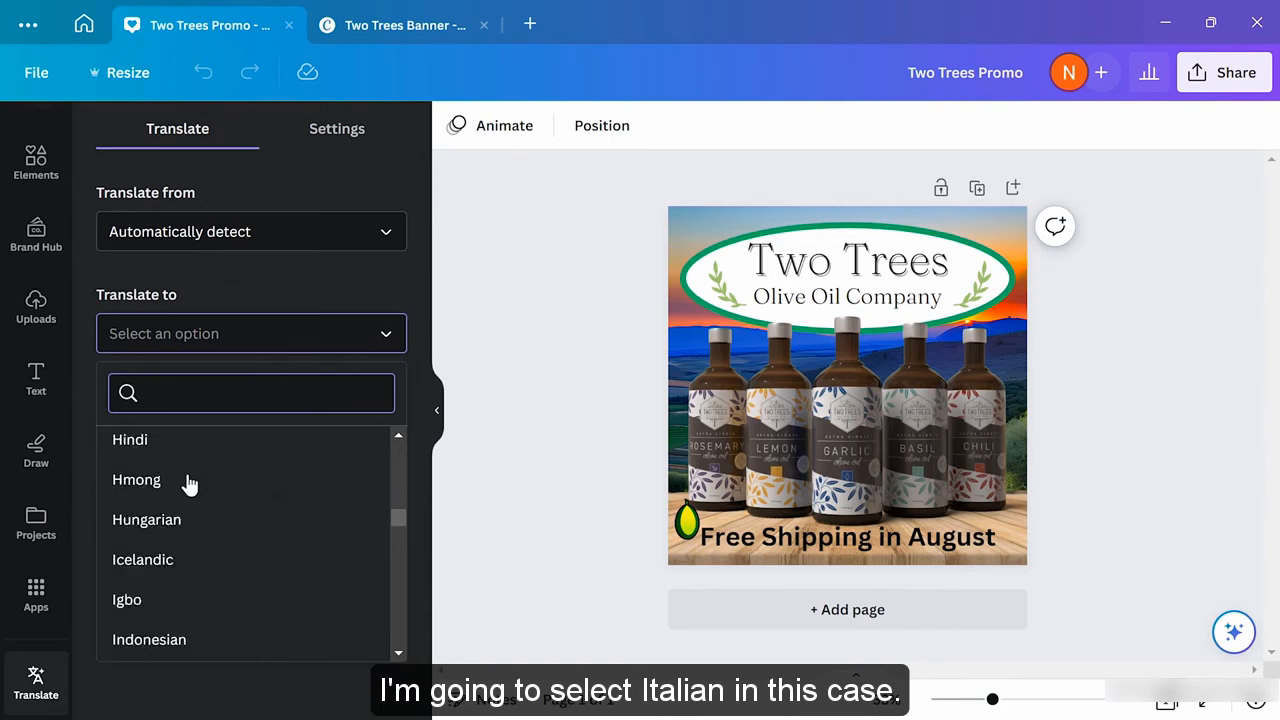
pyautogui.scroll(-5, 189, 483)
pyautogui.click(200, 443)
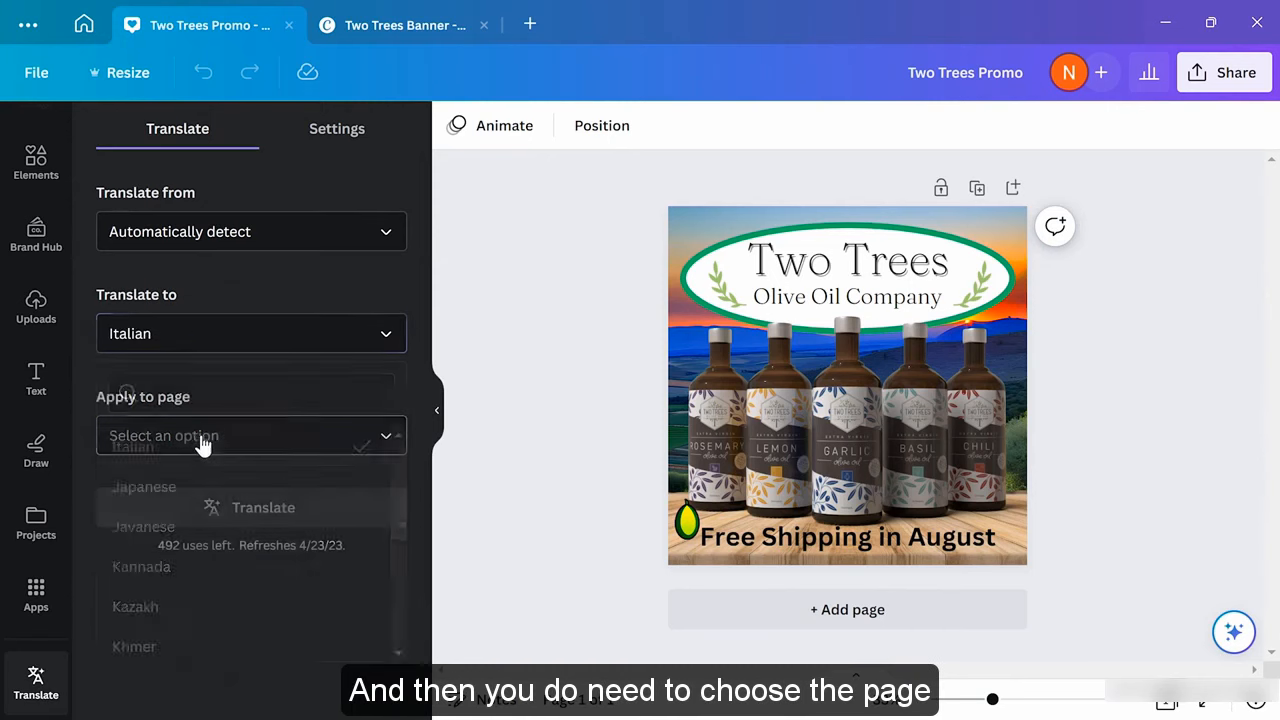
pyautogui.click(228, 437)
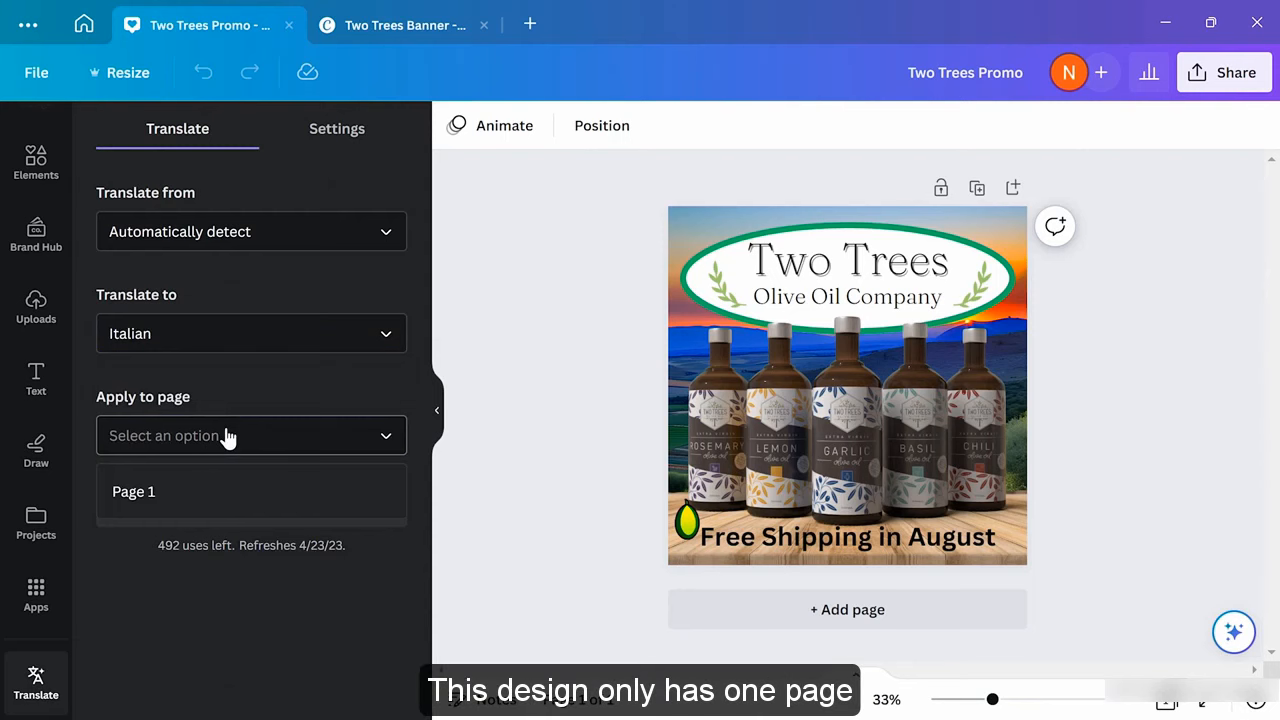
pyautogui.click(206, 495)
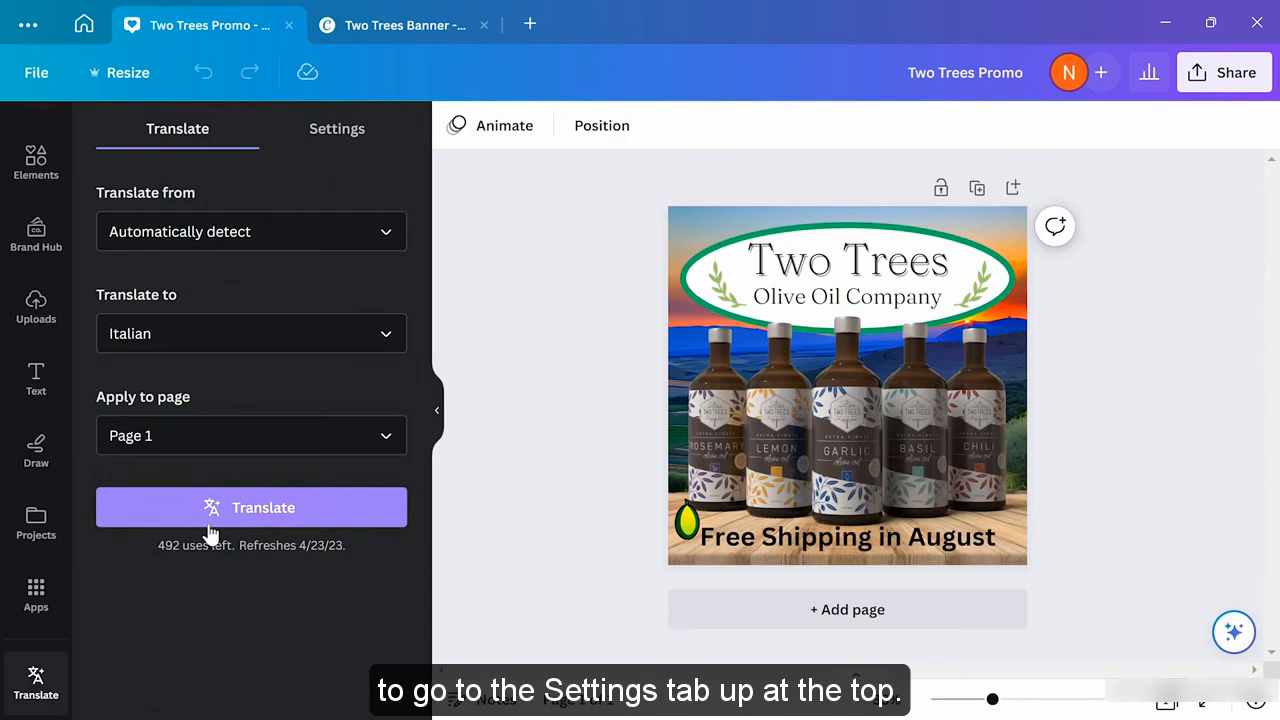
pyautogui.click(354, 140)
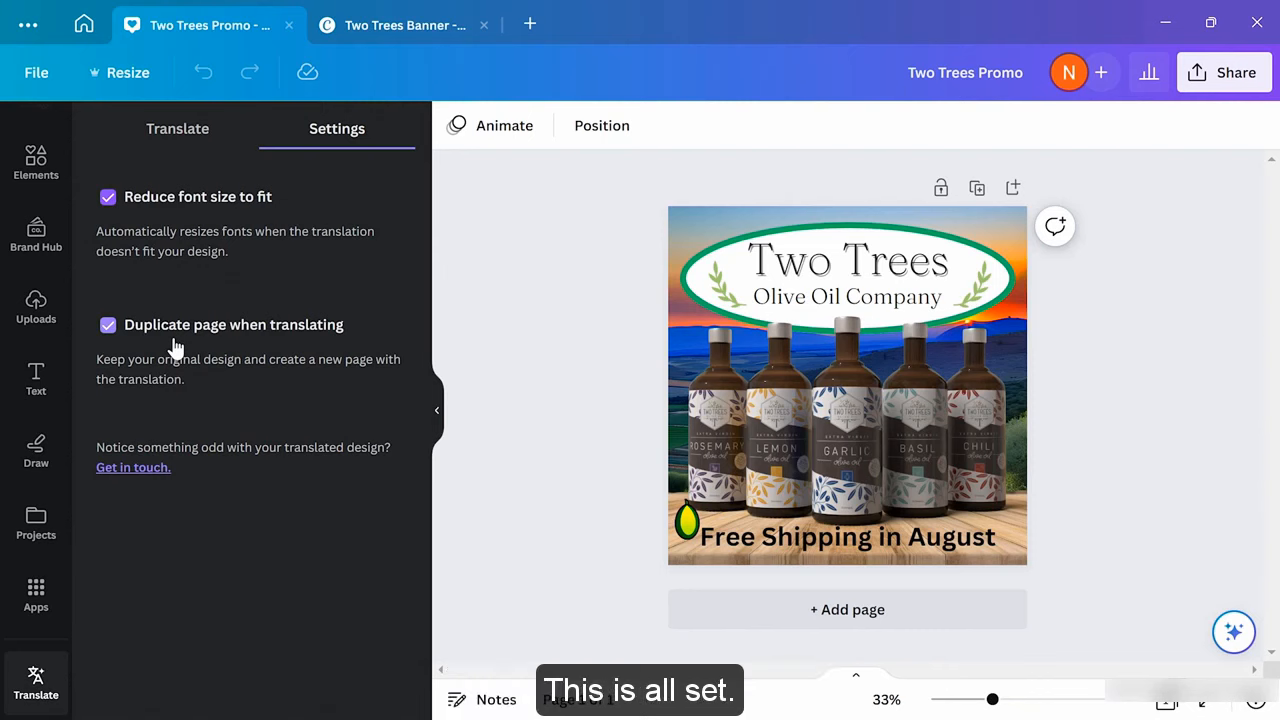
# Translate the English promo into Italian as Page 2, then compare it with Page 1
pyautogui.click(180, 145)
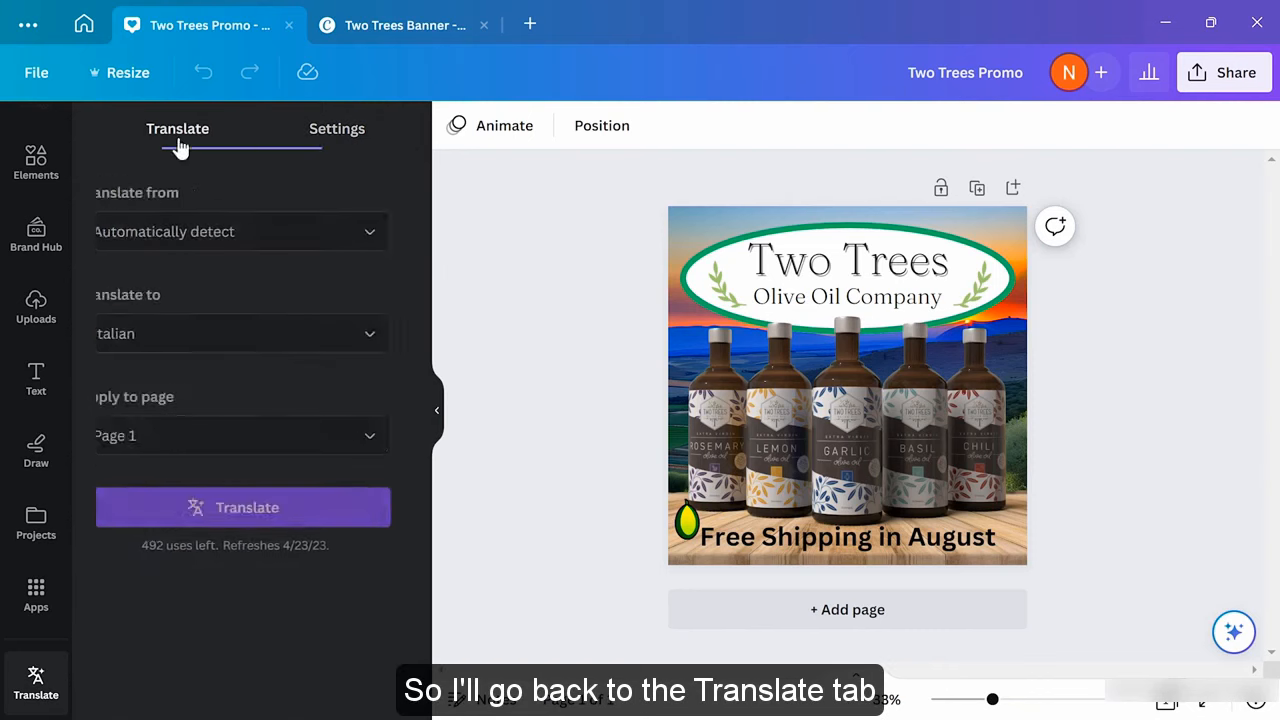
pyautogui.click(250, 520)
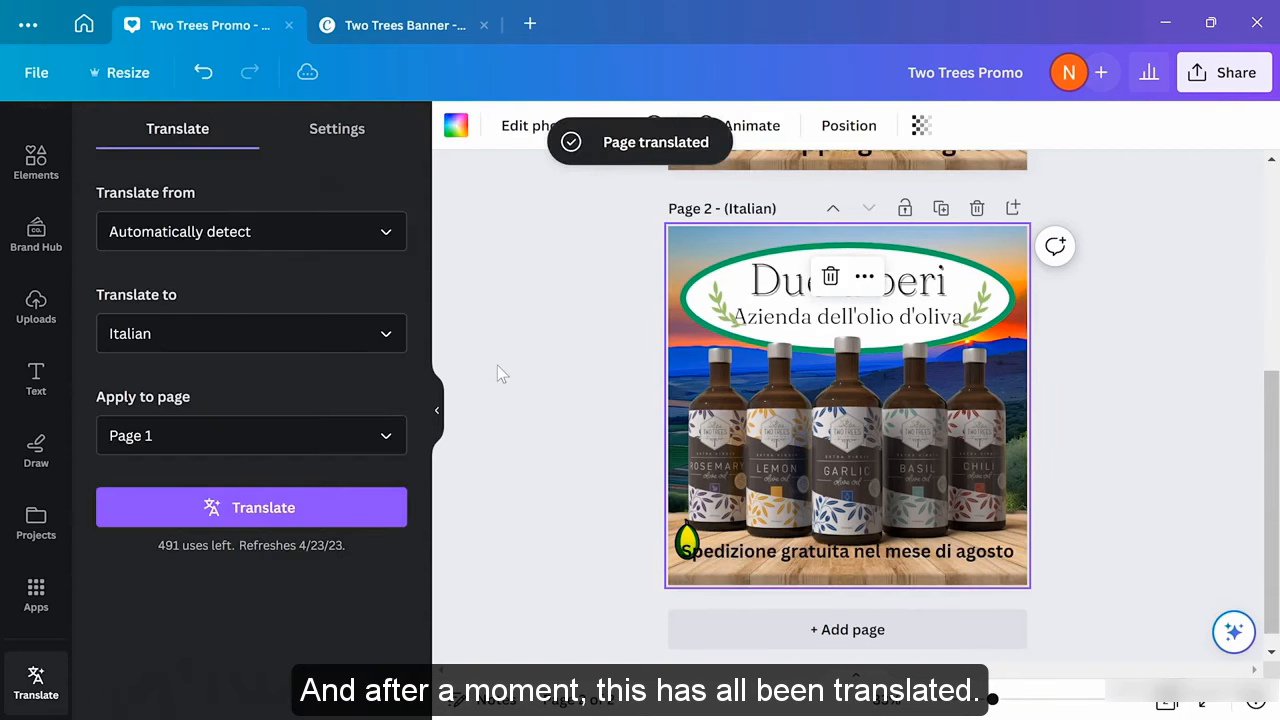
pyautogui.click(497, 366)
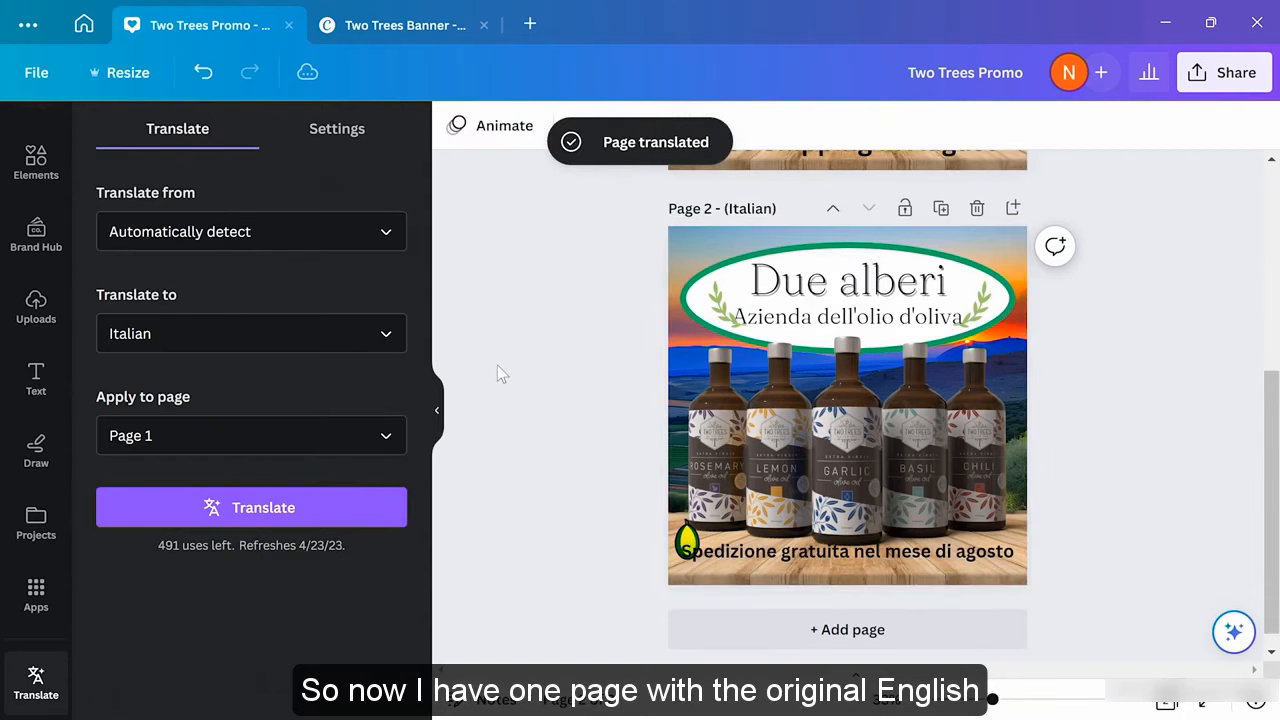
pyautogui.scroll(3, 497, 366)
pyautogui.scroll(2, 500, 400)
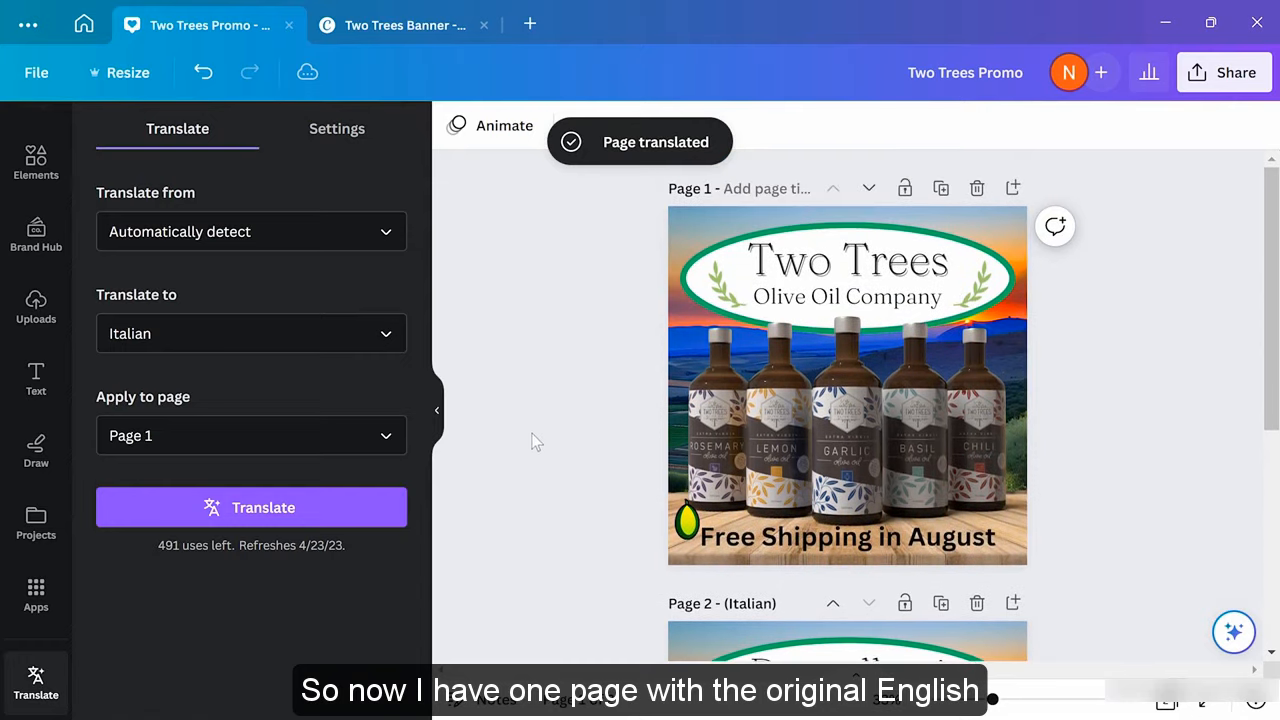
pyautogui.scroll(-5, 553, 426)
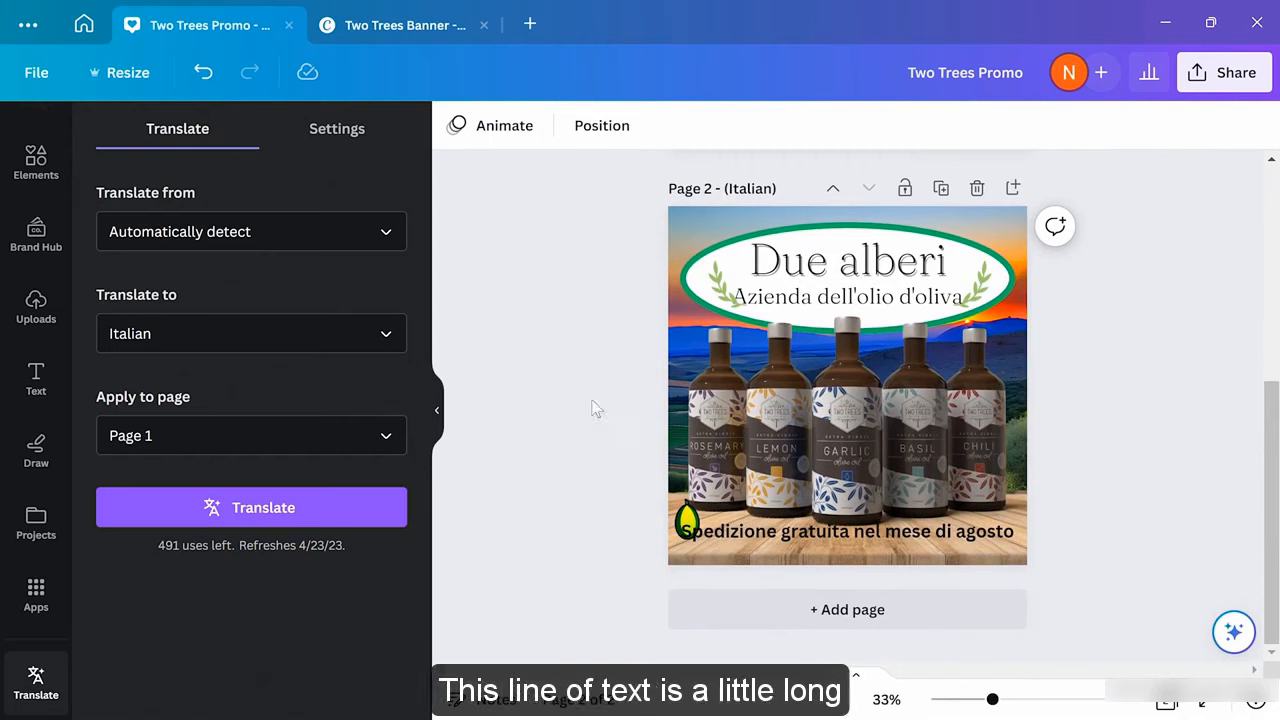
# Shrink the Italian subtitle 'Azienda dell'olio d'oliva' to font size 45
pyautogui.click(814, 297)
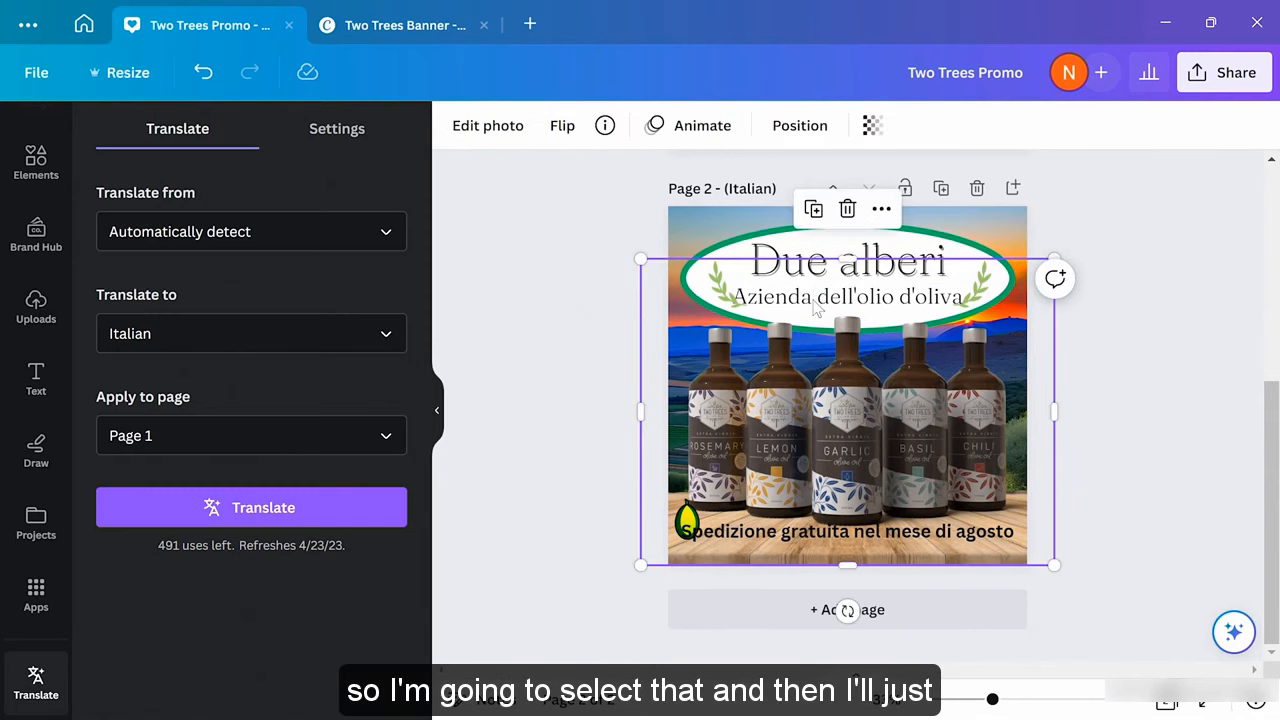
pyautogui.click(800, 288)
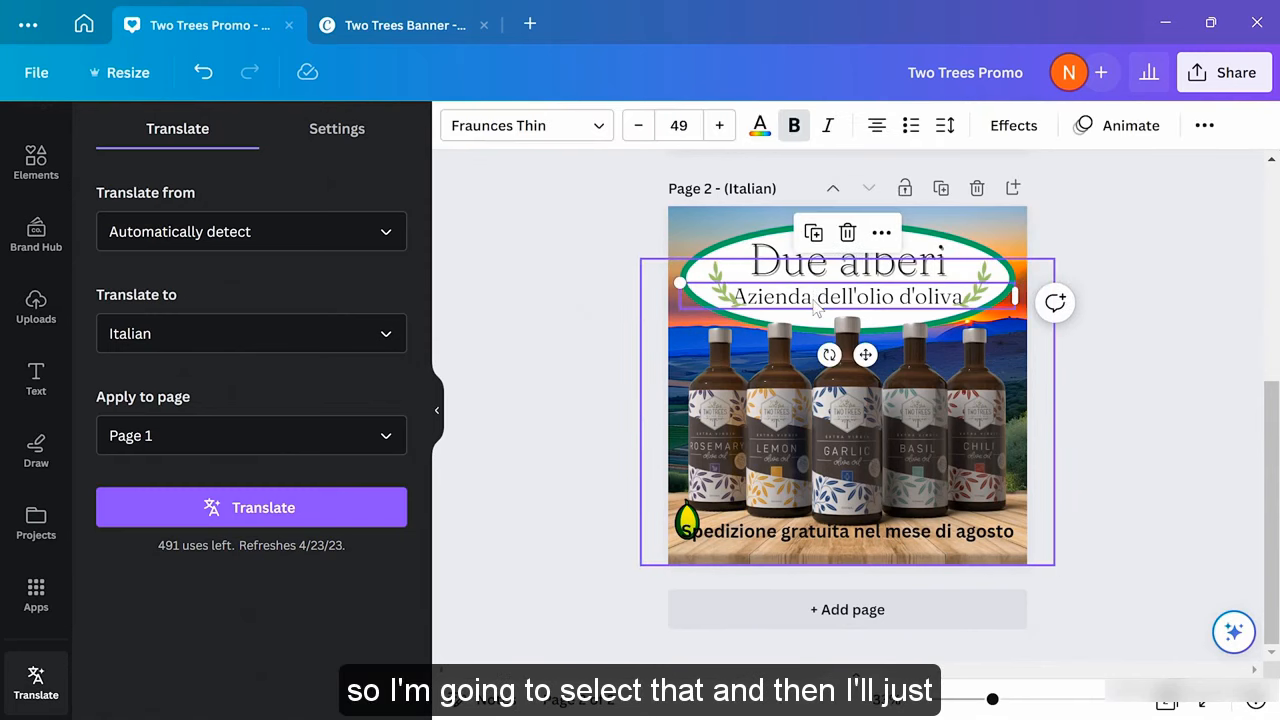
pyautogui.click(638, 125)
pyautogui.click(638, 125)
pyautogui.click(638, 125)
pyautogui.click(638, 125)
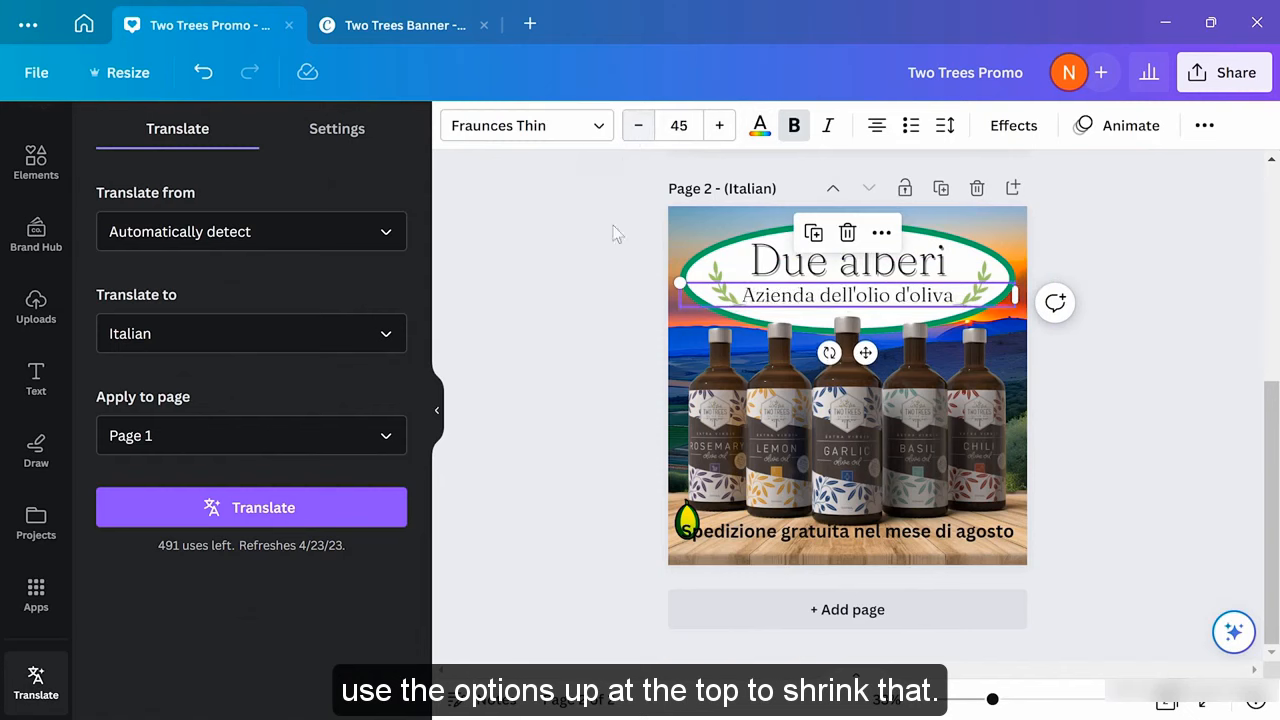
# Replace 'nel mese di' with 'in' so the bottom line reads 'Spedizione gratuita in agosto'
pyautogui.click(730, 540)
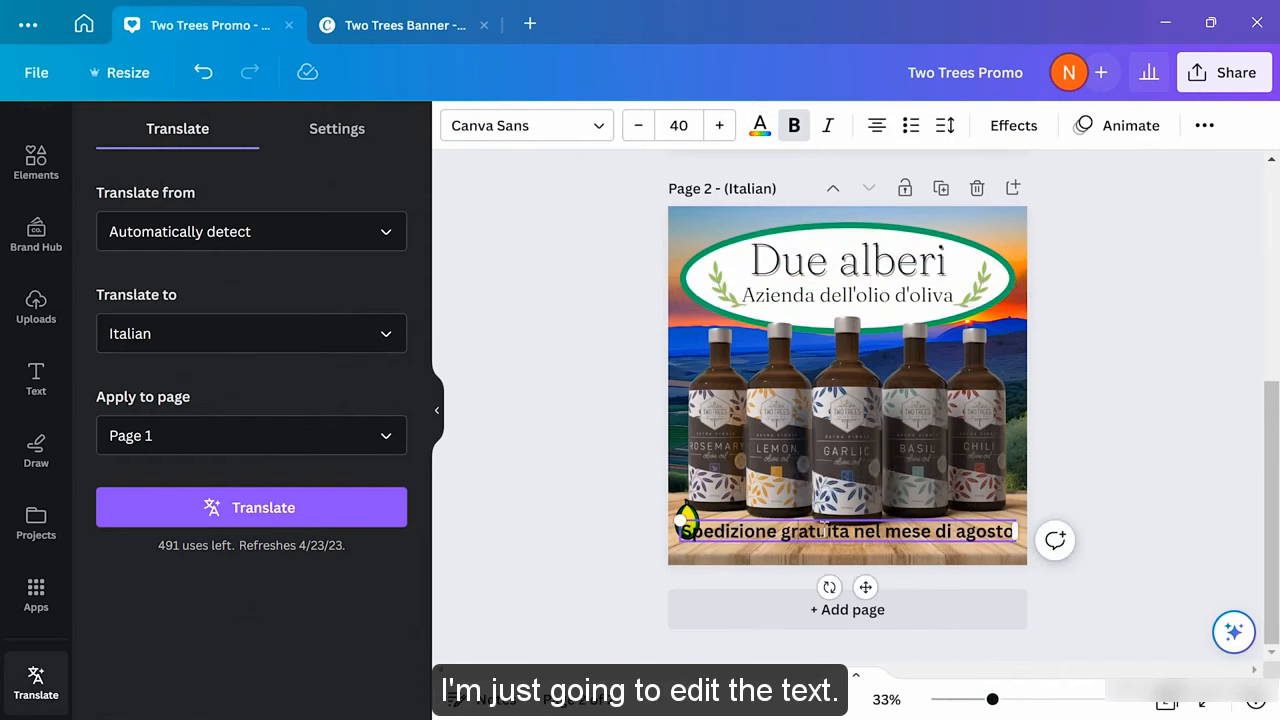
pyautogui.moveTo(852, 530); pyautogui.dragTo(953, 531)
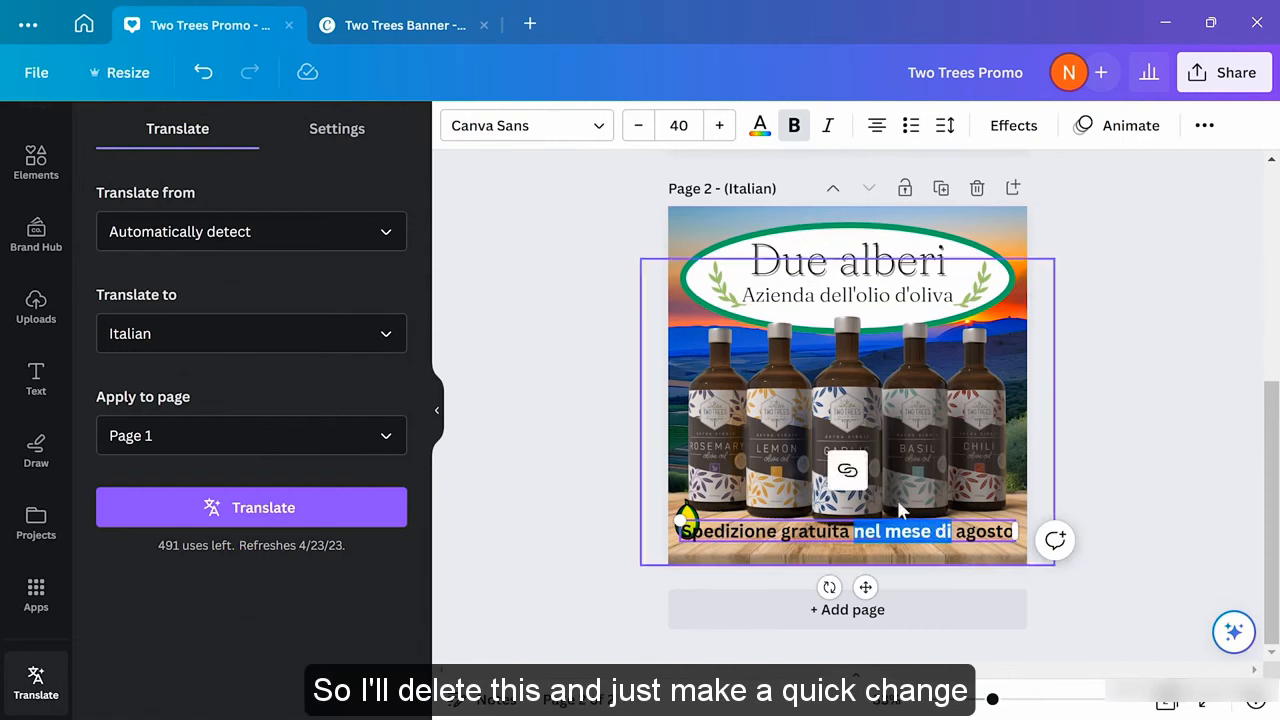
pyautogui.write('in')
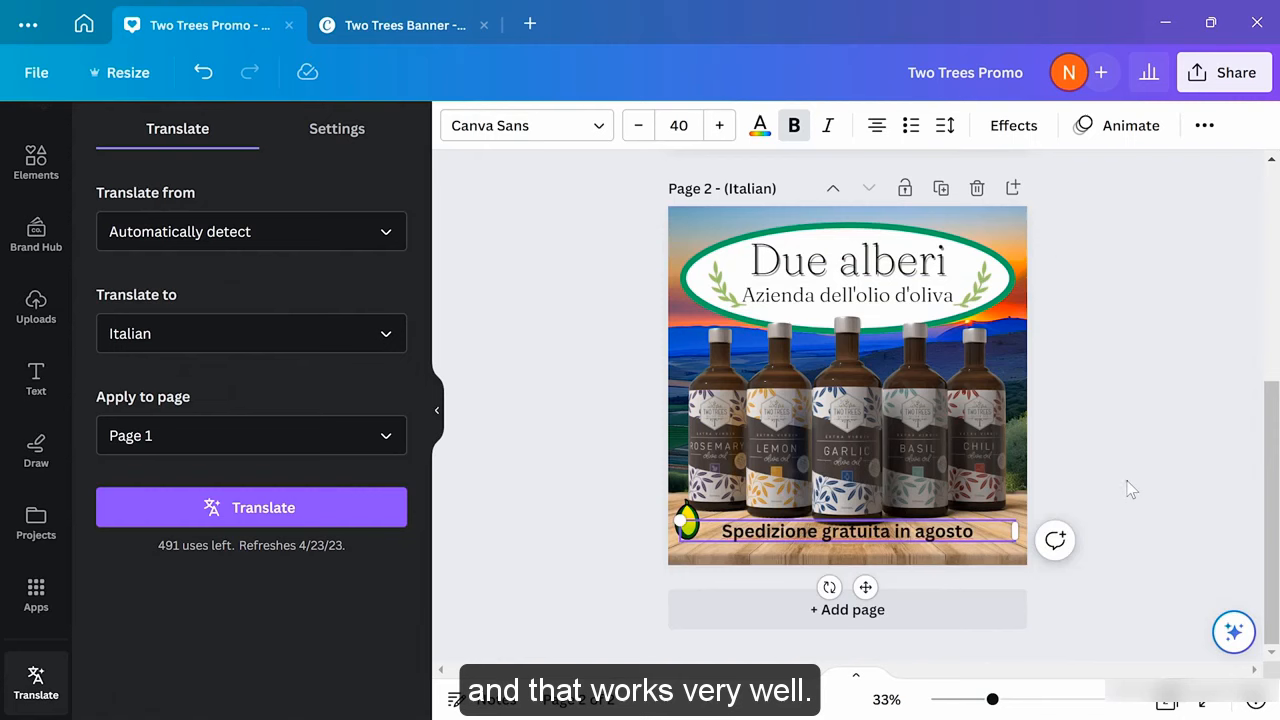
pyautogui.click(1094, 500)
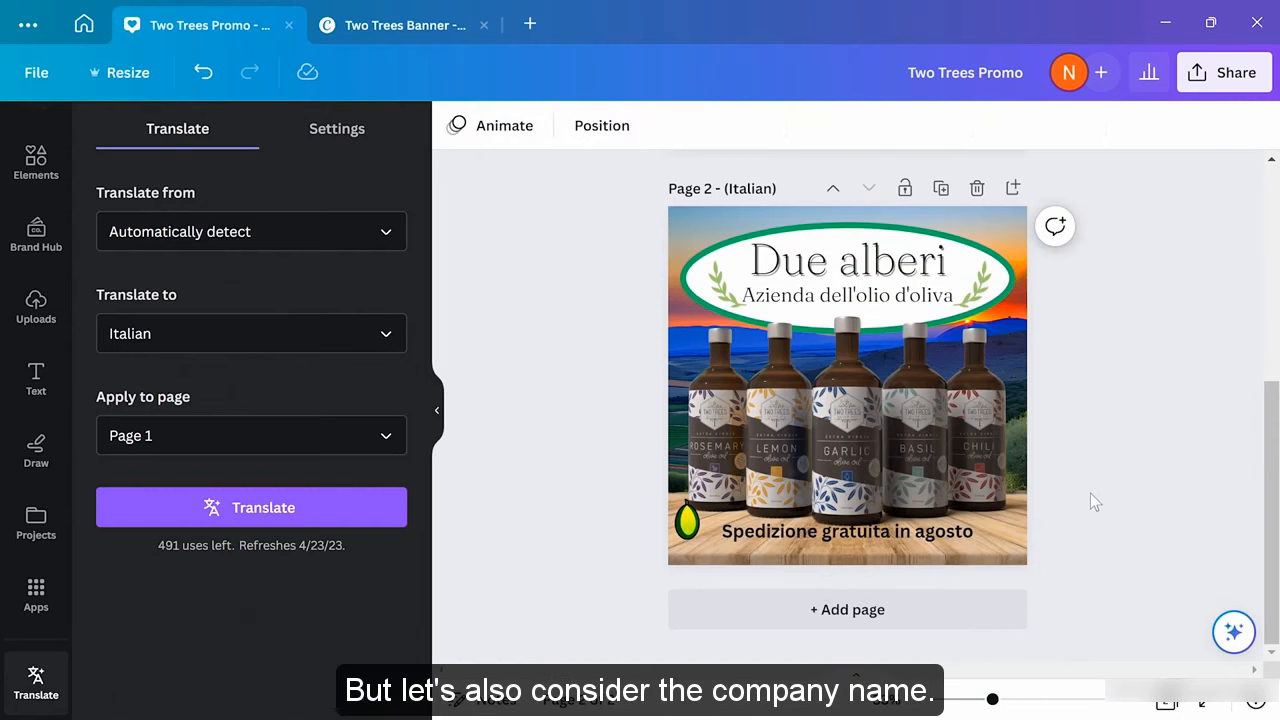
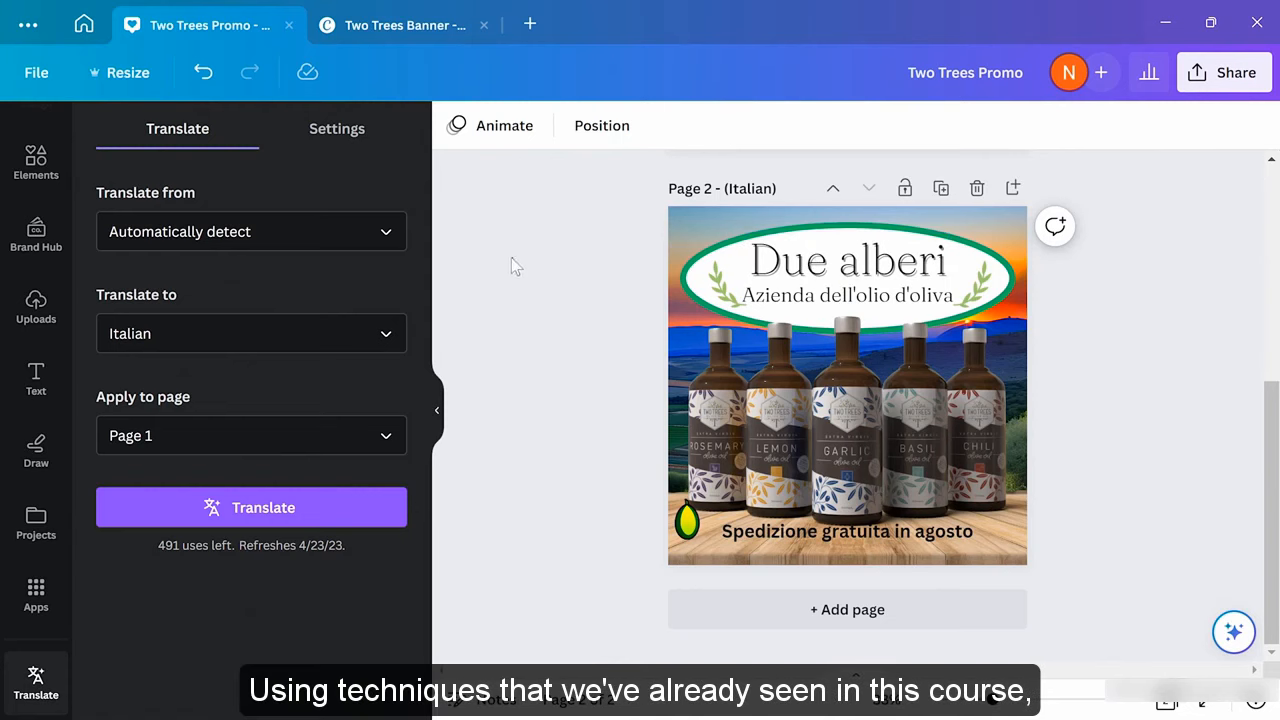
# Download the Two Trees Banner as a transparent-background PNG, then return to Two Trees Promo
pyautogui.click(408, 30)
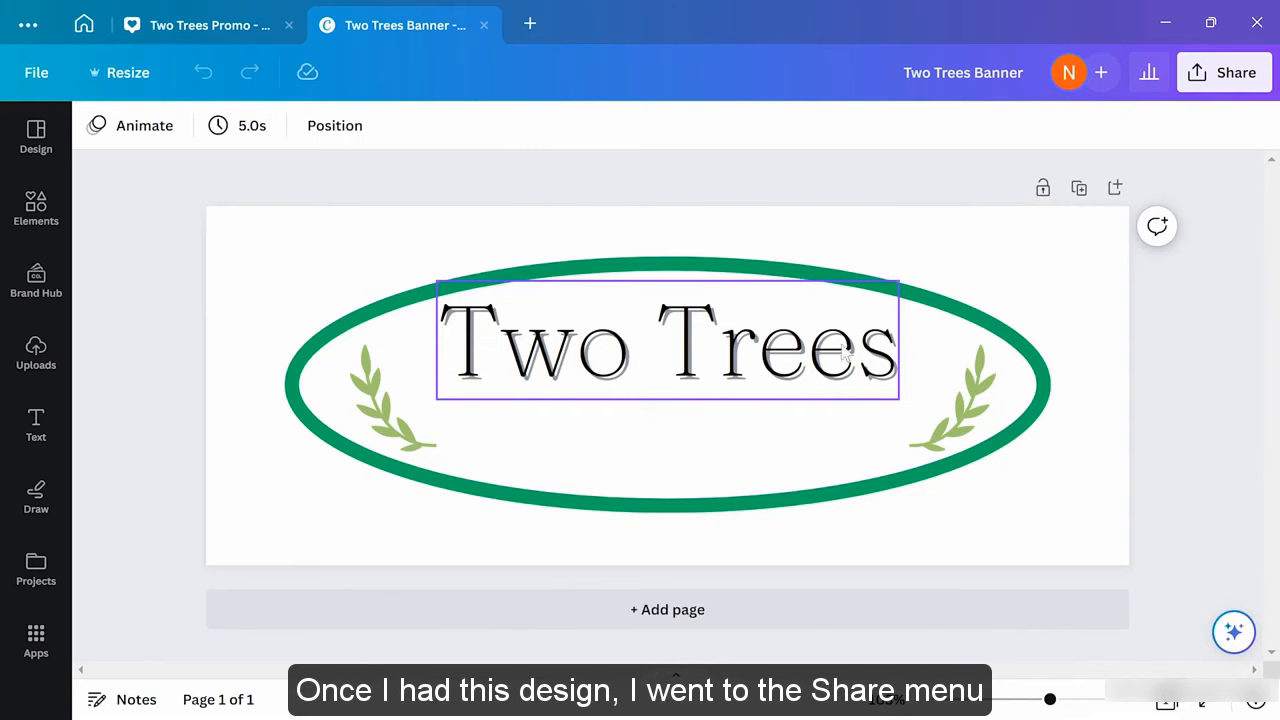
pyautogui.click(1210, 90)
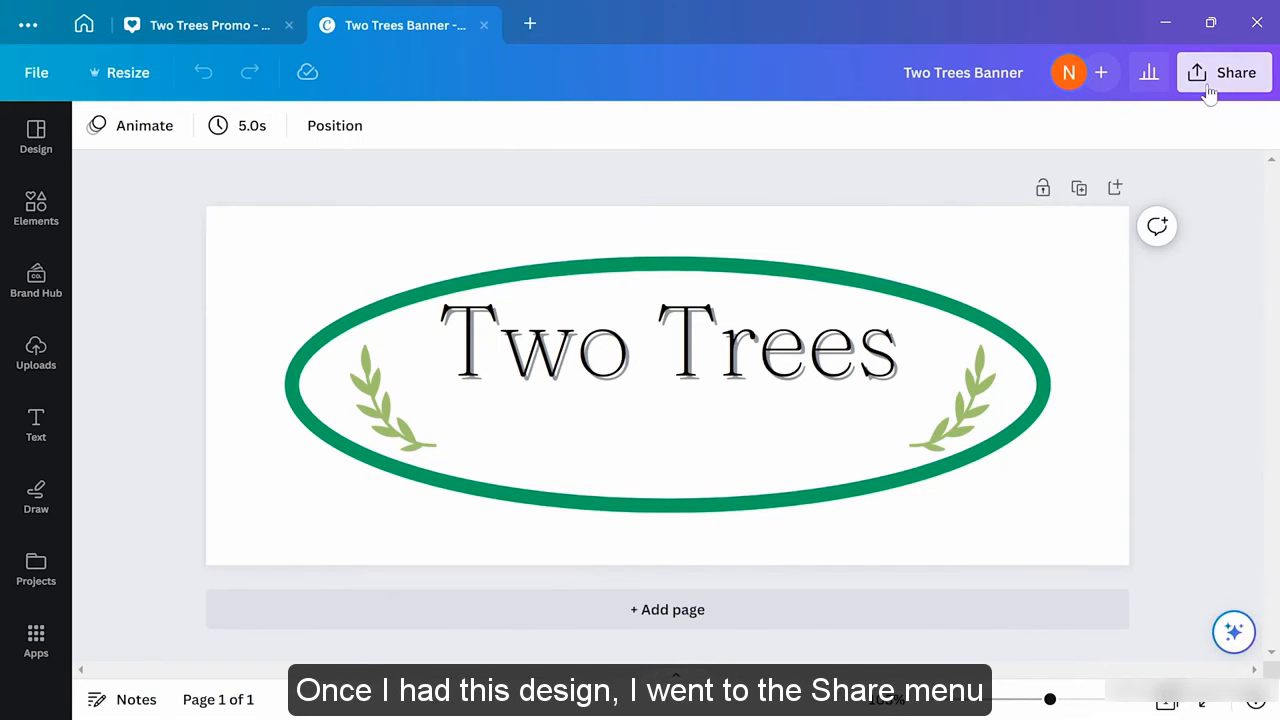
pyautogui.scroll(-2, 1006, 478)
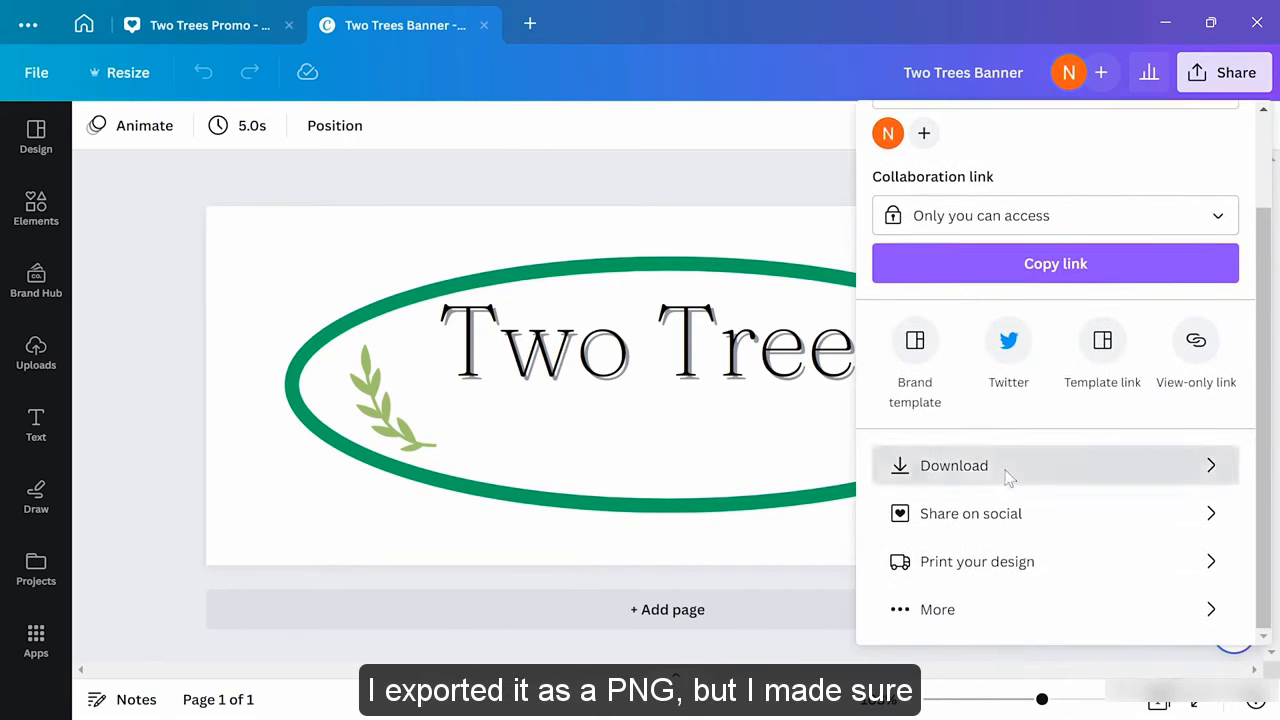
pyautogui.click(1005, 474)
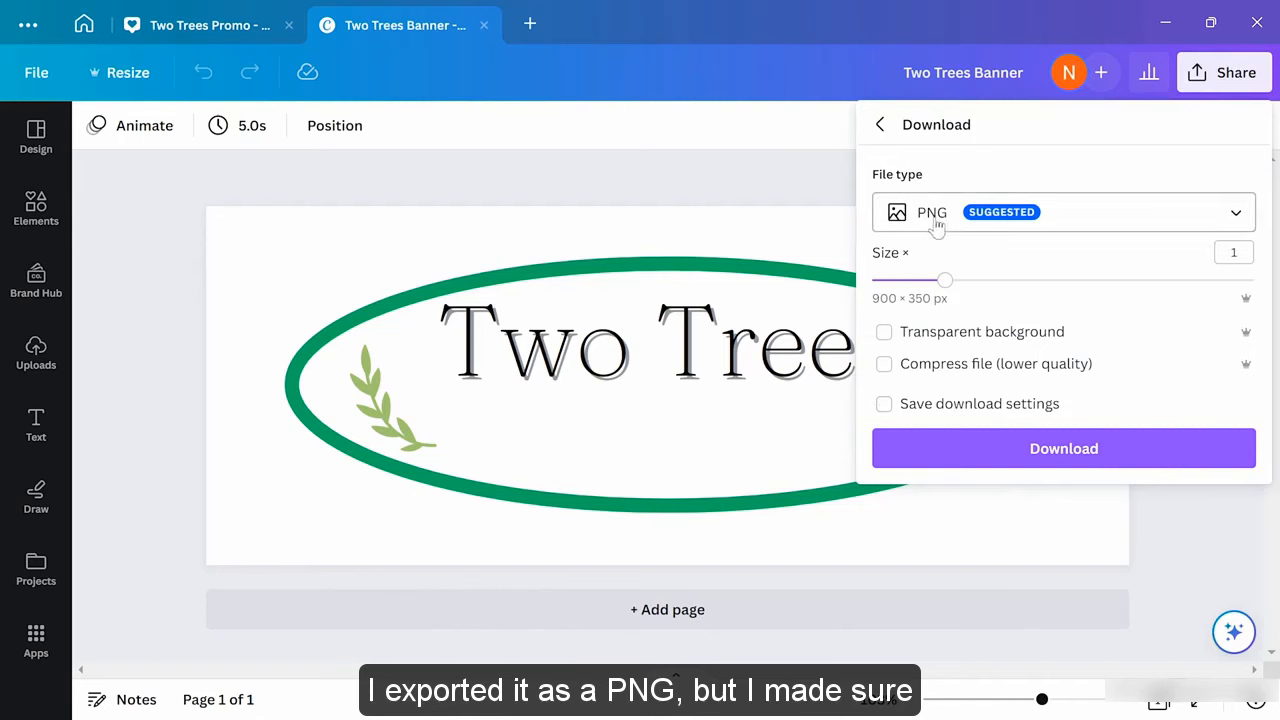
pyautogui.click(884, 333)
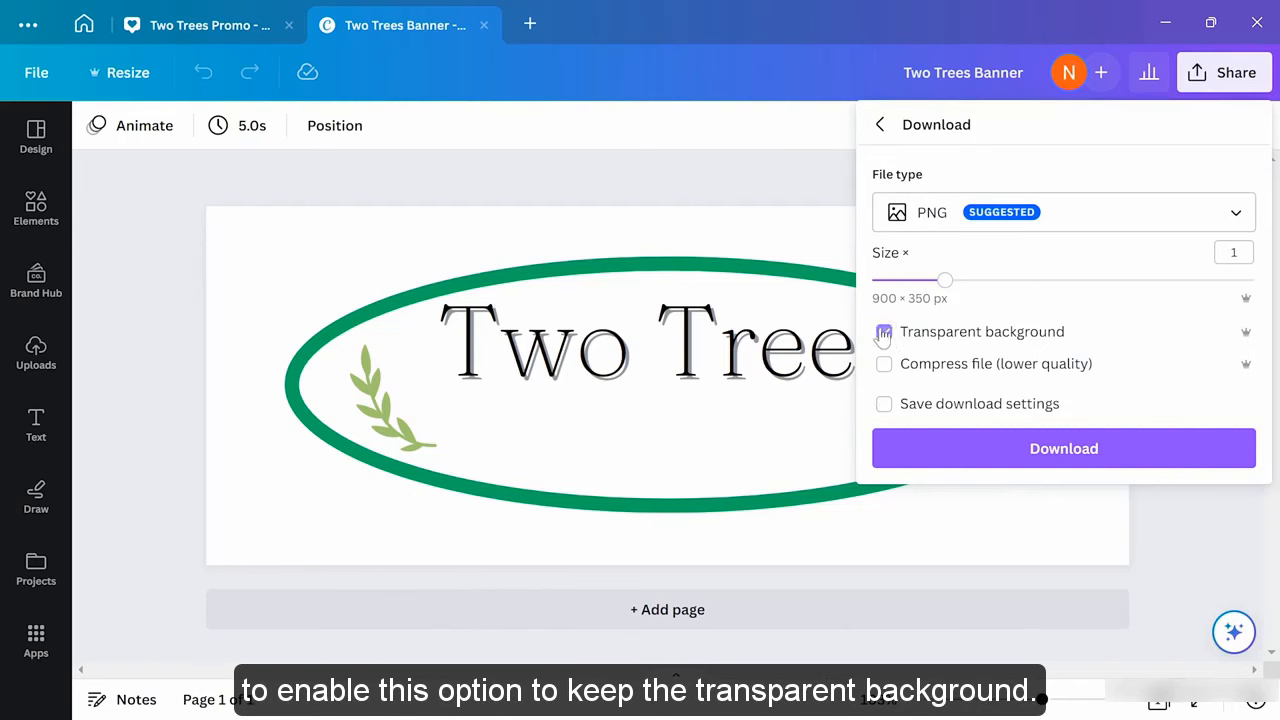
pyautogui.click(1202, 536)
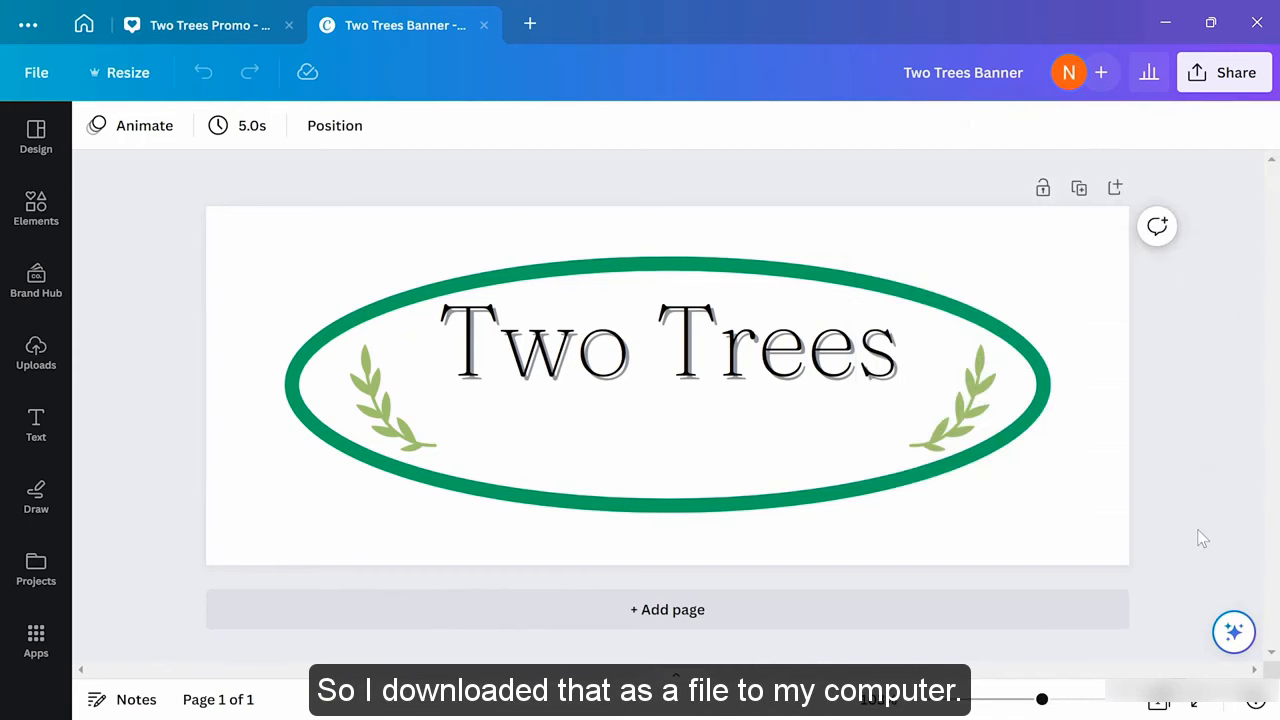
pyautogui.click(230, 35)
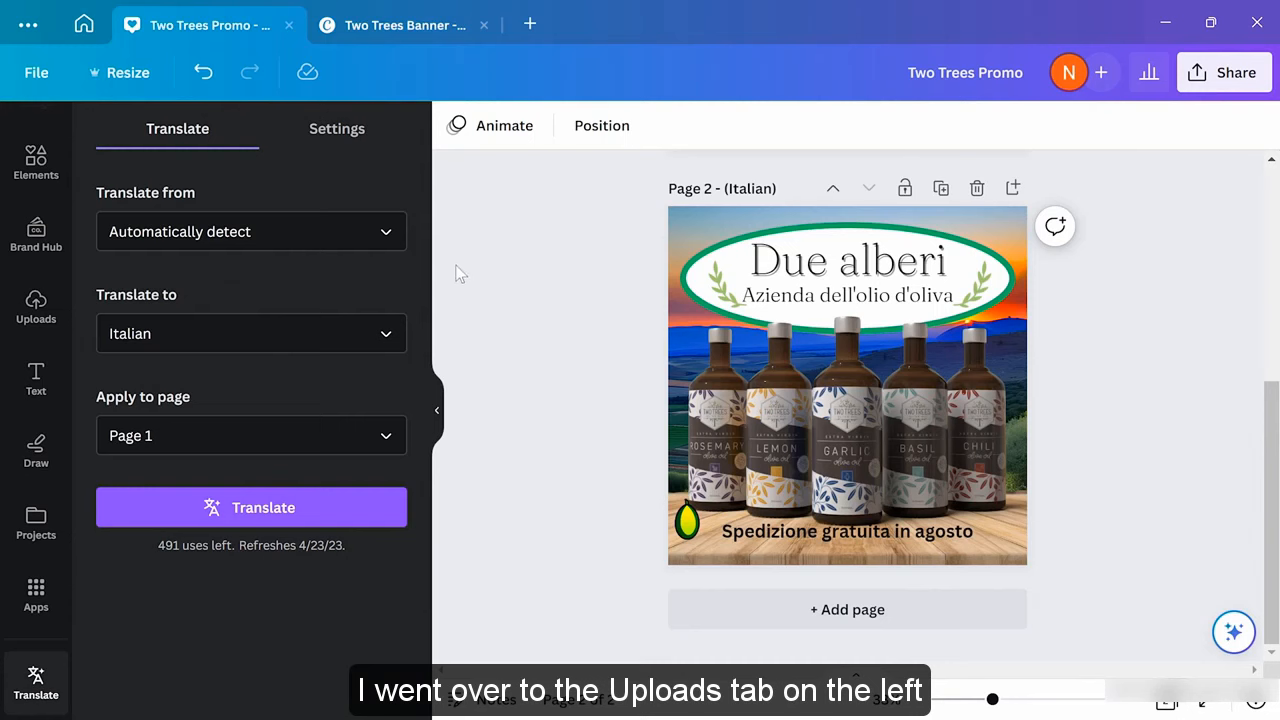
# Show the Uploads panel and delete the Italian Page 2 'Due alberi' from the promo
pyautogui.click(36, 318)
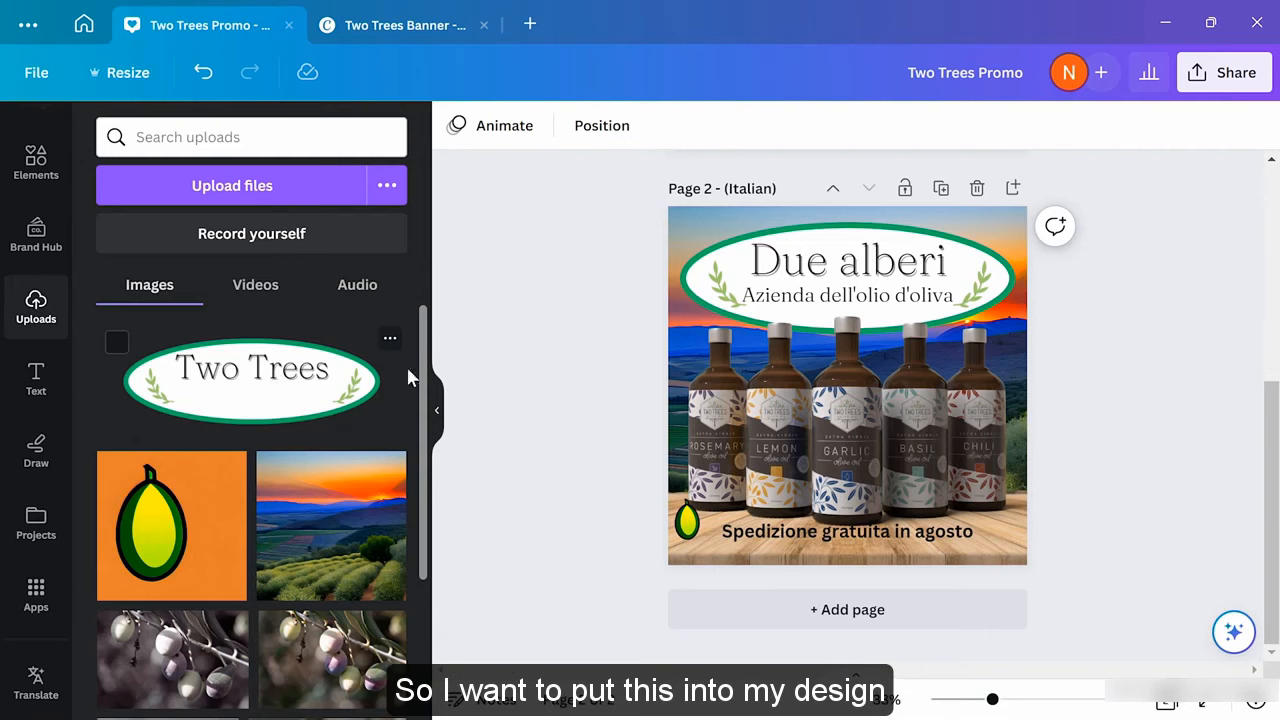
pyautogui.click(849, 236)
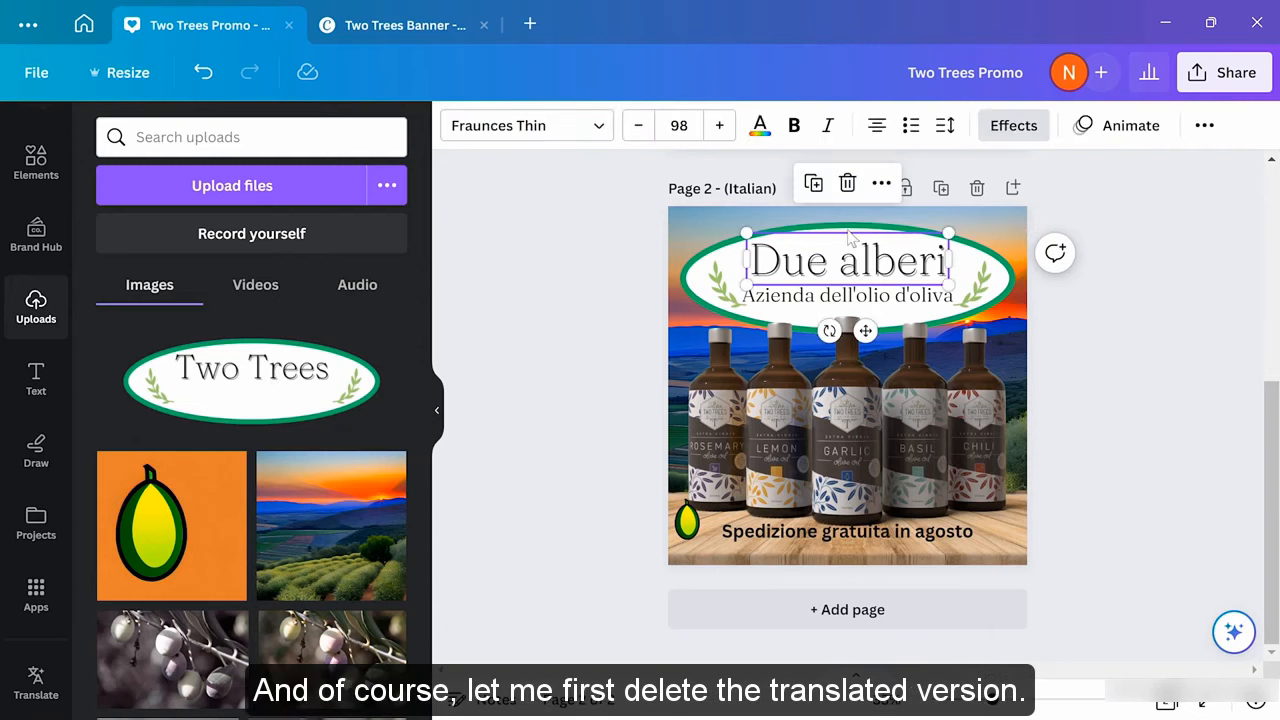
pyautogui.click(1133, 283)
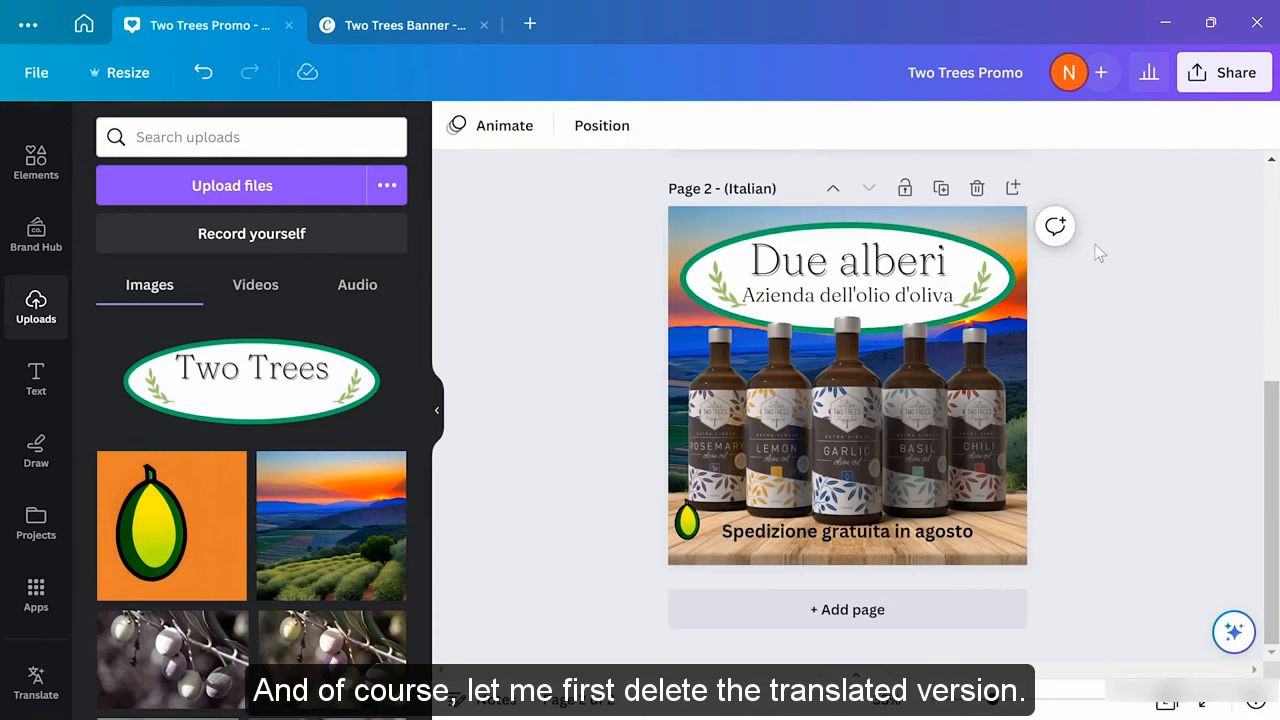
pyautogui.click(975, 190)
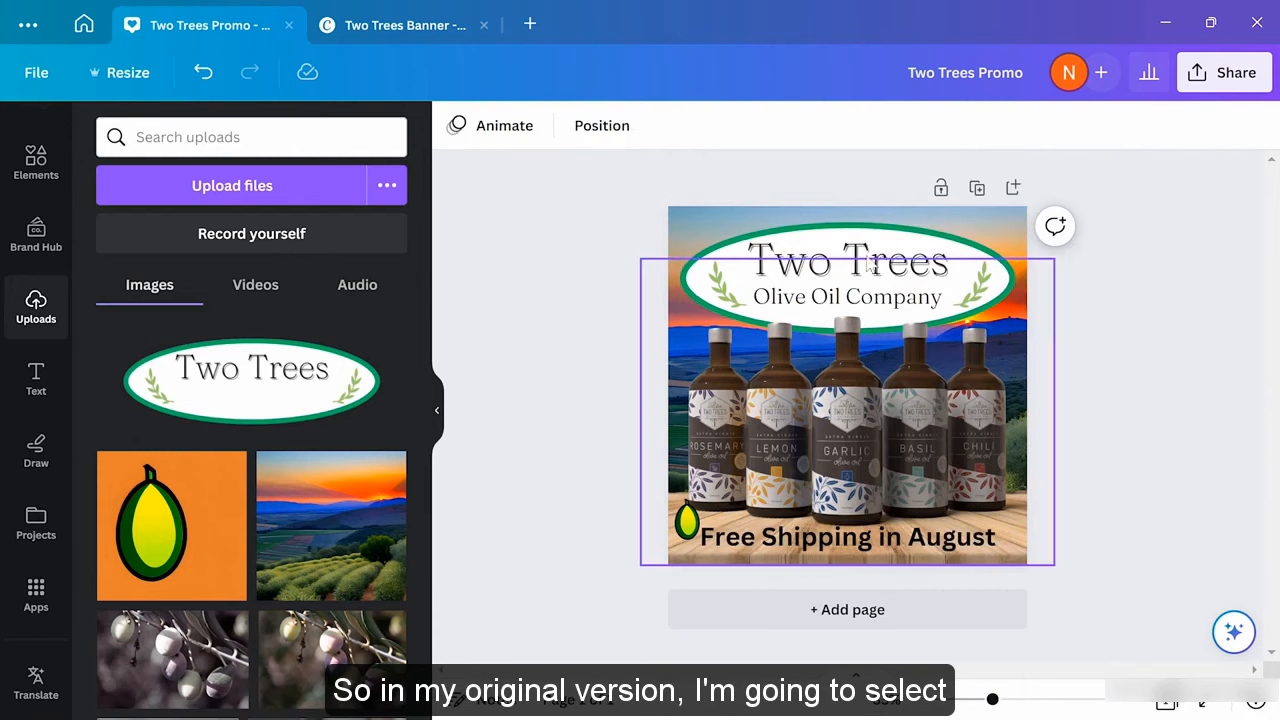
# Remove the Two Trees title, the green oval and both olive branches from the page
pyautogui.click(930, 252)
pyautogui.press('Delete')
pyautogui.click(886, 234)
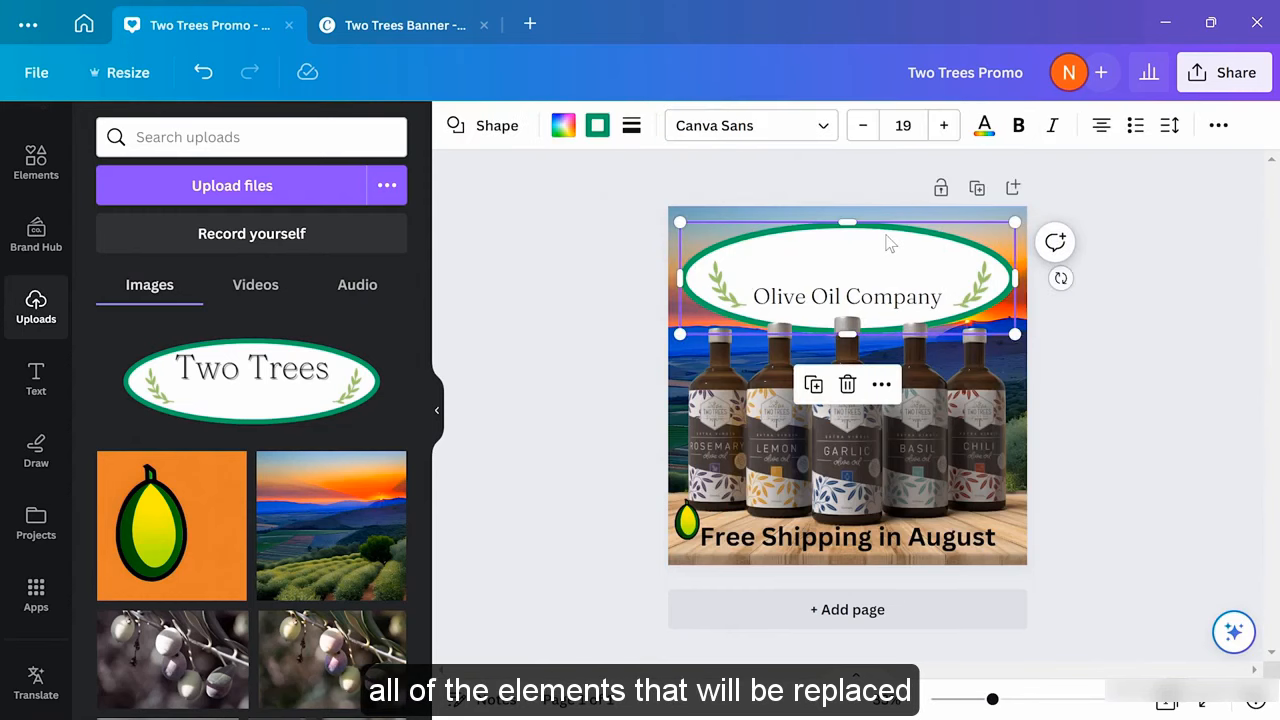
pyautogui.press('Delete')
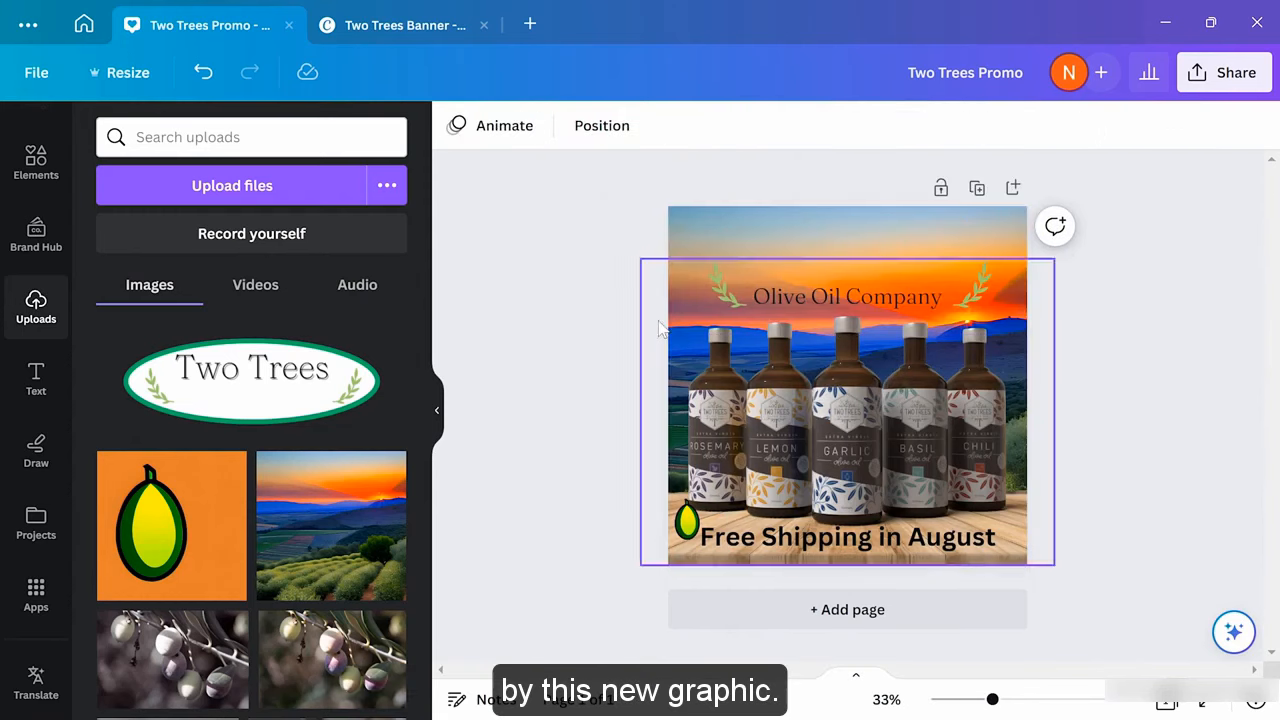
pyautogui.click(728, 297)
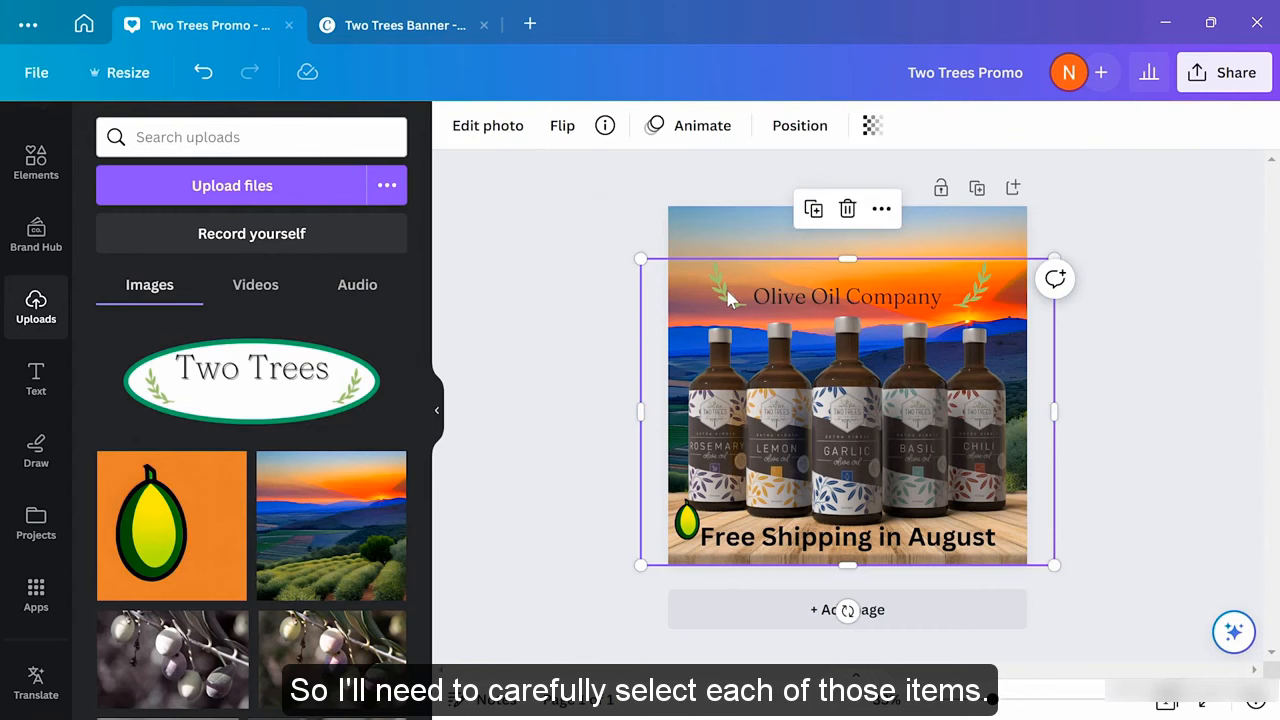
pyautogui.click(728, 297)
pyautogui.press('Escape')
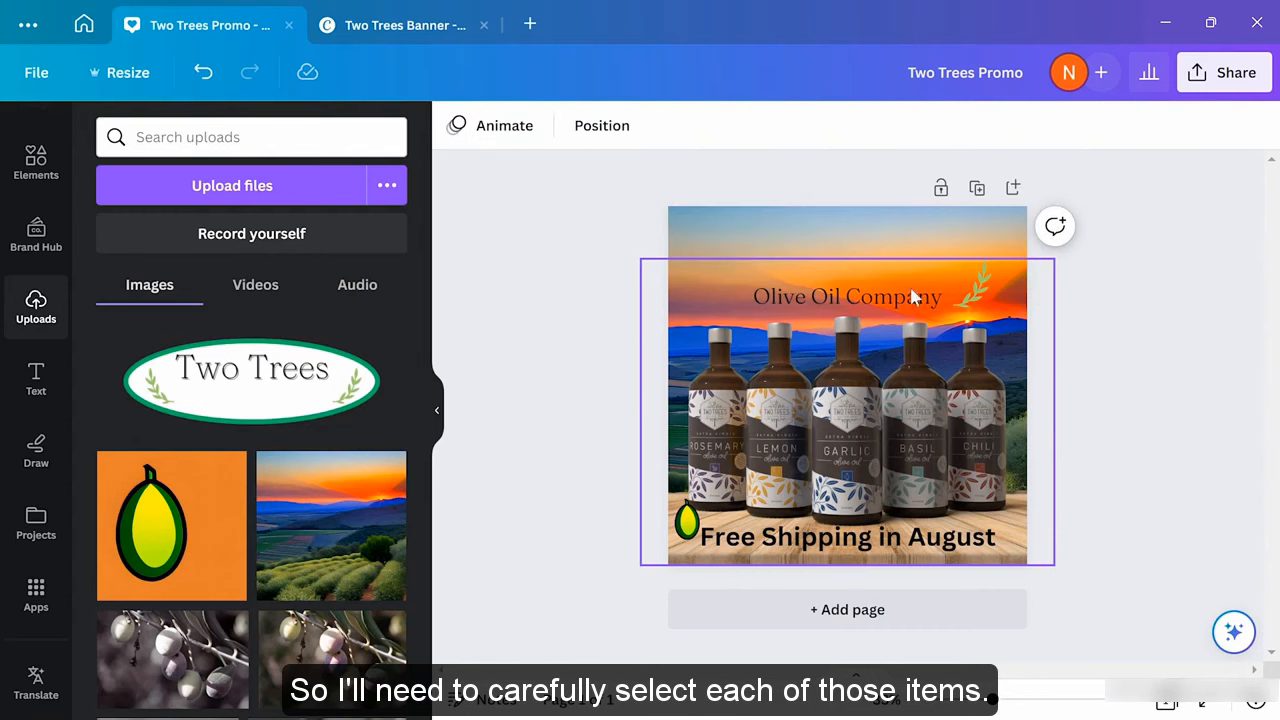
pyautogui.click(978, 296)
pyautogui.click(978, 296)
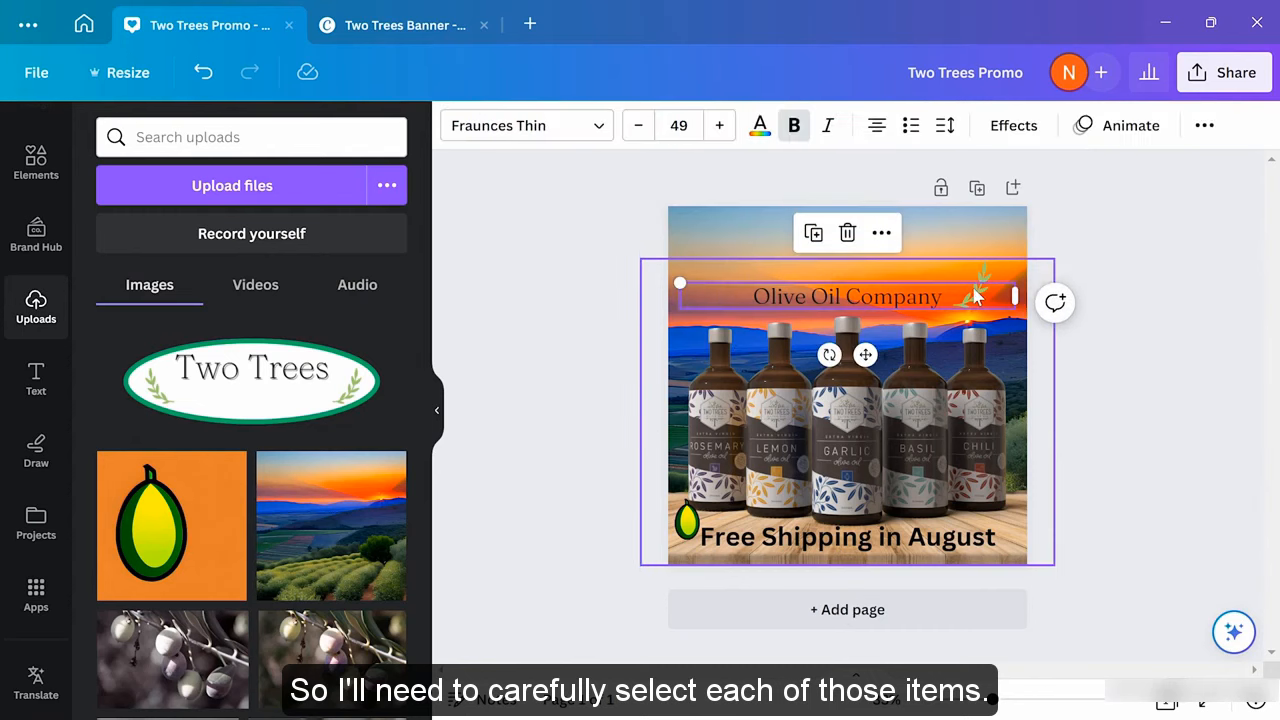
pyautogui.press('Delete')
# Place the uploaded Two Trees logo enlarged and centred at the top, sent behind the text
pyautogui.moveTo(290, 385); pyautogui.dragTo(1010, 538)
pyautogui.moveTo(899, 507); pyautogui.dragTo(771, 240)
pyautogui.moveTo(891, 274); pyautogui.dragTo(1096, 372)
pyautogui.moveTo(855, 270); pyautogui.dragTo(848, 274)
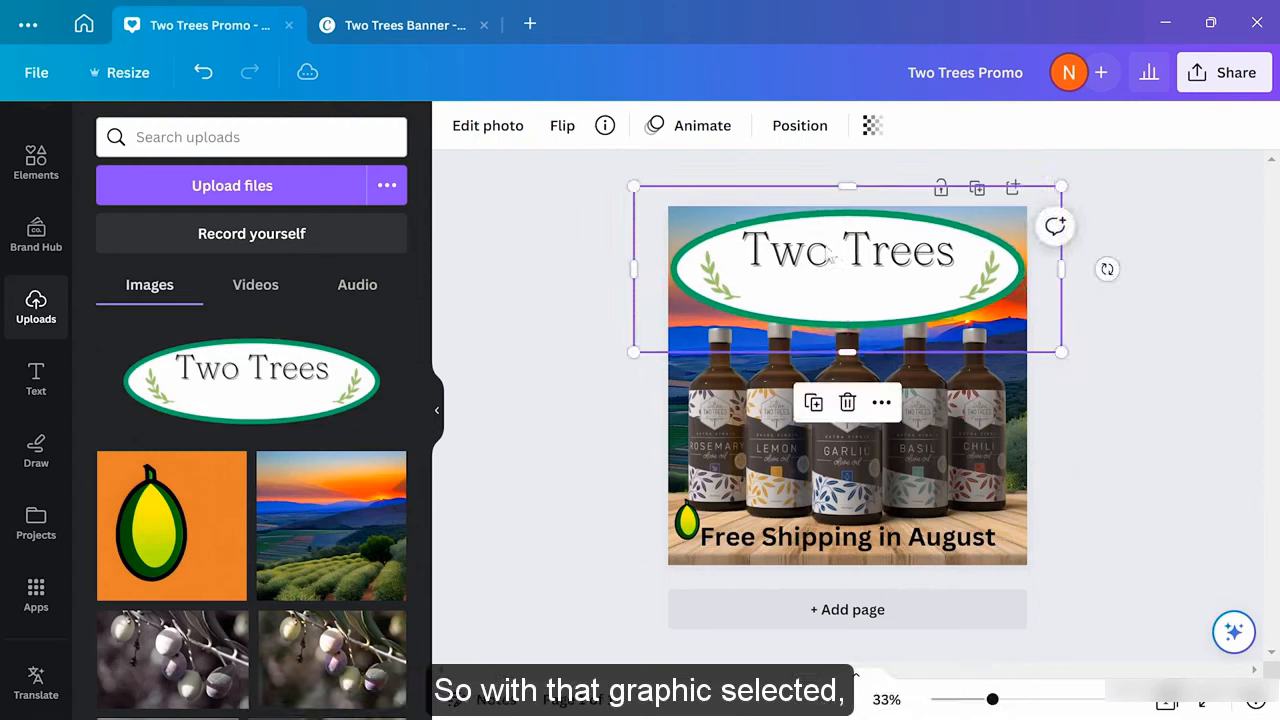
pyautogui.click(798, 140)
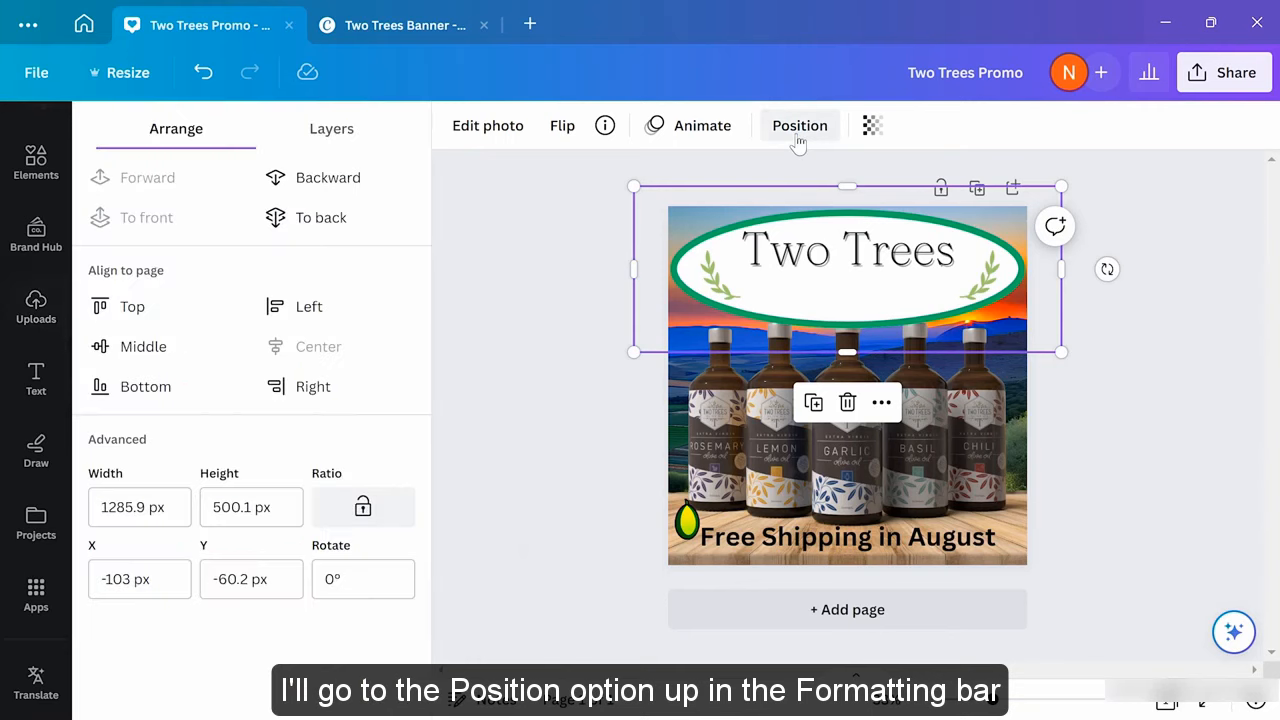
pyautogui.click(303, 222)
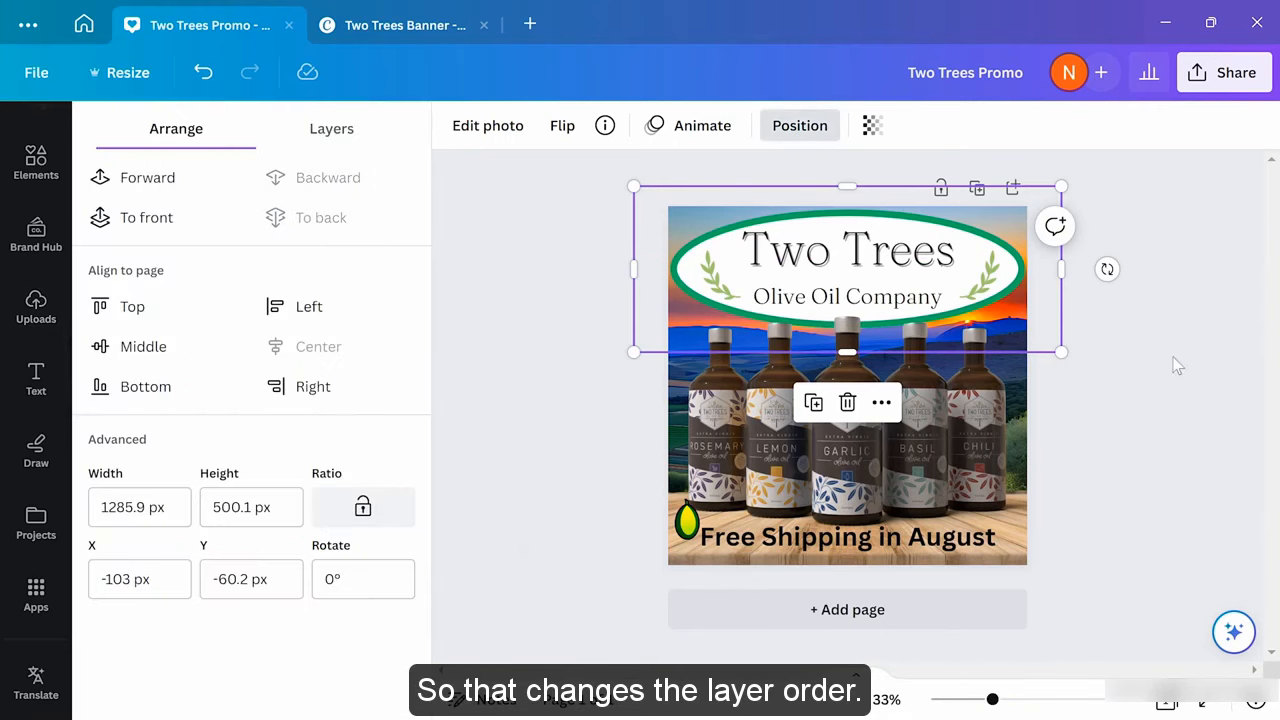
pyautogui.click(800, 125)
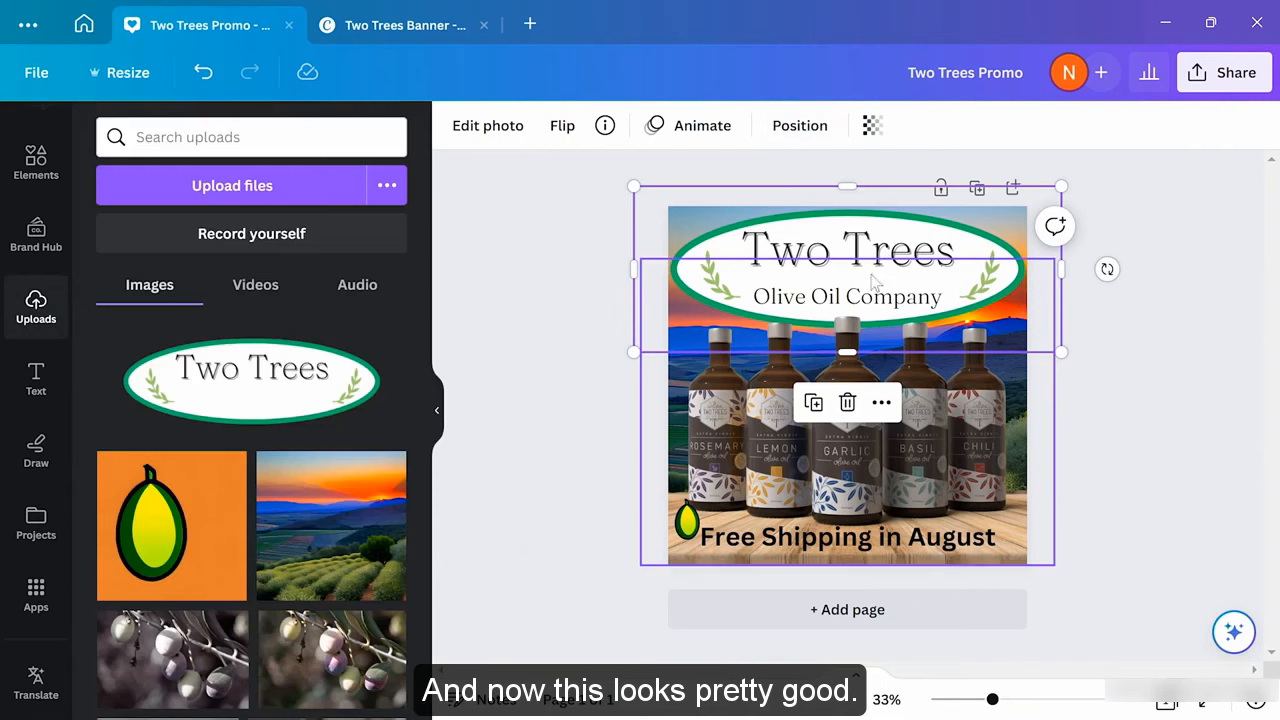
pyautogui.click(1145, 378)
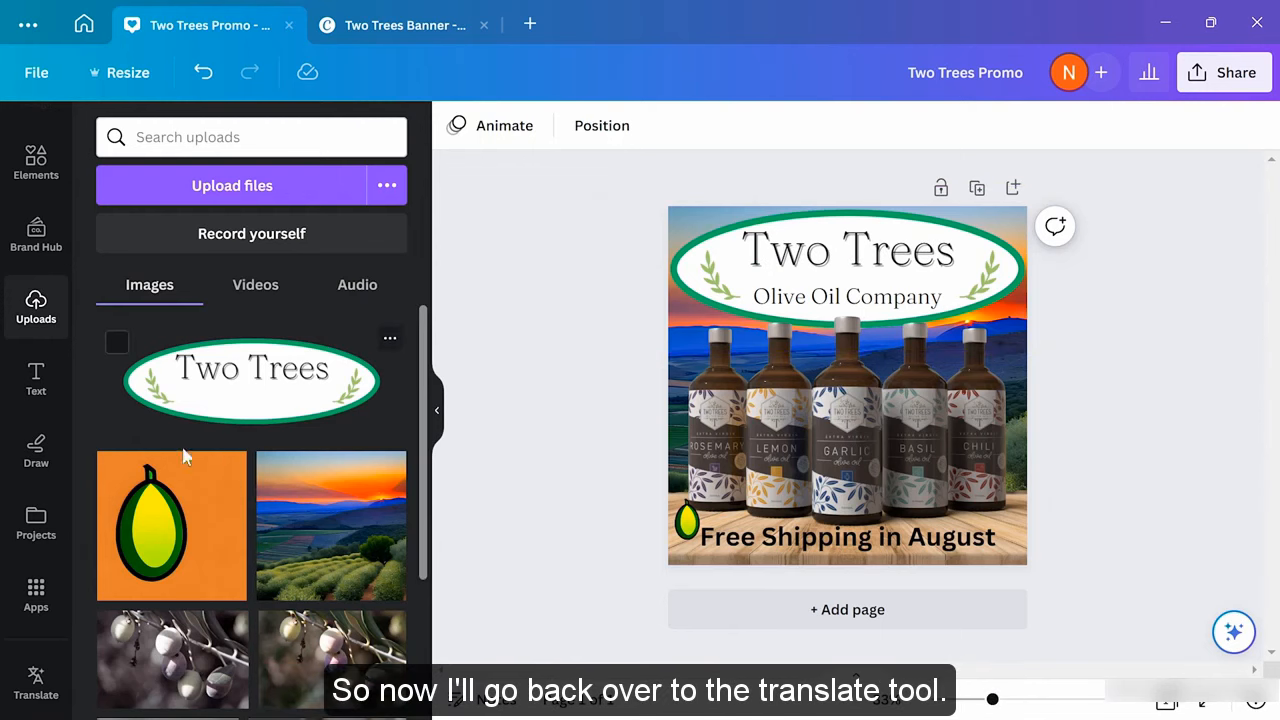
# Translate Page 1 into Italian with the Translate app, creating a new Page 2
pyautogui.click(34, 676)
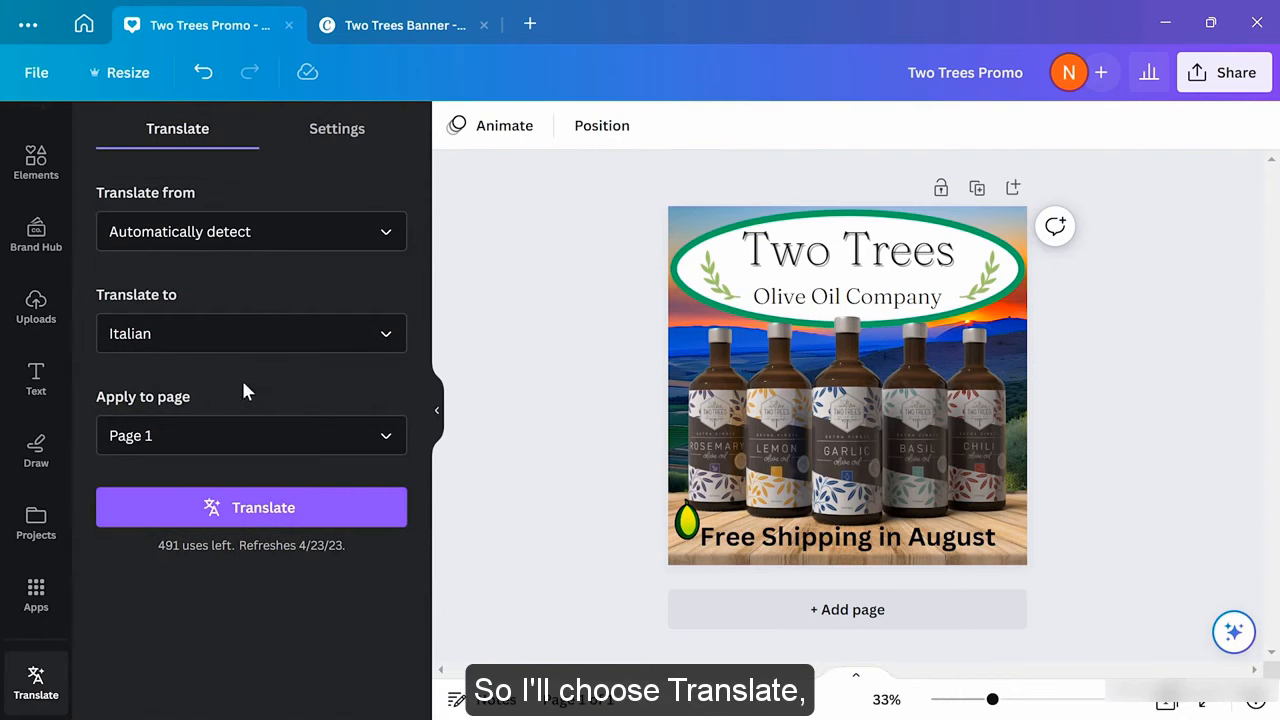
pyautogui.click(270, 516)
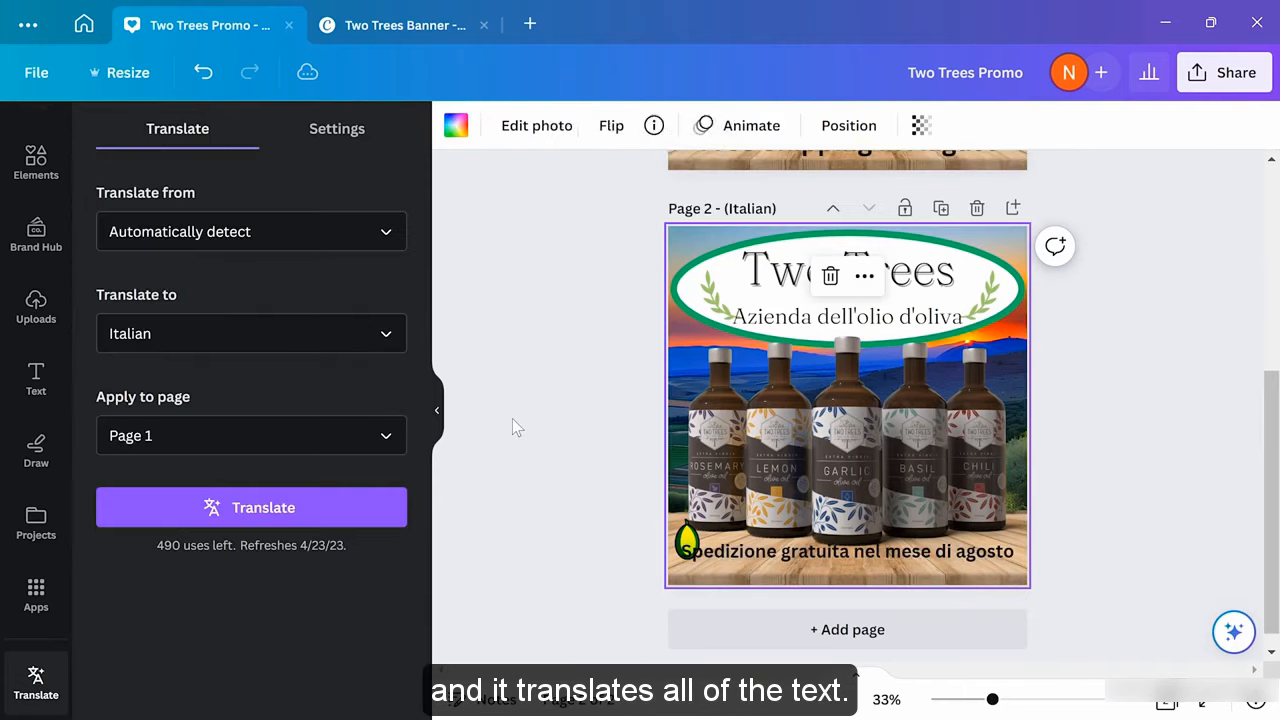
pyautogui.click(537, 418)
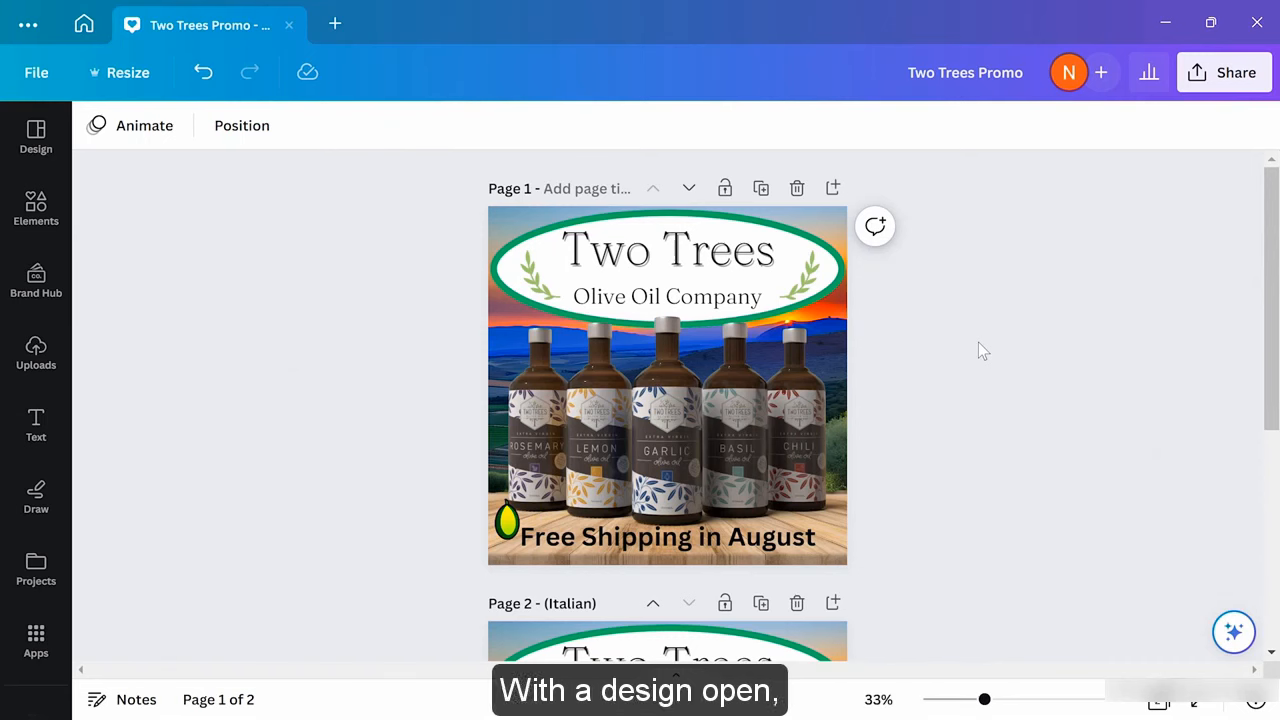
# Share the promo with two invitees' e-mail addresses and dismiss the team invitation prompt
pyautogui.click(1219, 86)
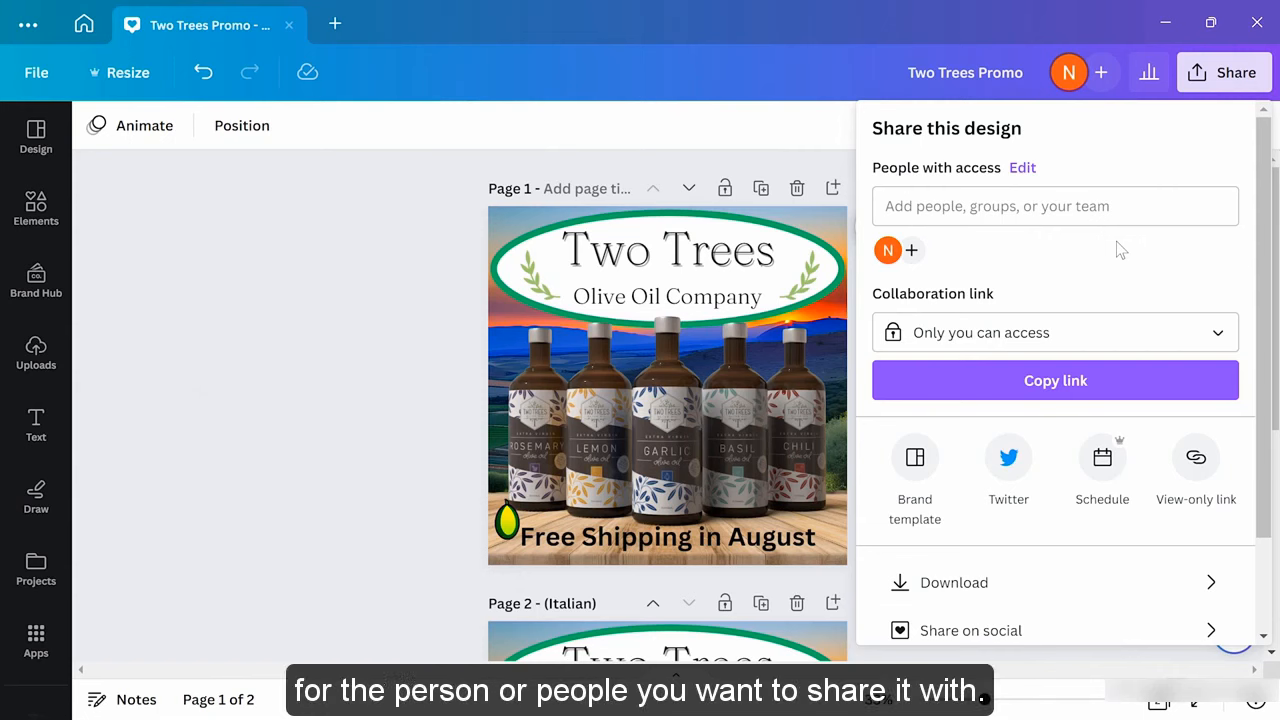
pyautogui.click(1092, 207)
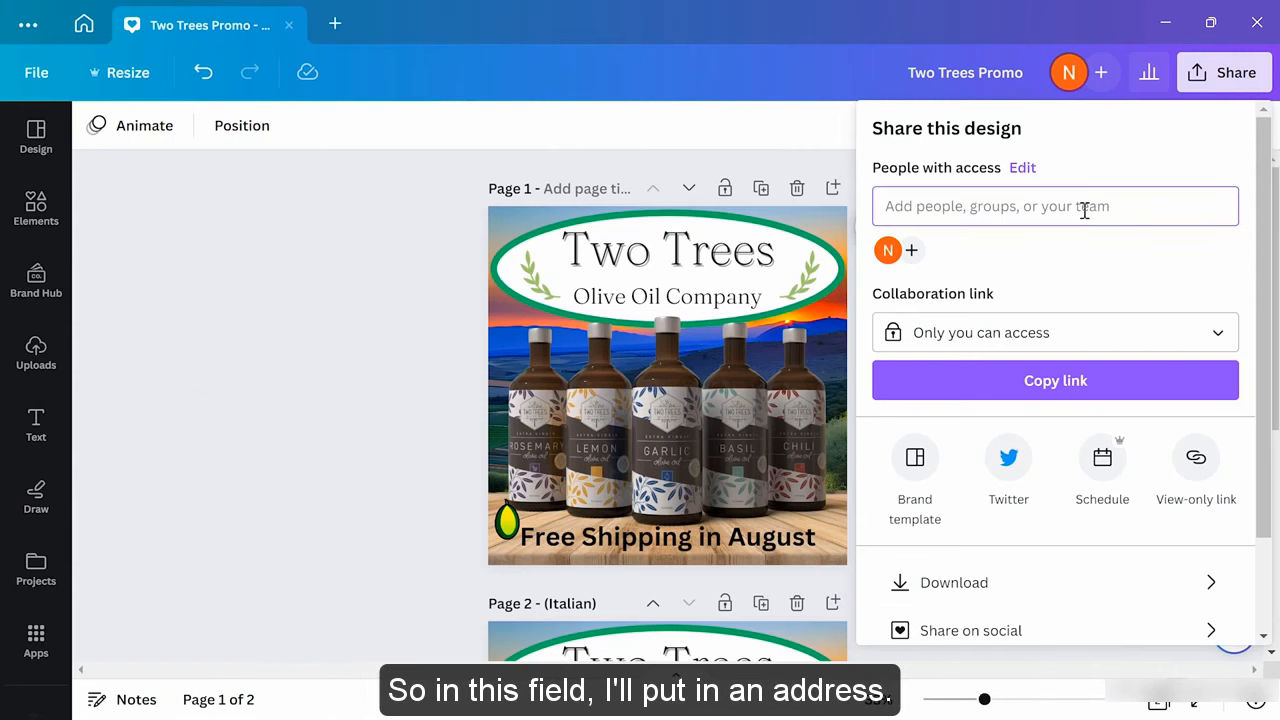
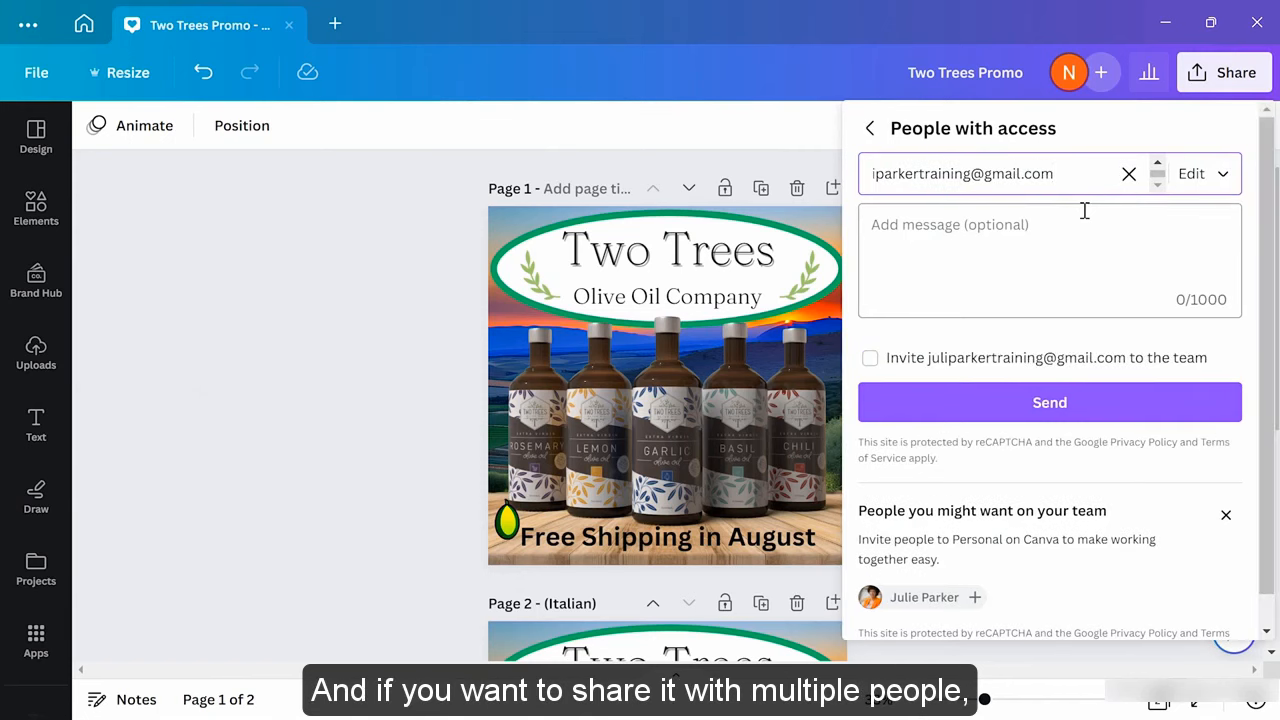
pyautogui.write(',')
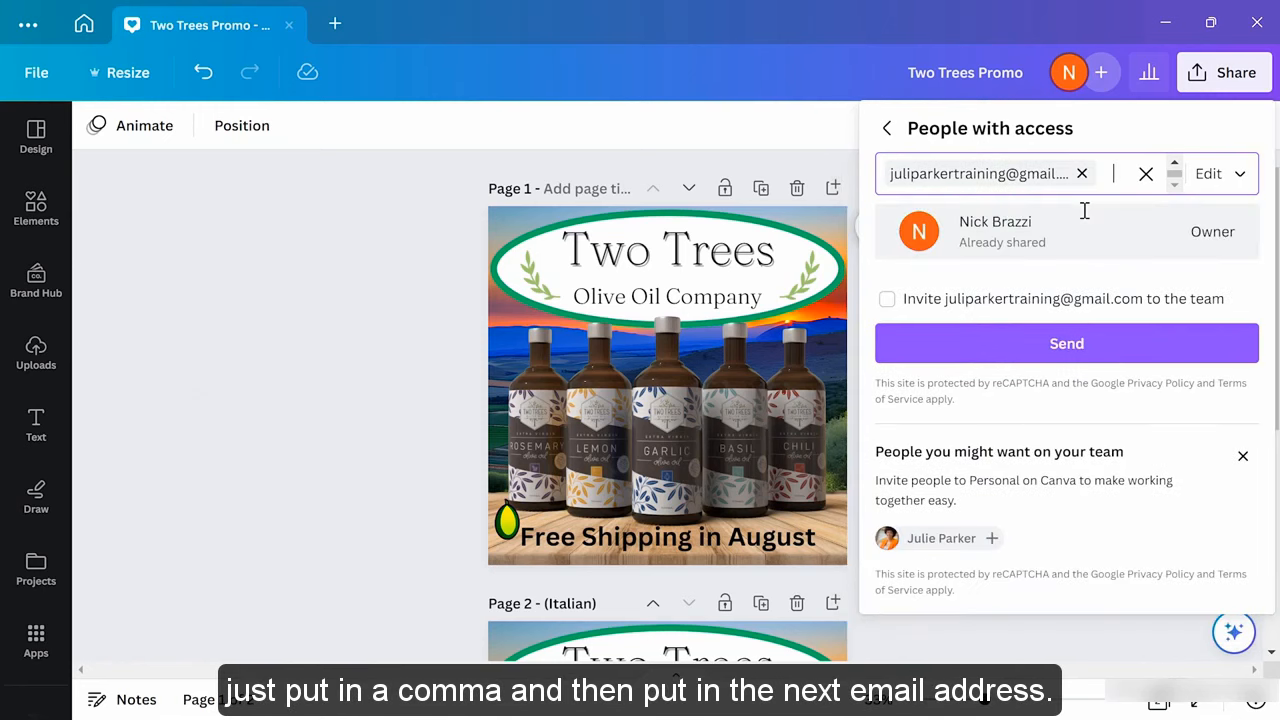
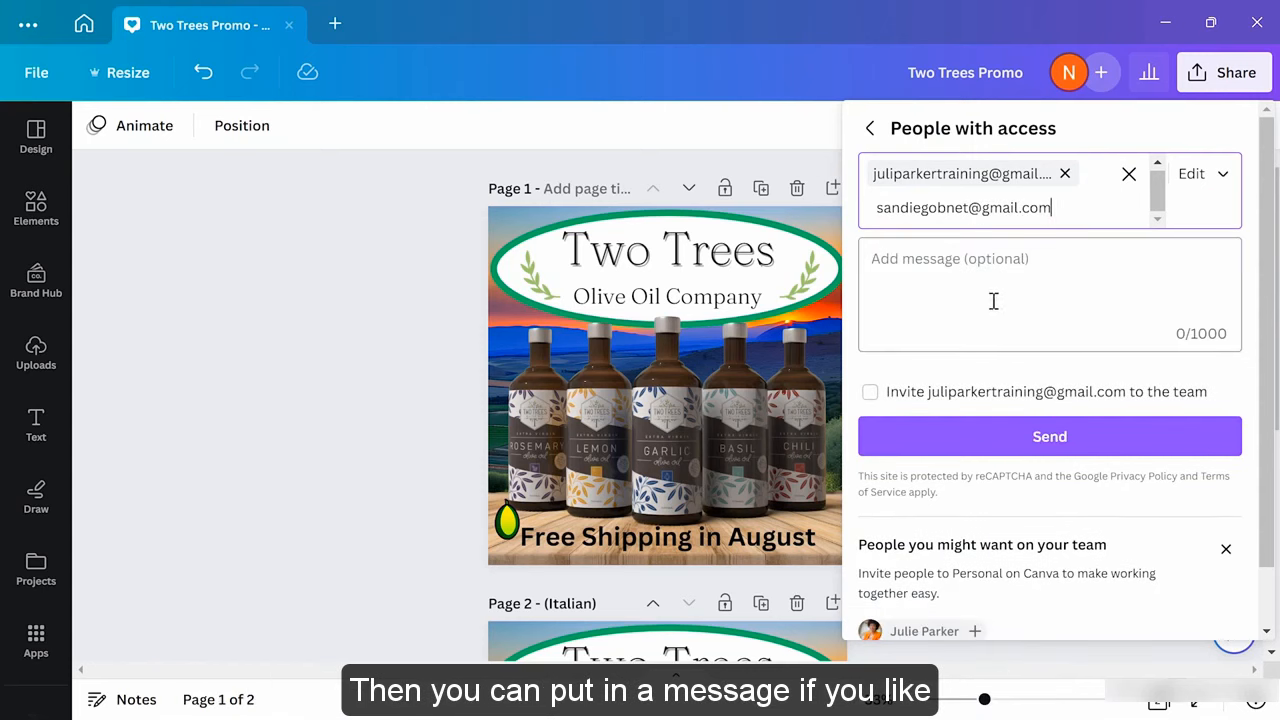
pyautogui.click(998, 447)
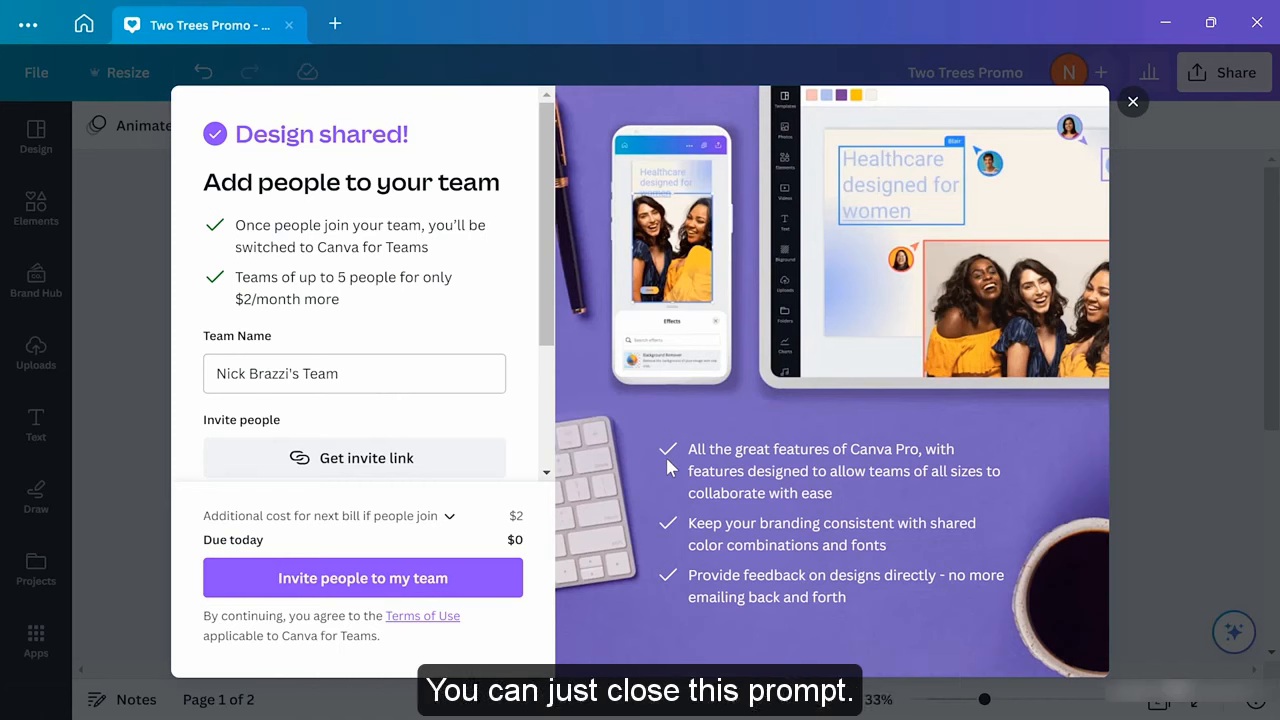
pyautogui.click(1133, 103)
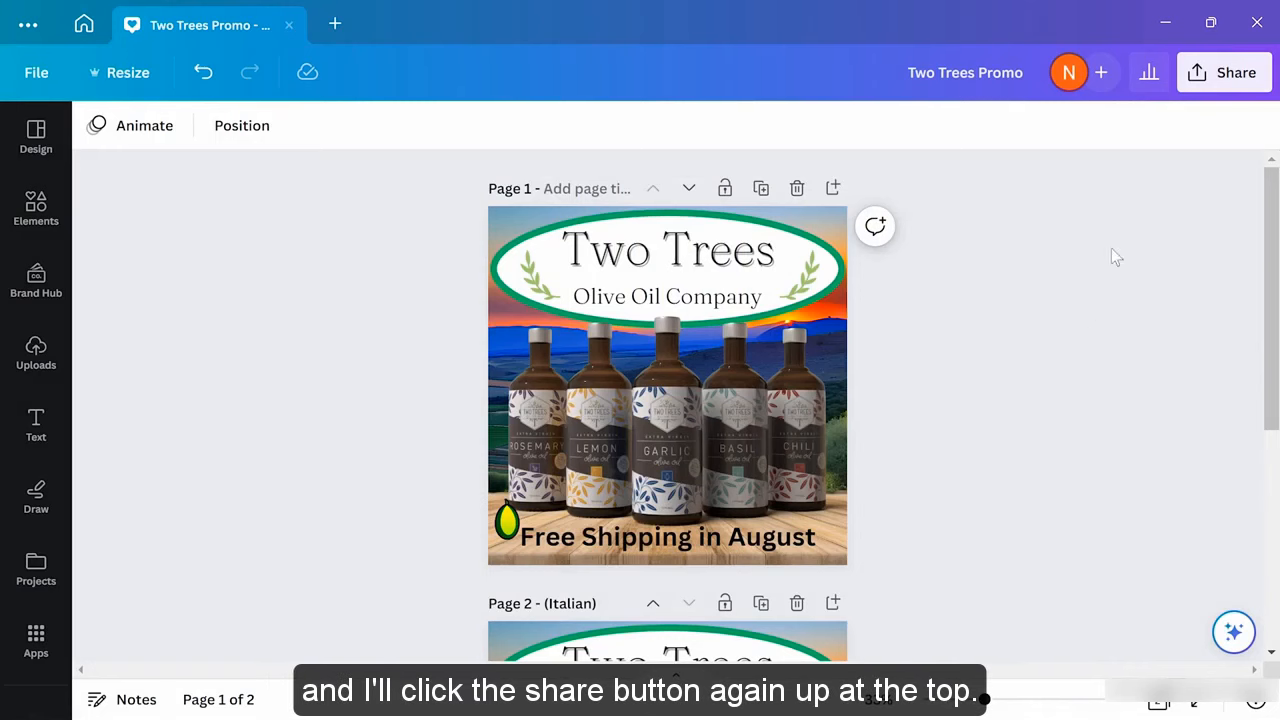
# Review the invitees' permission levels in the promo's sharing options without changing them
pyautogui.click(1212, 80)
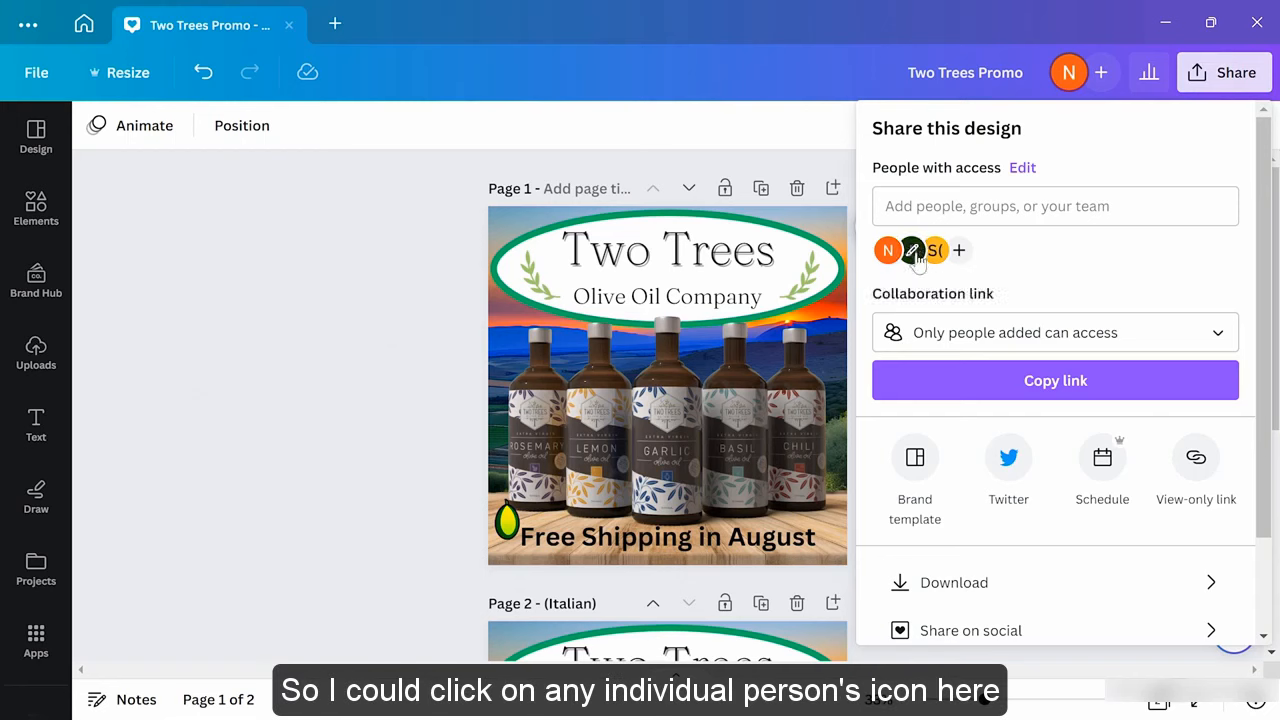
pyautogui.click(1022, 168)
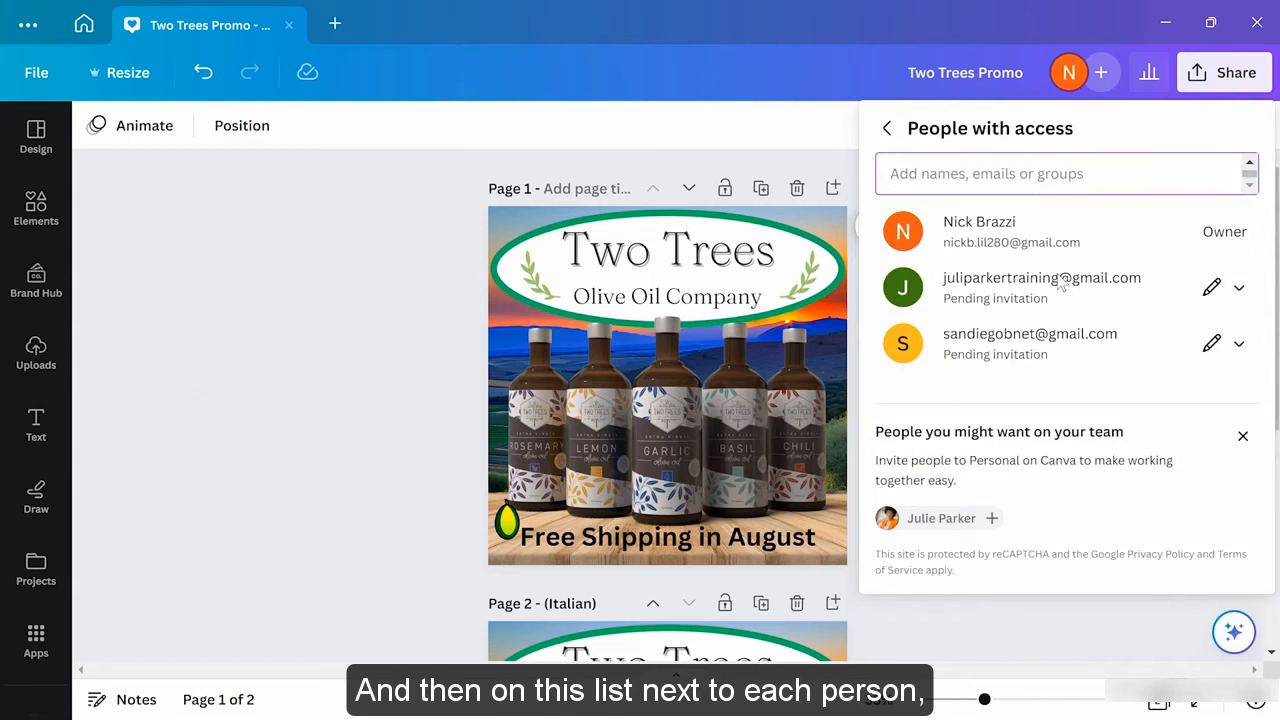
pyautogui.click(1240, 288)
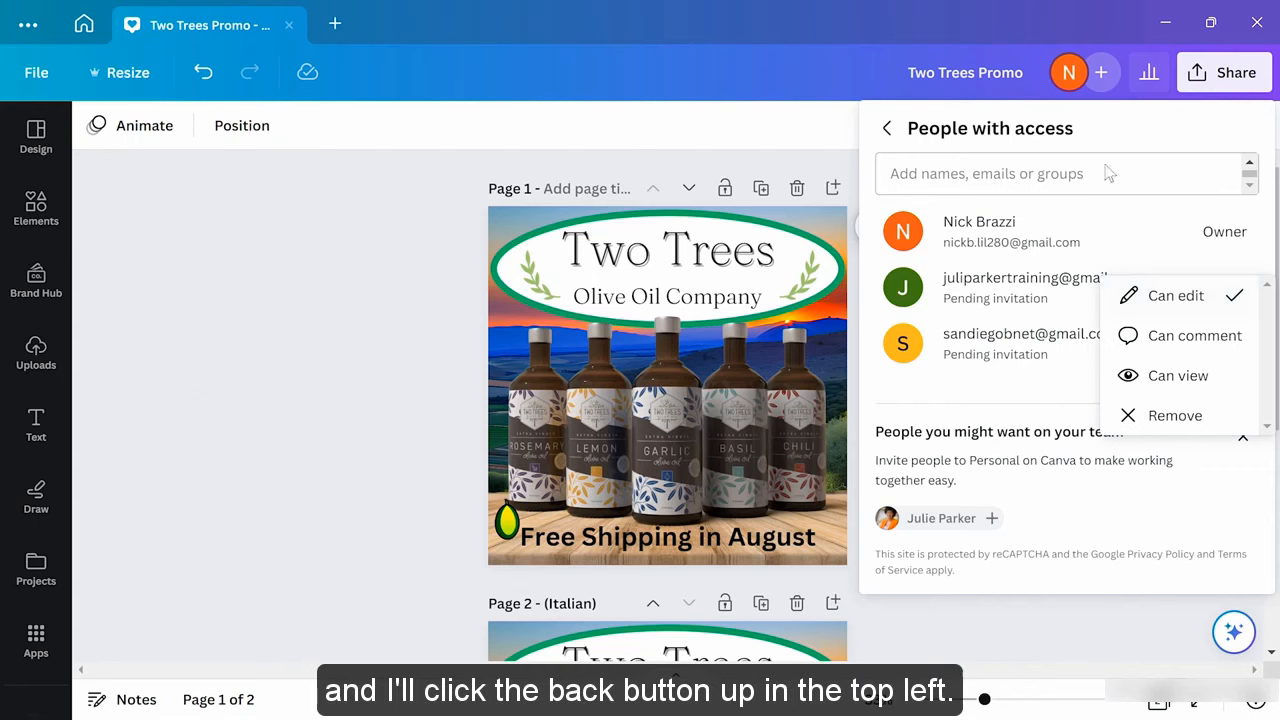
pyautogui.click(888, 130)
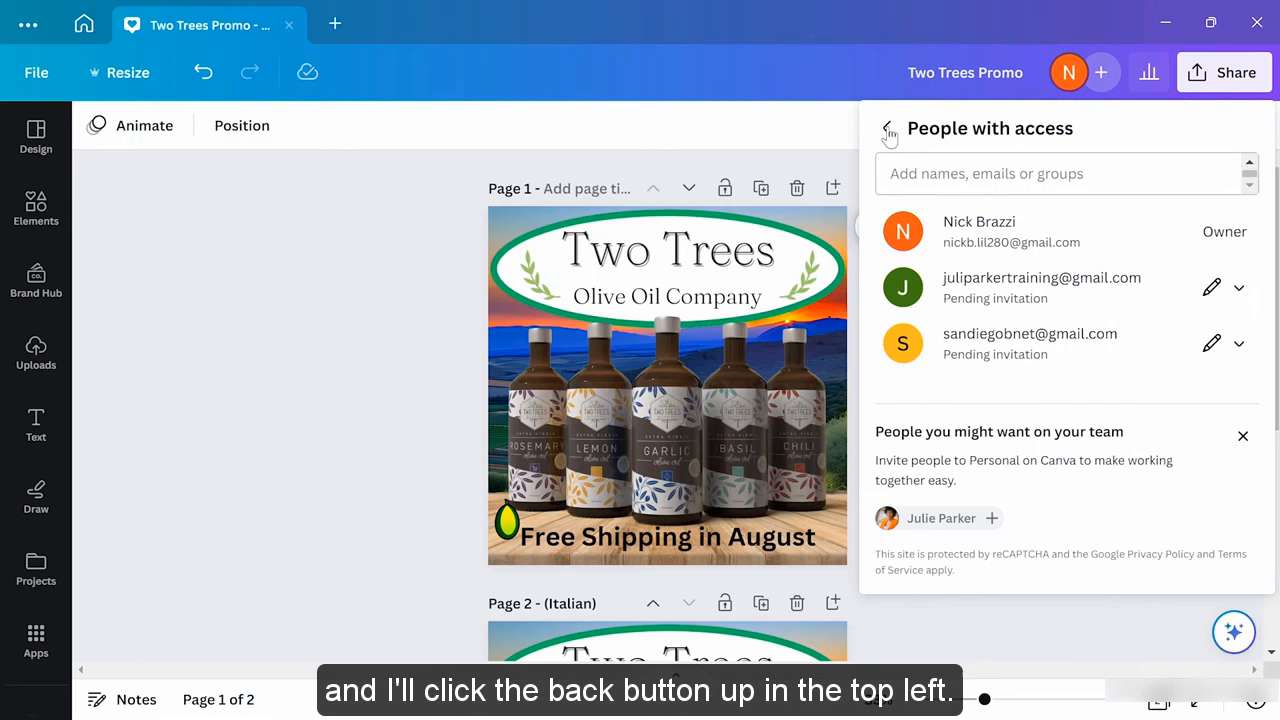
pyautogui.click(888, 130)
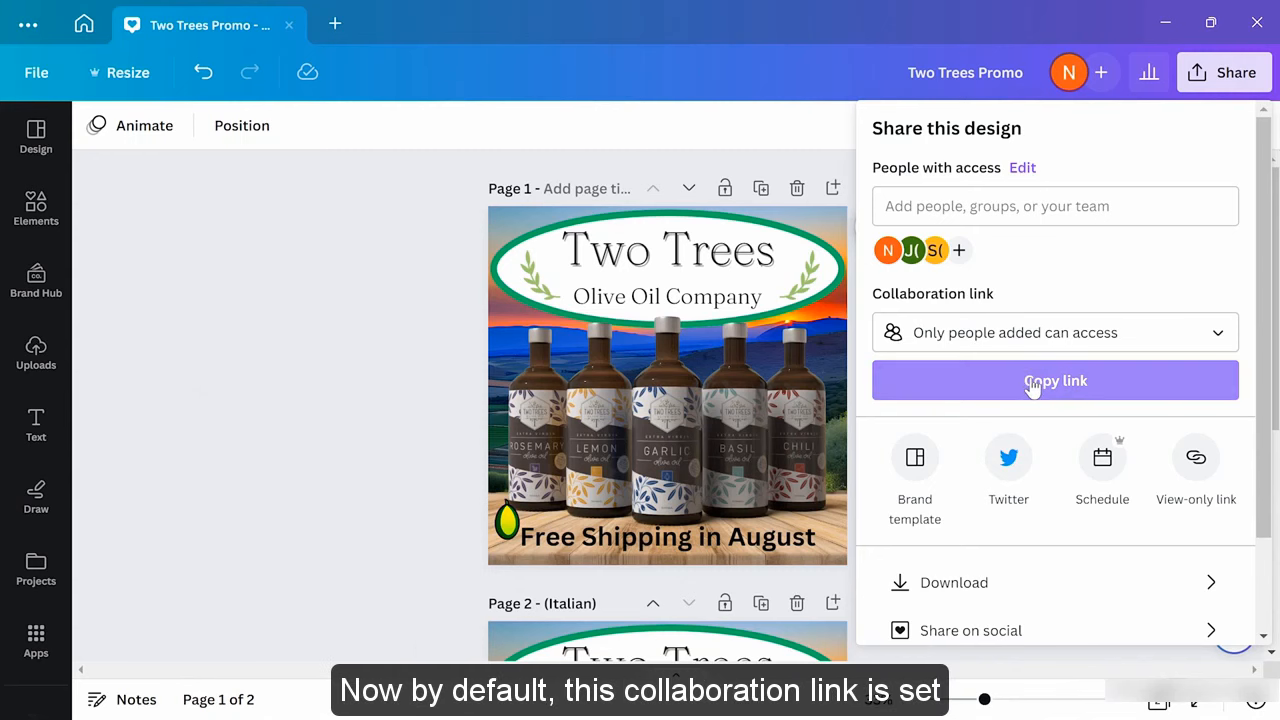
# Set the collaboration link to 'Anyone with the link' with 'Can edit' and copy it
pyautogui.click(1100, 343)
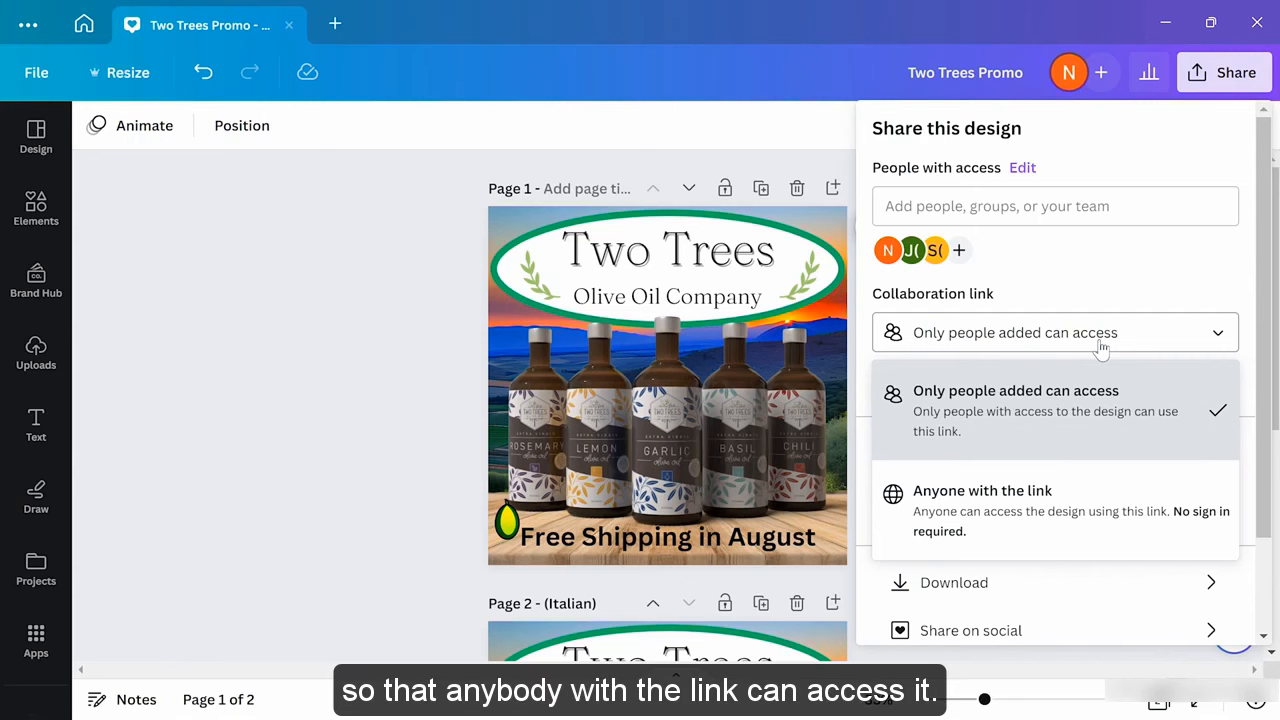
pyautogui.click(1072, 500)
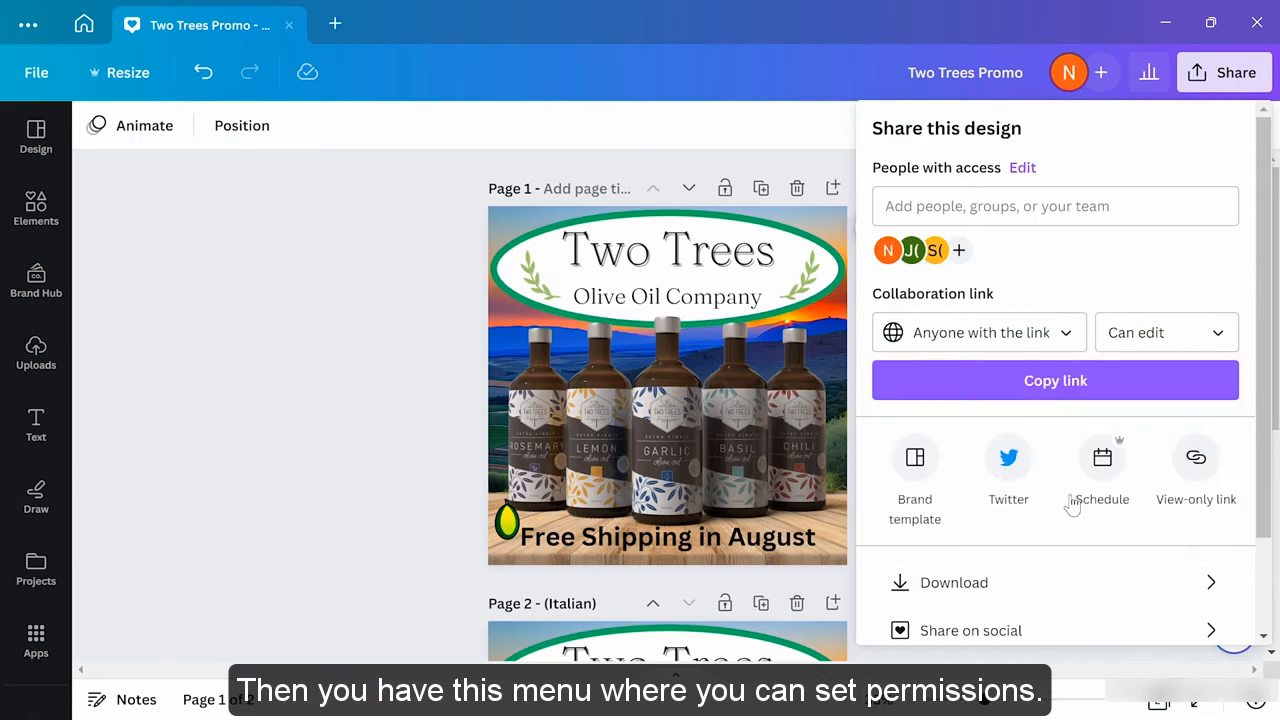
pyautogui.click(1227, 336)
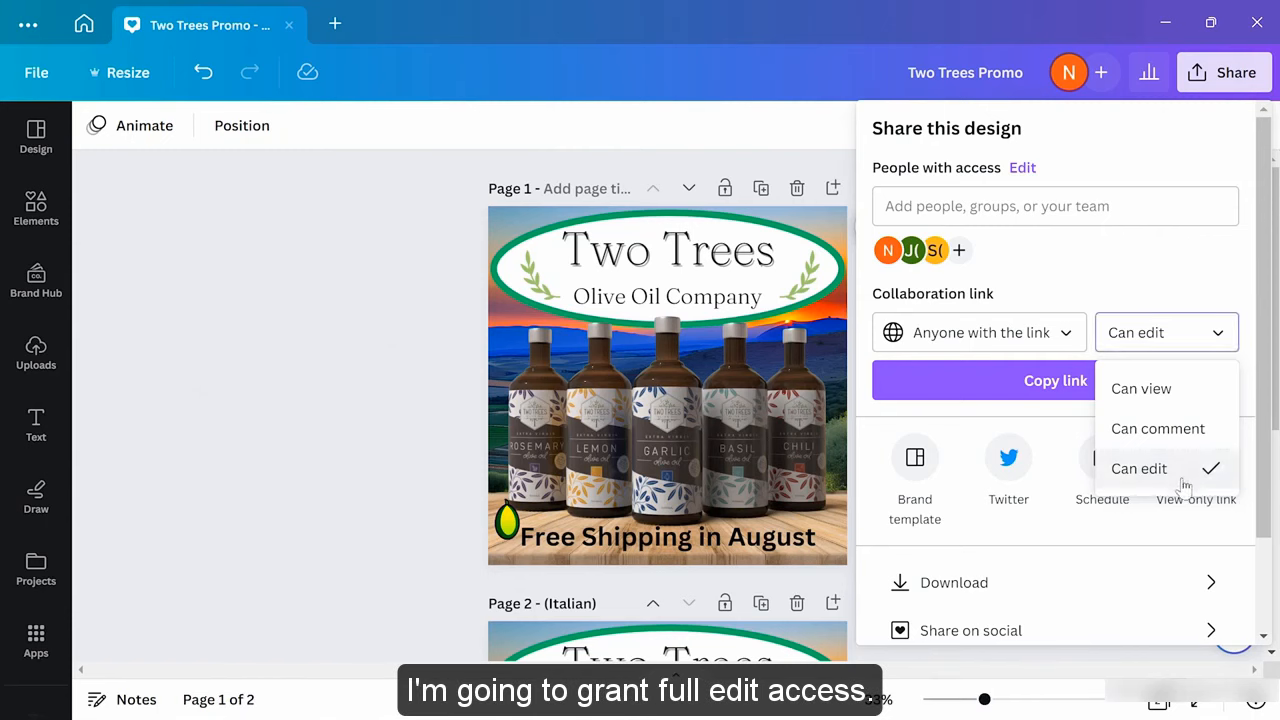
pyautogui.click(1150, 468)
pyautogui.click(1102, 392)
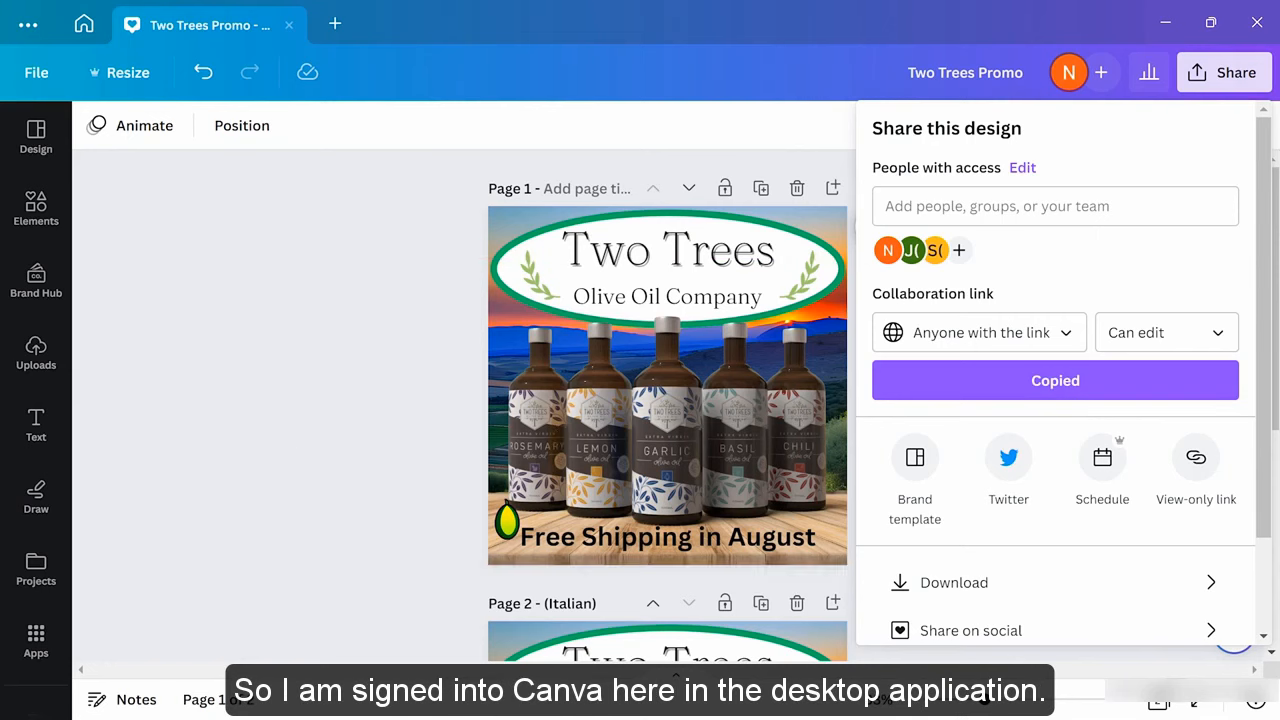
pyautogui.moveTo(676, 716)
pyautogui.click(704, 698)
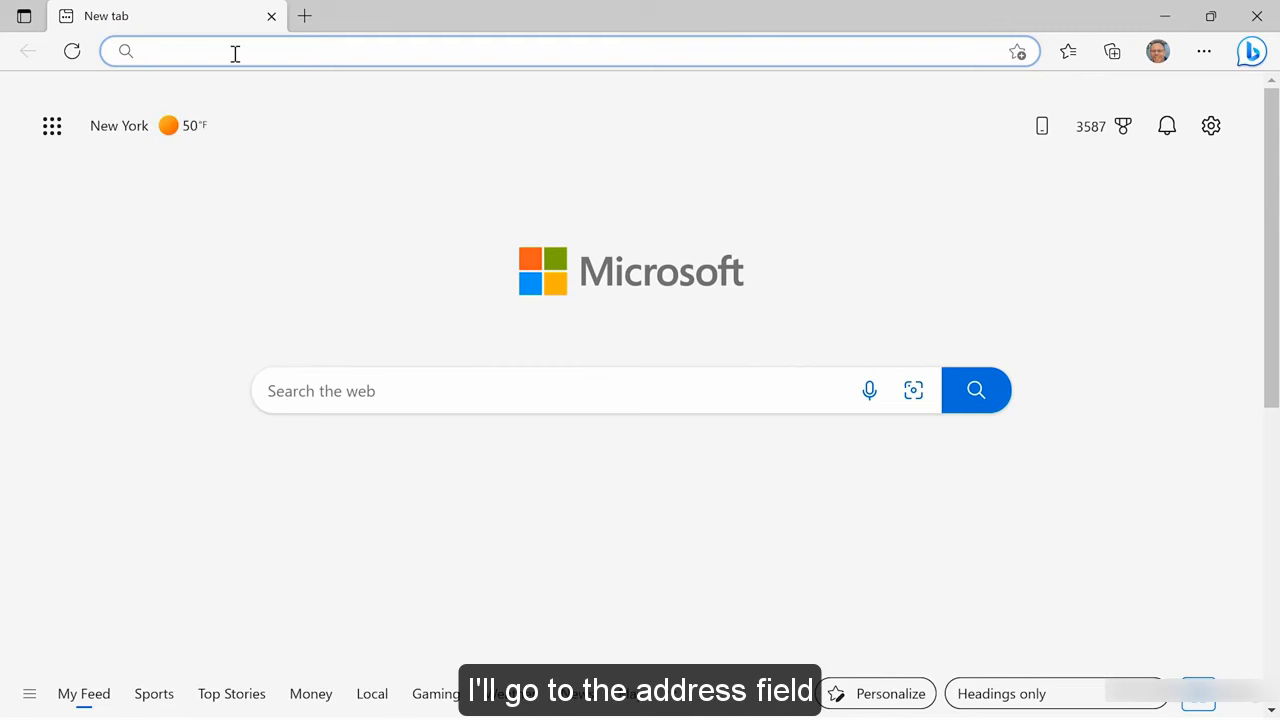
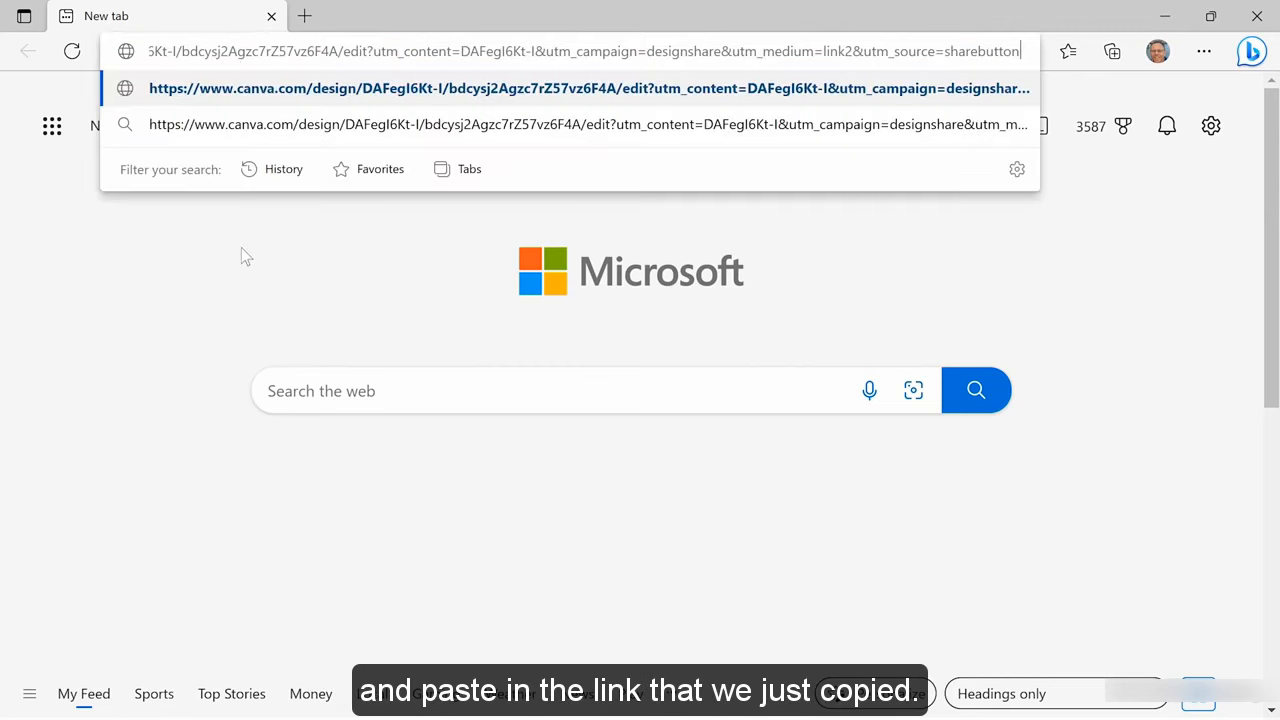
# Paste the copied Canva design link into Edge's address bar and load it
pyautogui.press('Return')
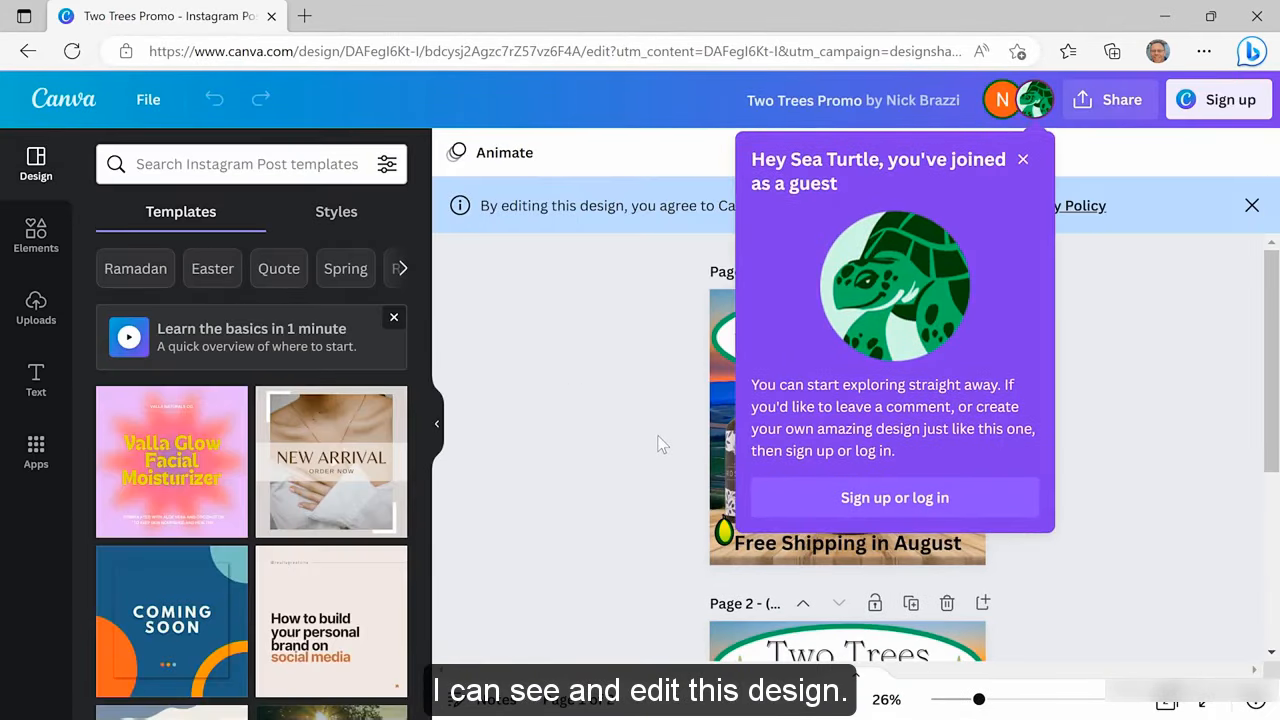
# Dismiss the guest welcome message and check the guest name on the avatar
pyautogui.click(1021, 163)
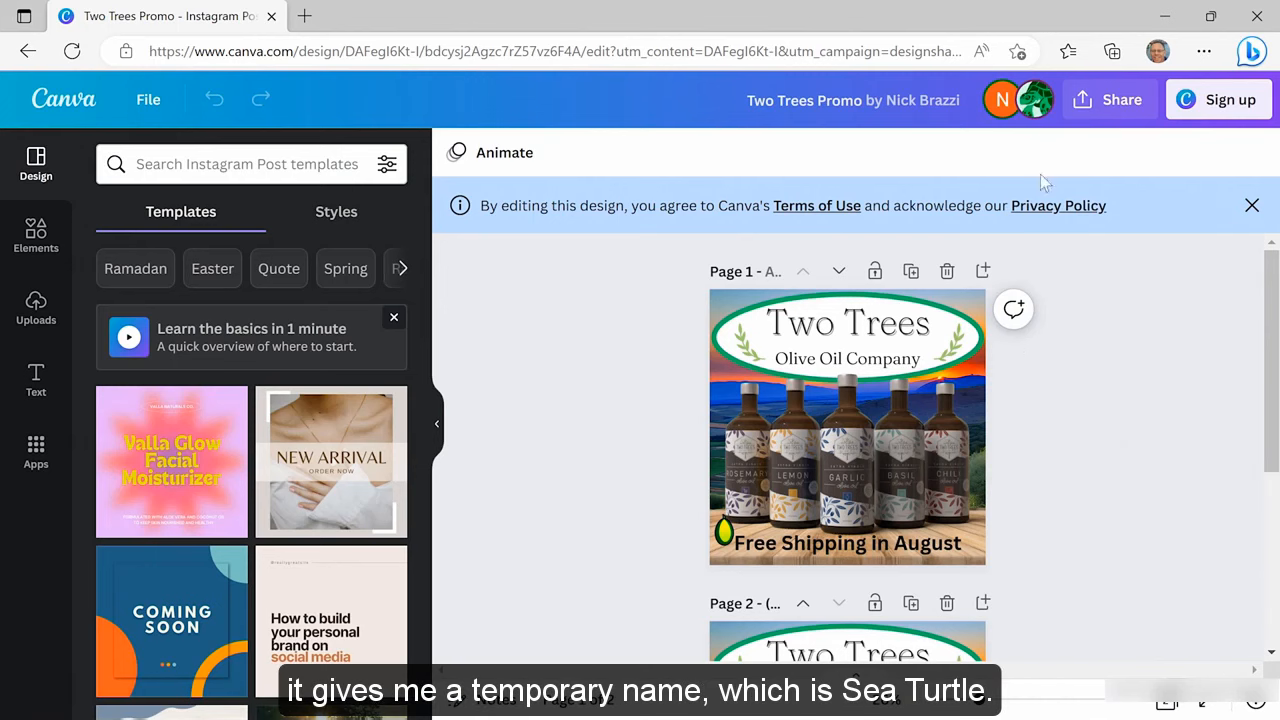
pyautogui.moveTo(1033, 103)
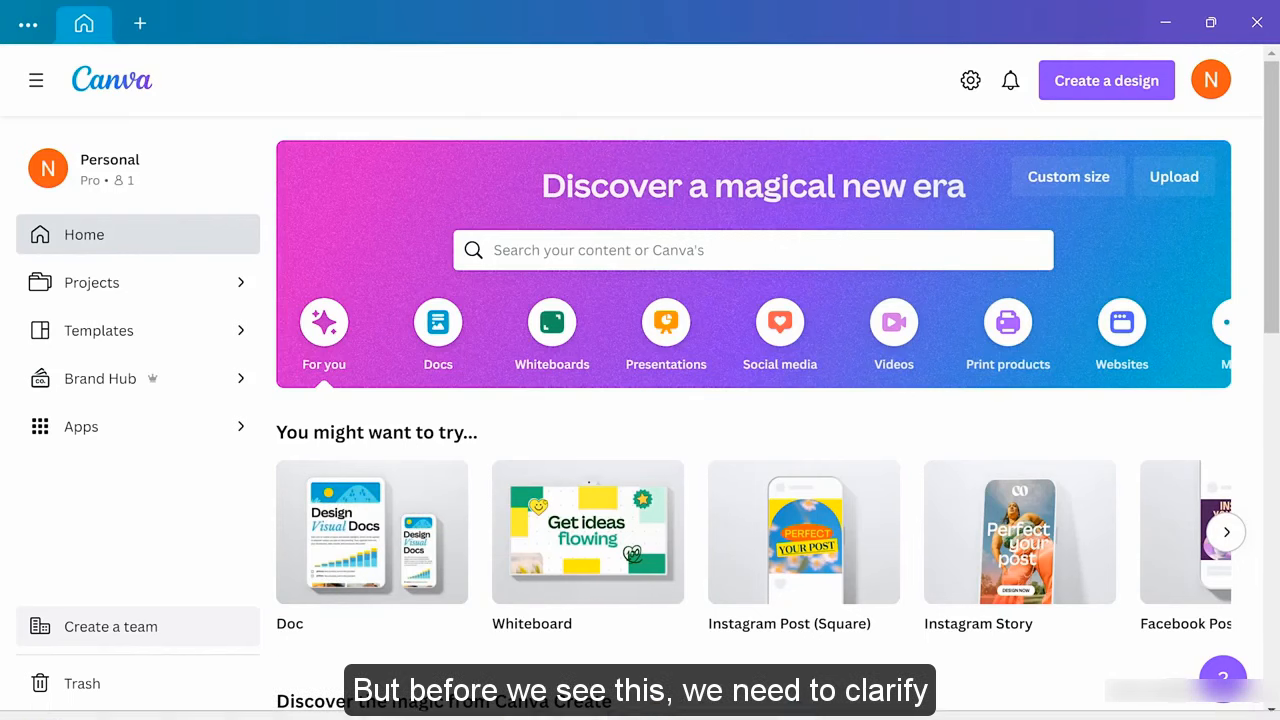
pyautogui.click(700, 697)
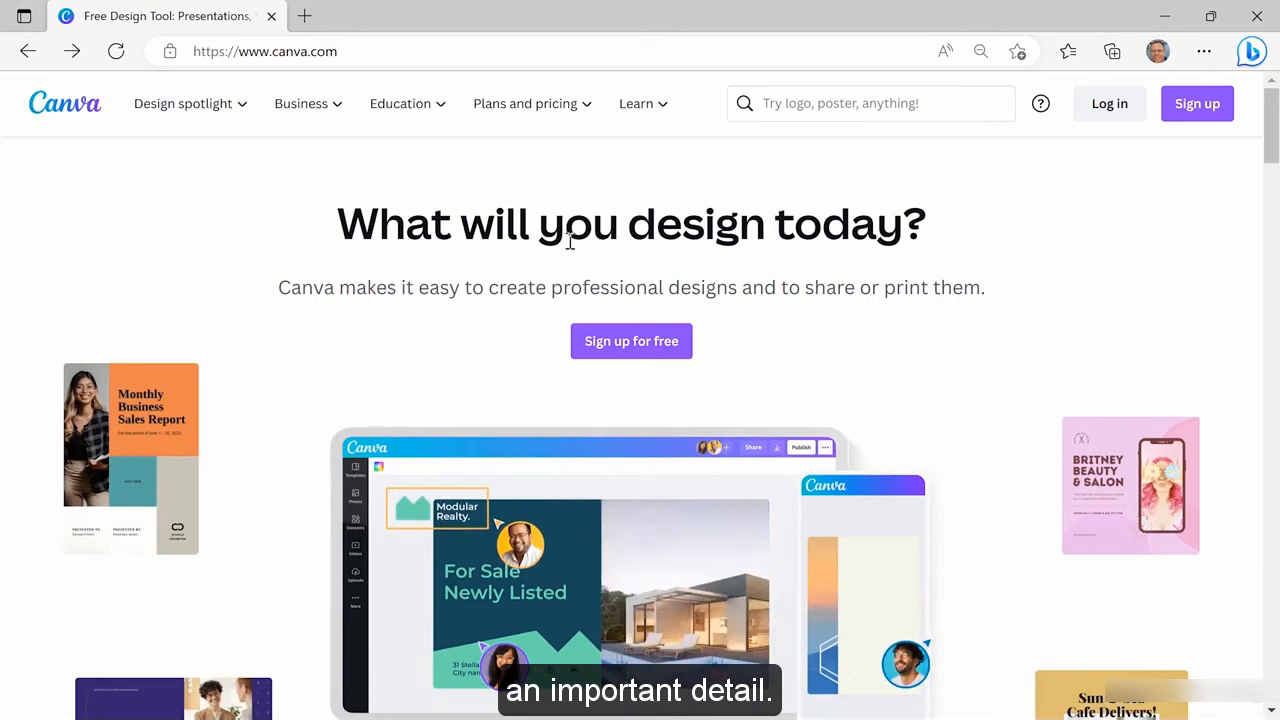
pyautogui.moveTo(563, 125)
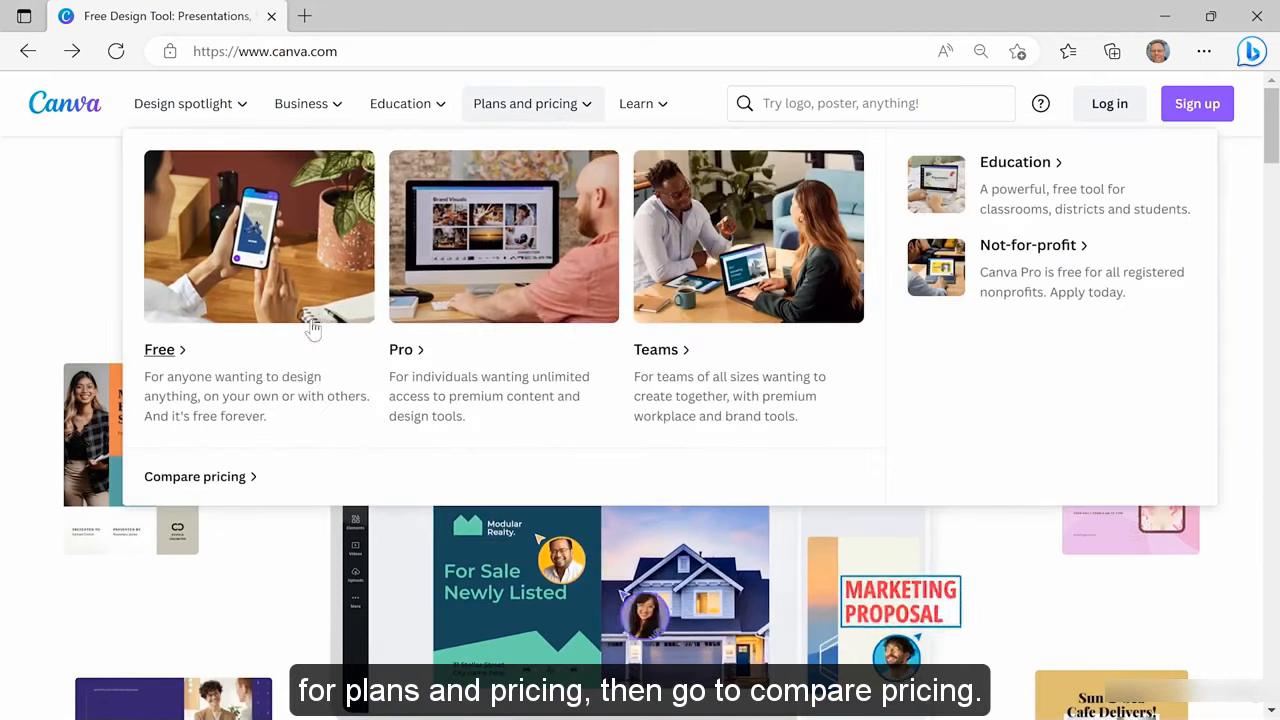
pyautogui.click(232, 484)
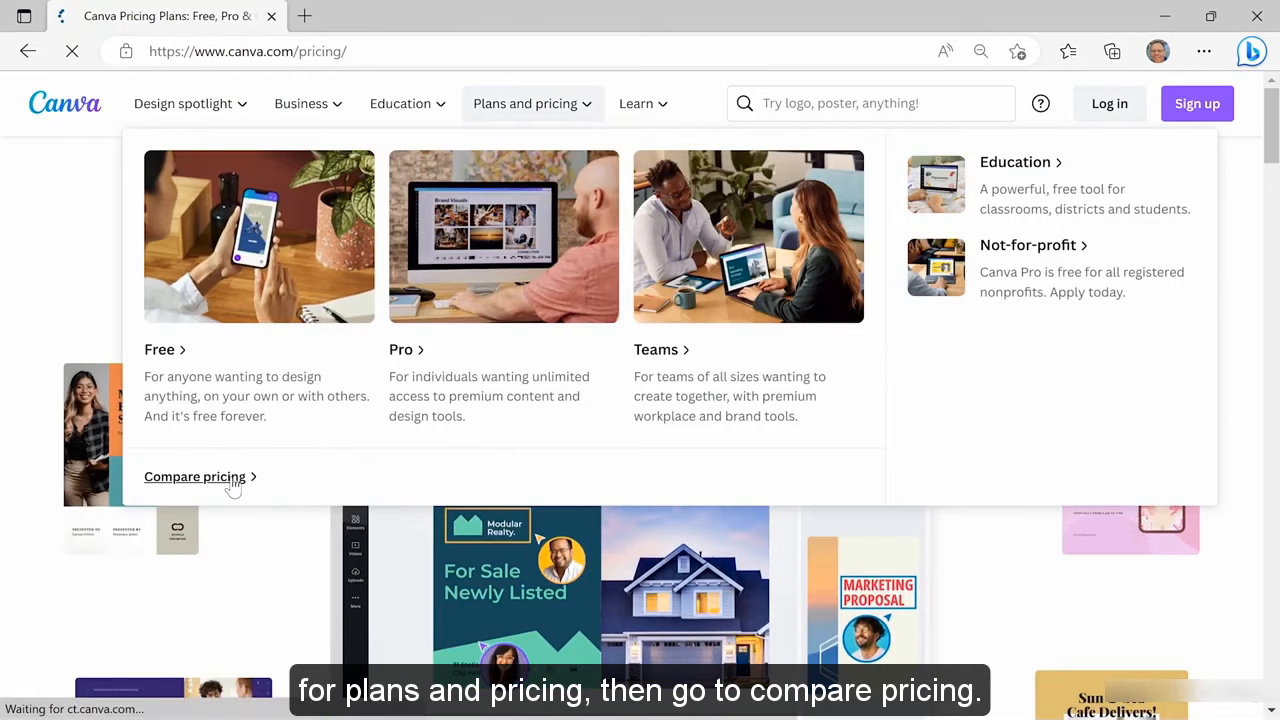
pyautogui.scroll(-7, 289, 449)
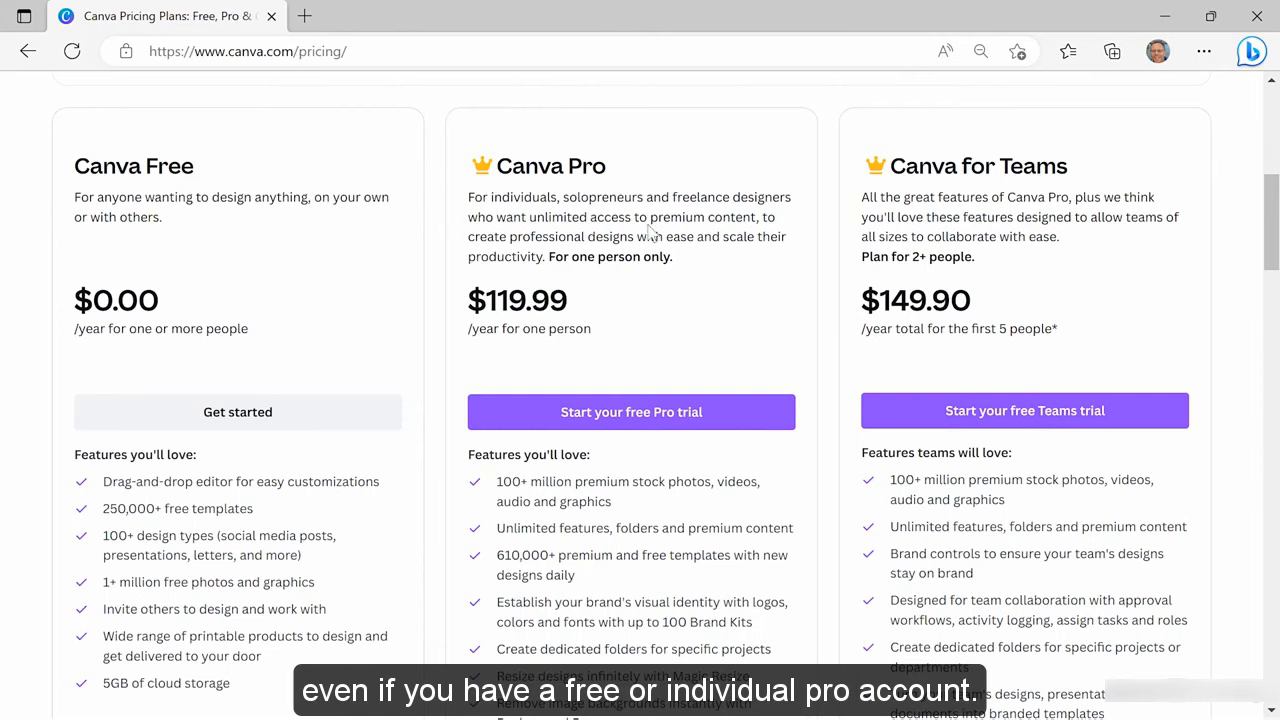
pyautogui.moveTo(821, 718)
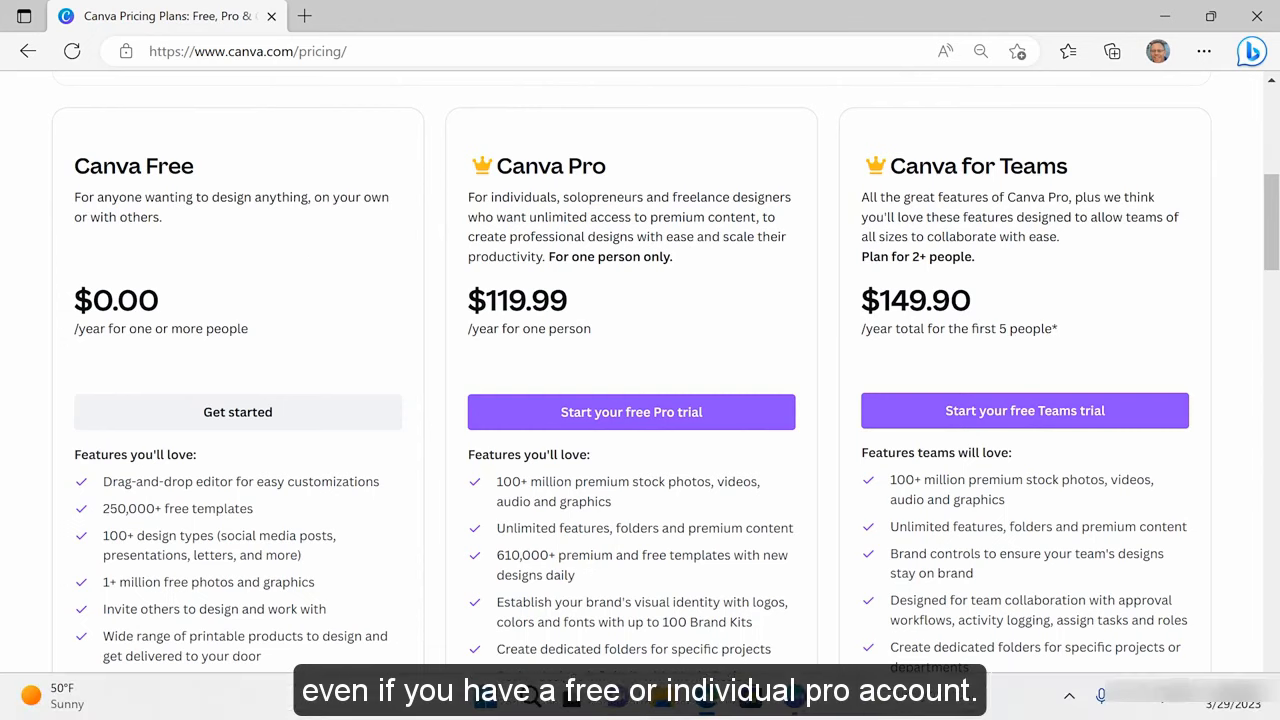
pyautogui.click(794, 700)
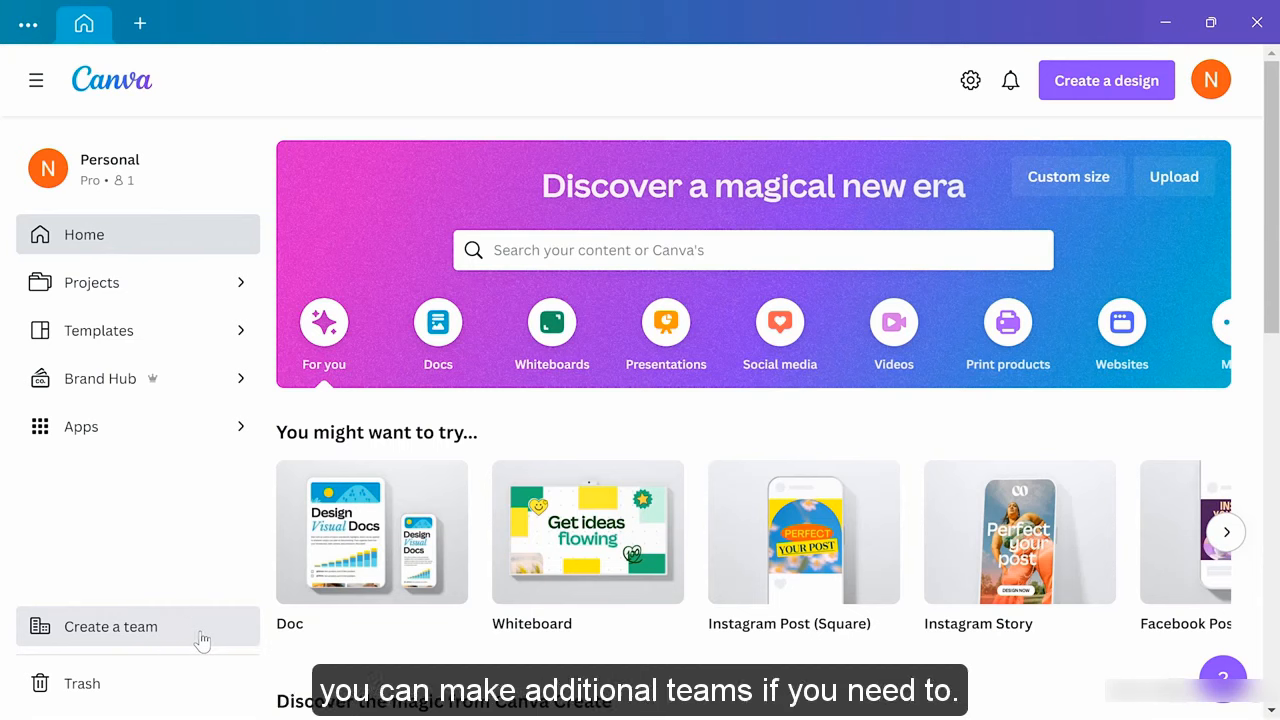
# Create a new team named 'Two Trees Company' from the Billing & plans settings
pyautogui.click(970, 84)
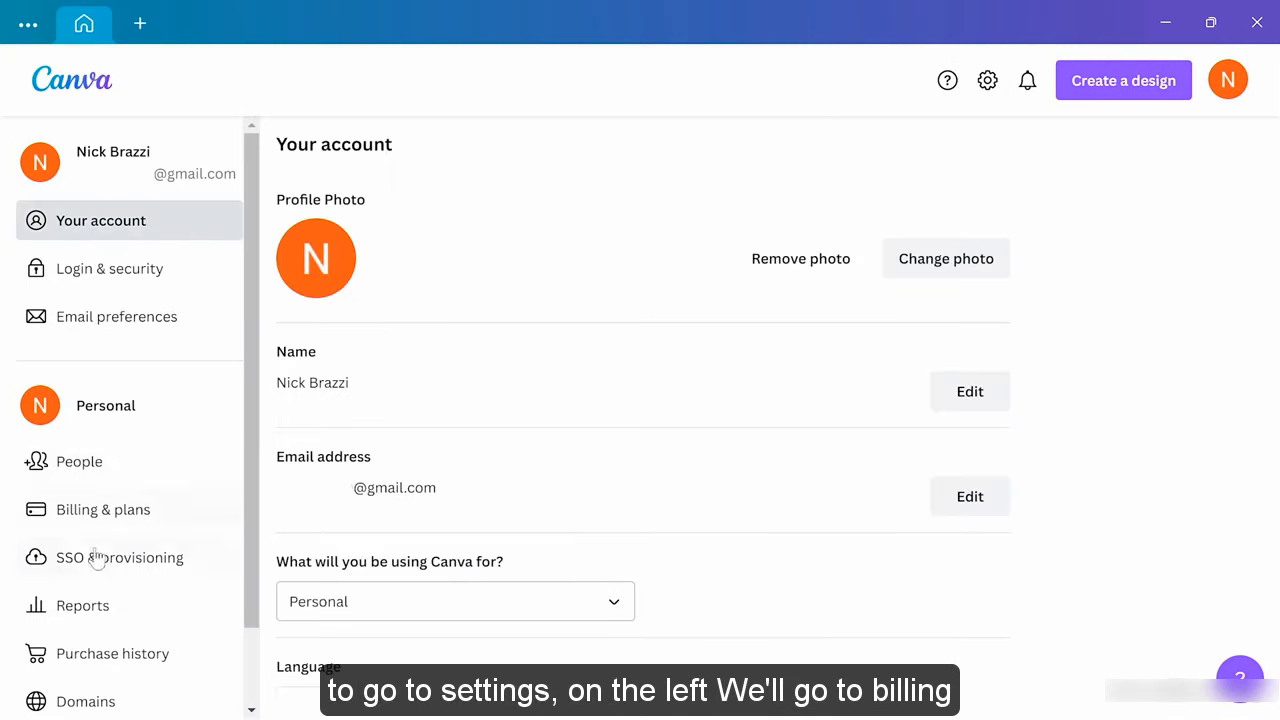
pyautogui.click(93, 512)
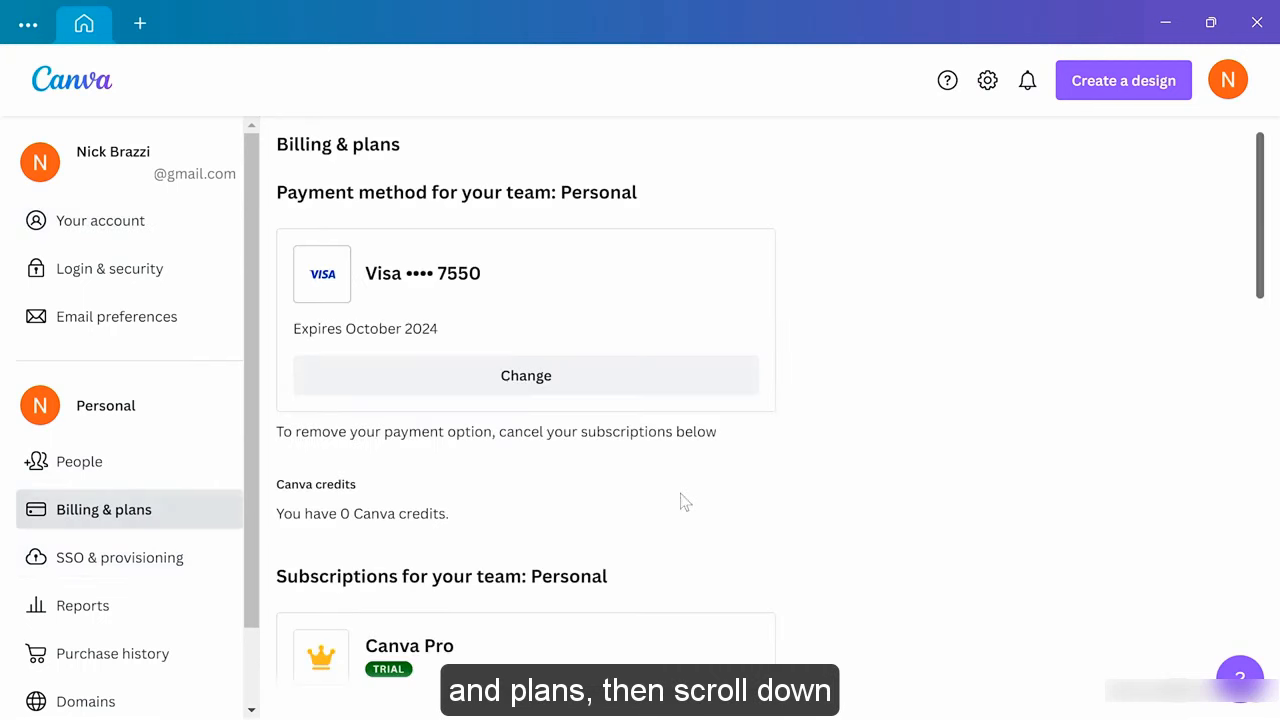
pyautogui.scroll(-5, 842, 463)
pyautogui.scroll(-8, 845, 460)
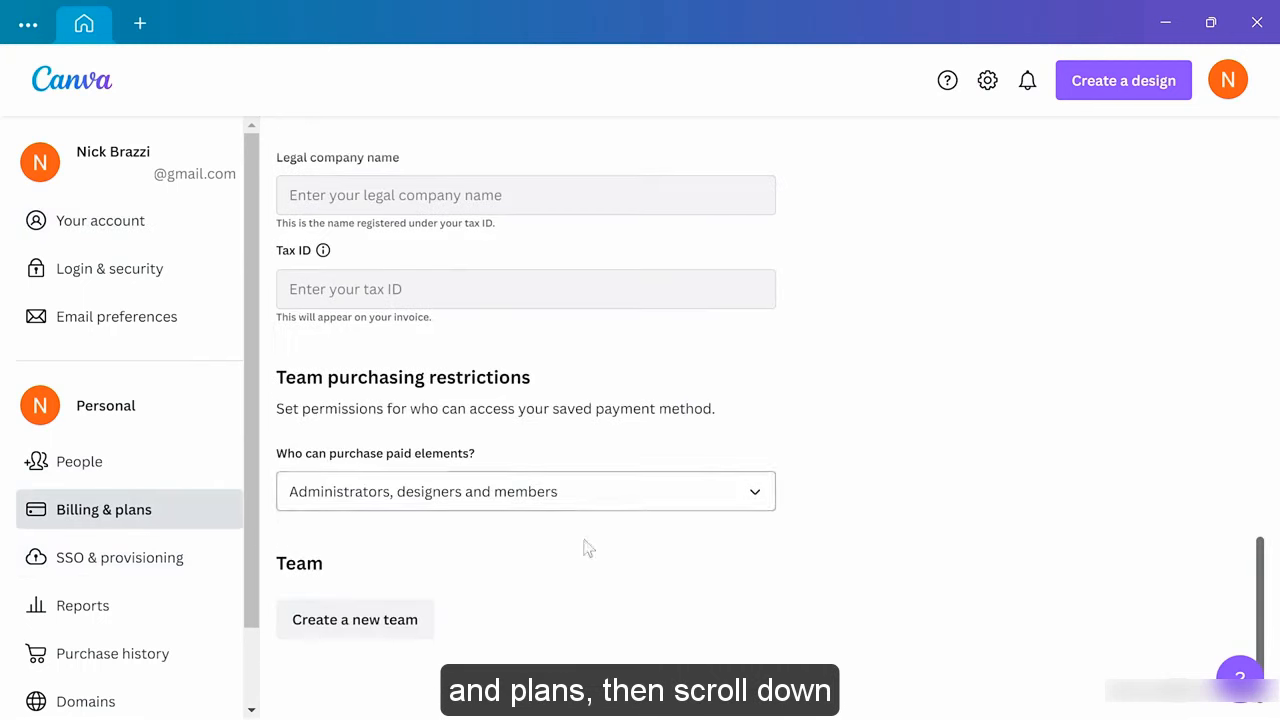
pyautogui.click(350, 618)
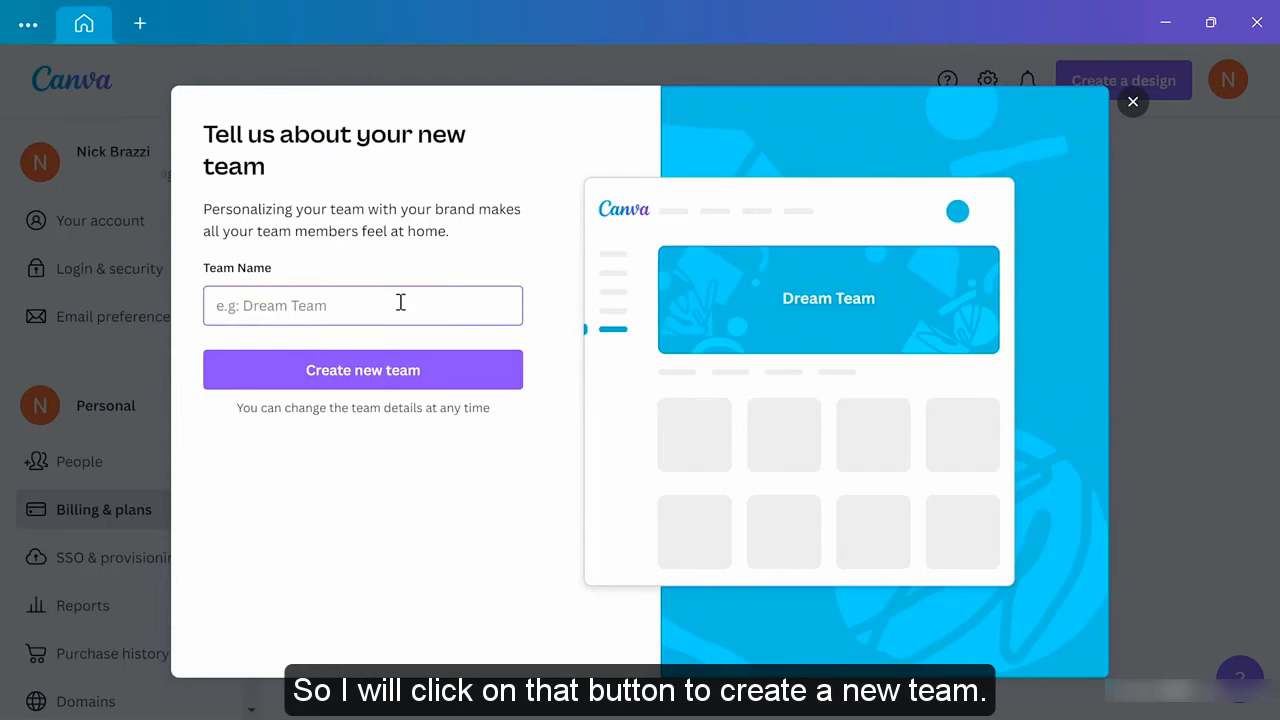
pyautogui.write('Two Tre')
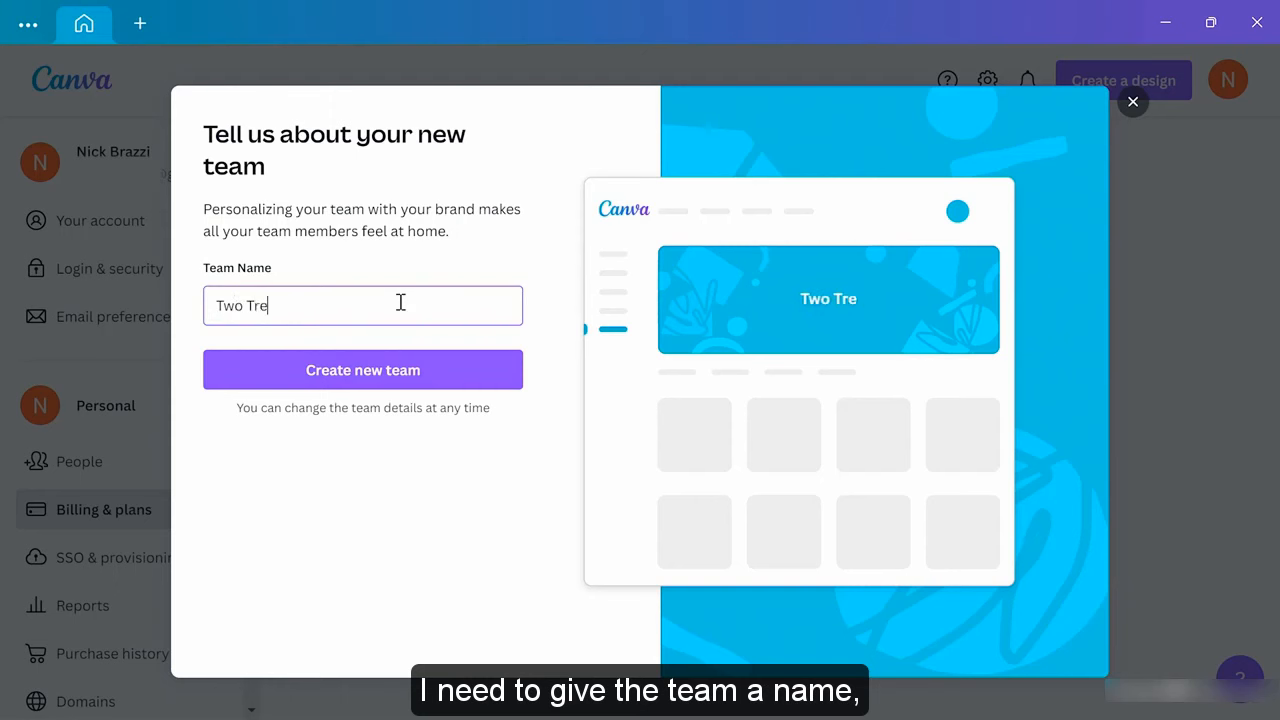
pyautogui.write('es Company')
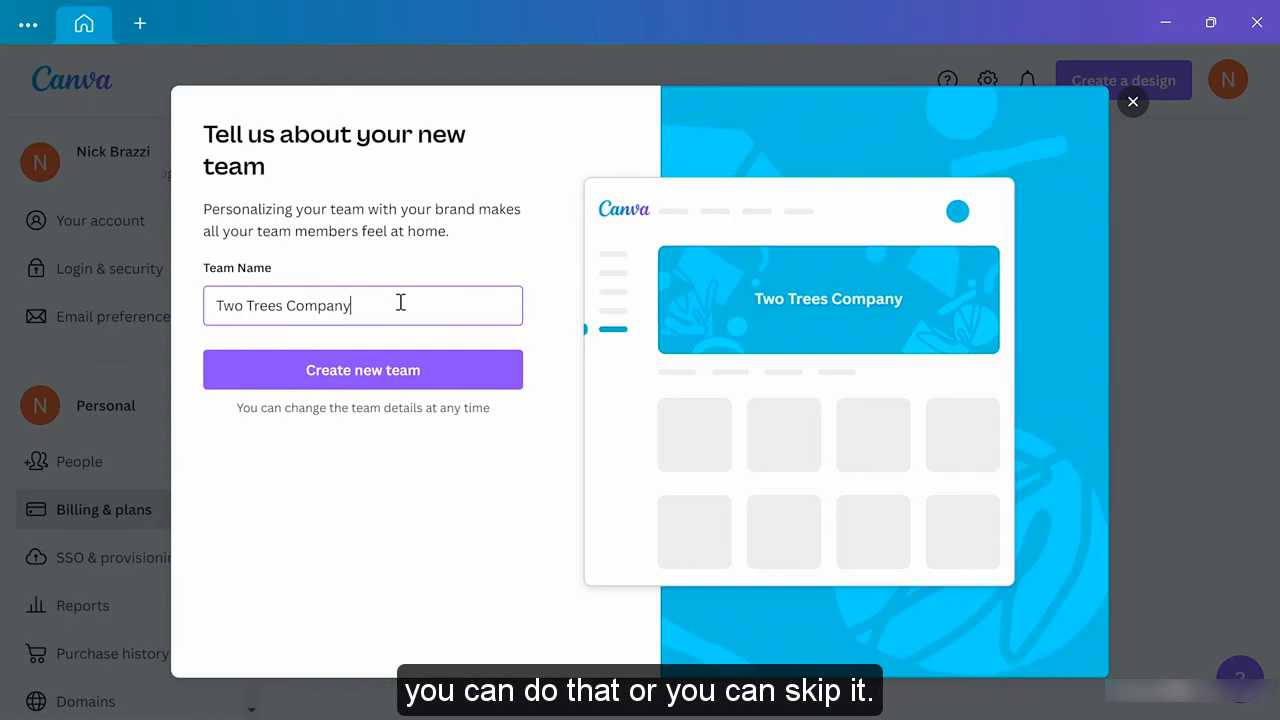
pyautogui.click(377, 375)
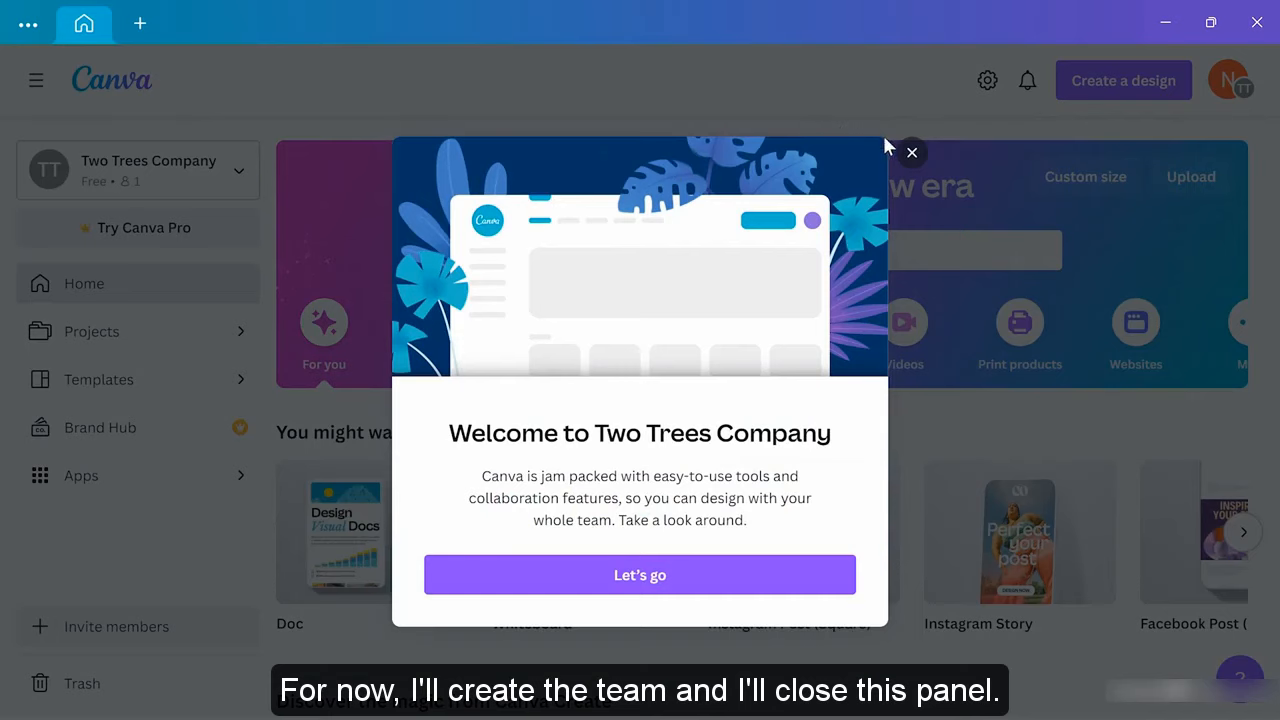
# Dismiss the team welcome message and check the team switcher list, staying on Two Trees Company
pyautogui.click(908, 151)
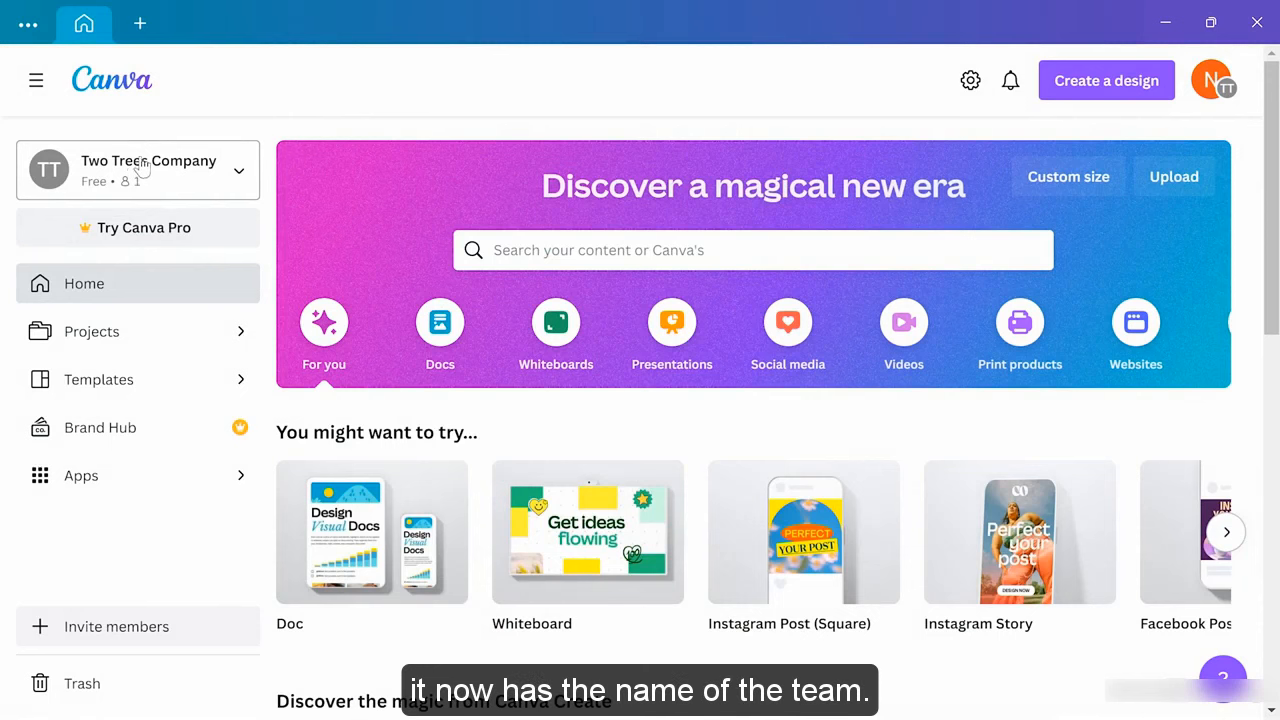
pyautogui.click(241, 178)
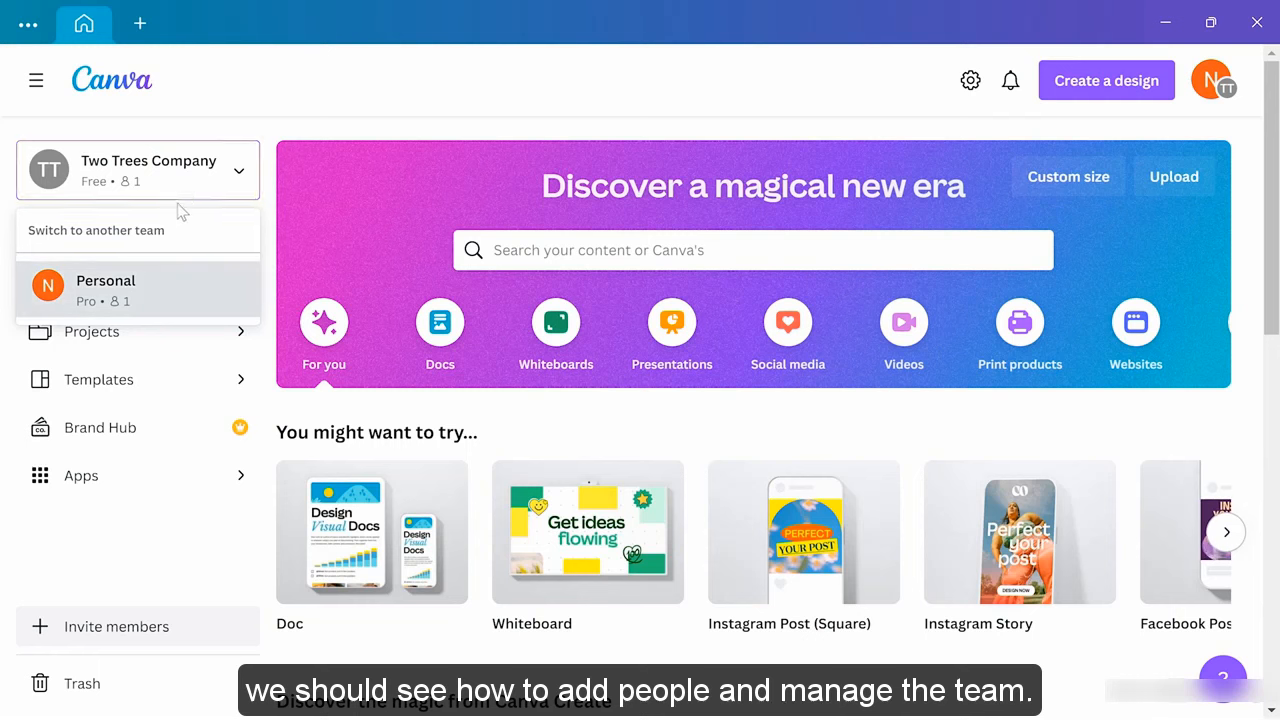
pyautogui.click(183, 178)
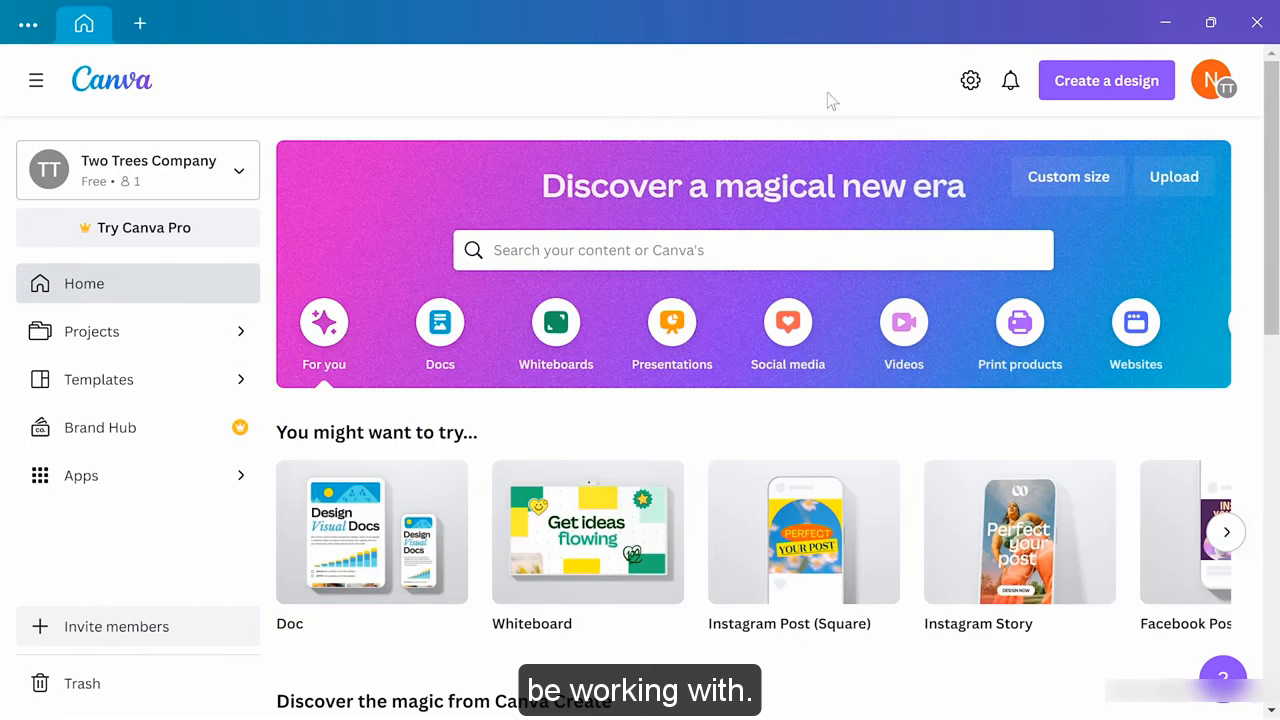
# Go from account settings through Team details to the People page listing the team Owner
pyautogui.click(972, 81)
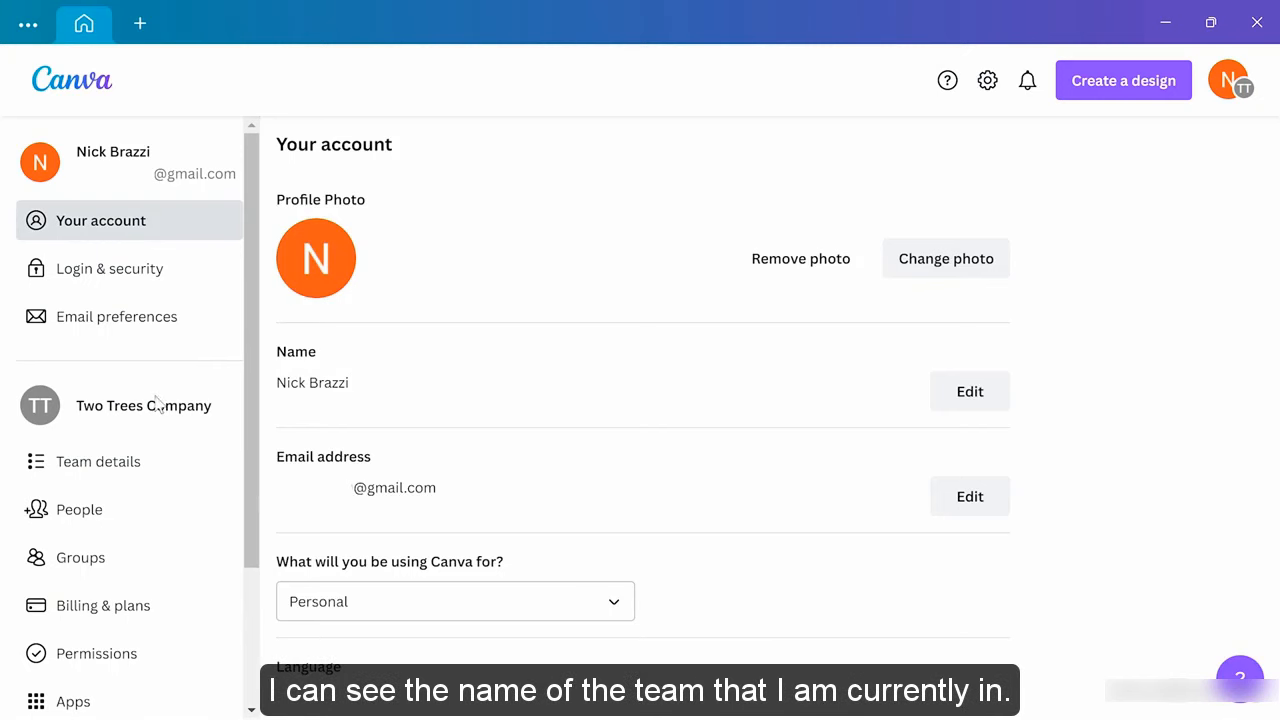
pyautogui.click(148, 459)
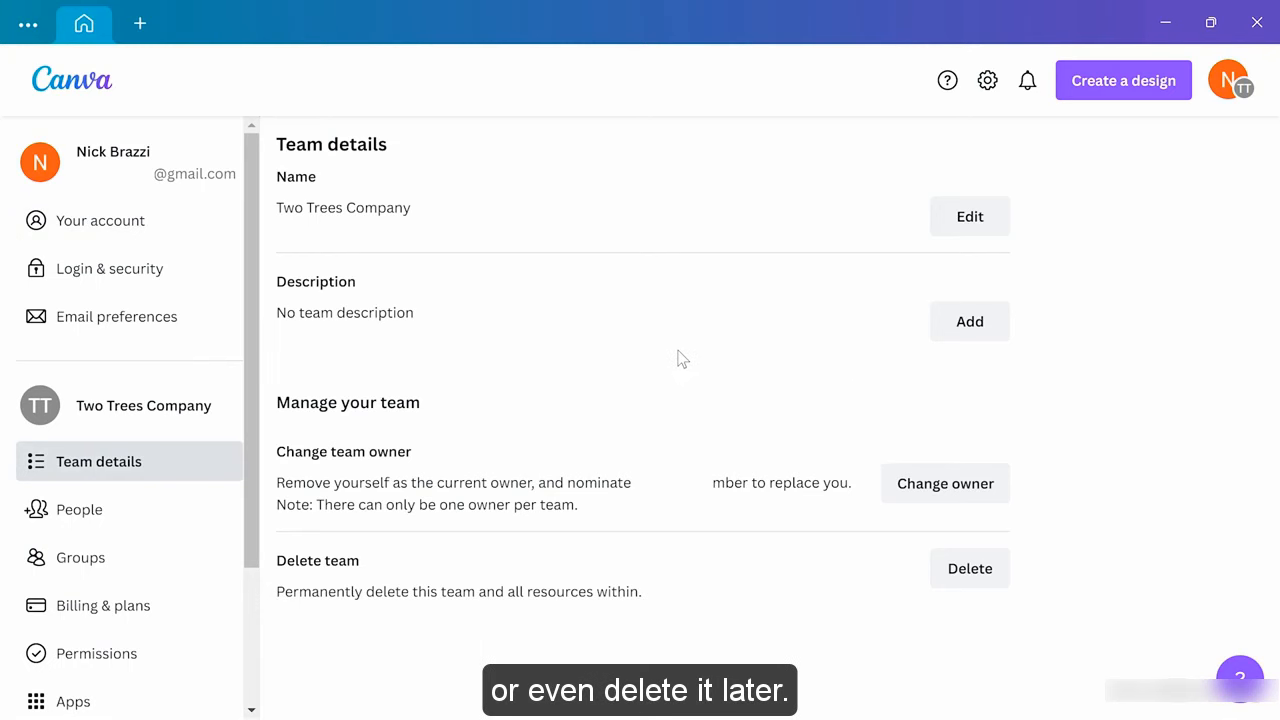
pyautogui.click(121, 507)
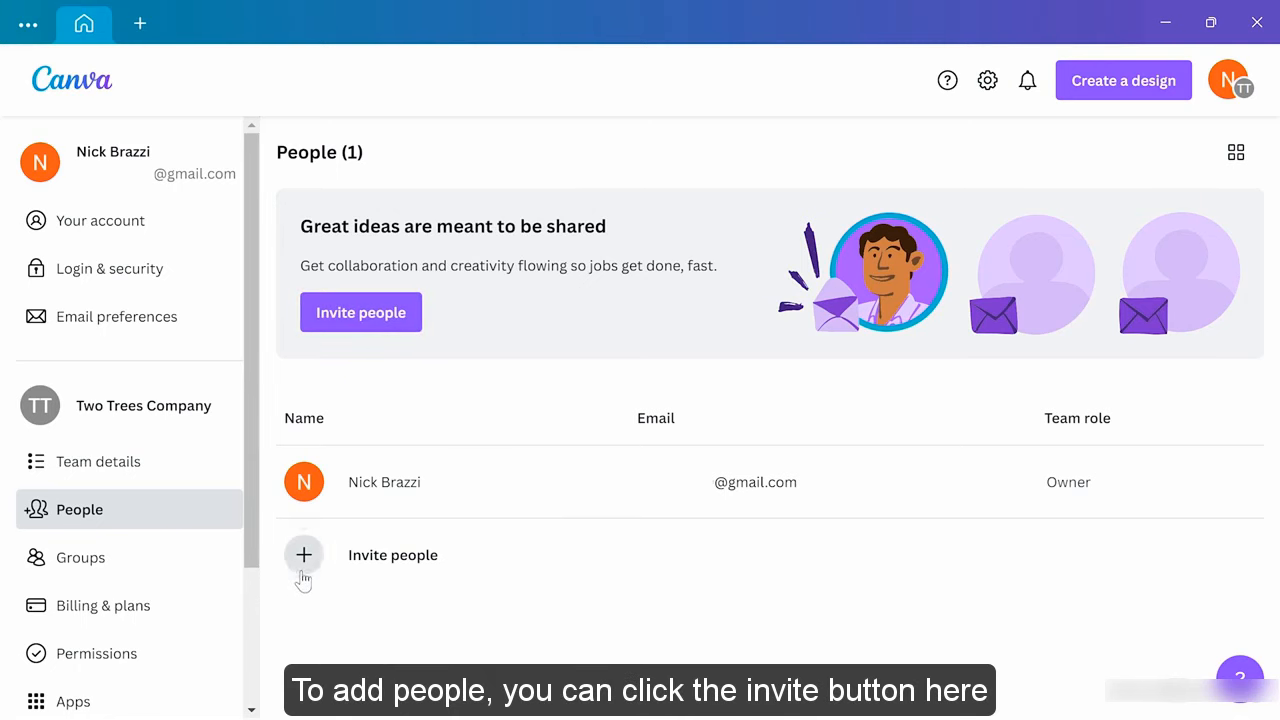
# Invite two people to the team by entering their e-mail addresses and sending the invitations
pyautogui.click(358, 318)
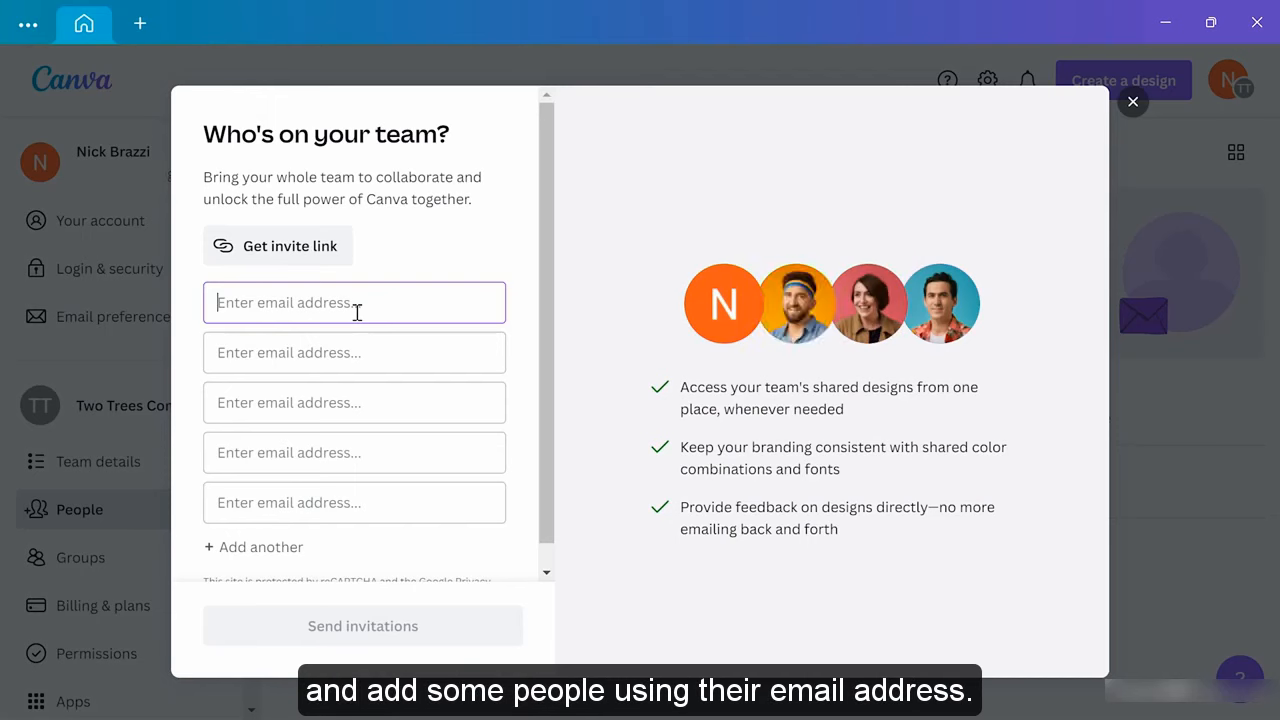
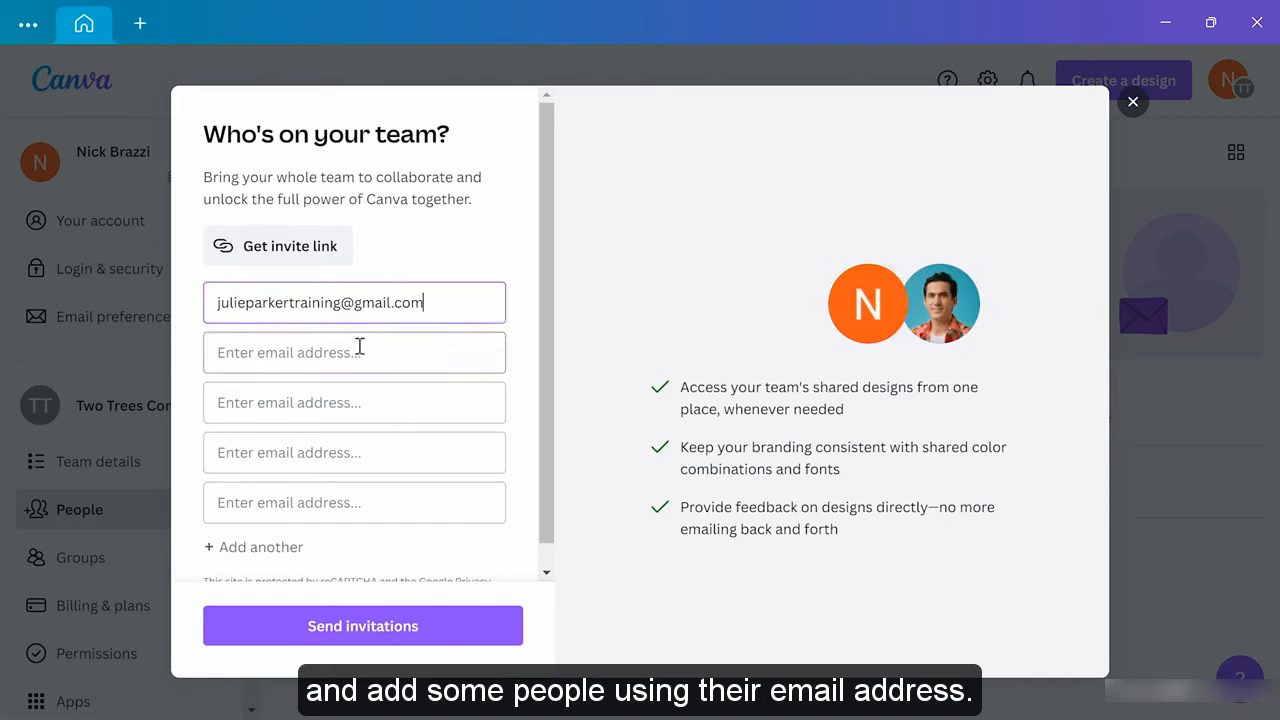
pyautogui.click(358, 348)
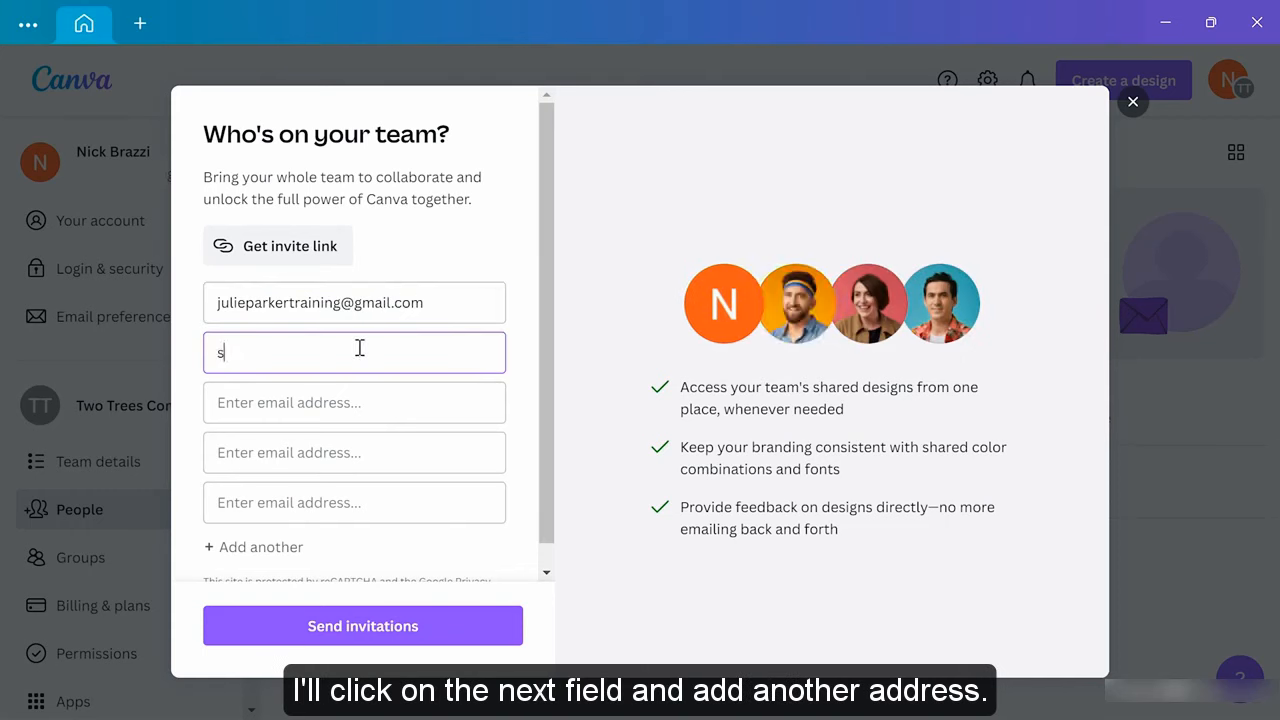
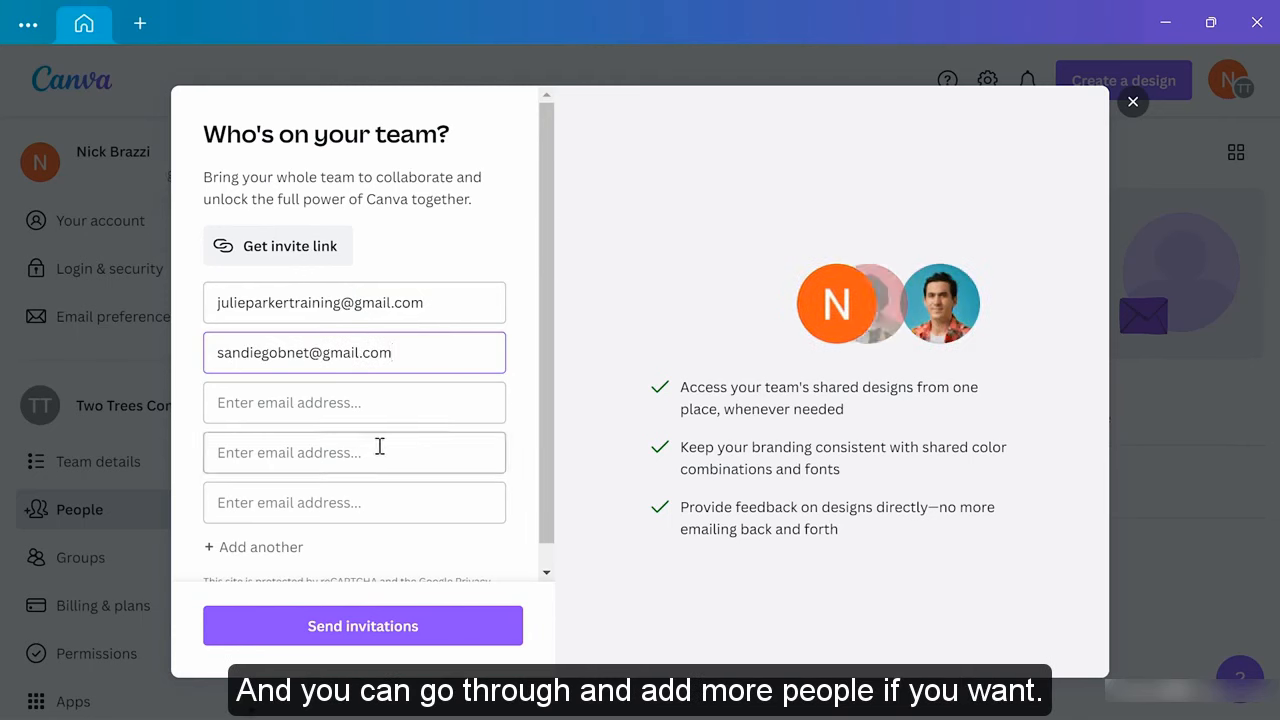
pyautogui.click(384, 630)
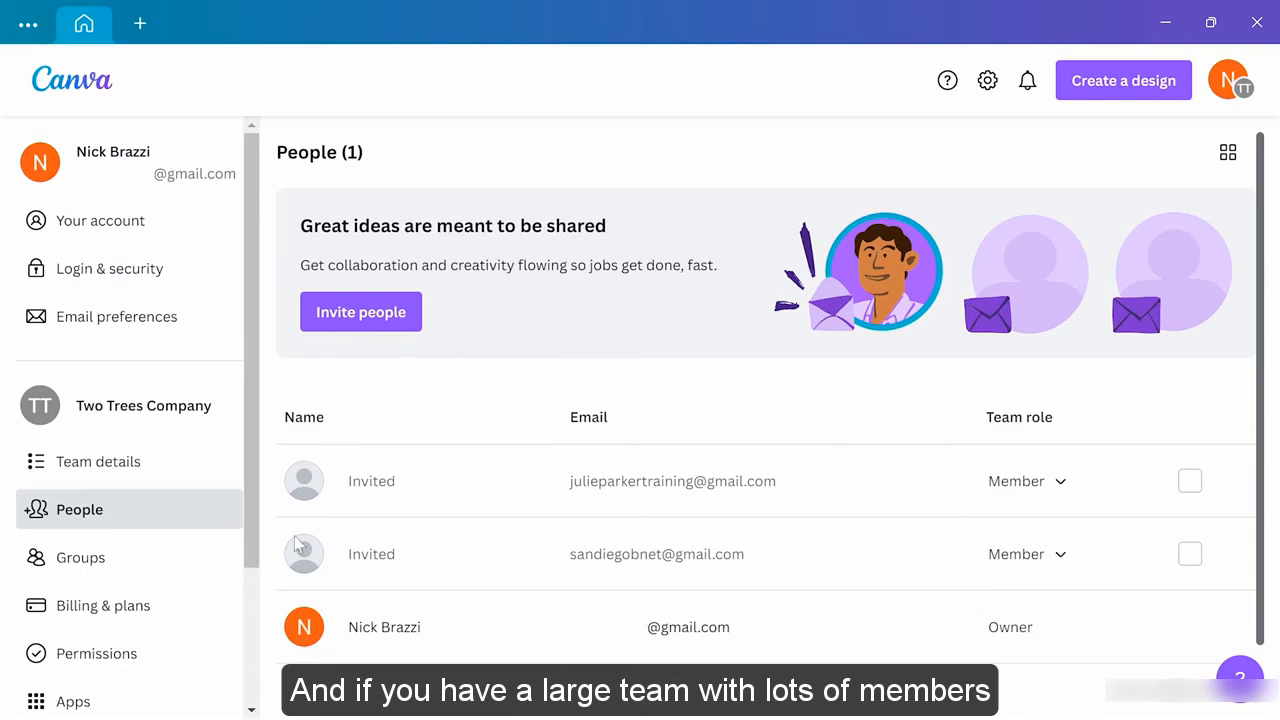
# Show the team's Groups settings page, which has no groups yet
pyautogui.click(115, 561)
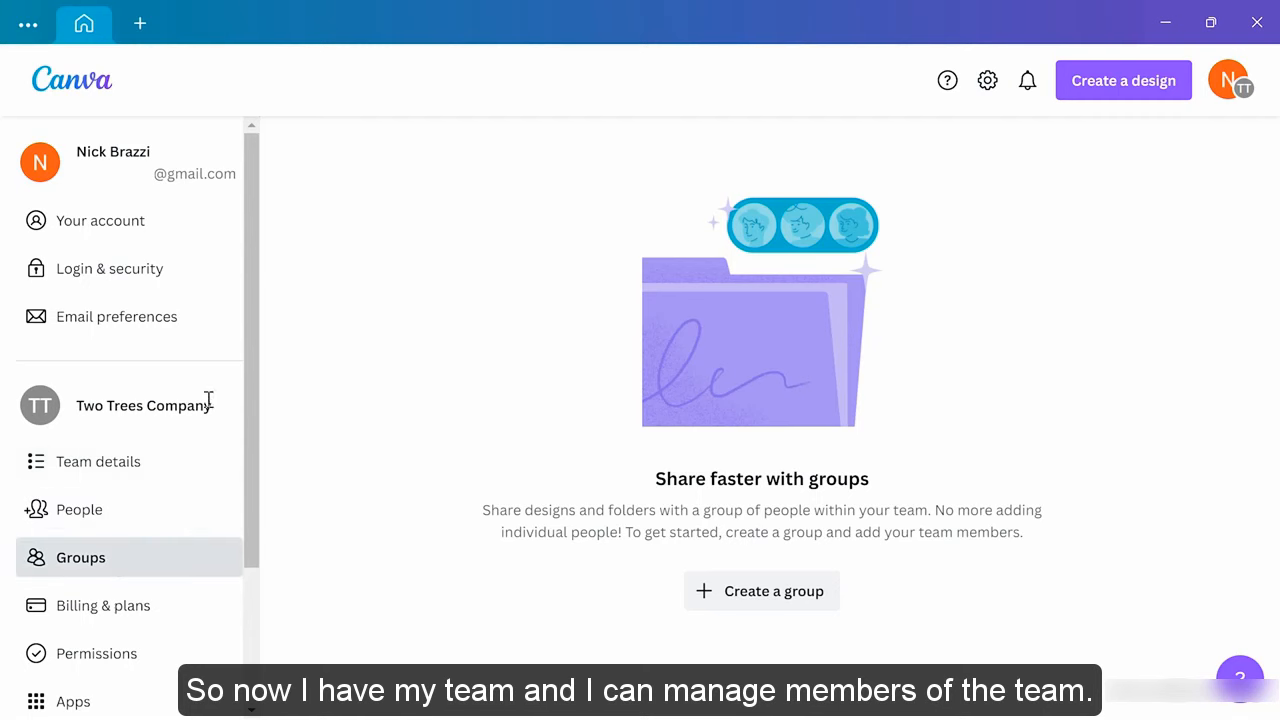
# Return to the Canva homepage and check the team list twice without leaving Two Trees Company
pyautogui.click(80, 86)
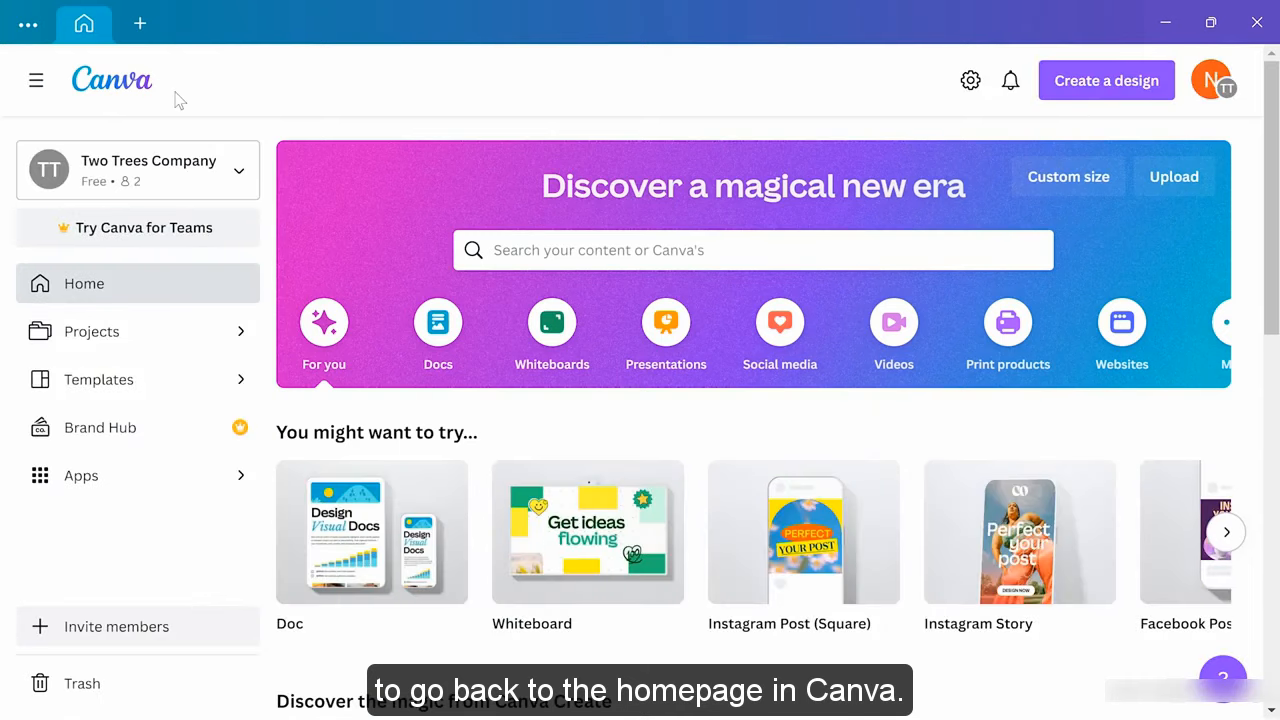
pyautogui.click(175, 172)
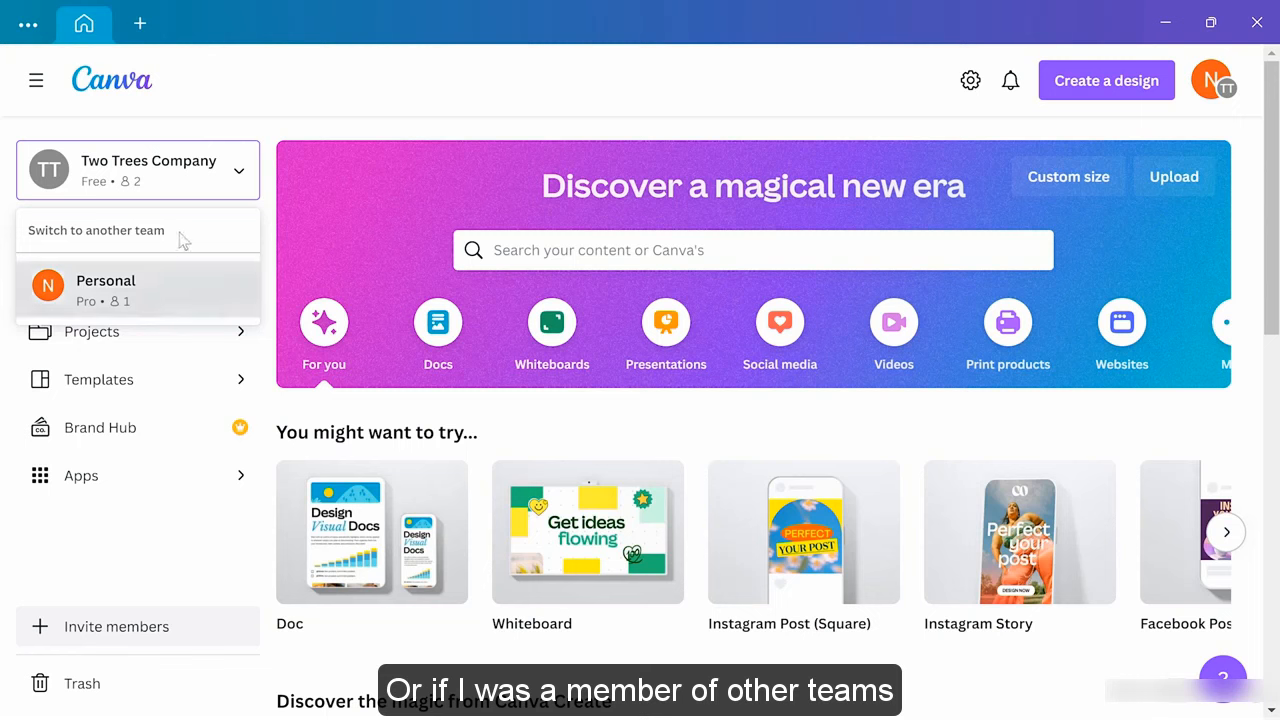
pyautogui.click(187, 173)
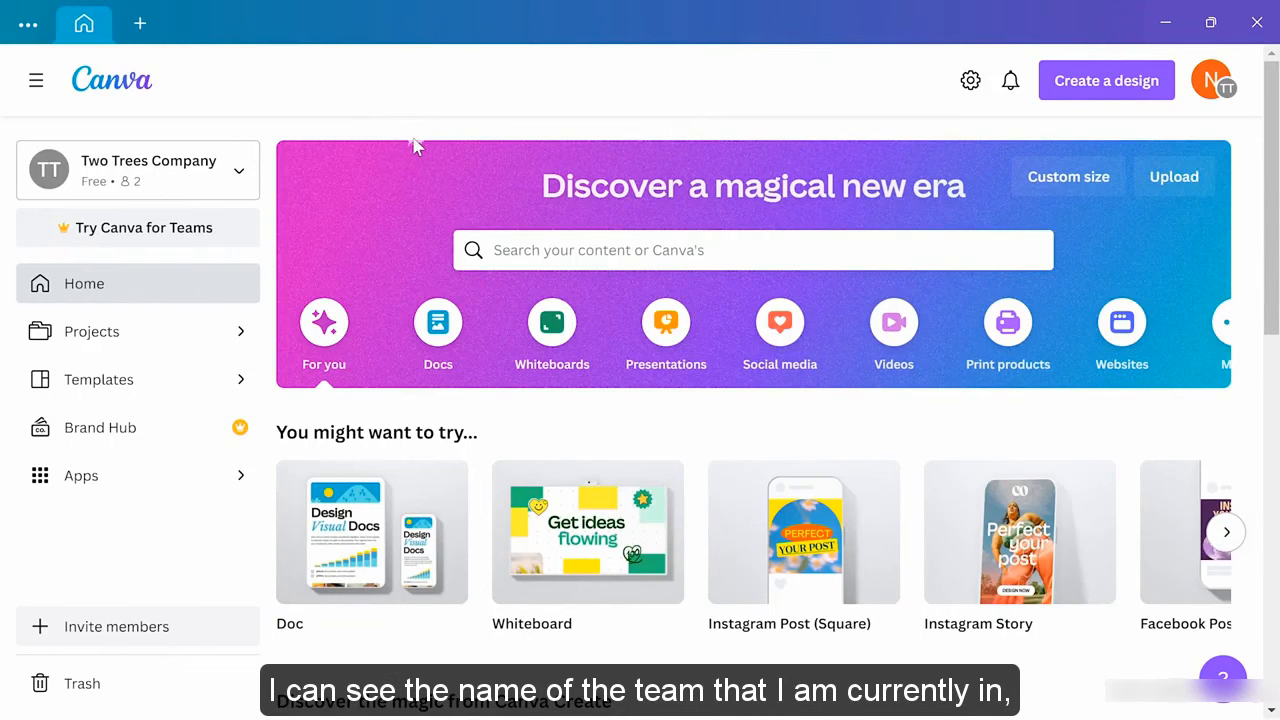
pyautogui.click(213, 178)
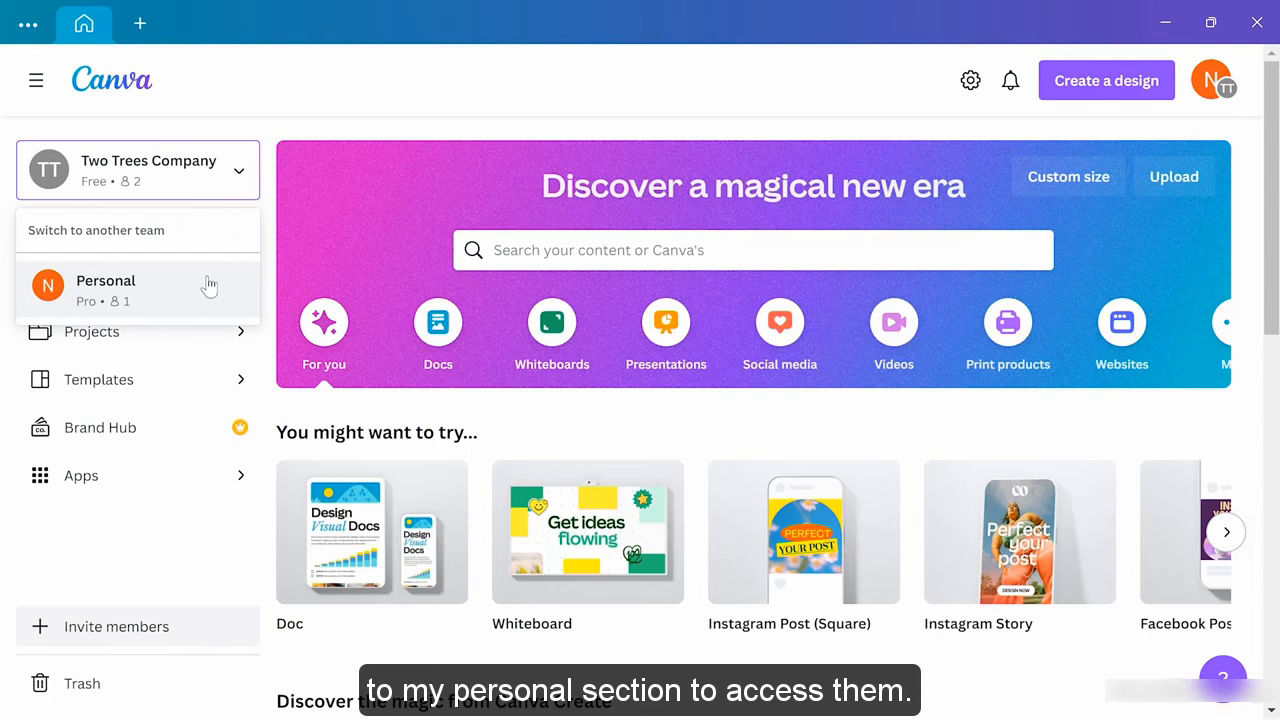
pyautogui.click(193, 183)
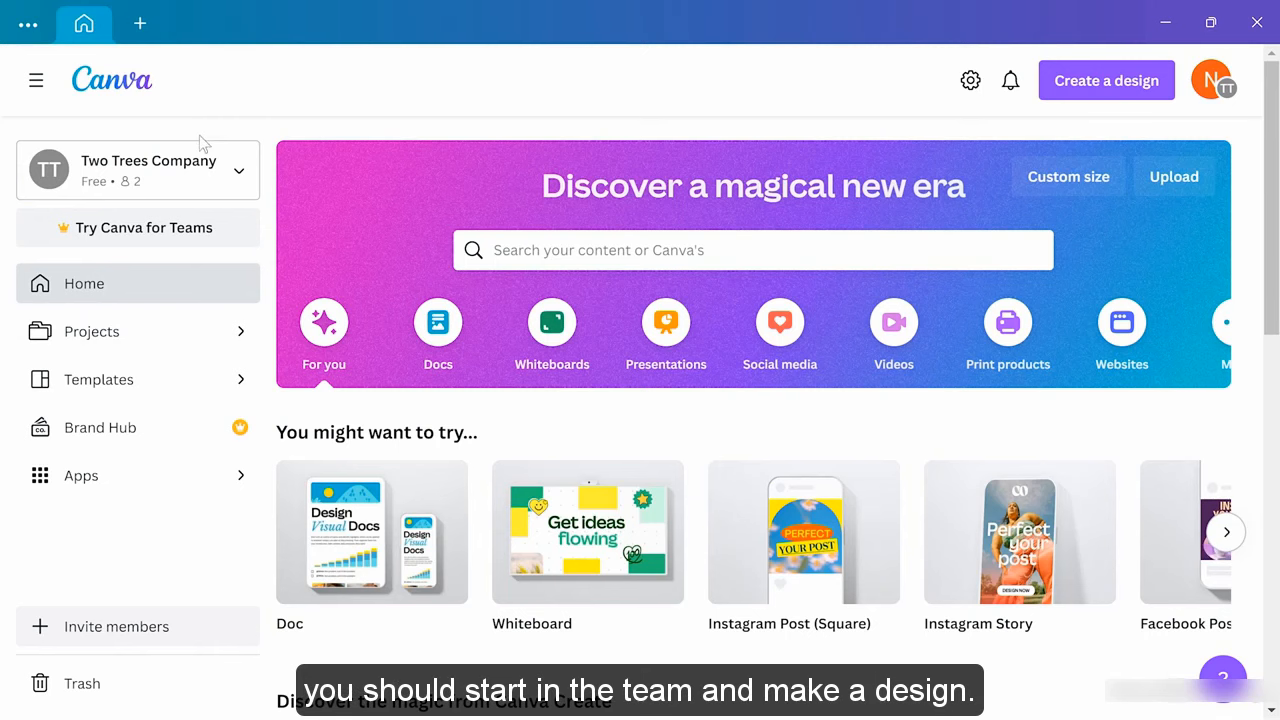
# Search templates for 'poster for community market' and start a design from the Farmers Market poster
pyautogui.click(618, 256)
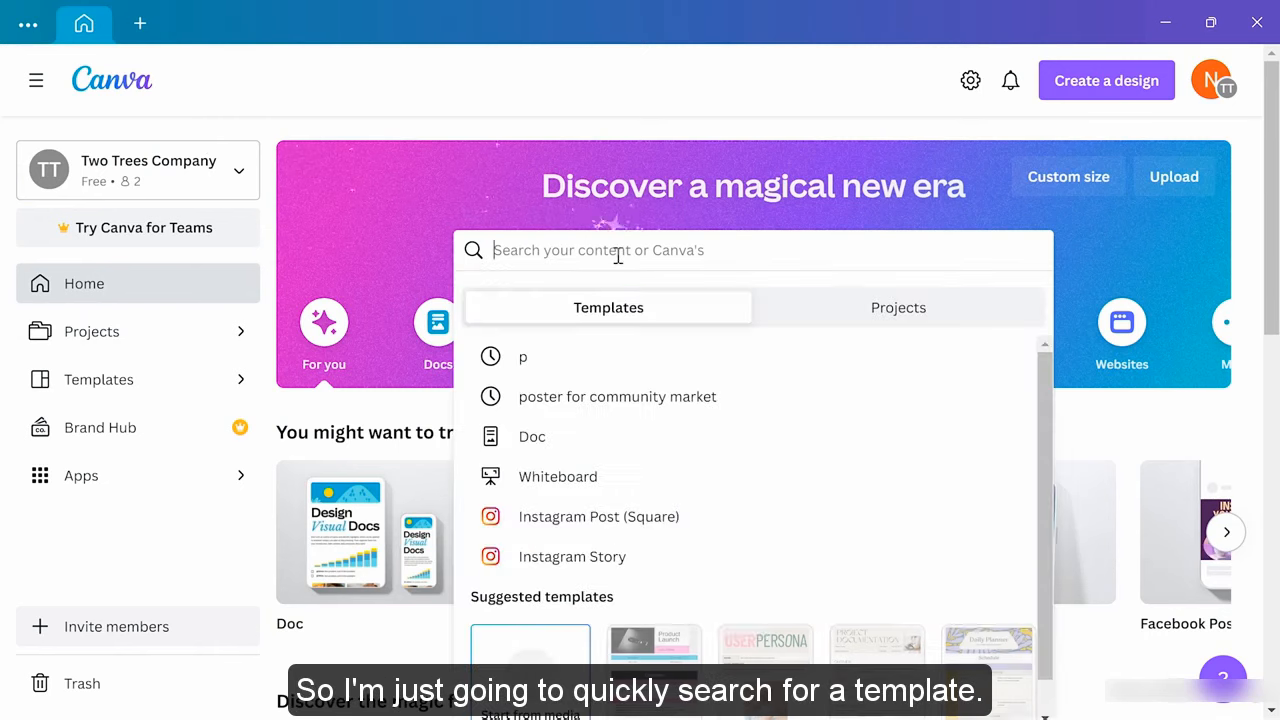
pyautogui.write('poster')
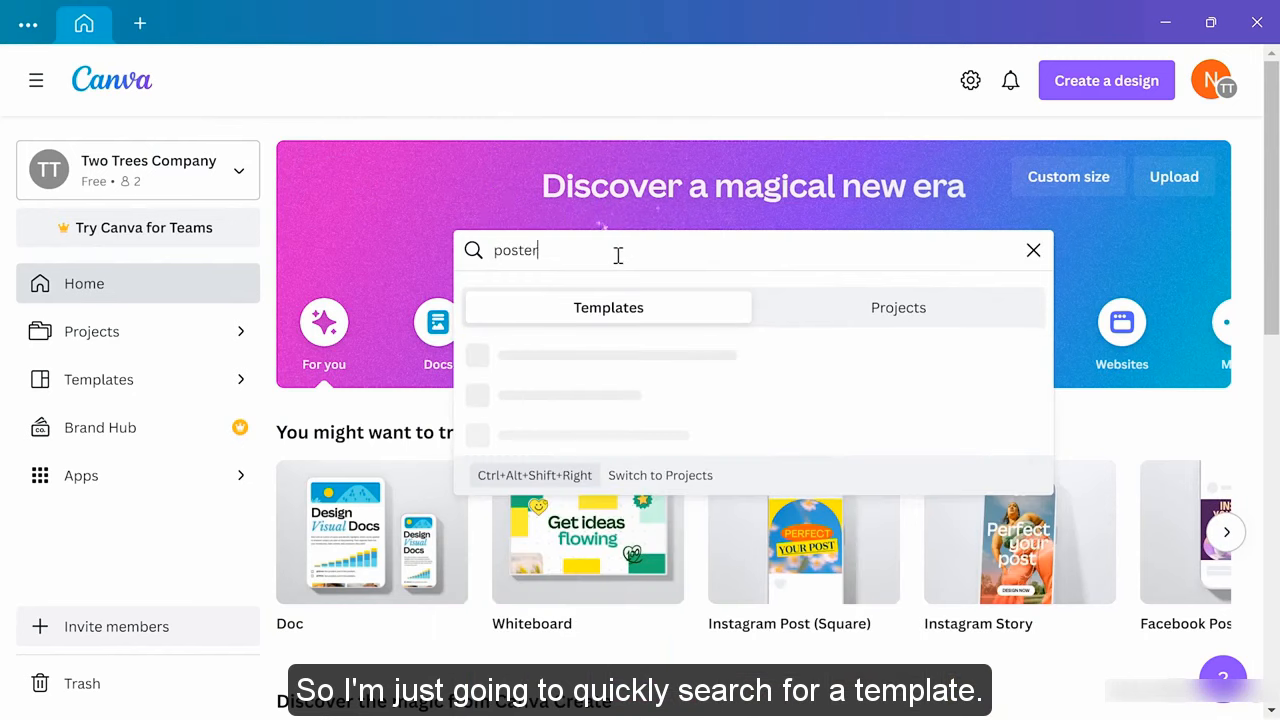
pyautogui.write(' for community market')
pyautogui.press('Return')
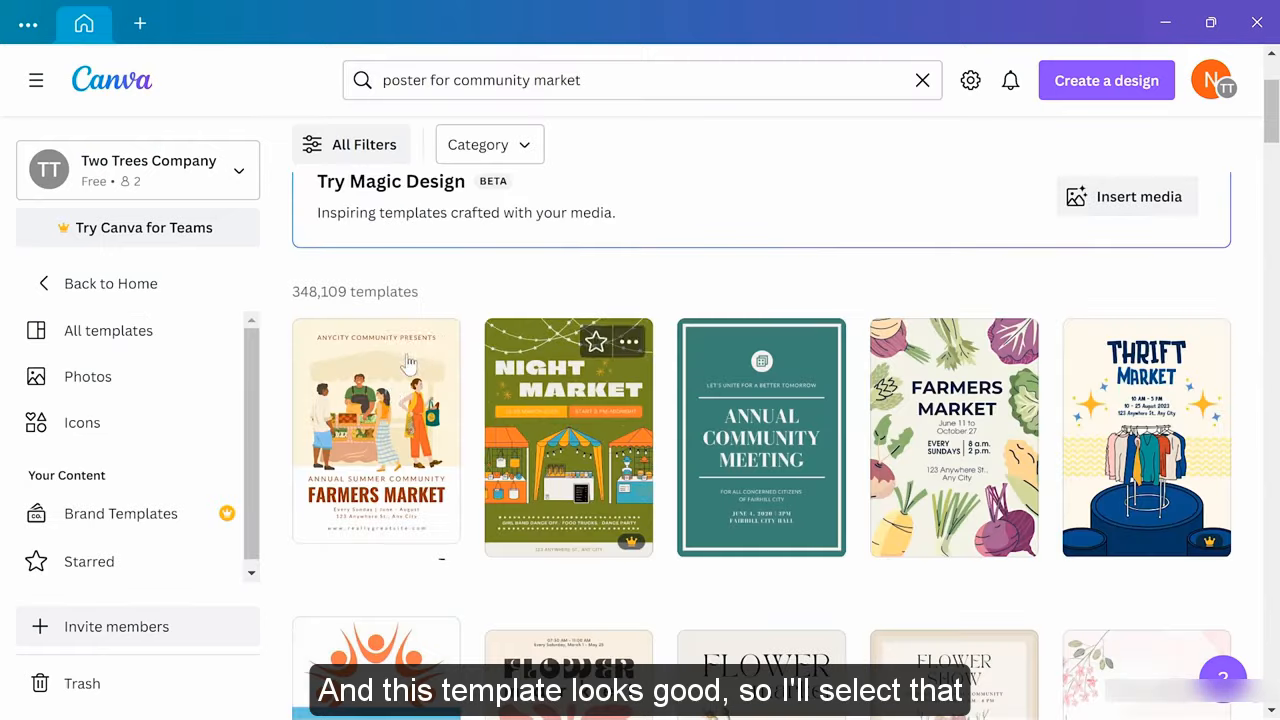
pyautogui.click(388, 452)
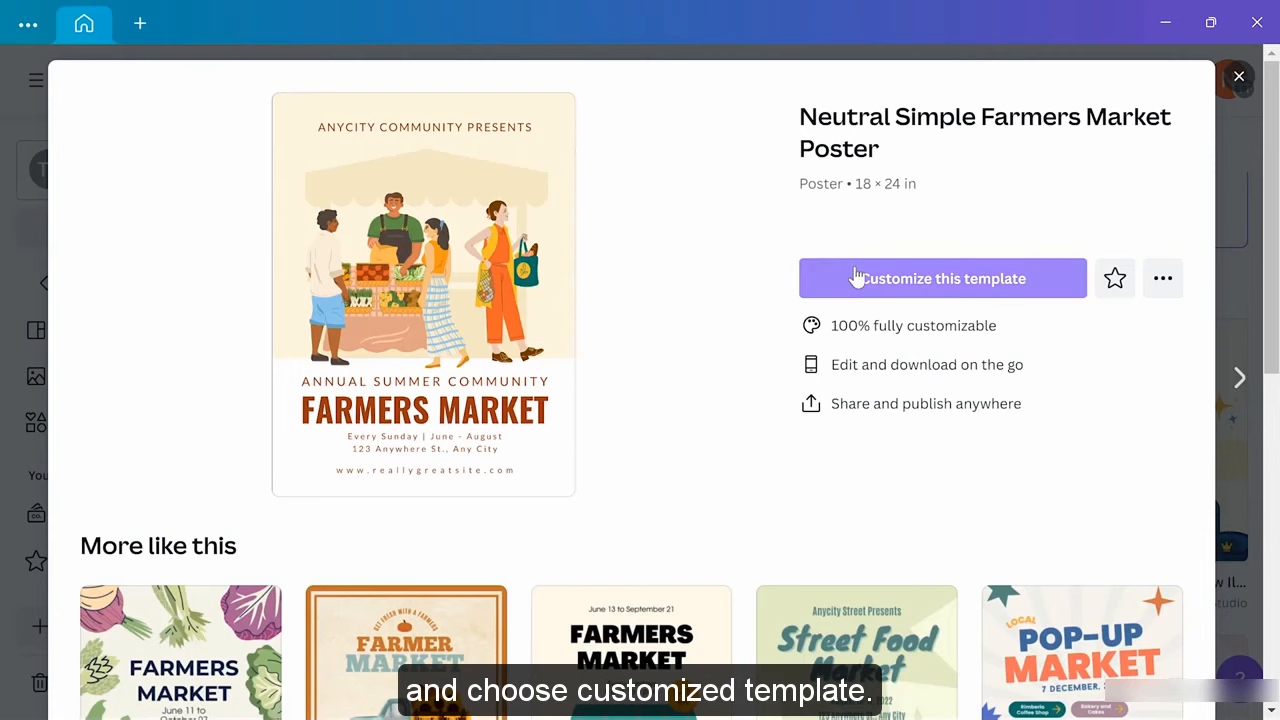
pyautogui.click(852, 280)
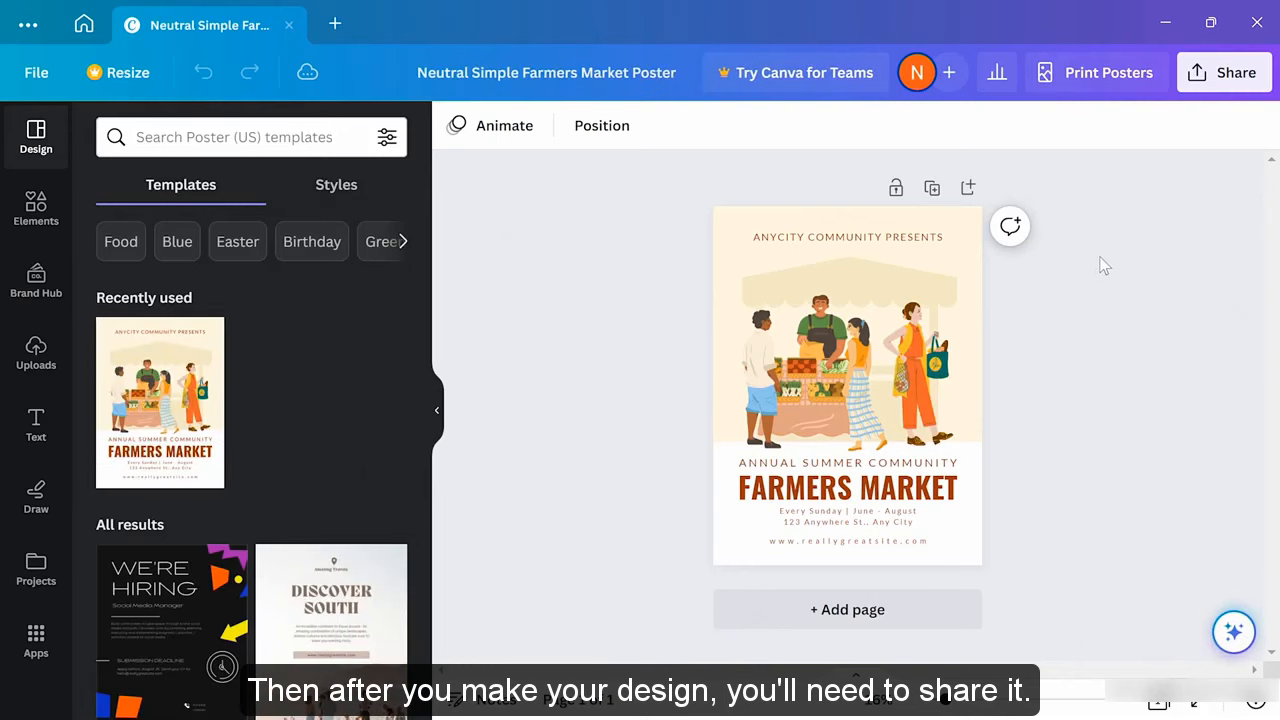
# Share the poster with the Two Trees Company team with Can edit permission
pyautogui.click(1222, 80)
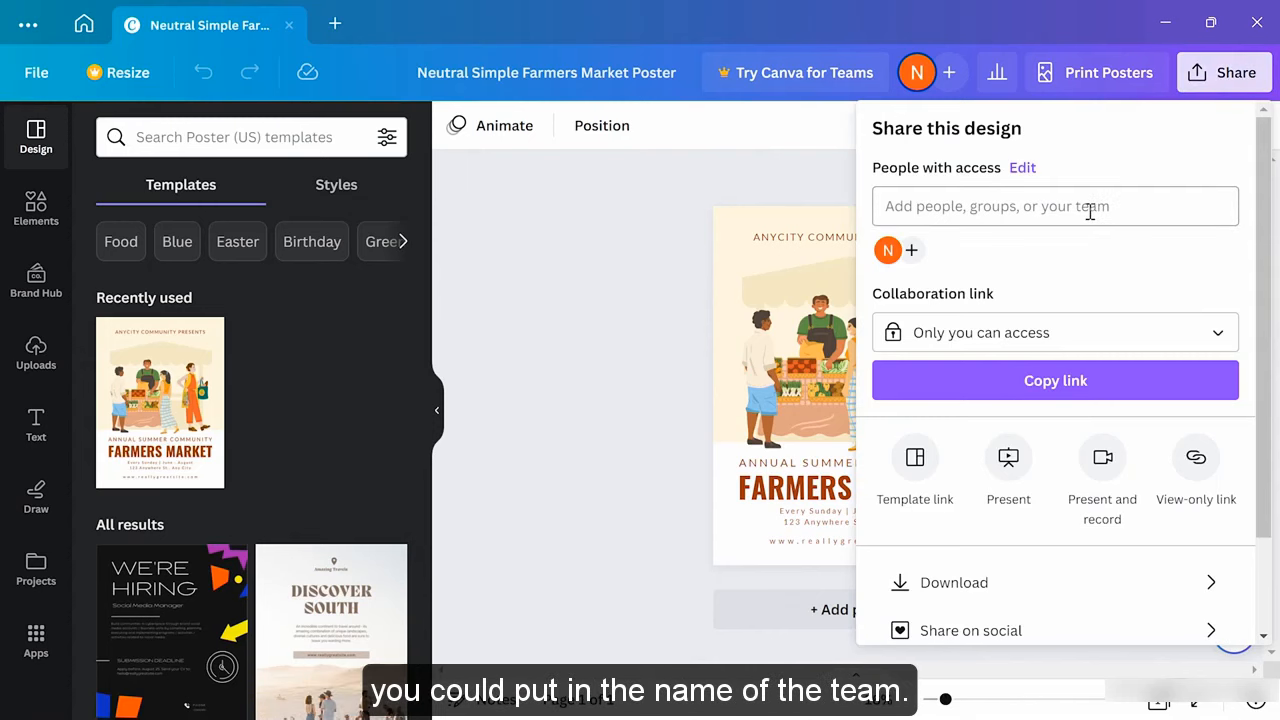
pyautogui.click(1090, 206)
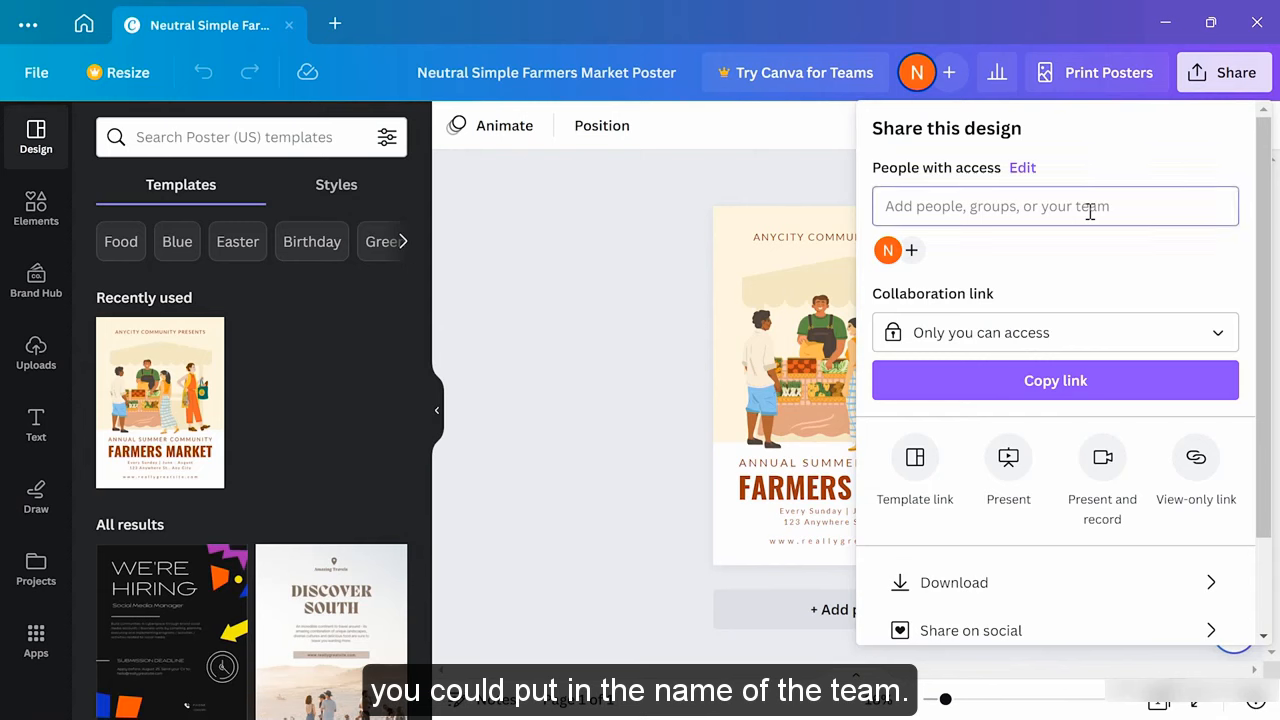
pyautogui.write('two')
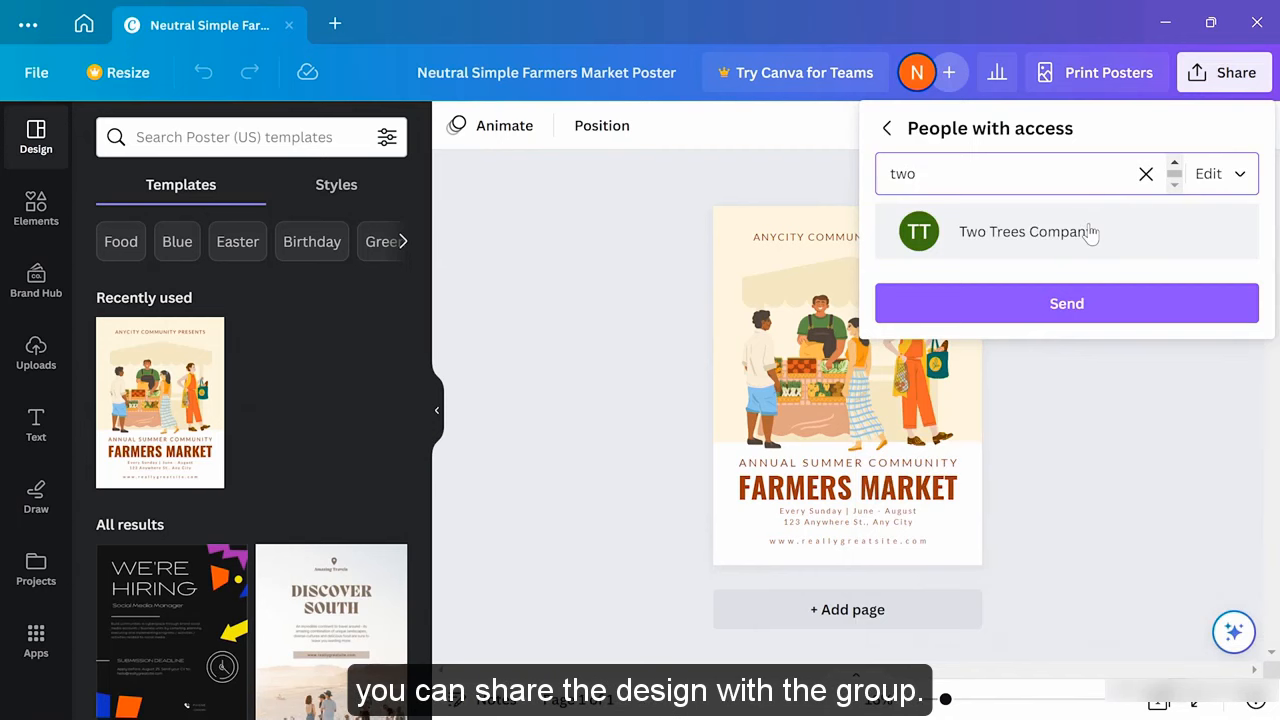
pyautogui.click(1090, 232)
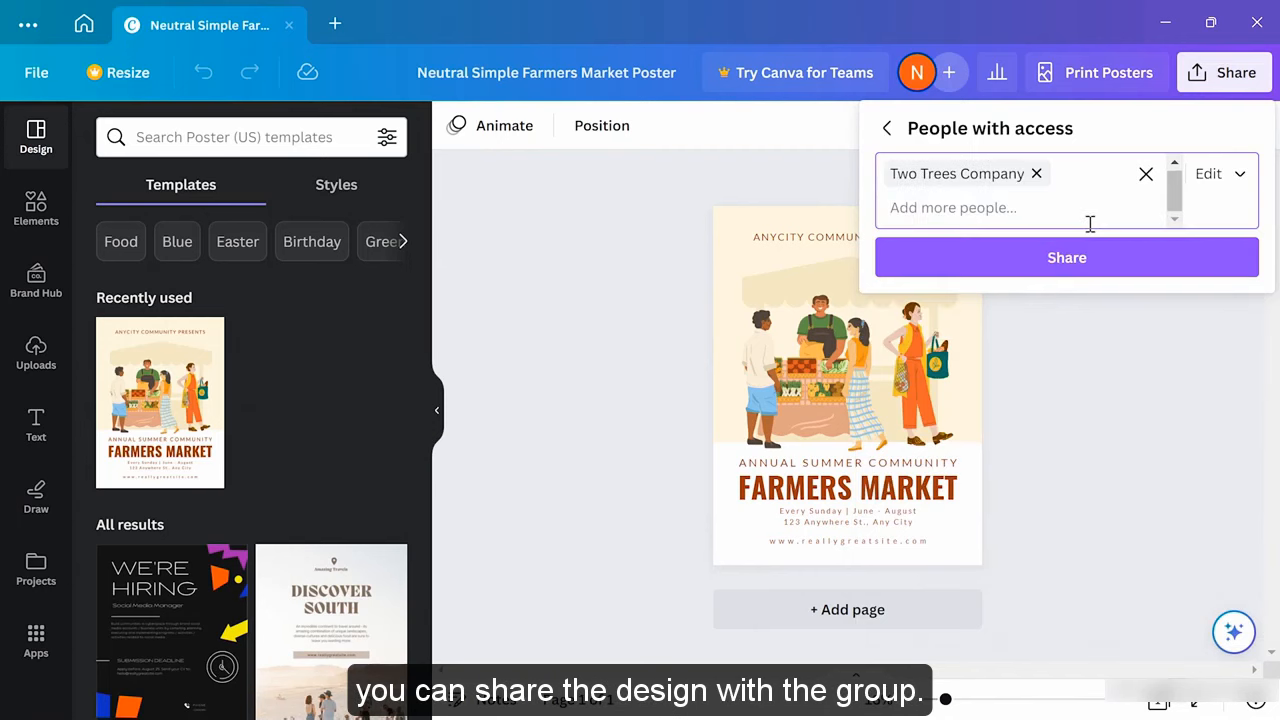
pyautogui.click(1220, 178)
pyautogui.click(1222, 182)
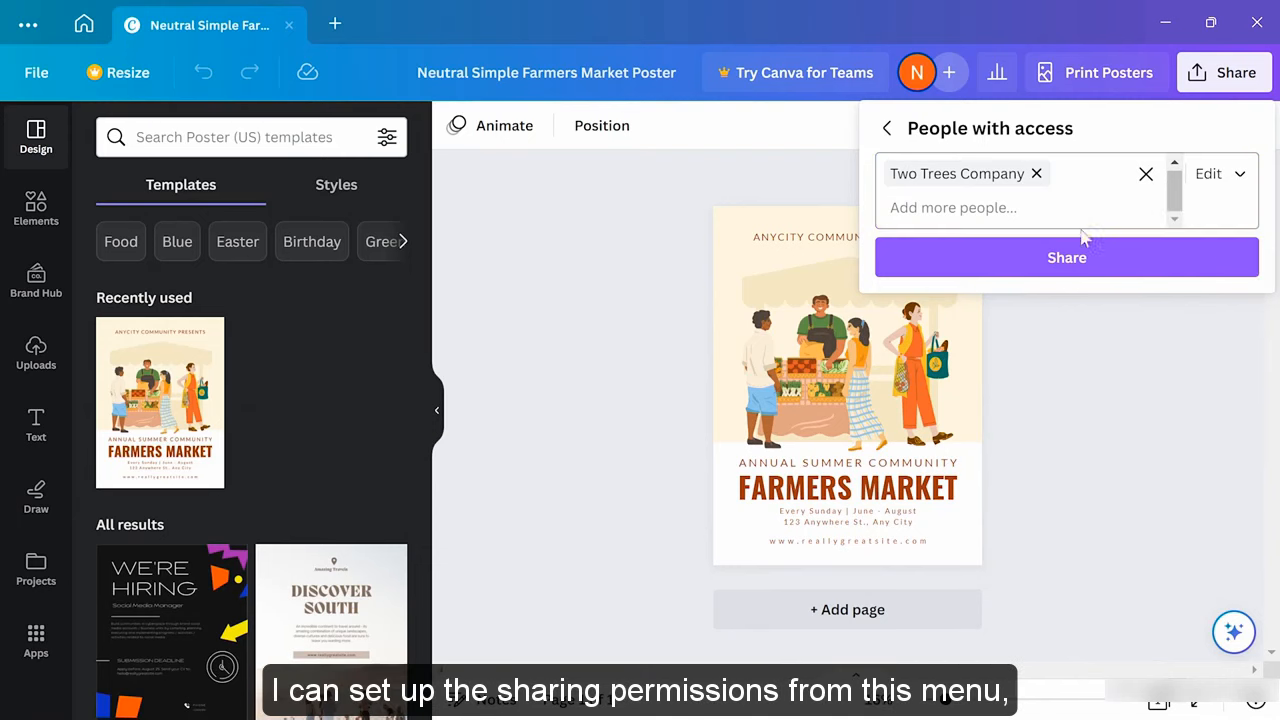
pyautogui.click(1077, 263)
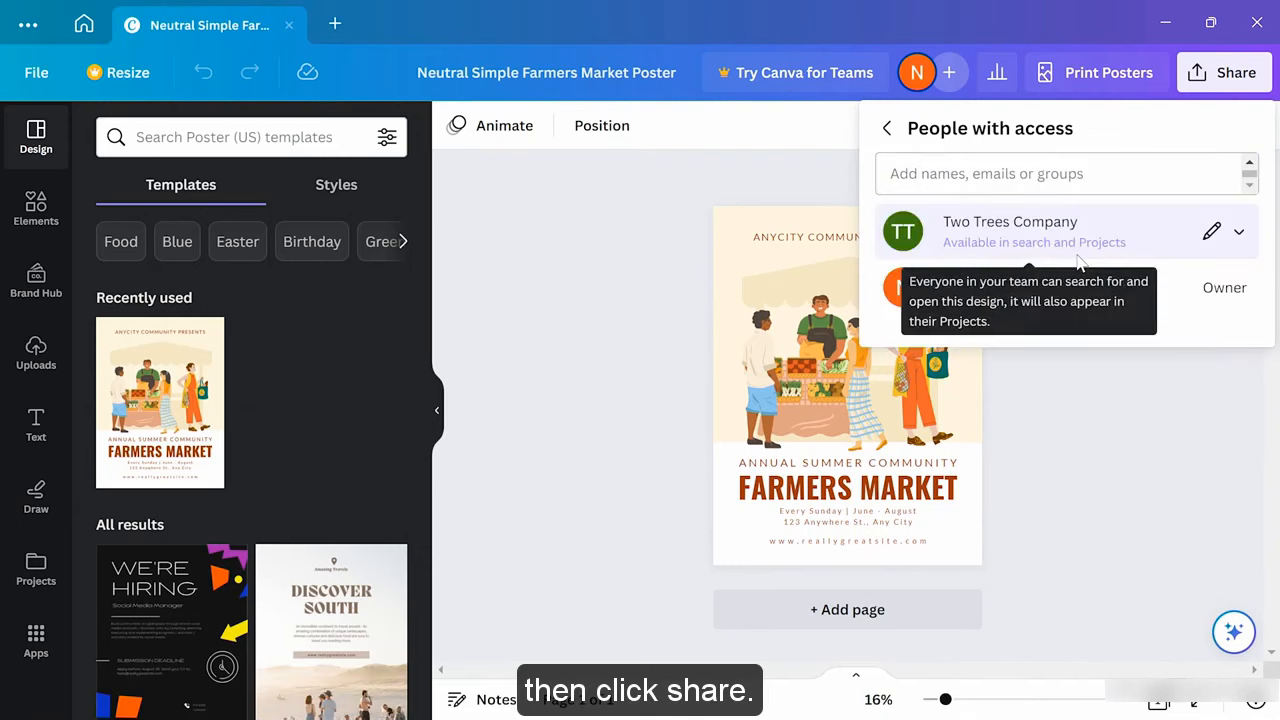
pyautogui.click(1073, 443)
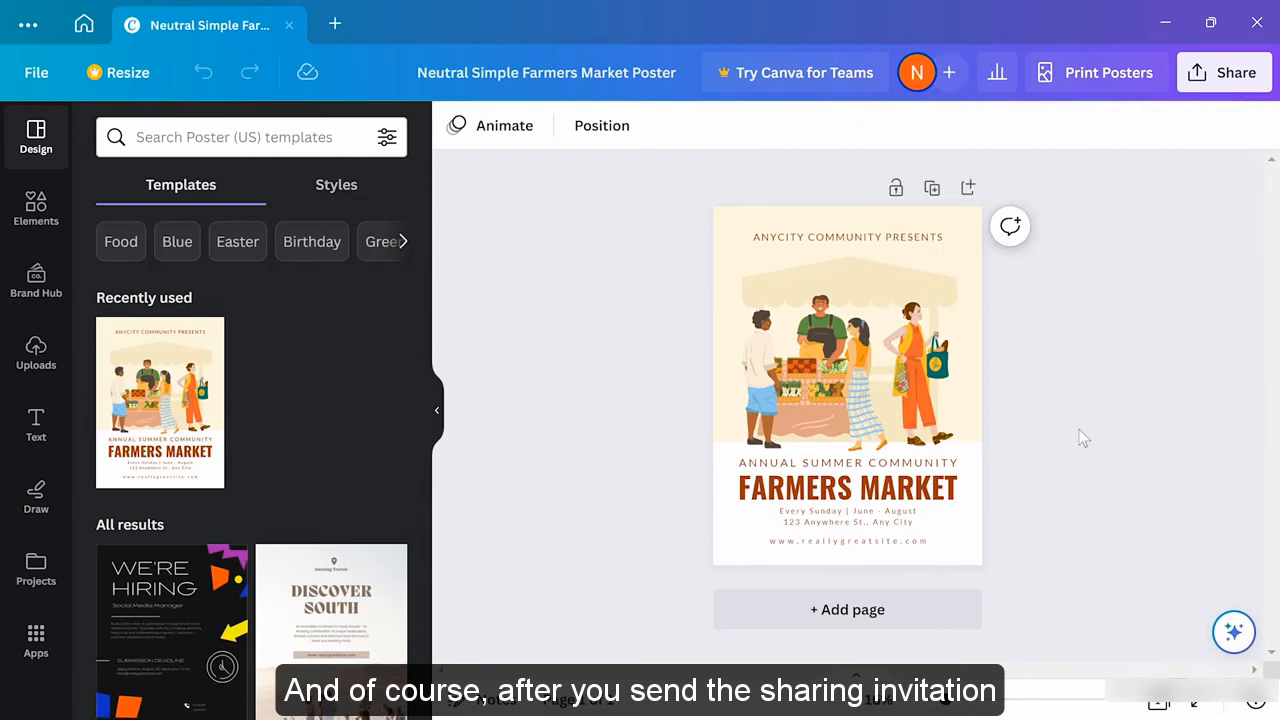
# Review who has access to the poster, leaving the team's edit permission unchanged
pyautogui.click(1212, 74)
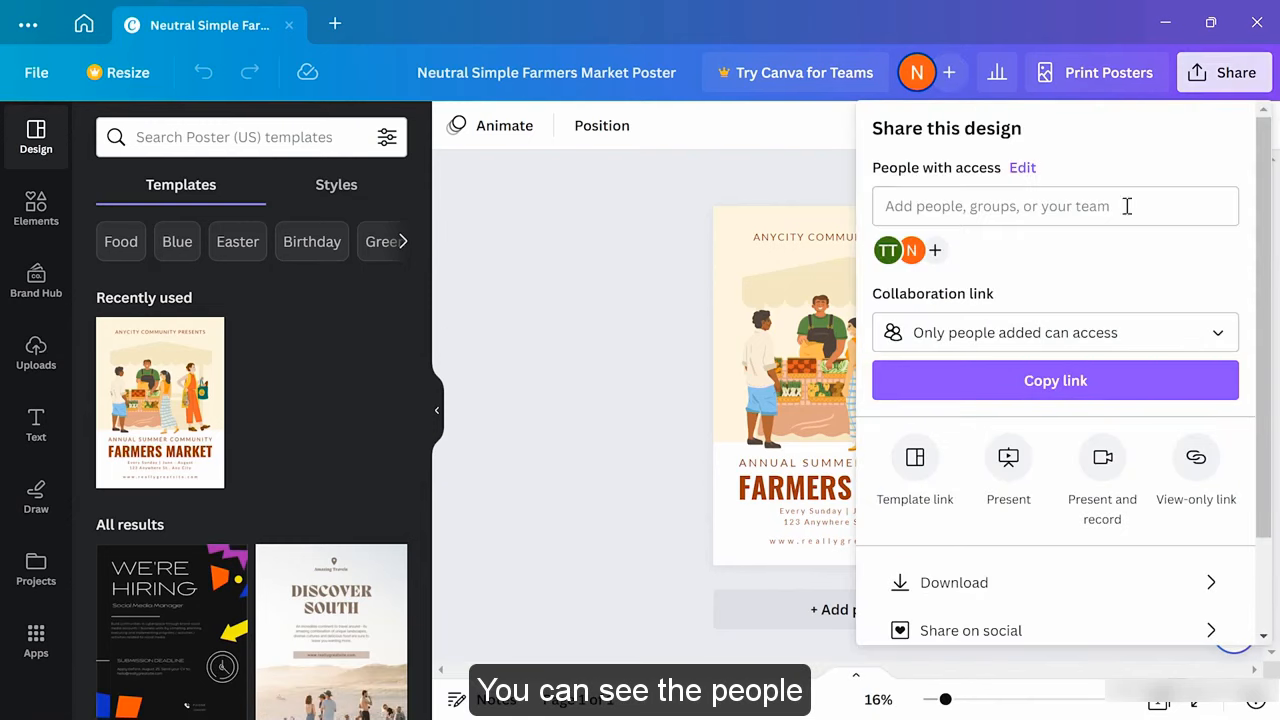
pyautogui.click(885, 252)
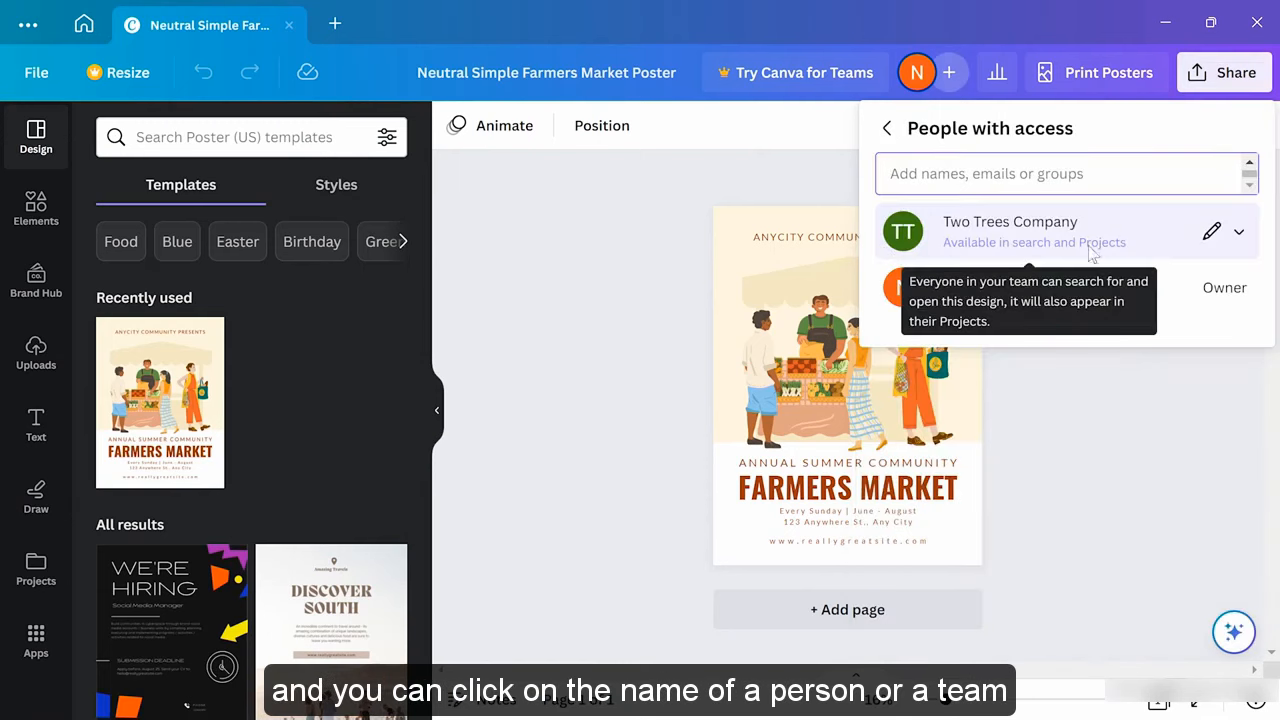
pyautogui.click(1236, 234)
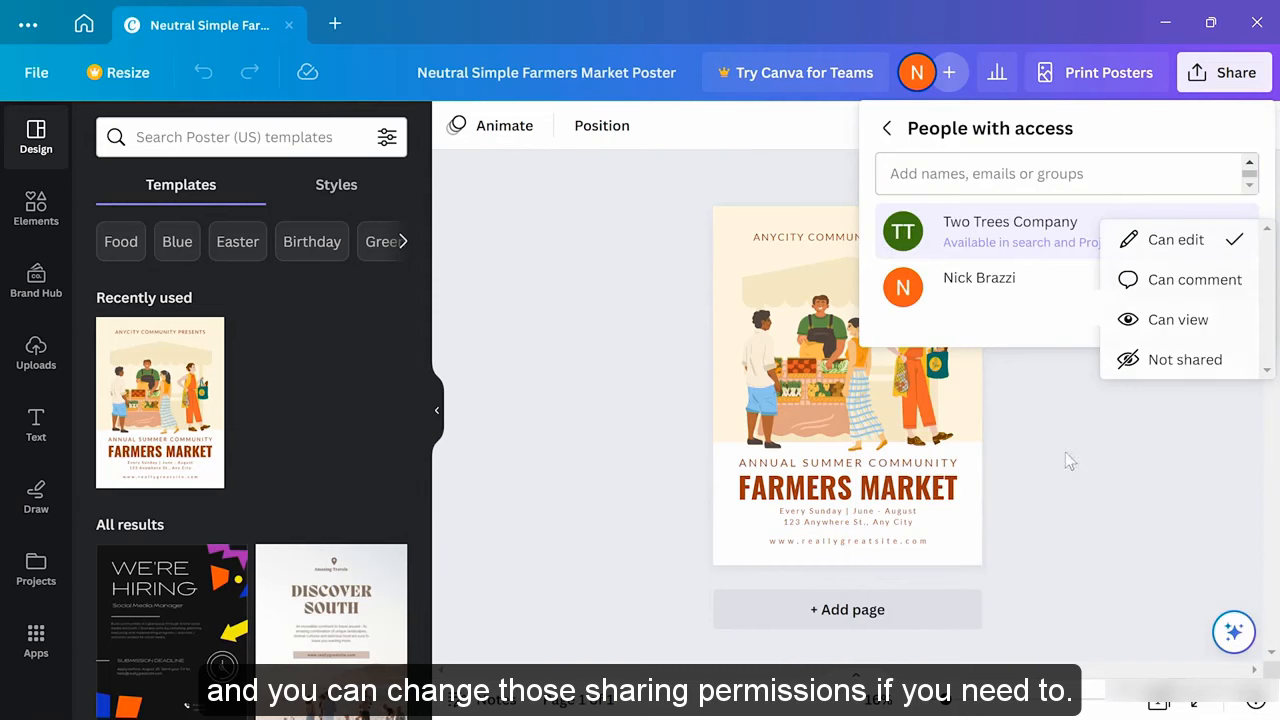
pyautogui.click(1070, 482)
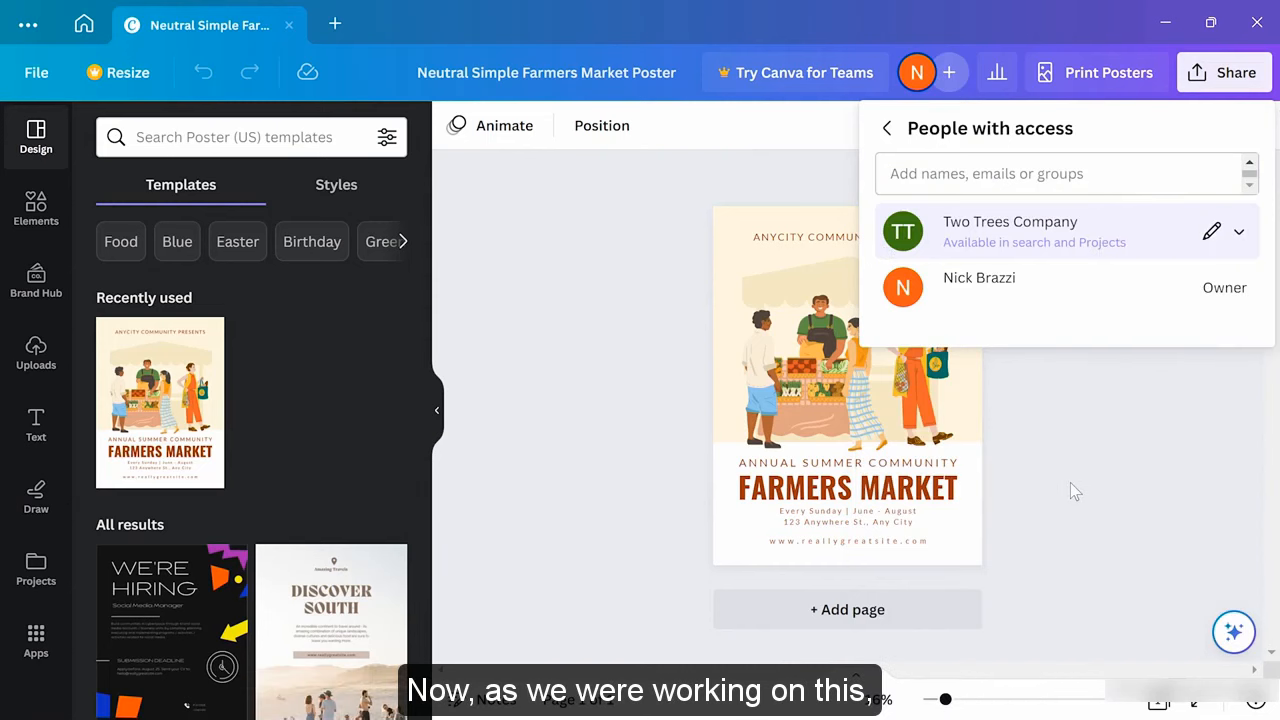
pyautogui.click(1070, 482)
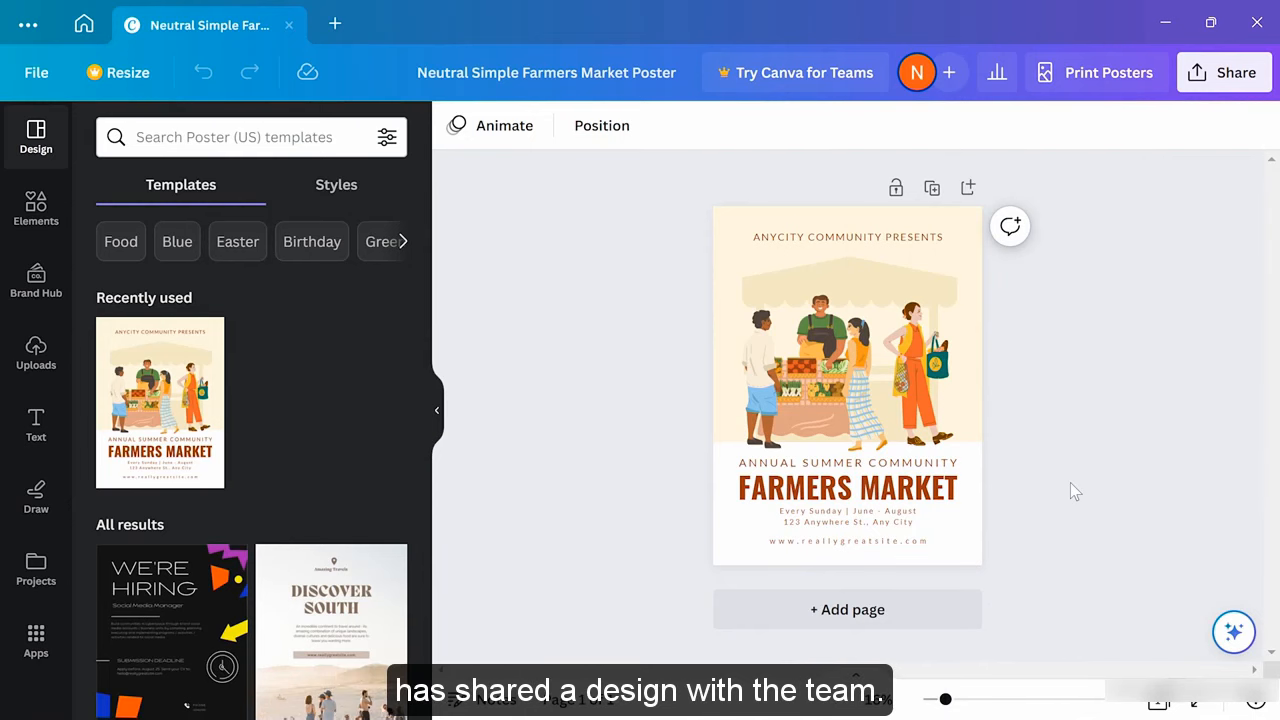
# Close the template preview, return home, and browse the Projects page
pyautogui.click(83, 24)
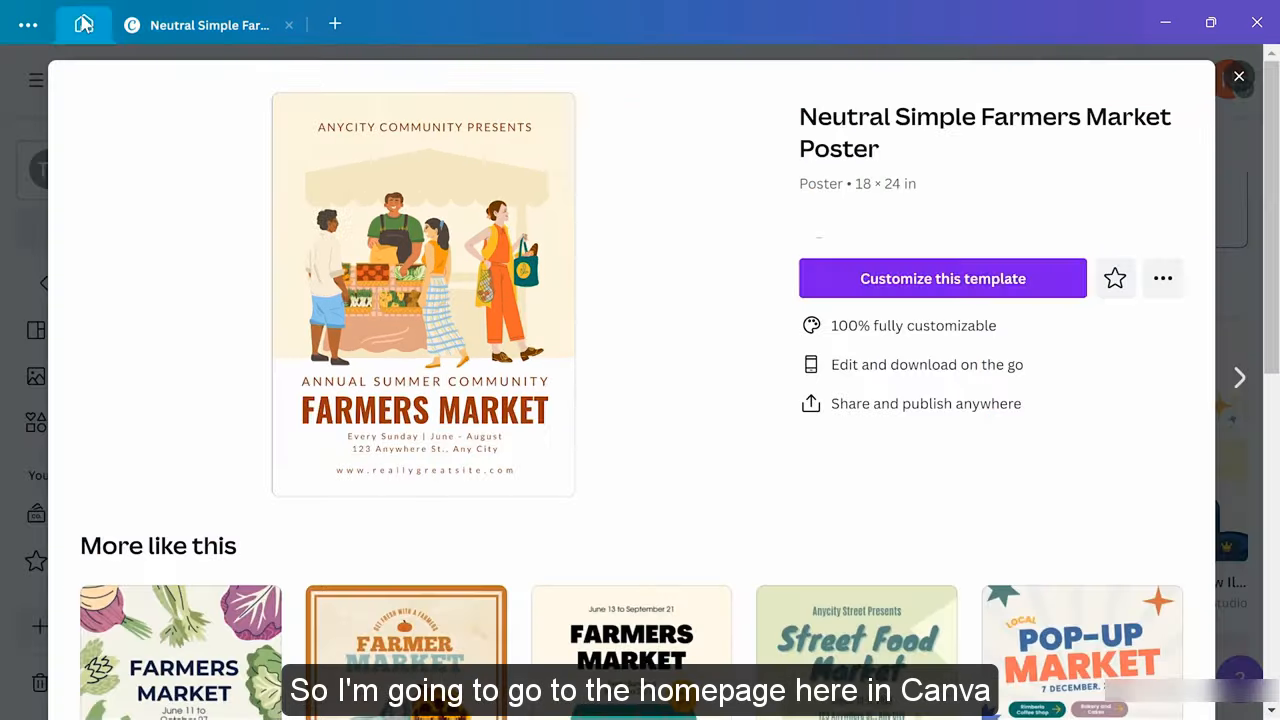
pyautogui.click(1237, 78)
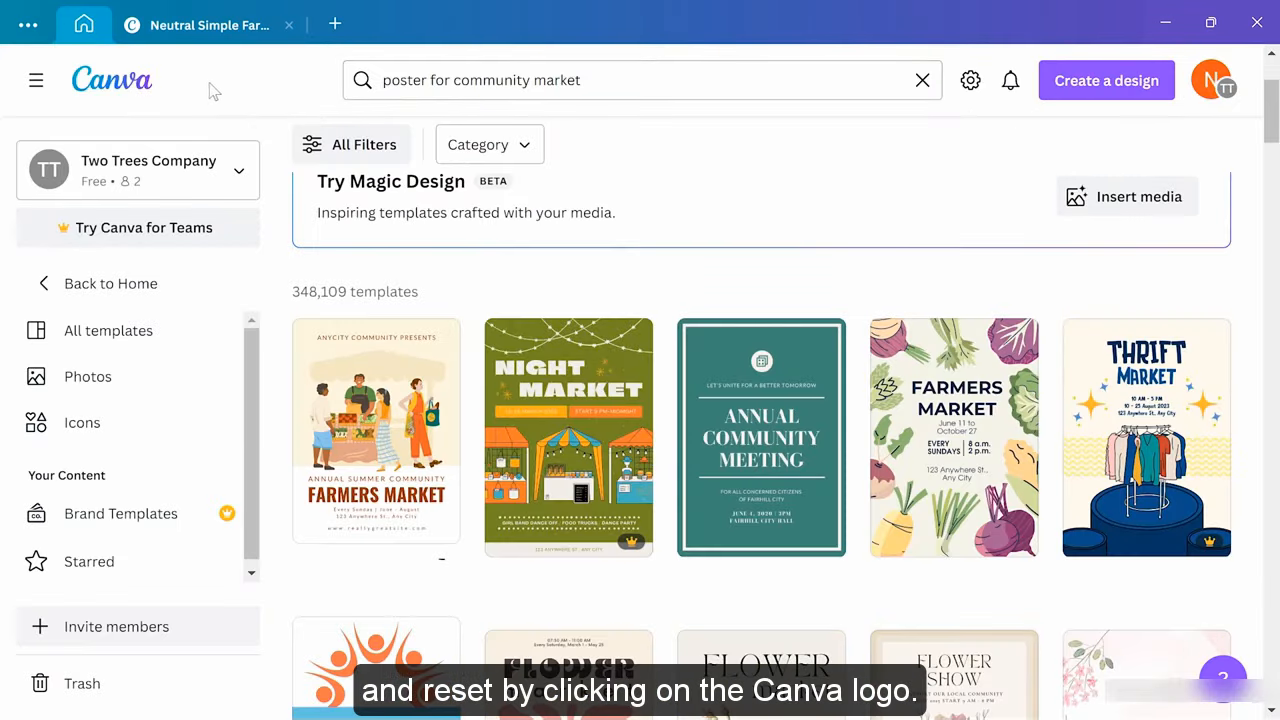
pyautogui.click(140, 80)
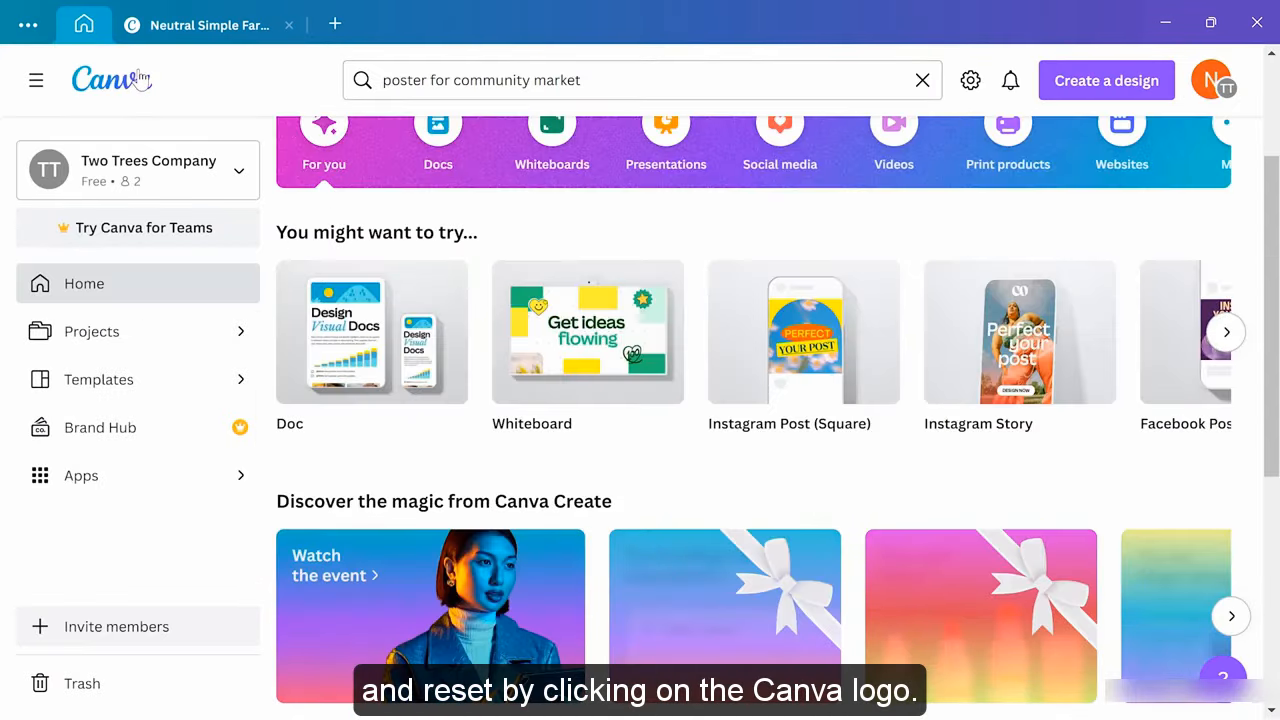
pyautogui.click(140, 343)
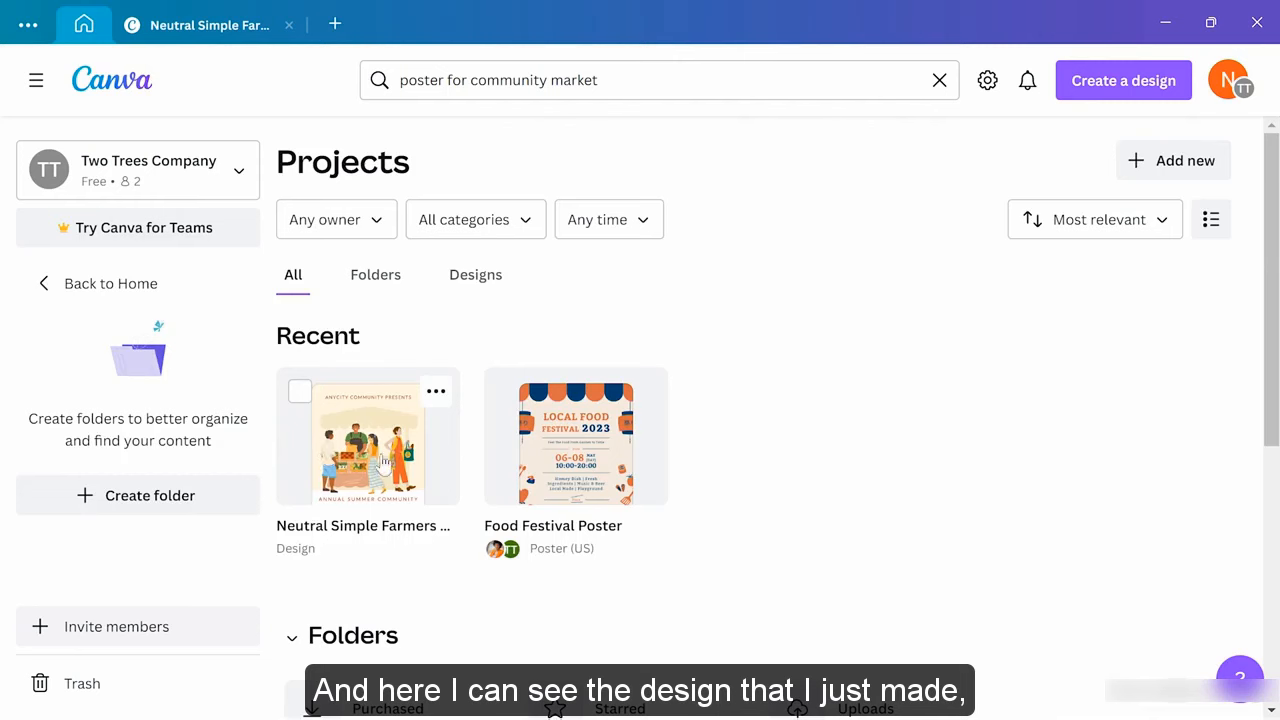
pyautogui.scroll(-5, 390, 448)
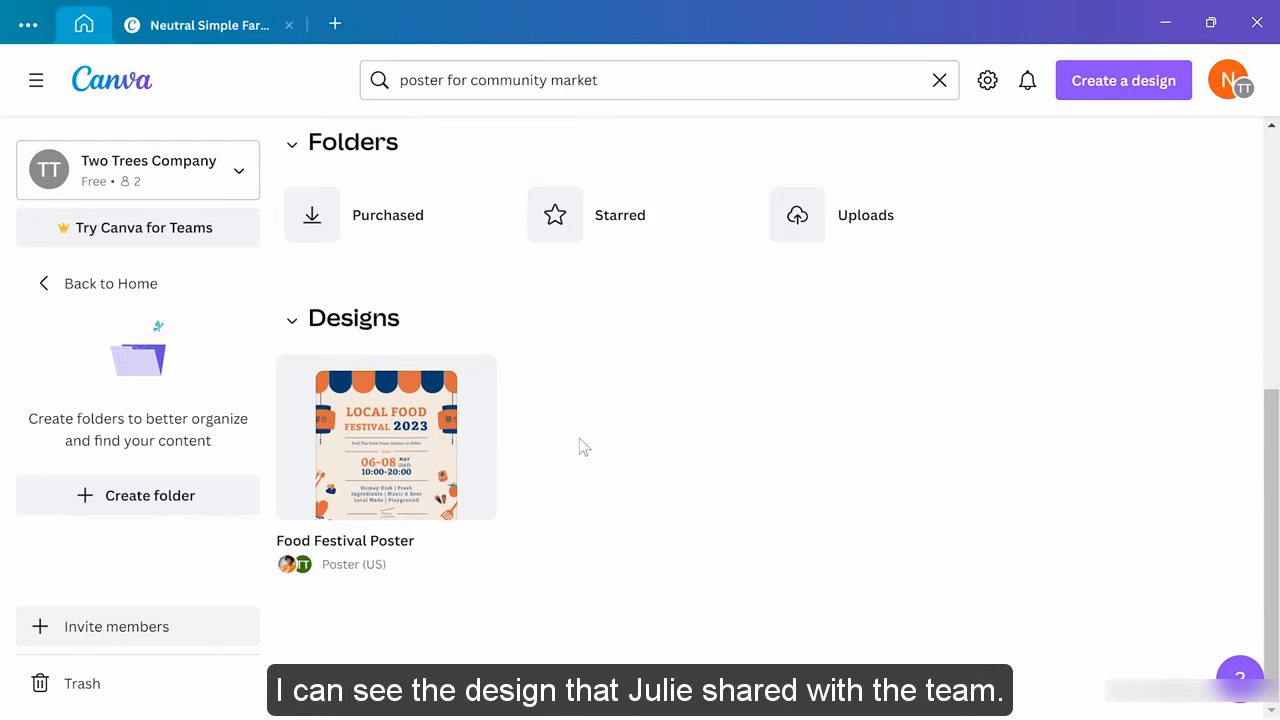
pyautogui.scroll(5, 579, 440)
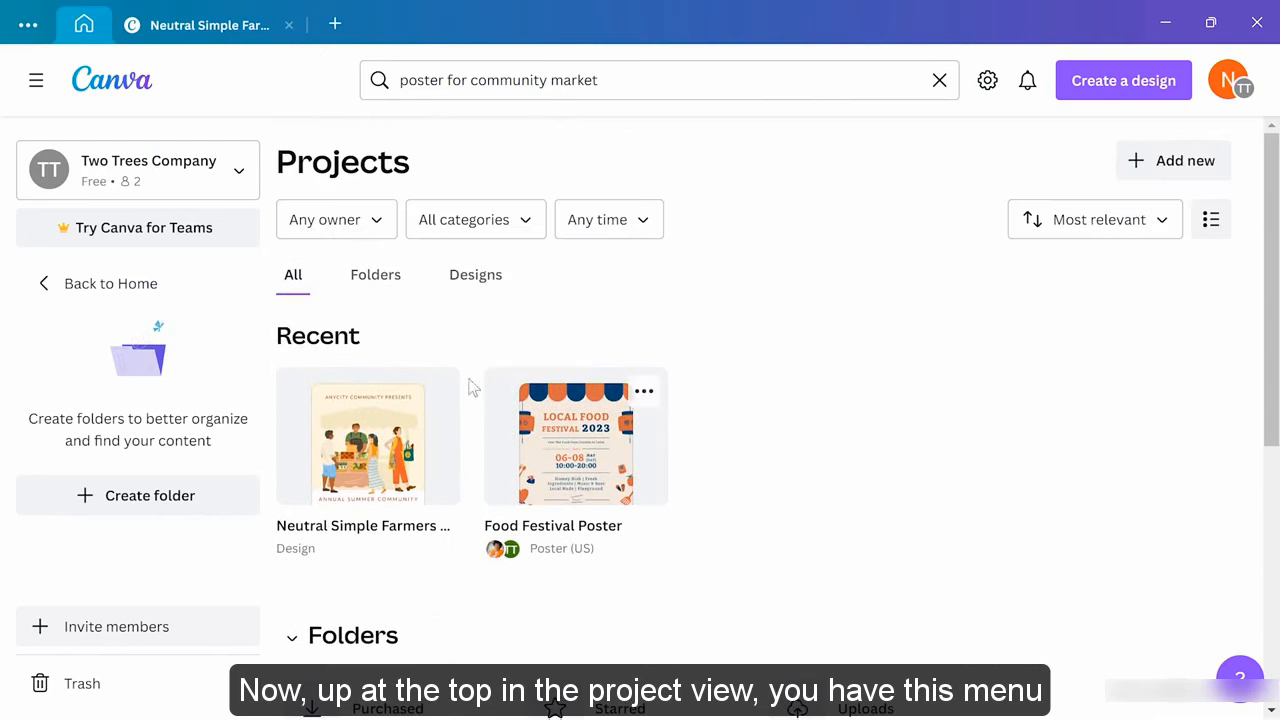
# Filter projects to Shared with you, reset to Any owner, and open the Food Festival Poster details
pyautogui.click(378, 224)
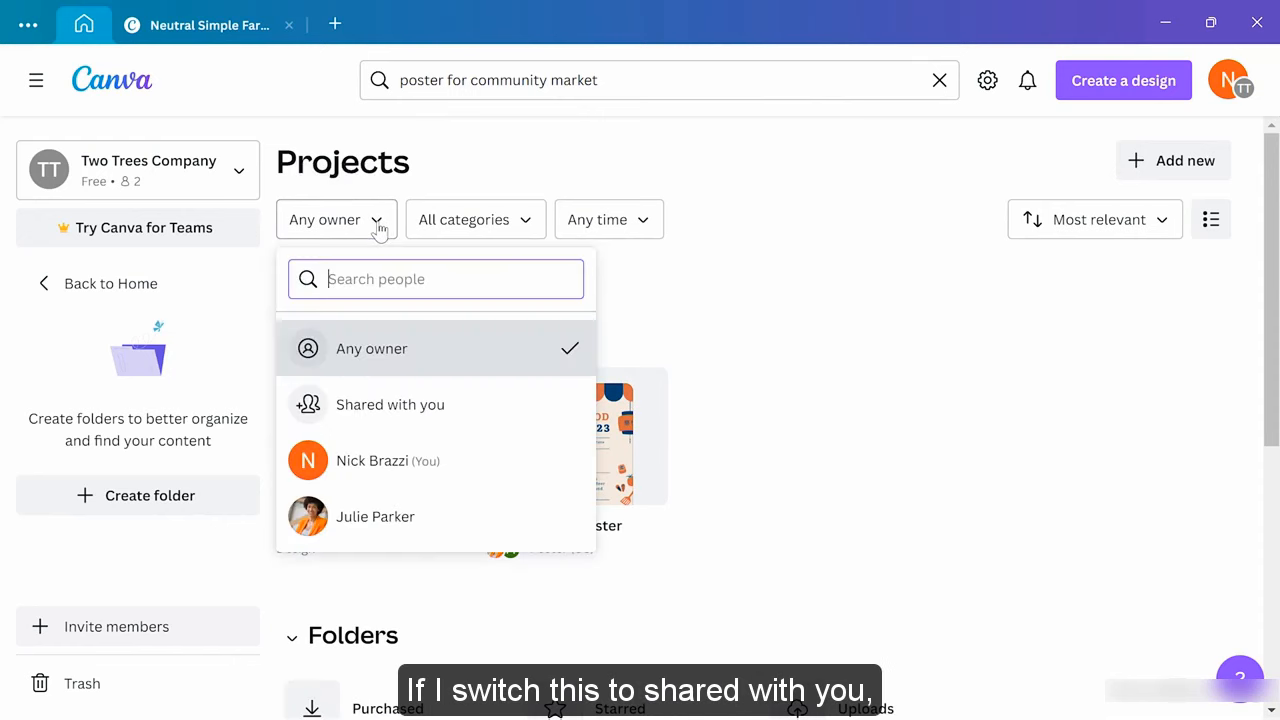
pyautogui.click(464, 411)
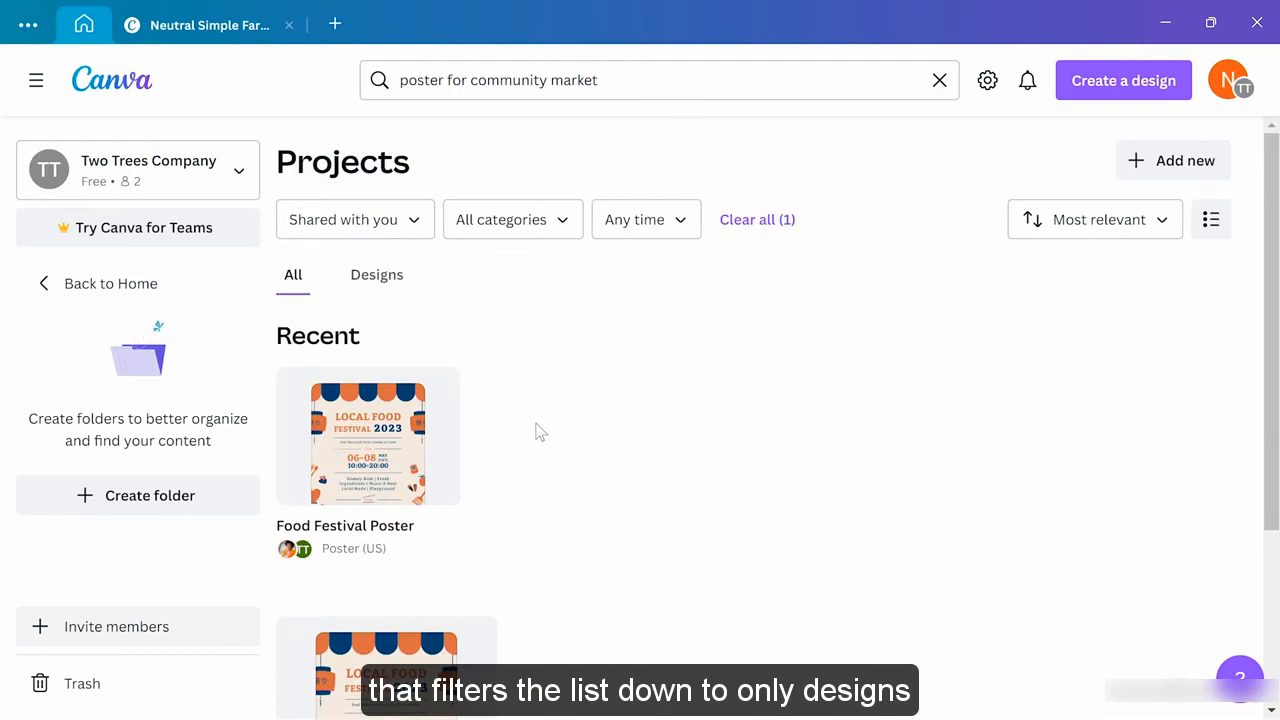
pyautogui.scroll(-2, 540, 432)
pyautogui.scroll(2, 540, 432)
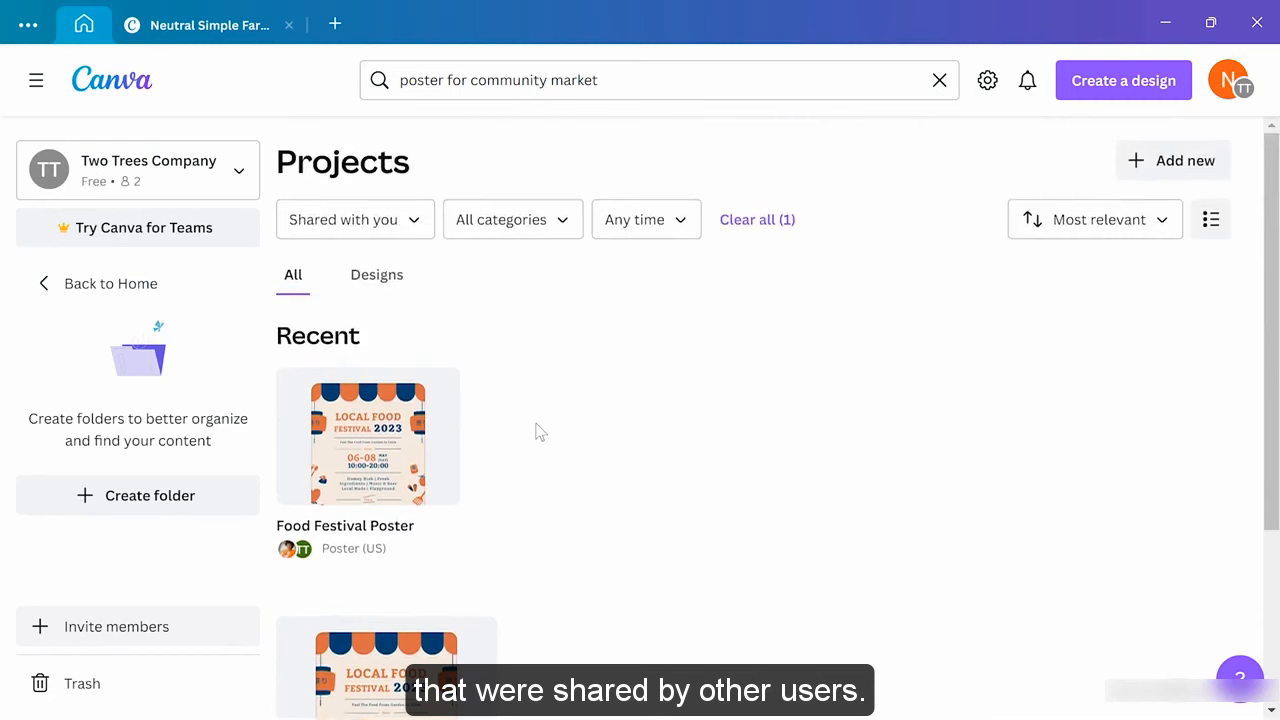
pyautogui.click(418, 234)
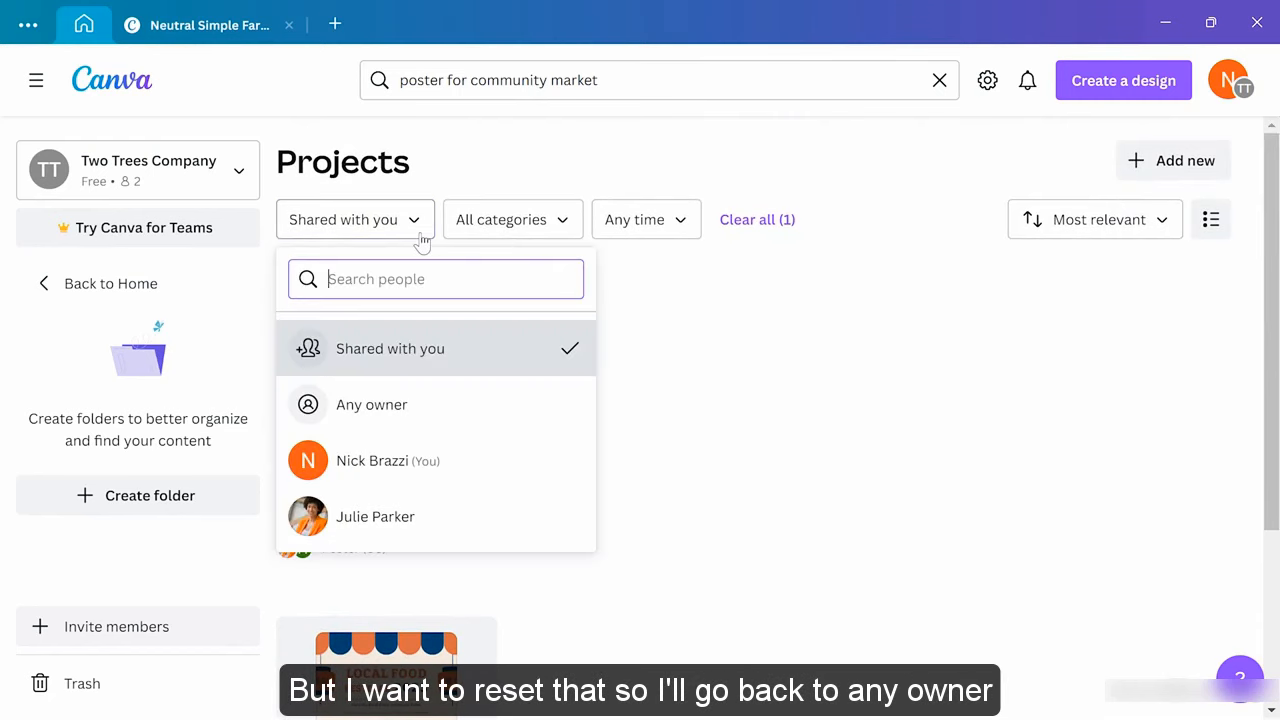
pyautogui.click(437, 410)
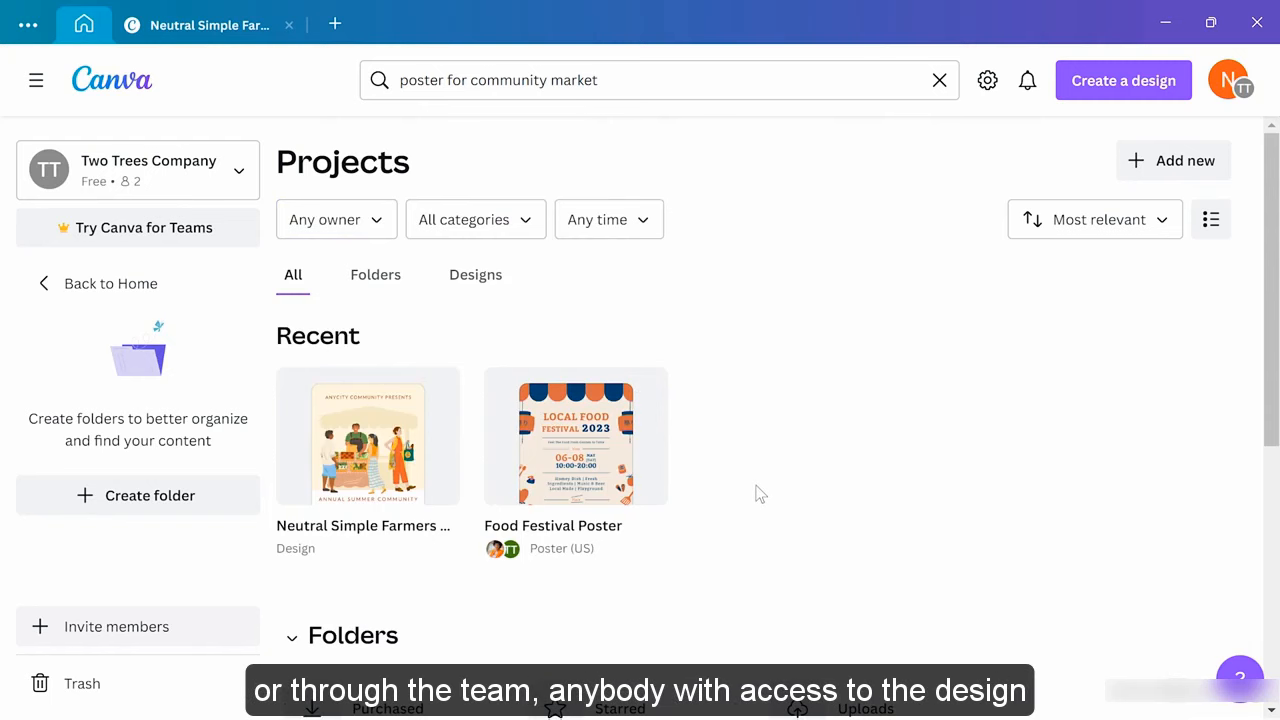
pyautogui.click(583, 453)
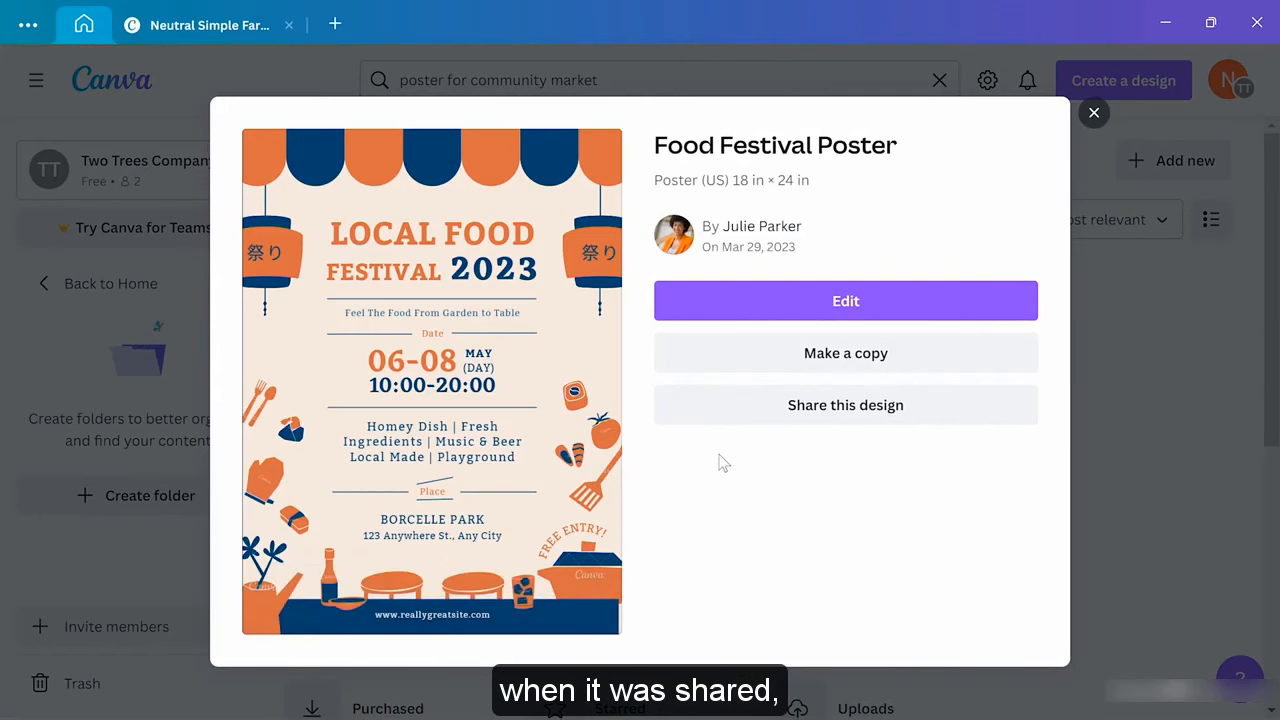
# Open the Food Festival Poster for editing and delete the FESTIVAL and 2023 text boxes
pyautogui.click(841, 303)
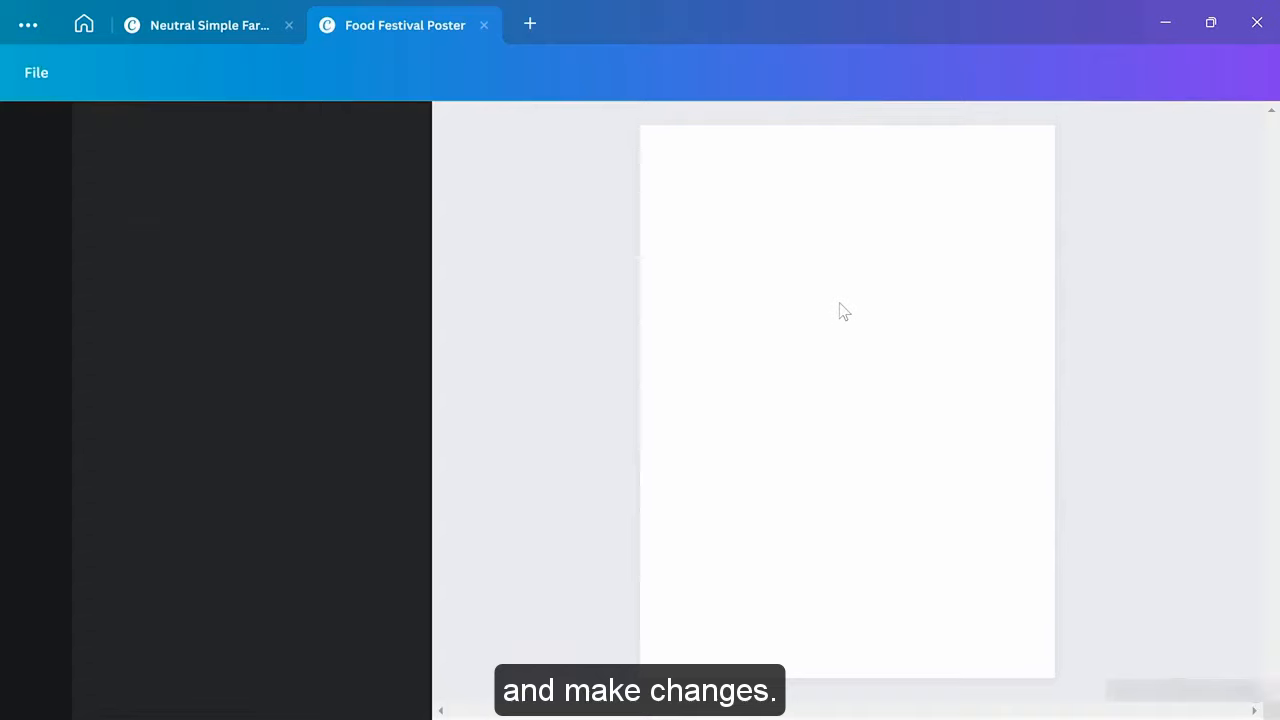
pyautogui.click(885, 310)
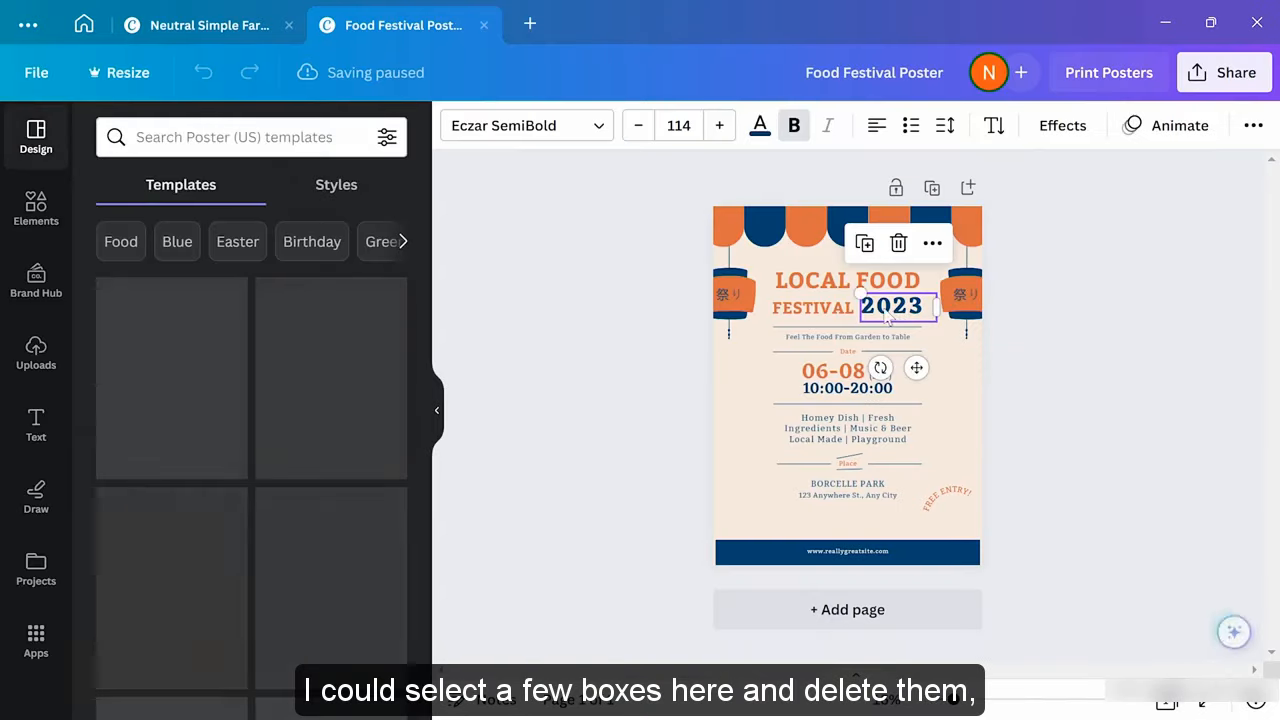
pyautogui.click(832, 321)
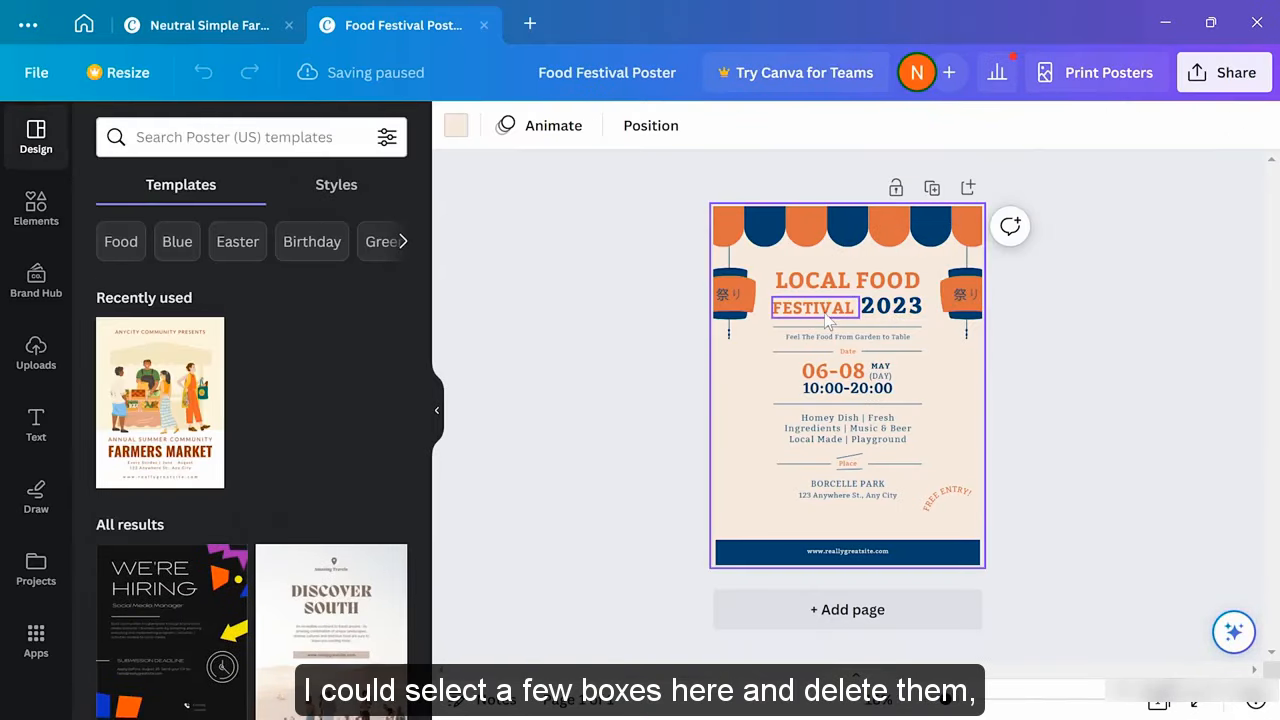
pyautogui.click(826, 316)
pyautogui.press('Delete')
pyautogui.click(892, 306)
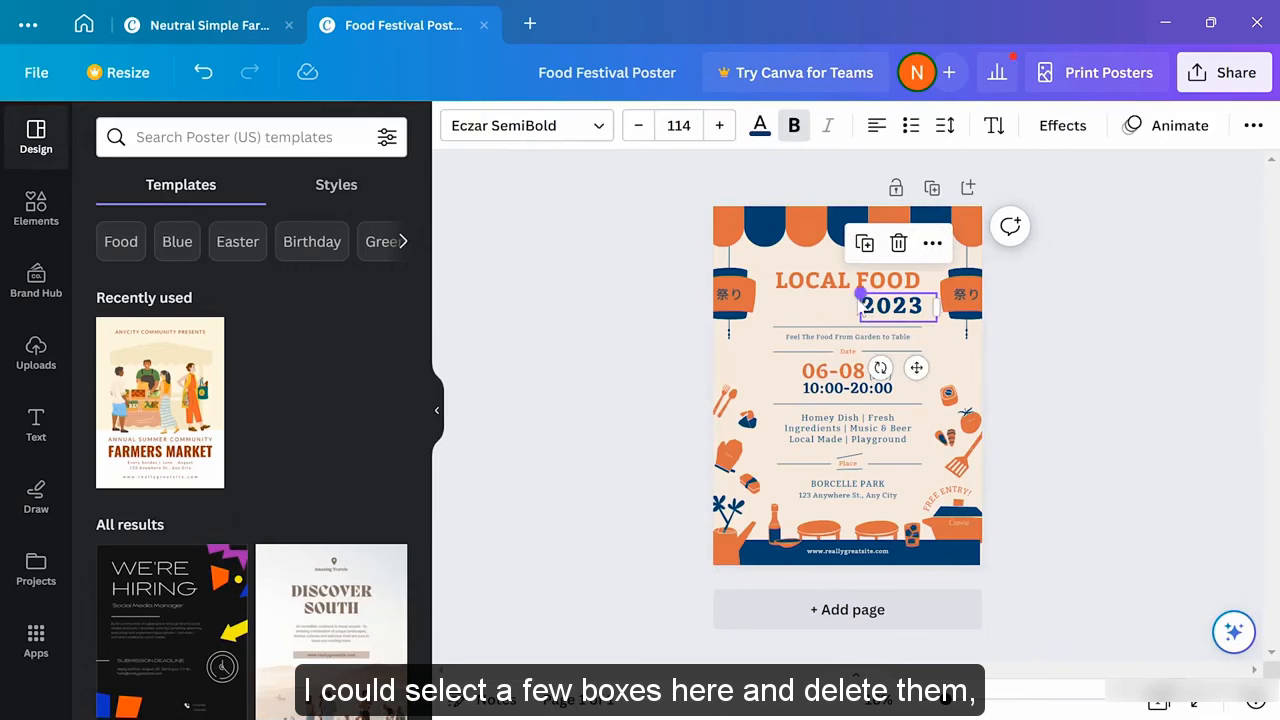
pyautogui.press('Delete')
# Change the LOCAL FOOD headline to read FARMER'S MARKET
pyautogui.doubleClick(832, 282)
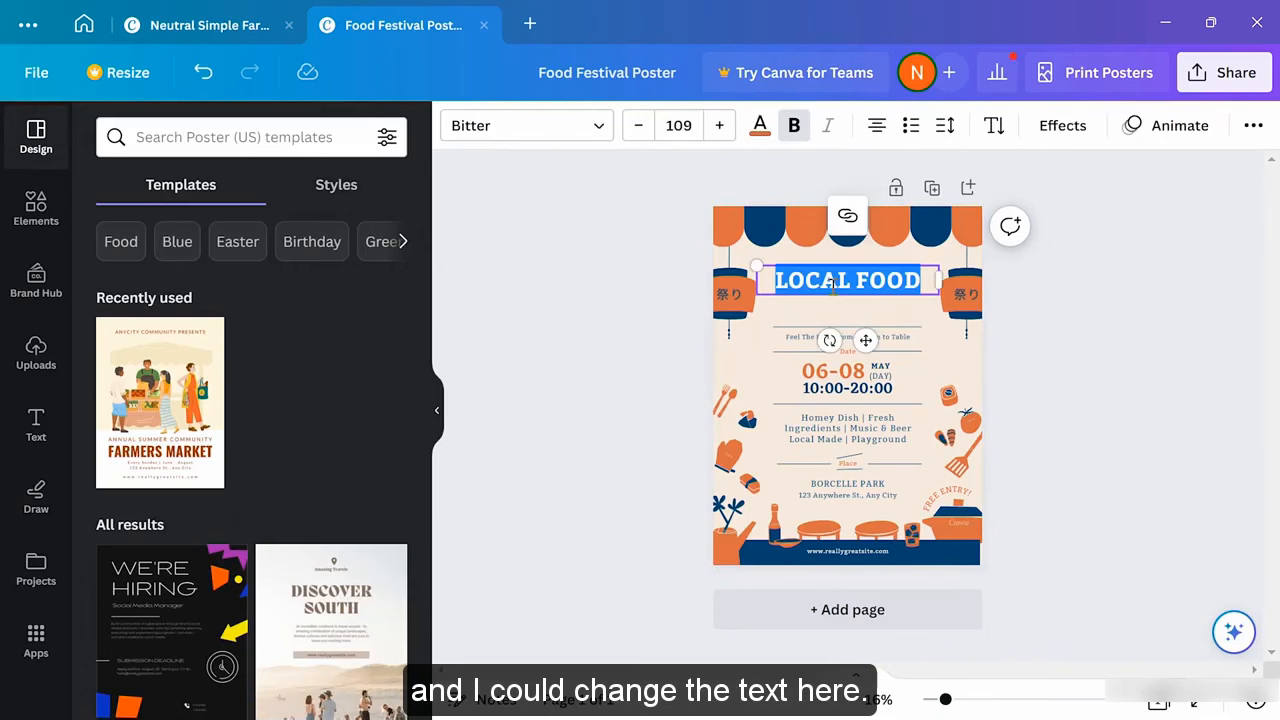
pyautogui.write("FARMER'S")
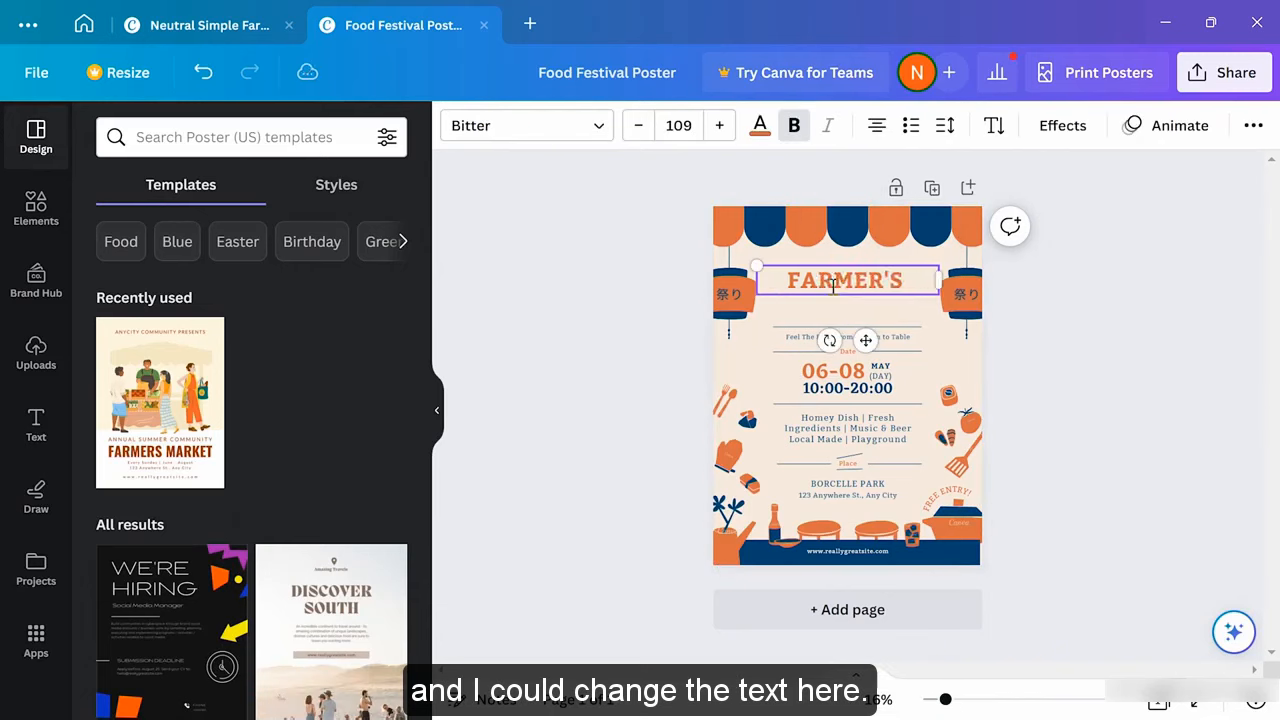
pyautogui.write(' MARKET')
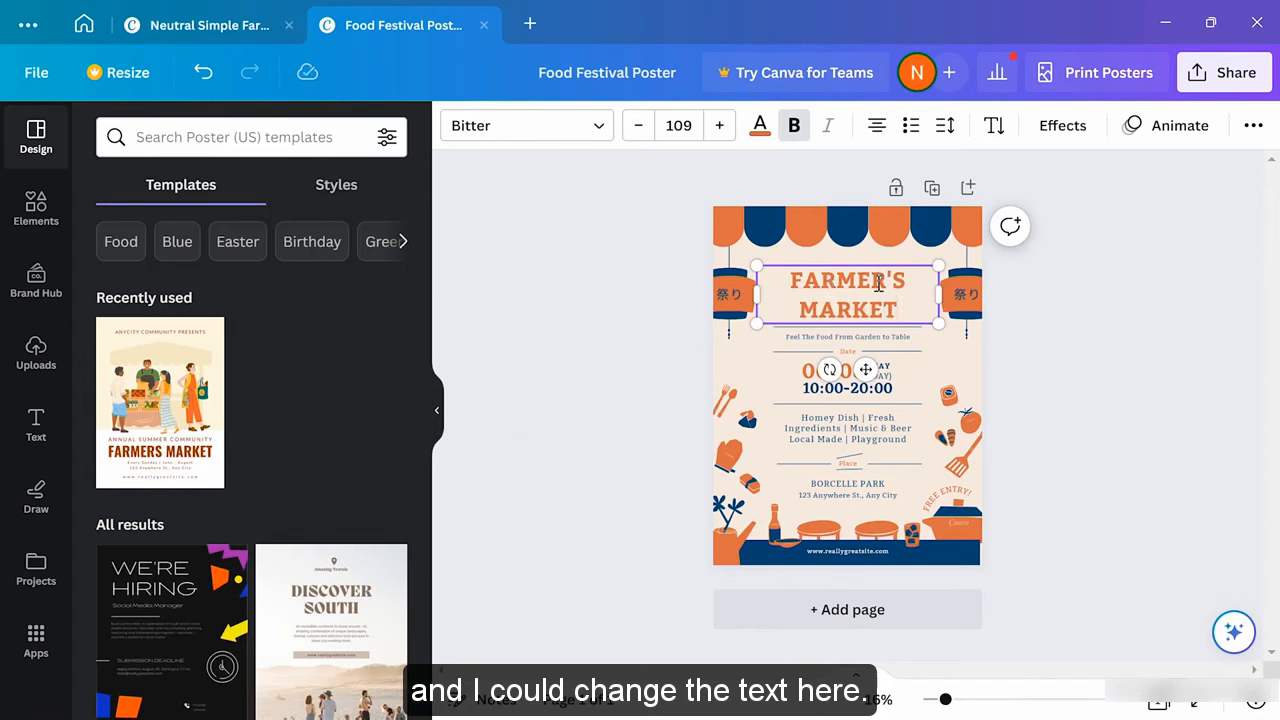
pyautogui.click(1033, 304)
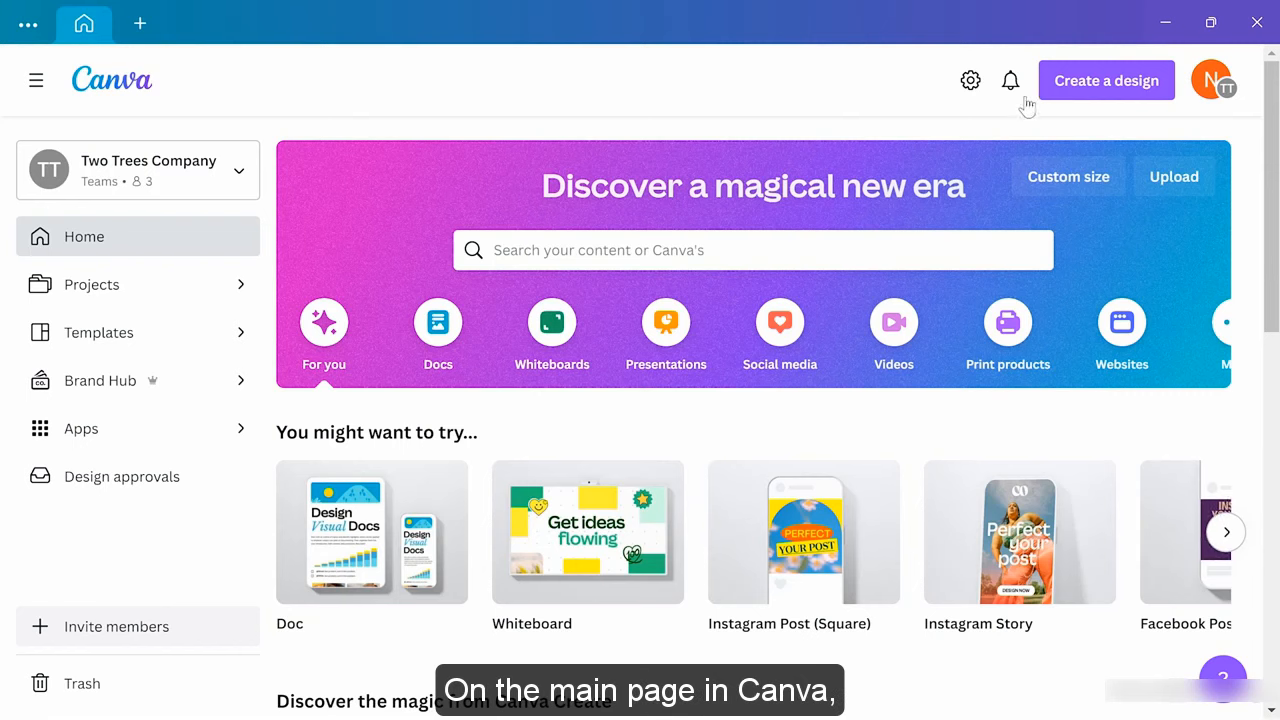
# Browse the new design types, then search 'logo' to list Logo, Animated Logo and Twitch Logo
pyautogui.click(1114, 90)
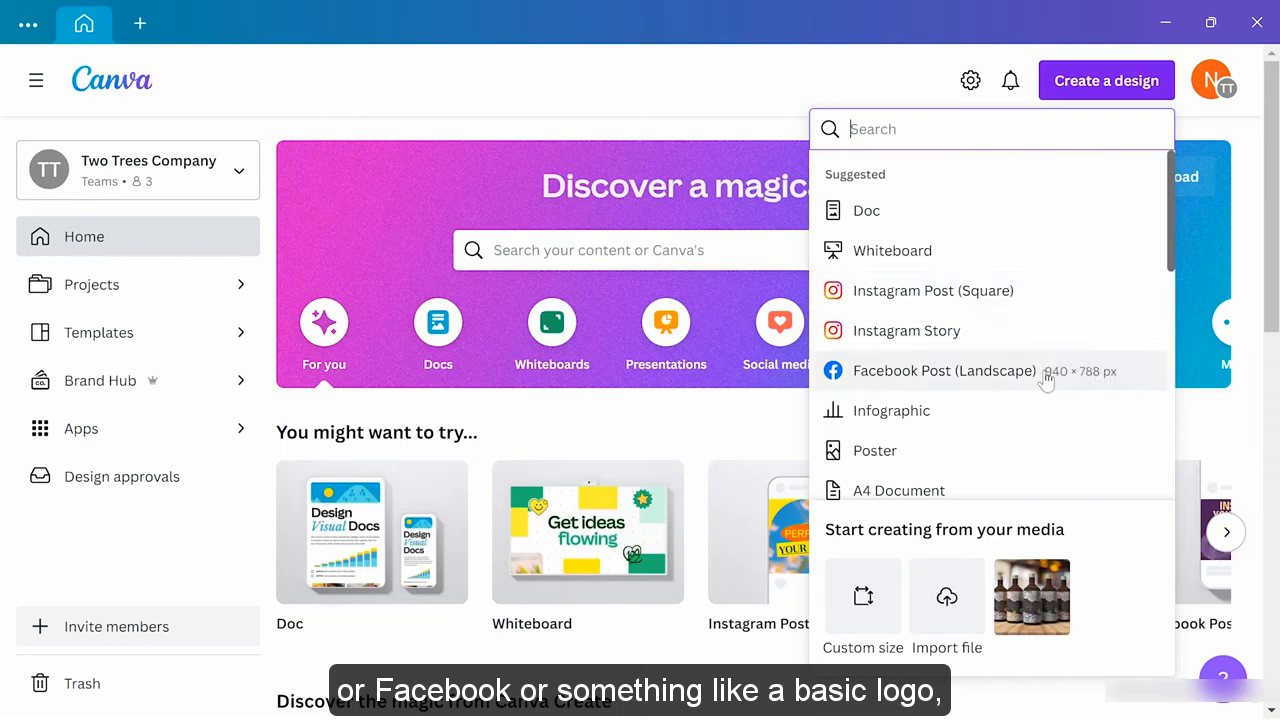
pyautogui.scroll(-5, 1045, 380)
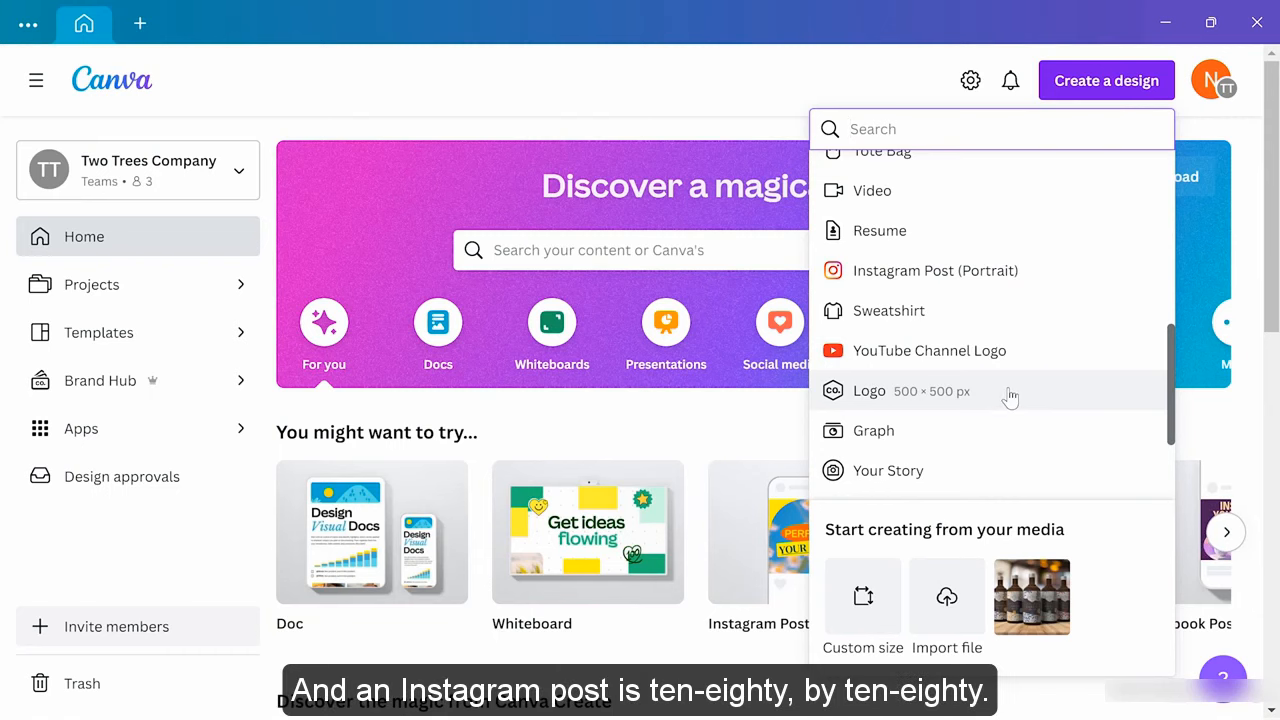
pyautogui.scroll(10, 1010, 397)
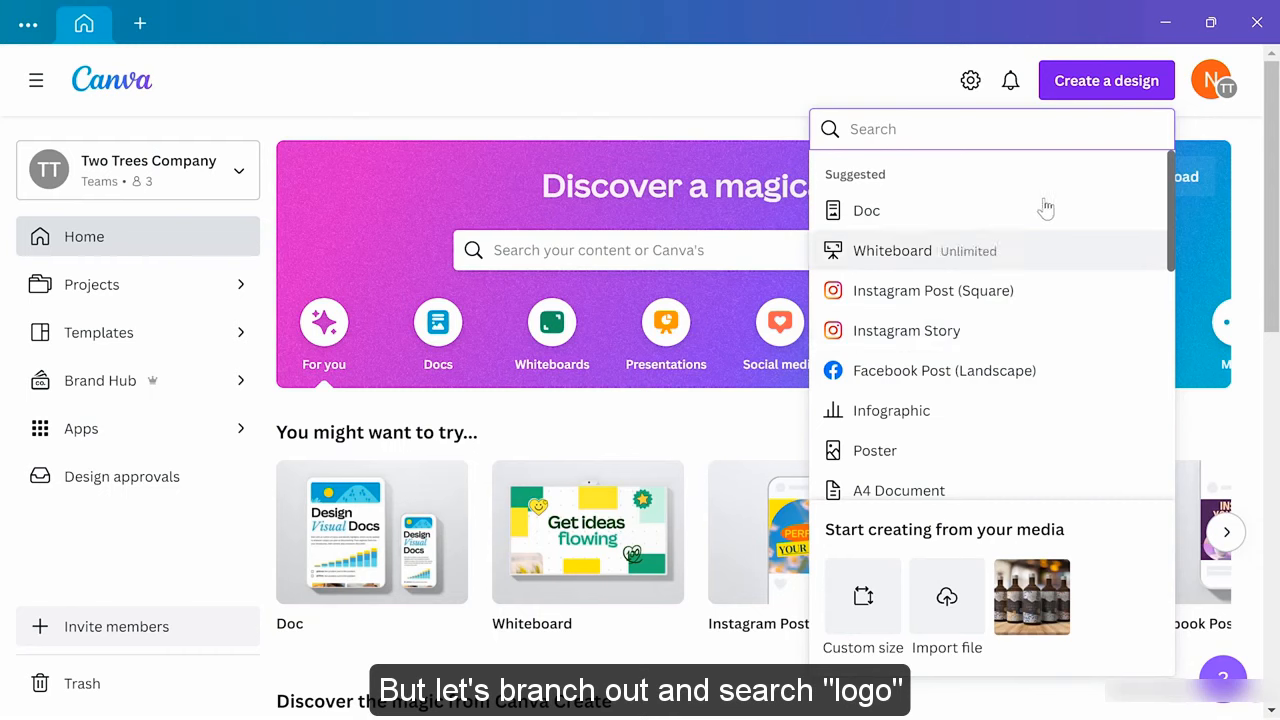
pyautogui.write('logo')
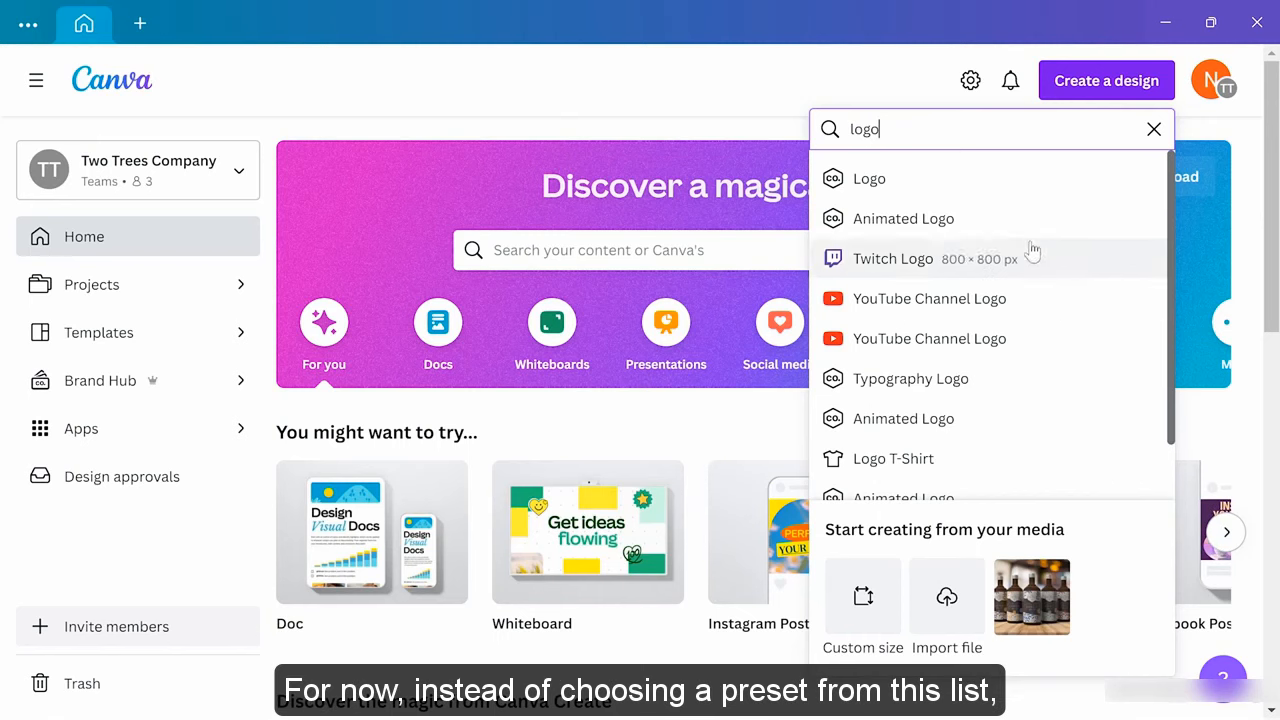
# Close the design type list and filter templates to Social Media > Instagram Post
pyautogui.click(500, 80)
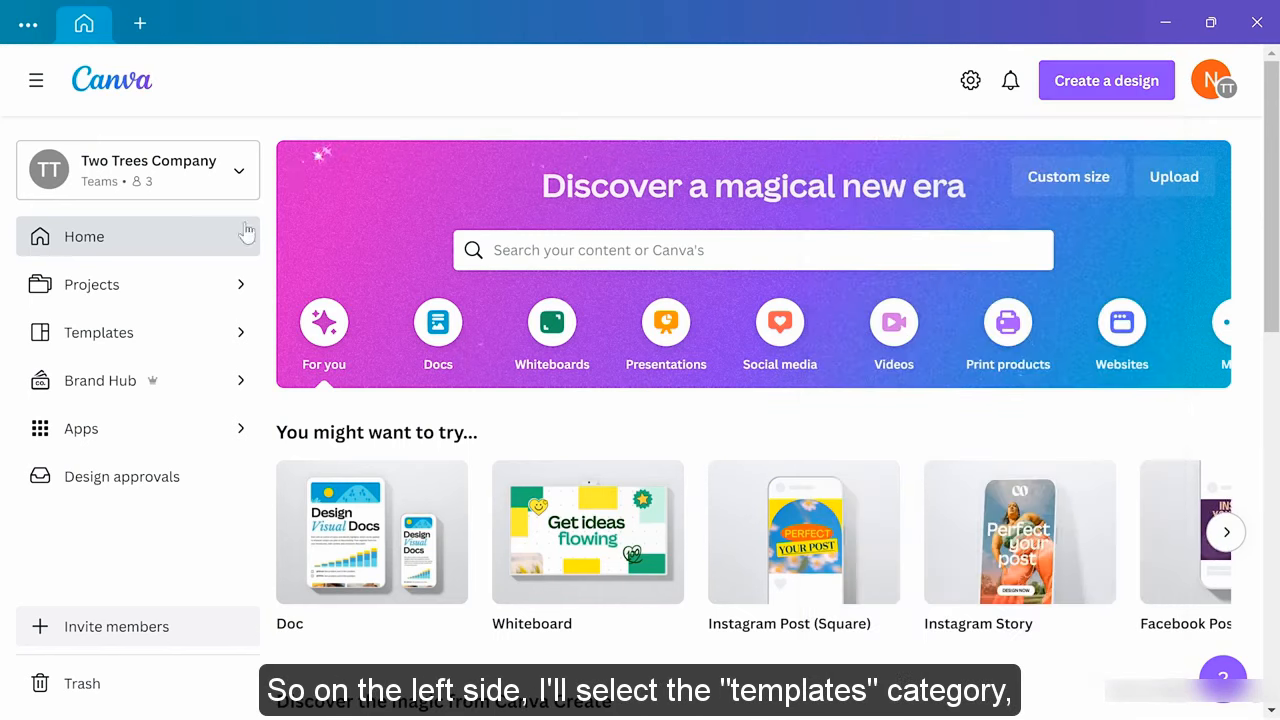
pyautogui.click(104, 337)
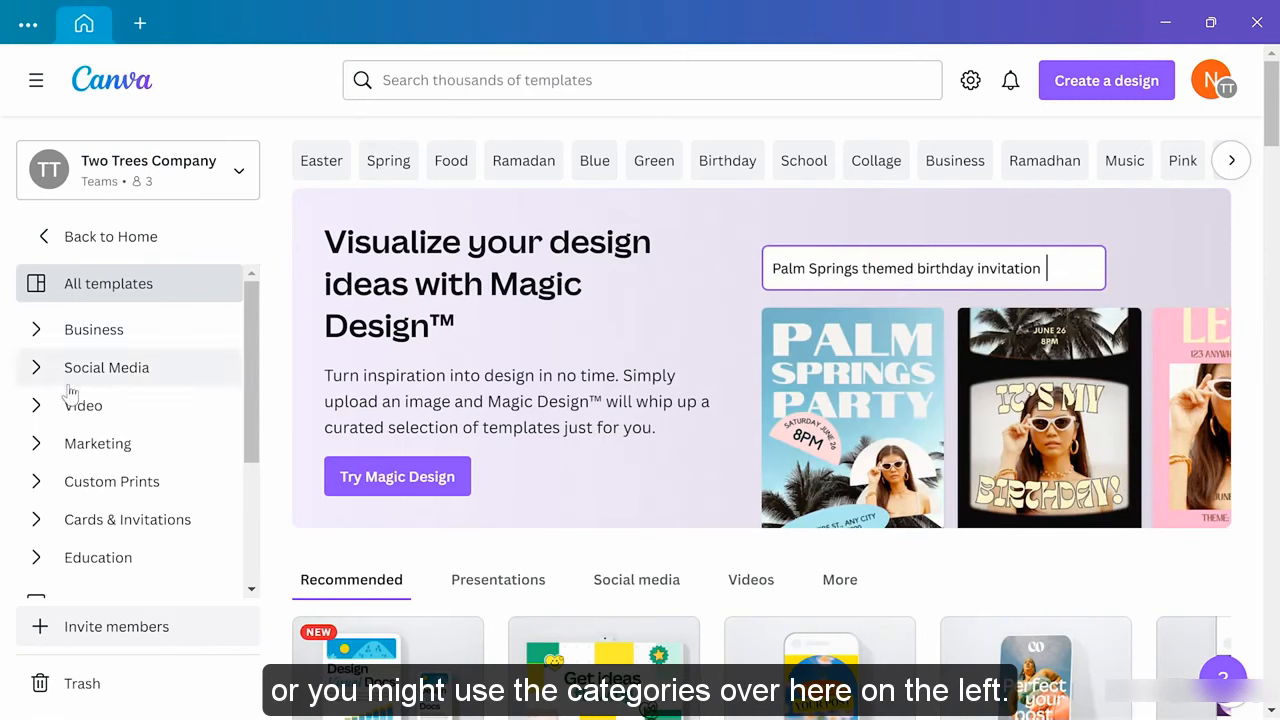
pyautogui.click(115, 370)
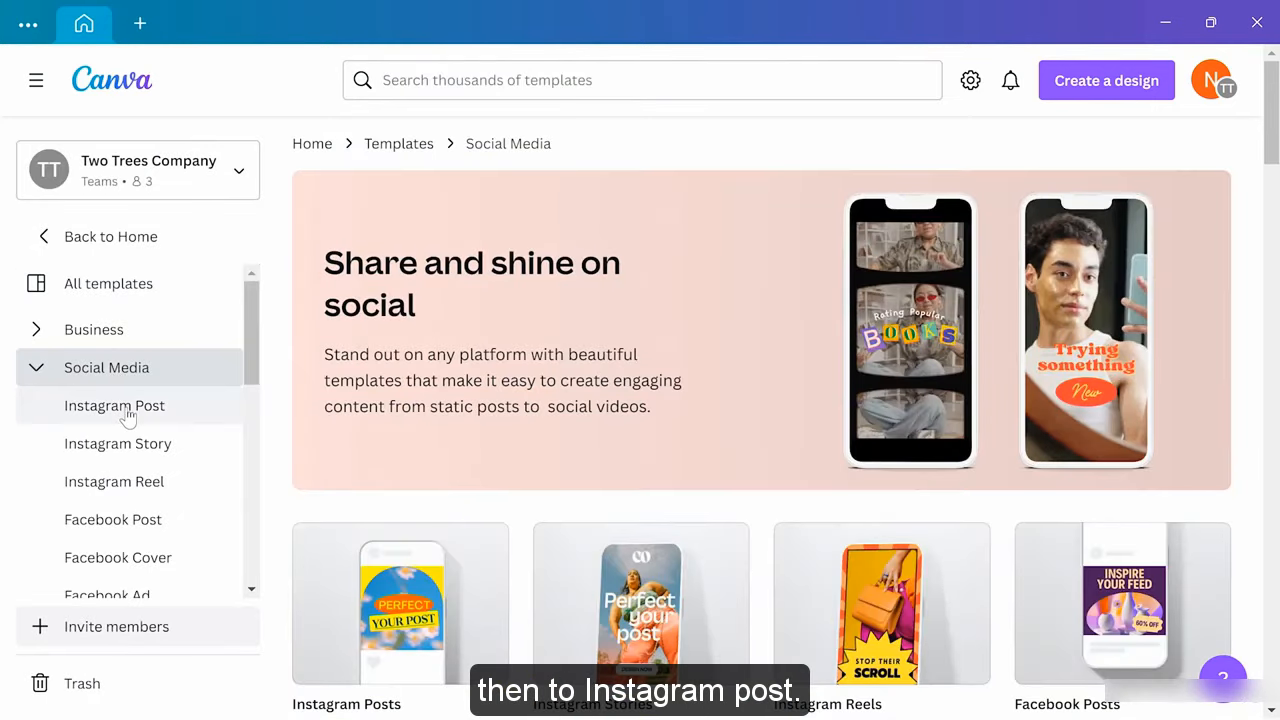
pyautogui.click(155, 417)
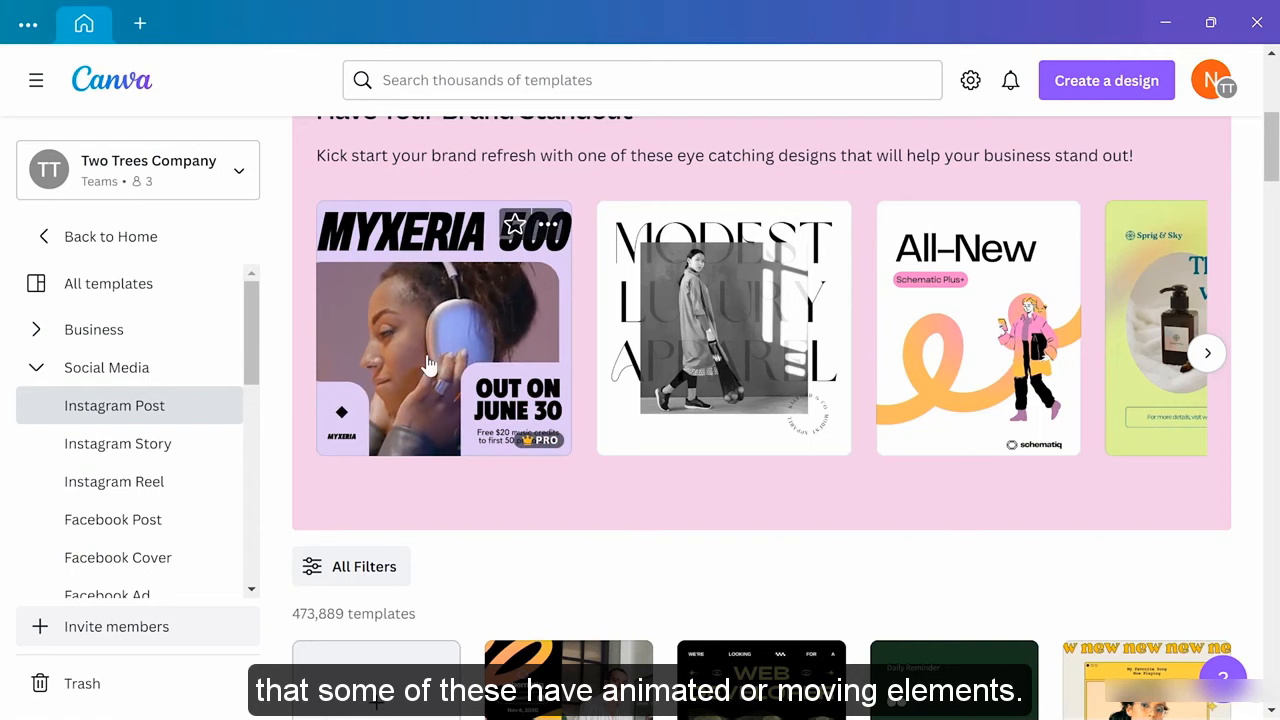
# Preview the Cream and Blue Modern Athletics Event Instagram Post template (1080 × 1080 px)
pyautogui.scroll(-2, 428, 368)
pyautogui.scroll(-1, 428, 368)
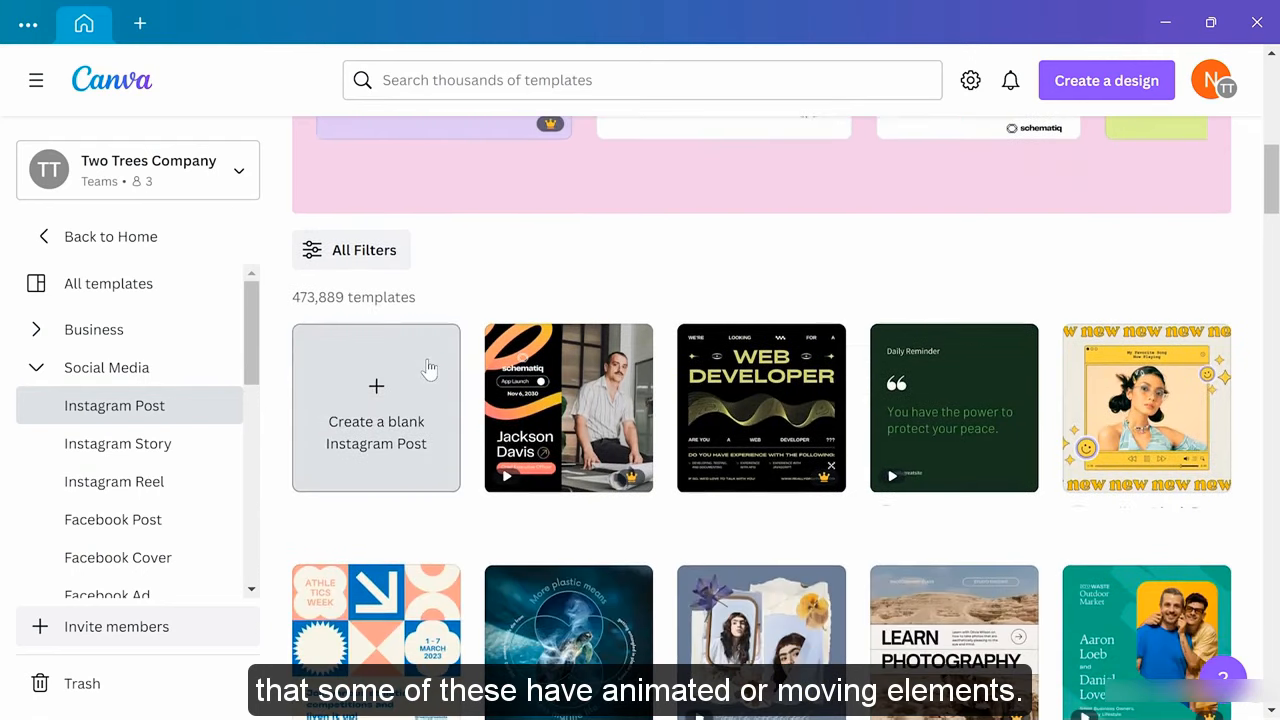
pyautogui.scroll(-1, 428, 368)
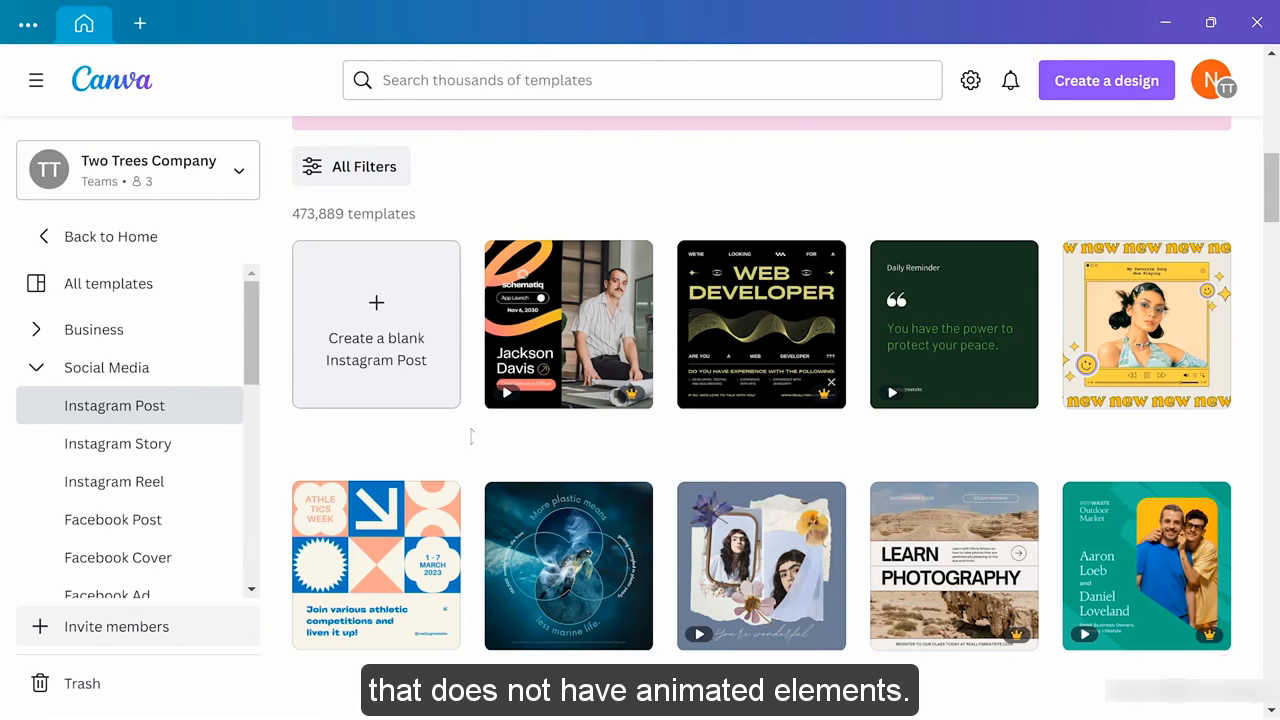
pyautogui.scroll(-1, 470, 435)
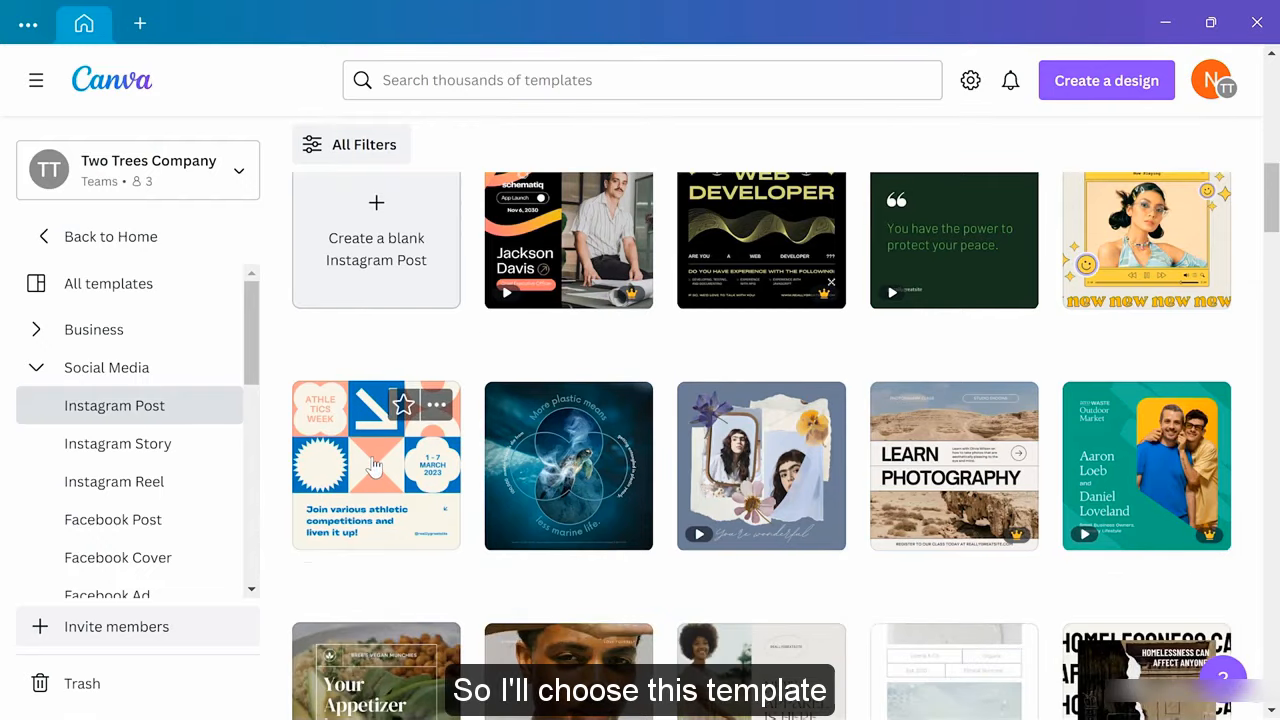
pyautogui.click(372, 465)
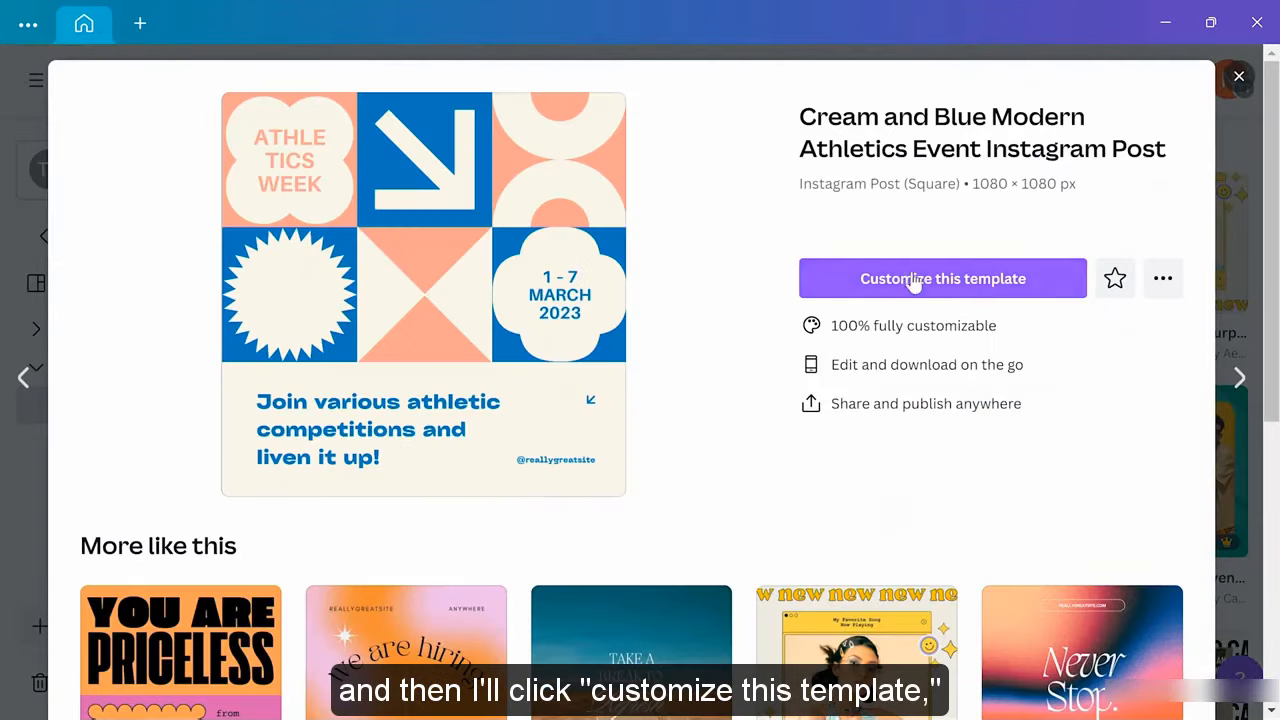
# Open the Athletics Week template in the editor and fill a new page 2 with the Web Developer design
pyautogui.click(998, 280)
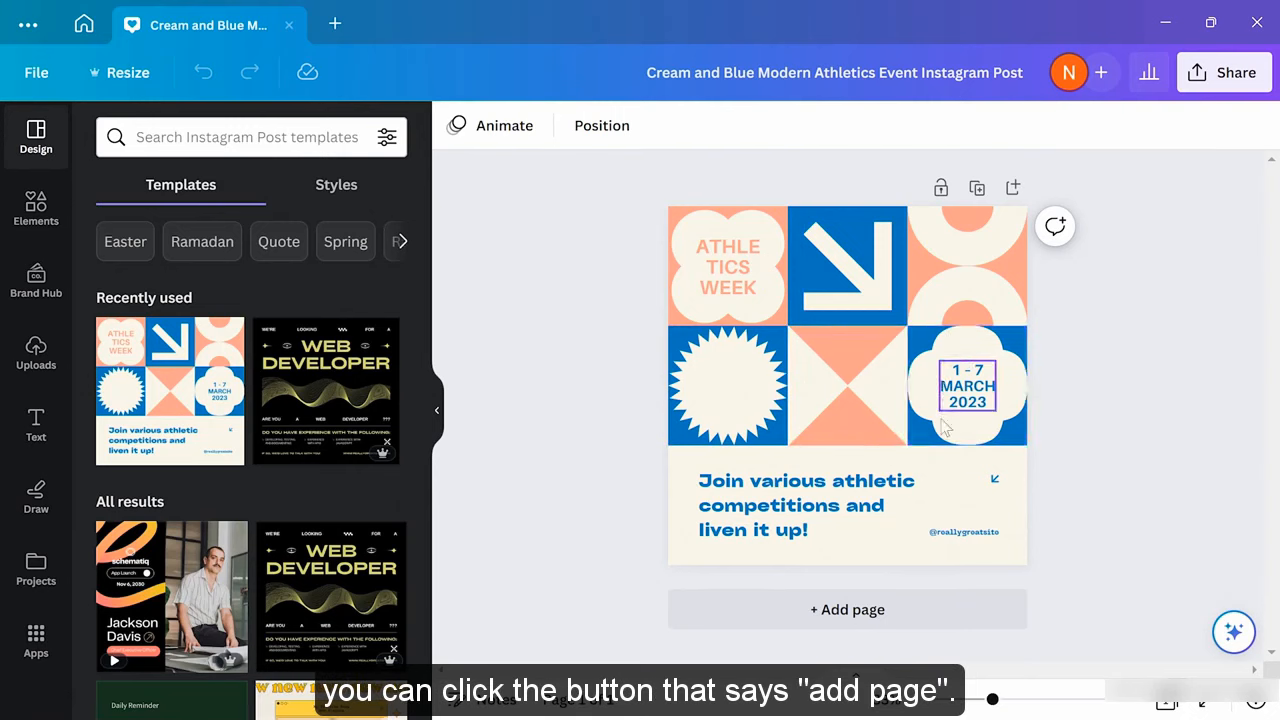
pyautogui.click(861, 622)
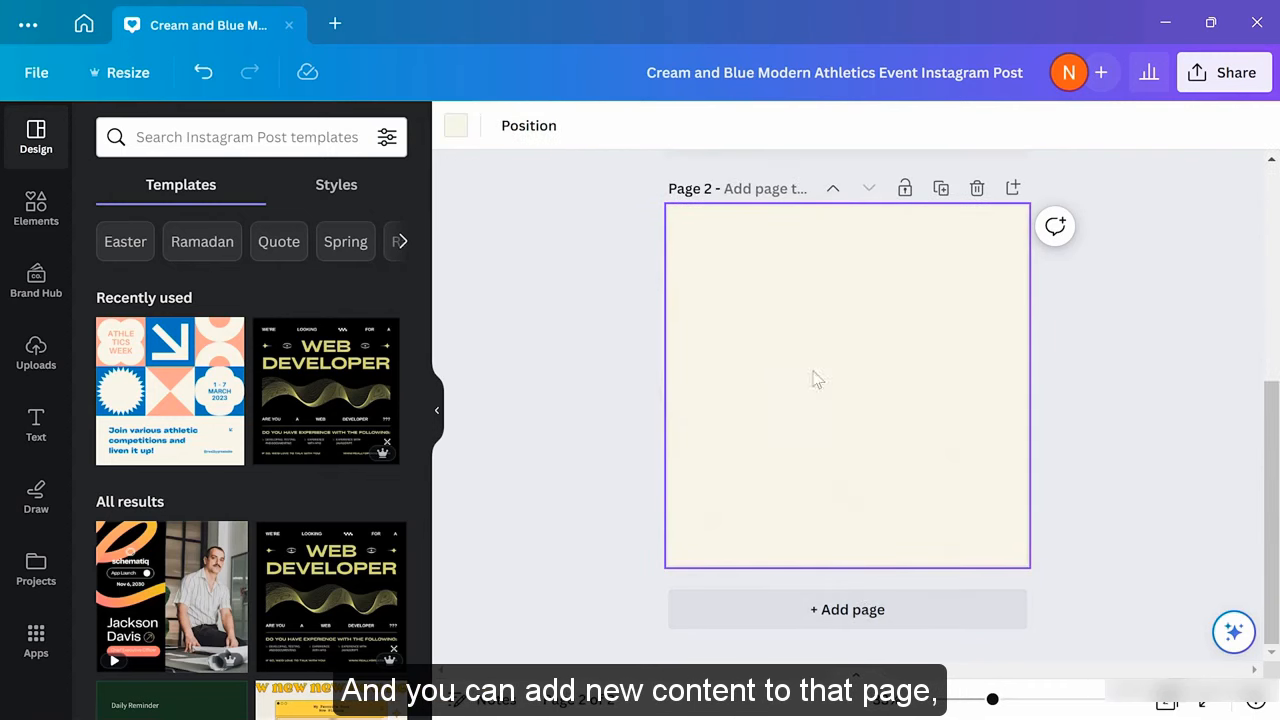
pyautogui.click(313, 388)
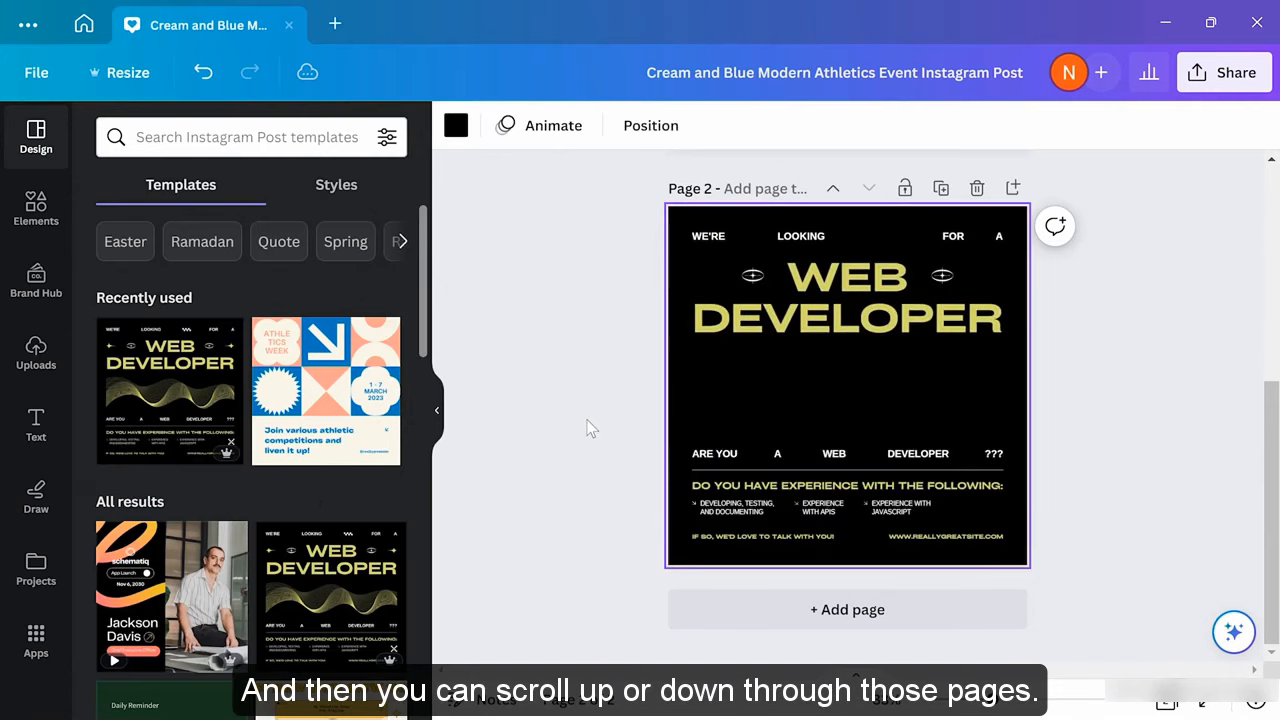
pyautogui.scroll(4, 590, 428)
pyautogui.scroll(-4, 590, 428)
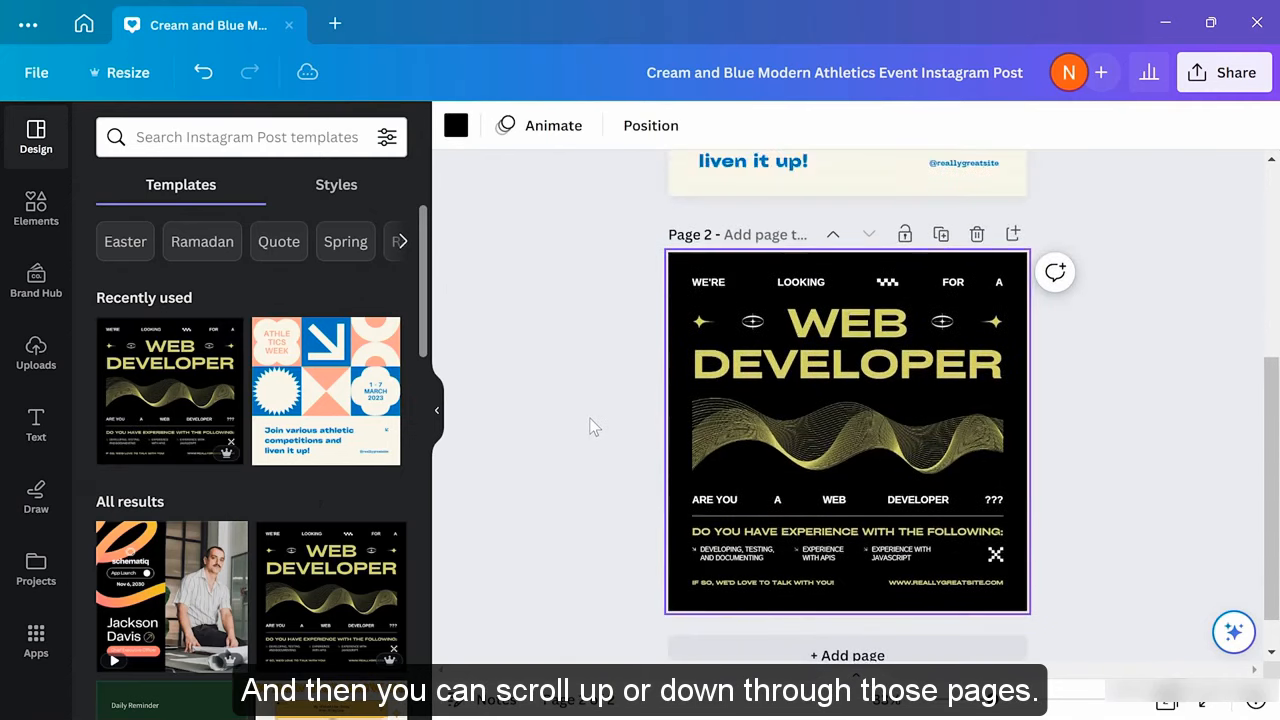
pyautogui.scroll(4, 592, 427)
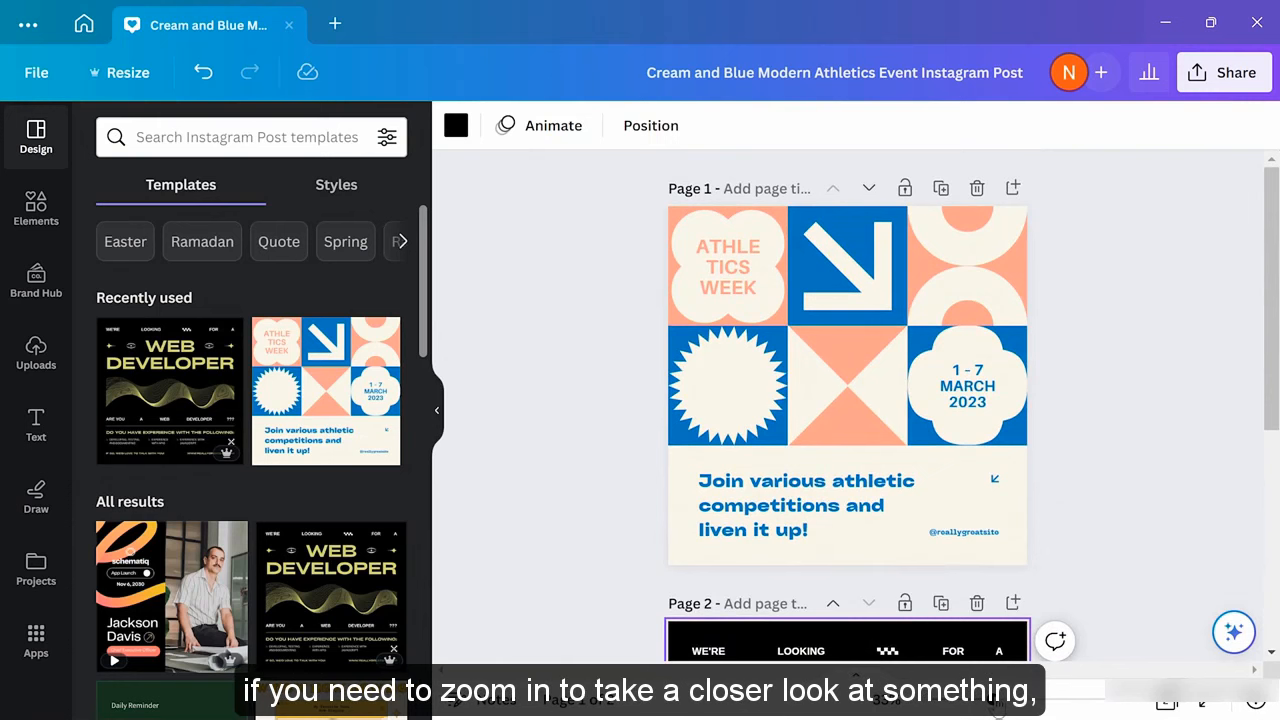
pyautogui.moveTo(997, 706)
pyautogui.mouseDown()
pyautogui.moveTo(1025, 708)
pyautogui.moveTo(1006, 702)
pyautogui.mouseUp()
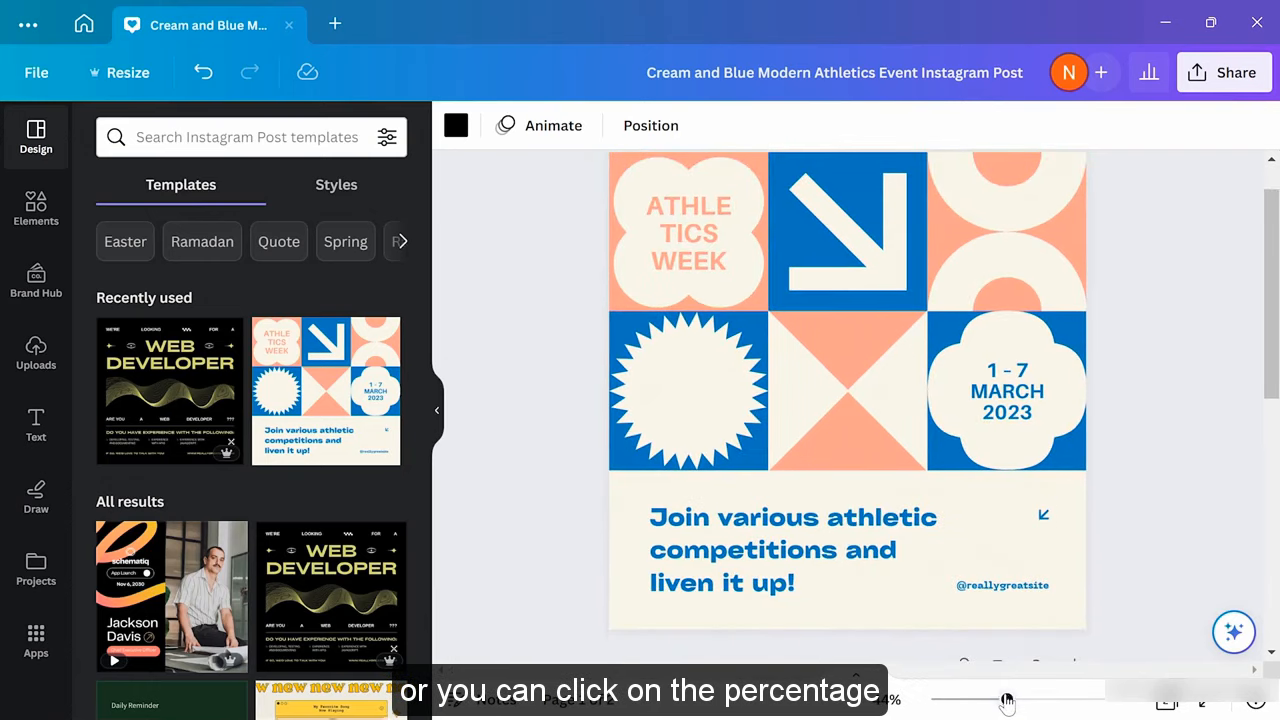
pyautogui.click(888, 700)
pyautogui.click(904, 612)
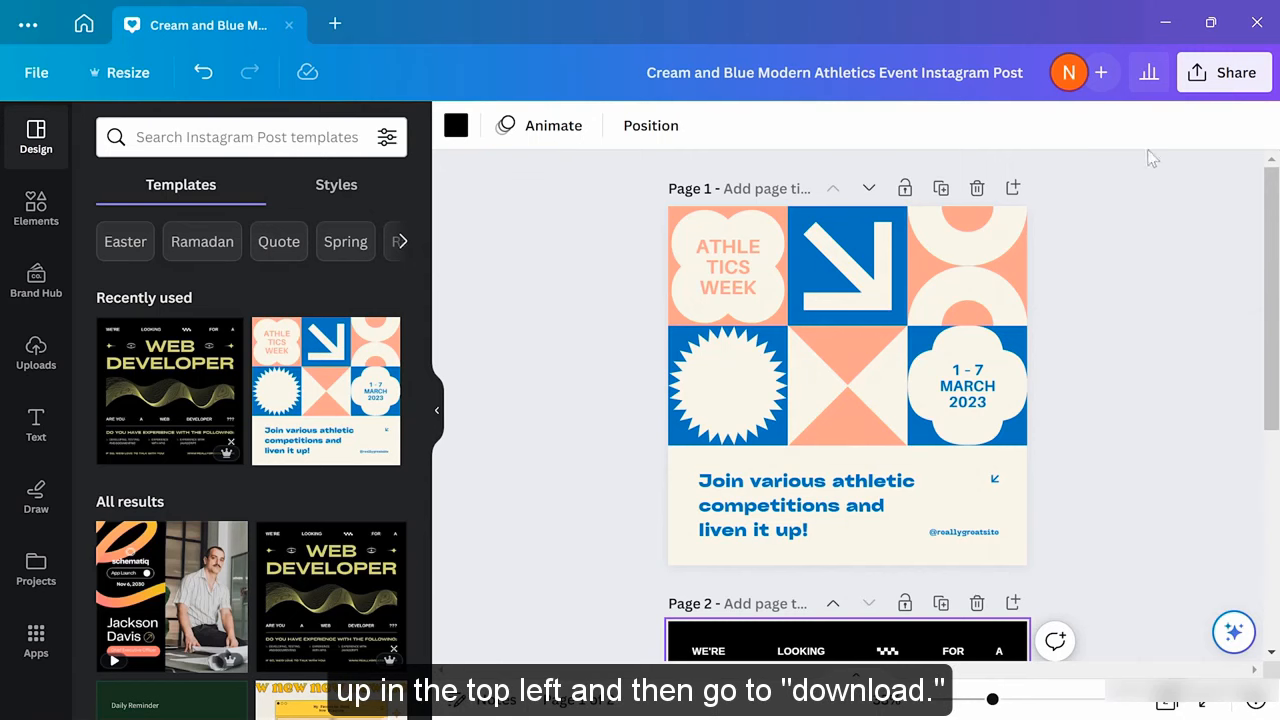
# Review the download settings keeping PNG as the file type, then close the panel
pyautogui.click(1213, 87)
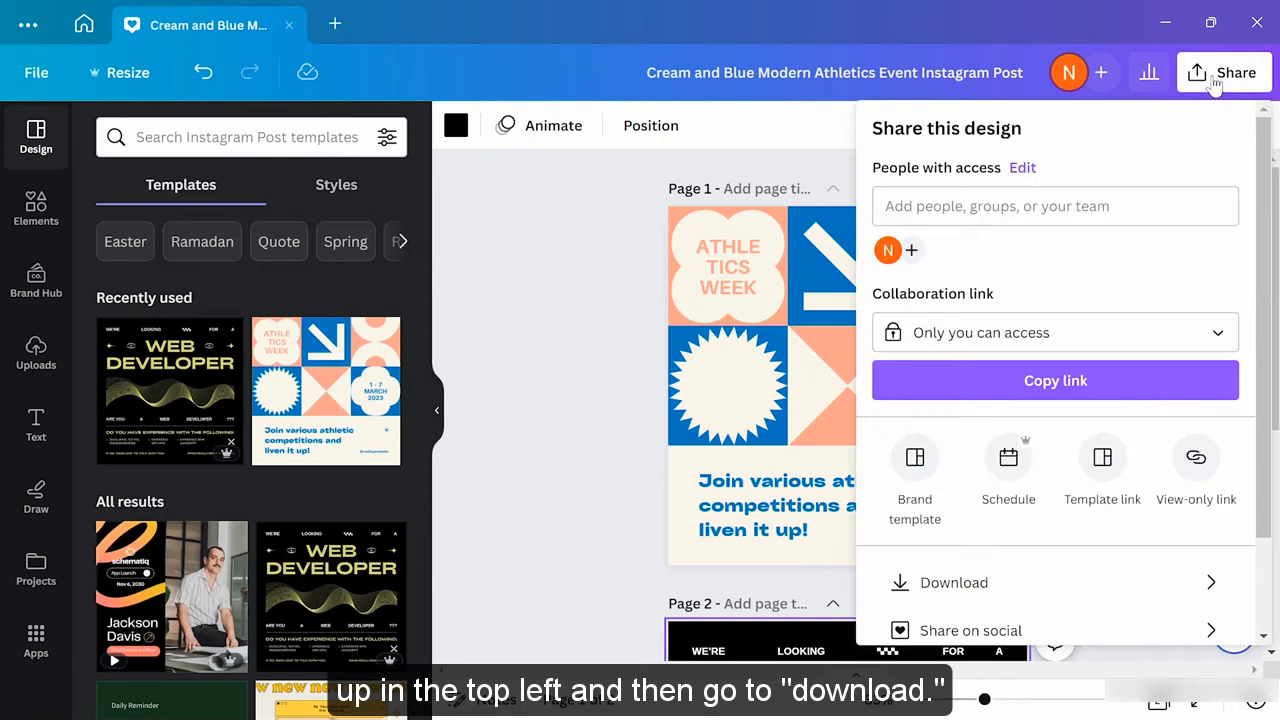
pyautogui.click(1016, 594)
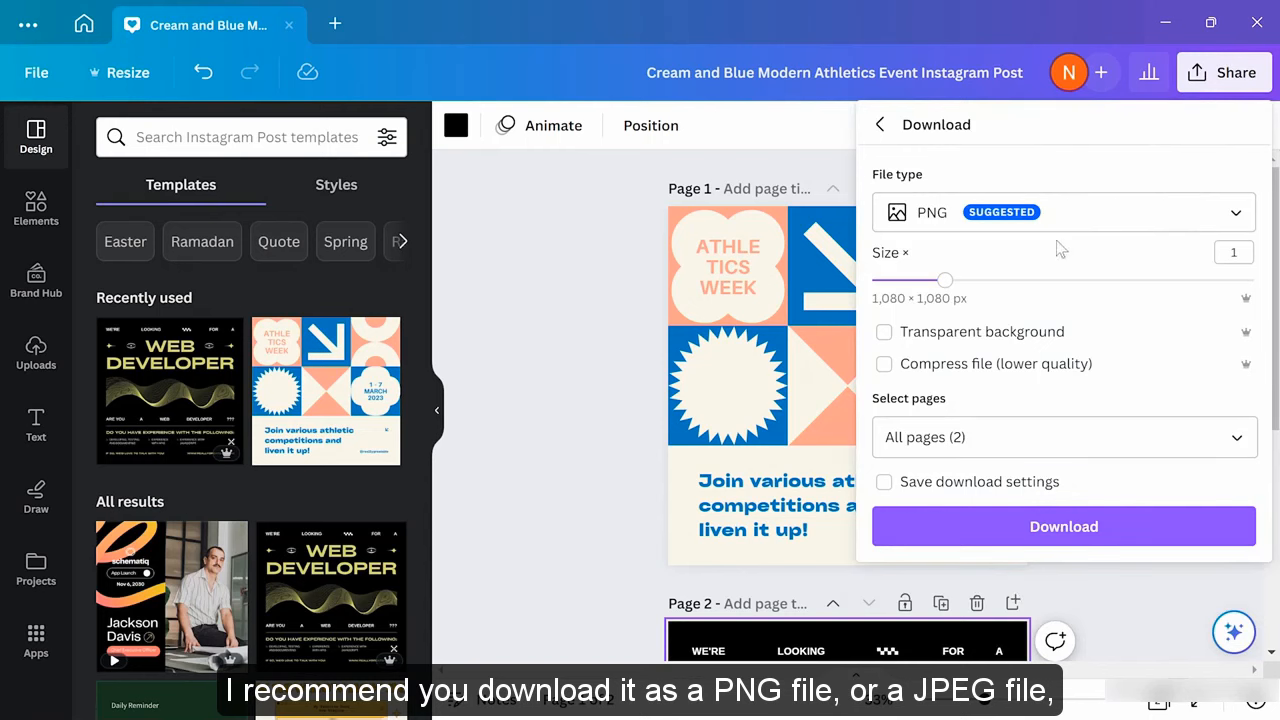
pyautogui.click(1054, 215)
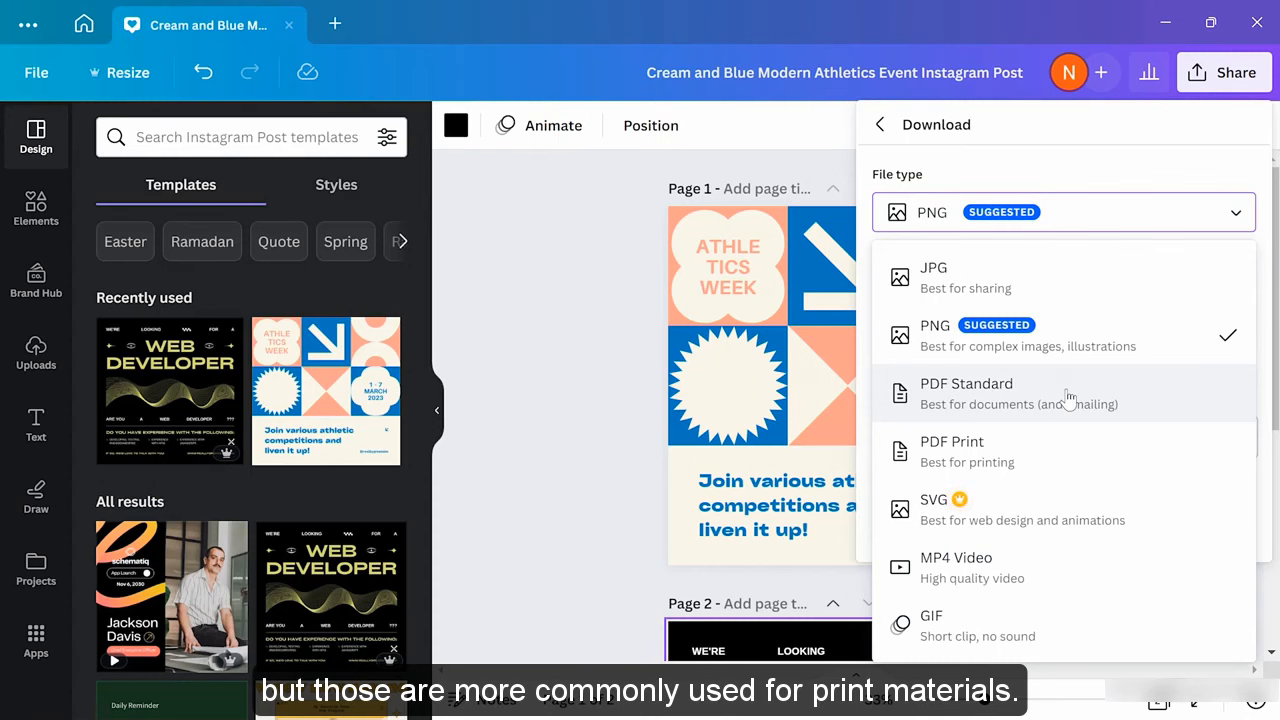
pyautogui.click(1058, 340)
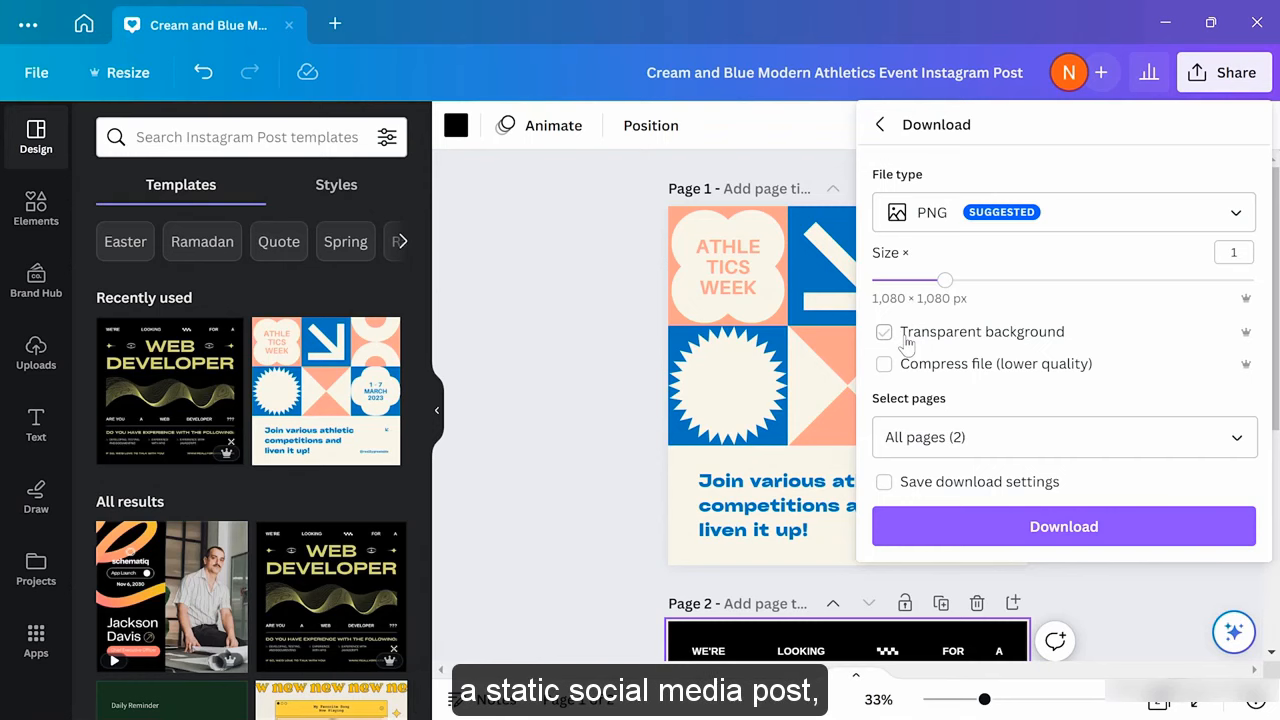
pyautogui.click(570, 271)
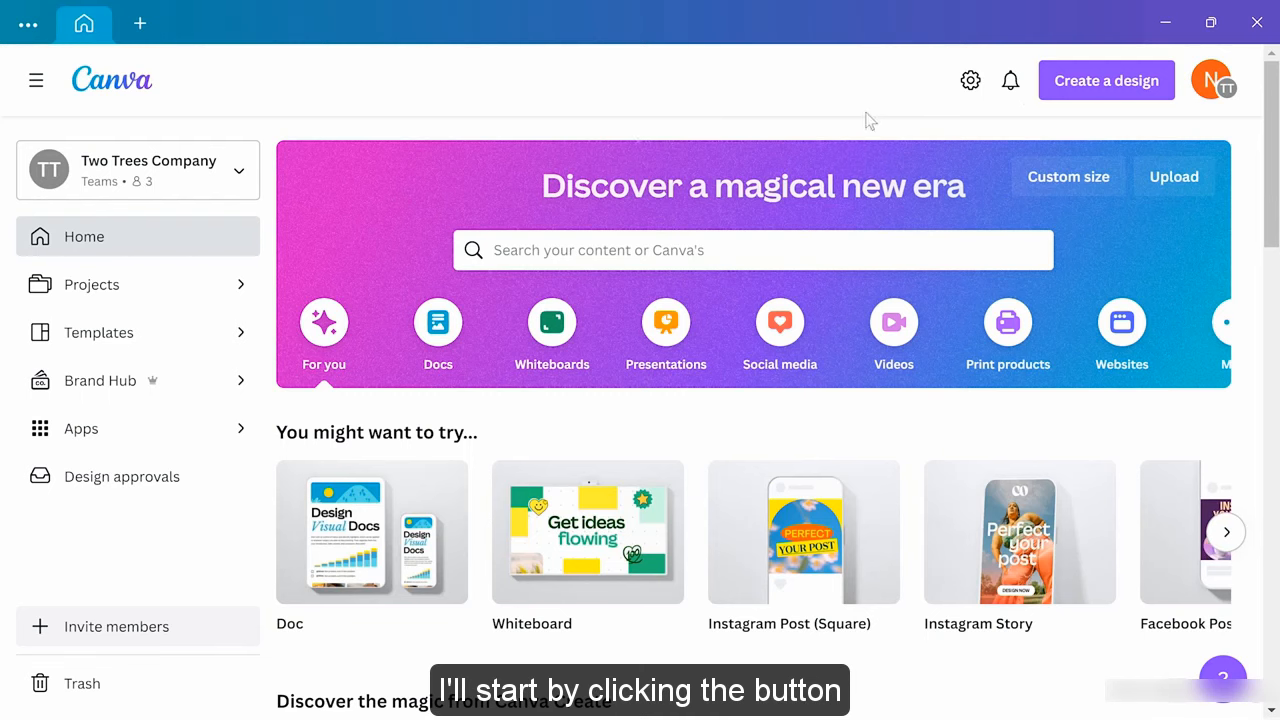
# Create a new blank 1920 × 1080 px Video design from the suggested presets
pyautogui.click(1062, 90)
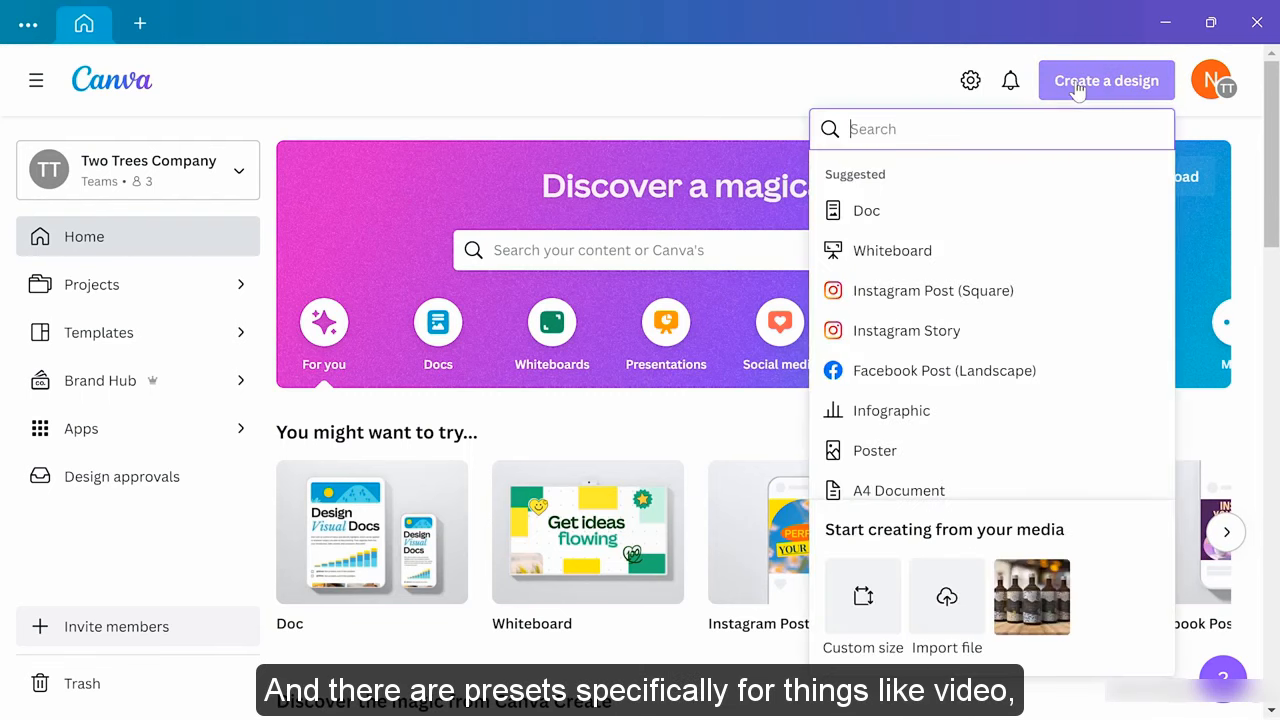
pyautogui.scroll(-2, 1029, 282)
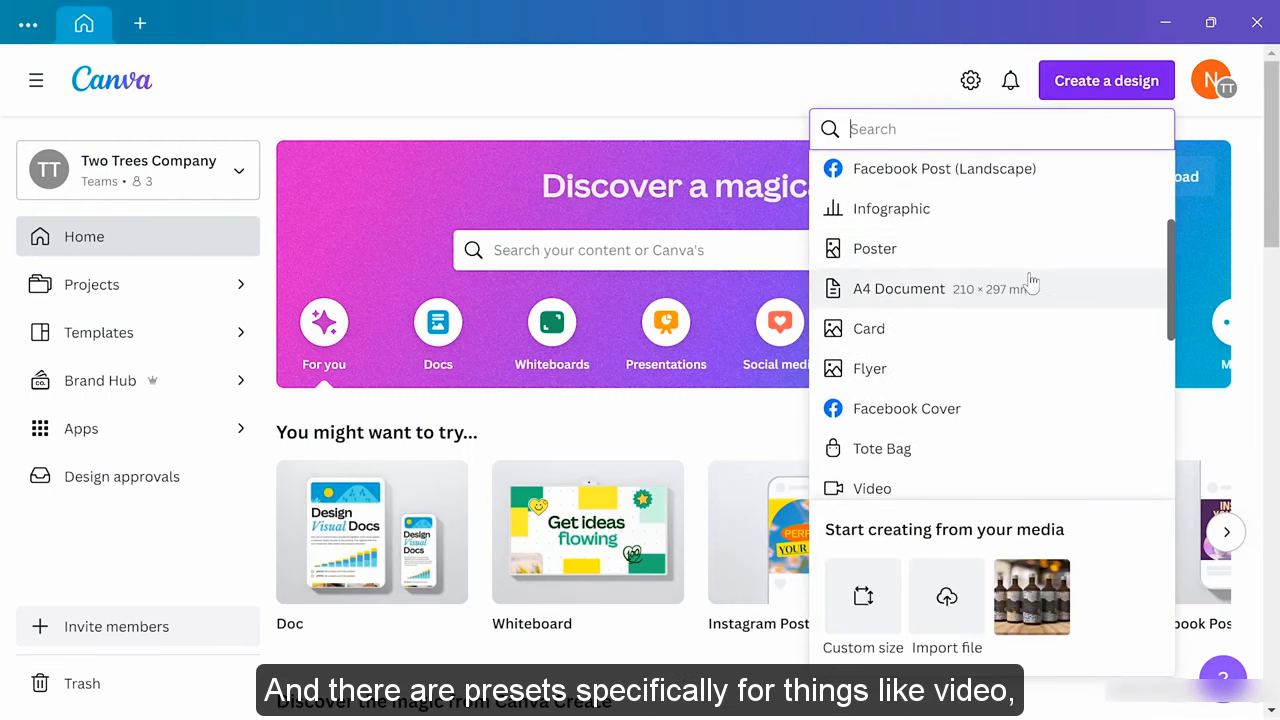
pyautogui.scroll(-1, 1031, 285)
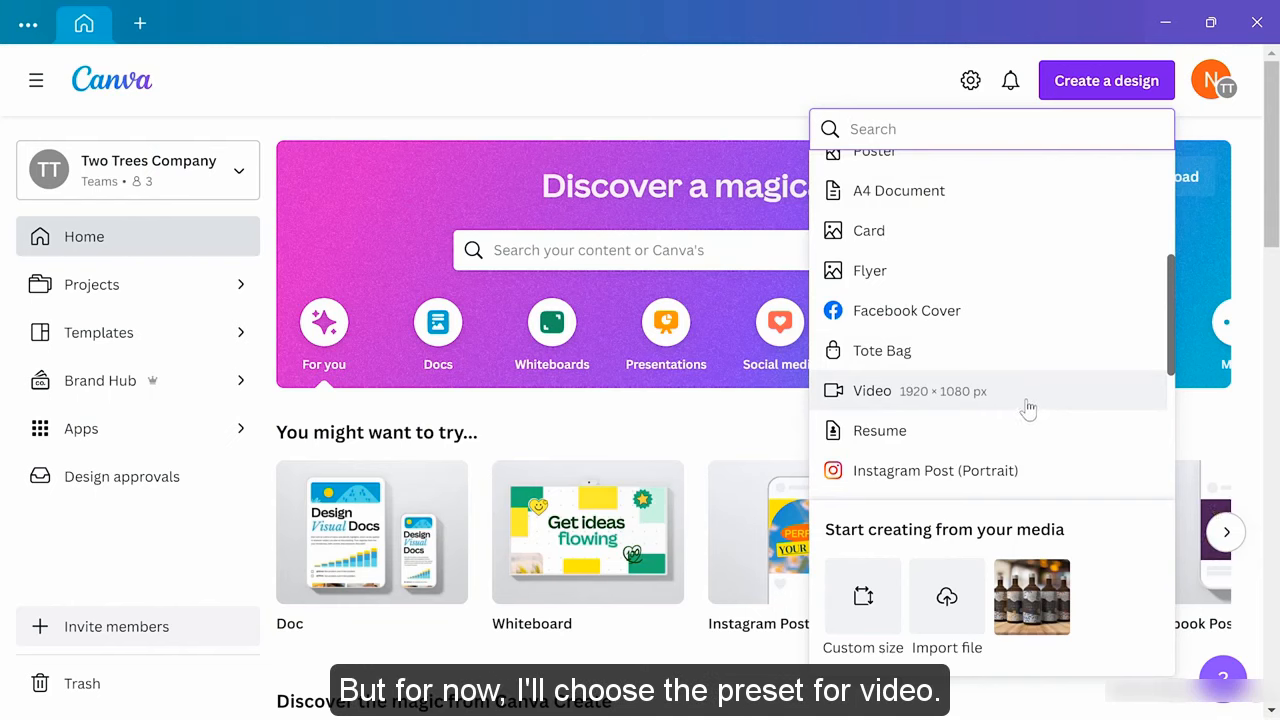
pyautogui.click(1029, 404)
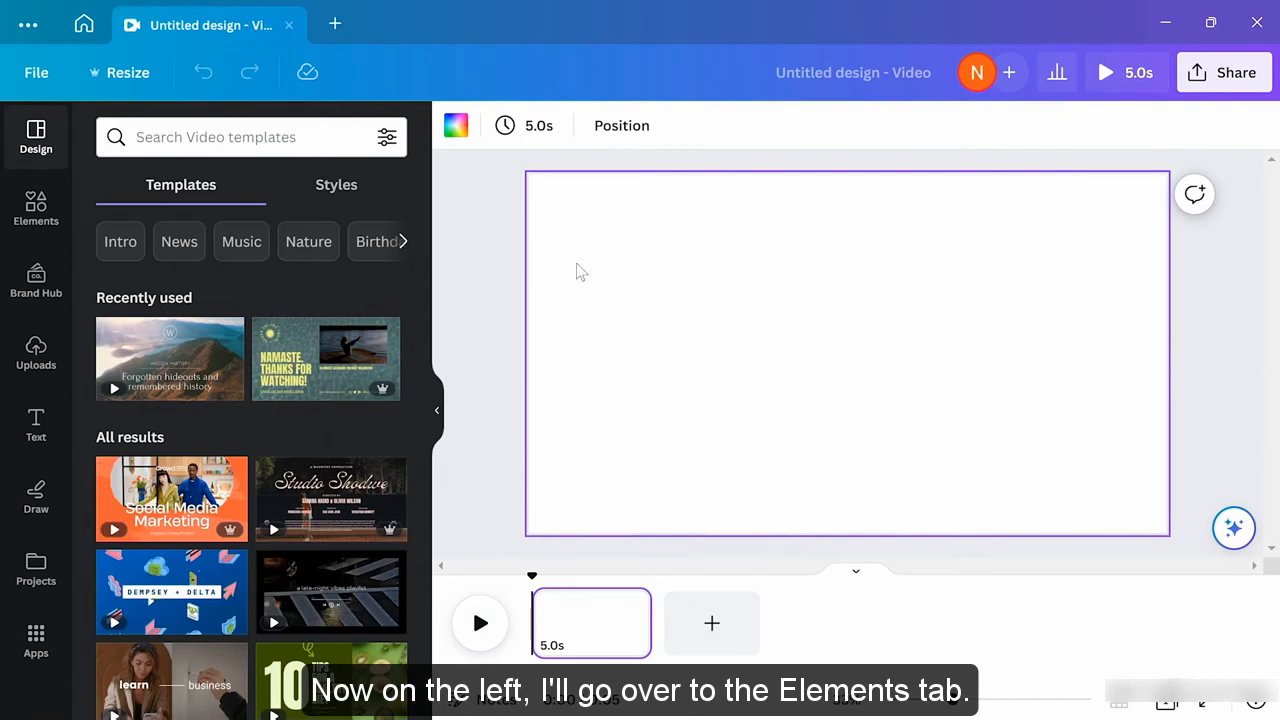
# Add the autumn birch forest stock clip to the page, shrunk into the lower-right area
pyautogui.click(38, 226)
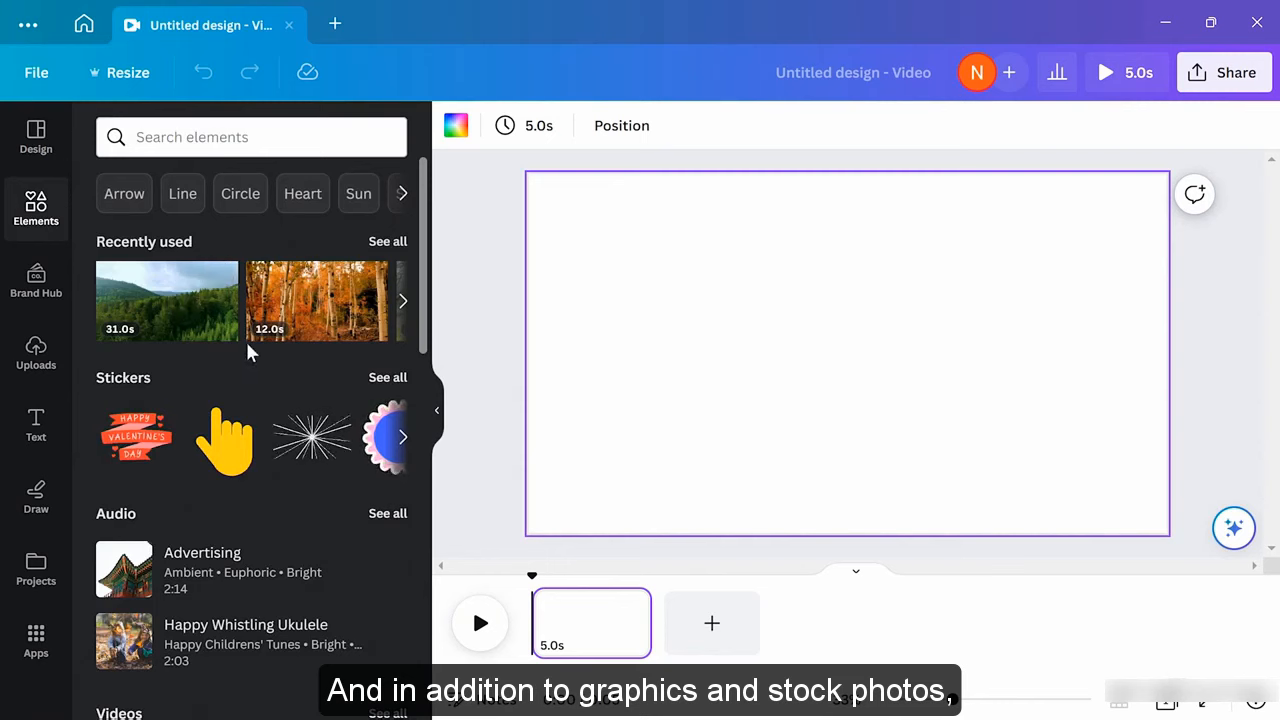
pyautogui.scroll(-2, 265, 365)
pyautogui.scroll(-2, 268, 372)
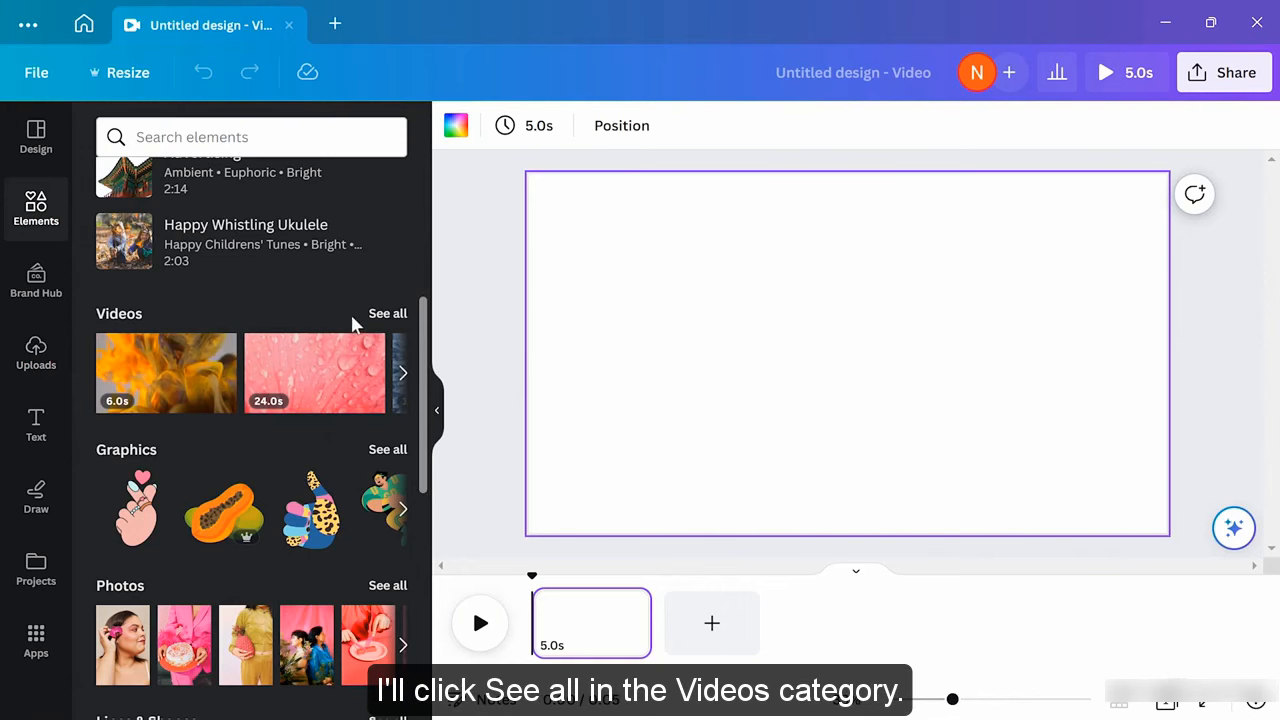
pyautogui.click(385, 316)
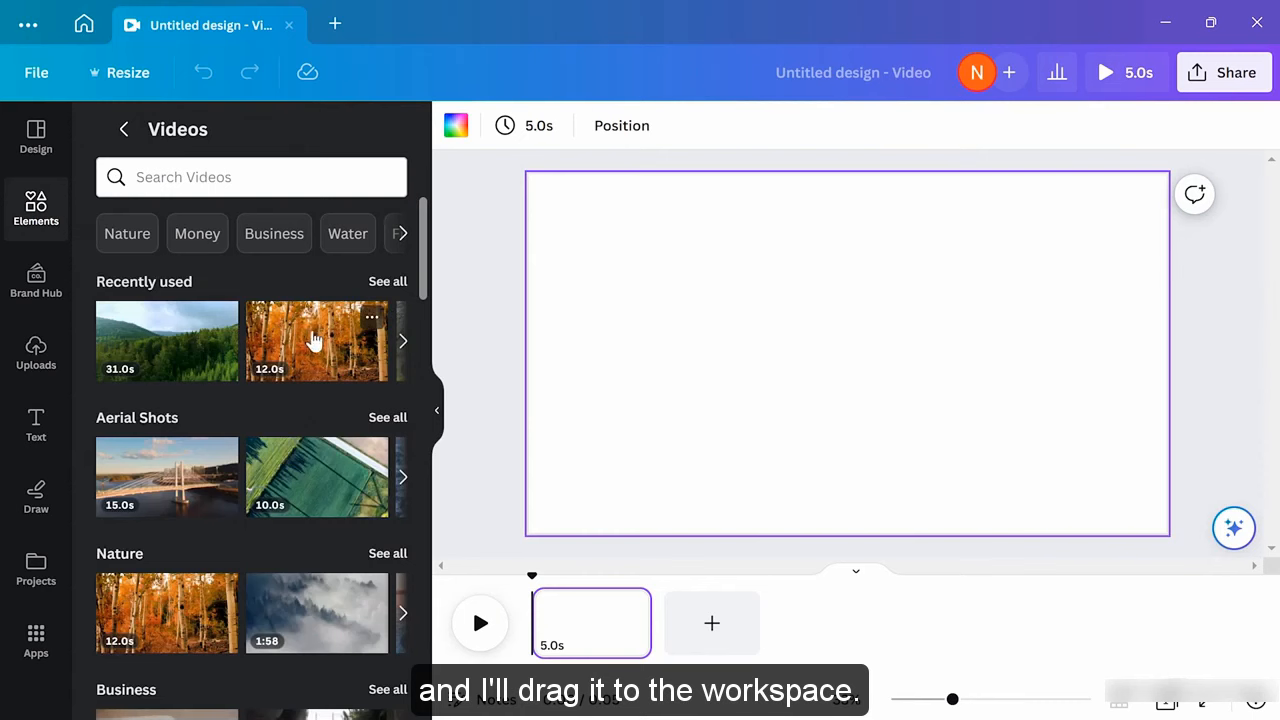
pyautogui.moveTo(313, 341); pyautogui.dragTo(790, 272)
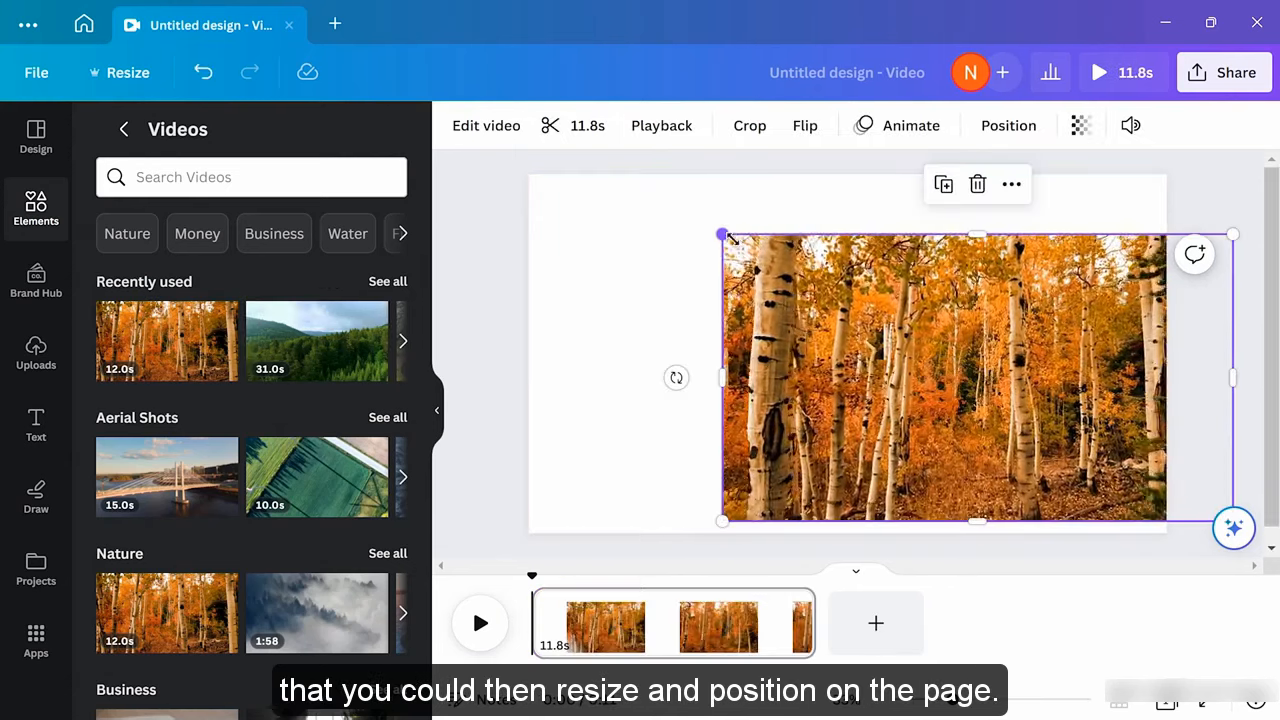
pyautogui.moveTo(724, 238); pyautogui.dragTo(975, 385)
pyautogui.moveTo(1082, 401); pyautogui.dragTo(968, 398)
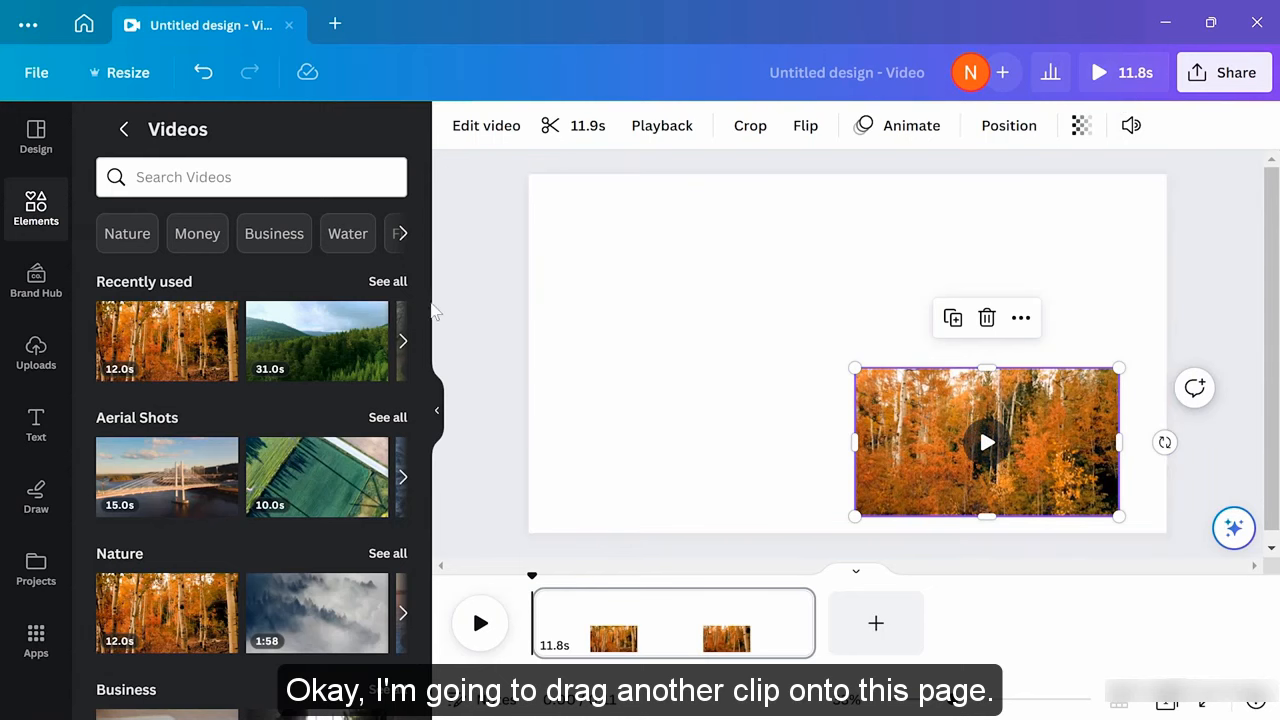
# Try a green forest clip at the bottom-left, preview playback, then undo adding it
pyautogui.moveTo(320, 337); pyautogui.dragTo(693, 238)
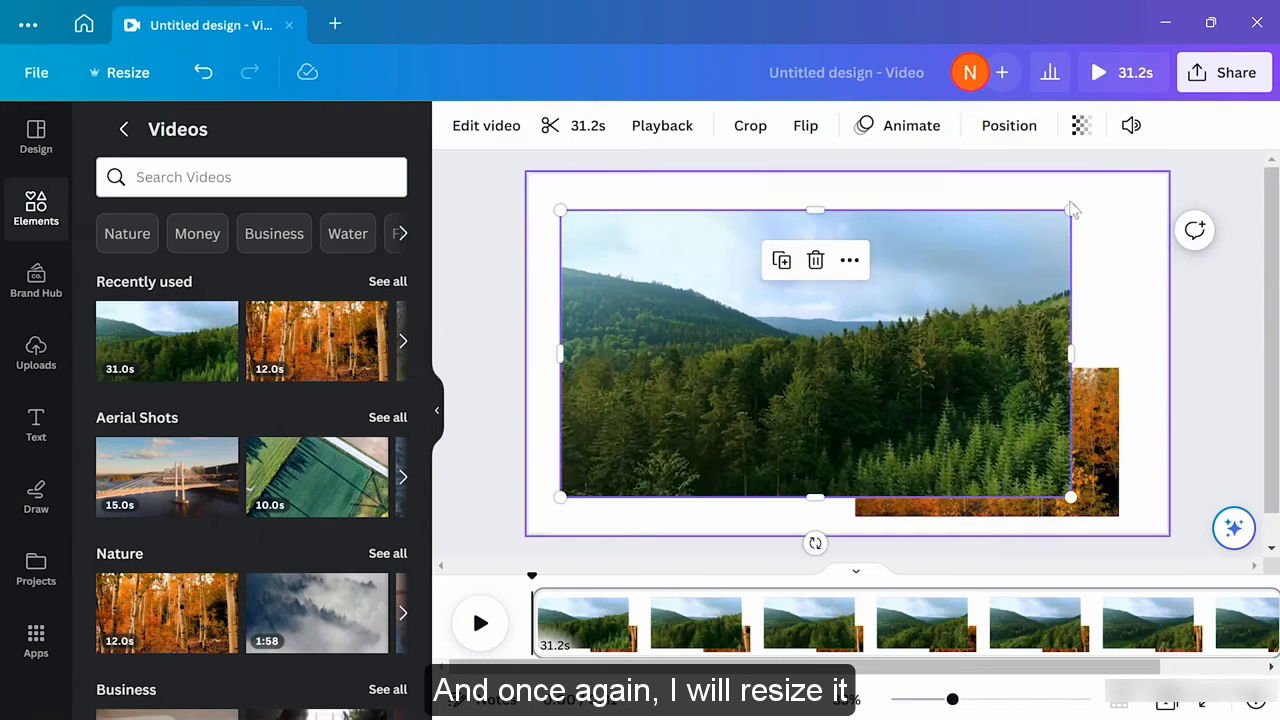
pyautogui.moveTo(1070, 211); pyautogui.dragTo(790, 368)
pyautogui.moveTo(725, 432); pyautogui.dragTo(731, 446)
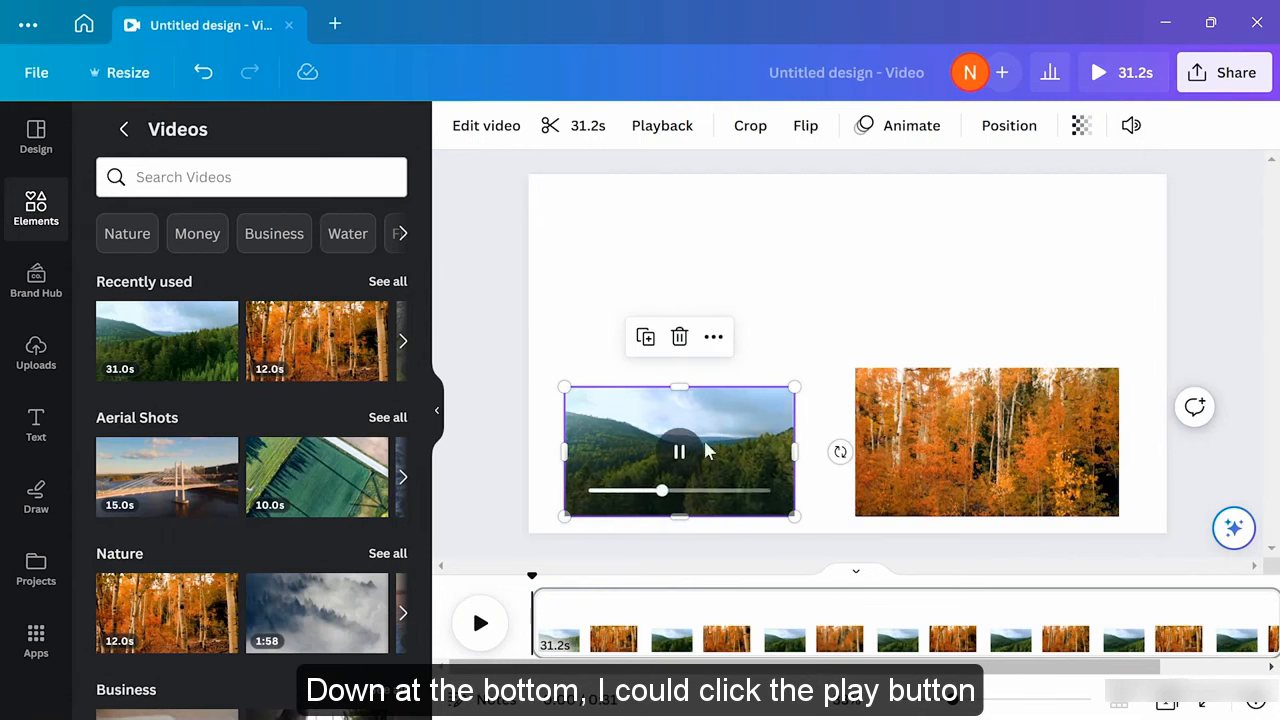
pyautogui.click(490, 620)
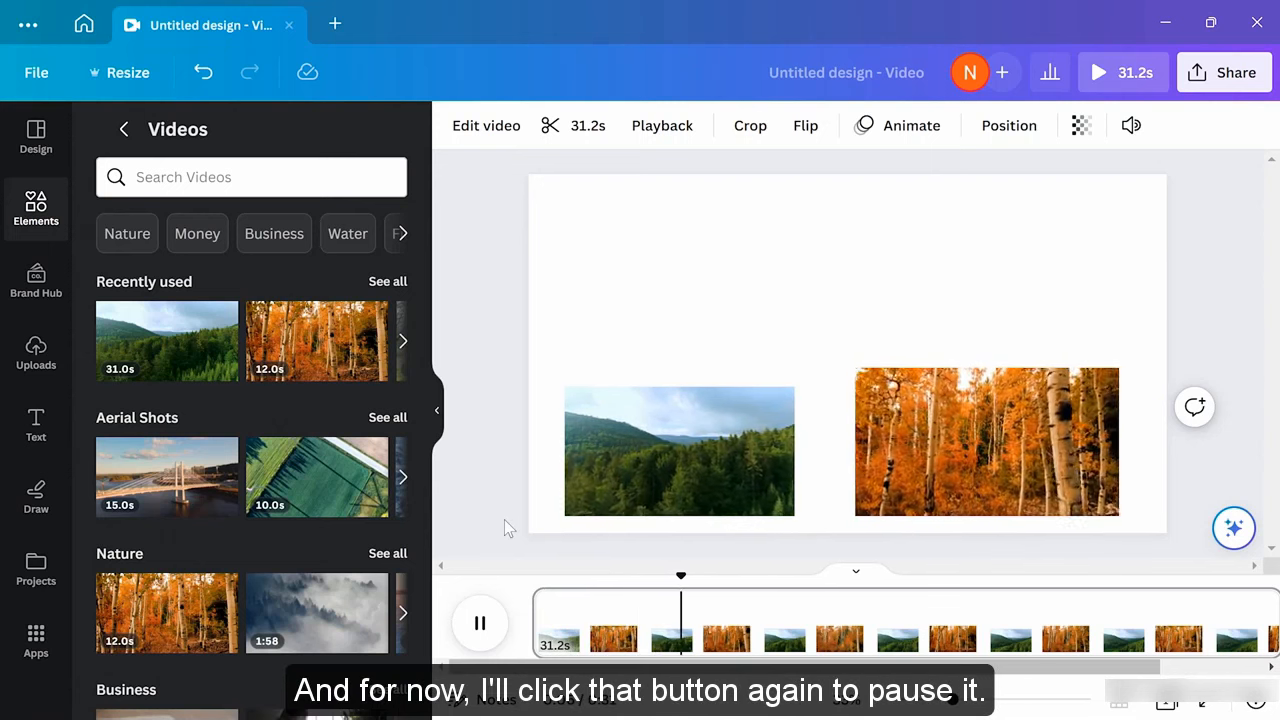
pyautogui.click(480, 622)
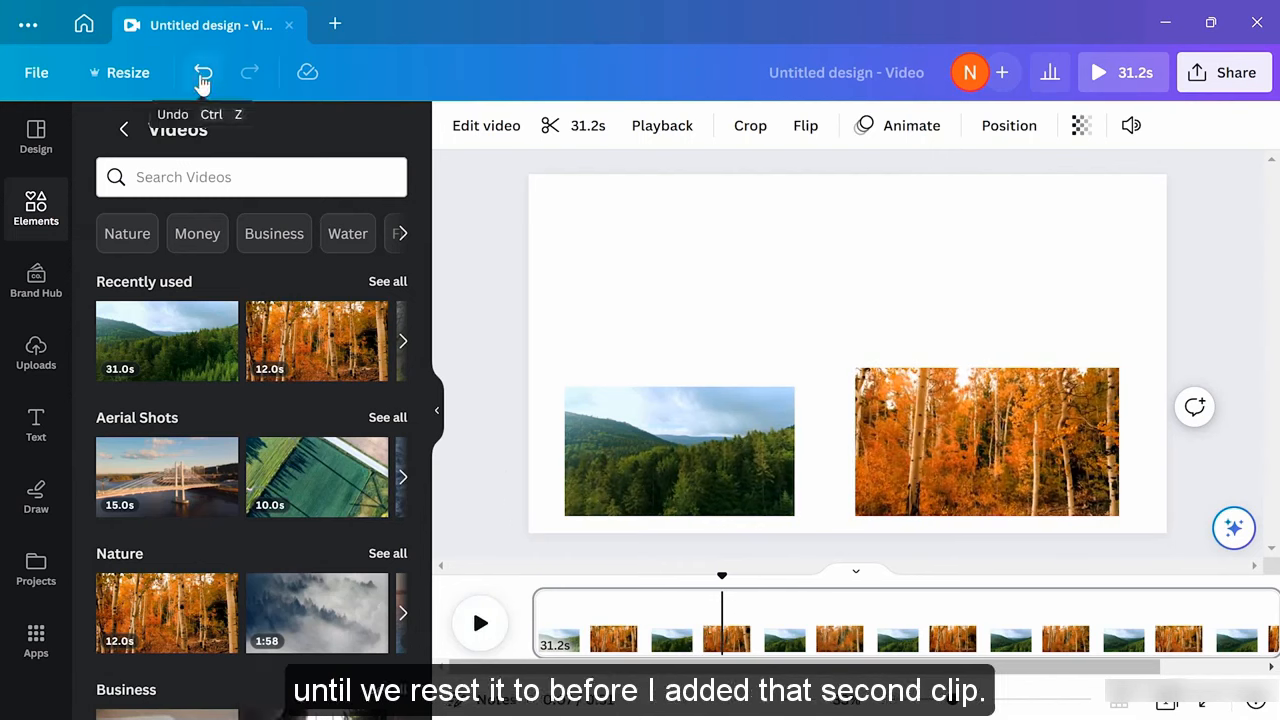
pyautogui.click(202, 76)
pyautogui.click(202, 76)
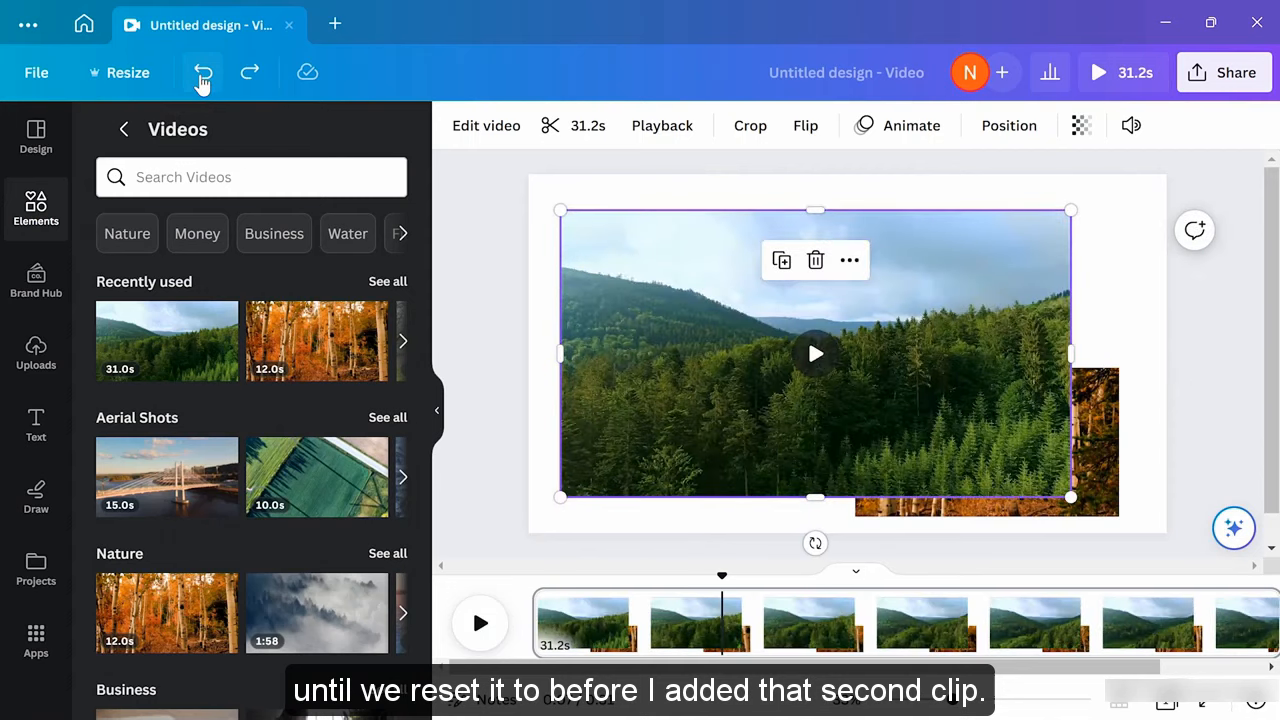
pyautogui.click(202, 76)
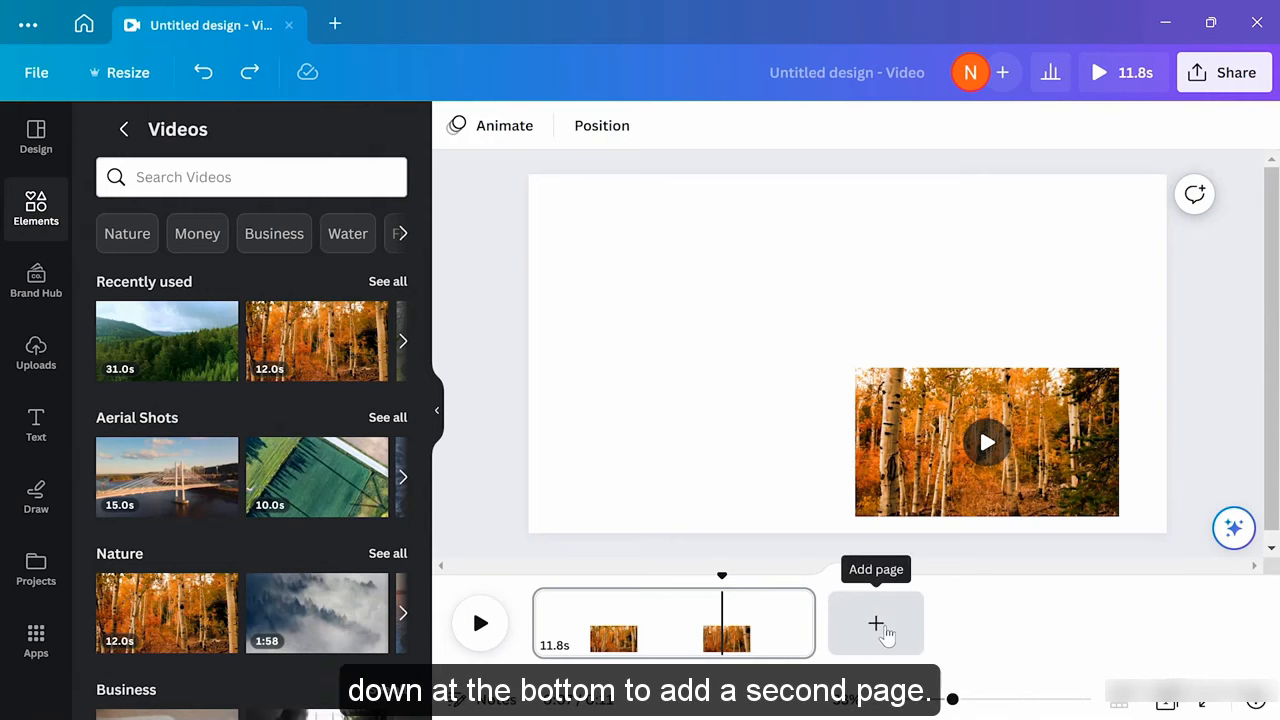
# Add a second page holding the green forest clip from Recently used
pyautogui.click(877, 625)
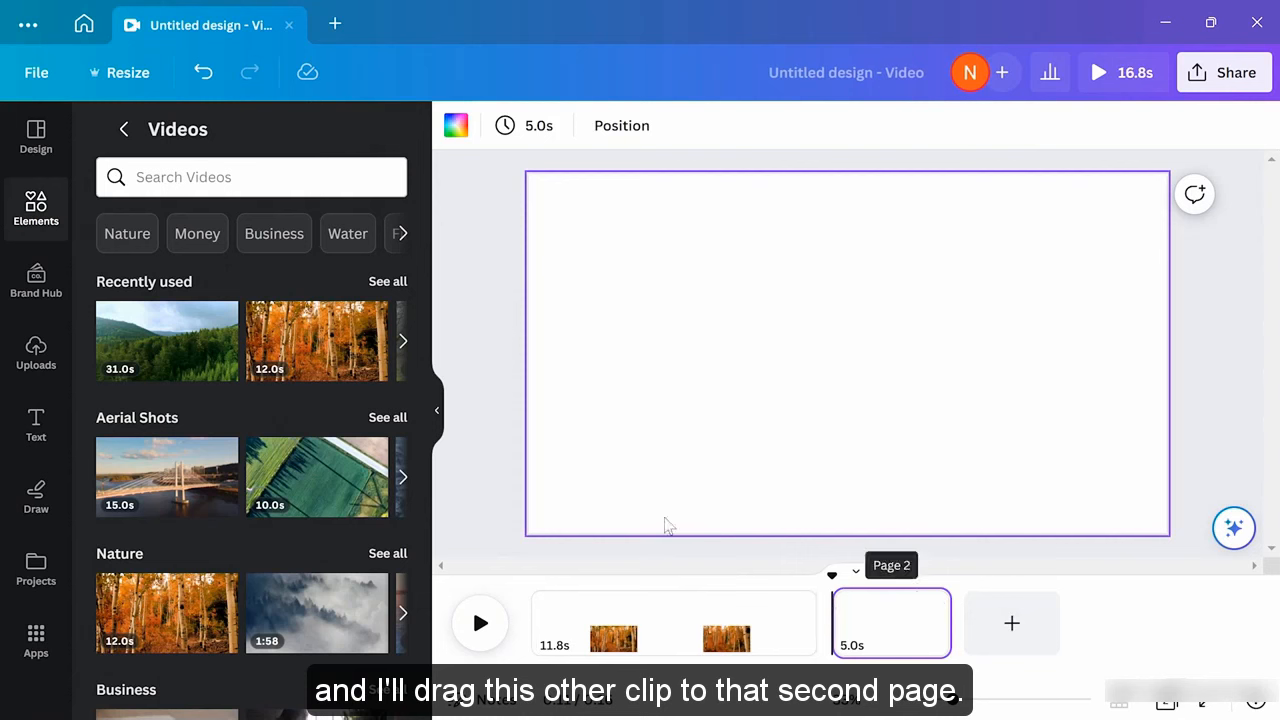
pyautogui.moveTo(198, 340); pyautogui.dragTo(716, 248)
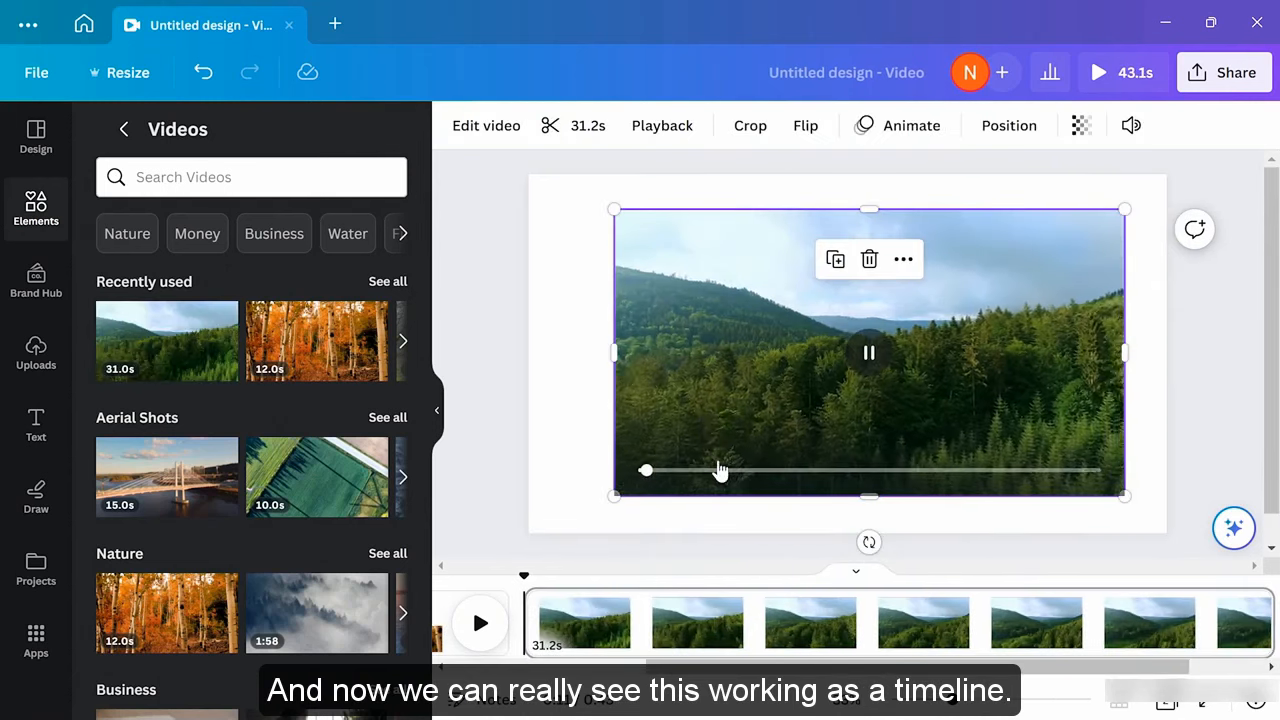
pyautogui.moveTo(787, 667); pyautogui.dragTo(643, 667)
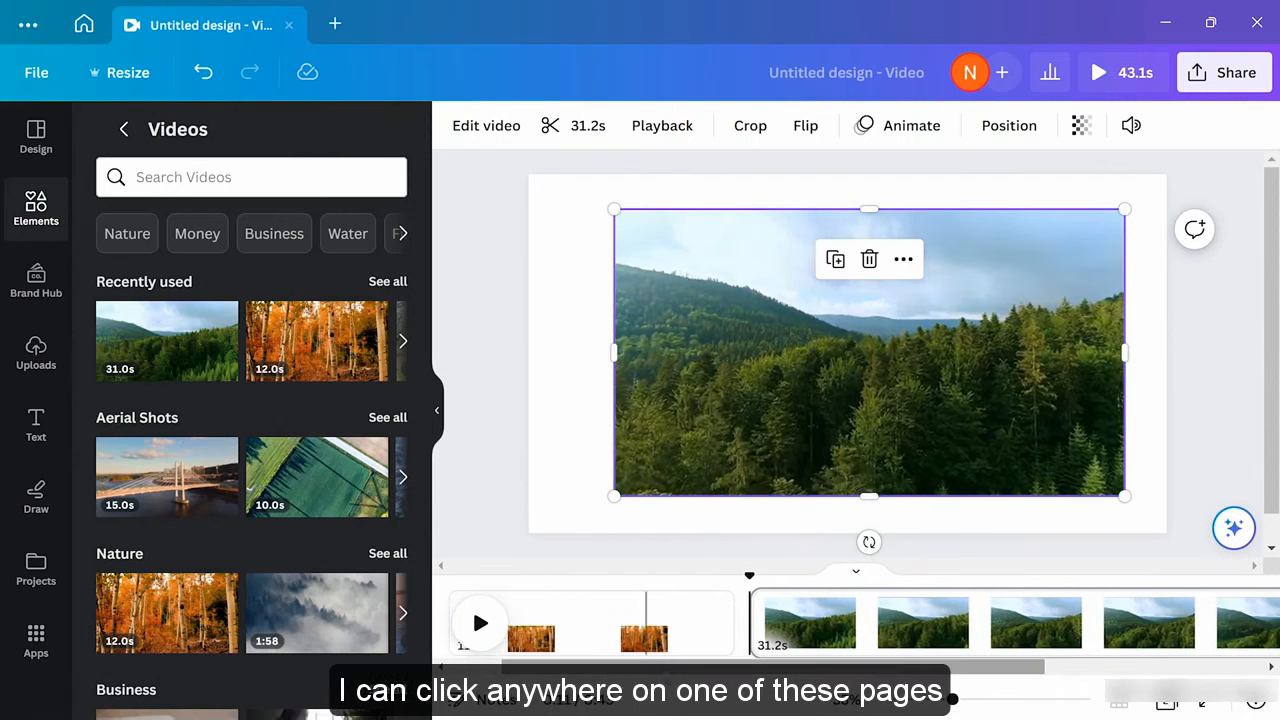
# Play back the video from inside page 1's clip, then pause
pyautogui.click(680, 640)
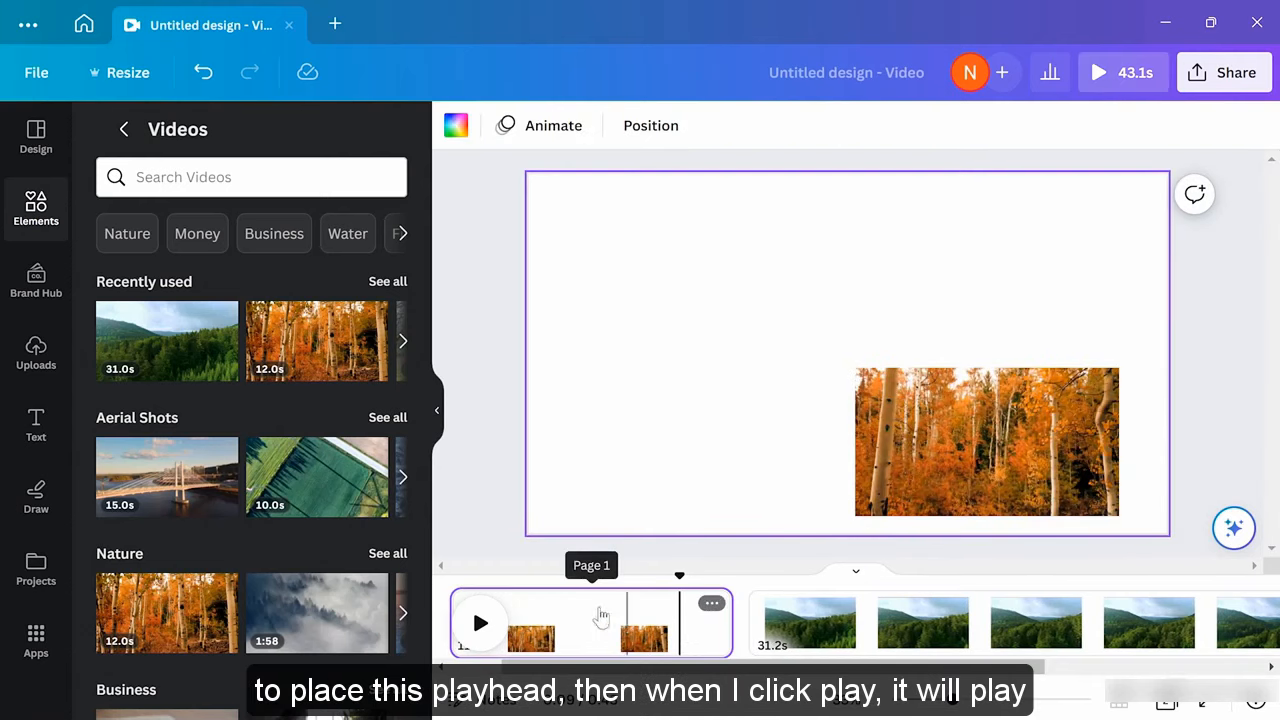
pyautogui.click(481, 623)
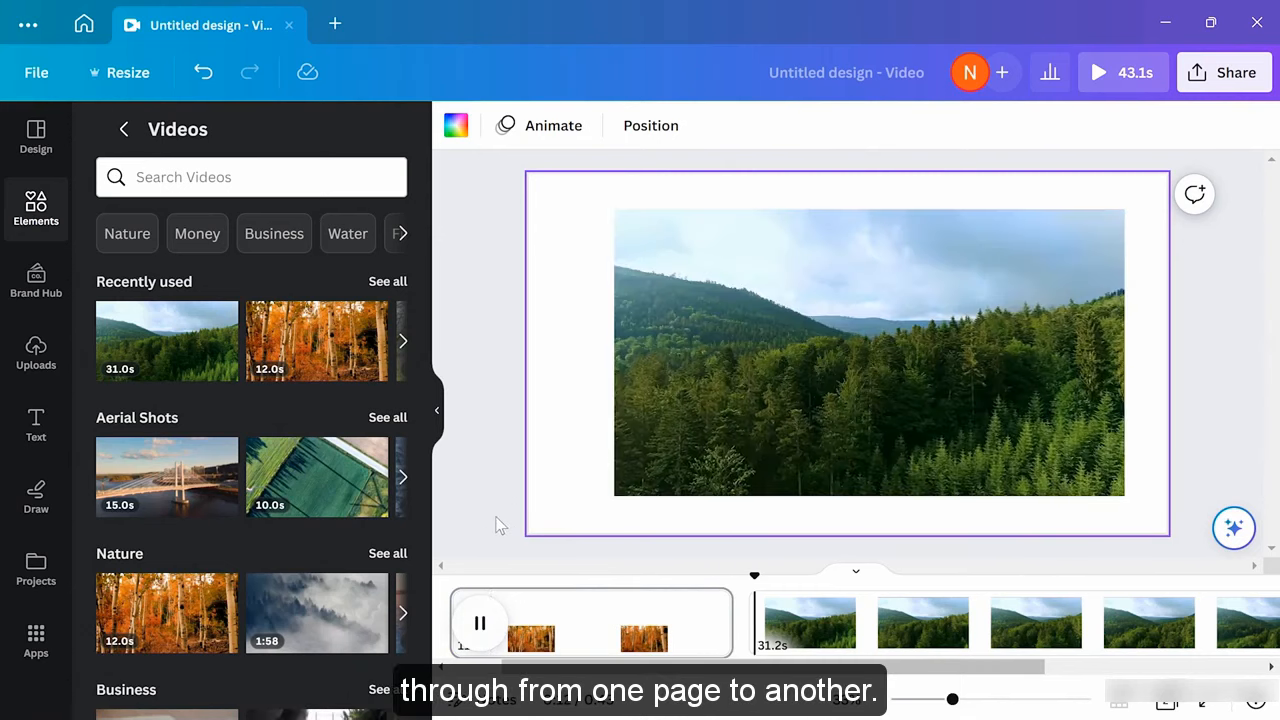
pyautogui.click(480, 622)
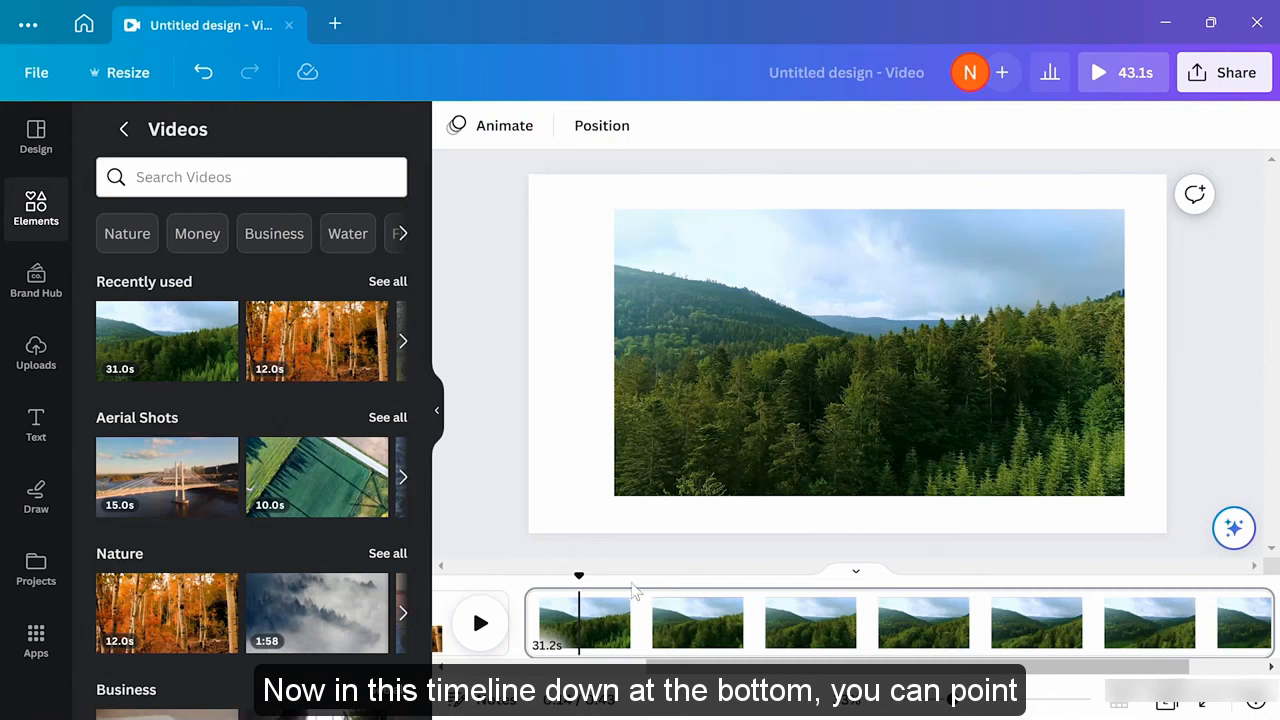
# Shorten page 1 in the timeline from 11.8s to about 10.1s by trimming both edges
pyautogui.hscroll(-5, 634, 589)
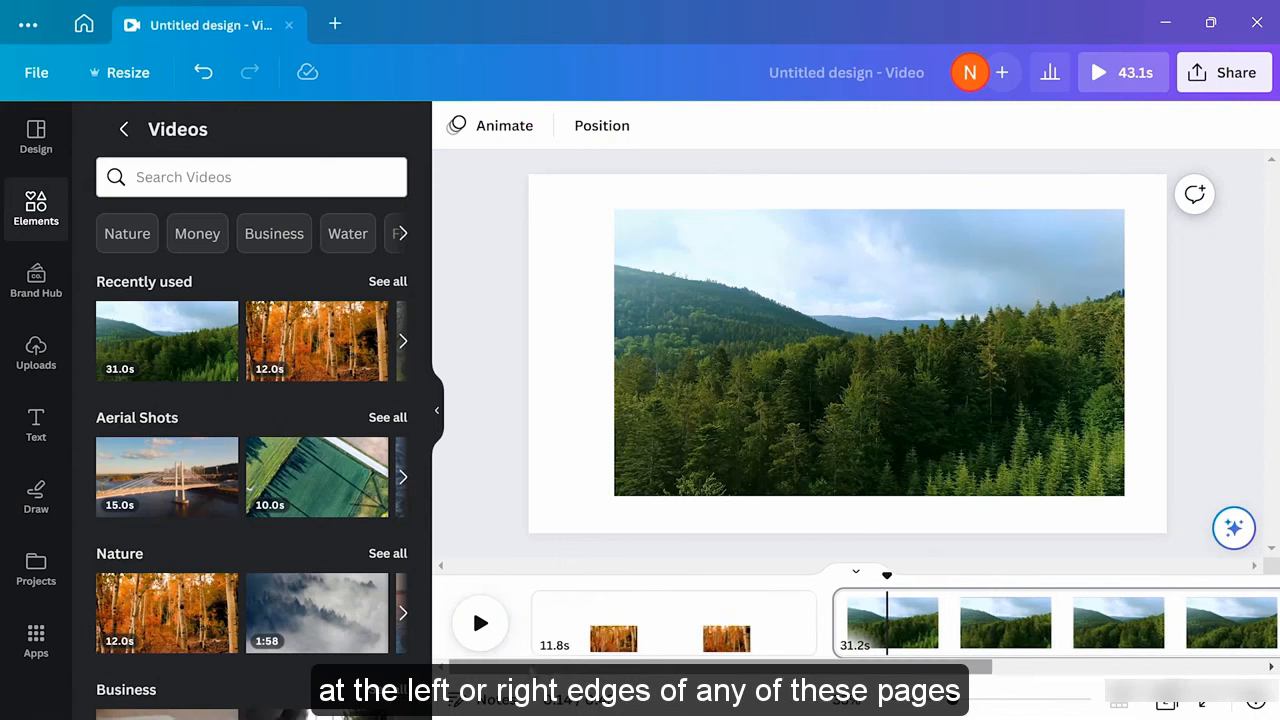
pyautogui.moveTo(809, 628)
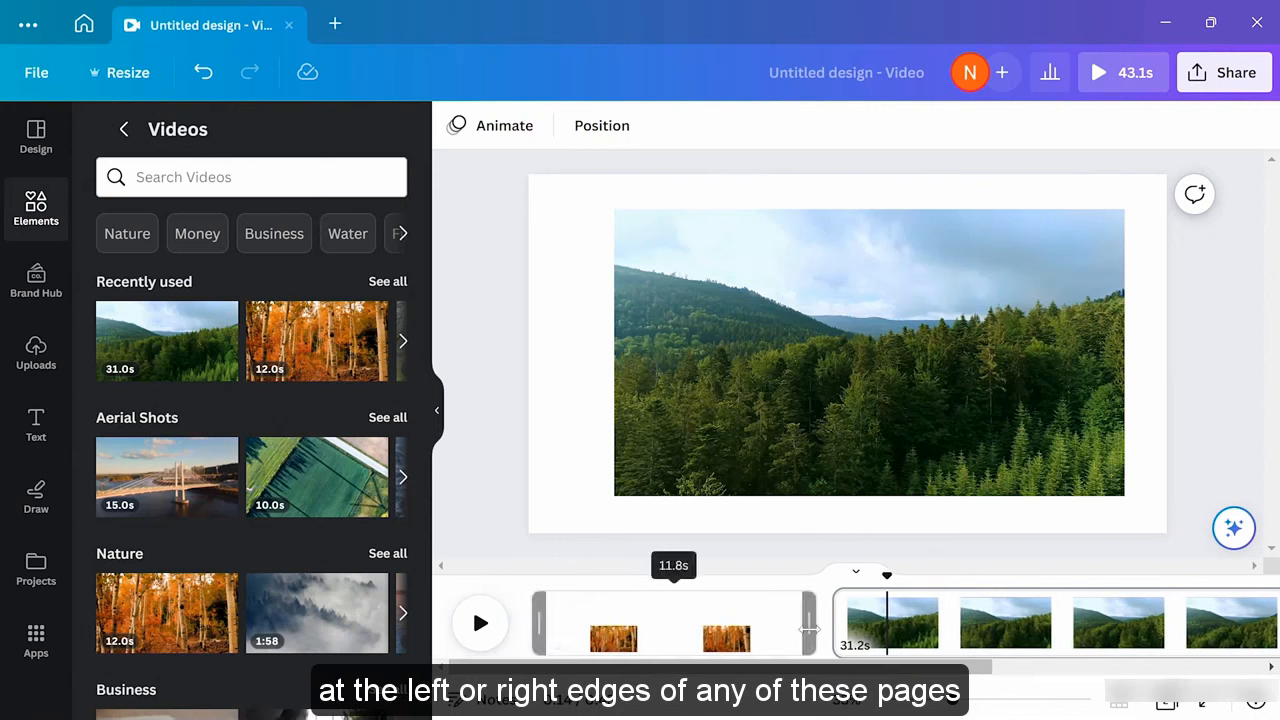
pyautogui.moveTo(809, 628); pyautogui.dragTo(767, 626)
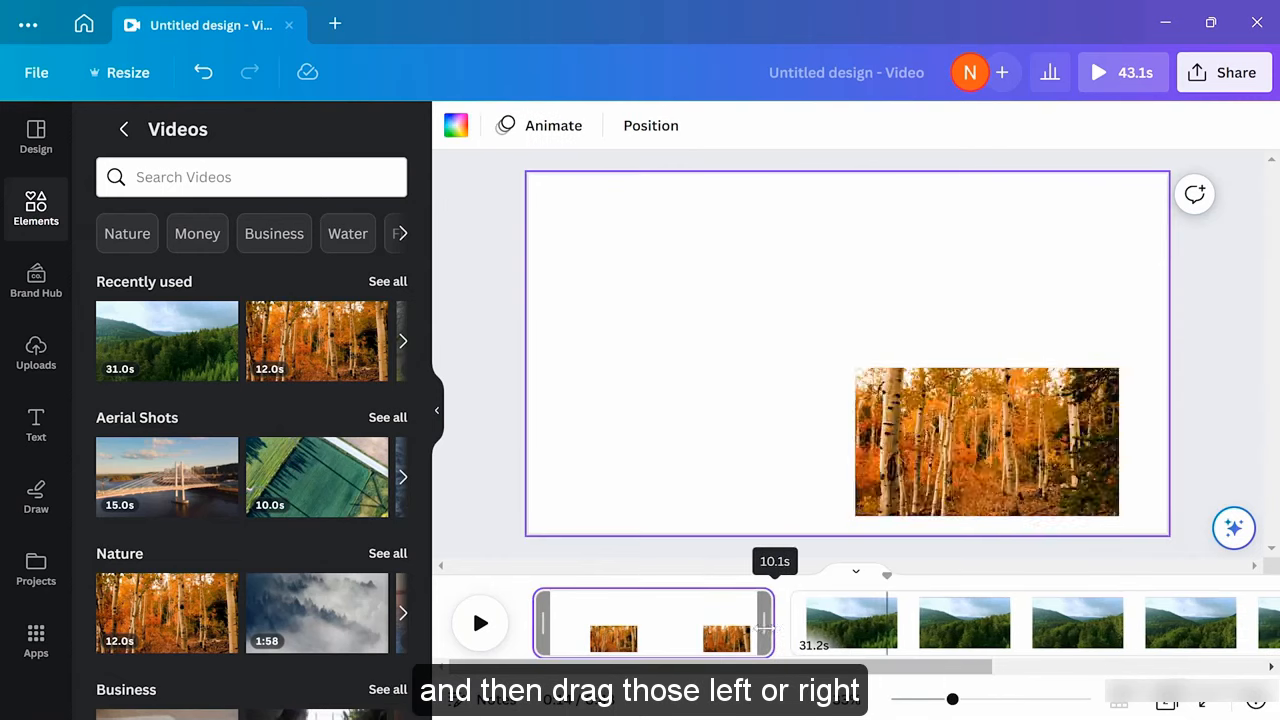
pyautogui.moveTo(549, 621); pyautogui.dragTo(572, 621)
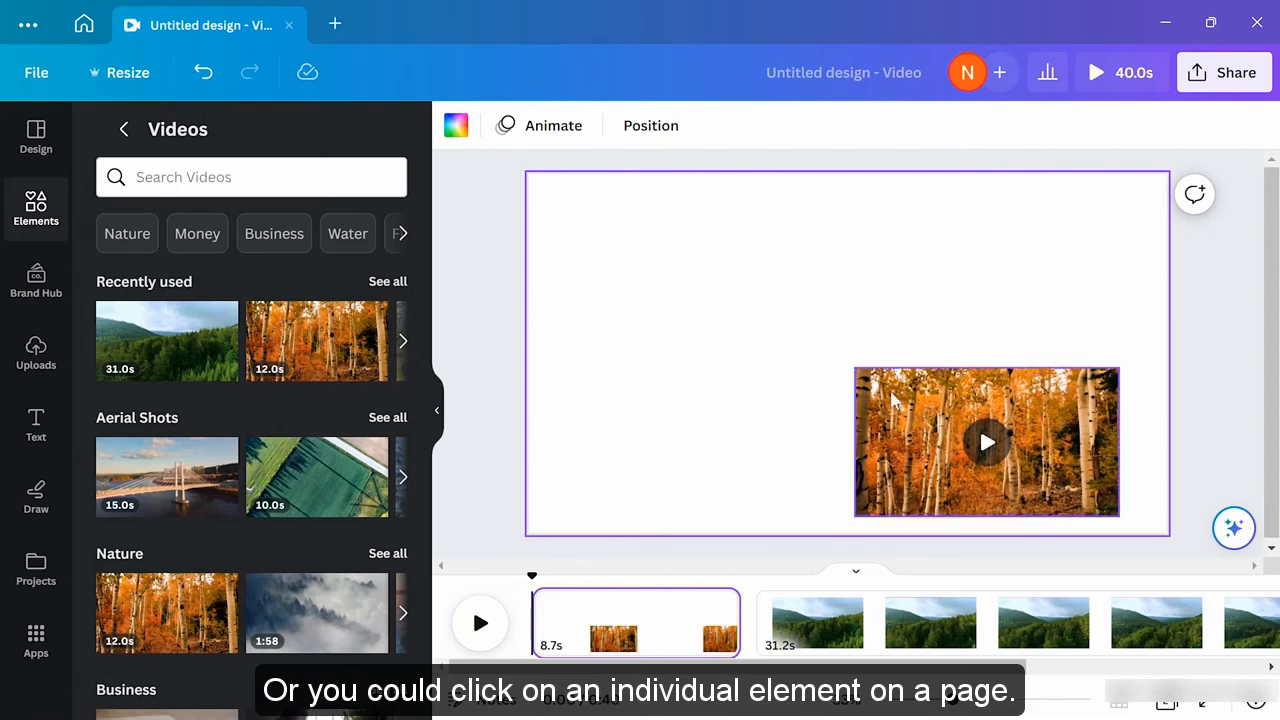
# Trim the autumn forest video's start and end down to 6.2 seconds
pyautogui.click(926, 414)
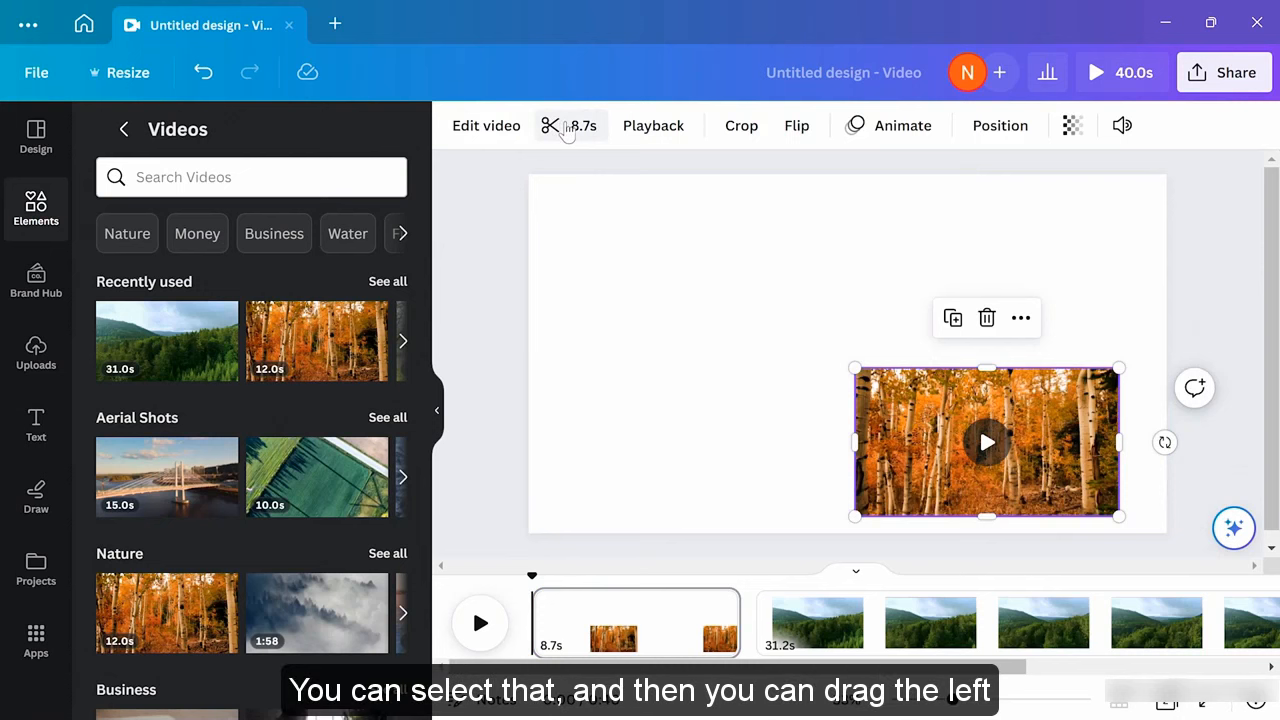
pyautogui.click(566, 128)
pyautogui.moveTo(632, 126); pyautogui.dragTo(676, 126)
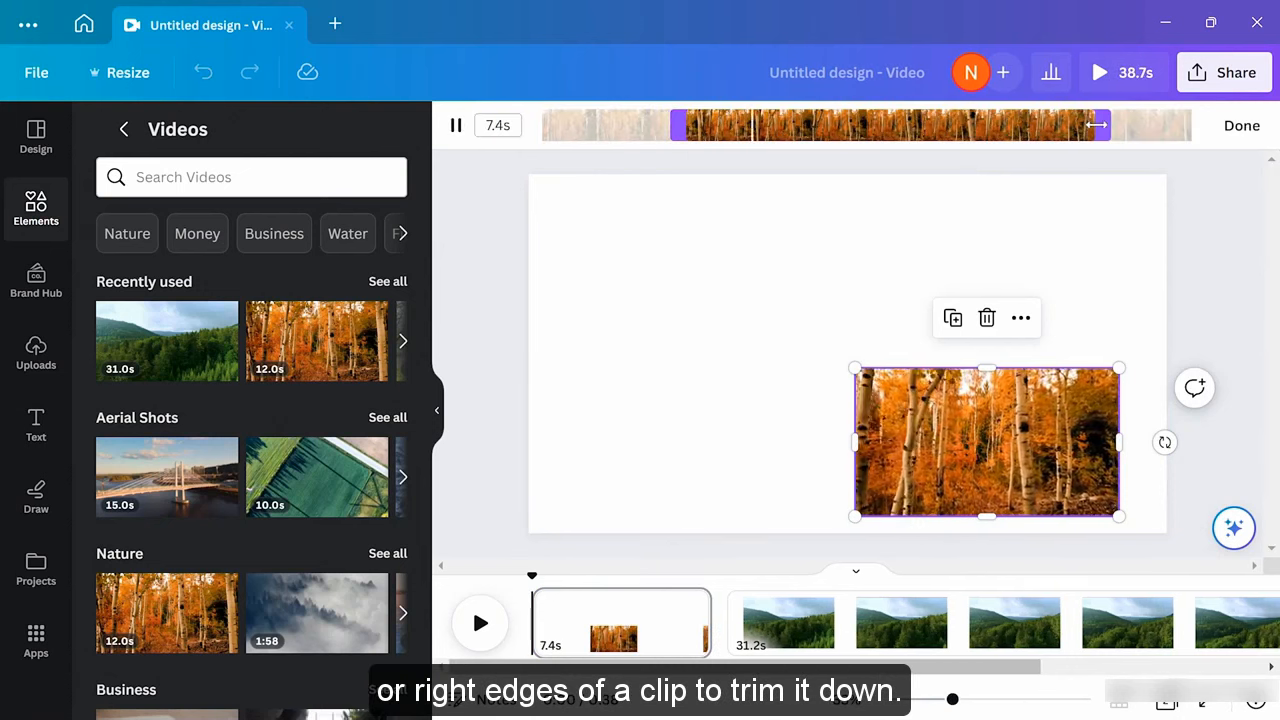
pyautogui.moveTo(1096, 124); pyautogui.dragTo(1037, 126)
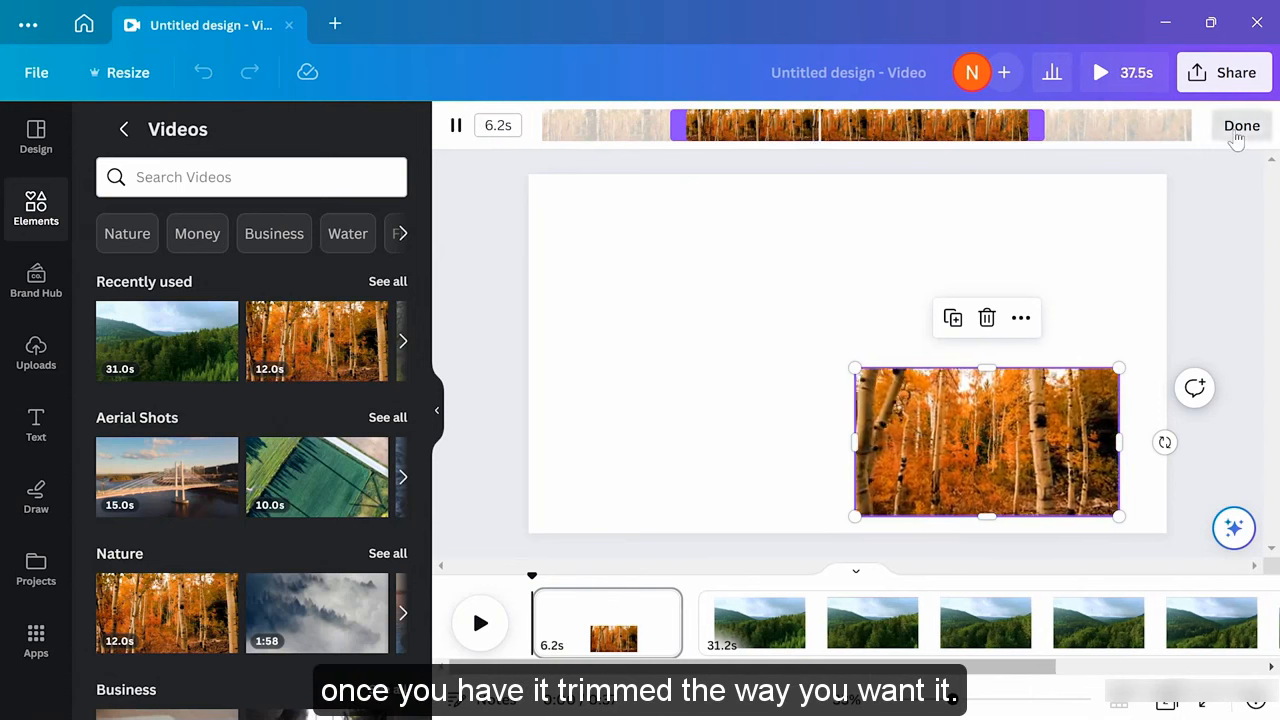
pyautogui.click(1236, 140)
pyautogui.click(1219, 283)
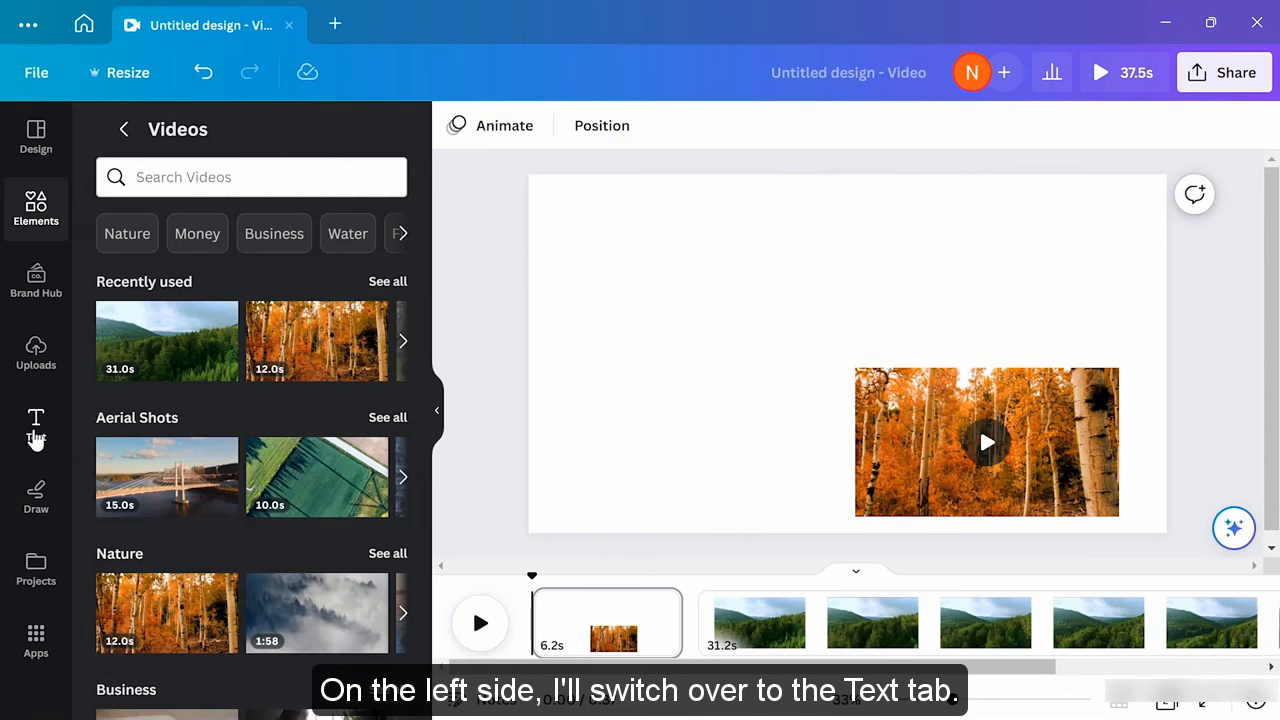
# Add a title text box near the slide's top reading 'Forest Tour'
pyautogui.click(35, 430)
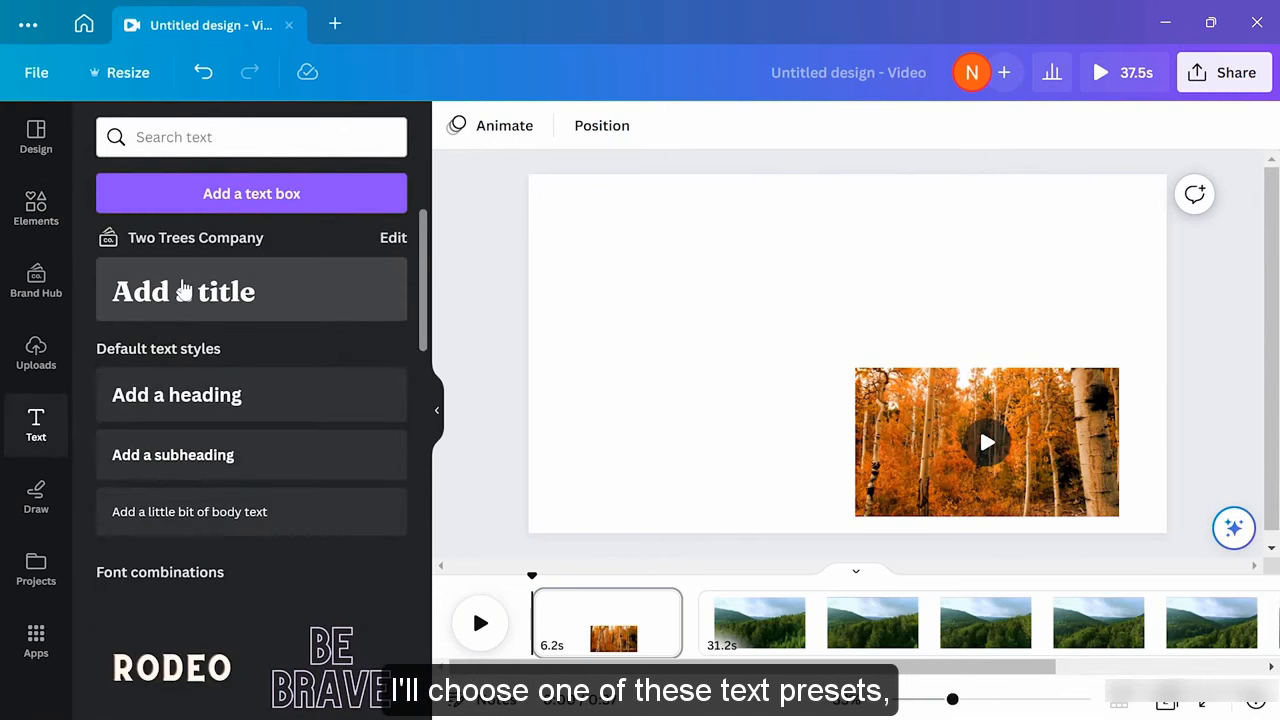
pyautogui.moveTo(183, 291); pyautogui.dragTo(704, 224)
pyautogui.write('Forest')
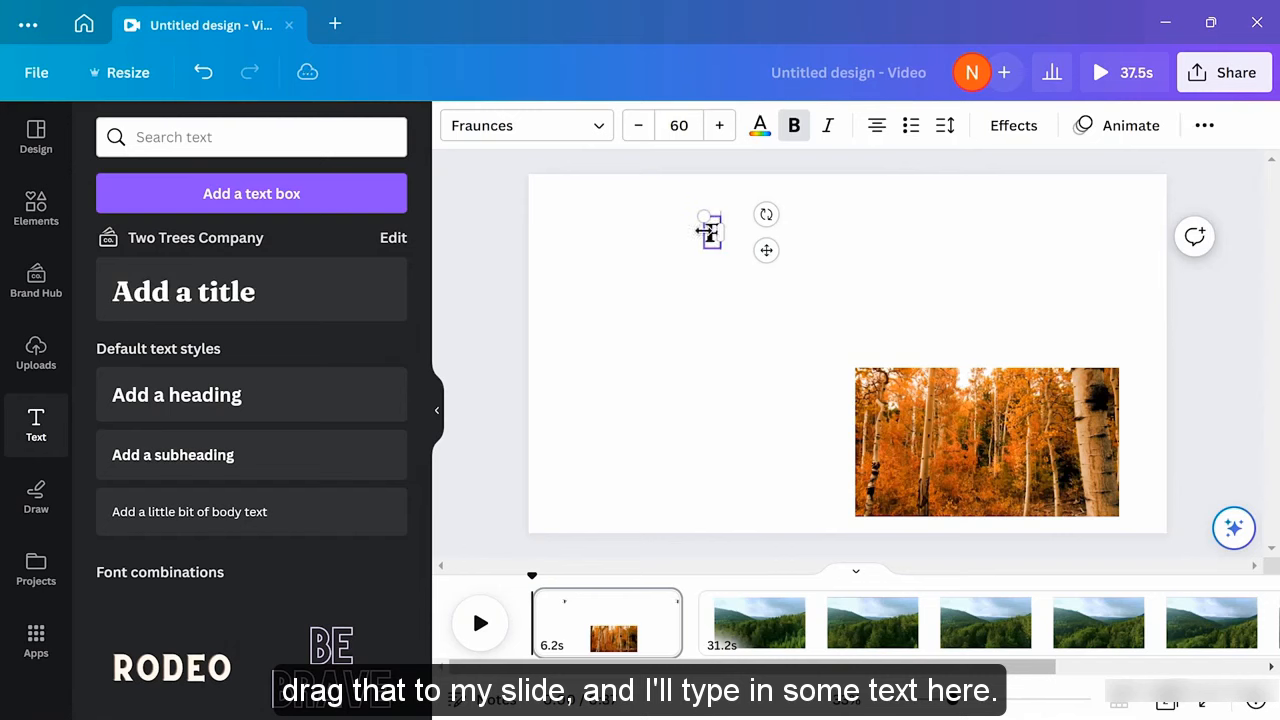
pyautogui.write(' Tour')
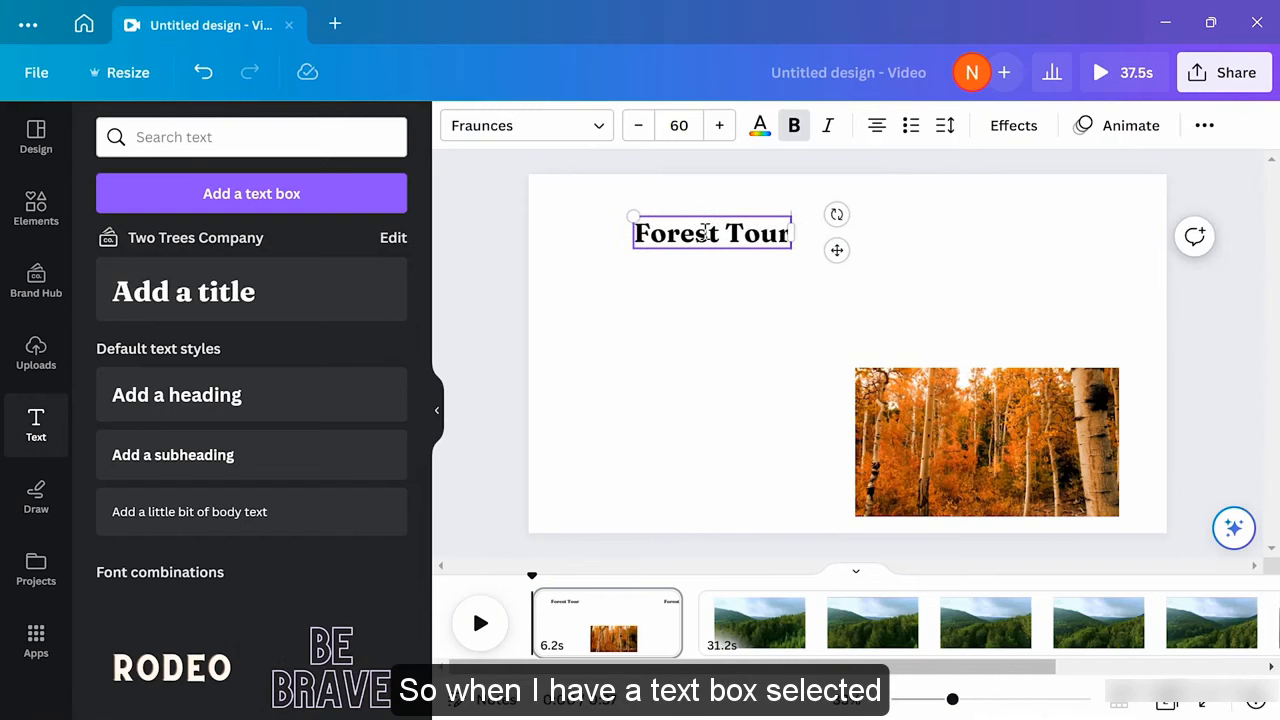
pyautogui.click(743, 303)
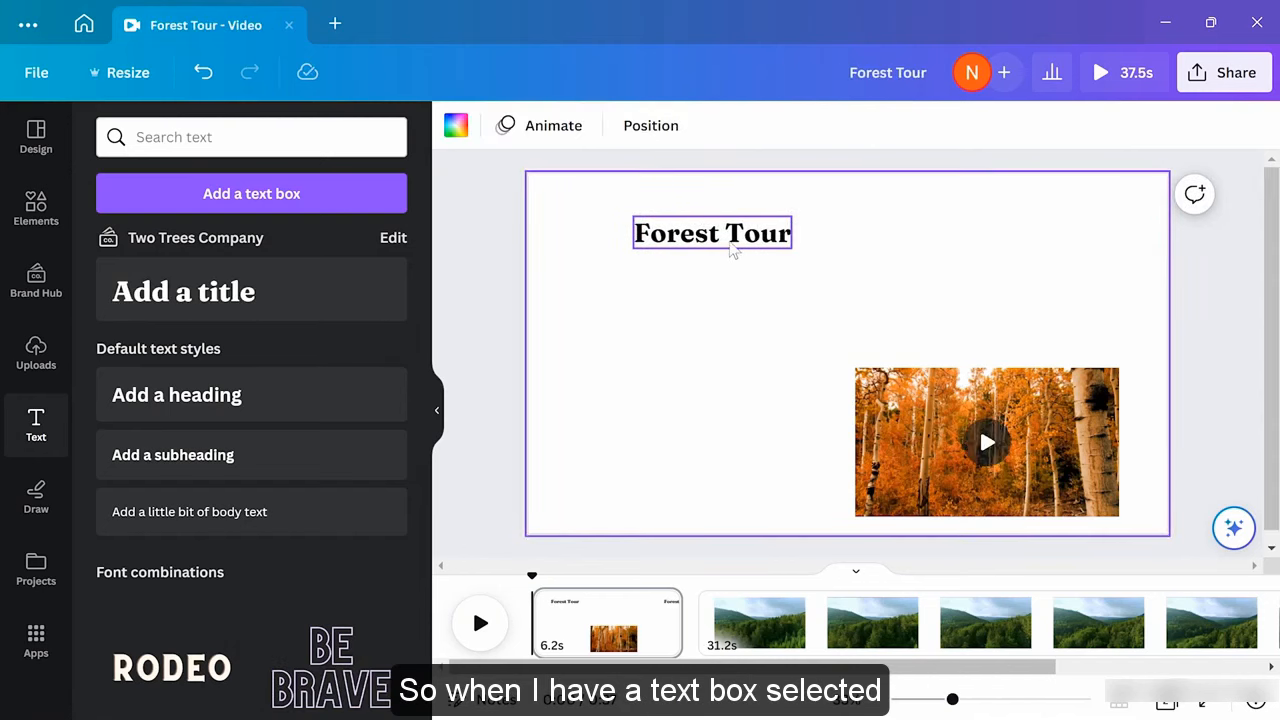
# Apply the Wipe animation to the Forest Tour title
pyautogui.click(733, 250)
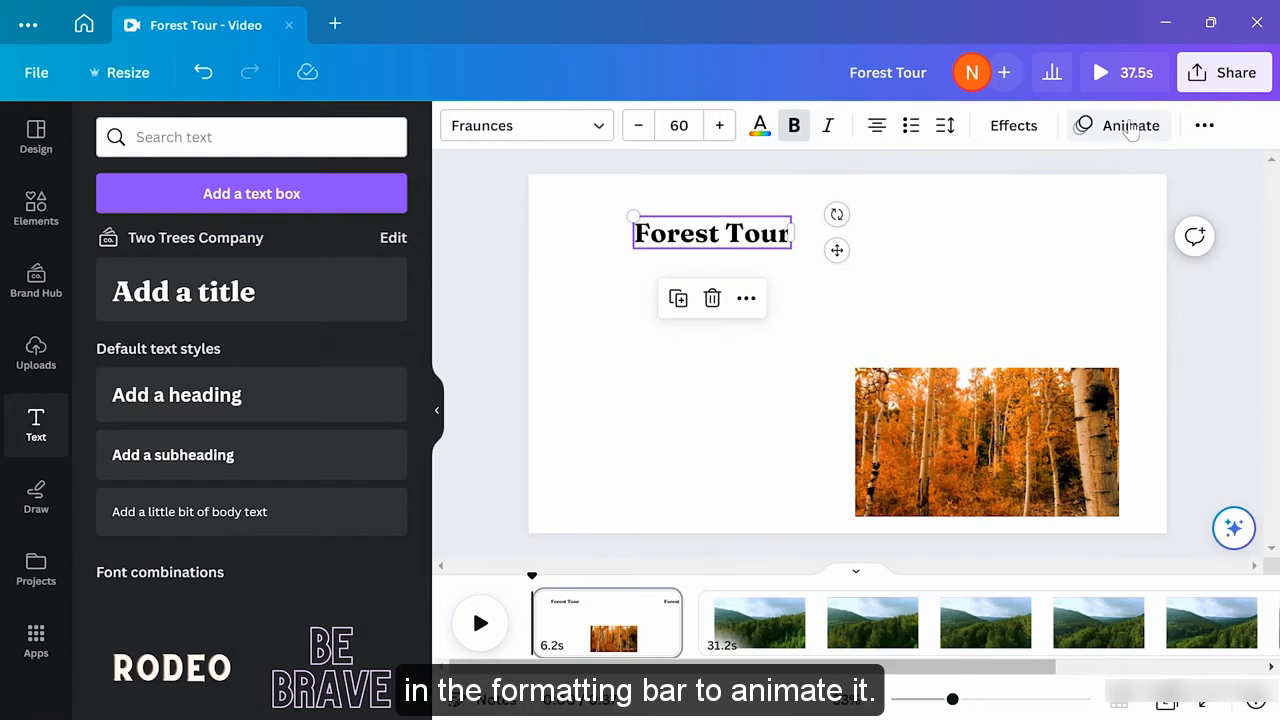
pyautogui.click(1130, 130)
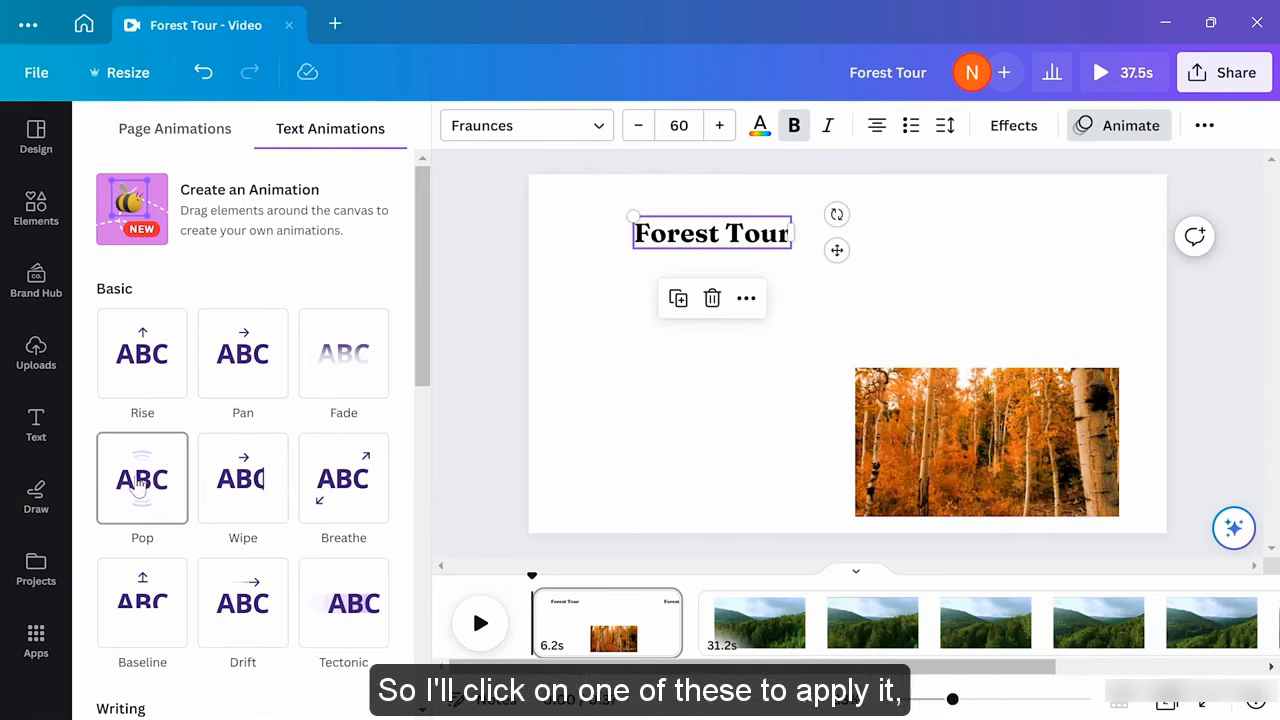
pyautogui.click(248, 505)
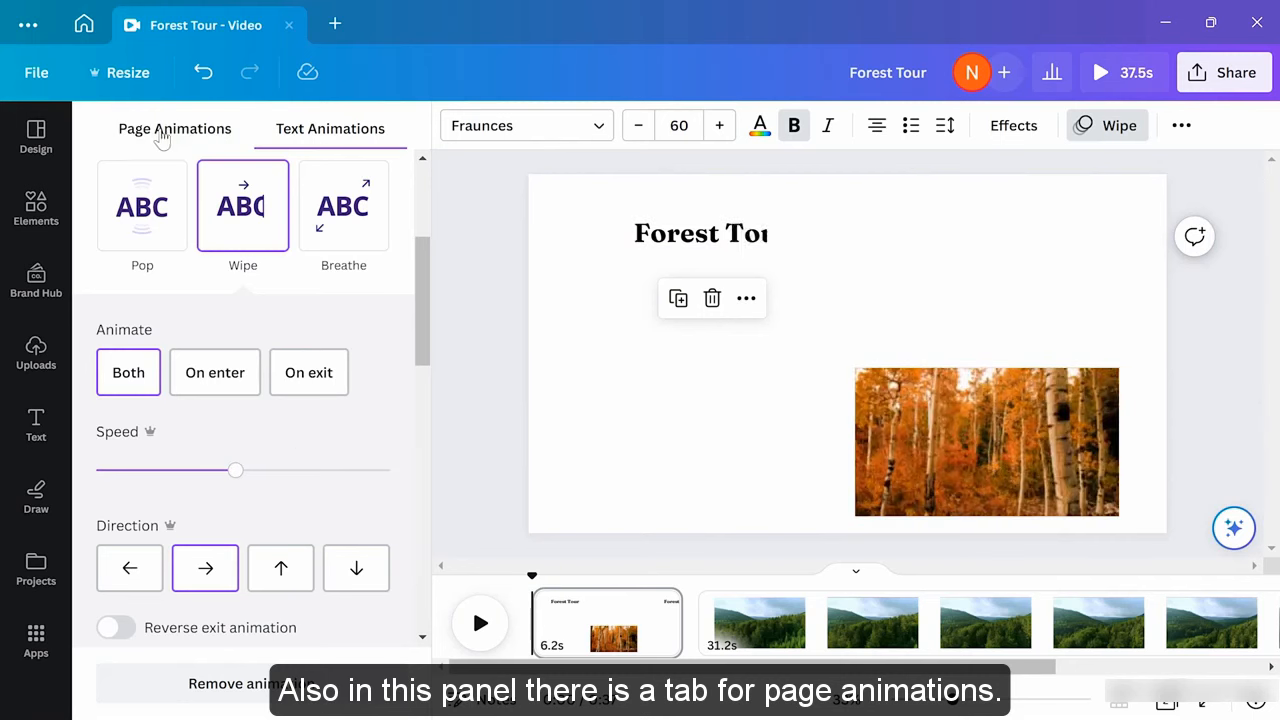
pyautogui.click(162, 138)
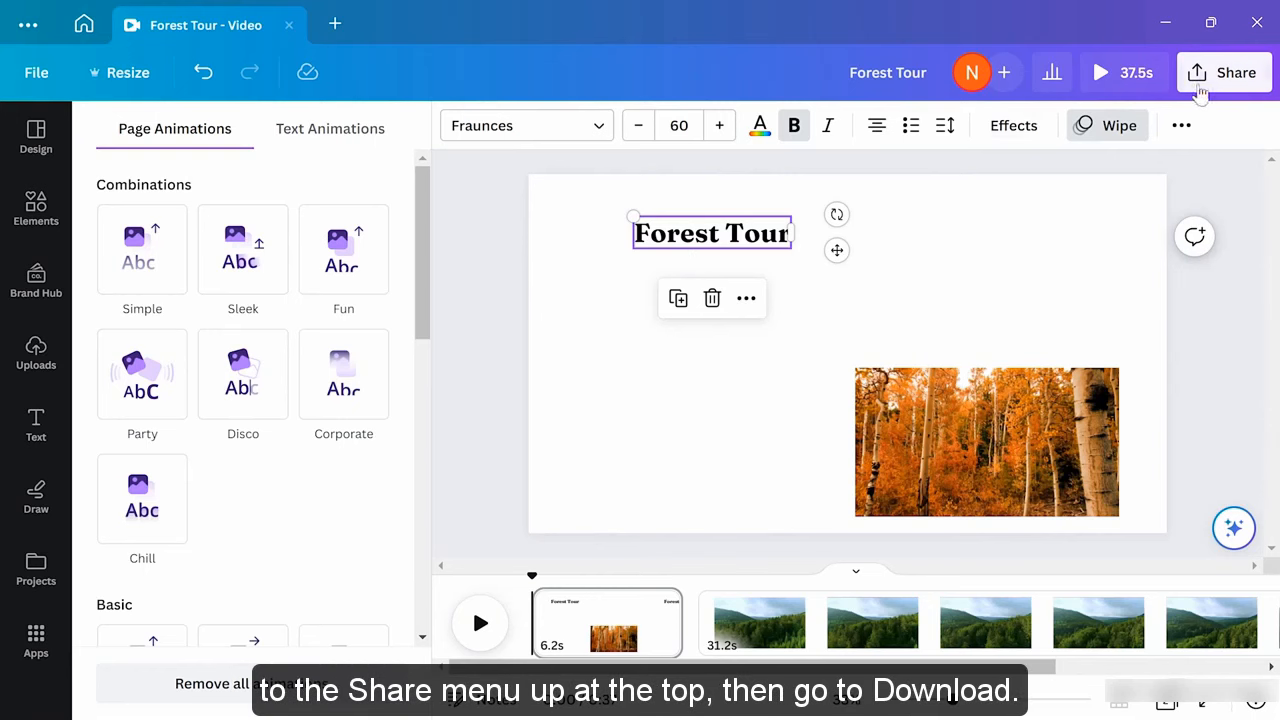
# Open the Forest Tour download settings and bring up the file type list for MP4 Video
pyautogui.click(1200, 88)
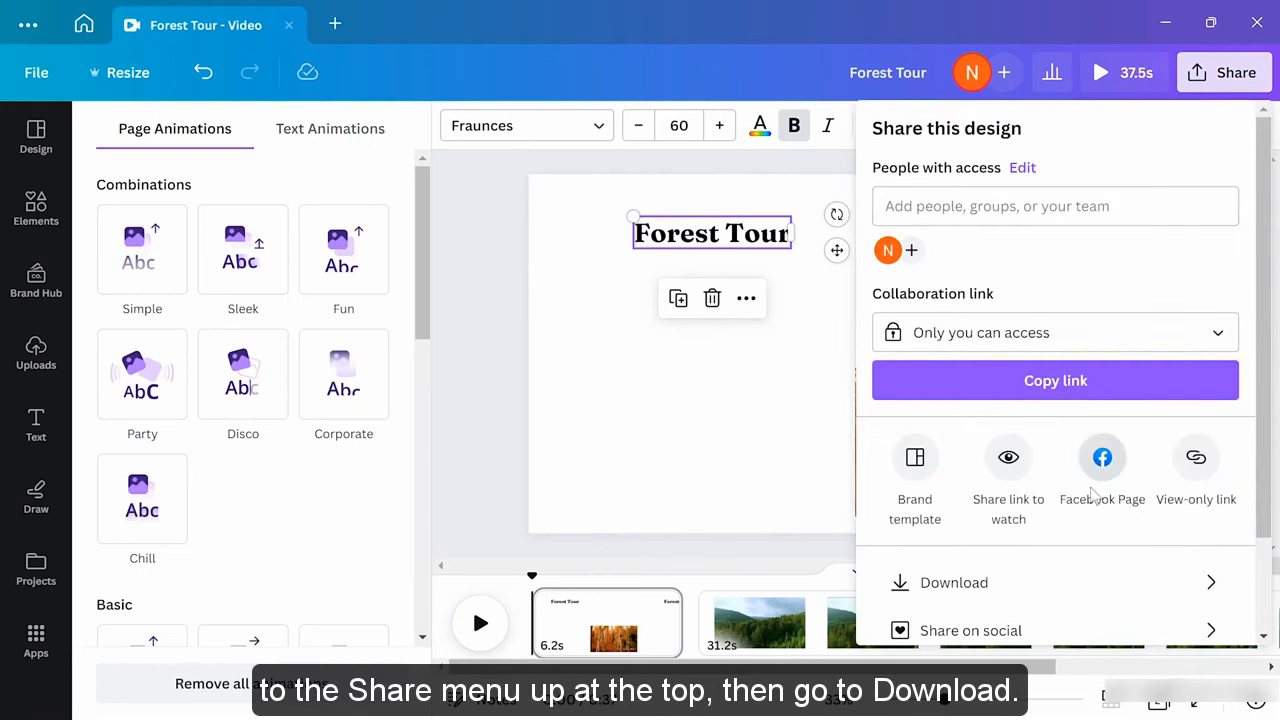
pyautogui.click(1043, 584)
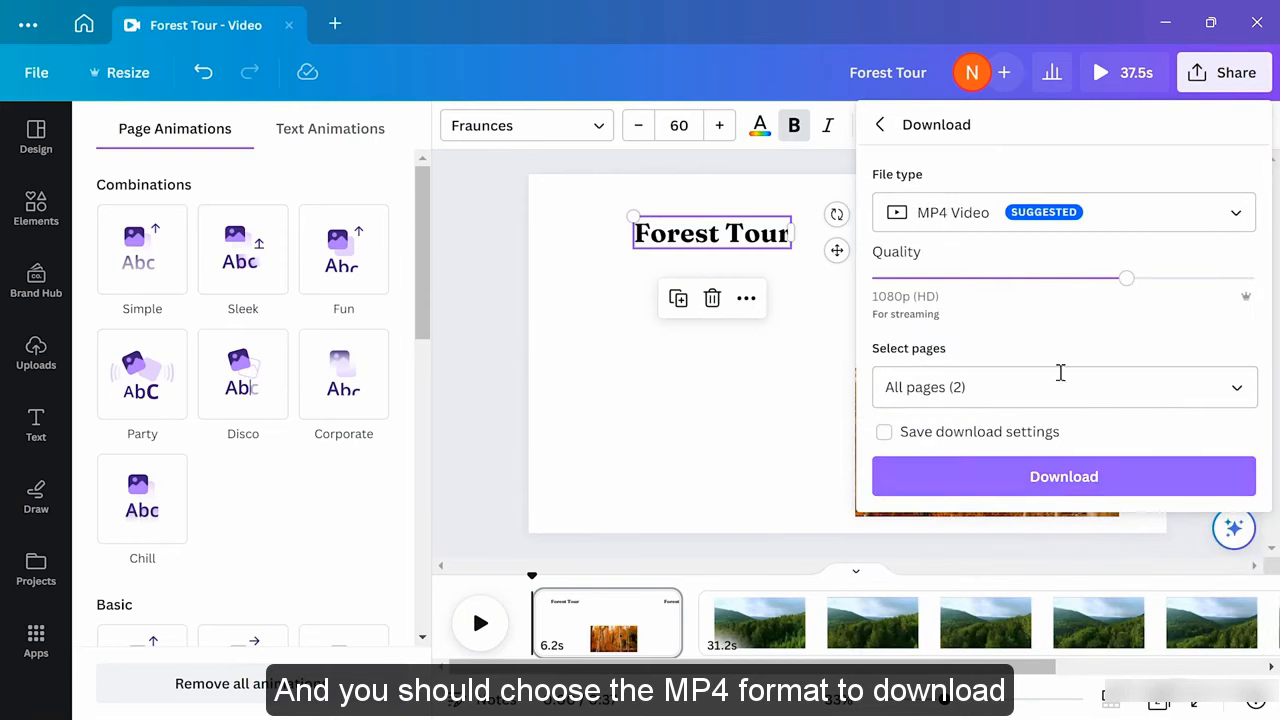
pyautogui.click(1134, 214)
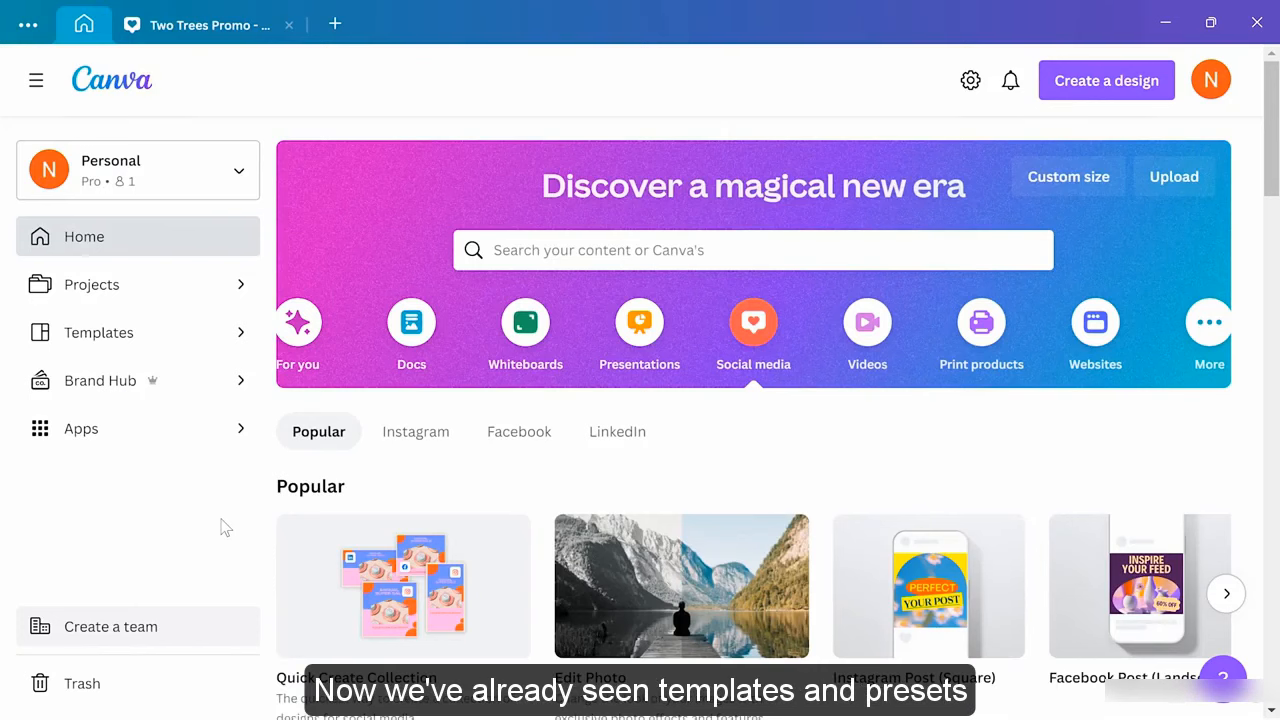
# Browse the home page's social media templates, then switch to the Two Trees Promo design
pyautogui.scroll(-7, 640, 462)
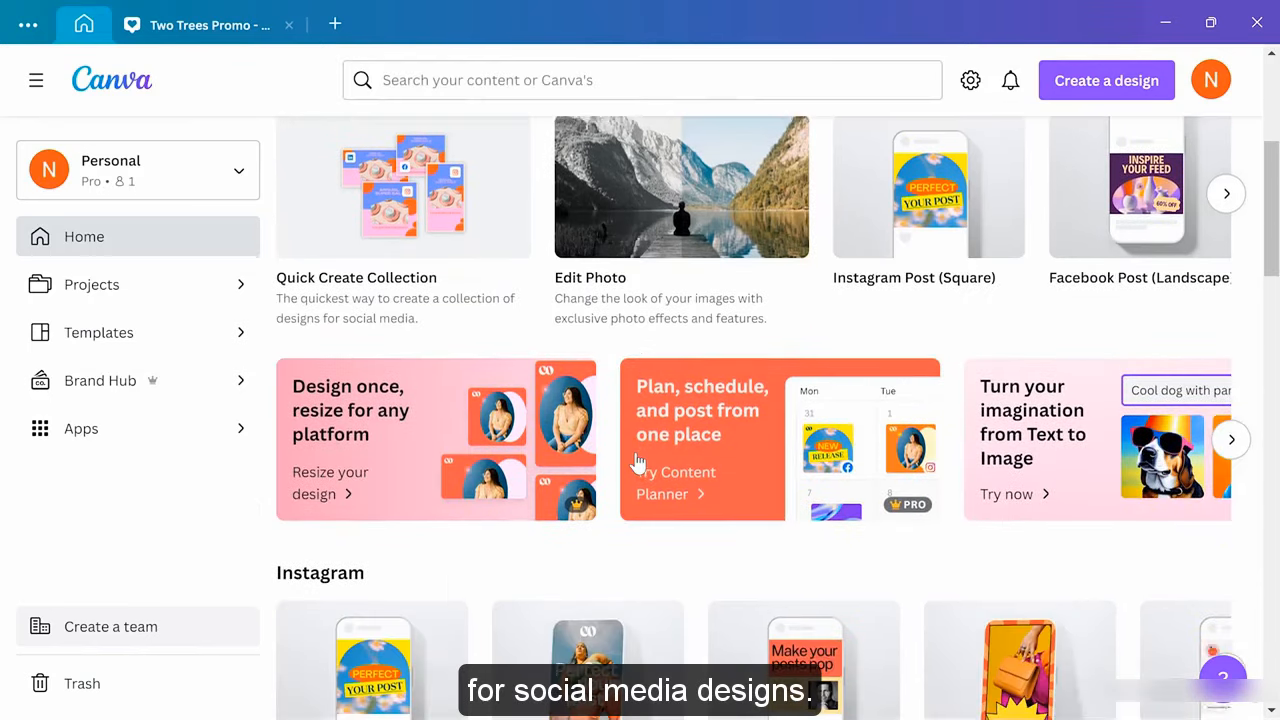
pyautogui.scroll(-6, 640, 462)
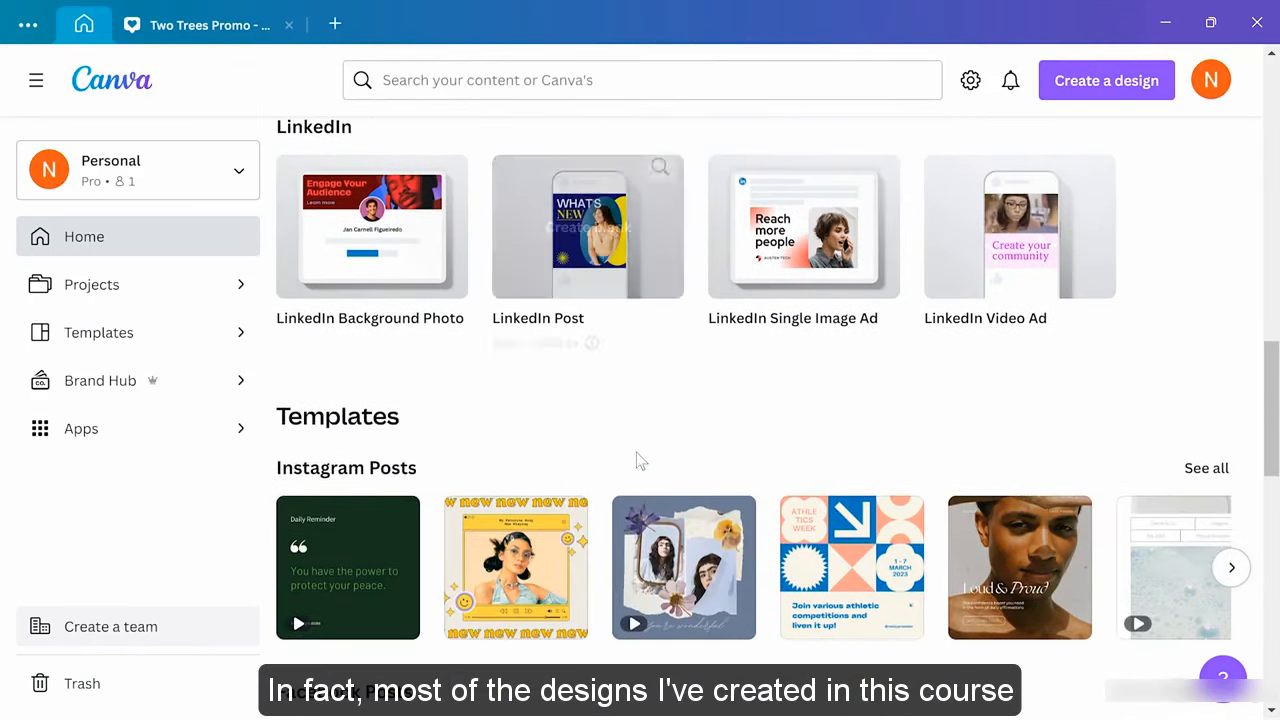
pyautogui.scroll(-1, 636, 451)
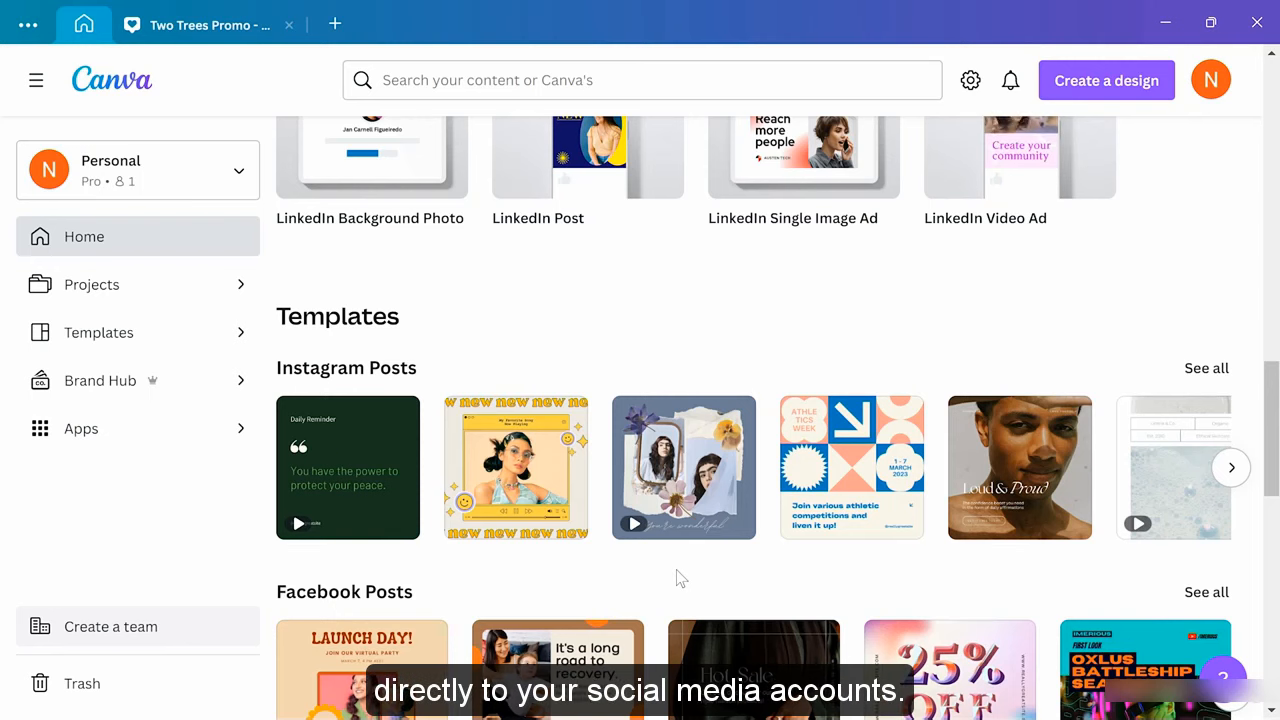
pyautogui.click(245, 28)
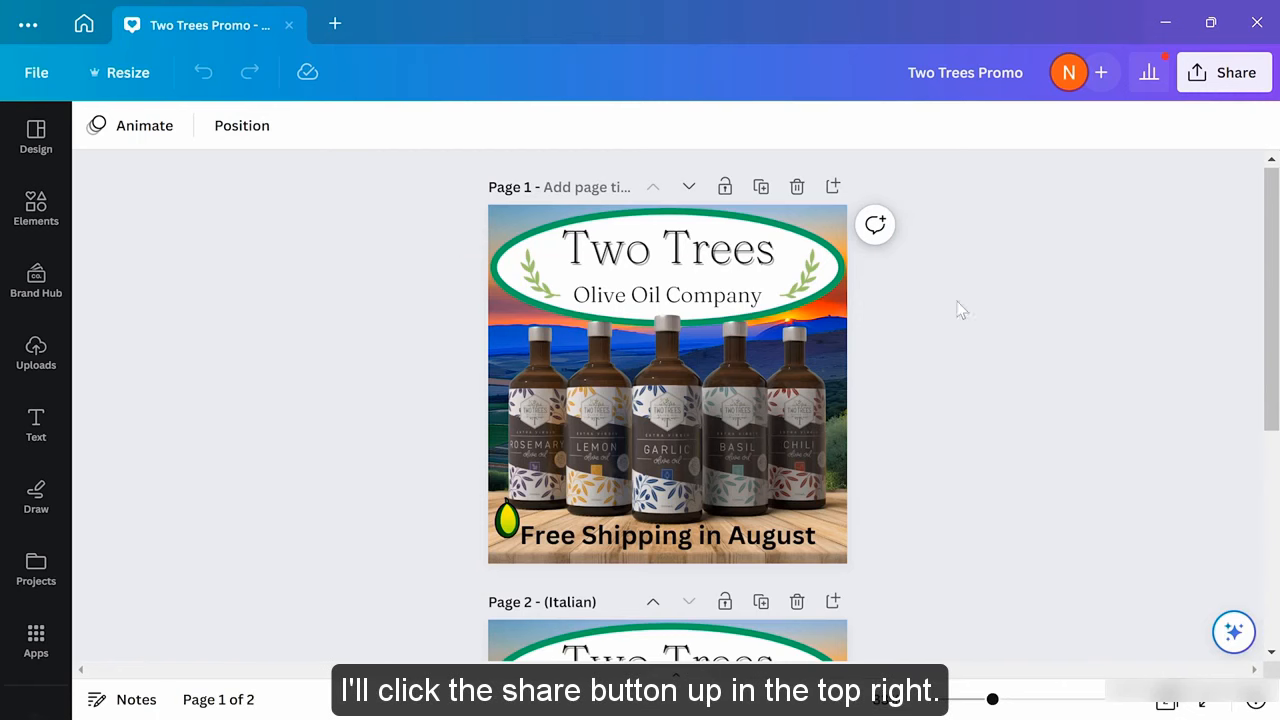
# Preview Instagram's posting options for Two Trees Promo, then go back to the Share menu without posting
pyautogui.click(1222, 72)
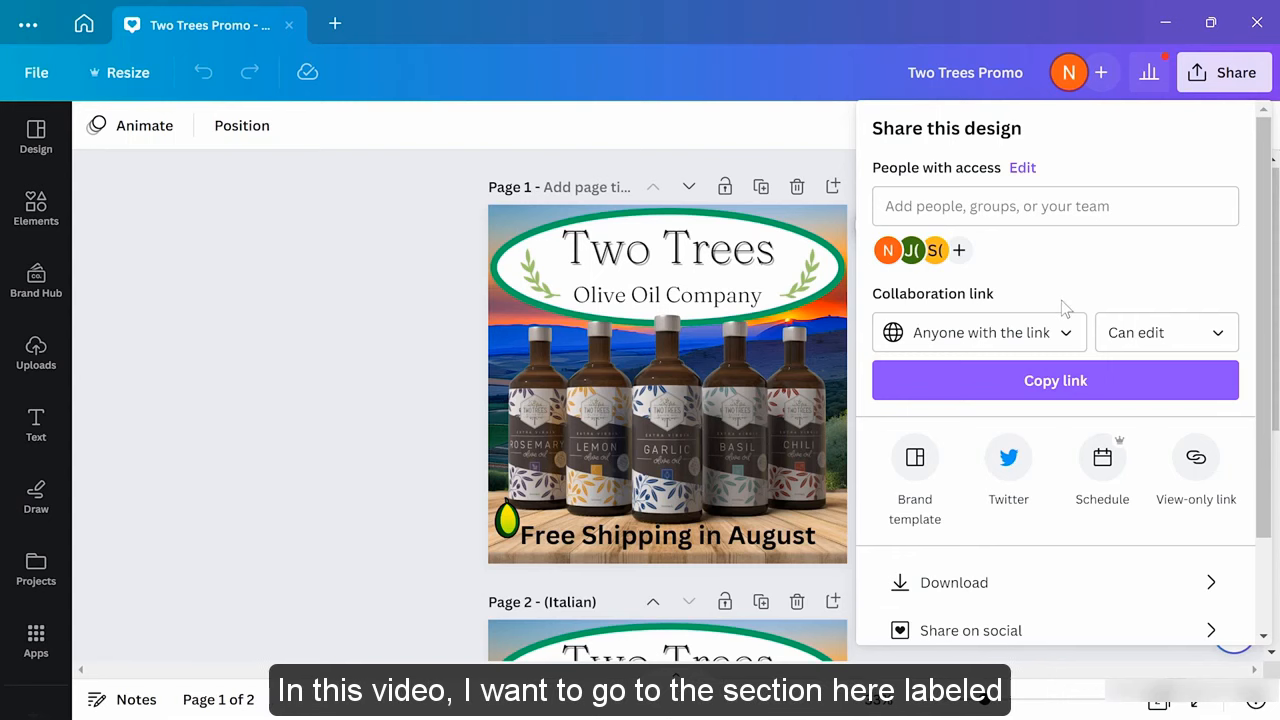
pyautogui.scroll(-2, 1064, 306)
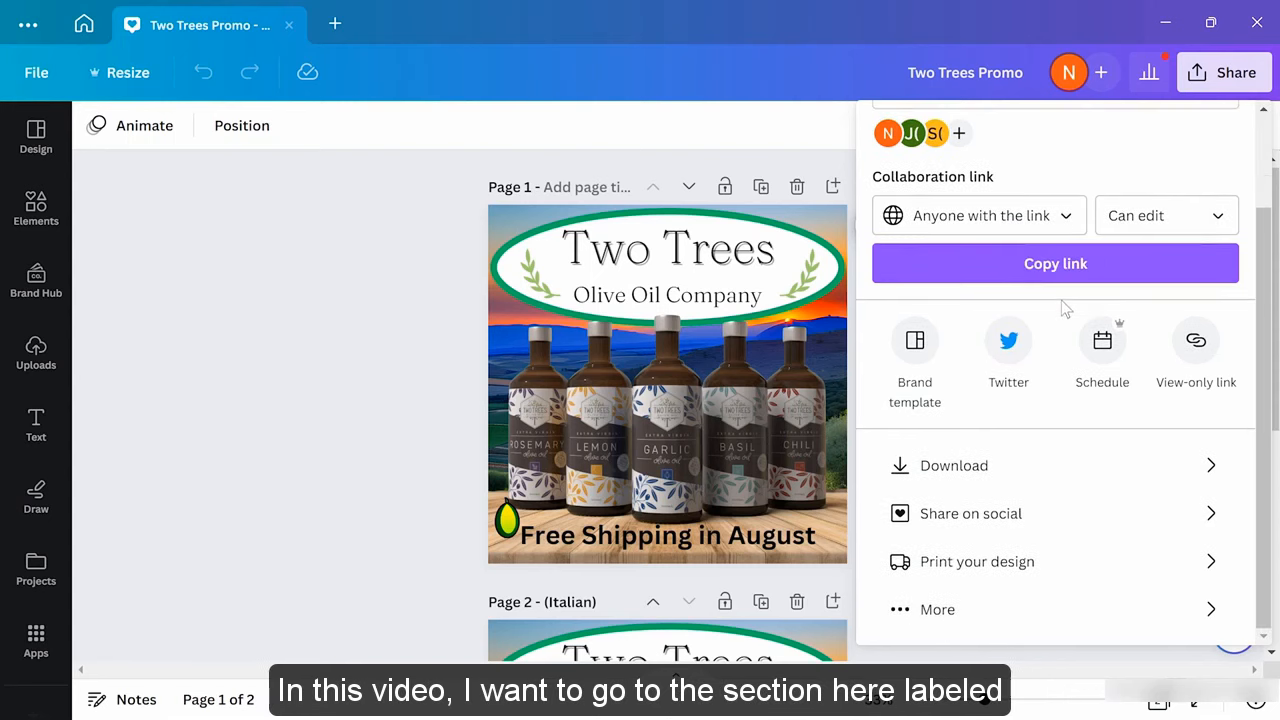
pyautogui.click(1043, 524)
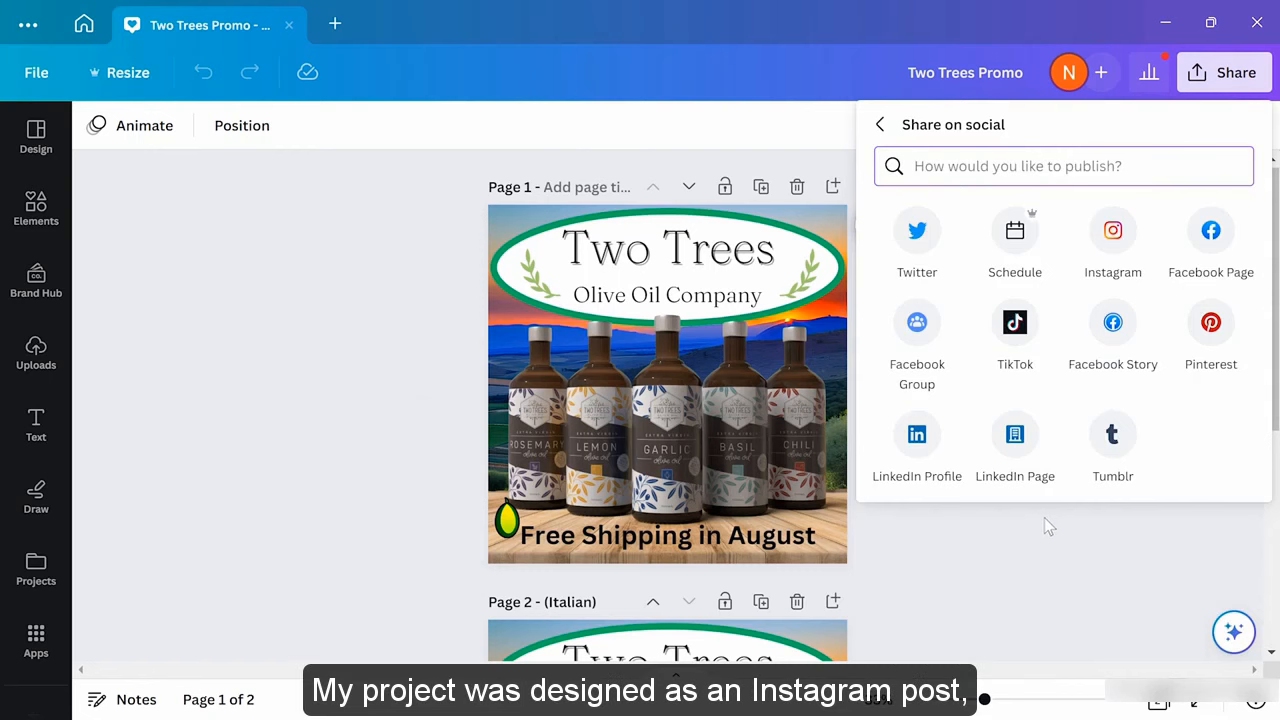
pyautogui.click(1115, 233)
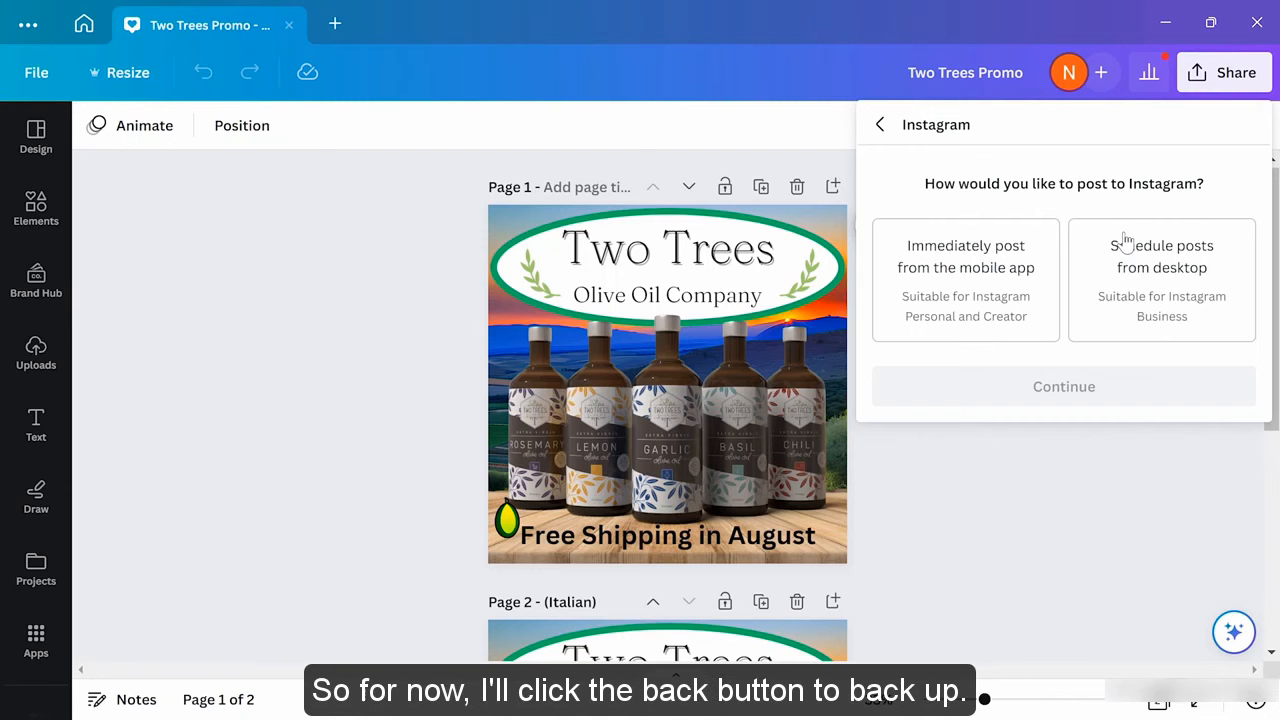
pyautogui.click(882, 128)
pyautogui.scroll(-2, 1008, 323)
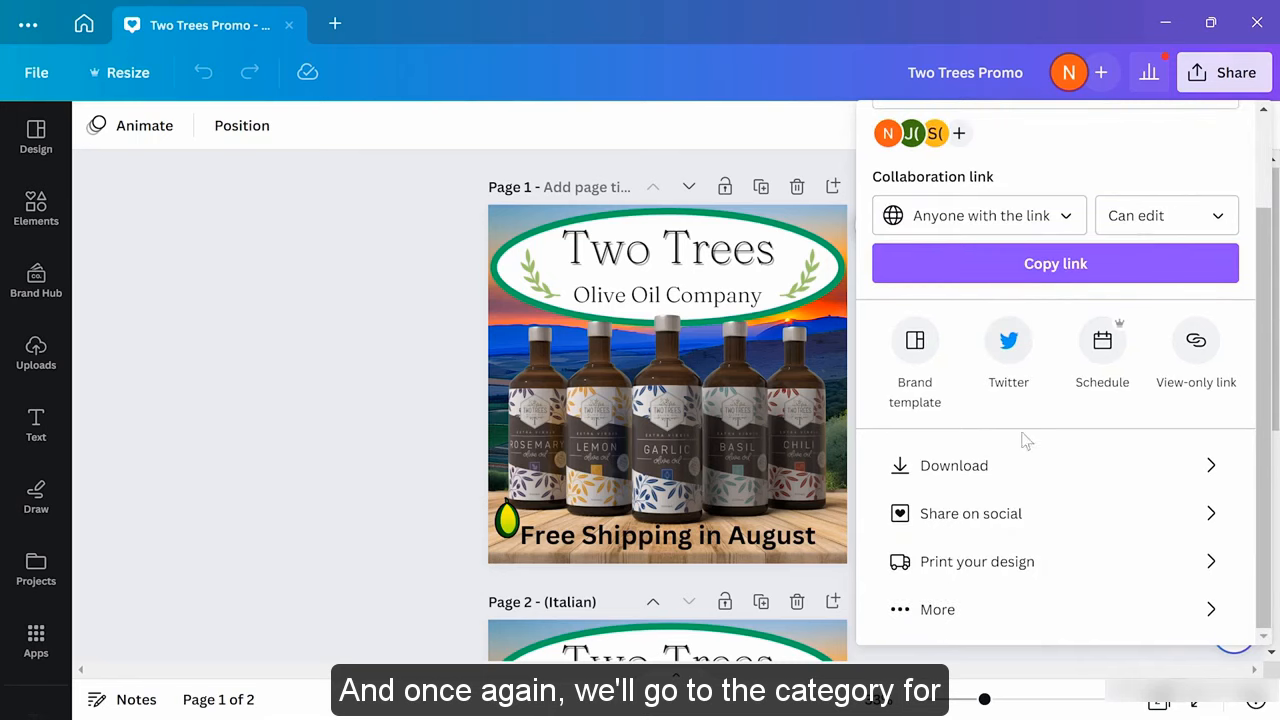
# Choose Twitter under Share on social and start connecting the Twitter account to Canva
pyautogui.click(1052, 516)
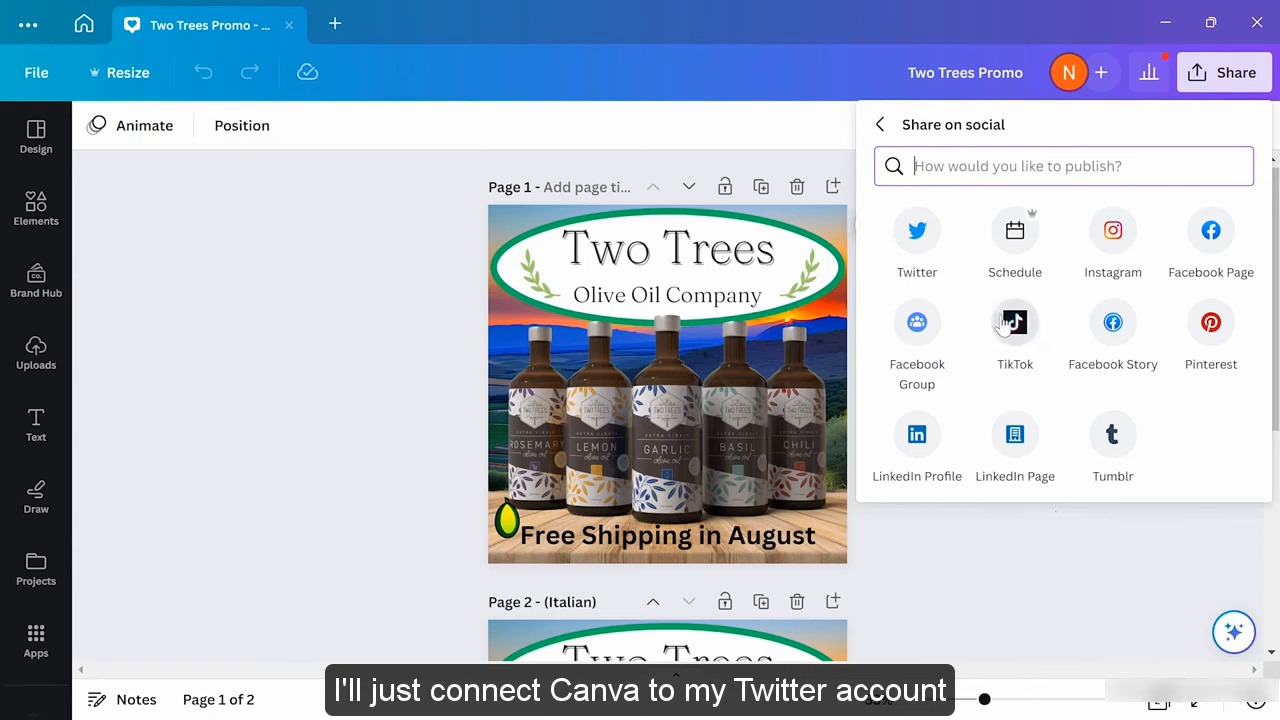
pyautogui.click(916, 236)
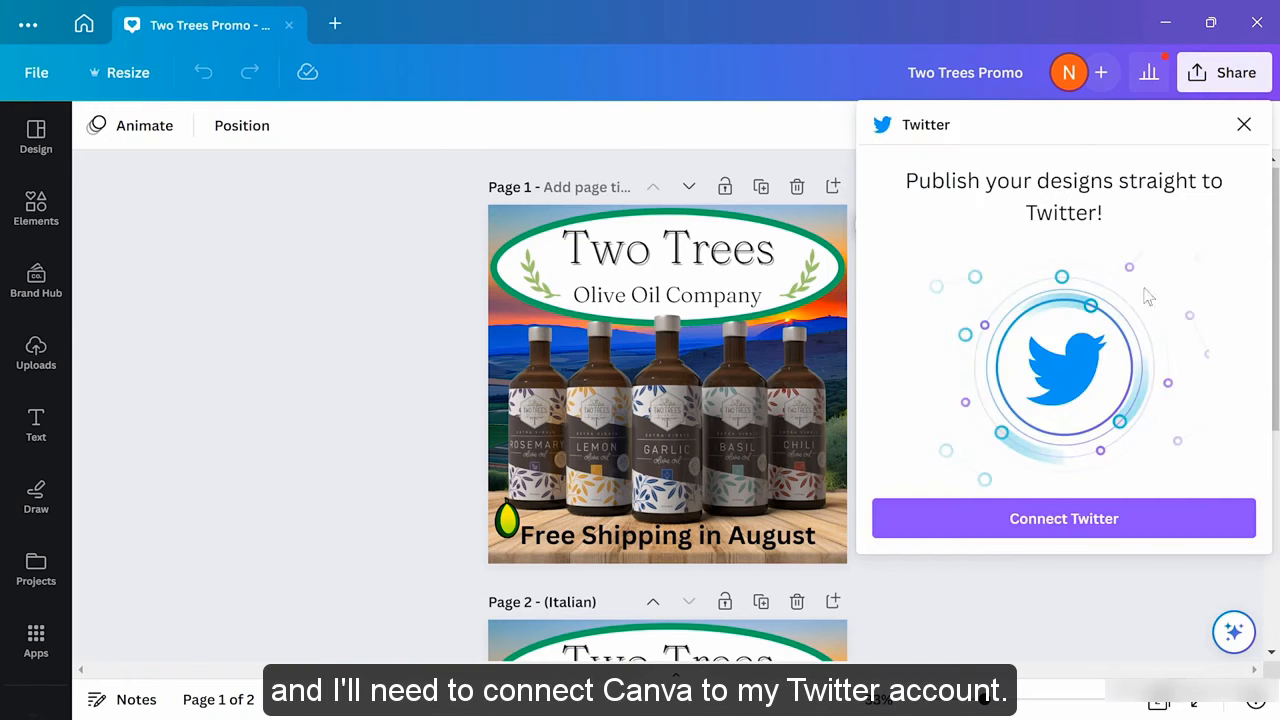
pyautogui.click(1072, 535)
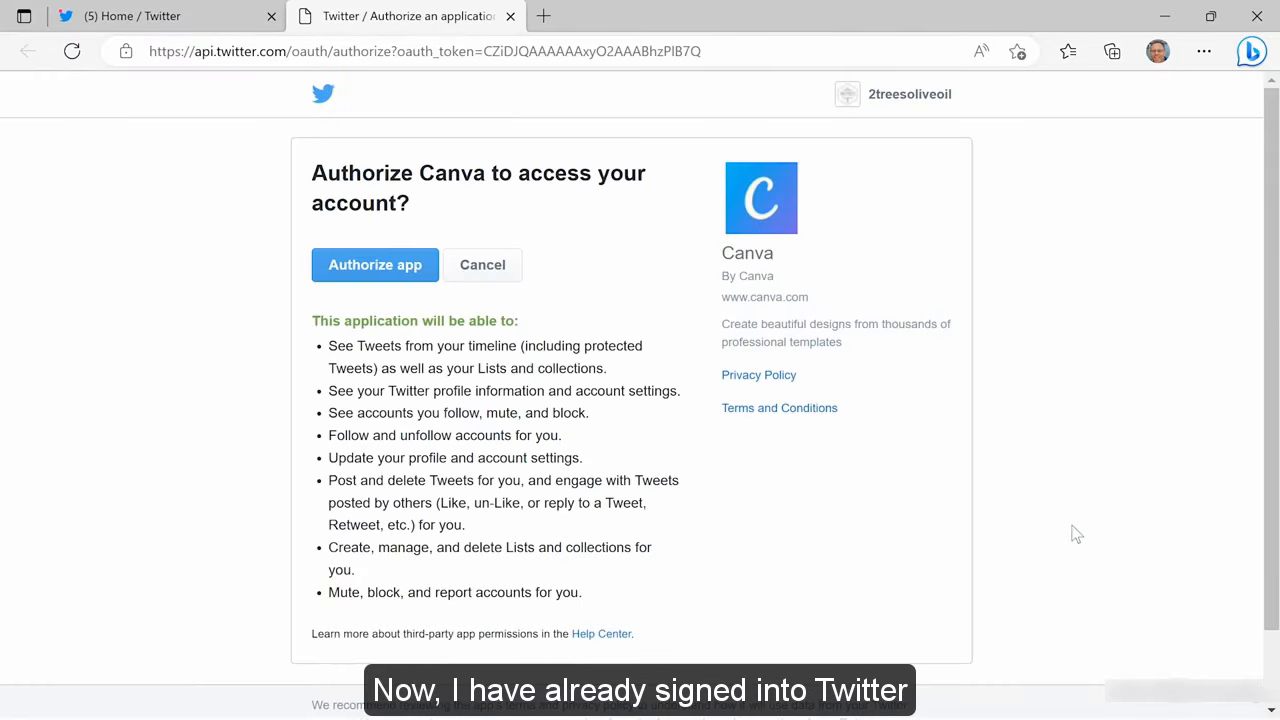
# Authorize Canva on Twitter's access page and let the browser hand the login to the Canva app
pyautogui.click(226, 33)
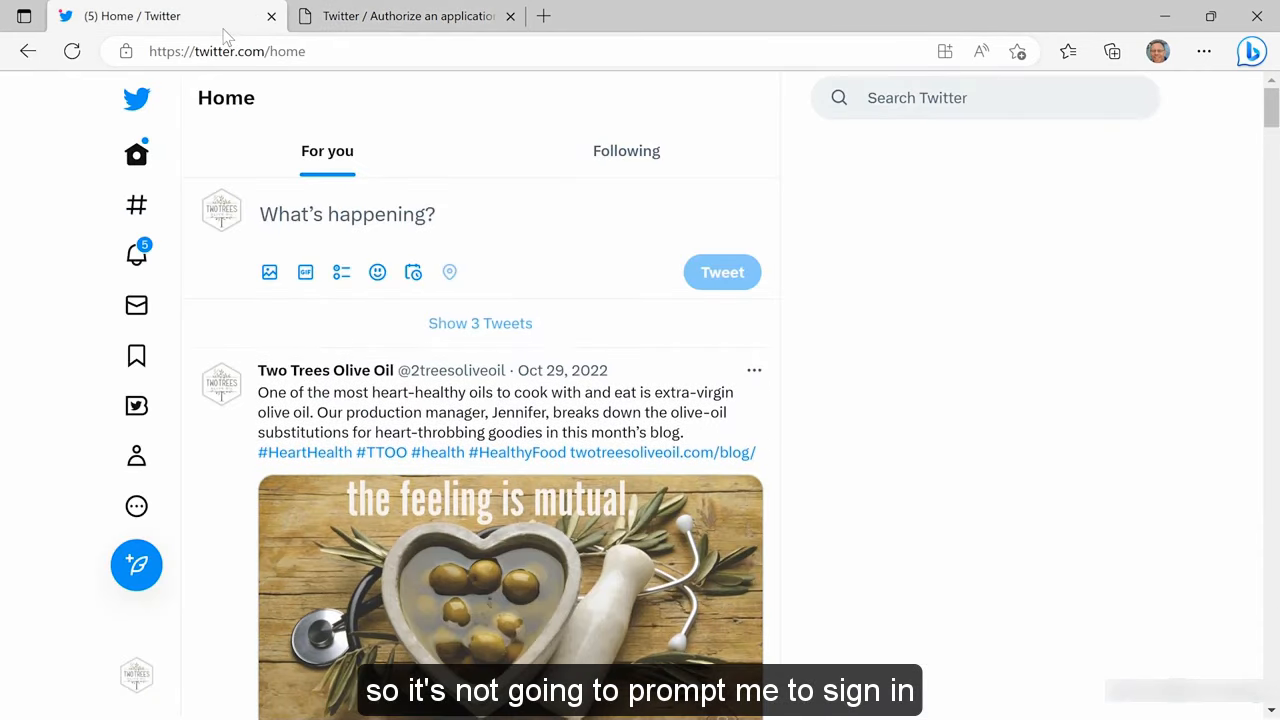
pyautogui.click(381, 31)
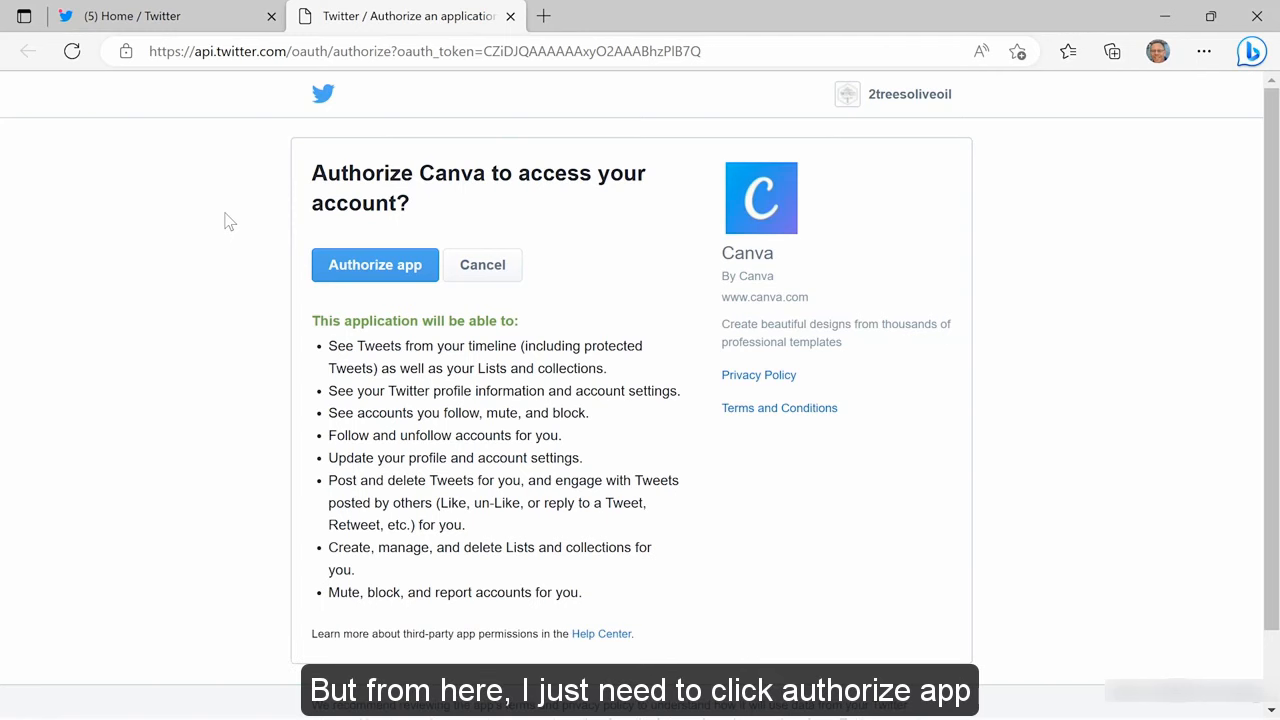
pyautogui.click(362, 274)
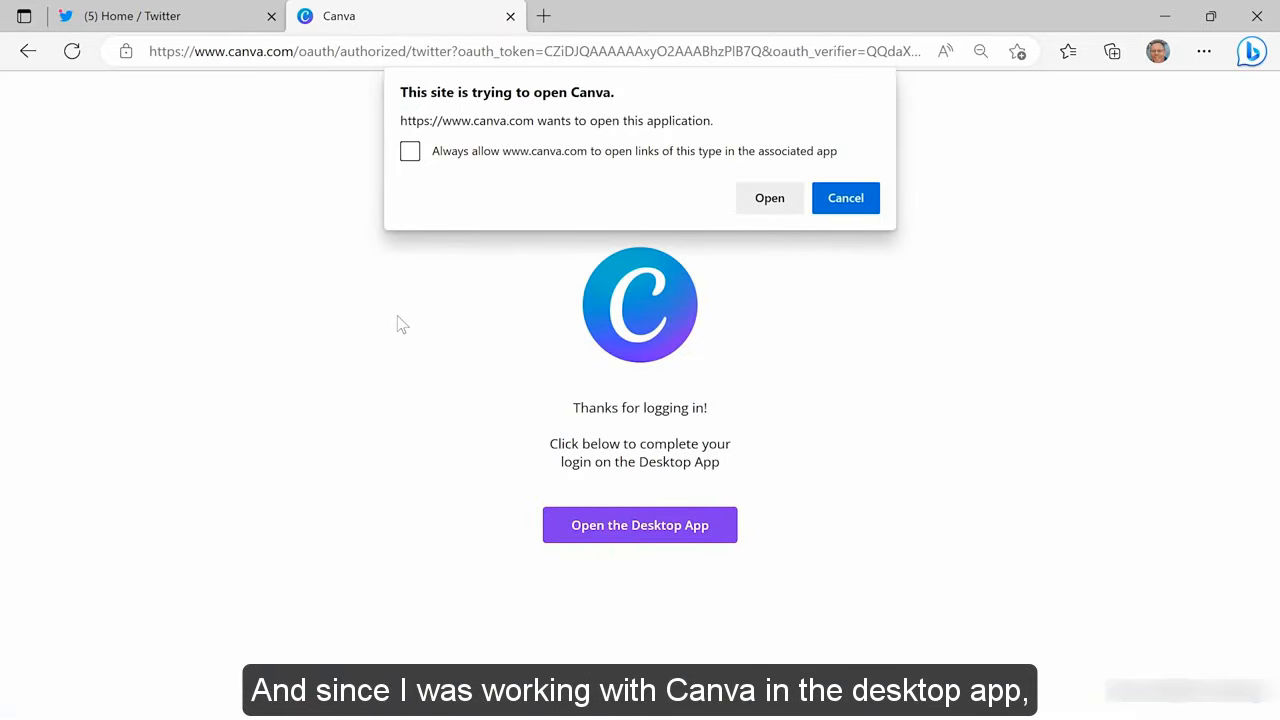
pyautogui.click(766, 199)
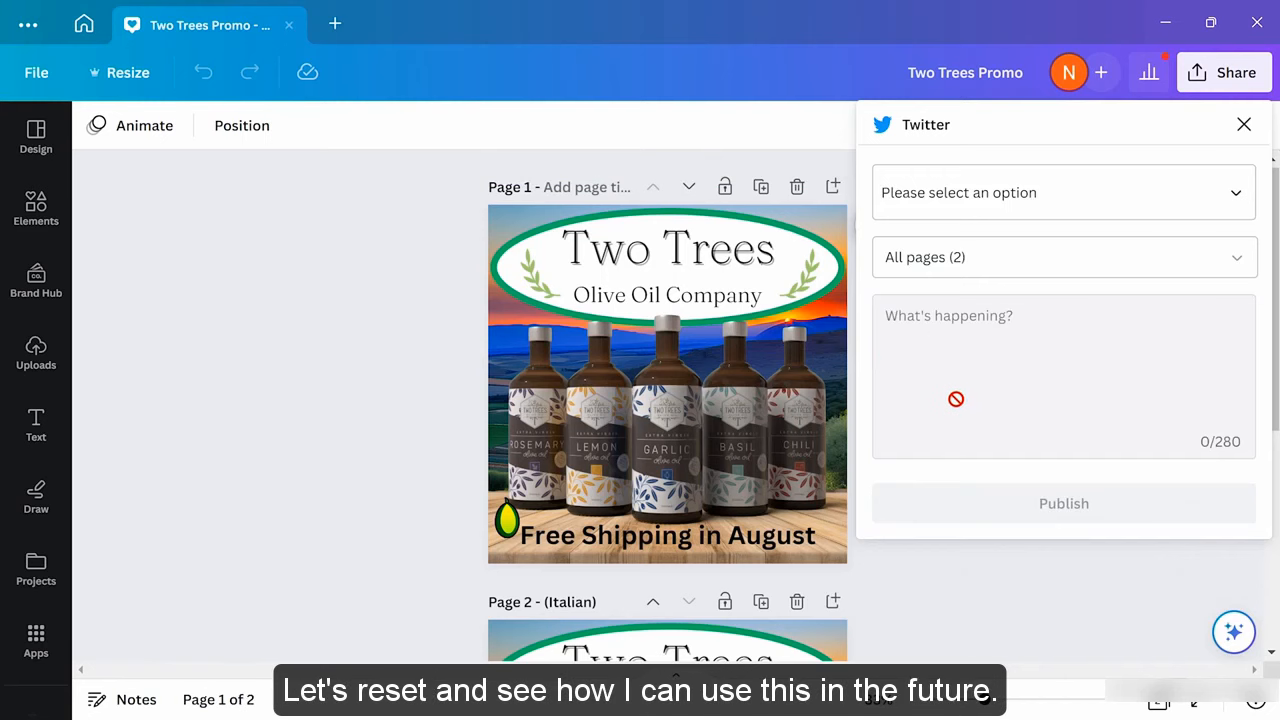
# Reopen the Twitter publishing panel from Share on social and keep the linked Two Trees account
pyautogui.click(1243, 125)
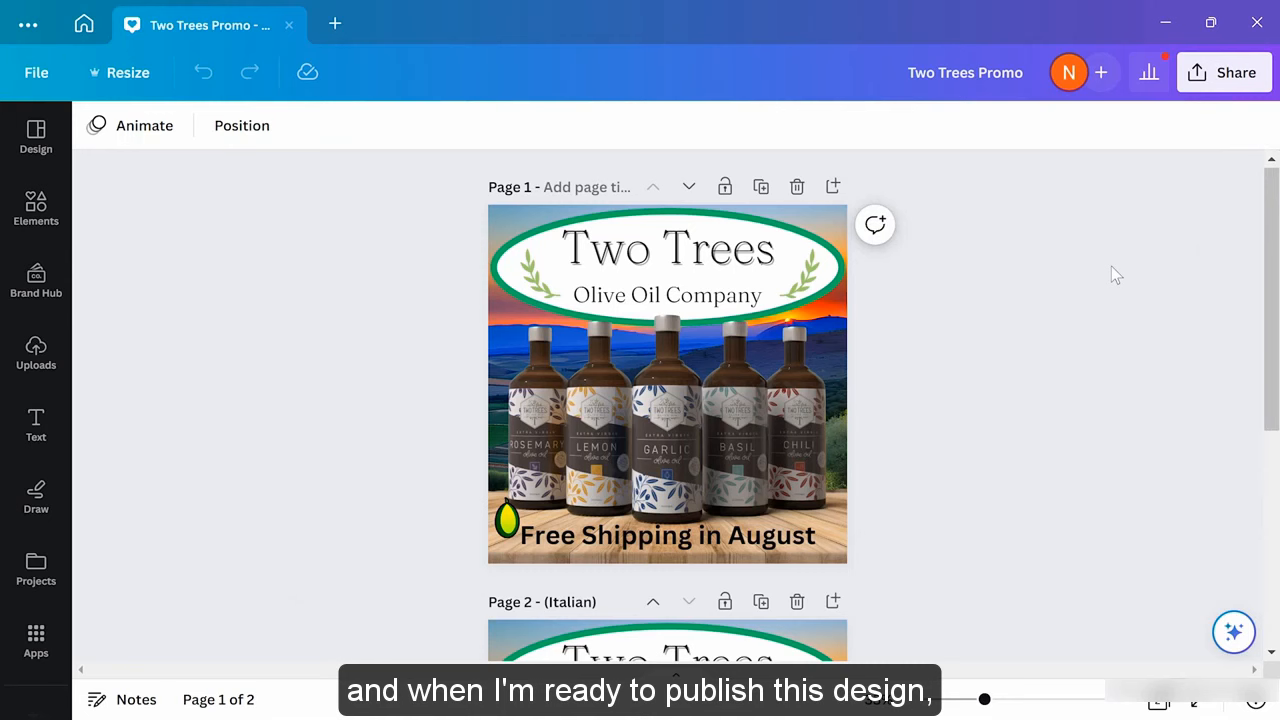
pyautogui.click(1205, 73)
pyautogui.scroll(-2, 1075, 405)
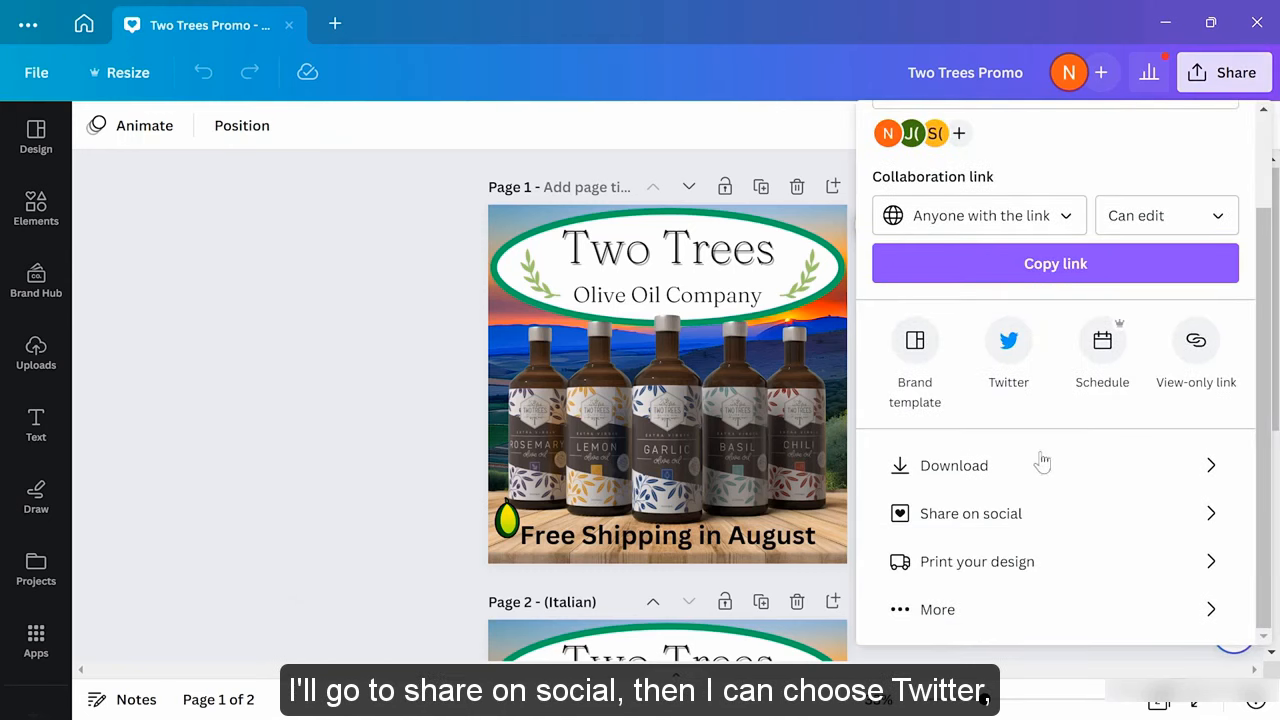
pyautogui.click(1014, 520)
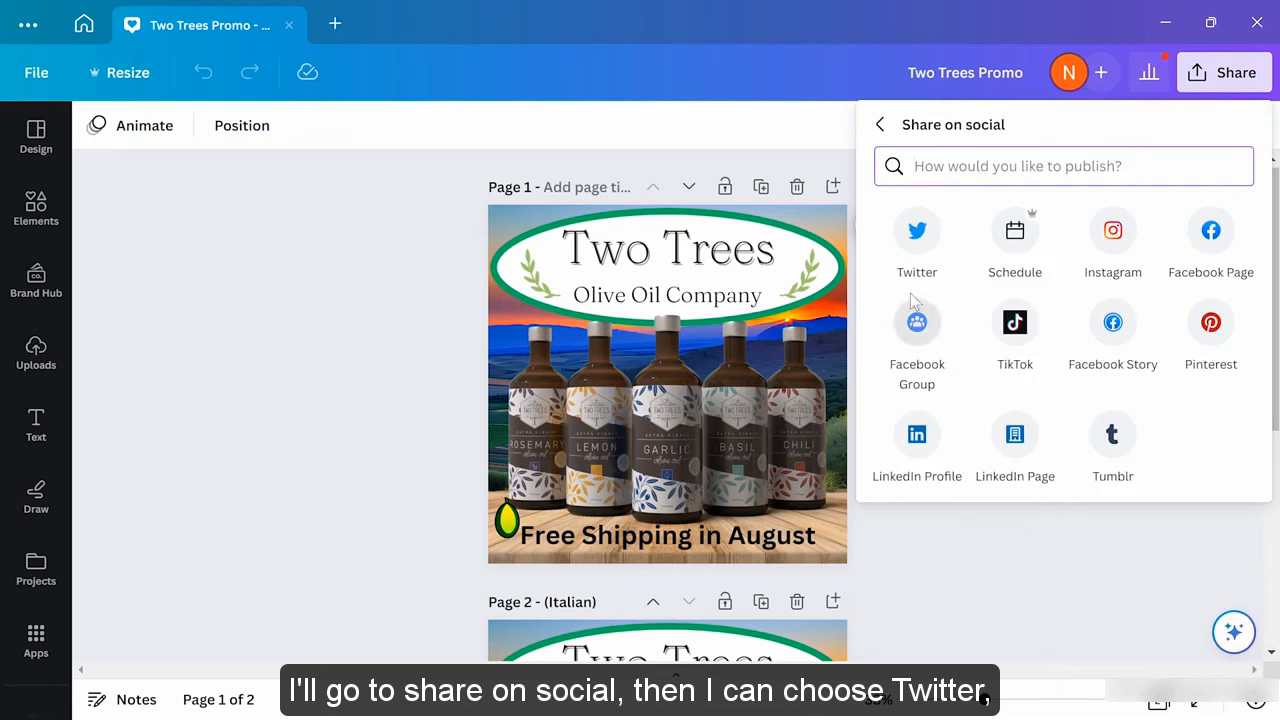
pyautogui.click(915, 232)
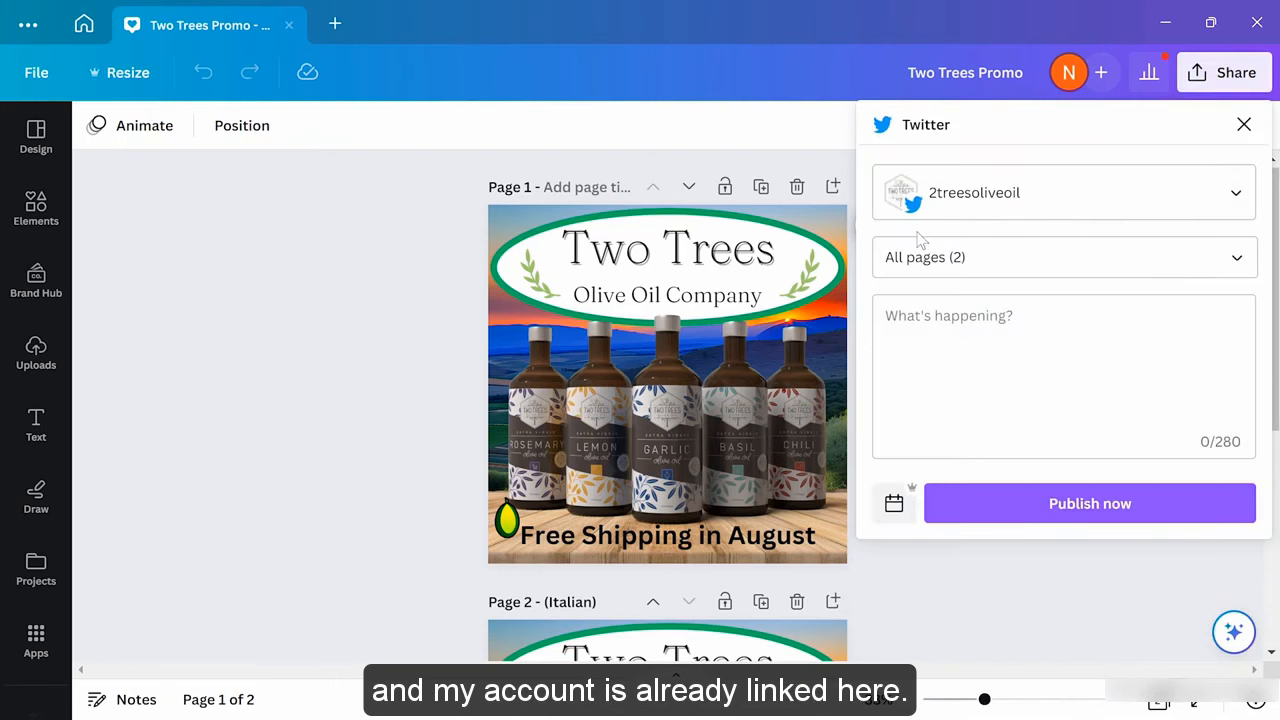
pyautogui.click(1061, 198)
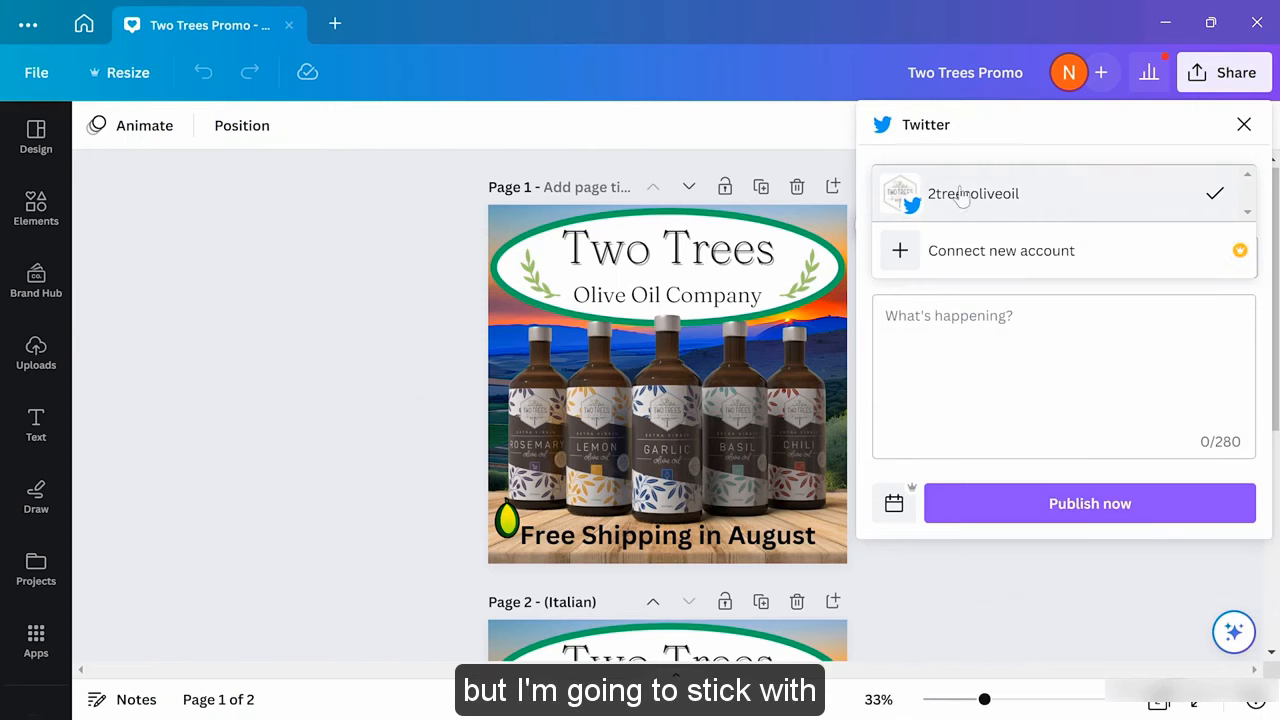
pyautogui.click(1008, 195)
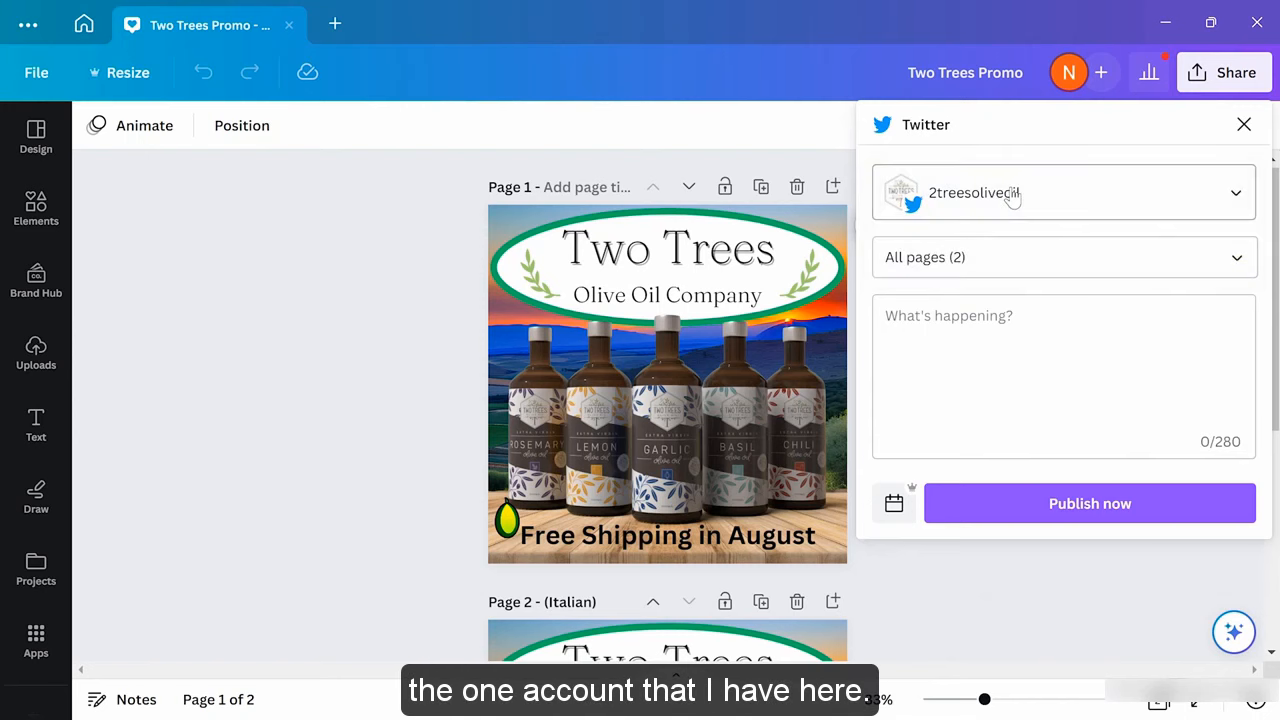
# Limit the Twitter post to Page 1 only instead of all pages
pyautogui.click(1232, 262)
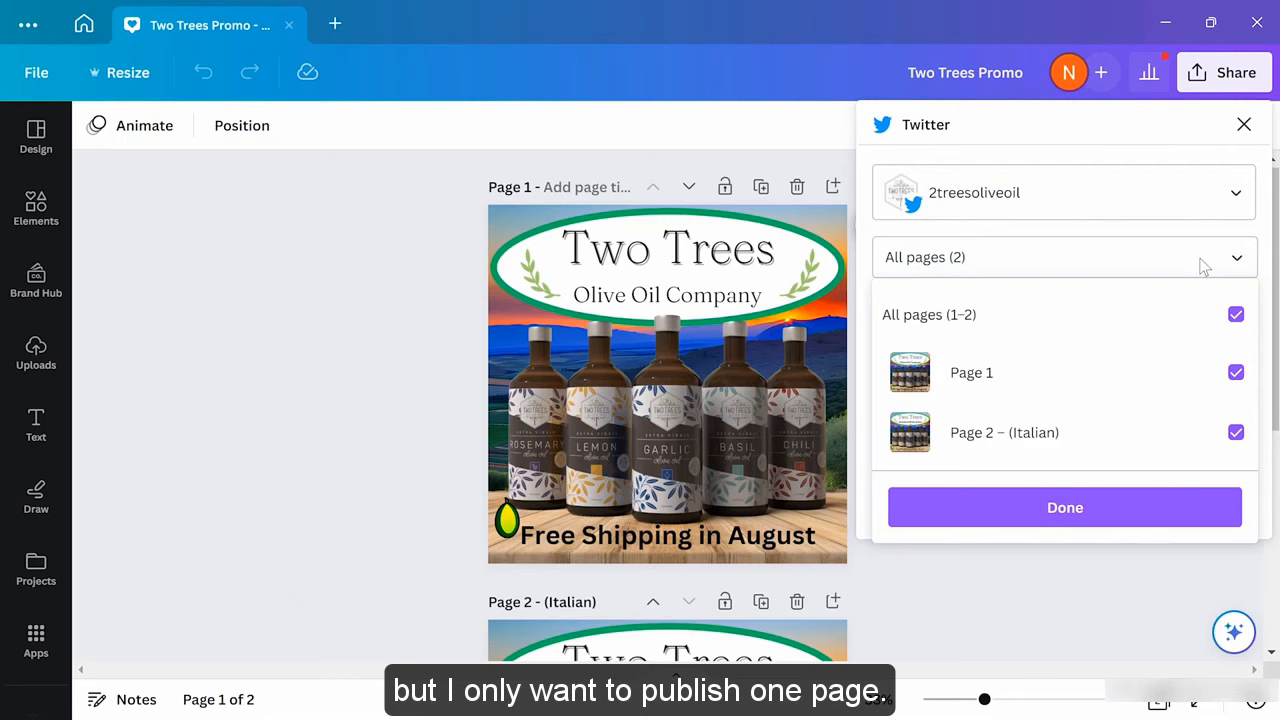
pyautogui.click(1236, 315)
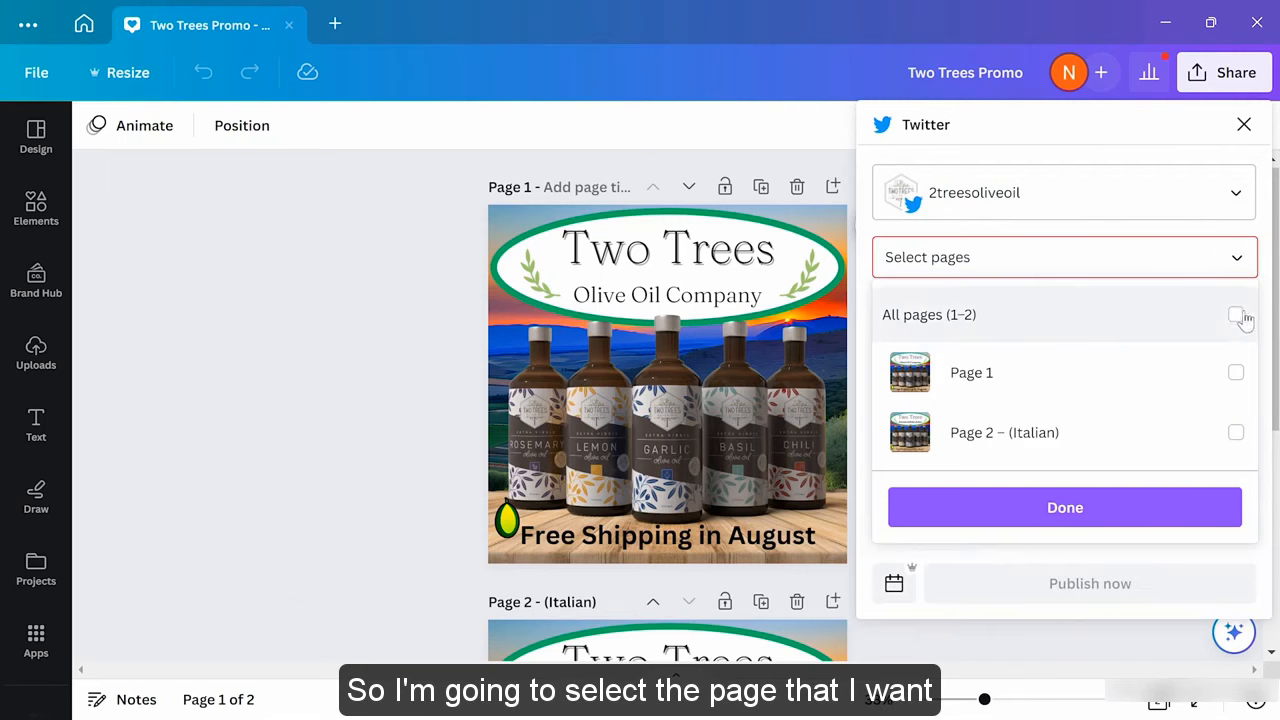
pyautogui.click(1236, 372)
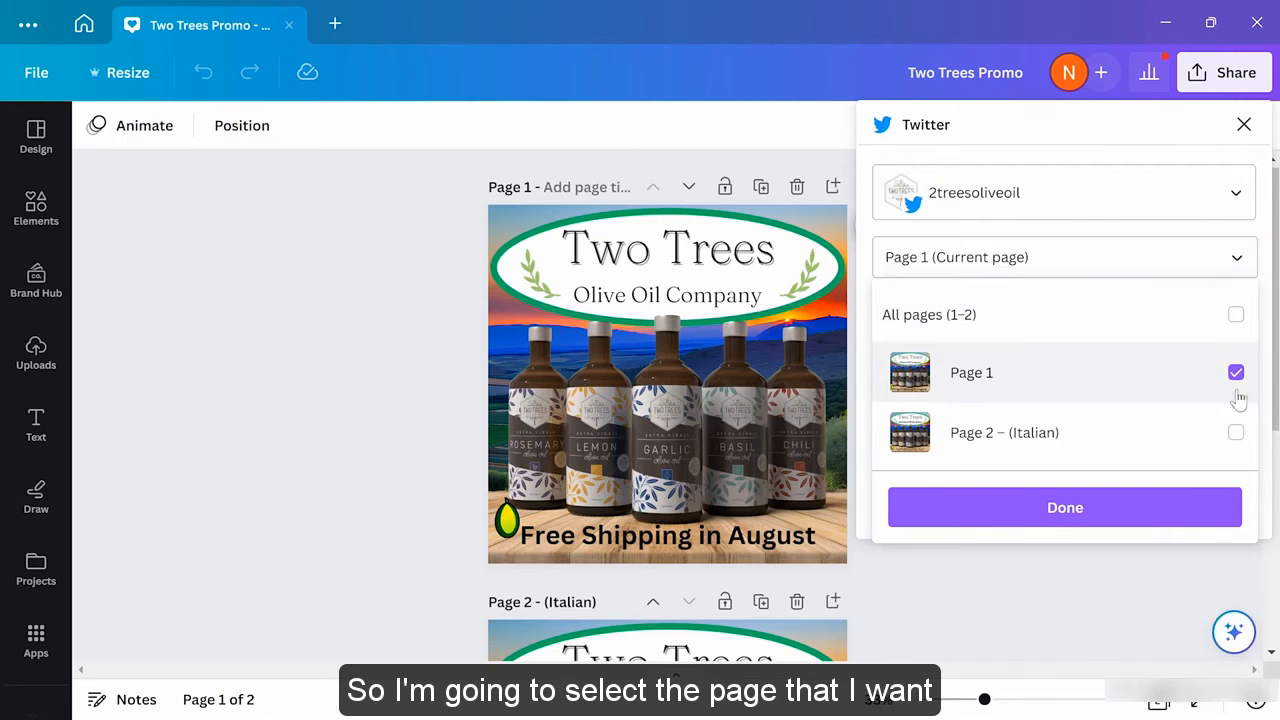
pyautogui.click(1157, 517)
pyautogui.click(975, 364)
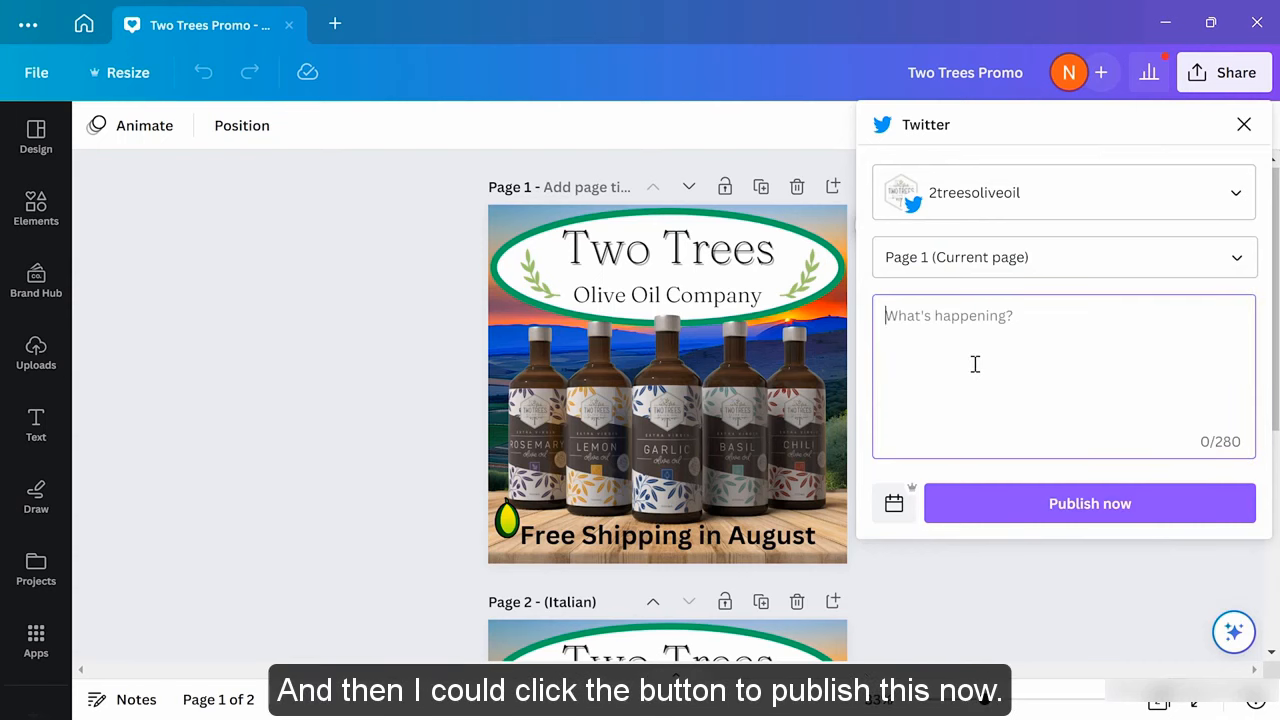
# Paste the caption 'All orders will include FREE shipping through the entire month of August!' and preview July 25, 2023 in the schedule calendar
pyautogui.write('All orders will include FREE shipping through the entire month of August!')
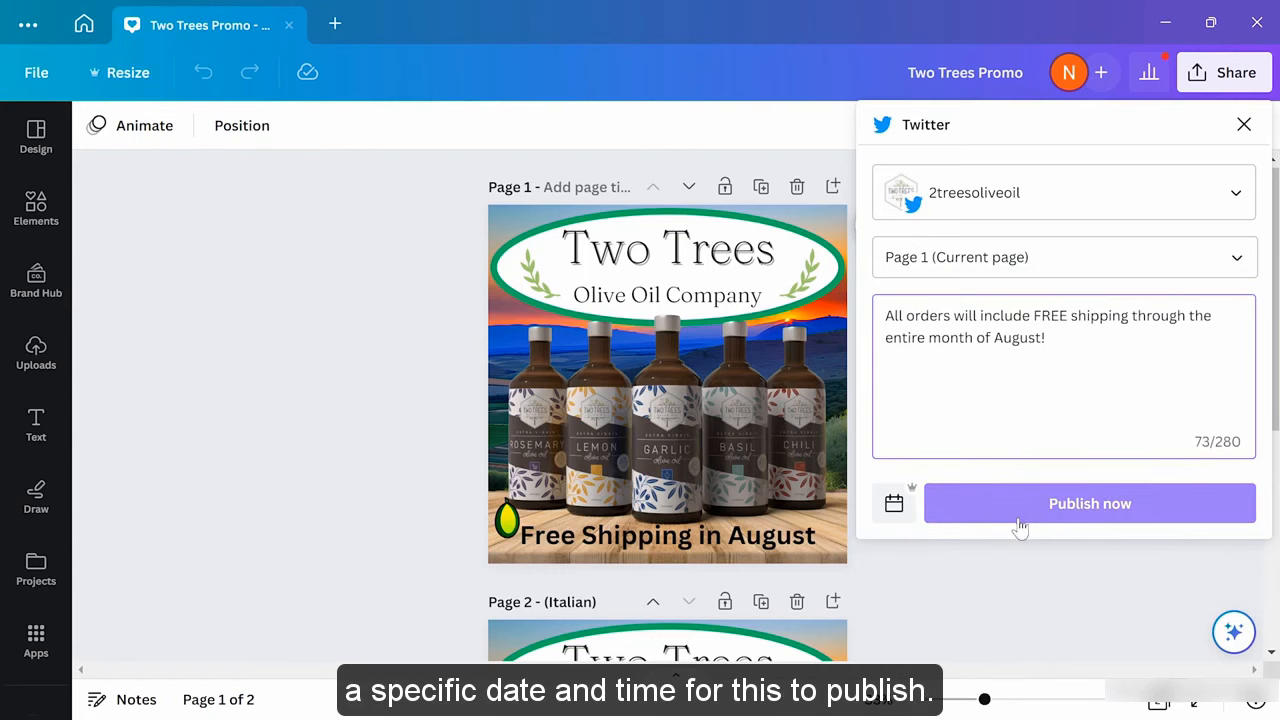
pyautogui.click(894, 505)
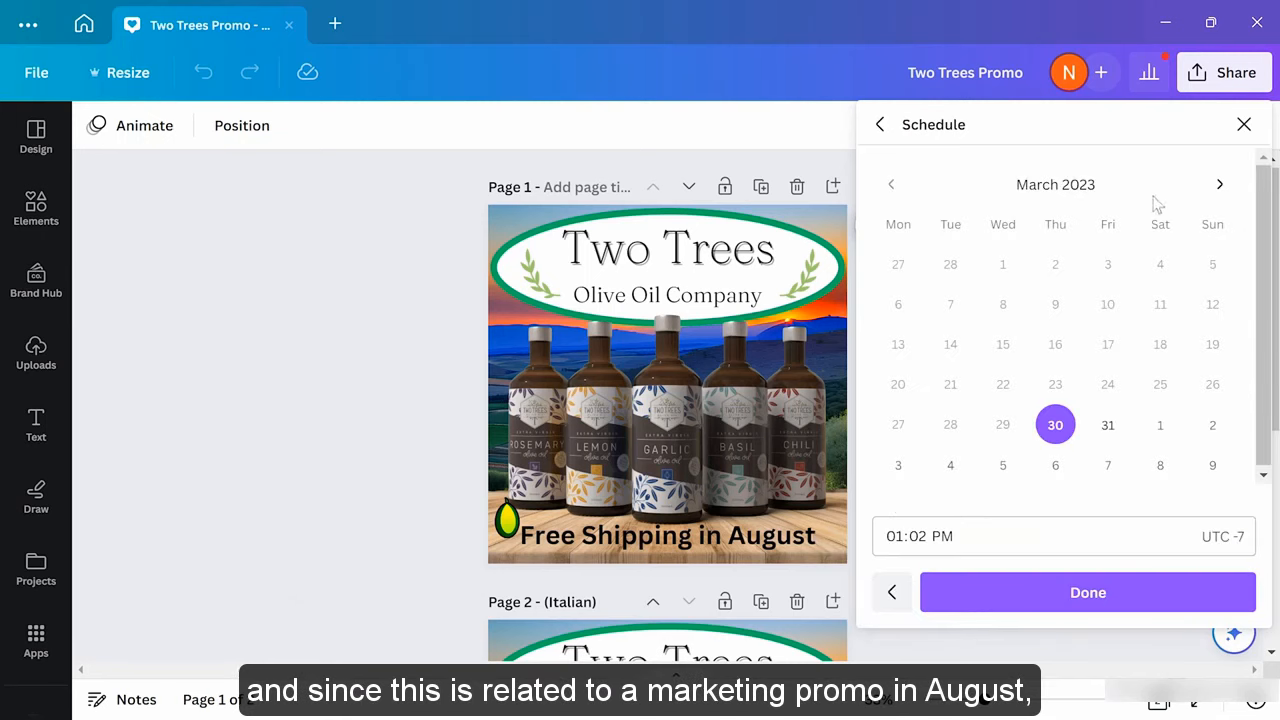
pyautogui.click(1219, 184)
pyautogui.click(1218, 185)
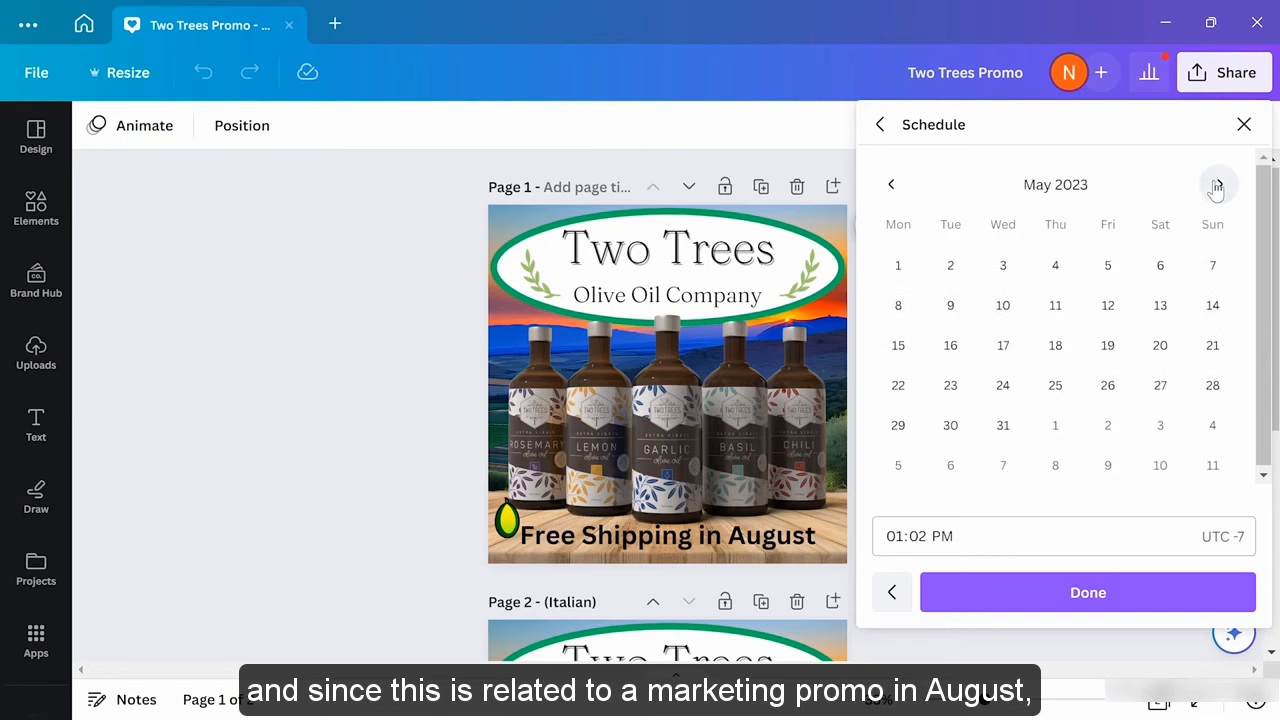
pyautogui.click(1218, 185)
pyautogui.click(1218, 185)
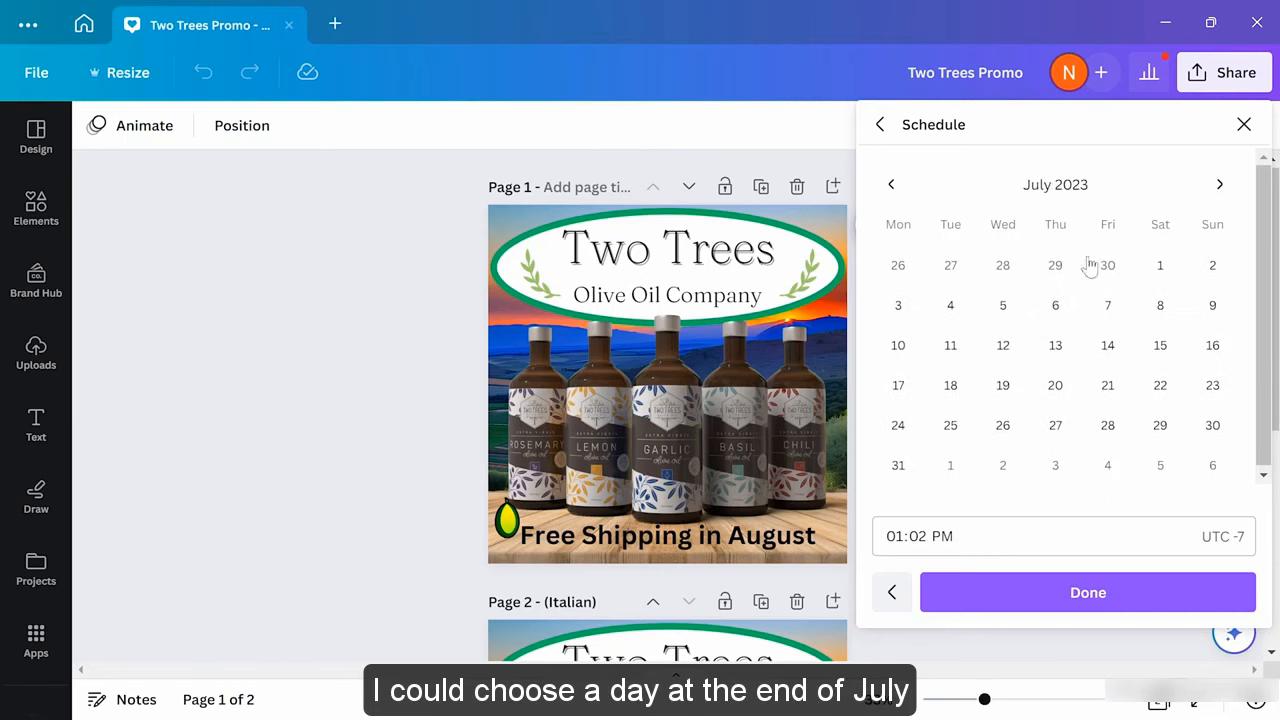
pyautogui.click(957, 424)
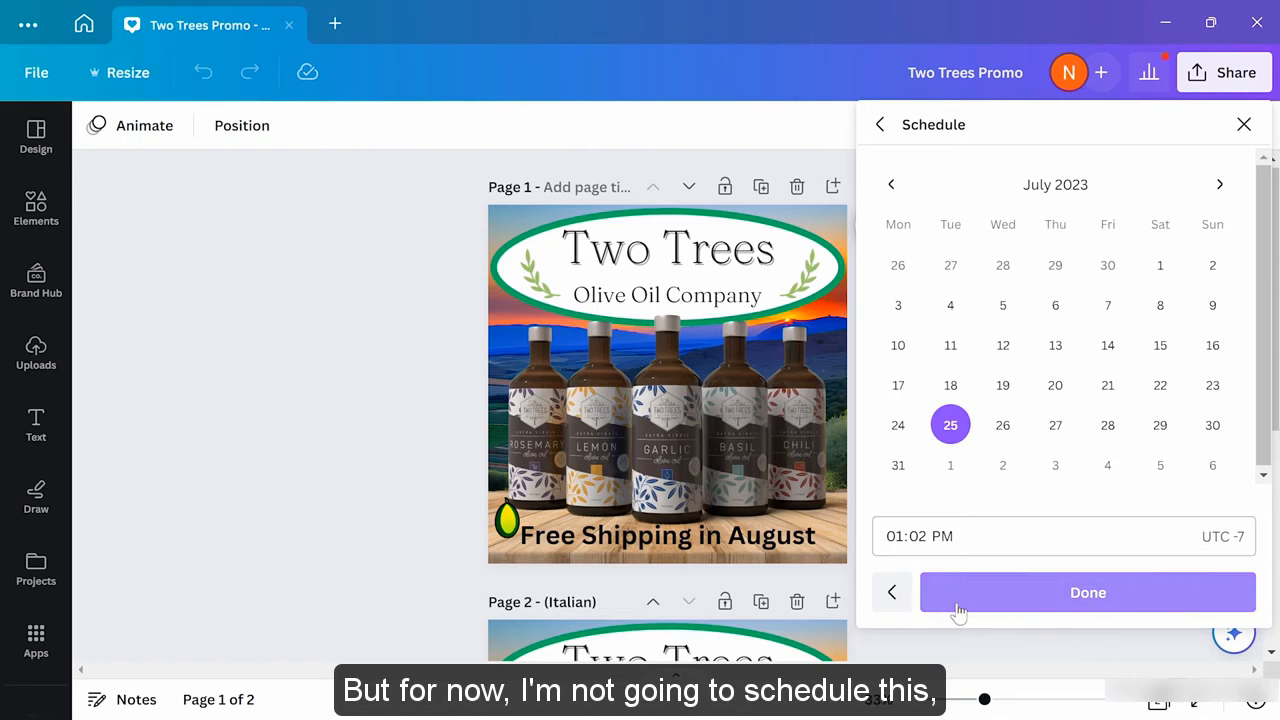
# Skip scheduling and publish Page 1 to Twitter immediately, dismissing the confirmation
pyautogui.click(893, 593)
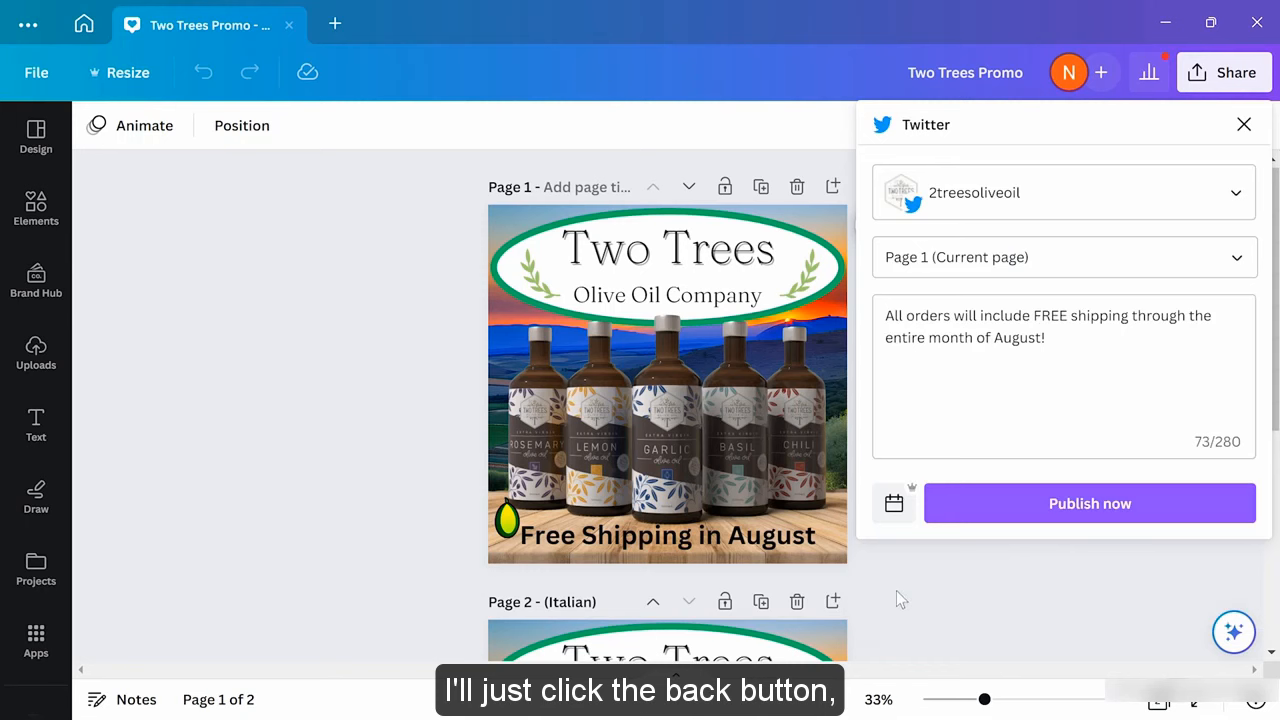
pyautogui.click(1105, 508)
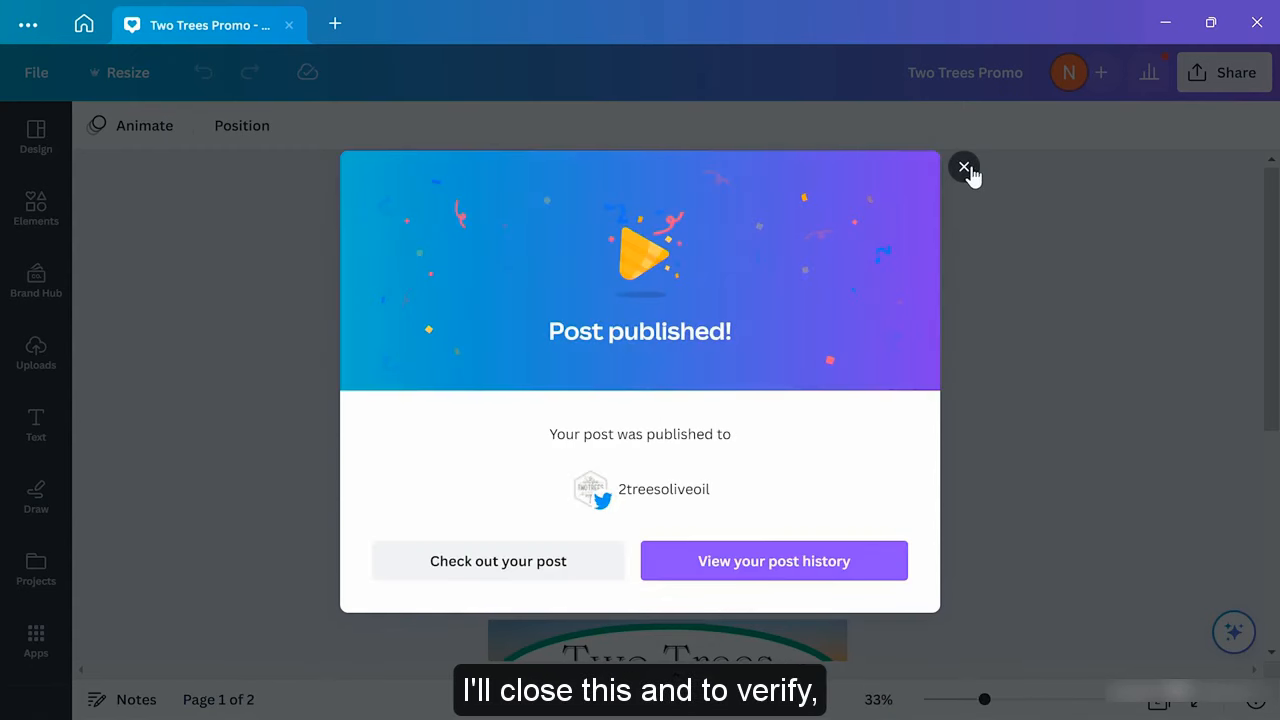
pyautogui.click(966, 170)
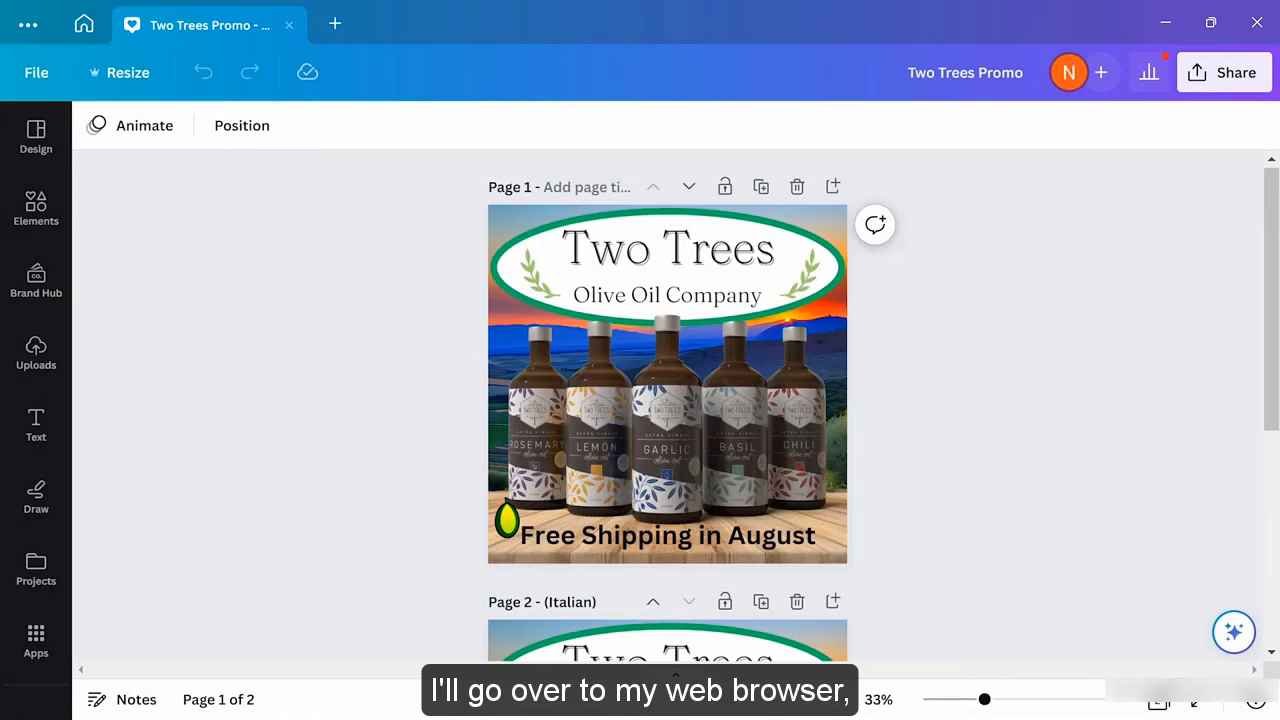
# Refresh the Twitter home feed in Edge to find the new Two Trees free-shipping tweet
pyautogui.moveTo(645, 714)
pyautogui.click(700, 712)
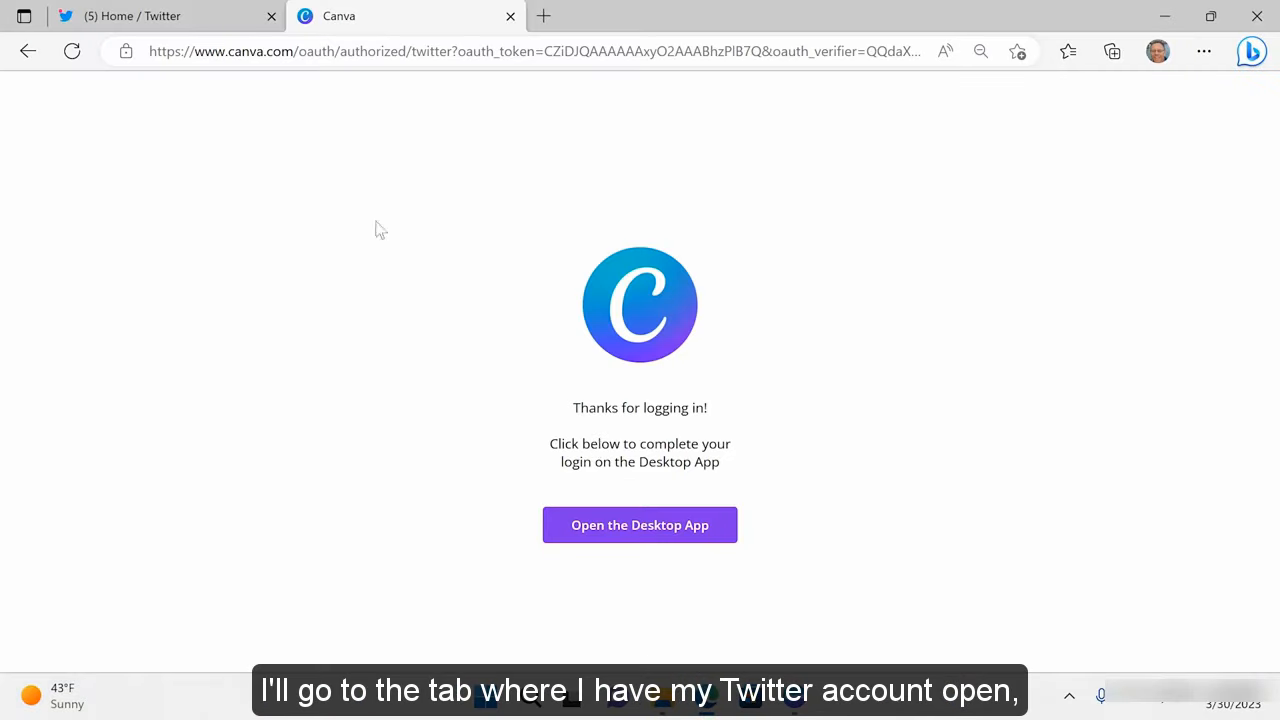
pyautogui.click(165, 27)
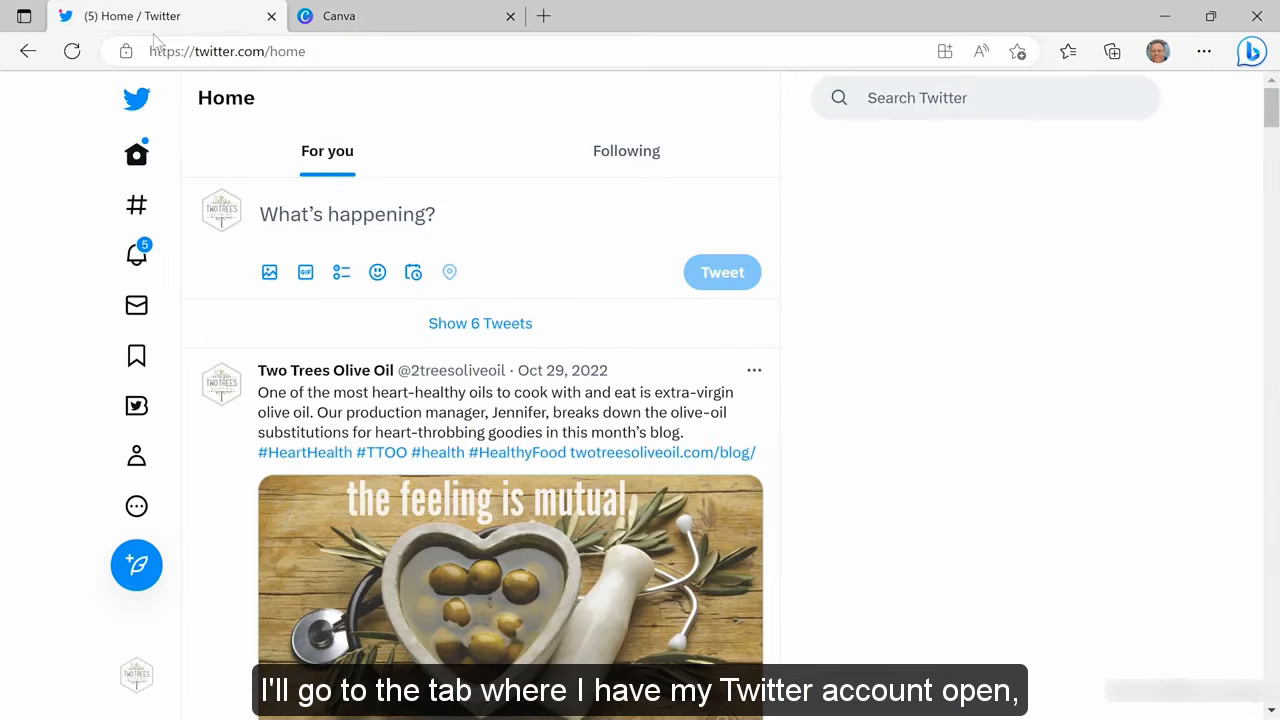
pyautogui.click(72, 52)
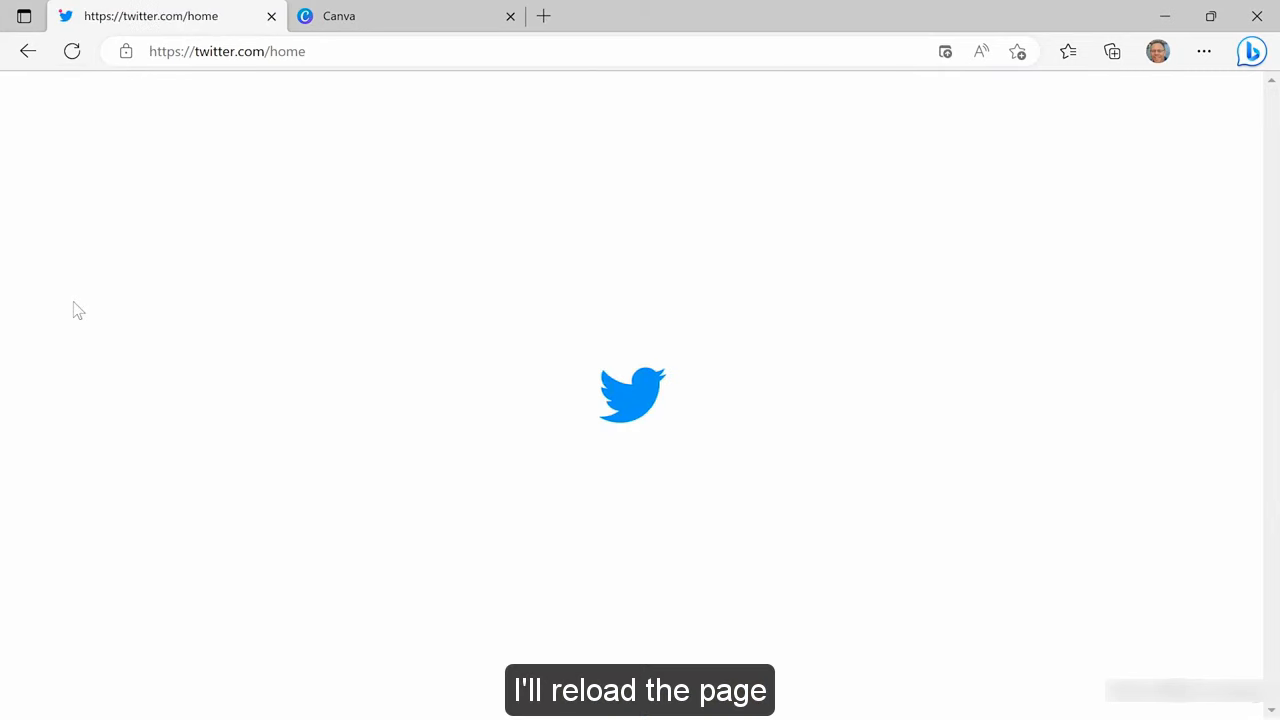
pyautogui.scroll(-1, 134, 451)
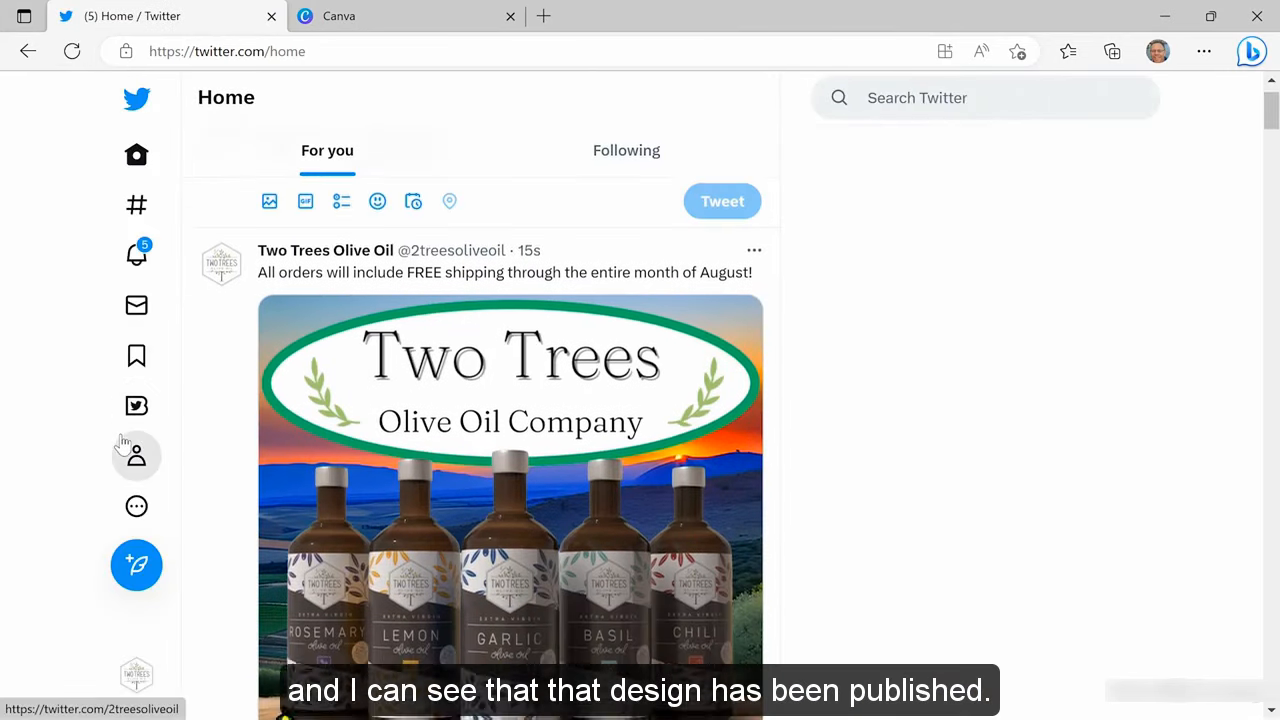
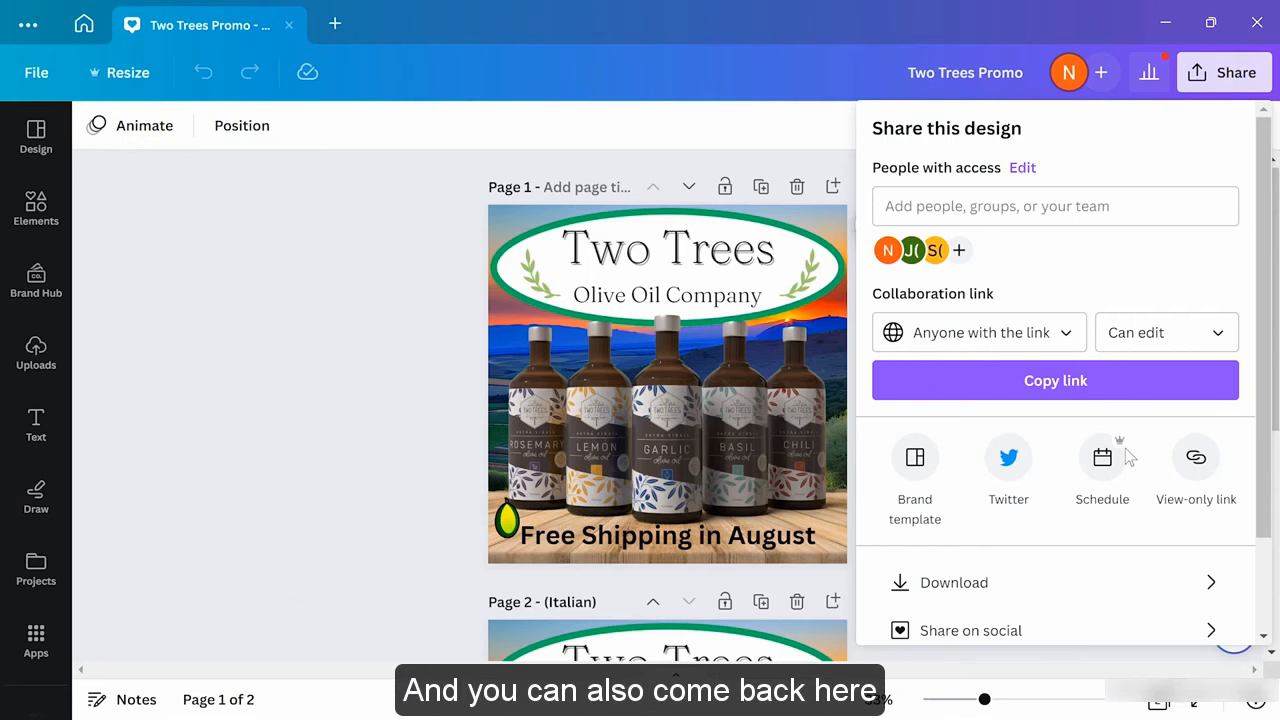
# Scroll the Share panel down and view the Share on social options
pyautogui.scroll(-2, 1126, 457)
pyautogui.click(1088, 515)
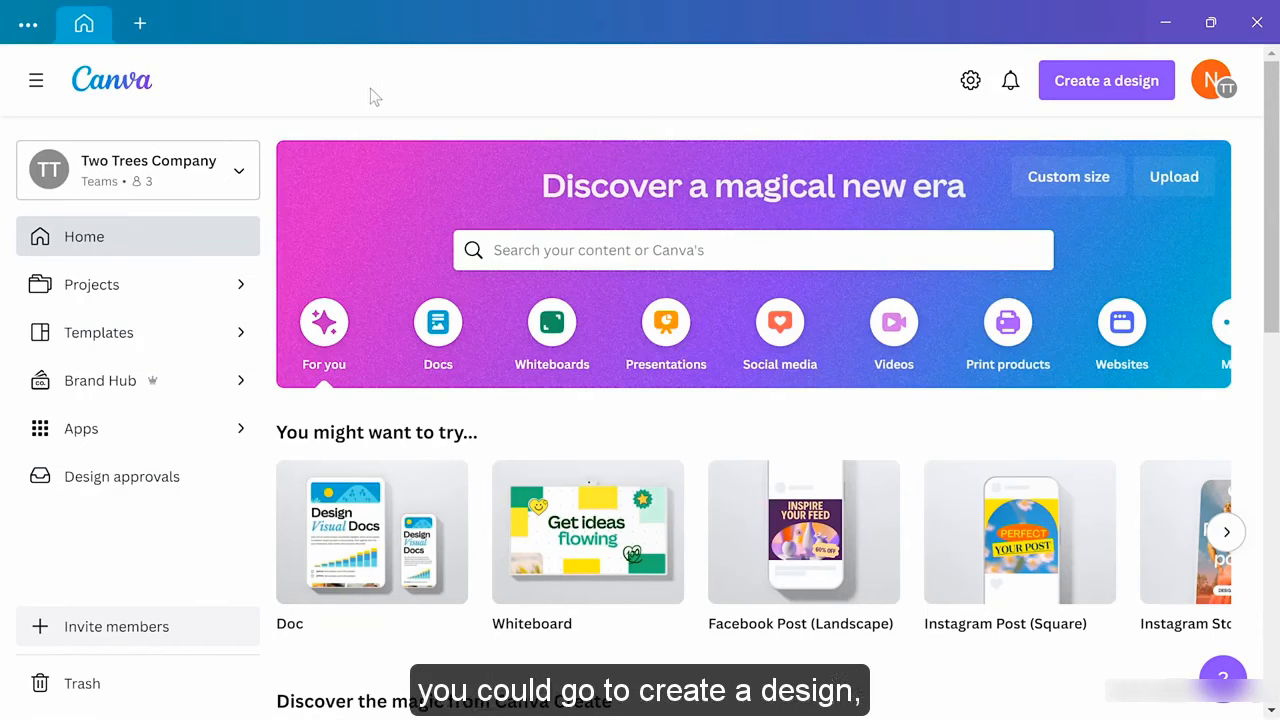
# Start a new blank Doc from the Docs category on the Canva home page
pyautogui.click(1068, 92)
pyautogui.scroll(-2, 988, 290)
pyautogui.scroll(-1, 992, 295)
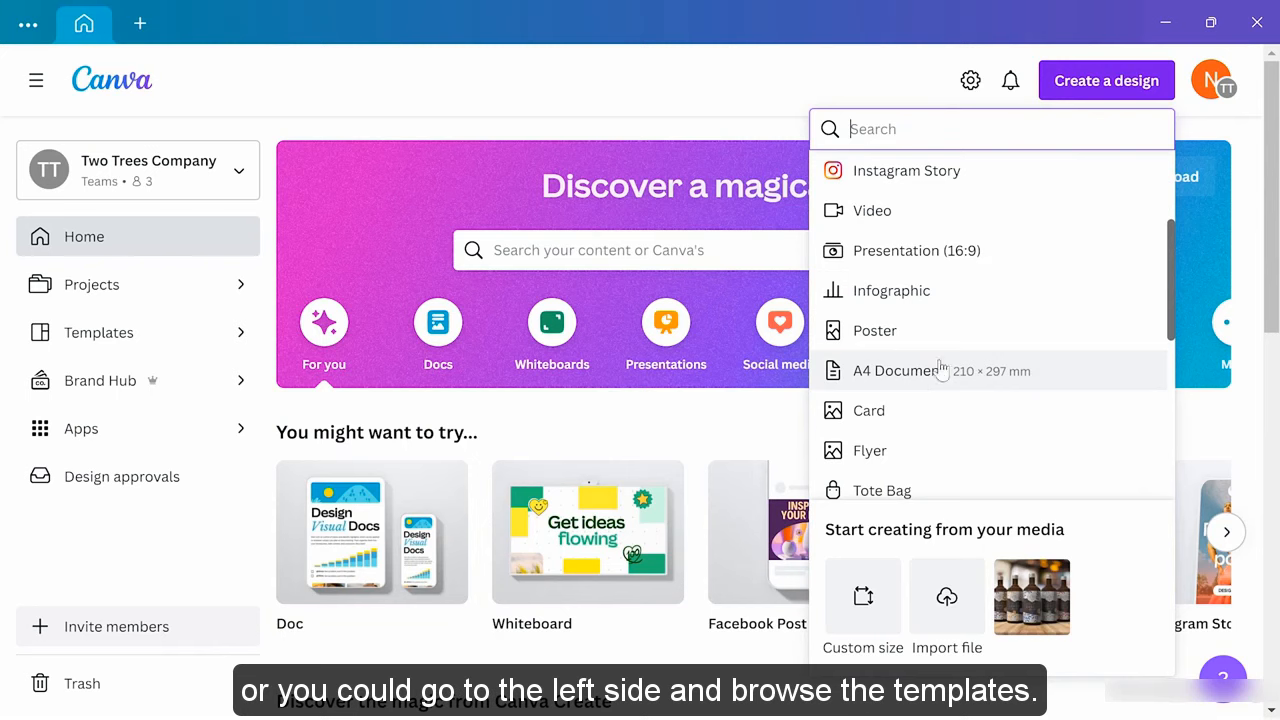
pyautogui.click(503, 122)
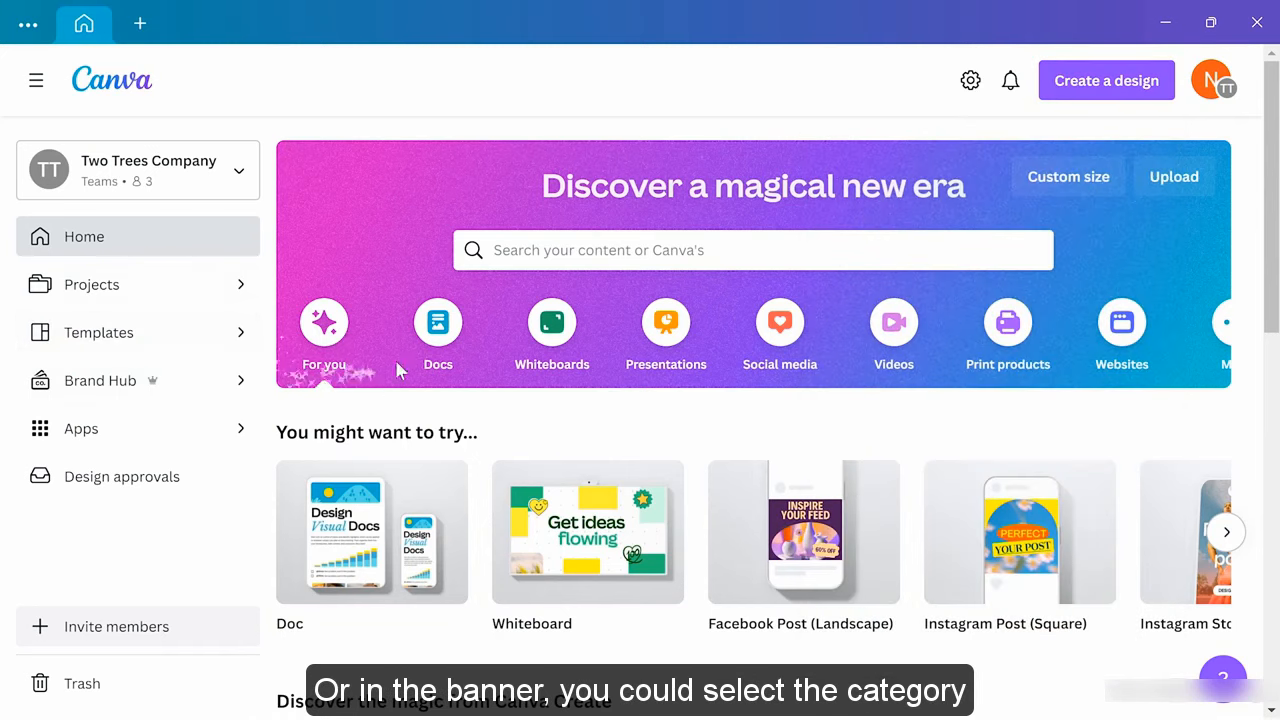
pyautogui.click(437, 345)
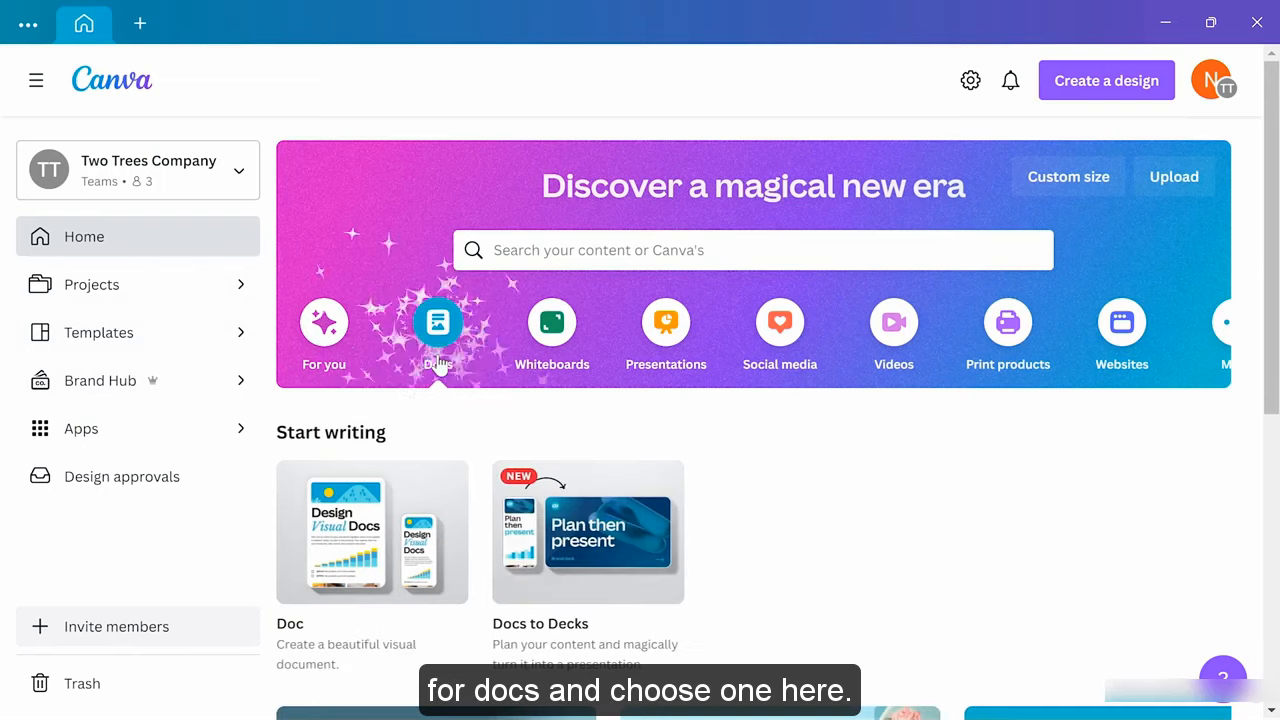
pyautogui.click(370, 548)
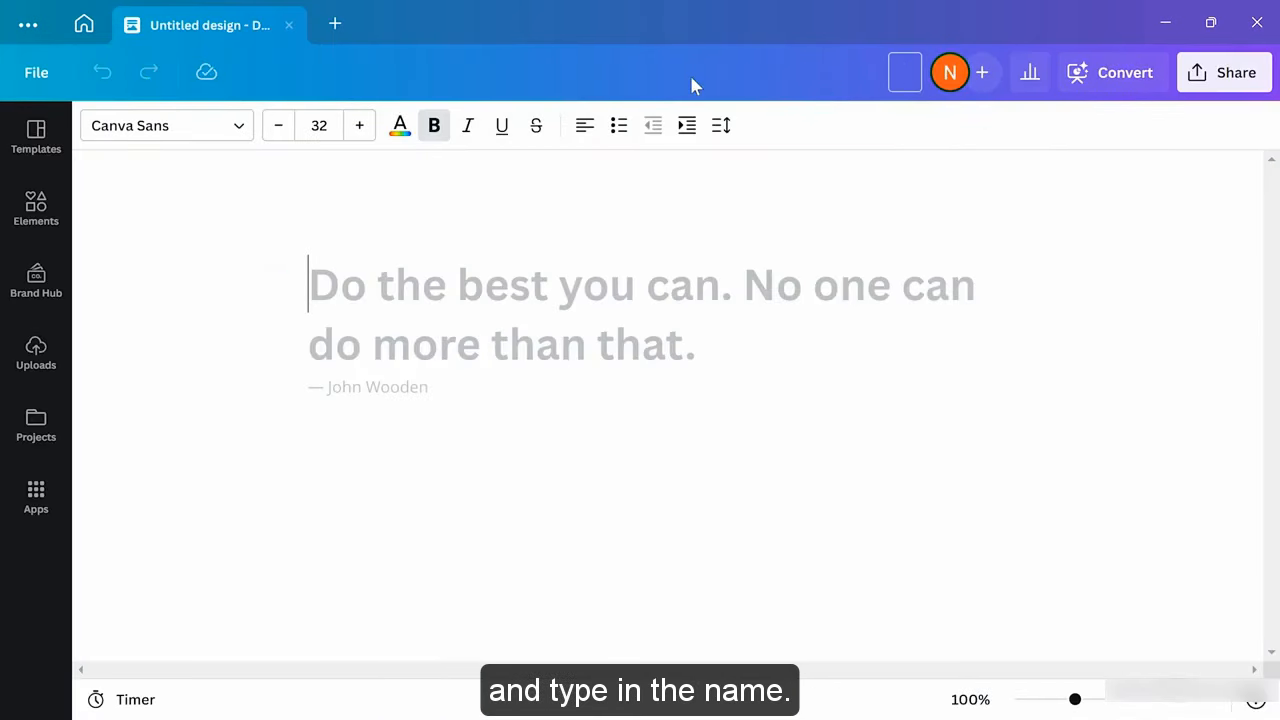
# Title the Doc 'Mission Statement' and add the heading 'Two Trees Mission Statement'
pyautogui.write('Mission State')
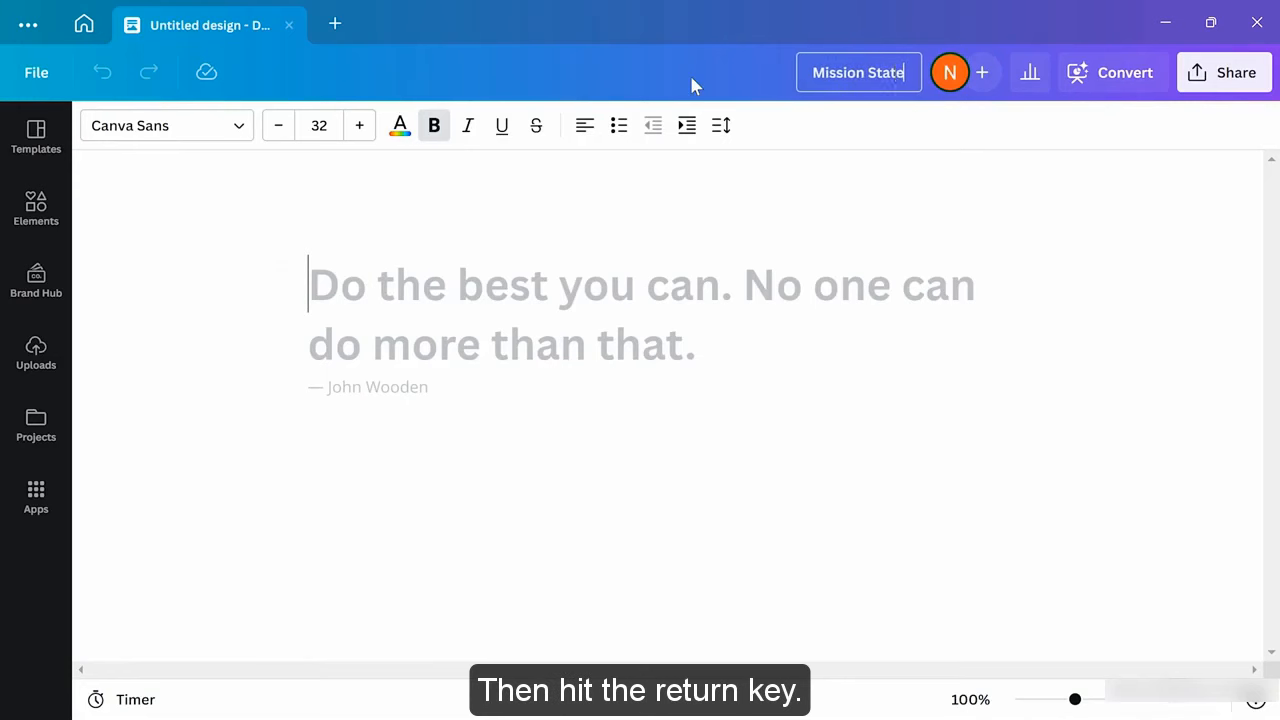
pyautogui.write('ment')
pyautogui.press('Return')
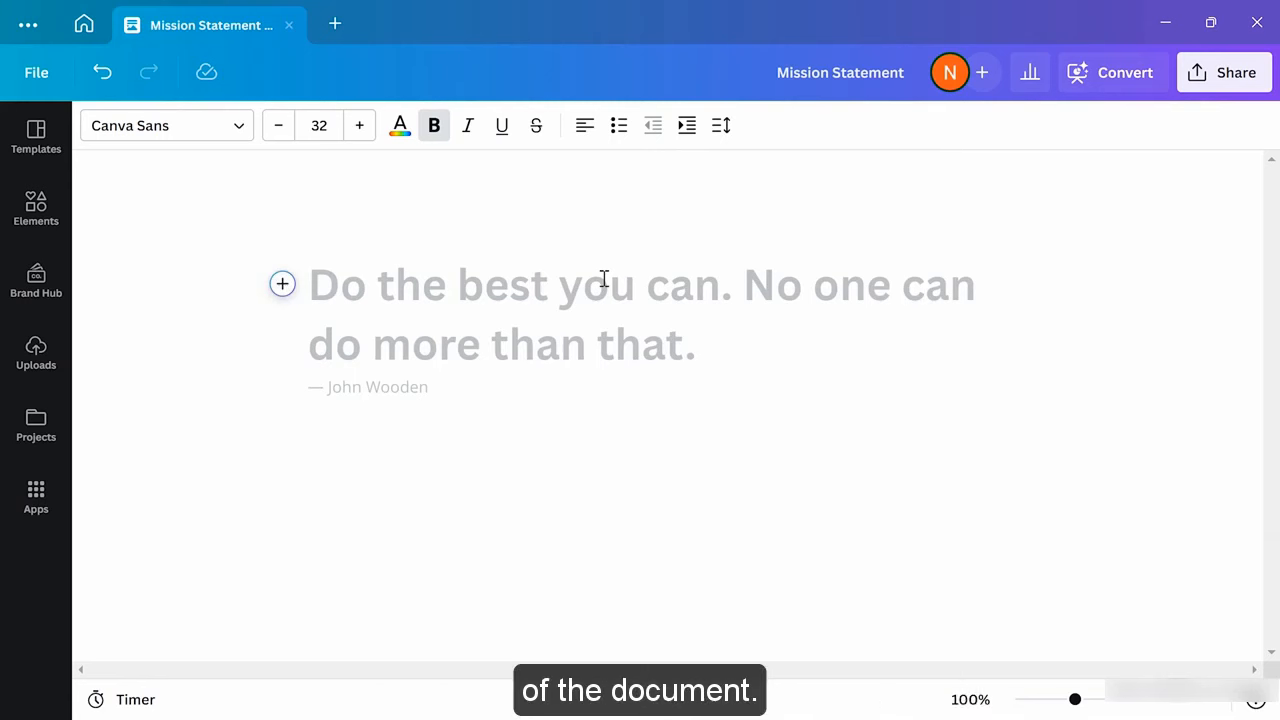
pyautogui.write('Two T')
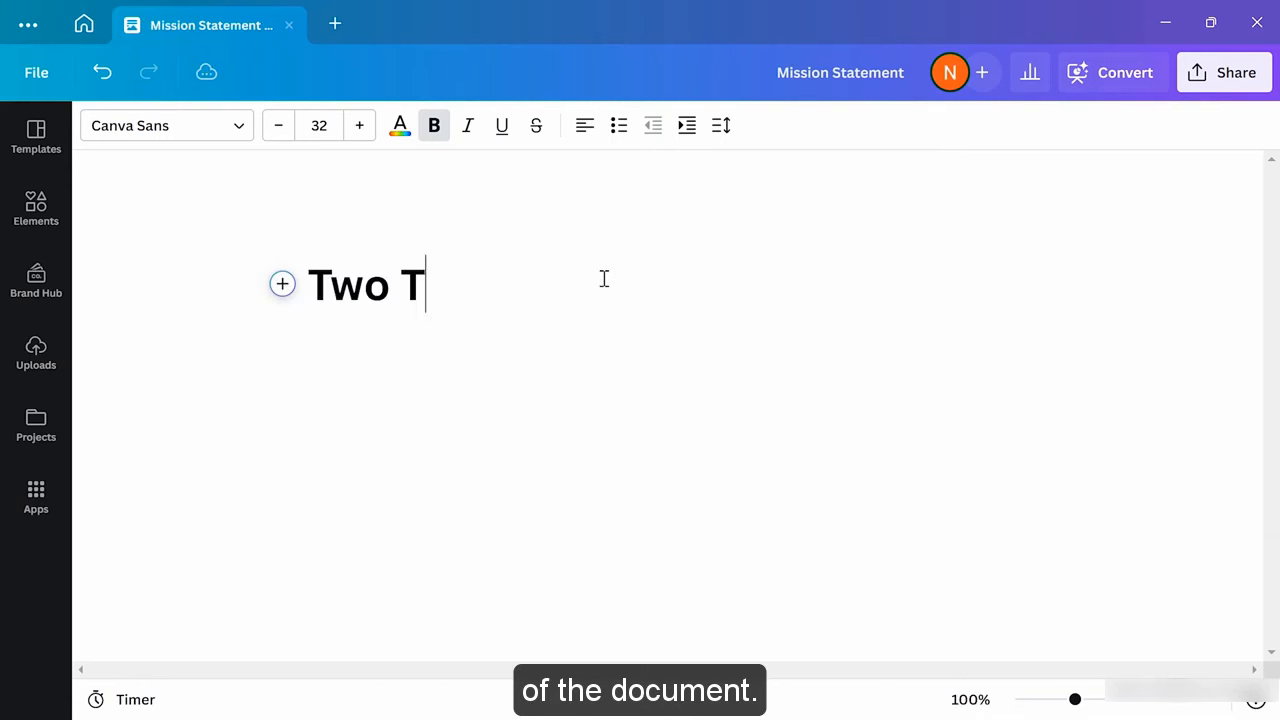
pyautogui.write('rees Mission S')
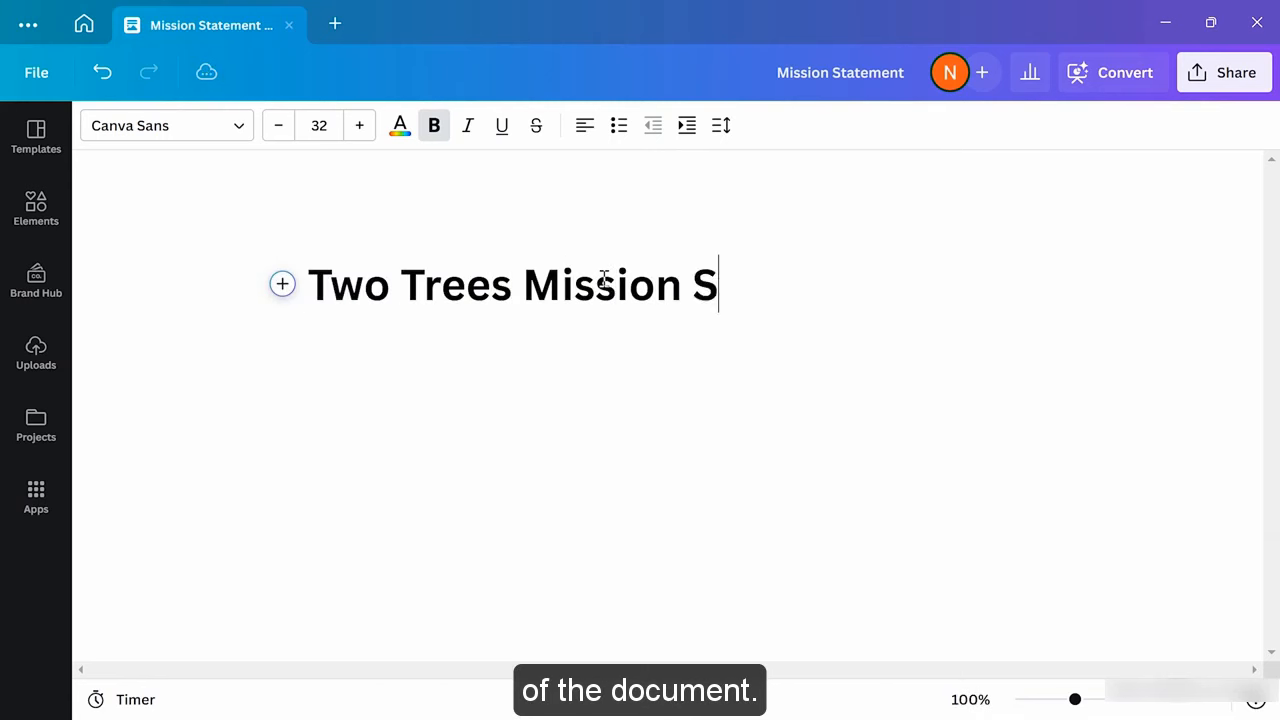
pyautogui.write('tatement')
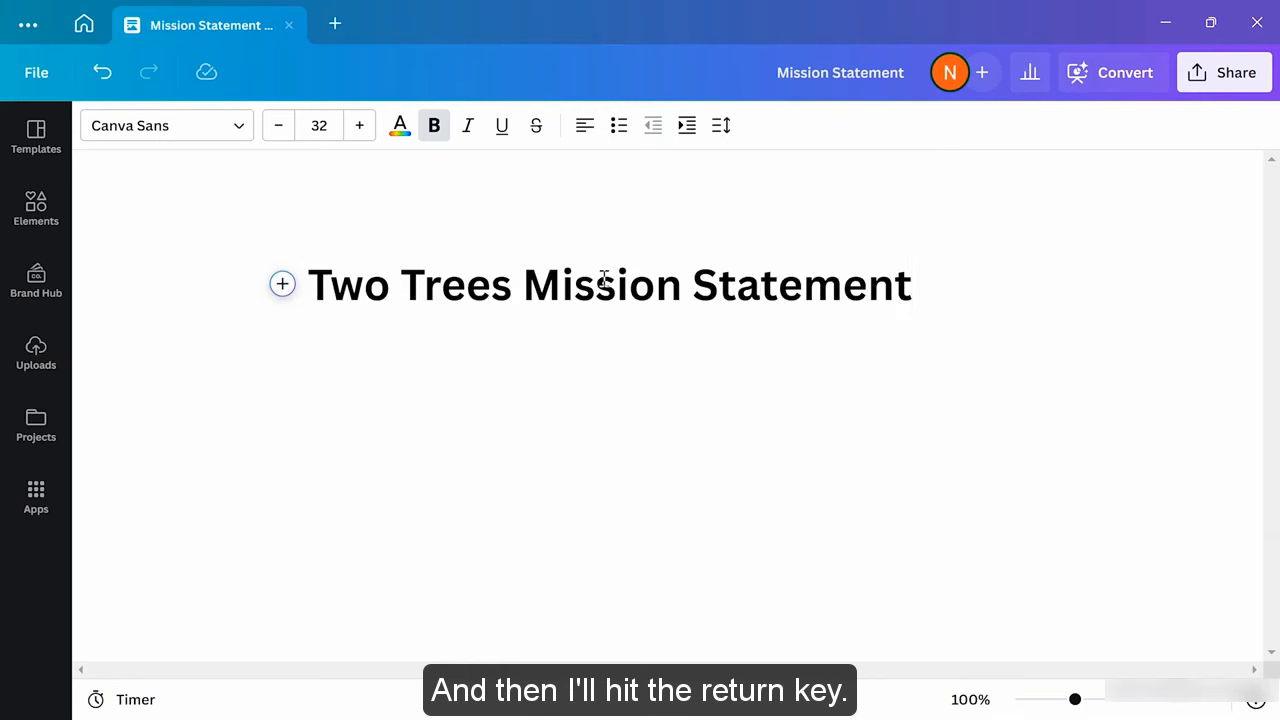
pyautogui.press('Return')
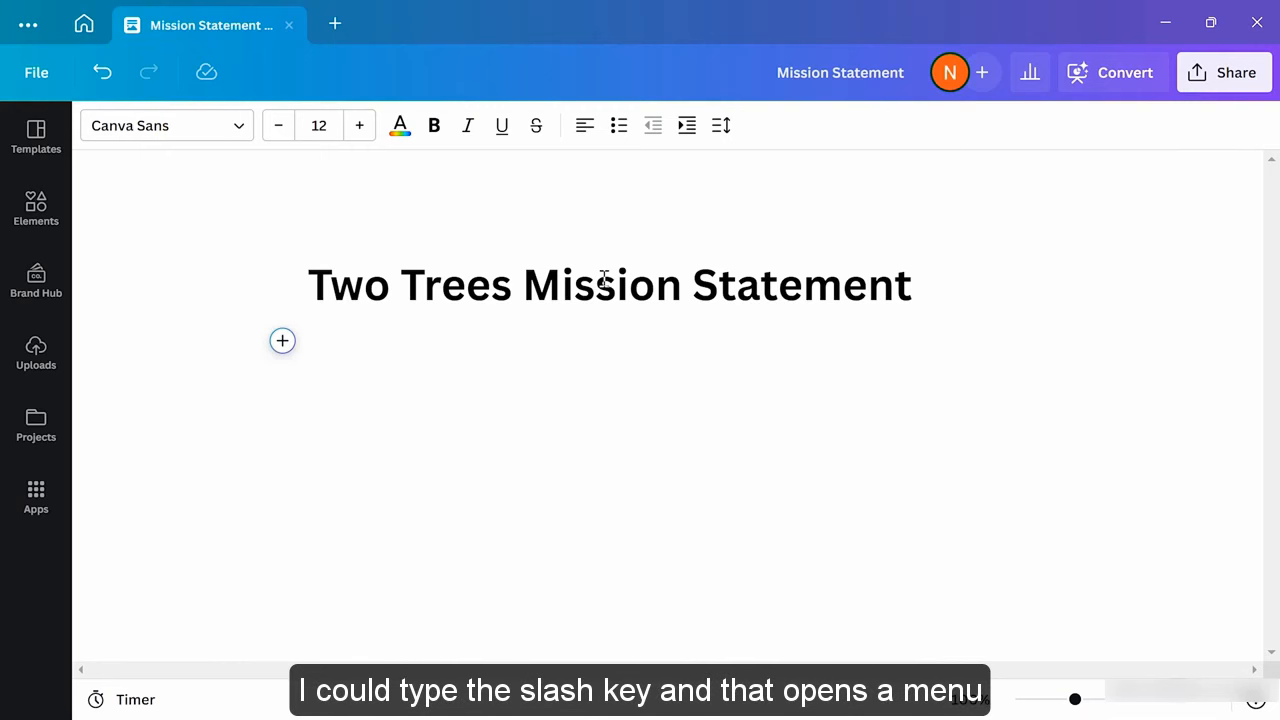
# Add a Subheading block holding the pasted Two Trees Olive Oil central-California mission sentence
pyautogui.write('/')
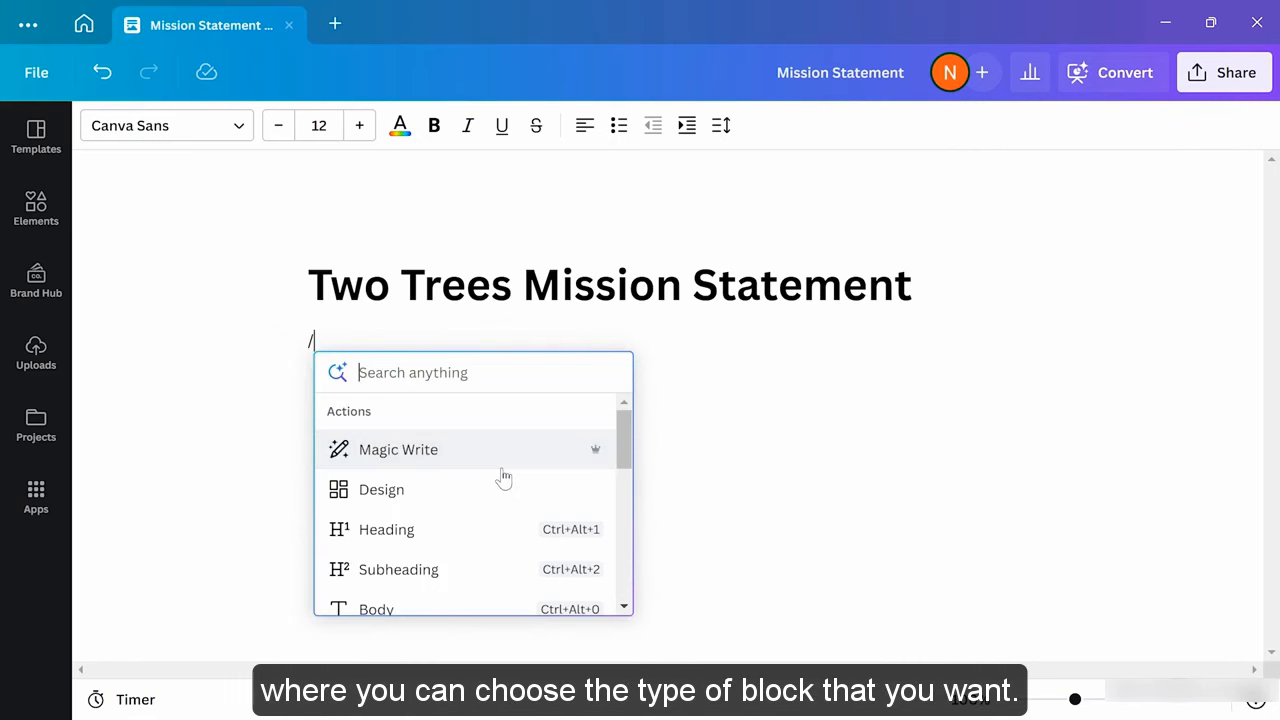
pyautogui.scroll(-1, 504, 478)
pyautogui.scroll(-1, 502, 477)
pyautogui.scroll(1, 406, 520)
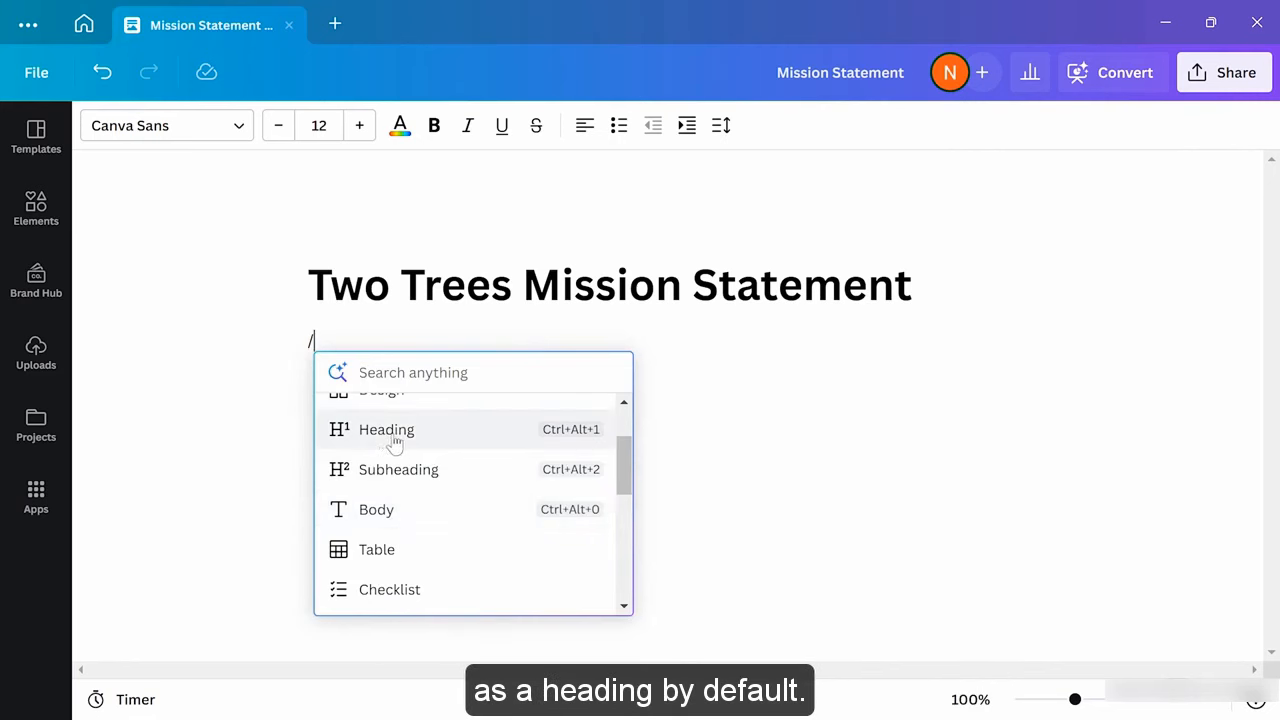
pyautogui.click(424, 487)
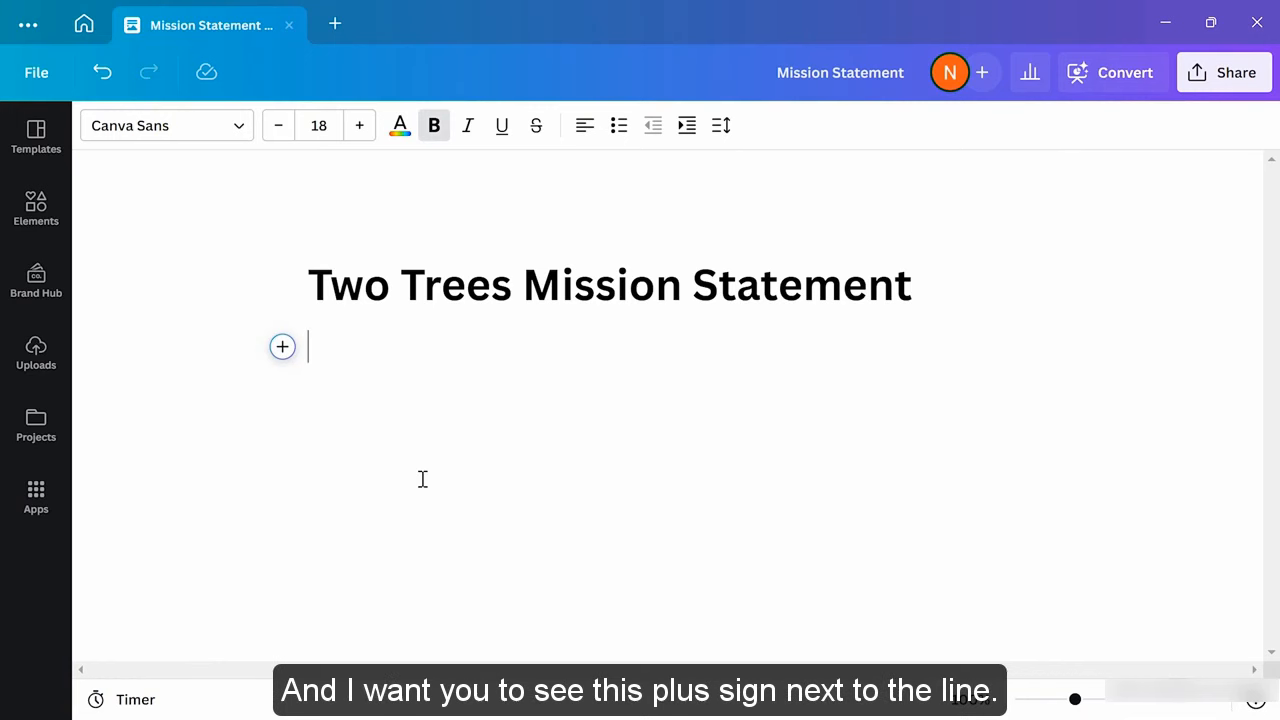
pyautogui.write('The Two Trees Olive Oil Company is dedicated to producing and distributing the best olive oil in central California.')
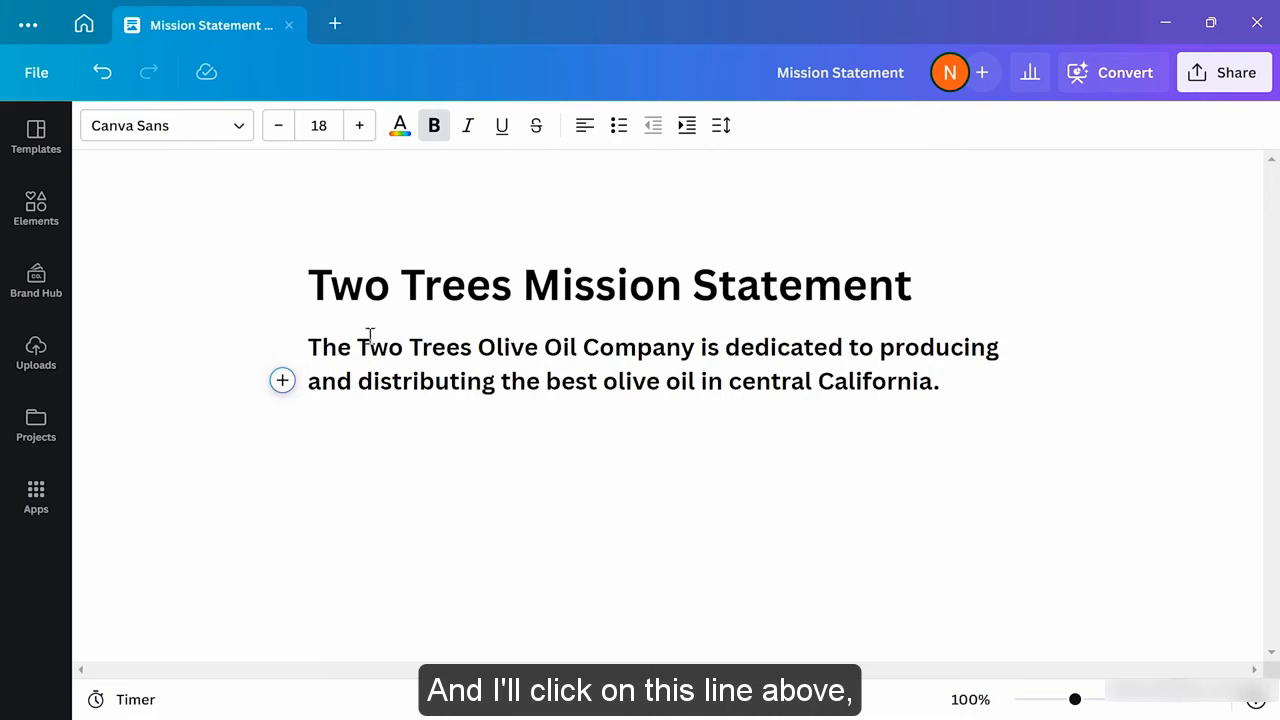
pyautogui.click(388, 287)
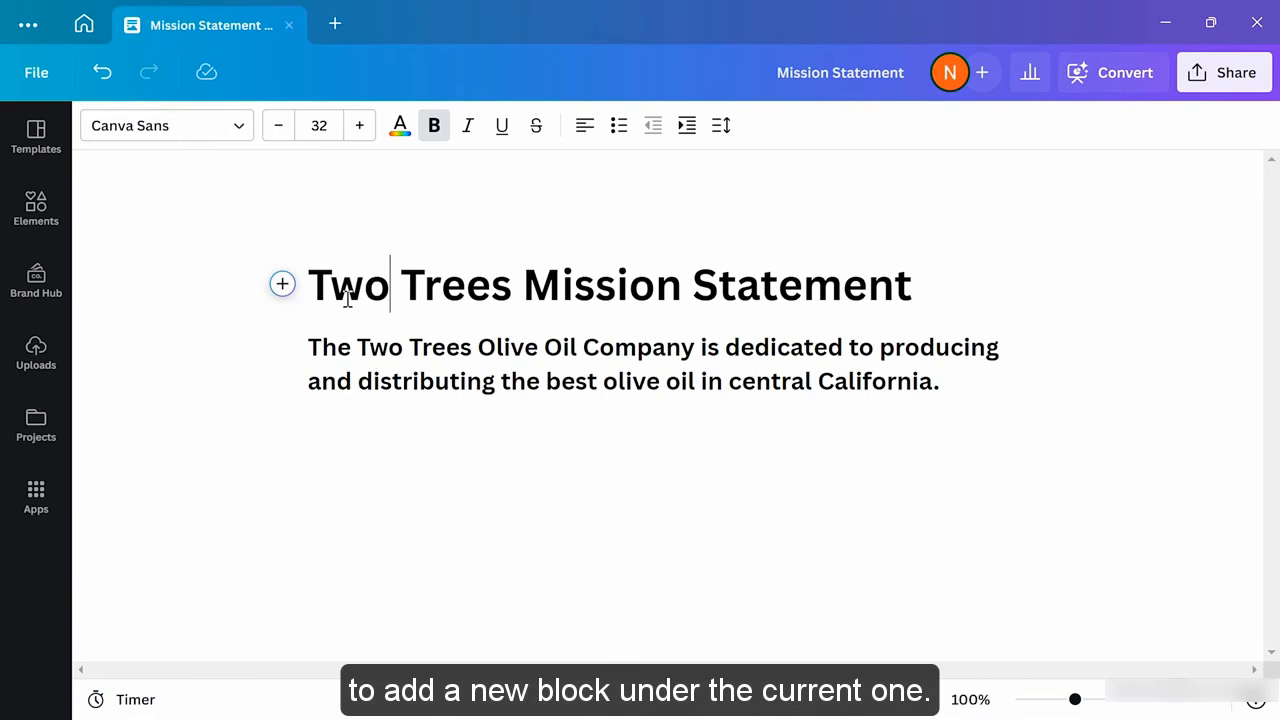
pyautogui.click(973, 383)
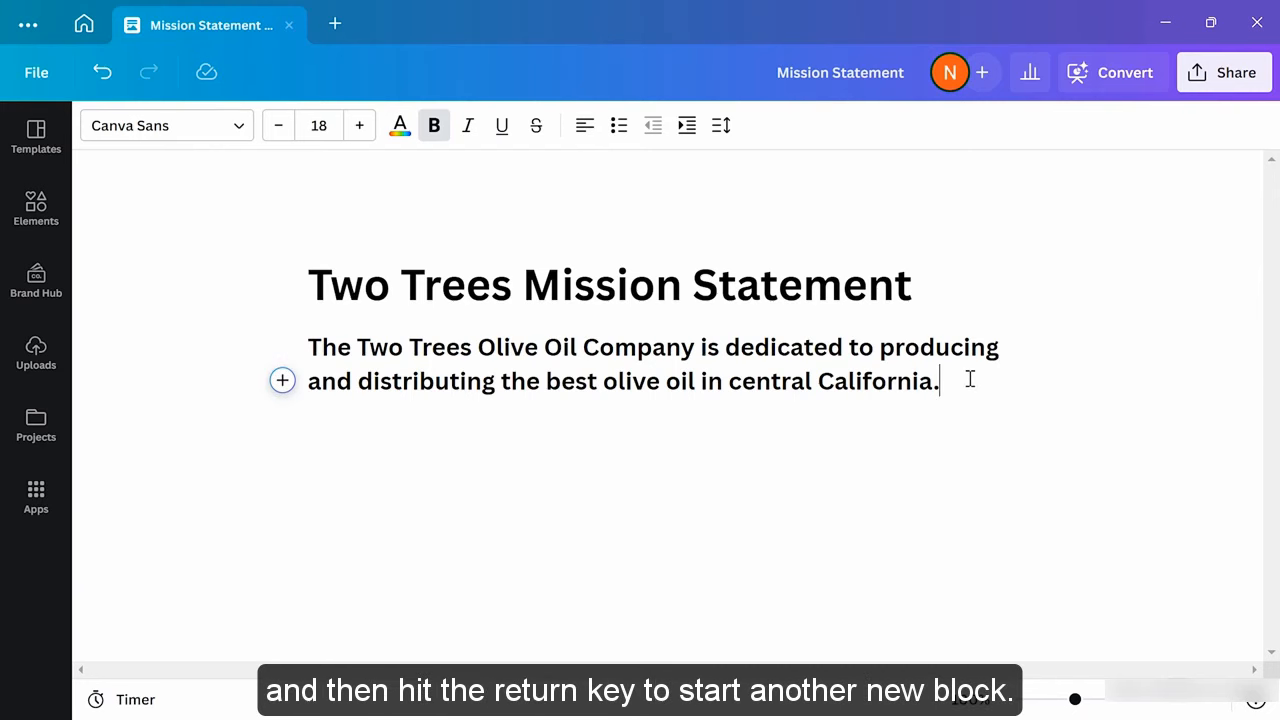
# Start a new block below the mission paragraph and bring up the slash block menu
pyautogui.press('Return')
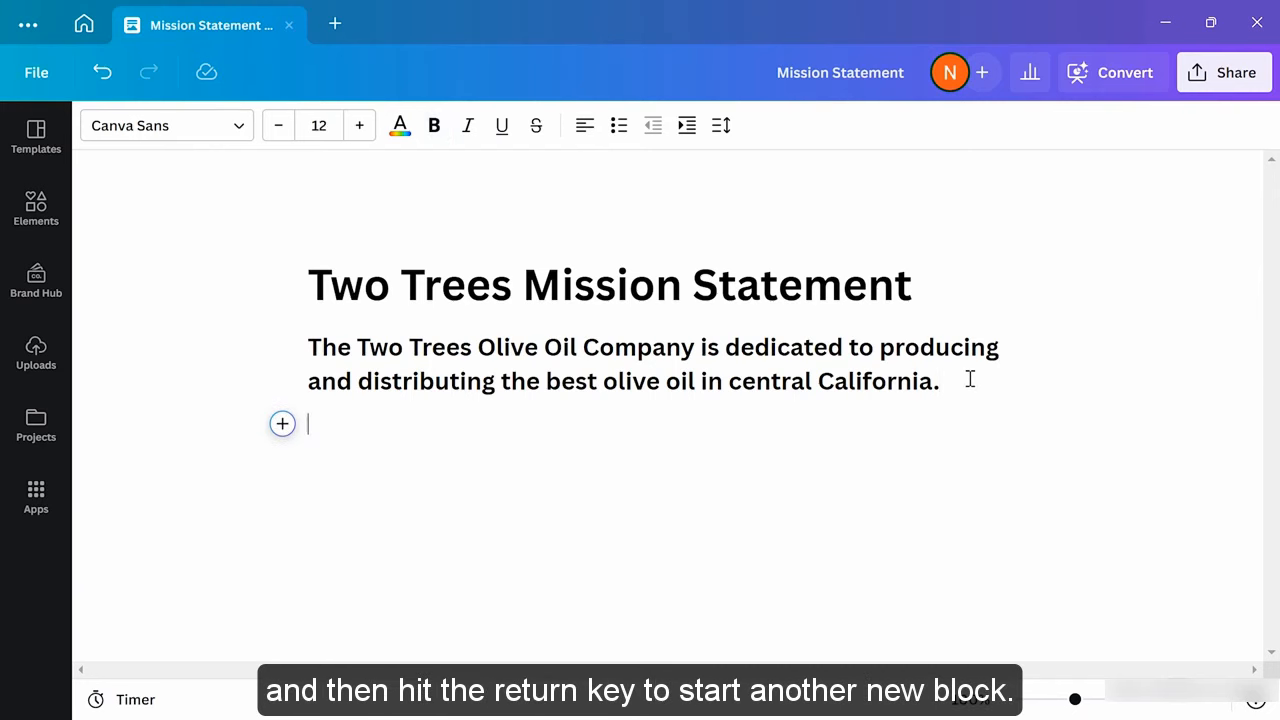
pyautogui.write('S')
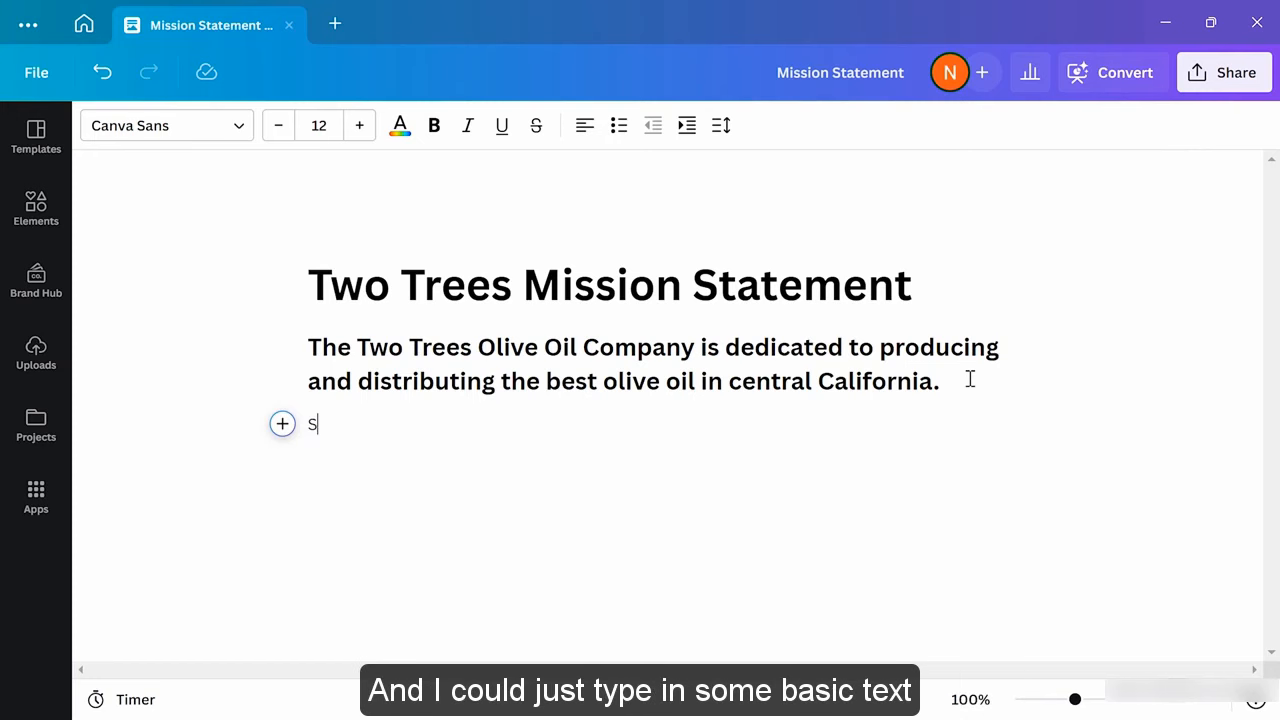
pyautogui.write('ome text')
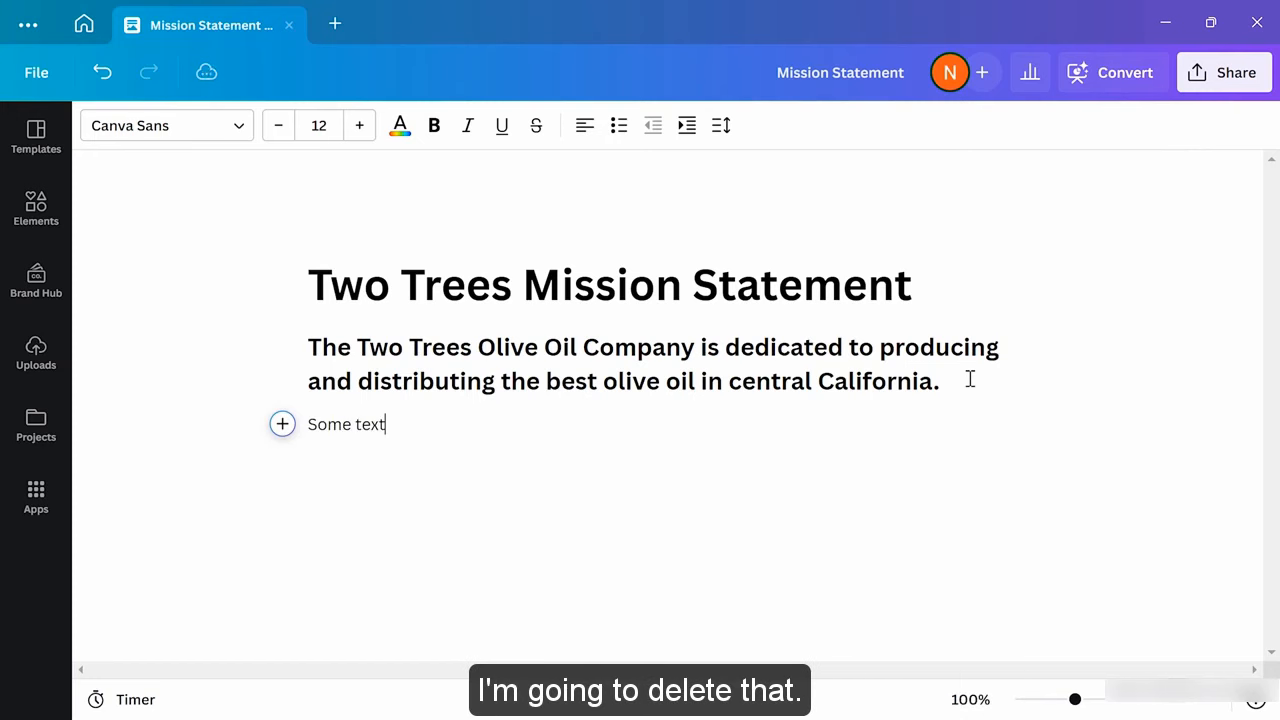
pyautogui.press('BackSpace')
pyautogui.press('BackSpace')
pyautogui.press('BackSpace')
pyautogui.press('BackSpace')
pyautogui.press('BackSpace')
pyautogui.press('BackSpace')
pyautogui.press('BackSpace')
pyautogui.press('BackSpace')
pyautogui.press('BackSpace')
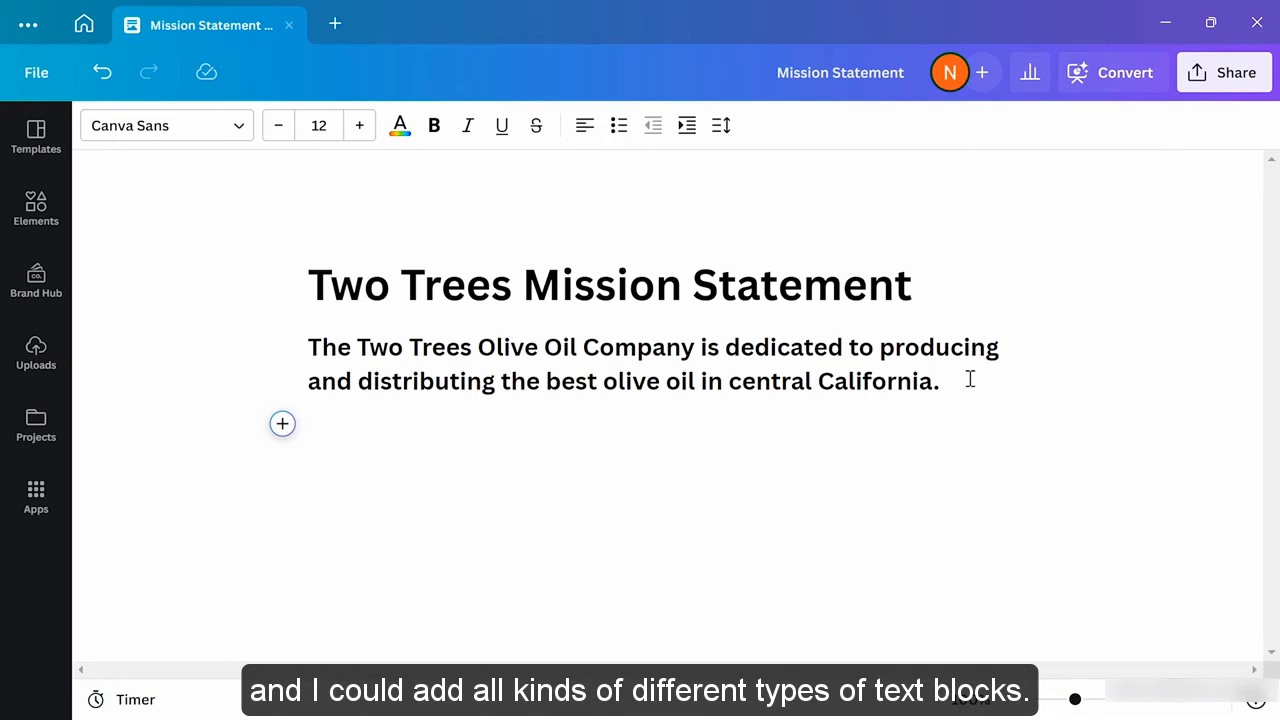
pyautogui.write('/')
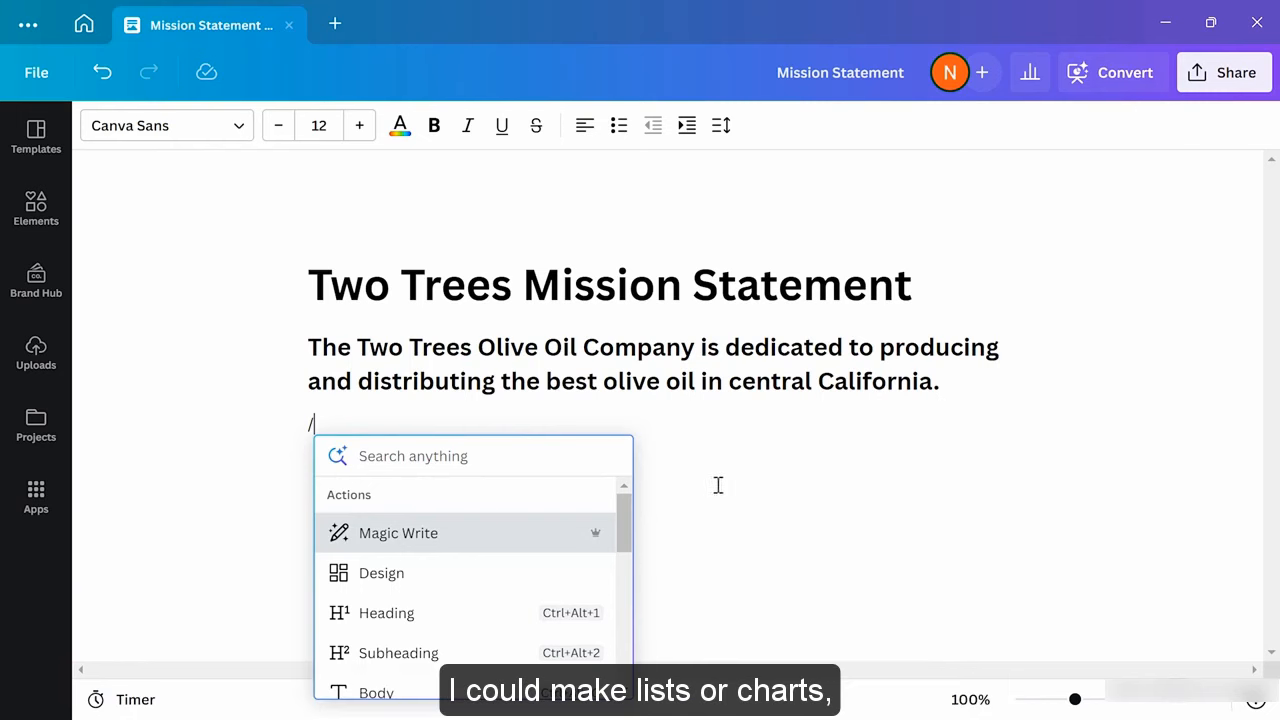
pyautogui.scroll(-2, 523, 589)
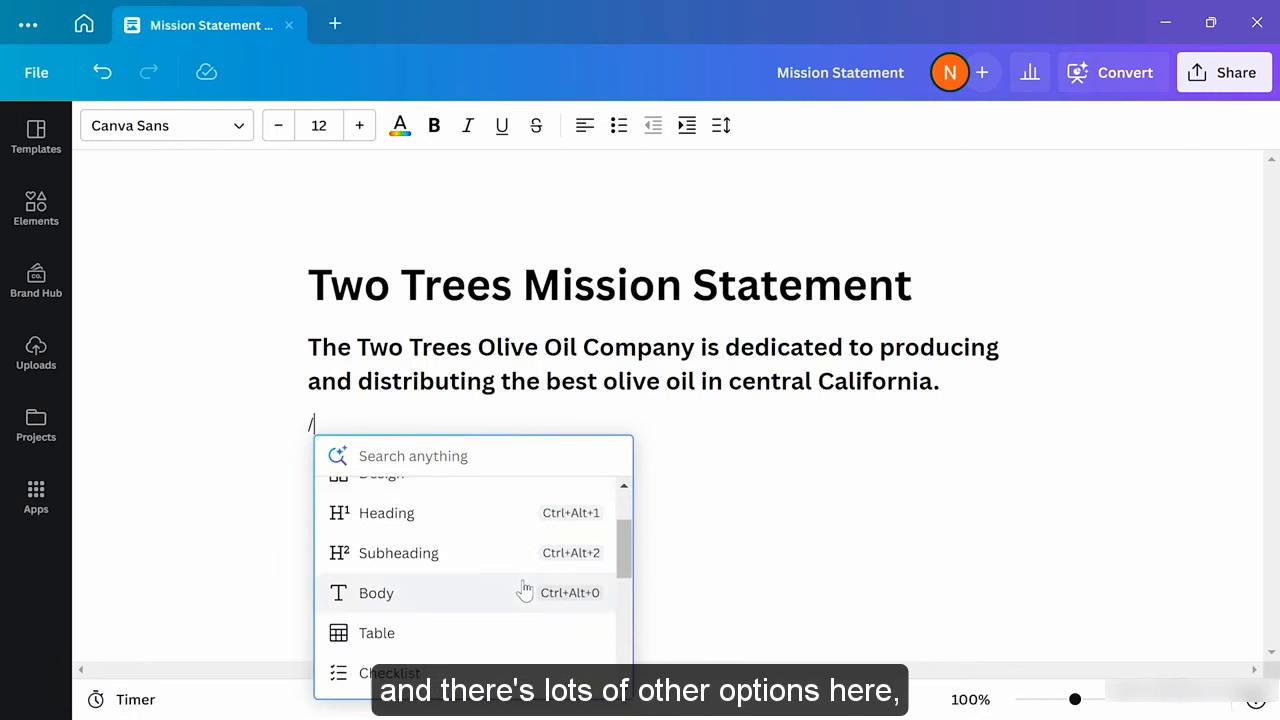
pyautogui.scroll(-5, 523, 589)
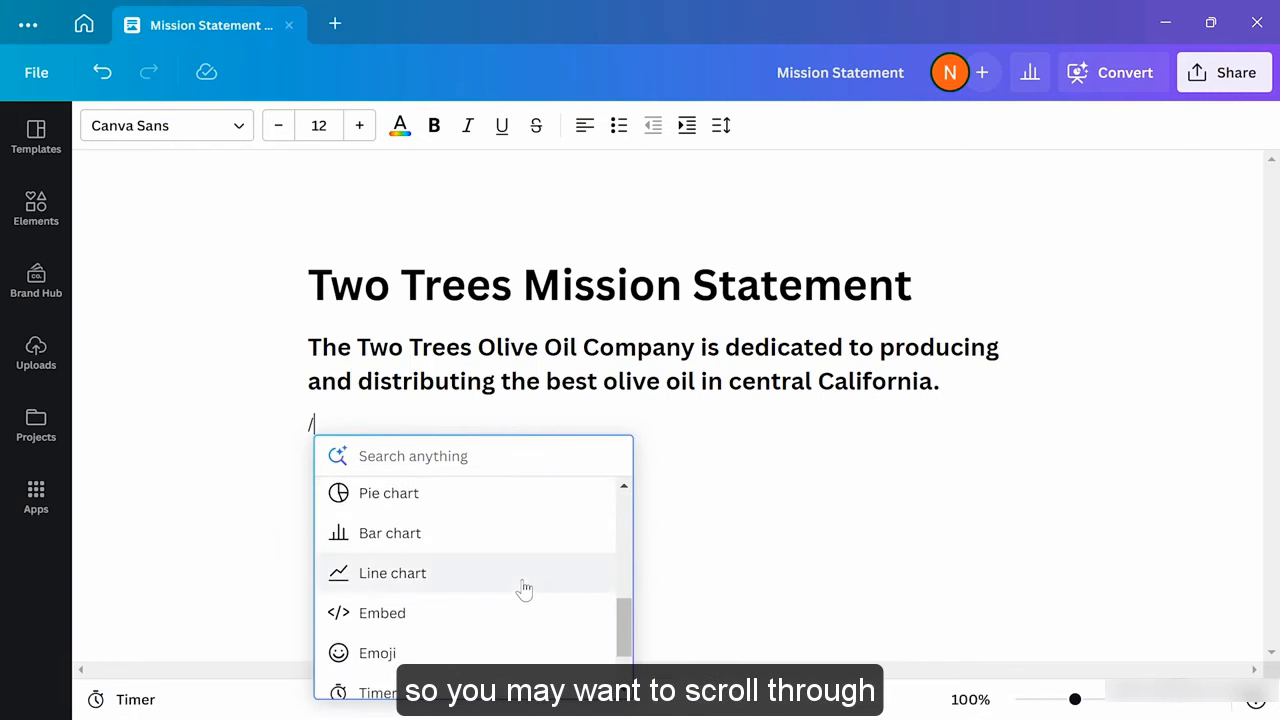
pyautogui.scroll(7, 524, 588)
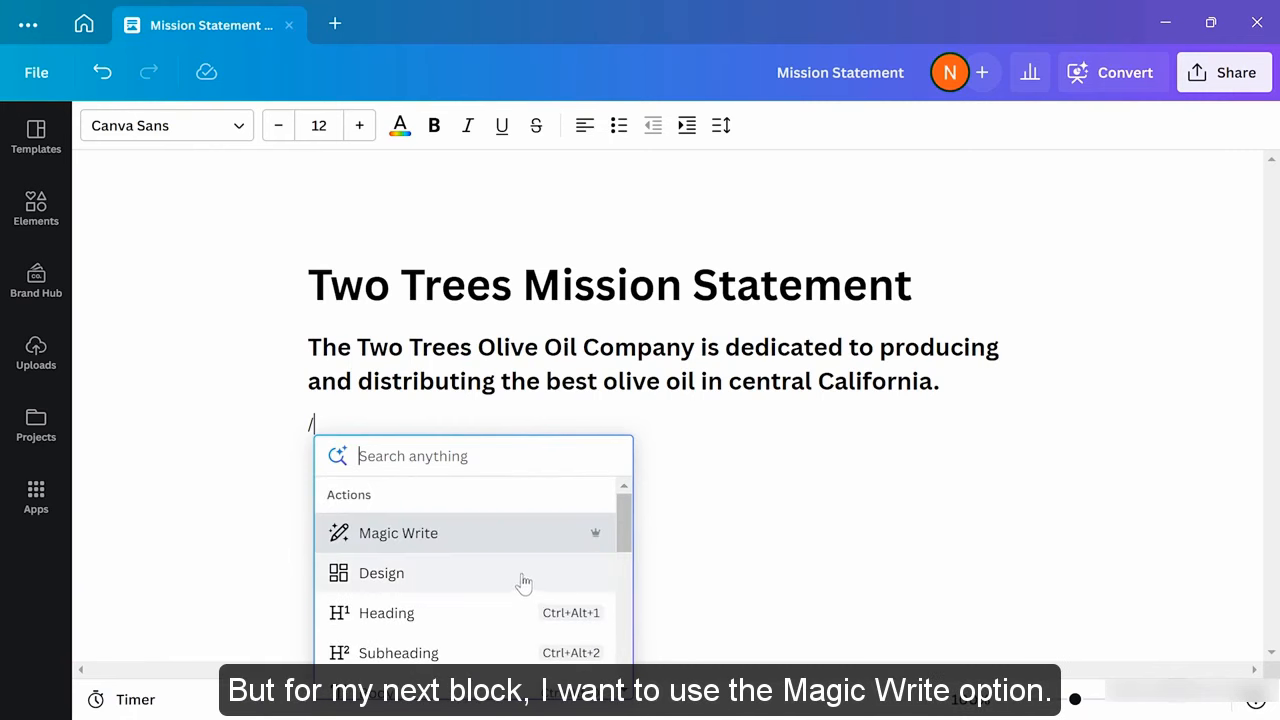
# Generate and keep a two-paragraph Two Trees Olive Oil mission statement with Magic Write
pyautogui.click(477, 537)
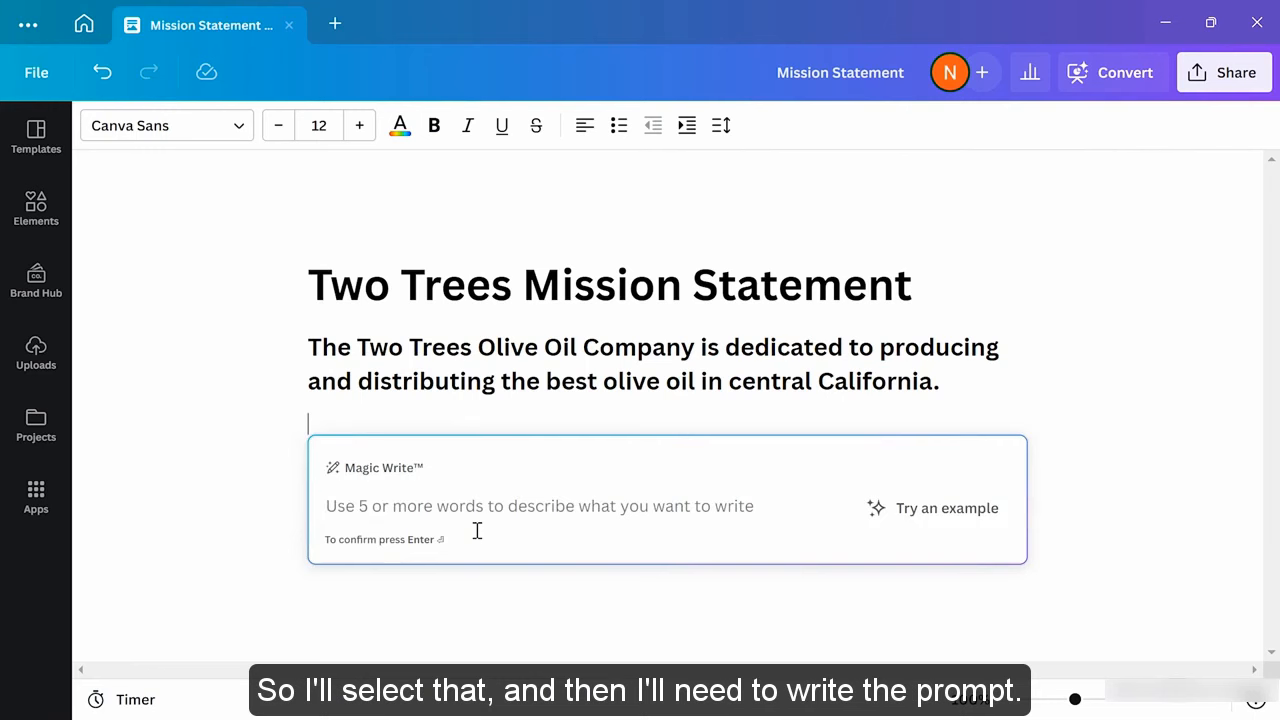
pyautogui.write('Write a two-paragraph mission statement for an olive oil company called "Two Trees Olive Oil".')
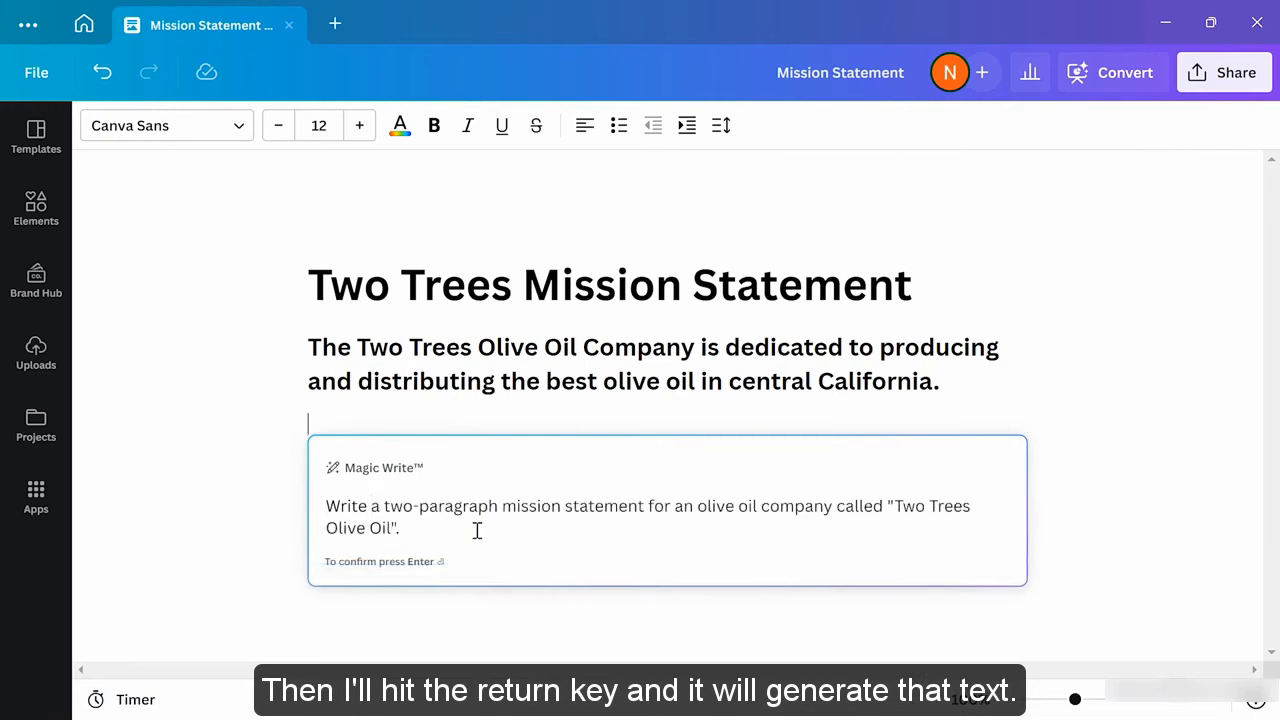
pyautogui.press('Return')
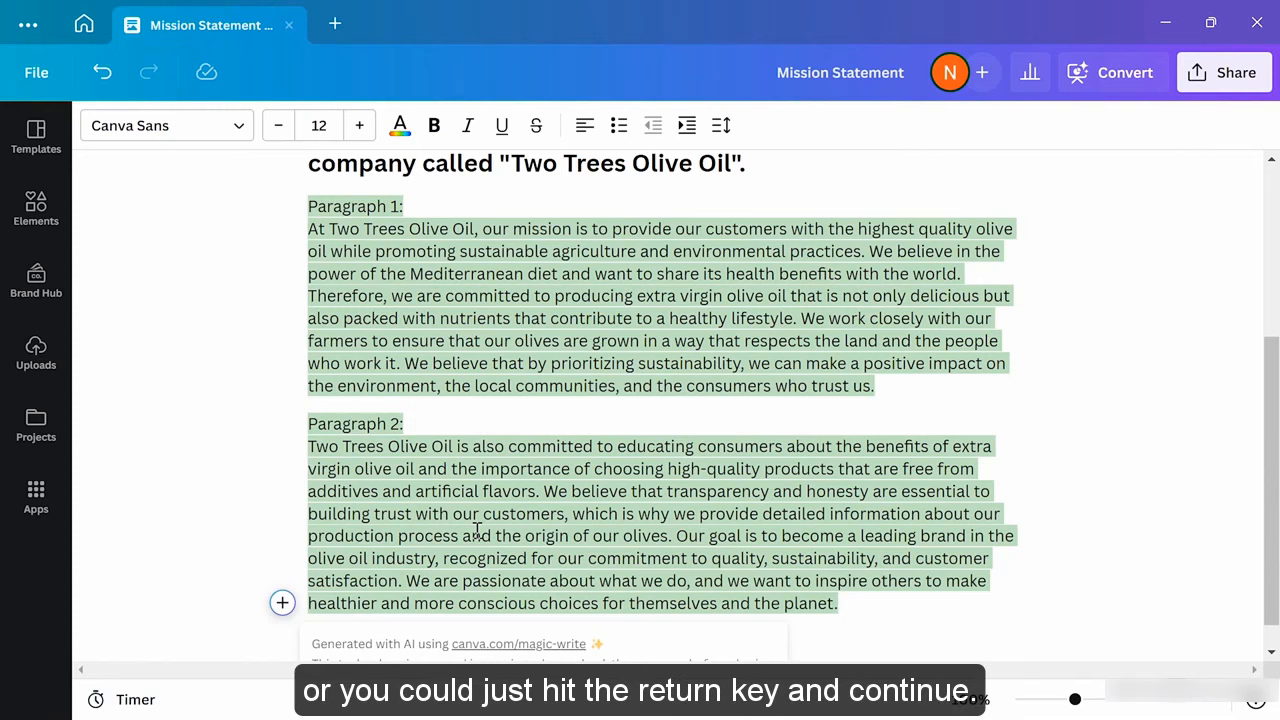
pyautogui.press('Return')
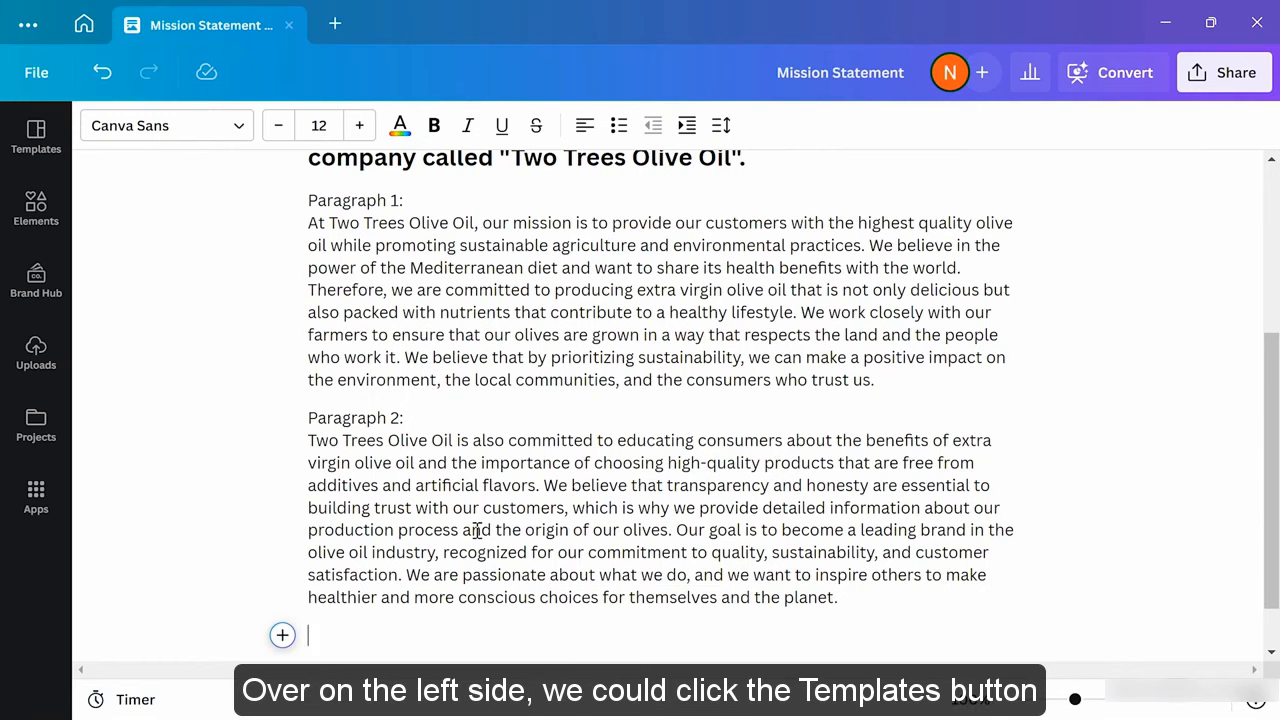
# Browse Templates and Elements, then list the uploaded images including the olive oil bottles photo
pyautogui.click(35, 142)
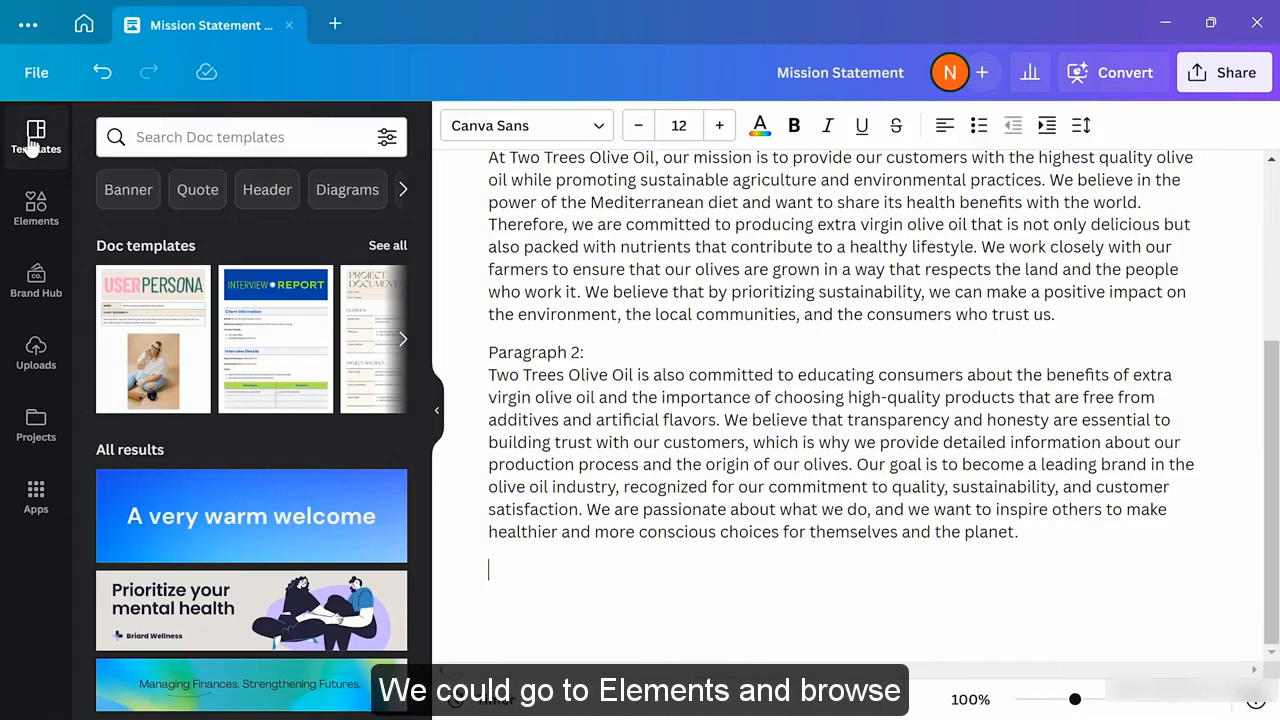
pyautogui.click(35, 205)
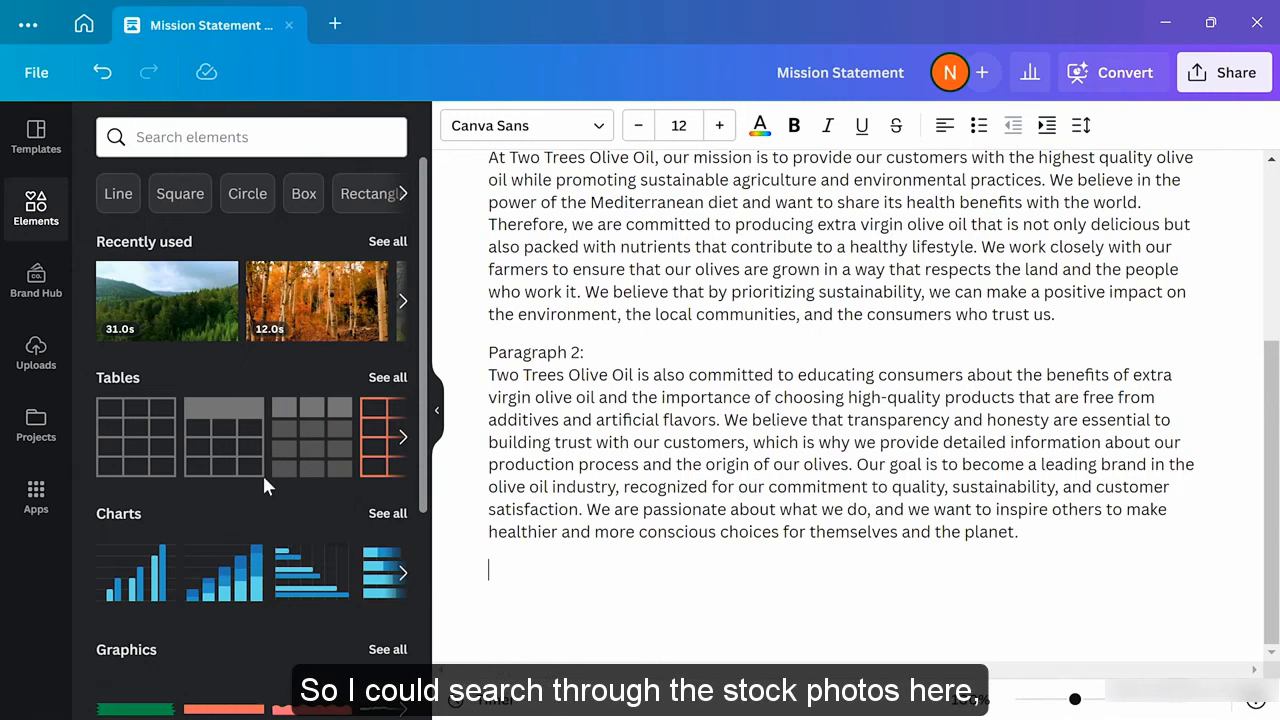
pyautogui.scroll(-1, 265, 485)
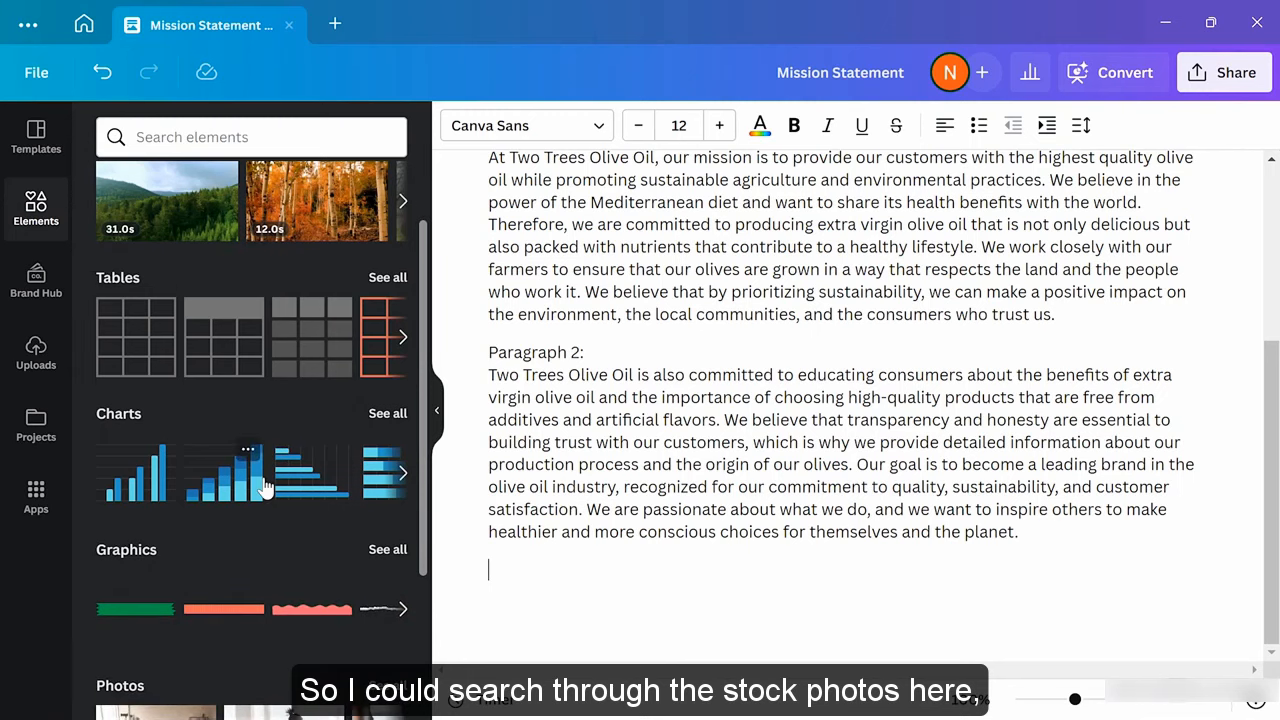
pyautogui.click(35, 365)
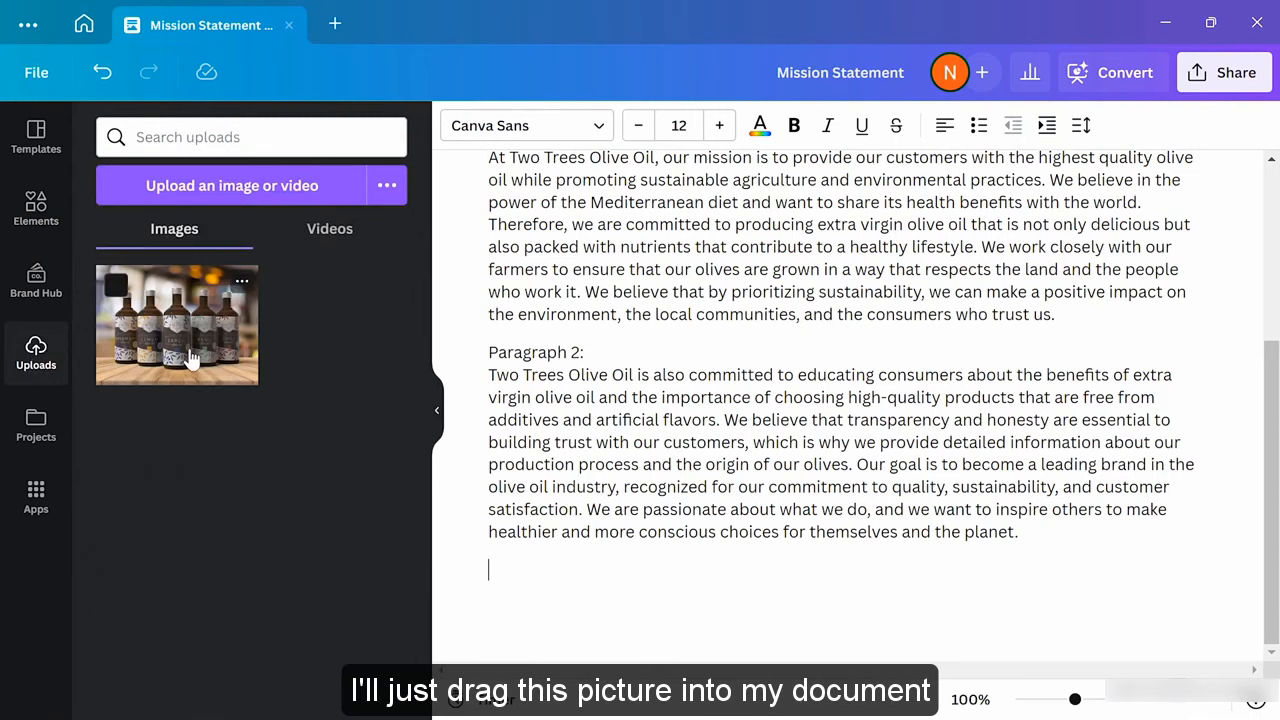
# Place the olive oil bottles photo in the Doc below Paragraph 2
pyautogui.moveTo(189, 350); pyautogui.dragTo(528, 574)
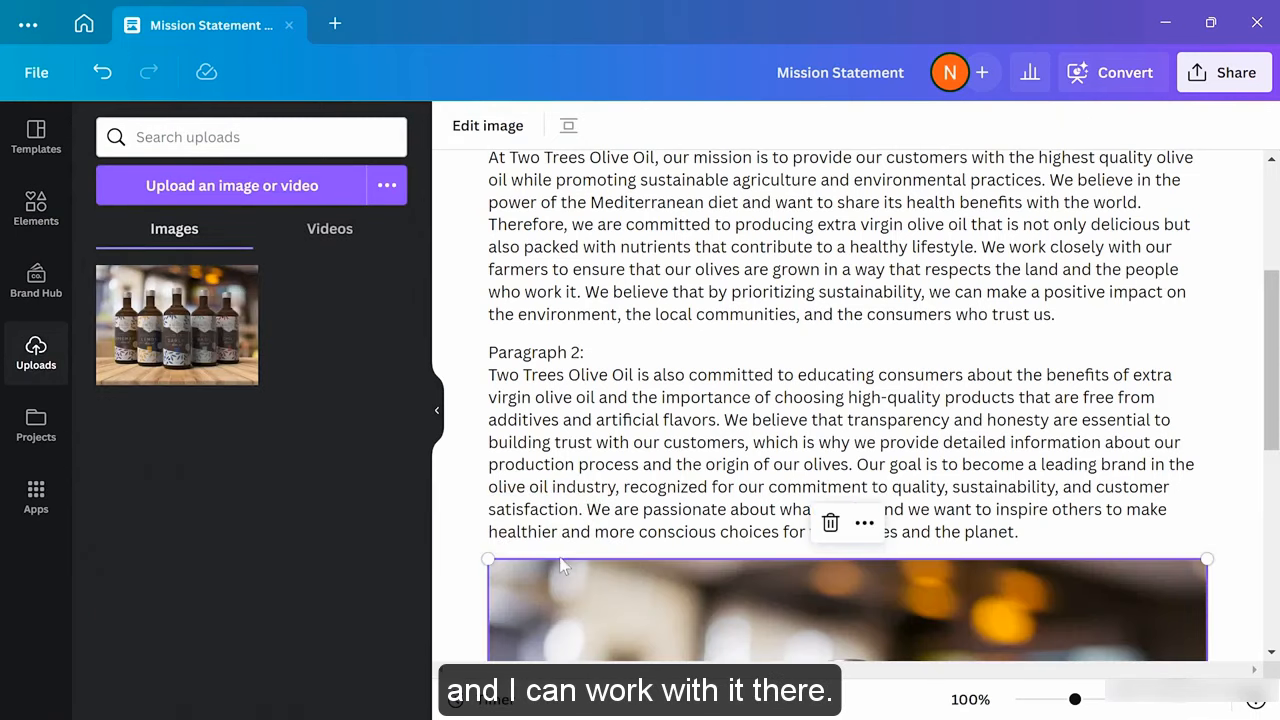
pyautogui.scroll(-2, 576, 554)
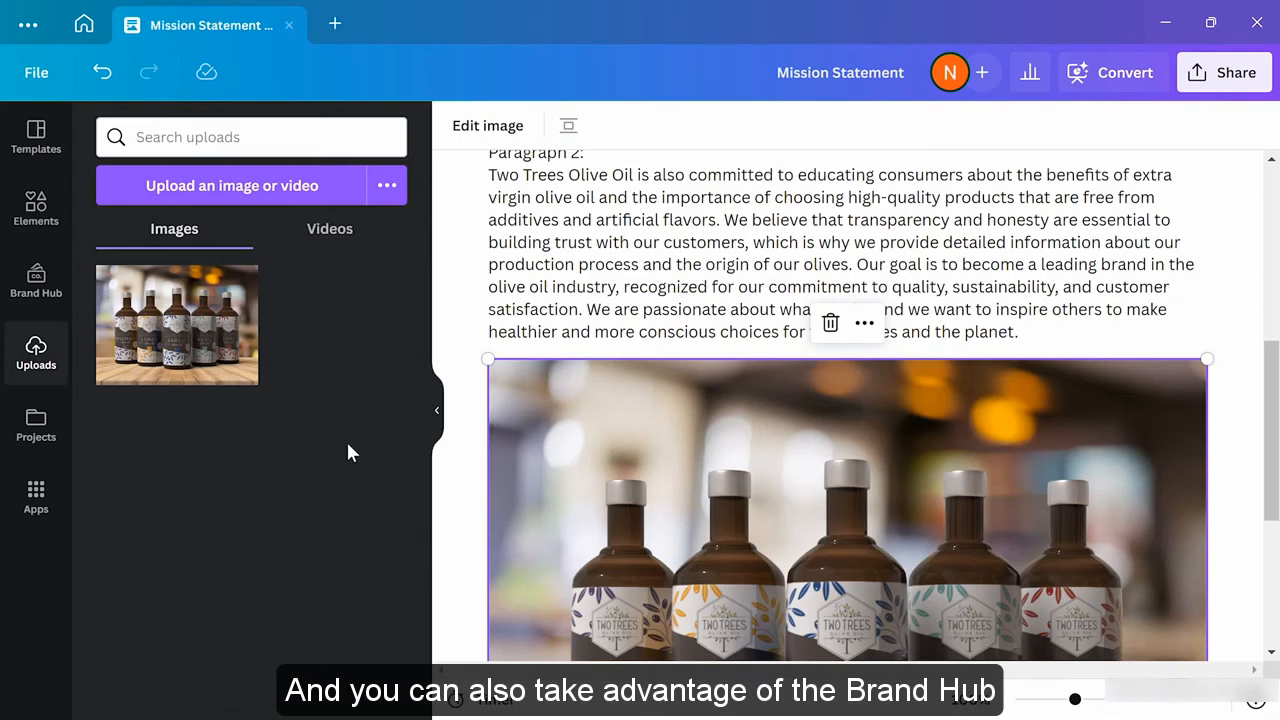
# Replace the bottle photo with the hexagonal Two Trees logo from the brand kit Logos
pyautogui.click(36, 278)
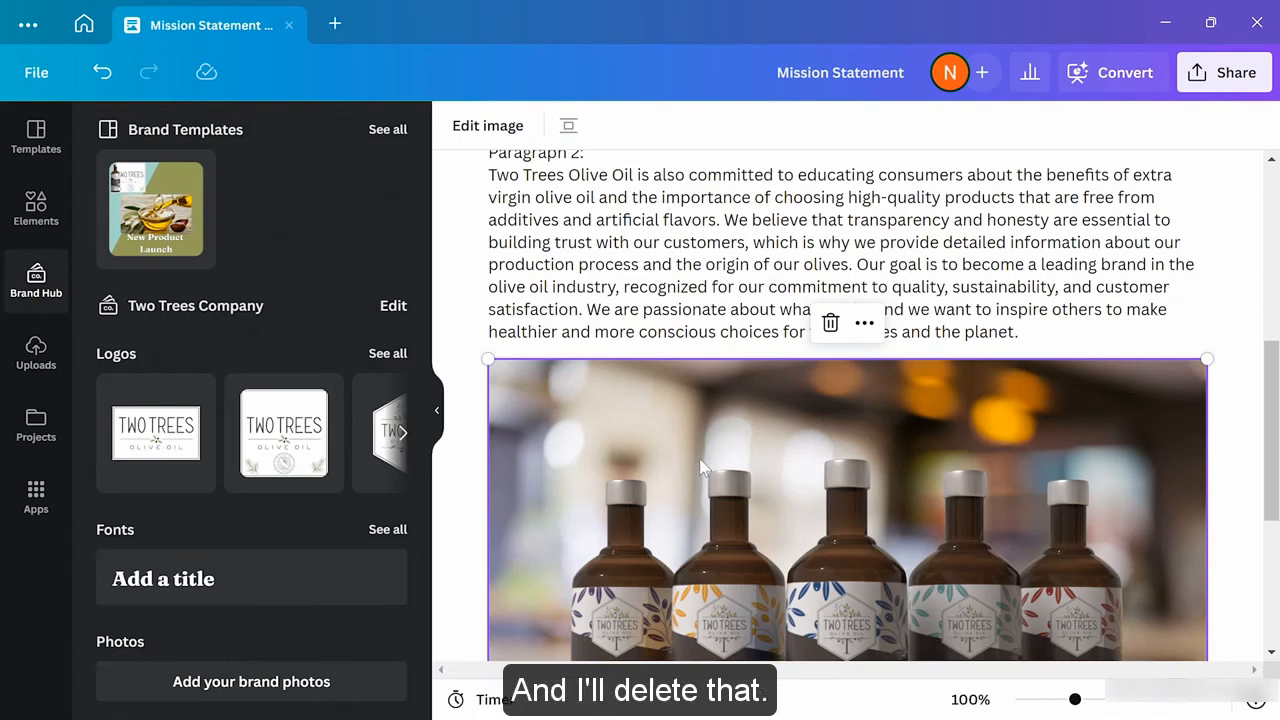
pyautogui.click(830, 322)
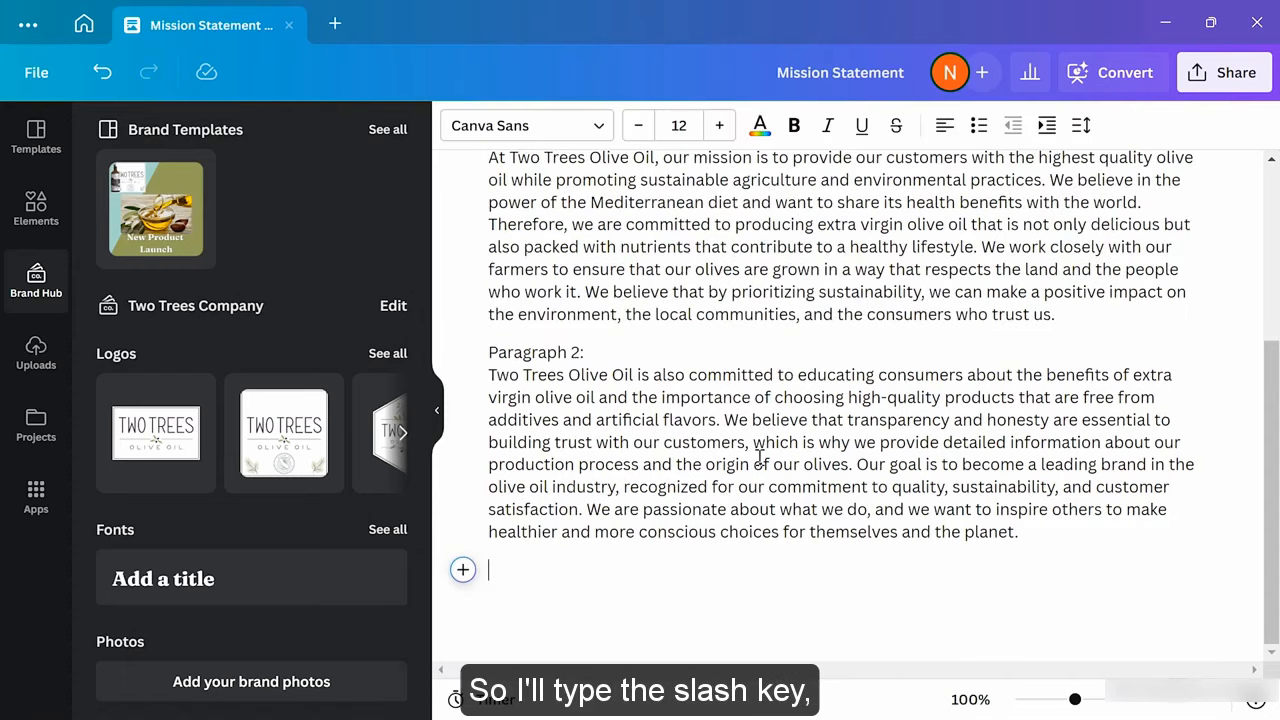
pyautogui.write('/')
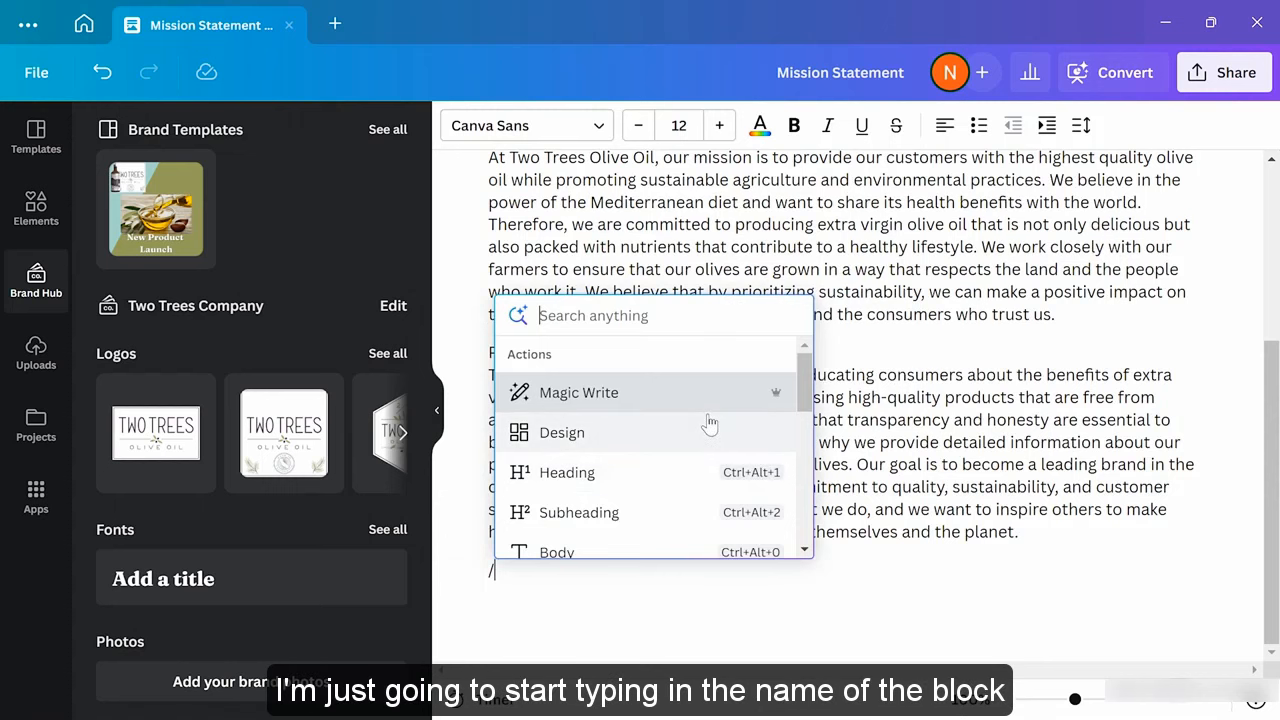
pyautogui.write('logo')
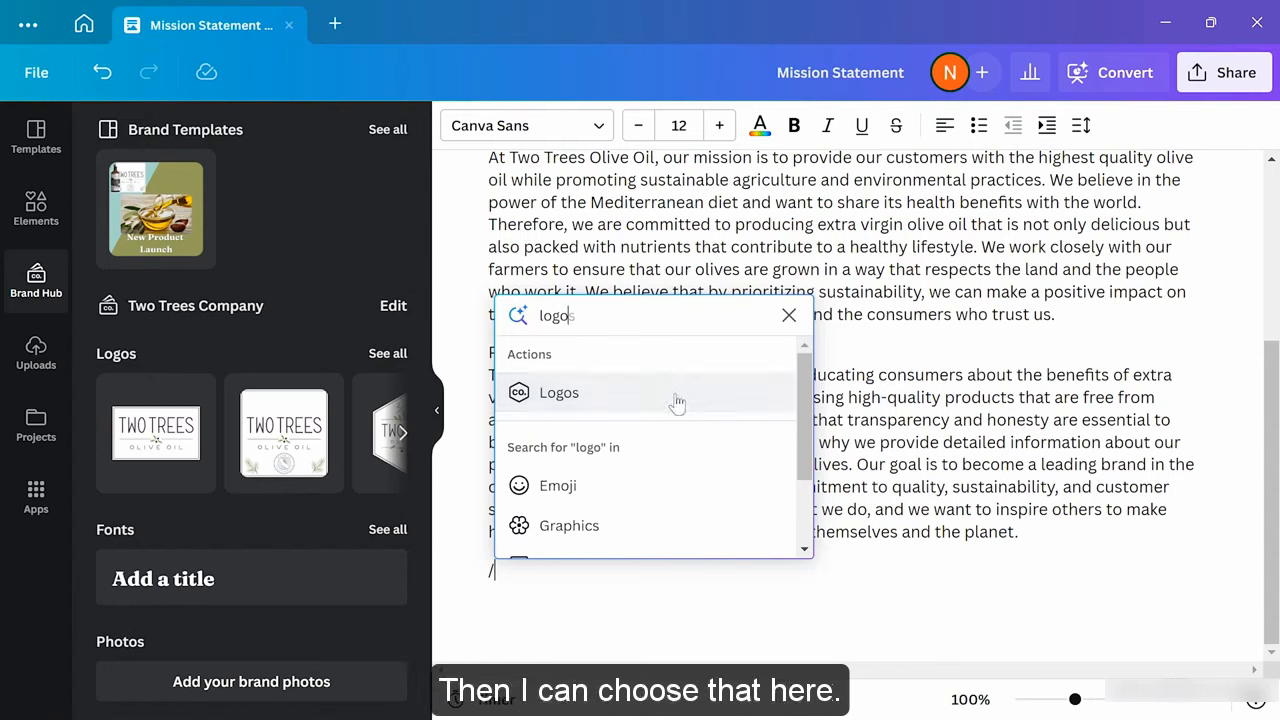
pyautogui.click(643, 398)
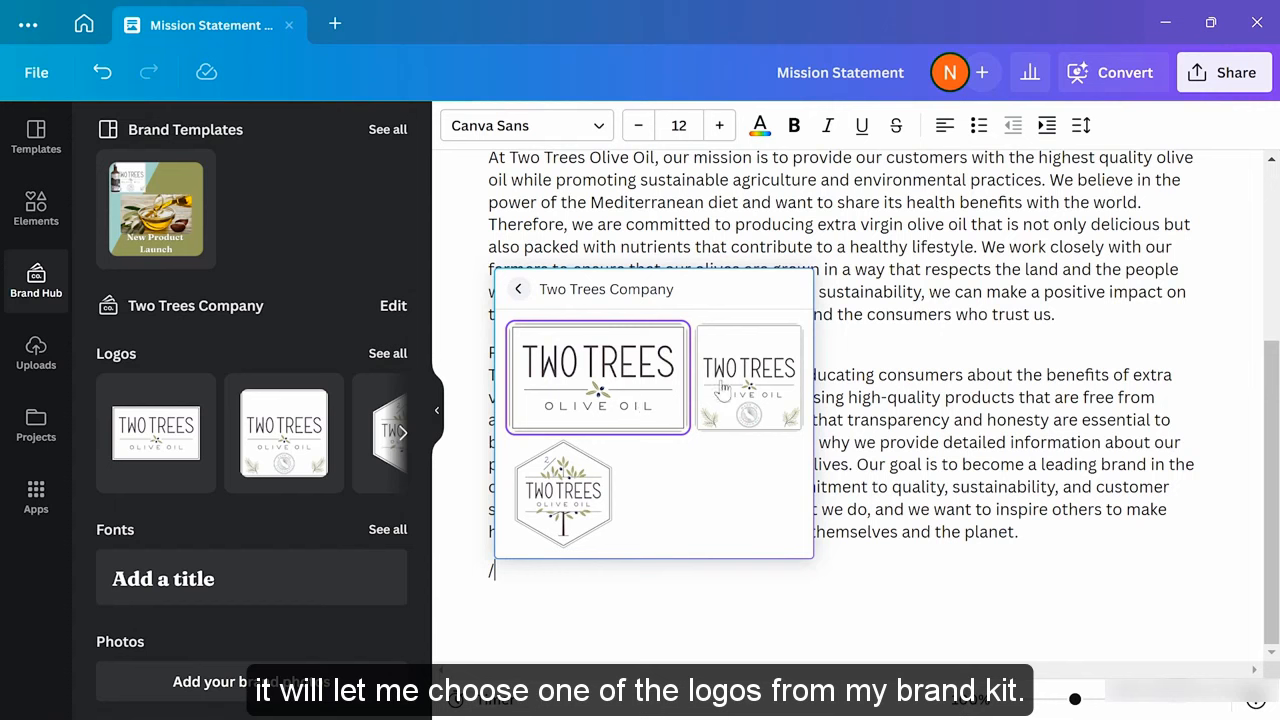
pyautogui.click(597, 490)
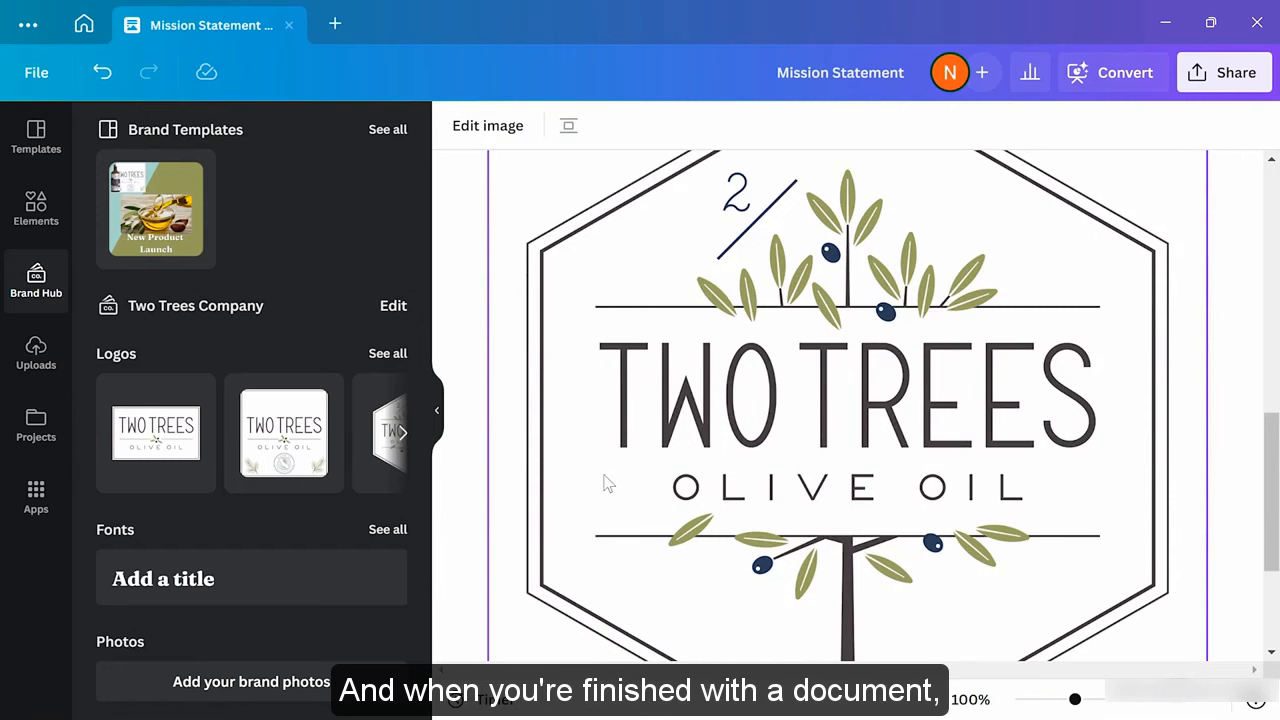
pyautogui.scroll(3, 604, 484)
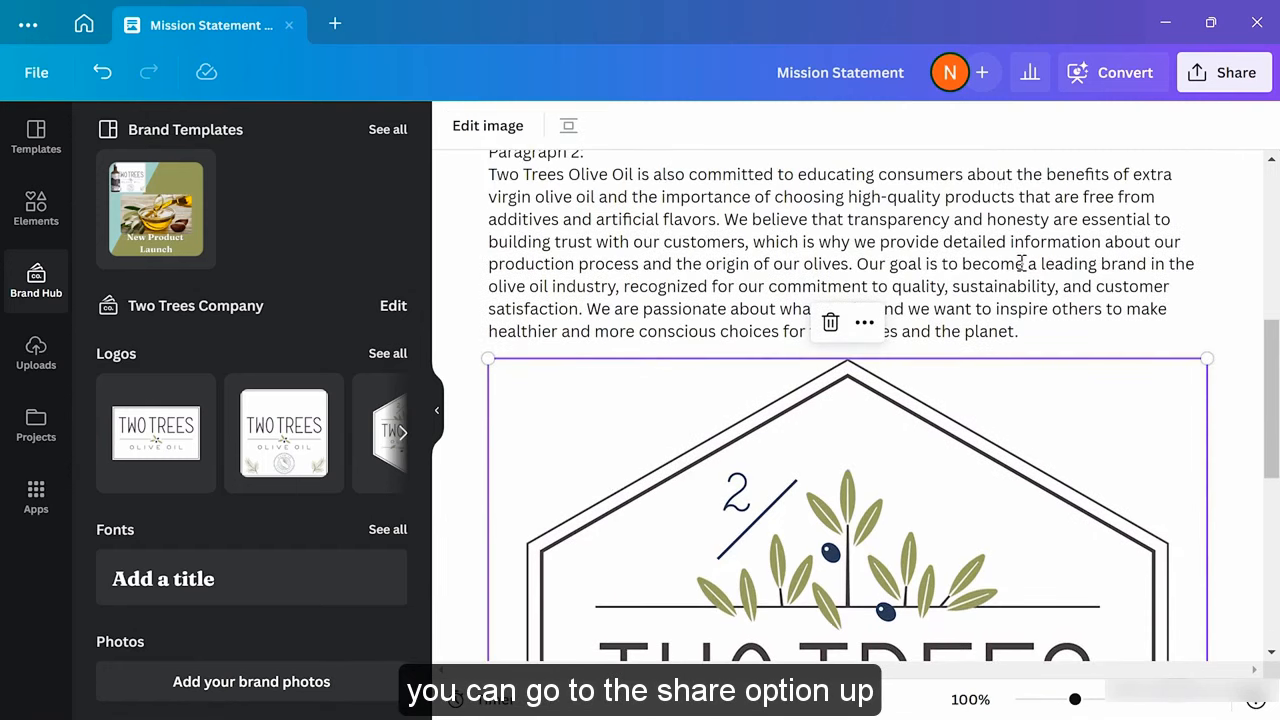
pyautogui.click(1224, 88)
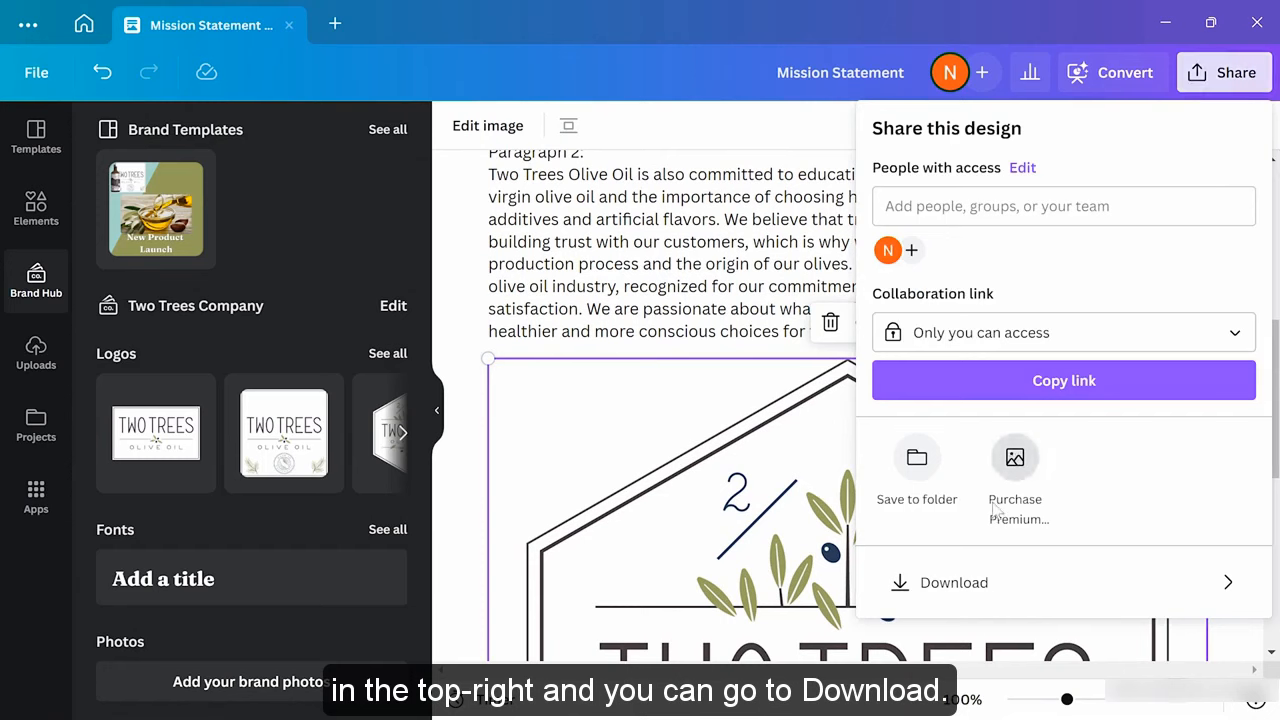
# Download the Mission Statement doc as a PDF Standard at Letter size
pyautogui.click(958, 600)
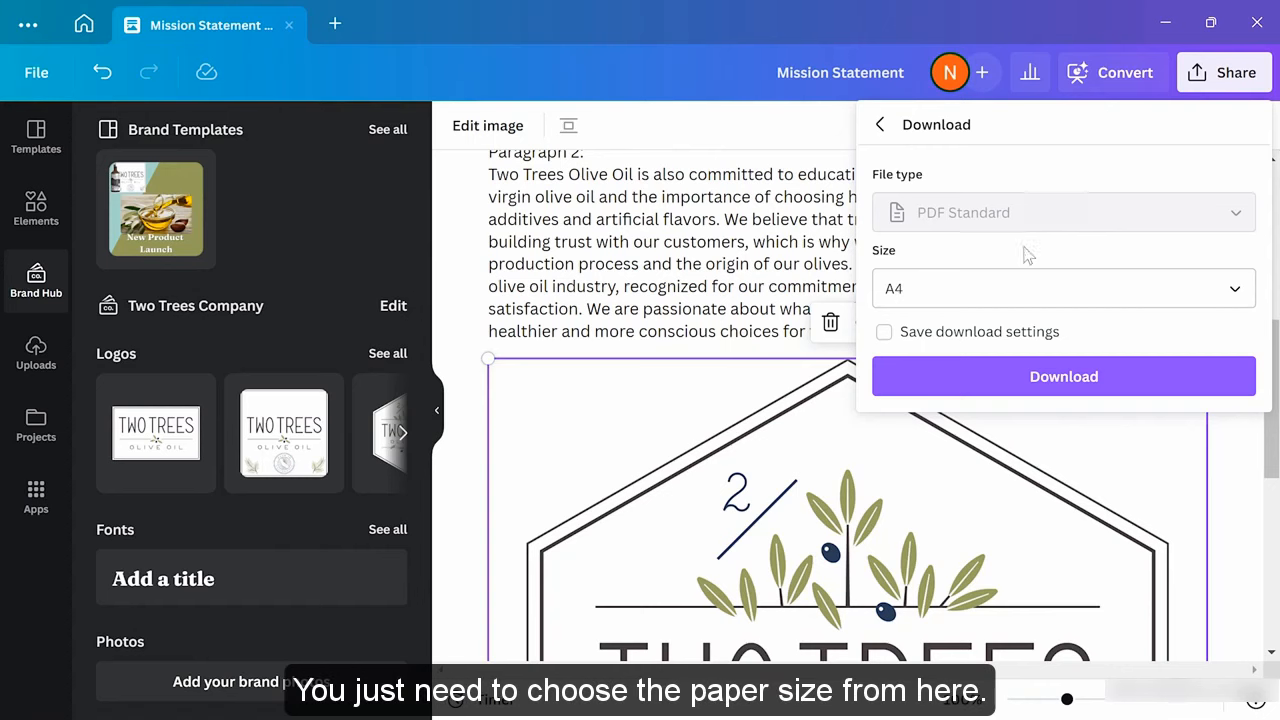
pyautogui.click(1025, 290)
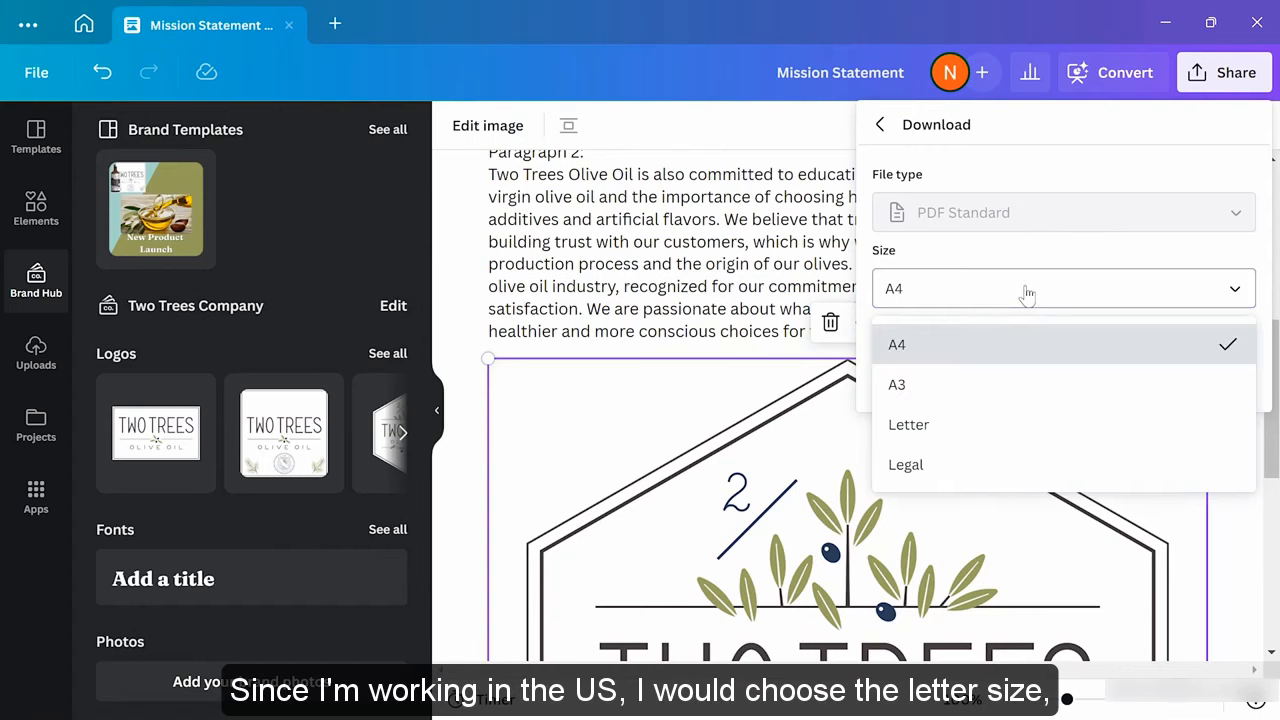
pyautogui.click(960, 426)
pyautogui.click(1001, 390)
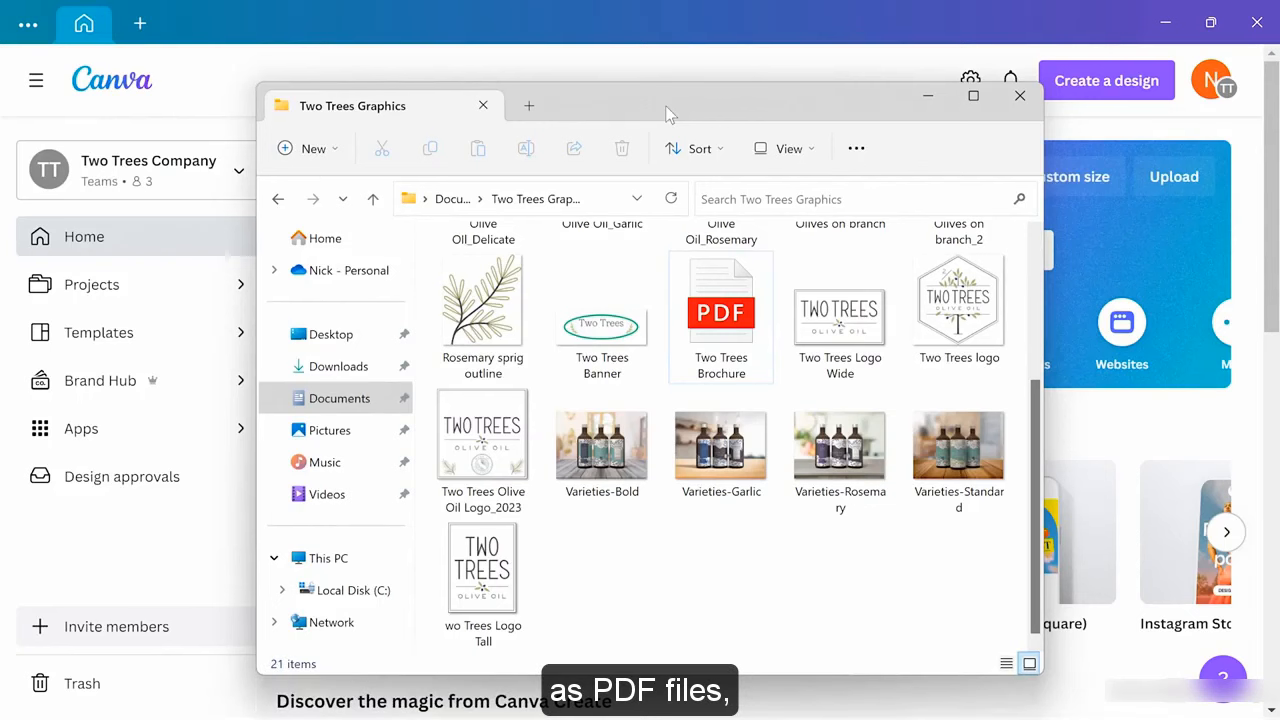
# Select the Two Trees Brochure PDF in the Two Trees Graphics folder
pyautogui.click(703, 314)
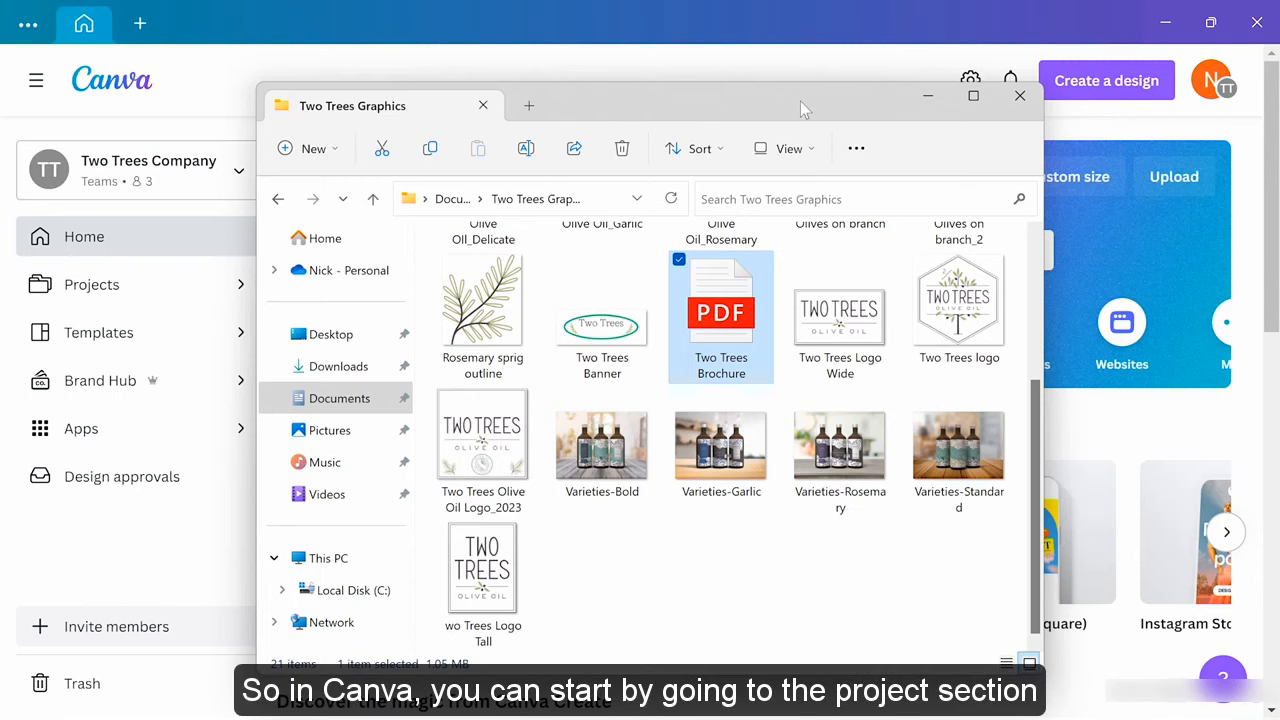
# Upload the Two Trees Brochure PDF through Projects > Add new > Upload and open the imported design
pyautogui.click(786, 53)
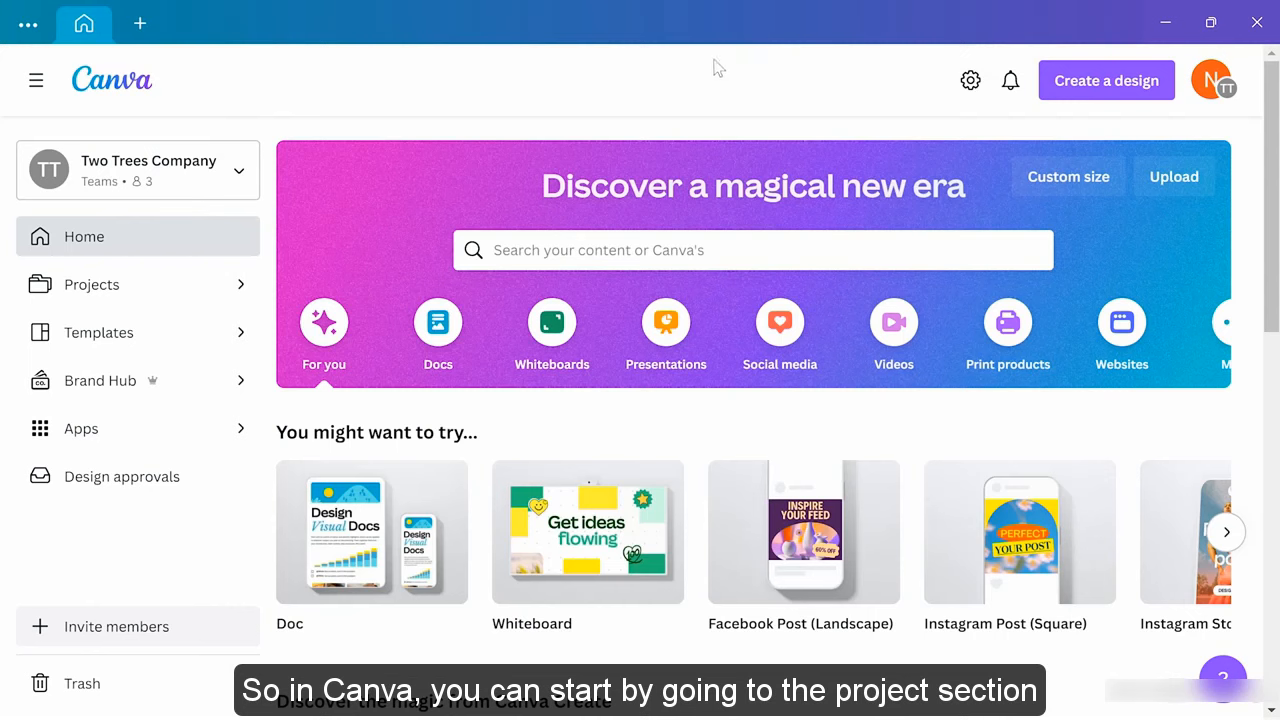
pyautogui.click(112, 288)
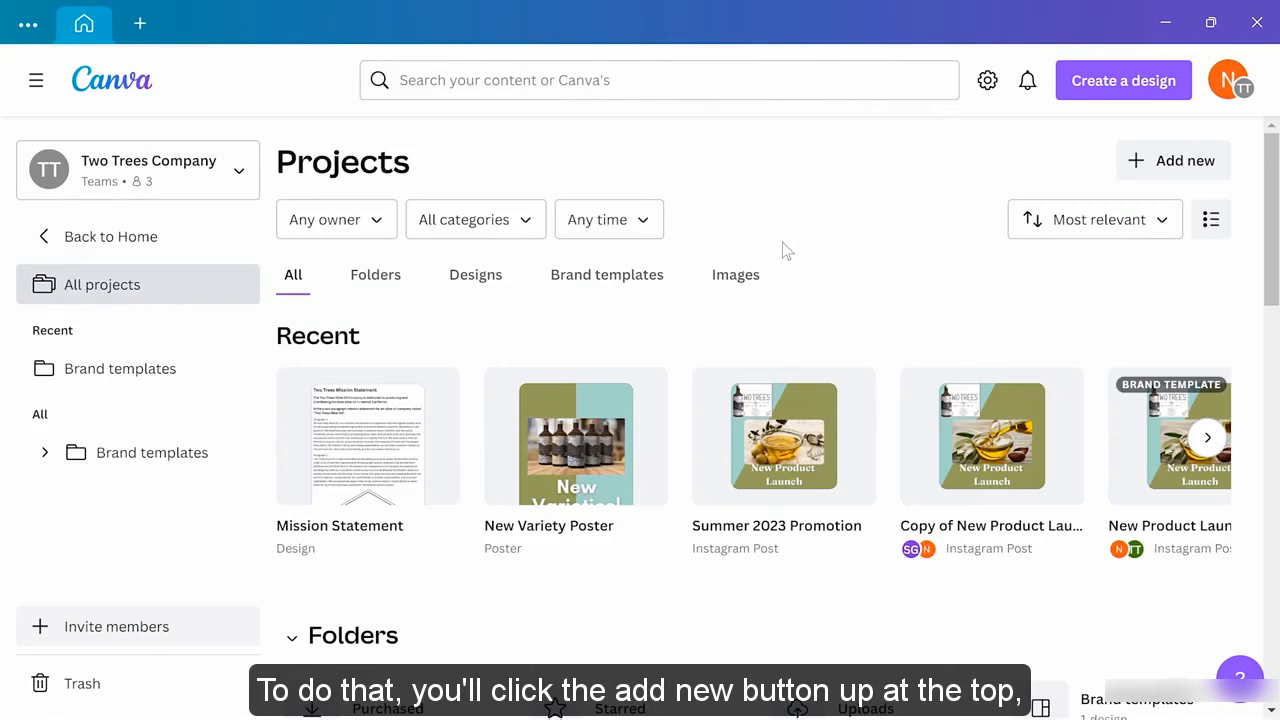
pyautogui.click(1170, 165)
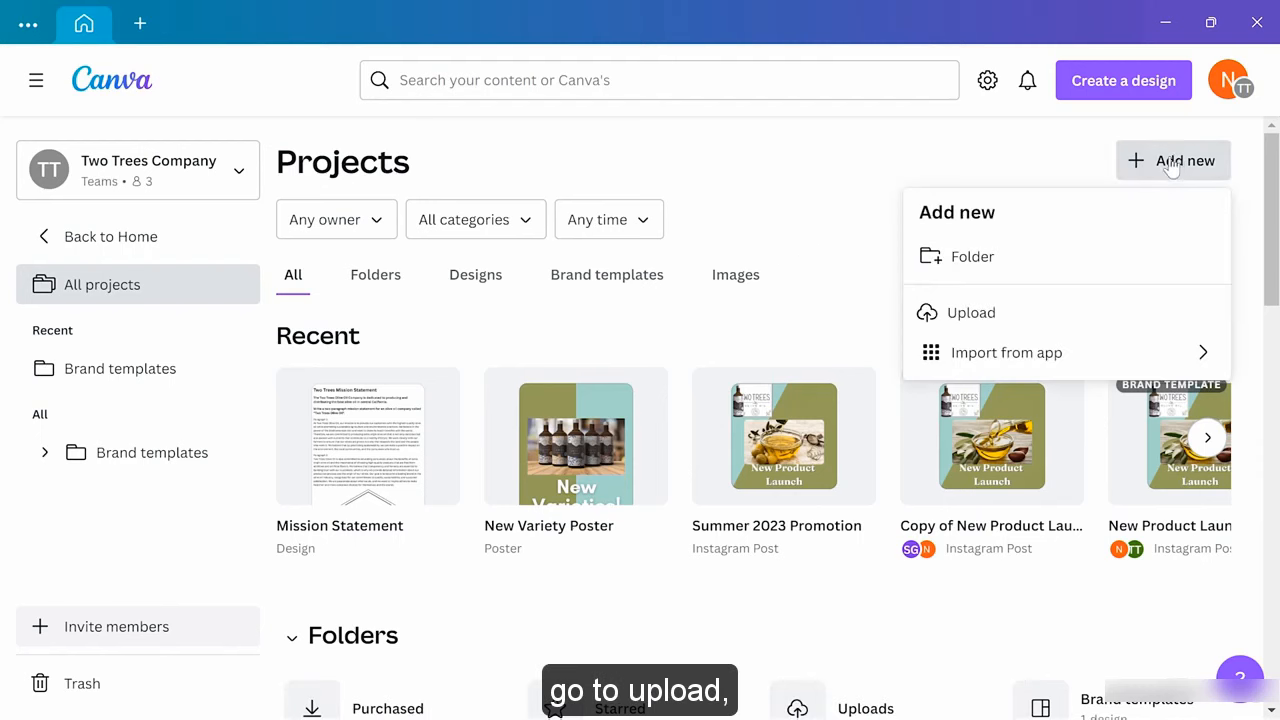
pyautogui.click(1034, 315)
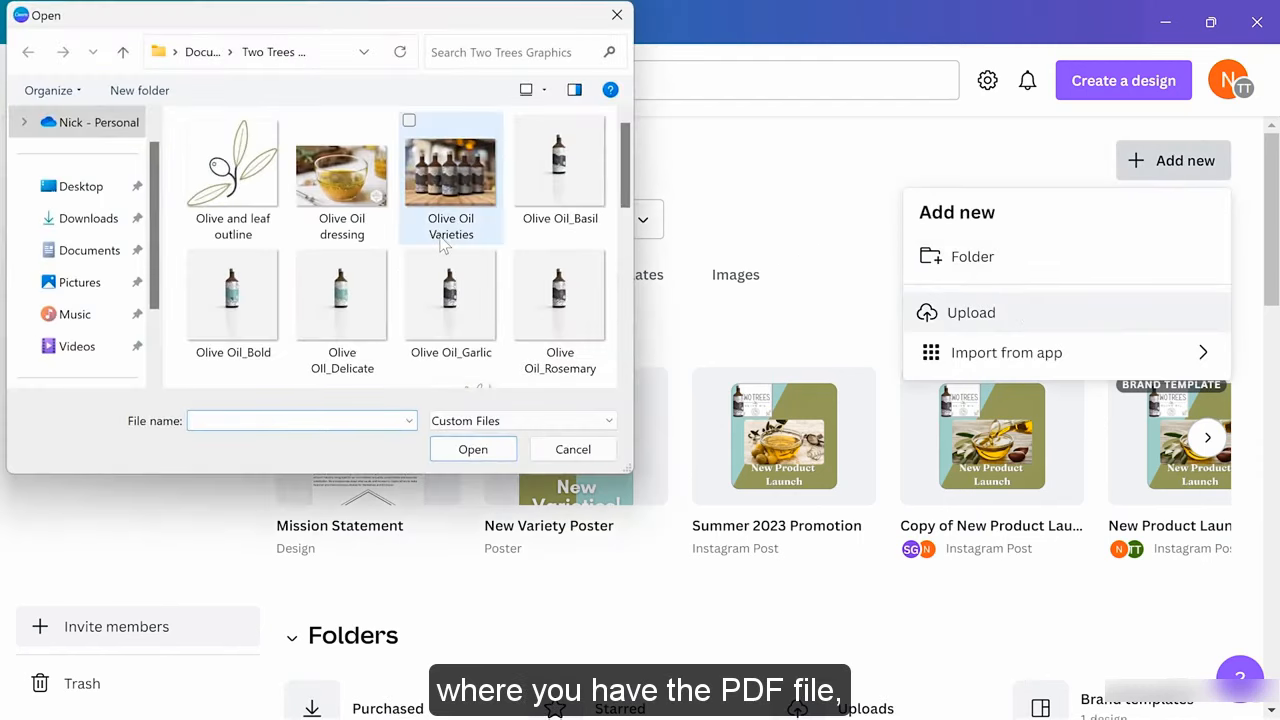
pyautogui.scroll(-4, 445, 200)
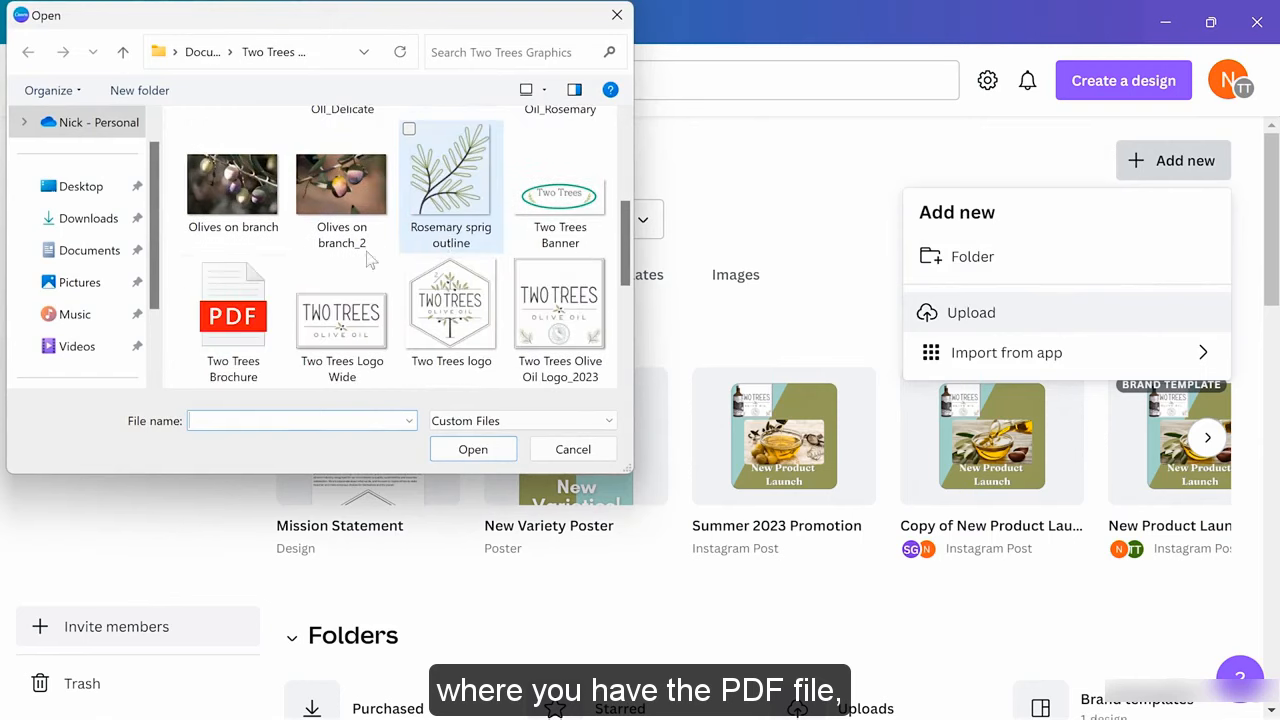
pyautogui.click(234, 325)
pyautogui.click(449, 455)
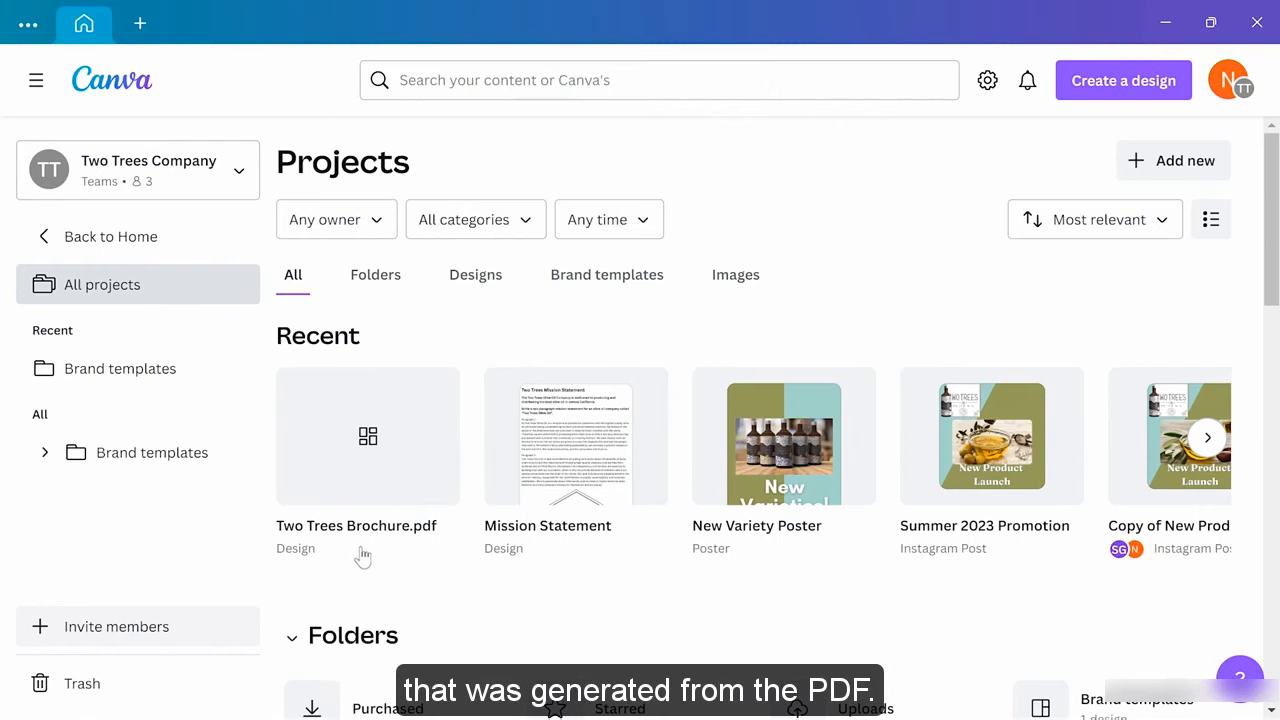
pyautogui.moveTo(391, 455)
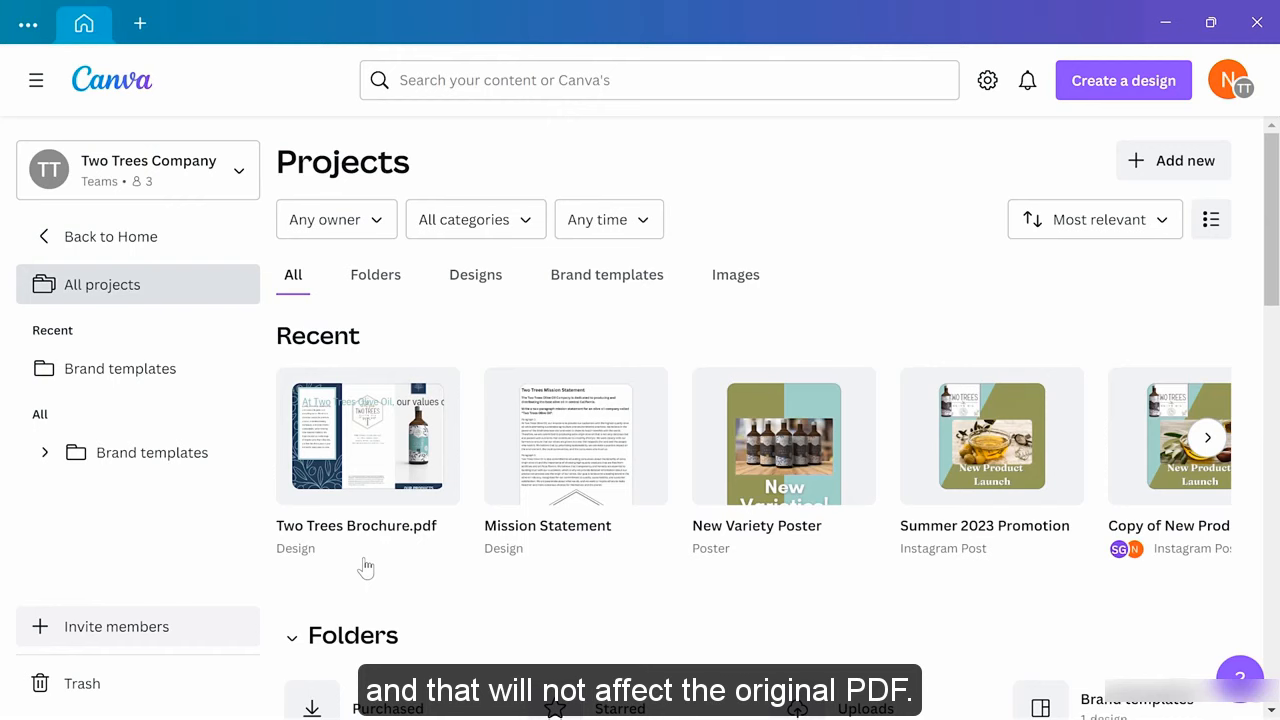
pyautogui.click(376, 450)
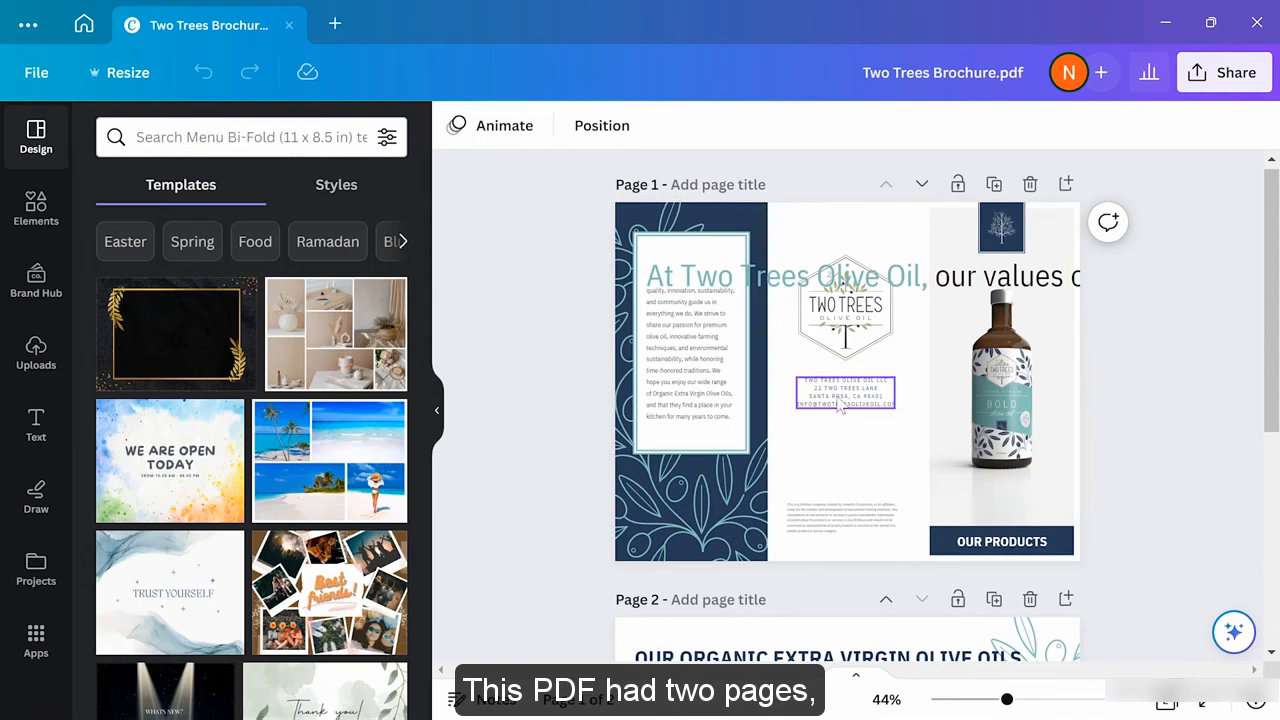
# Shrink the olive oil bottle photo and move it just above the OUR PRODUCTS banner
pyautogui.scroll(-5, 924, 395)
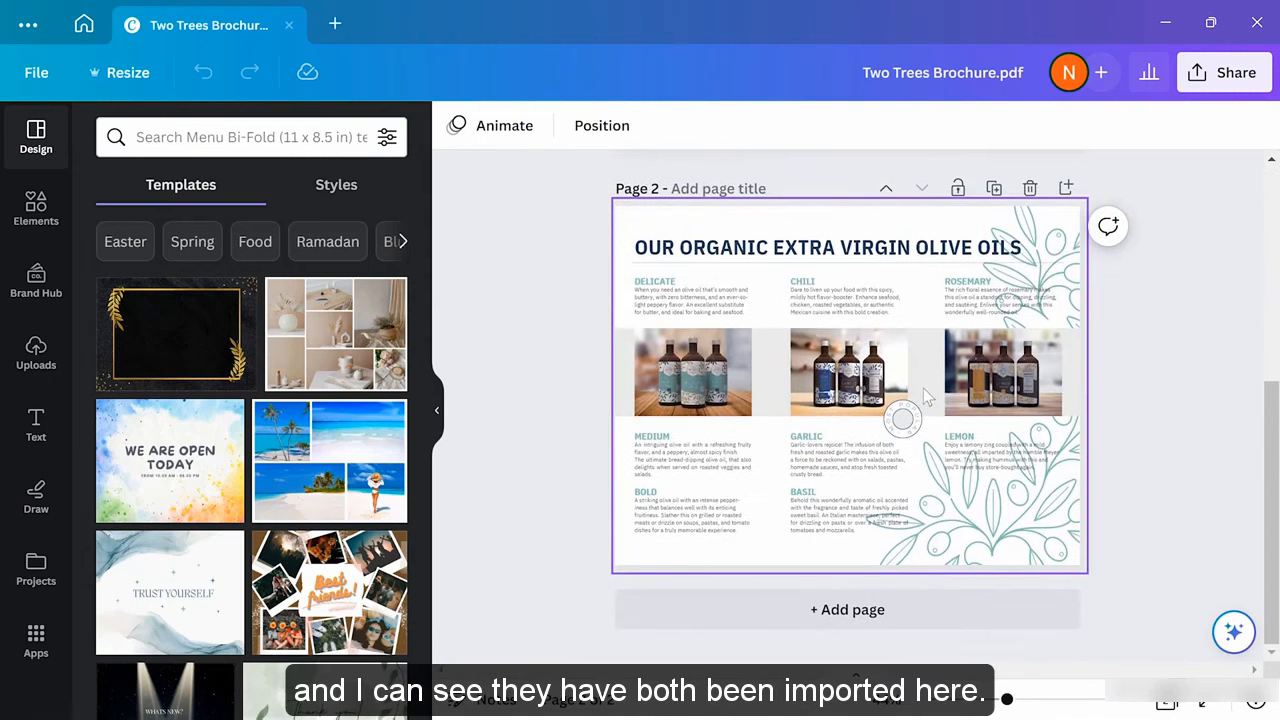
pyautogui.scroll(5, 926, 398)
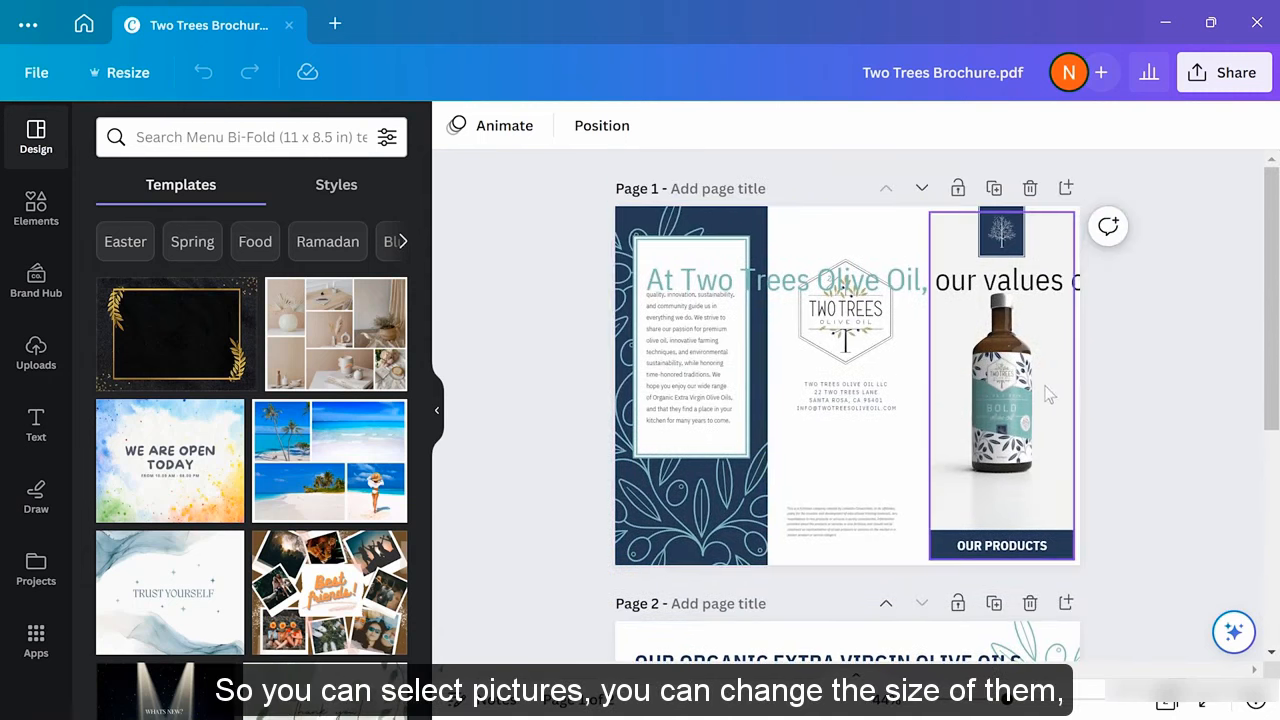
pyautogui.click(1020, 380)
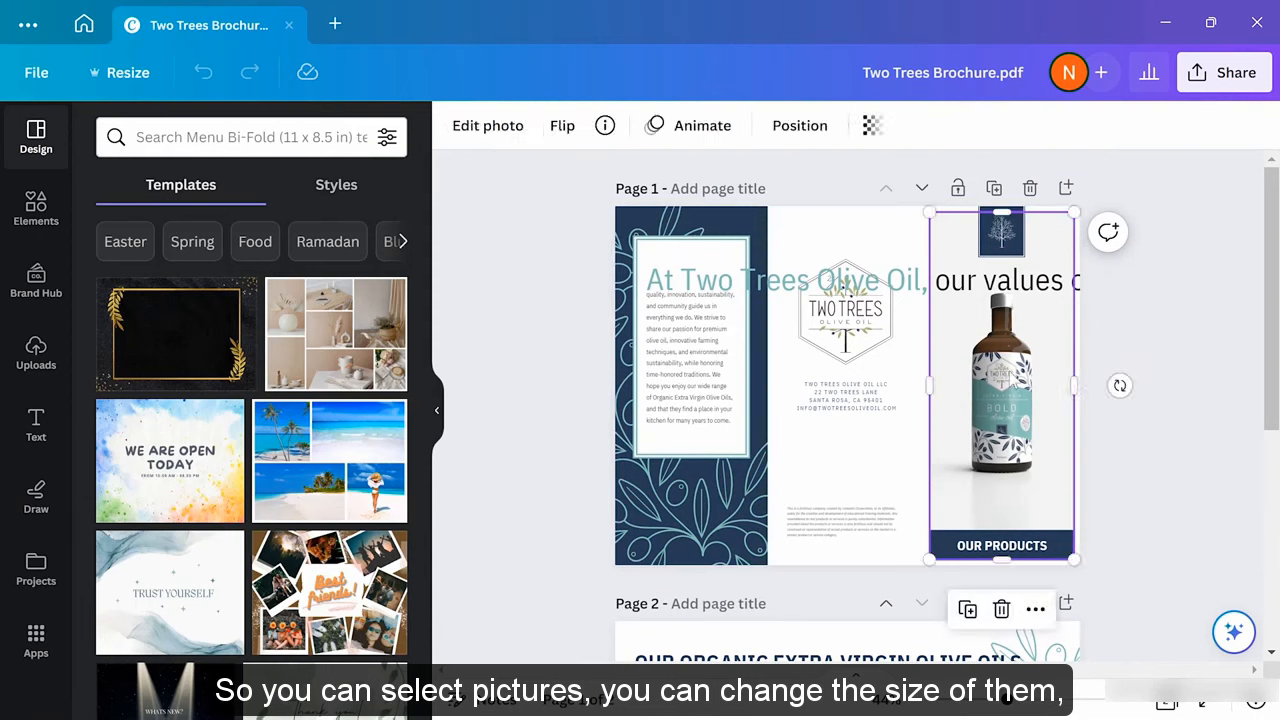
pyautogui.moveTo(929, 209); pyautogui.dragTo(953, 266)
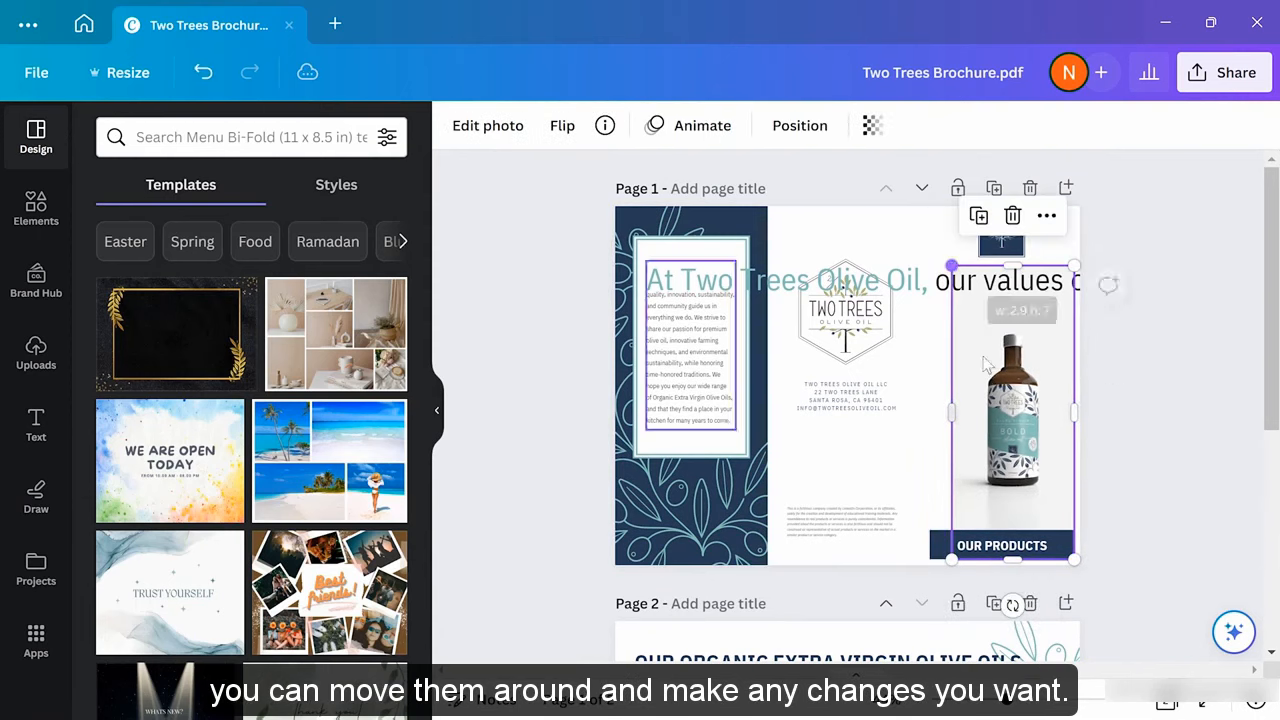
pyautogui.moveTo(995, 397); pyautogui.dragTo(984, 375)
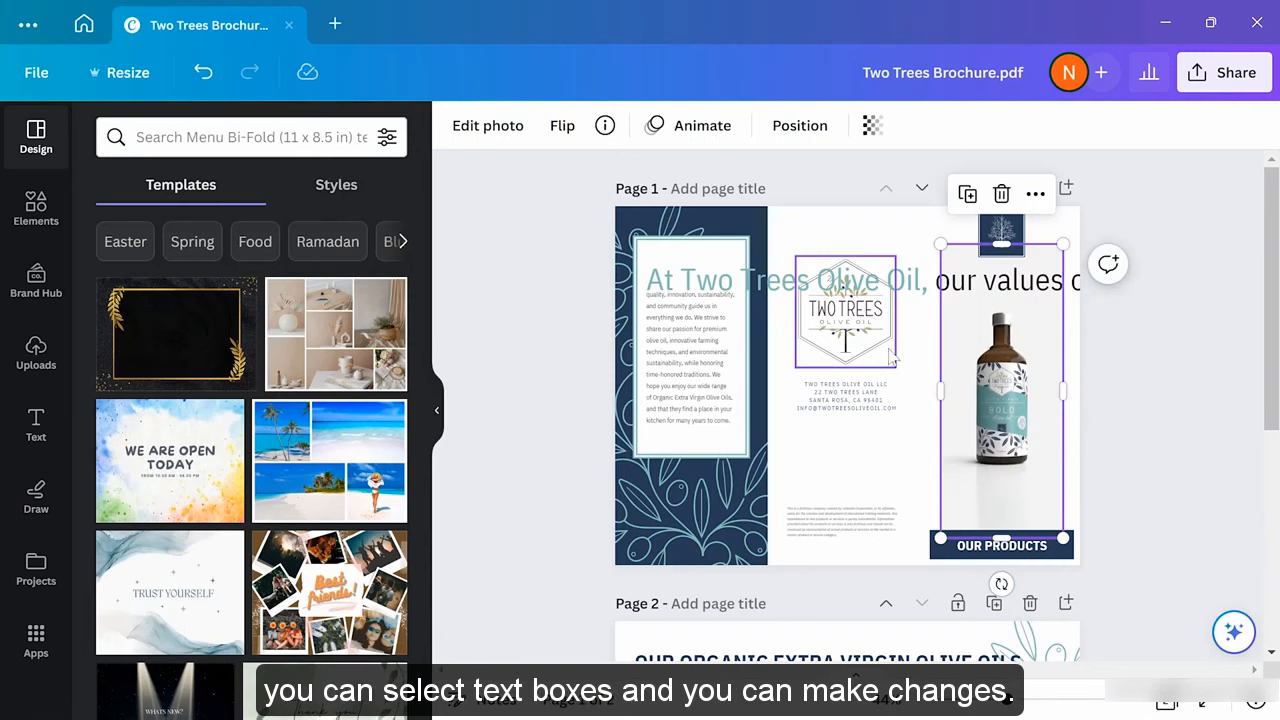
pyautogui.click(857, 400)
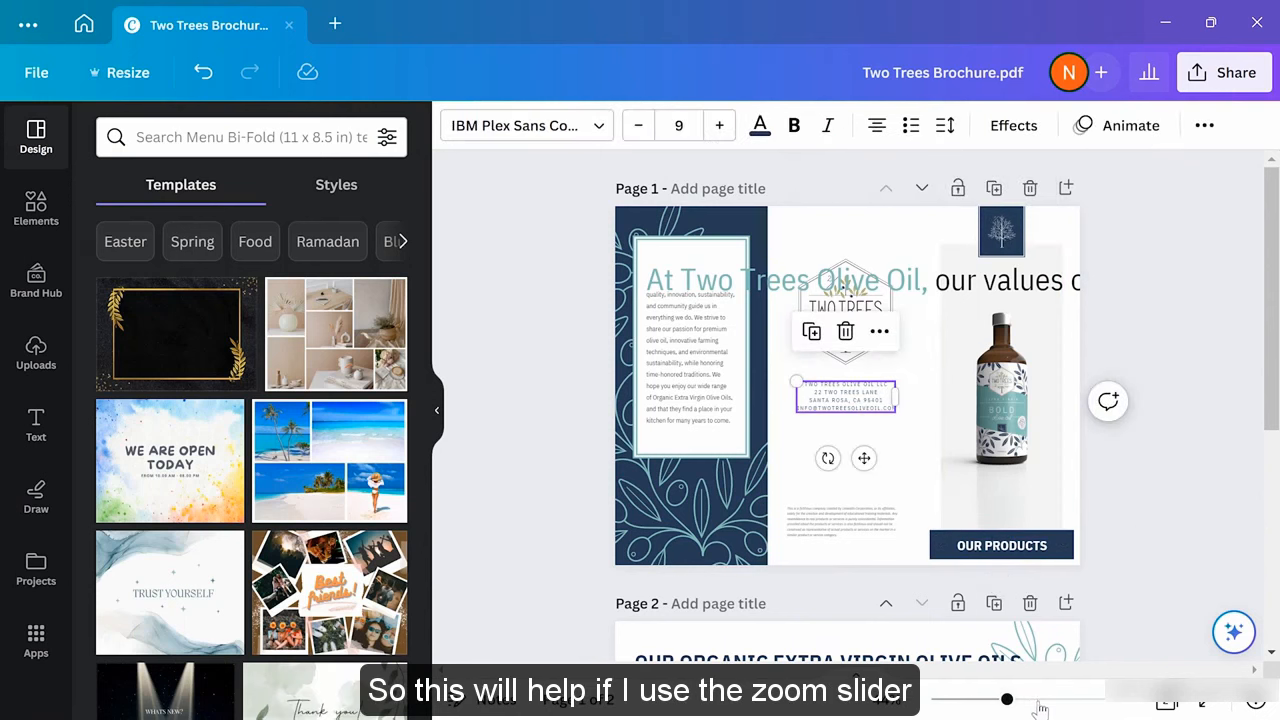
# Delete the street, city and e-mail lines below TWO TREES OLIVE OIL LLC, then fit the page in view
pyautogui.moveTo(1012, 701); pyautogui.dragTo(1081, 692)
pyautogui.doubleClick(872, 418)
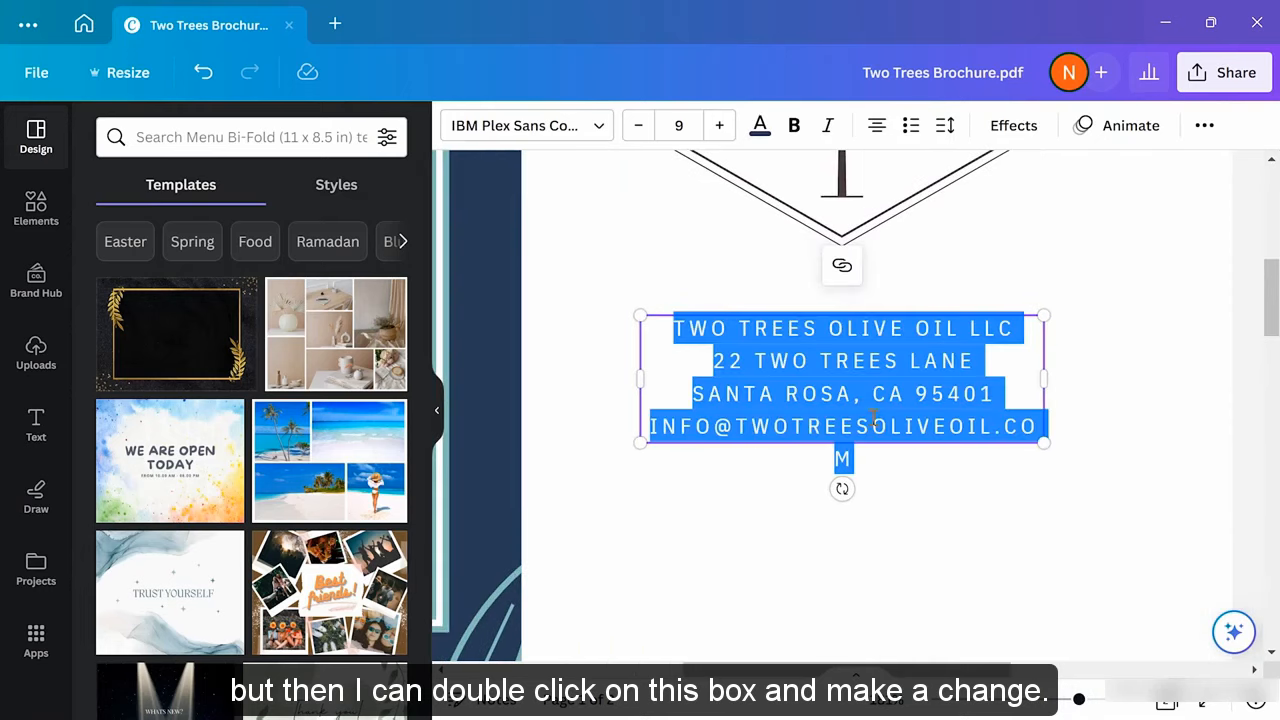
pyautogui.click(806, 398)
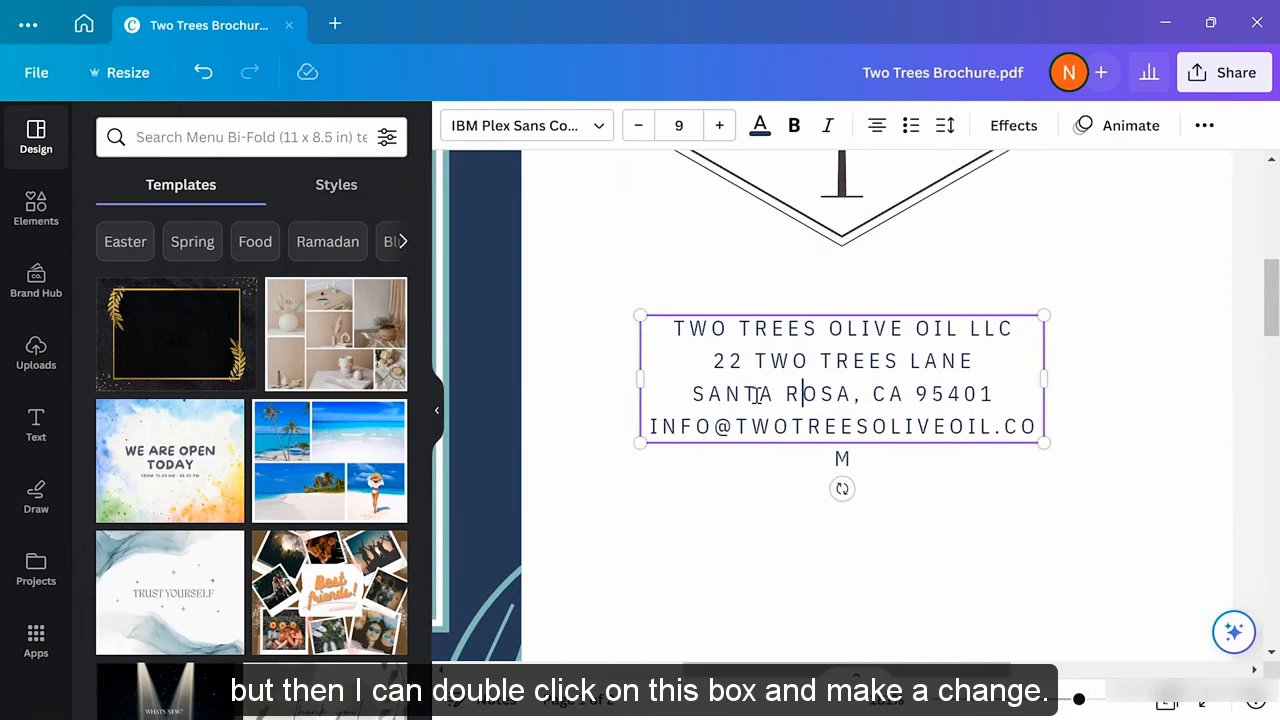
pyautogui.click(714, 360)
pyautogui.moveTo(714, 360); pyautogui.dragTo(1028, 428)
pyautogui.press('BackSpace')
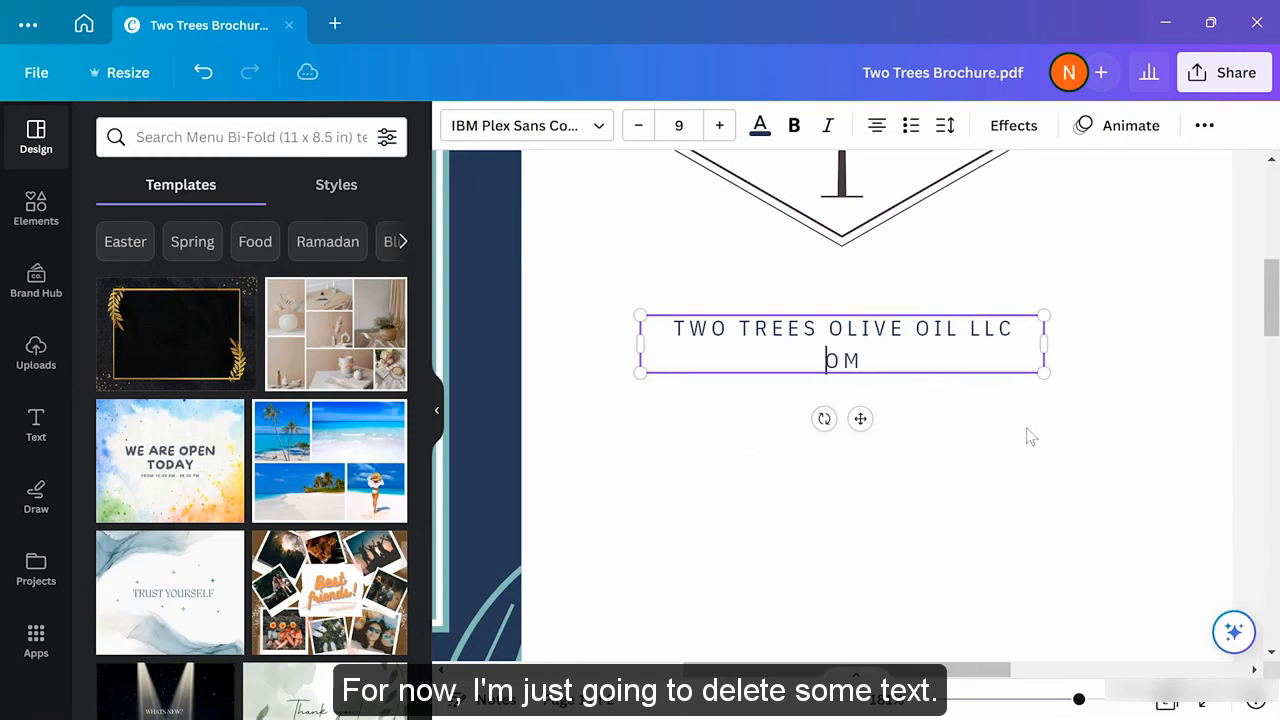
pyautogui.press('Delete')
pyautogui.press('Delete')
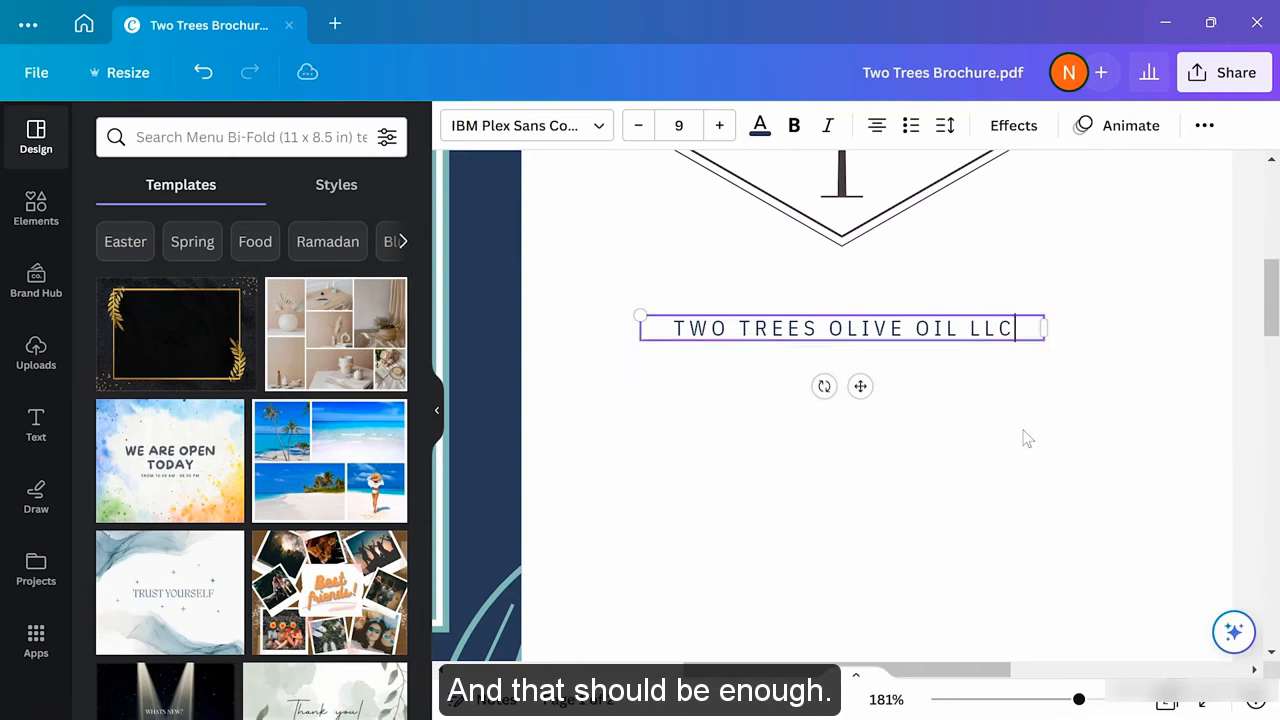
pyautogui.click(1047, 497)
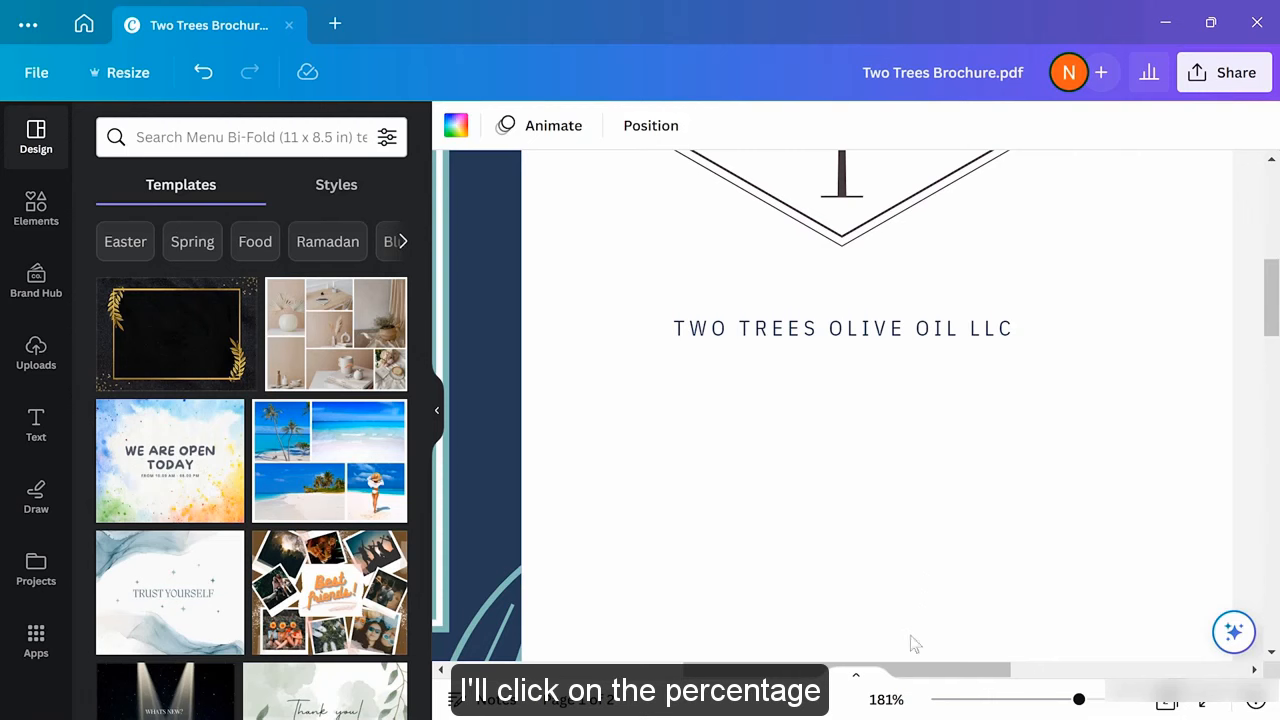
pyautogui.click(887, 700)
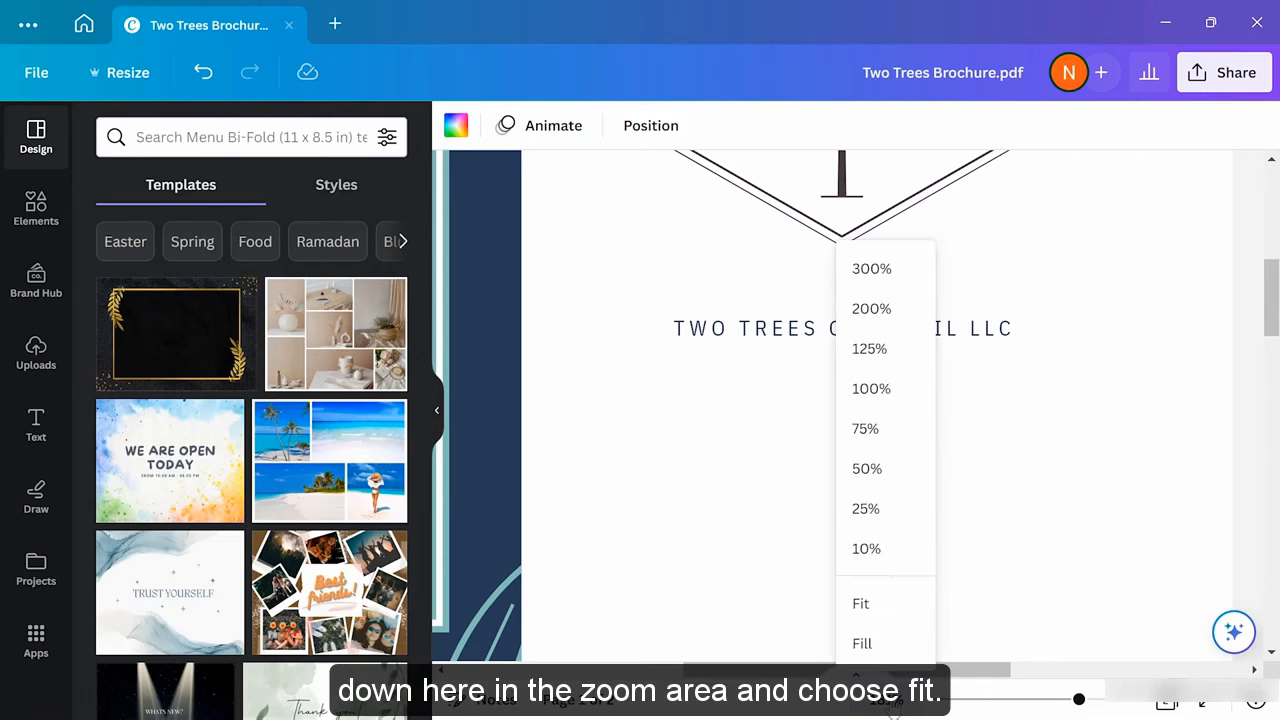
pyautogui.click(893, 606)
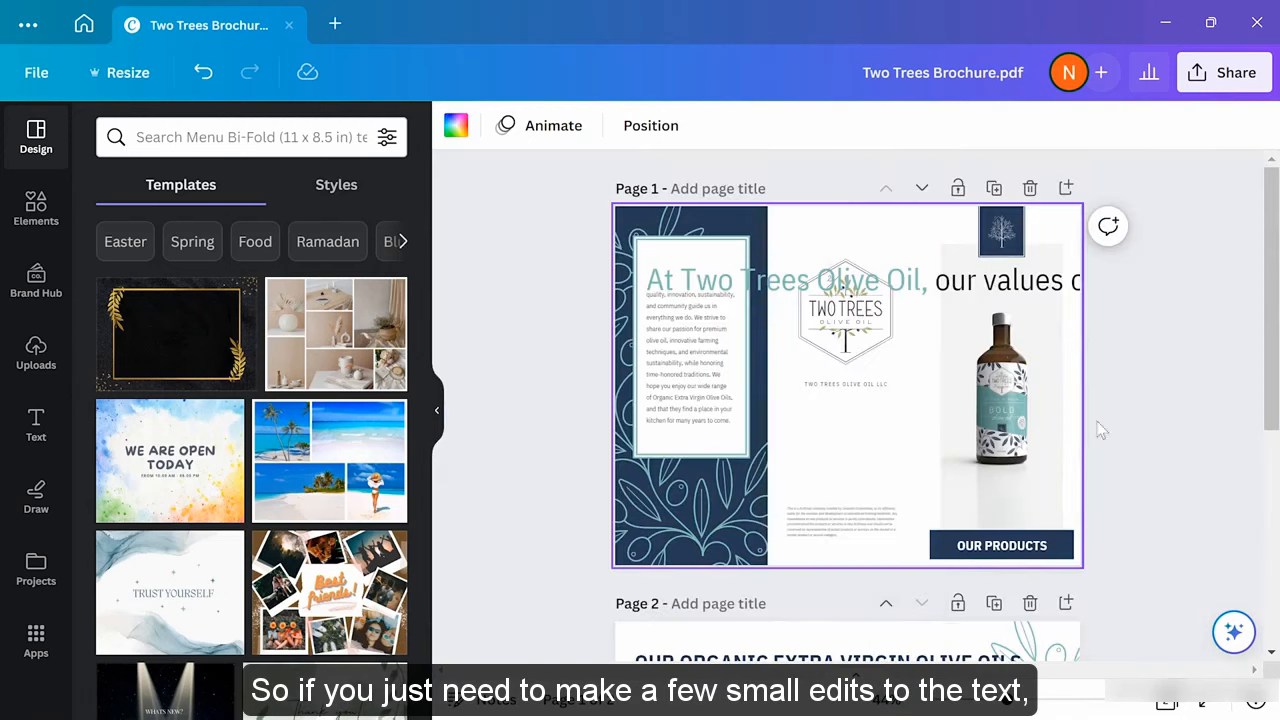
pyautogui.click(1143, 408)
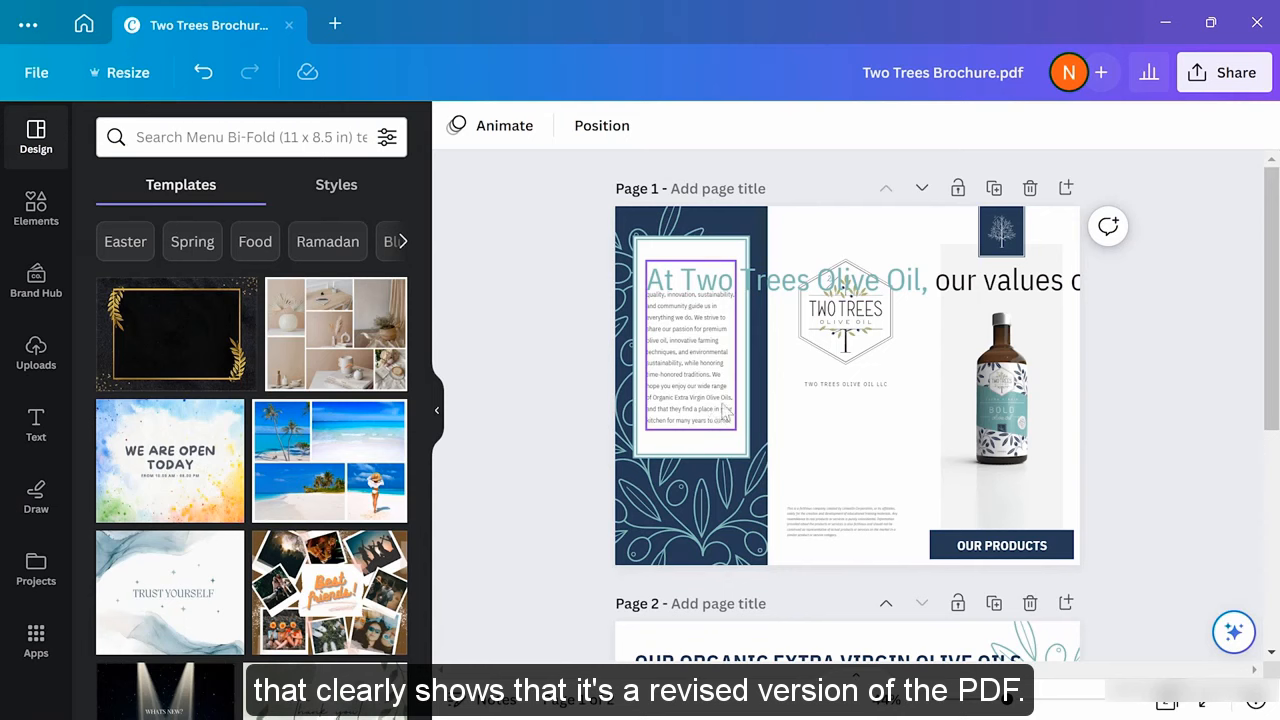
# Add '_v2 April 2023' to the Two Trees Brochure design name before .pdf
pyautogui.click(943, 72)
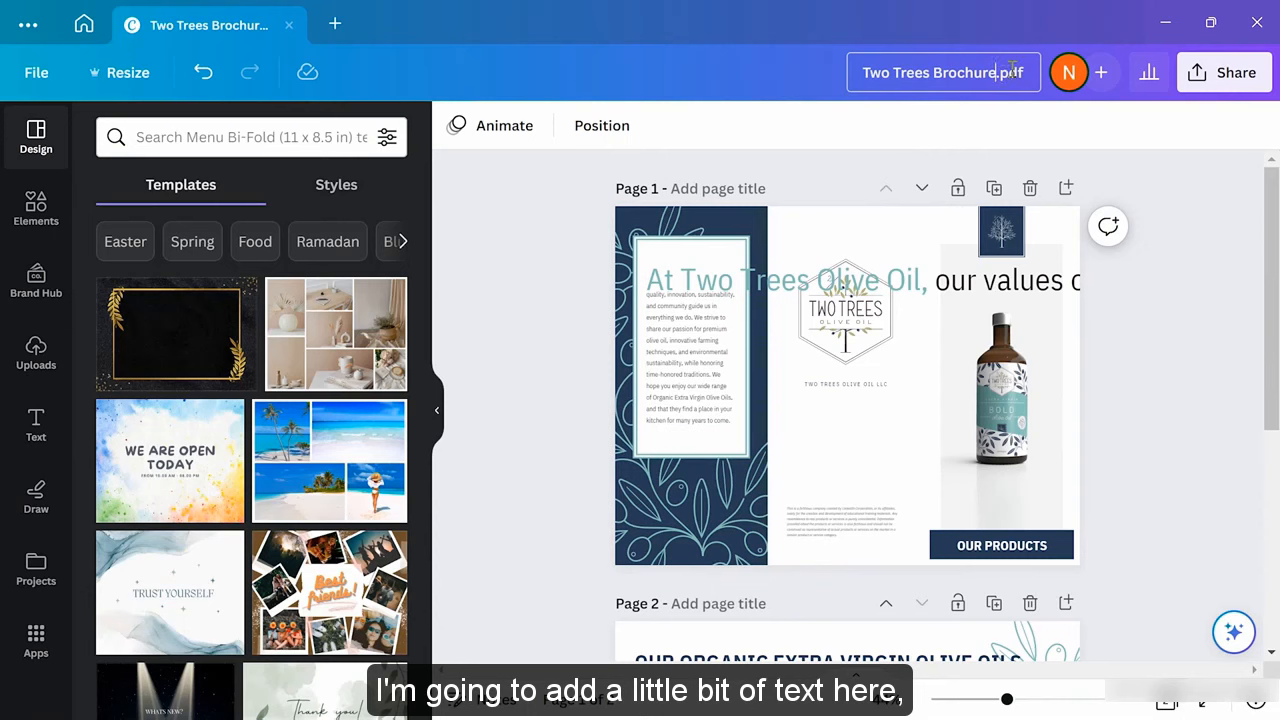
pyautogui.write('_v')
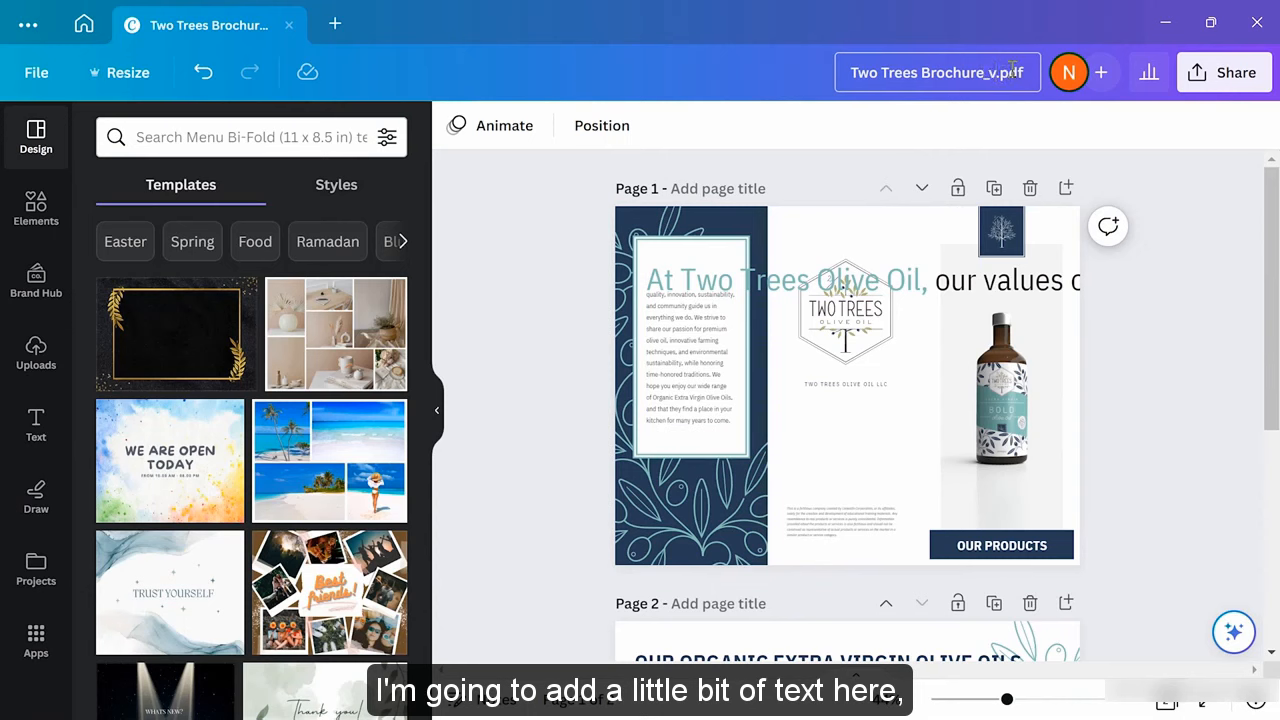
pyautogui.write('2 April 2023')
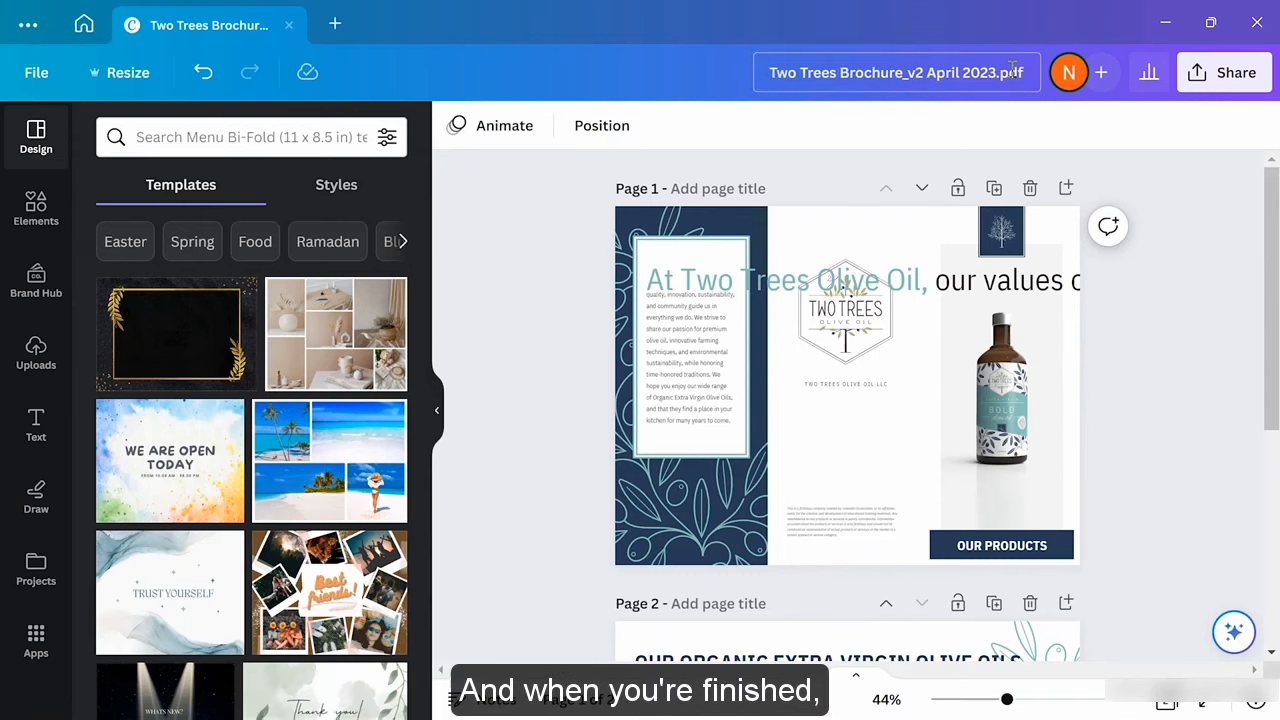
# Set the brochure's download file type to PDF Print in Share > Download
pyautogui.click(1219, 80)
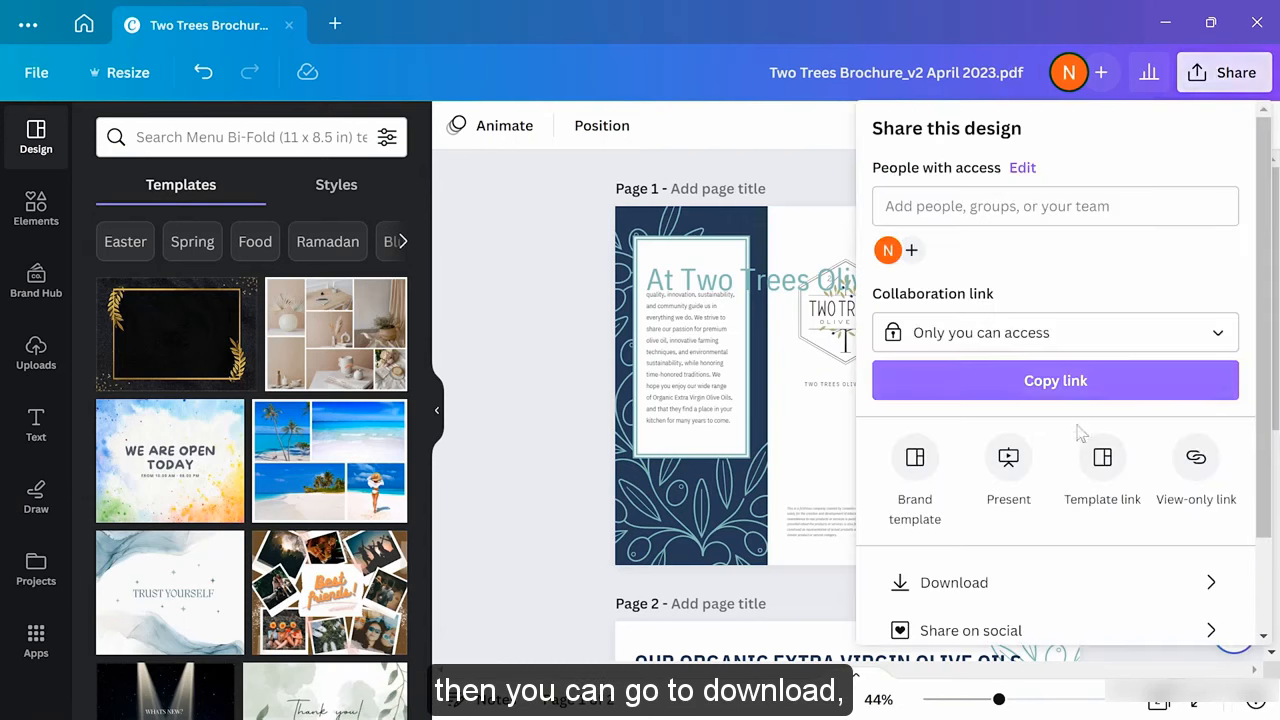
pyautogui.click(1029, 582)
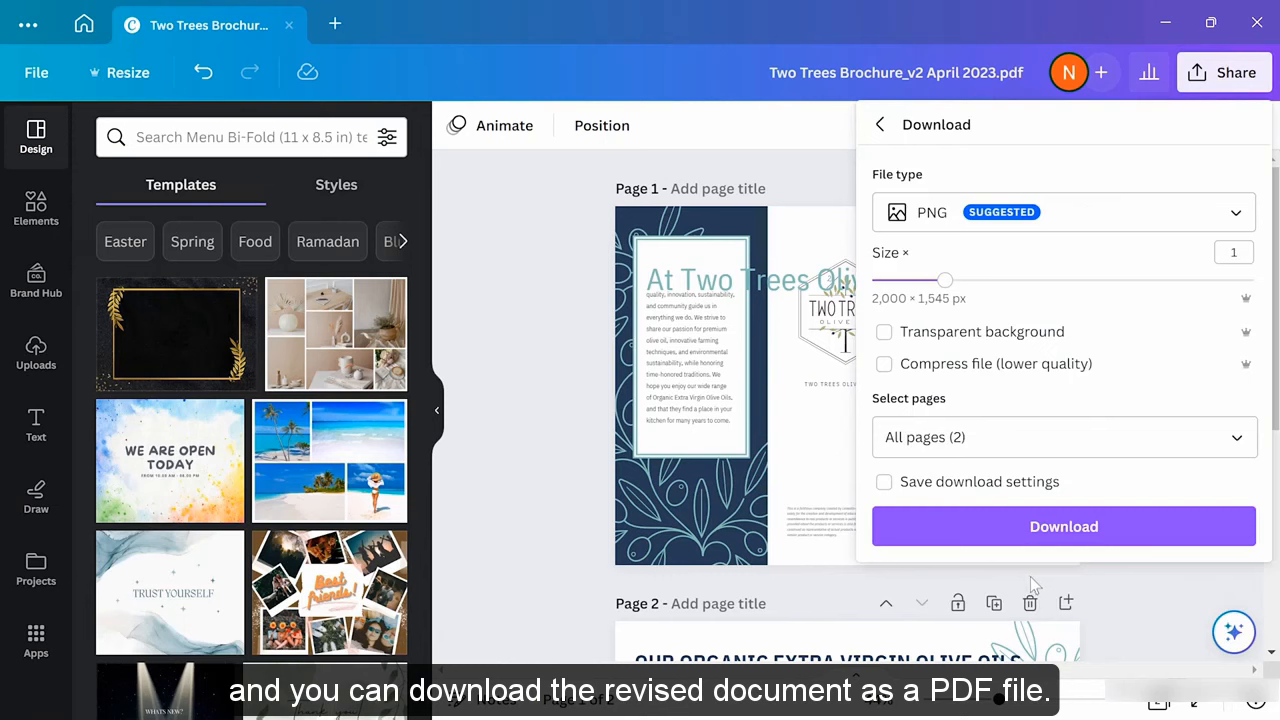
pyautogui.click(1100, 228)
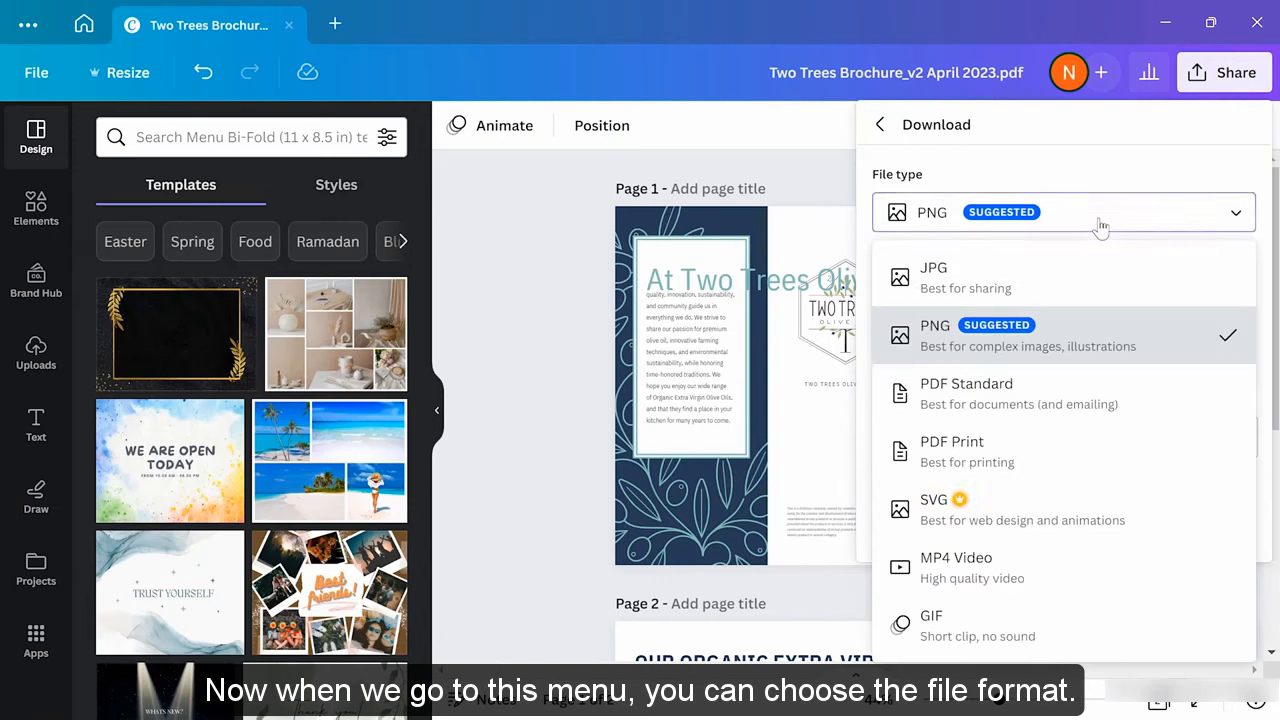
pyautogui.click(1105, 457)
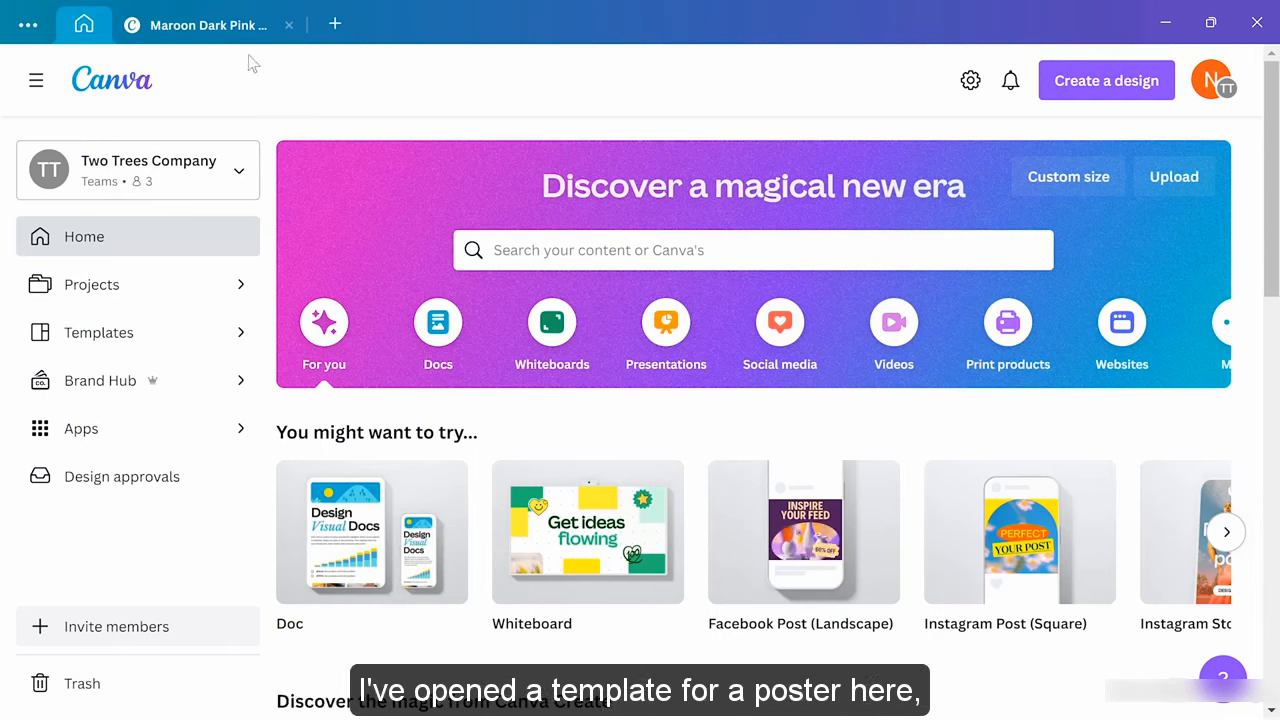
# Switch to the tab with the Maroon Dark Pink Pastel Cutouts Psychology Poster template
pyautogui.click(250, 25)
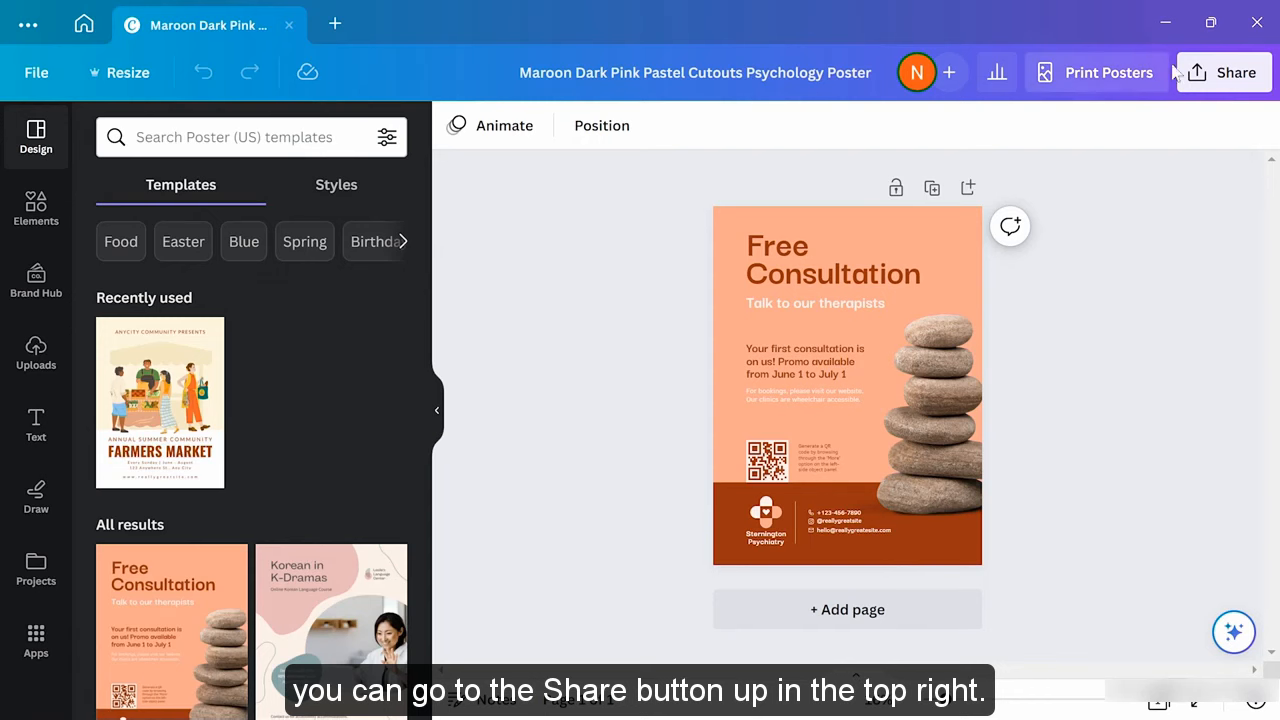
# Check the portrait canvas print option under Share, then open the poster's Download settings
pyautogui.click(1210, 76)
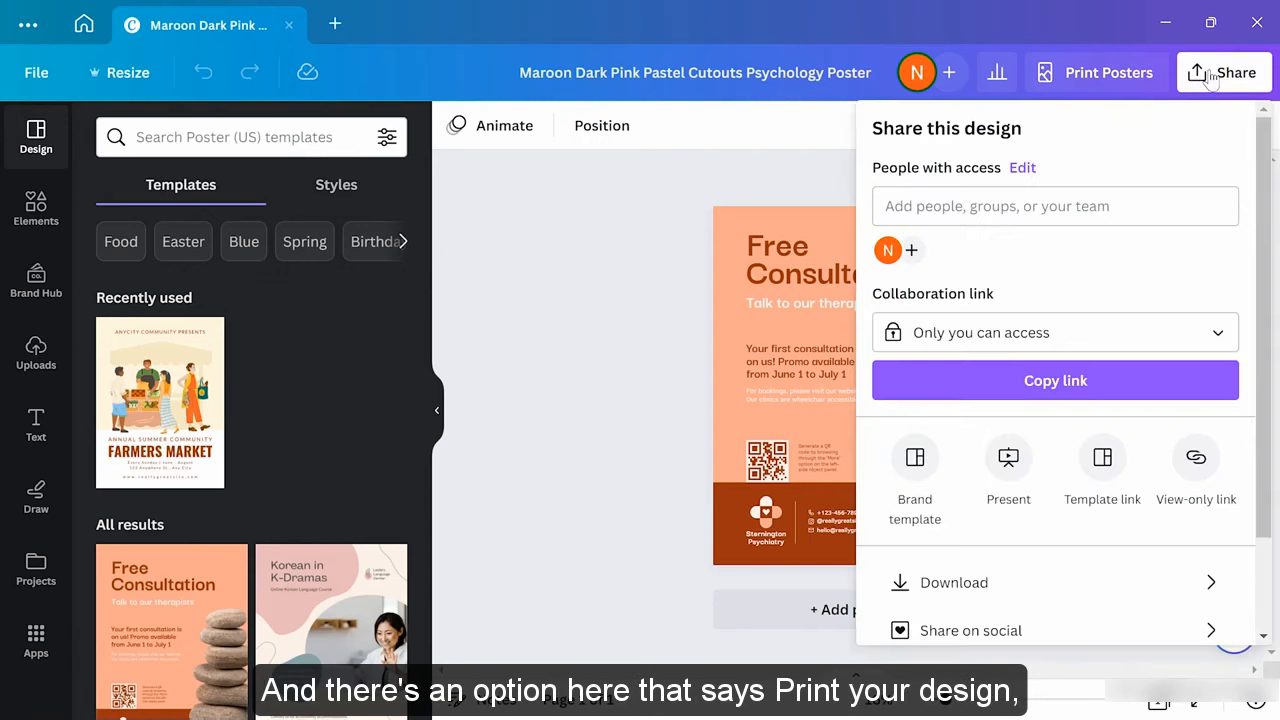
pyautogui.scroll(-2, 1150, 324)
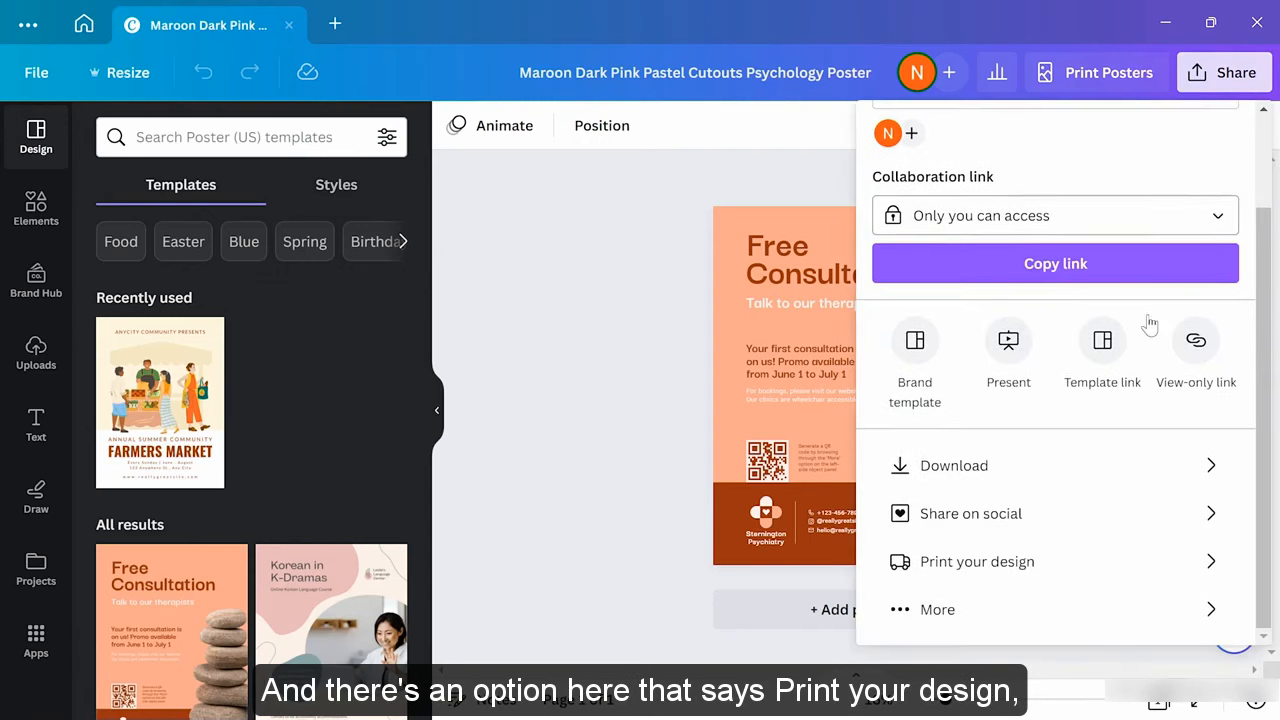
pyautogui.click(1117, 566)
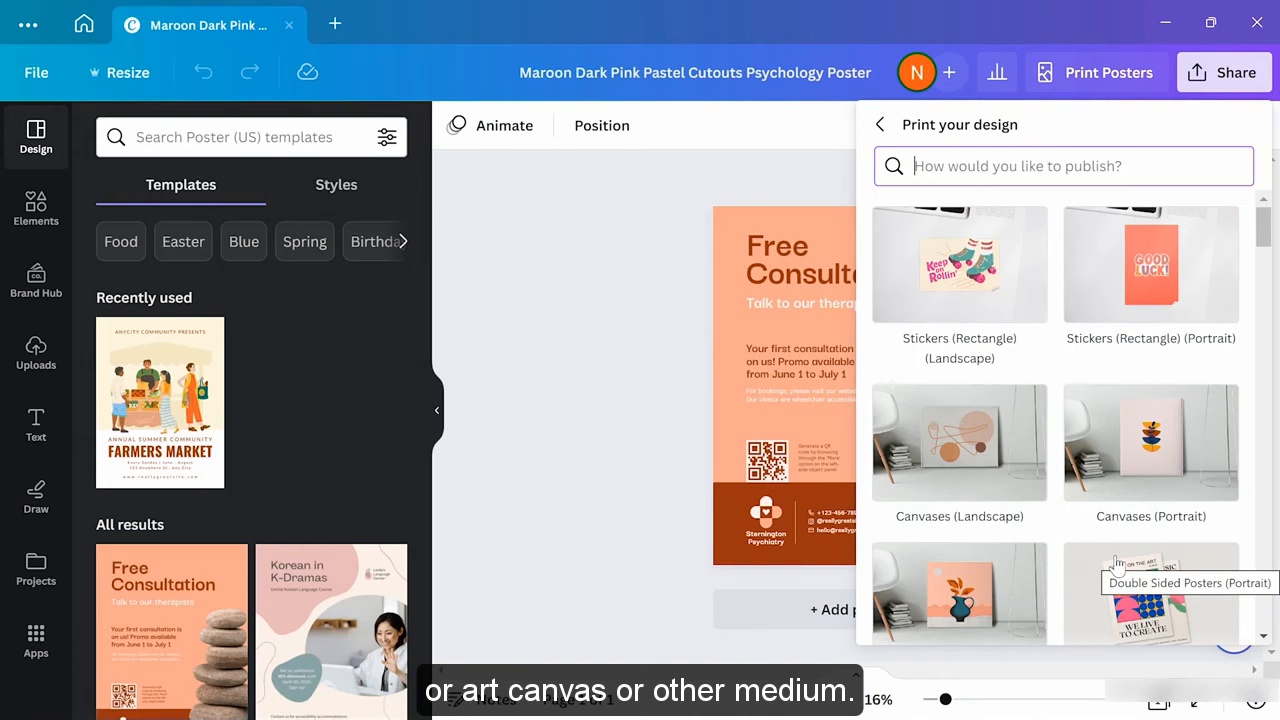
pyautogui.click(1124, 472)
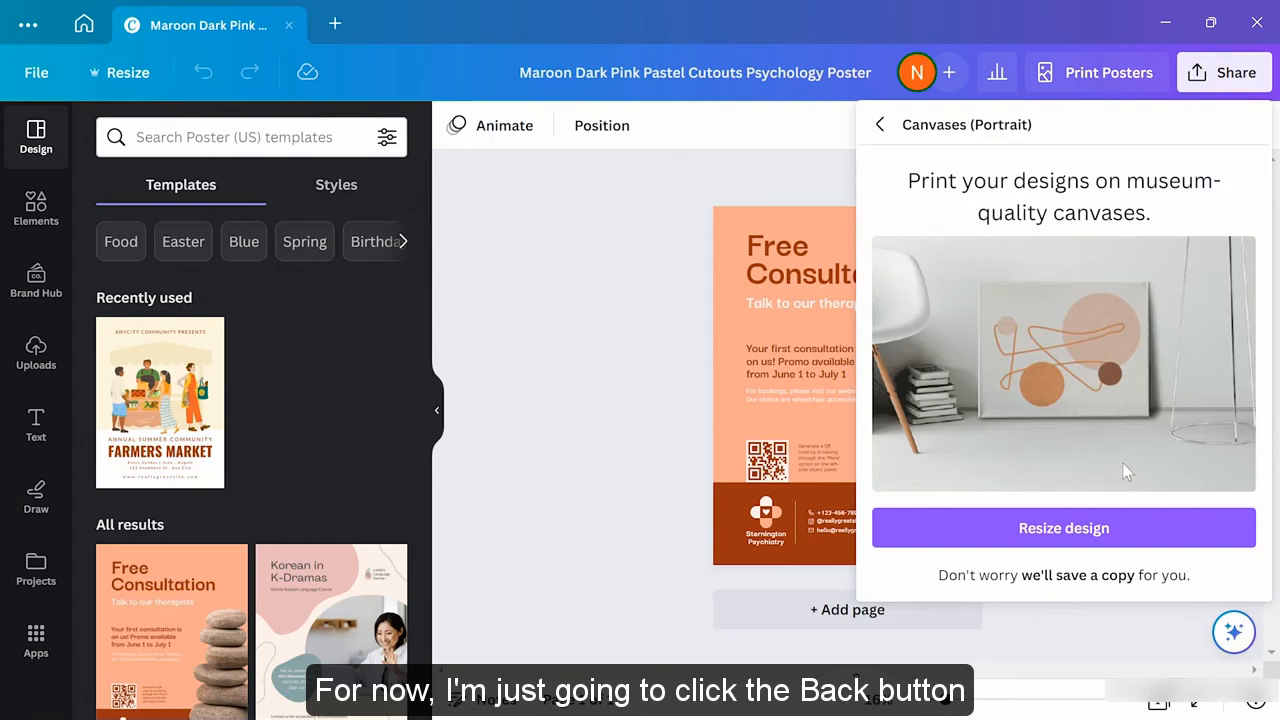
pyautogui.click(879, 127)
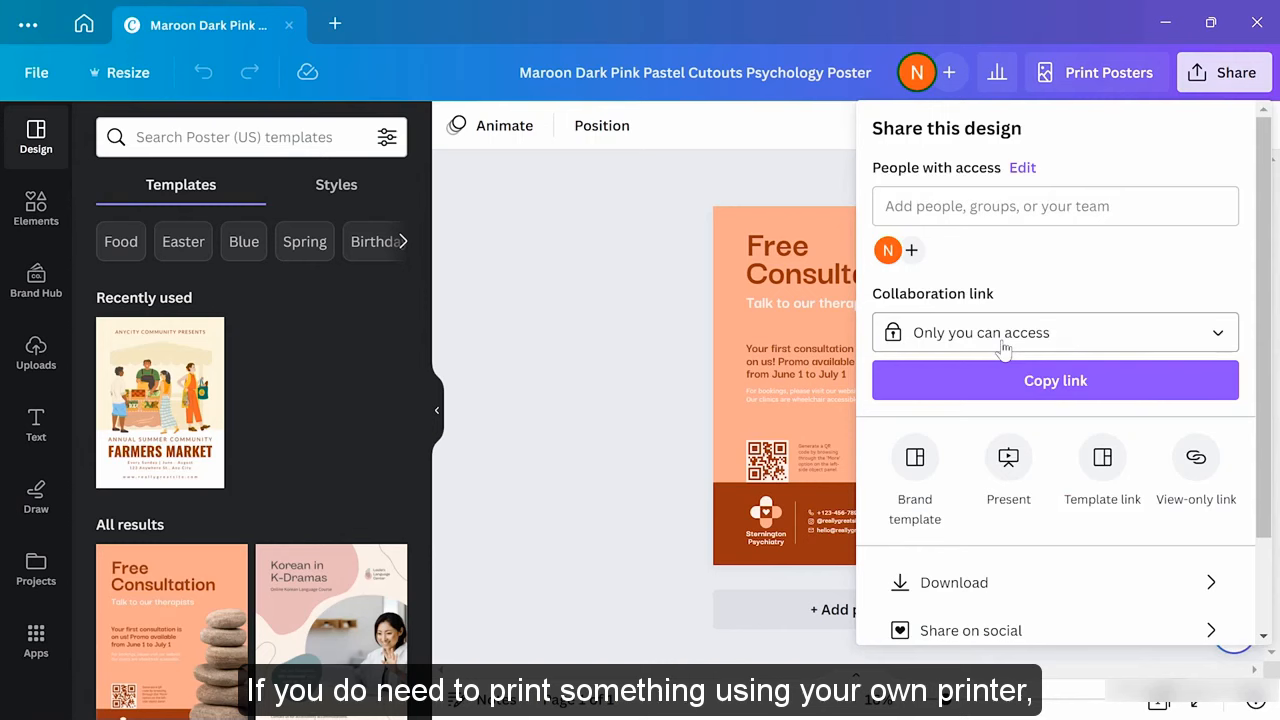
pyautogui.scroll(-2, 963, 455)
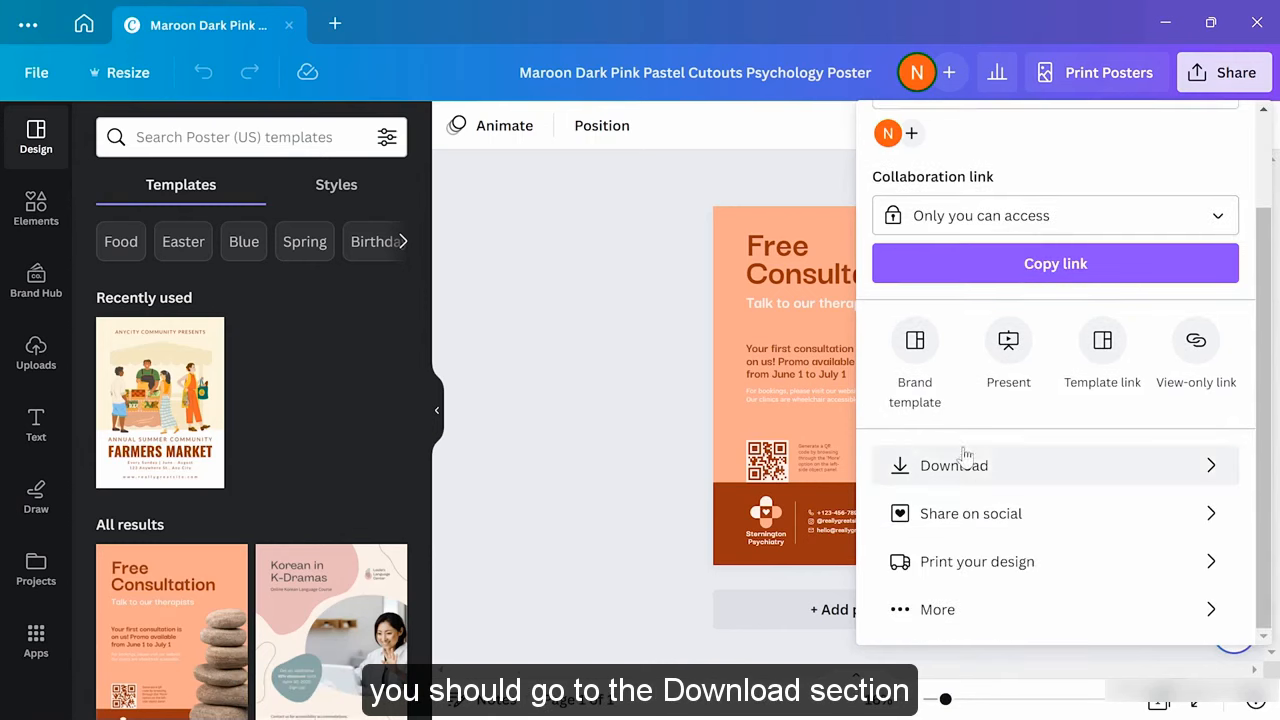
pyautogui.click(1035, 471)
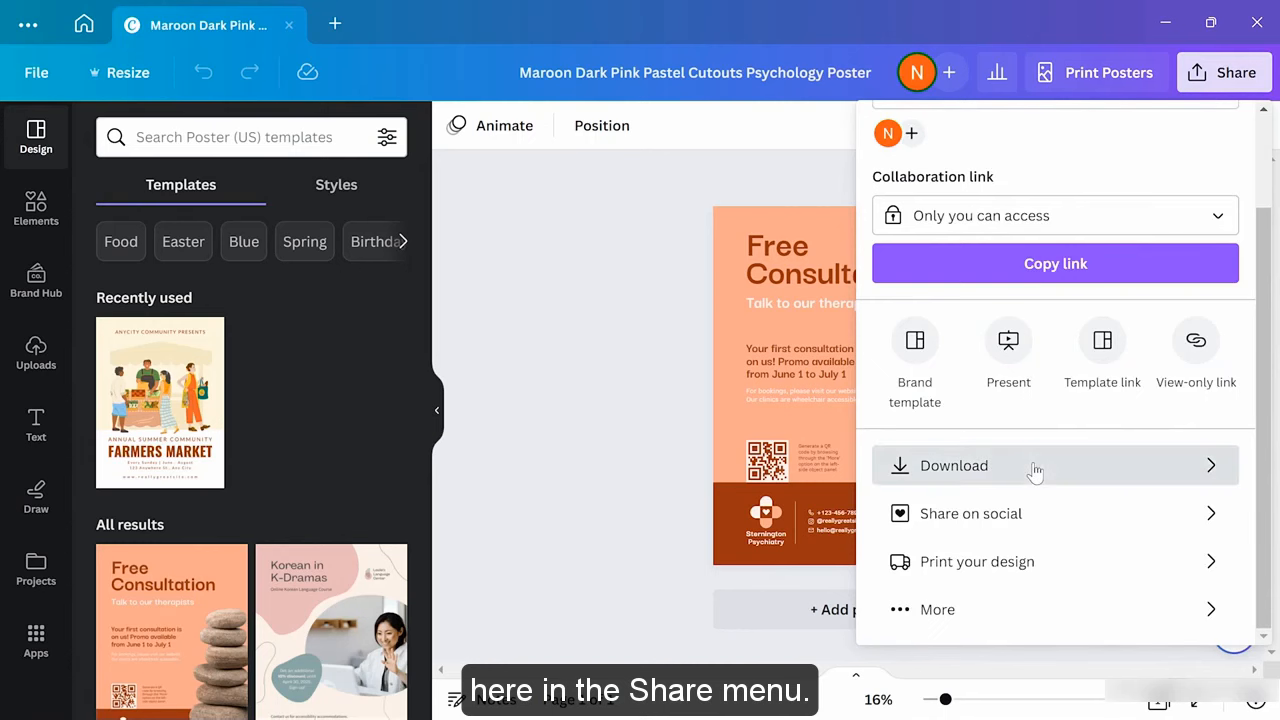
# Download the Free Consultation poster as PDF Print and close the download panel
pyautogui.click(1098, 218)
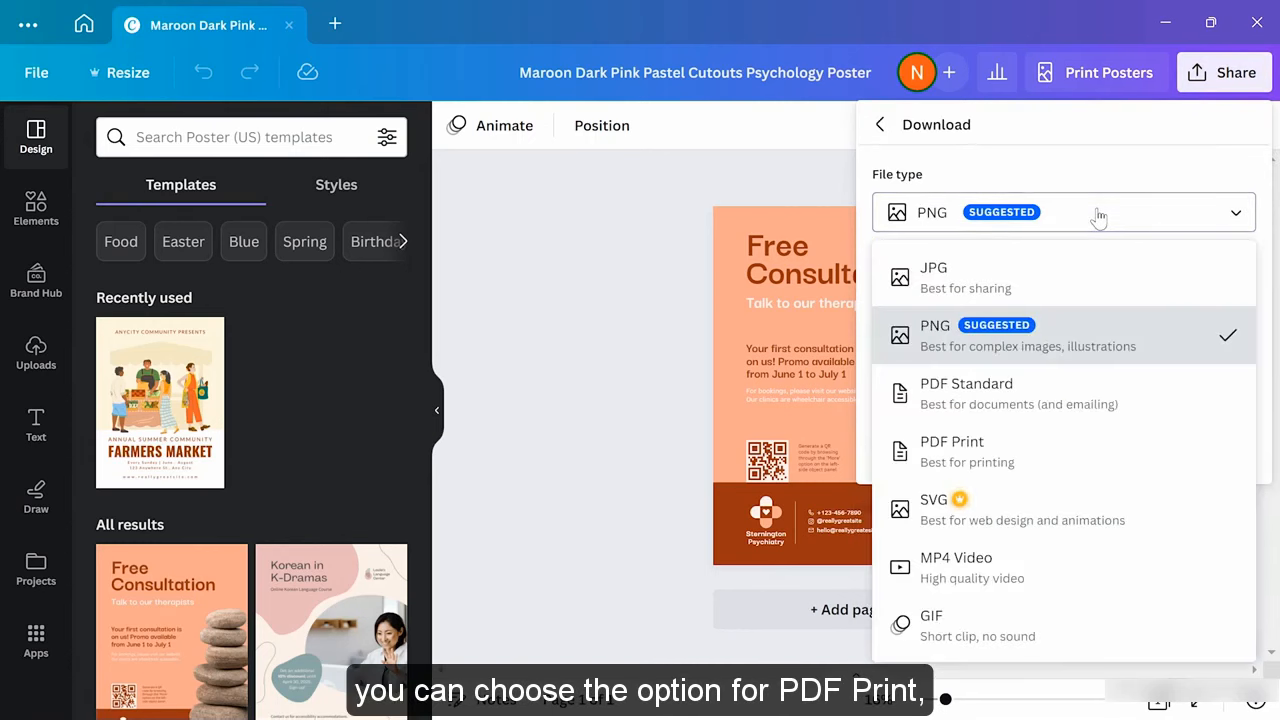
pyautogui.click(1072, 455)
pyautogui.click(1068, 479)
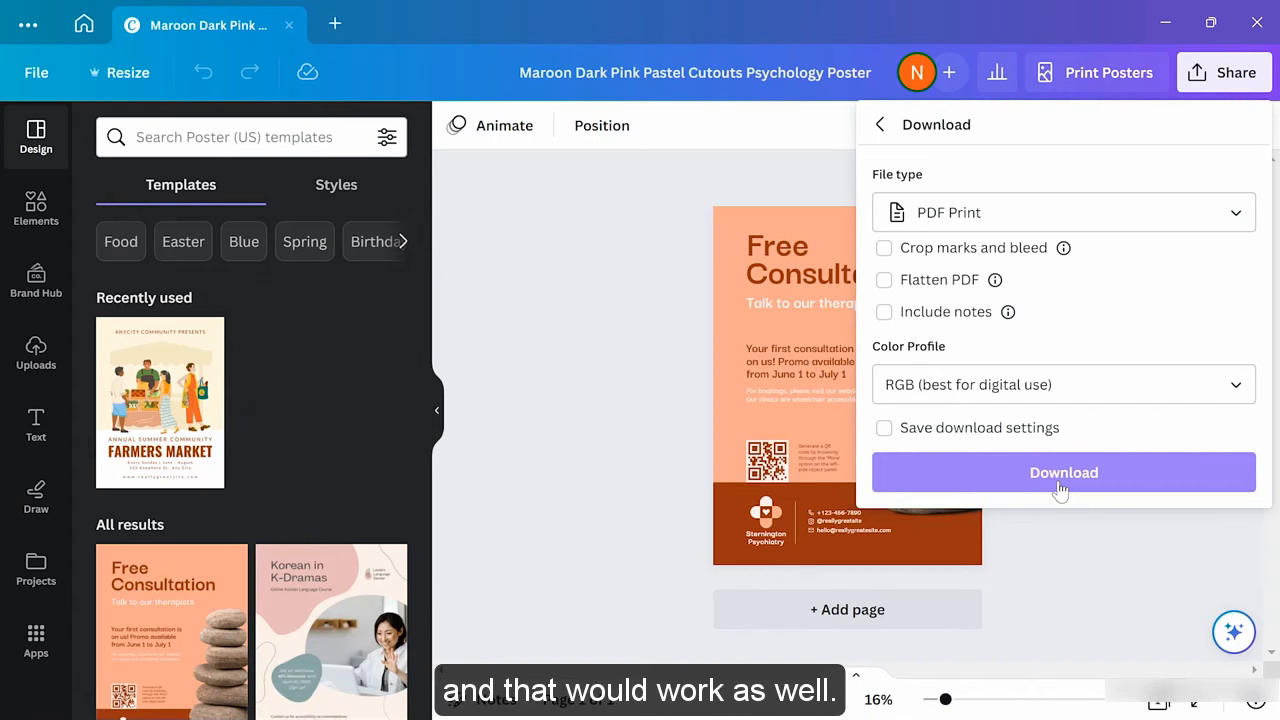
pyautogui.click(528, 250)
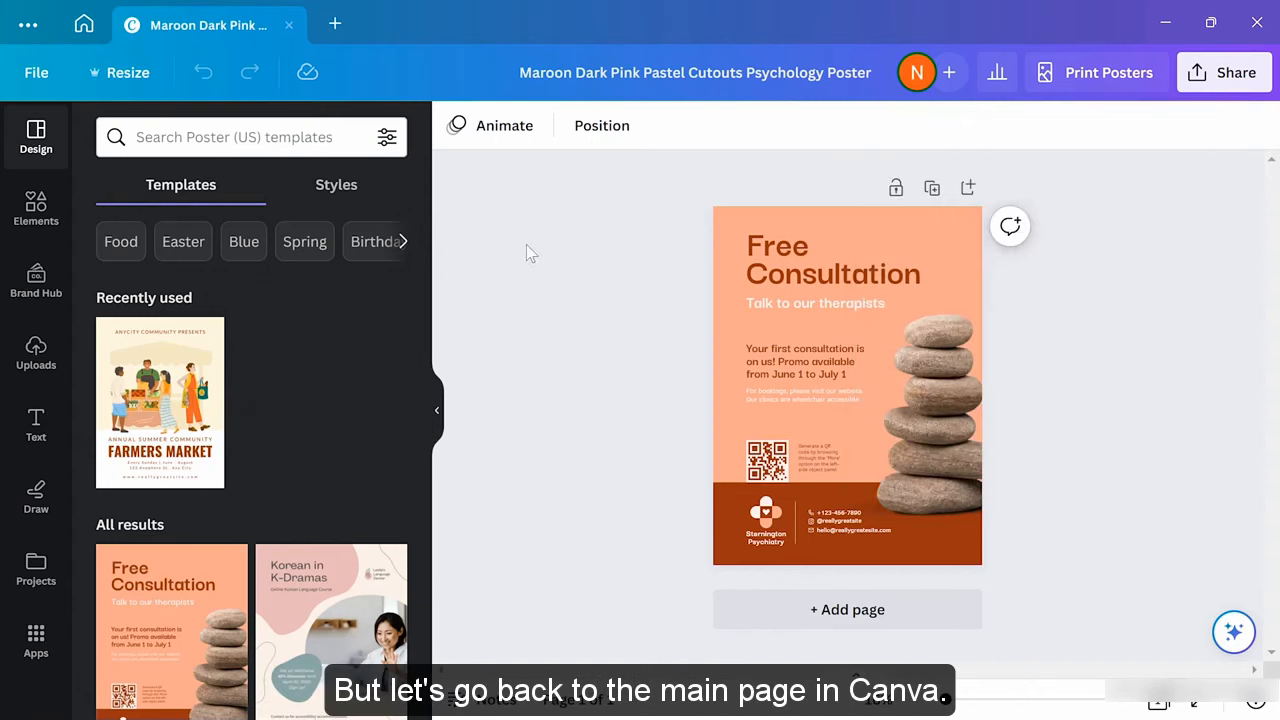
# Browse Print products on Canva home down to the Clothing presets such as the 355 × 290 mm Hoodie
pyautogui.click(84, 24)
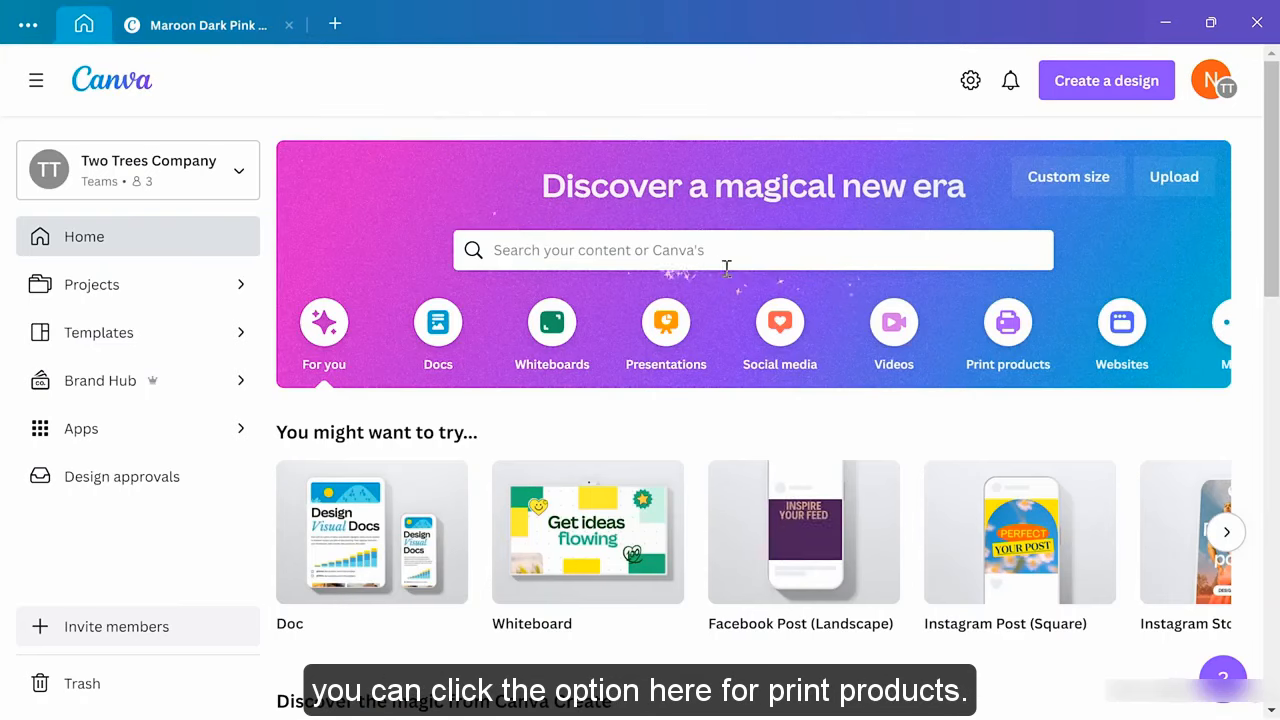
pyautogui.click(1007, 324)
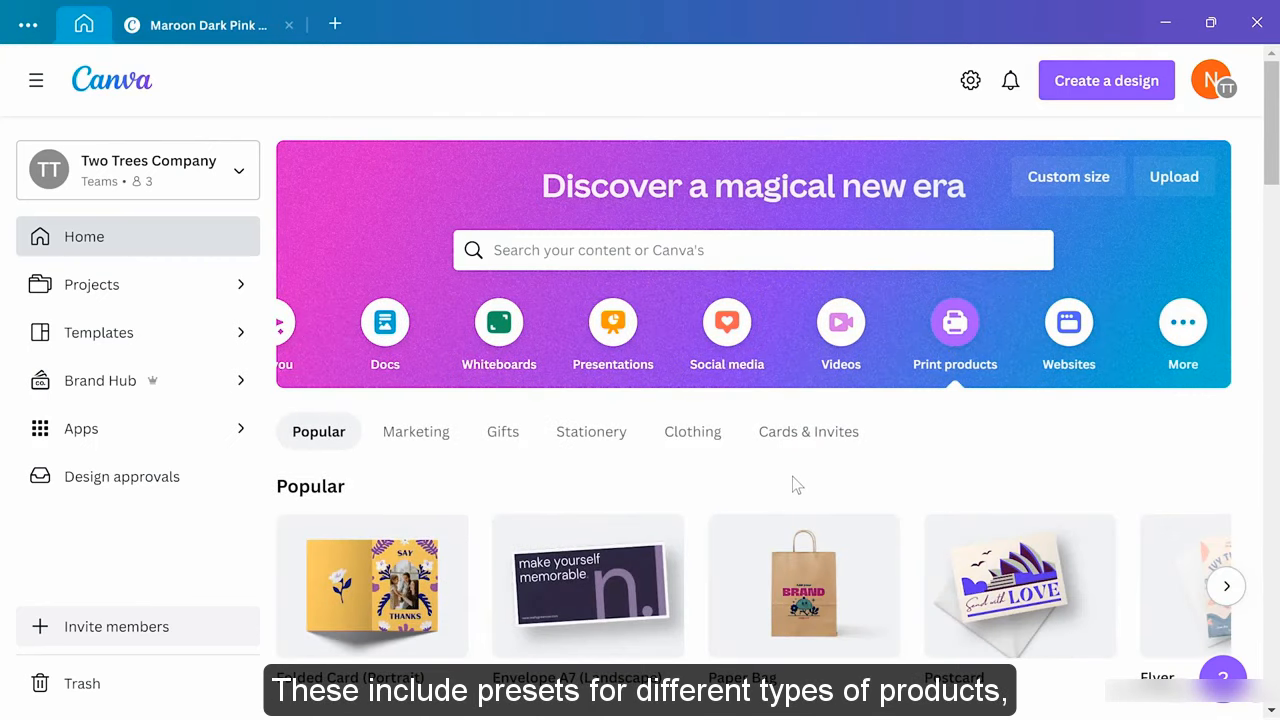
pyautogui.scroll(-4, 792, 476)
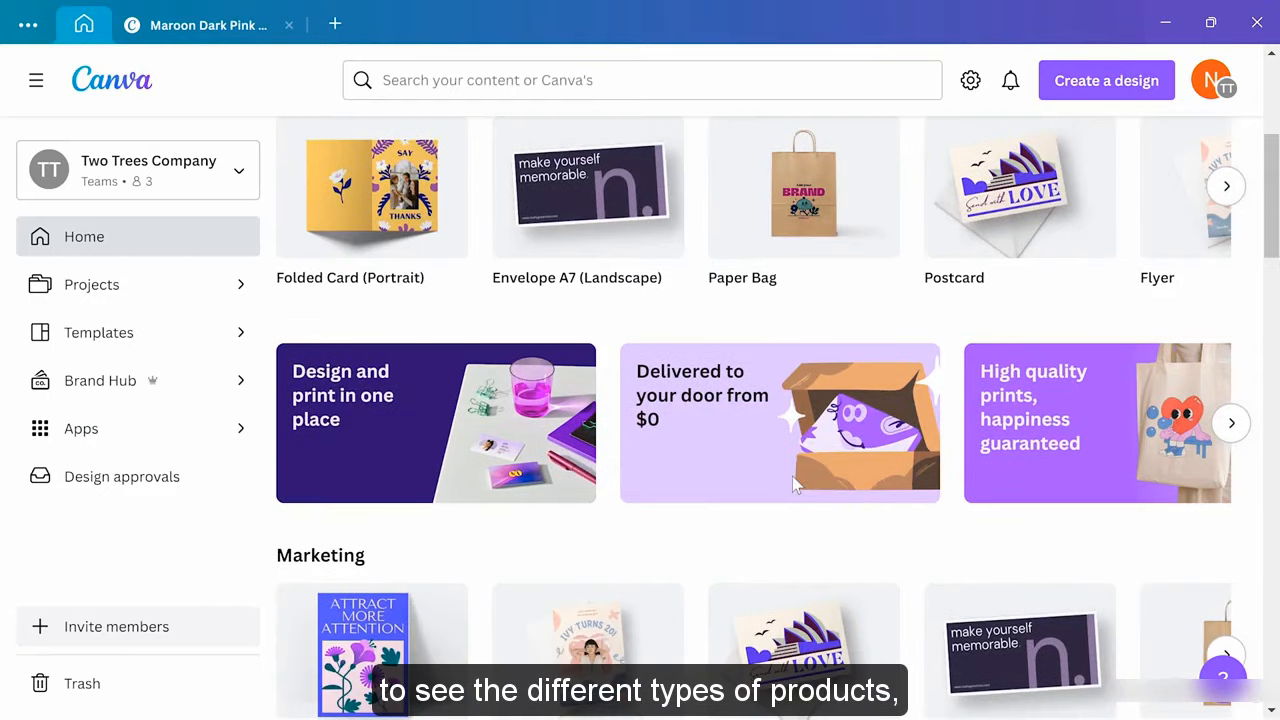
pyautogui.scroll(-4, 795, 485)
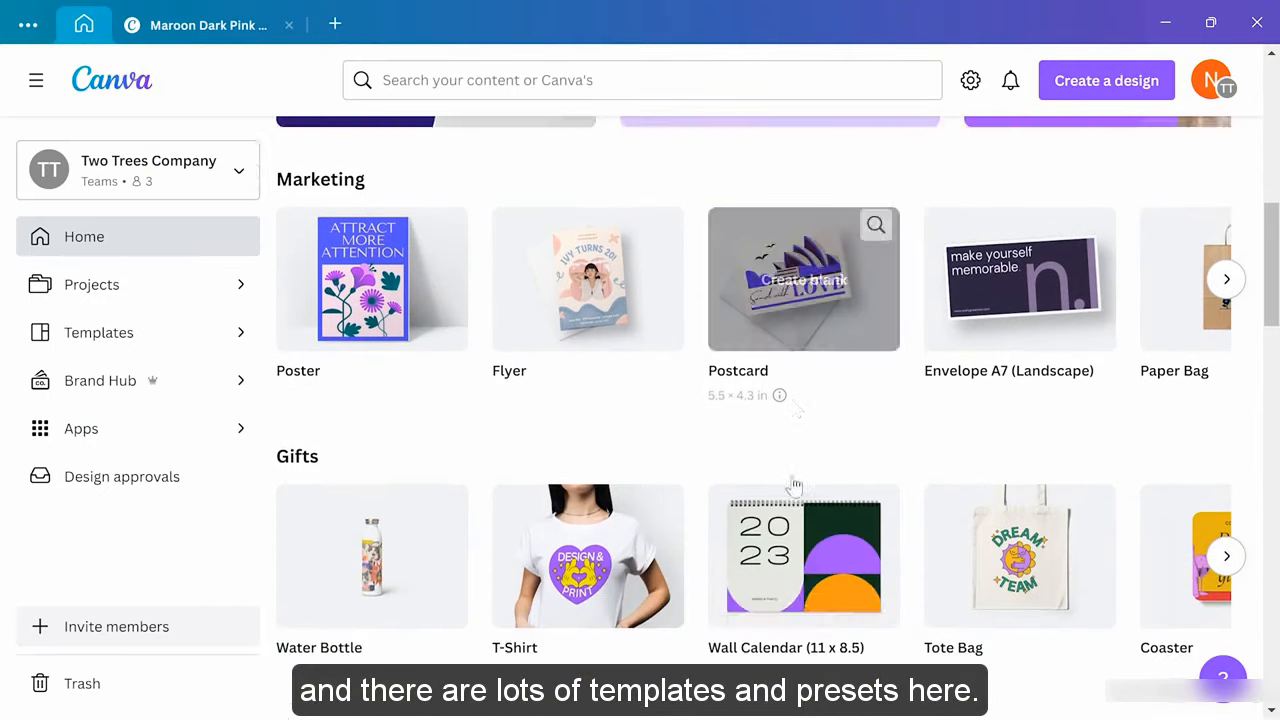
pyautogui.scroll(-3, 793, 485)
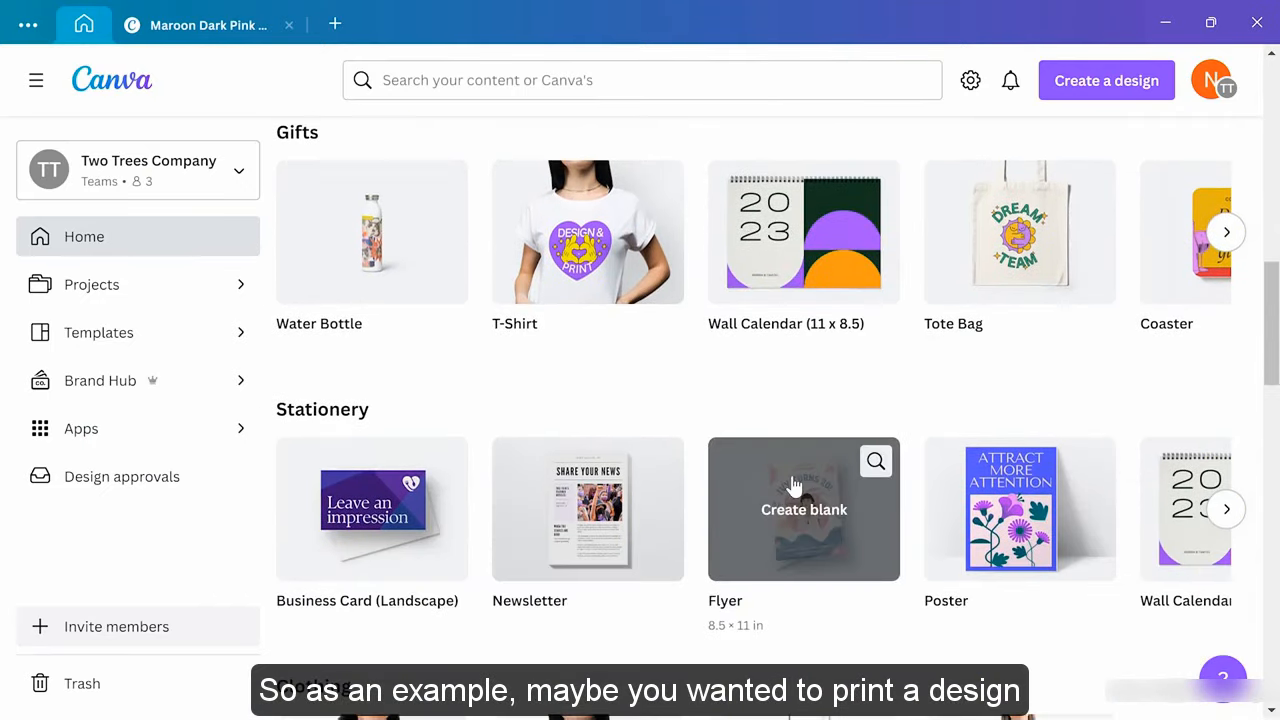
pyautogui.scroll(-1, 792, 485)
pyautogui.scroll(-2, 793, 485)
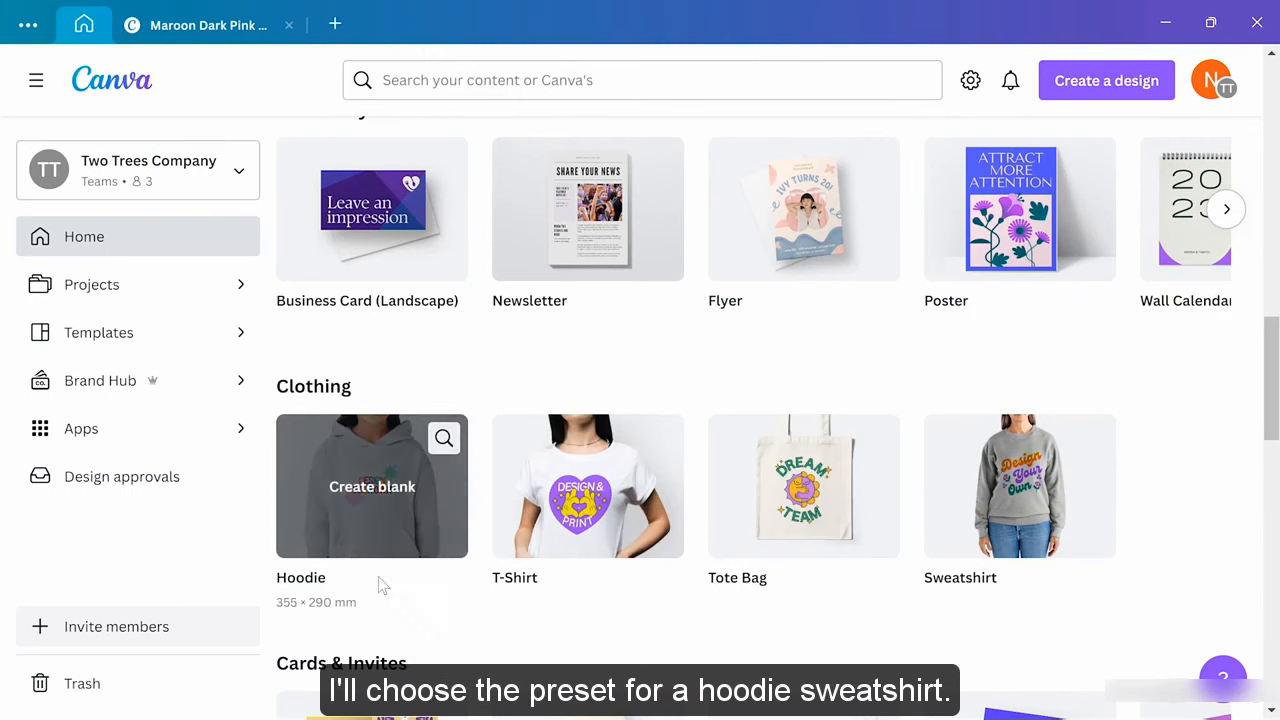
# Create a blank Hoodie design and apply the Employee of the Month template to both pages
pyautogui.click(359, 512)
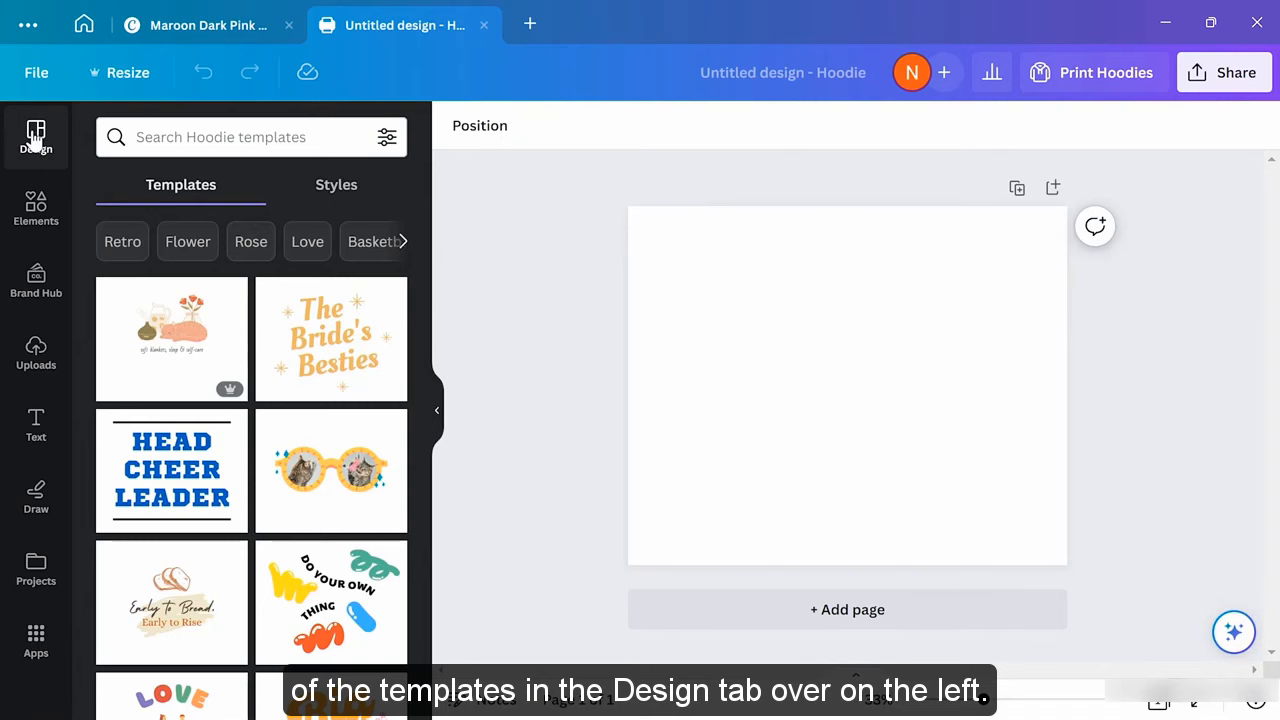
pyautogui.scroll(-7, 258, 362)
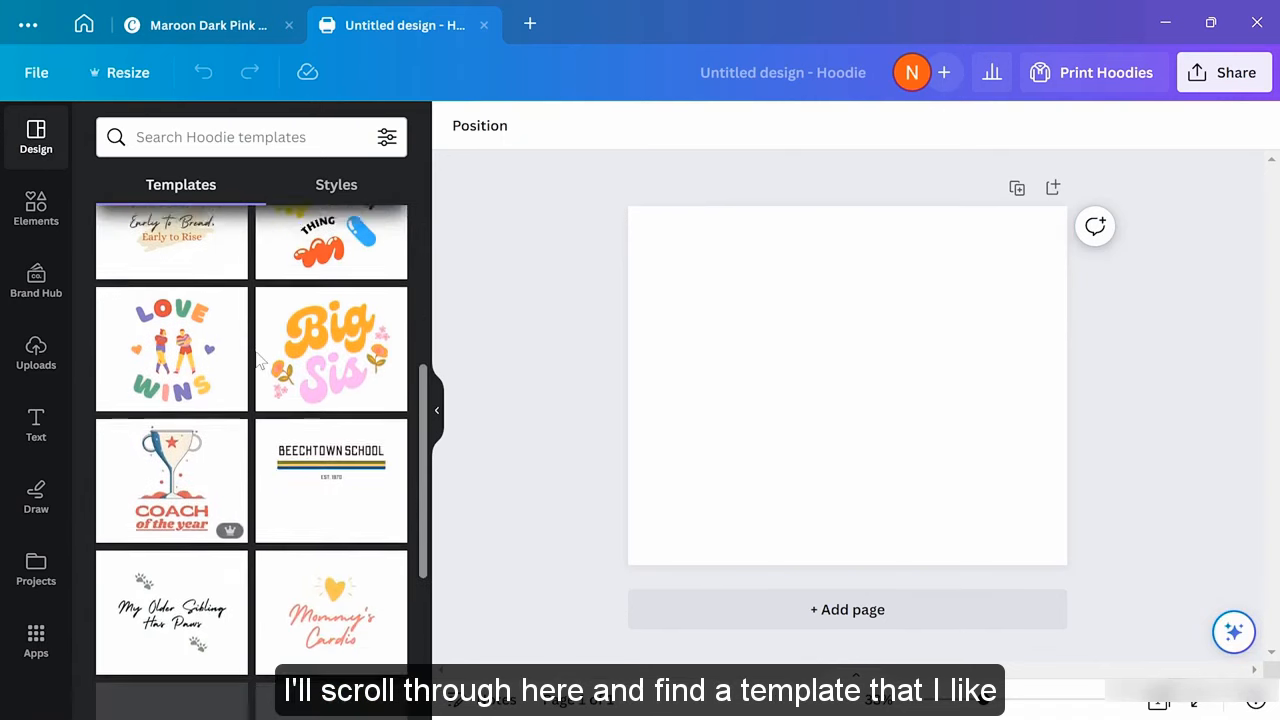
pyautogui.scroll(-3, 258, 362)
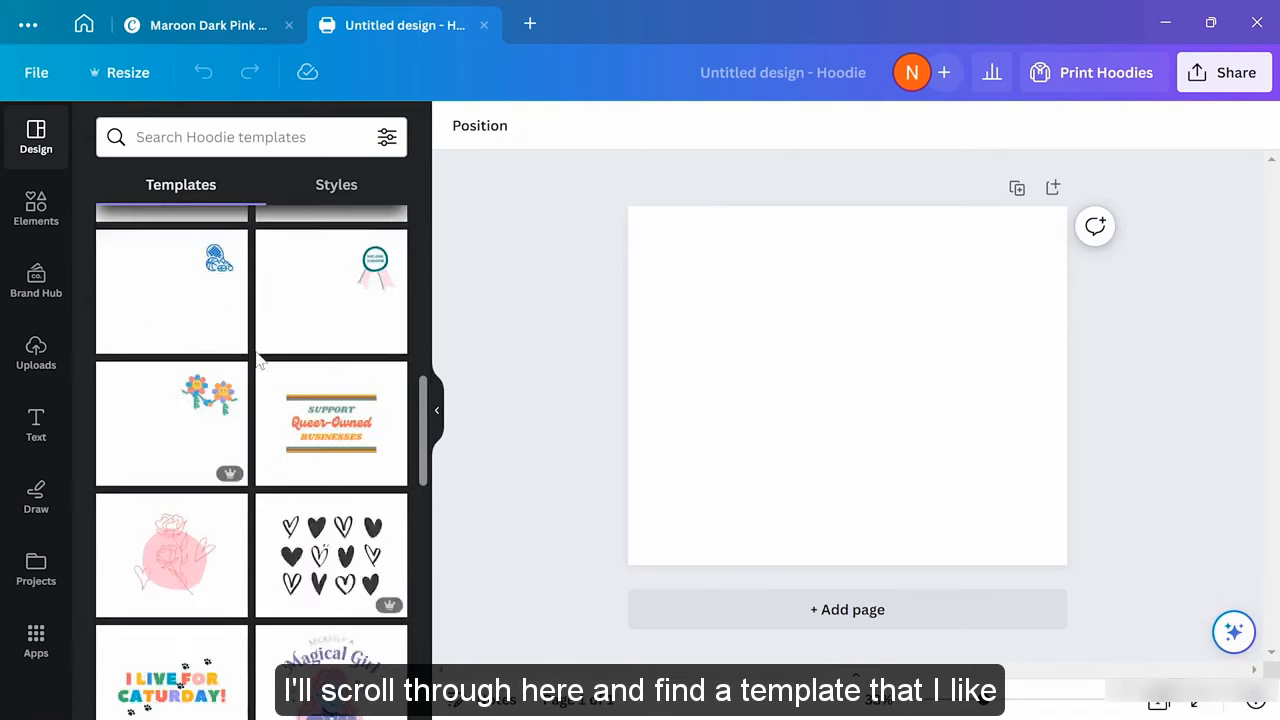
pyautogui.click(339, 618)
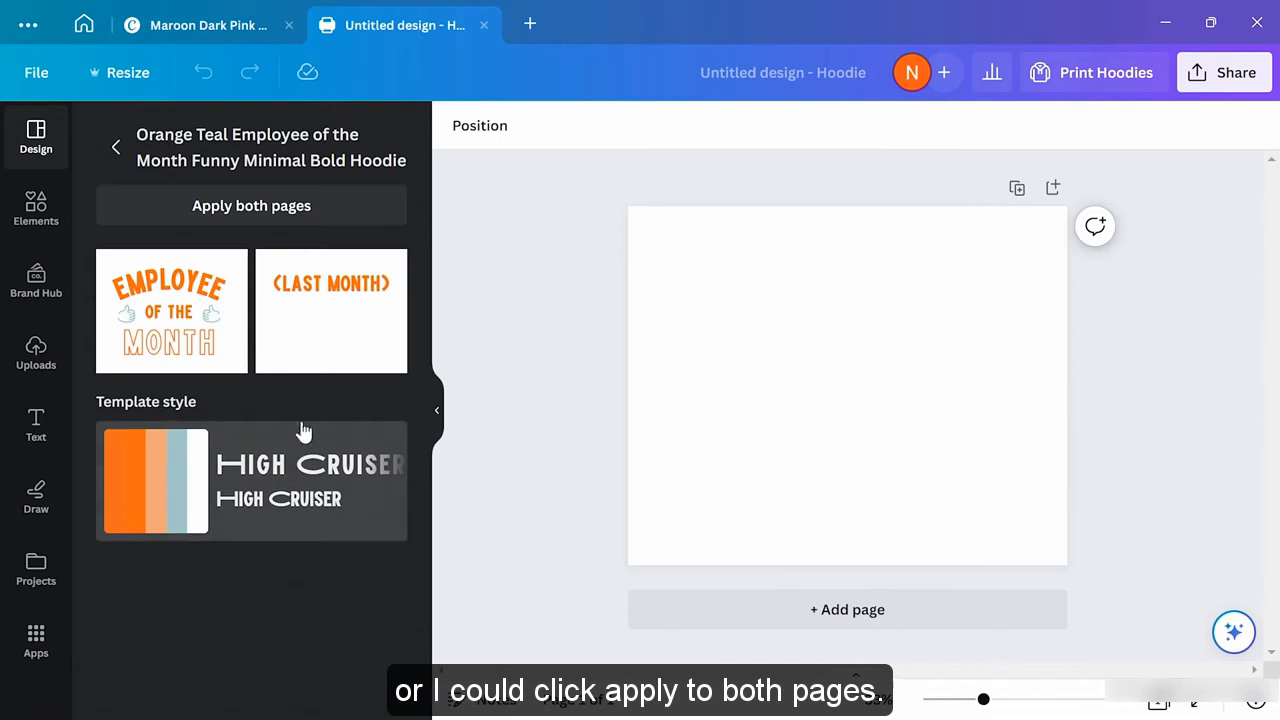
pyautogui.click(258, 207)
pyautogui.scroll(-2, 800, 334)
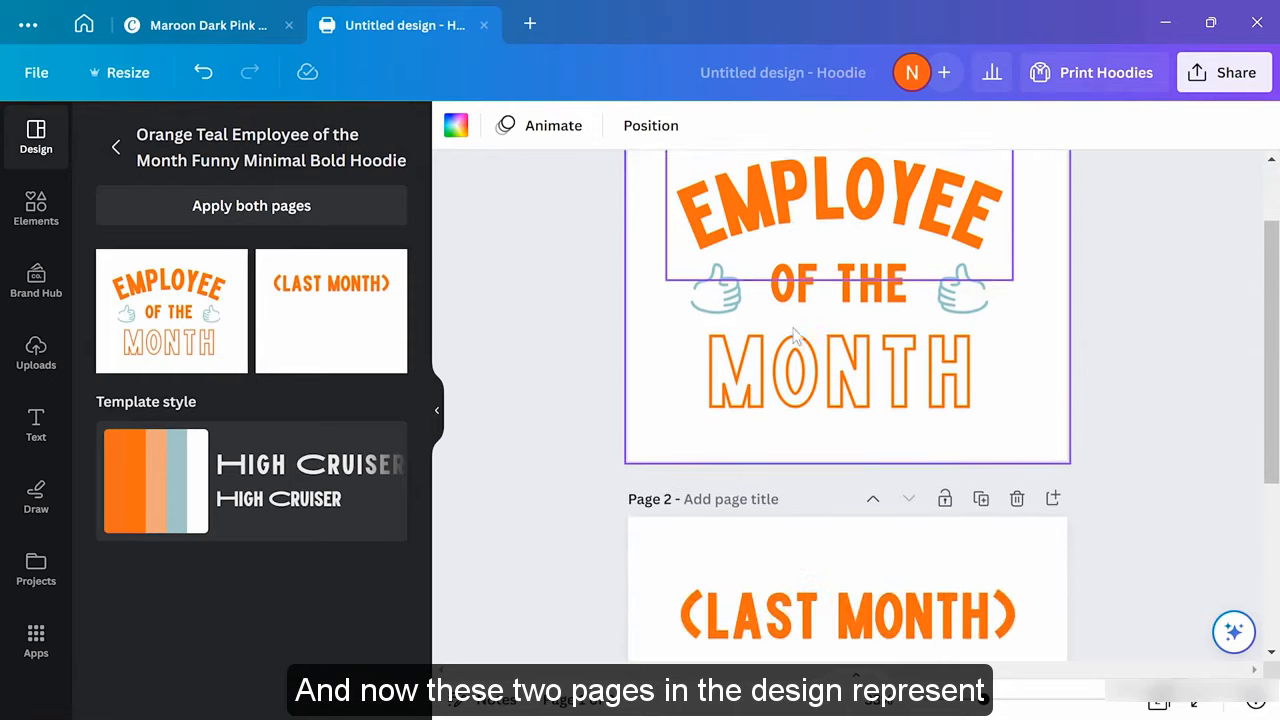
pyautogui.scroll(-3, 795, 335)
pyautogui.scroll(3, 795, 335)
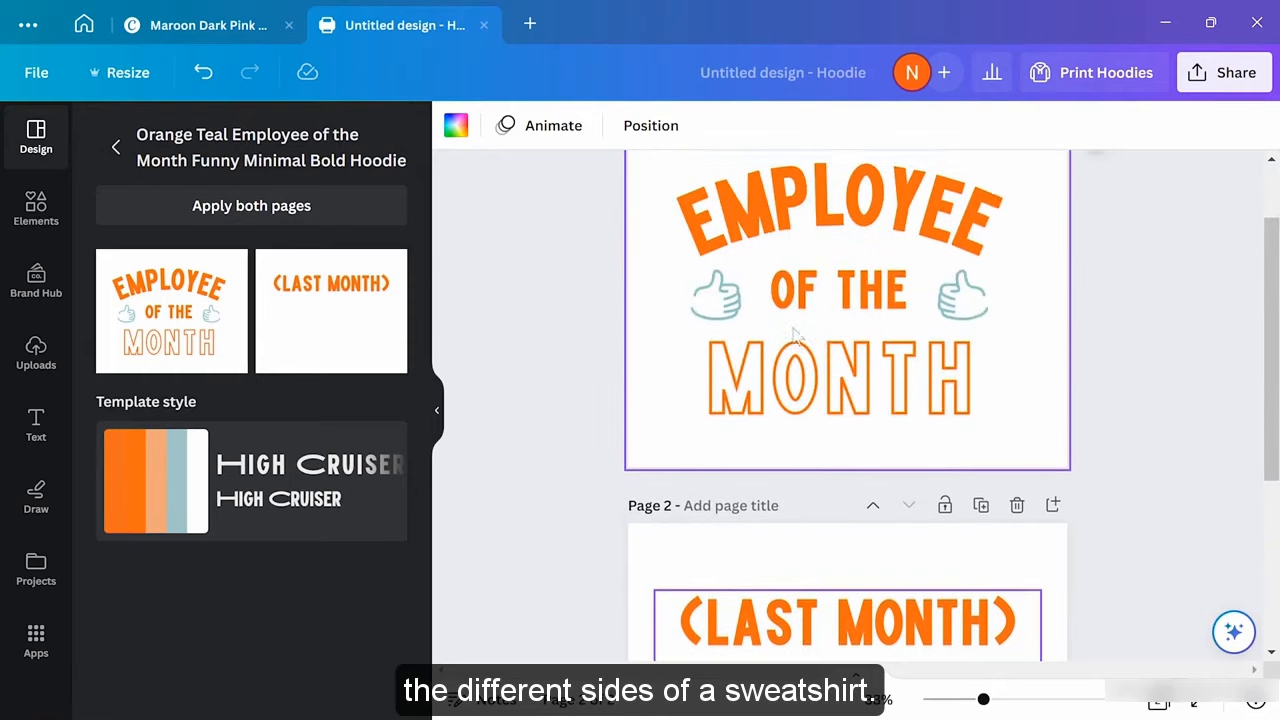
pyautogui.scroll(2, 795, 335)
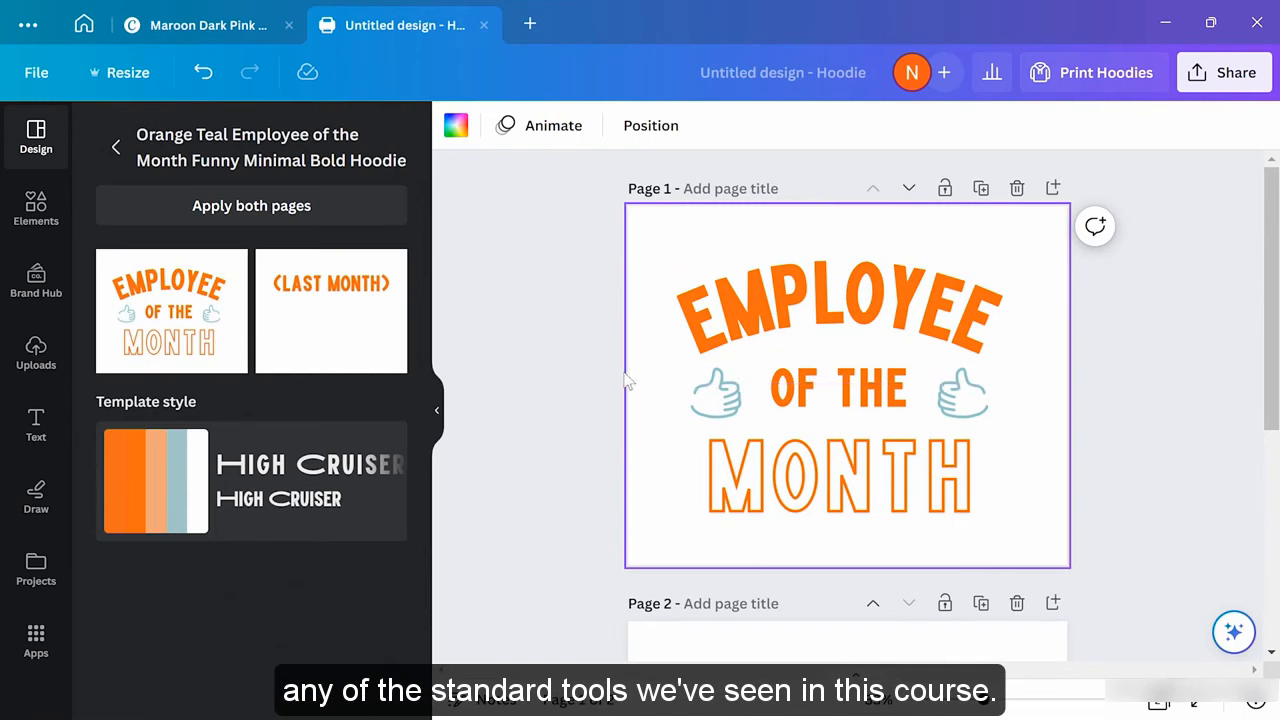
# Browse the Elements, Uploads, Text and Brand Hub panels
pyautogui.click(38, 206)
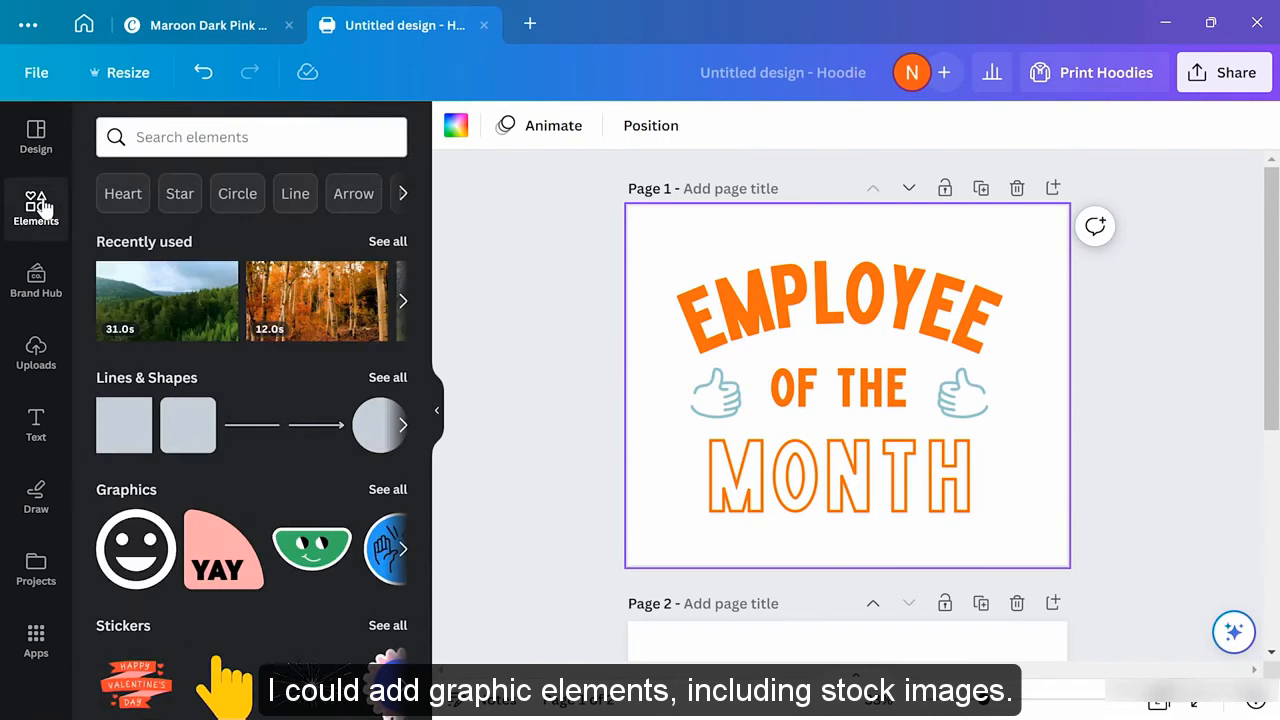
pyautogui.click(35, 350)
pyautogui.click(37, 422)
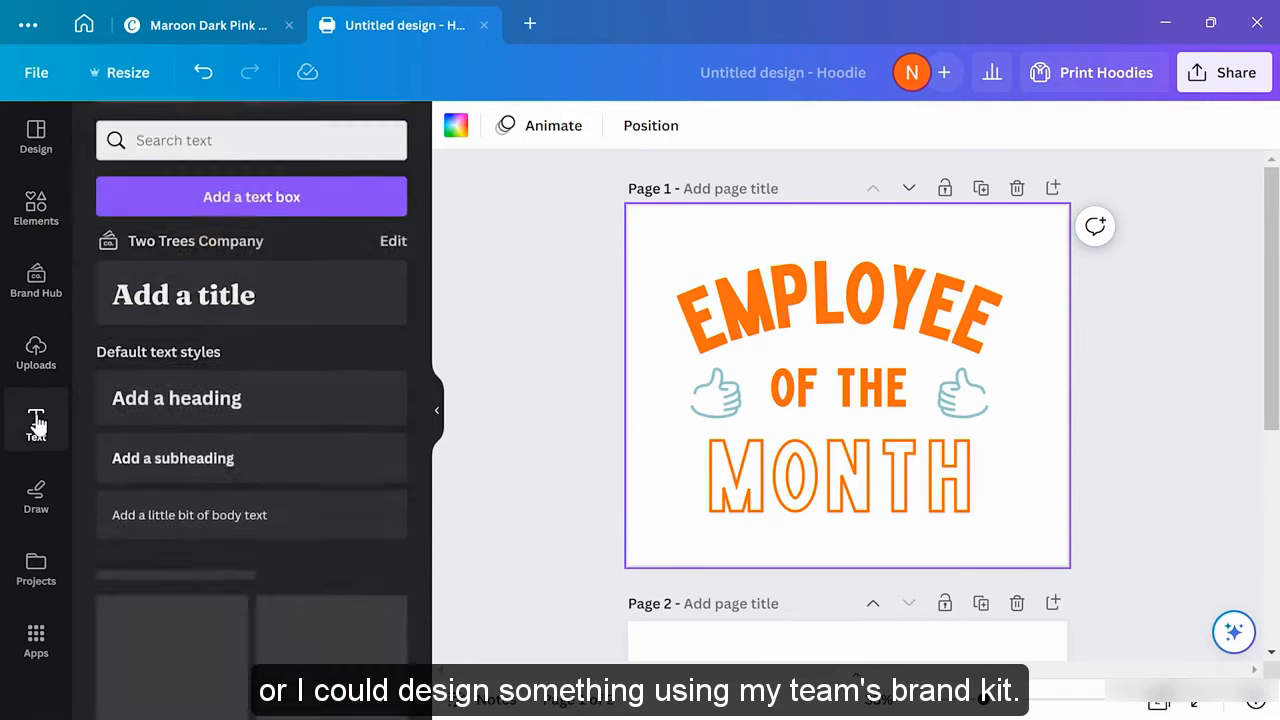
pyautogui.click(49, 279)
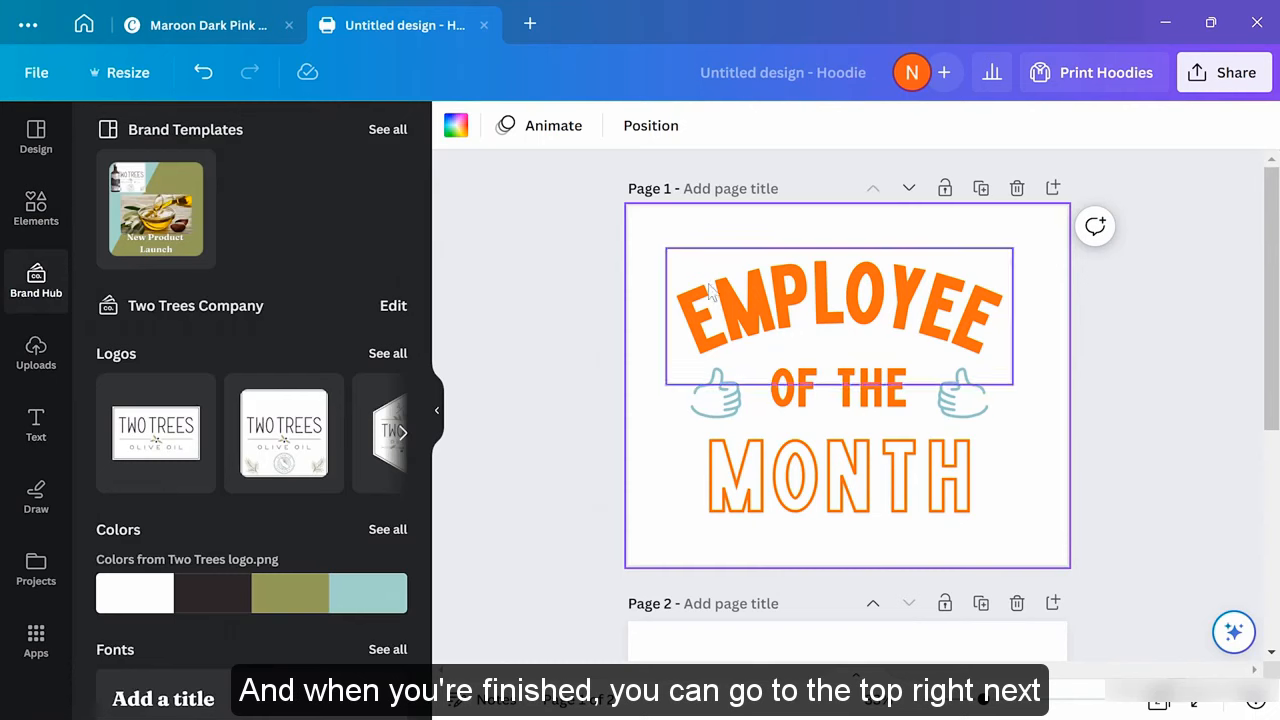
# Review the Print Hoodies colour, style, size and quantity options
pyautogui.click(1098, 80)
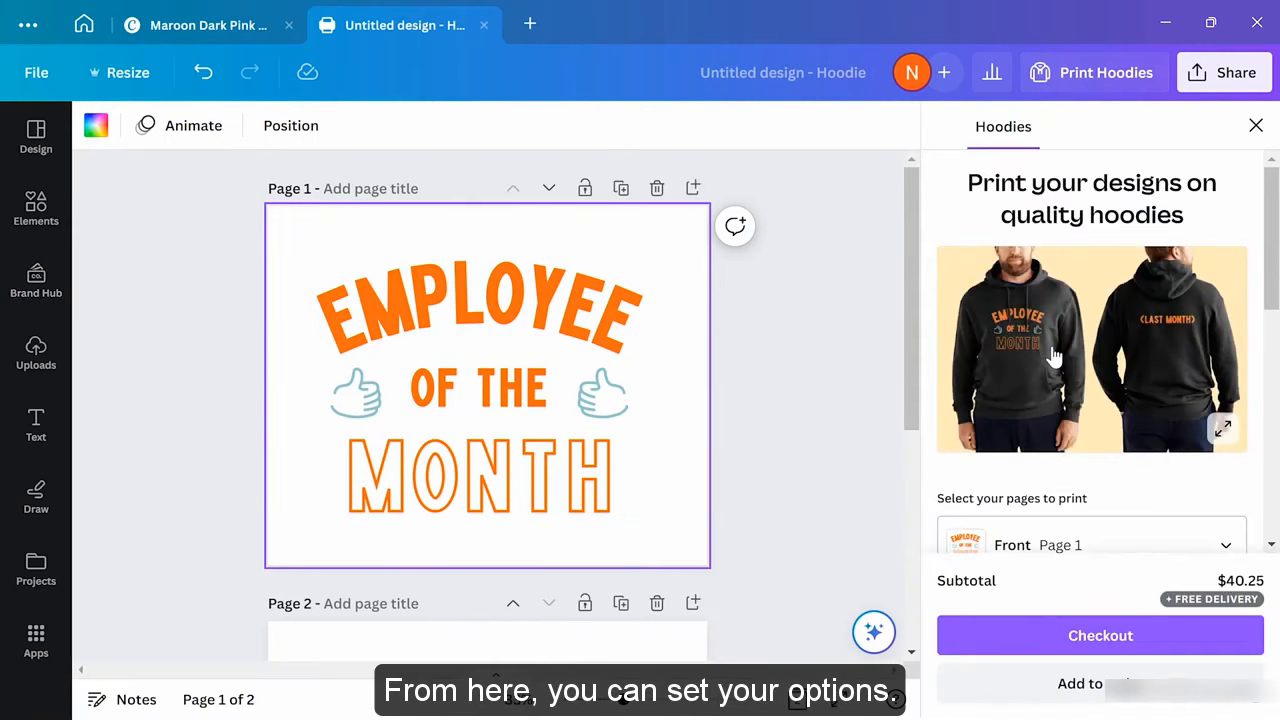
pyautogui.scroll(-1, 1055, 360)
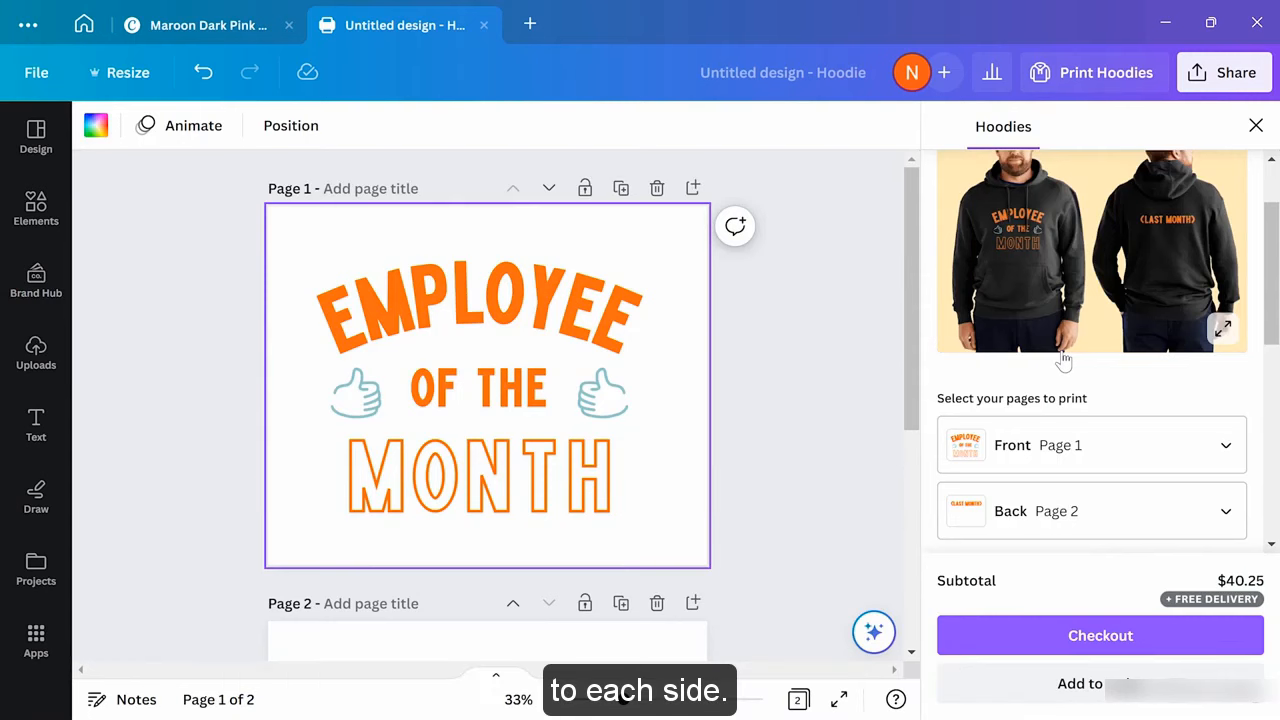
pyautogui.scroll(-3, 1063, 360)
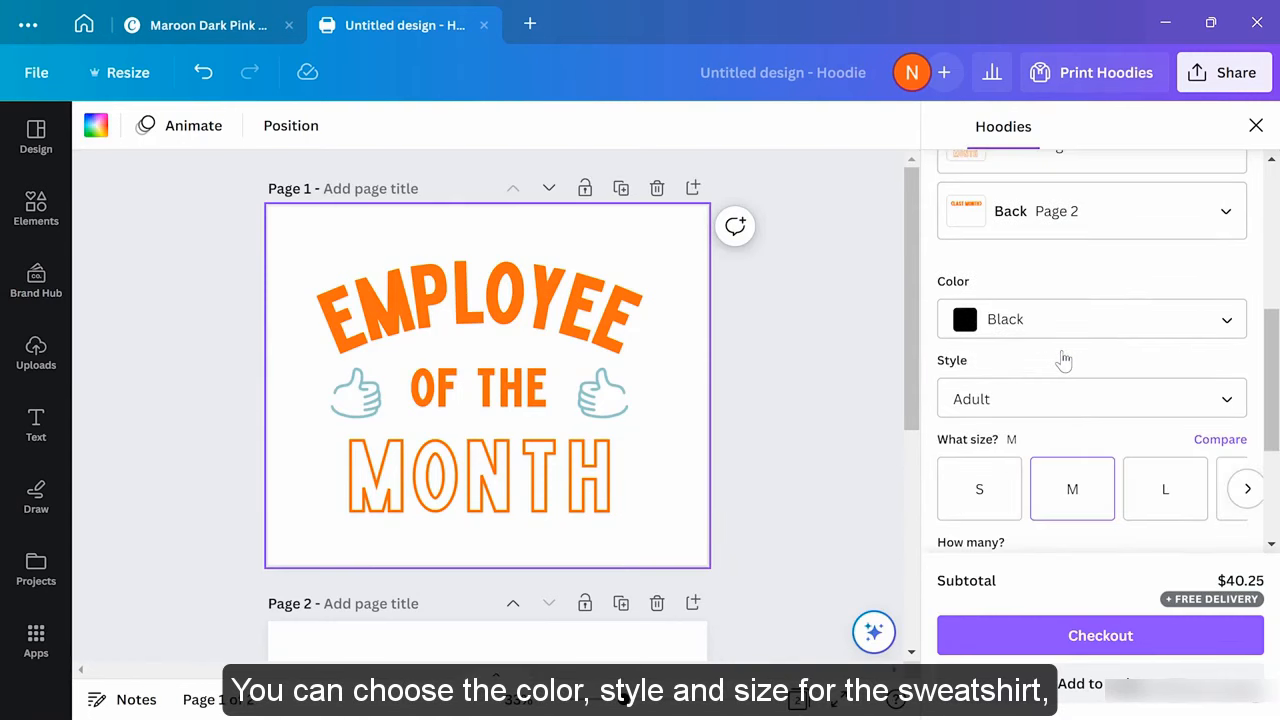
pyautogui.scroll(-1, 1065, 360)
pyautogui.scroll(-1, 1065, 360)
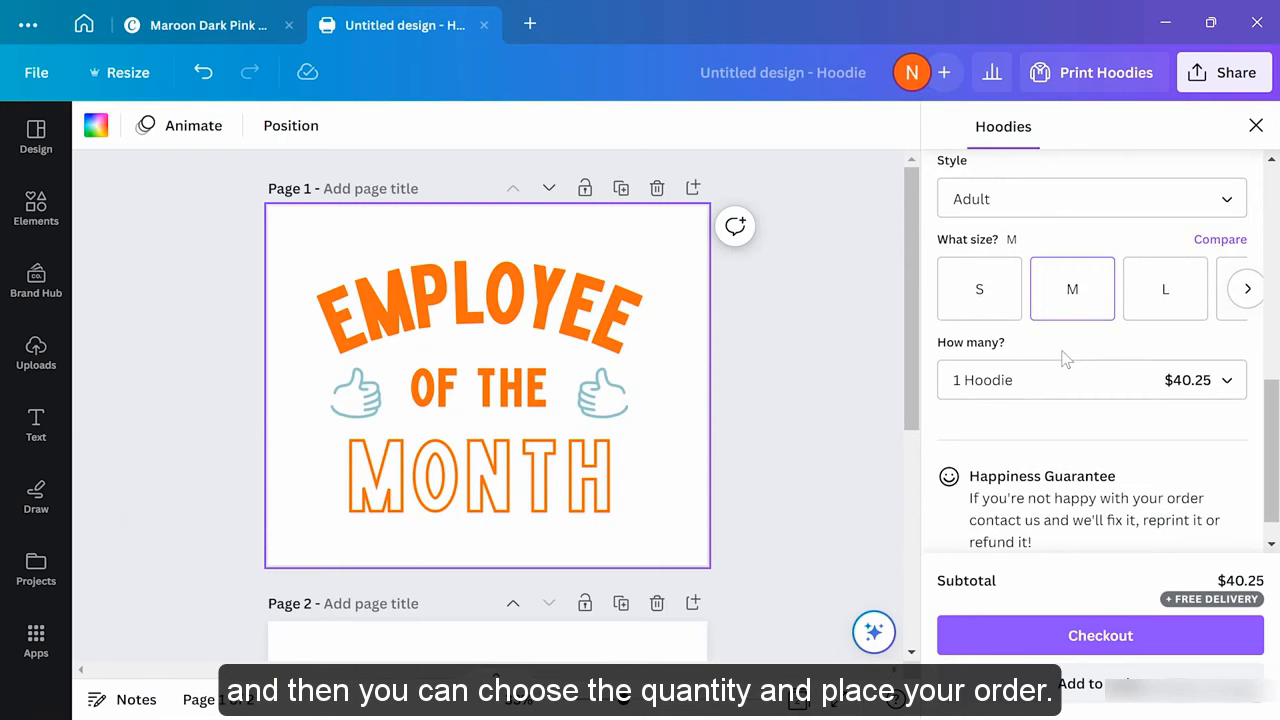
pyautogui.scroll(-1, 1065, 360)
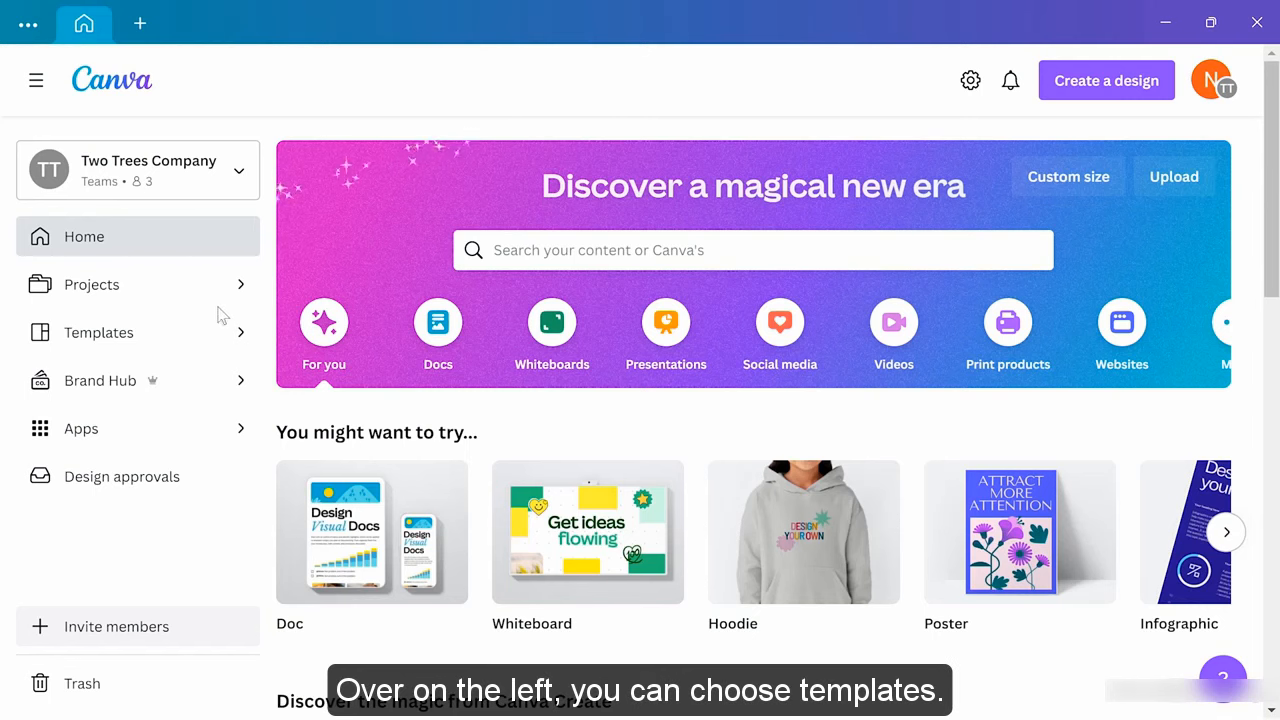
# Start from the Green Abstract Curve New Business Pitch Deck presentation template and add a blank second slide
pyautogui.click(130, 334)
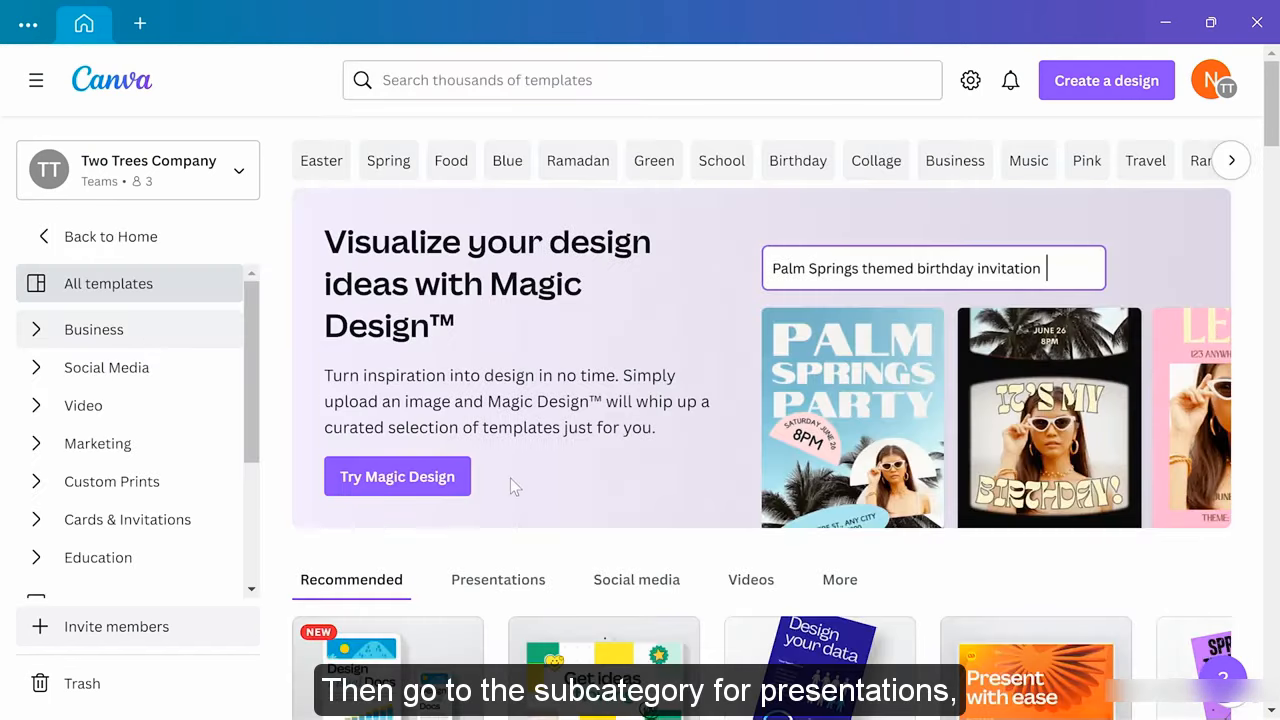
pyautogui.click(500, 580)
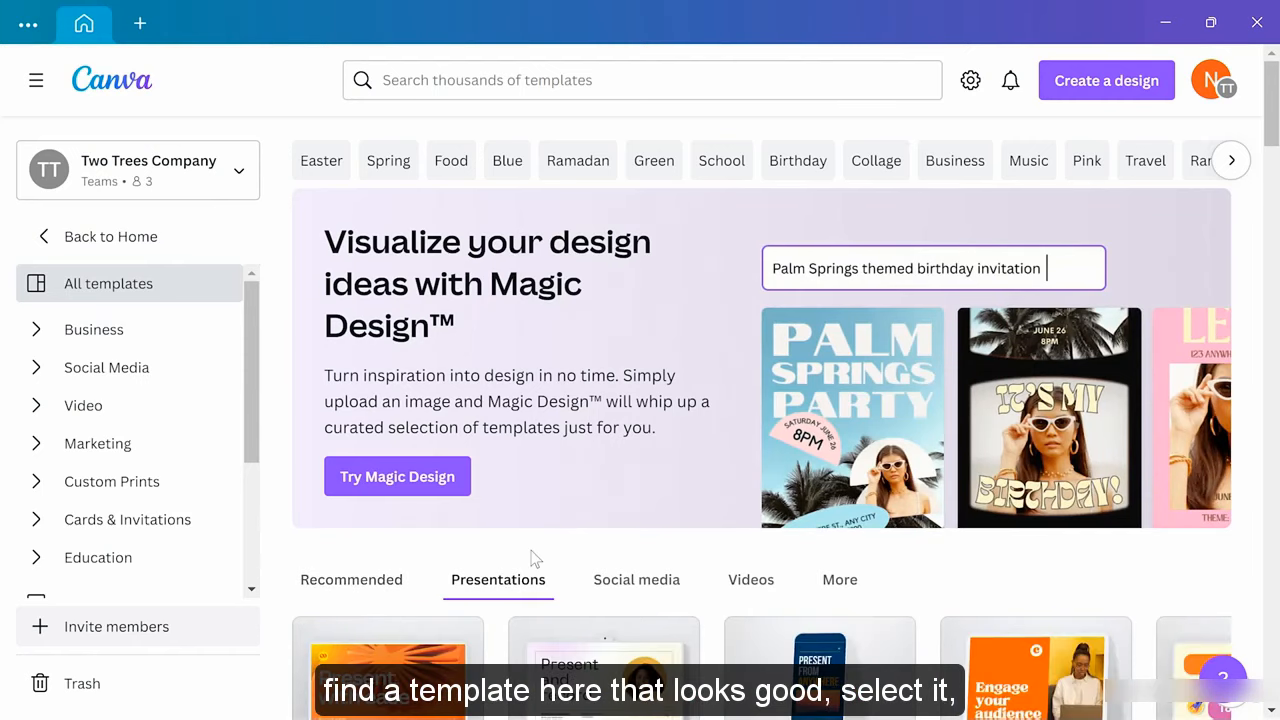
pyautogui.scroll(-10, 531, 563)
pyautogui.scroll(-5, 533, 556)
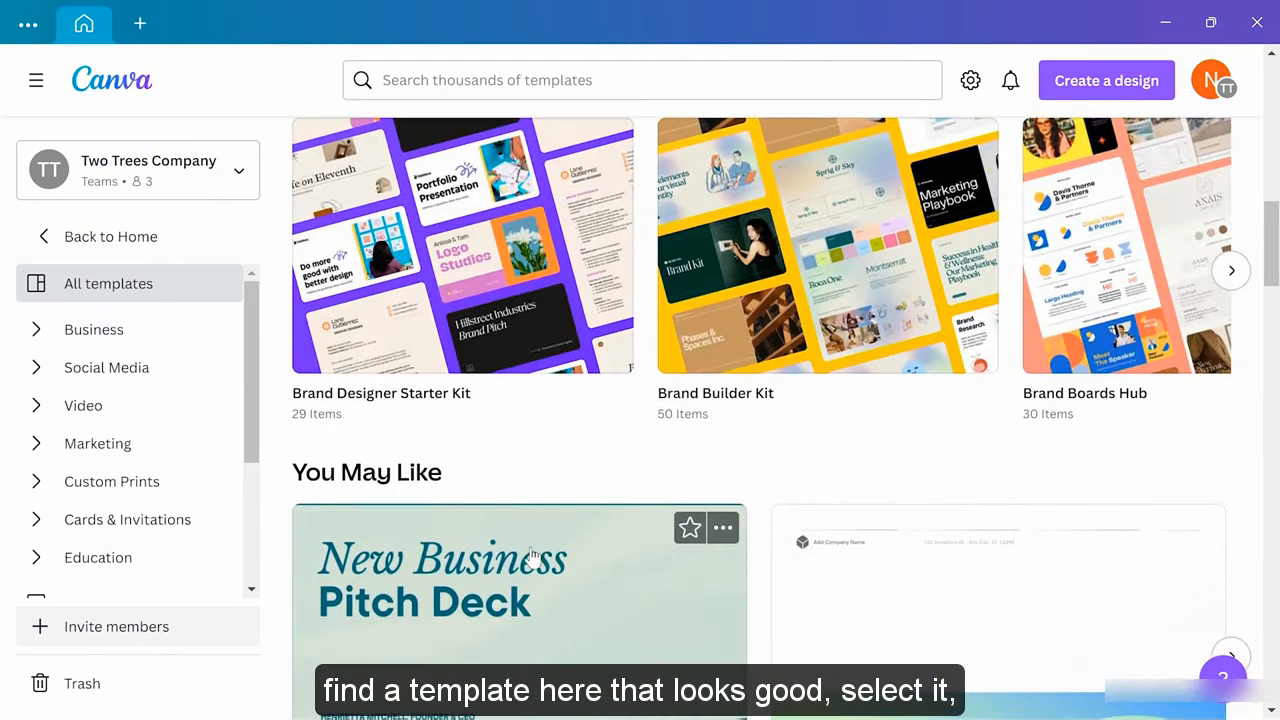
pyautogui.click(603, 363)
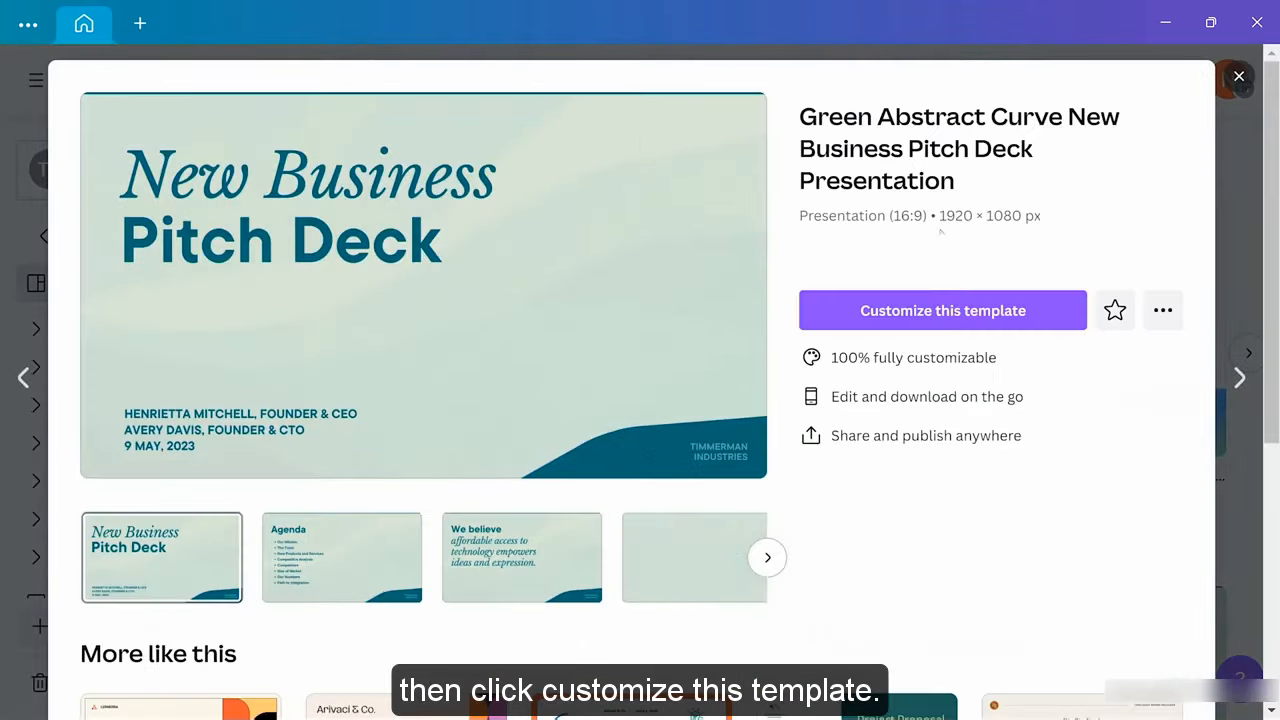
pyautogui.click(960, 308)
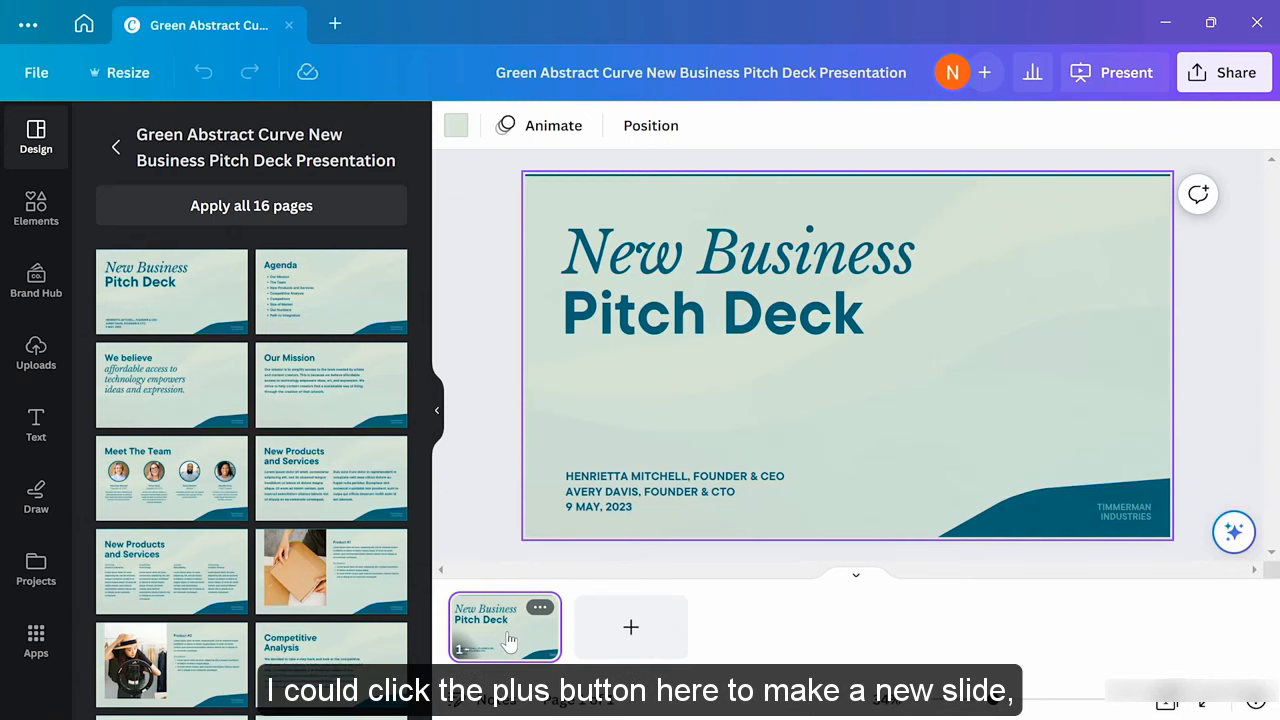
pyautogui.click(630, 628)
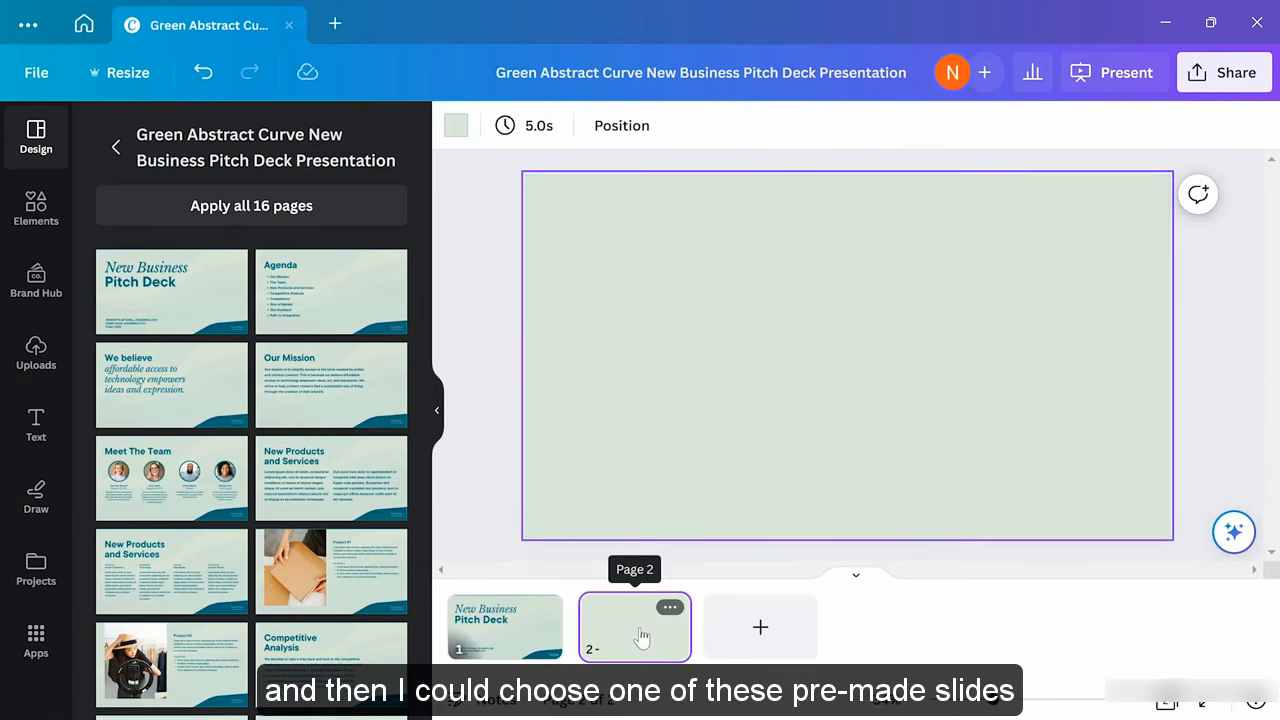
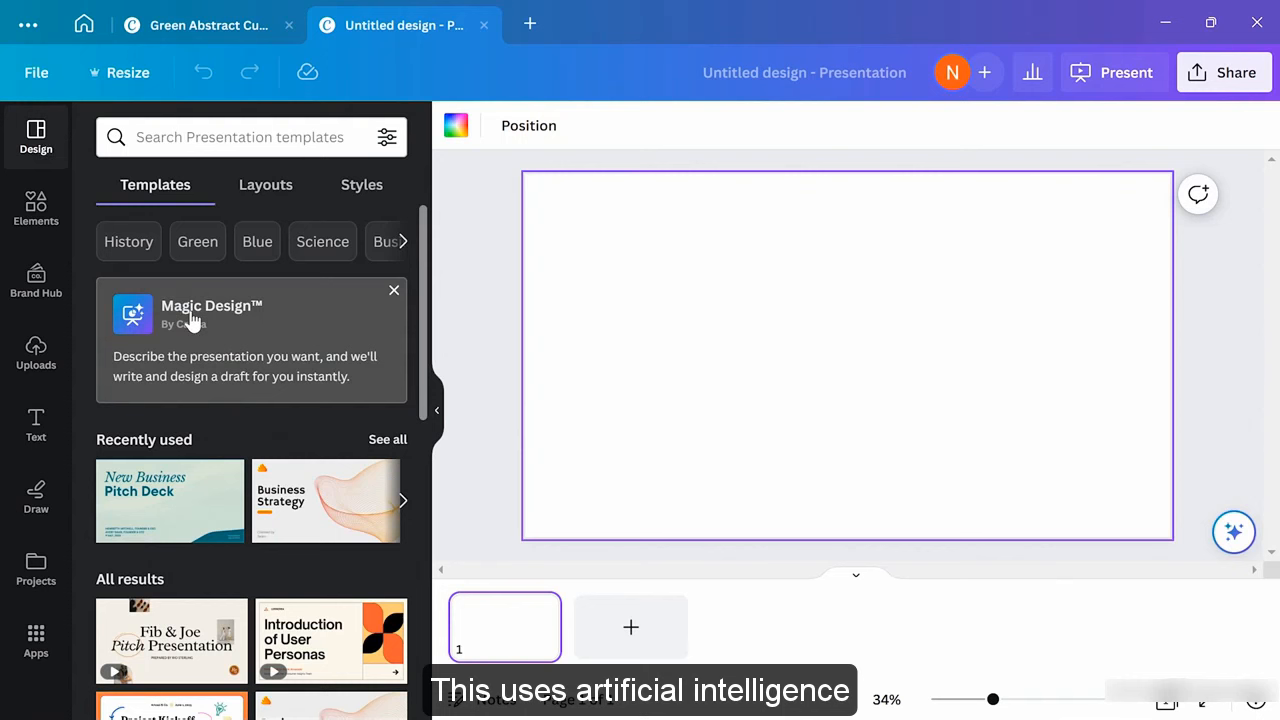
# Ask Magic Design for a presentation on 'A product launch for a new line of olive oil varieties.'
pyautogui.click(190, 316)
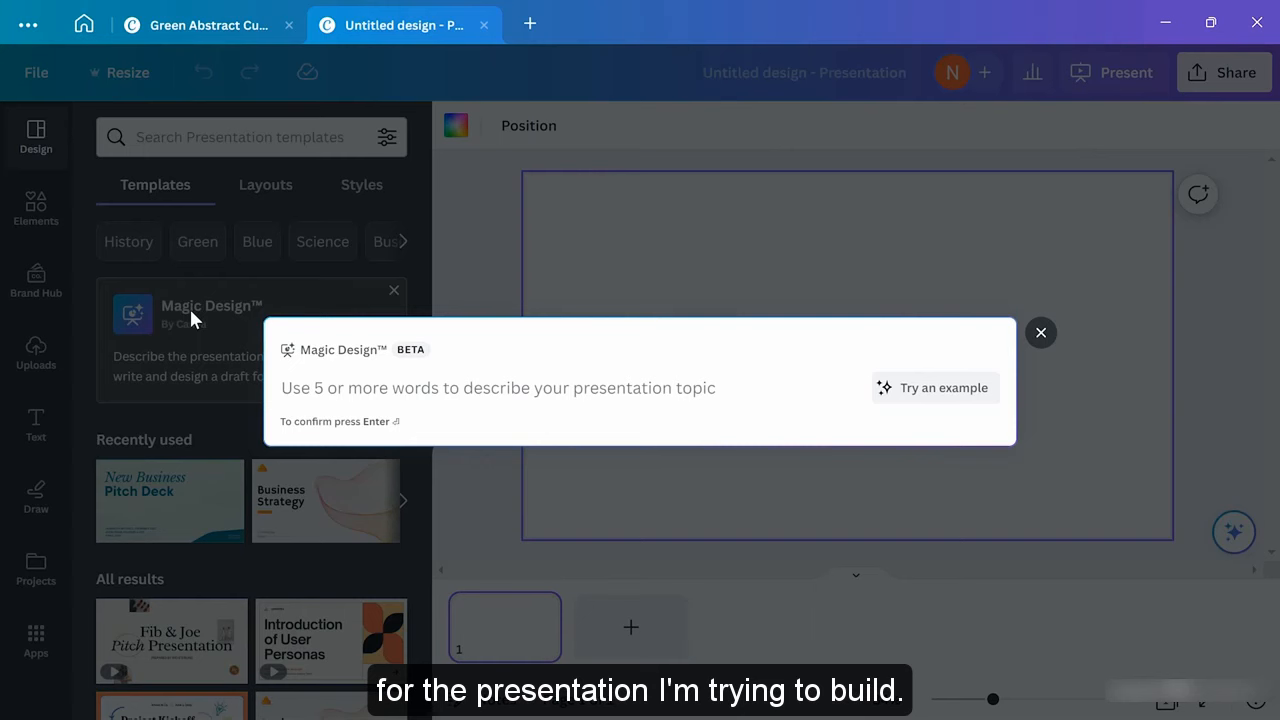
pyautogui.write('A product l')
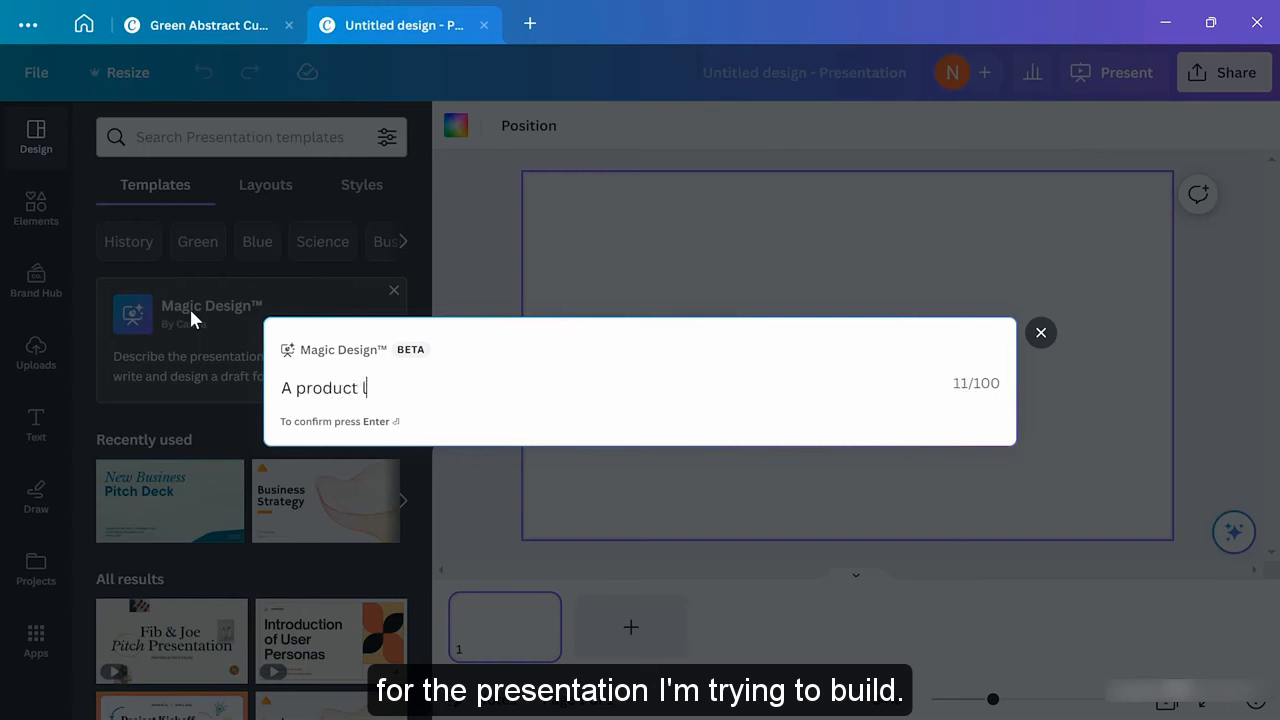
pyautogui.write('aunch for a new li')
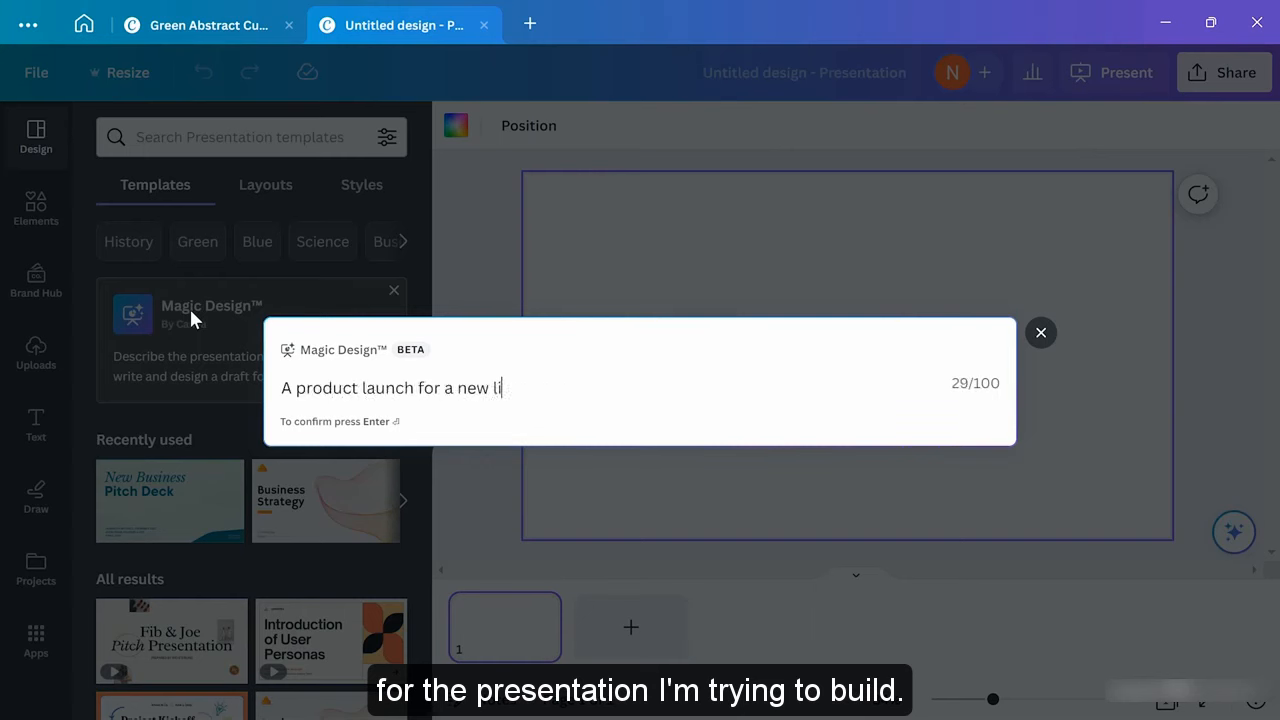
pyautogui.write('ne of olive oil varieties.')
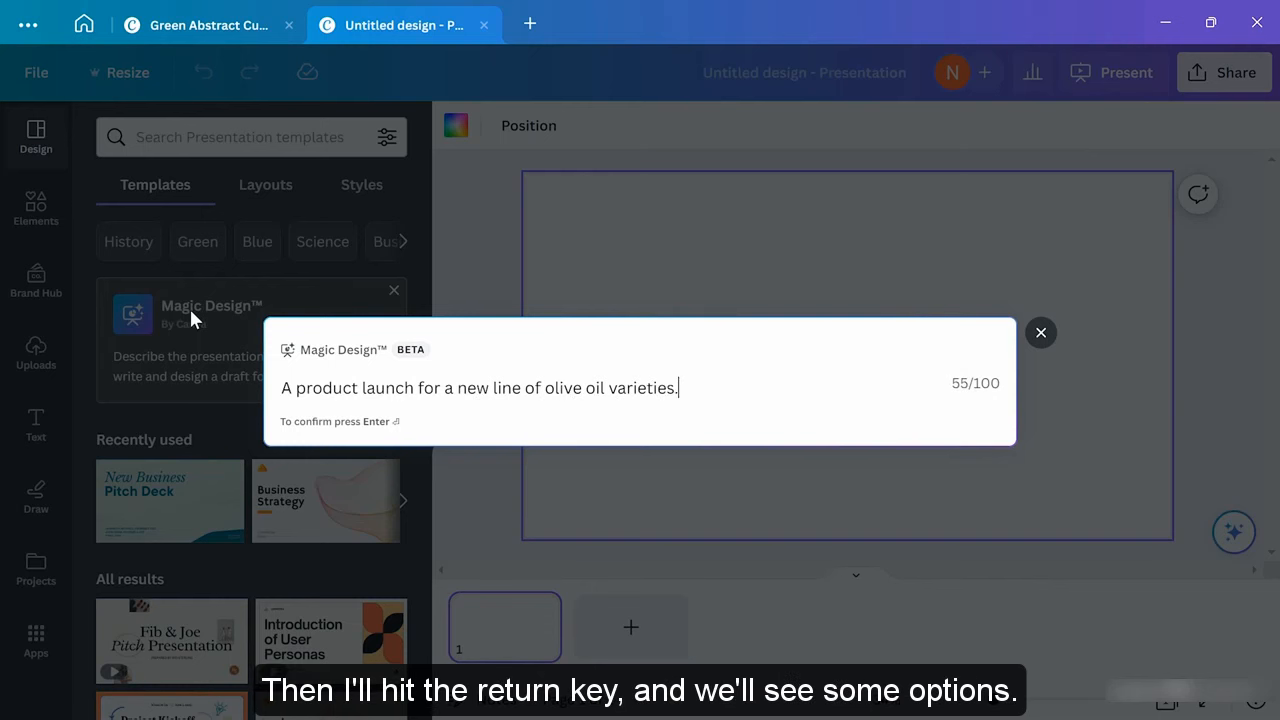
pyautogui.press('Return')
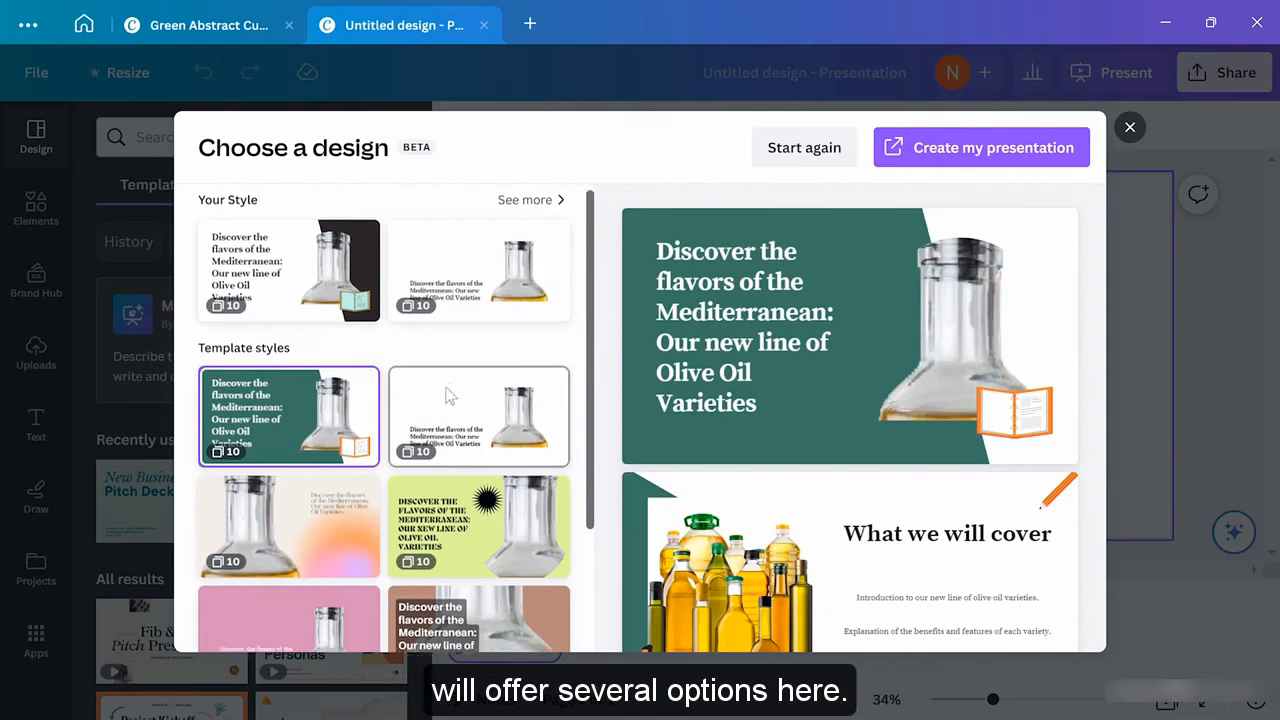
# Compare the yellow-green and pink styles, then choose the green Mediterranean style
pyautogui.scroll(-3, 449, 397)
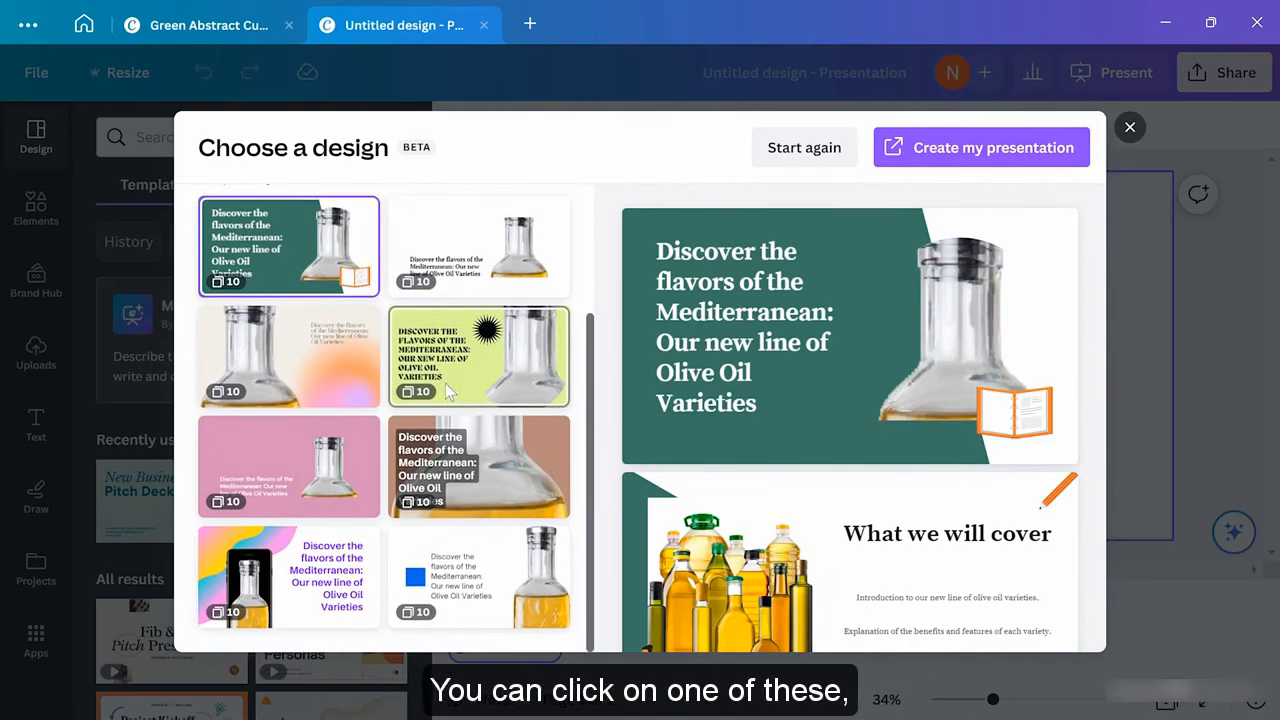
pyautogui.click(527, 343)
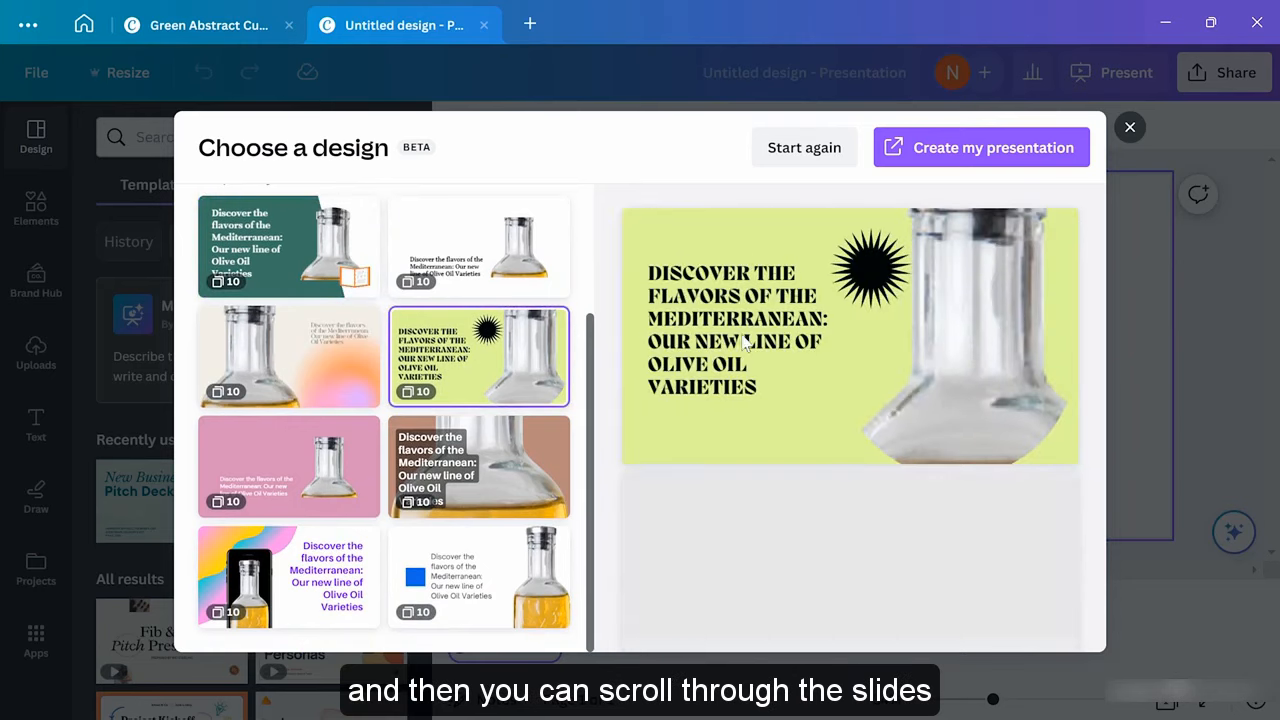
pyautogui.scroll(-3, 768, 311)
pyautogui.scroll(-8, 768, 312)
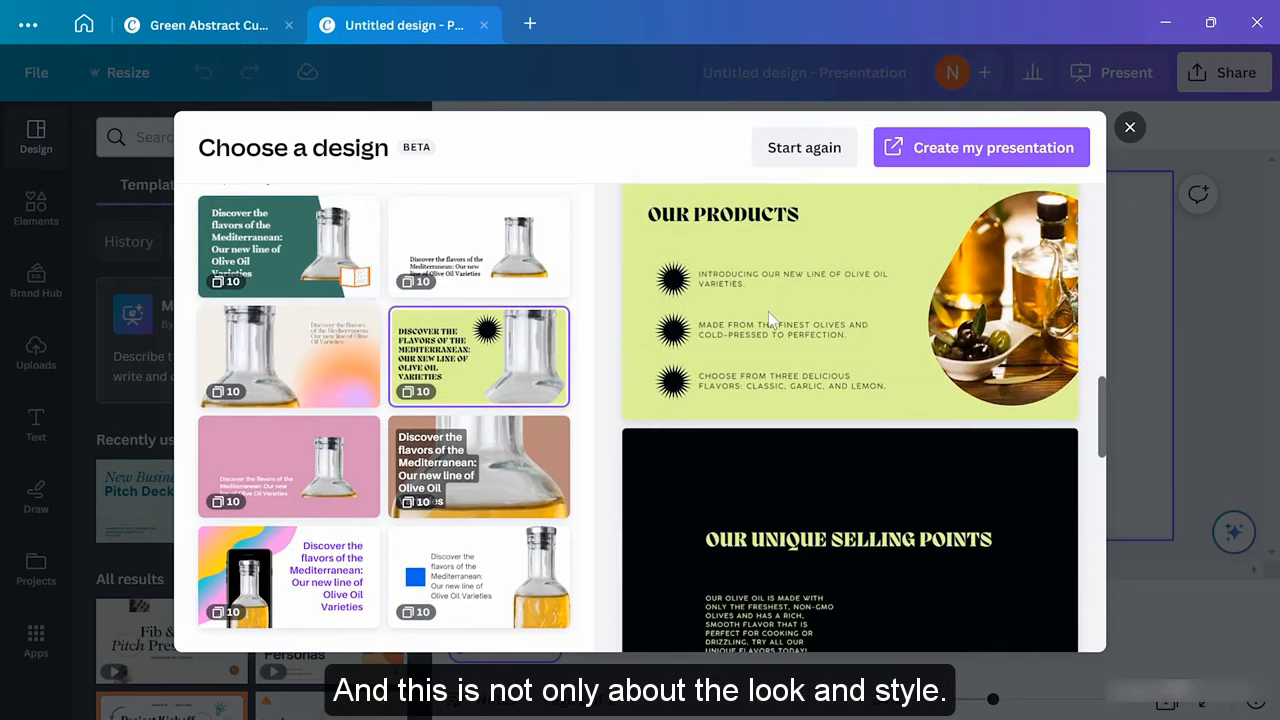
pyautogui.scroll(-1, 770, 318)
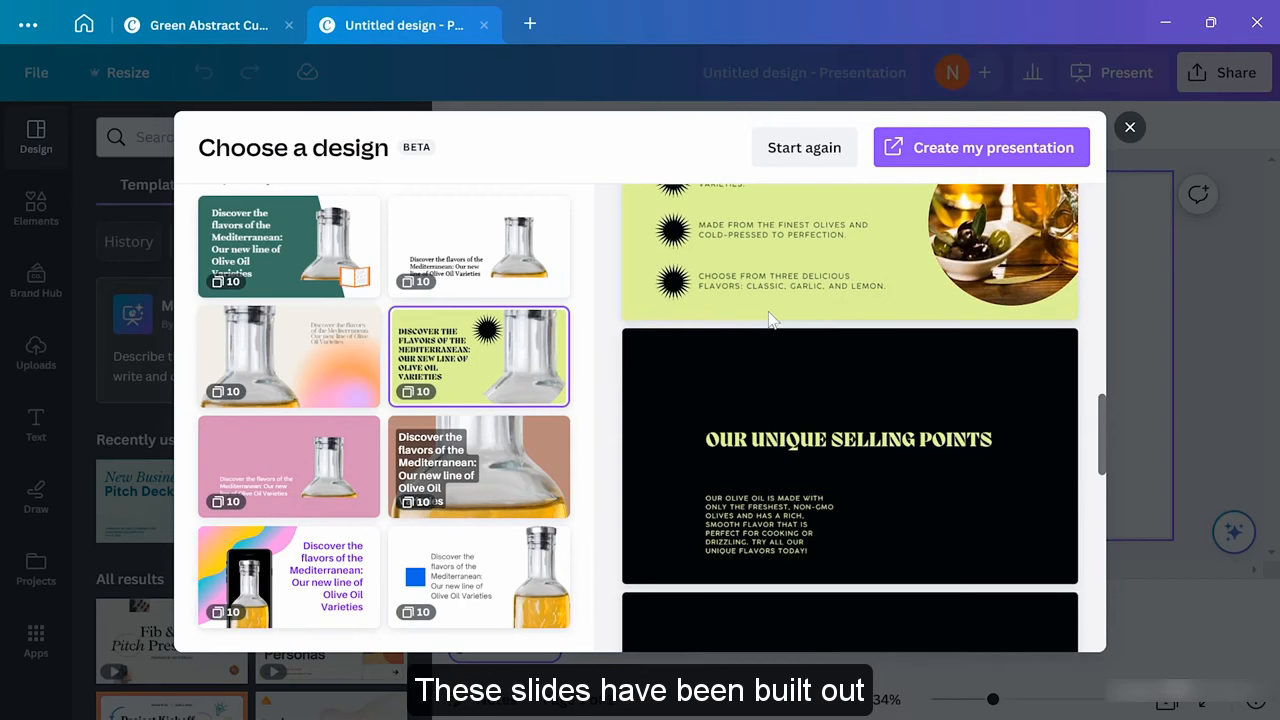
pyautogui.click(289, 466)
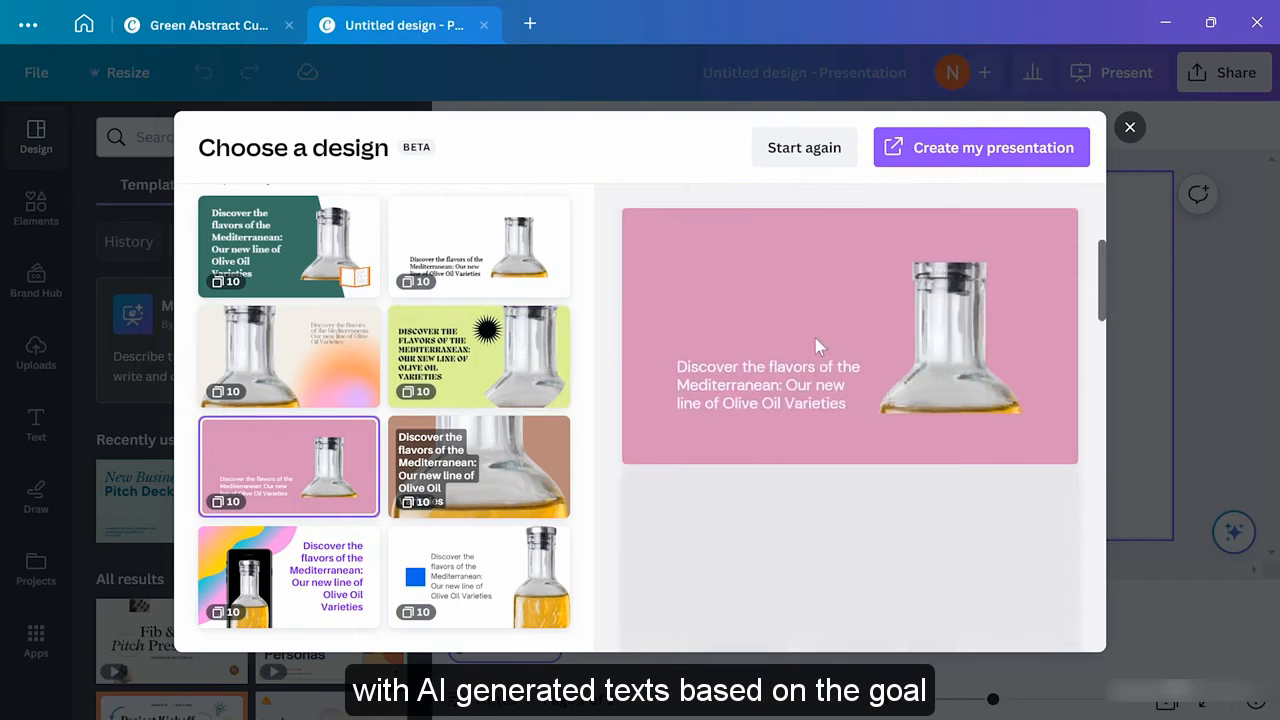
pyautogui.scroll(-3, 815, 338)
pyautogui.scroll(-3, 819, 336)
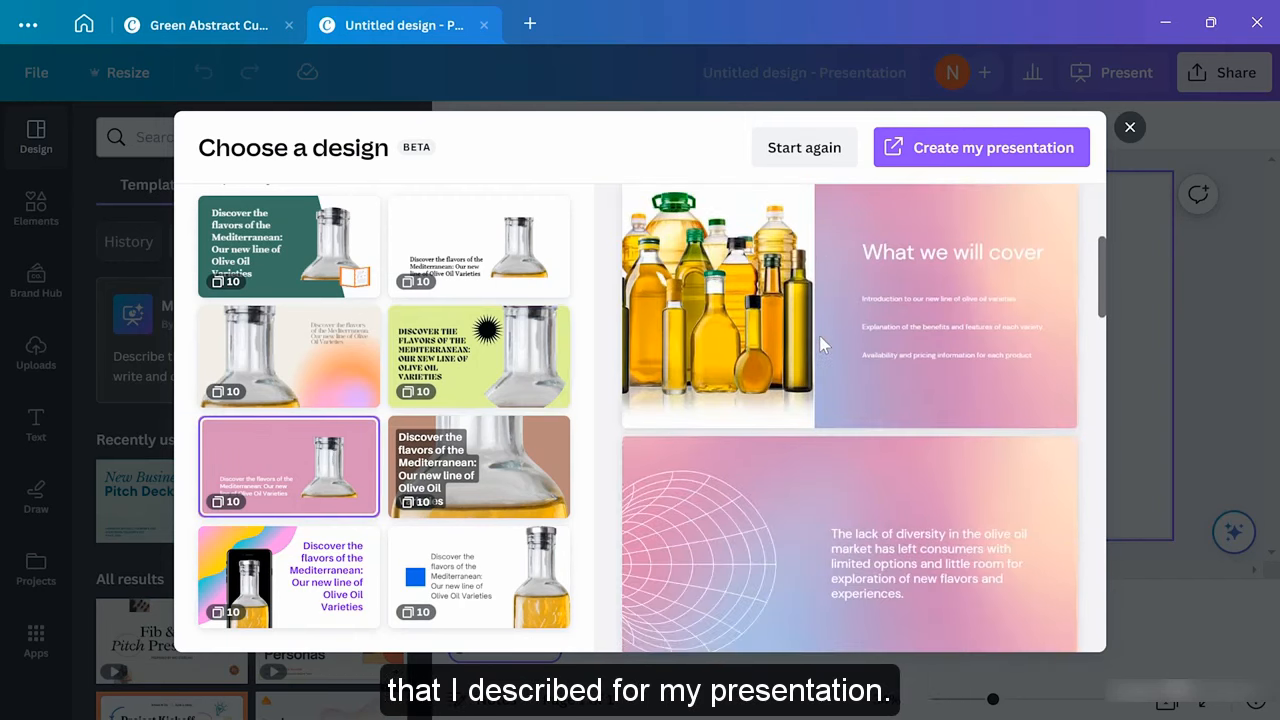
pyautogui.scroll(-2, 819, 335)
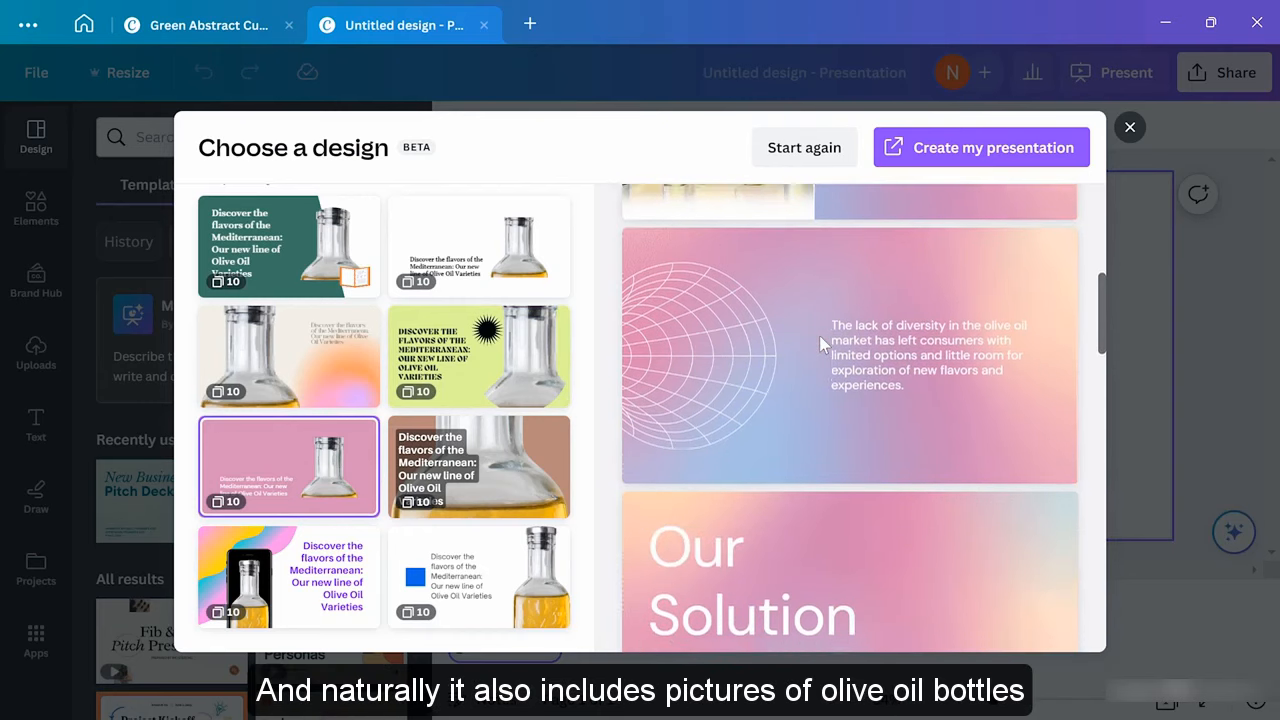
pyautogui.scroll(-1, 820, 334)
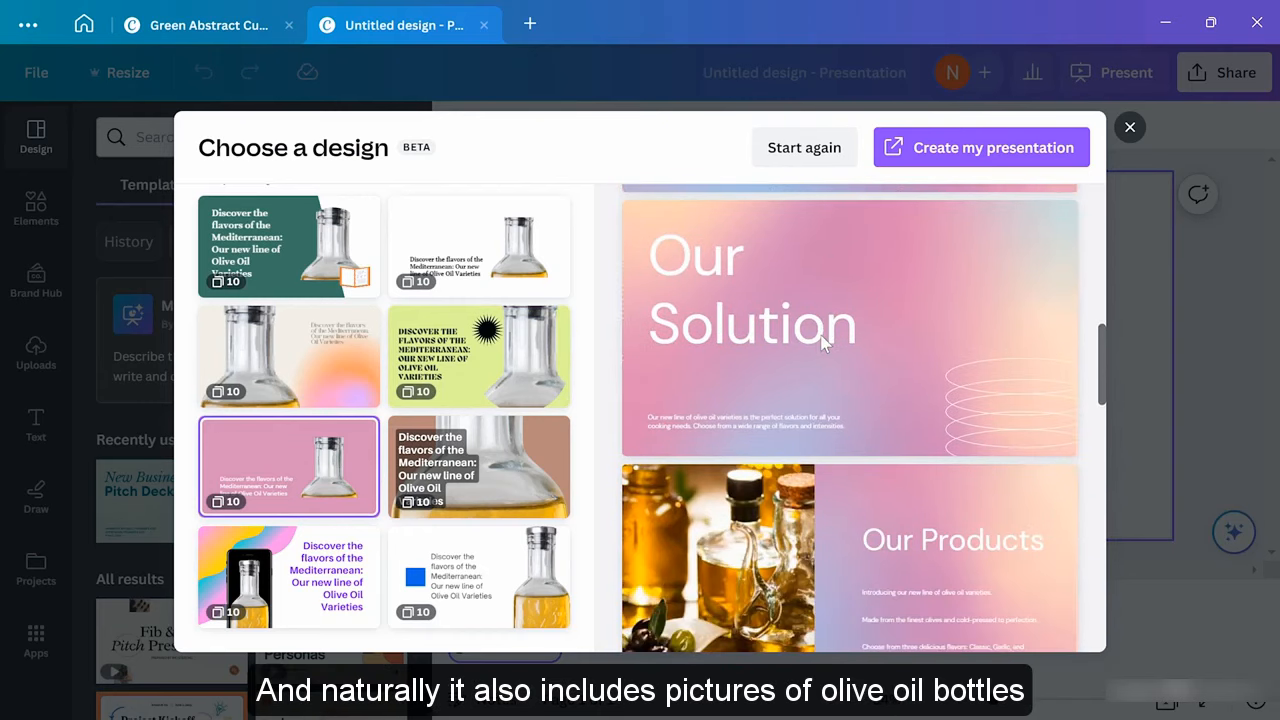
pyautogui.scroll(-1, 822, 342)
pyautogui.scroll(-1, 822, 342)
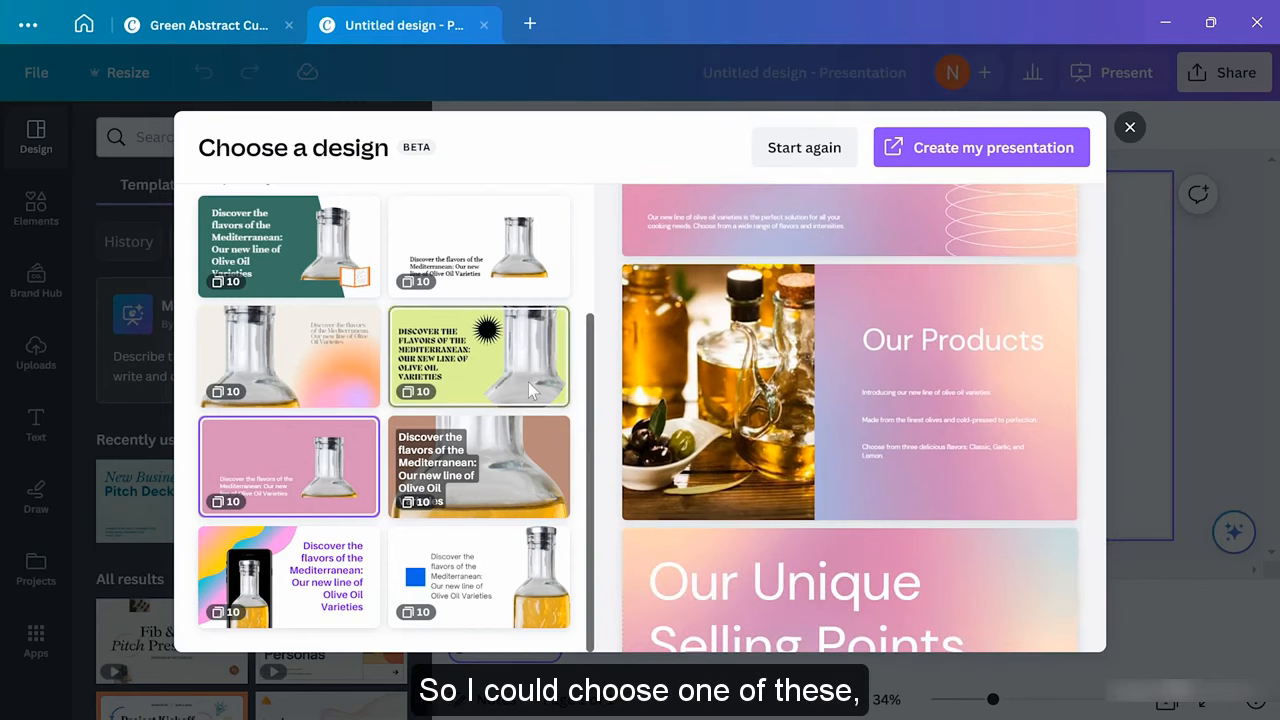
pyautogui.click(284, 235)
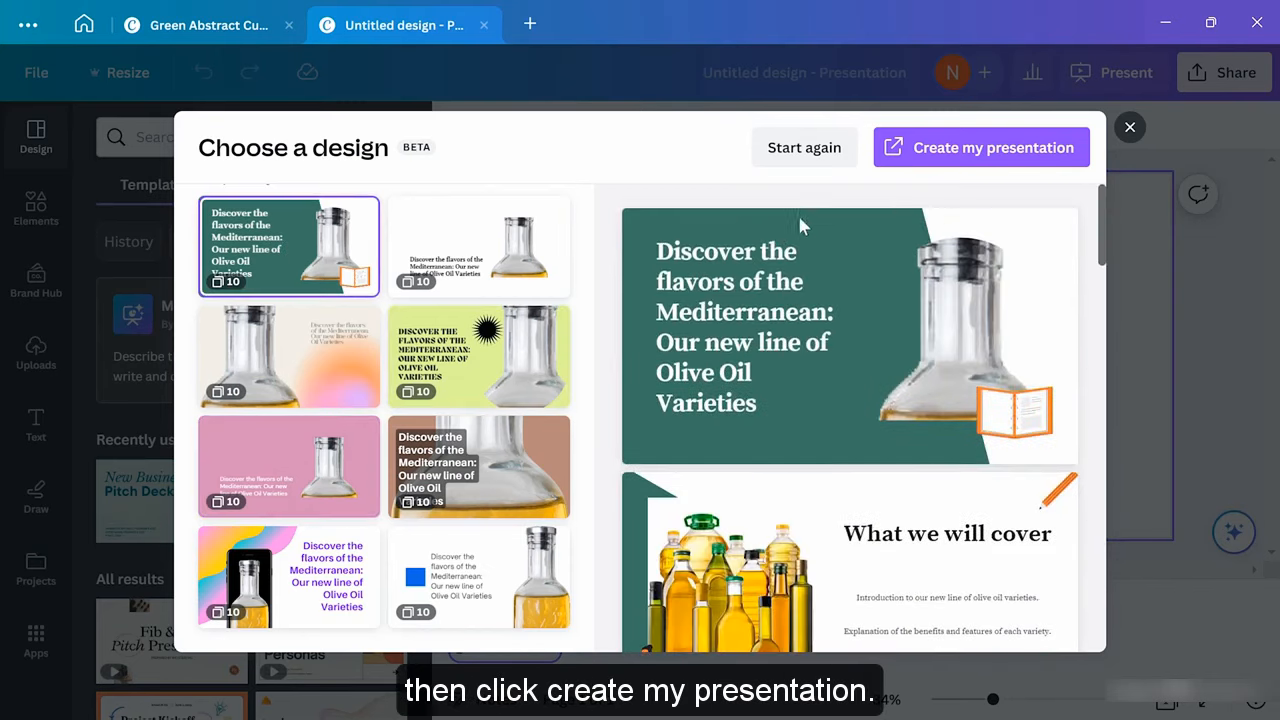
# Create the green presentation, delete slide 4 'Our Solution', and move 'Our Products' to slide 2
pyautogui.click(922, 160)
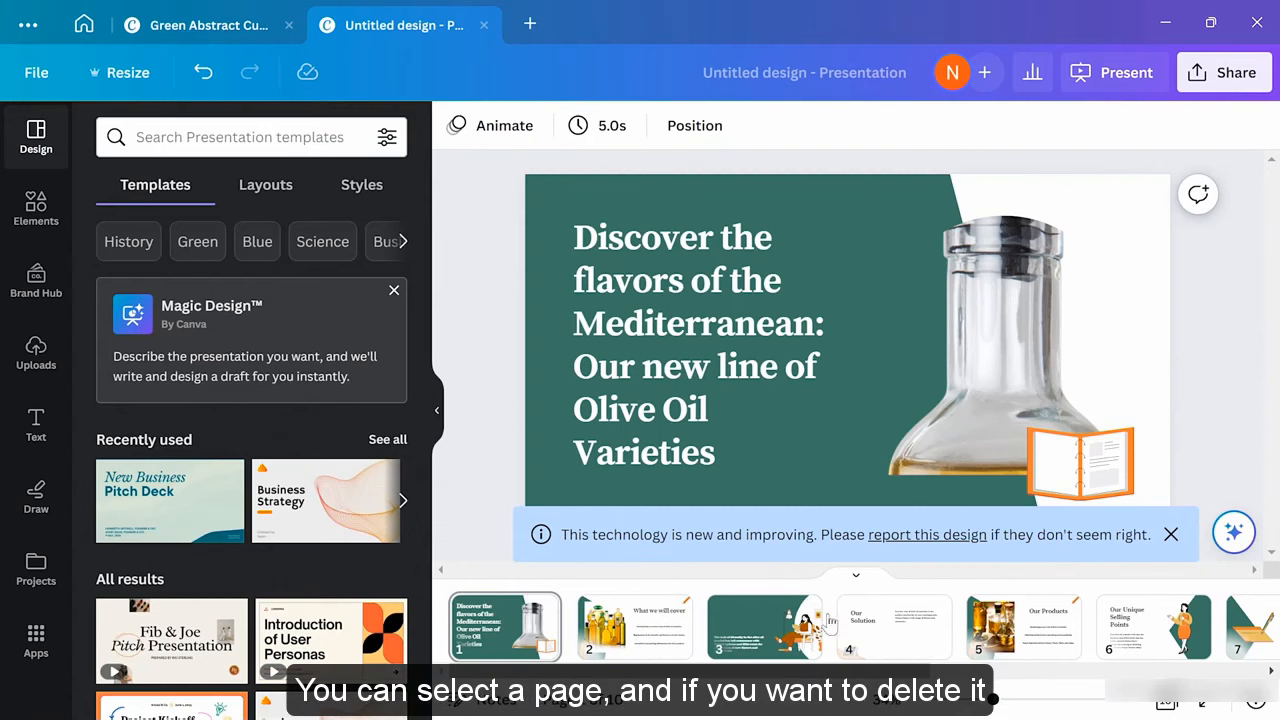
pyautogui.click(918, 622)
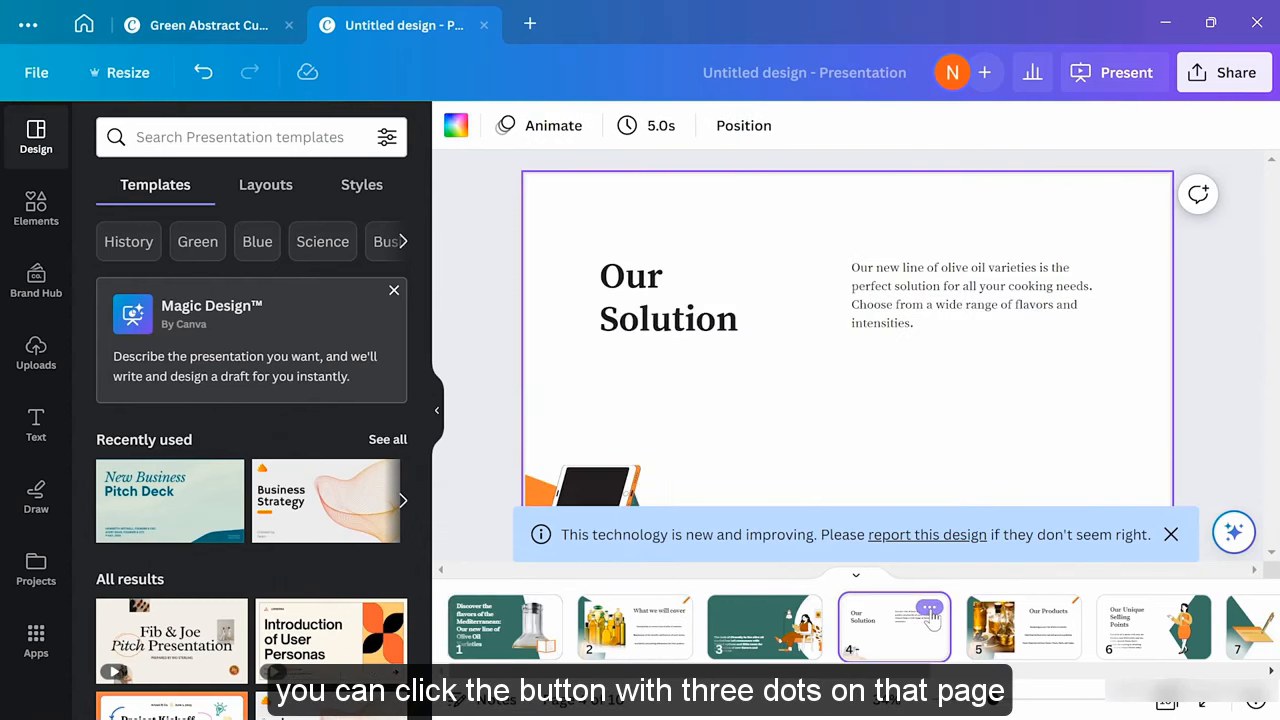
pyautogui.click(930, 608)
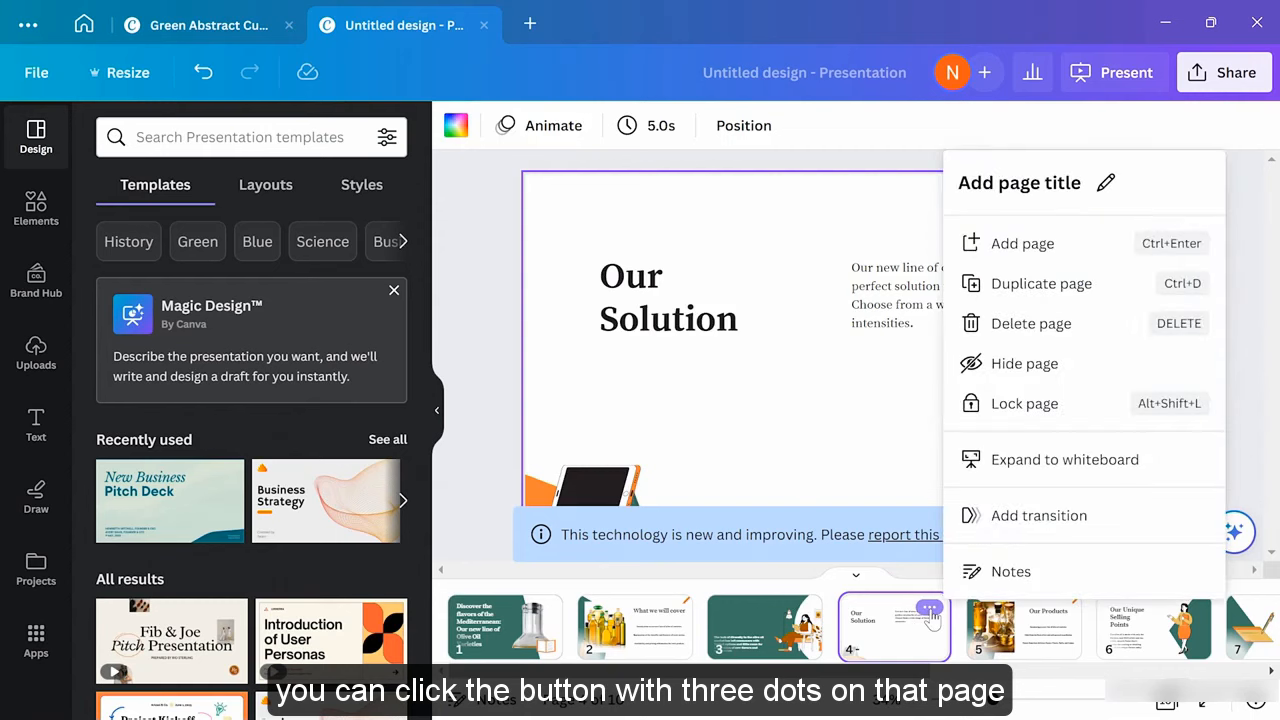
pyautogui.click(1035, 326)
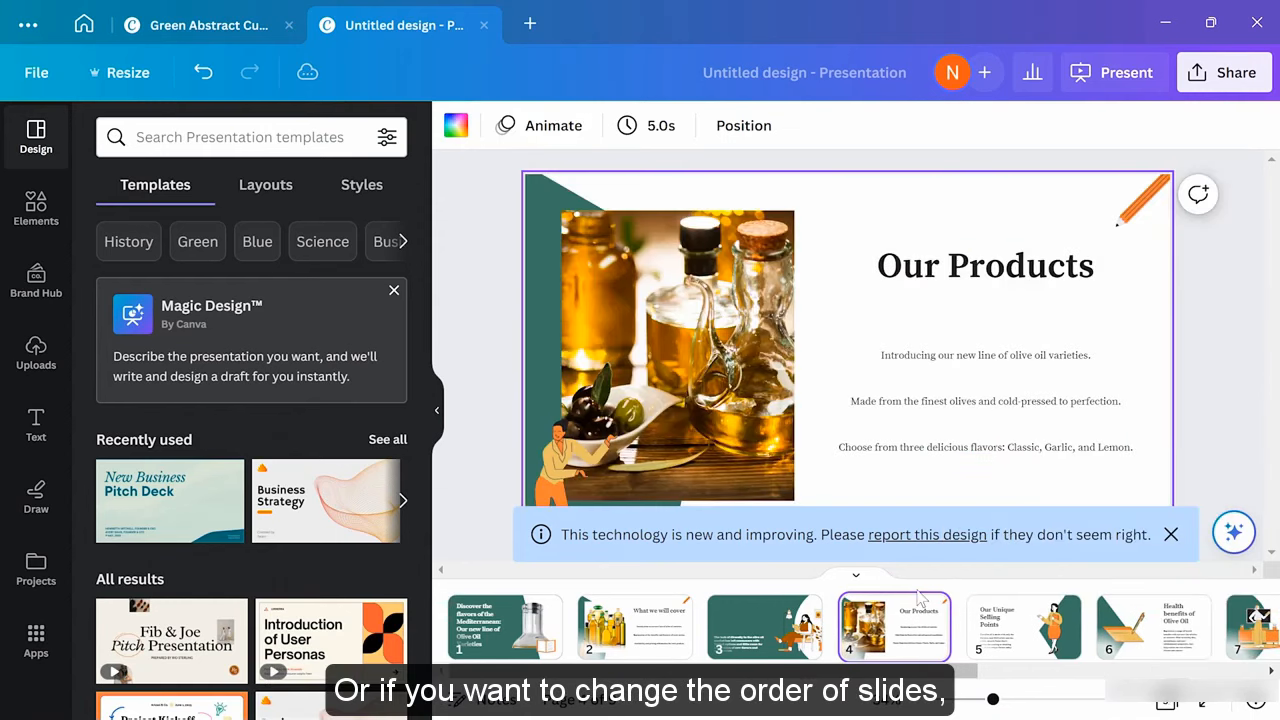
pyautogui.moveTo(930, 607); pyautogui.dragTo(603, 636)
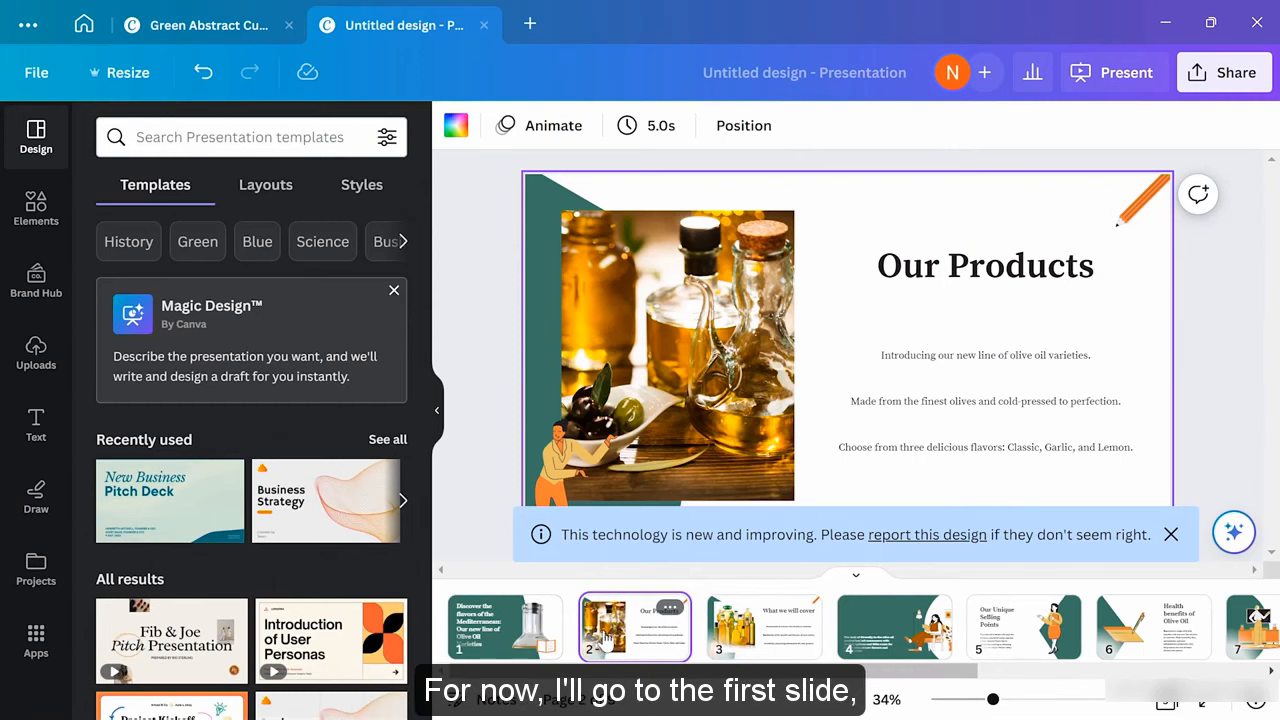
pyautogui.click(507, 621)
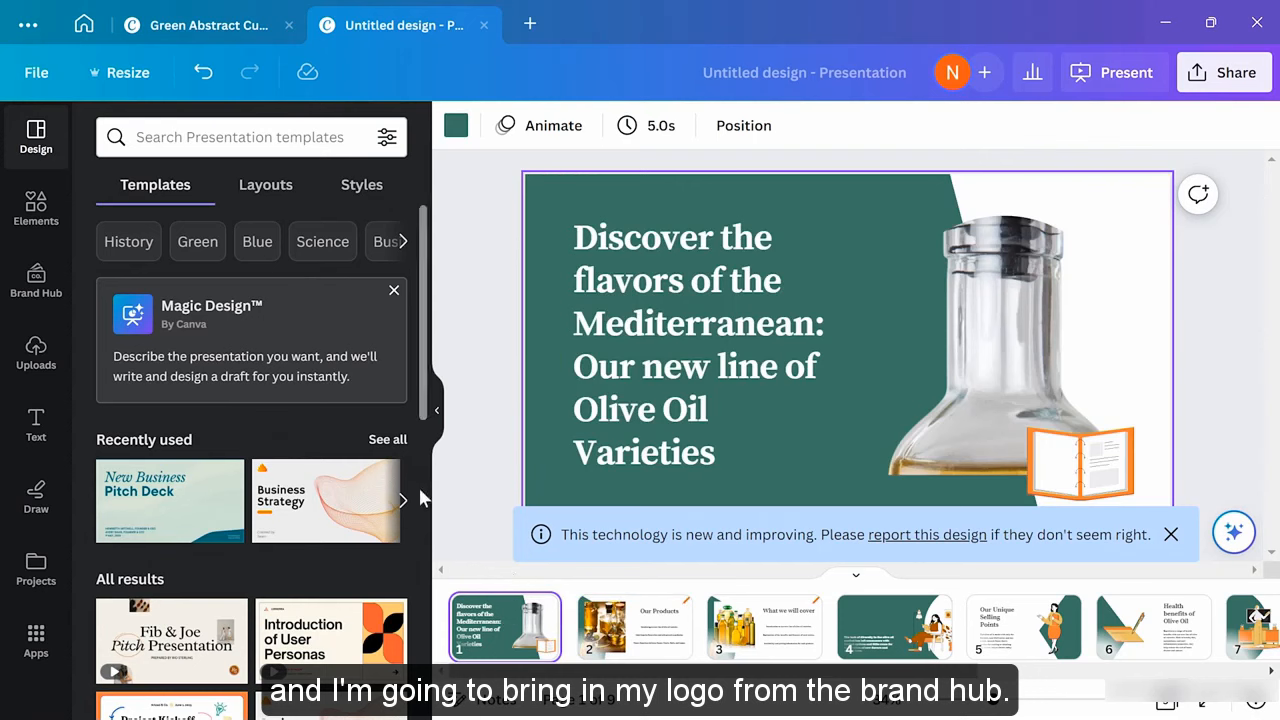
# Add a small Two Trees hexagon logo beside the slide 1 headline, then bring up Present options
pyautogui.click(36, 276)
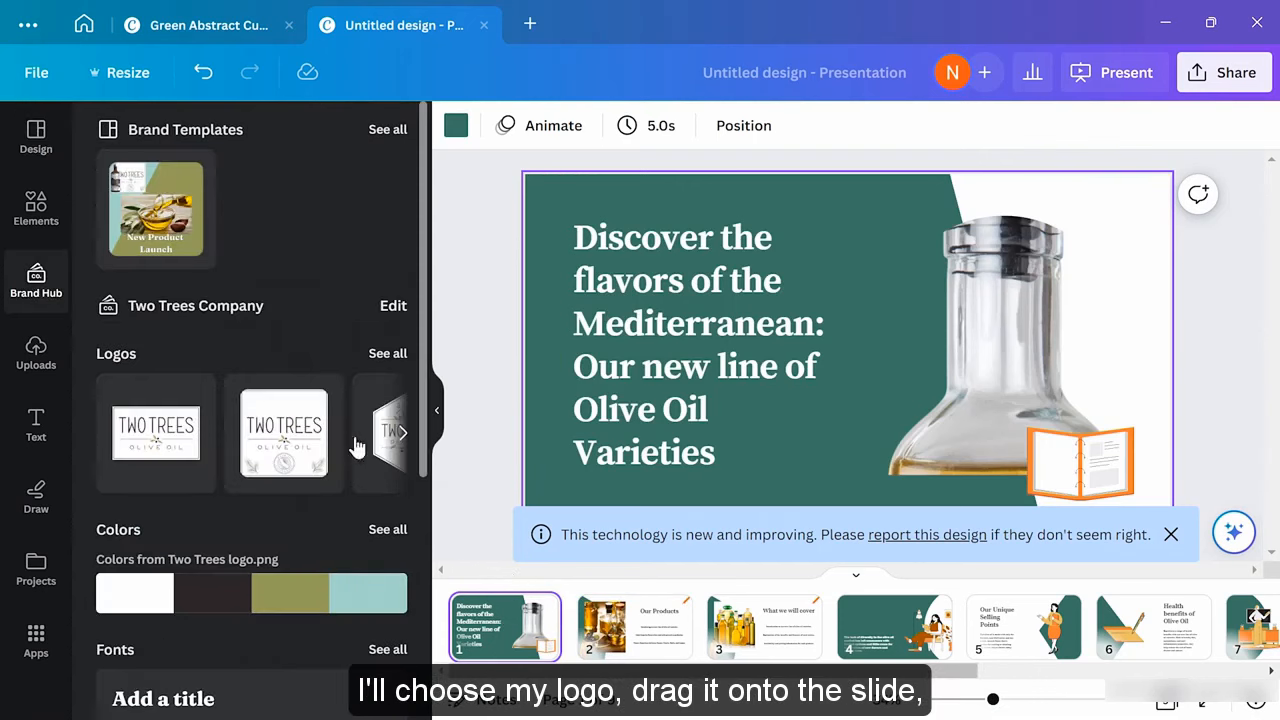
pyautogui.moveTo(372, 440); pyautogui.dragTo(857, 412)
pyautogui.moveTo(865, 479); pyautogui.dragTo(790, 406)
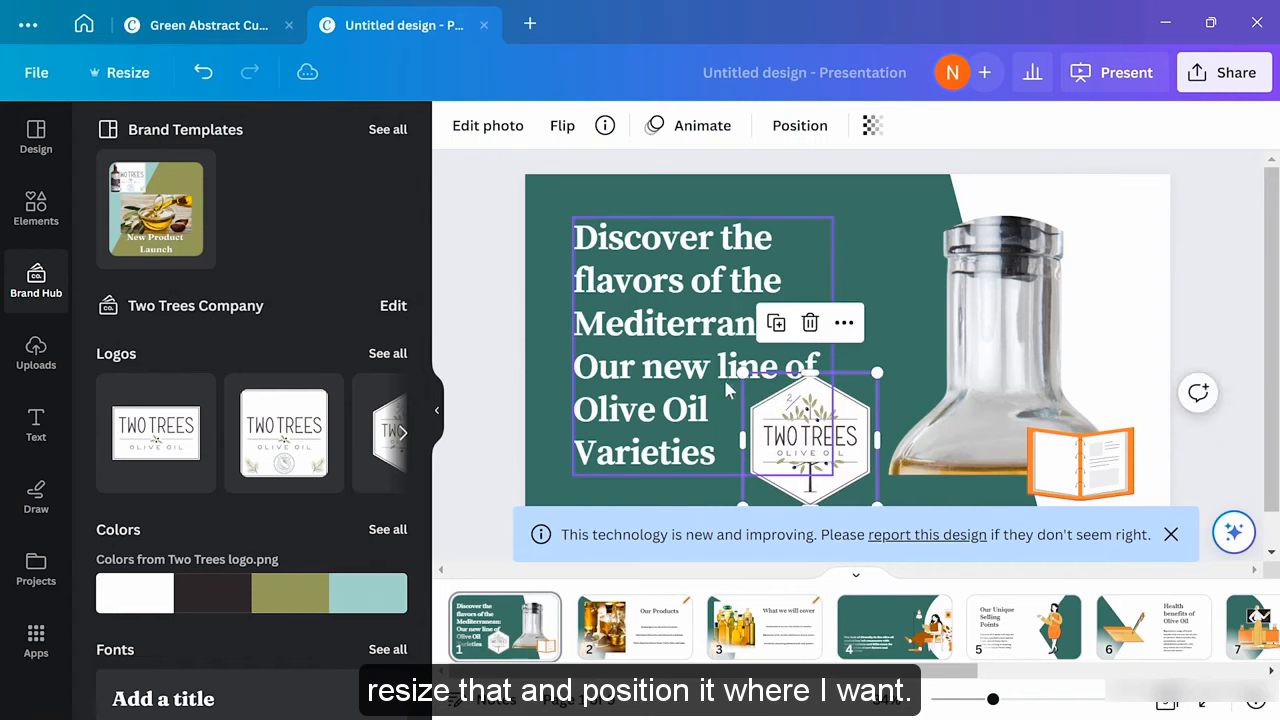
pyautogui.moveTo(745, 368); pyautogui.dragTo(785, 414)
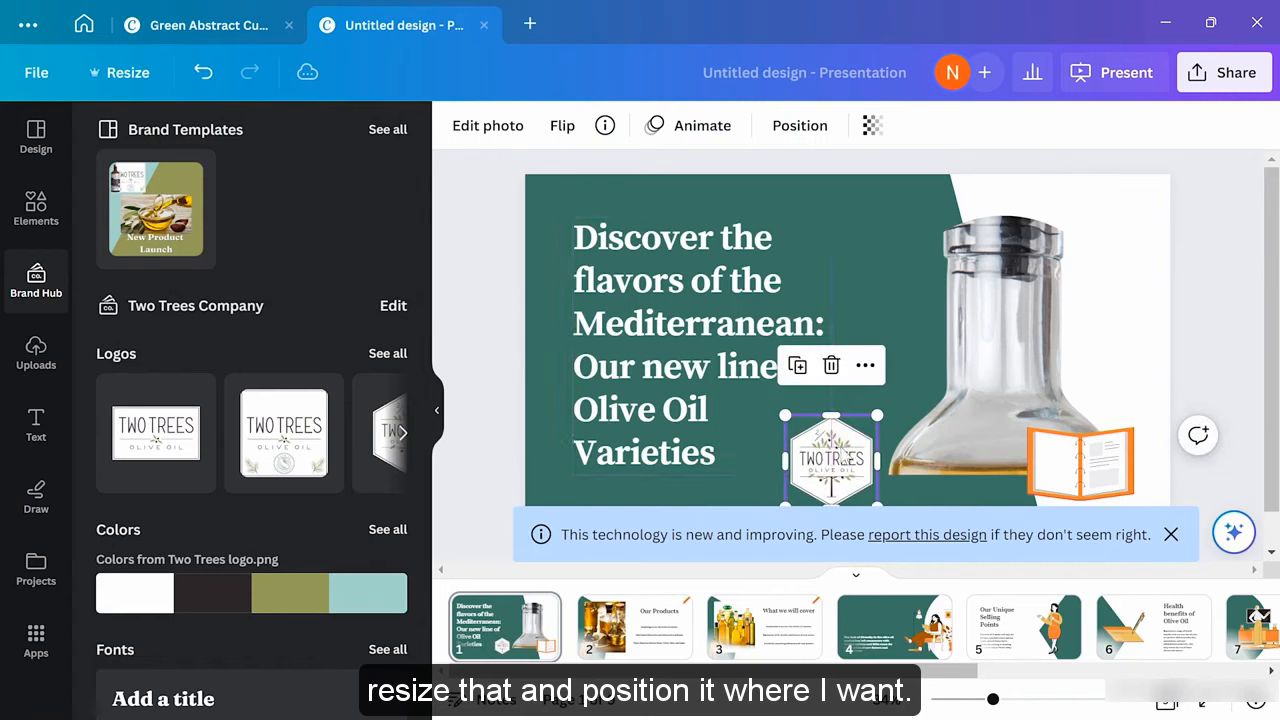
pyautogui.moveTo(831, 459); pyautogui.dragTo(822, 438)
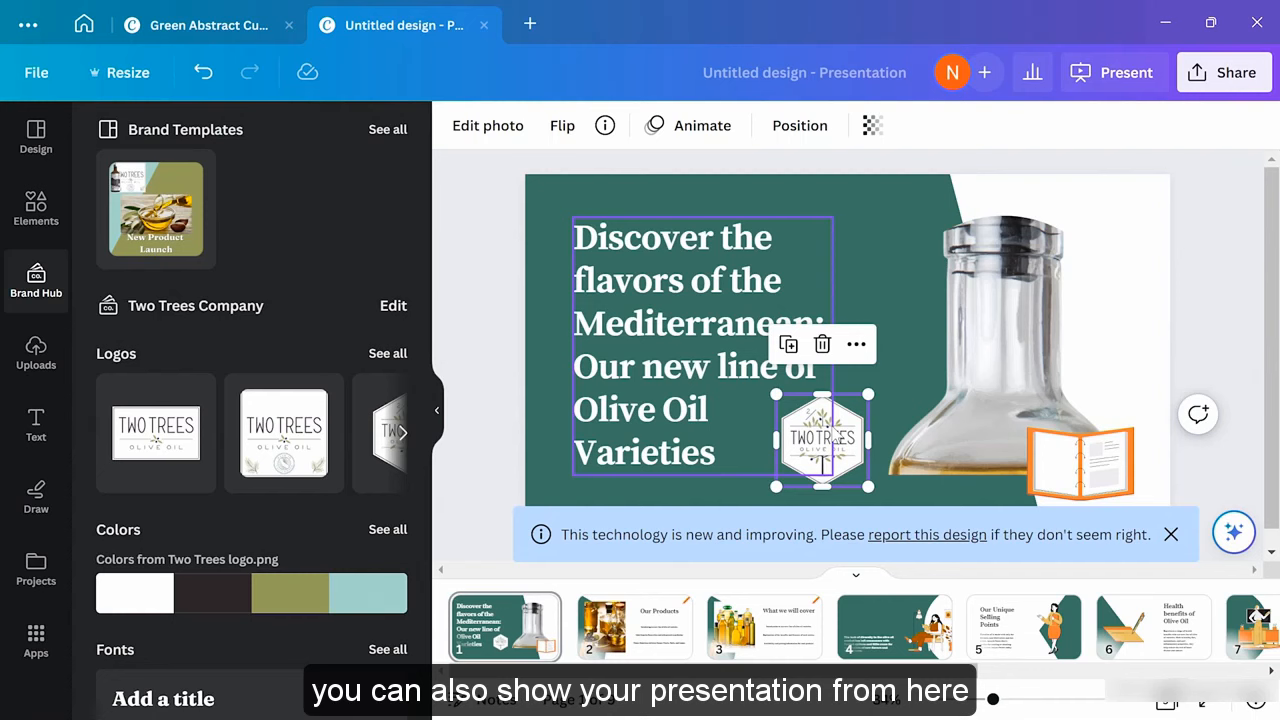
pyautogui.click(1122, 80)
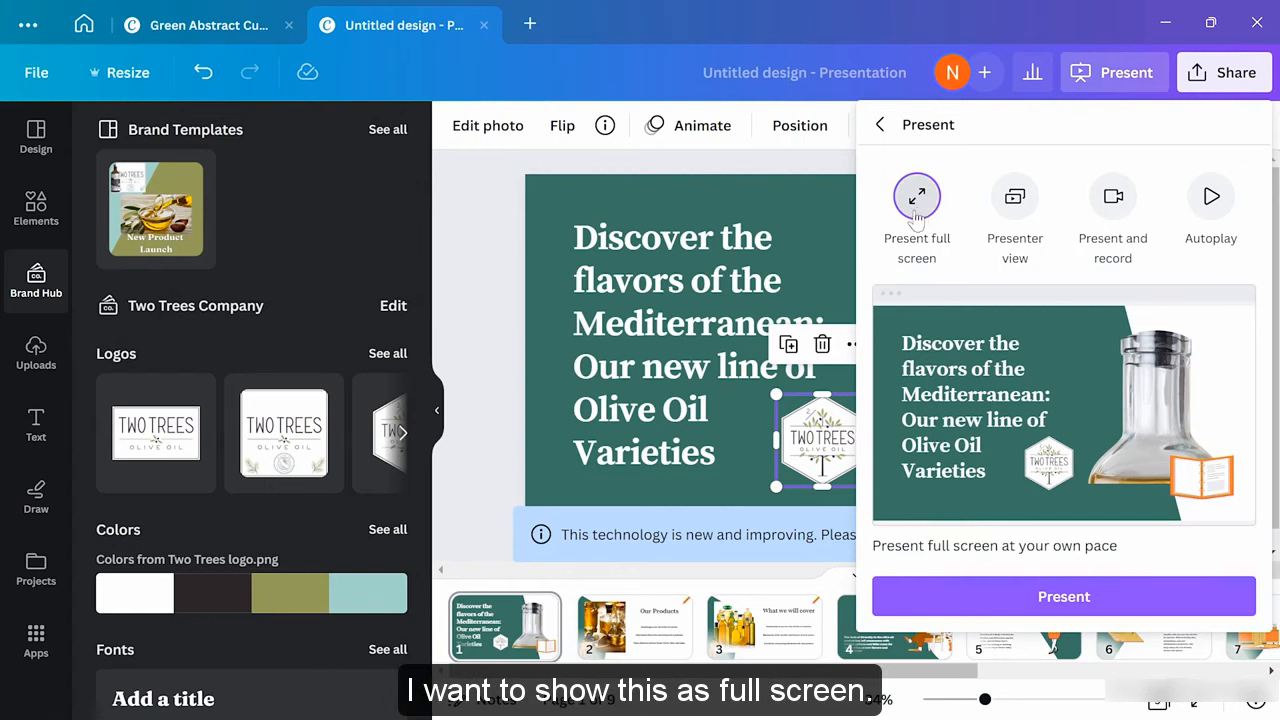
# Play the slideshow full screen to slide 5, 'Our Unique Selling Points', then exit
pyautogui.click(1063, 594)
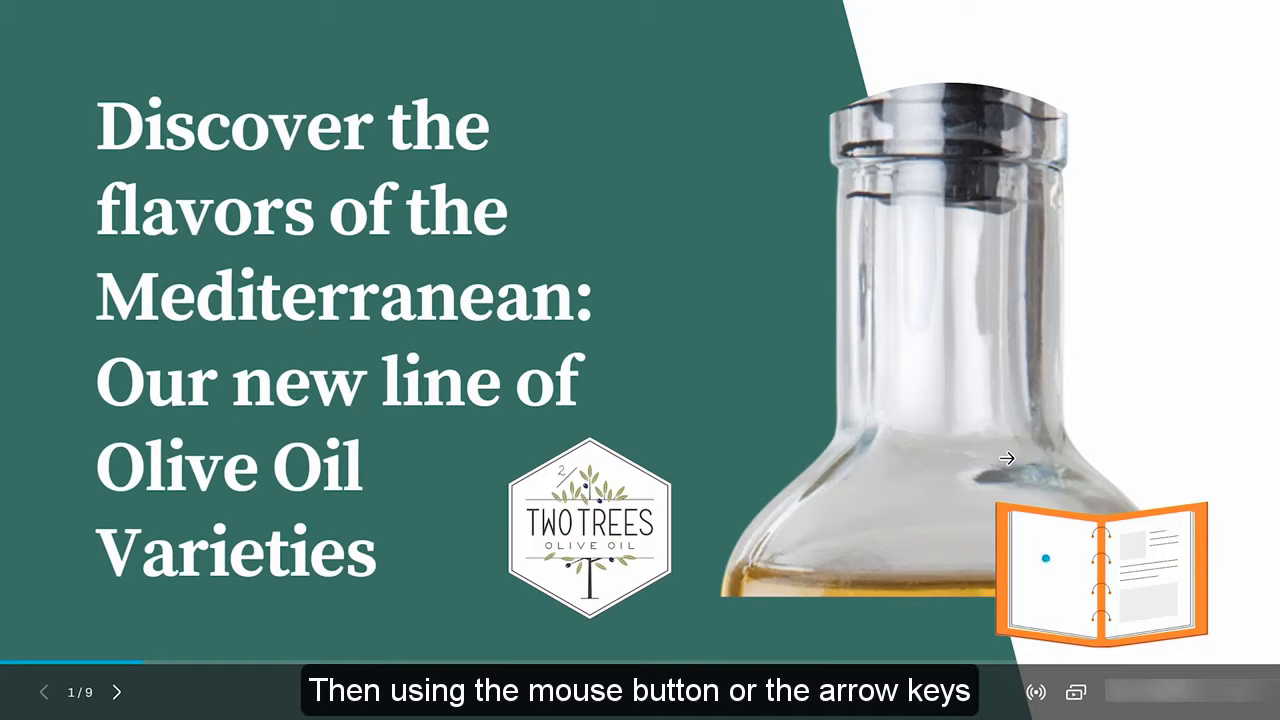
pyautogui.click(1006, 457)
pyautogui.press('Left')
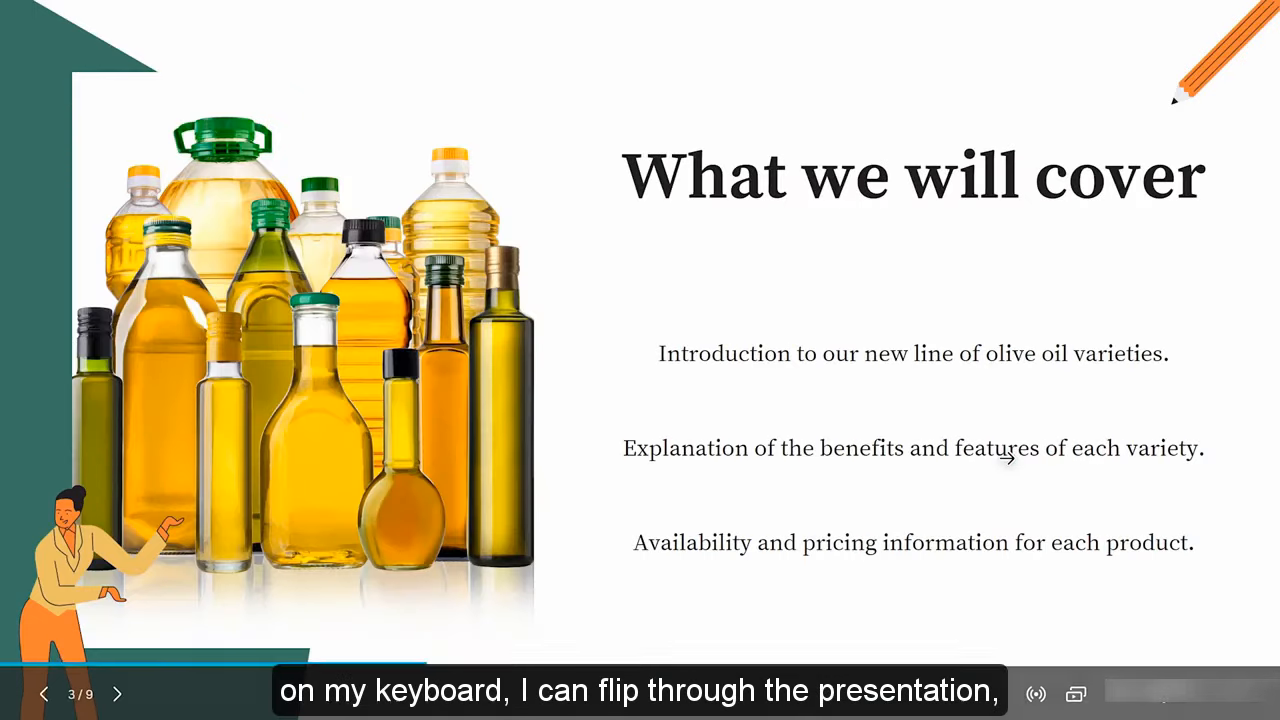
pyautogui.press('Right')
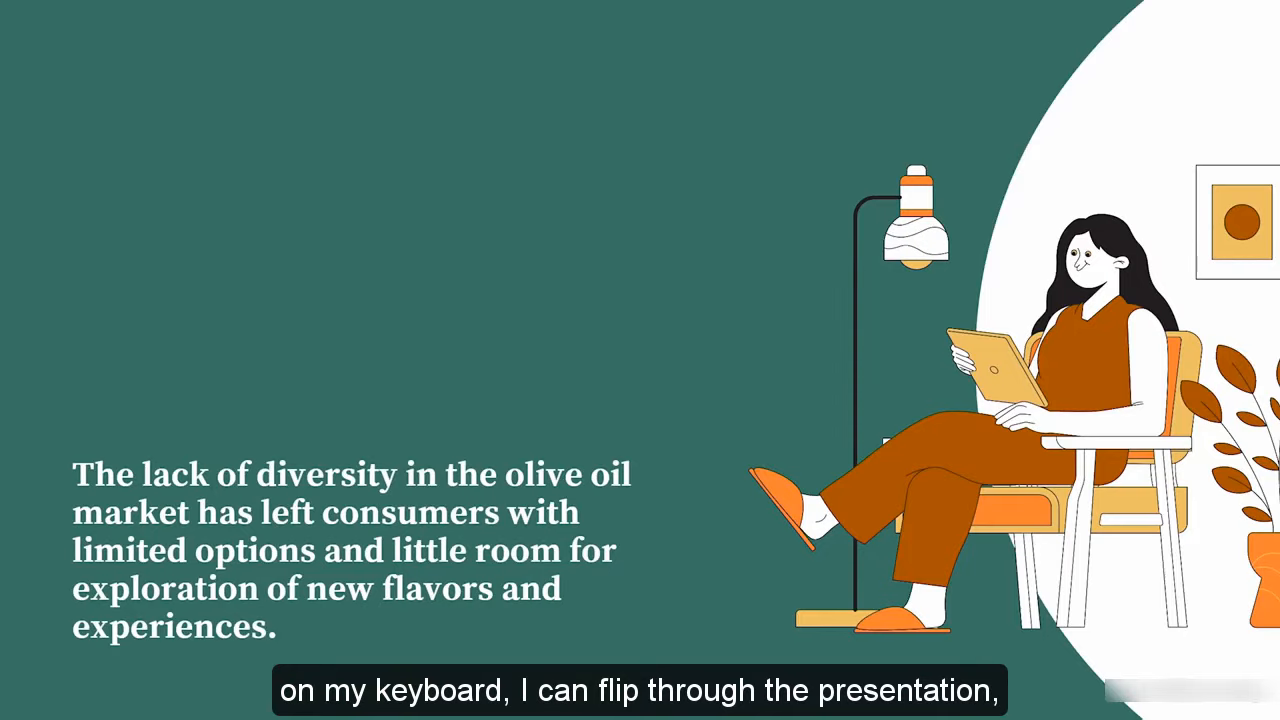
pyautogui.press('Right')
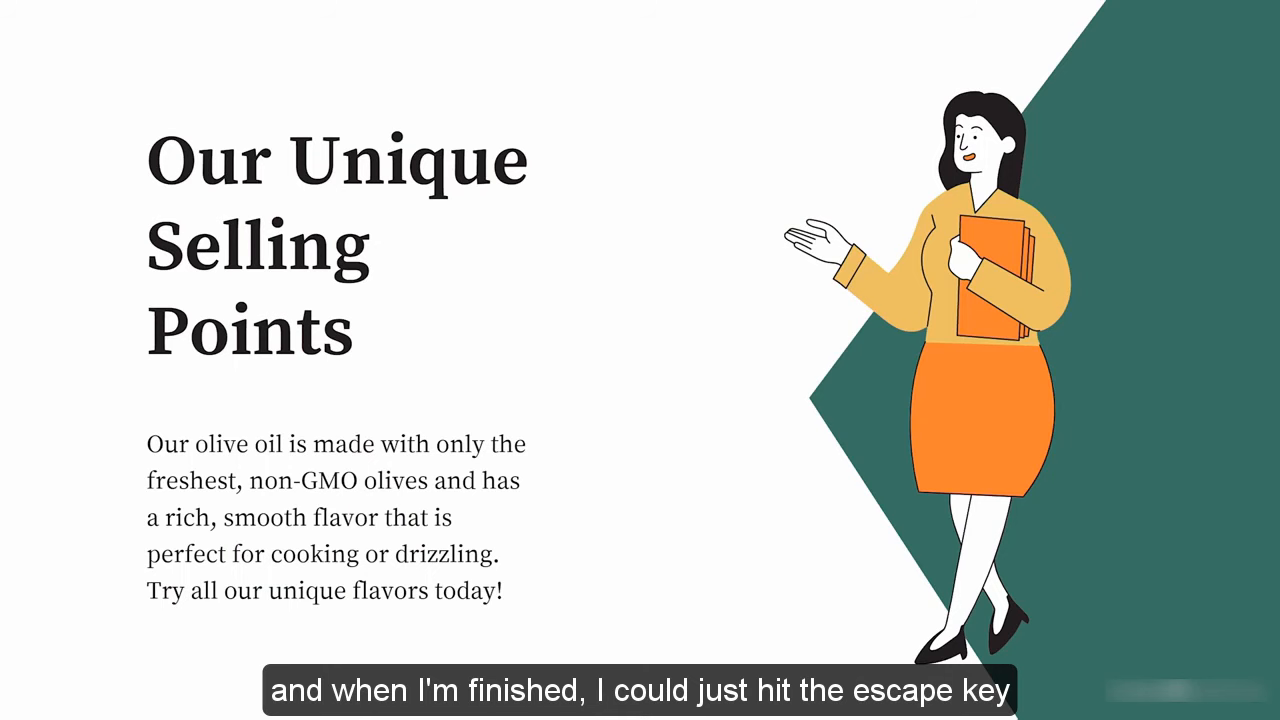
pyautogui.press('Escape')
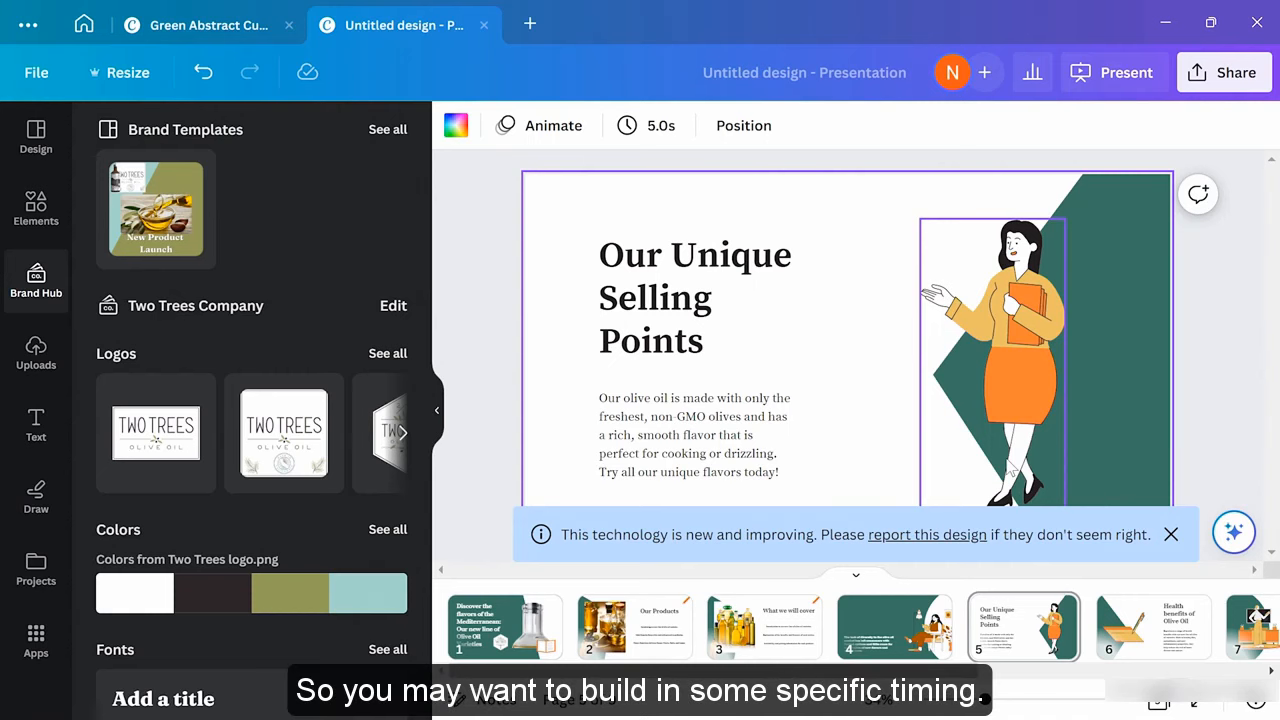
# Set the title slide's display time to 7.0 seconds
pyautogui.click(490, 621)
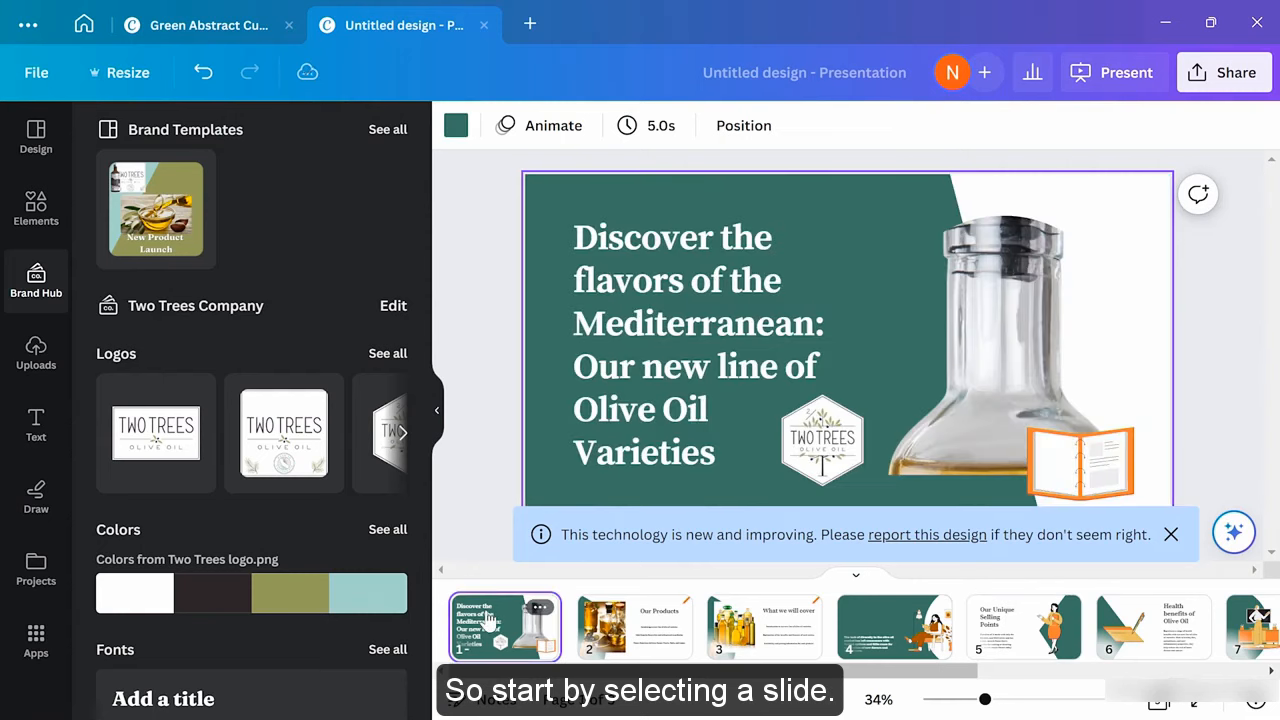
pyautogui.click(655, 130)
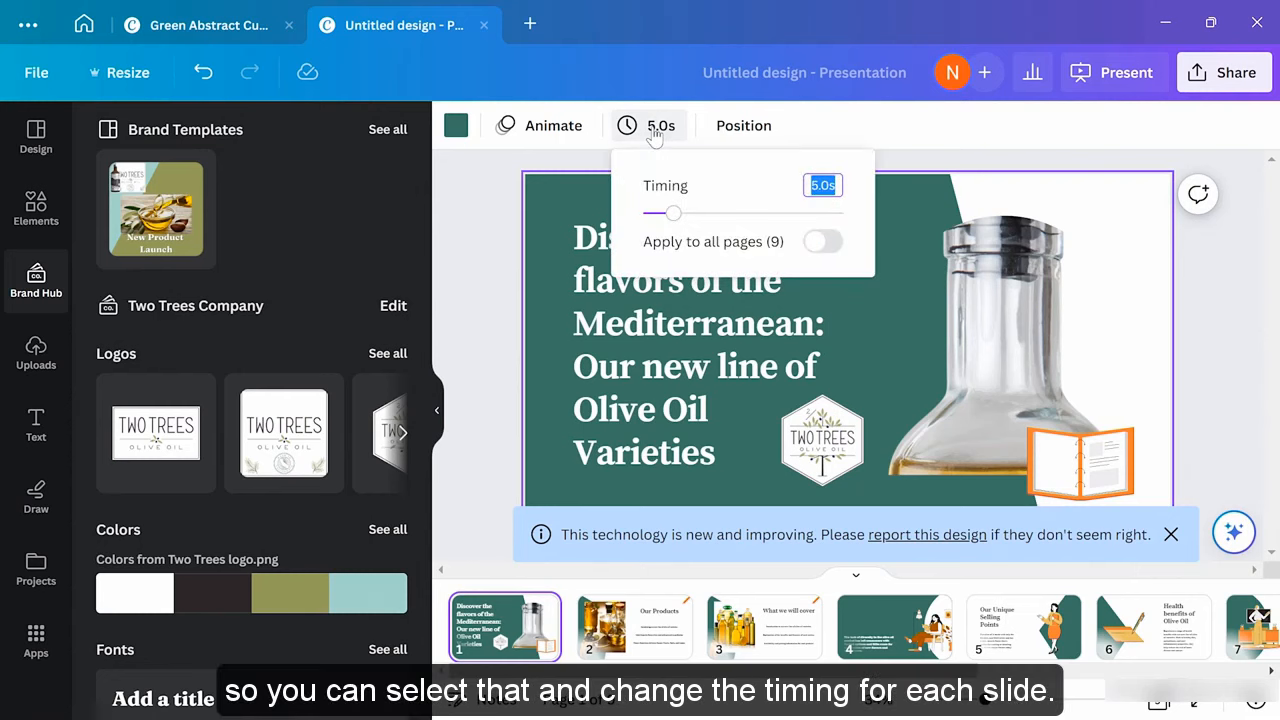
pyautogui.moveTo(676, 219); pyautogui.dragTo(688, 220)
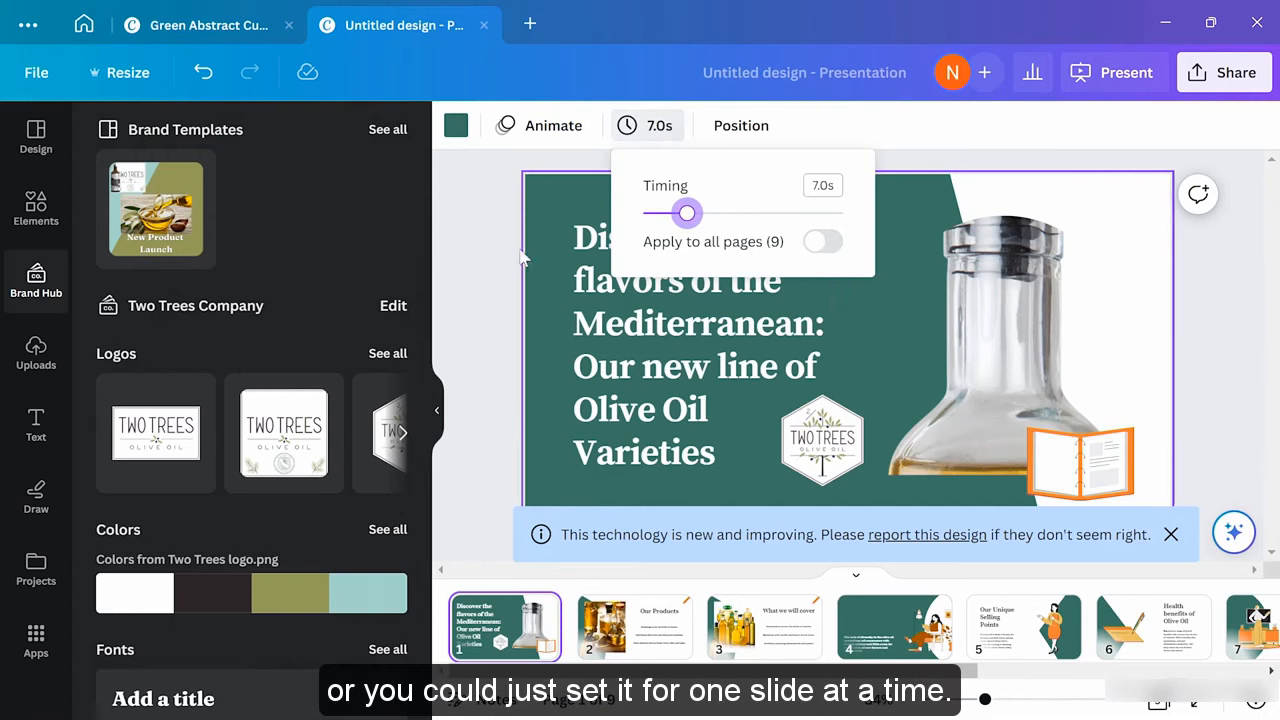
pyautogui.click(505, 290)
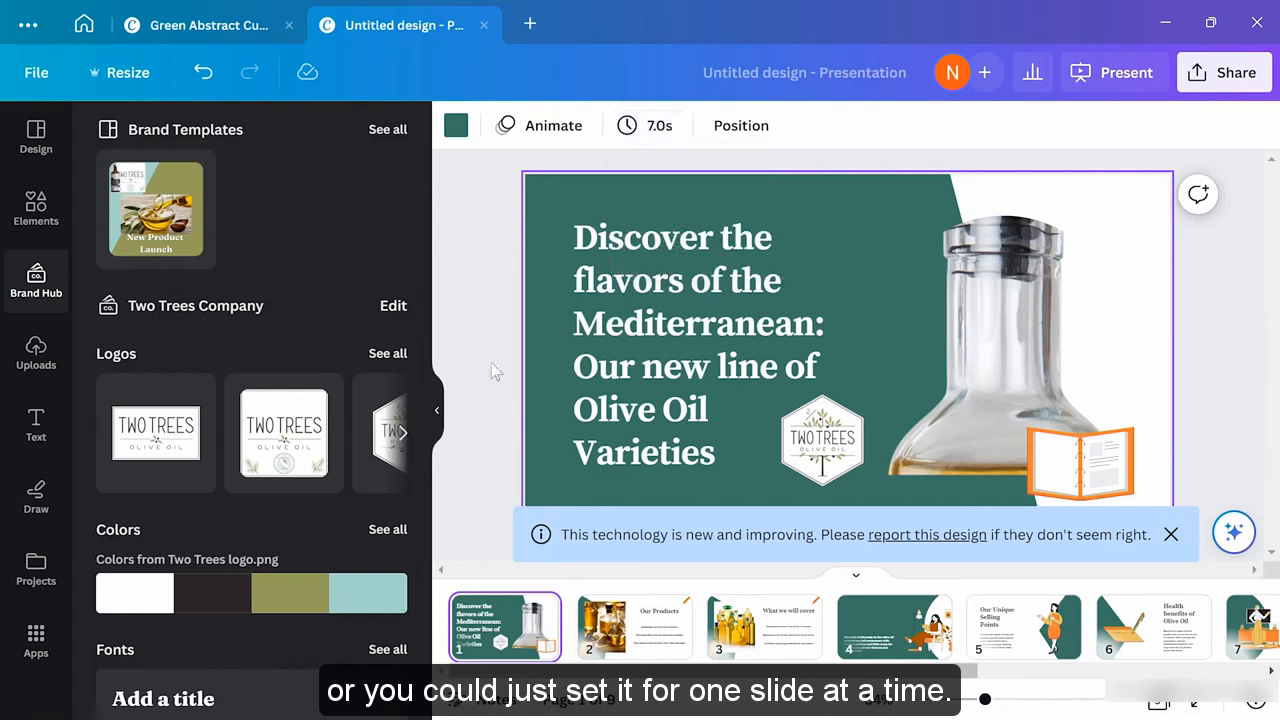
# Set the 'Our Products' slide's display time to 8.0 seconds
pyautogui.click(632, 625)
pyautogui.click(648, 128)
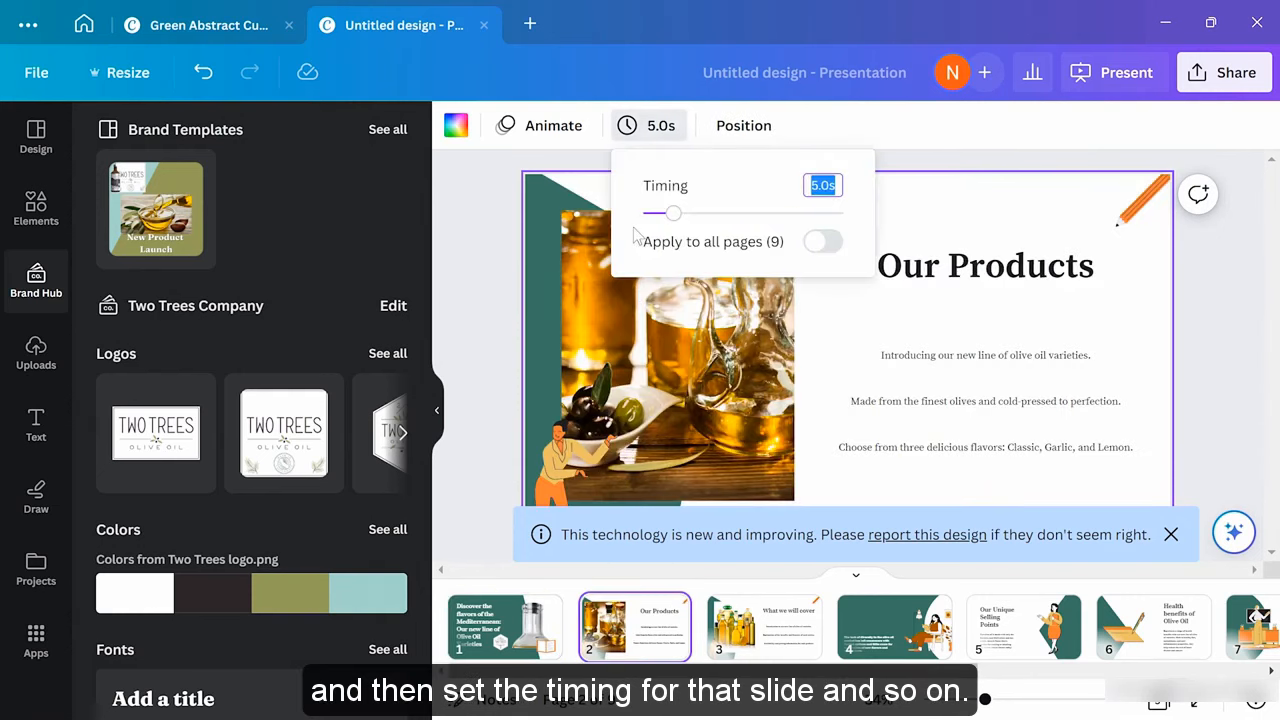
pyautogui.moveTo(673, 218); pyautogui.dragTo(694, 215)
pyautogui.click(488, 252)
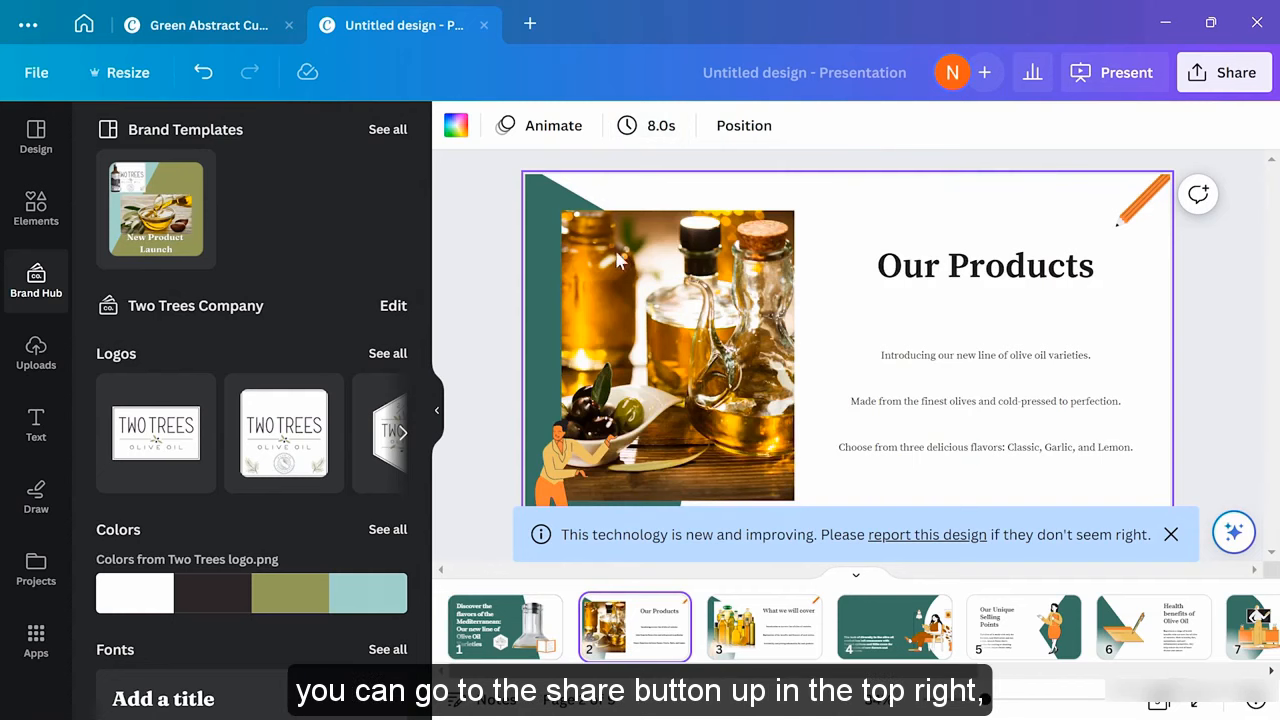
# View the available download file types under Share > Download
pyautogui.click(1207, 86)
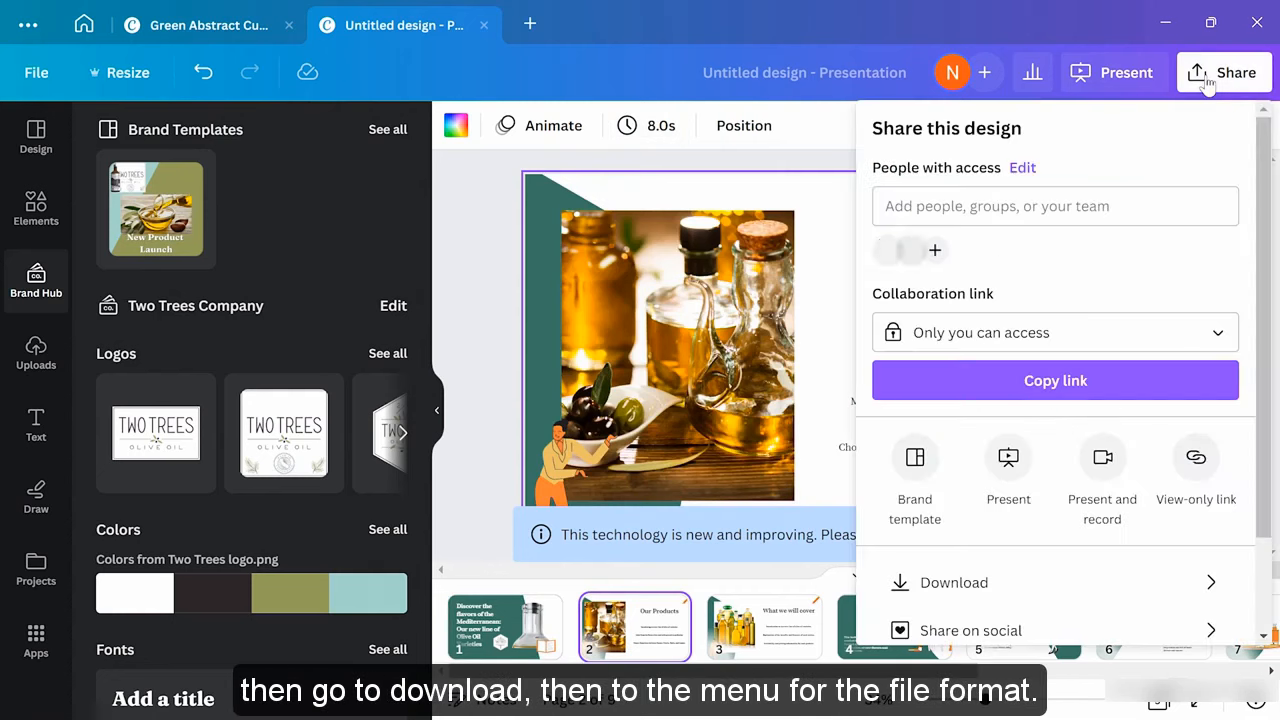
pyautogui.click(958, 590)
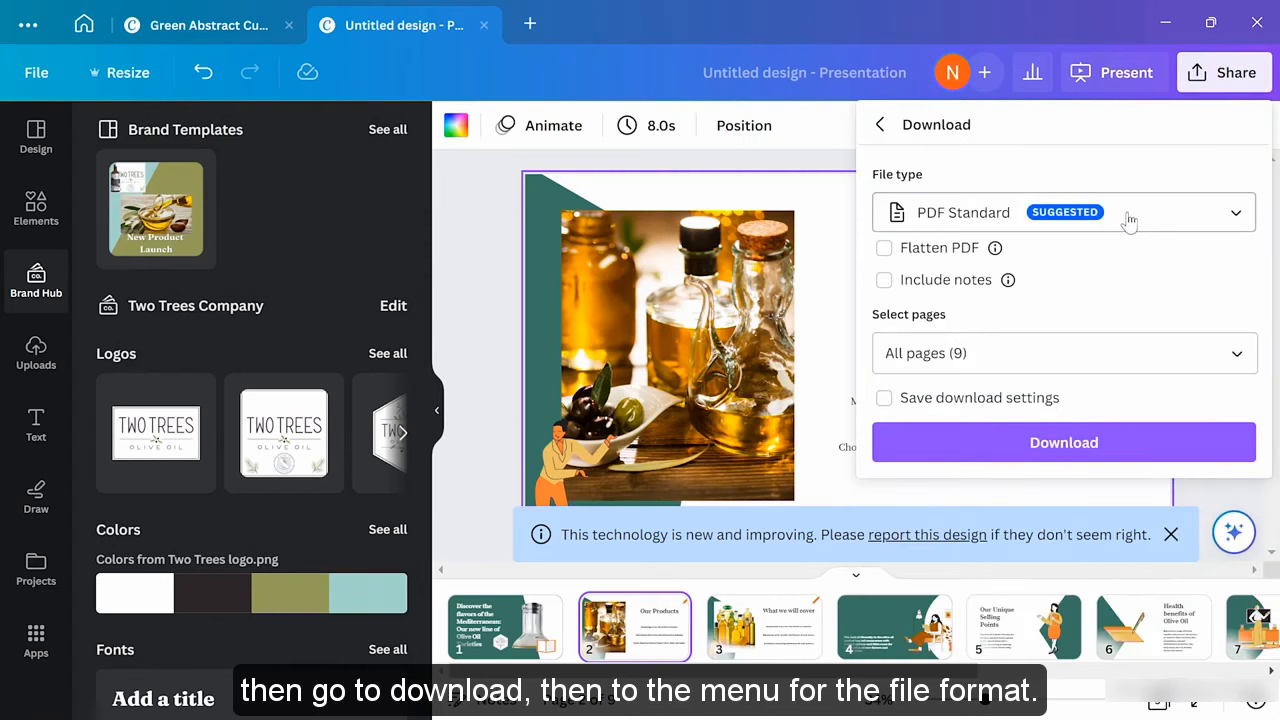
pyautogui.click(1128, 220)
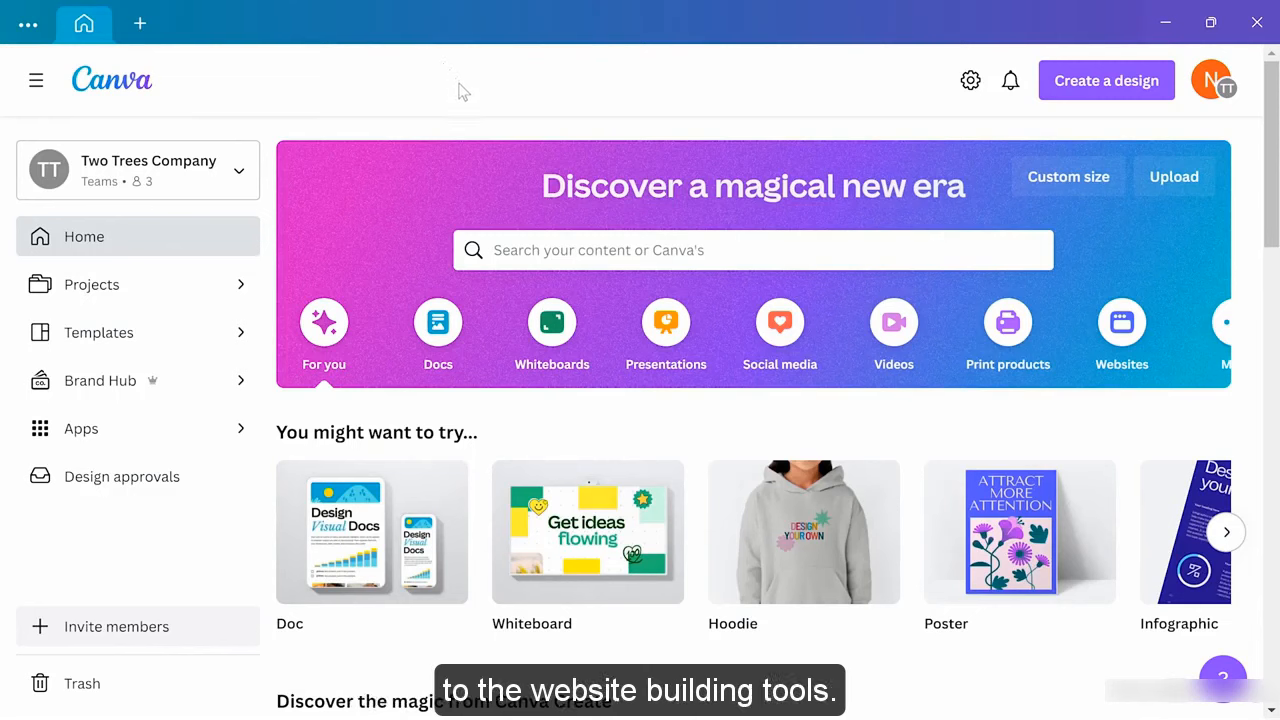
# Switch to Edge showing the 'Building Responsive Websites with Canva' LinkedIn Learning course
pyautogui.moveTo(597, 532)
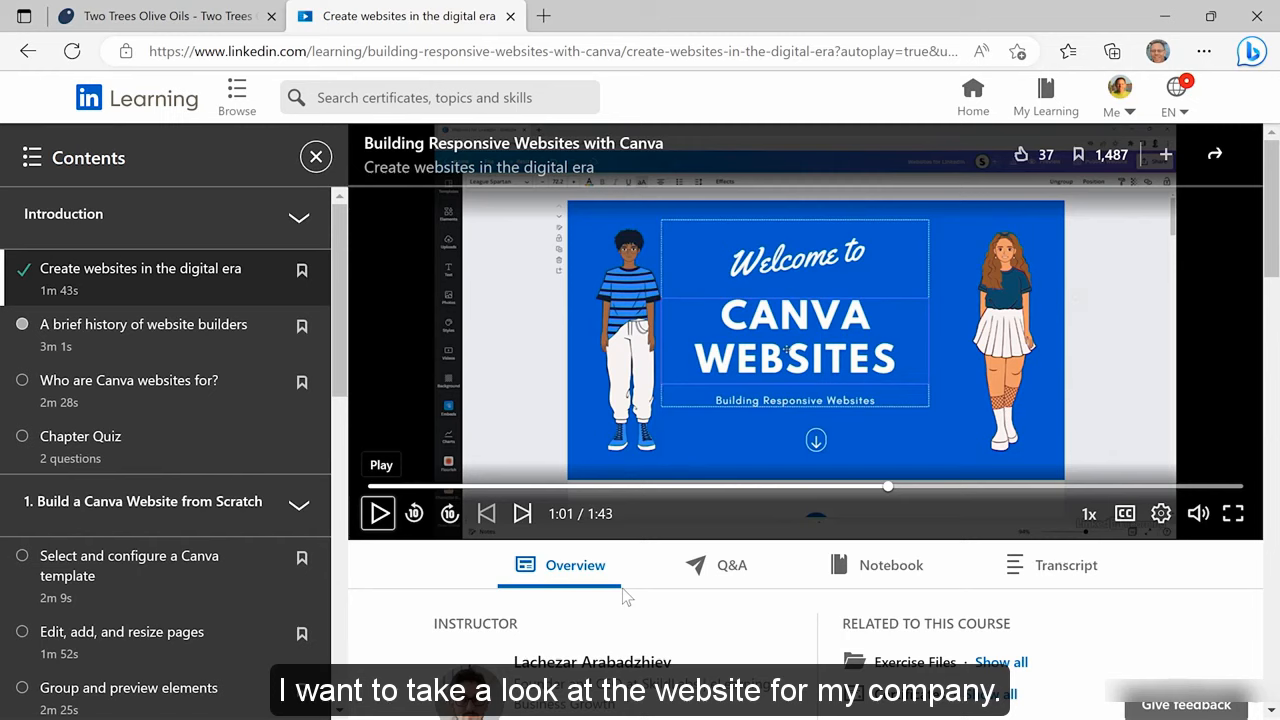
# Browse the Two Trees Olive Oils site, open its events page, then return to the homepage top
pyautogui.click(208, 10)
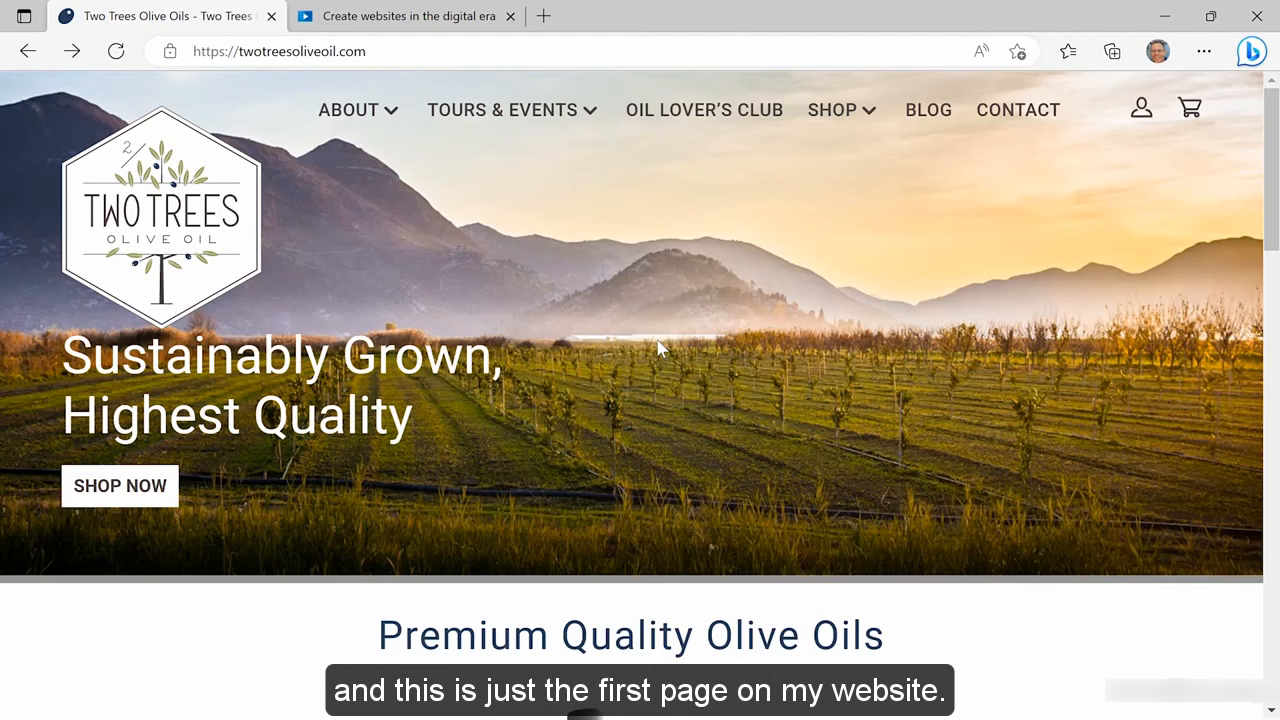
pyautogui.scroll(-5, 658, 345)
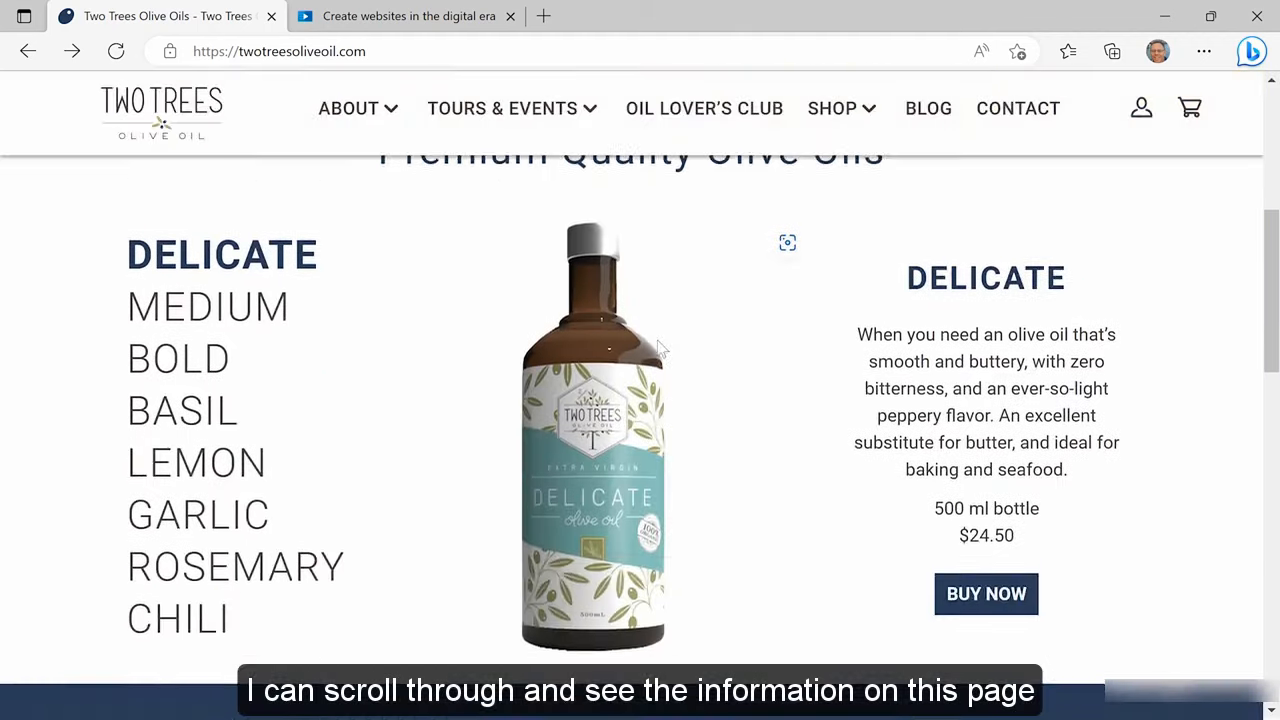
pyautogui.scroll(-10, 659, 347)
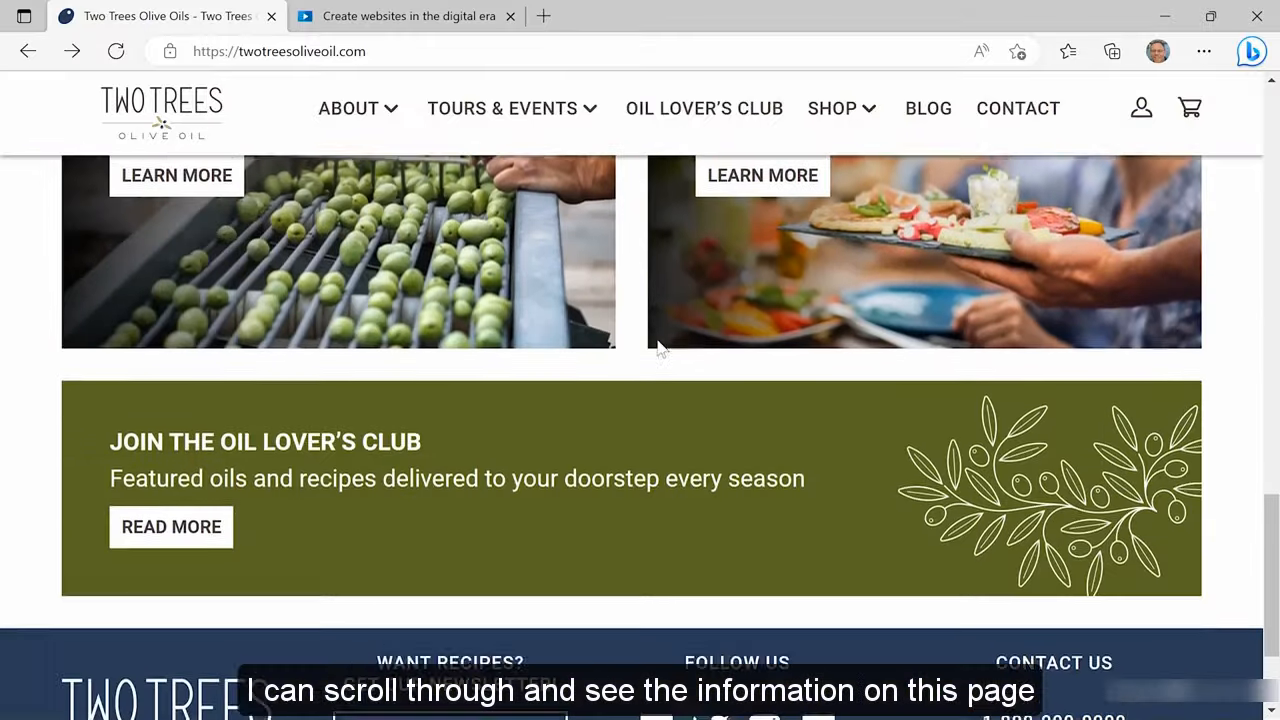
pyautogui.scroll(-2, 658, 349)
pyautogui.scroll(3, 659, 349)
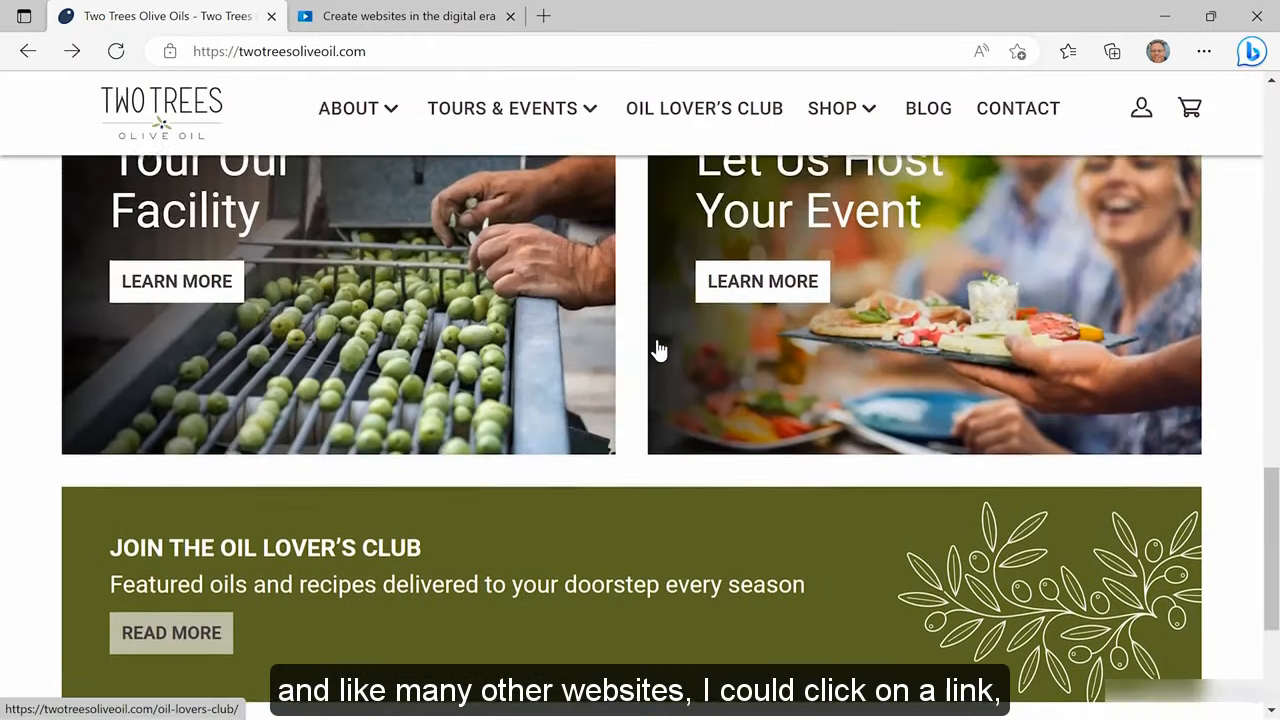
pyautogui.scroll(2, 658, 349)
pyautogui.click(240, 375)
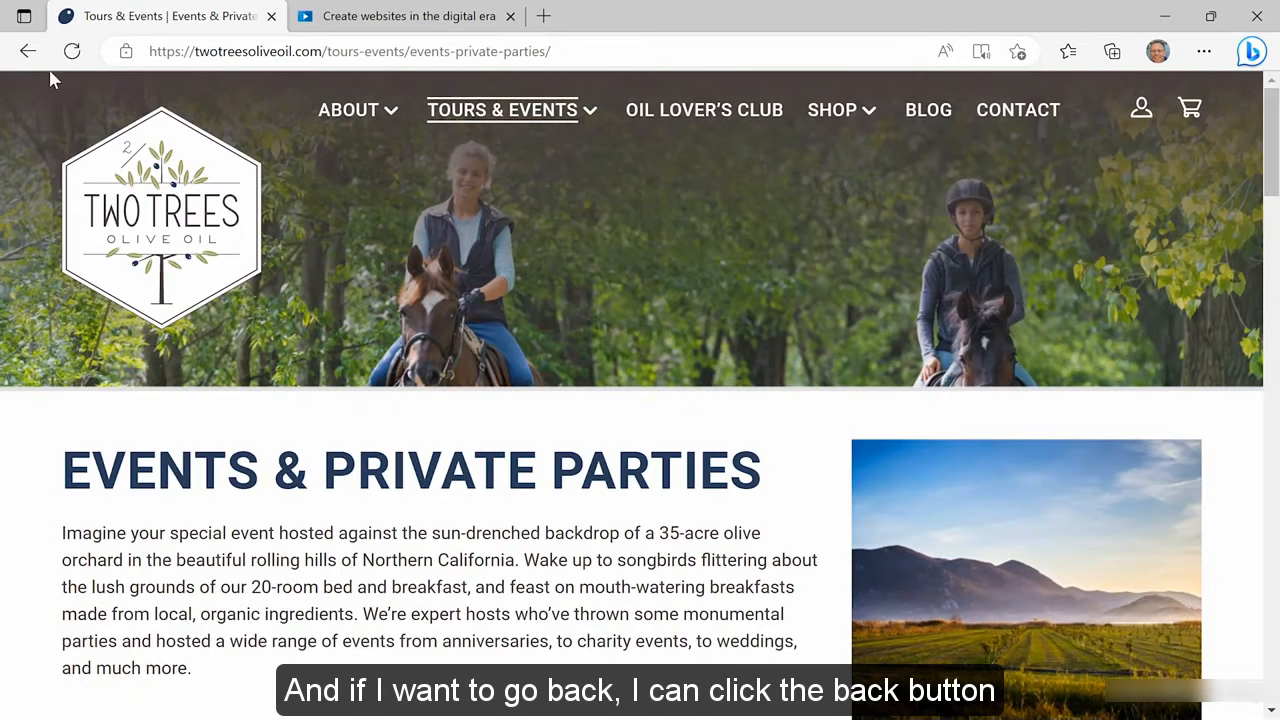
pyautogui.click(27, 51)
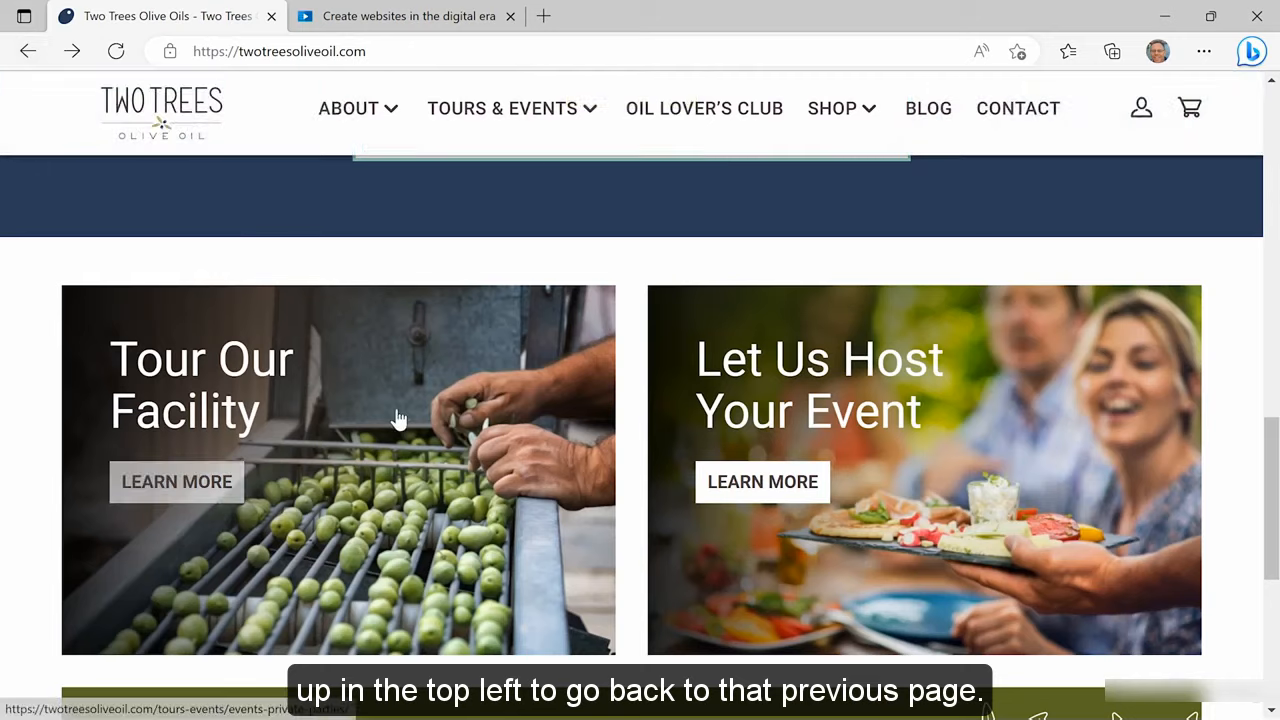
pyautogui.scroll(1, 398, 418)
pyautogui.scroll(10, 398, 418)
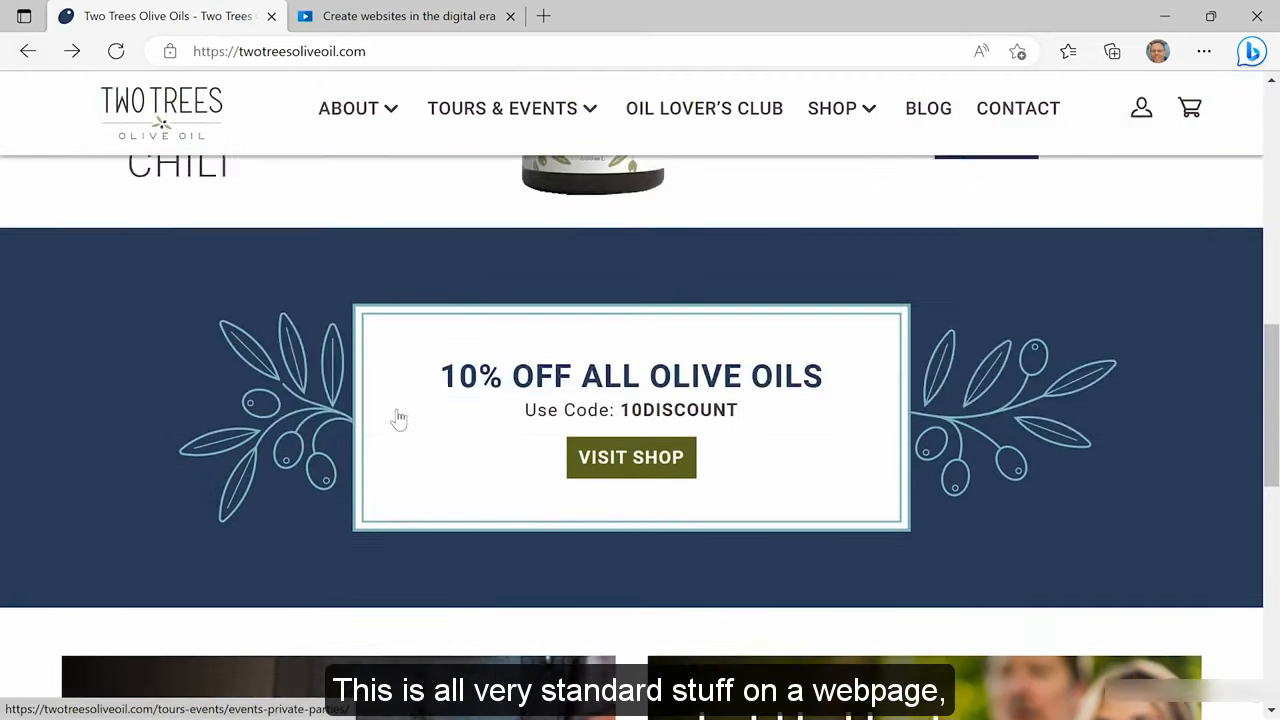
pyautogui.scroll(1, 397, 417)
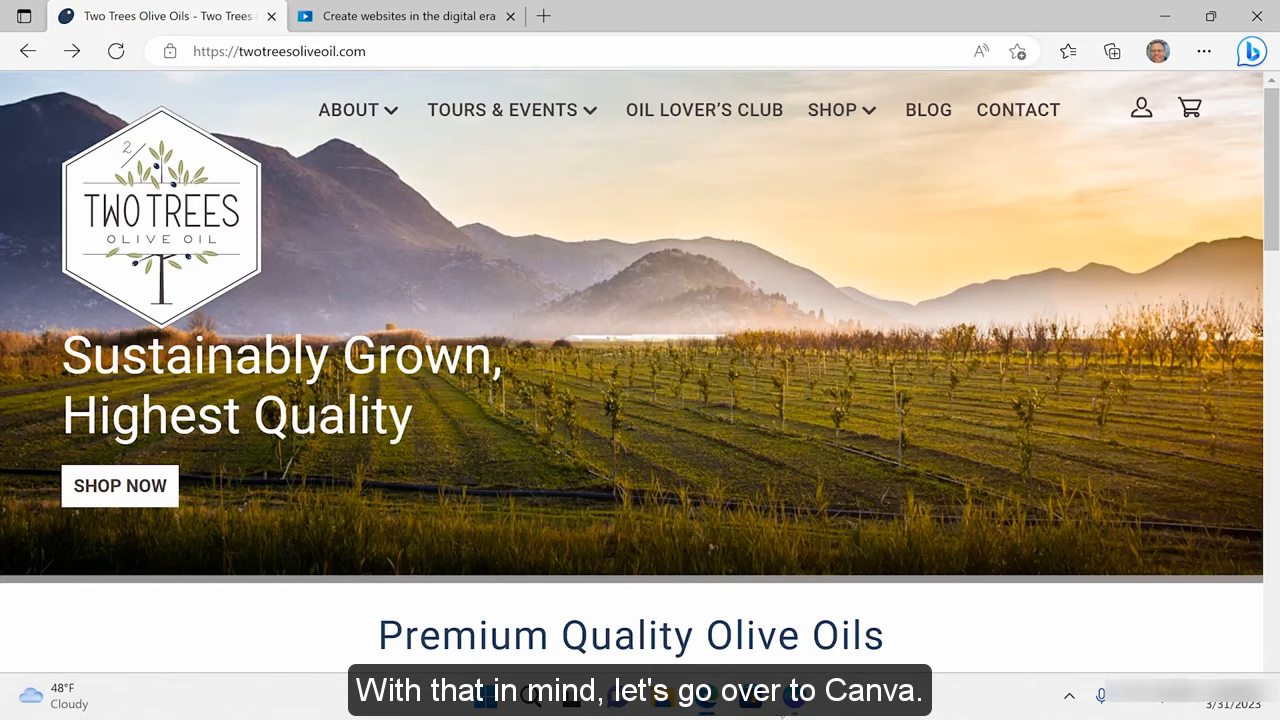
# Start a new Business Website and apply all five pages of the Selling online template
pyautogui.click(790, 708)
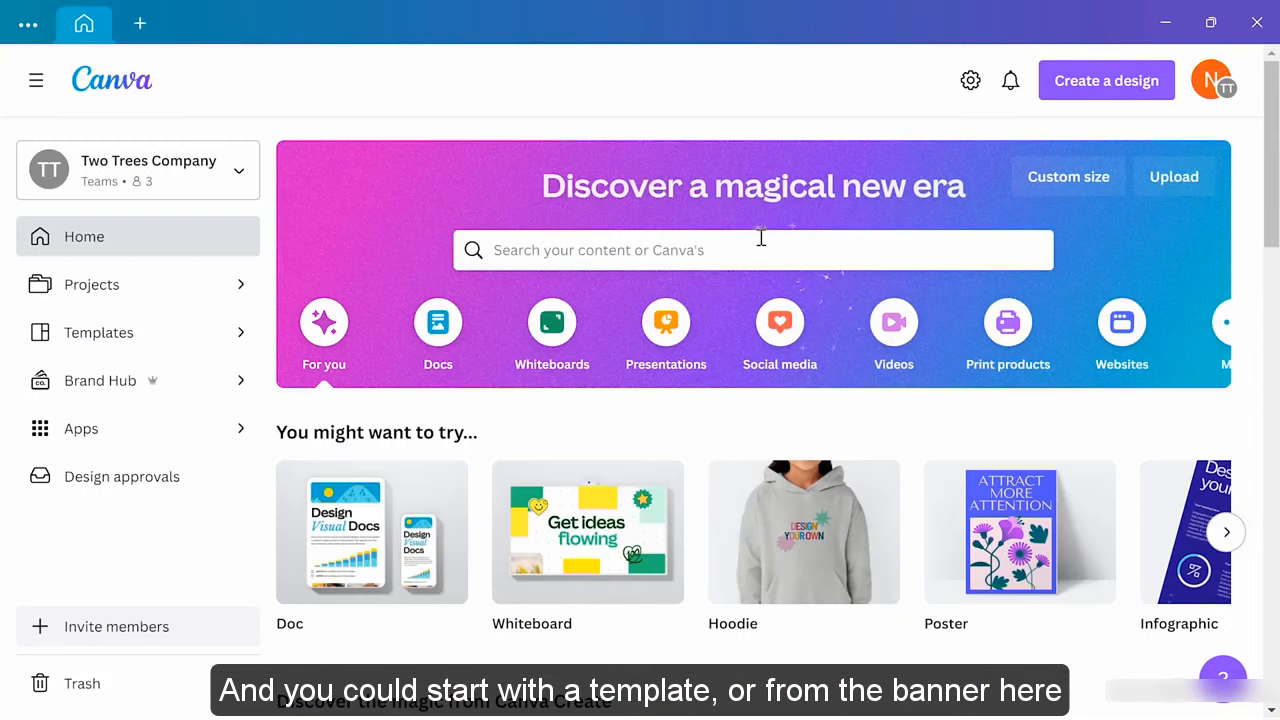
pyautogui.click(1118, 340)
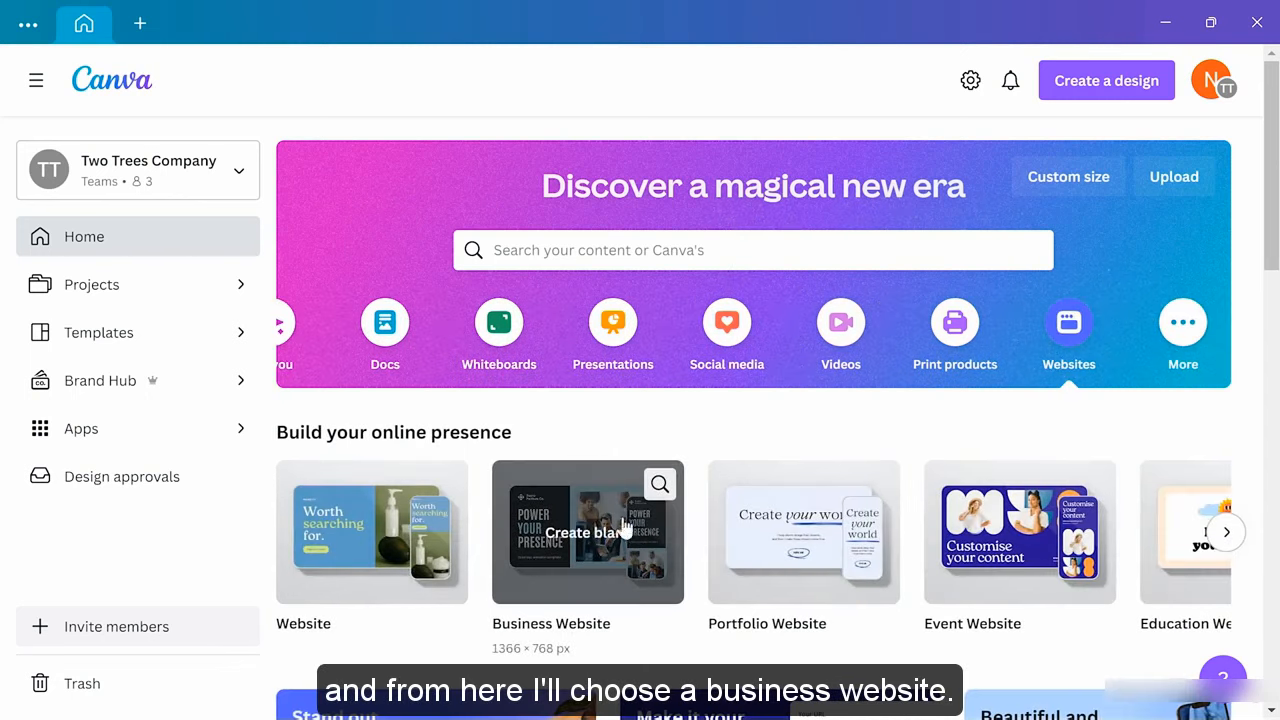
pyautogui.click(594, 536)
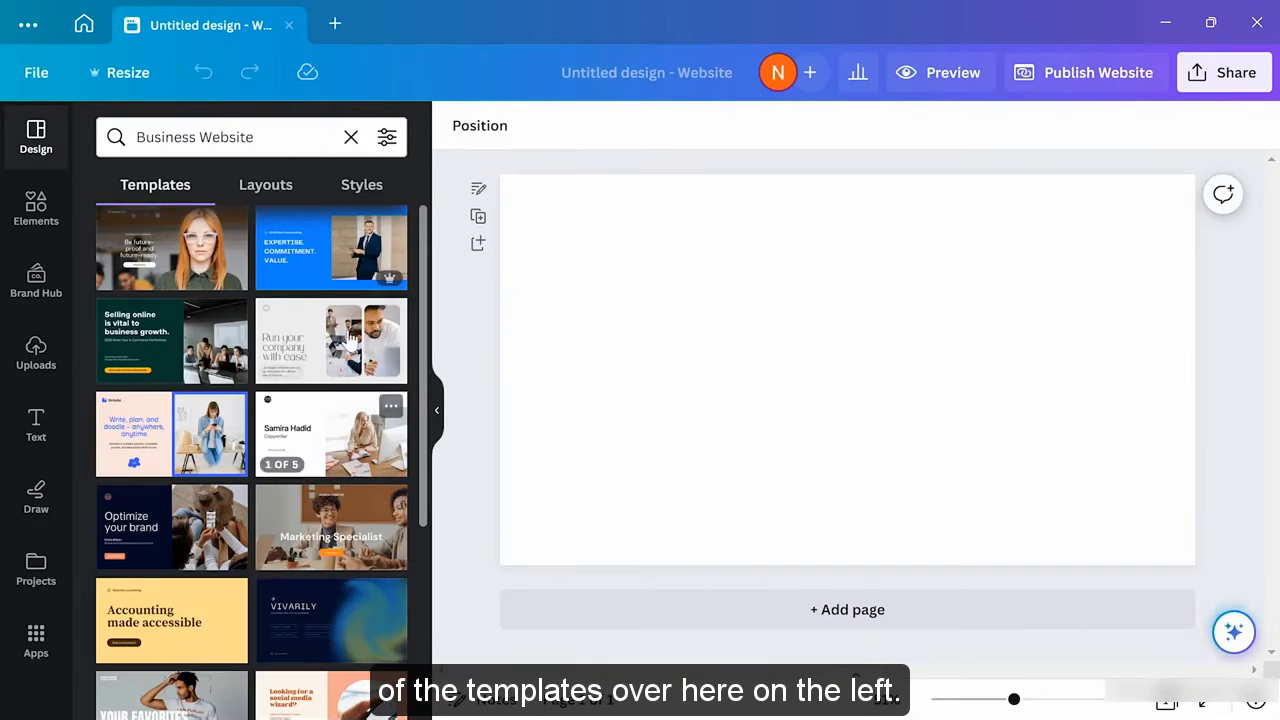
pyautogui.click(202, 345)
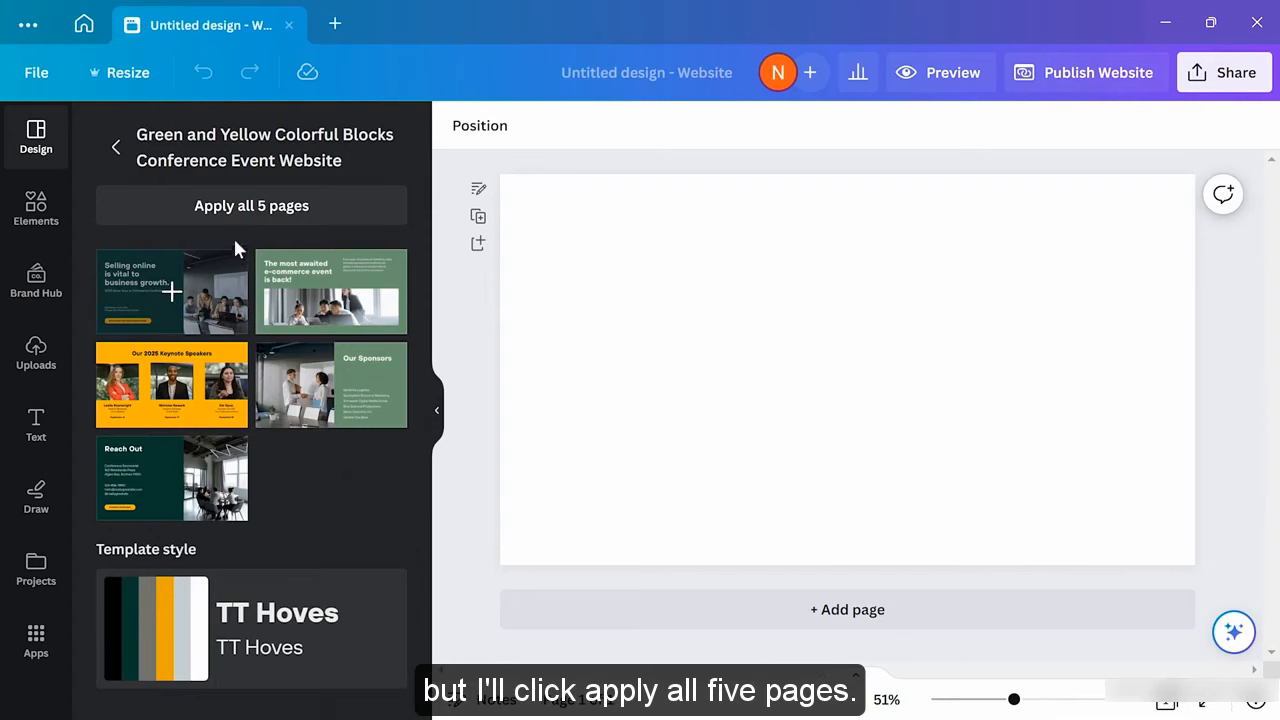
pyautogui.click(259, 212)
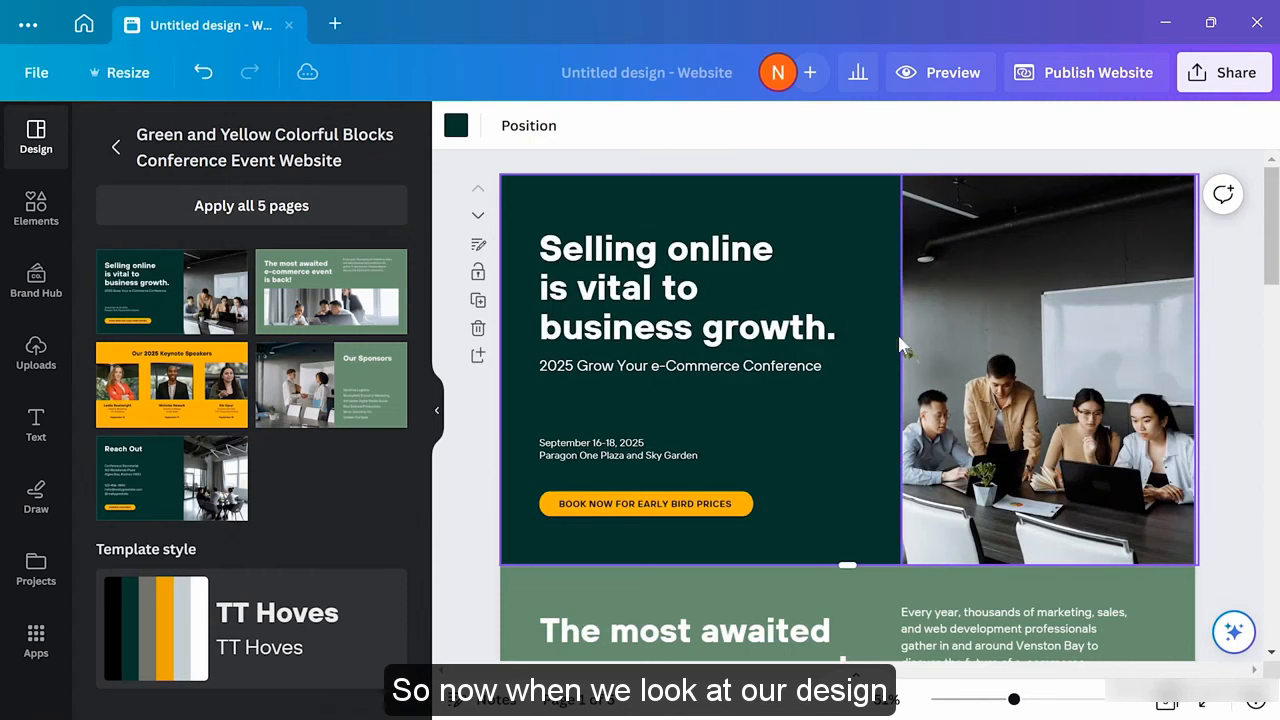
pyautogui.scroll(-10, 985, 400)
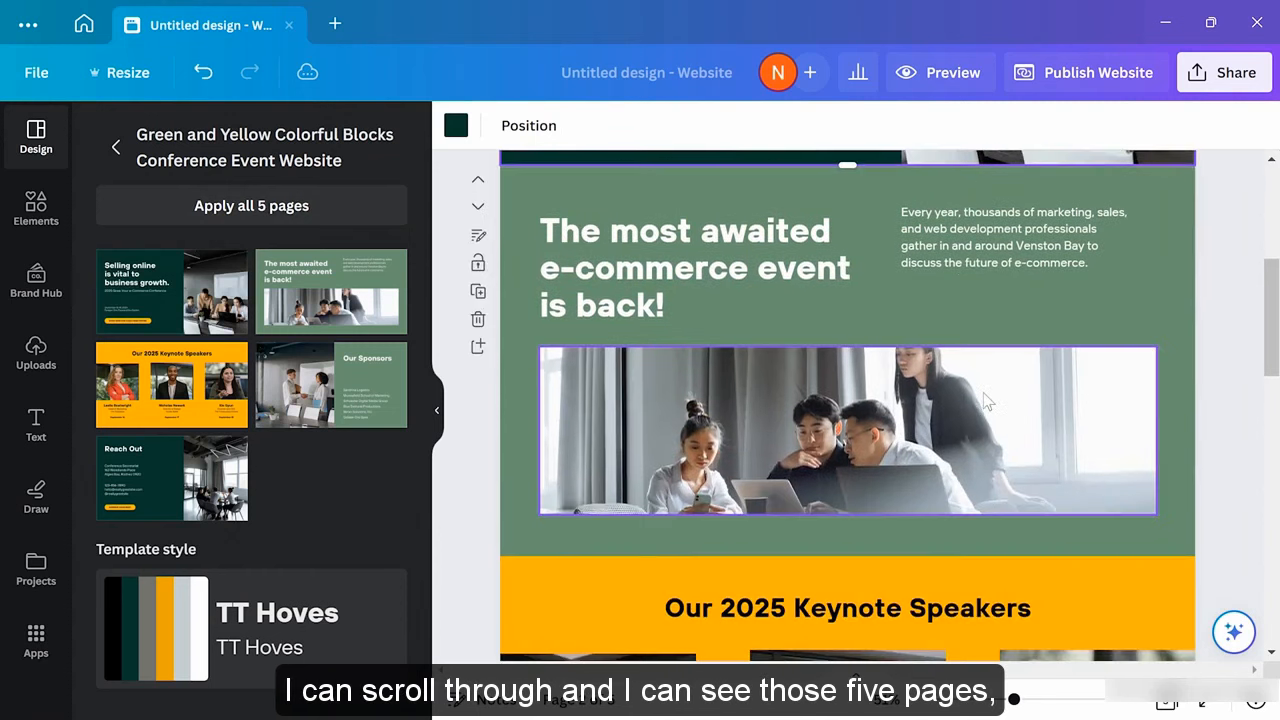
pyautogui.scroll(-5, 985, 400)
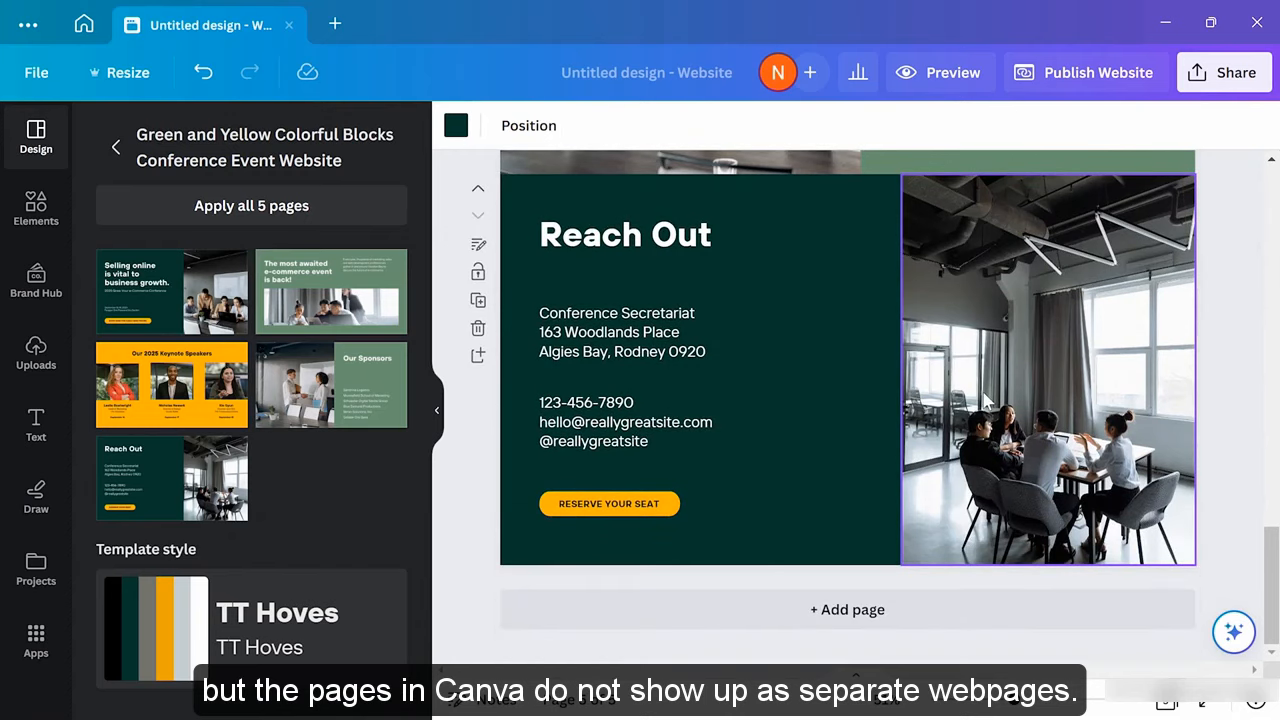
pyautogui.scroll(8, 983, 398)
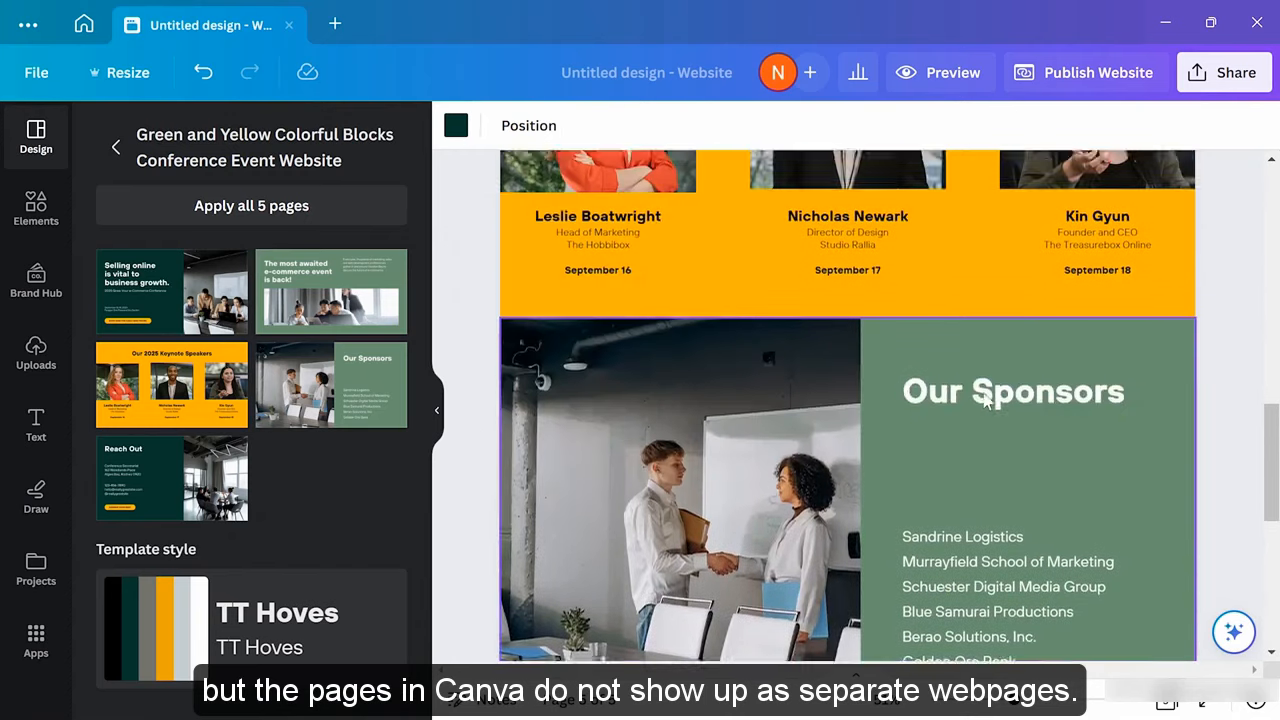
pyautogui.scroll(8, 983, 395)
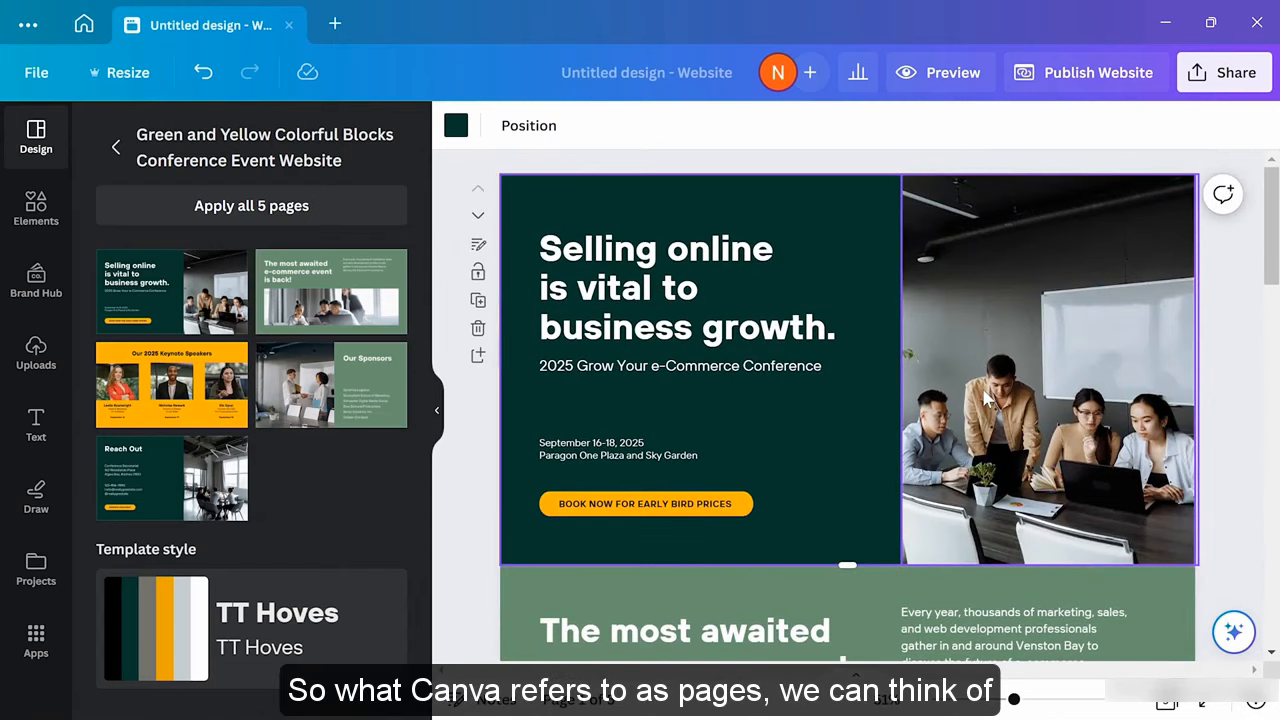
pyautogui.scroll(-6, 986, 398)
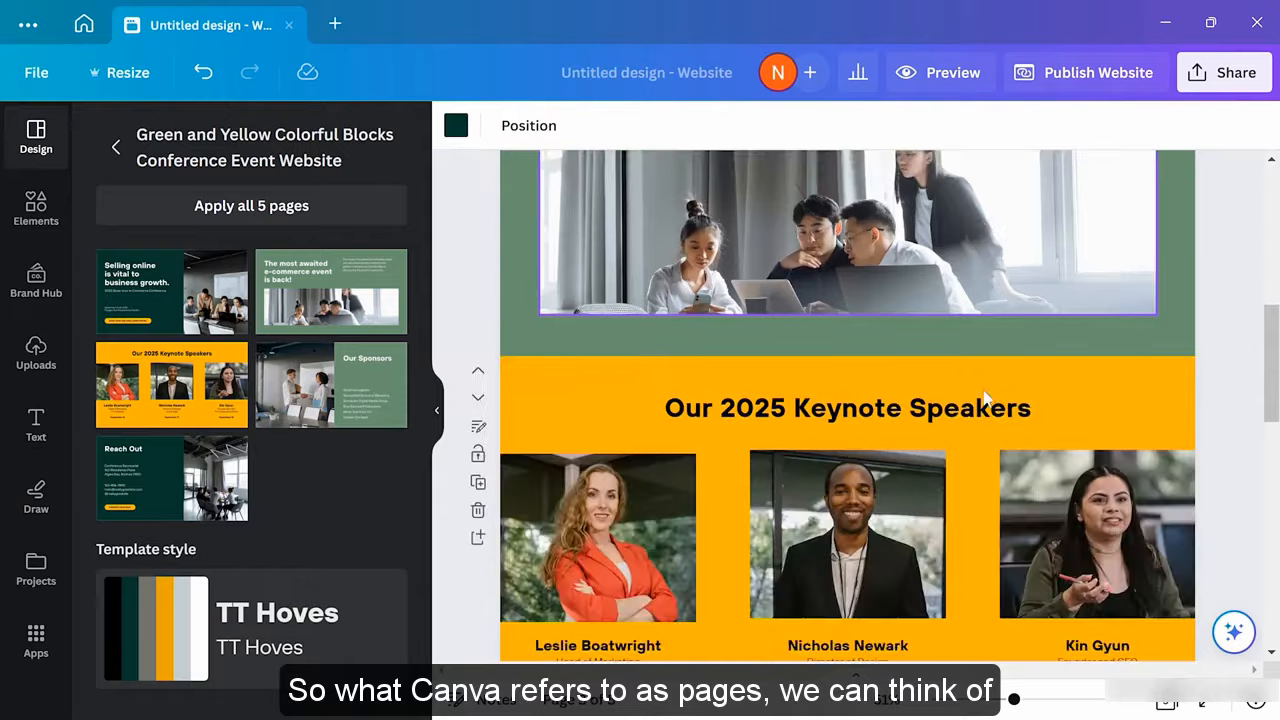
pyautogui.scroll(-8, 986, 398)
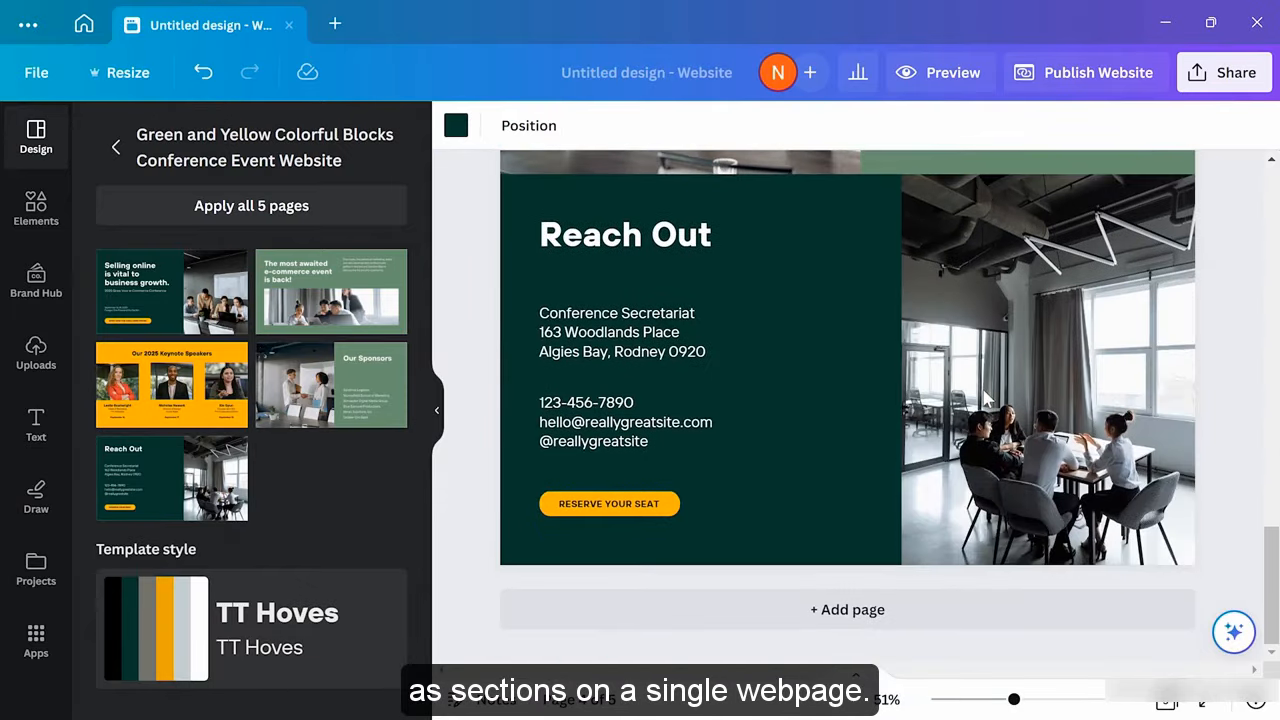
pyautogui.scroll(12, 986, 398)
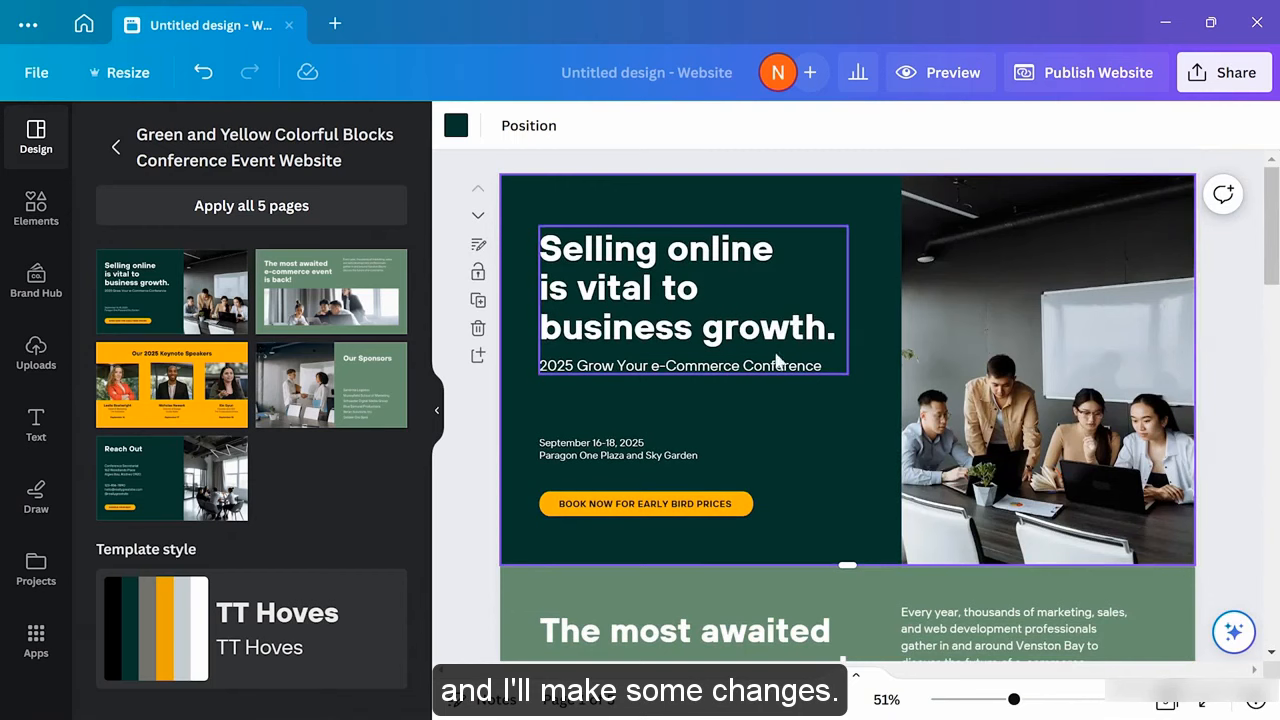
# Change the hero headline to 'California's Best Olive Oil'
pyautogui.click(677, 305)
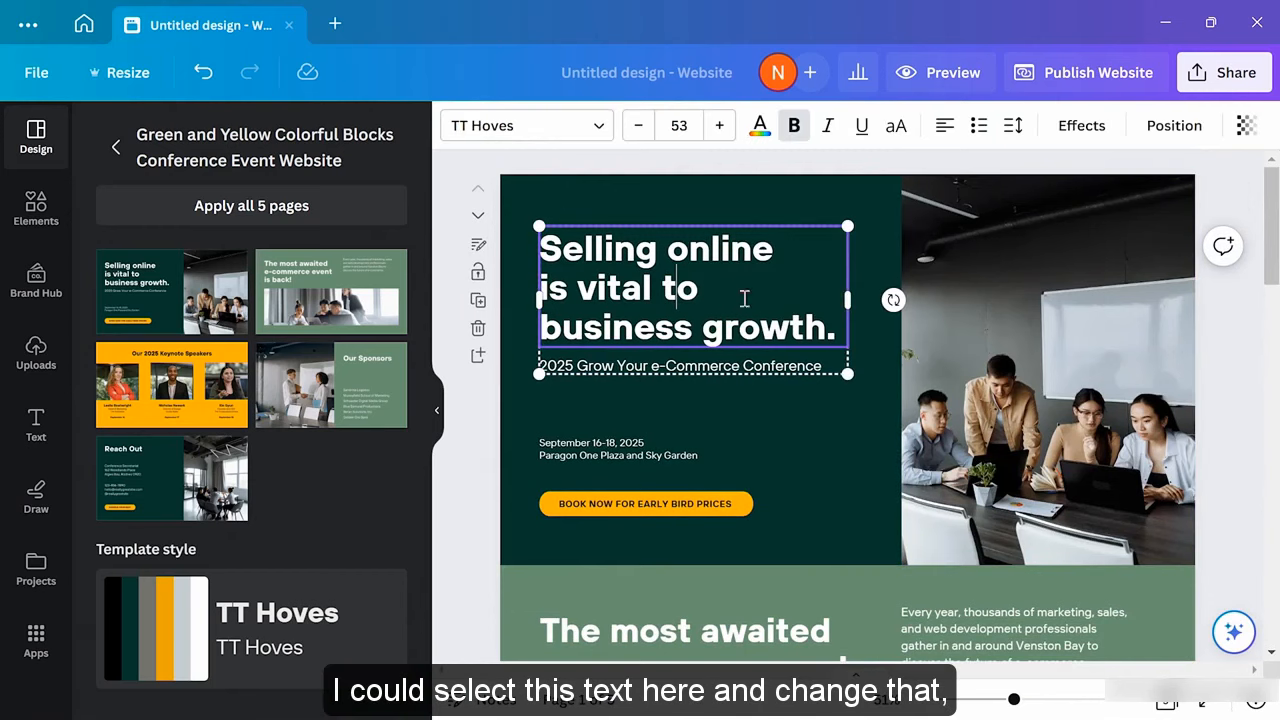
pyautogui.keyDown('shift'); pyautogui.click(834, 328); pyautogui.keyUp('shift')
pyautogui.hotkey('ctrl', 'a')
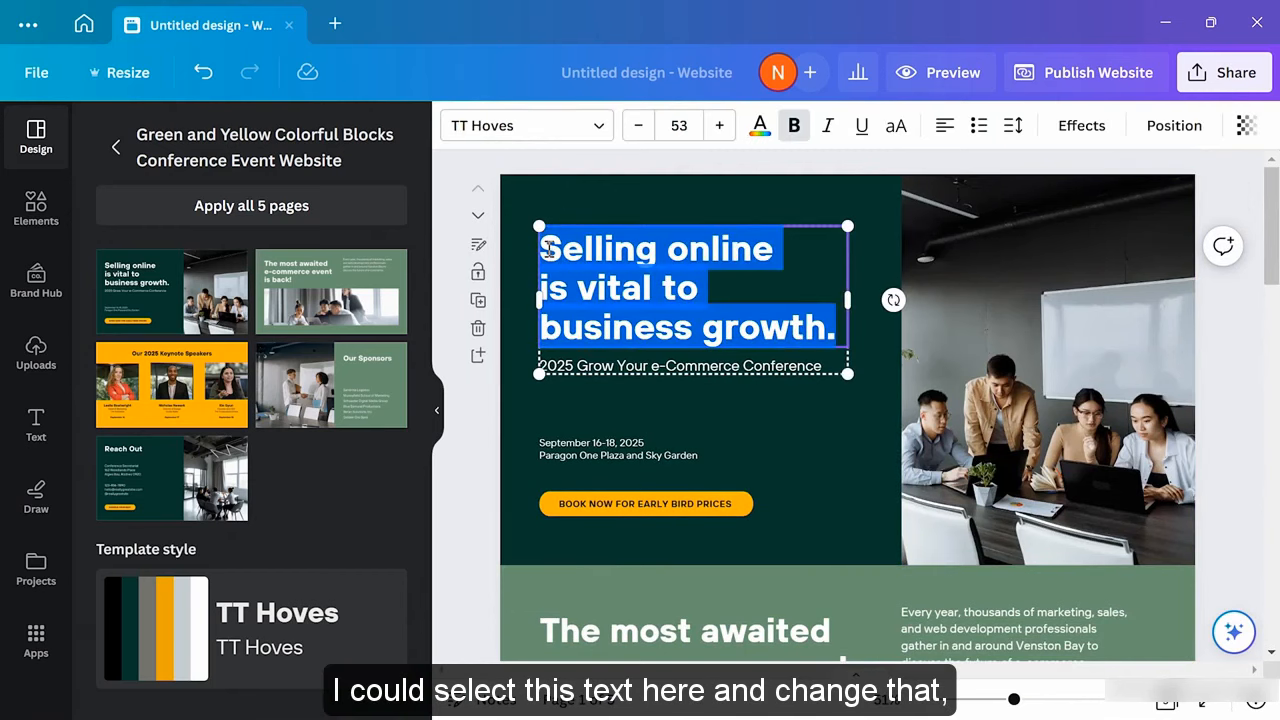
pyautogui.write('Califo')
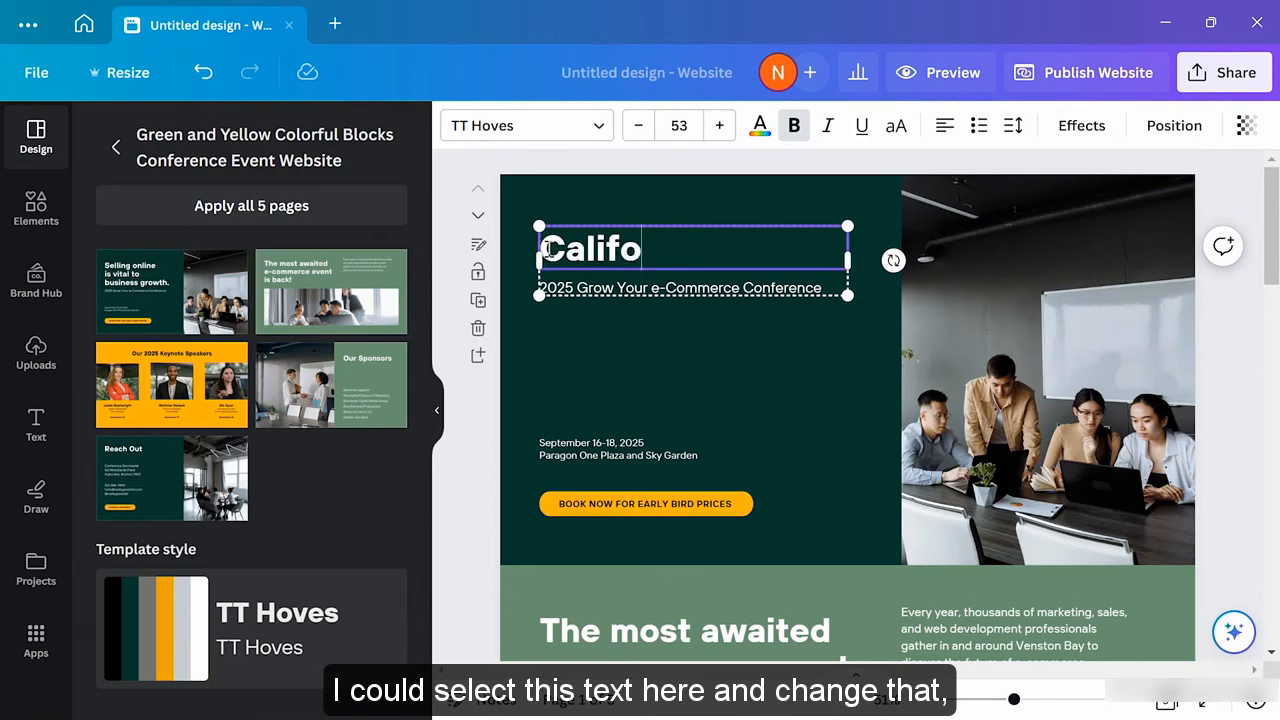
pyautogui.write("rnia's Best Olive Oil")
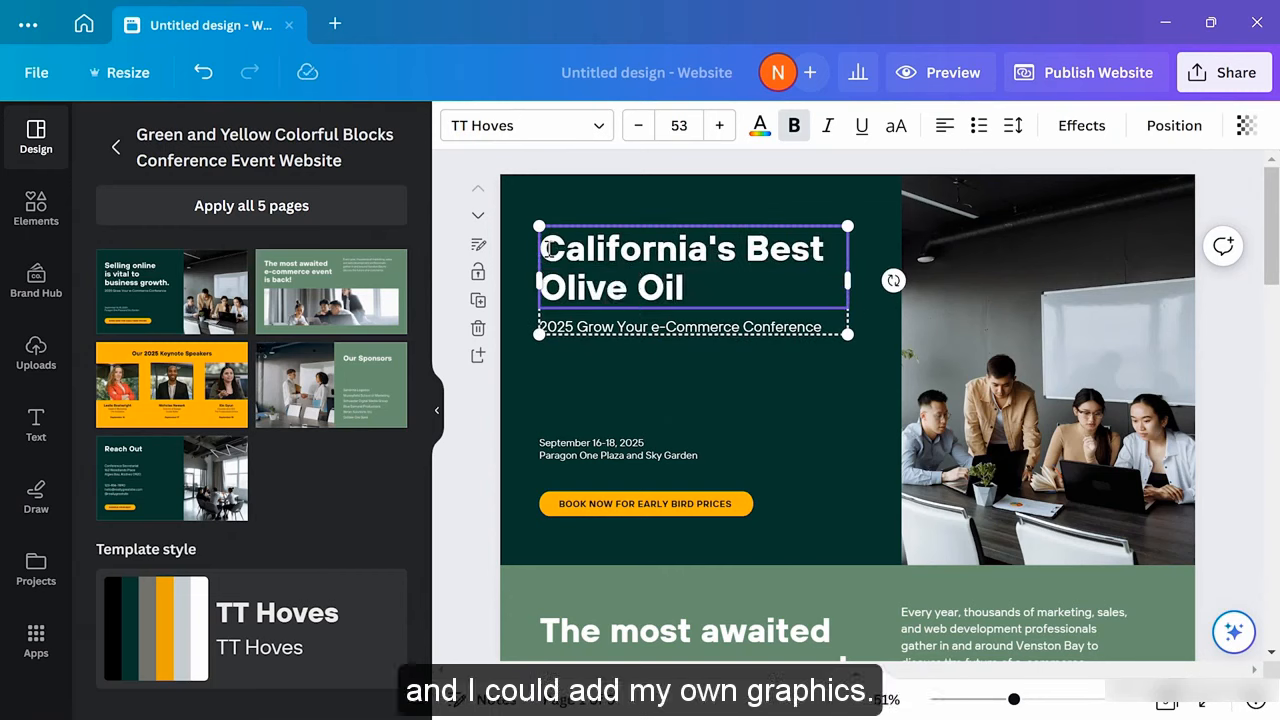
pyautogui.click(680, 357)
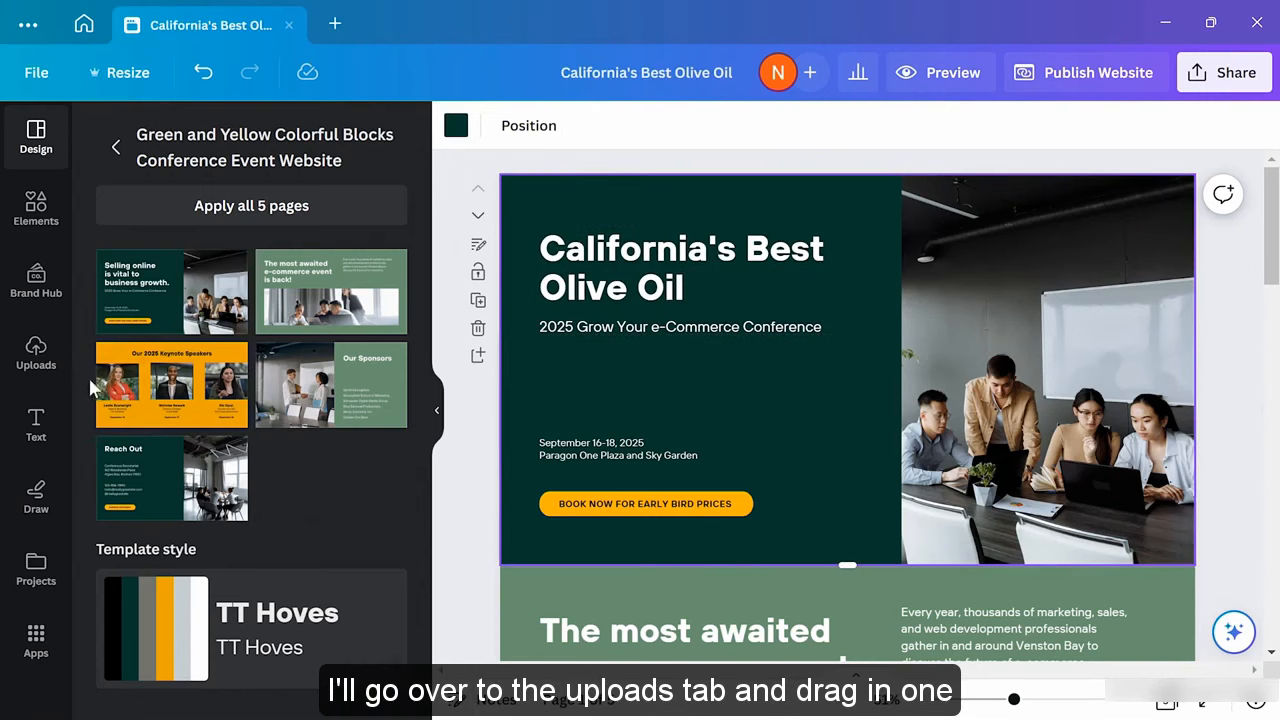
# Replace the hero photo with the uploaded olive-oil bottles and add a Two Trees logo
pyautogui.click(37, 352)
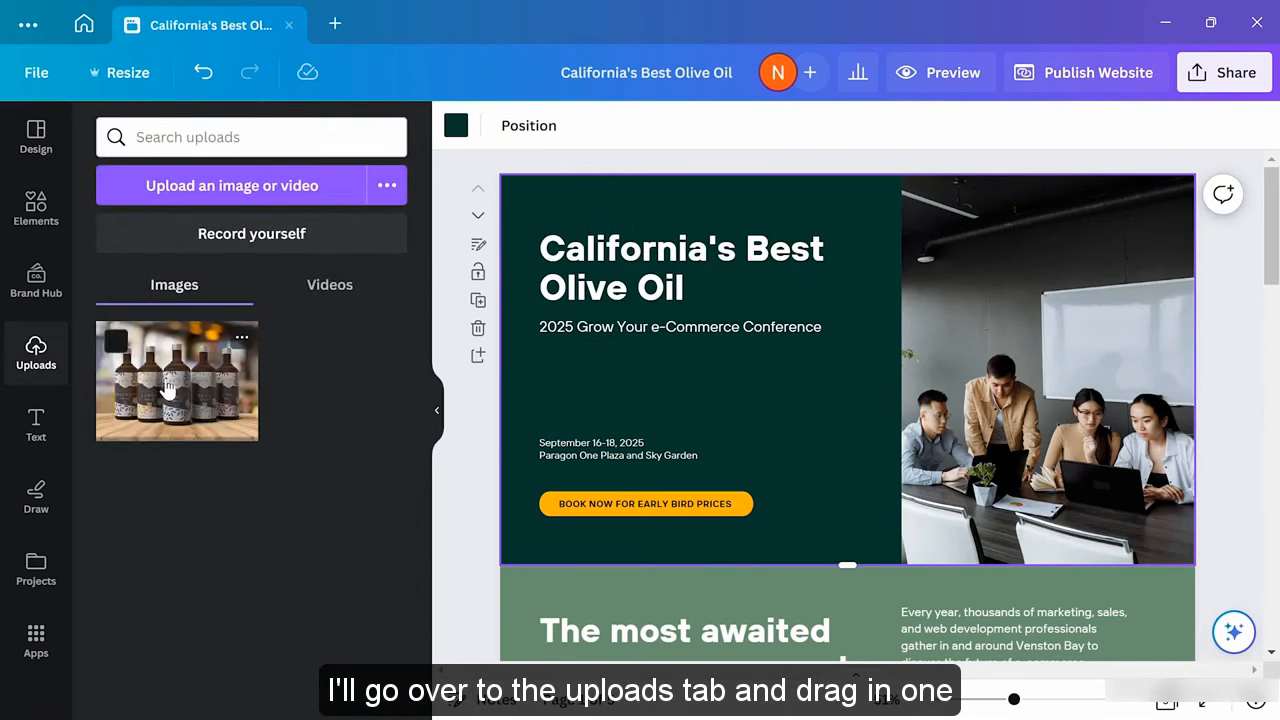
pyautogui.moveTo(168, 390); pyautogui.dragTo(995, 360)
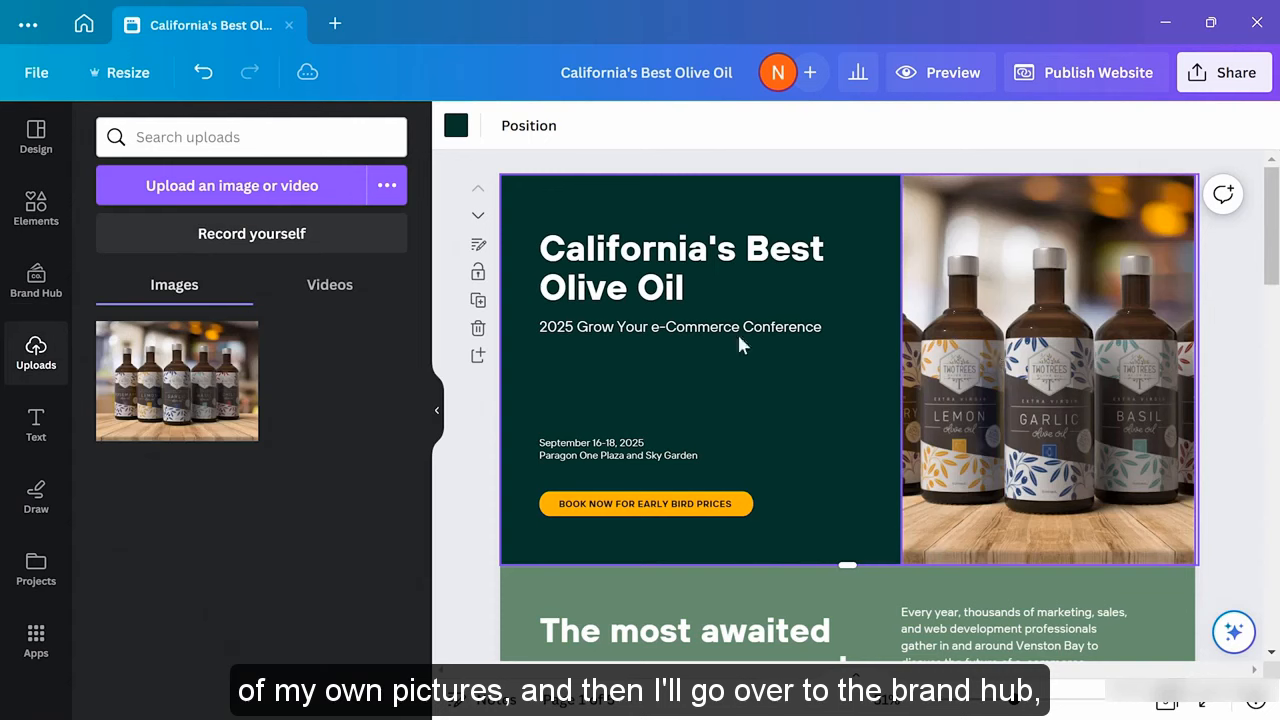
pyautogui.click(36, 282)
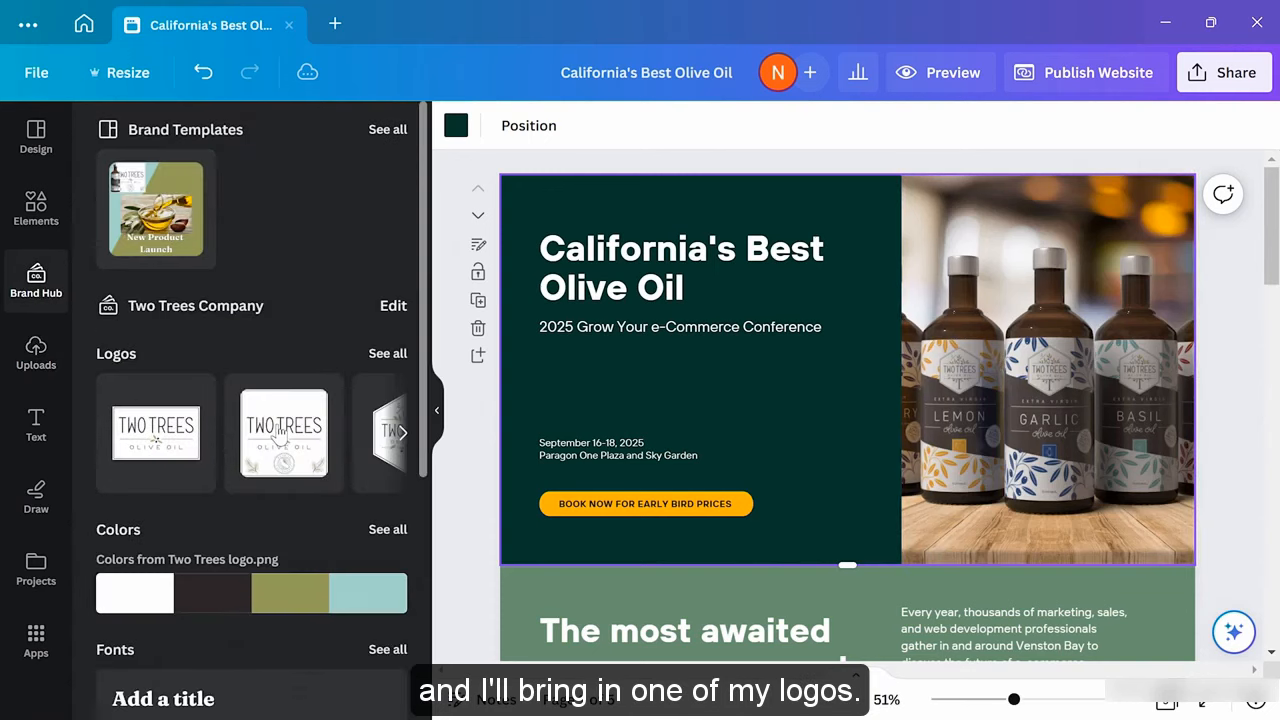
pyautogui.moveTo(280, 432); pyautogui.dragTo(797, 402)
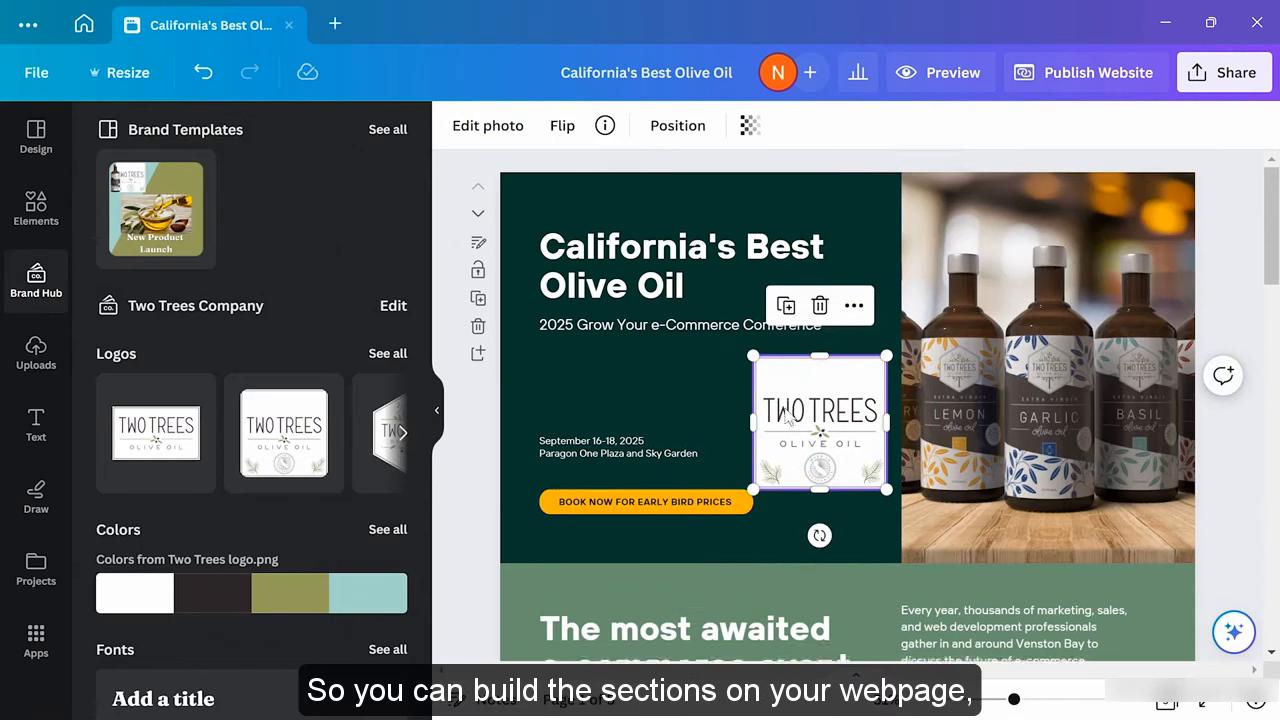
pyautogui.scroll(-5, 785, 410)
pyautogui.scroll(-10, 786, 416)
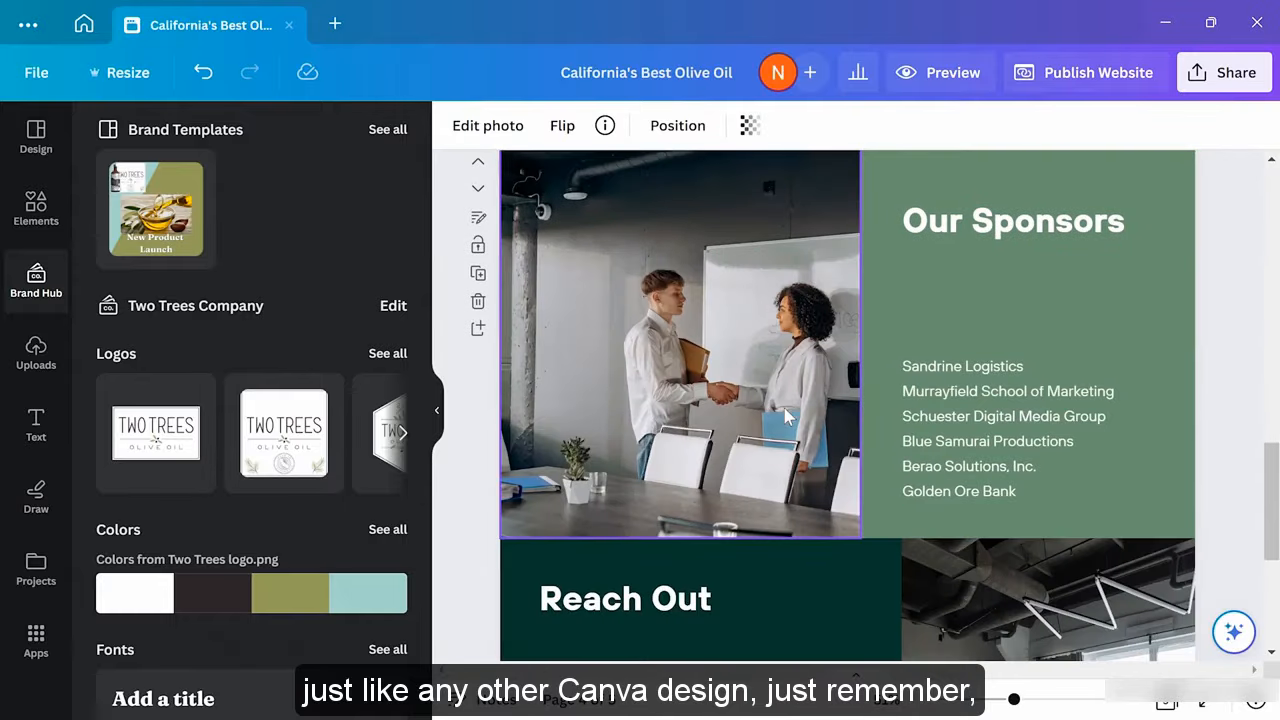
pyautogui.scroll(10, 784, 413)
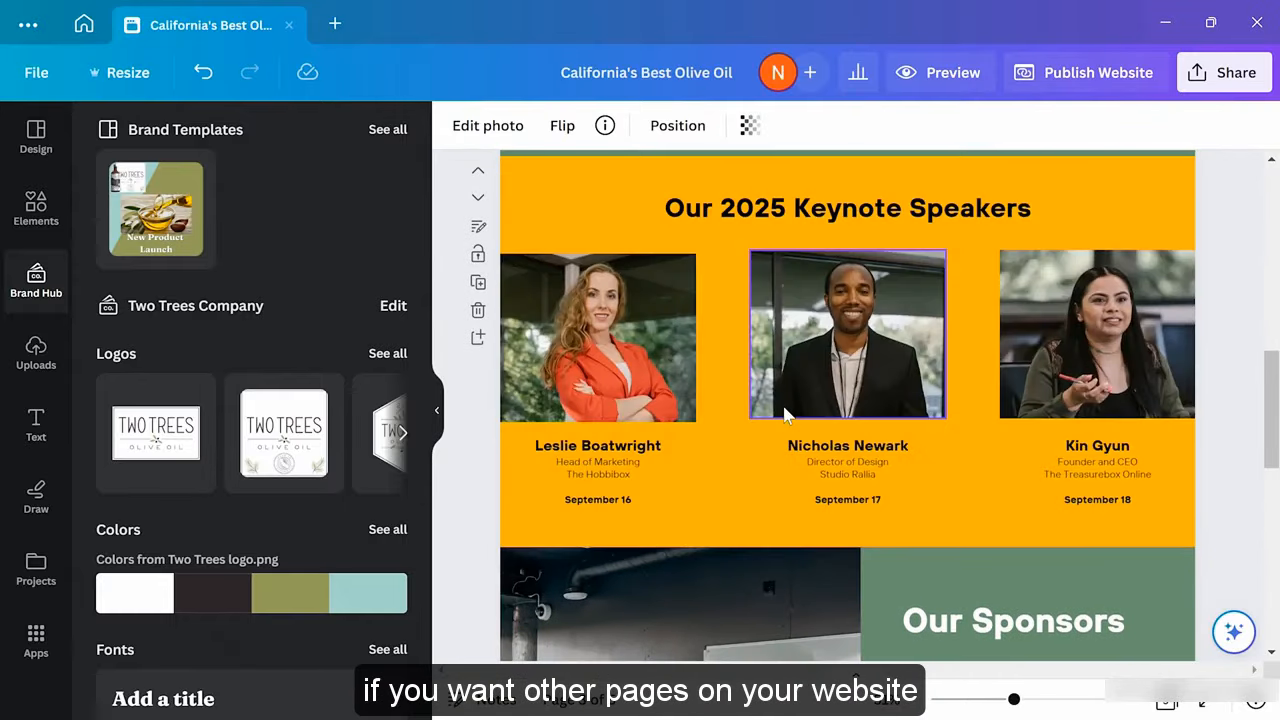
pyautogui.scroll(5, 785, 412)
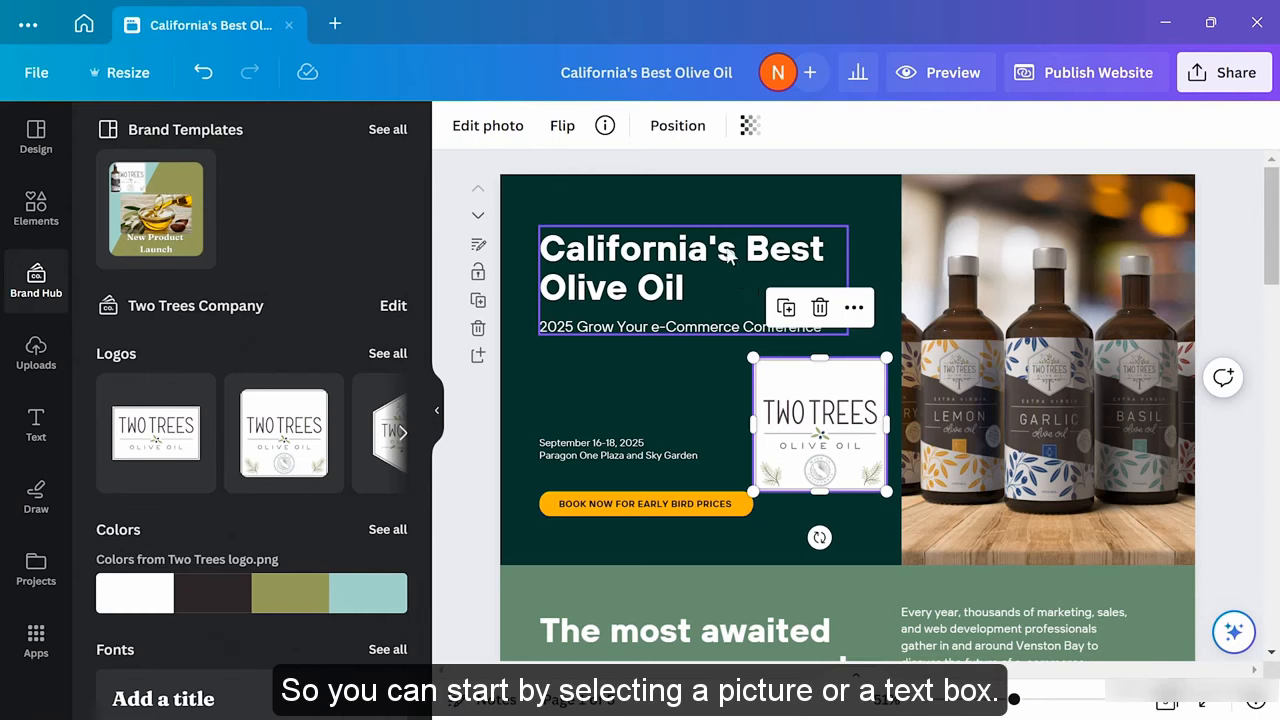
# Ungroup the hero title from its subtitle and select just the headline text box
pyautogui.click(652, 276)
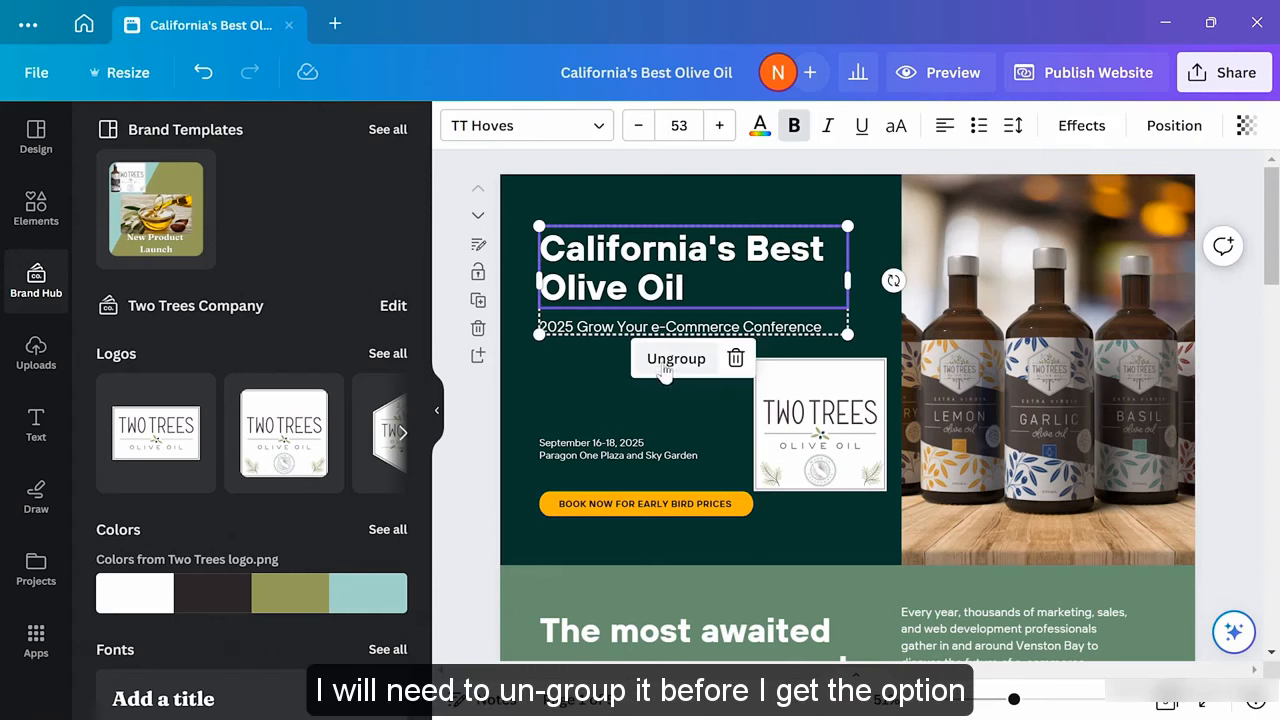
pyautogui.click(665, 358)
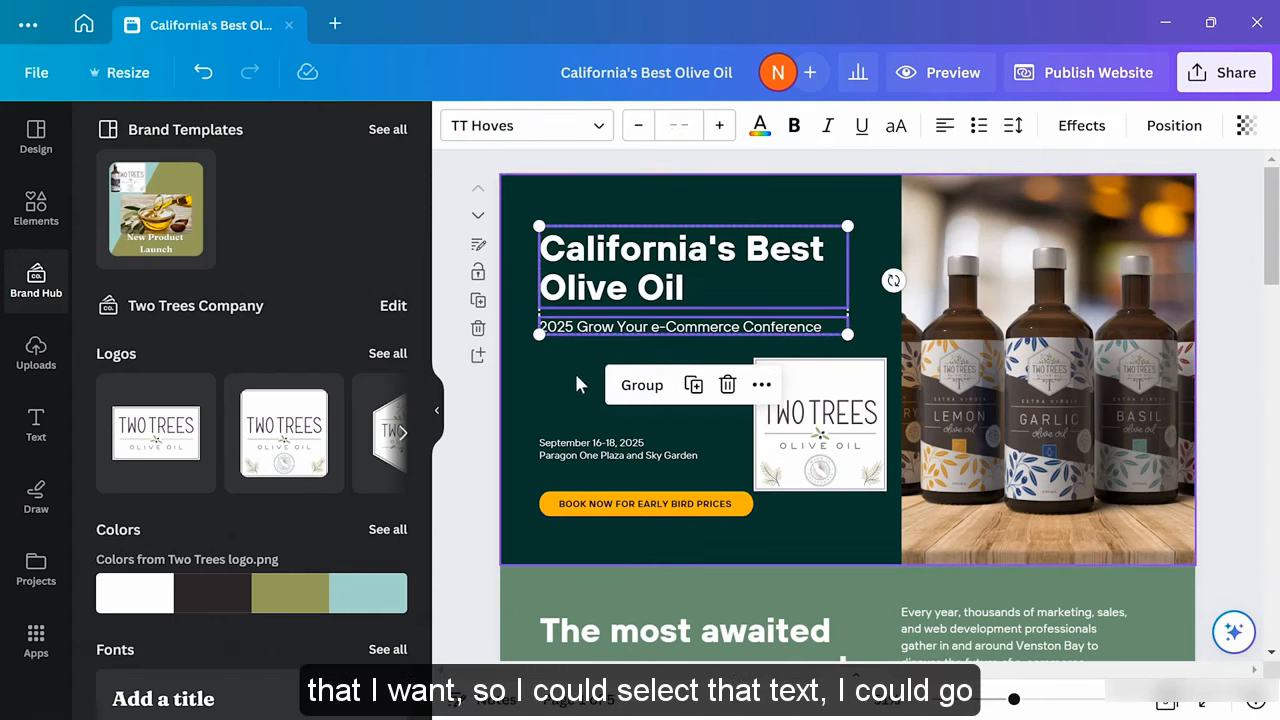
pyautogui.click(574, 377)
pyautogui.click(650, 268)
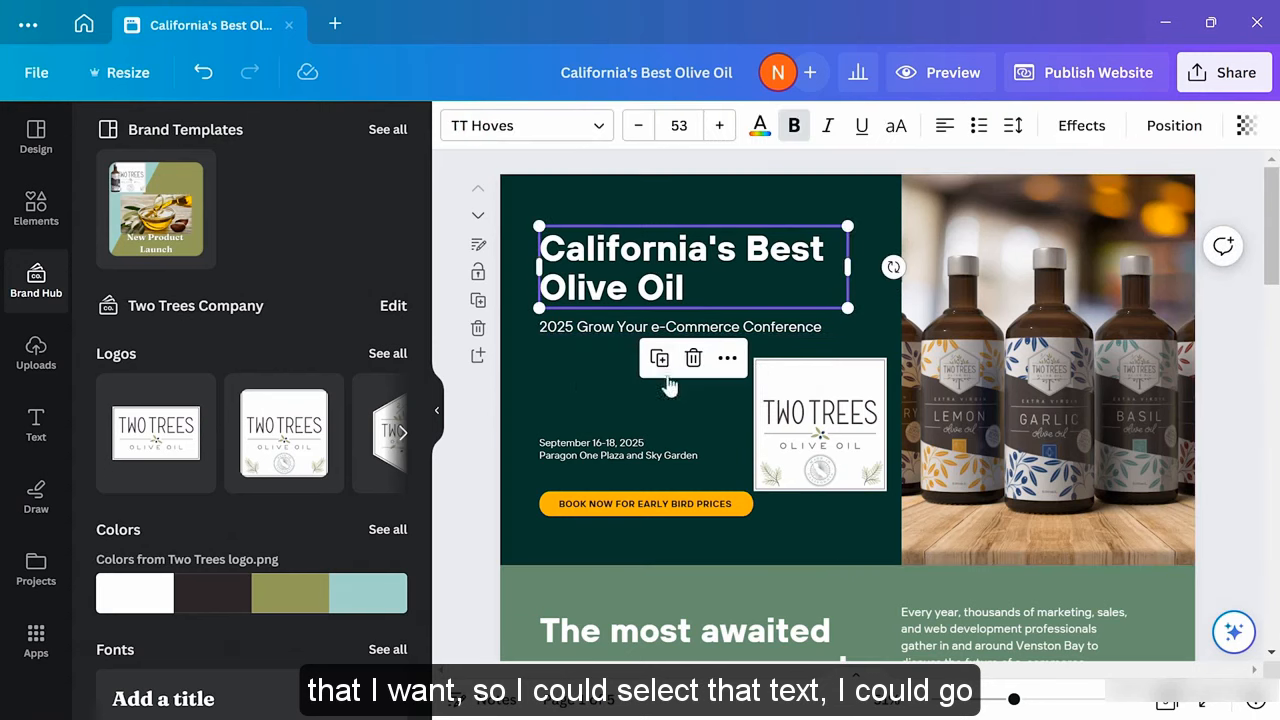
# Start adding a link to the headline, browse the link search, then cancel without linking
pyautogui.click(726, 360)
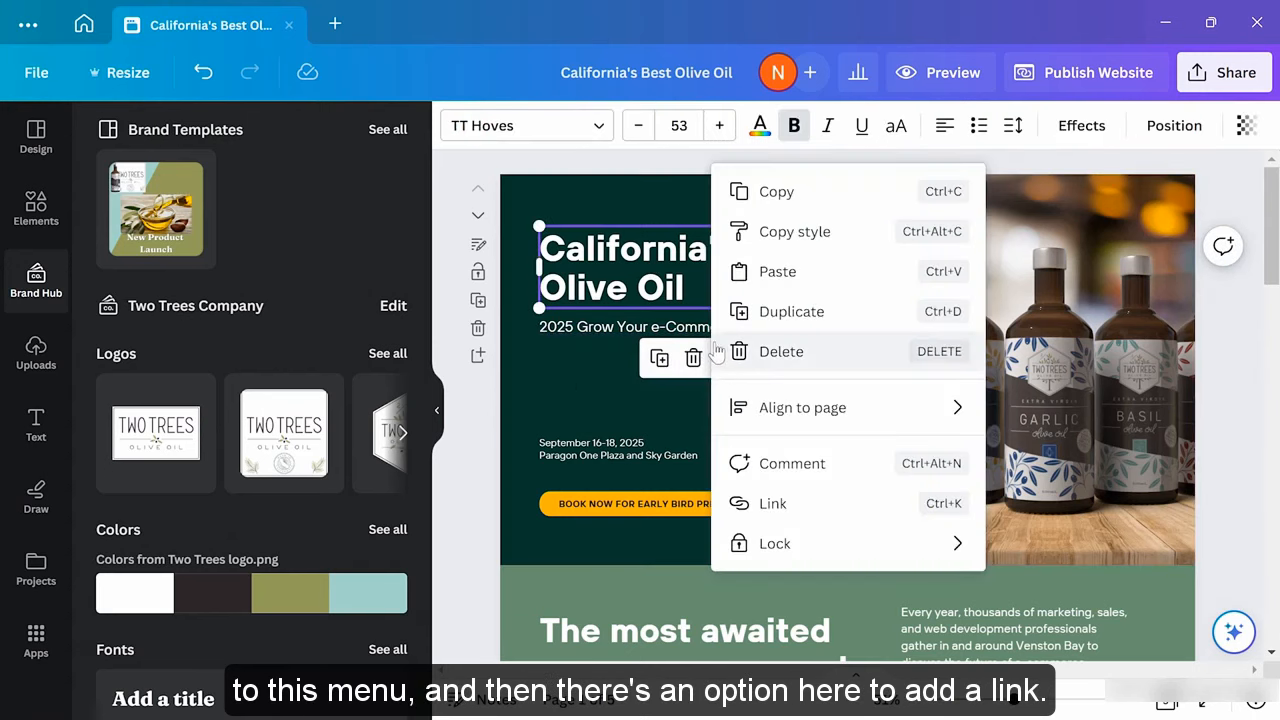
pyautogui.click(789, 513)
pyautogui.scroll(-1, 905, 490)
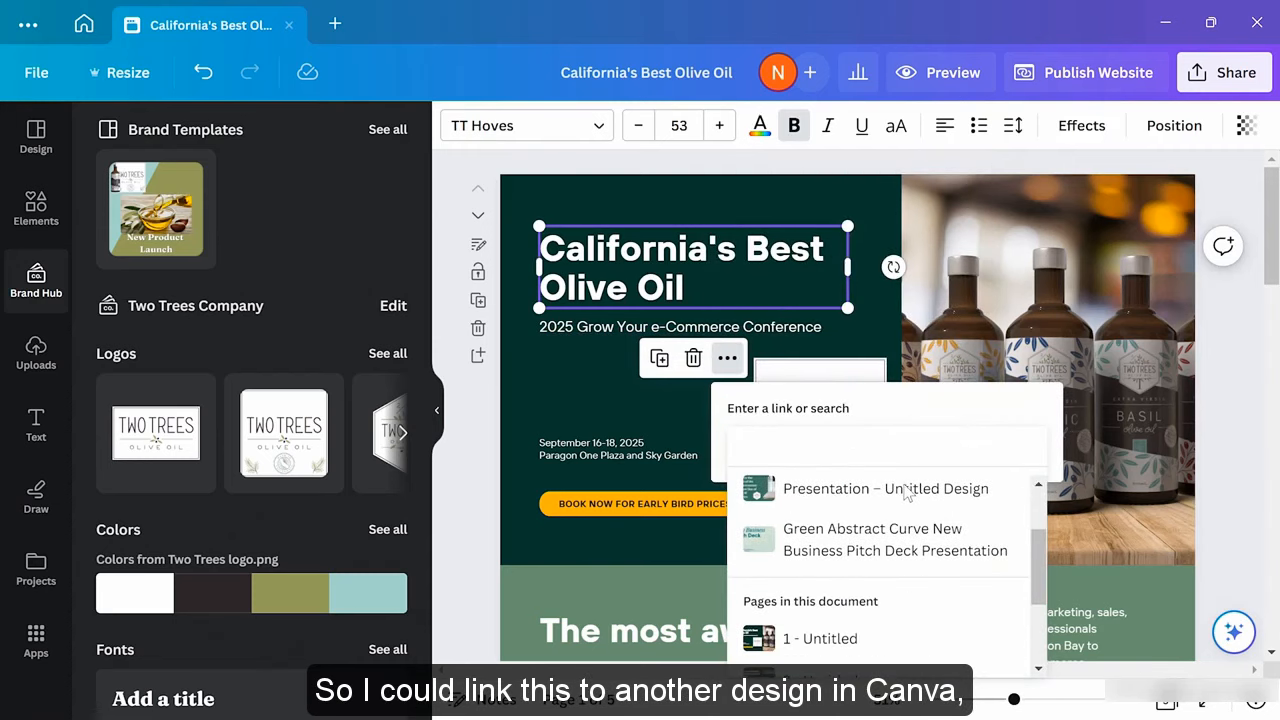
pyautogui.scroll(1, 889, 498)
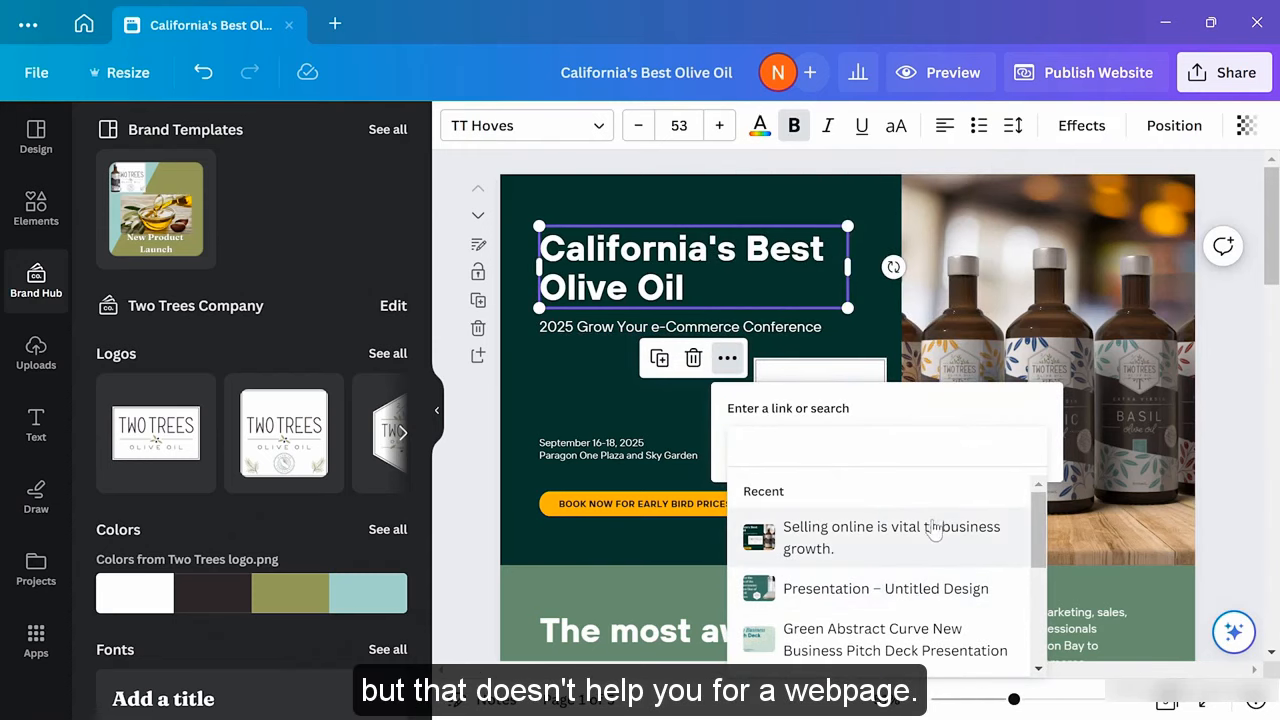
pyautogui.scroll(-3, 932, 530)
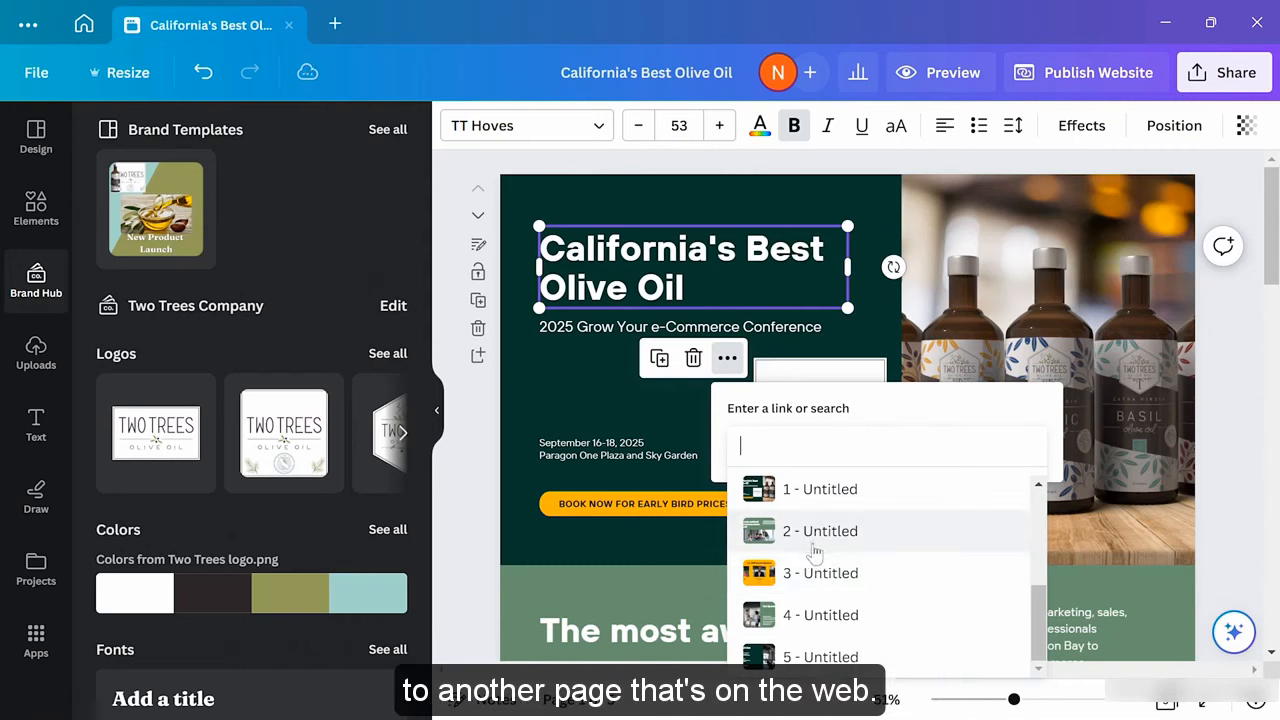
pyautogui.click(557, 385)
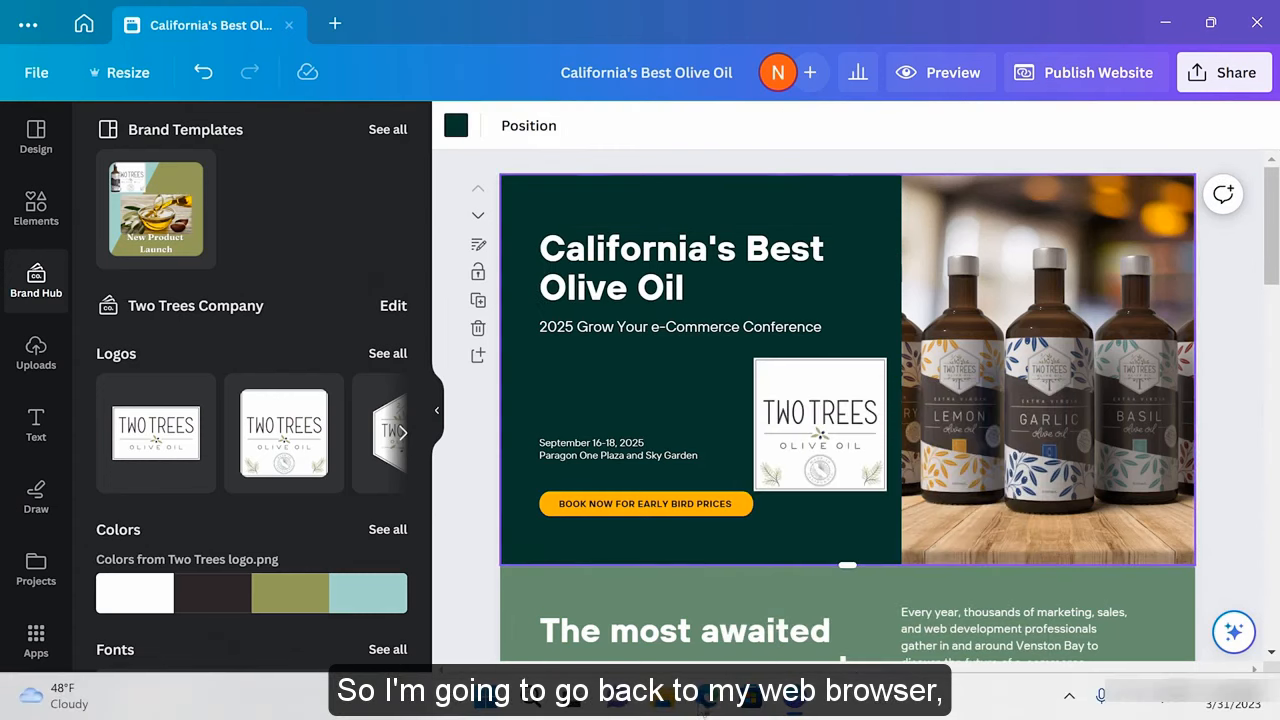
pyautogui.click(704, 705)
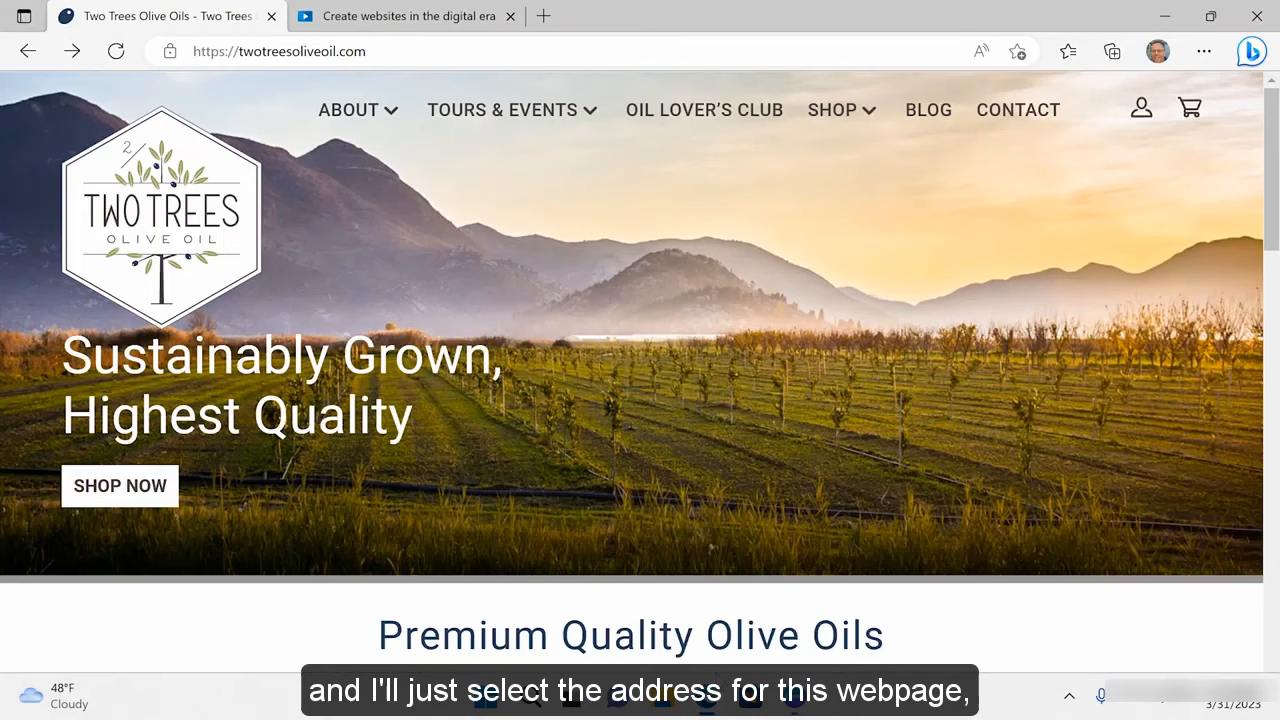
# Copy the Two Trees Olive Oil homepage URL from Edge's address bar and go back to Canva
pyautogui.click(380, 51)
pyautogui.hotkey('ctrl', 'c')
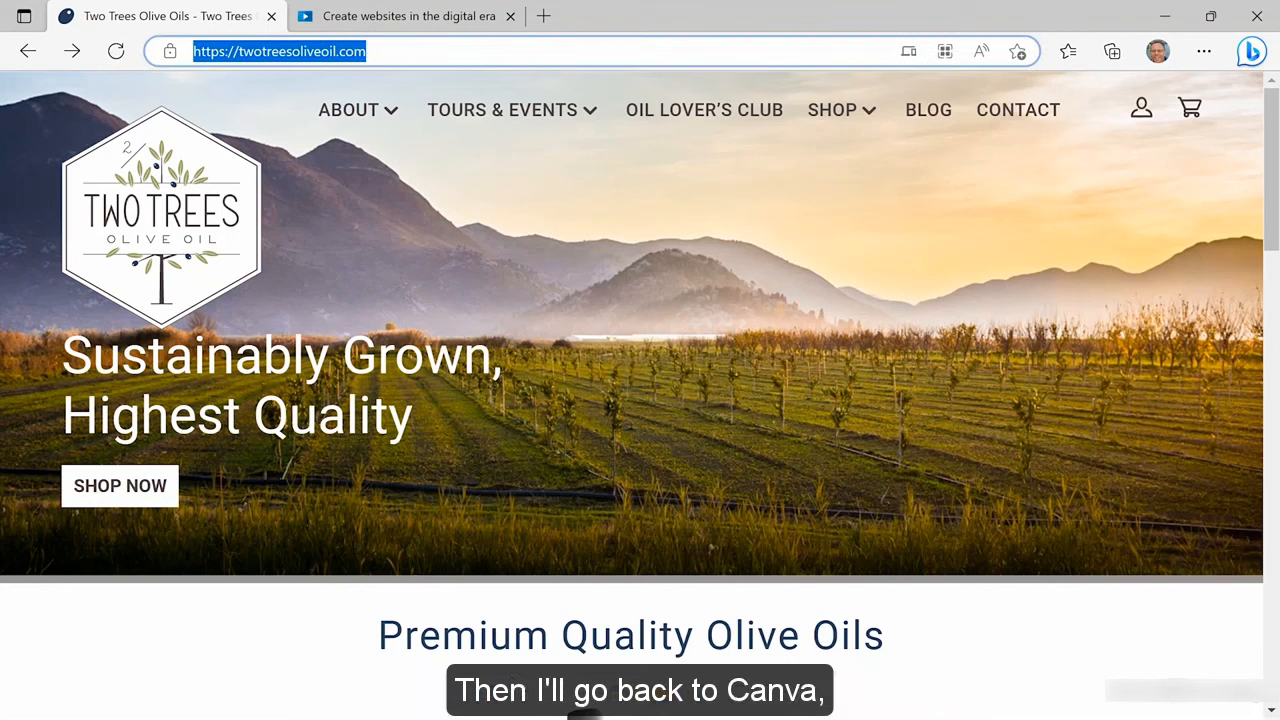
pyautogui.moveTo(922, 718)
pyautogui.click(795, 698)
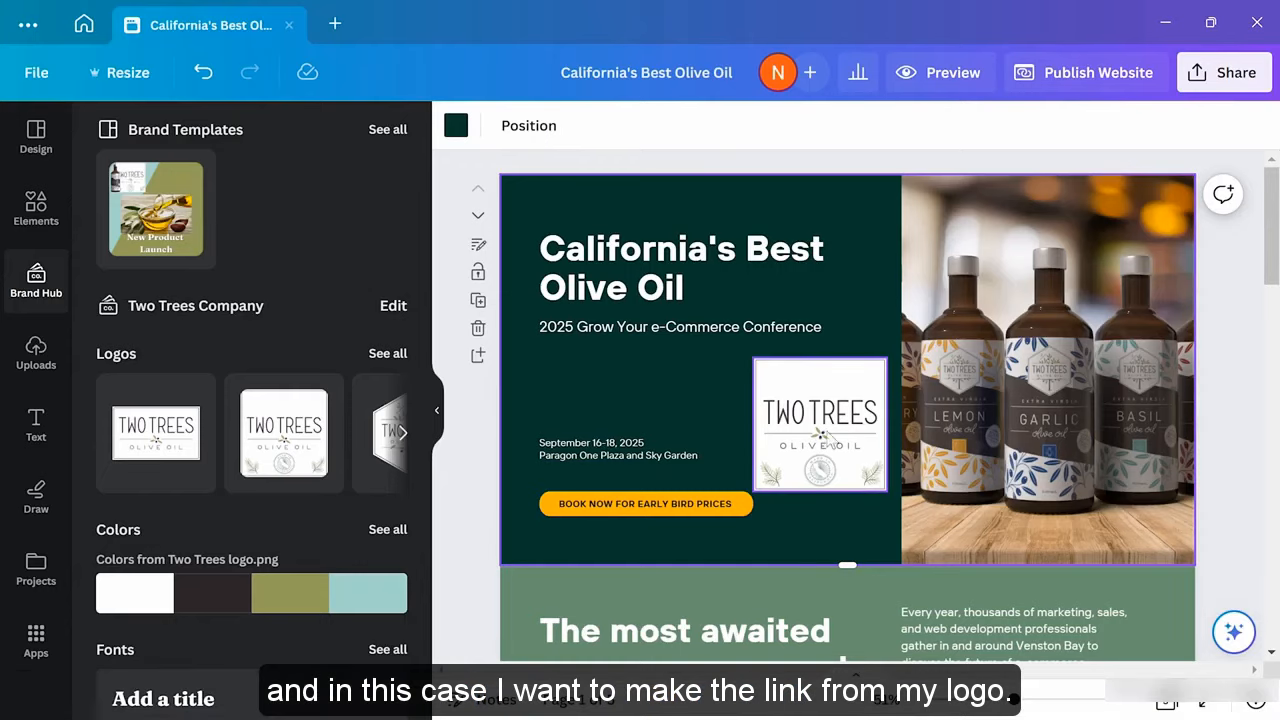
# Link the hero's Two Trees logo to the pasted twotreesoliveoil.com homepage address
pyautogui.click(840, 428)
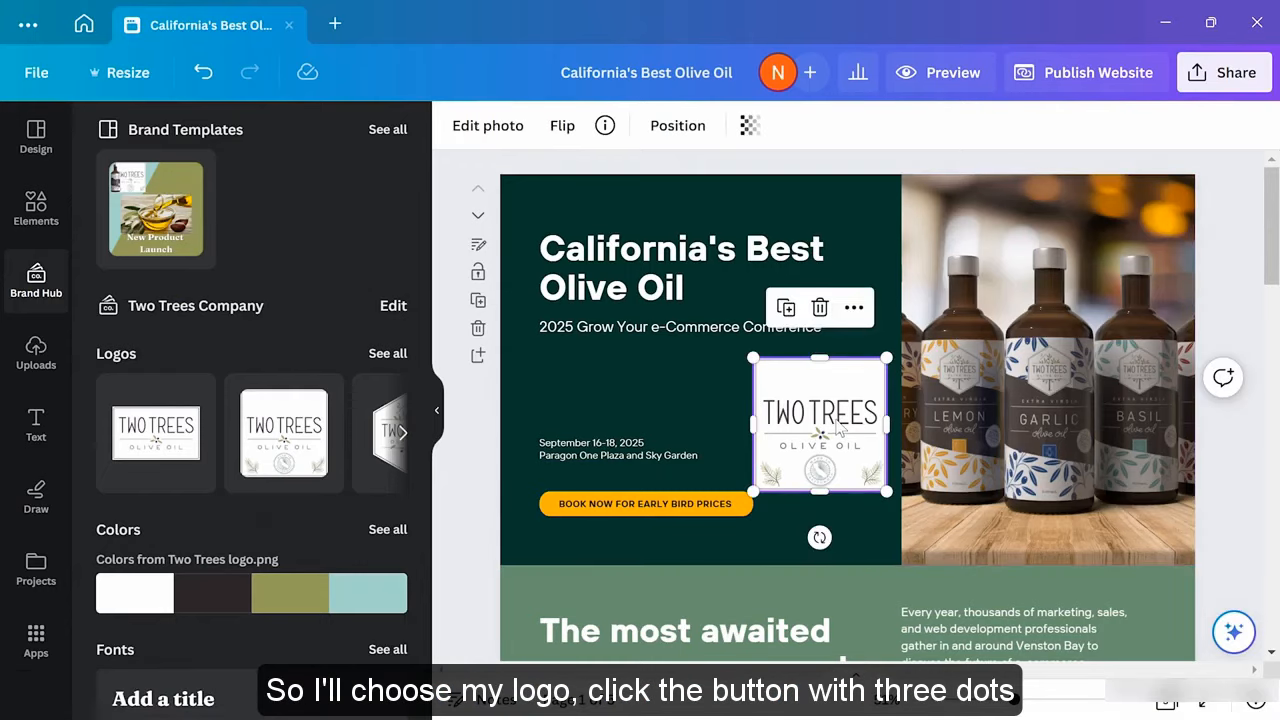
pyautogui.click(853, 307)
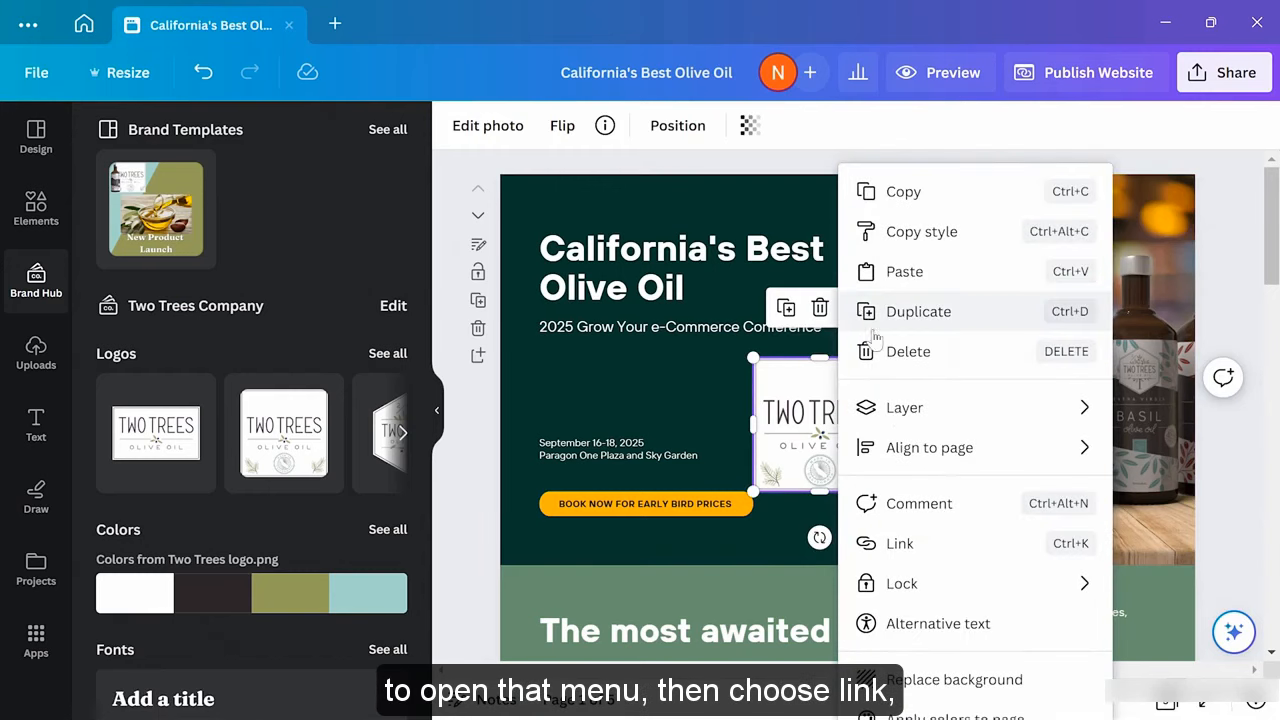
pyautogui.click(940, 558)
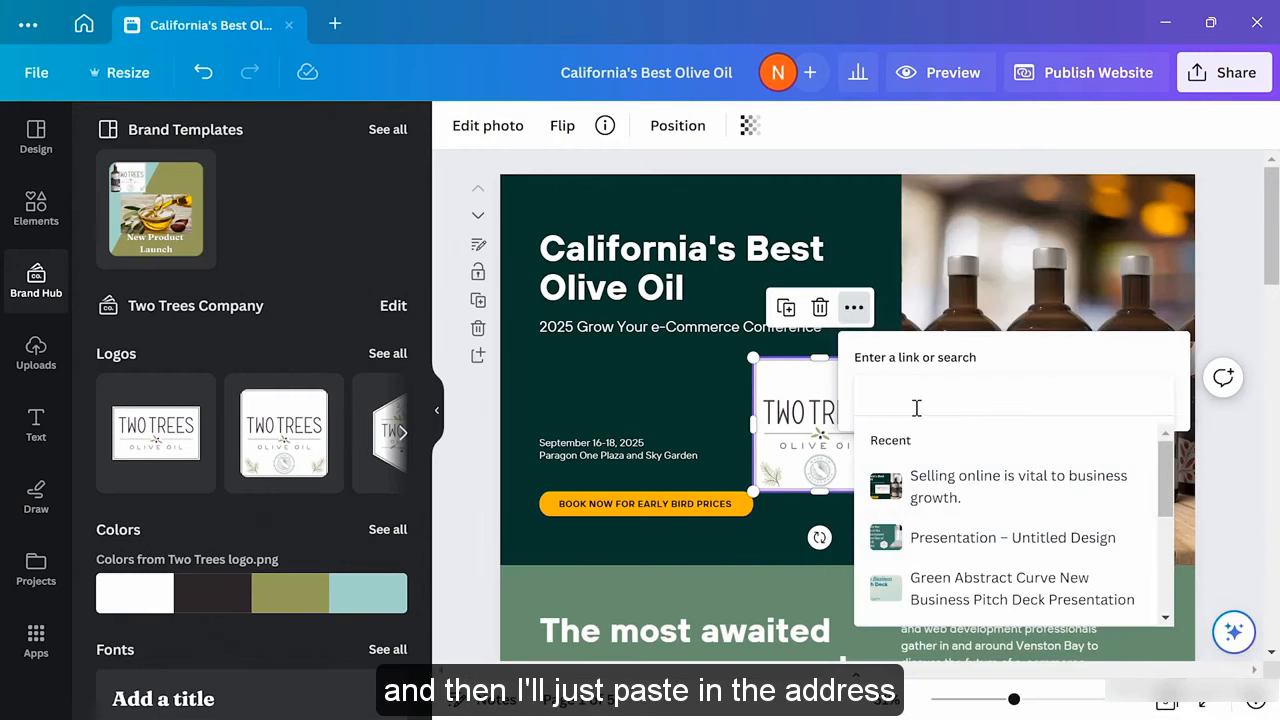
pyautogui.hotkey('ctrl', 'v')
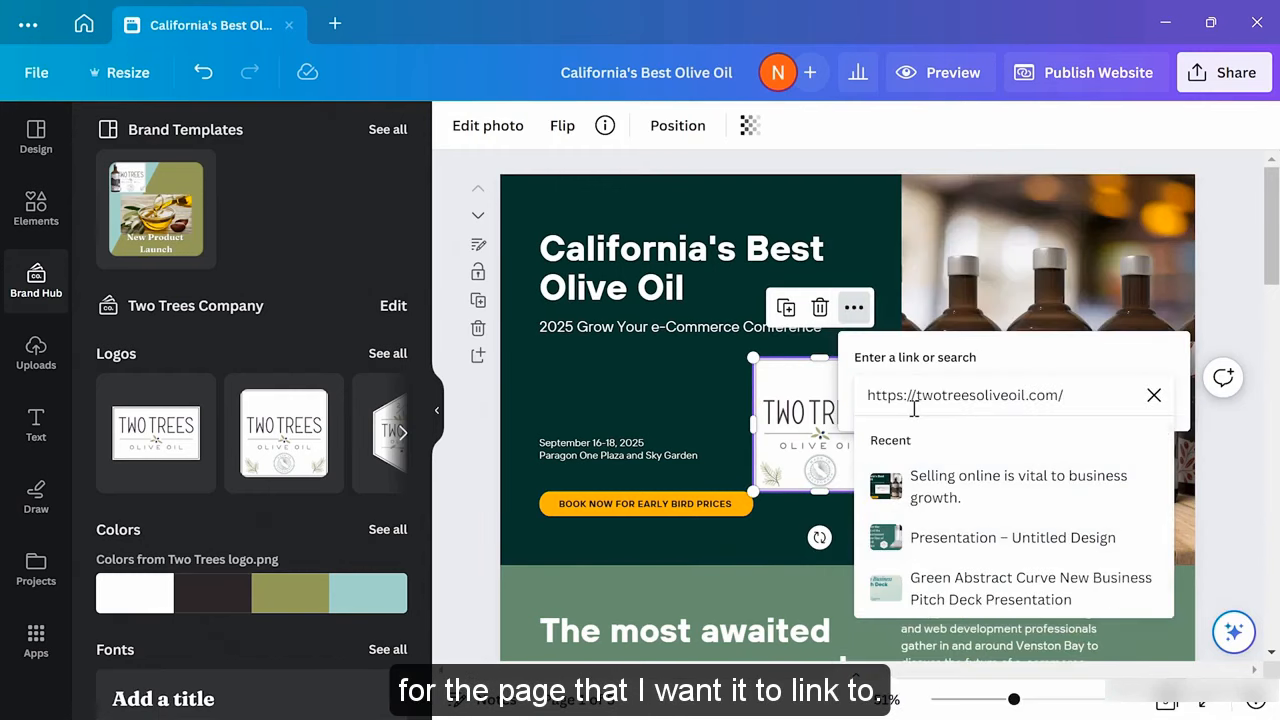
pyautogui.press('Return')
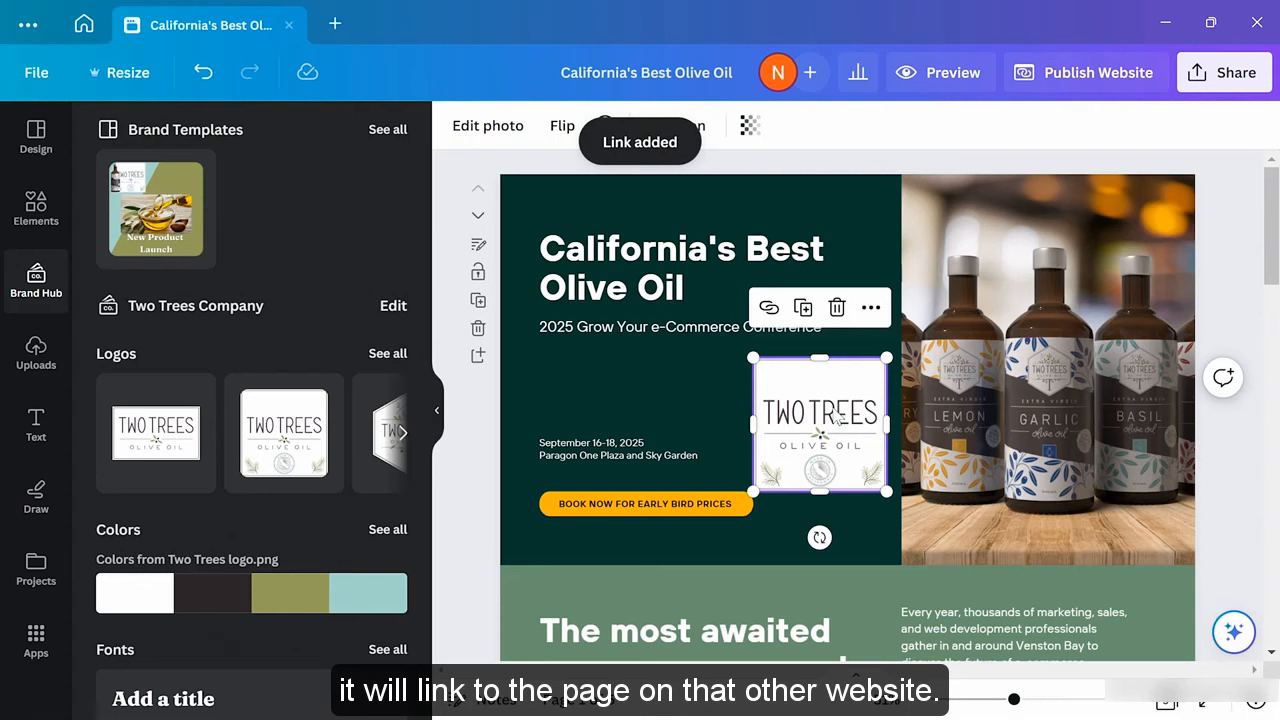
pyautogui.click(627, 397)
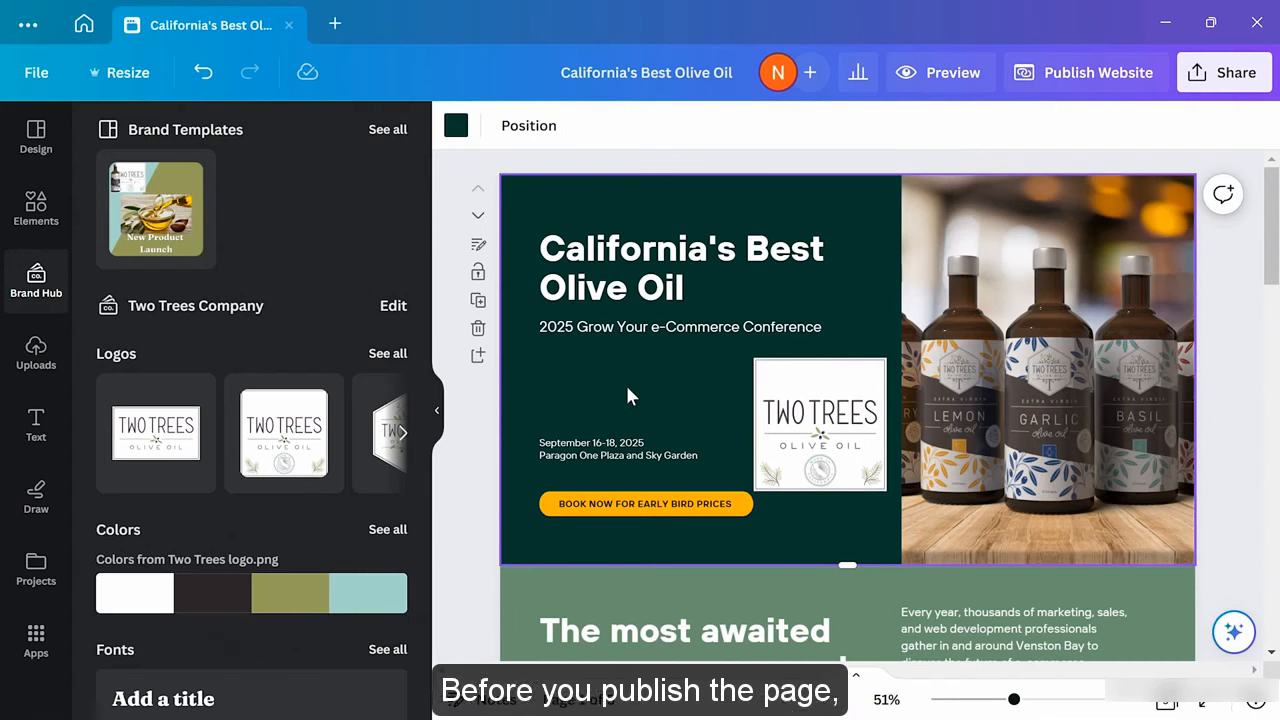
# Preview the site, scroll through its sections, and check the logo opens the Two Trees homepage
pyautogui.click(912, 78)
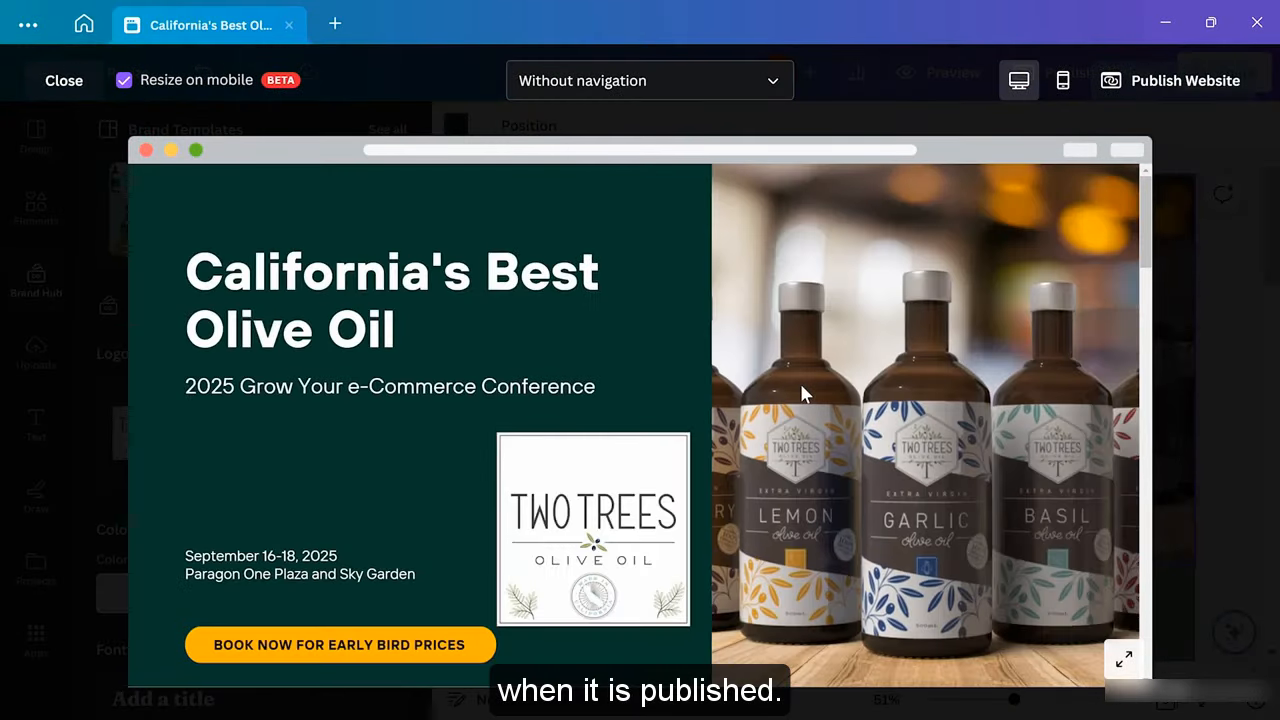
pyautogui.scroll(-3, 801, 388)
pyautogui.scroll(-15, 801, 393)
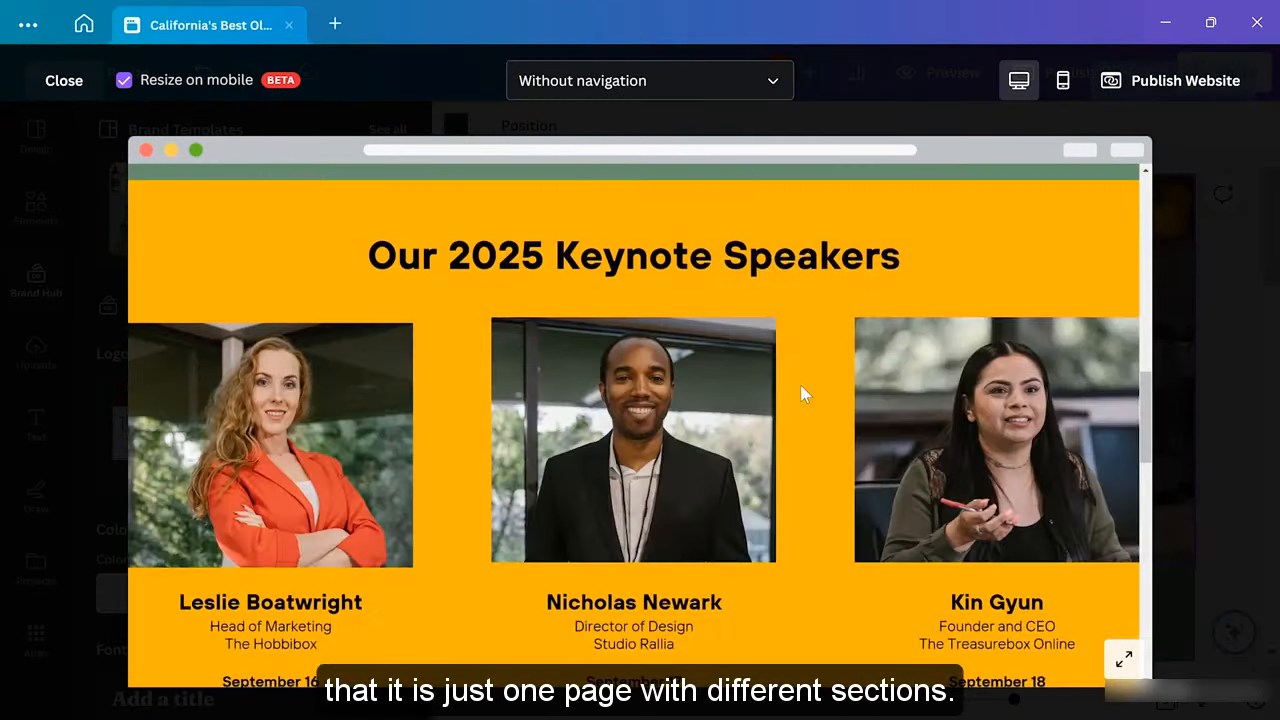
pyautogui.scroll(-3, 801, 389)
pyautogui.scroll(10, 801, 389)
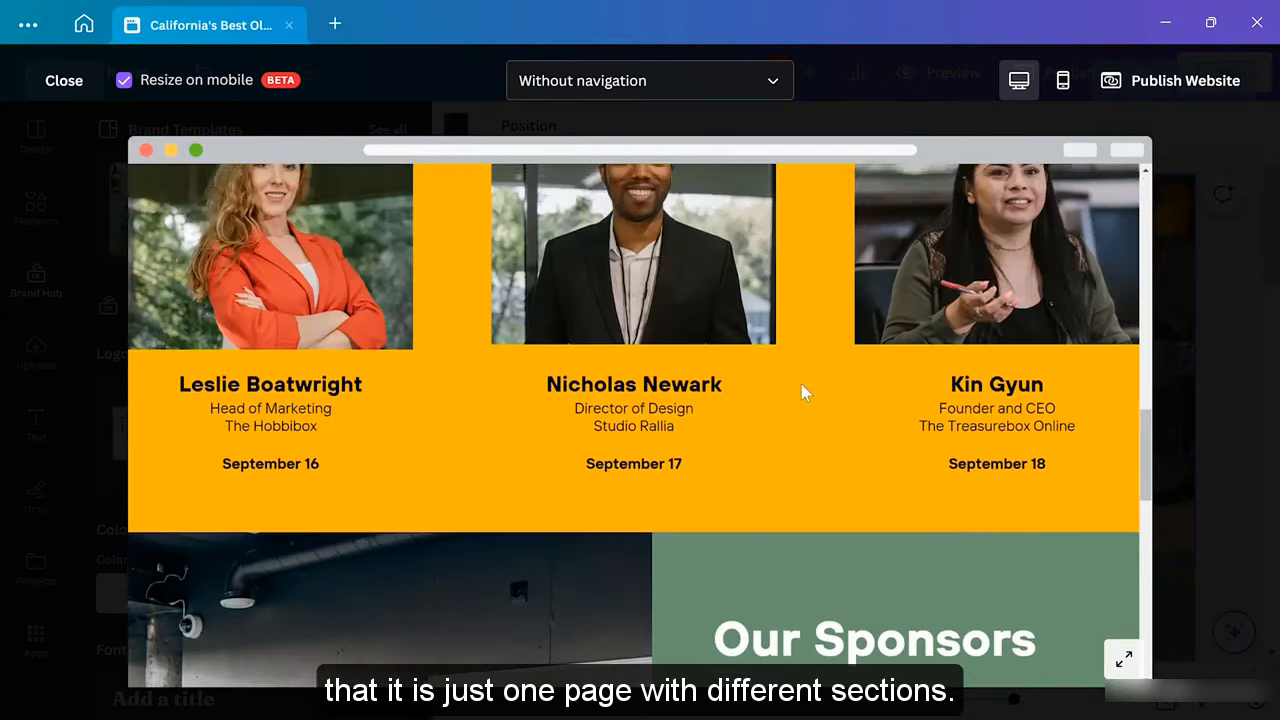
pyautogui.scroll(5, 805, 392)
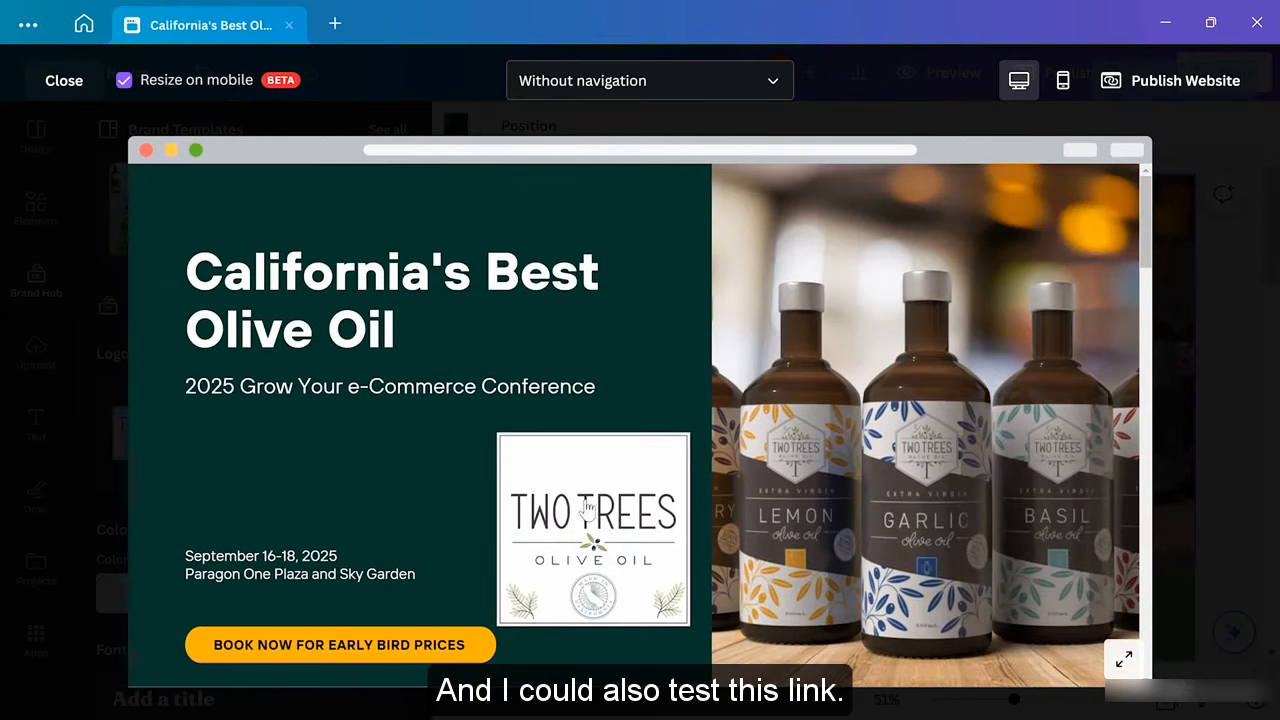
pyautogui.click(591, 513)
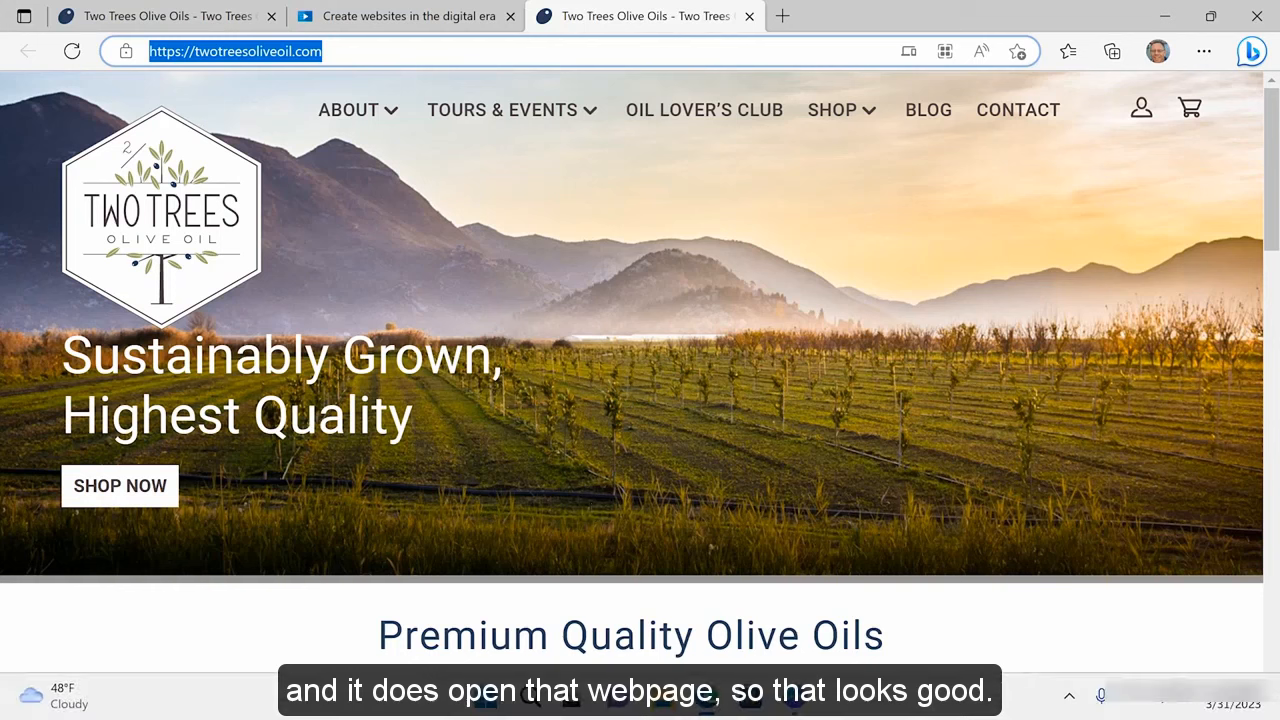
pyautogui.moveTo(791, 704)
pyautogui.click(797, 643)
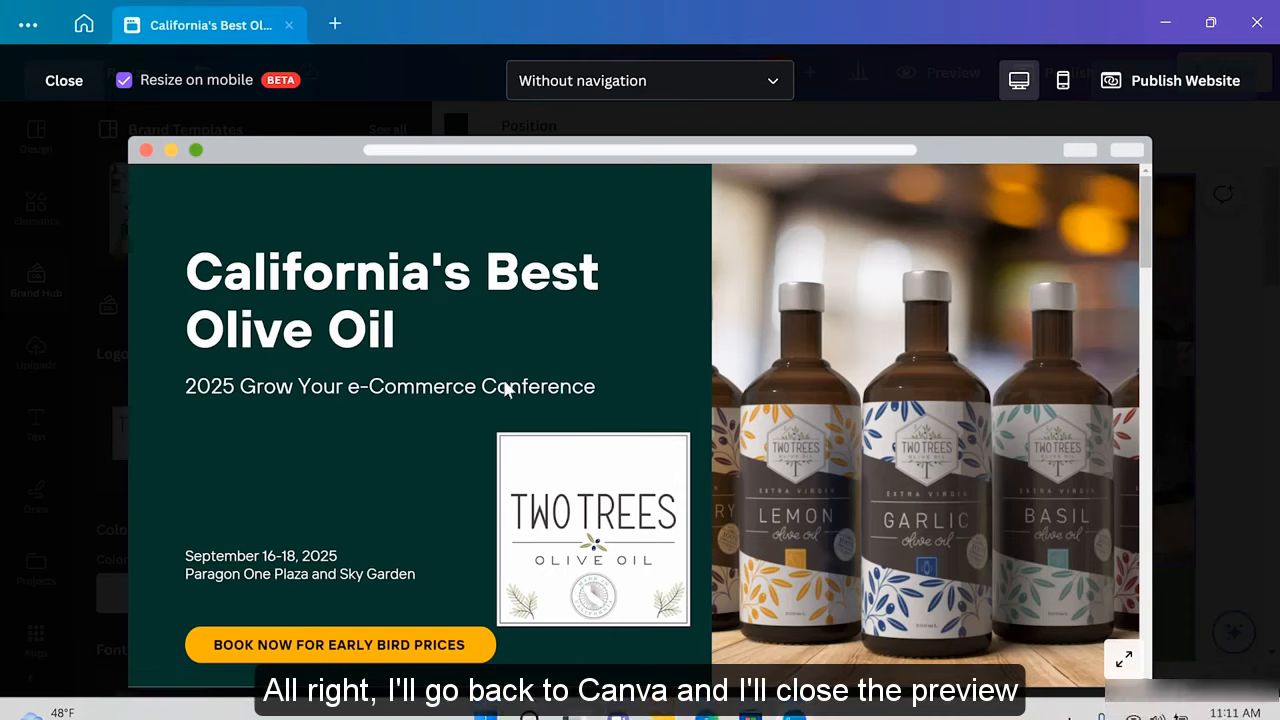
# Close the preview and open the Publish Website panel to review its domain options
pyautogui.click(62, 81)
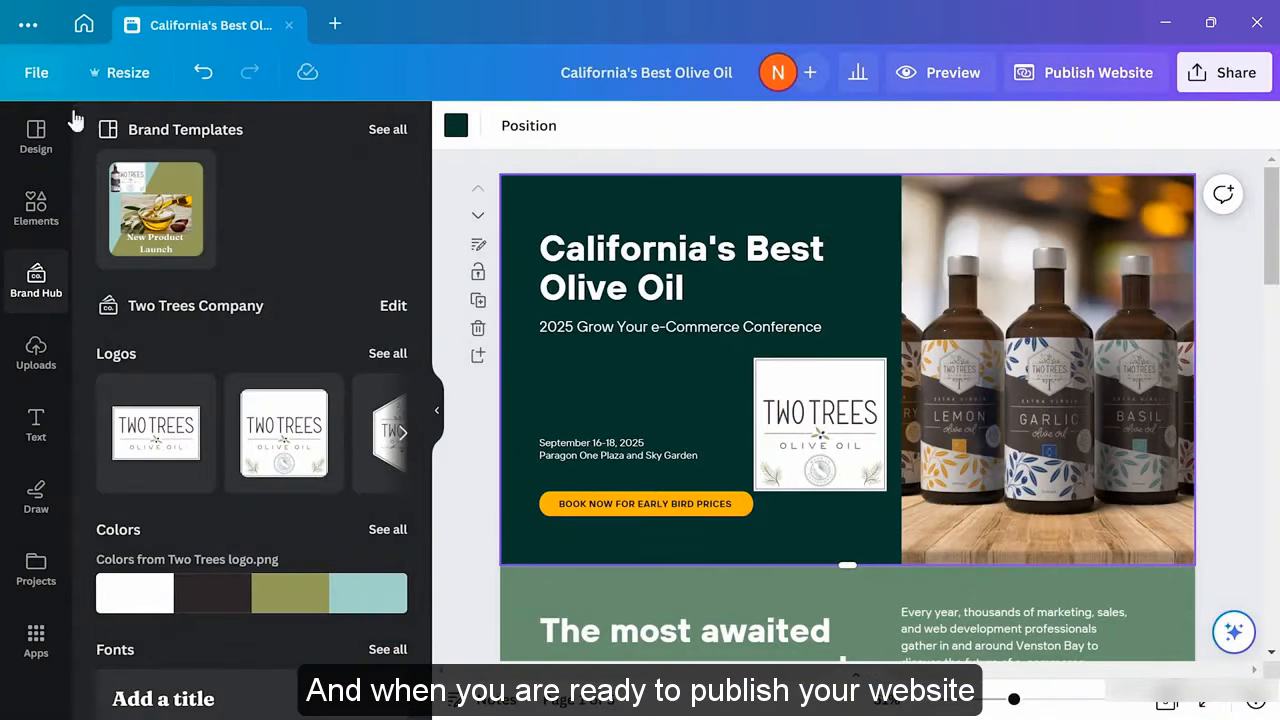
pyautogui.click(1085, 80)
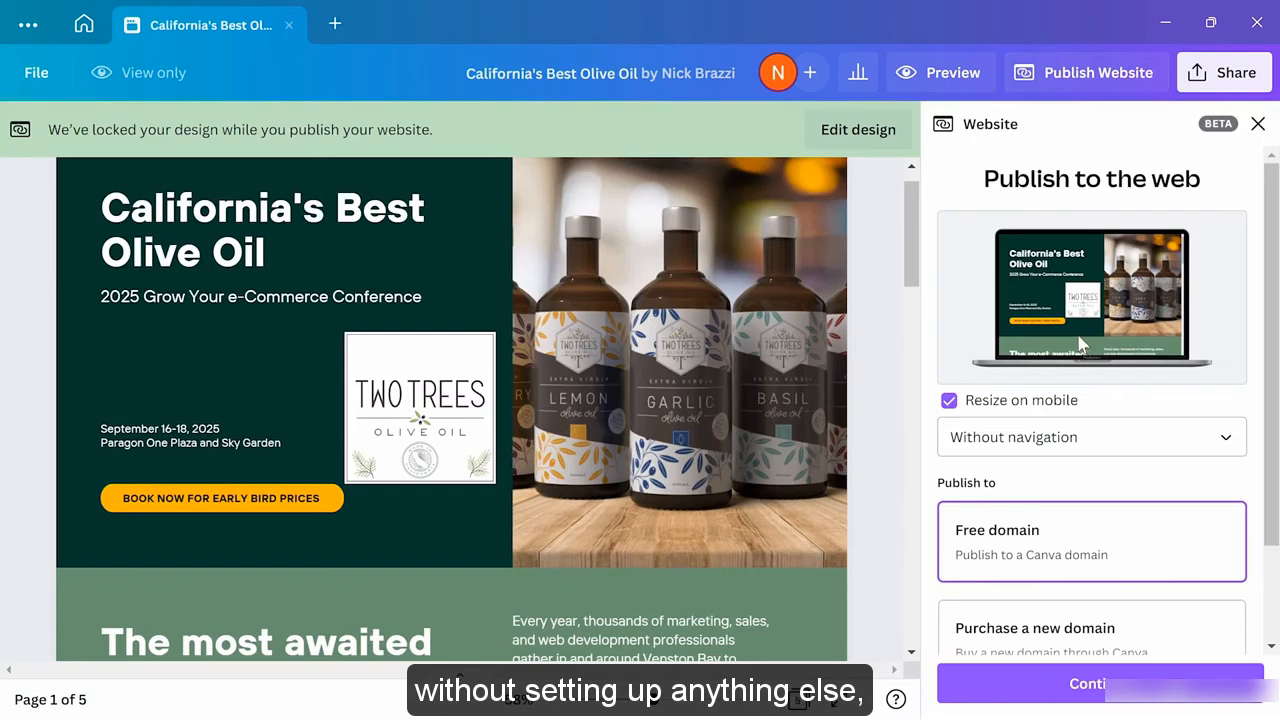
pyautogui.scroll(-2, 1103, 465)
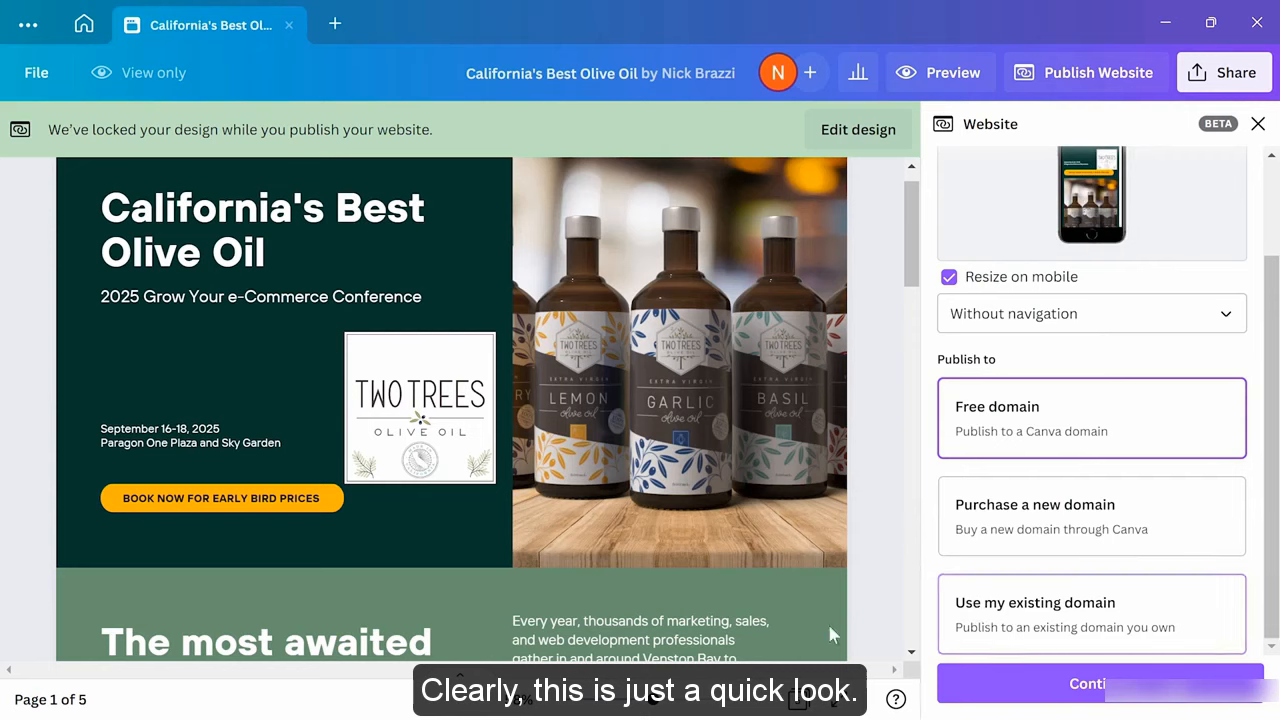
pyautogui.moveTo(752, 714)
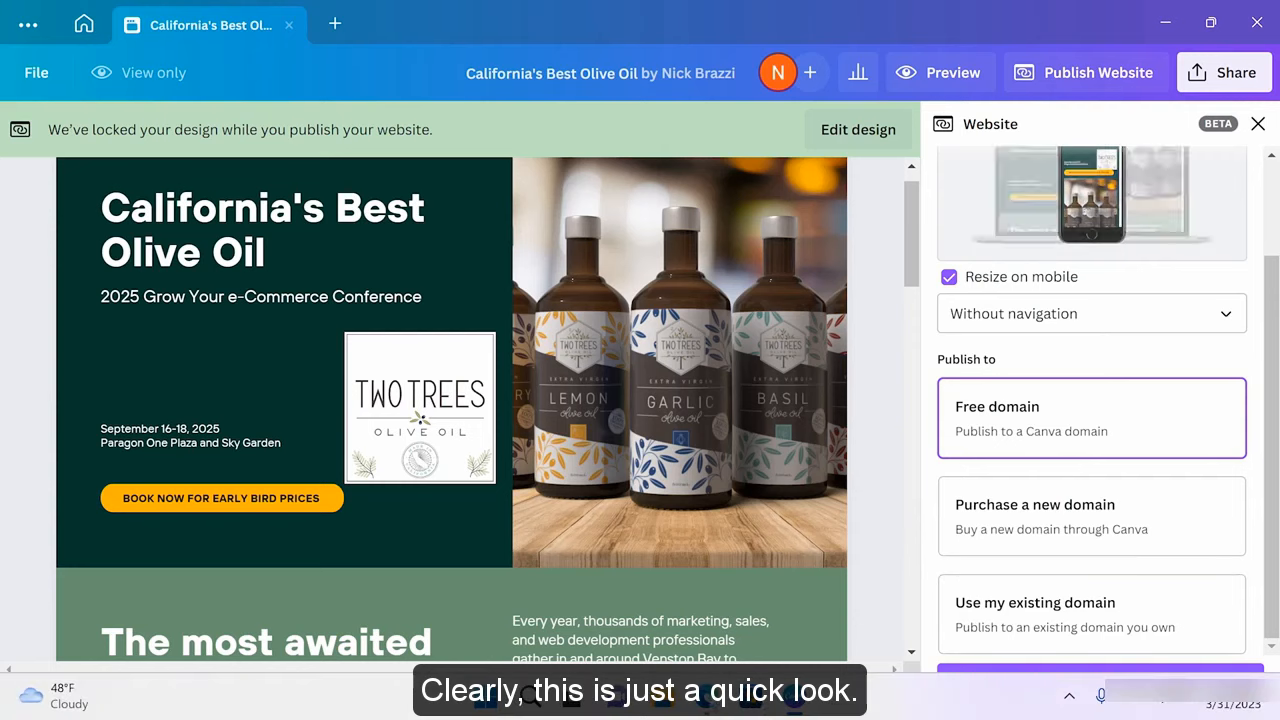
pyautogui.click(706, 698)
# From the Canva home page, create a new blank Whiteboard design
pyautogui.click(460, 28)
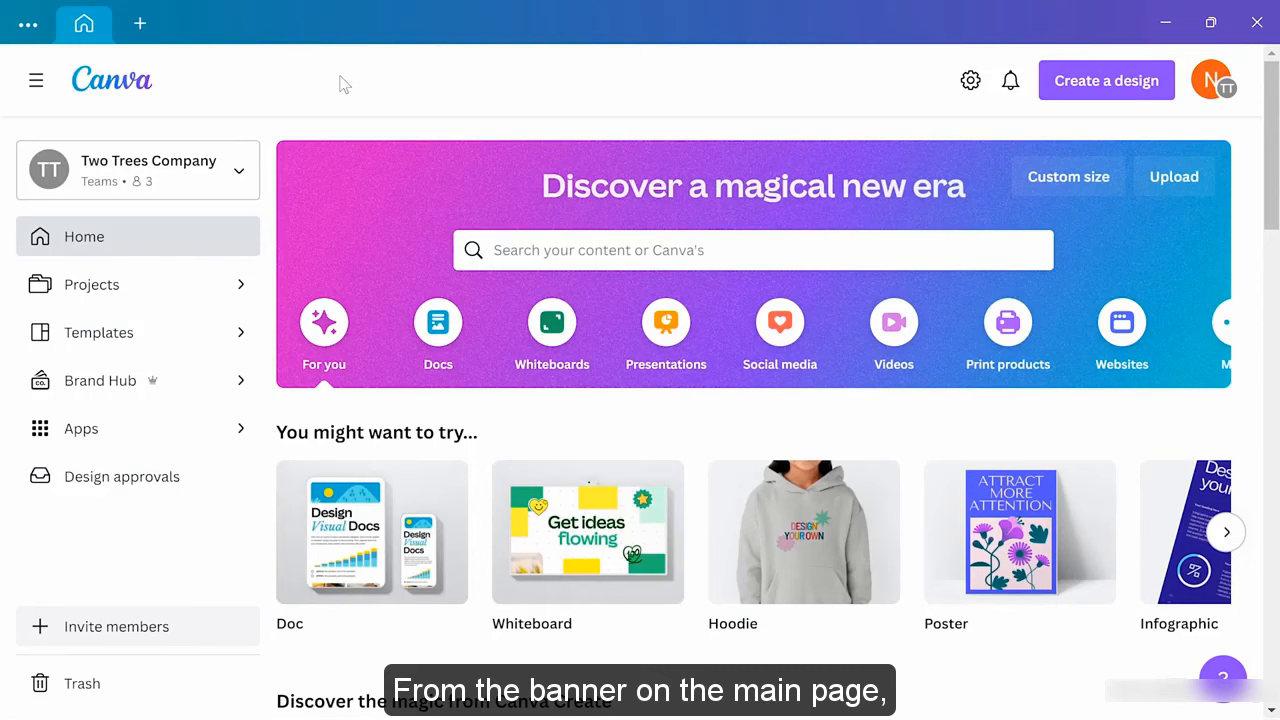
pyautogui.click(550, 327)
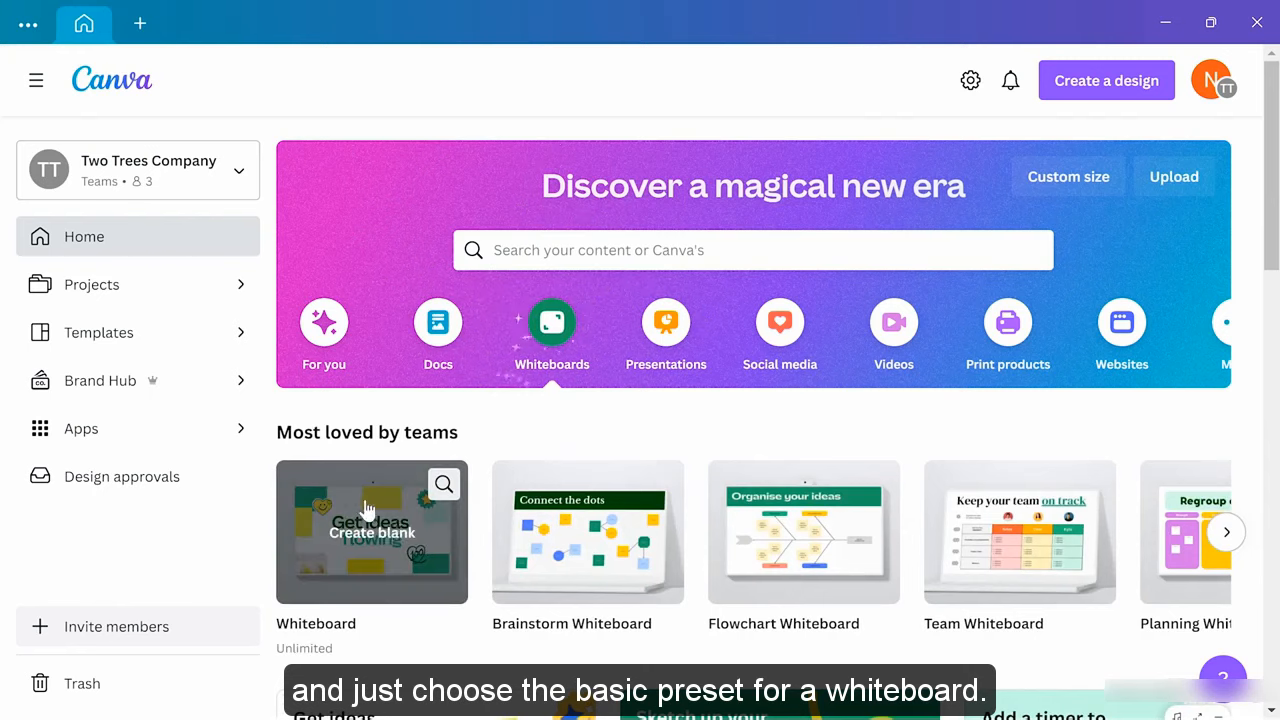
pyautogui.click(375, 536)
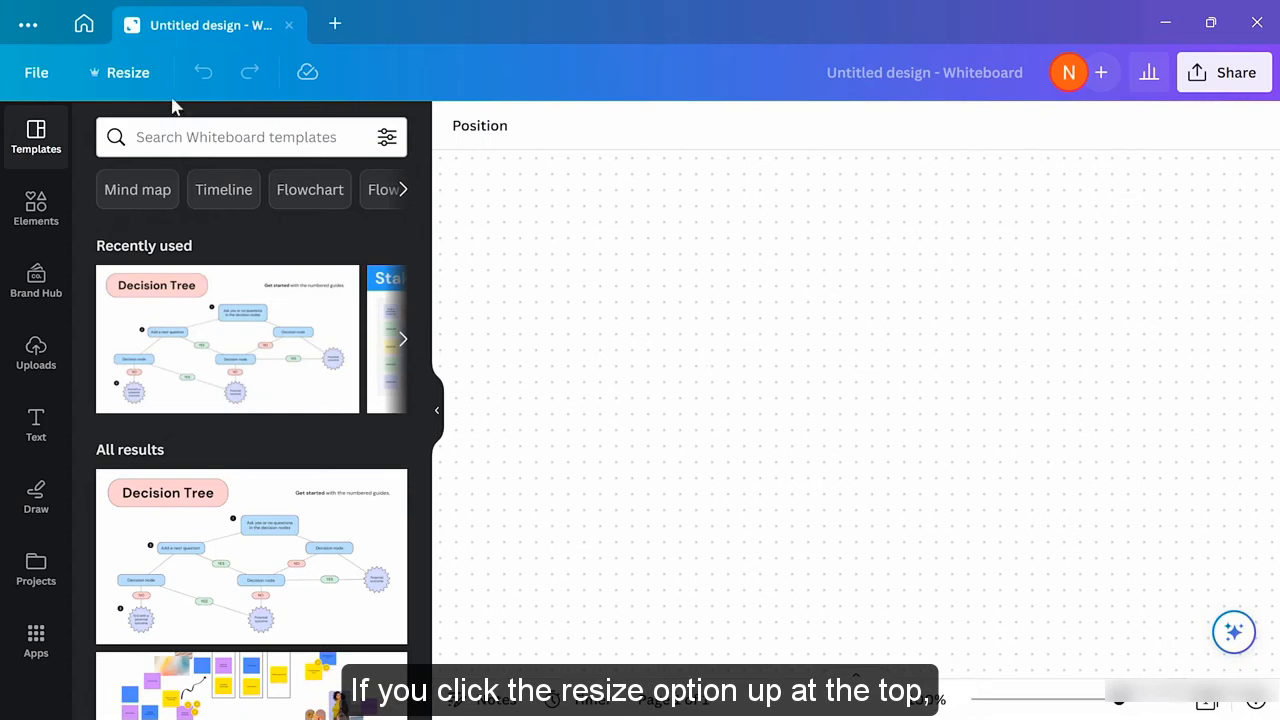
pyautogui.click(127, 75)
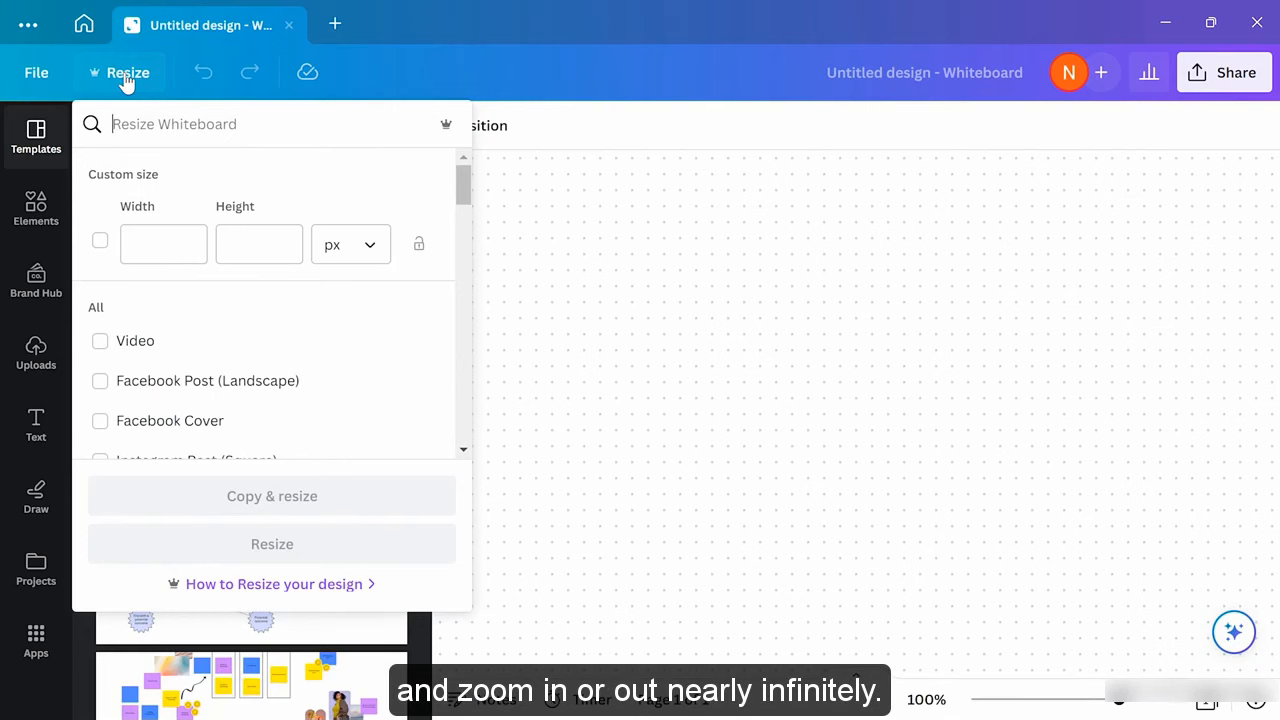
pyautogui.click(723, 252)
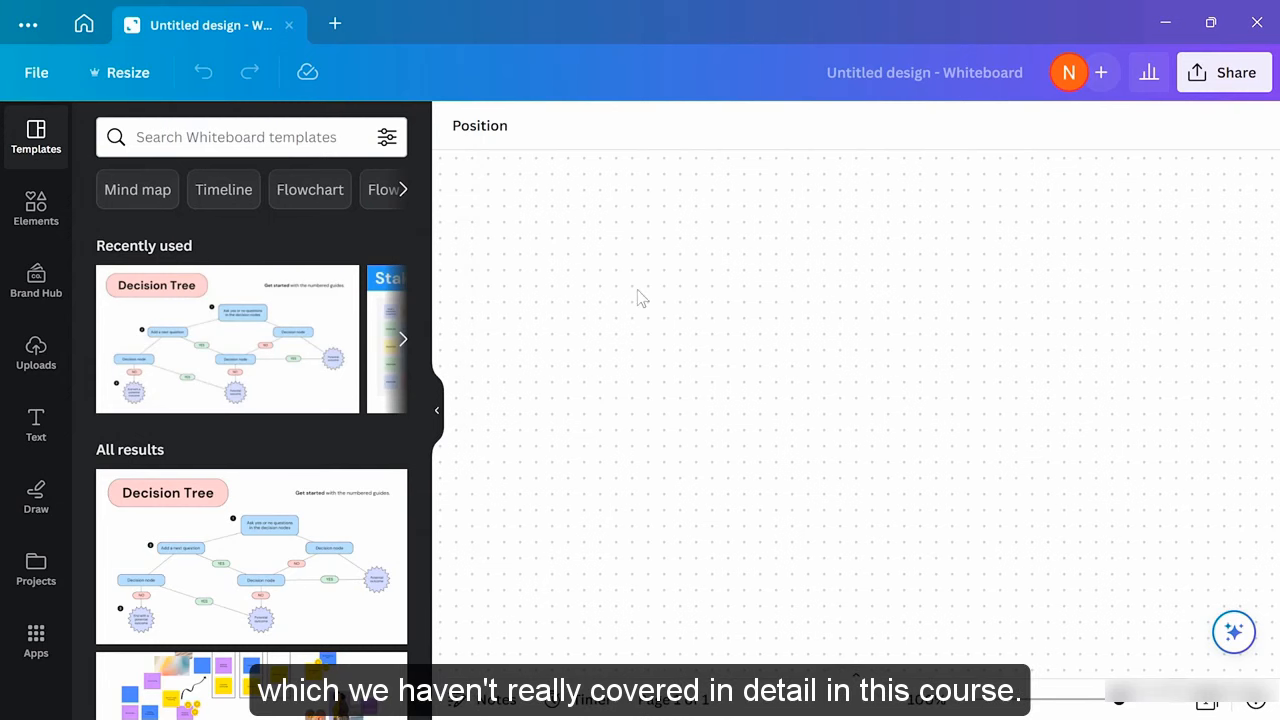
# Draw a wavy stroke across the board with a violet, medium-weight marker
pyautogui.click(34, 498)
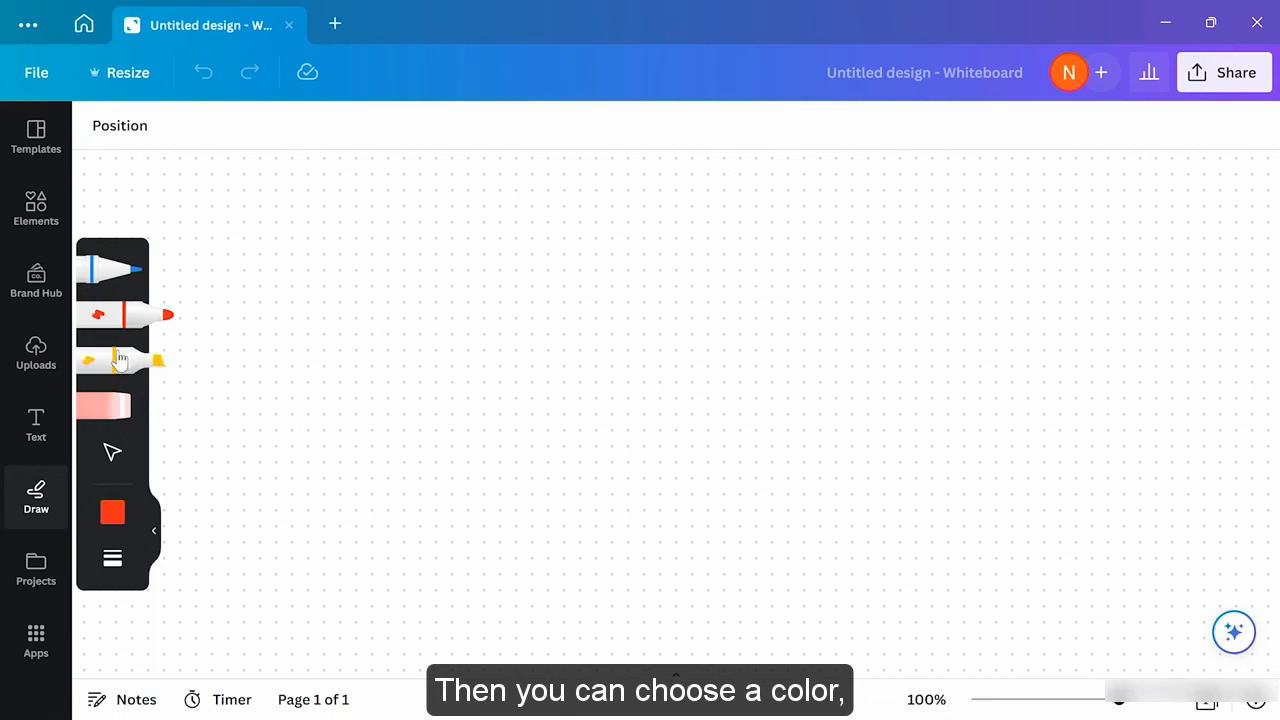
pyautogui.click(115, 513)
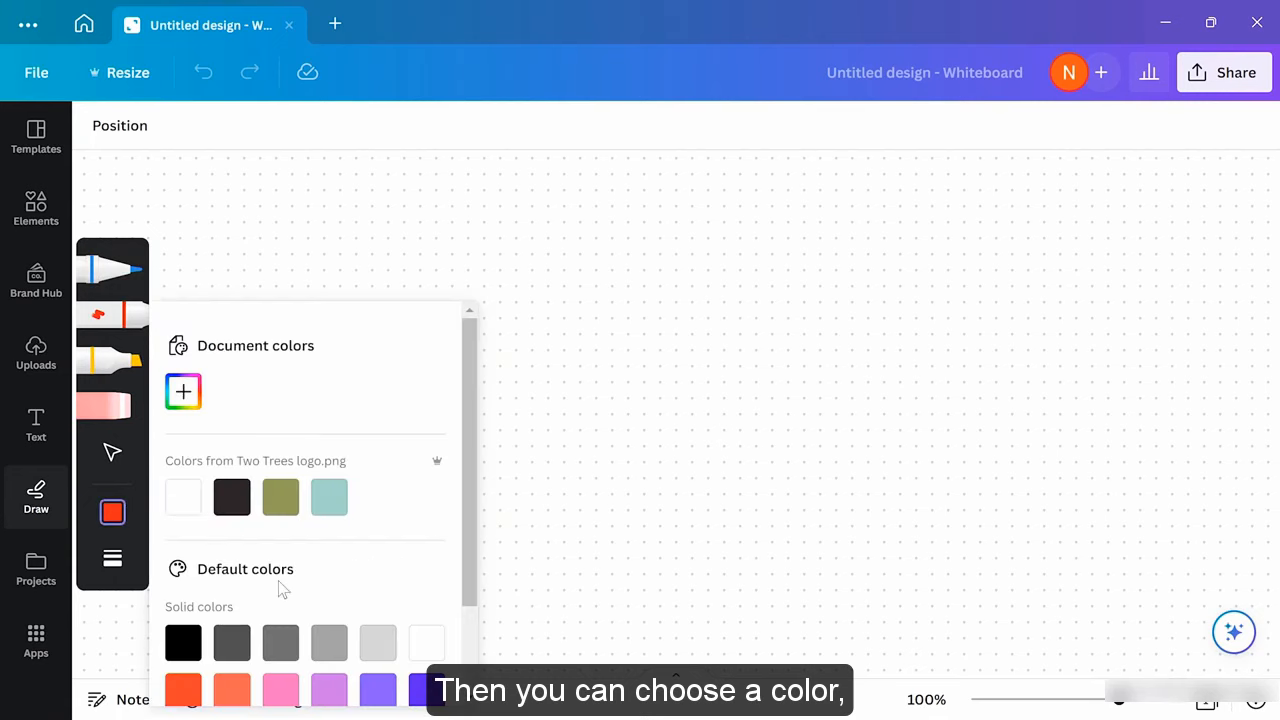
pyautogui.click(424, 688)
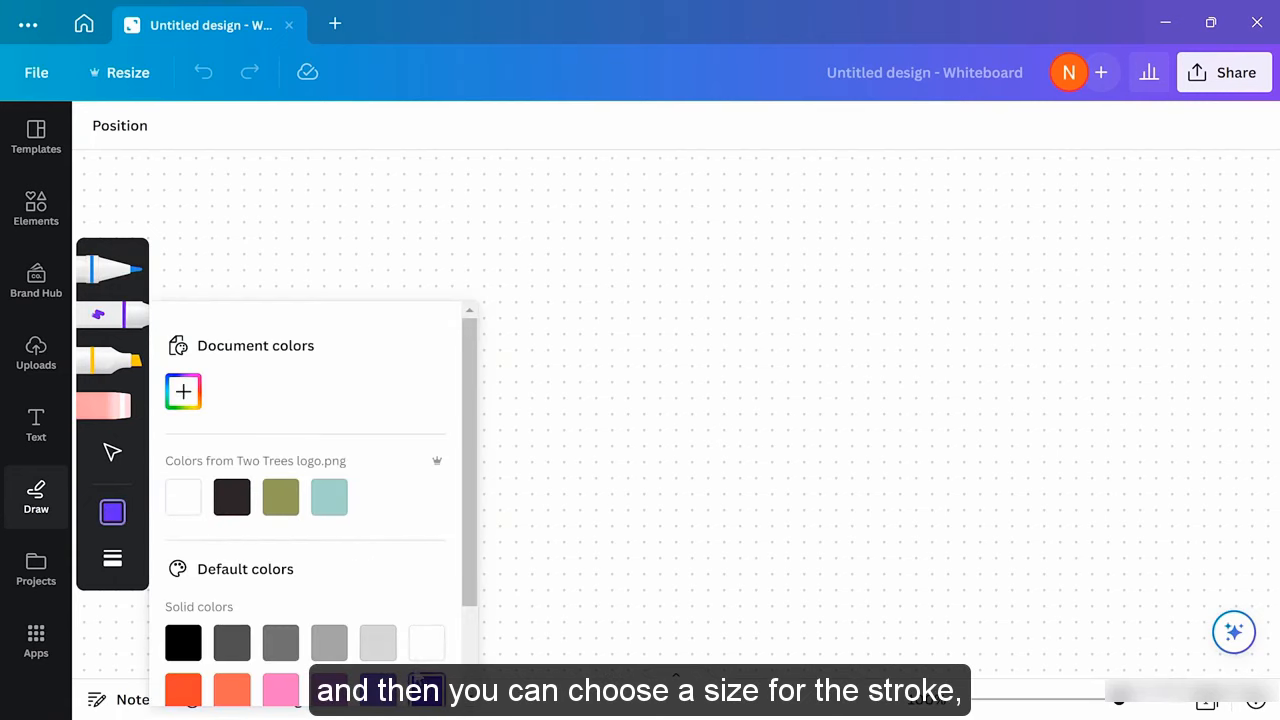
pyautogui.click(112, 558)
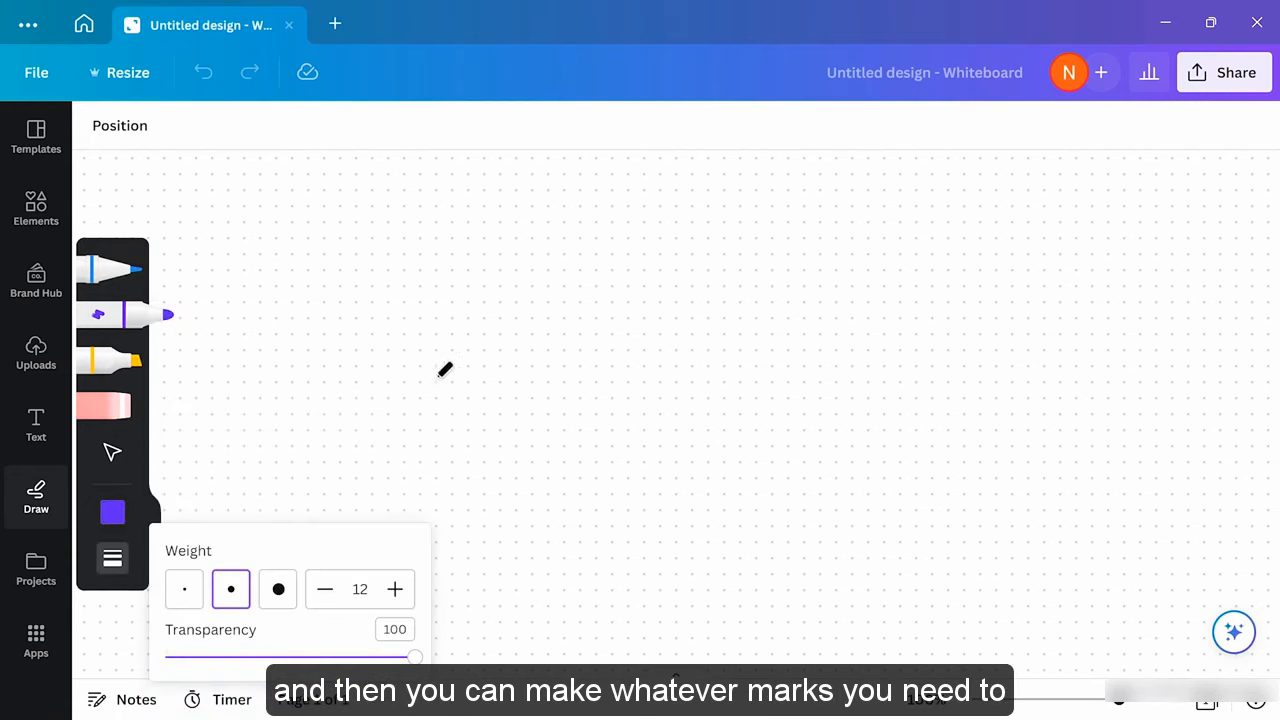
pyautogui.moveTo(332, 378)
pyautogui.mouseDown()
pyautogui.moveTo(569, 362)
pyautogui.moveTo(592, 405)
pyautogui.moveTo(875, 315)
pyautogui.moveTo(931, 360)
pyautogui.moveTo(1070, 332)
pyautogui.mouseUp()
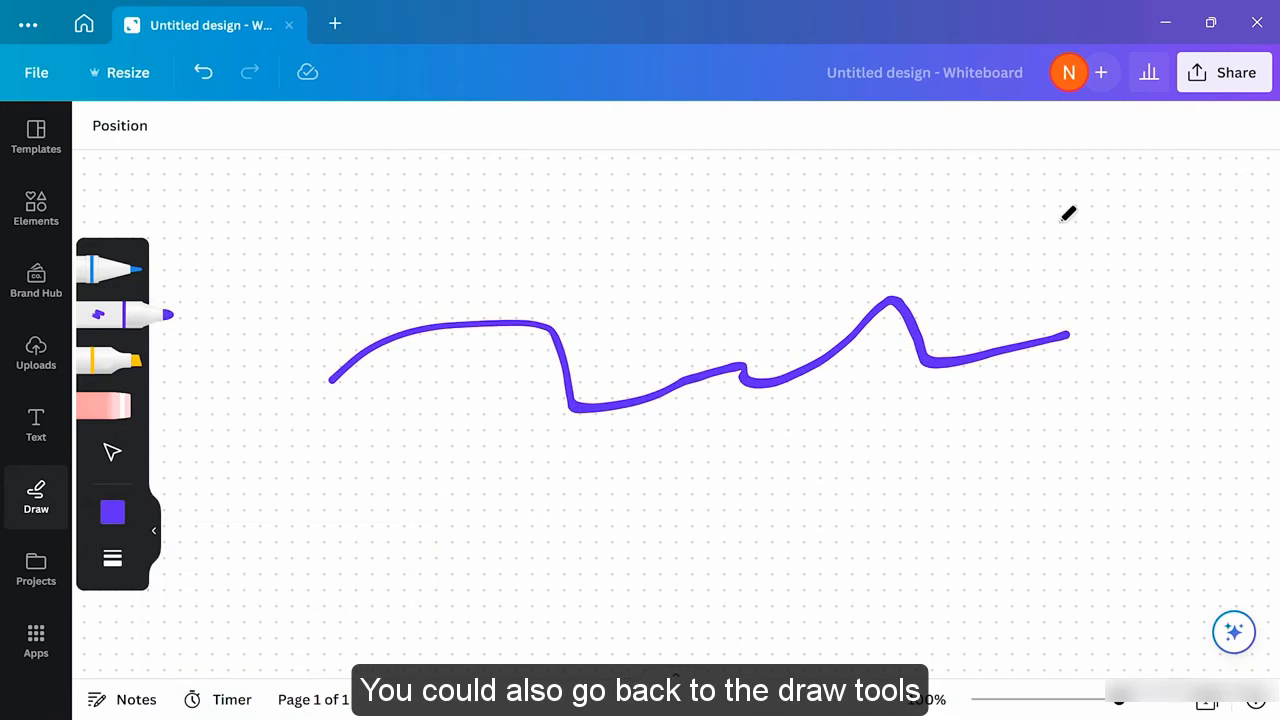
# Select the violet stroke and delete it, leaving the board empty
pyautogui.click(112, 455)
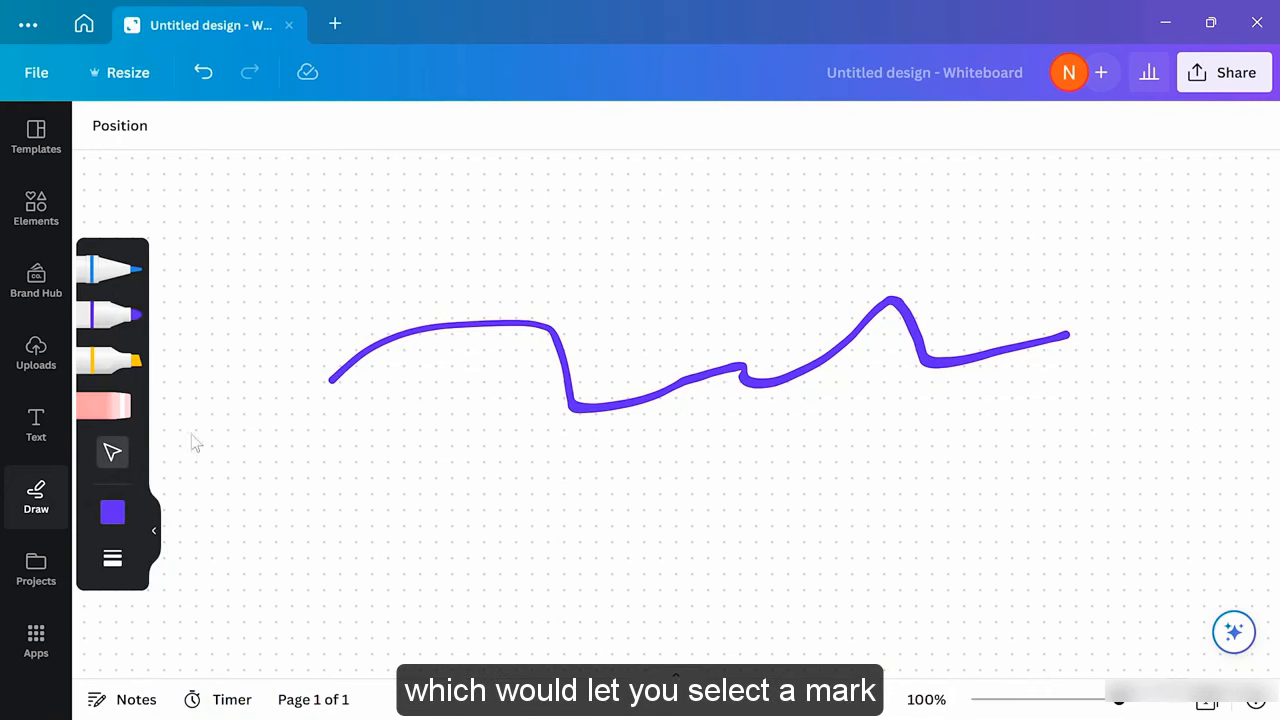
pyautogui.click(514, 363)
pyautogui.click(508, 331)
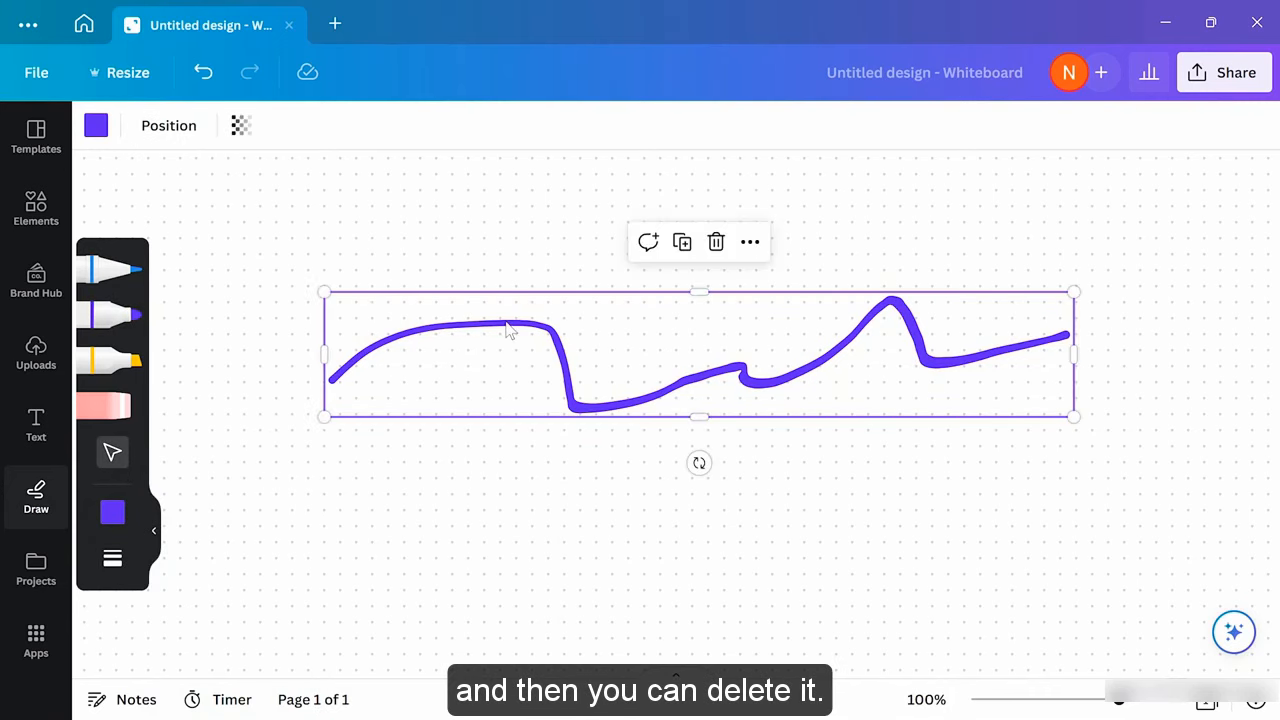
pyautogui.click(716, 243)
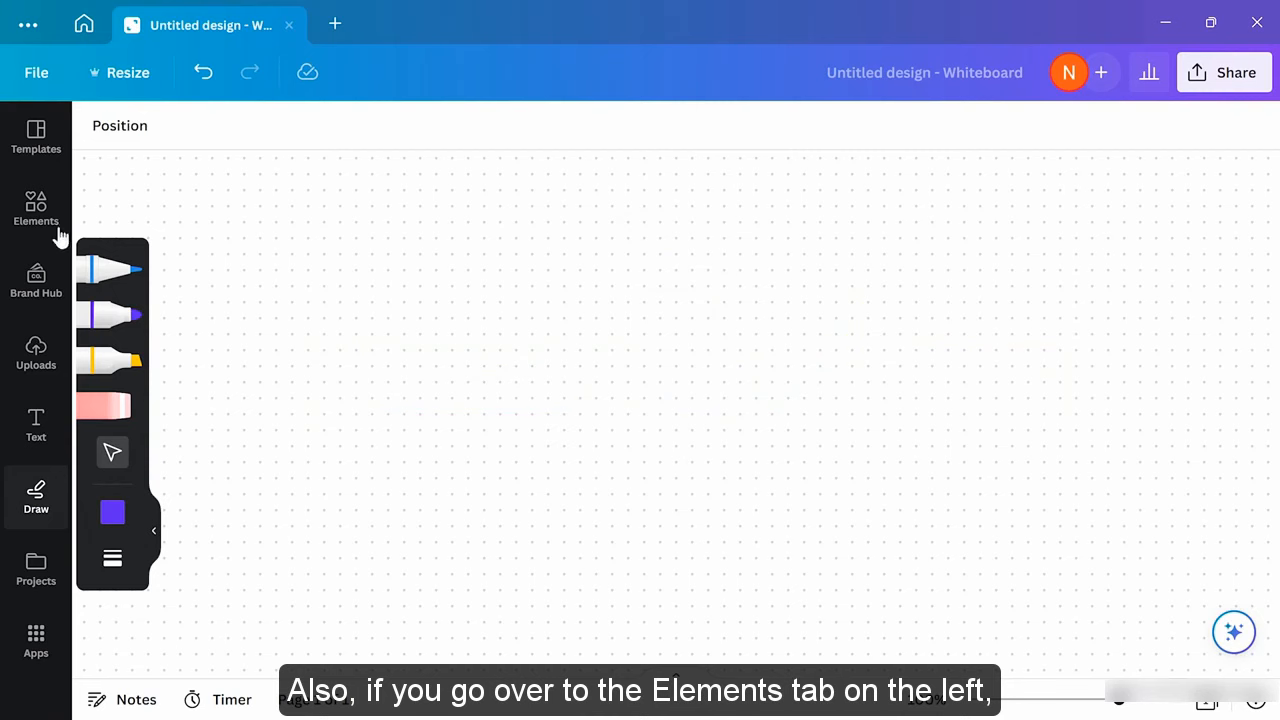
# Open Elements and browse its sticky notes in eight colours, lines and shapes
pyautogui.click(29, 217)
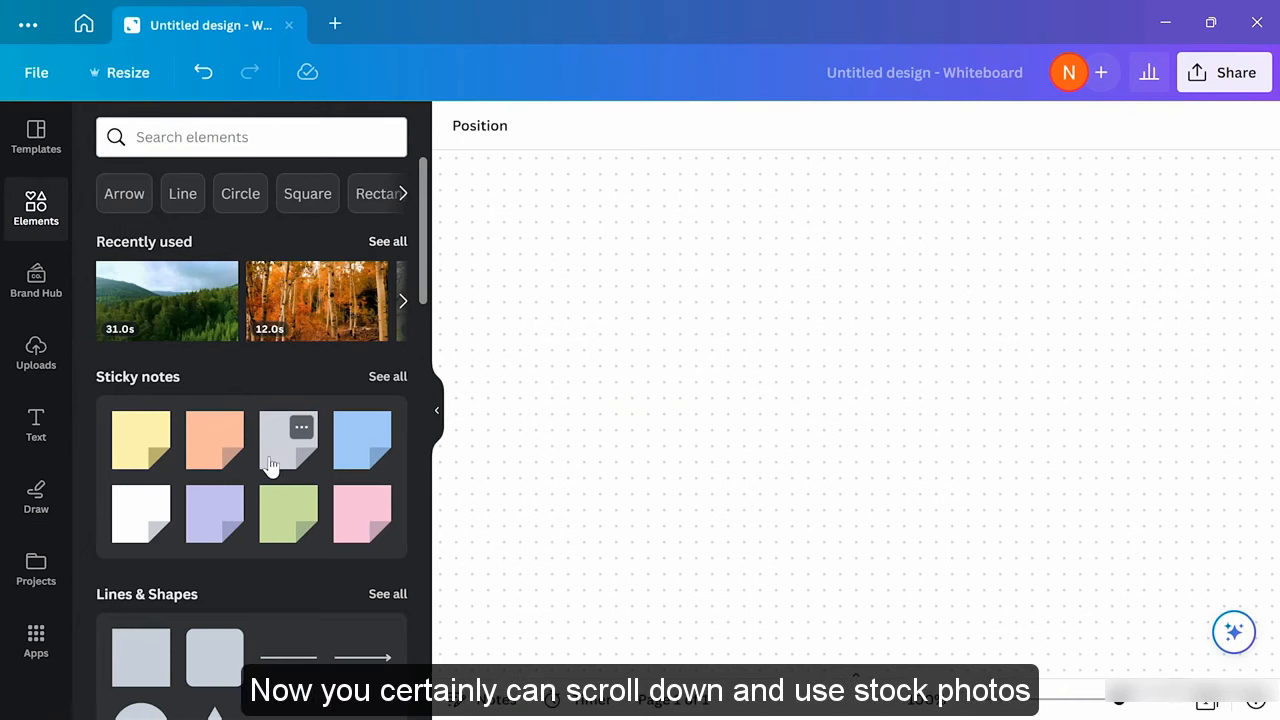
pyautogui.scroll(-5, 270, 465)
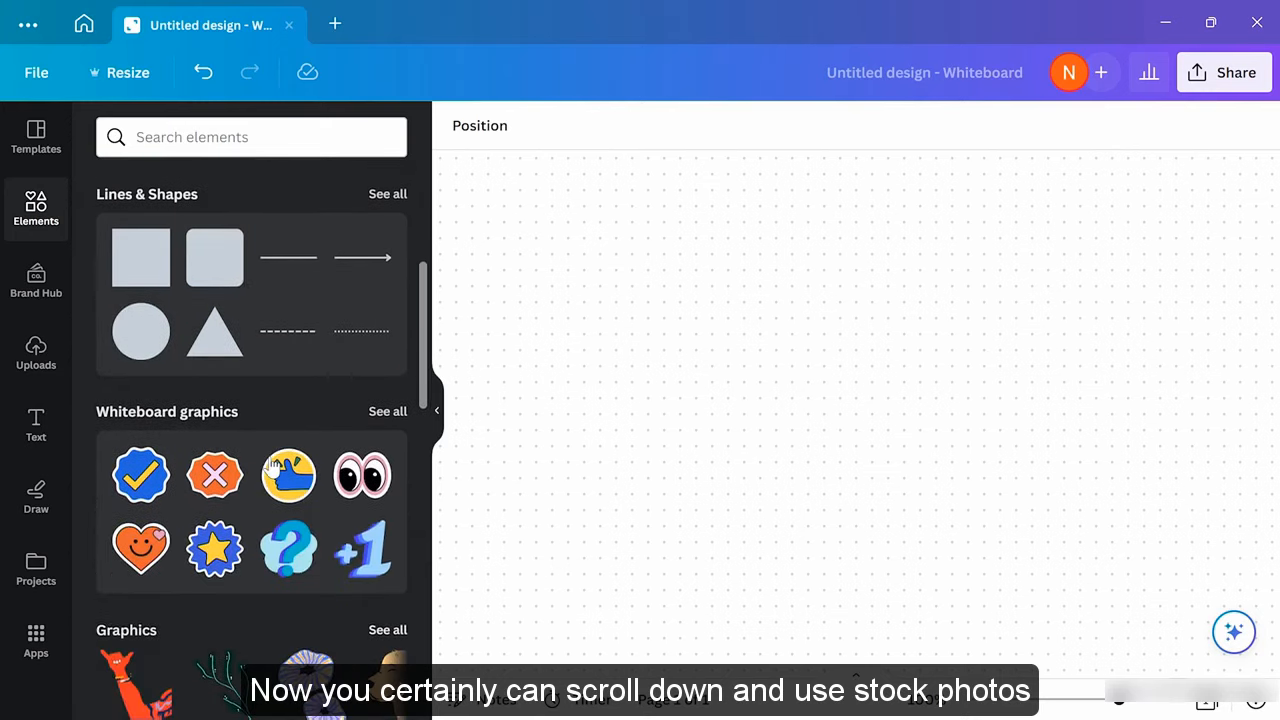
pyautogui.scroll(-5, 270, 465)
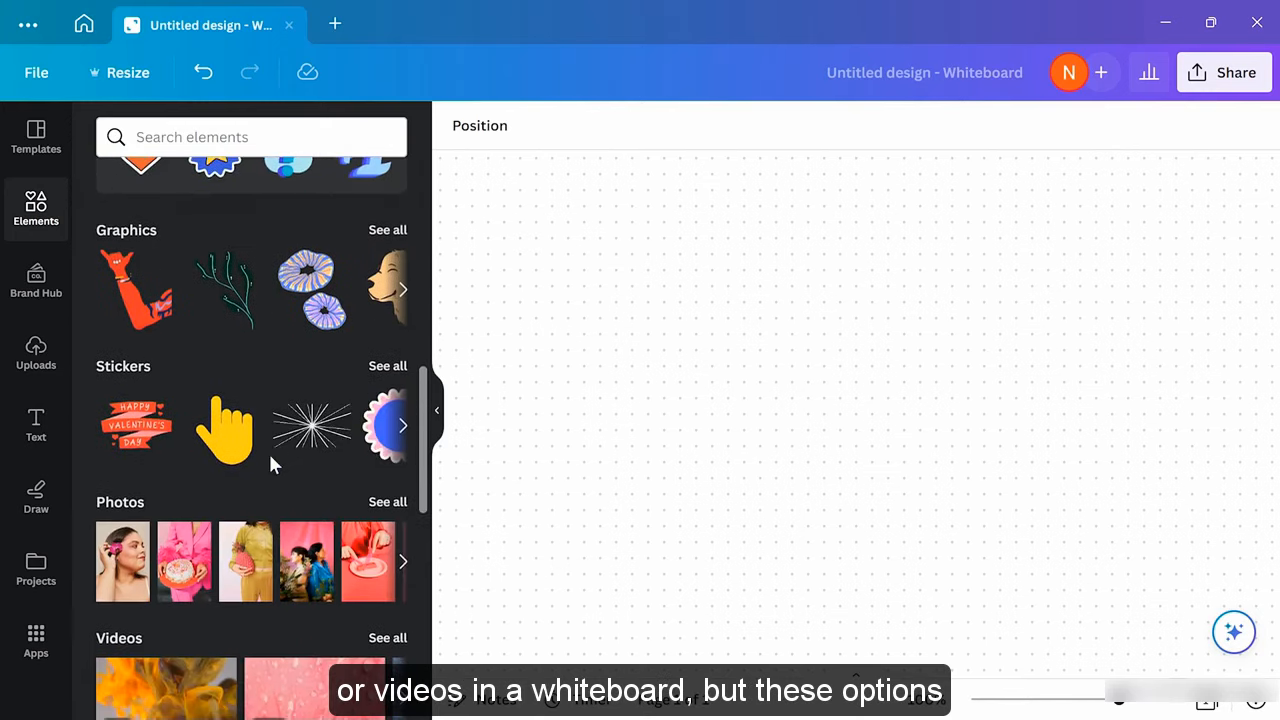
pyautogui.scroll(10, 270, 464)
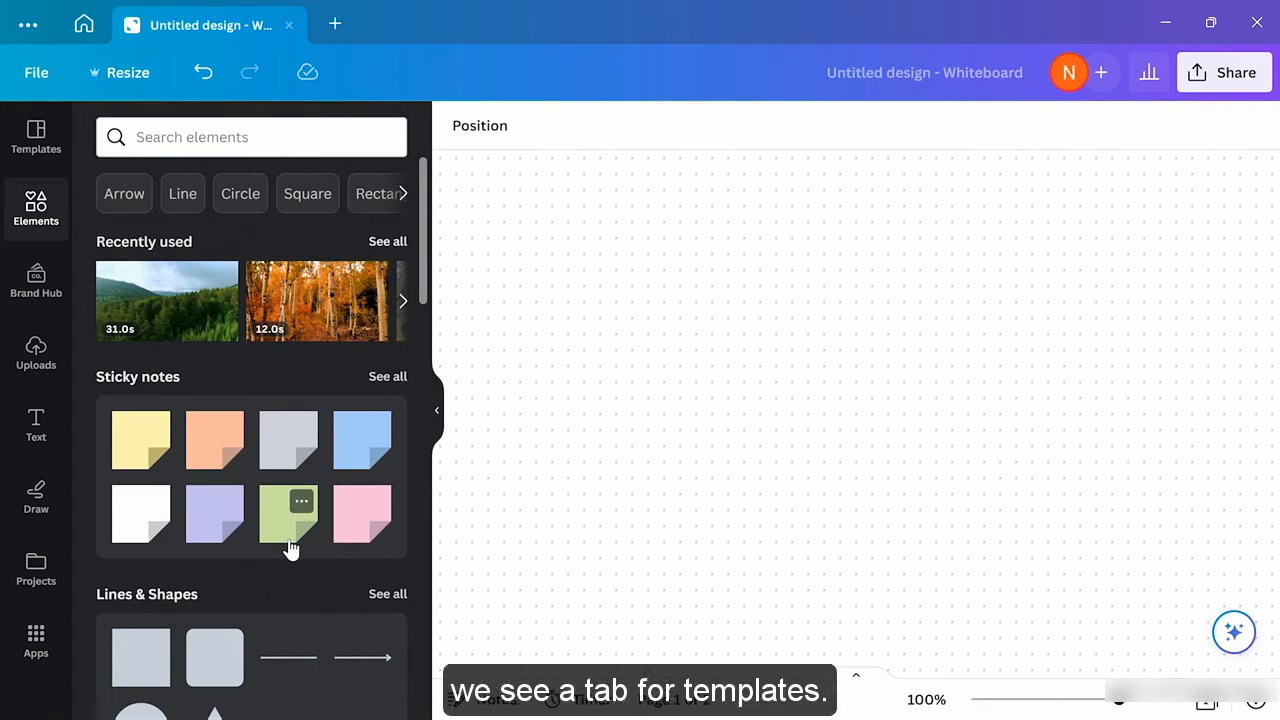
# Open Templates and browse whiteboard templates like Decision Tree, Stakeholder Mapping and Agile Board
pyautogui.click(40, 140)
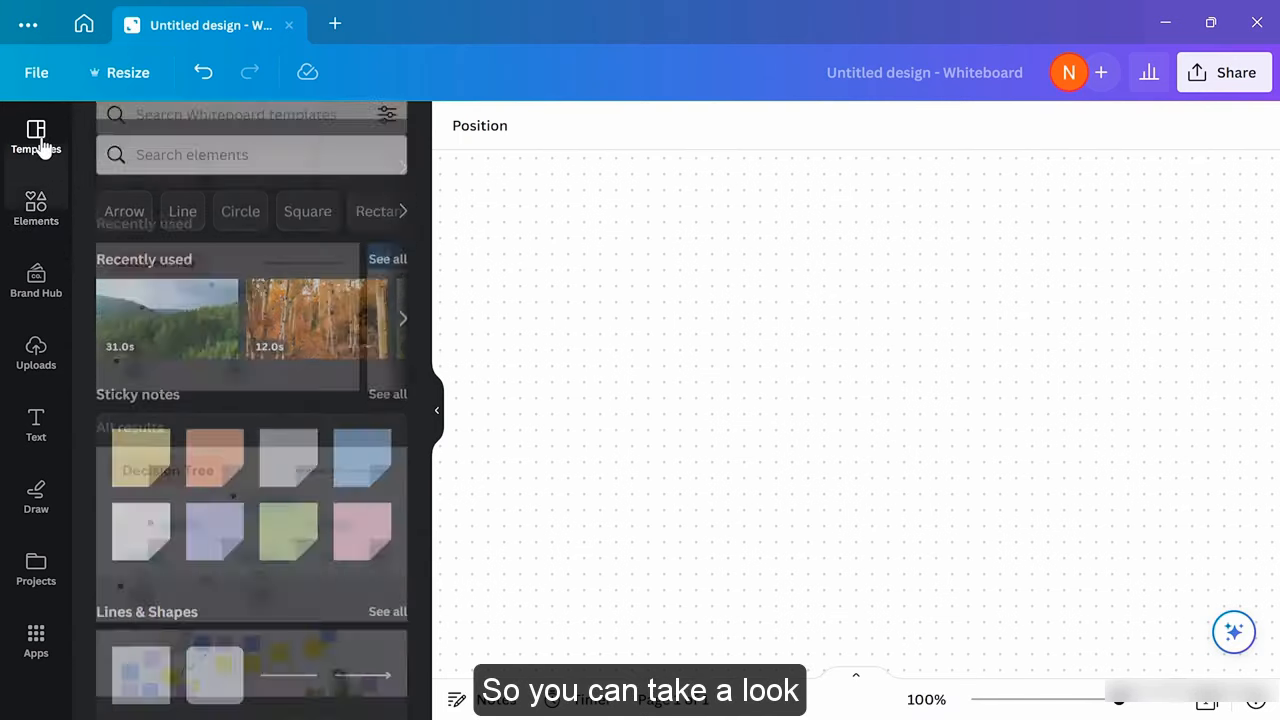
pyautogui.scroll(-1, 252, 420)
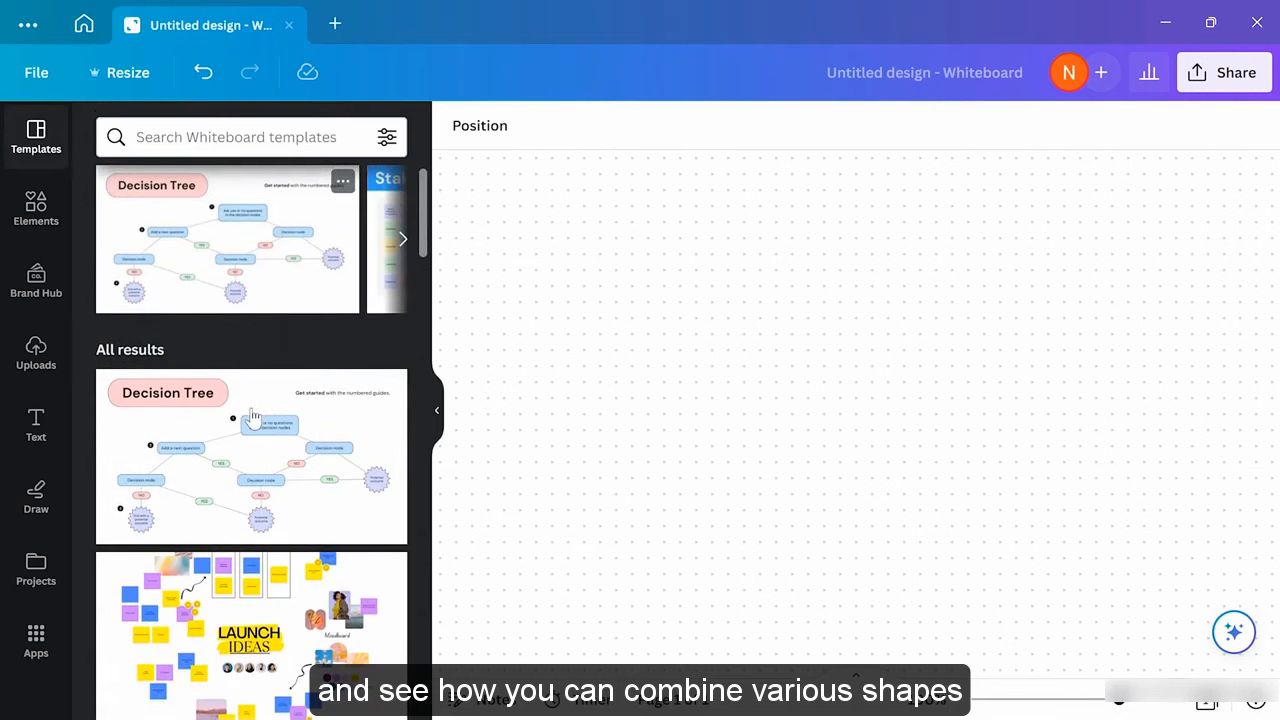
pyautogui.scroll(-4, 253, 418)
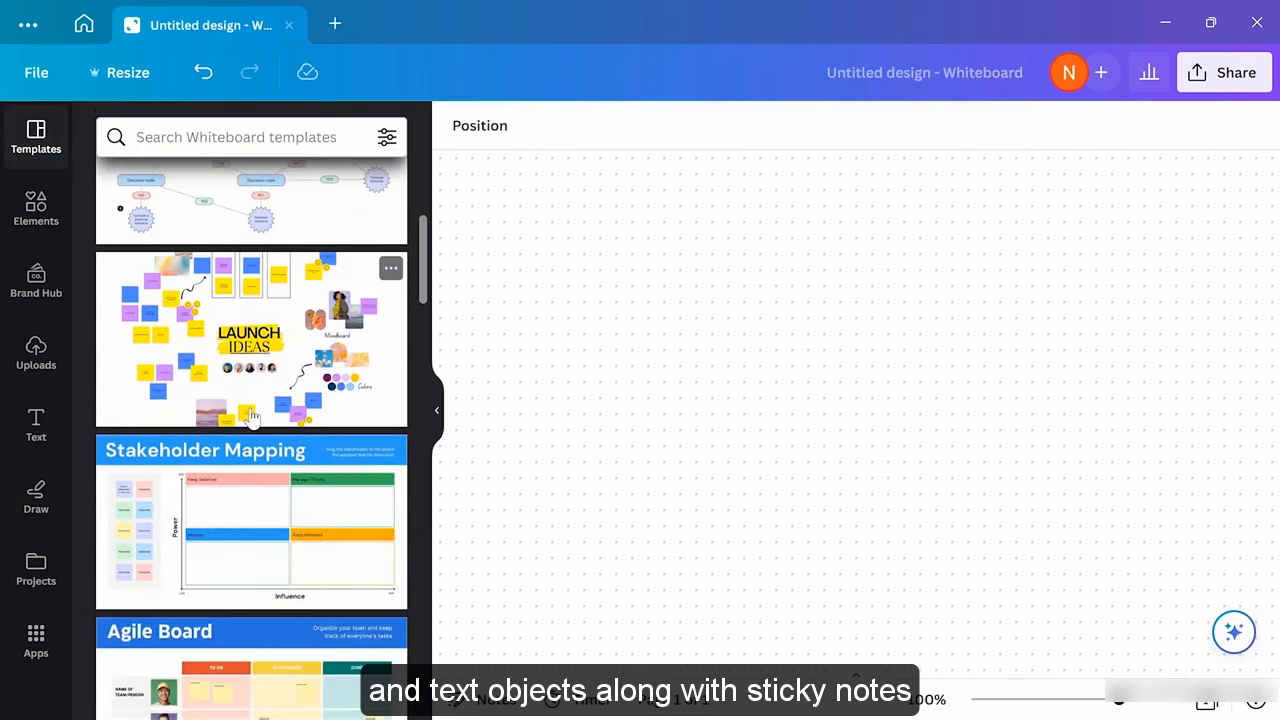
pyautogui.scroll(-2, 253, 418)
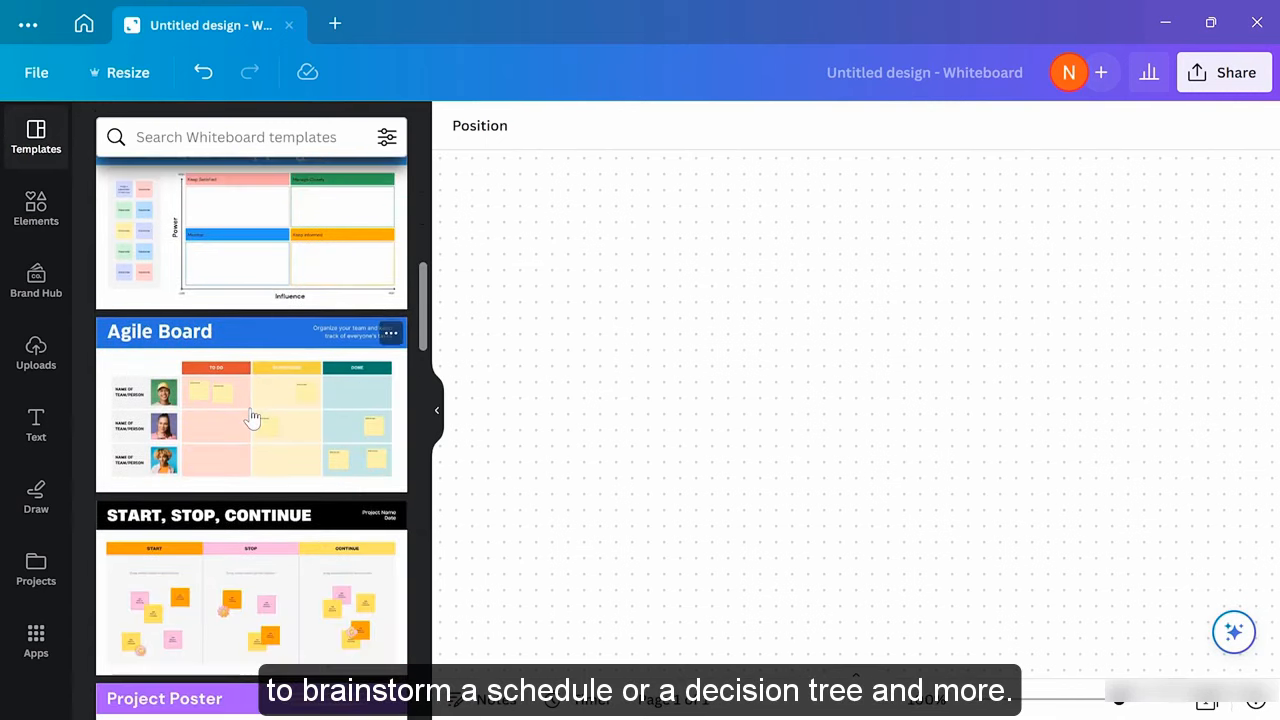
pyautogui.scroll(-1, 253, 418)
pyautogui.scroll(-2, 253, 418)
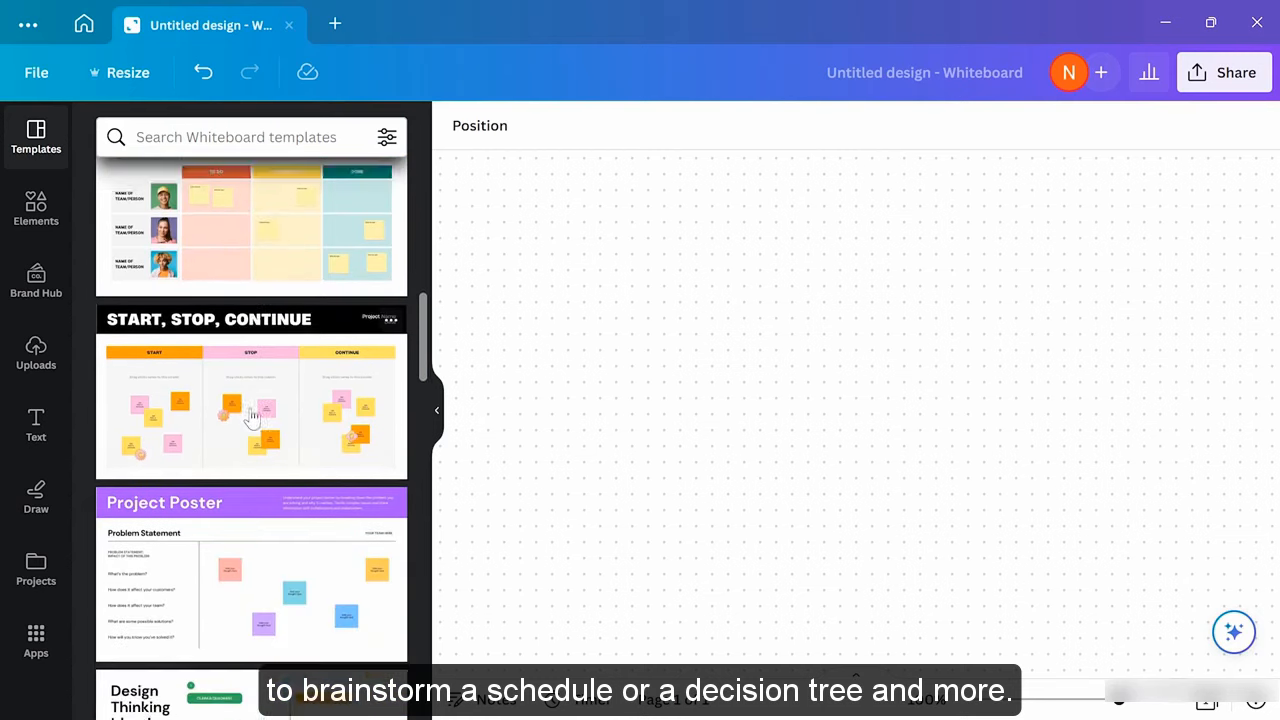
pyautogui.scroll(9, 253, 418)
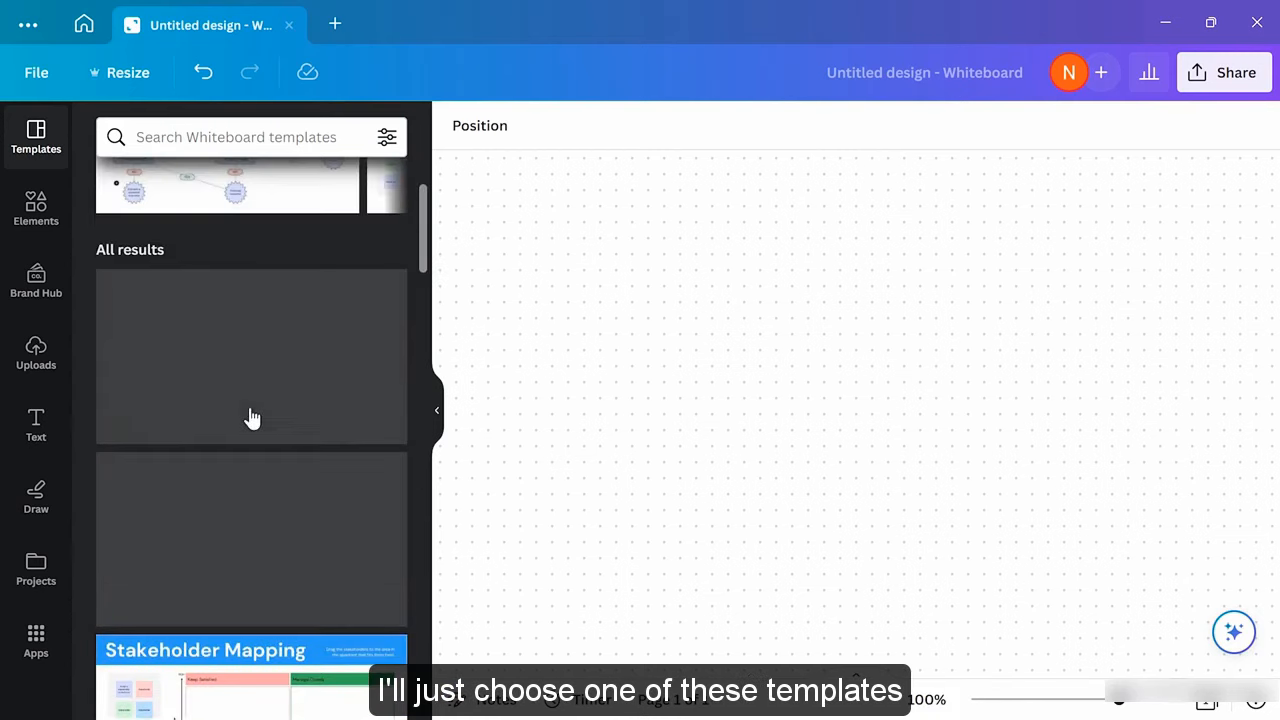
pyautogui.scroll(2, 253, 418)
pyautogui.scroll(-2, 253, 418)
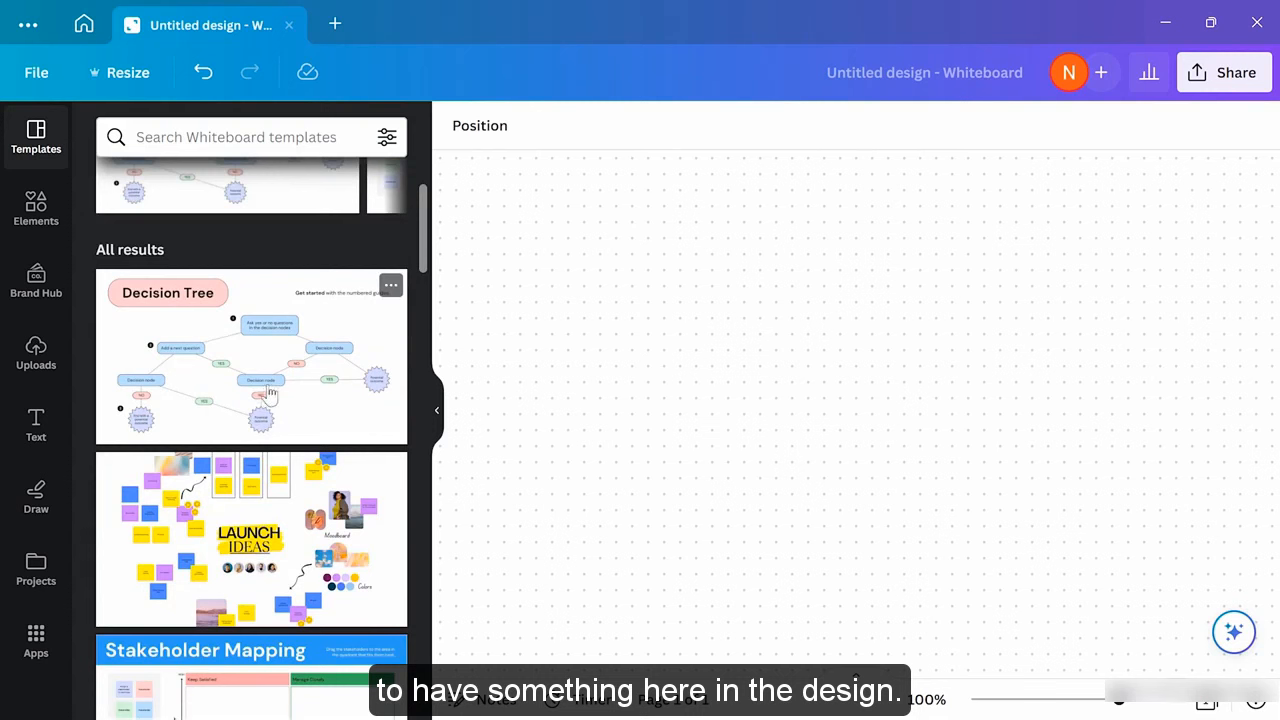
# Insert the Decision Tree template, then zoom in on it and back out to the full board
pyautogui.click(340, 380)
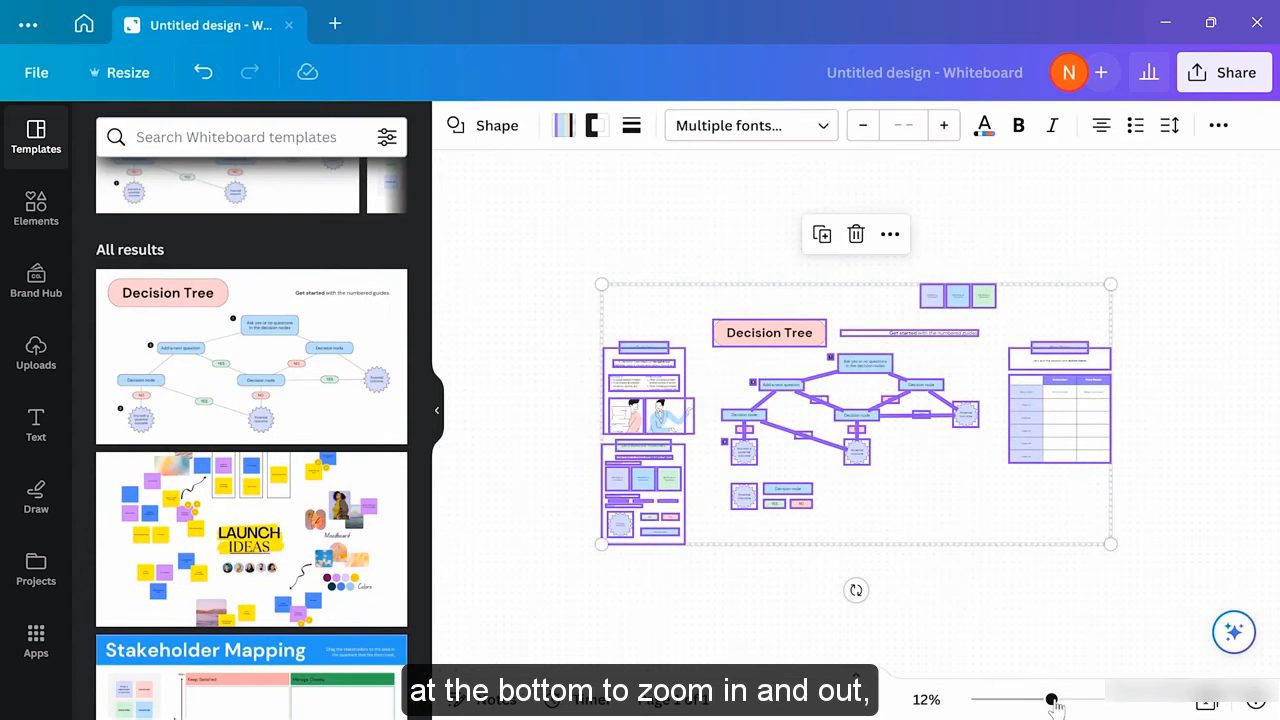
pyautogui.moveTo(1051, 699); pyautogui.dragTo(1108, 700)
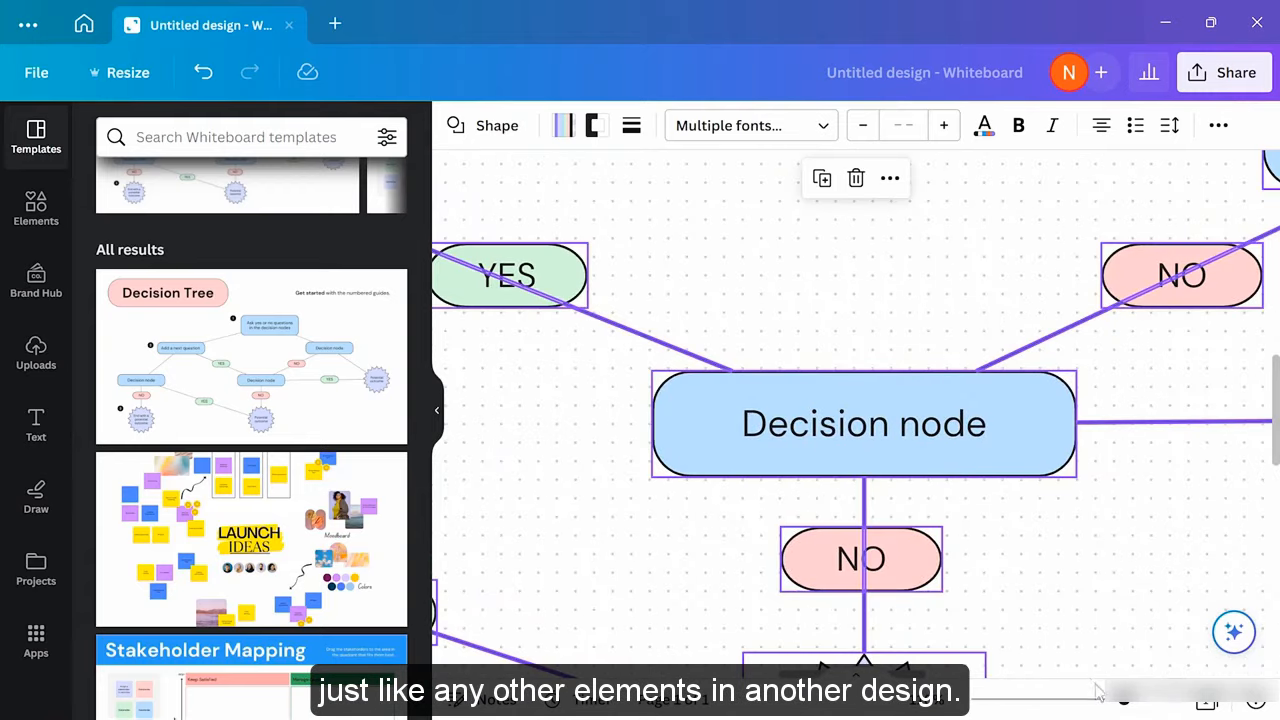
pyautogui.moveTo(1125, 700); pyautogui.dragTo(1066, 700)
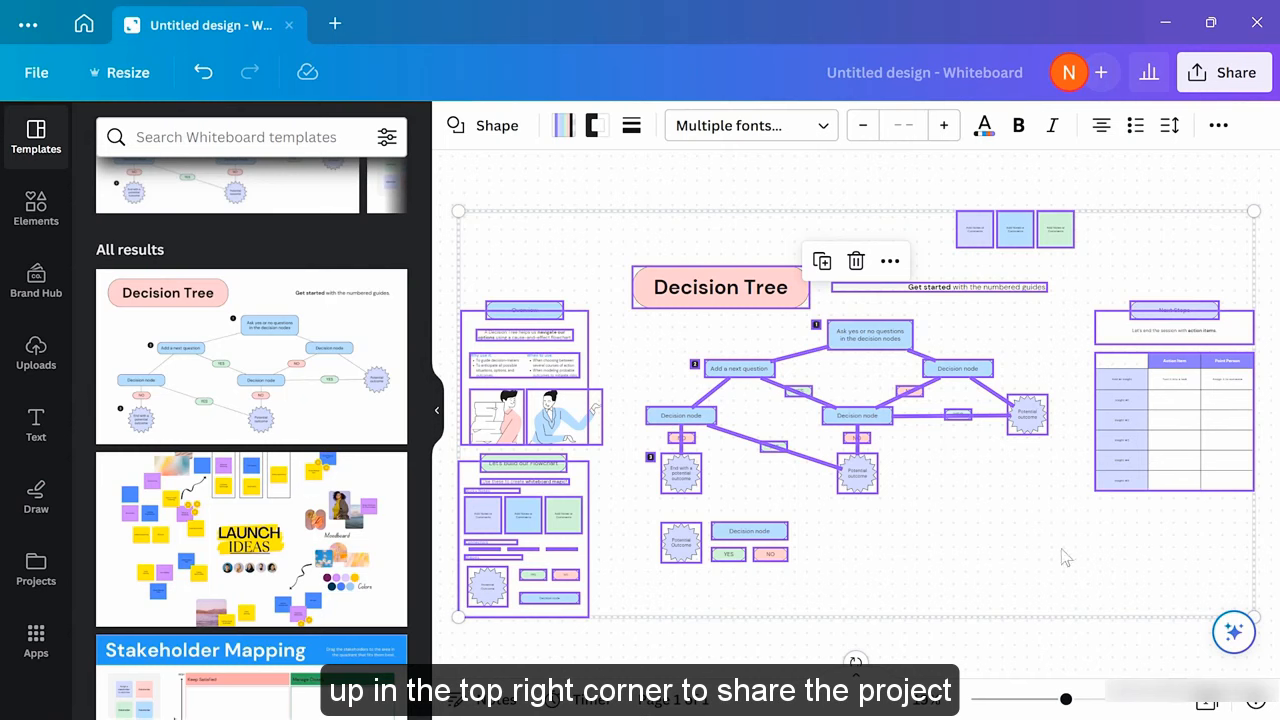
# Glance at the sharing options, then show a 05:00 countdown timer over the Decision Tree board
pyautogui.click(1236, 80)
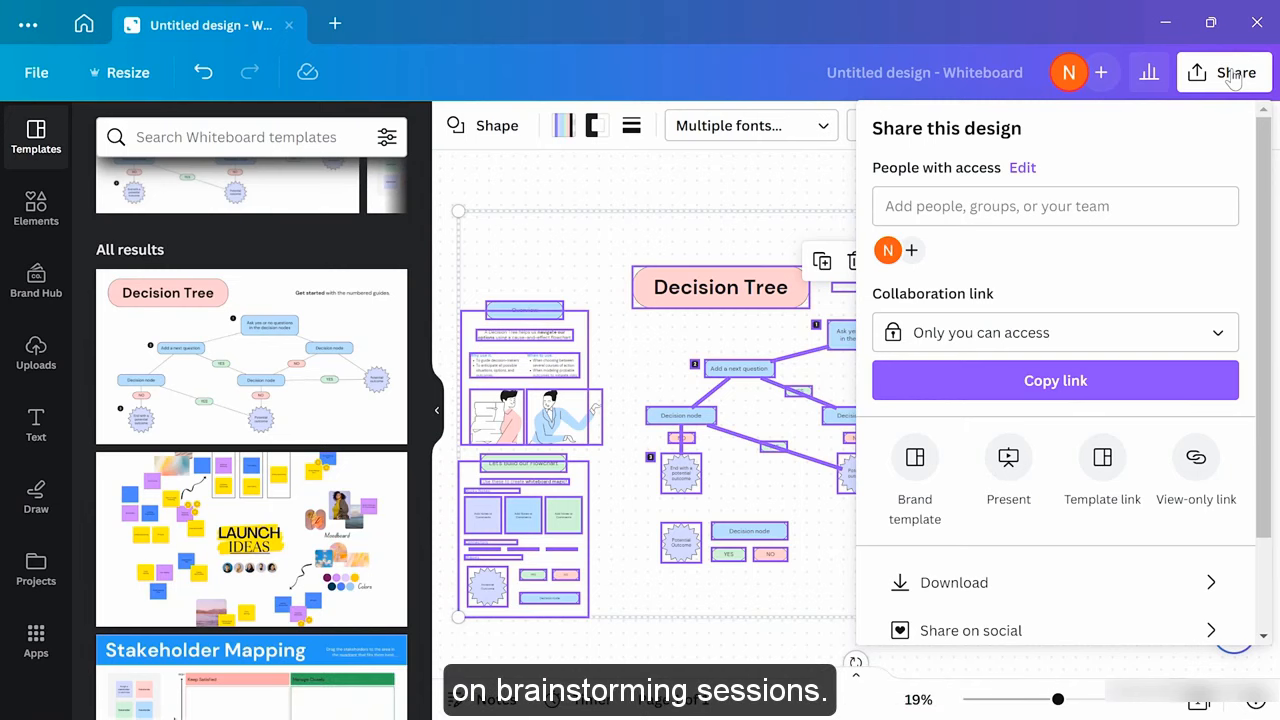
pyautogui.click(707, 192)
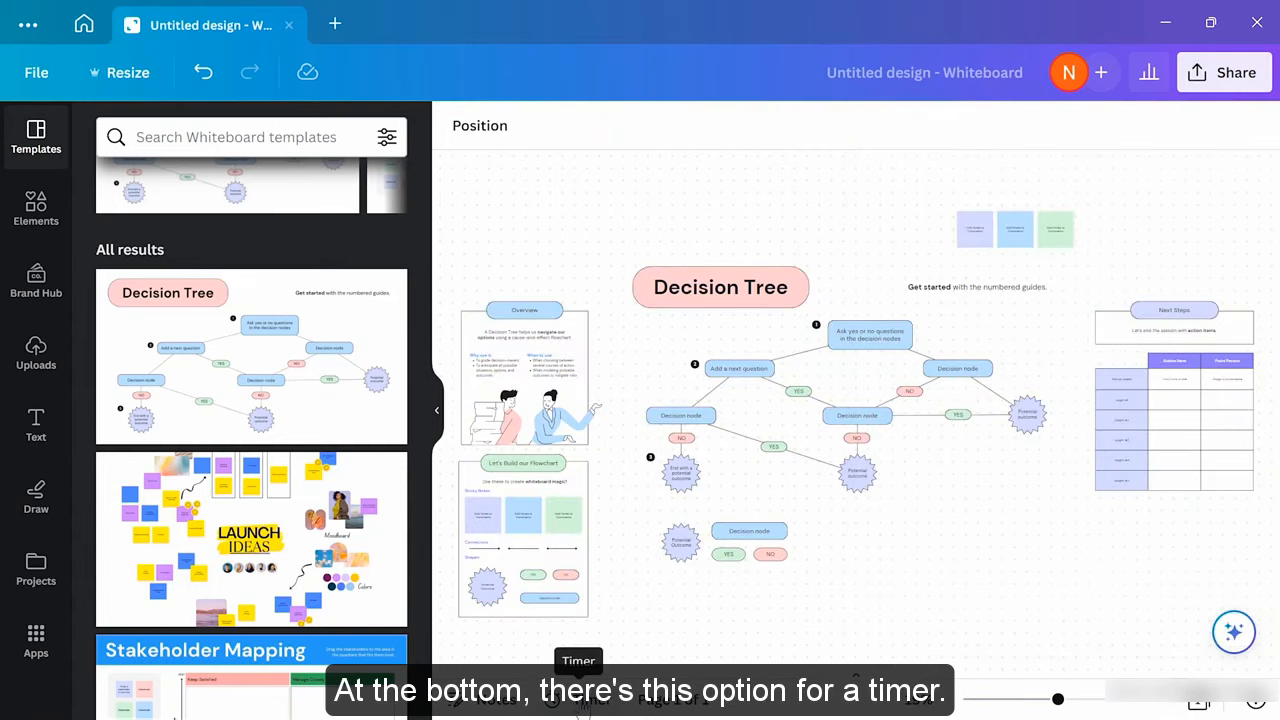
pyautogui.click(581, 702)
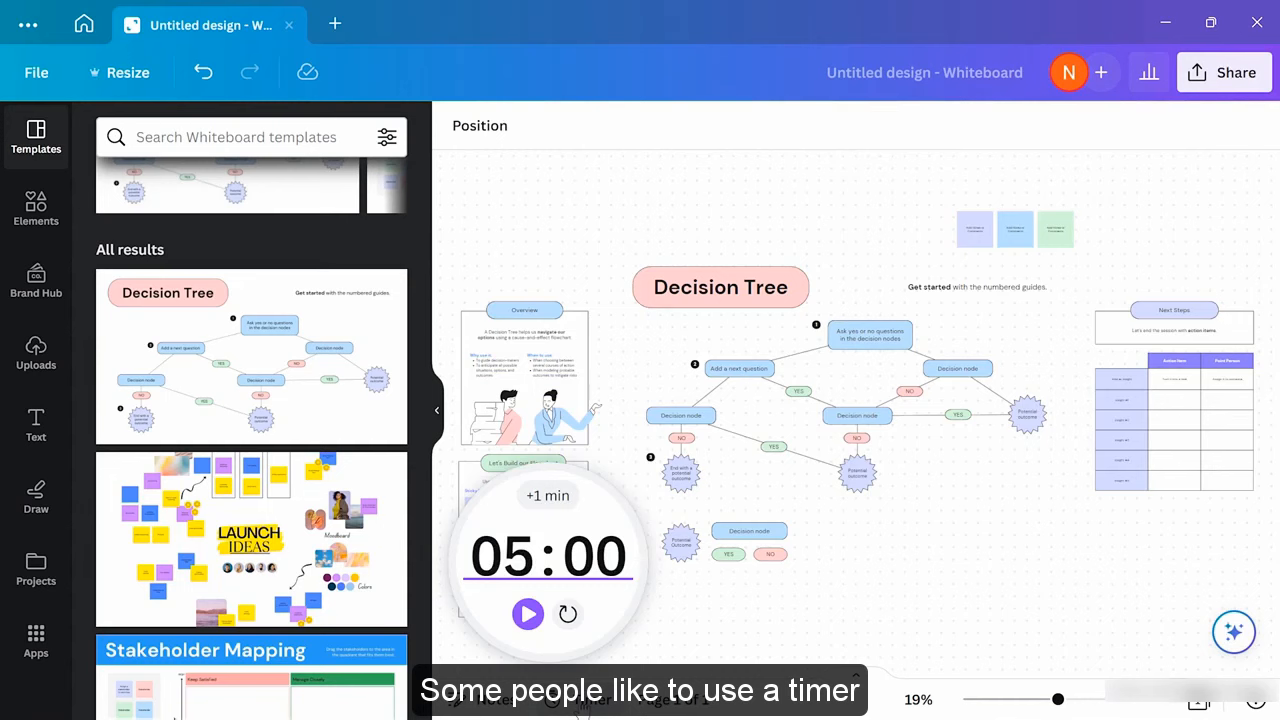